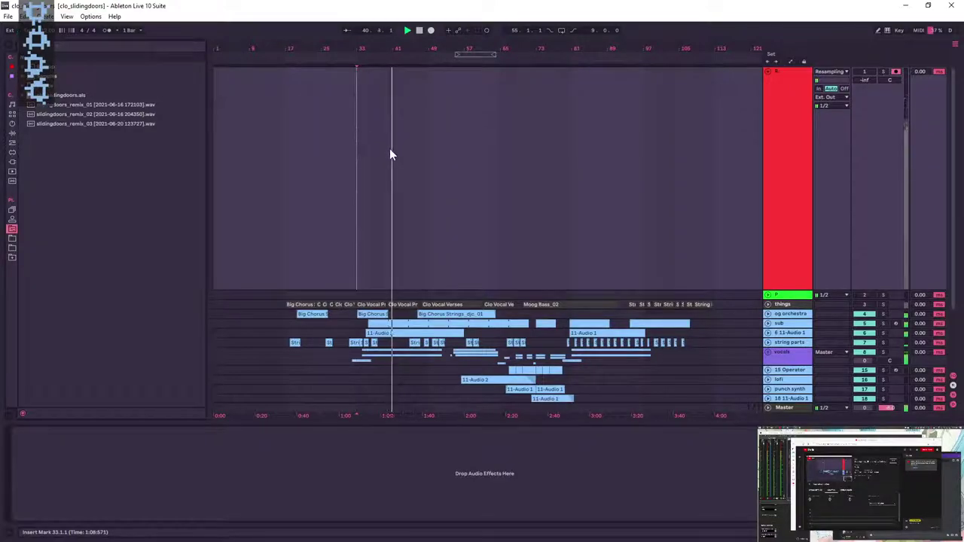
# - Unfold the sub and 6 11-Audio 1 tracks to check their volume levels during playback
pyautogui.scroll(-2, 939, 282)
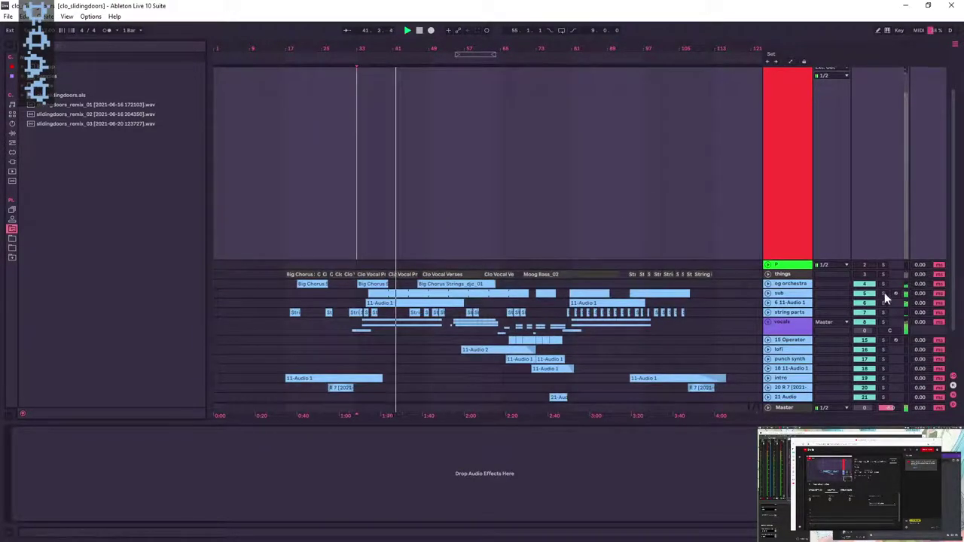
pyautogui.click(768, 293)
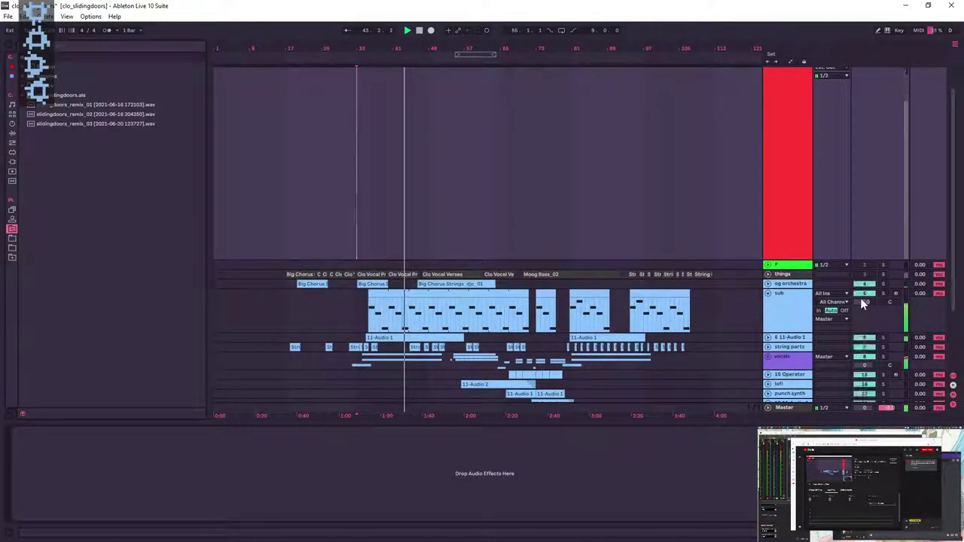
pyautogui.click(883, 338)
pyautogui.click(768, 338)
pyautogui.click(882, 339)
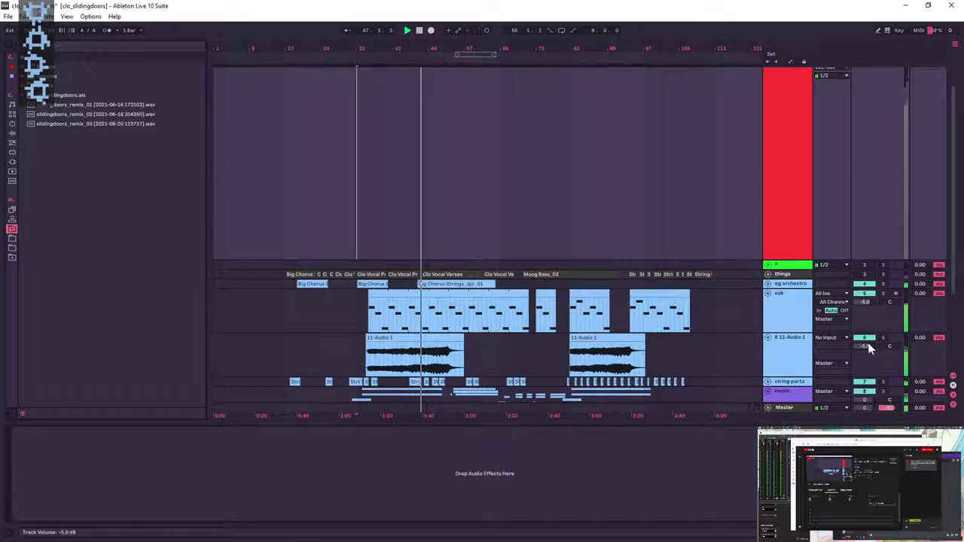
# - Inspect the gain reduction and threshold of the DPR-402 Stereo compressor on the Master track
pyautogui.click(796, 392)
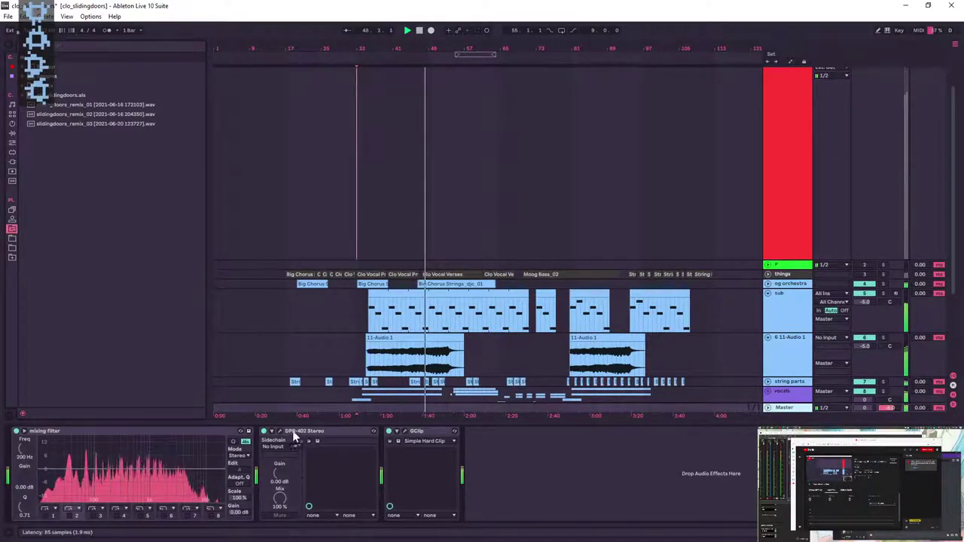
pyautogui.click(280, 431)
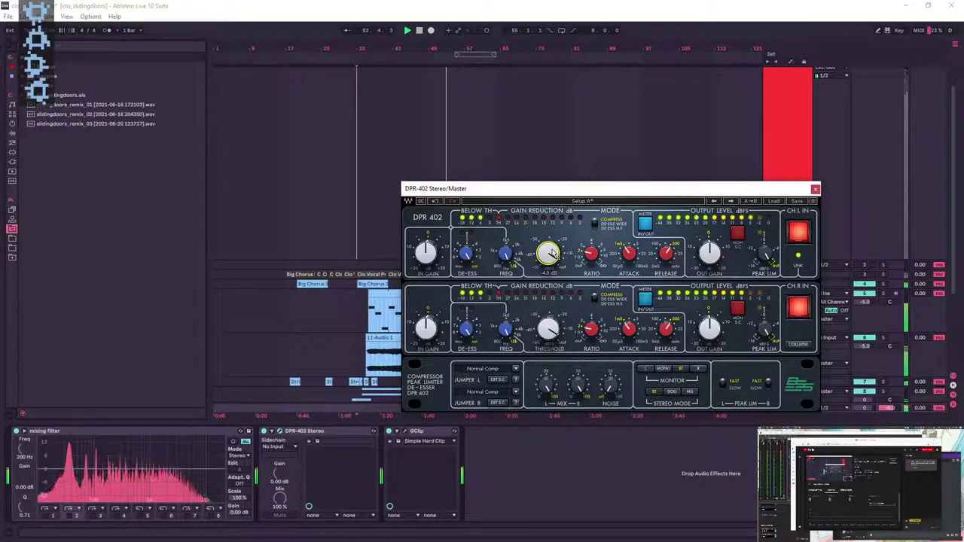
pyautogui.click(816, 189)
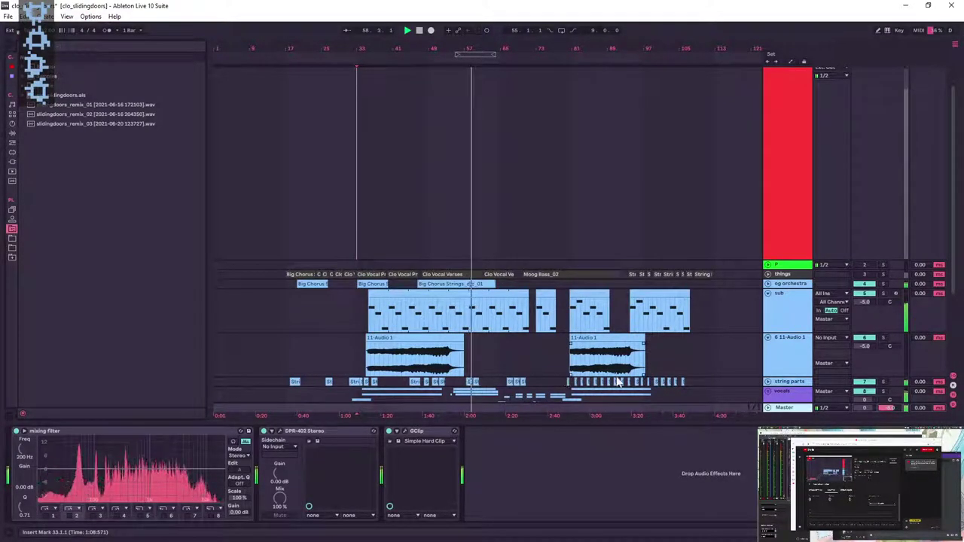
# - Check the vocals group's device chain and inspect the GClip settings on the Master track
pyautogui.scroll(-2, 801, 358)
pyautogui.scroll(-3, 801, 358)
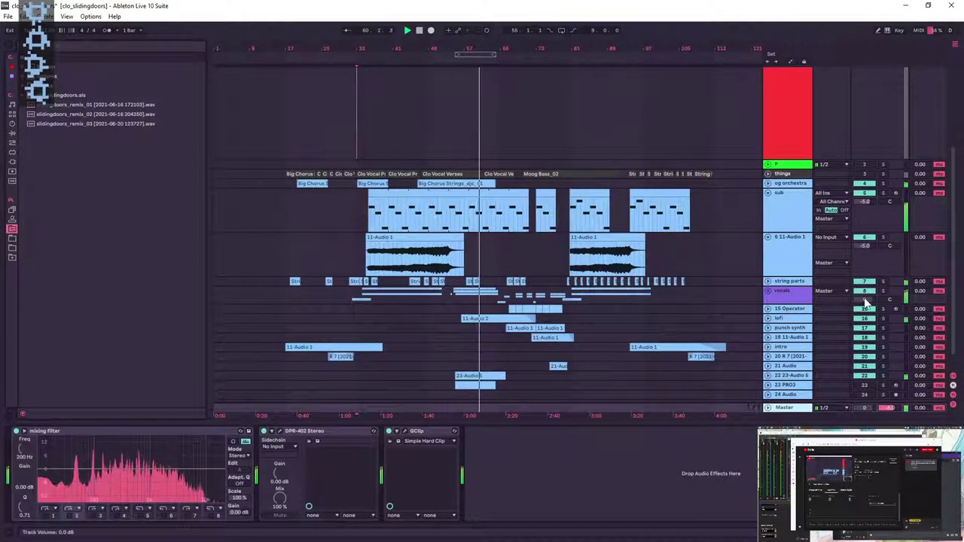
pyautogui.click(771, 300)
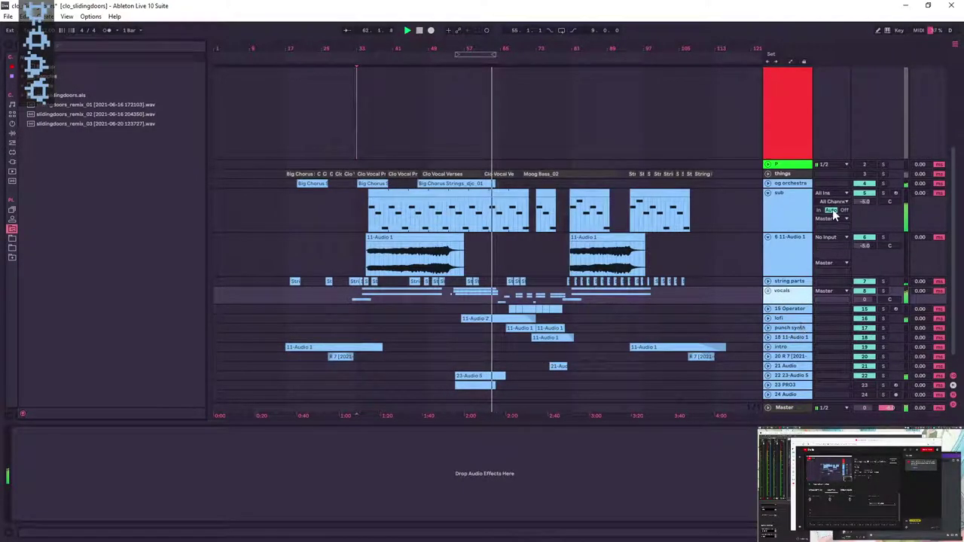
pyautogui.click(795, 408)
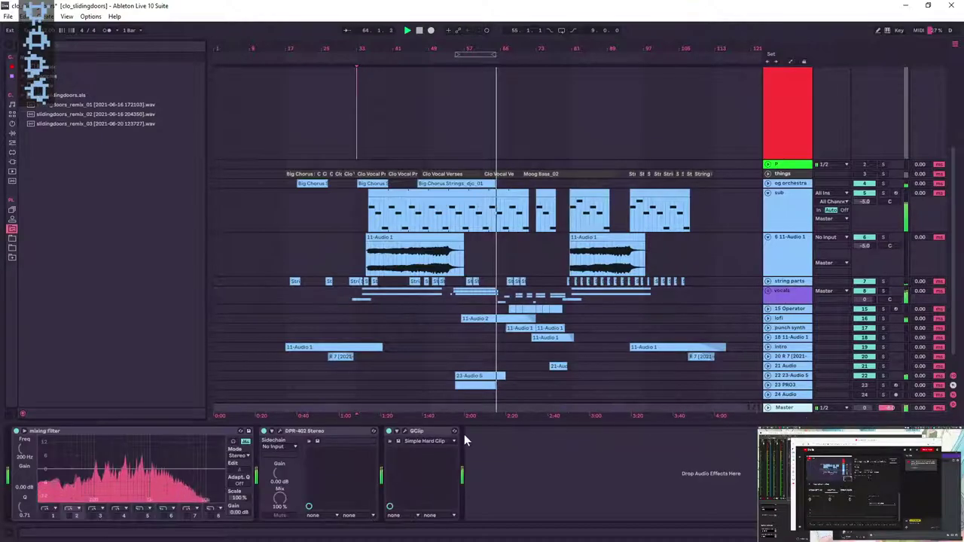
pyautogui.click(405, 432)
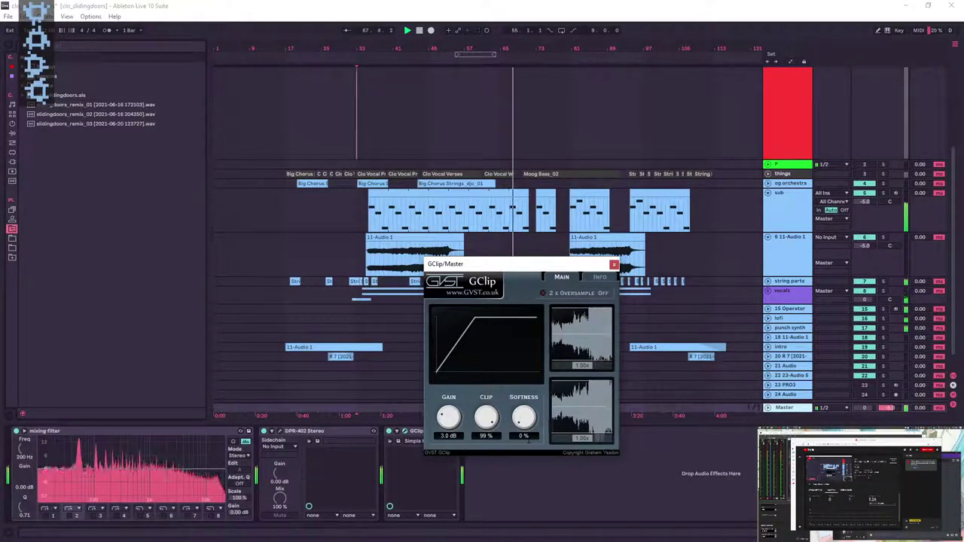
pyautogui.click(614, 264)
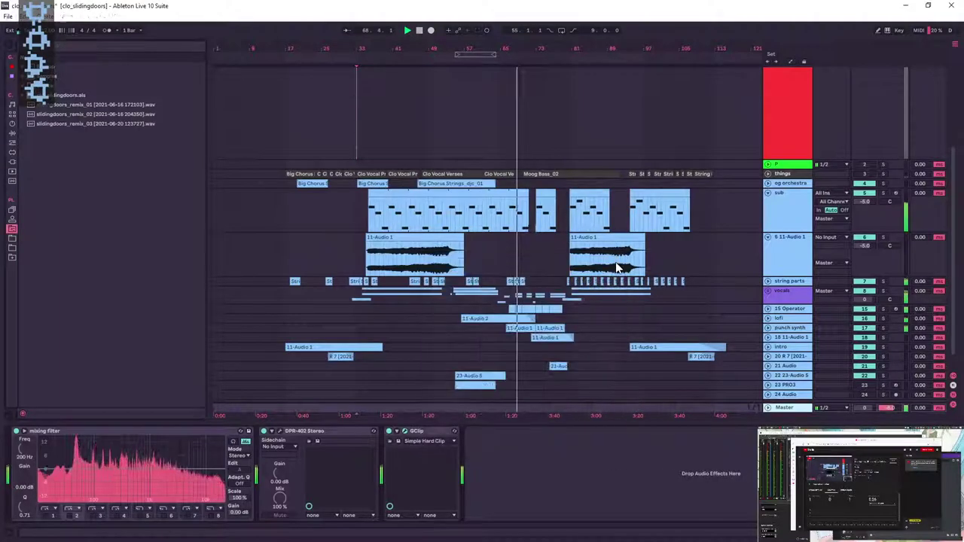
# - Add the Waves Renaissance Axx Stereo compressor to the vocals group and set its threshold to -2.0
pyautogui.click(781, 298)
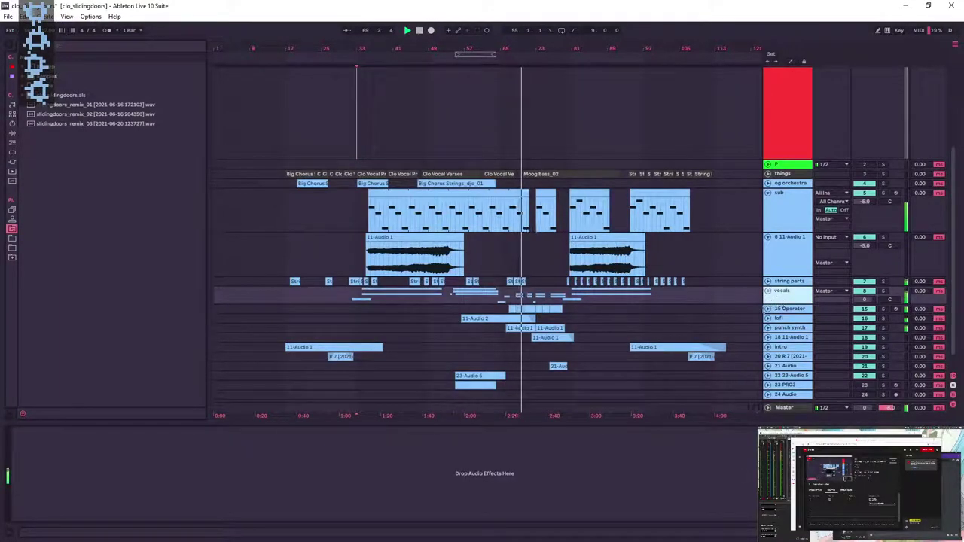
pyautogui.click(11, 162)
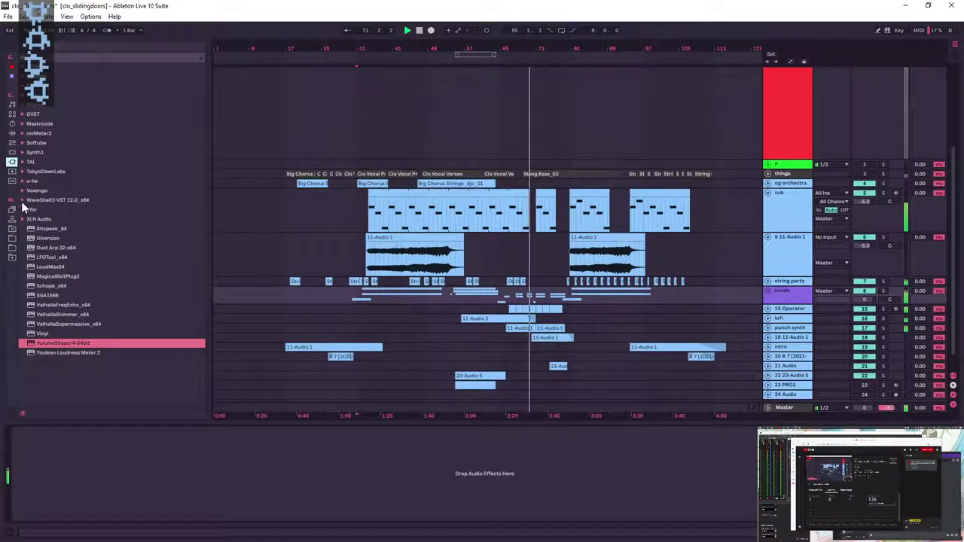
pyautogui.click(22, 200)
pyautogui.moveTo(205, 196); pyautogui.dragTo(205, 292)
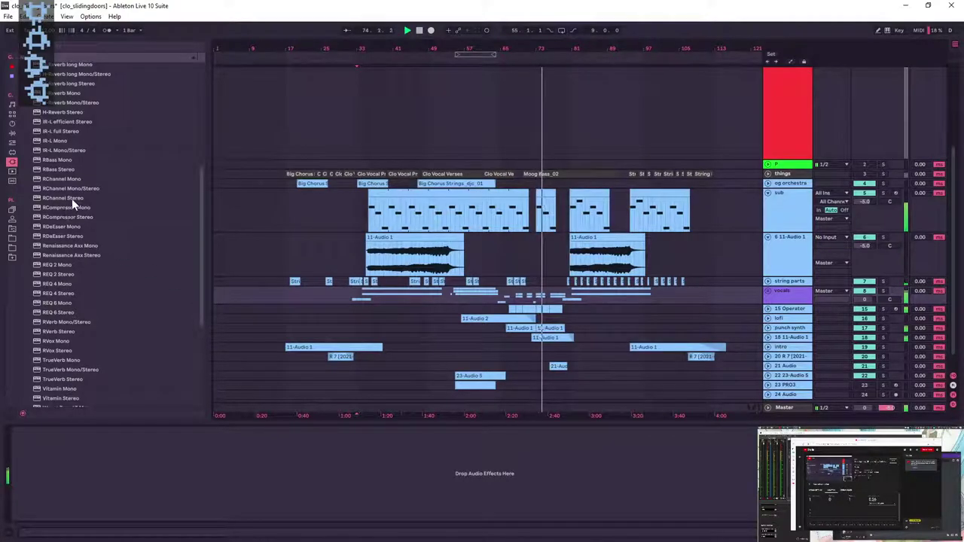
pyautogui.moveTo(70, 255); pyautogui.dragTo(105, 462)
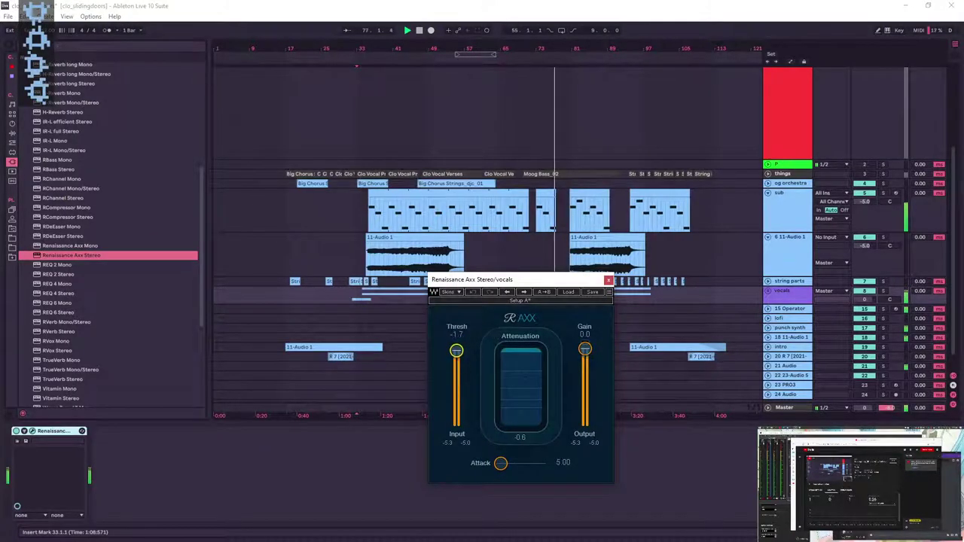
pyautogui.moveTo(456, 351); pyautogui.dragTo(457, 350)
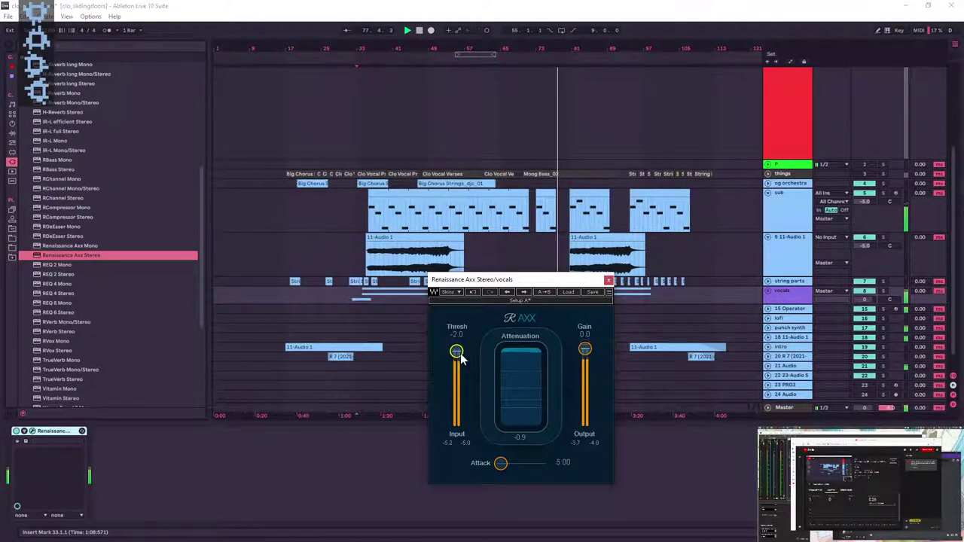
pyautogui.click(609, 282)
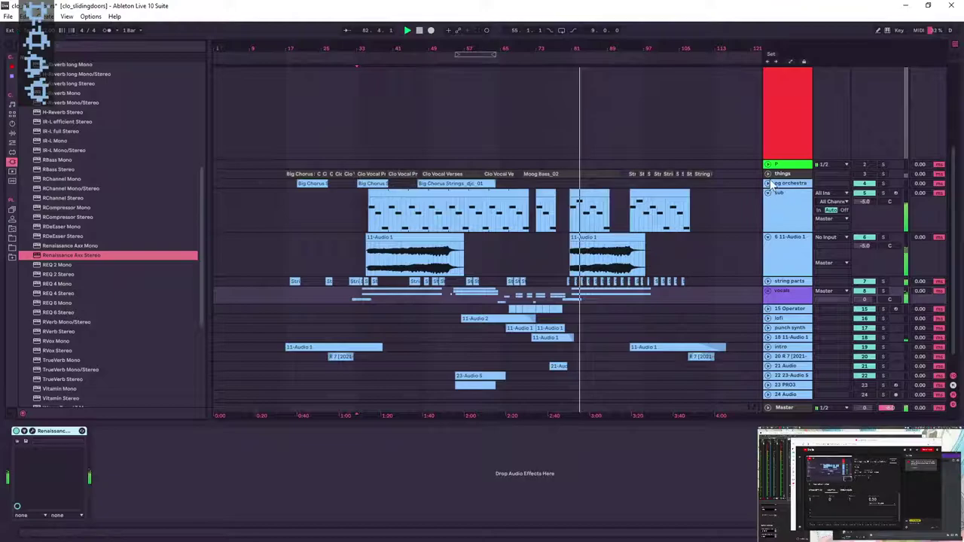
# - Lower the string parts track's volume slightly and fold the string parts, 6 11-Audio 1 and sub tracks
pyautogui.click(768, 281)
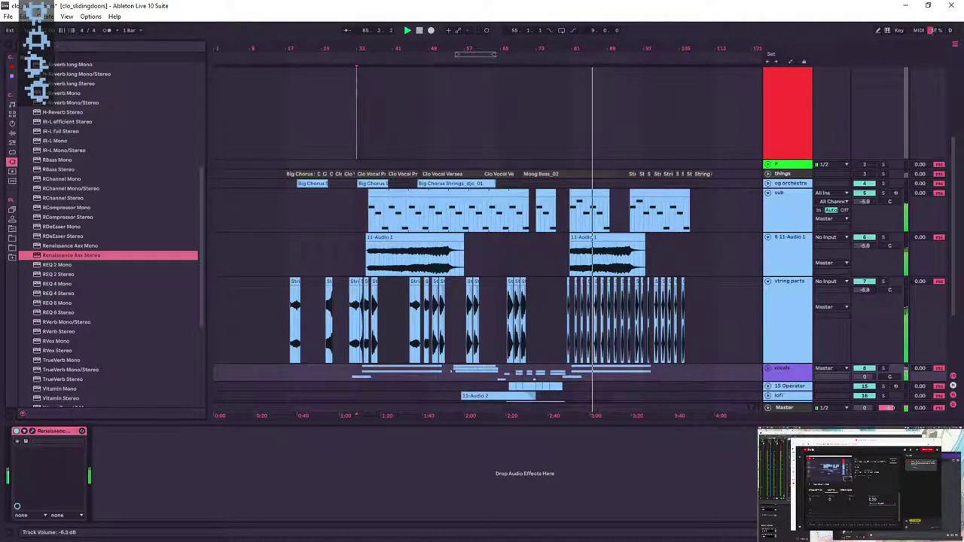
pyautogui.moveTo(865, 290); pyautogui.dragTo(864, 293)
pyautogui.click(767, 281)
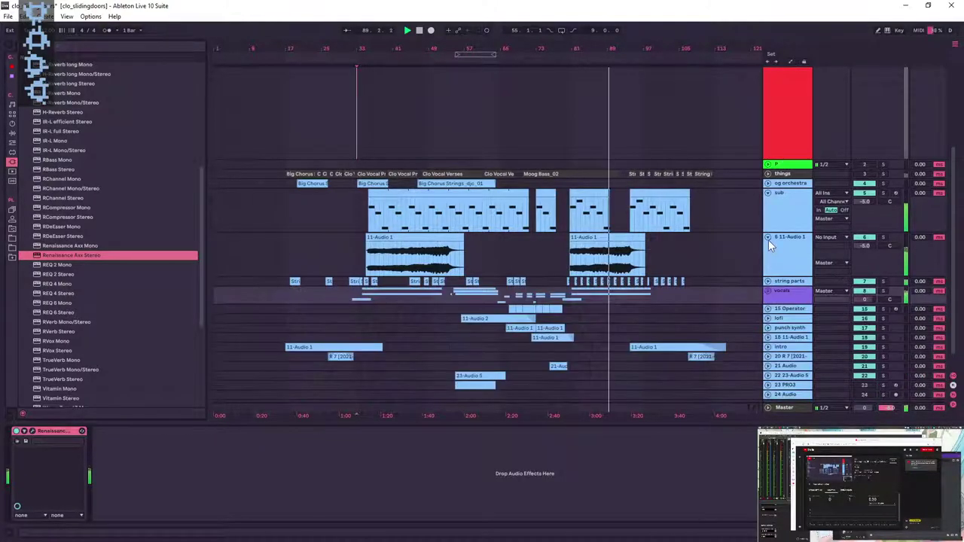
pyautogui.click(768, 236)
pyautogui.click(767, 192)
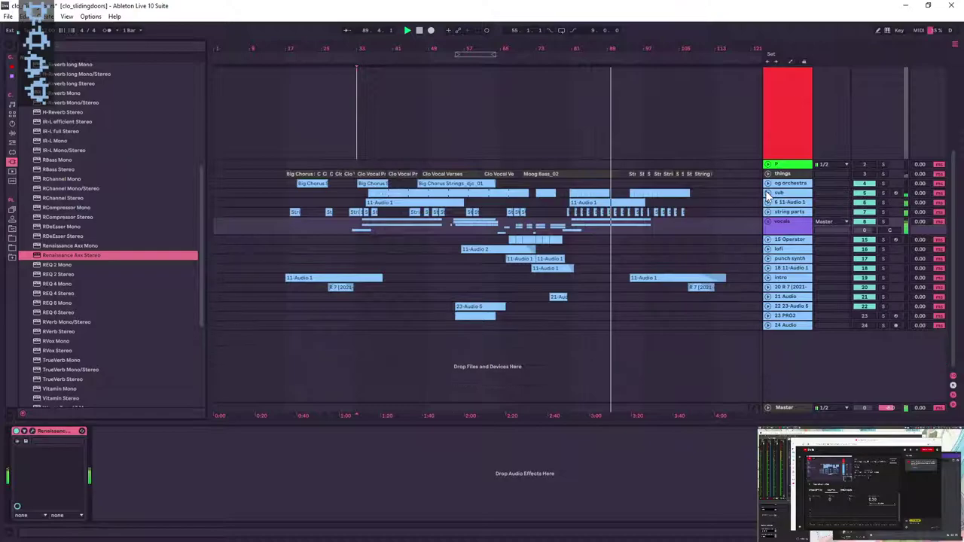
# - Set the gain of the GClip clipper on the Master track to 2.0 dB
pyautogui.click(791, 410)
pyautogui.click(405, 432)
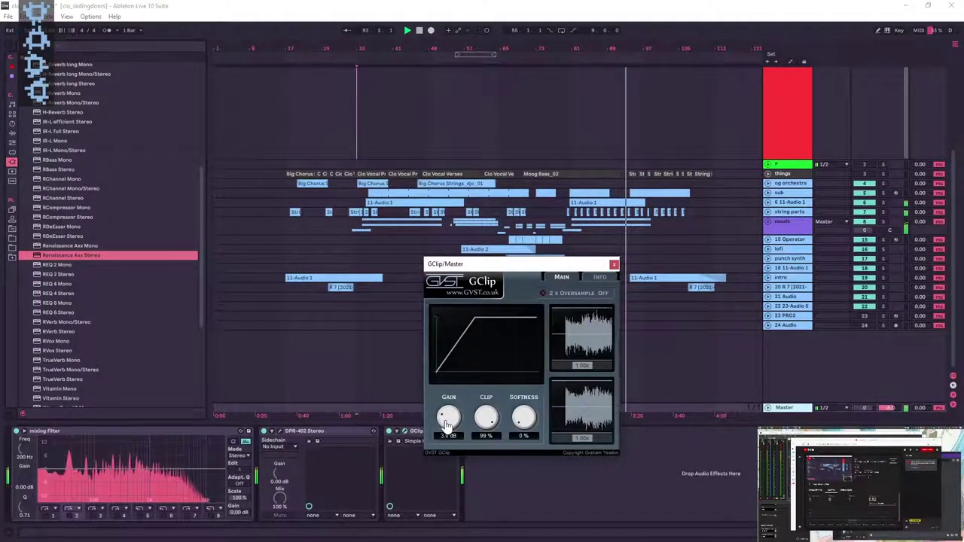
pyautogui.moveTo(447, 420); pyautogui.dragTo(456, 427)
pyautogui.scroll(-1, 456, 430)
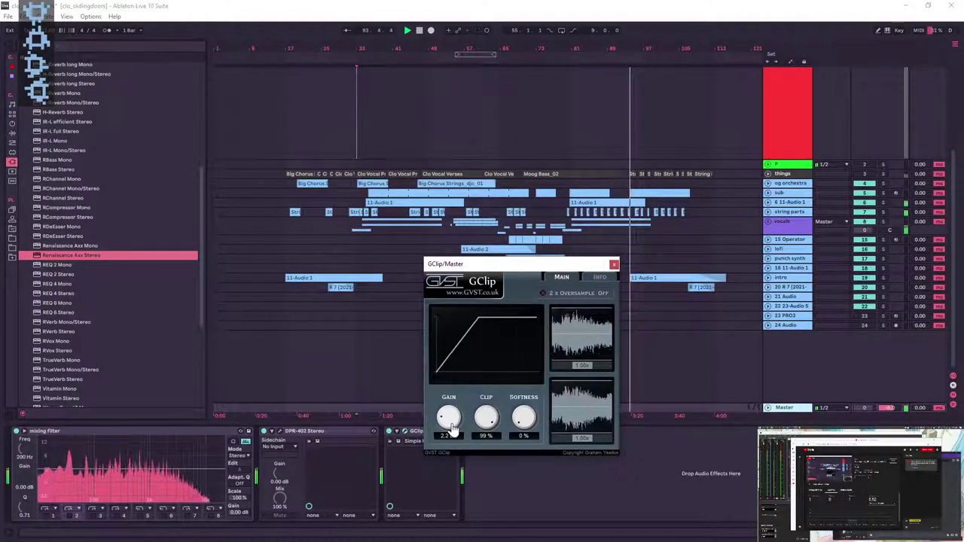
pyautogui.scroll(-1, 455, 431)
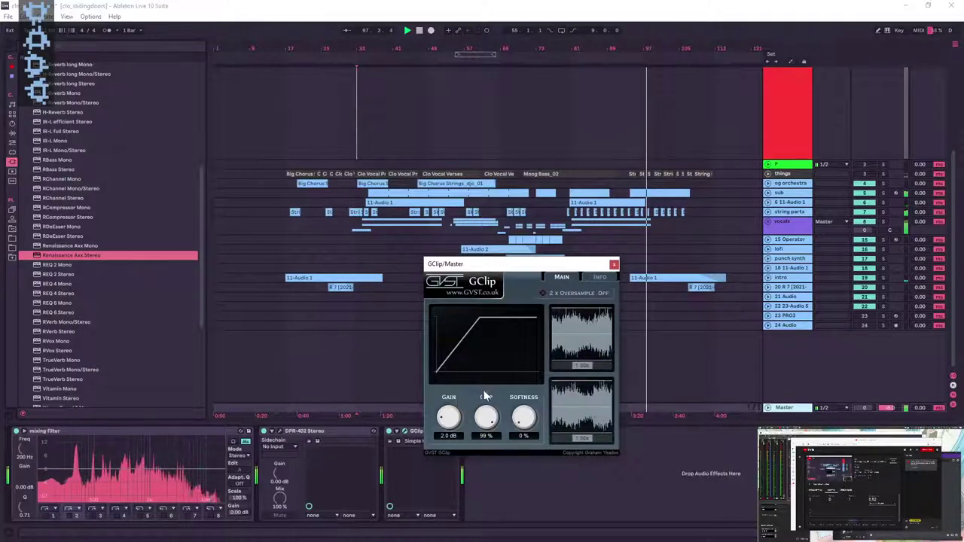
pyautogui.click(614, 265)
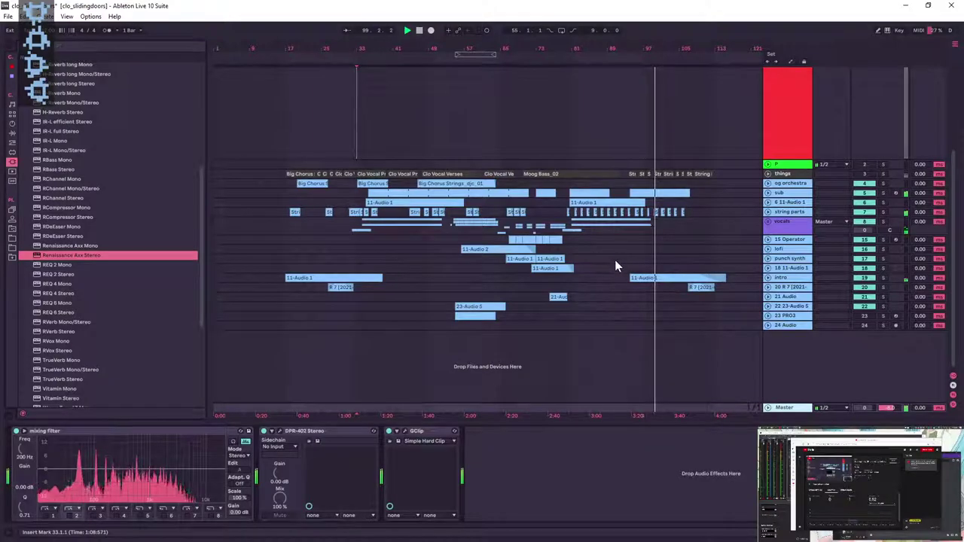
# - Place the insert marker at bar 64 on the intro track and restart playback from there
pyautogui.click(497, 277)
pyautogui.moveTo(533, 44); pyautogui.dragTo(515, 75)
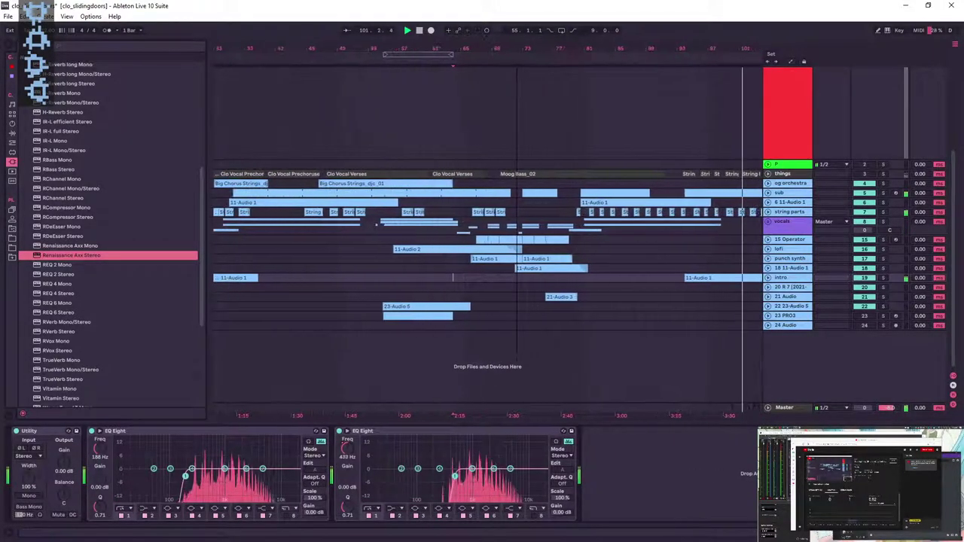
pyautogui.press('space')
pyautogui.press('space')
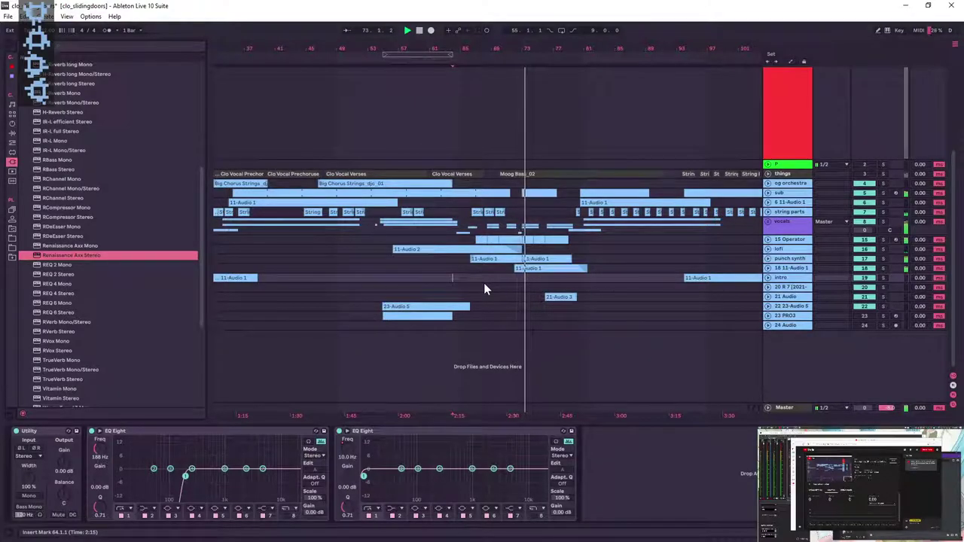
# - Delete the 23 PRO3 and 24 Audio tracks at the end of the track list
pyautogui.click(768, 325)
pyautogui.click(768, 326)
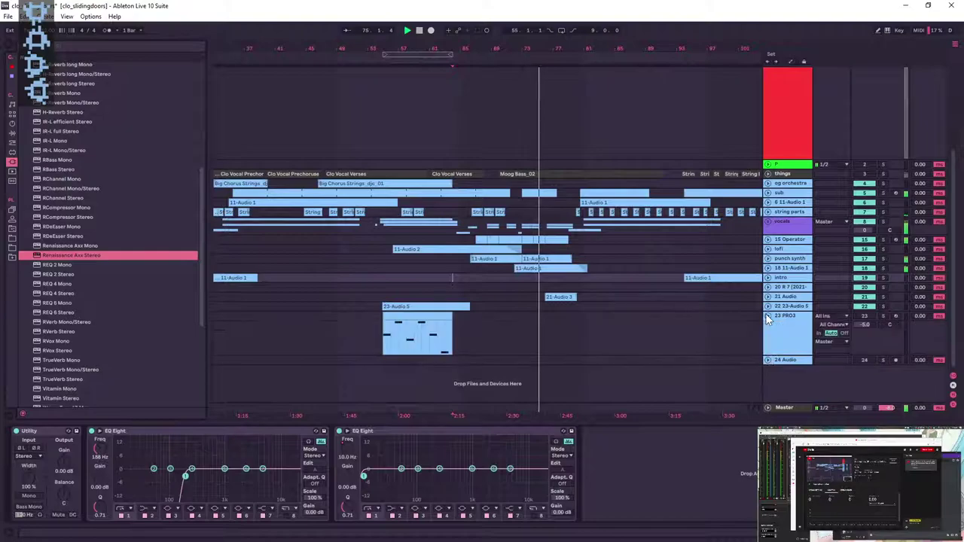
pyautogui.scroll(-3, 551, 115)
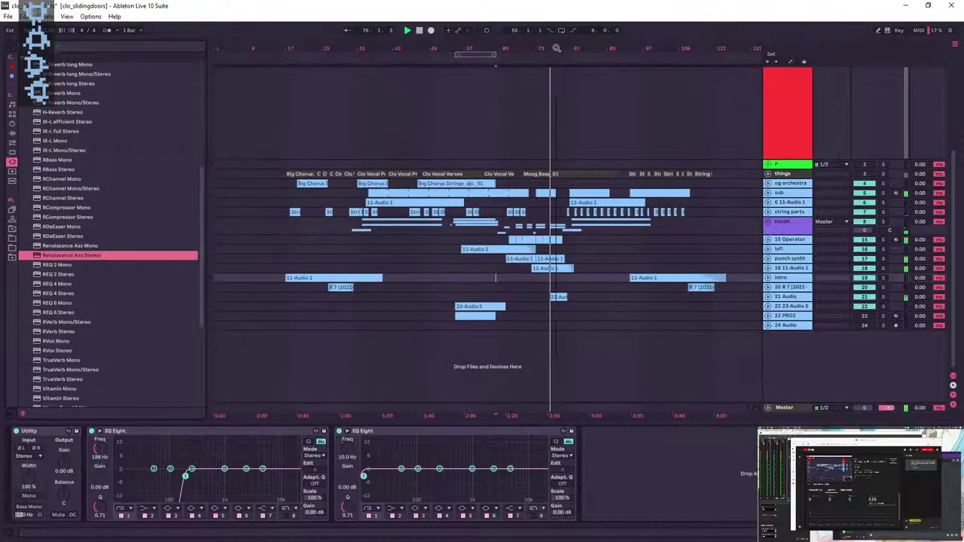
pyautogui.click(788, 318)
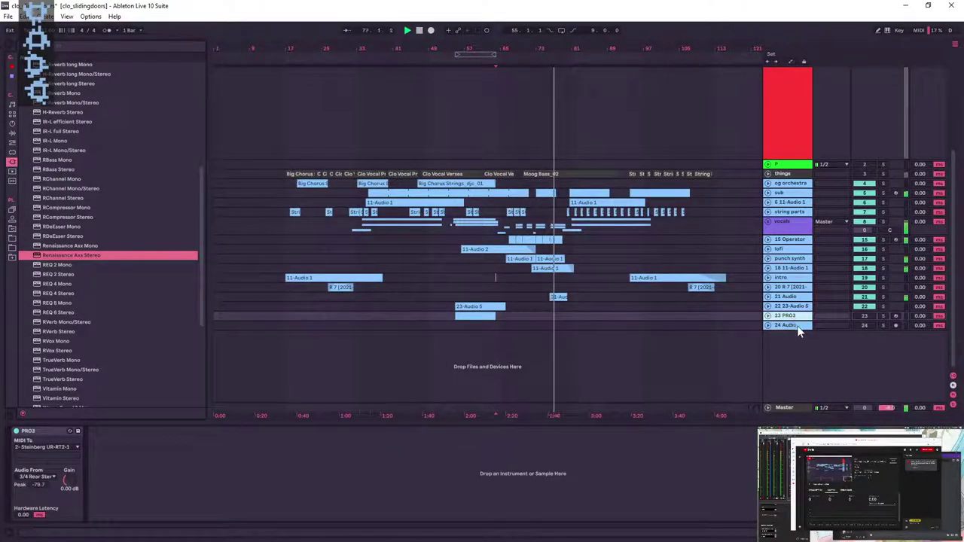
pyautogui.click(783, 306)
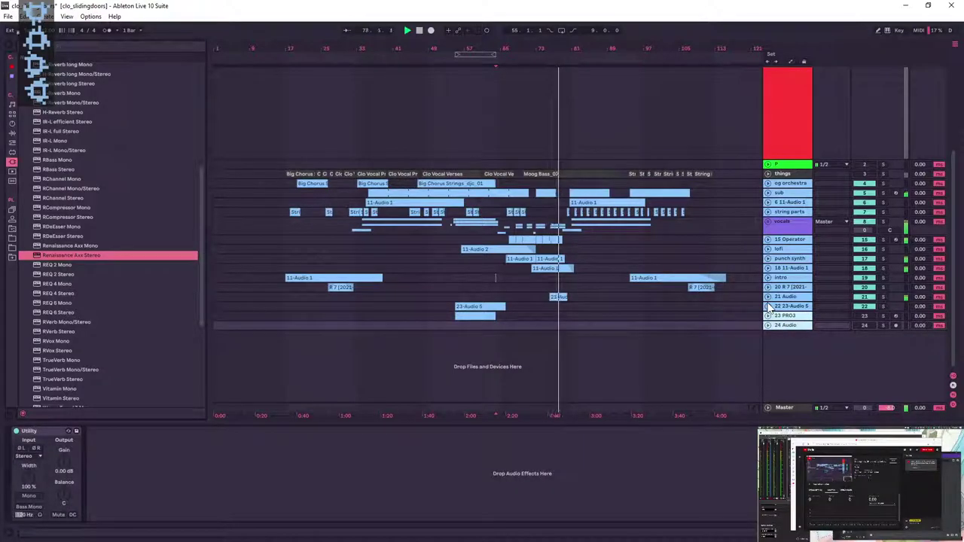
pyautogui.click(768, 306)
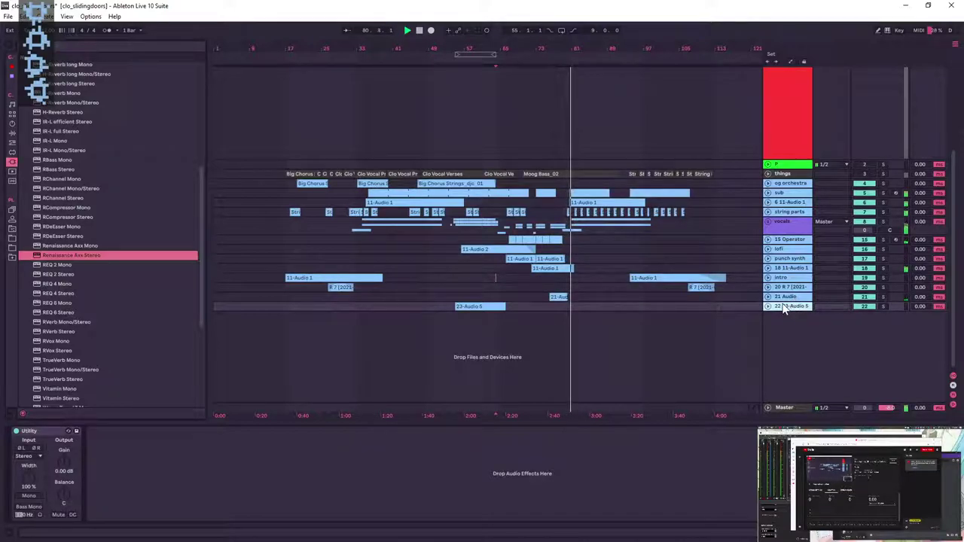
pyautogui.hotkey('ctrl', 't')
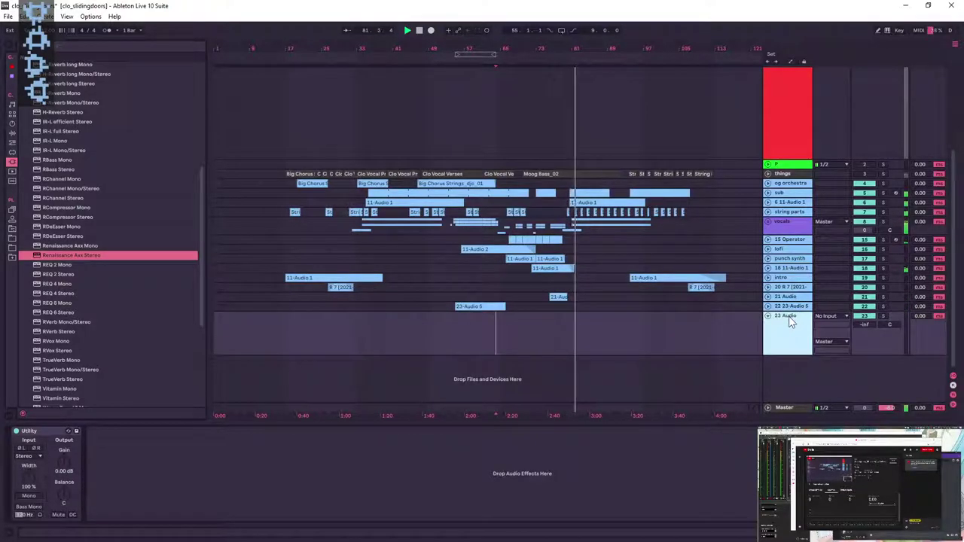
pyautogui.press('space')
pyautogui.press('space')
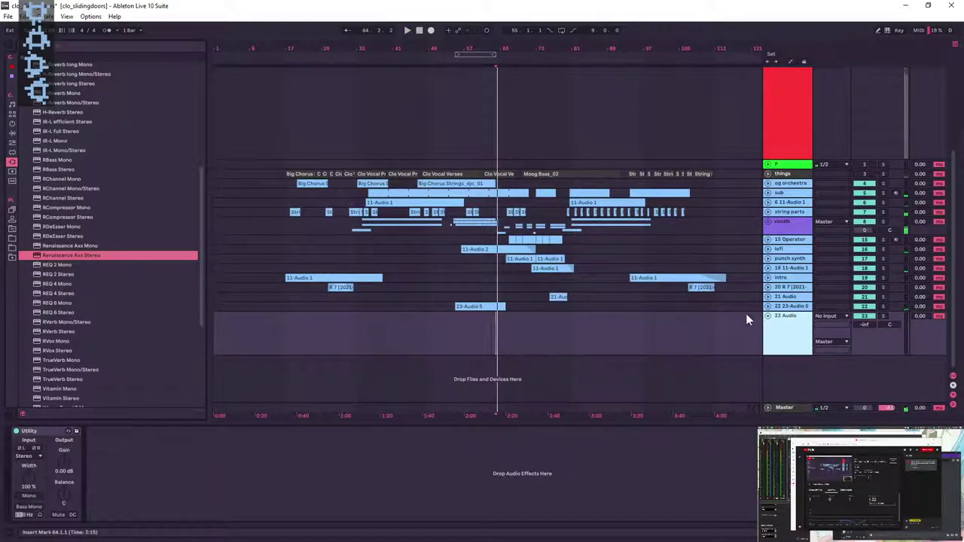
pyautogui.press('Delete')
# - Add a new MIDI track at the end of the track list and load the Operator instrument onto it
pyautogui.hotkey('ctrl', 'shift', 't')
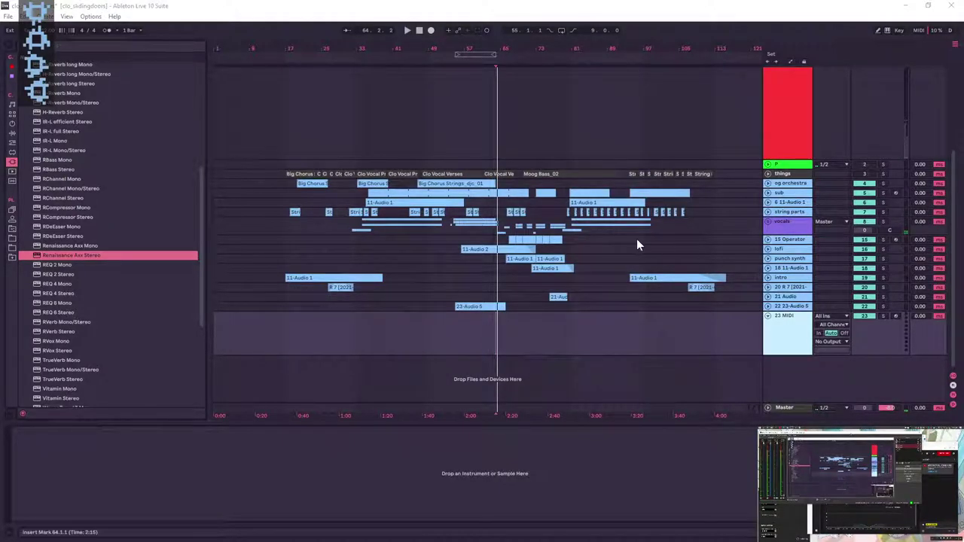
pyautogui.click(12, 125)
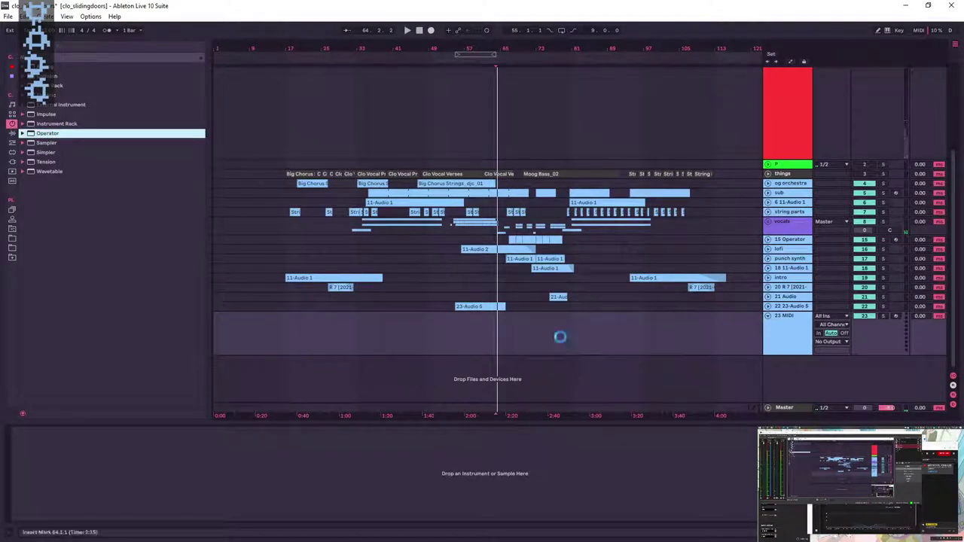
pyautogui.hotkey('alt', 'Tab')
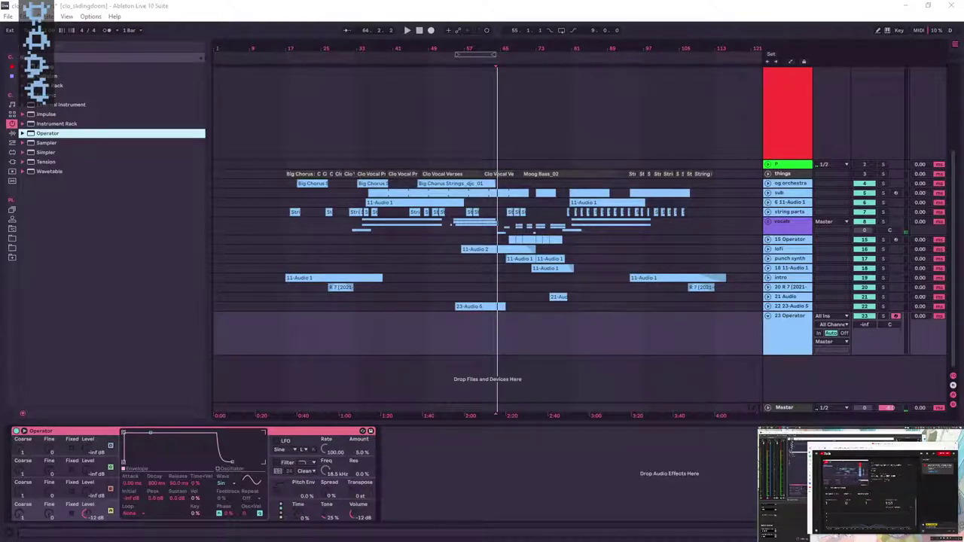
# - Play the arrangement from bar 56 and unfold the vocals group to show its individual tracks
pyautogui.click(490, 268)
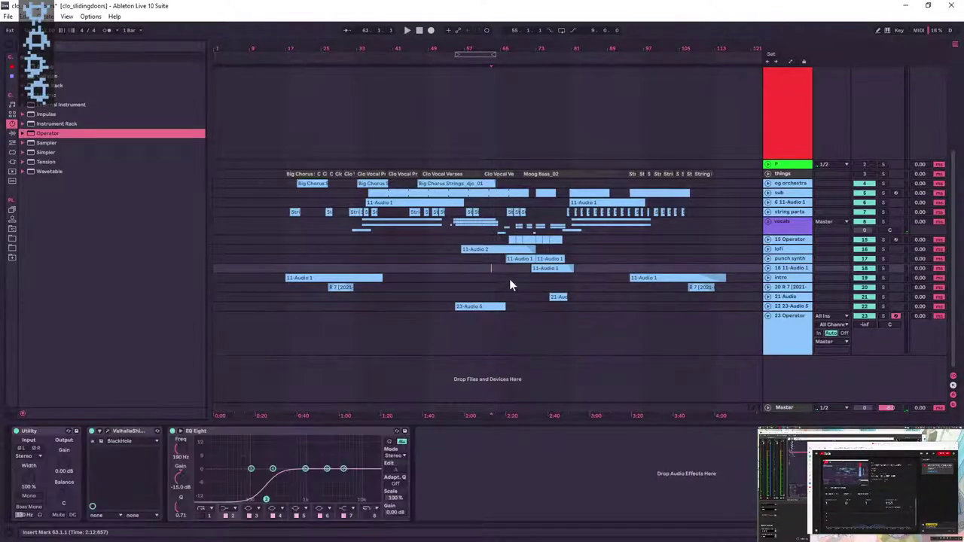
pyautogui.click(460, 268)
pyautogui.press('space')
pyautogui.press('space')
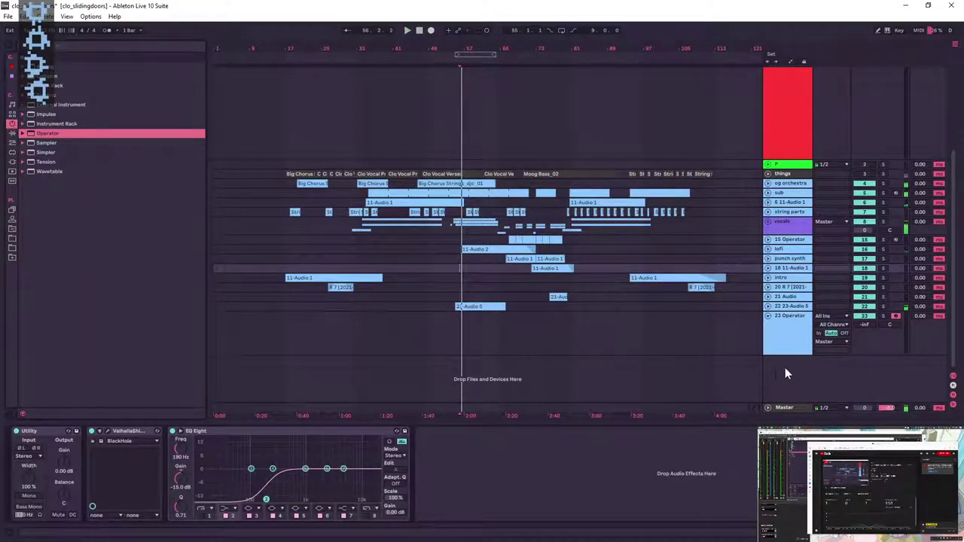
pyautogui.click(783, 230)
pyautogui.press('space')
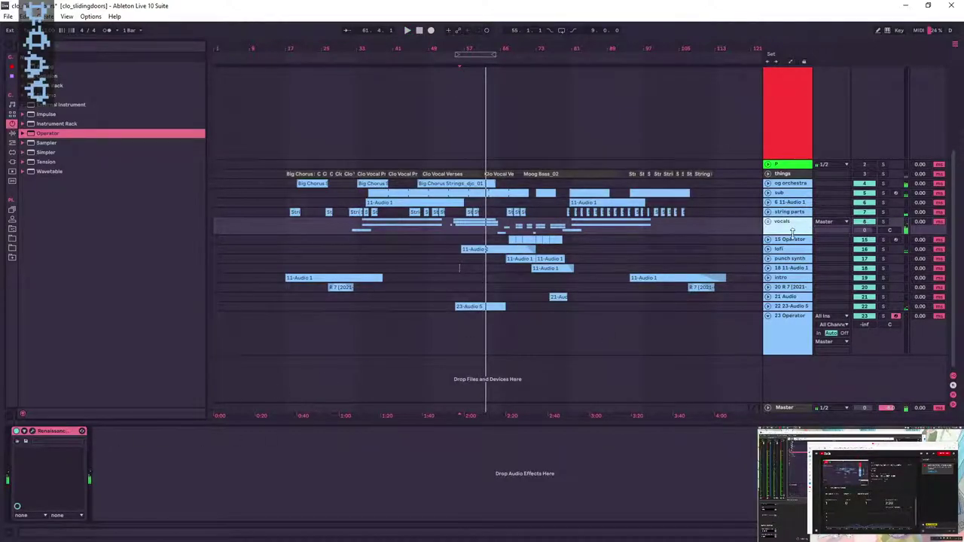
pyautogui.click(767, 223)
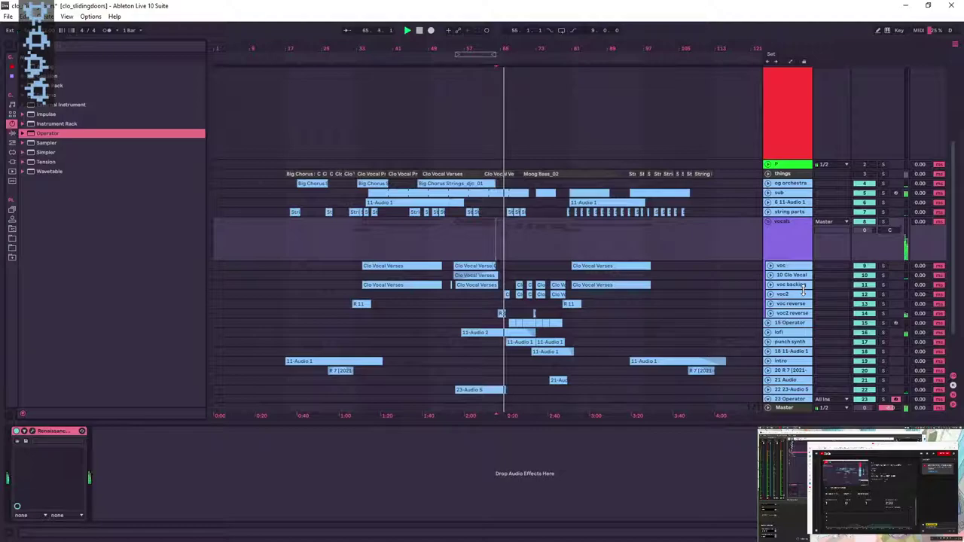
# - Inspect the DPR-402 compressor on the Master track while playing the section around bar 65
pyautogui.click(791, 407)
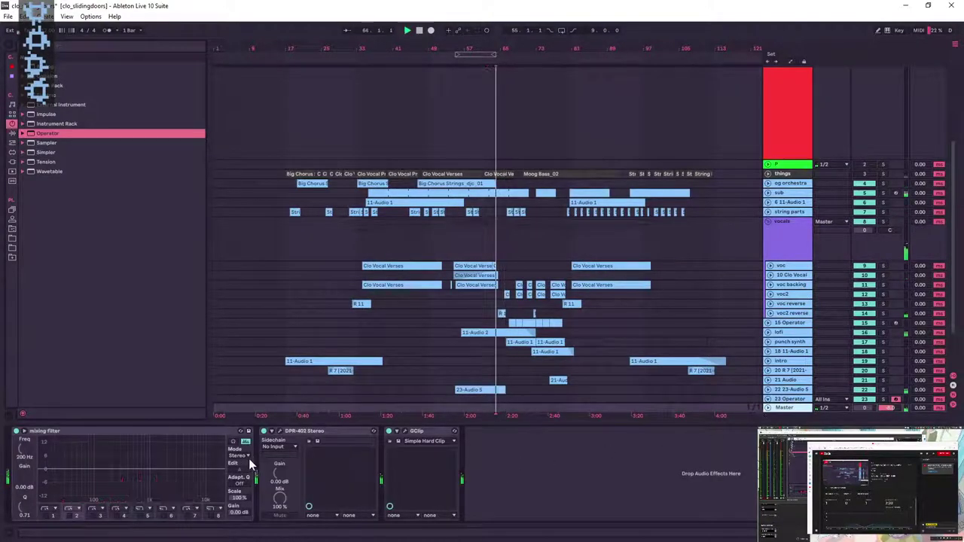
pyautogui.click(281, 432)
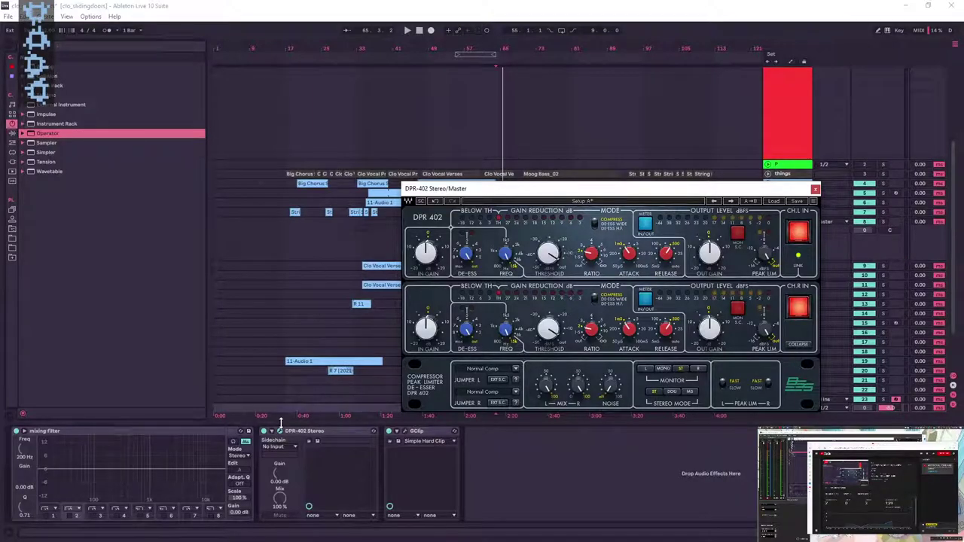
pyautogui.click(279, 431)
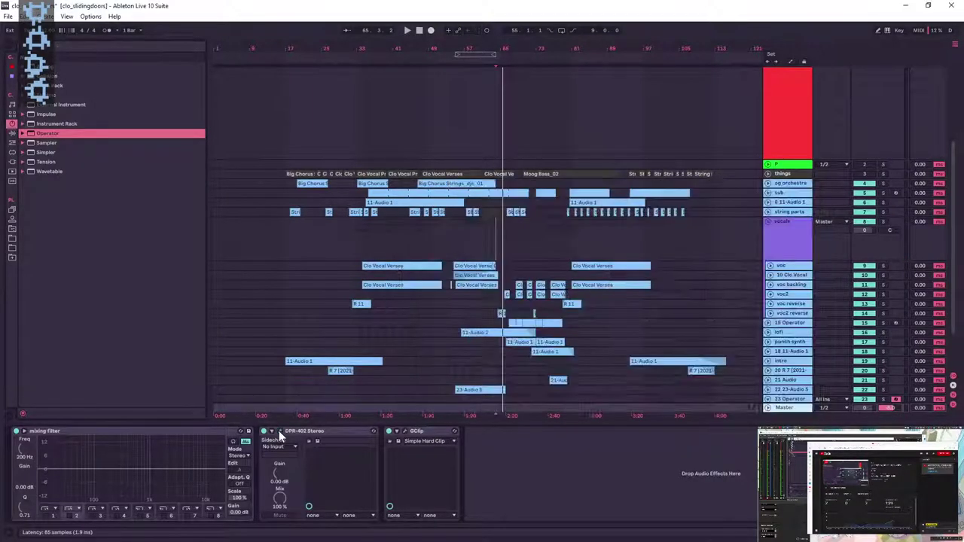
pyautogui.press('space')
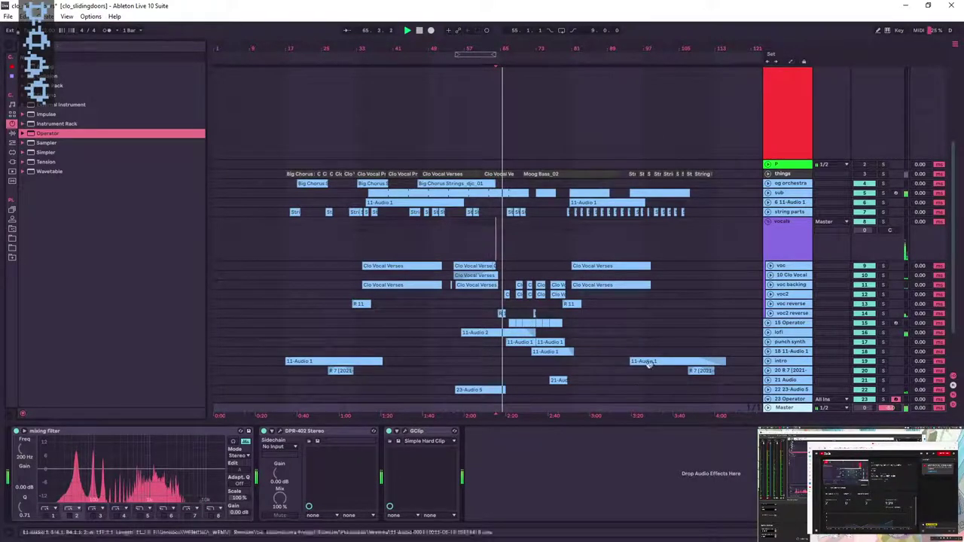
pyautogui.click(279, 431)
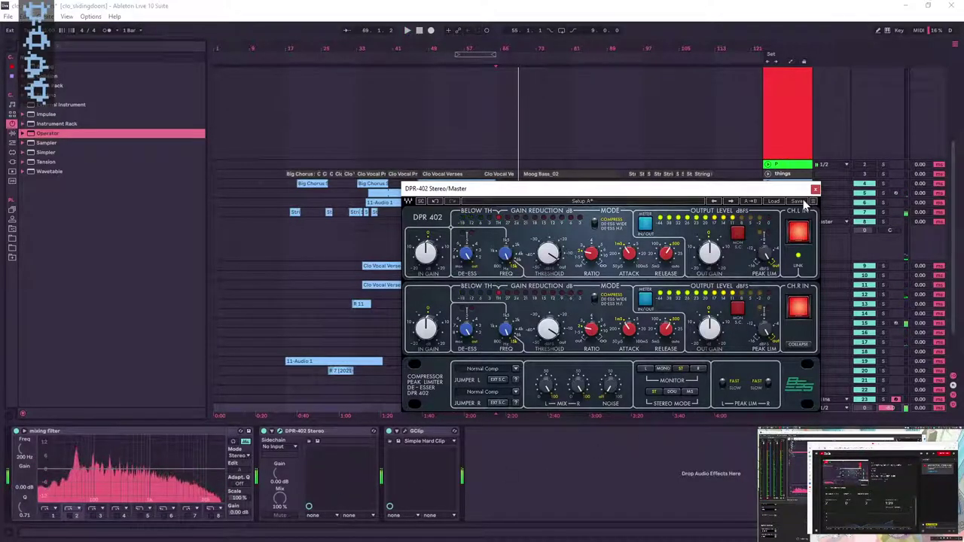
# - Add a Utility at the start of the Master chain with its gain at -6.00 dB and close the compressor window
pyautogui.click(11, 134)
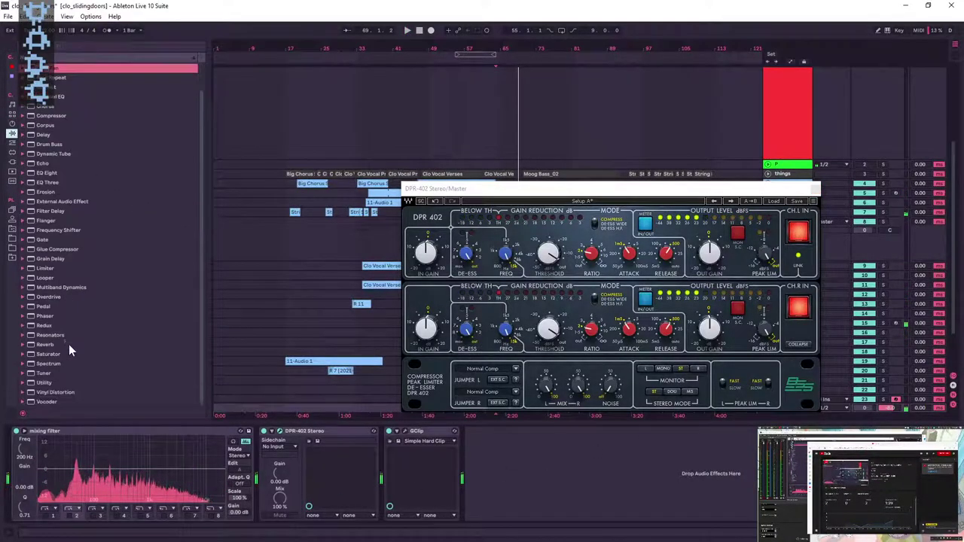
pyautogui.click(45, 383)
pyautogui.moveTo(57, 464); pyautogui.dragTo(64, 482)
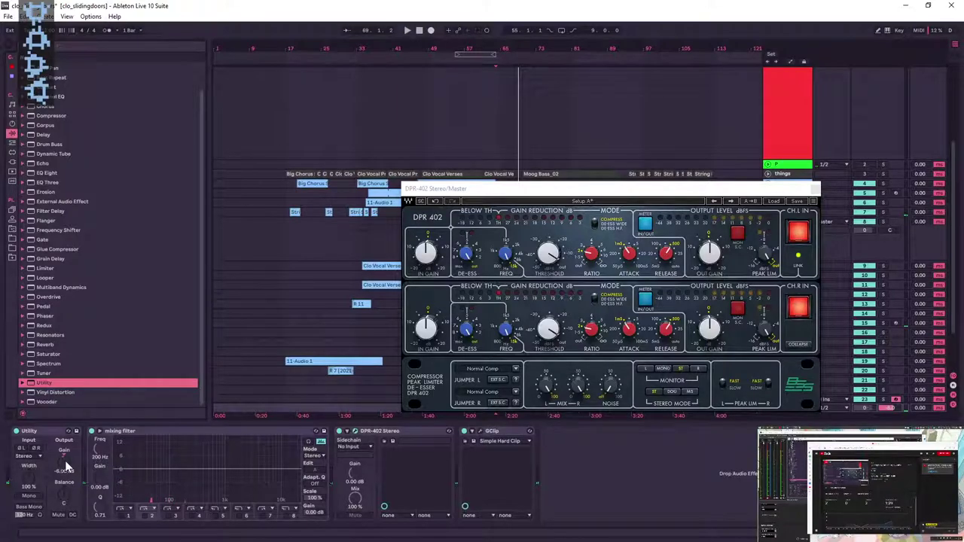
pyautogui.click(815, 190)
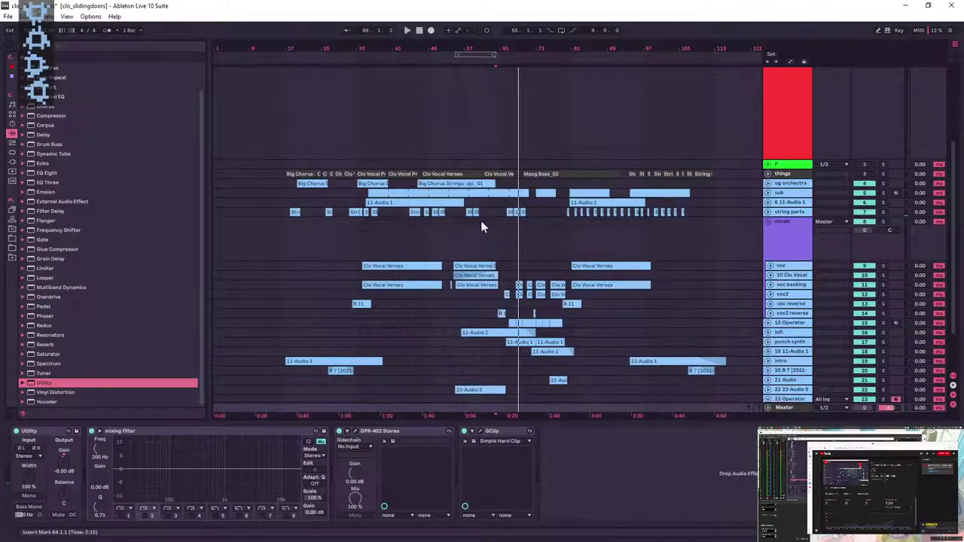
# - Listen to the transition by playing the arrangement from bars 64, 62 and 65
pyautogui.click(486, 243)
pyautogui.click(484, 242)
pyautogui.press('space')
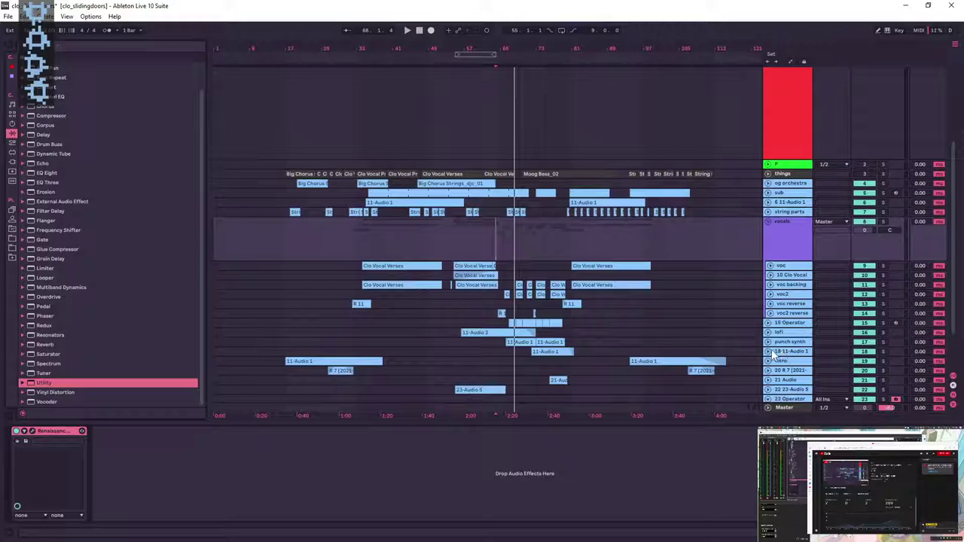
pyautogui.click(485, 231)
pyautogui.press('space')
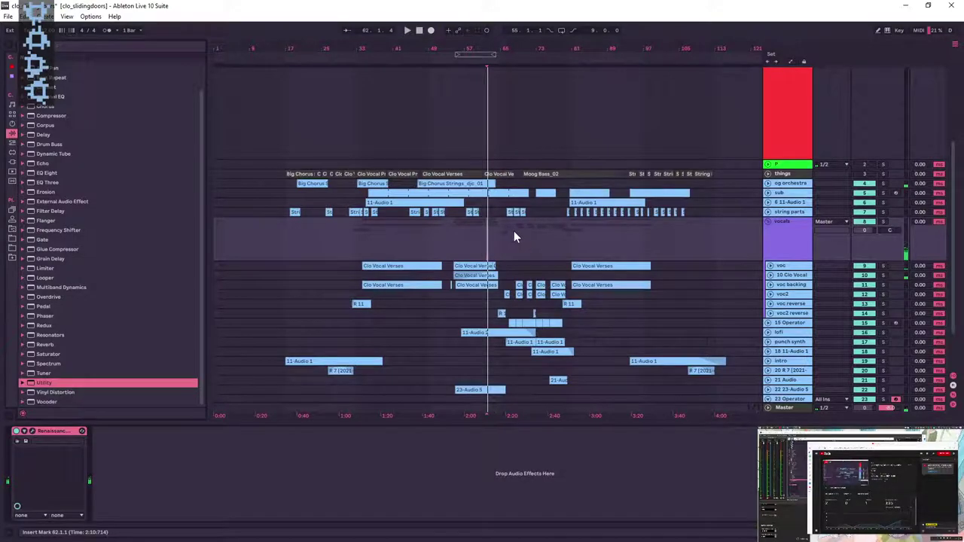
pyautogui.press('space')
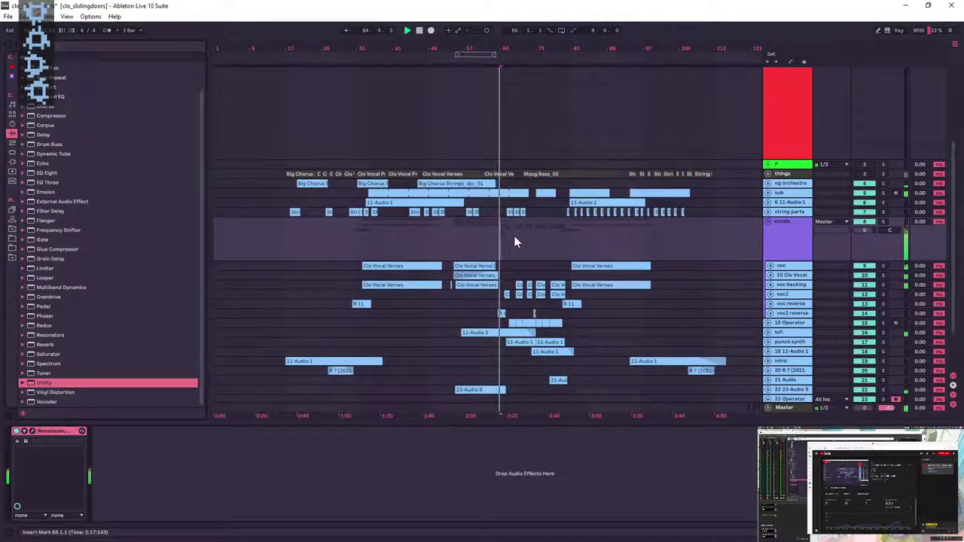
# - Raise the gain of the Master track's GClip clipper to 6.0 dB and check it by replaying from bar 65
pyautogui.click(791, 409)
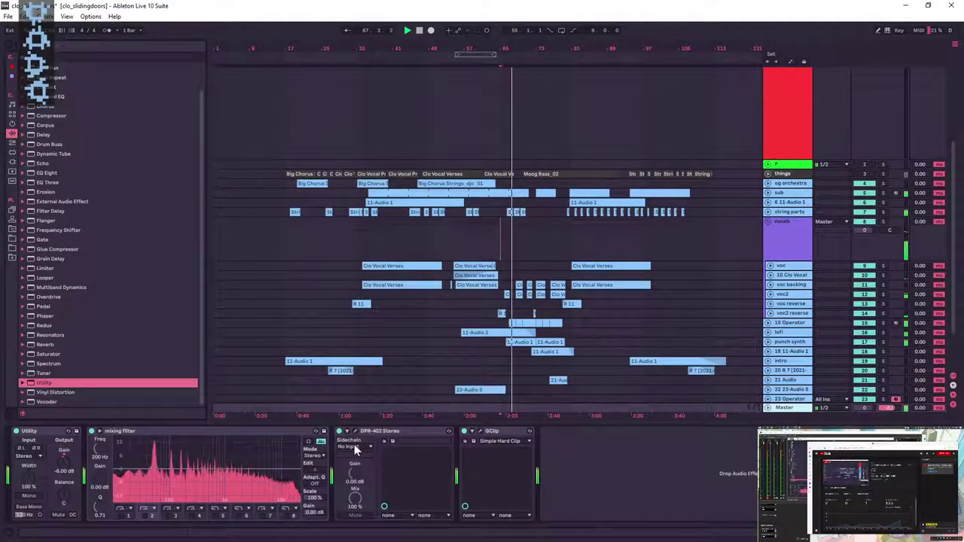
pyautogui.click(392, 441)
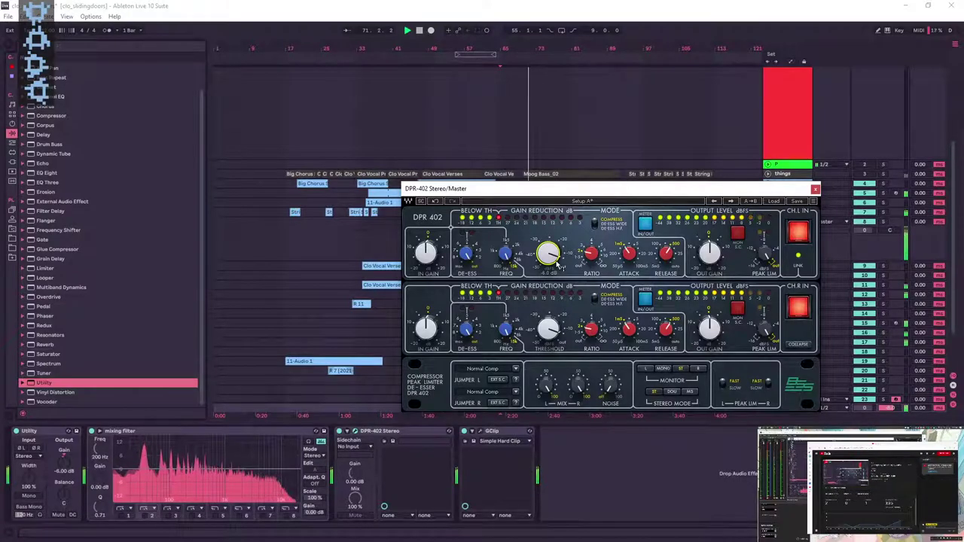
pyautogui.click(480, 431)
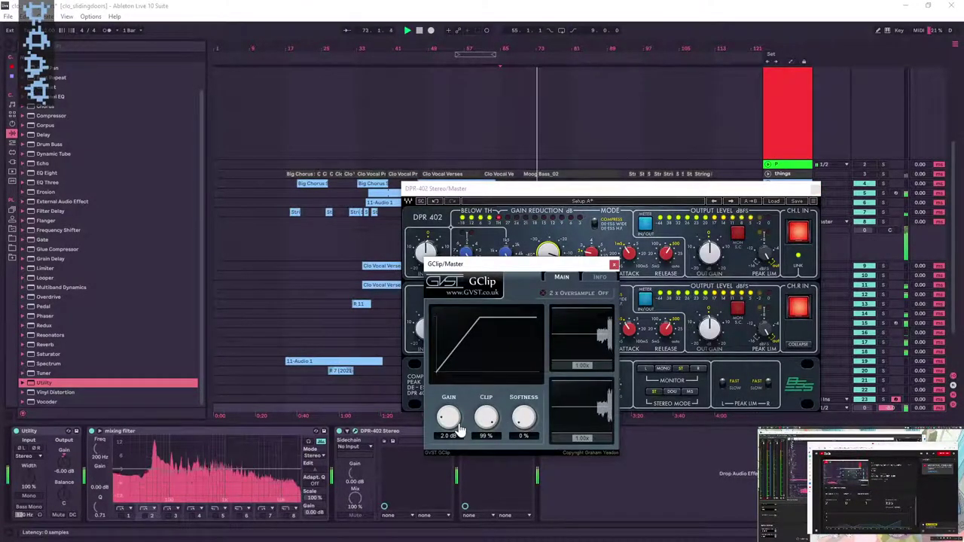
pyautogui.moveTo(459, 422); pyautogui.dragTo(461, 418)
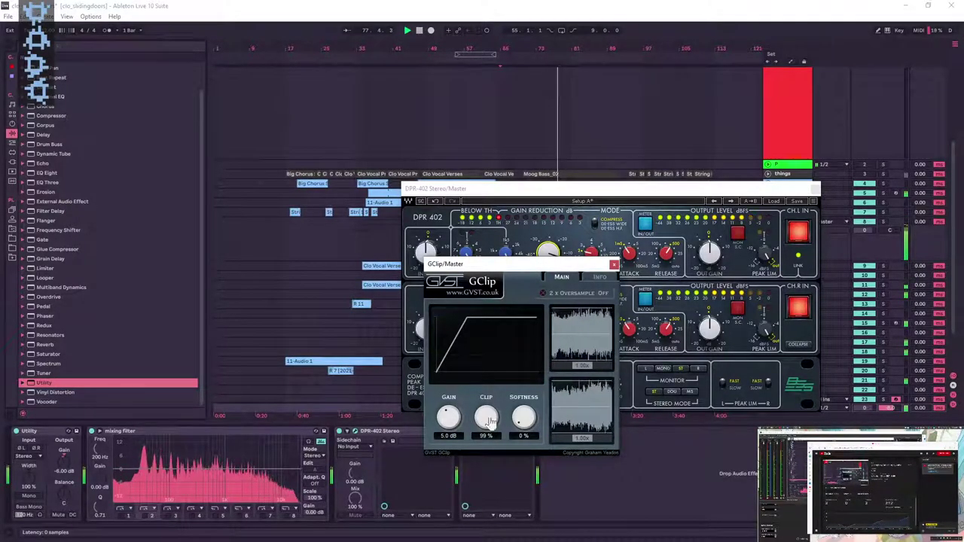
pyautogui.scroll(5, 452, 420)
pyautogui.scroll(5, 452, 421)
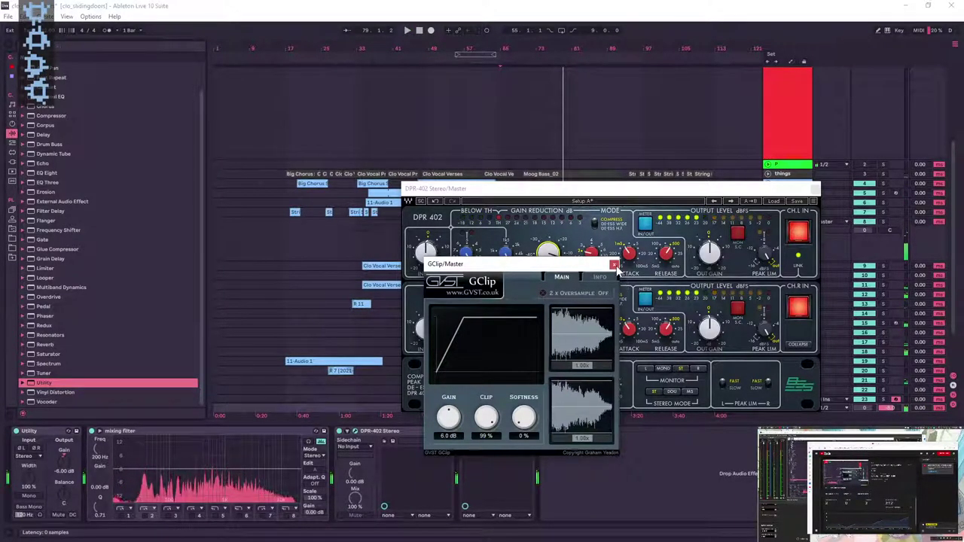
pyautogui.press('space')
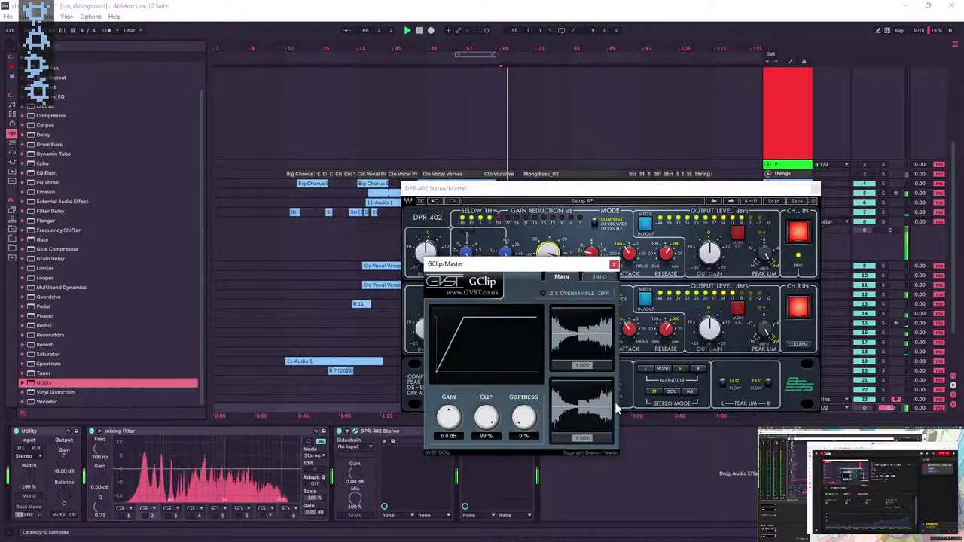
pyautogui.press('space')
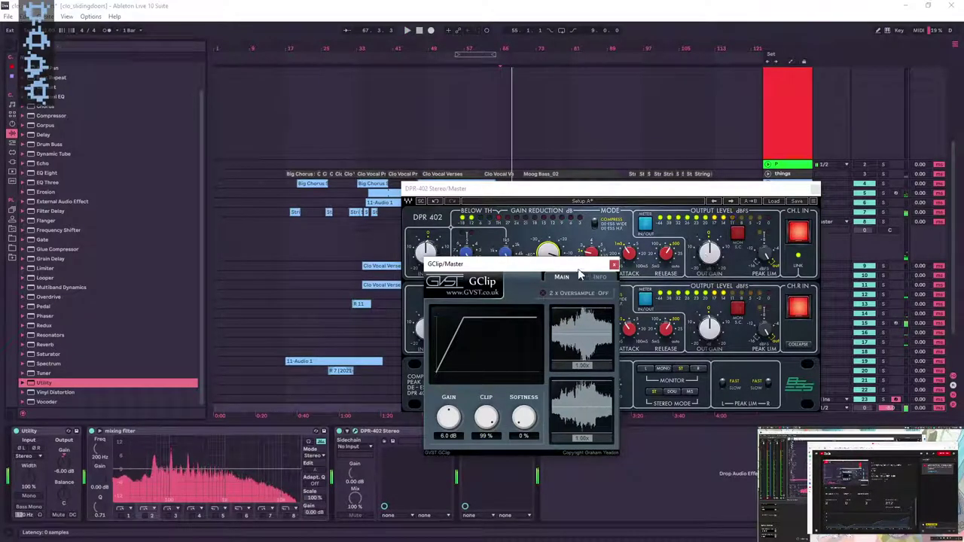
# - Raise the Master DPR-402's threshold and output gain slightly during playback and close both plugin windows
pyautogui.moveTo(583, 265); pyautogui.dragTo(580, 330)
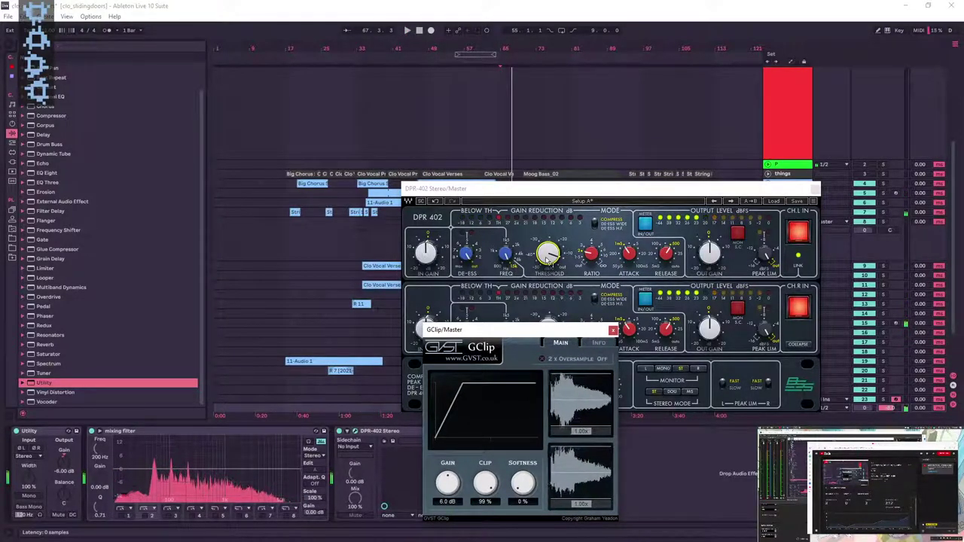
pyautogui.click(548, 256)
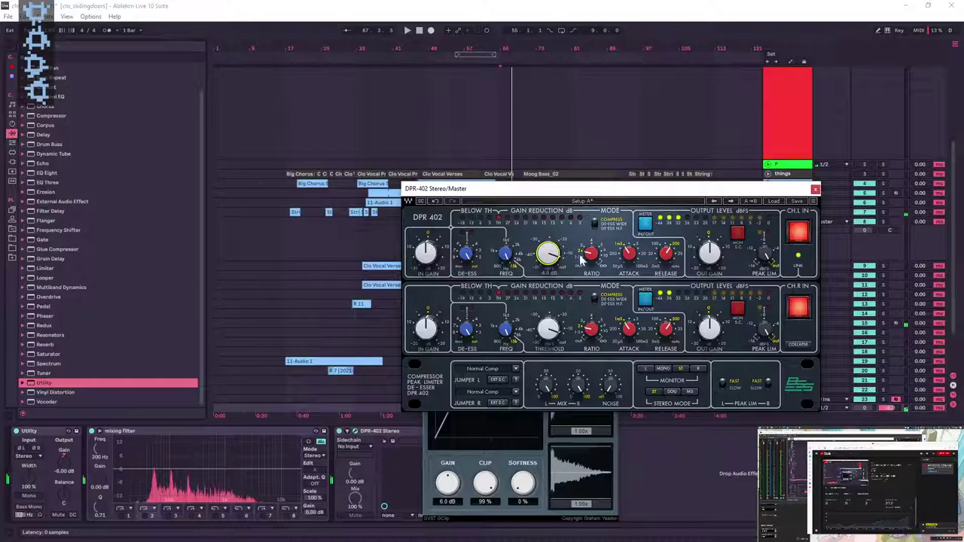
pyautogui.press('space')
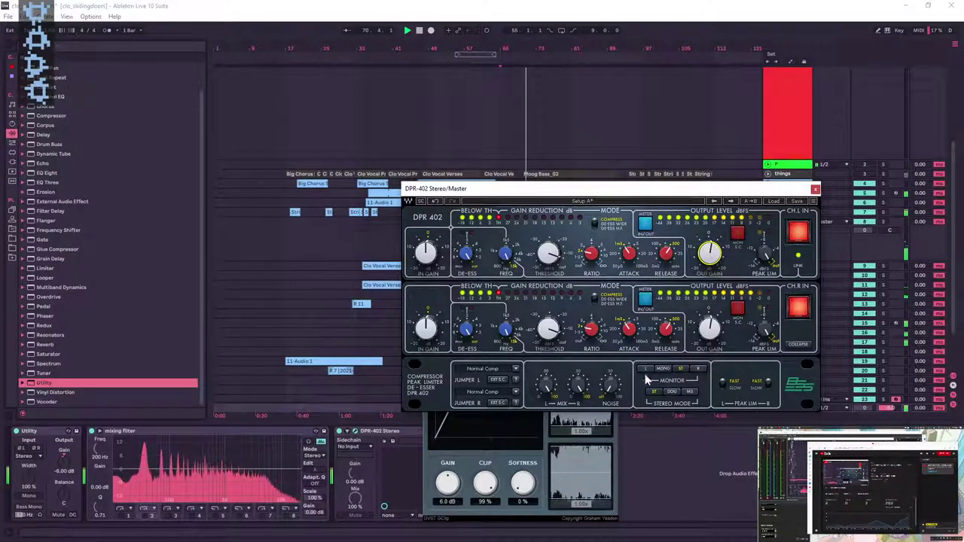
pyautogui.click(535, 461)
pyautogui.click(613, 330)
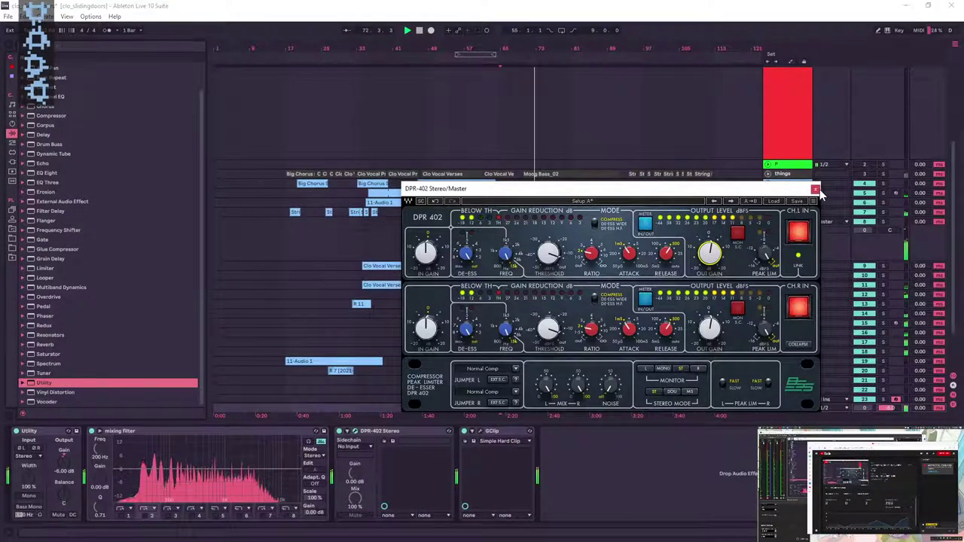
pyautogui.click(816, 188)
# - Fold the vocals group and audition the mix from bar 36 and from bar 54
pyautogui.click(769, 223)
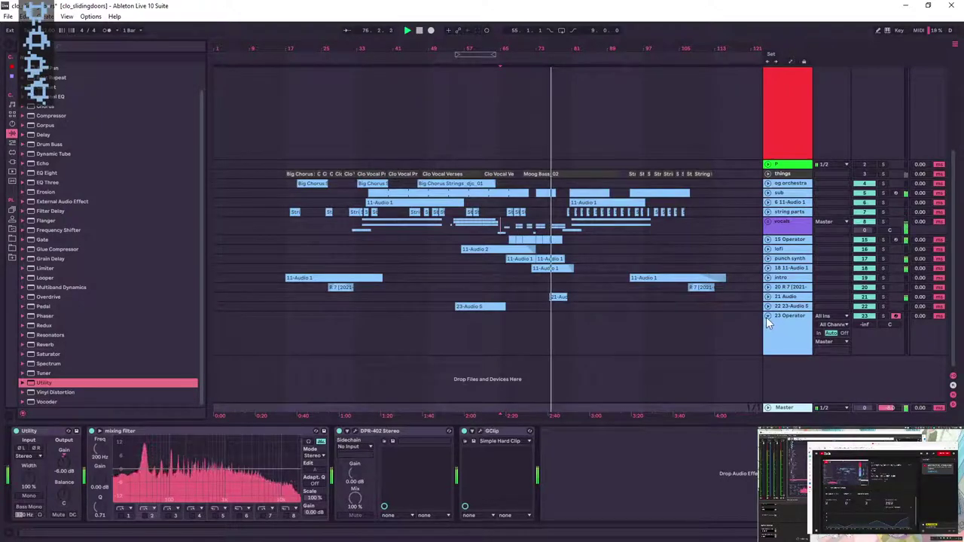
pyautogui.click(376, 141)
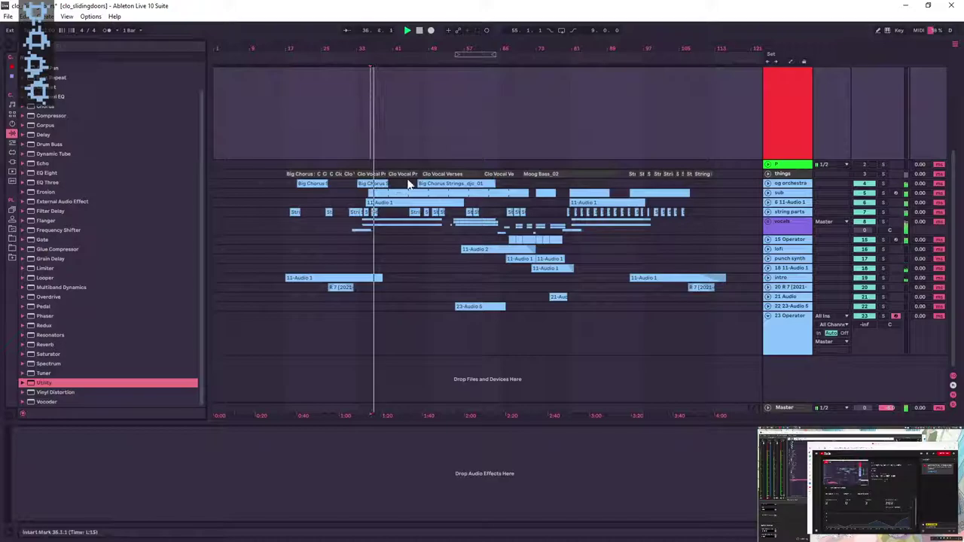
pyautogui.click(446, 142)
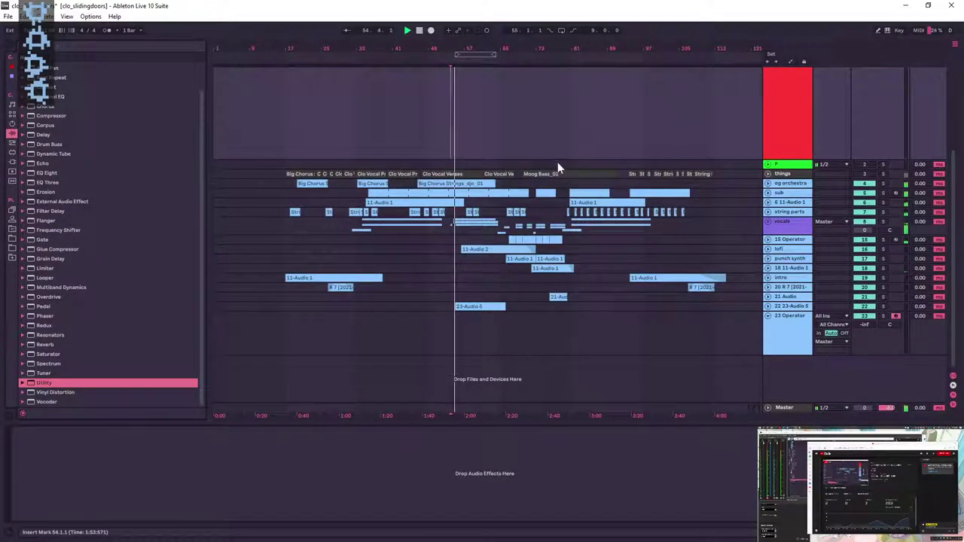
# - Unfold the vocals group and briefly solo the voc backing and voc tracks in turn
pyautogui.click(768, 221)
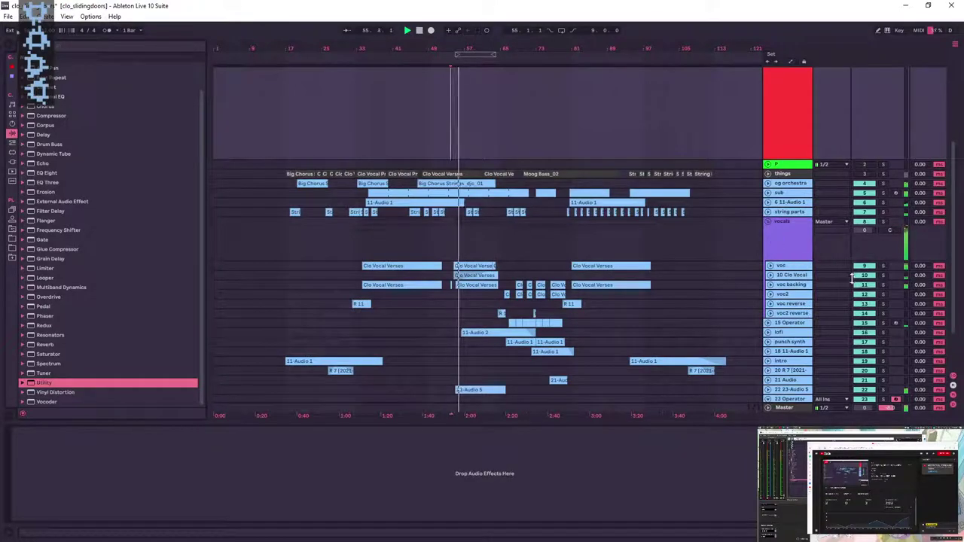
pyautogui.click(884, 285)
pyautogui.click(884, 285)
pyautogui.click(882, 266)
pyautogui.click(882, 266)
# - Try moving the boosted band of the voc track's second EQ Eight twice during playback, undoing each change
pyautogui.click(787, 266)
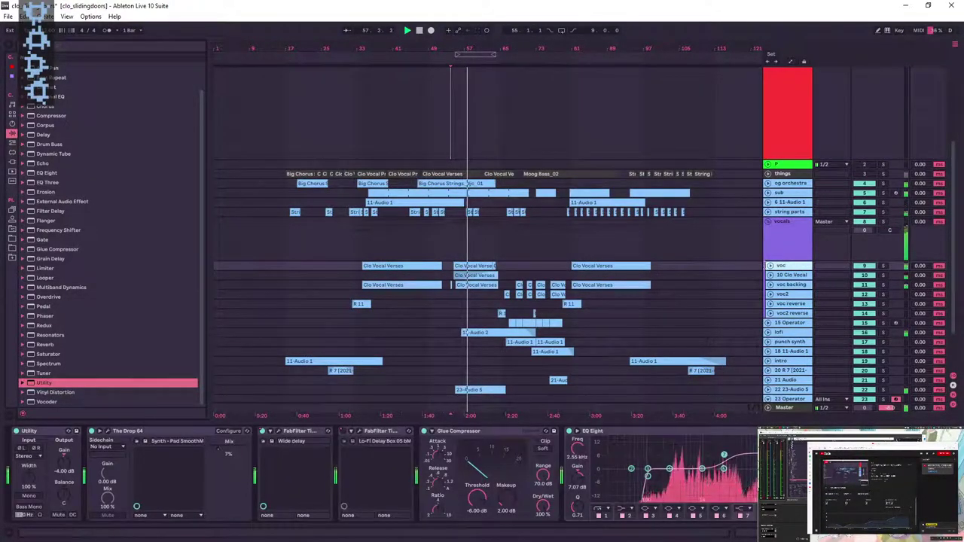
pyautogui.scroll(-2, 482, 473)
pyautogui.hscroll(3, 467, 475)
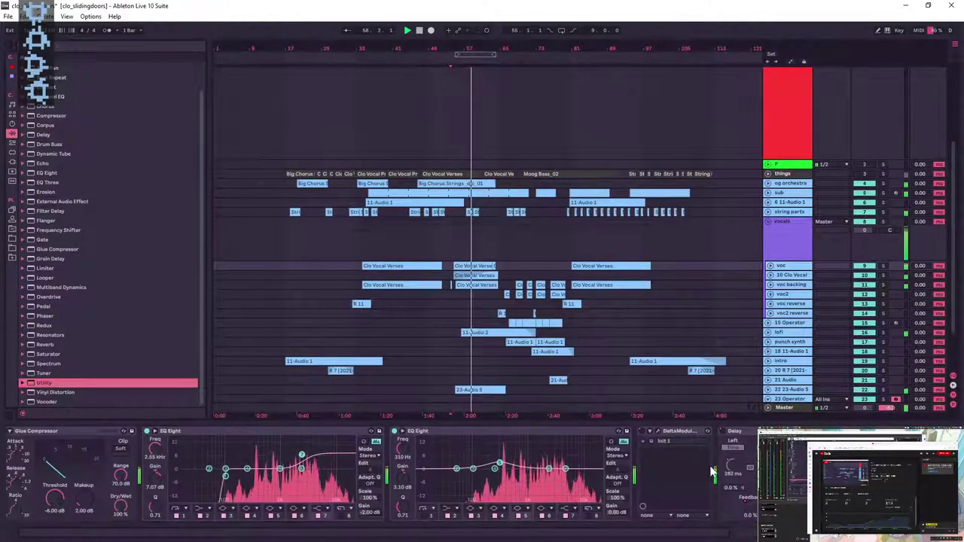
pyautogui.moveTo(499, 465); pyautogui.dragTo(549, 439)
pyautogui.hotkey('ctrl', 'z')
pyautogui.moveTo(500, 462); pyautogui.dragTo(503, 439)
pyautogui.hotkey('ctrl', 'z')
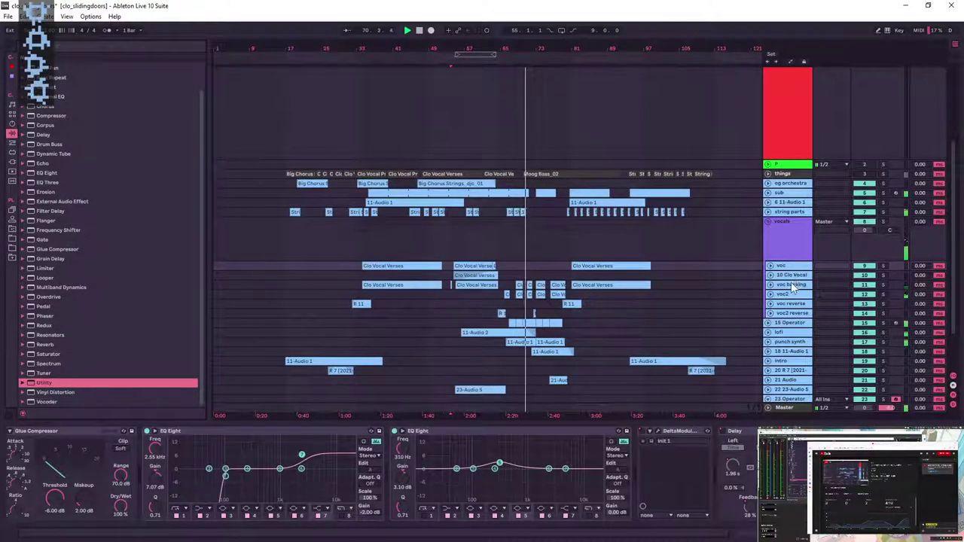
# - Unfold the voc track, set its volume to -8.0 dB and fold it again
pyautogui.click(770, 265)
pyautogui.moveTo(864, 276); pyautogui.dragTo(864, 274)
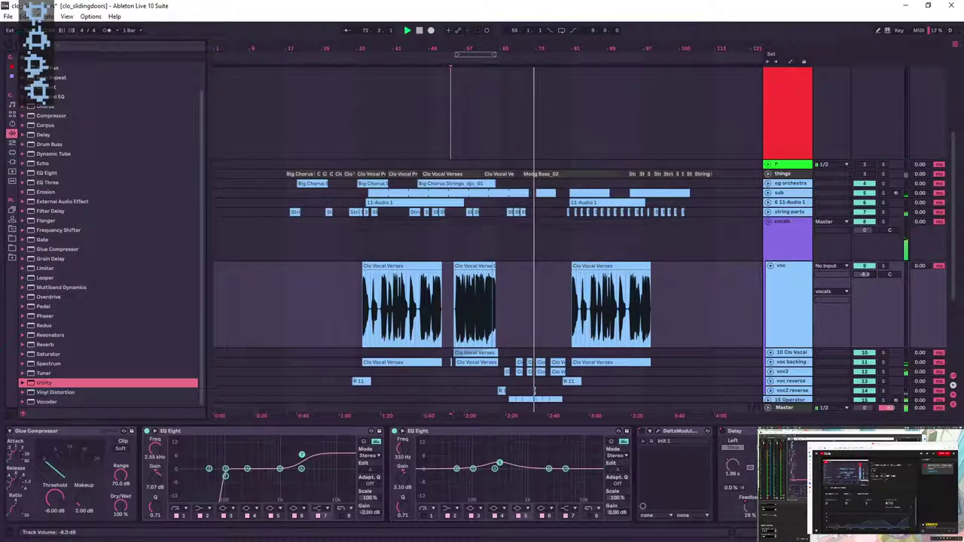
pyautogui.click(772, 242)
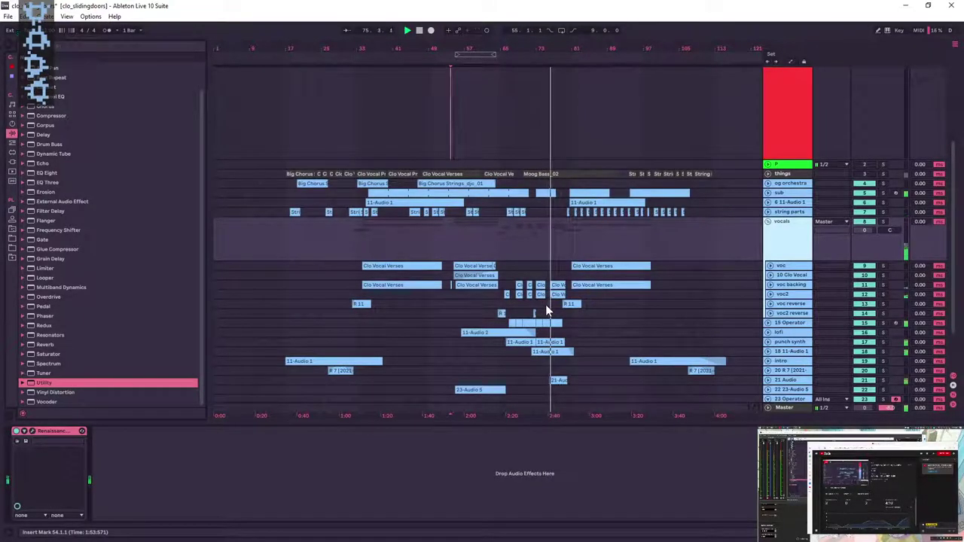
pyautogui.click(565, 256)
pyautogui.click(411, 235)
pyautogui.click(427, 240)
# - Move the Operator track from the end of the arrangement to between the string parts track and the vocals group
pyautogui.scroll(-3, 504, 291)
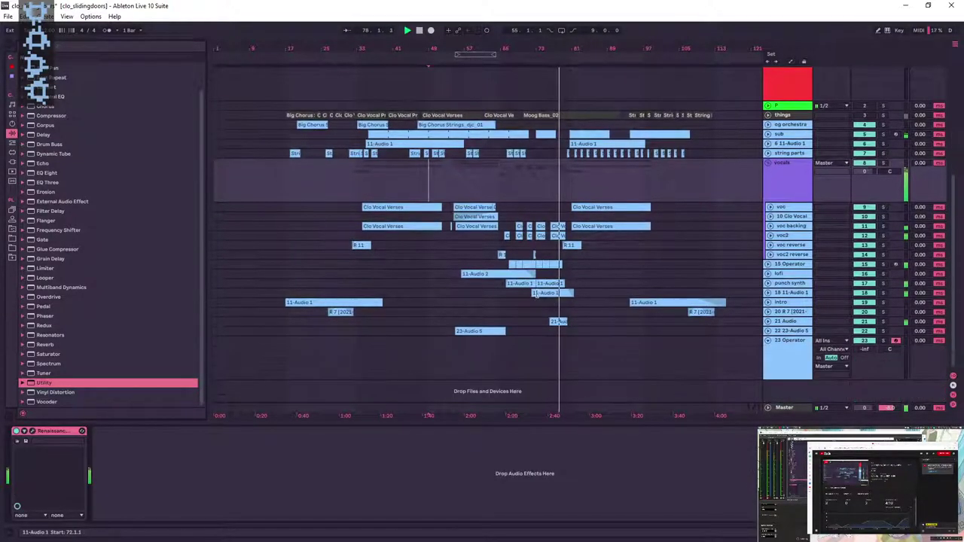
pyautogui.scroll(3, 561, 322)
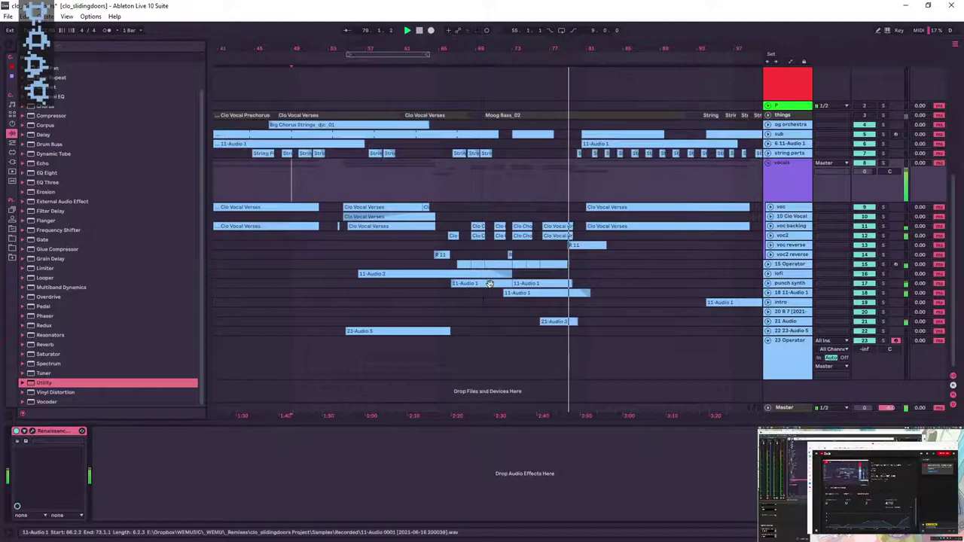
pyautogui.click(803, 340)
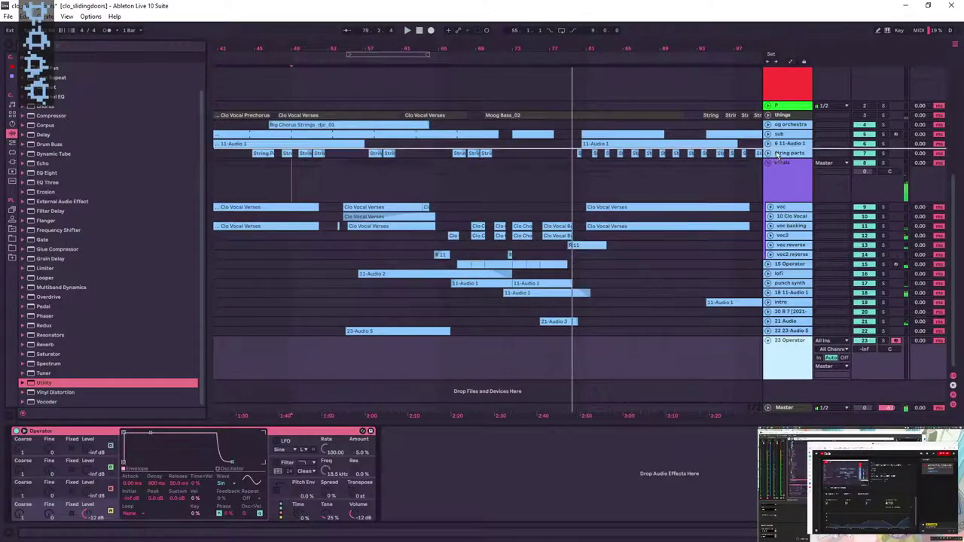
pyautogui.moveTo(478, 48); pyautogui.dragTo(478, 82)
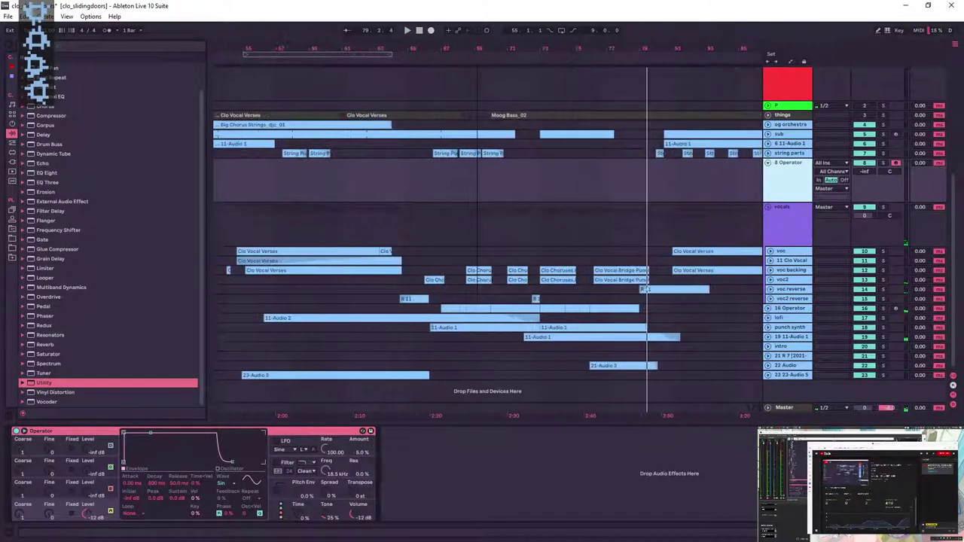
# - Audition the arrangement from bar 65 to find where the new Operator part should enter
pyautogui.moveTo(406, 180); pyautogui.dragTo(475, 181)
pyautogui.press('space')
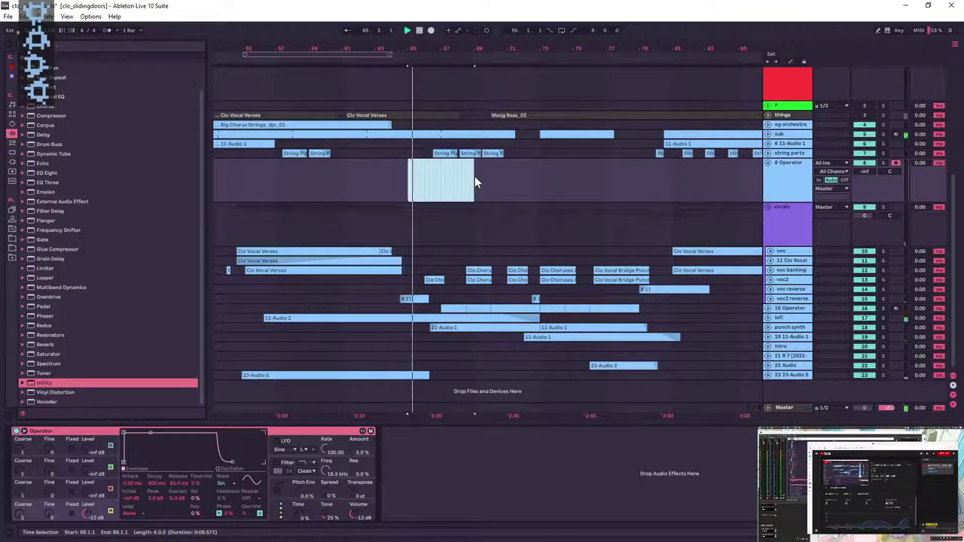
pyautogui.click(434, 178)
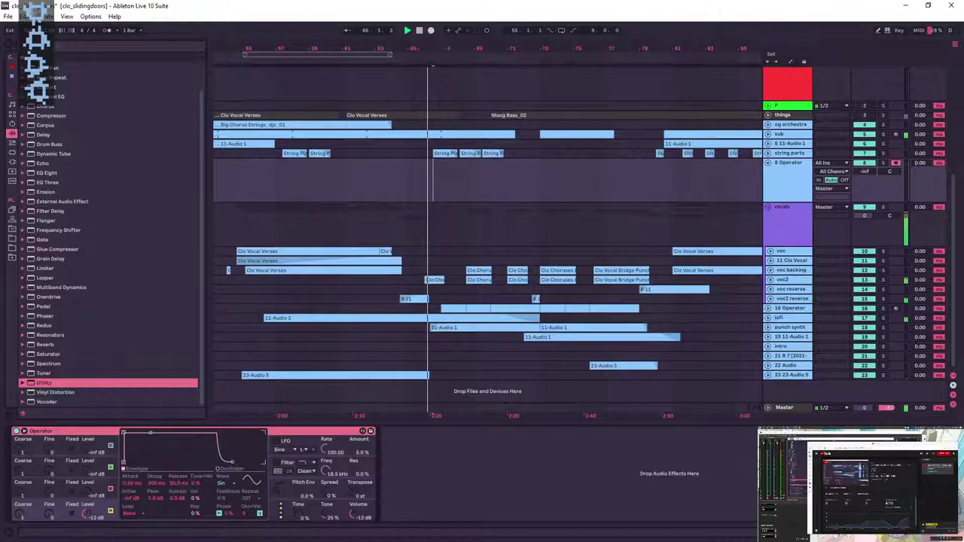
pyautogui.scroll(5, 437, 178)
pyautogui.press('space')
# - Insert an eight-bar MIDI clip from bar 67 on the Operator track and set the track's volume to -16.0 dB
pyautogui.moveTo(456, 178); pyautogui.dragTo(625, 184)
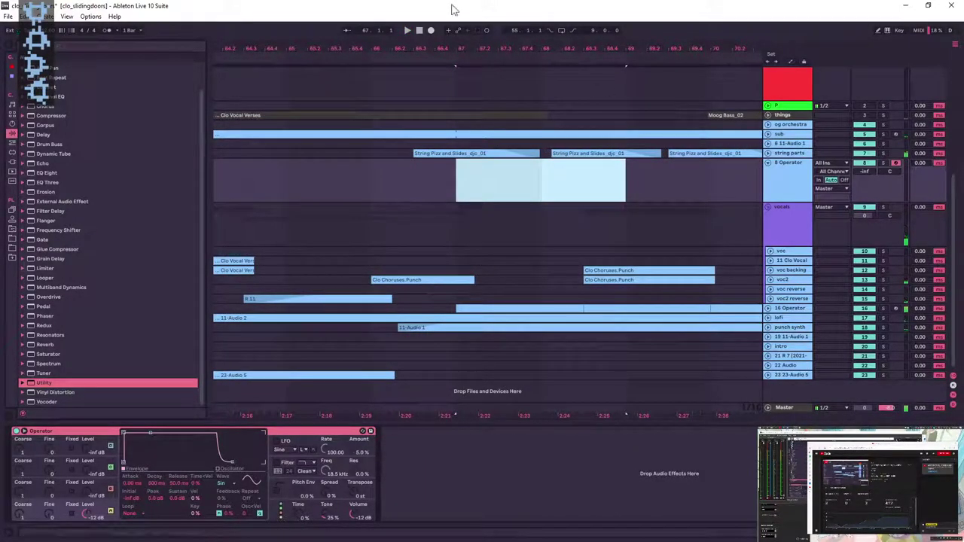
pyautogui.moveTo(591, 46); pyautogui.dragTo(407, 15)
pyautogui.moveTo(360, 170); pyautogui.dragTo(500, 188)
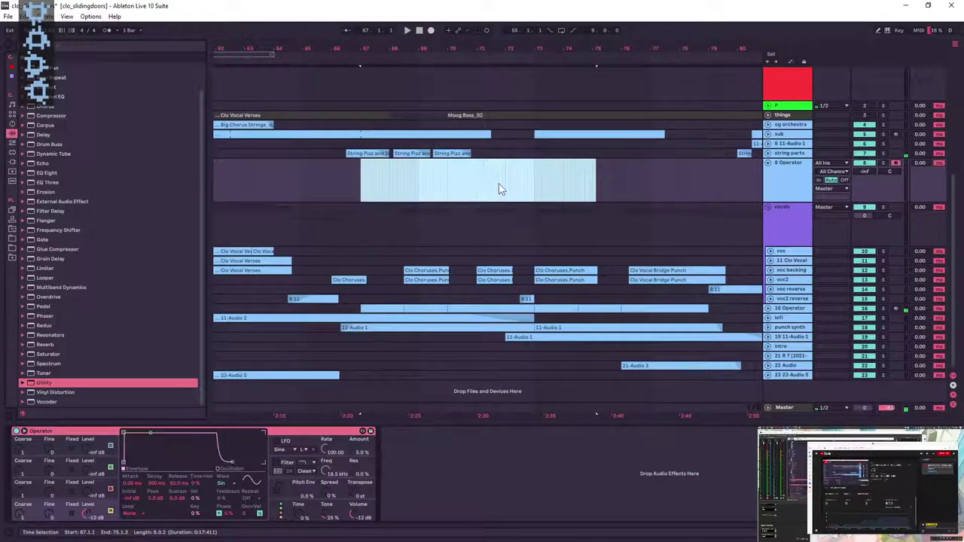
pyautogui.hotkey('ctrl', 'shift', 'm')
pyautogui.click(865, 171)
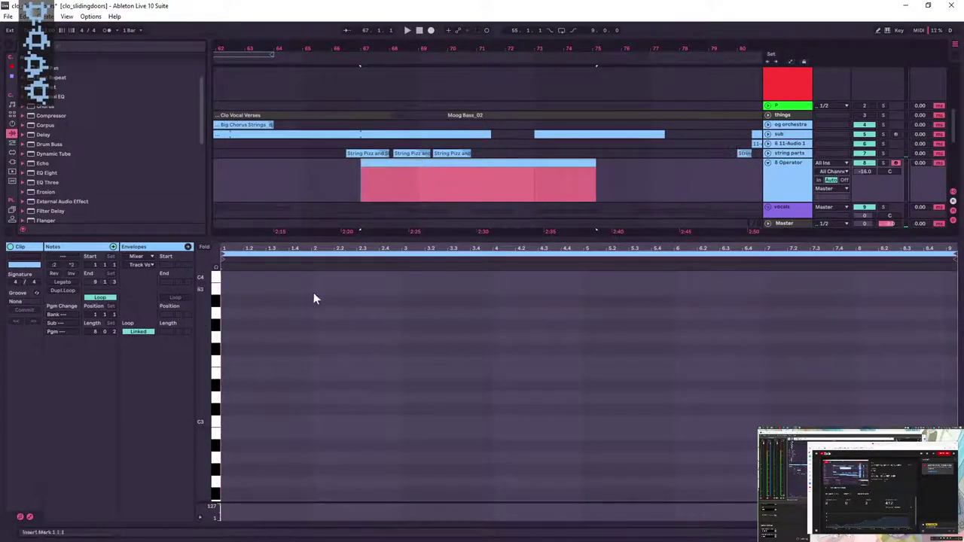
# - Draw a G3 note at the start of the new Operator clip and lengthen it to two beats
pyautogui.click(267, 316)
pyautogui.doubleClick(228, 336)
pyautogui.moveTo(233, 337); pyautogui.dragTo(454, 338)
pyautogui.click(254, 336)
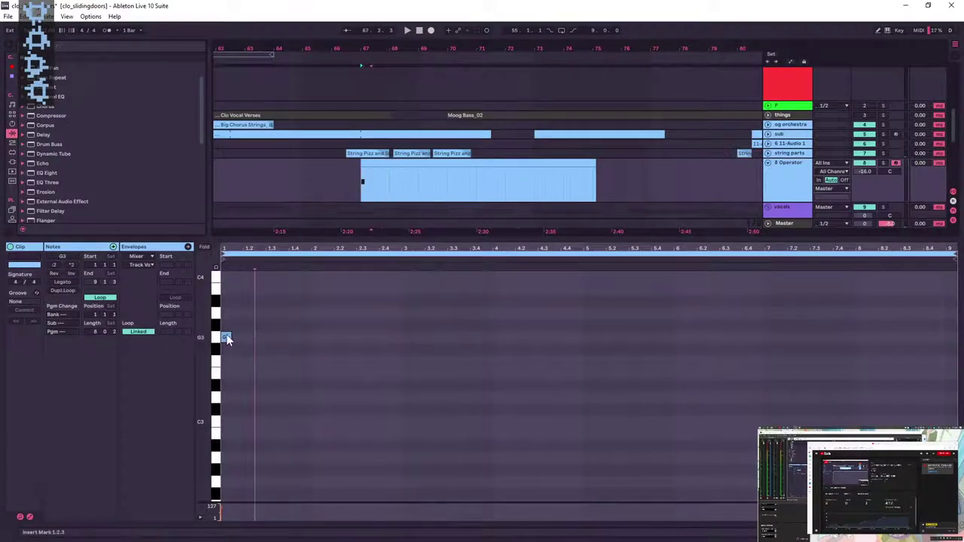
pyautogui.moveTo(227, 336); pyautogui.dragTo(261, 336)
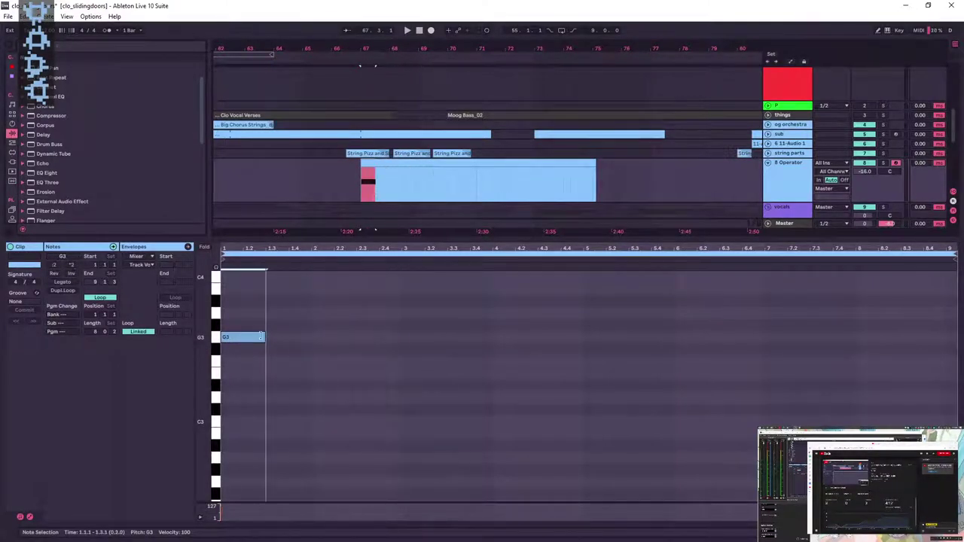
# - Audition the Operator clip's G3 note against the mix from 66.3
pyautogui.click(345, 189)
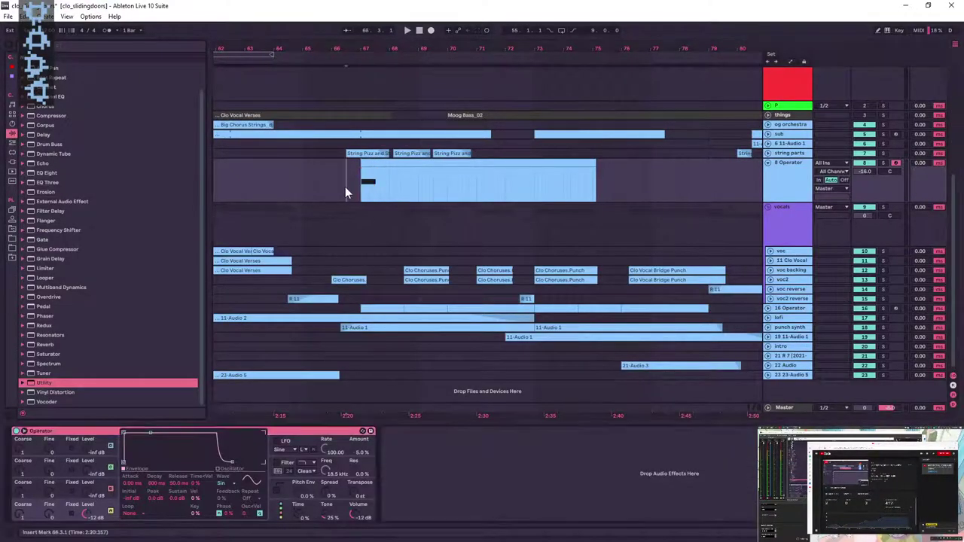
pyautogui.press('space')
pyautogui.moveTo(380, 168)
pyautogui.mouseDown()
pyautogui.moveTo(446, 166)
pyautogui.moveTo(385, 169)
pyautogui.mouseUp()
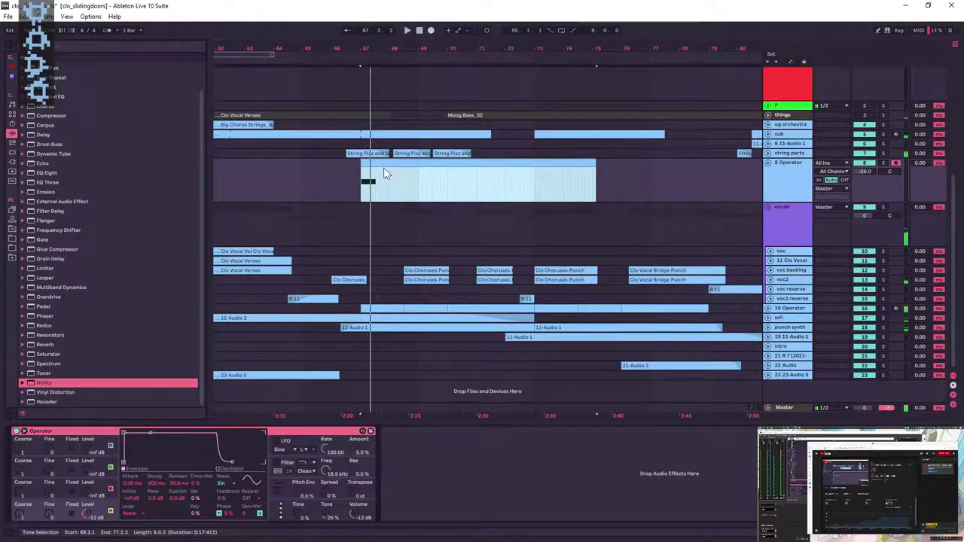
# - Move the Operator clip's G3 note to 6.3.3 and shorten it to a length of 0.1.2, ending at bar 7
pyautogui.doubleClick(383, 164)
pyautogui.moveTo(239, 338); pyautogui.dragTo(760, 342)
pyautogui.press('space')
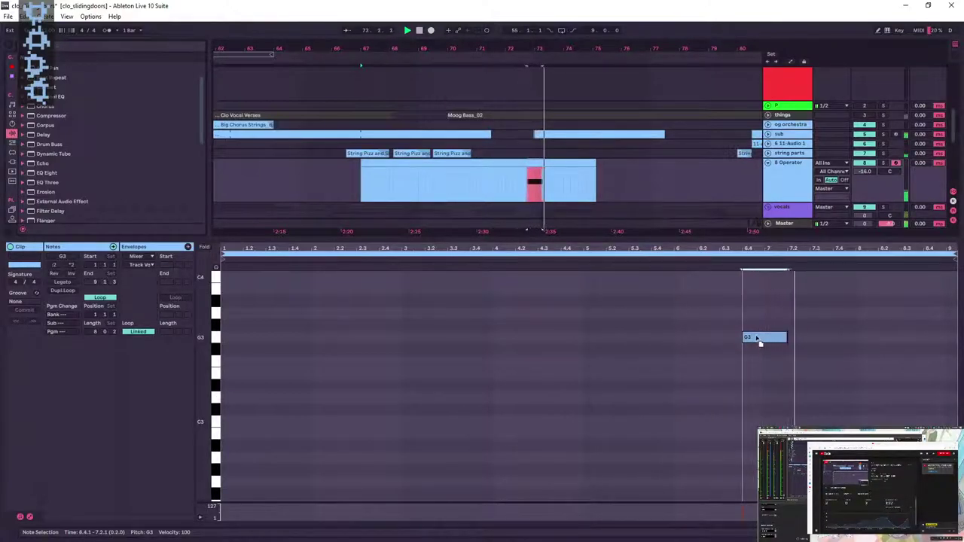
pyautogui.press('space')
pyautogui.moveTo(786, 340); pyautogui.dragTo(763, 337)
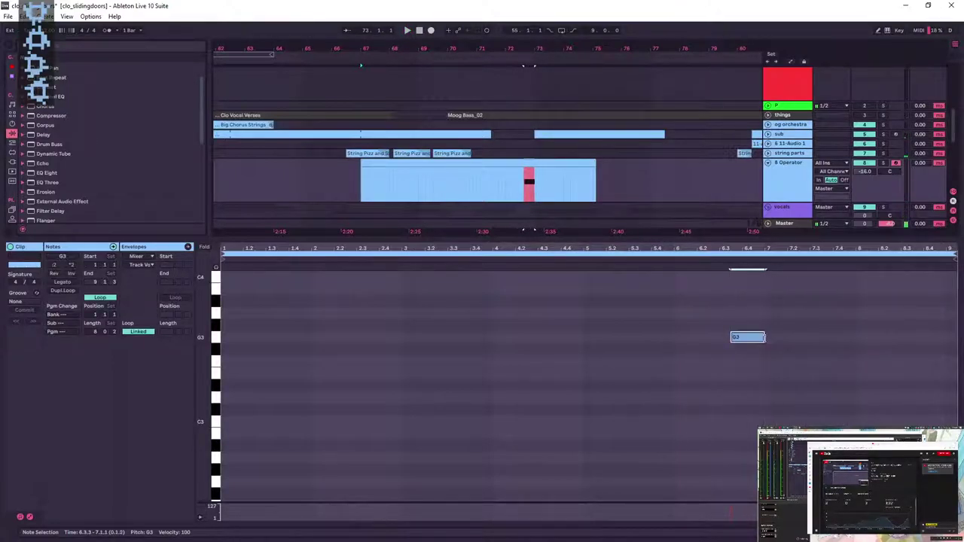
# - Duplicate the G3 note to A3 at 7.3.3 and to B3 in bar 8, checking the phrase in playback
pyautogui.moveTo(774, 336); pyautogui.dragTo(832, 313)
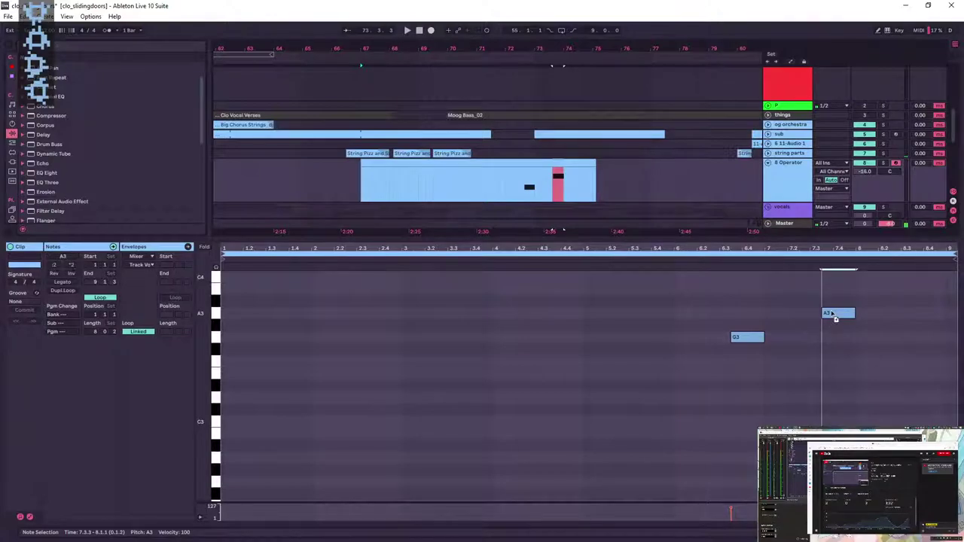
pyautogui.click(732, 309)
pyautogui.press('space')
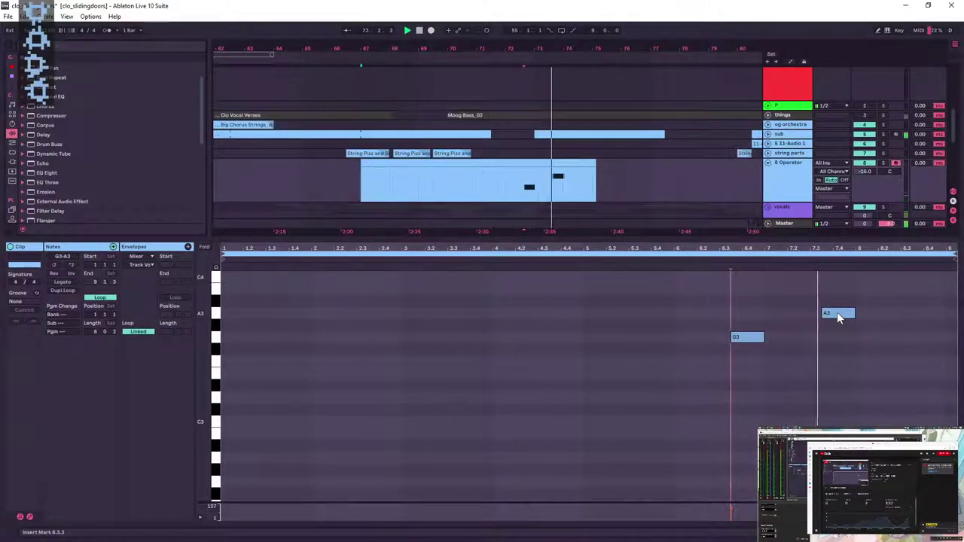
pyautogui.moveTo(837, 313); pyautogui.dragTo(915, 296)
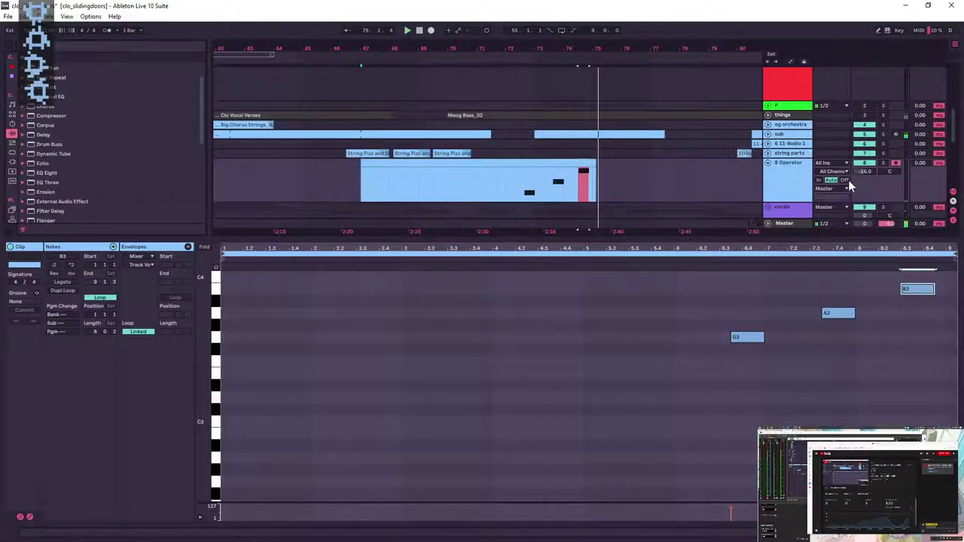
# - Raise the Operator track's volume to -11.1 dB, then solo it and audition it from the G3 note
pyautogui.moveTo(866, 172); pyautogui.dragTo(866, 159)
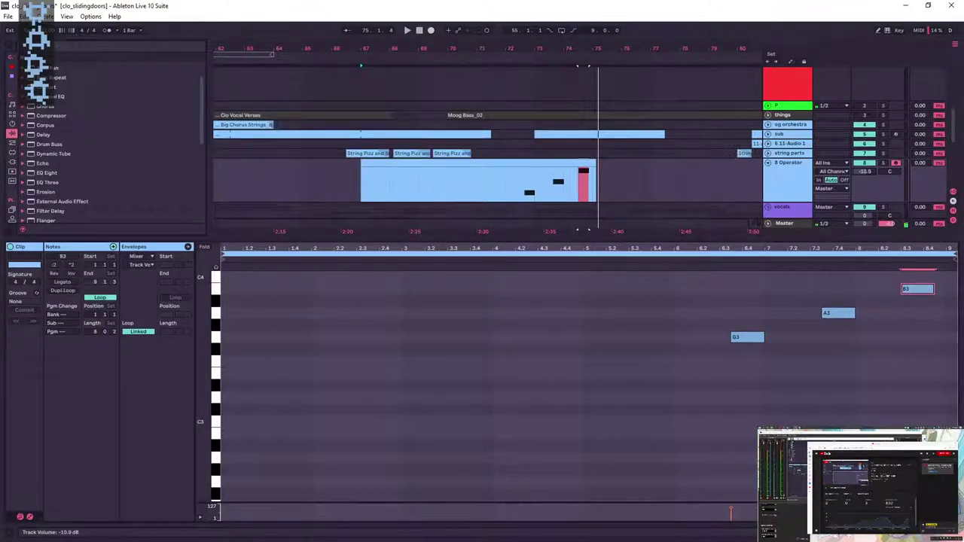
pyautogui.hotkey('shift', 'Tab')
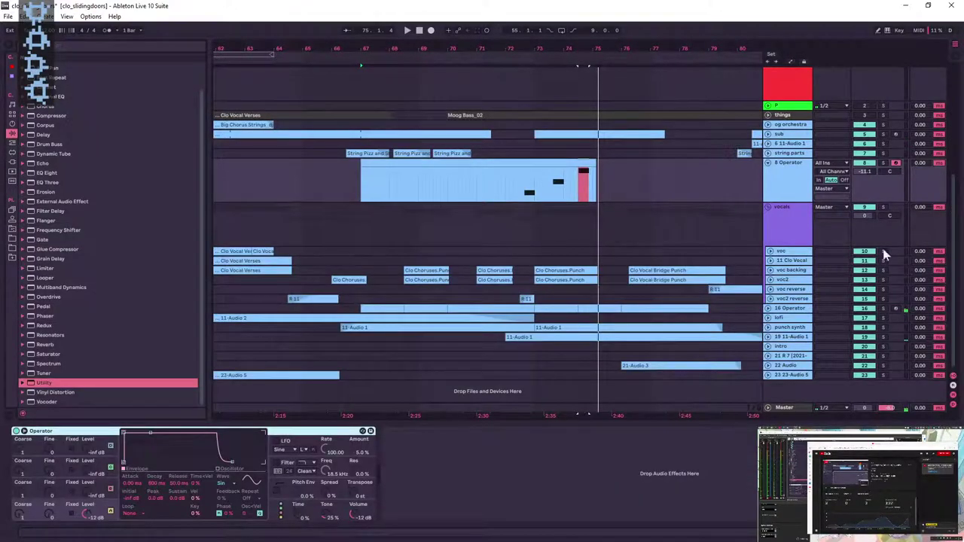
pyautogui.click(885, 163)
pyautogui.click(530, 196)
pyautogui.press('space')
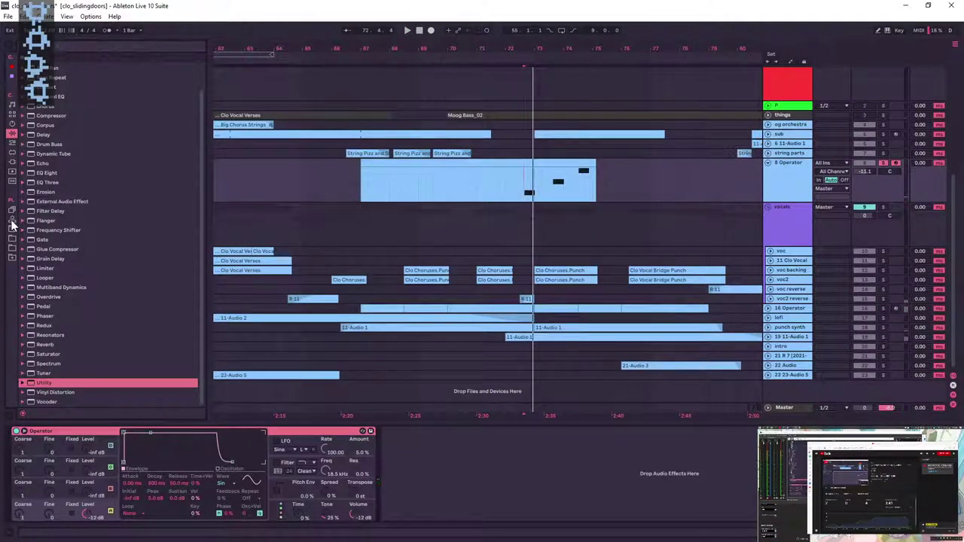
# - Set Operator's oscillator B to coarse 2, level -7.0 dB and a decaying envelope with 1.83 s decay during playback
pyautogui.moveTo(96, 489)
pyautogui.mouseDown()
pyautogui.moveTo(97, 475)
pyautogui.moveTo(84, 501)
pyautogui.mouseUp()
pyautogui.press('space')
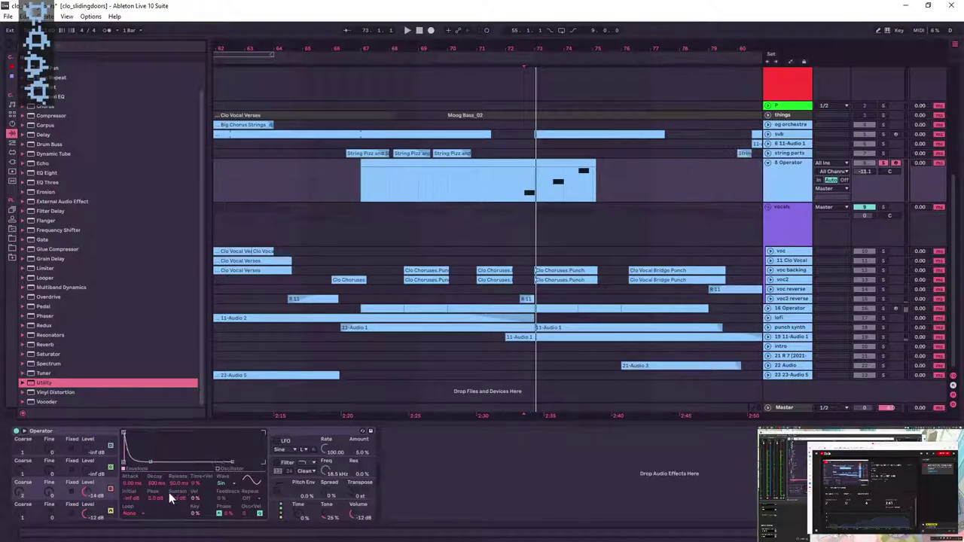
pyautogui.moveTo(153, 484); pyautogui.dragTo(154, 466)
pyautogui.press('space')
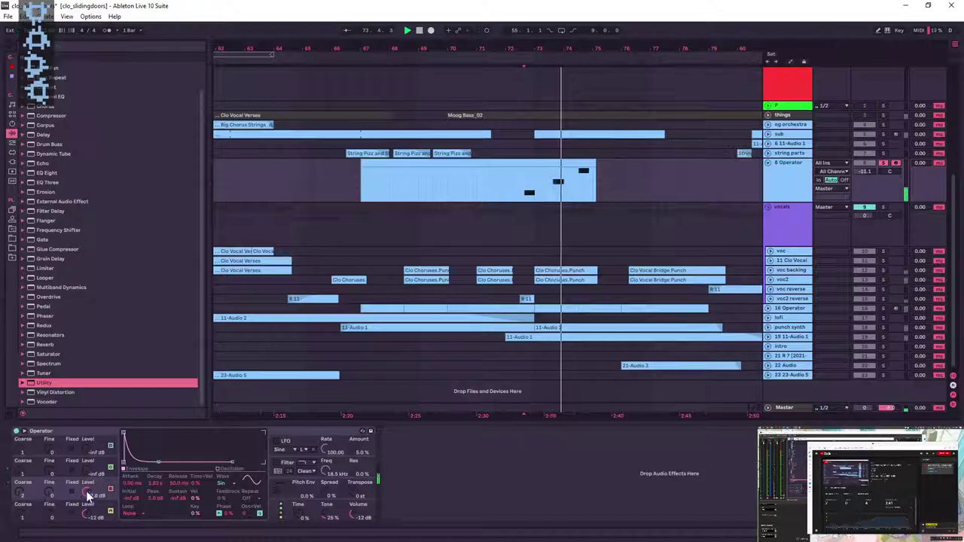
# - Set Operator's oscillator A to coarse 2 and replay the soloed phrase to check the sound
pyautogui.moveTo(25, 517); pyautogui.dragTo(25, 486)
pyautogui.press('space')
pyautogui.press('space')
pyautogui.press('space')
pyautogui.press('space')
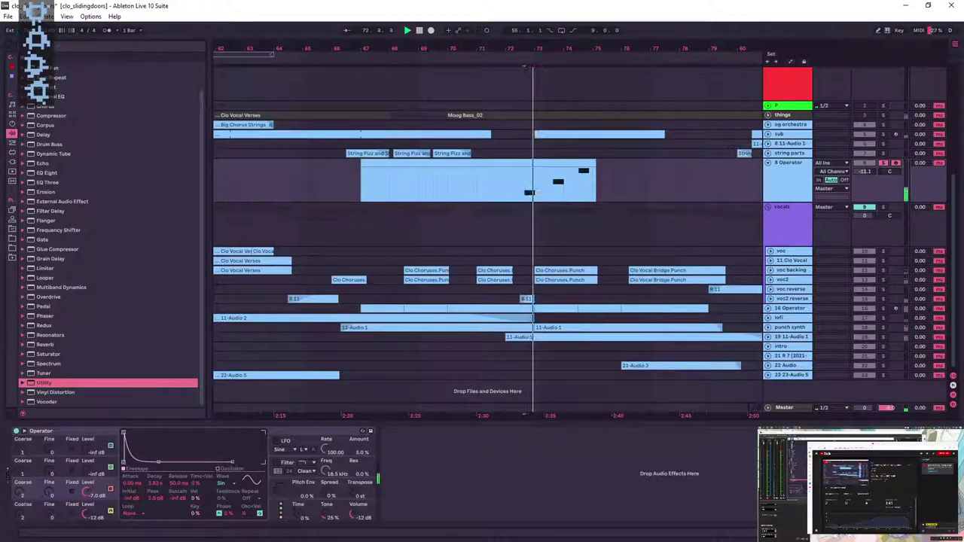
# - Add a Limiter after Operator with 24.0 dB gain, -12.0 dB ceiling, 1.5 ms lookahead and 0.01 ms release
pyautogui.moveTo(47, 268); pyautogui.dragTo(399, 407)
pyautogui.press('space')
pyautogui.click(405, 477)
pyautogui.click(396, 485)
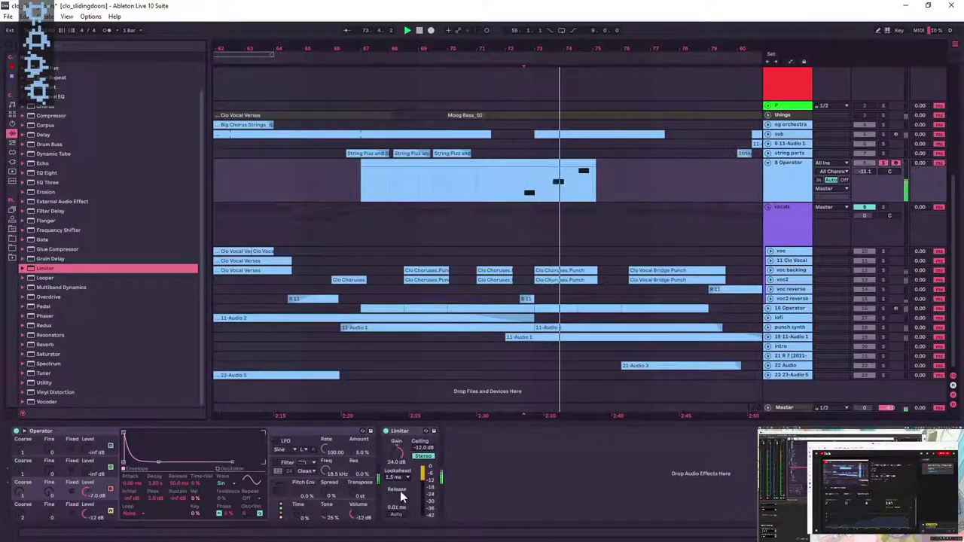
pyautogui.press('space')
# - Insert a Reverb between Operator and the Limiter and set its decay time to 5.70 s
pyautogui.moveTo(43, 344); pyautogui.dragTo(384, 473)
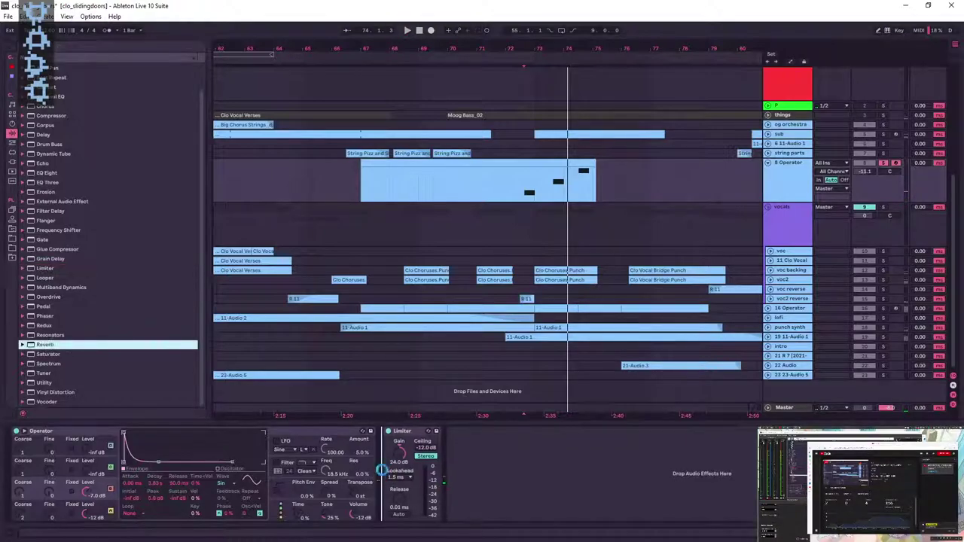
pyautogui.press('space')
pyautogui.moveTo(512, 509); pyautogui.dragTo(513, 471)
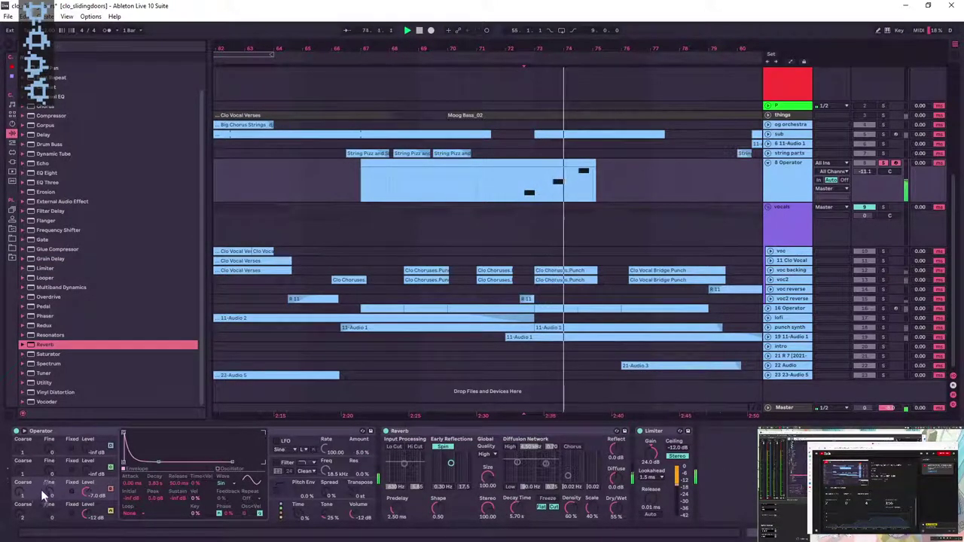
# - Set oscillator B to coarse 1, and oscillator C to coarse 4 and level -7.6 dB with lowered sustain
pyautogui.click(22, 471)
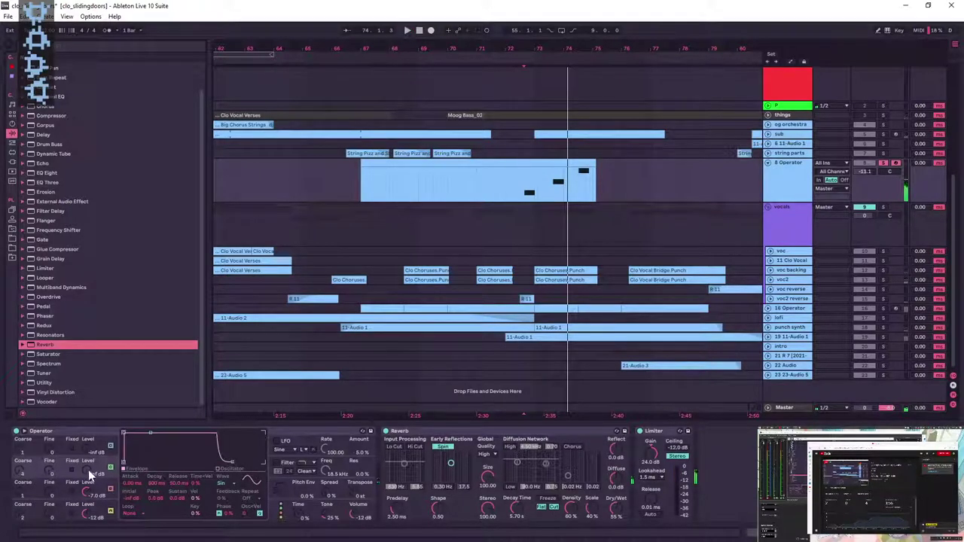
pyautogui.press('space')
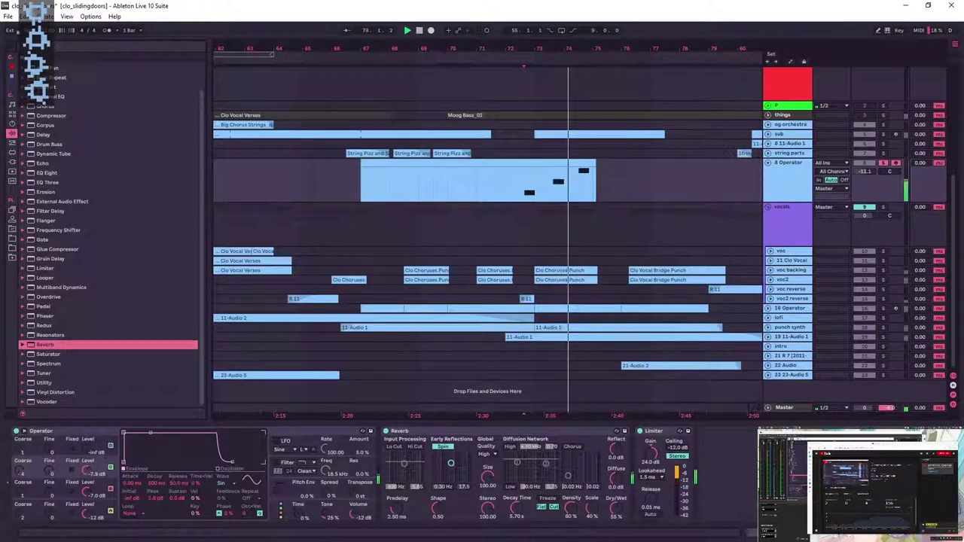
pyautogui.moveTo(179, 497); pyautogui.dragTo(179, 527)
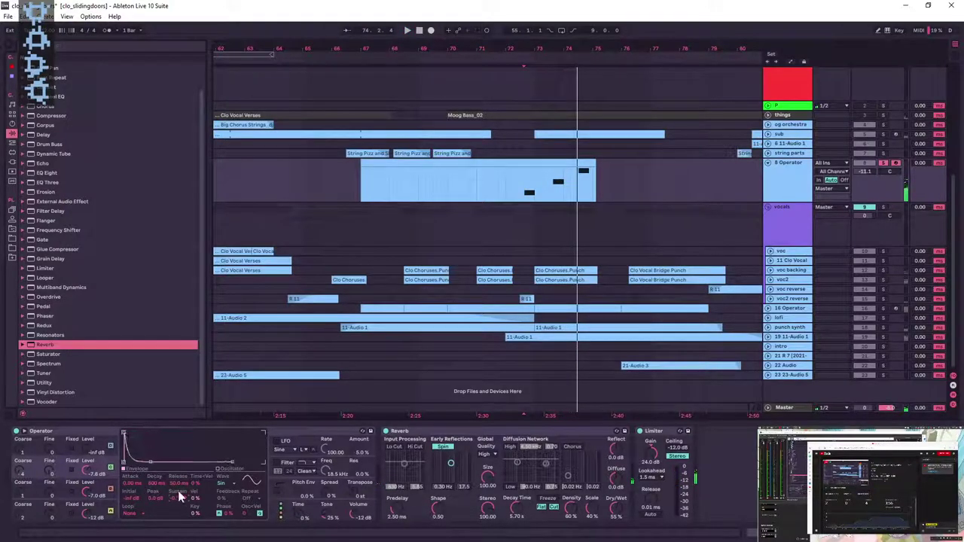
# - Set oscillator C to coarse 8 and oscillator B to coarse 4 with level -2.2 dB, replaying the phrase to check the sound
pyautogui.click(87, 494)
pyautogui.press('space')
pyautogui.moveTo(87, 493)
pyautogui.mouseDown()
pyautogui.moveTo(87, 467)
pyautogui.moveTo(87, 476)
pyautogui.mouseUp()
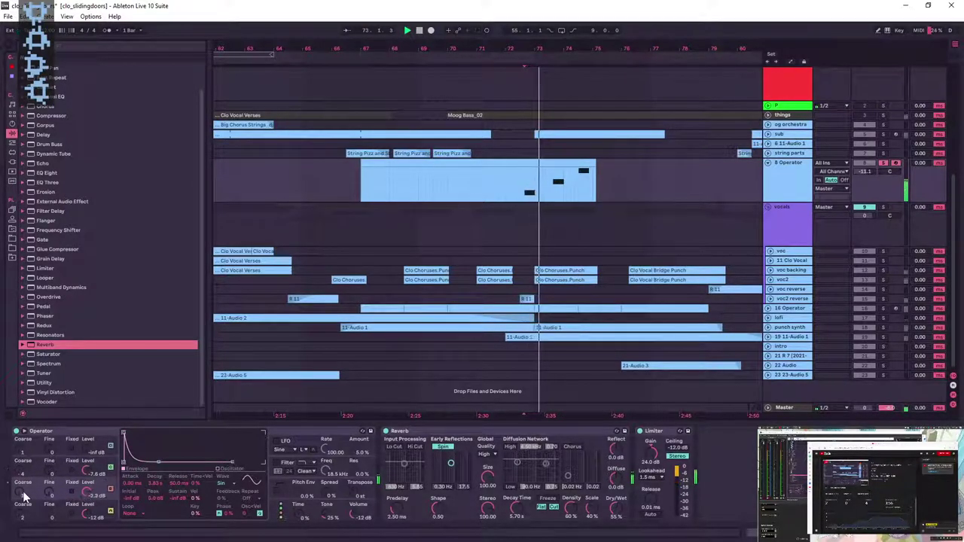
pyautogui.moveTo(23, 470)
pyautogui.mouseDown()
pyautogui.moveTo(23, 482)
pyautogui.moveTo(22, 458)
pyautogui.mouseUp()
pyautogui.press('space')
pyautogui.press('space')
pyautogui.press('space')
pyautogui.moveTo(21, 497); pyautogui.dragTo(20, 488)
pyautogui.press('space')
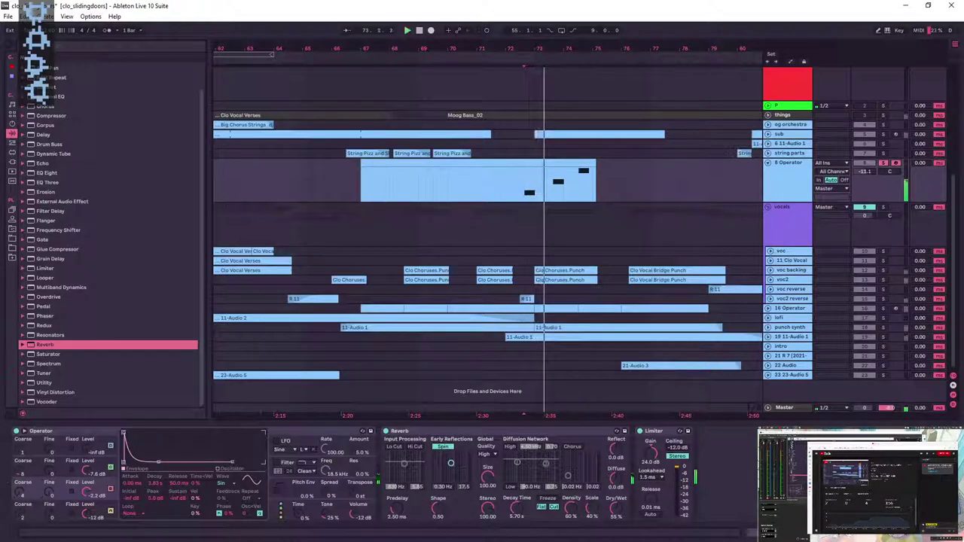
# - Rebalance the soloed chain: Operator volume -17 dB, Reverb dry/wet 62% and Limiter gain 21.6 dB, listening to the phrase
pyautogui.moveTo(355, 516)
pyautogui.mouseDown()
pyautogui.moveTo(355, 503)
pyautogui.moveTo(355, 524)
pyautogui.mouseUp()
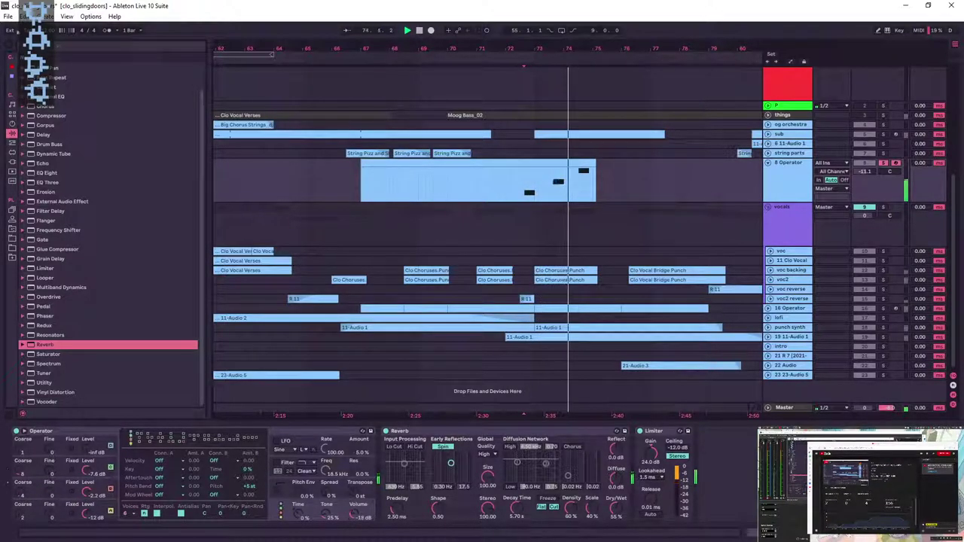
pyautogui.moveTo(619, 509); pyautogui.dragTo(619, 498)
pyautogui.moveTo(650, 453); pyautogui.dragTo(650, 465)
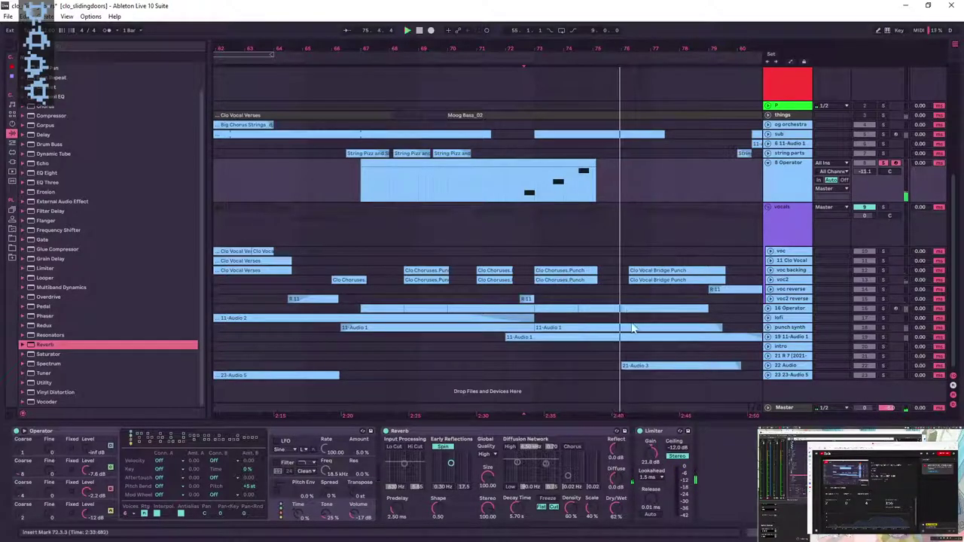
pyautogui.press('space')
pyautogui.press('space')
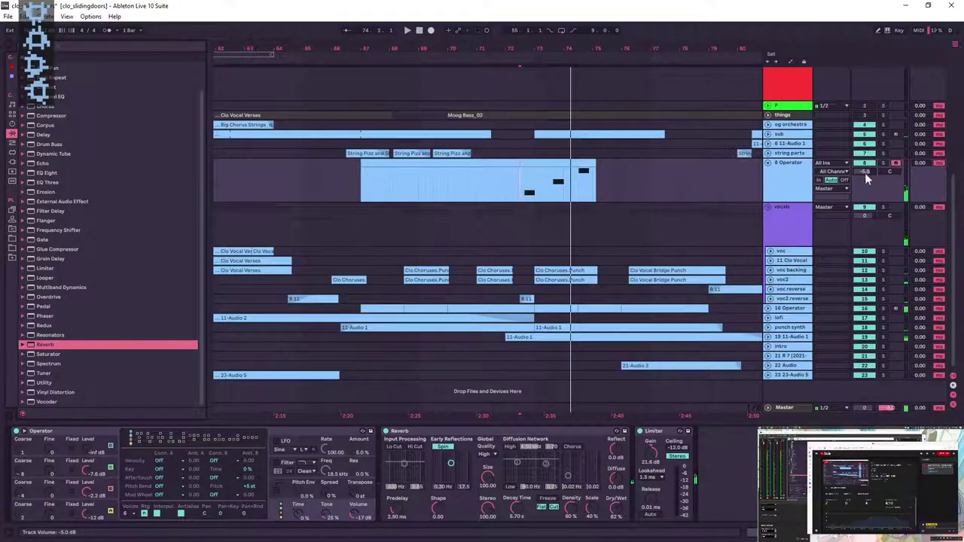
# - Add an EQ Eight with band 2 at 174 Hz and -15.0 dB, and place it after the Limiter
pyautogui.moveTo(53, 176); pyautogui.dragTo(682, 515)
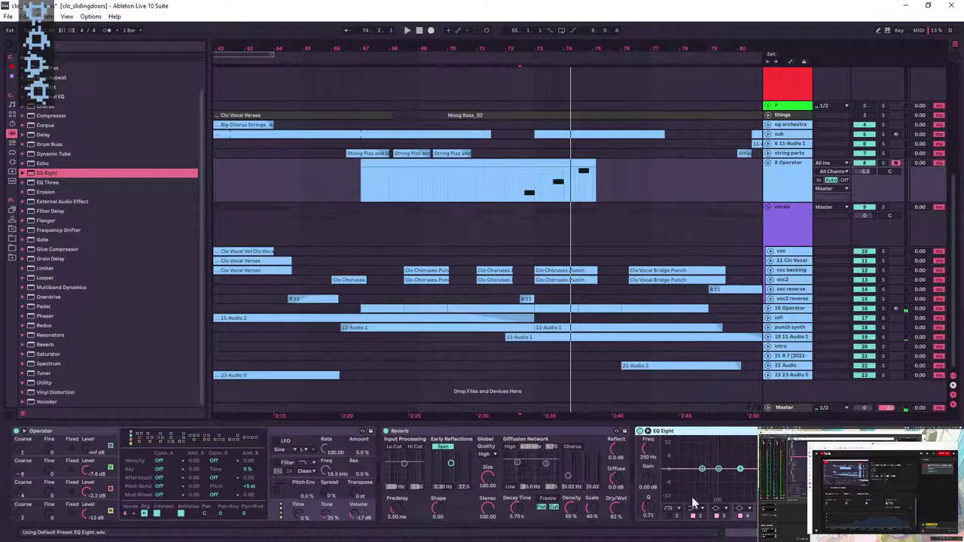
pyautogui.moveTo(702, 468); pyautogui.dragTo(705, 482)
pyautogui.press('space')
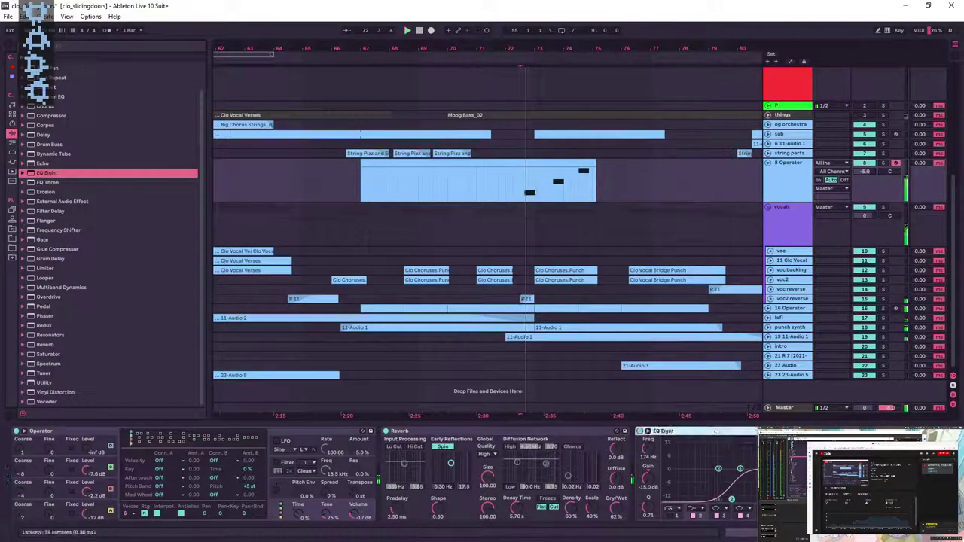
pyautogui.press('space')
pyautogui.click(716, 432)
# - Add a short E3 note just before G3 in the Operator clip and shift the closing B3 slightly later
pyautogui.doubleClick(531, 166)
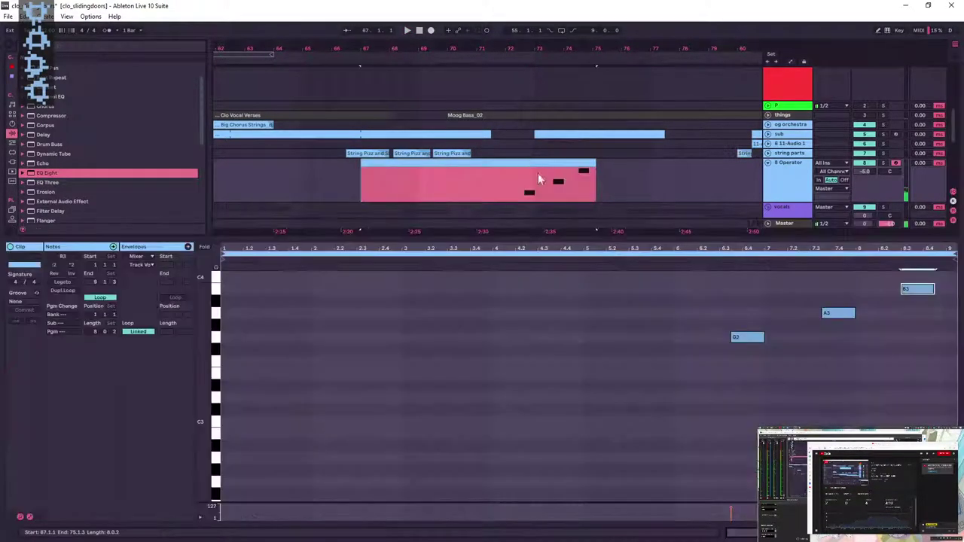
pyautogui.click(720, 366)
pyautogui.moveTo(725, 364); pyautogui.dragTo(725, 375)
pyautogui.click(686, 379)
pyautogui.press('space')
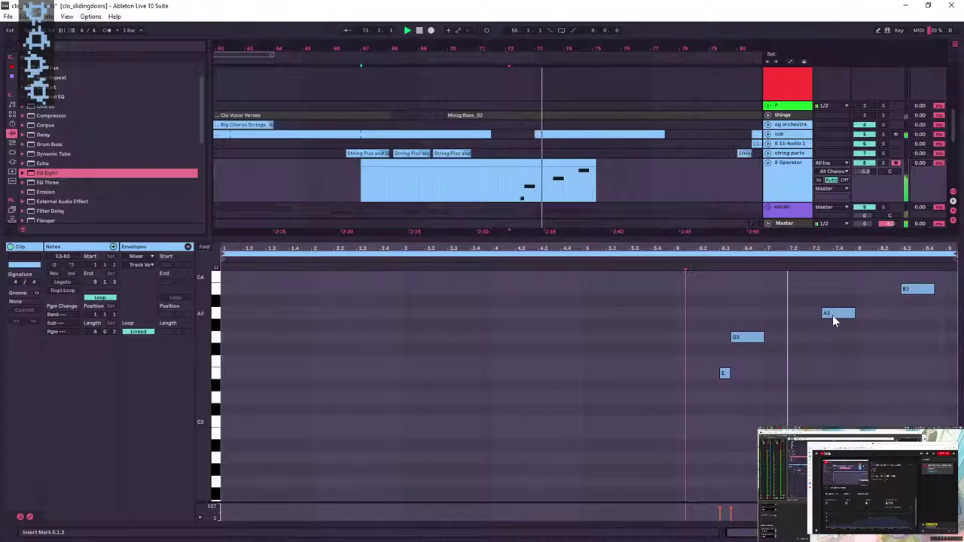
pyautogui.moveTo(928, 289)
pyautogui.mouseDown()
pyautogui.moveTo(944, 290)
pyautogui.moveTo(920, 287)
pyautogui.mouseUp()
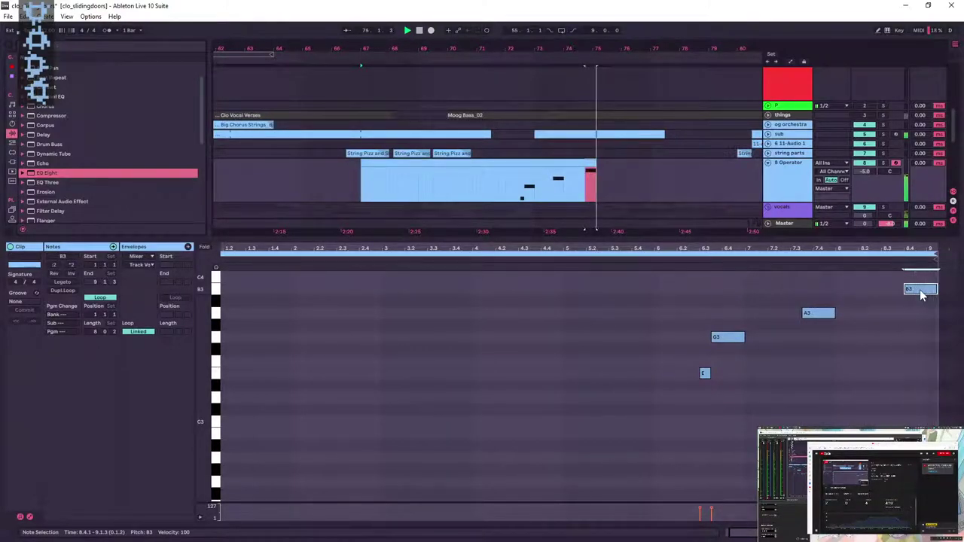
# - Extend the Operator clip to bar 80.2.1, consolidate it into one clip and play the phrase
pyautogui.moveTo(593, 164); pyautogui.dragTo(745, 164)
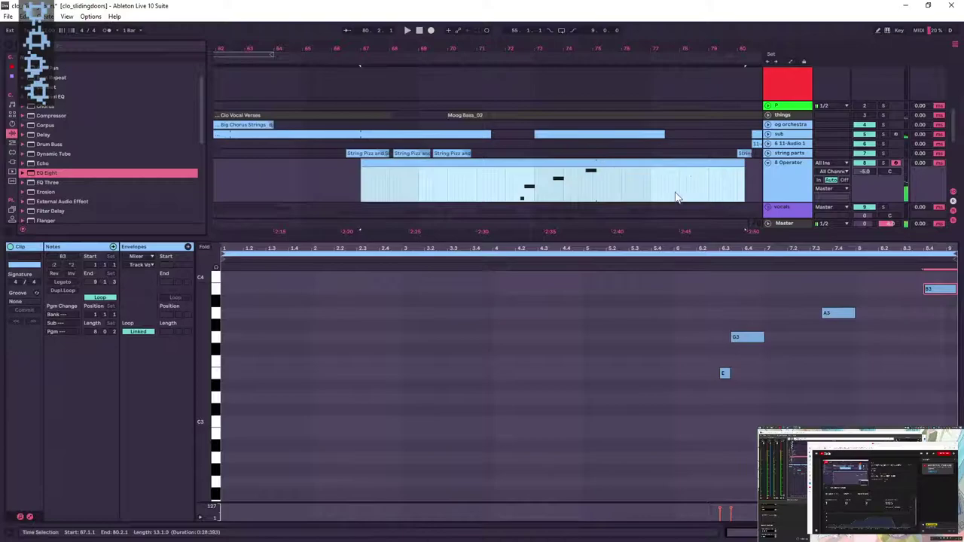
pyautogui.hotkey('ctrl', 'j')
pyautogui.click(643, 281)
pyautogui.press('space')
# - Continue the melody with a G3 note at 9.3.1 and an F#3 note at 10.4.1
pyautogui.moveTo(661, 278); pyautogui.dragTo(706, 285)
pyautogui.doubleClick(700, 325)
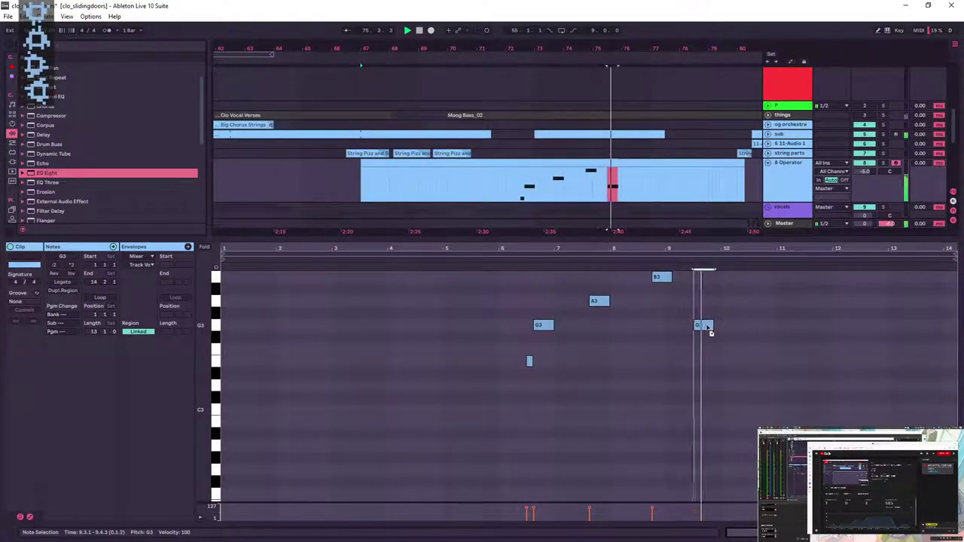
pyautogui.doubleClick(767, 337)
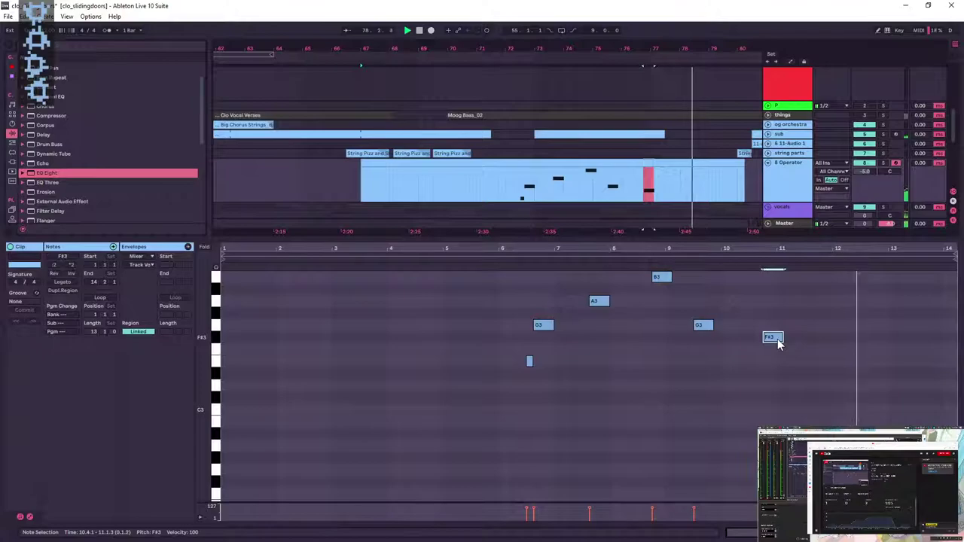
# - Rework the pickup with an E3 note at 6.1.1 and a short F#3 at 6.3.1 leading into G3
pyautogui.click(529, 362)
pyautogui.doubleClick(473, 350)
pyautogui.click(419, 349)
pyautogui.press('space')
pyautogui.click(483, 348)
pyautogui.press('space')
pyautogui.moveTo(483, 348)
pyautogui.mouseDown()
pyautogui.moveTo(512, 373)
pyautogui.moveTo(532, 355)
pyautogui.moveTo(530, 338)
pyautogui.mouseUp()
pyautogui.click(473, 367)
pyautogui.press('space')
pyautogui.click(502, 340)
pyautogui.press('space')
pyautogui.press('space')
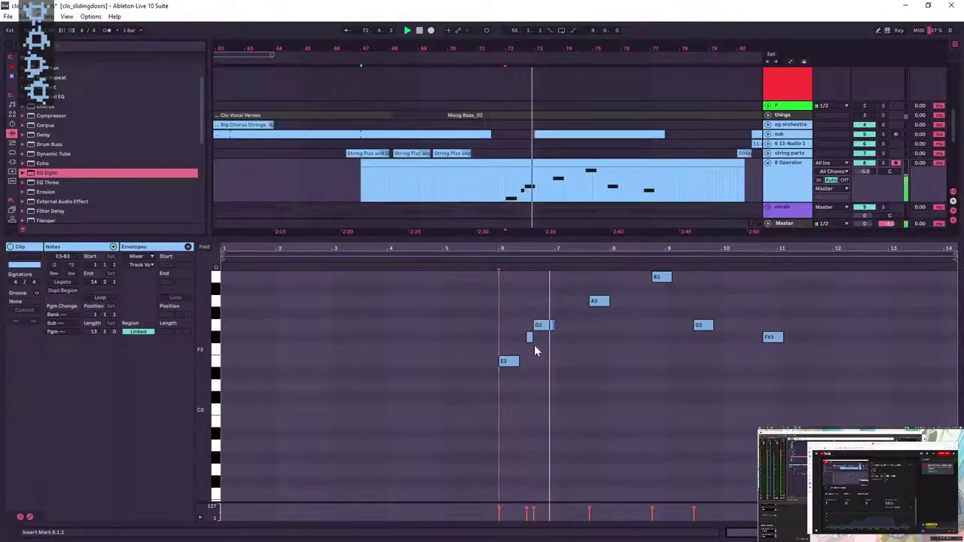
pyautogui.click(530, 338)
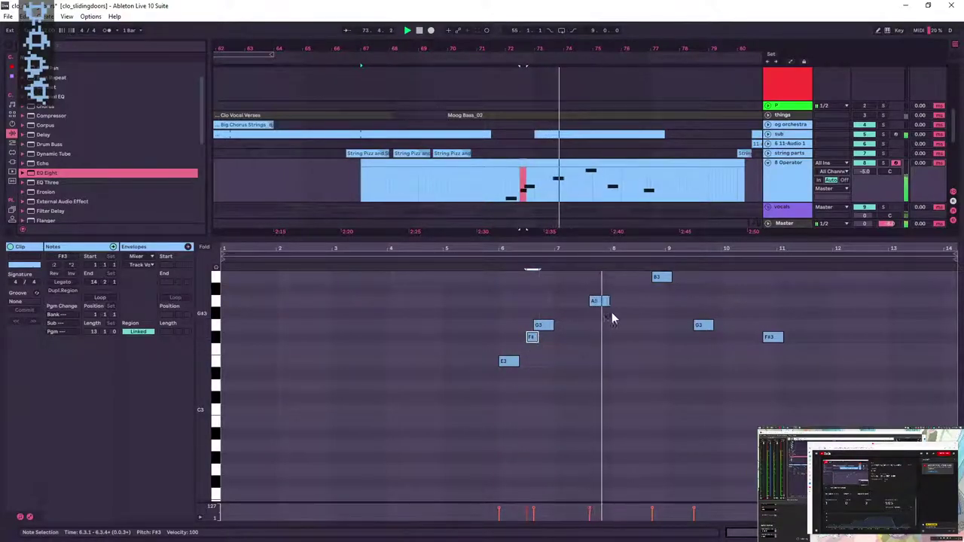
# - Add a short C4 note at the start of bar 9, directly after B3, and listen to the transition
pyautogui.scroll(2, 683, 303)
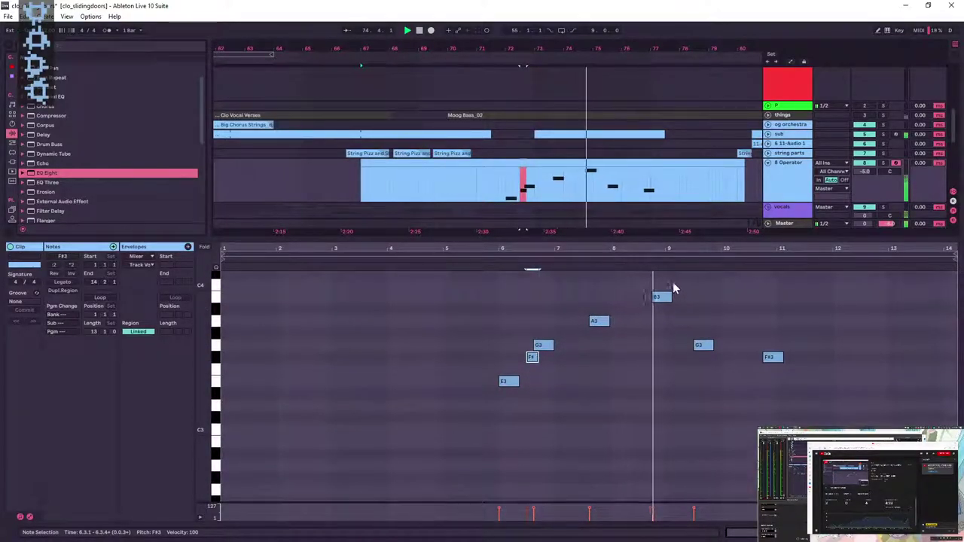
pyautogui.doubleClick(672, 274)
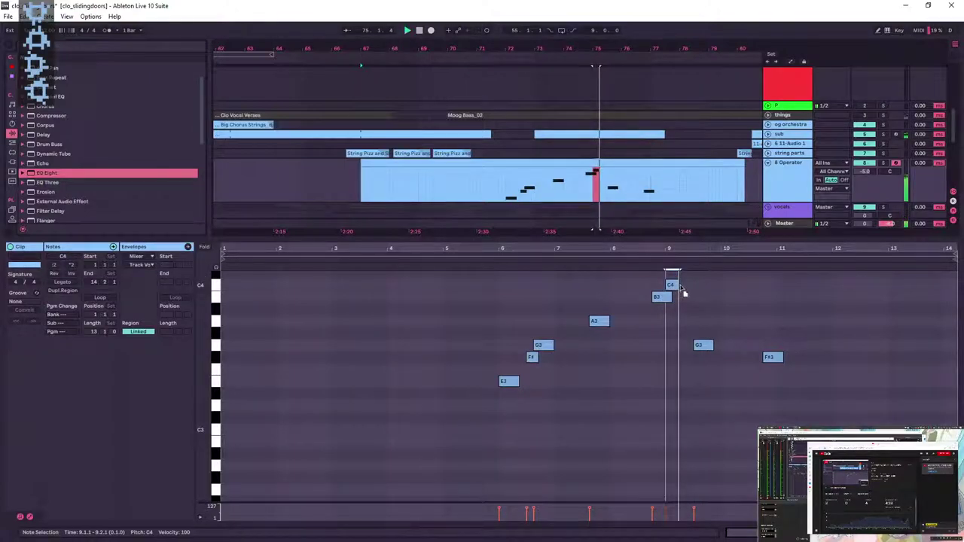
pyautogui.click(680, 295)
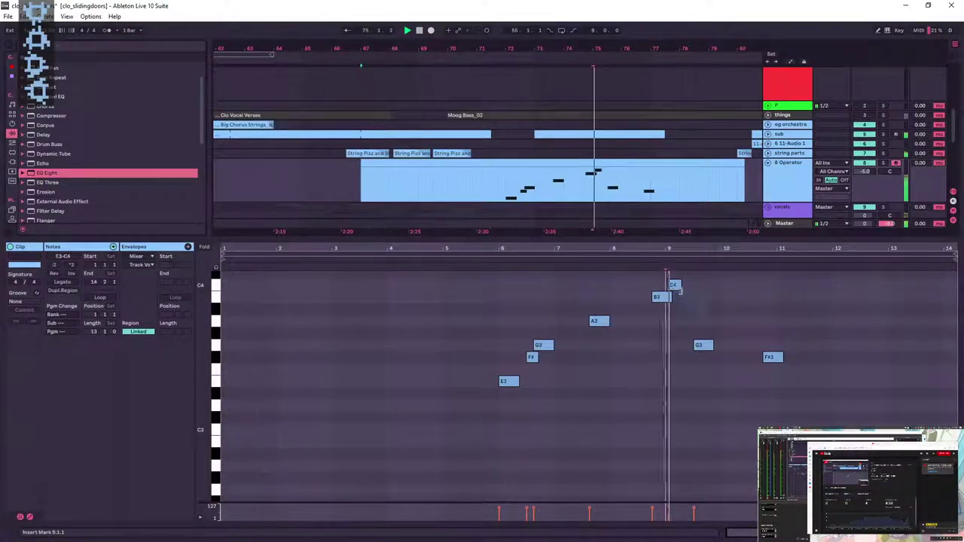
pyautogui.click(641, 286)
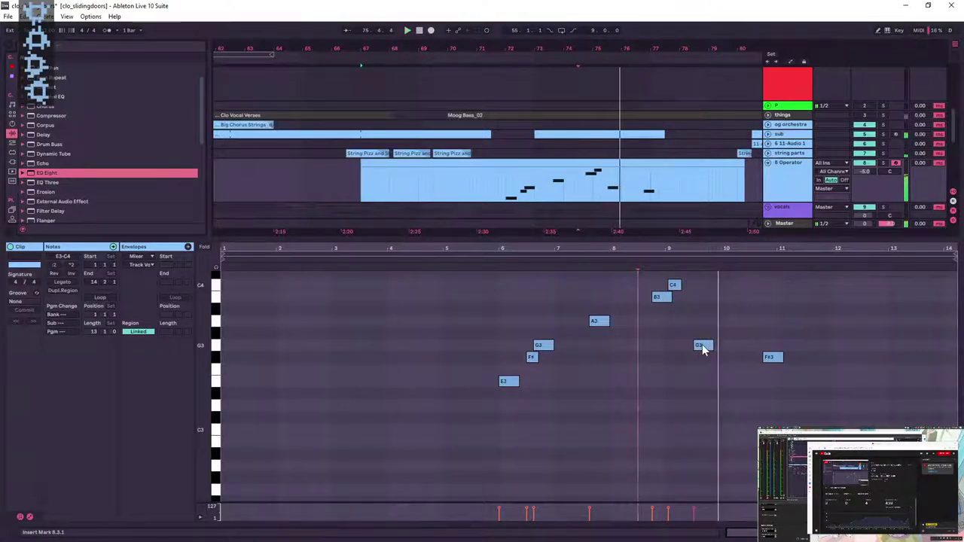
# - Replay from B3 and shift the C4 note slightly later so it leaves a gap after B3
pyautogui.click(702, 347)
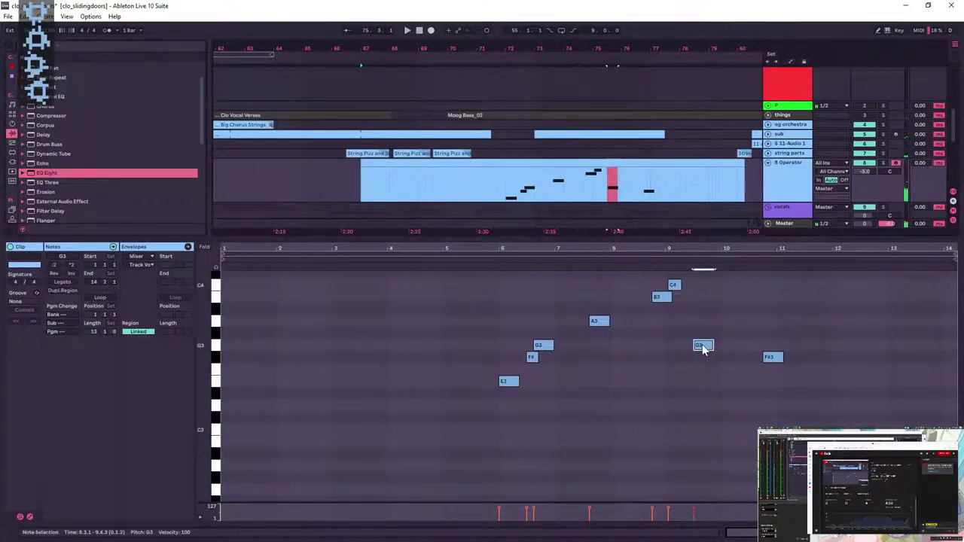
pyautogui.click(653, 286)
pyautogui.press('space')
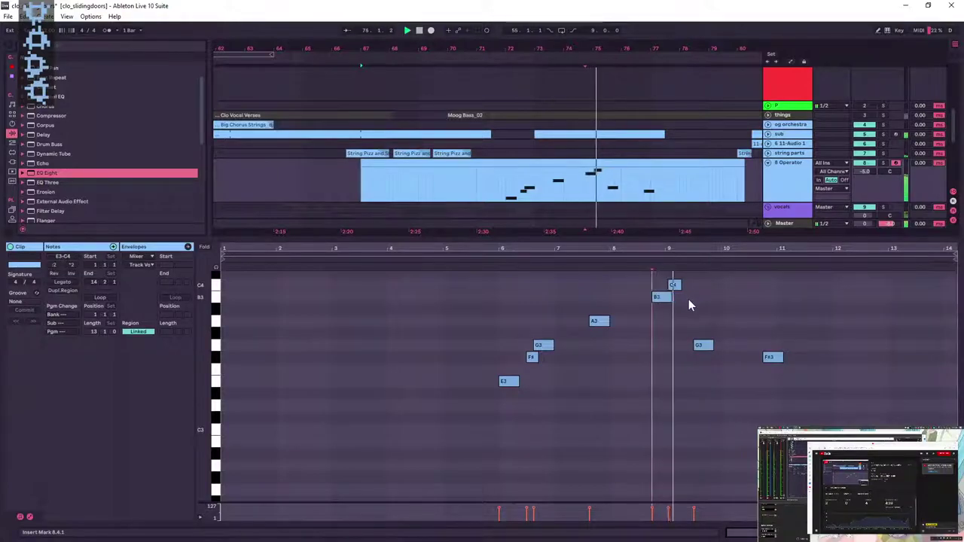
pyautogui.press('space')
pyautogui.click(678, 286)
pyautogui.click(655, 285)
pyautogui.press('space')
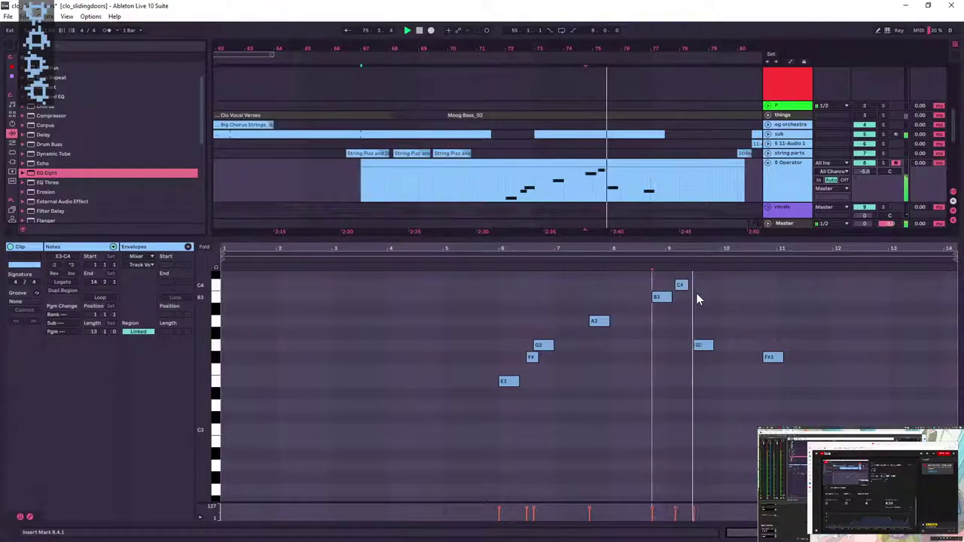
# - Add a short B3 note at 10.3.1 and an A3 note just after the final F#3, and play the ending
pyautogui.click(702, 348)
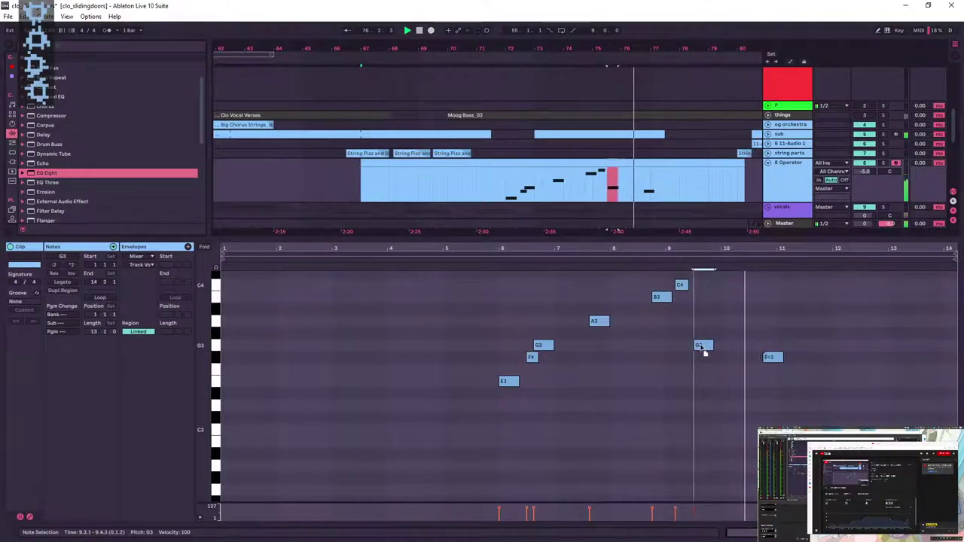
pyautogui.doubleClick(755, 322)
pyautogui.moveTo(763, 325); pyautogui.dragTo(757, 300)
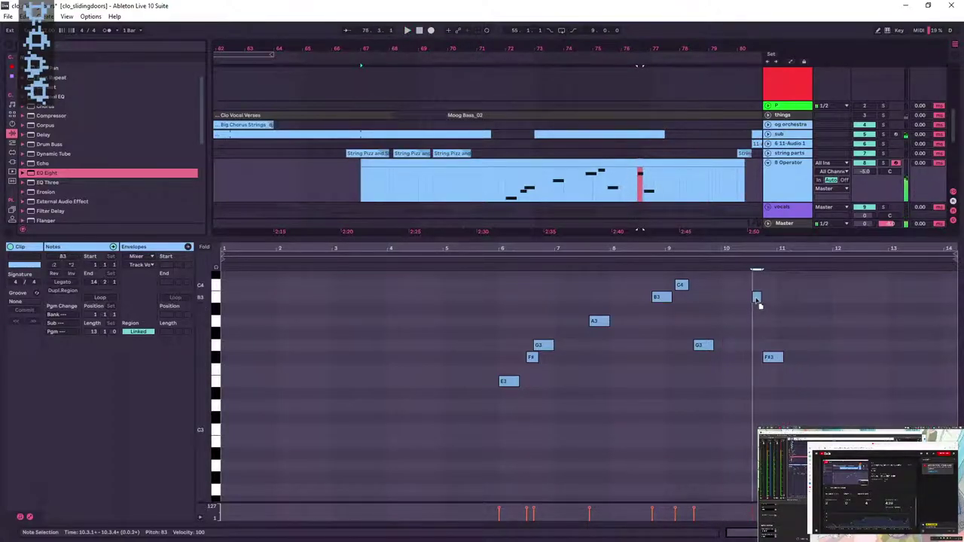
pyautogui.moveTo(771, 359); pyautogui.dragTo(796, 323)
pyautogui.click(749, 326)
pyautogui.press('space')
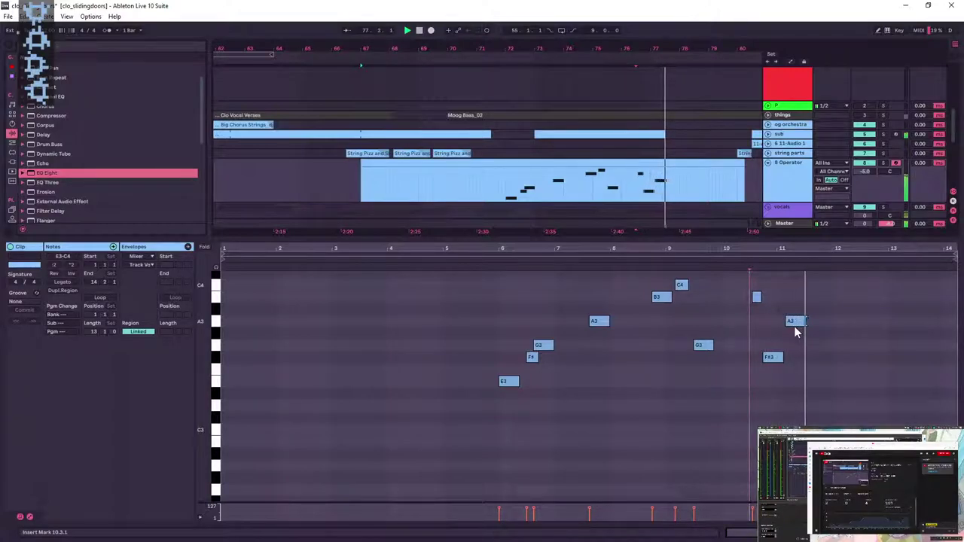
# - Reorder the ending by placing the A3 note before F#3, lowering it to G3 and moving F#3 later in bar 11
pyautogui.moveTo(779, 359)
pyautogui.mouseDown()
pyautogui.moveTo(775, 331)
pyautogui.moveTo(795, 369)
pyautogui.moveTo(792, 358)
pyautogui.mouseUp()
pyautogui.press('space')
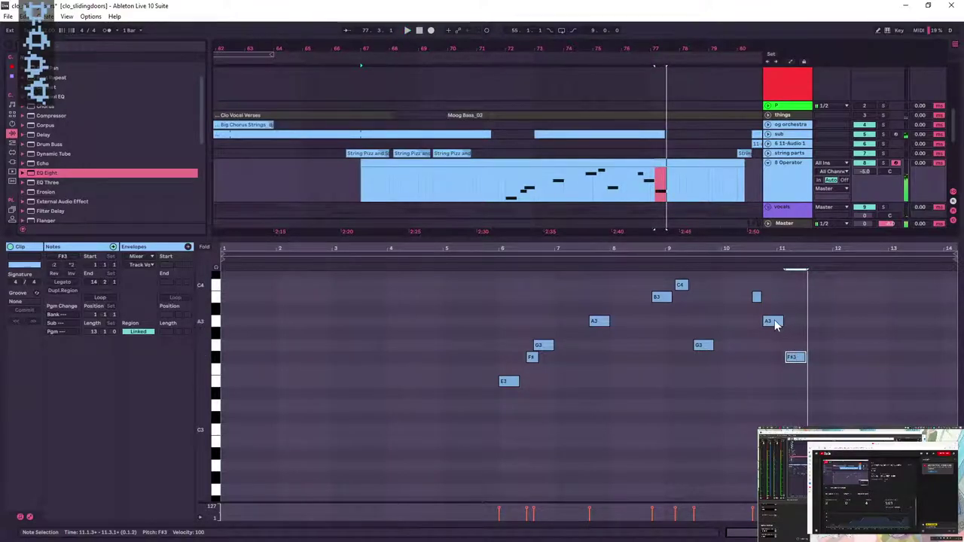
pyautogui.moveTo(773, 326); pyautogui.dragTo(774, 348)
pyautogui.press('space')
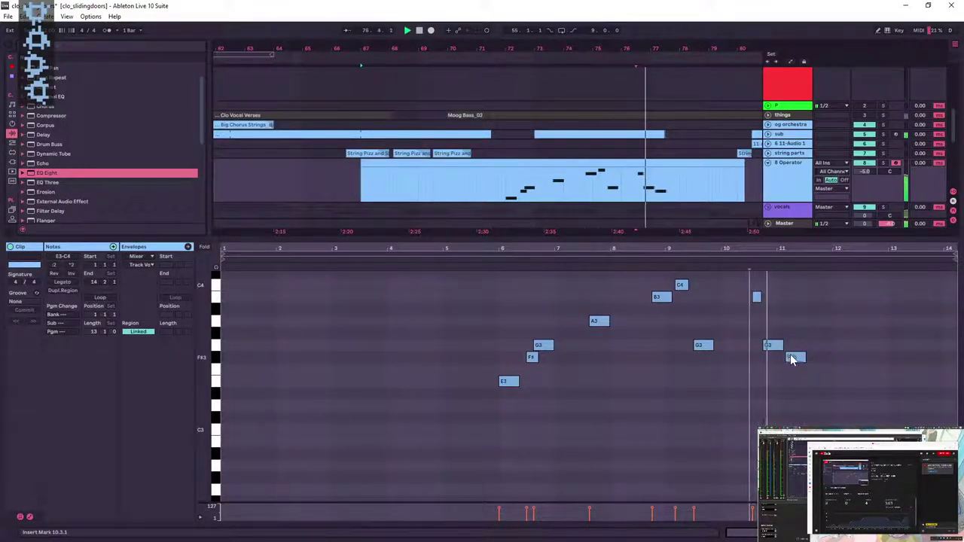
pyautogui.moveTo(792, 359); pyautogui.dragTo(810, 360)
pyautogui.click(767, 367)
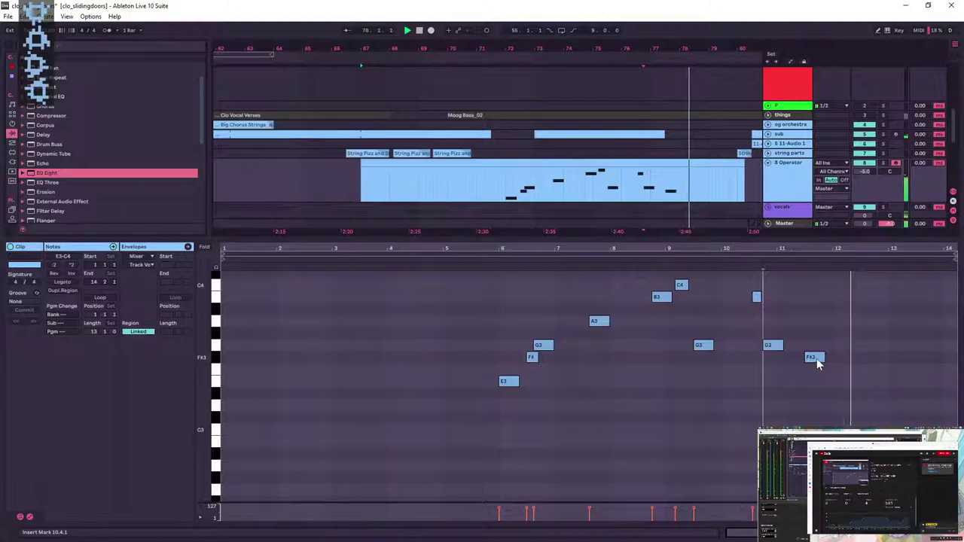
# - Return to the Operator track's device chain and replay the phrase in the full mix
pyautogui.hotkey('shift', 'Tab')
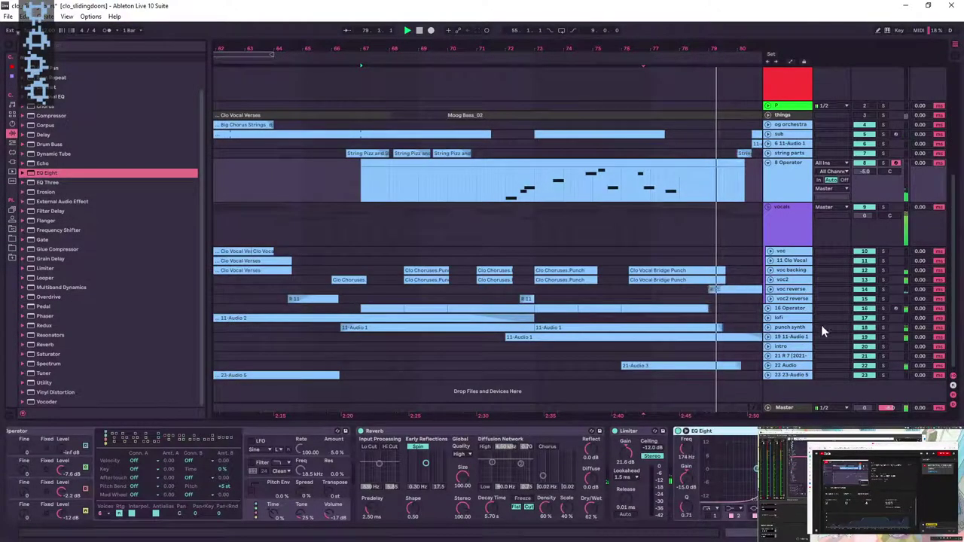
pyautogui.press('space')
pyautogui.press('space')
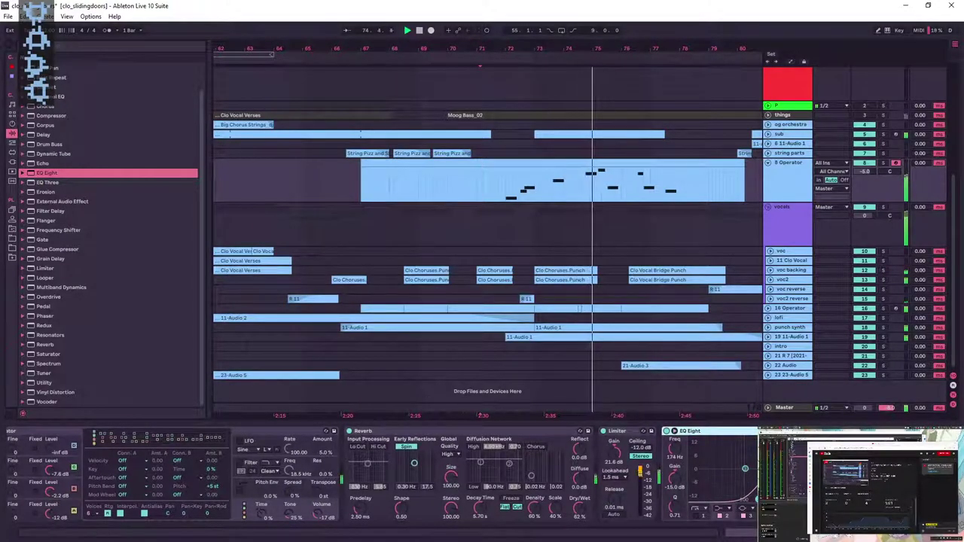
pyautogui.scroll(1, 207, 489)
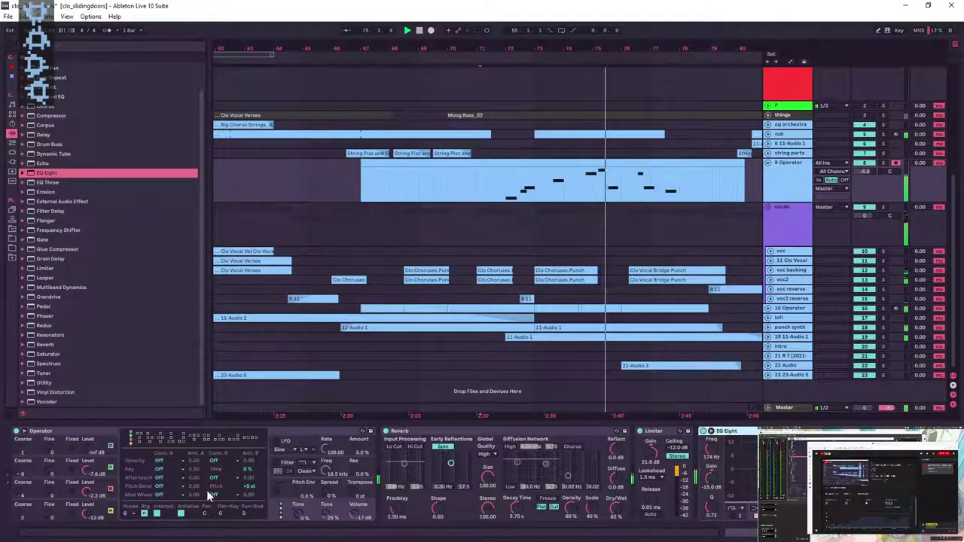
# - Raise the C4 note at the melody's peak to D4 and play it back from B3
pyautogui.doubleClick(620, 164)
pyautogui.click(686, 322)
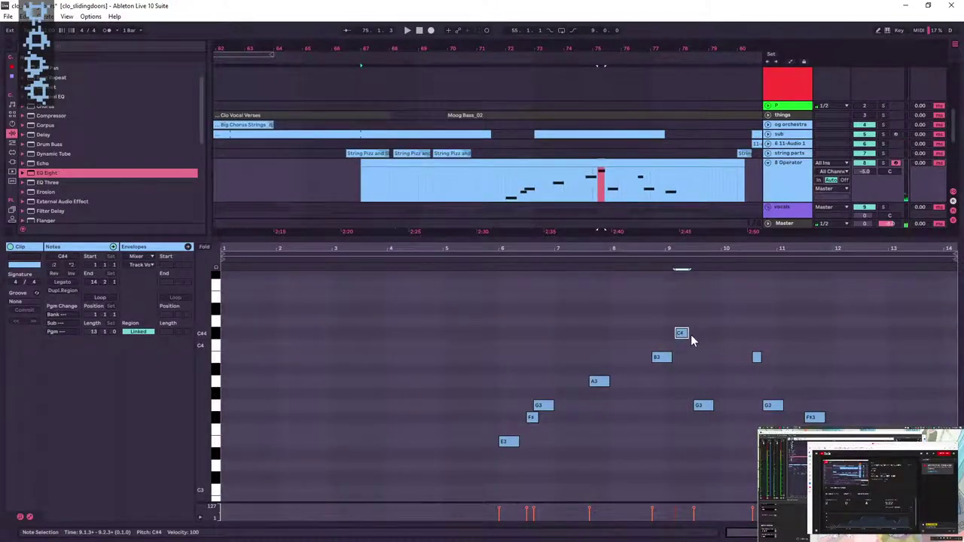
pyautogui.click(650, 315)
pyautogui.press('space')
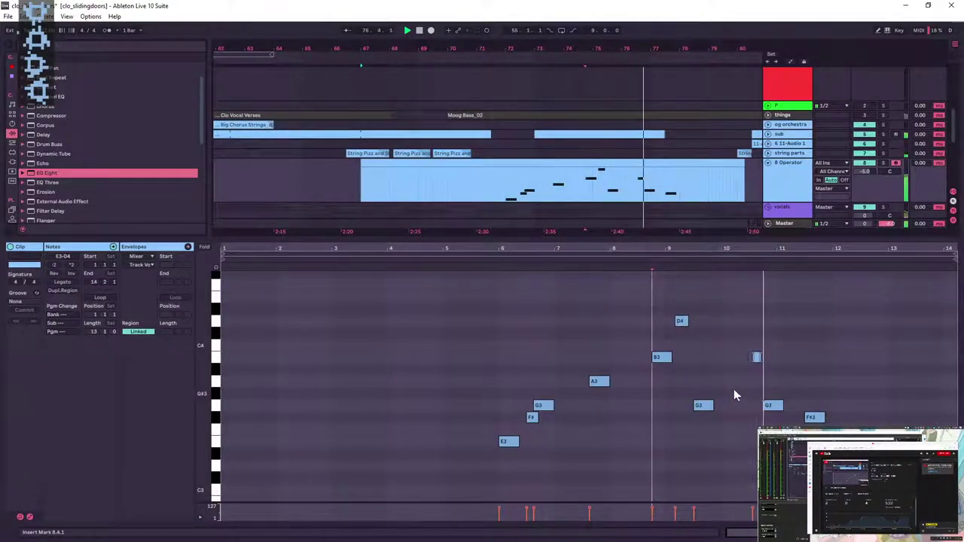
# - Lower the short B3 note in bar 10 to A3 and replay the ending
pyautogui.moveTo(758, 361); pyautogui.dragTo(760, 385)
pyautogui.click(676, 374)
pyautogui.press('space')
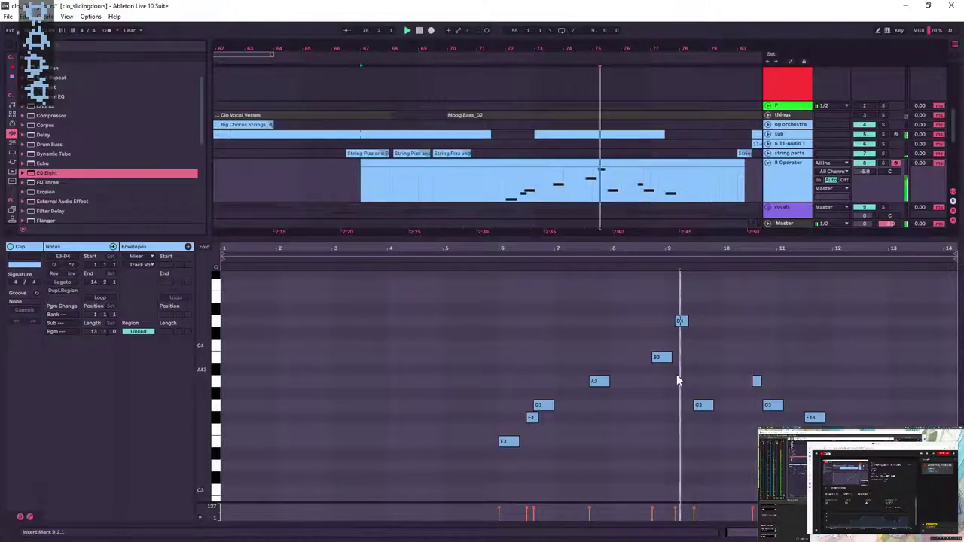
pyautogui.click(735, 388)
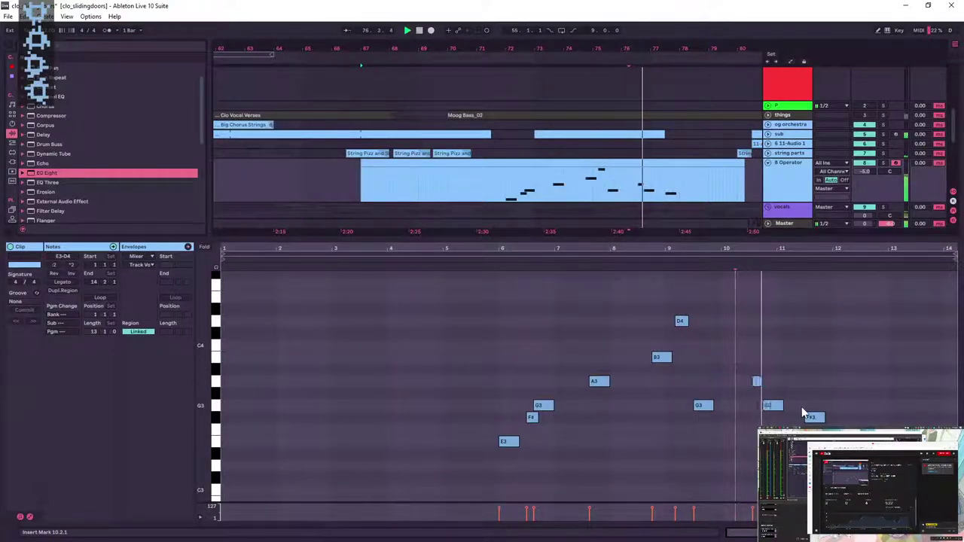
# - Delete the G3 and F#3 notes at the end of the melody and return to the Operator track's device chain
pyautogui.click(769, 411)
pyautogui.press('Delete')
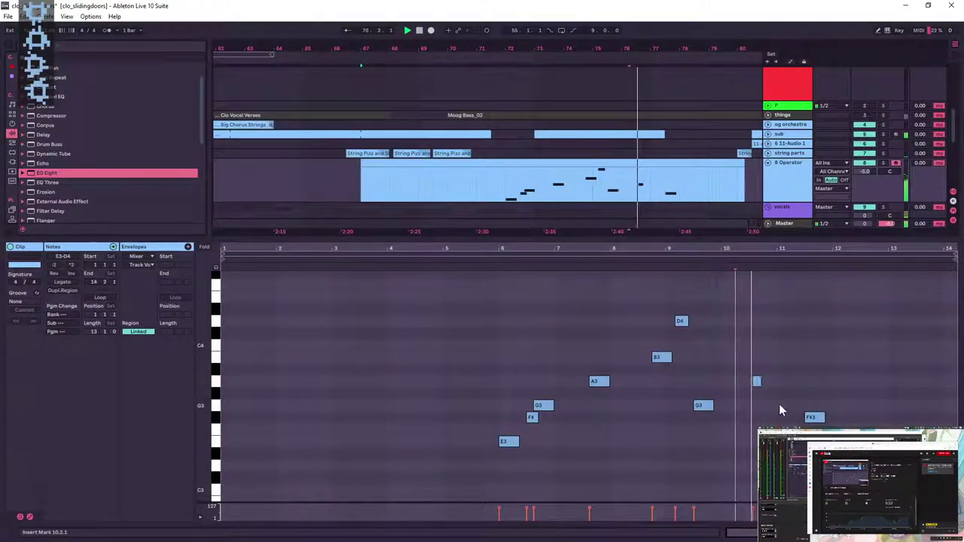
pyautogui.moveTo(819, 416); pyautogui.dragTo(818, 387)
pyautogui.press('Delete')
pyautogui.click(757, 381)
pyautogui.hotkey('shift', 'Tab')
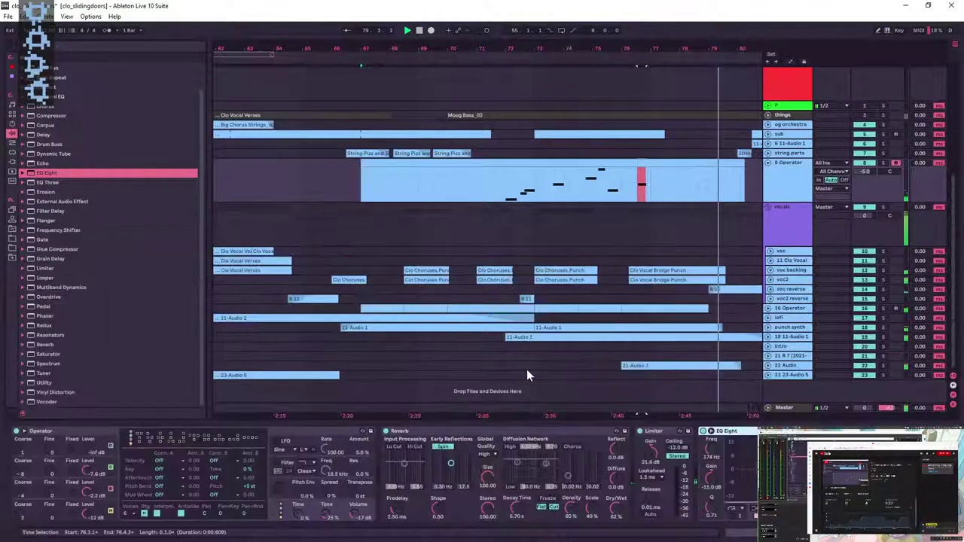
# - Lower Operator's oscillator B level to -14 dB and trim the melody clip to run from about bar 71 to bar 77
pyautogui.click(78, 490)
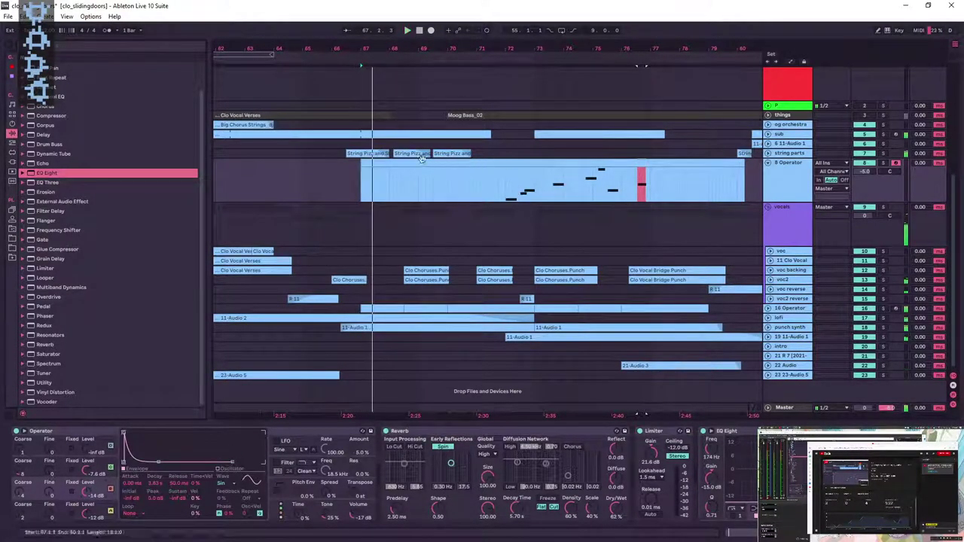
pyautogui.moveTo(367, 162); pyautogui.dragTo(490, 162)
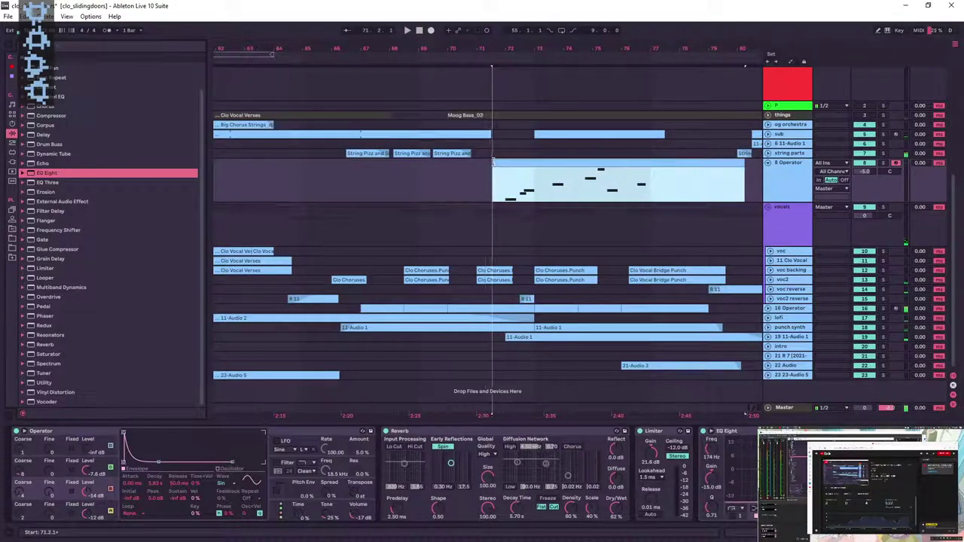
pyautogui.click(502, 193)
pyautogui.press('space')
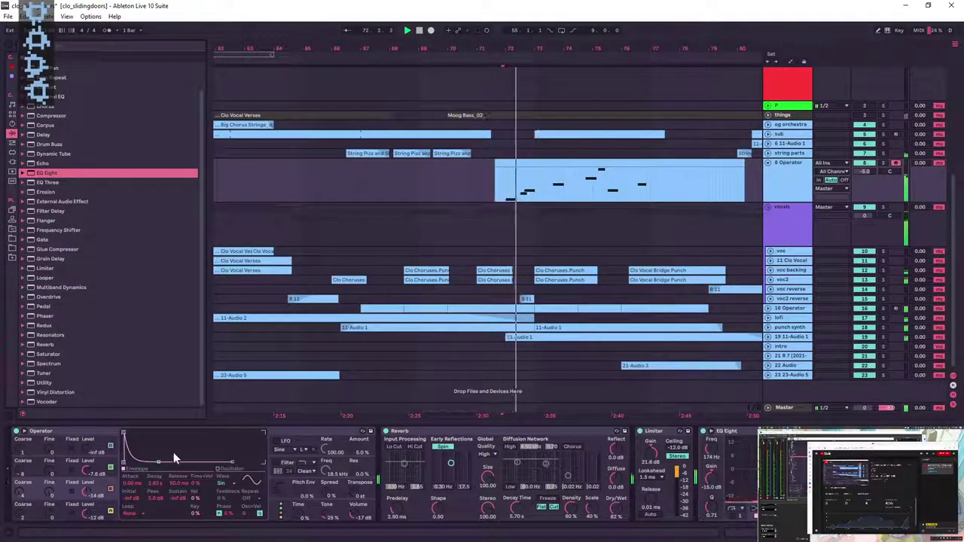
pyautogui.moveTo(744, 165); pyautogui.dragTo(649, 169)
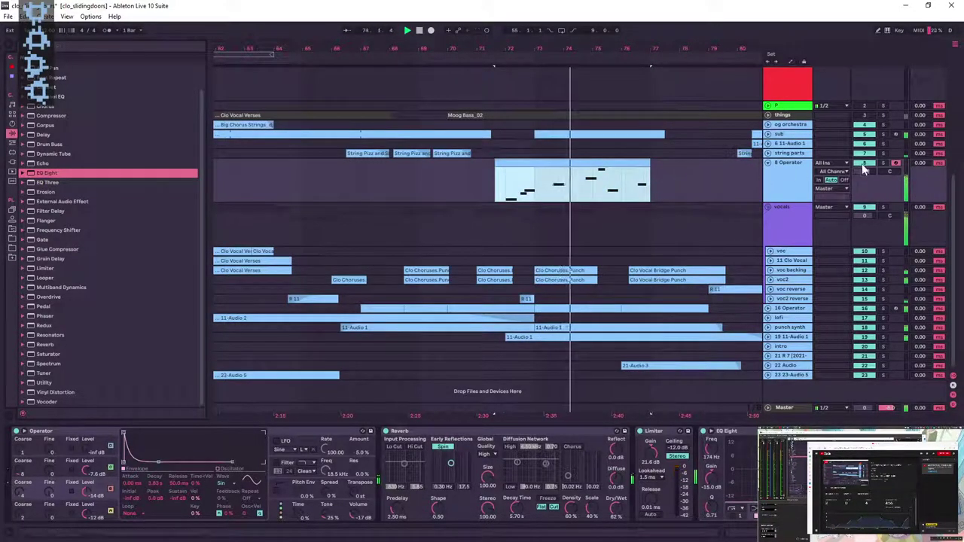
# - Raise the Operator track's volume to 0 dB and its Limiter ceiling to -11.6 dB
pyautogui.click(865, 171)
pyautogui.moveTo(865, 172); pyautogui.dragTo(860, 161)
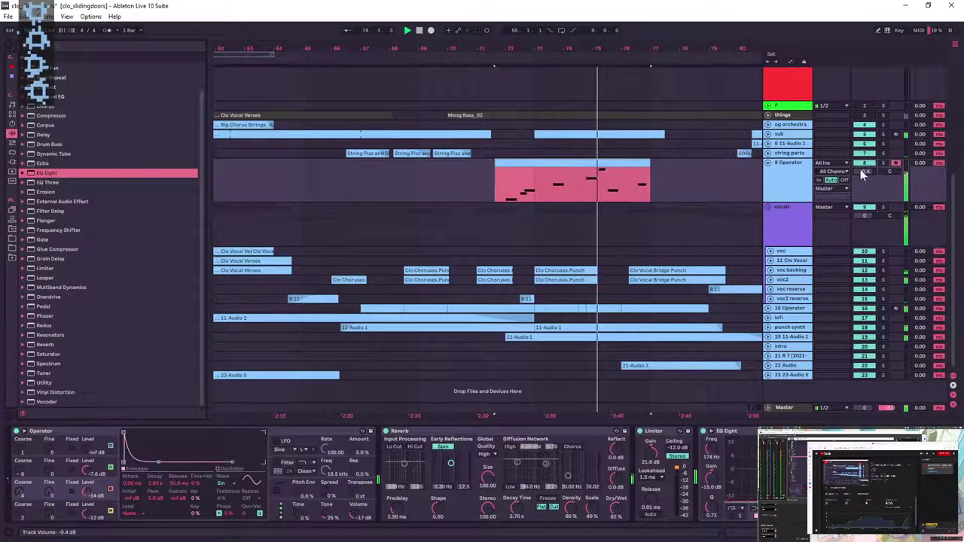
pyautogui.moveTo(686, 447); pyautogui.dragTo(686, 437)
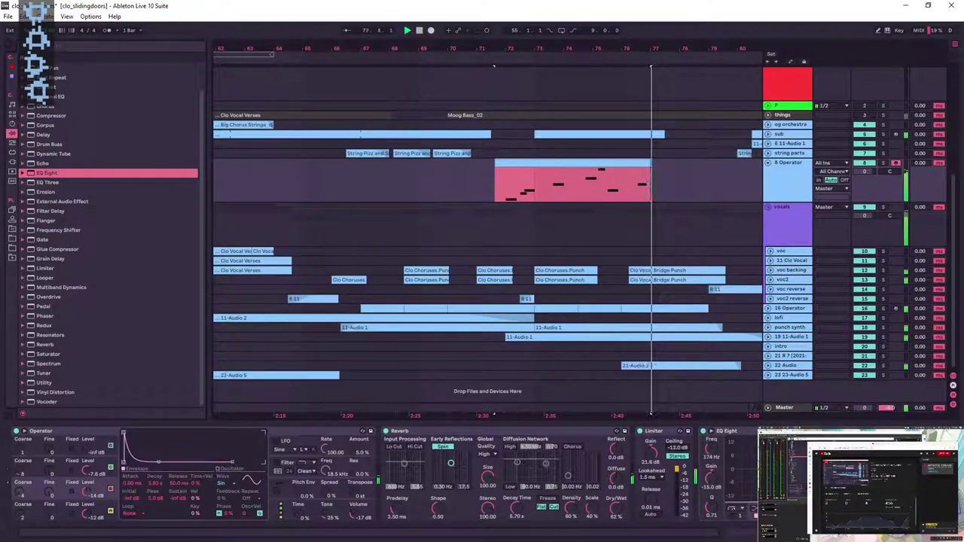
# - Solo the Operator track, enable its LFO at 6.3% amount, and set Spread to 10% and Tone to 45%
pyautogui.click(883, 162)
pyautogui.press('space')
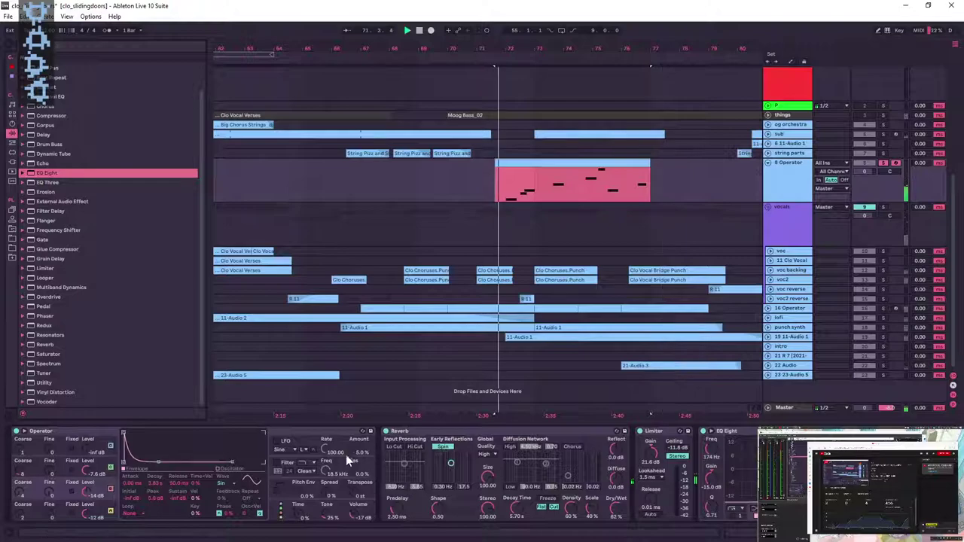
pyautogui.click(277, 441)
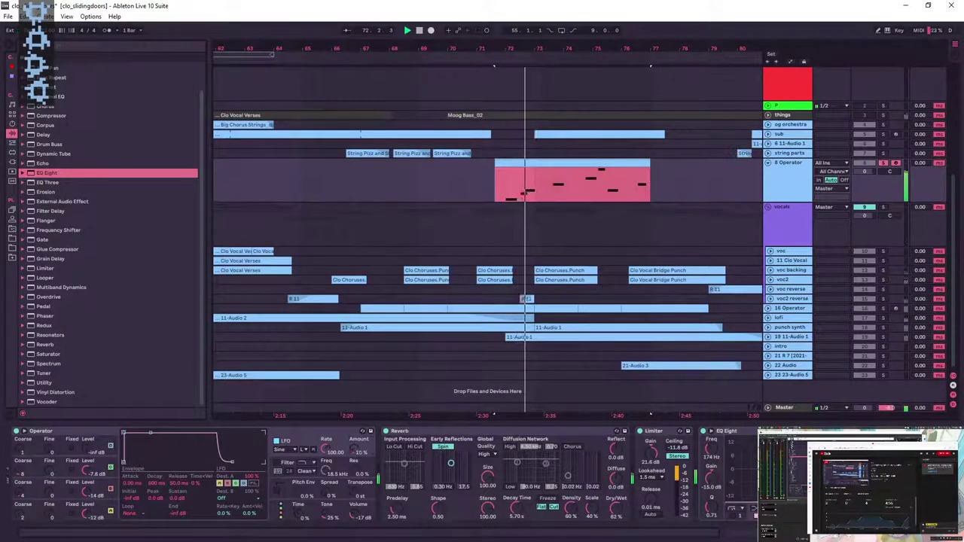
pyautogui.click(334, 500)
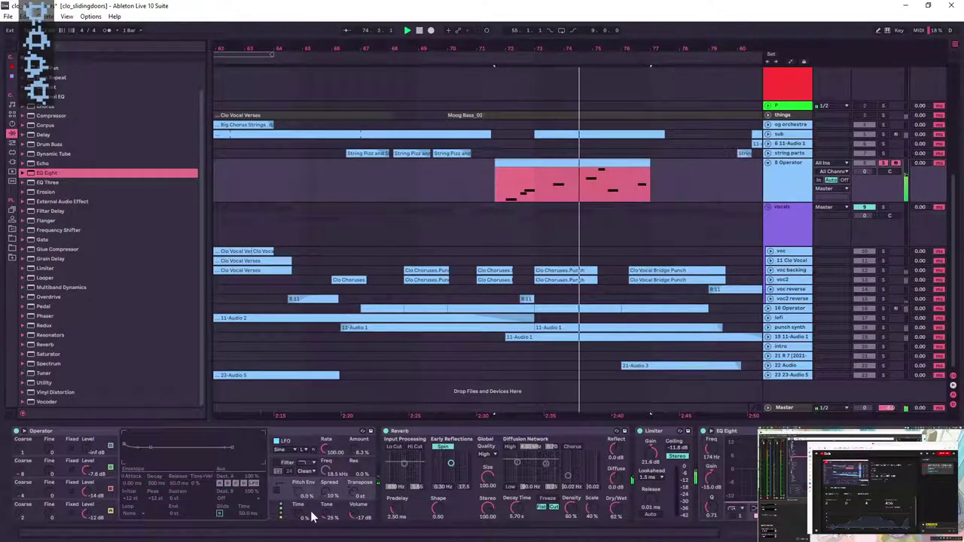
pyautogui.moveTo(328, 515); pyautogui.dragTo(328, 499)
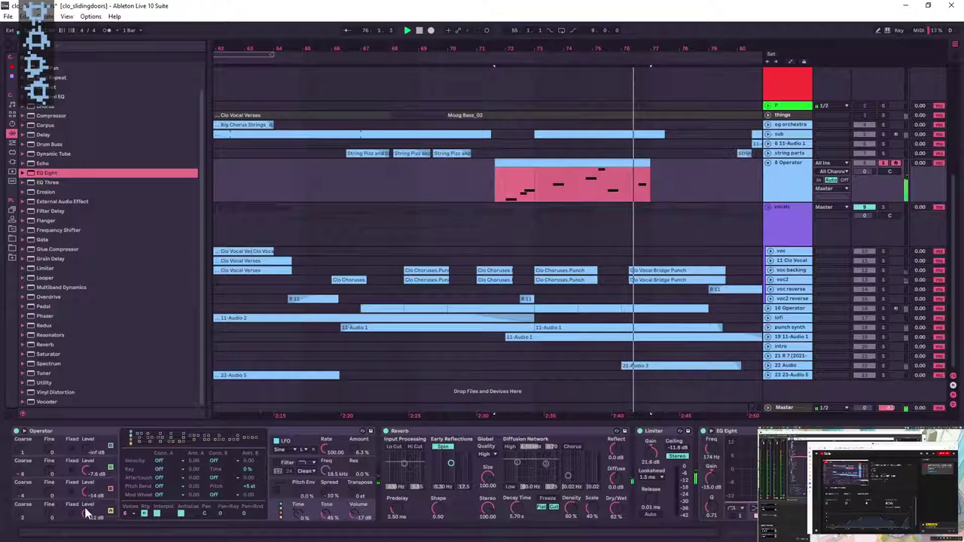
# - Replay the soloed phrase while setting the coarse tuning of oscillator A to 1, B to 5 and C to 4
pyautogui.click(115, 496)
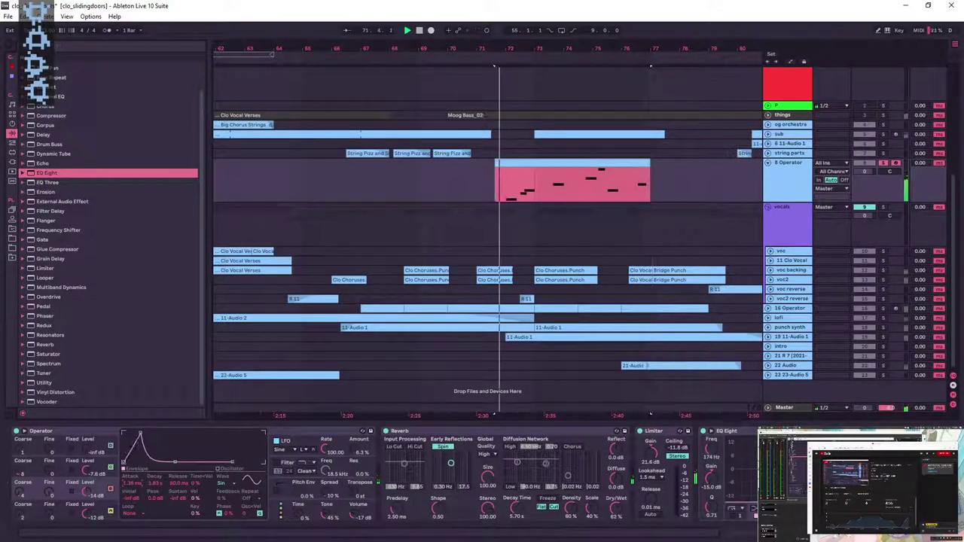
pyautogui.click(508, 178)
pyautogui.press('space')
pyautogui.press('space')
pyautogui.click(505, 191)
pyautogui.press('space')
pyautogui.press('space')
pyautogui.press('space')
pyautogui.moveTo(22, 518); pyautogui.dragTo(21, 520)
pyautogui.moveTo(20, 493); pyautogui.dragTo(20, 471)
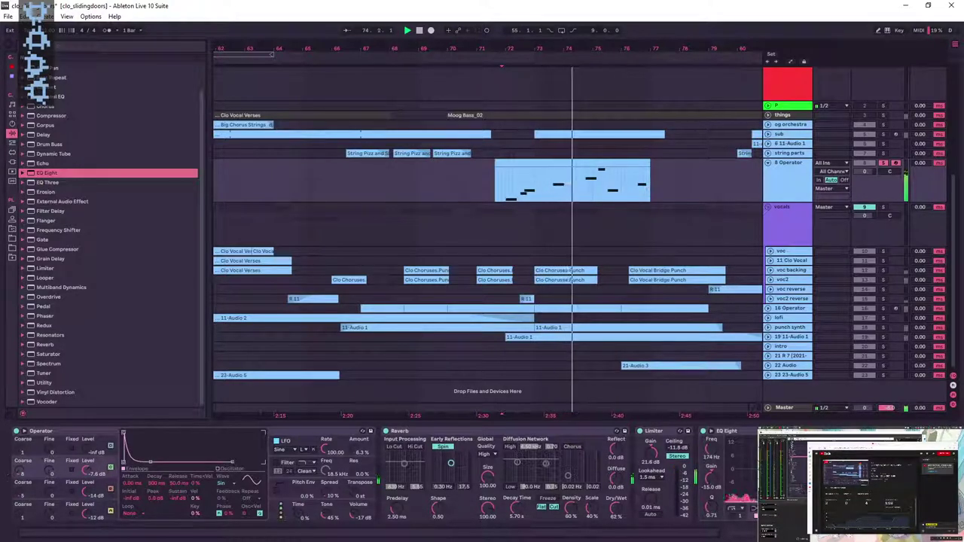
pyautogui.moveTo(20, 471); pyautogui.dragTo(21, 463)
# - Replay the phrase and unsolo the Operator track to judge the new tuning in the full mix
pyautogui.press('space')
pyautogui.press('space')
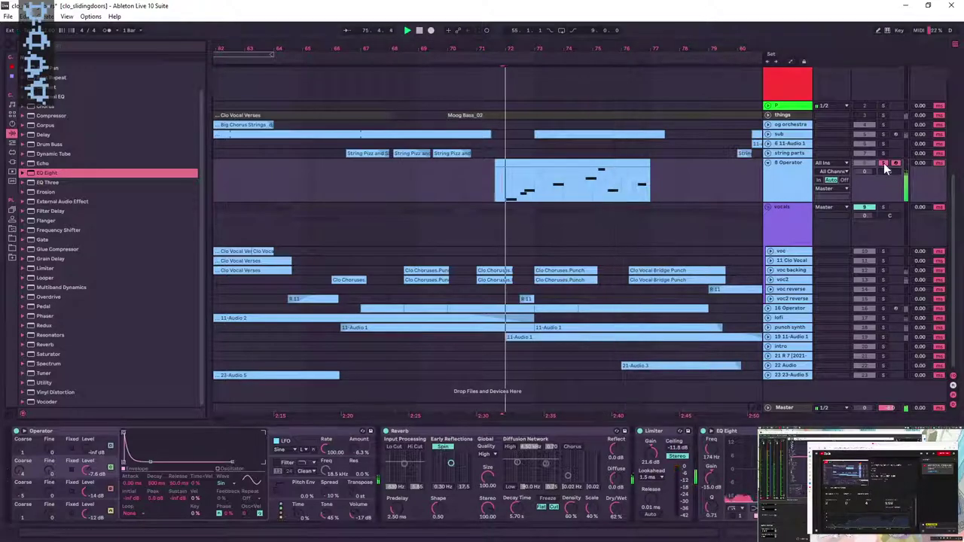
pyautogui.click(884, 162)
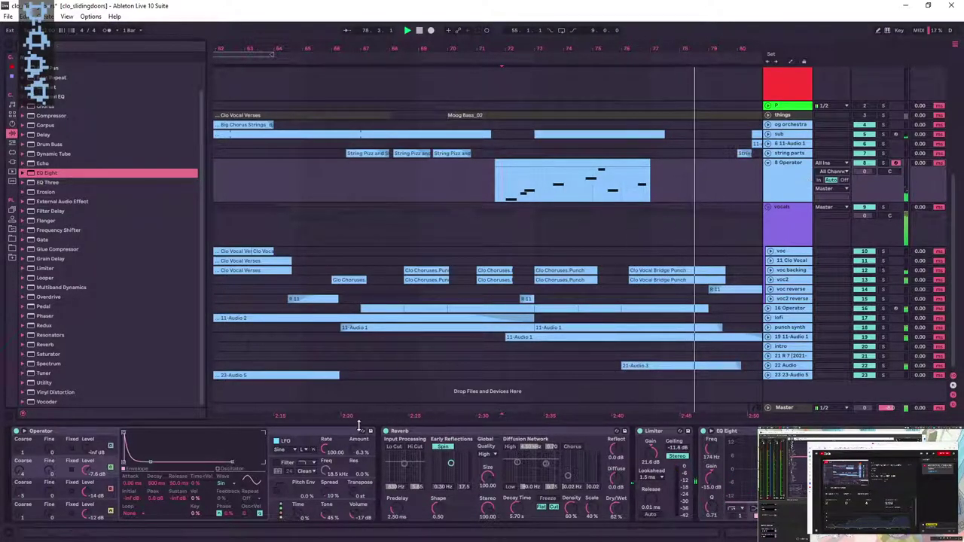
# - Solo the Operator track, set oscillator D's wave to Noise Looped, raise its level to -16 dB and increase its coarse tuning
pyautogui.click(883, 163)
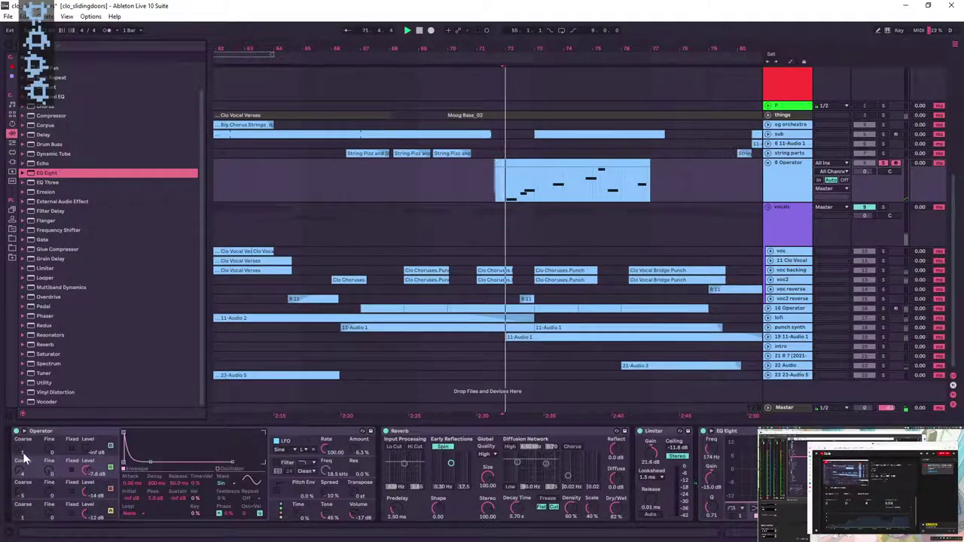
pyautogui.click(222, 485)
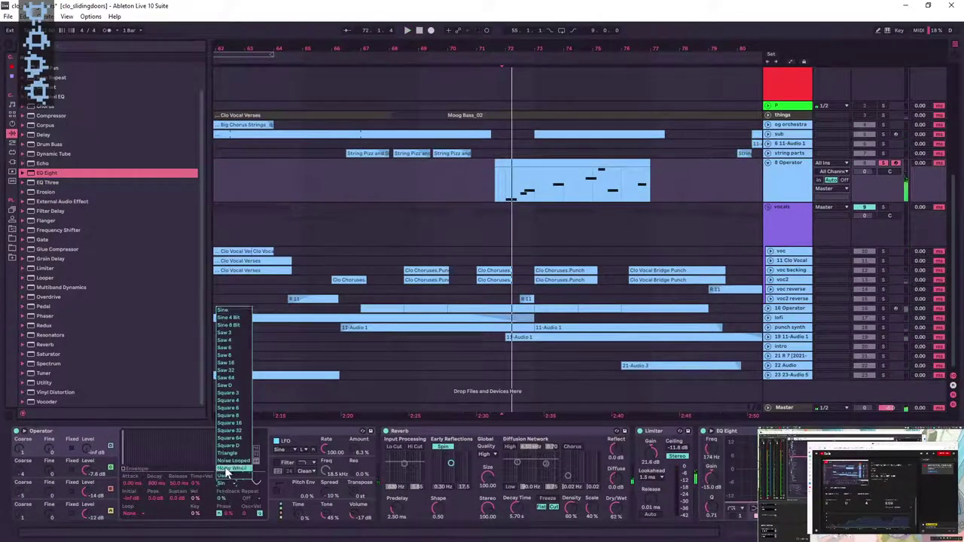
pyautogui.click(228, 461)
pyautogui.press('space')
pyautogui.moveTo(85, 450); pyautogui.dragTo(85, 414)
pyautogui.moveTo(21, 450); pyautogui.dragTo(21, 436)
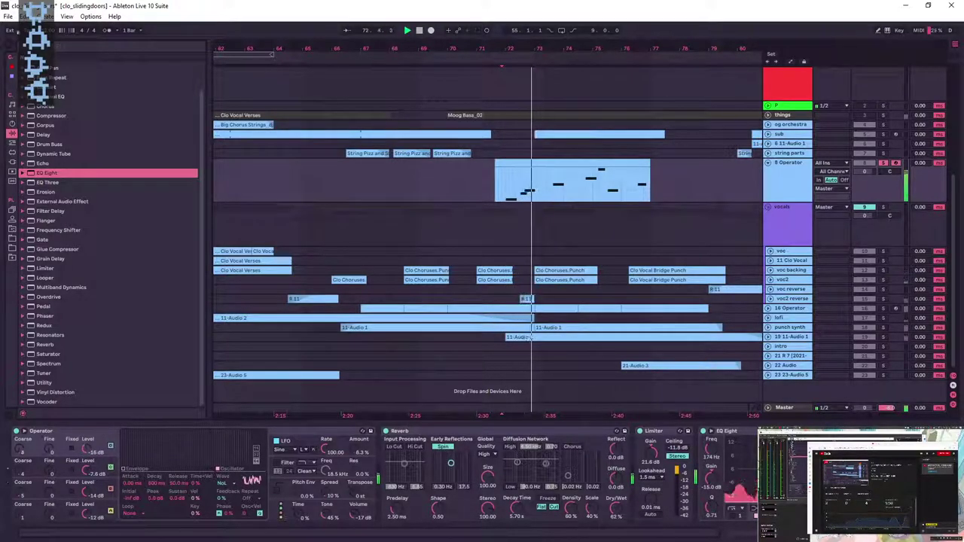
# - Lengthen the oscillators' envelope releases, setting oscillator D to 4.18 s and oscillator A to 7.00 s
pyautogui.click(181, 483)
pyautogui.moveTo(183, 482); pyautogui.dragTo(184, 448)
pyautogui.click(95, 509)
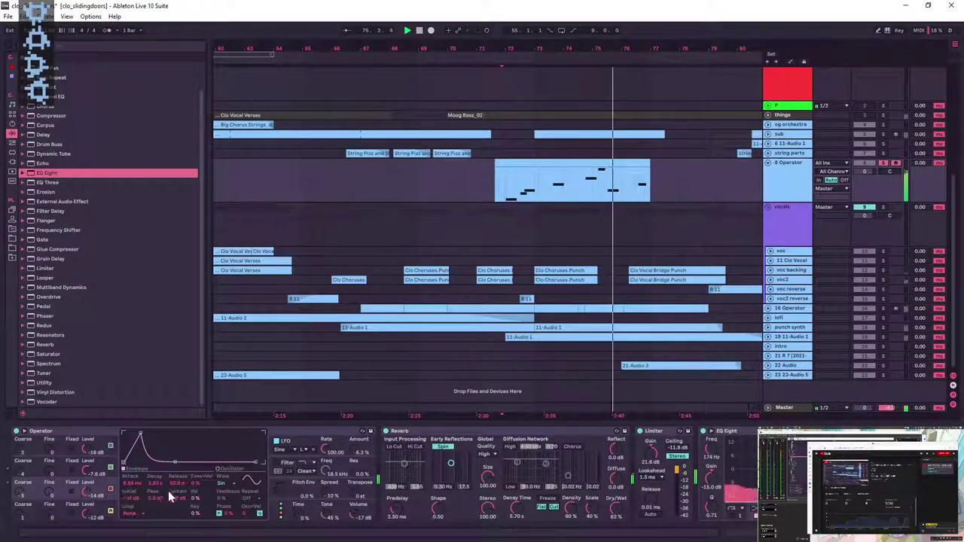
pyautogui.click(94, 473)
pyautogui.moveTo(179, 485); pyautogui.dragTo(180, 479)
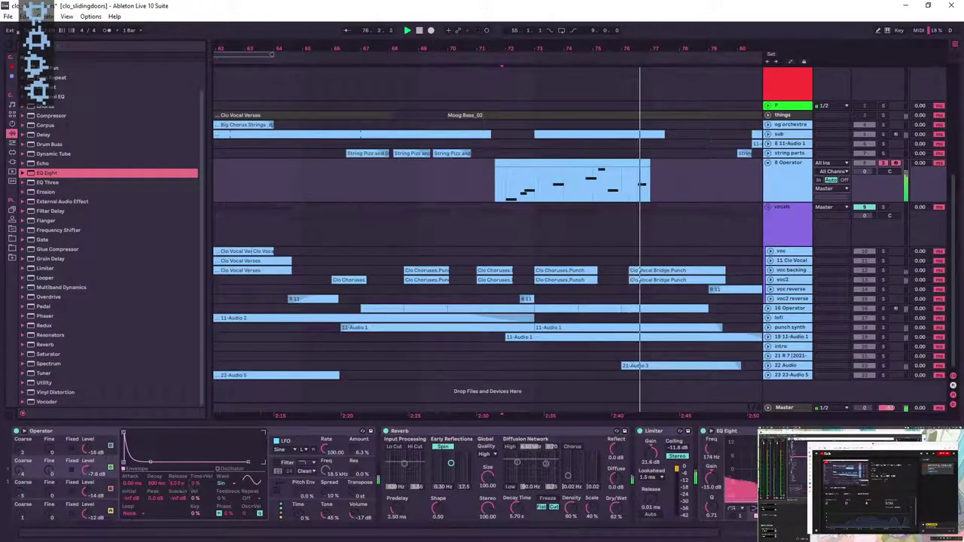
pyautogui.click(91, 449)
pyautogui.moveTo(177, 484); pyautogui.dragTo(178, 532)
pyautogui.click(100, 516)
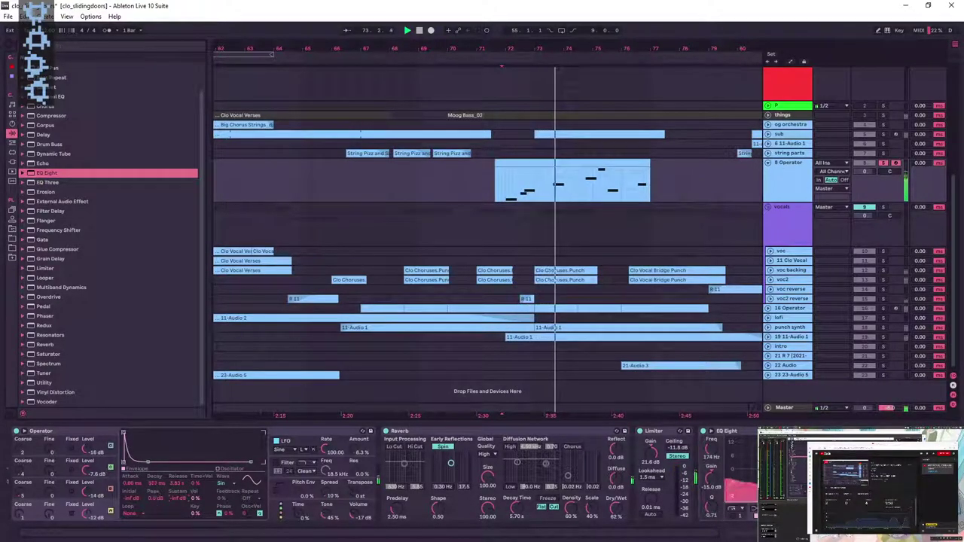
pyautogui.moveTo(166, 483); pyautogui.dragTo(166, 455)
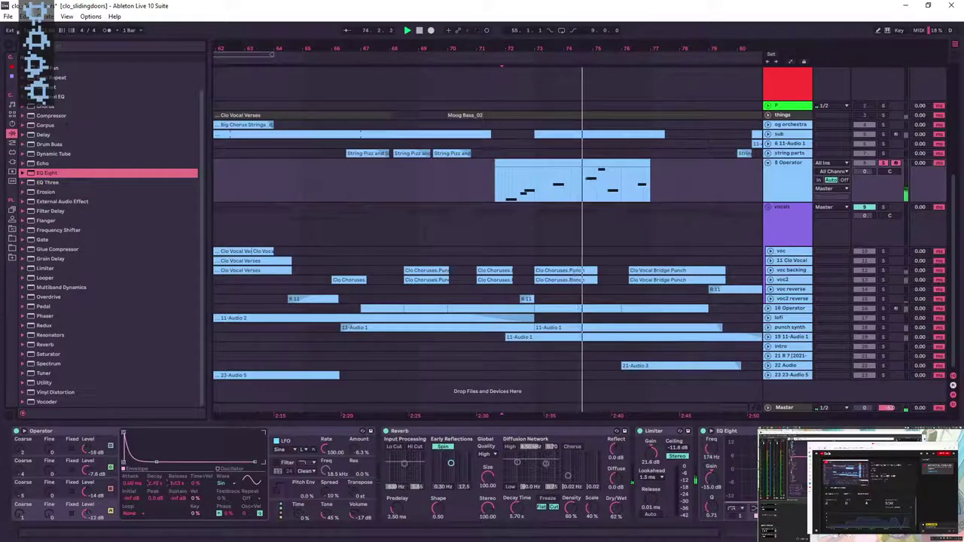
# - Turn off phase retriggering on Operator's oscillators
pyautogui.click(219, 513)
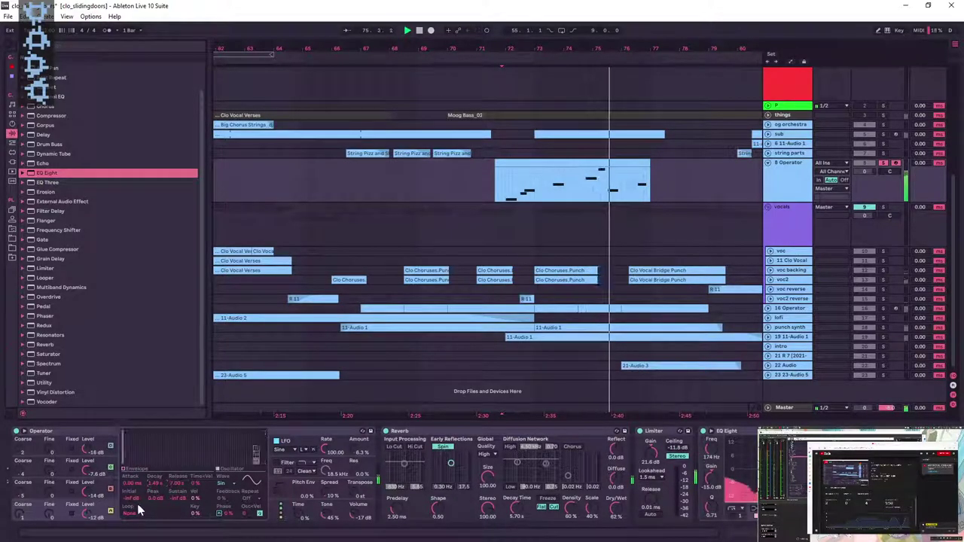
pyautogui.click(218, 514)
pyautogui.click(92, 468)
pyautogui.click(218, 513)
pyautogui.click(94, 445)
pyautogui.click(218, 513)
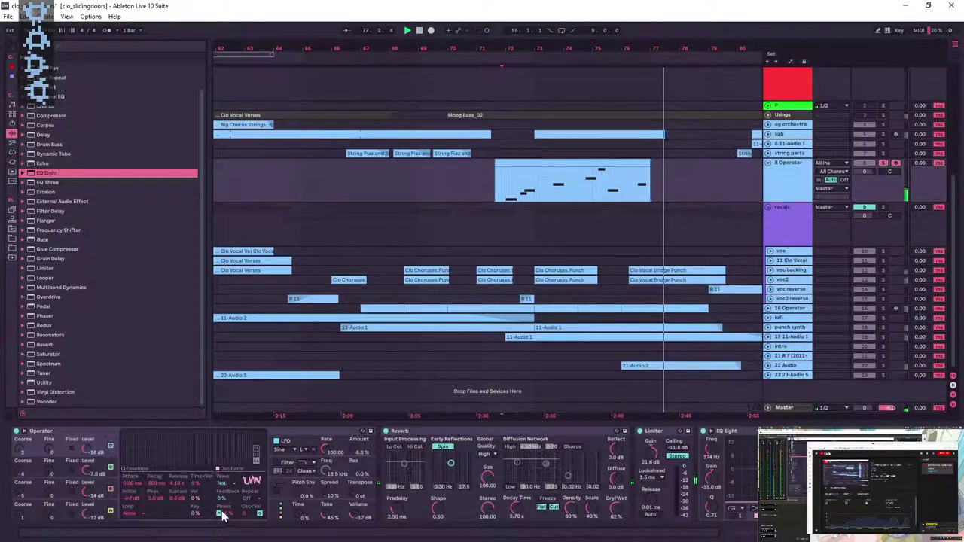
# - Soften the oscillators' envelope attacks, setting oscillators A and D to 1.00 ms
pyautogui.click(113, 508)
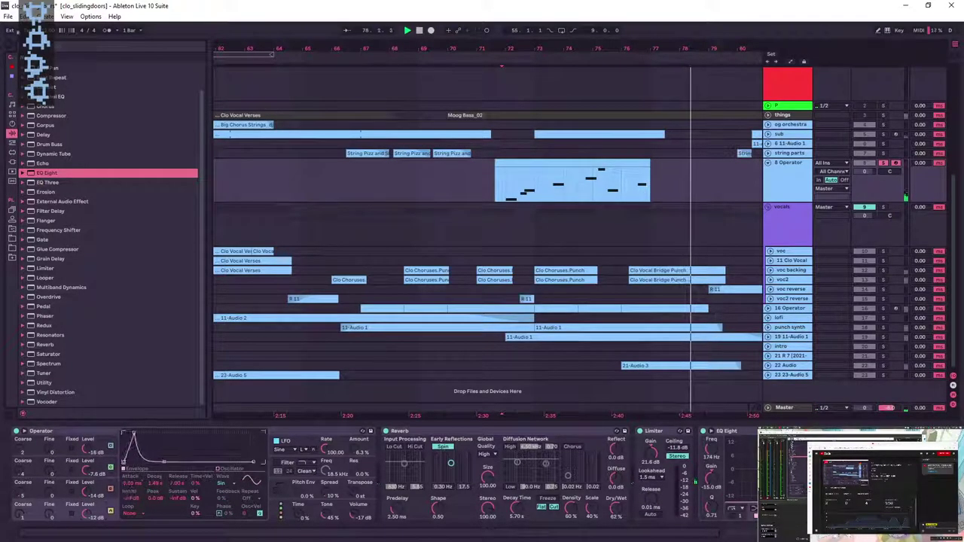
pyautogui.click(92, 492)
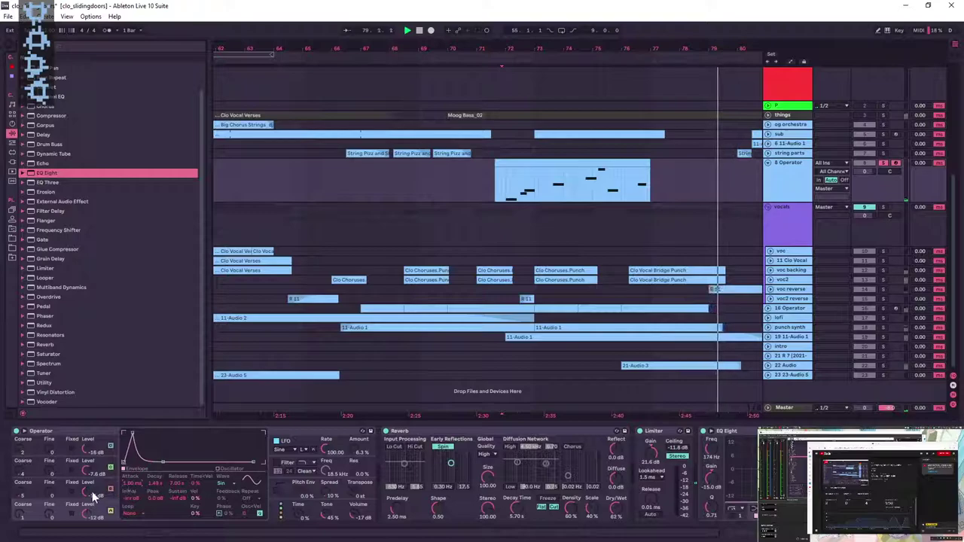
pyautogui.moveTo(129, 482); pyautogui.dragTo(130, 467)
pyautogui.click(84, 467)
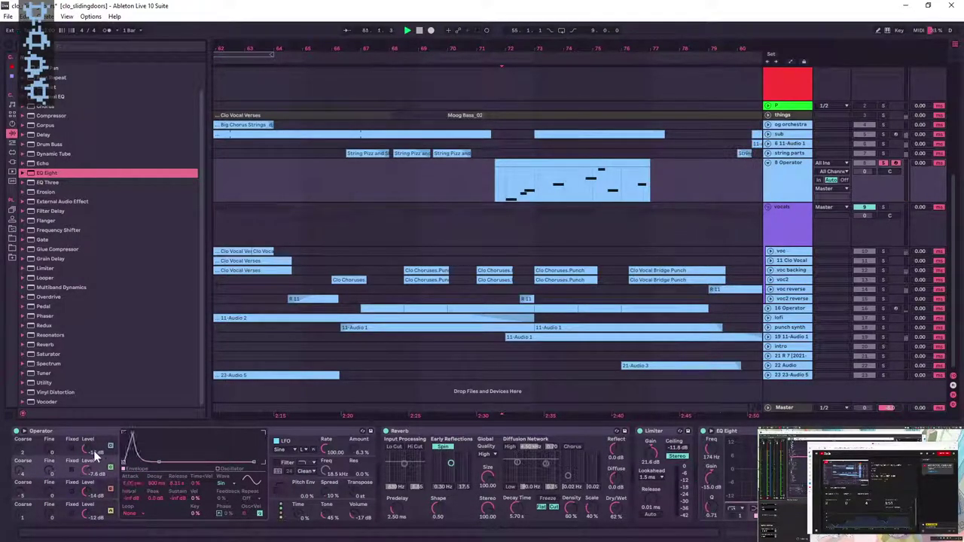
pyautogui.click(93, 451)
# - Change the EQ Eight band's filter type, set its frequency to about 190 Hz and Q to 0.69, and replay the phrase
pyautogui.click(484, 189)
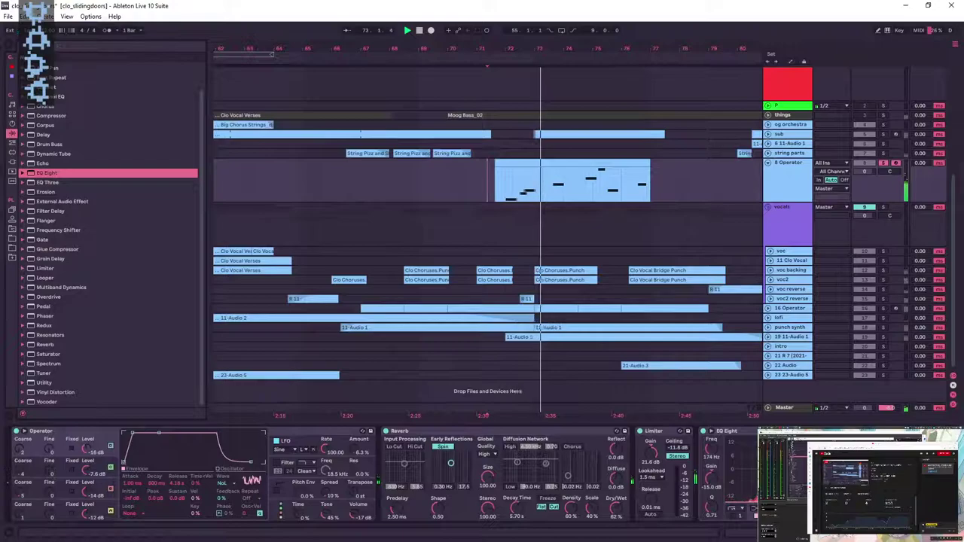
pyautogui.click(733, 517)
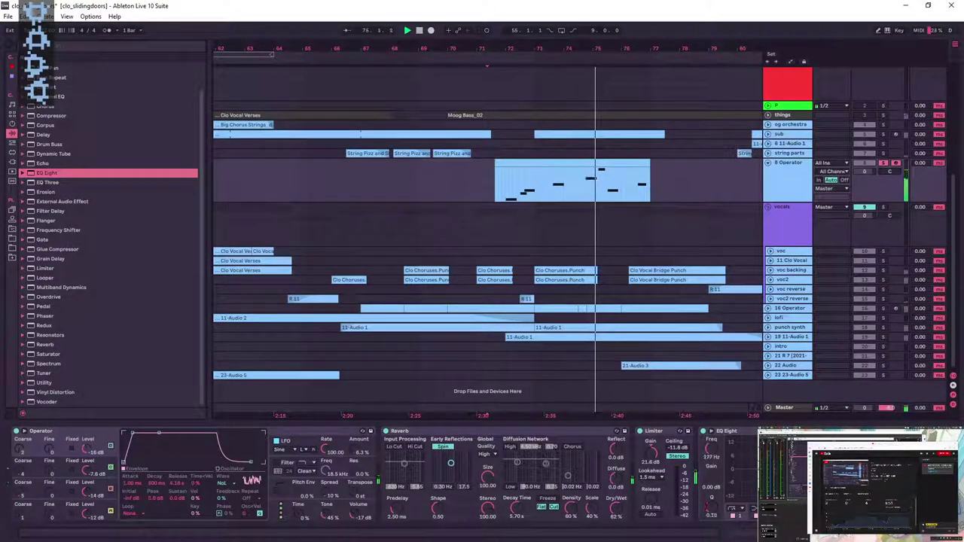
pyautogui.moveTo(708, 454); pyautogui.dragTo(708, 460)
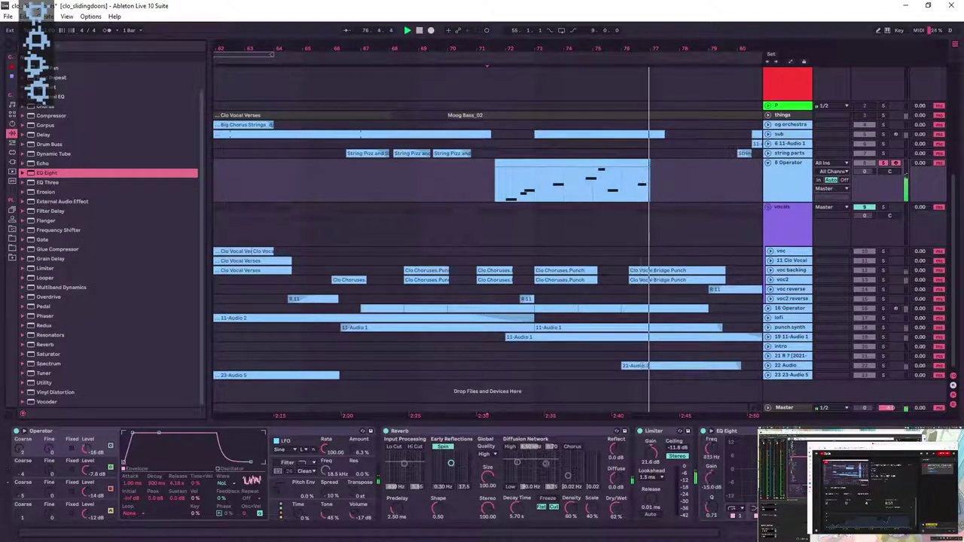
pyautogui.moveTo(708, 454)
pyautogui.mouseDown()
pyautogui.moveTo(708, 446)
pyautogui.moveTo(708, 465)
pyautogui.mouseUp()
pyautogui.press('space')
pyautogui.press('space')
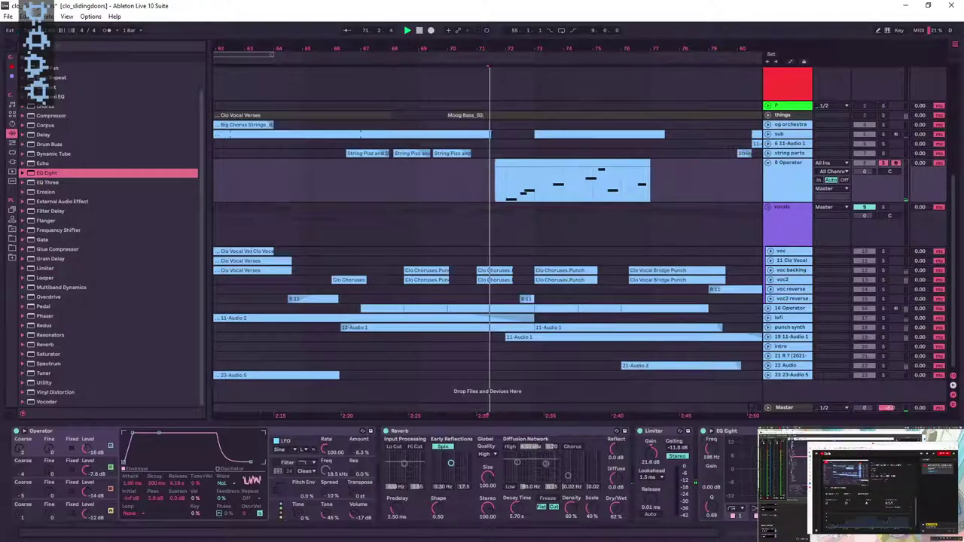
# - Unsolo the Operator track and raise Operator's volume to -6.4 dB, the Limiter gain to 24.0 and its ceiling to -9.00 dB
pyautogui.click(883, 163)
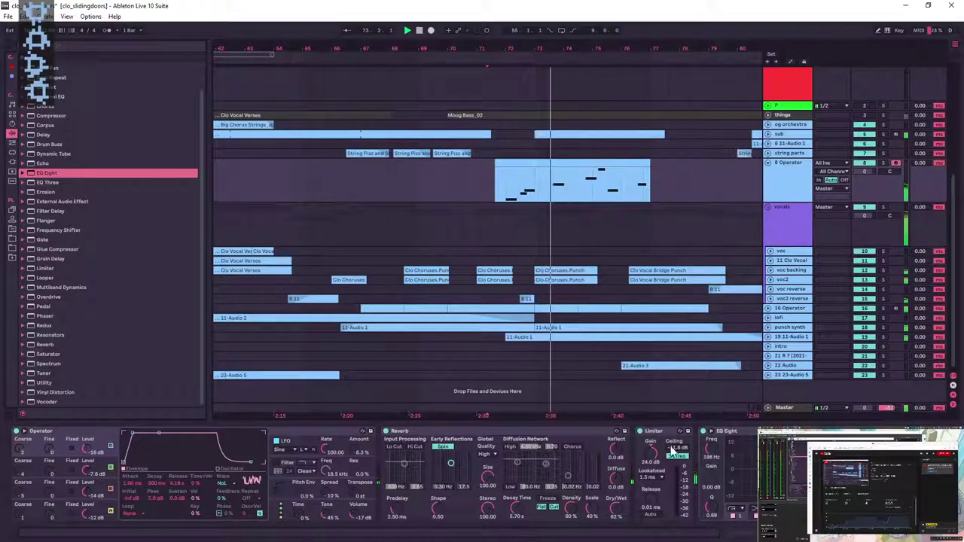
pyautogui.moveTo(355, 519); pyautogui.dragTo(355, 506)
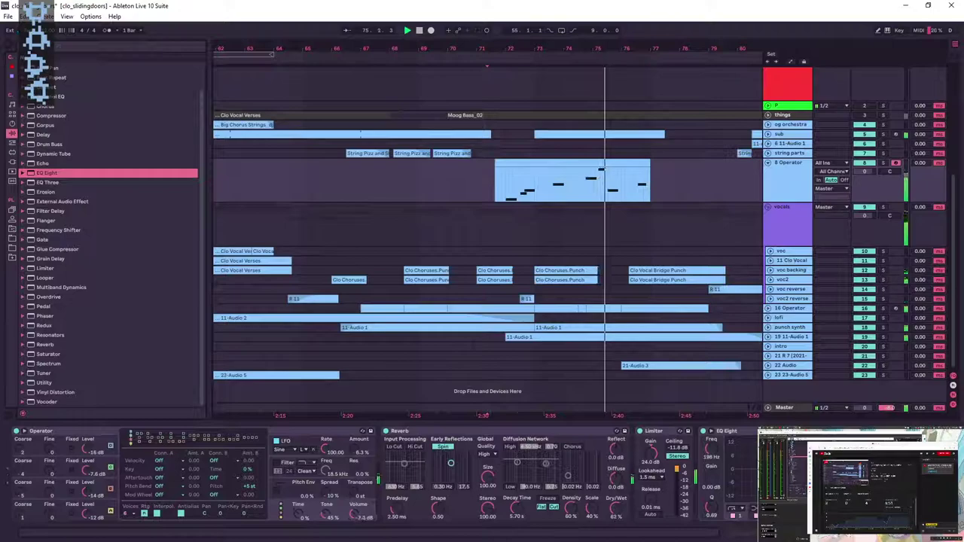
pyautogui.moveTo(355, 510); pyautogui.dragTo(354, 518)
pyautogui.moveTo(675, 448); pyautogui.dragTo(675, 438)
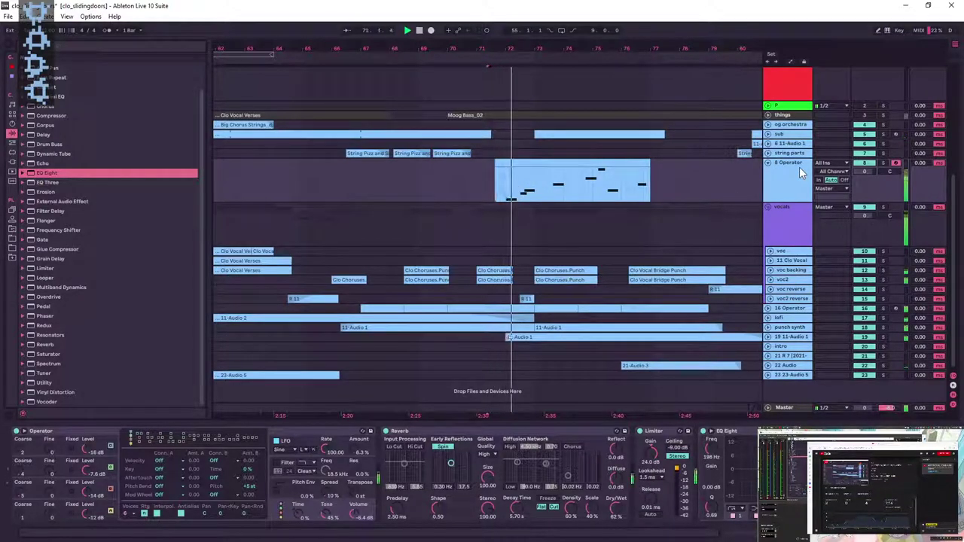
# - Stop playback, solo the Operator track and add The Scream 64 overdrive plug-in to it
pyautogui.press('space')
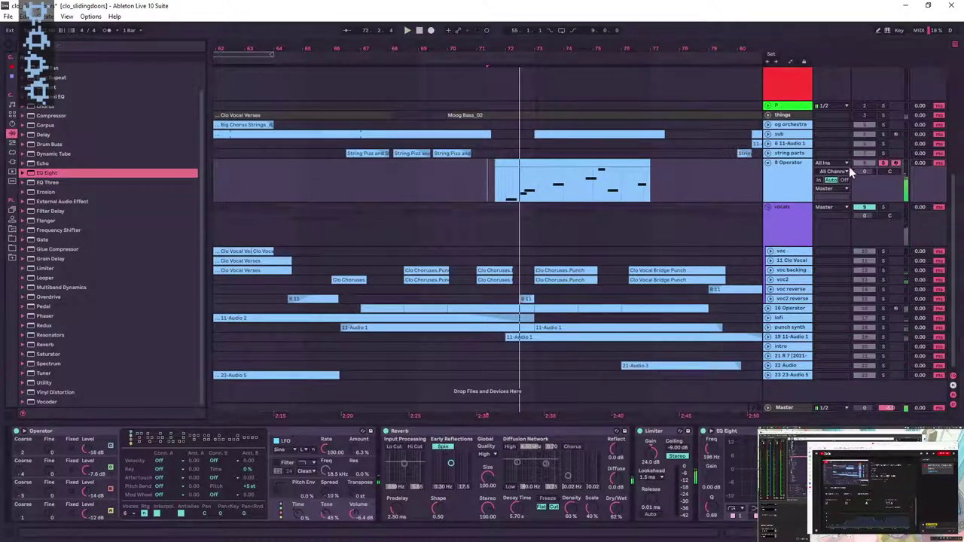
pyautogui.click(12, 163)
pyautogui.moveTo(201, 201); pyautogui.dragTo(203, 75)
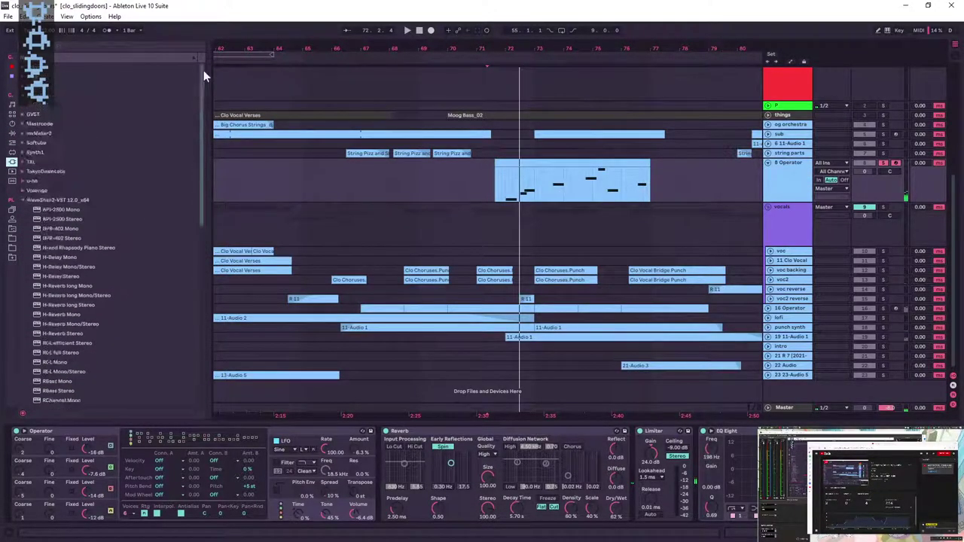
pyautogui.click(24, 202)
pyautogui.click(23, 77)
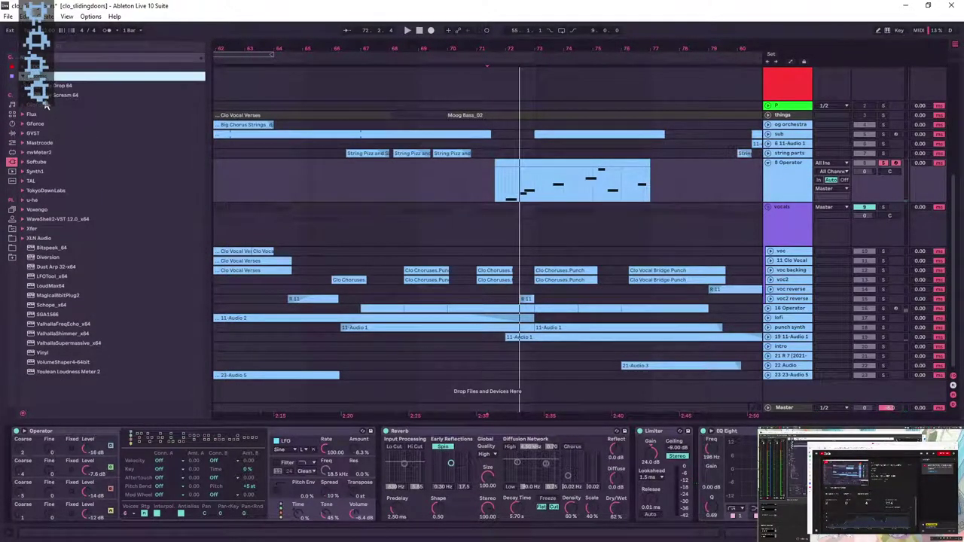
pyautogui.doubleClick(60, 95)
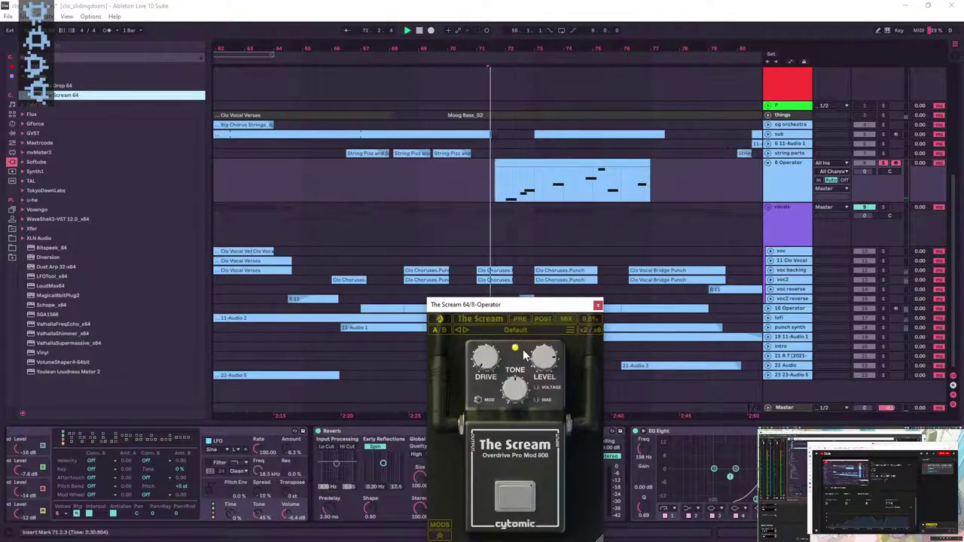
# - Adjust The Scream's tone and set its level to 85 %, unsolo the Operator track and lower its volume to -4.0
pyautogui.moveTo(521, 386); pyautogui.dragTo(523, 370)
pyautogui.moveTo(545, 354)
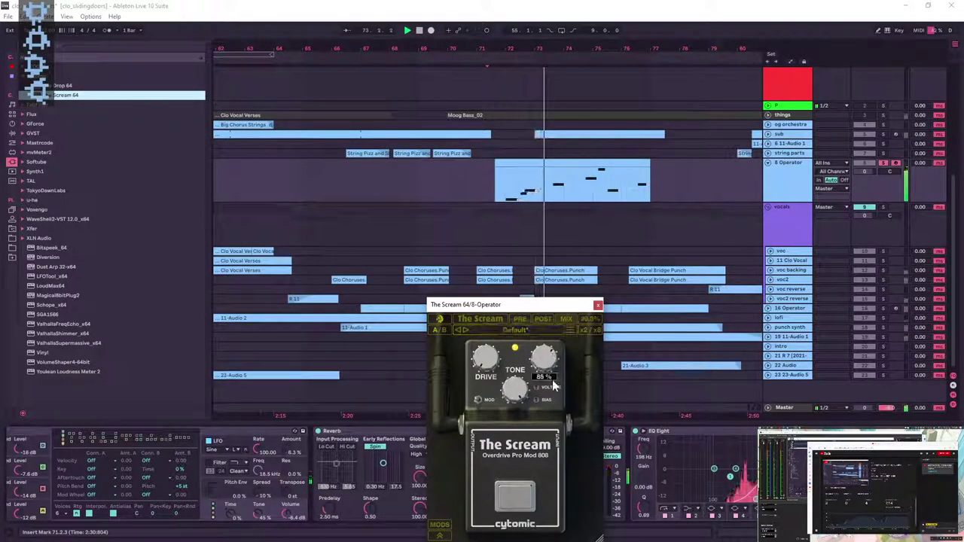
pyautogui.click(887, 167)
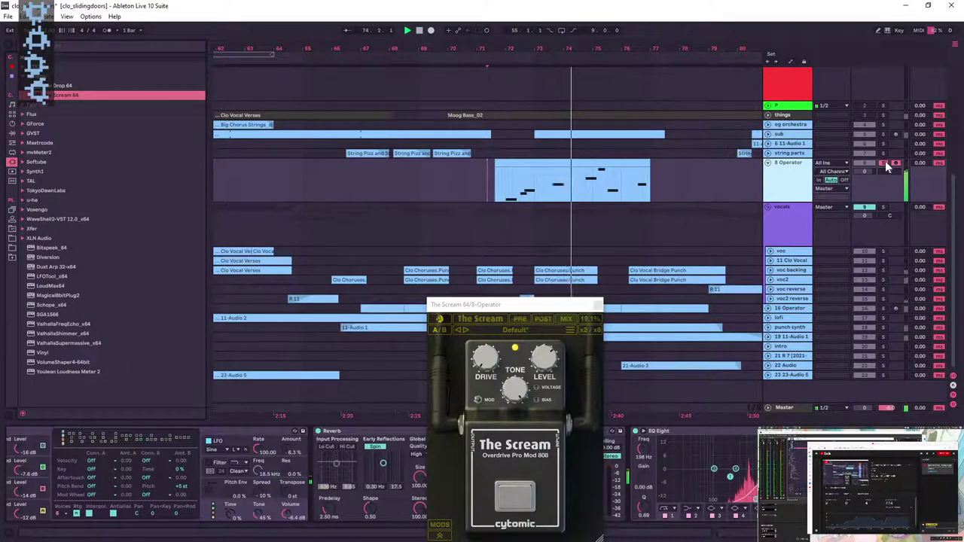
pyautogui.click(885, 162)
pyautogui.moveTo(863, 171); pyautogui.dragTo(863, 188)
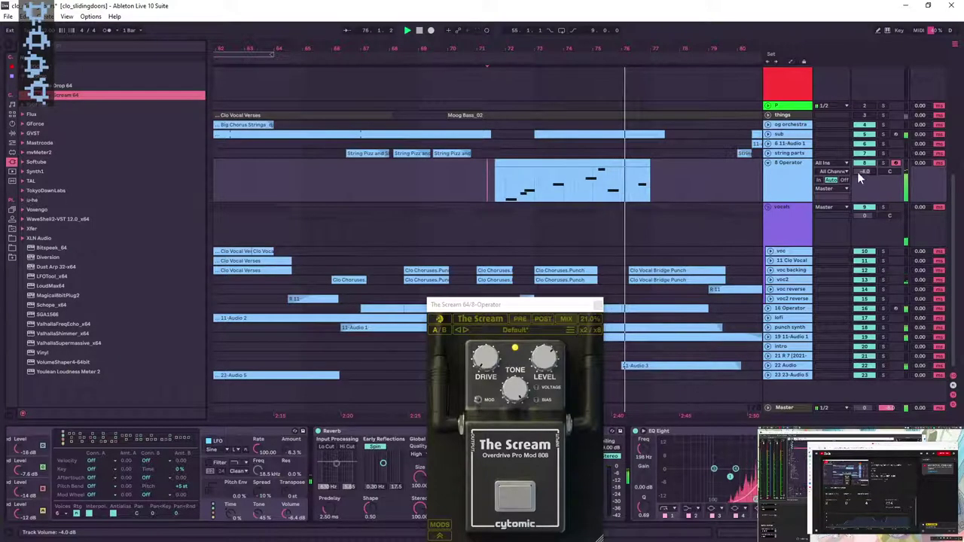
# - Close The Scream's window, replay the lead-in to the Operator melody and lower the Operator track volume to -5.0
pyautogui.moveTo(578, 308); pyautogui.dragTo(491, 265)
pyautogui.click(511, 263)
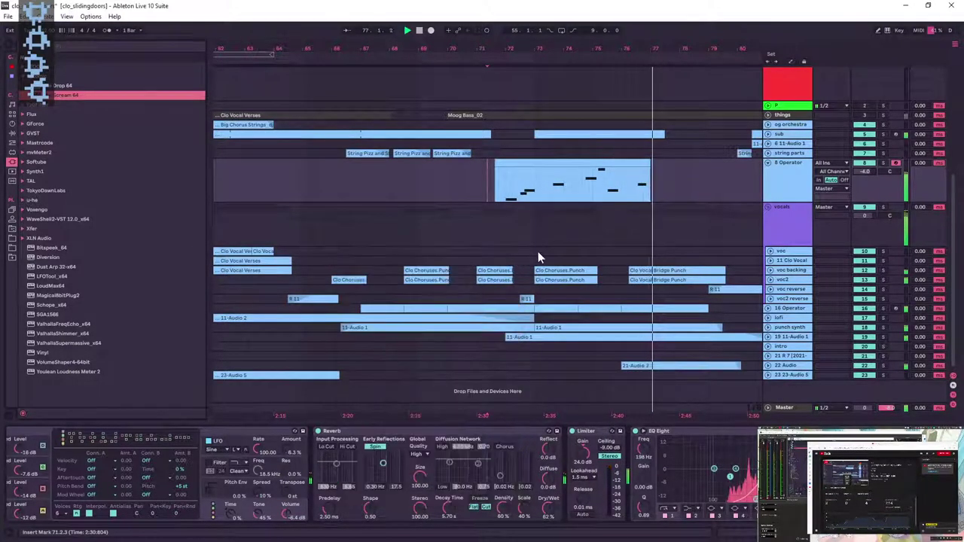
pyautogui.moveTo(477, 47); pyautogui.dragTo(478, 15)
pyautogui.click(410, 170)
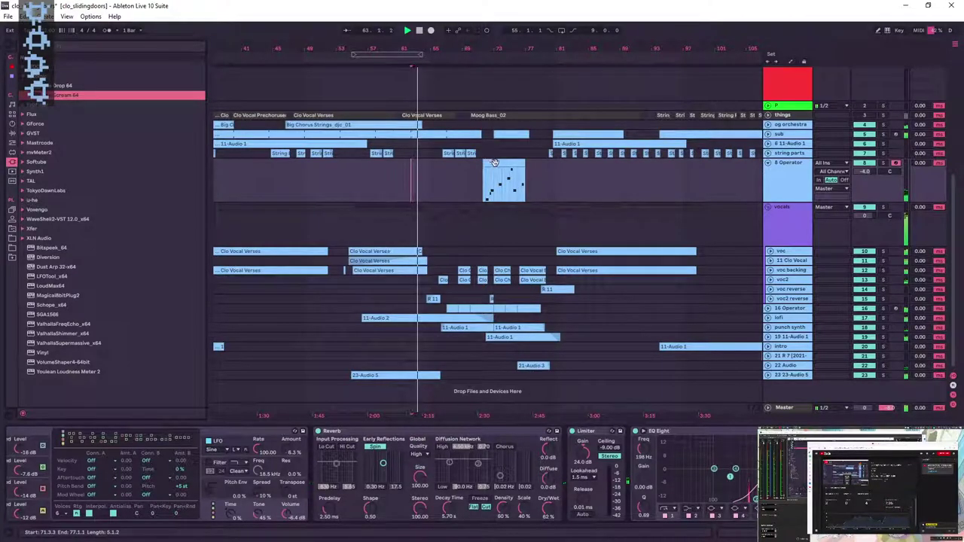
pyautogui.moveTo(430, 181); pyautogui.dragTo(556, 183)
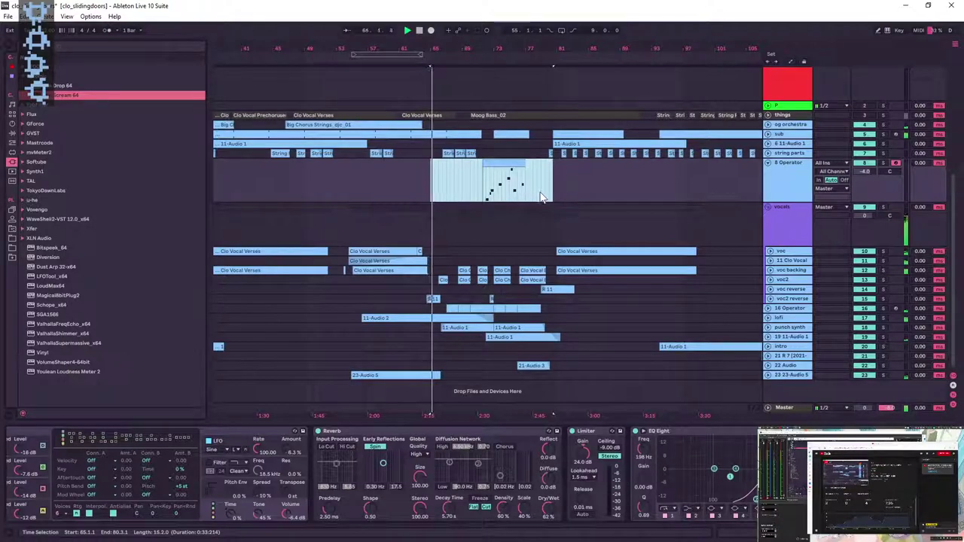
pyautogui.click(503, 192)
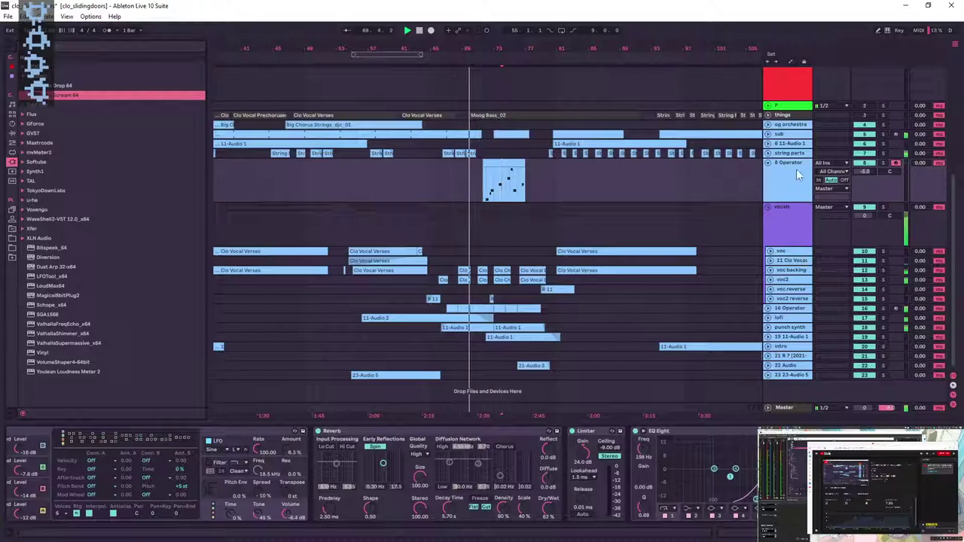
pyautogui.click(769, 135)
pyautogui.click(769, 134)
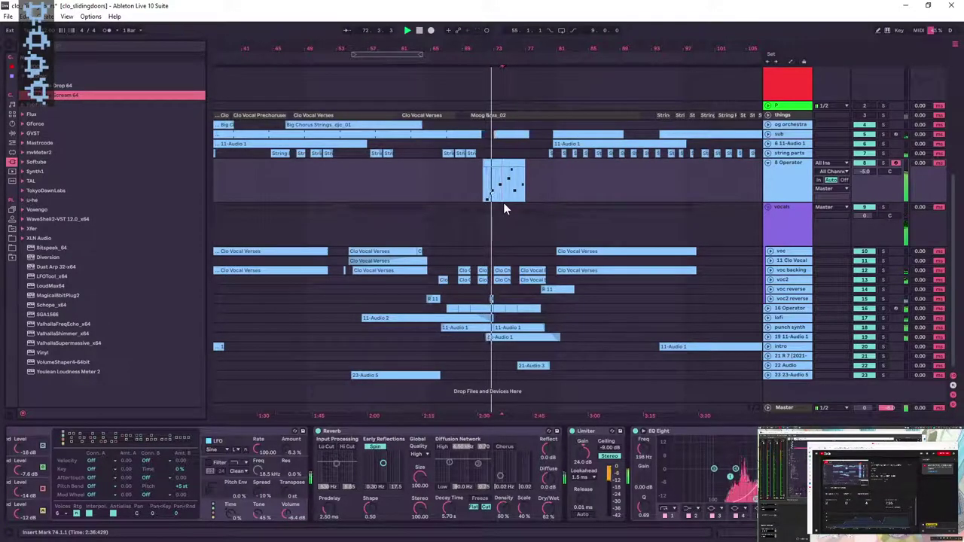
# - Trim the start of the Operator clip to bar 73.3 and open its notes for editing
pyautogui.moveTo(494, 50); pyautogui.dragTo(494, 83)
pyautogui.moveTo(466, 165); pyautogui.dragTo(505, 165)
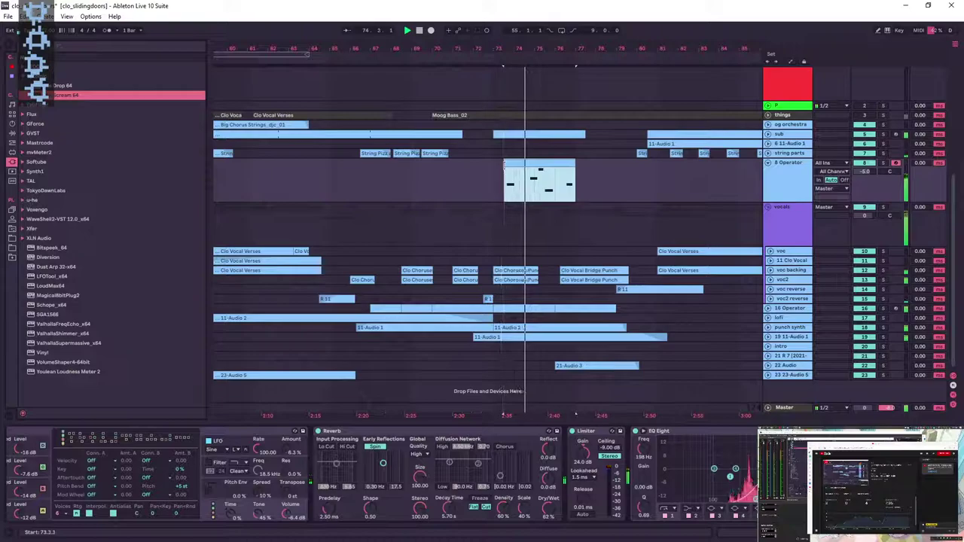
pyautogui.doubleClick(548, 173)
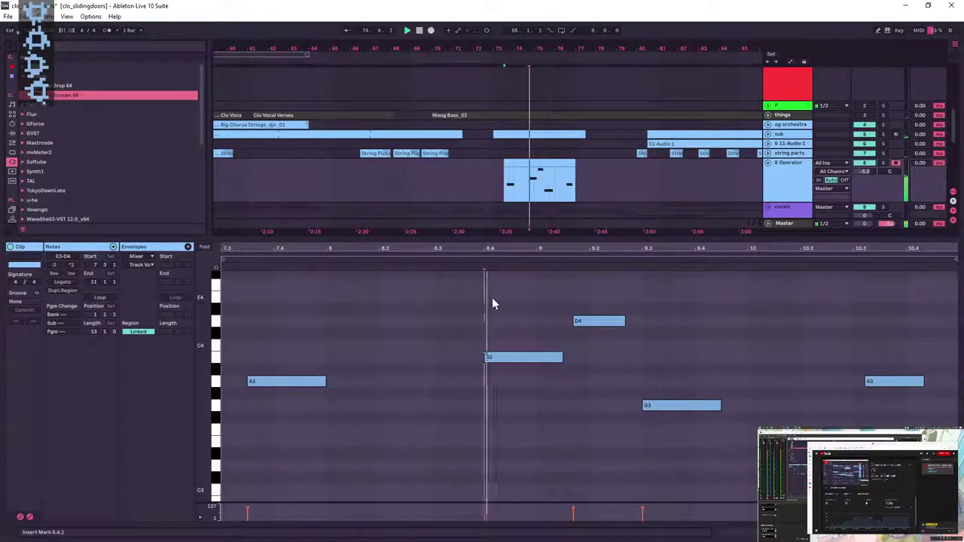
# - Replace the D4 and G3 notes after B3 with one shorter G3 at about 9.2.3 and replay the phrase
pyautogui.moveTo(592, 322); pyautogui.dragTo(659, 385)
pyautogui.press('space')
pyautogui.press('Delete')
pyautogui.press('space')
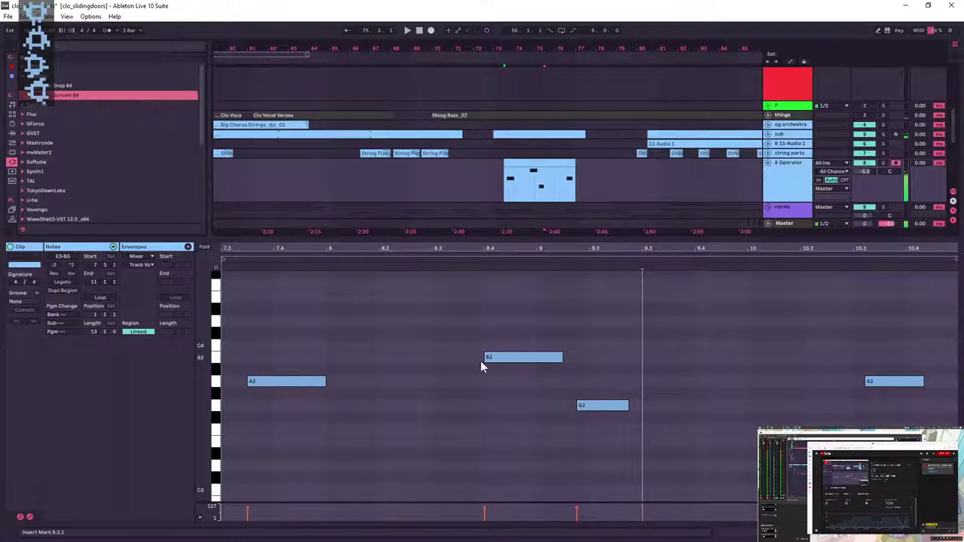
pyautogui.moveTo(598, 406); pyautogui.dragTo(651, 410)
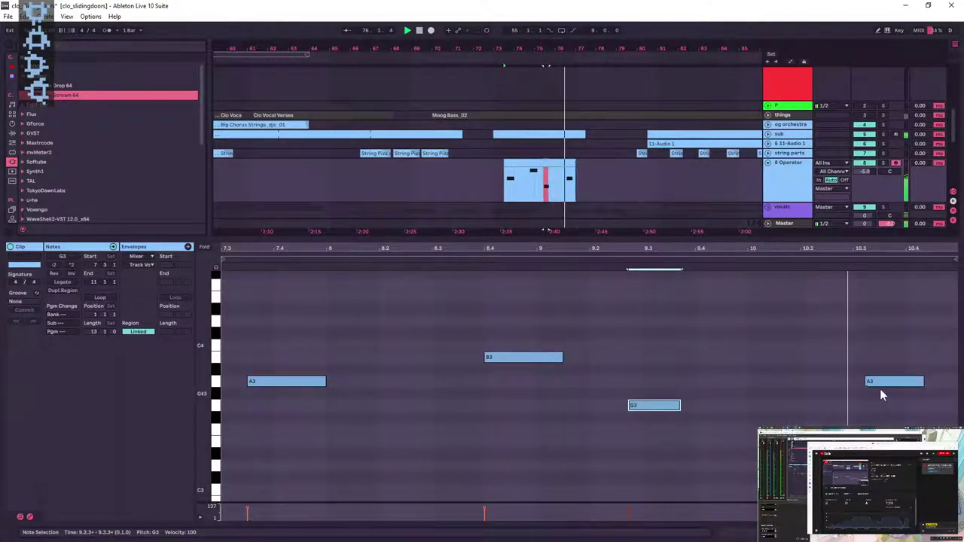
pyautogui.click(510, 194)
pyautogui.click(483, 188)
pyautogui.press('space')
pyautogui.press('space')
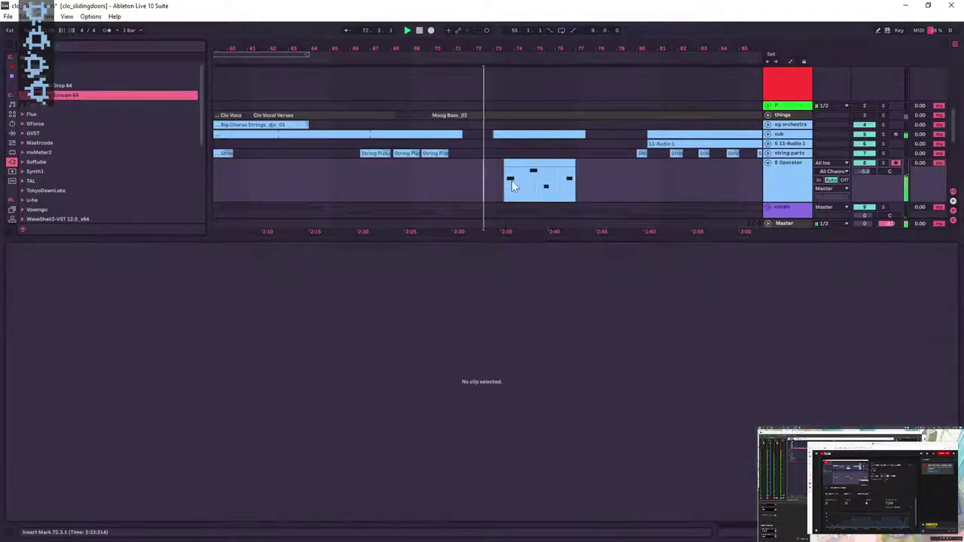
# - Move the G3 note to 9.3, shorten the B3 and first A3 notes to one beat and shift that A3 to bar 8
pyautogui.click(538, 194)
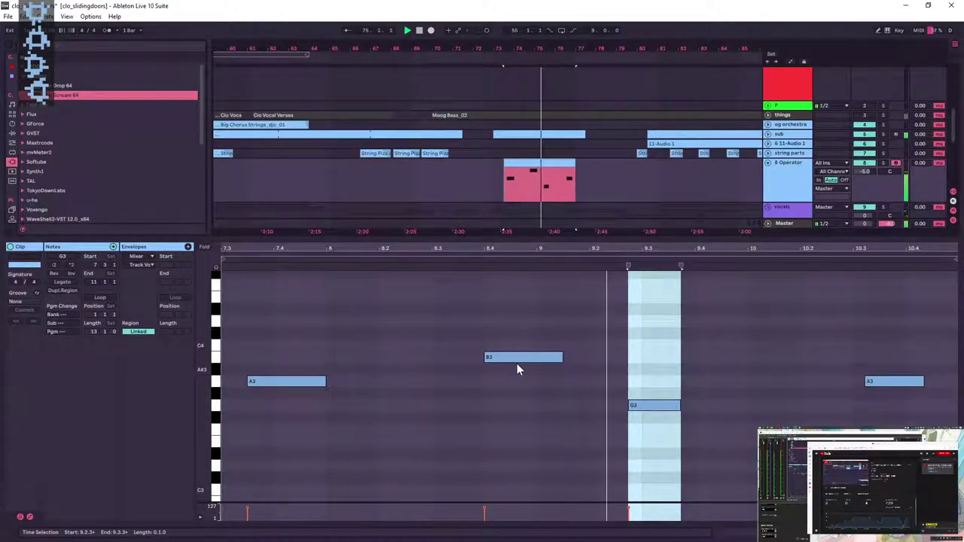
pyautogui.moveTo(647, 406); pyautogui.dragTo(697, 411)
pyautogui.moveTo(559, 360); pyautogui.dragTo(299, 388)
pyautogui.doubleClick(264, 383)
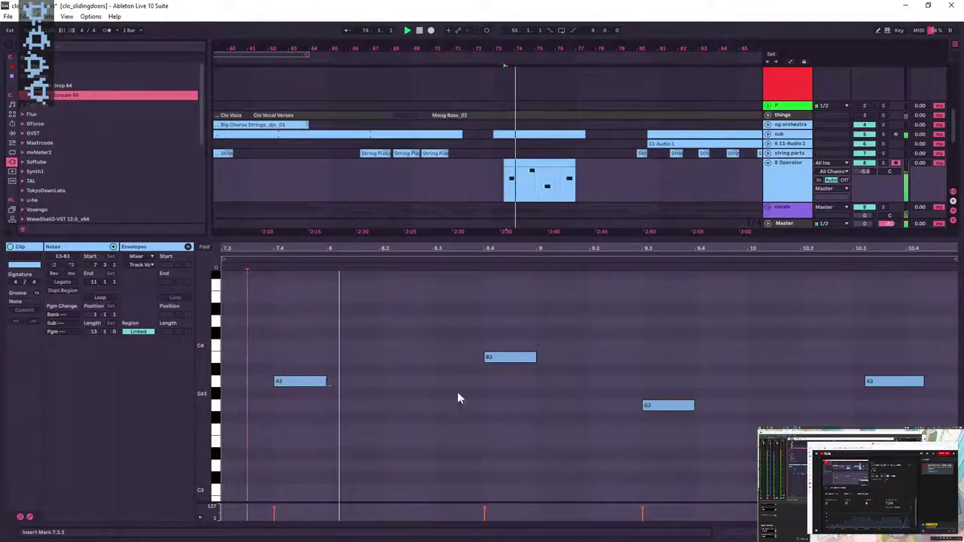
pyautogui.moveTo(287, 382); pyautogui.dragTo(338, 385)
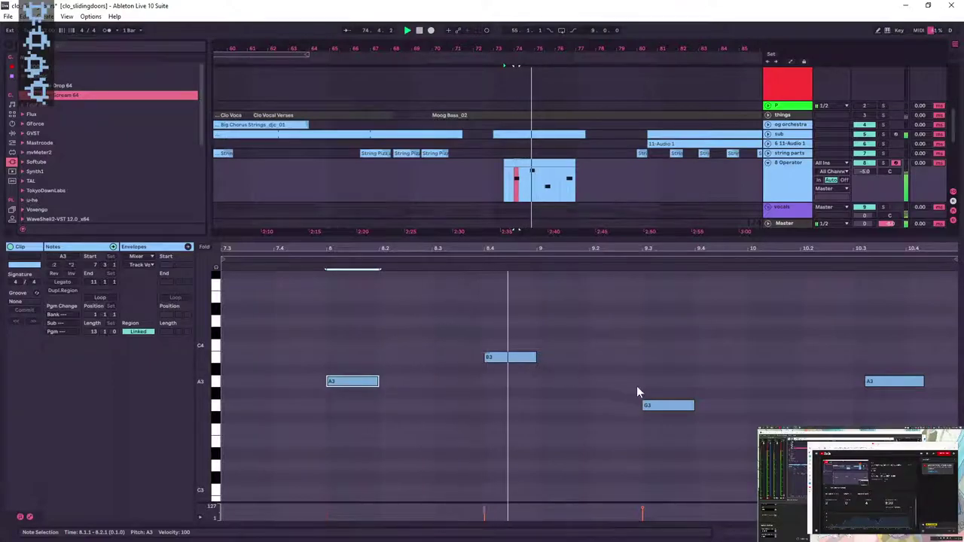
# - Move the last A3 note to about 10.2, add a one-beat D4 note at bar 10 and replay the ending
pyautogui.moveTo(891, 383); pyautogui.dragTo(824, 386)
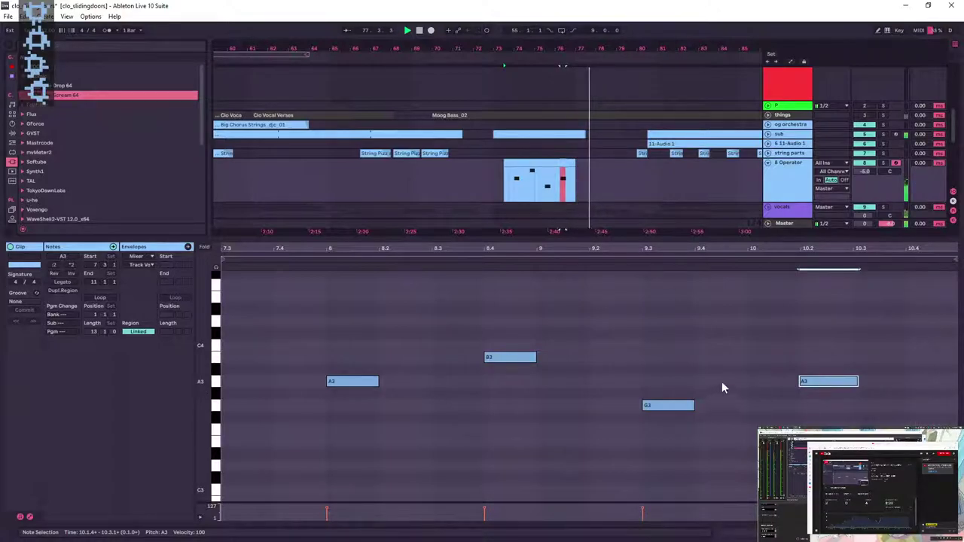
pyautogui.doubleClick(768, 391)
pyautogui.moveTo(768, 390); pyautogui.dragTo(772, 324)
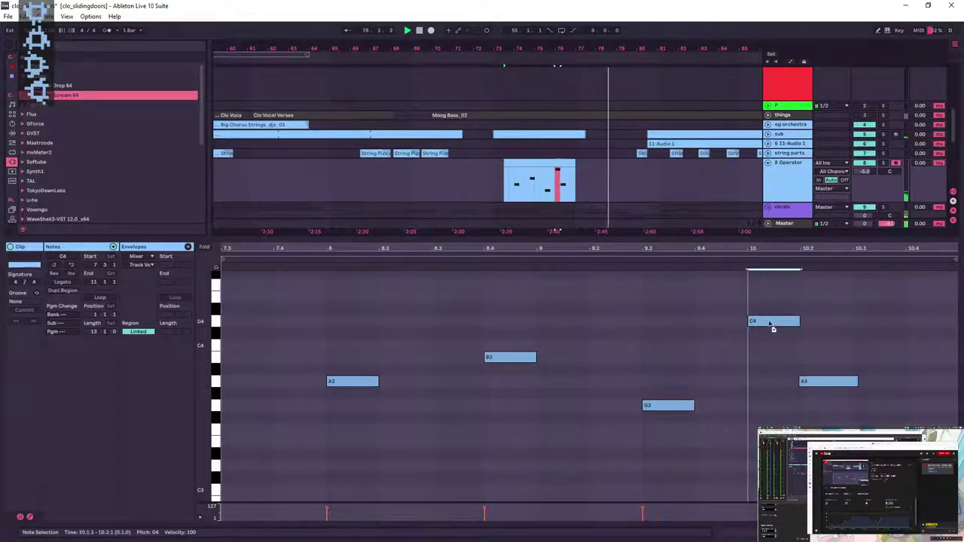
pyautogui.click(630, 331)
pyautogui.press('space')
pyautogui.press('space')
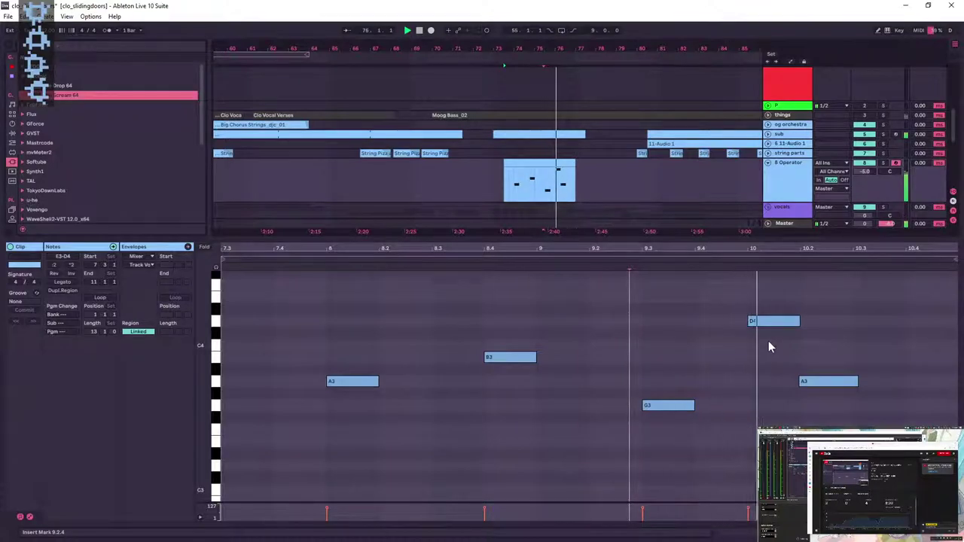
# - Shorten the A3 note at 10.2 to one beat and extend the Operator clip's end to 13.2.1
pyautogui.press('space')
pyautogui.keyDown('ctrl'); pyautogui.moveTo(821, 385); pyautogui.dragTo(933, 403); pyautogui.keyUp('ctrl')
pyautogui.doubleClick(877, 393)
pyautogui.click(853, 383)
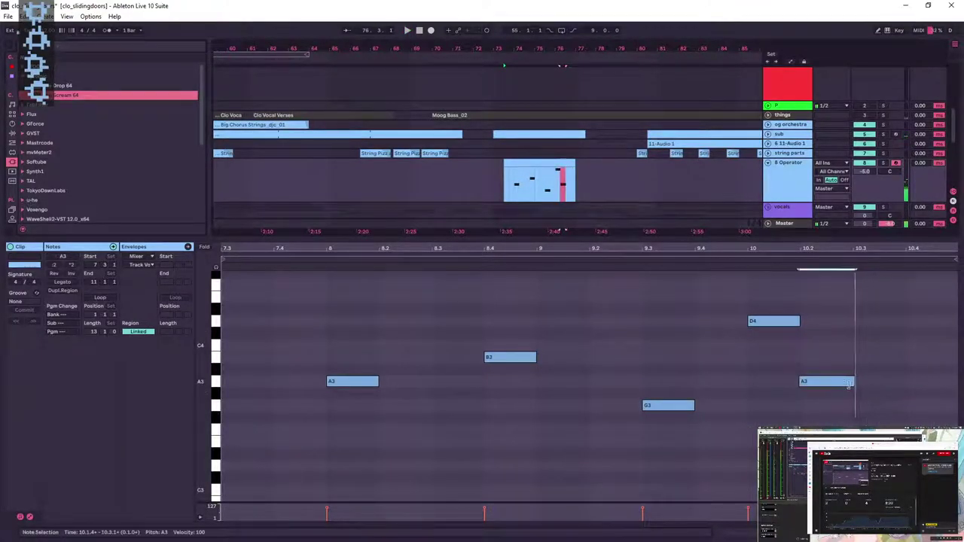
pyautogui.moveTo(575, 174); pyautogui.dragTo(624, 174)
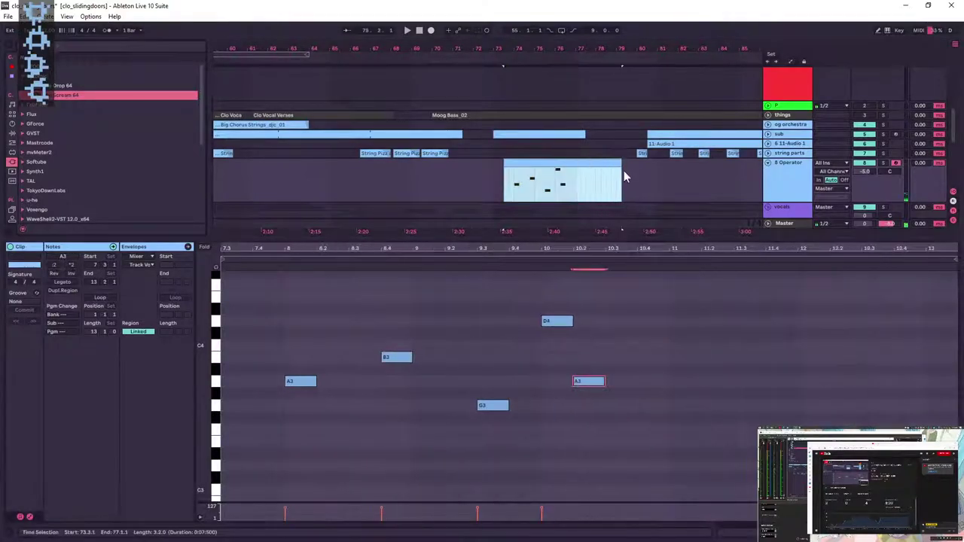
# - Add a G3 note at bar 11 and an F#3 note at 11.2, and play the new ending
pyautogui.click(531, 375)
pyautogui.press('space')
pyautogui.moveTo(594, 383)
pyautogui.keyDown('ctrl'); pyautogui.mouseDown()
pyautogui.moveTo(666, 385)
pyautogui.moveTo(714, 402)
pyautogui.moveTo(690, 408)
pyautogui.moveTo(711, 418)
pyautogui.mouseUp(); pyautogui.keyUp('ctrl')
pyautogui.doubleClick(717, 415)
pyautogui.click(644, 416)
pyautogui.press('space')
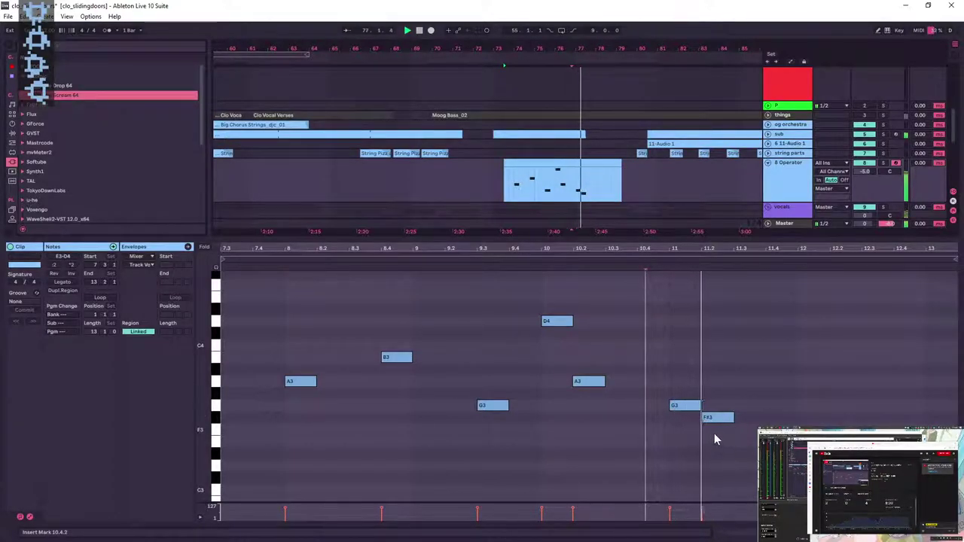
# - Trim the final G3 note to end at 11.2 and the F#3 note to end at 11.3
pyautogui.click(700, 407)
pyautogui.moveTo(702, 409); pyautogui.dragTo(702, 407)
pyautogui.press('space')
pyautogui.moveTo(712, 247); pyautogui.dragTo(678, 354)
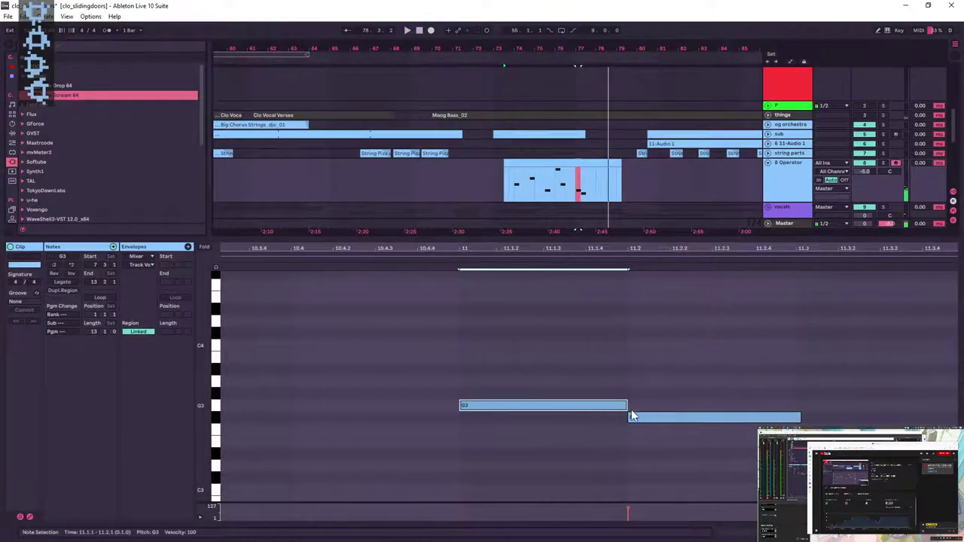
pyautogui.moveTo(735, 419)
pyautogui.mouseDown()
pyautogui.moveTo(766, 420)
pyautogui.moveTo(741, 421)
pyautogui.mouseUp()
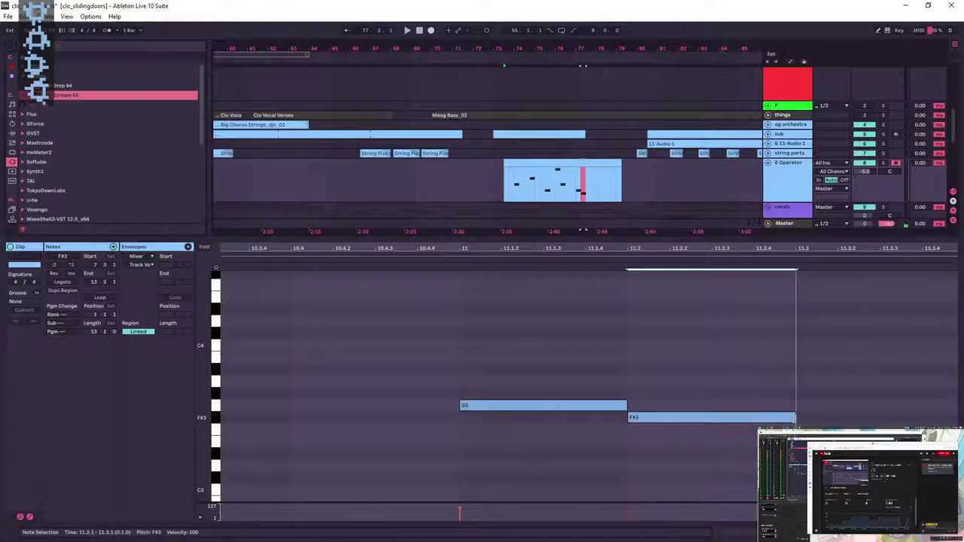
# - Delete the leftover E3, F#3 and G3 notes lying before the Operator clip's start and replay the melody
pyautogui.doubleClick(619, 249)
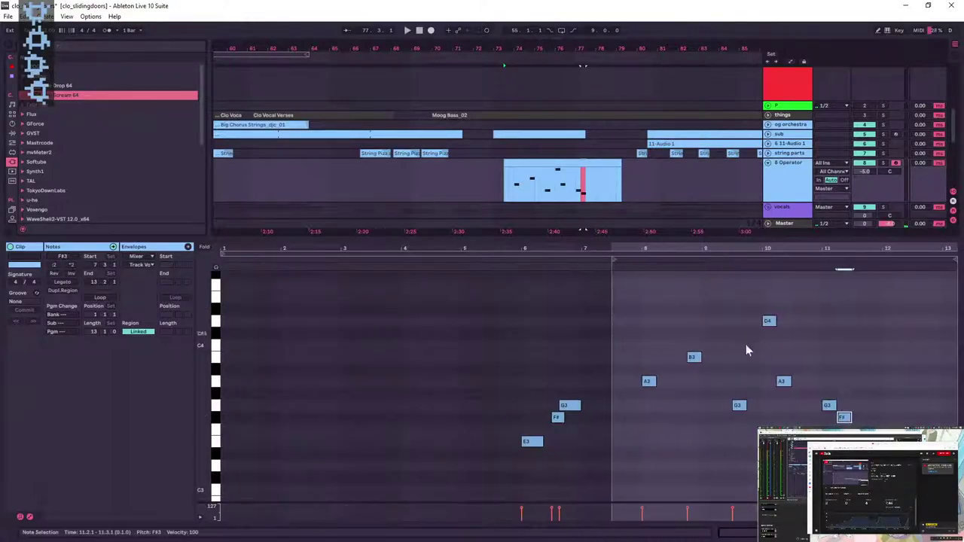
pyautogui.click(620, 386)
pyautogui.press('space')
pyautogui.moveTo(592, 457); pyautogui.dragTo(493, 388)
pyautogui.press('Delete')
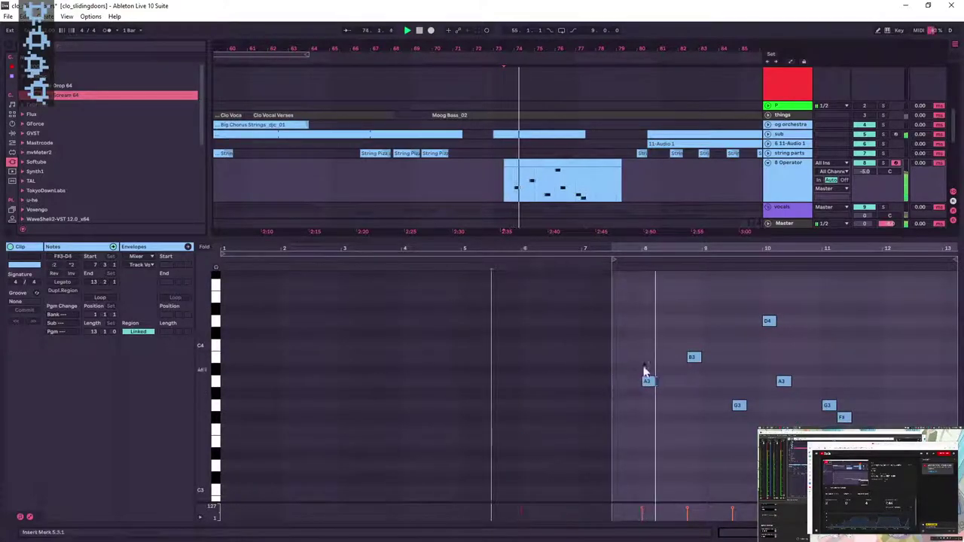
# - Add a one-beat E3 note at 7.4 ahead of the first A3 and play the clip
pyautogui.moveTo(720, 245); pyautogui.dragTo(713, 279)
pyautogui.press('space')
pyautogui.keyDown('ctrl'); pyautogui.moveTo(560, 382); pyautogui.dragTo(531, 456); pyautogui.keyUp('ctrl')
pyautogui.press('space')
pyautogui.press('space')
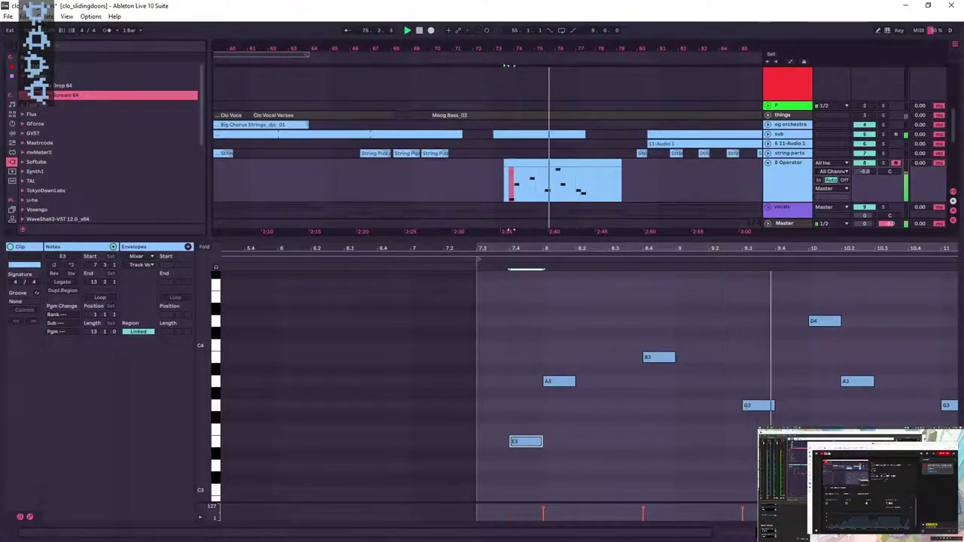
# - Return to the device chain, enable Operator's filter and set its frequency to 5.44 kHz and resonance to 68%
pyautogui.hotkey('shift', 'Tab')
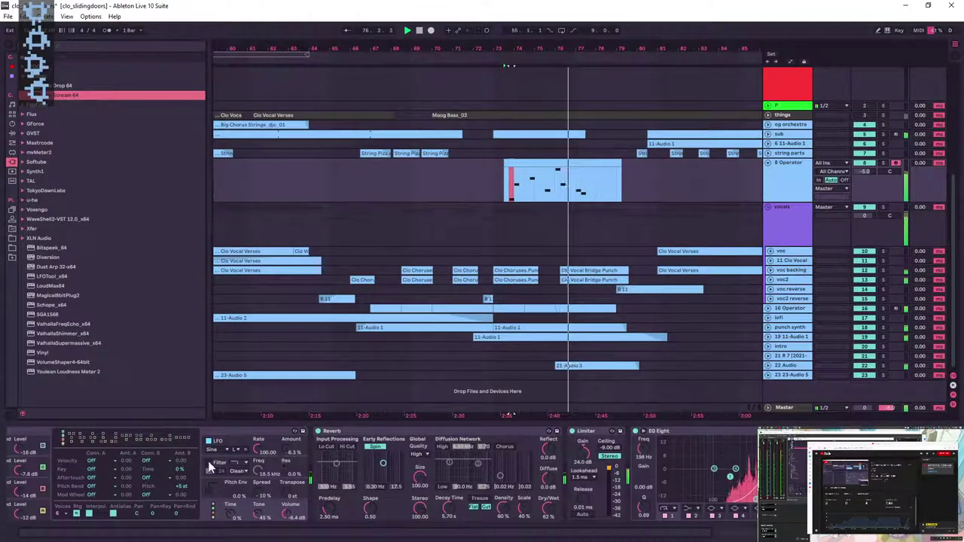
pyautogui.moveTo(263, 471); pyautogui.dragTo(287, 420)
pyautogui.click(510, 415)
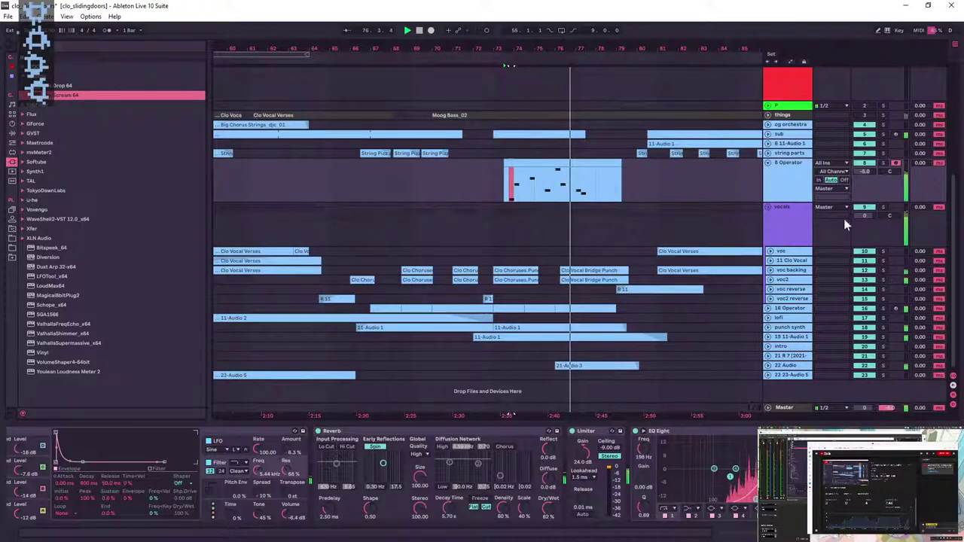
# - Solo the Operator track, replay the melody and lower Operator's oscillator D level to -25 dB
pyautogui.click(885, 164)
pyautogui.press('space')
pyautogui.scroll(2, 89, 448)
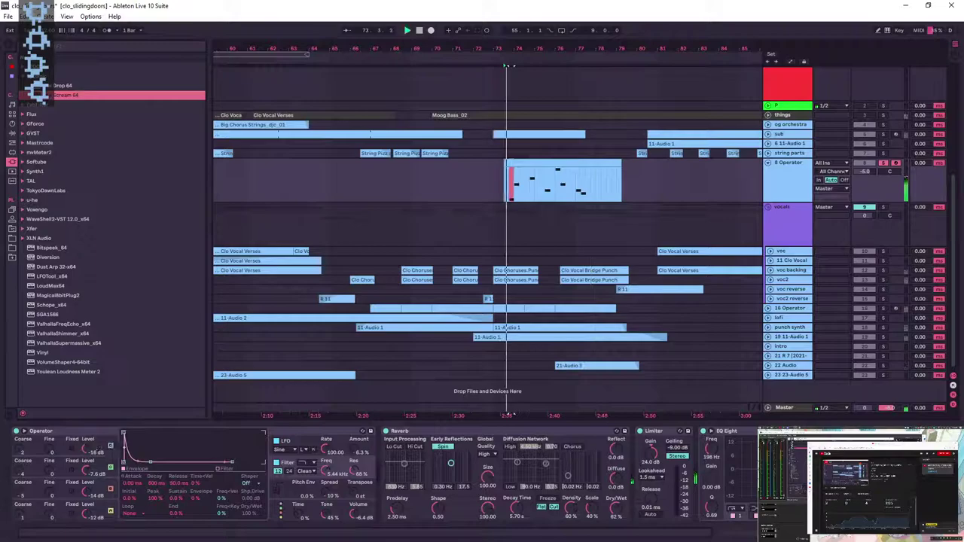
pyautogui.moveTo(92, 450); pyautogui.dragTo(92, 469)
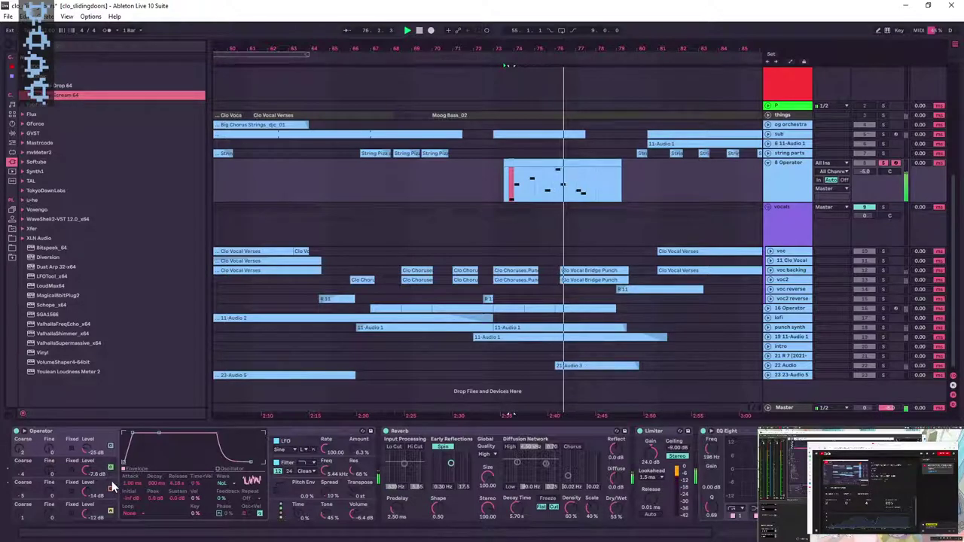
# - Lower Operator's oscillator C level to about -7.5 dB and set oscillator A's coarse tuning to 2 while replaying the melody
pyautogui.click(84, 470)
pyautogui.moveTo(87, 495)
pyautogui.mouseDown()
pyautogui.moveTo(88, 508)
pyautogui.moveTo(87, 461)
pyautogui.moveTo(89, 508)
pyautogui.moveTo(89, 492)
pyautogui.mouseUp()
pyautogui.press('space')
pyautogui.press('space')
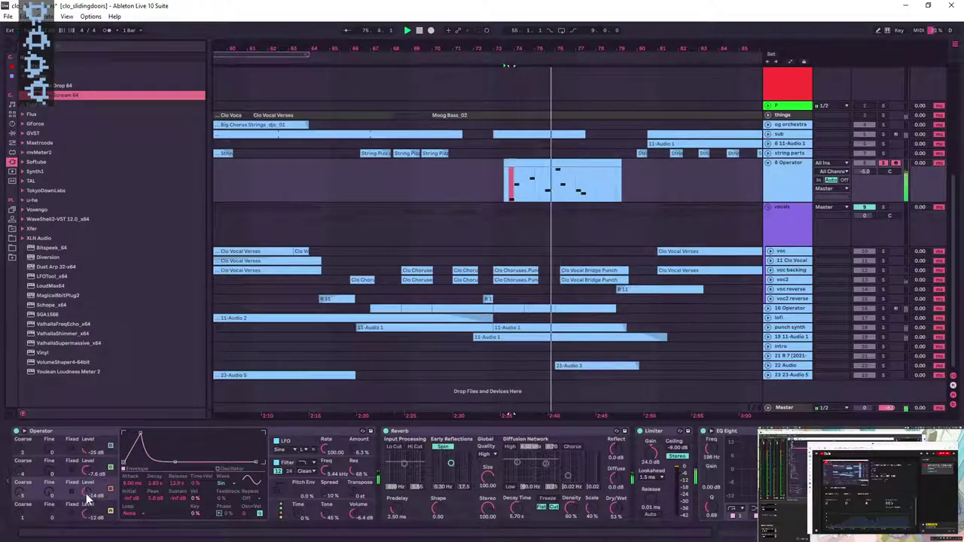
pyautogui.moveTo(27, 520); pyautogui.dragTo(28, 512)
pyautogui.moveTo(88, 497); pyautogui.dragTo(88, 511)
pyautogui.click(88, 472)
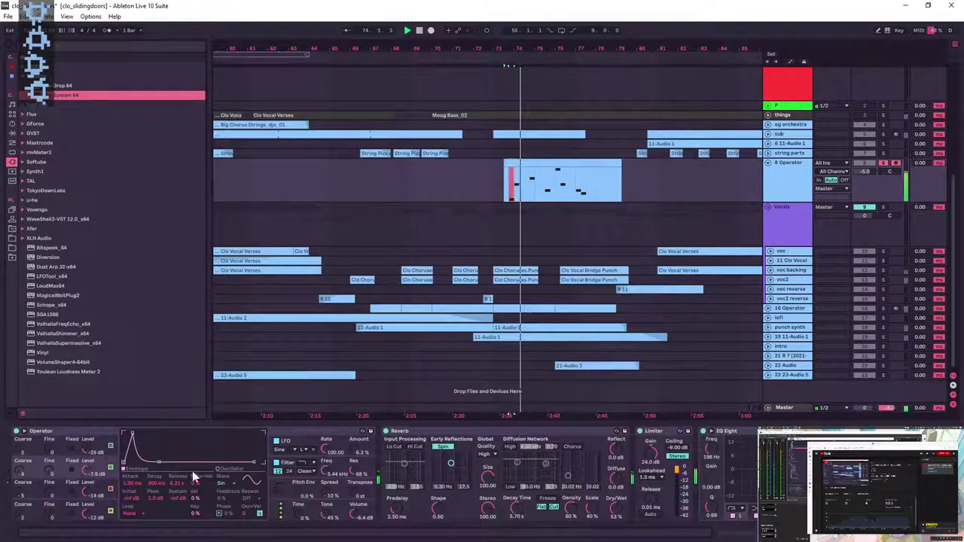
# - Place EQ Eight after The Scream in the Operator track's chain and adjust the pedal's tone during playback
pyautogui.hscroll(2, 380, 473)
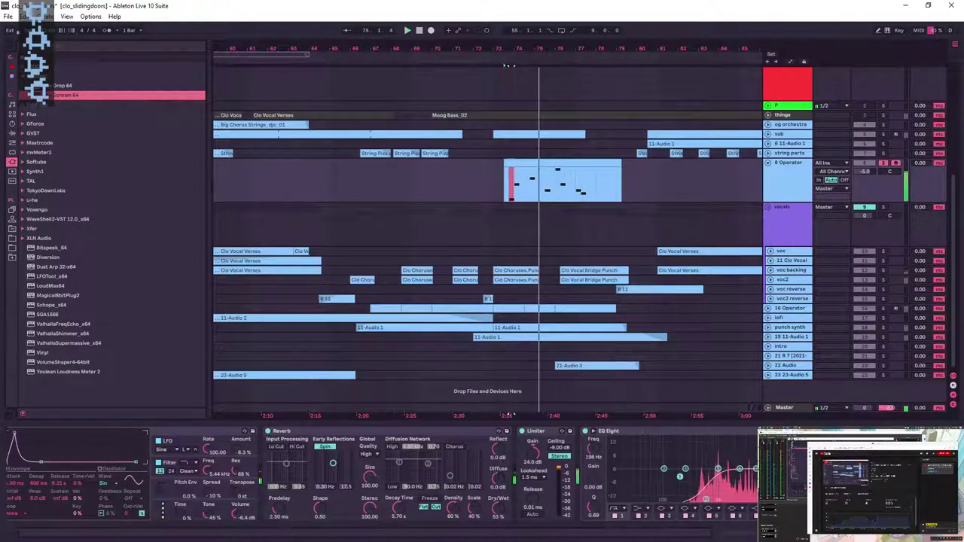
pyautogui.press('space')
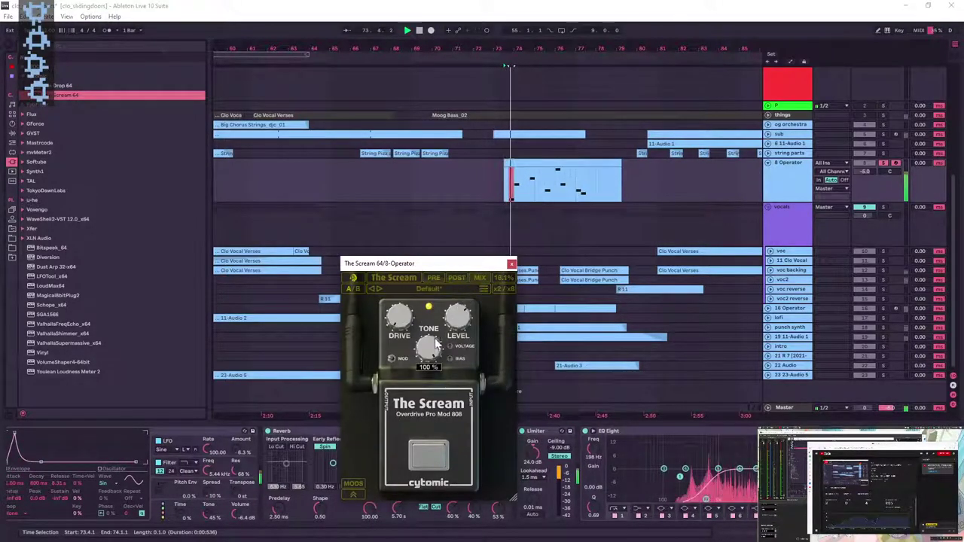
pyautogui.moveTo(650, 432); pyautogui.dragTo(934, 444)
pyautogui.press('space')
pyautogui.moveTo(427, 348); pyautogui.dragTo(428, 354)
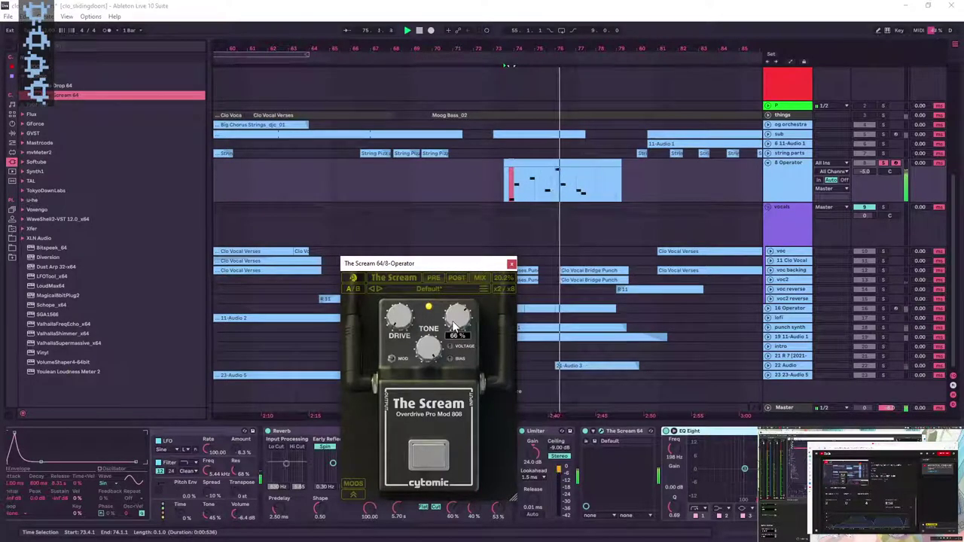
pyautogui.moveTo(444, 354)
pyautogui.moveTo(428, 354)
pyautogui.mouseDown()
pyautogui.moveTo(428, 364)
pyautogui.moveTo(428, 356)
pyautogui.mouseUp()
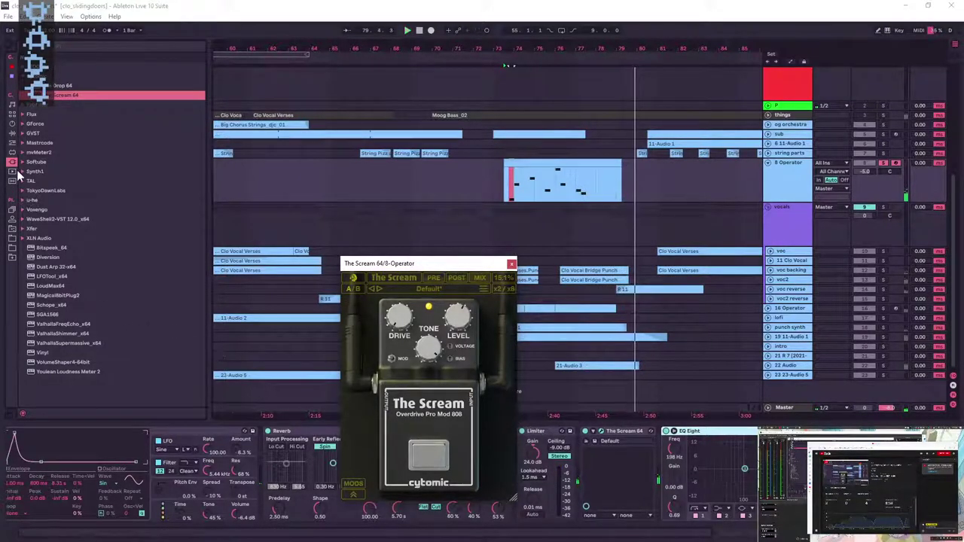
# - Insert a Utility with -18.4 dB gain between Limiter and The Scream, adjust the pedal's Post control and replay the melody in the mix
pyautogui.click(12, 134)
pyautogui.moveTo(43, 385); pyautogui.dragTo(632, 506)
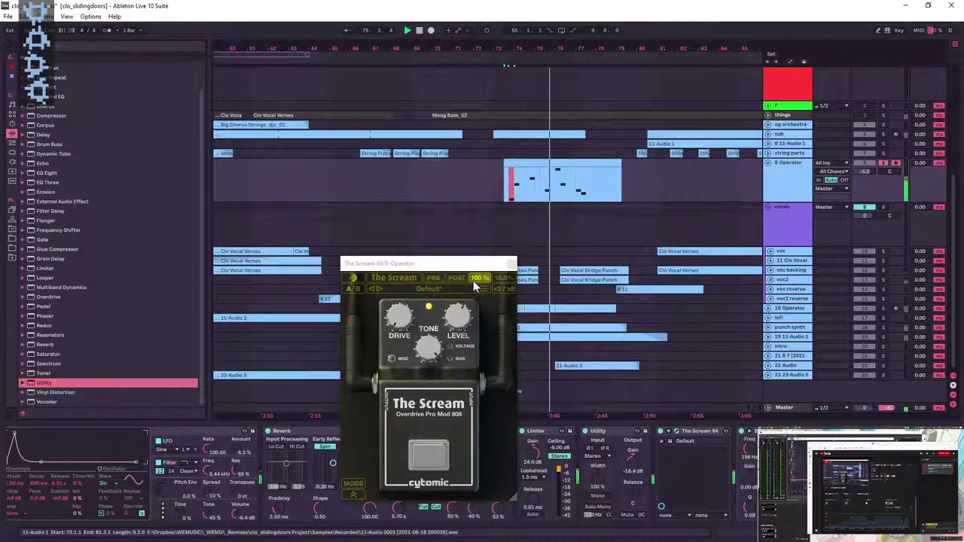
pyautogui.moveTo(455, 282); pyautogui.dragTo(465, 263)
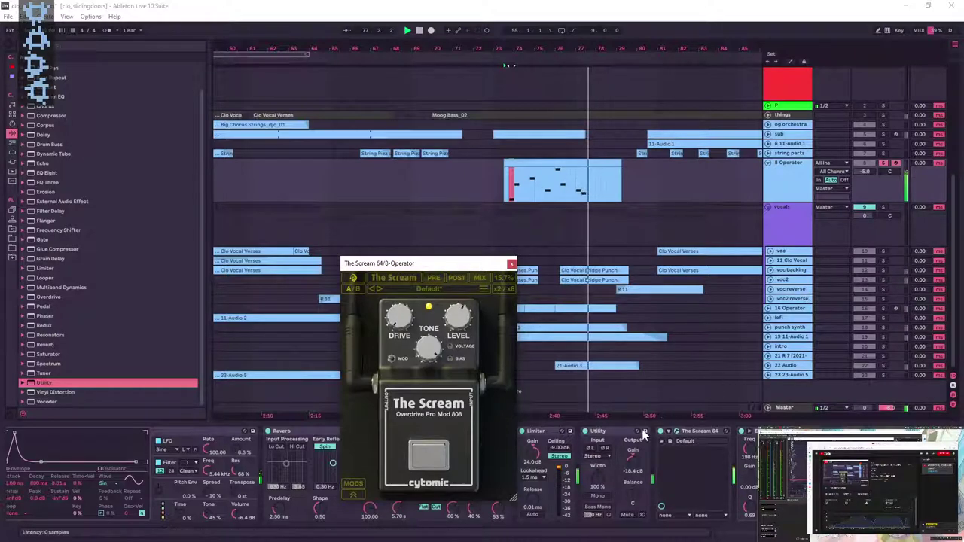
pyautogui.moveTo(513, 188); pyautogui.dragTo(572, 198)
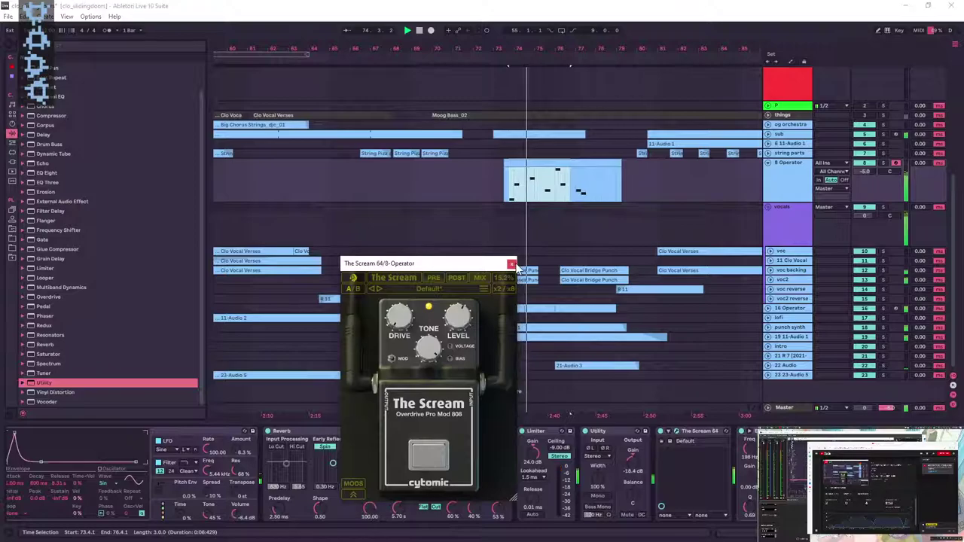
pyautogui.click(511, 264)
# - Transpose all notes of the Operator melody up one octave, delete the high D5 note and play the clip
pyautogui.doubleClick(554, 169)
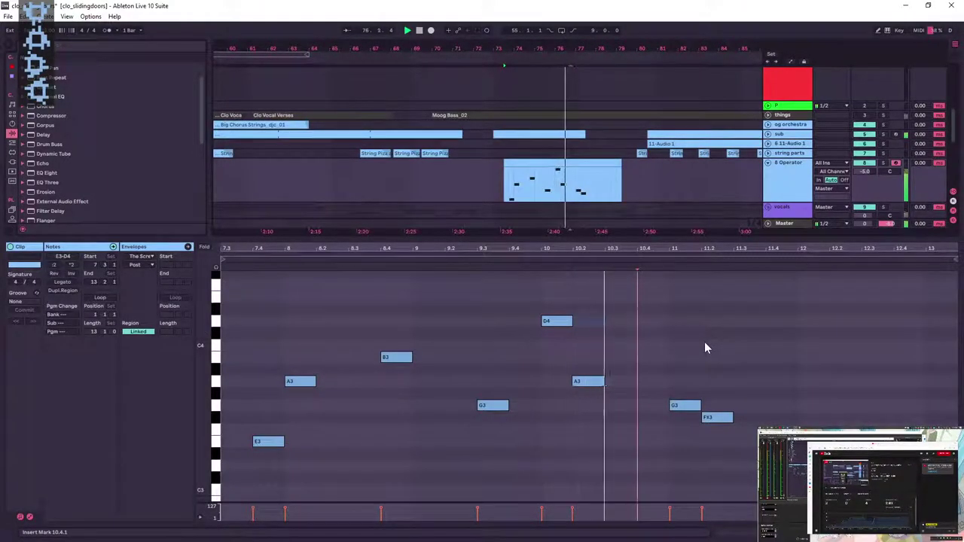
pyautogui.hotkey('ctrl', 'a')
pyautogui.hotkey('shift', 'Up')
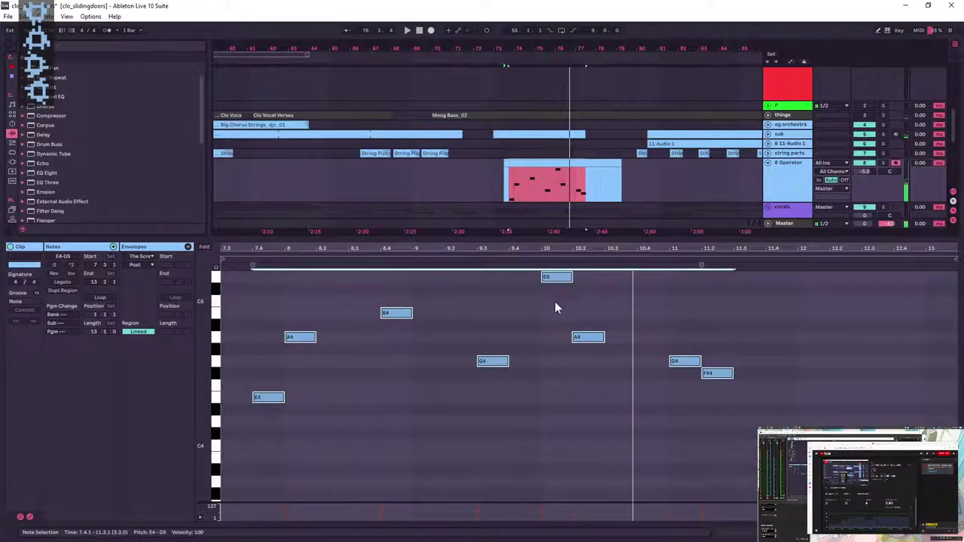
pyautogui.click(539, 331)
pyautogui.press('space')
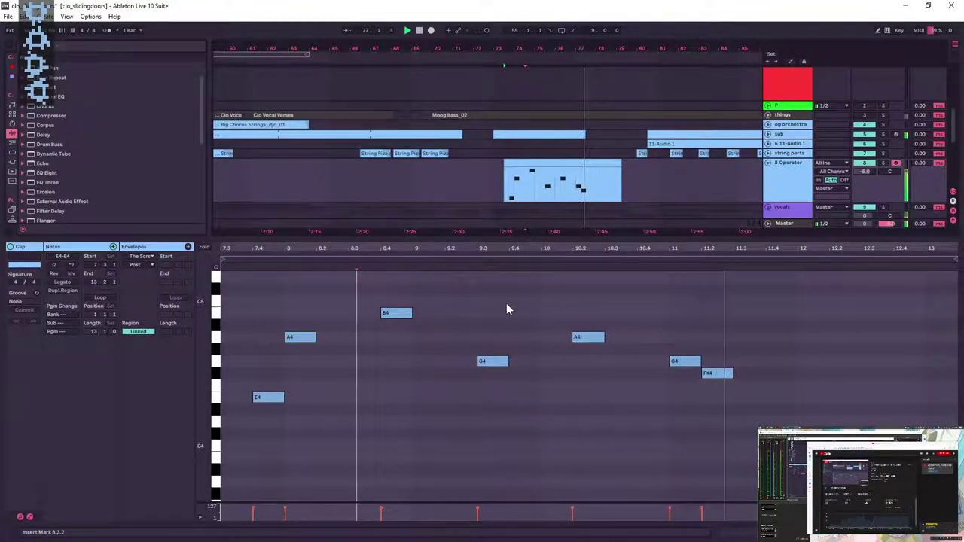
pyautogui.press('space')
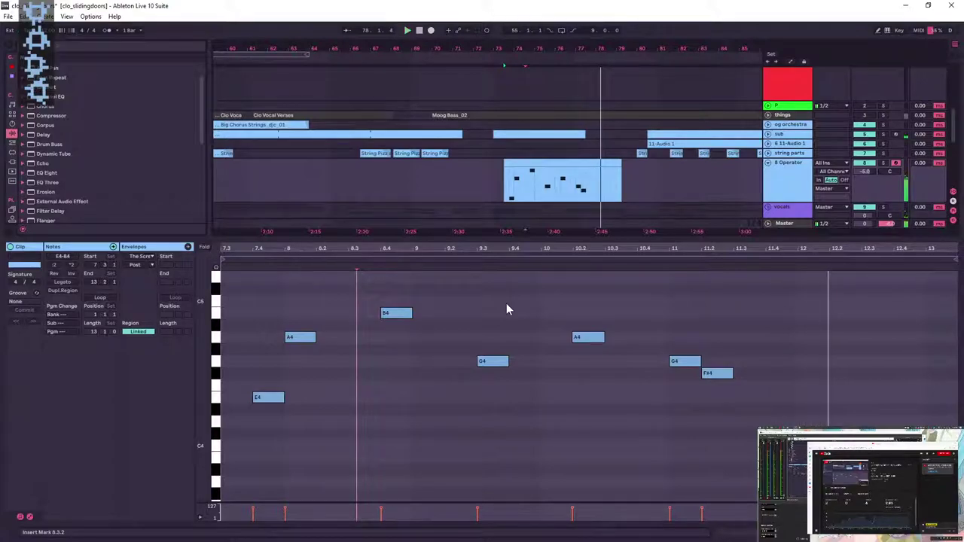
# - Transpose the whole melody back down one octave and return to the device chain
pyautogui.hotkey('ctrl', 'shift', 'Left')
pyautogui.hotkey('ctrl', 'a')
pyautogui.hotkey('shift', 'Down')
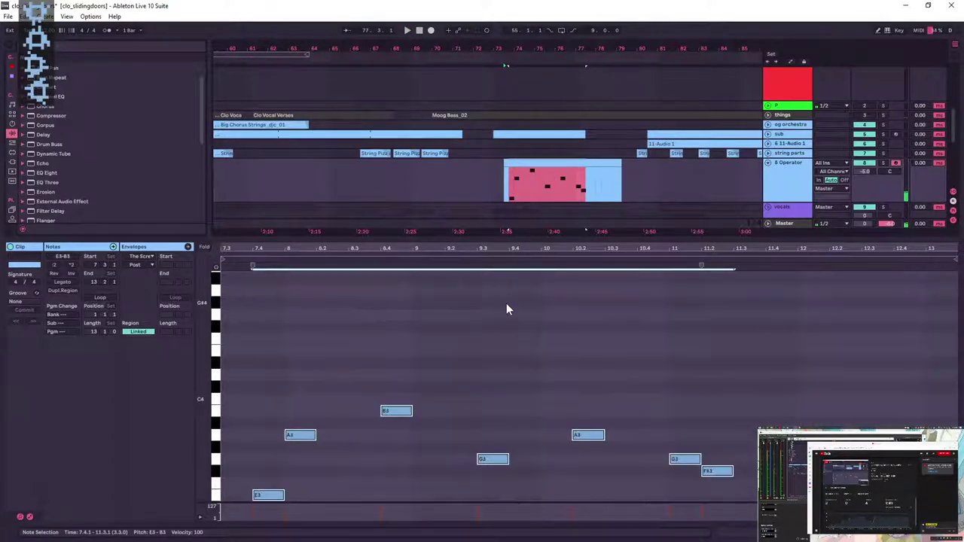
pyautogui.click(248, 338)
pyautogui.hotkey('shift', 'Tab')
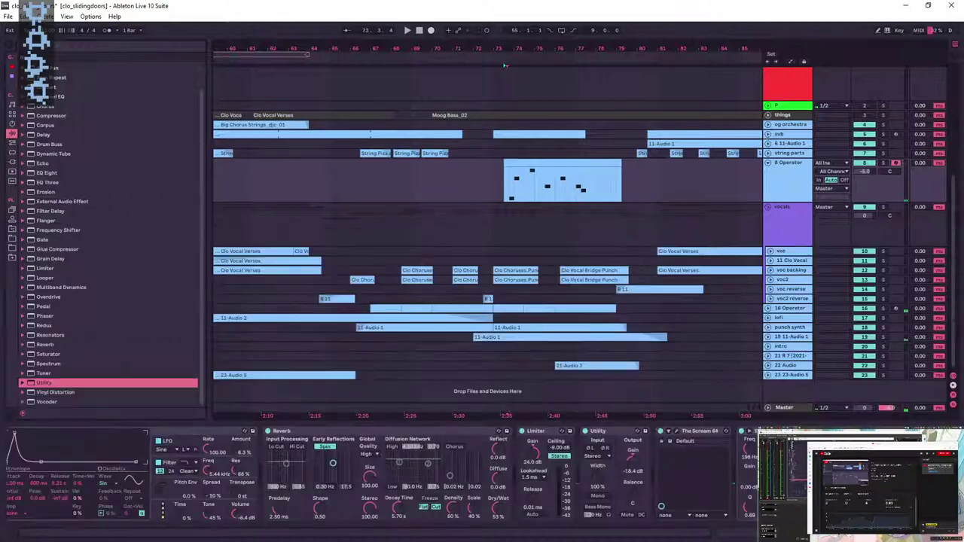
# - Listen to the full mix from bar 62 into the Operator melody section, with the whole song in view
pyautogui.click(316, 208)
pyautogui.click(286, 200)
pyautogui.press('space')
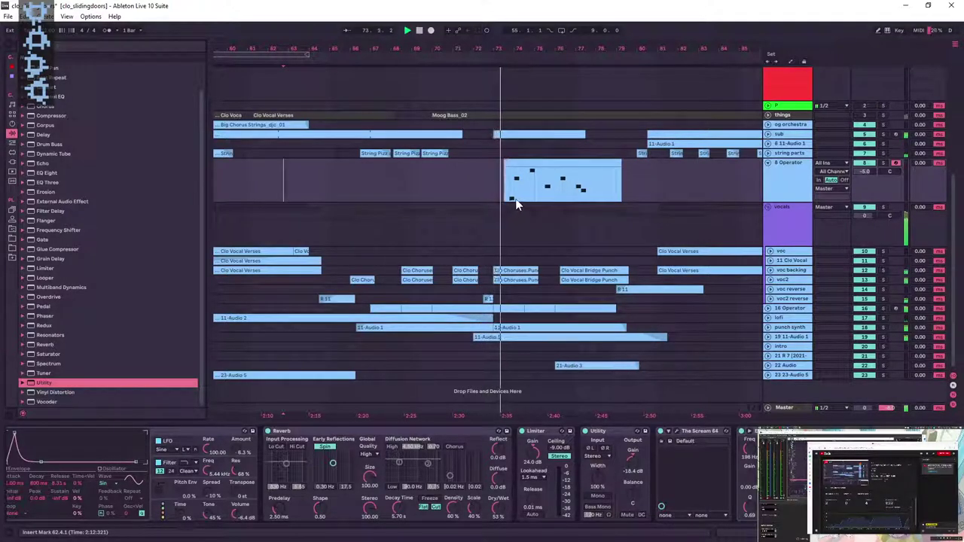
pyautogui.press('space')
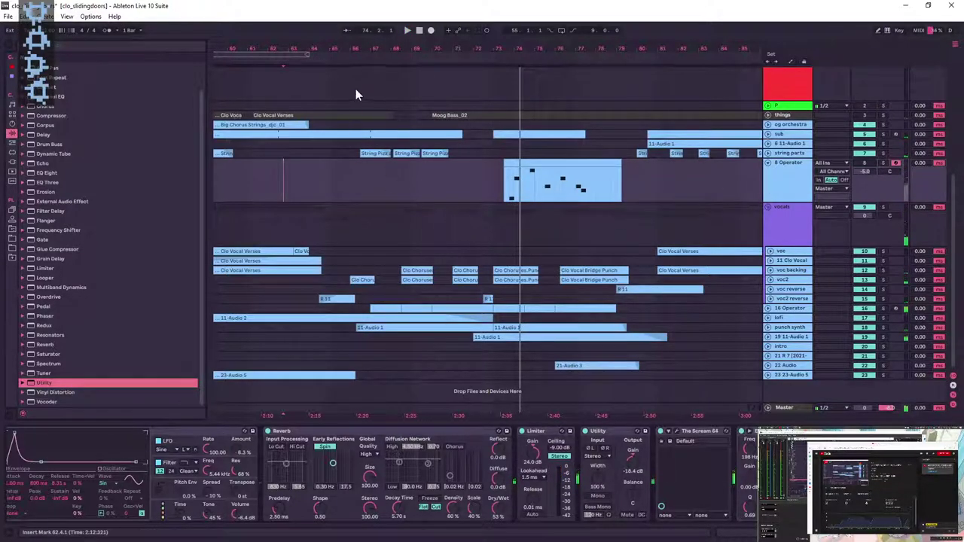
pyautogui.moveTo(385, 46); pyautogui.dragTo(422, 20)
pyautogui.click(386, 176)
pyautogui.press('space')
pyautogui.press('space')
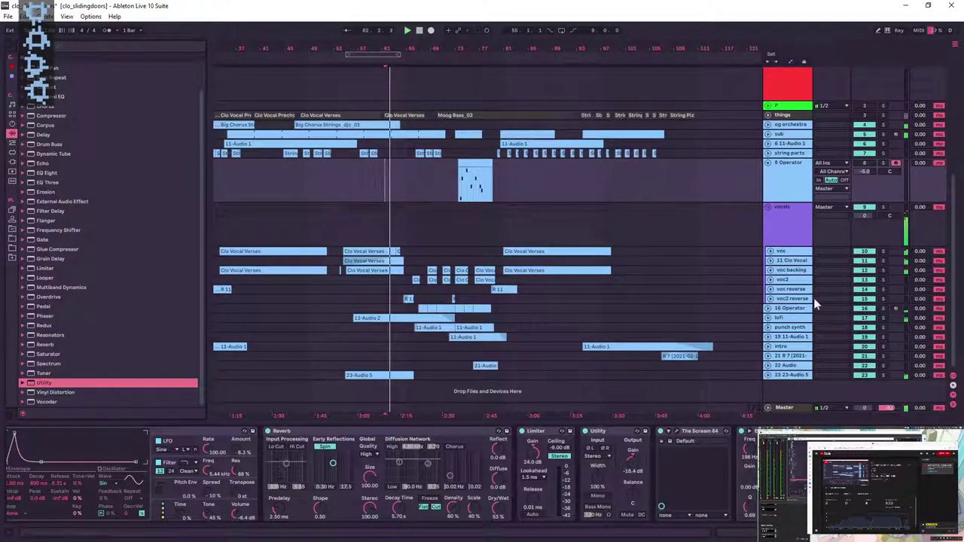
# - Solo the 16 Operator track during playback, set its volume to -6.0 dB and unsolo it
pyautogui.click(412, 289)
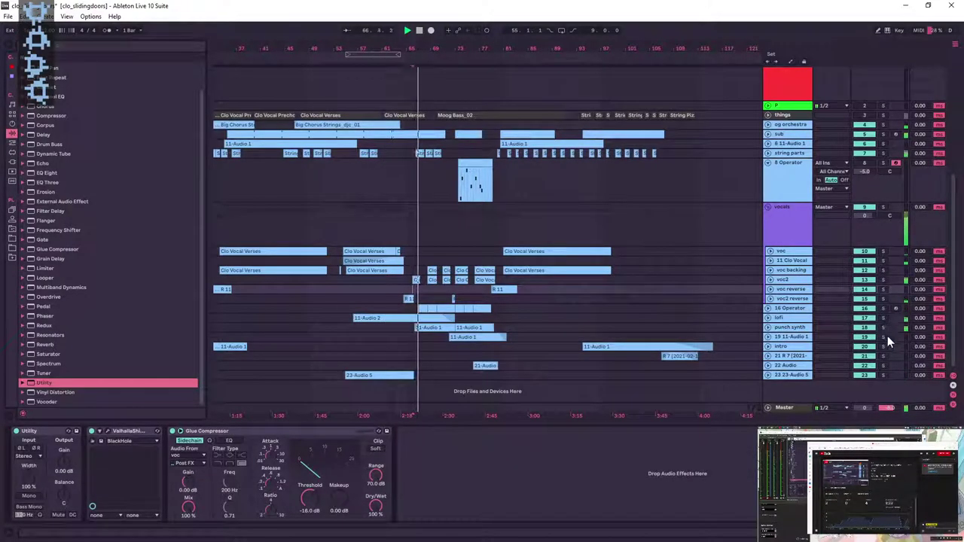
pyautogui.click(882, 308)
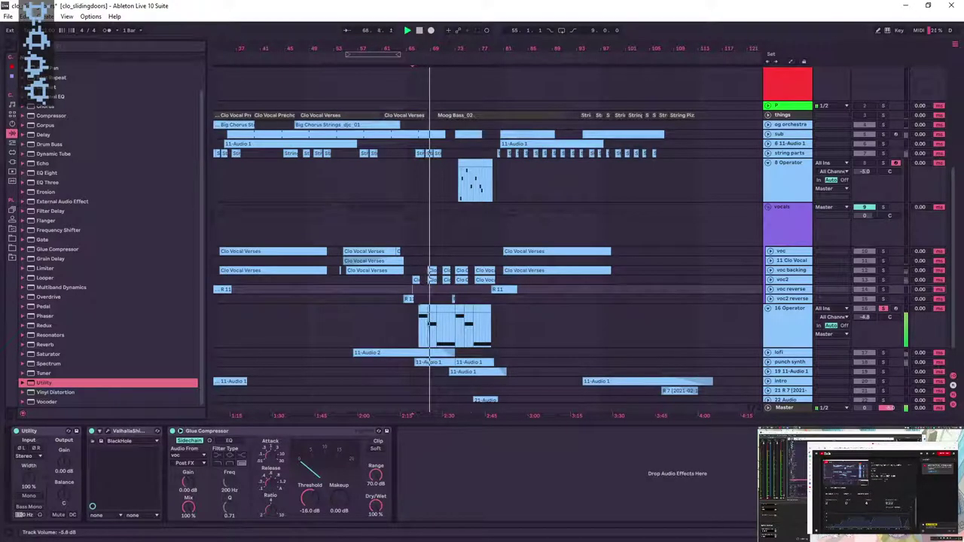
pyautogui.click(883, 308)
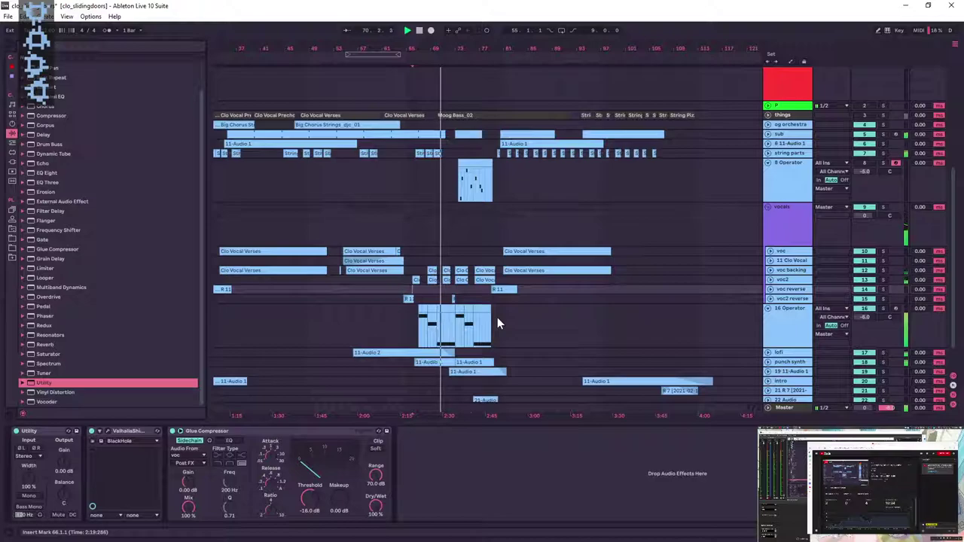
pyautogui.press('space')
# - Check the master's DPR-402 compressor while playing from bars 62 and 66, and close its window
pyautogui.click(392, 321)
pyautogui.click(787, 408)
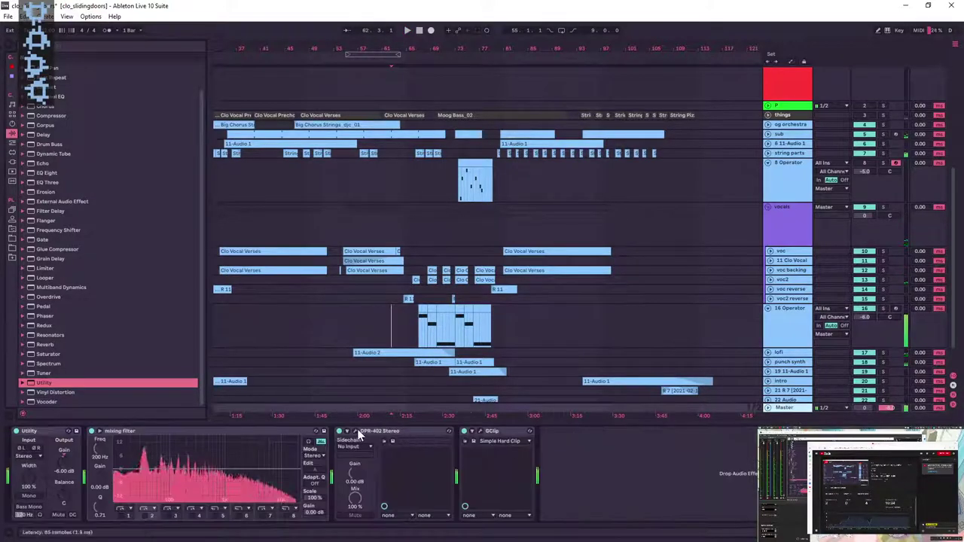
pyautogui.click(360, 431)
pyautogui.press('space')
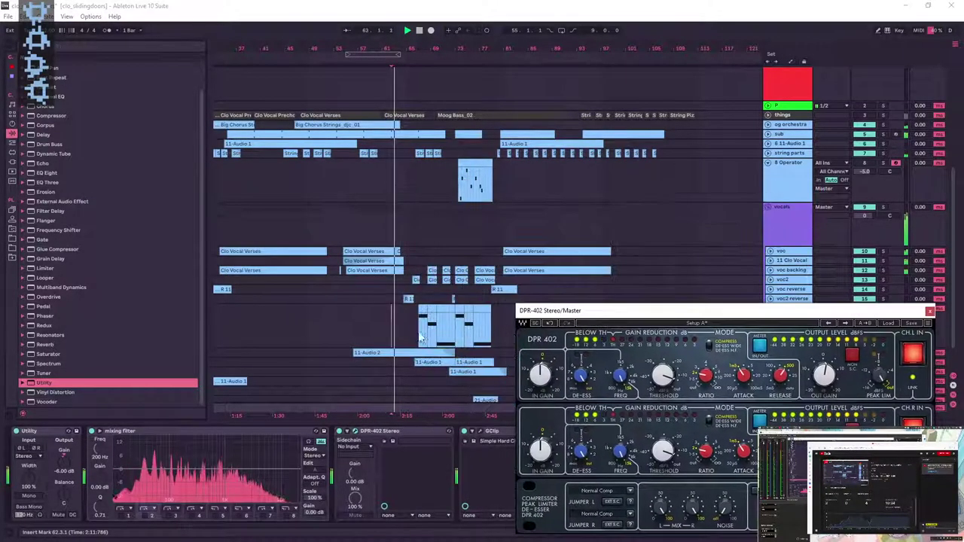
pyautogui.click(422, 335)
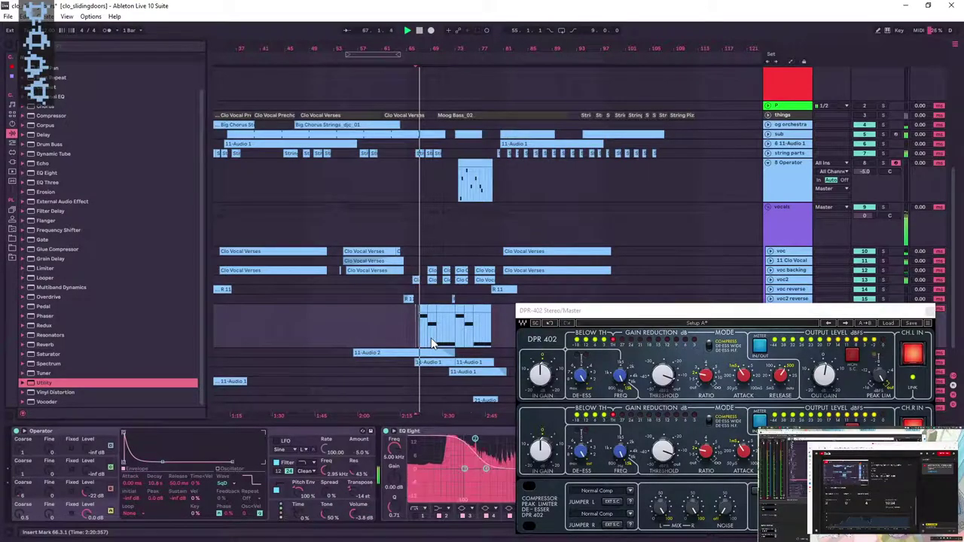
pyautogui.moveTo(879, 315); pyautogui.dragTo(723, 264)
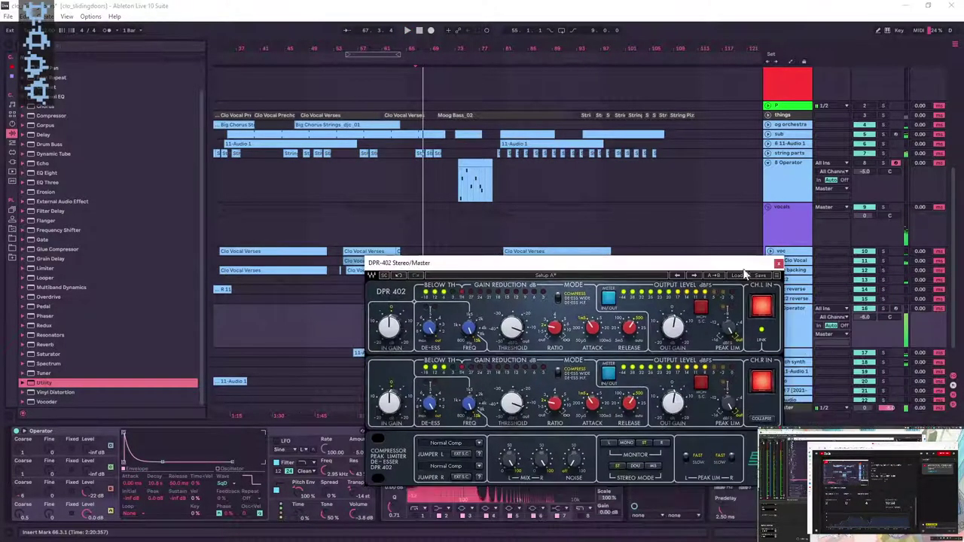
pyautogui.click(774, 260)
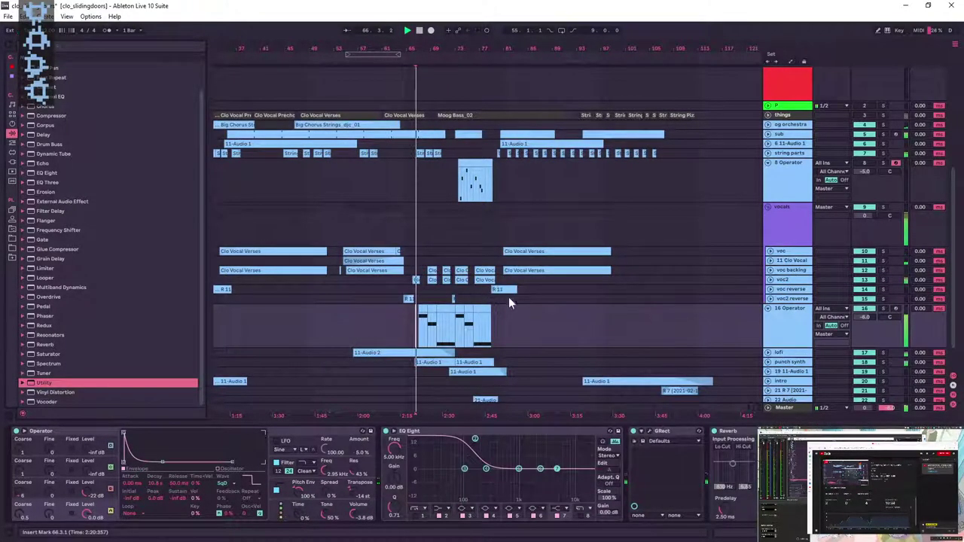
# - Audition the punch synth and lofi tracks in solo one after the other
pyautogui.click(884, 362)
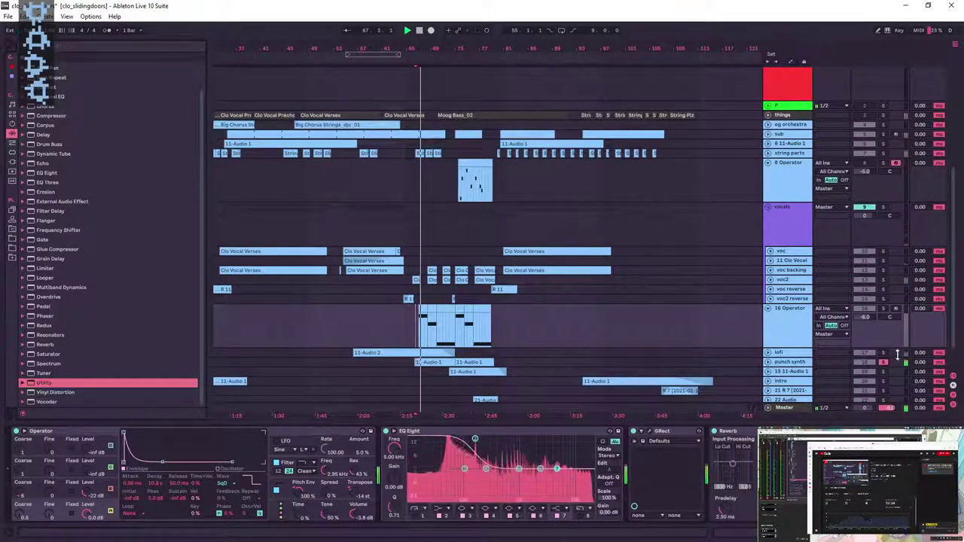
pyautogui.click(884, 362)
pyautogui.click(884, 352)
pyautogui.click(885, 352)
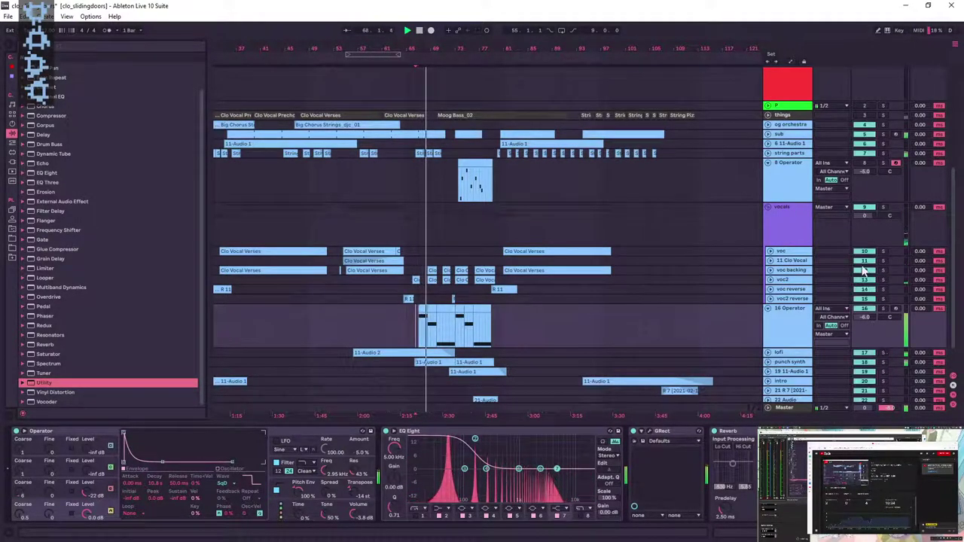
# - Audition the sub track in solo, unfold it and set its volume to -4.0 dB
pyautogui.click(883, 134)
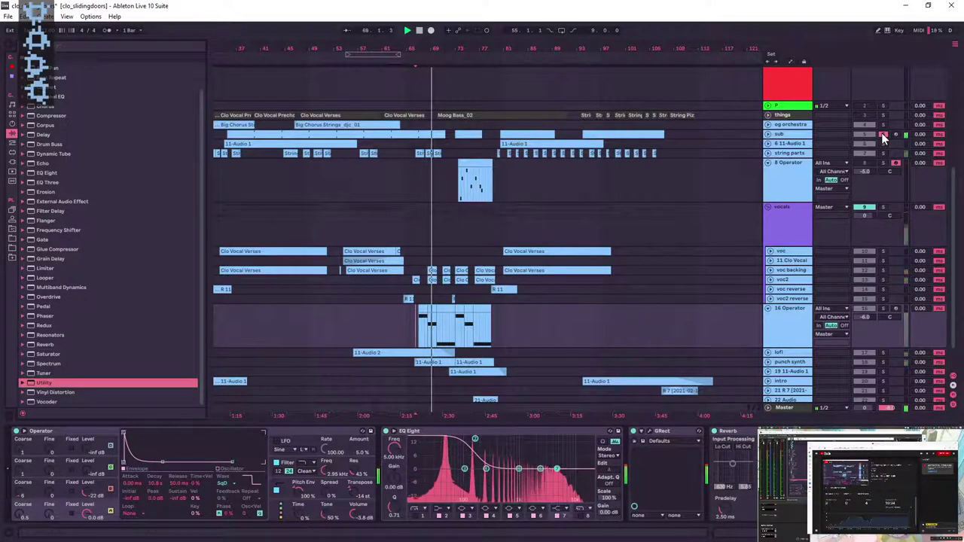
pyautogui.click(884, 134)
pyautogui.click(768, 134)
pyautogui.moveTo(866, 143)
pyautogui.mouseDown()
pyautogui.moveTo(866, 173)
pyautogui.moveTo(864, 137)
pyautogui.mouseUp()
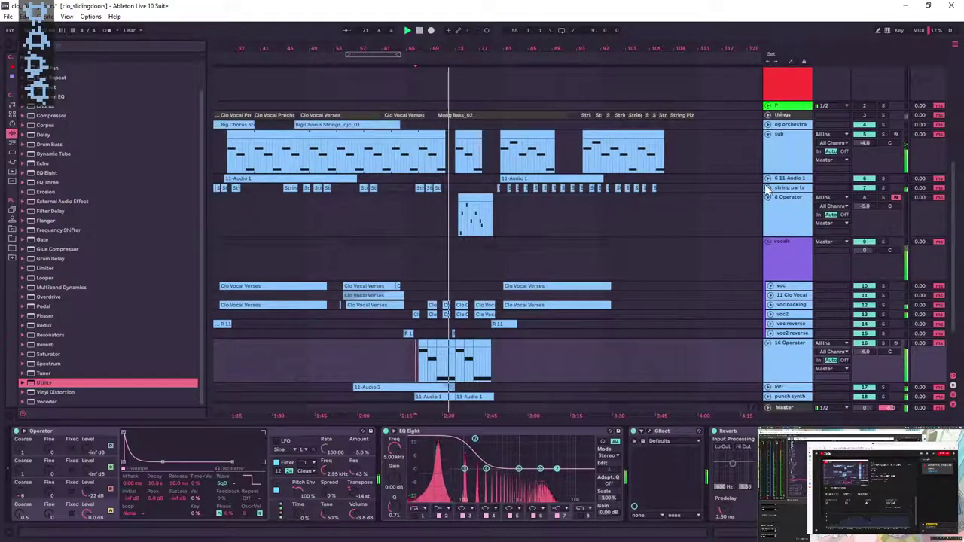
# - Check the clipping in the master's GClip during playback, close it and restart playback from bar 52
pyautogui.click(784, 407)
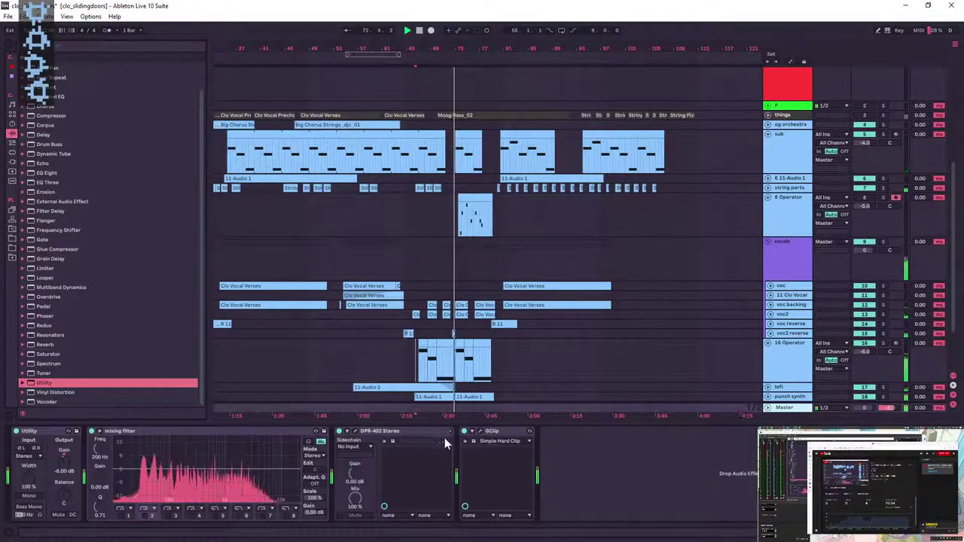
pyautogui.click(480, 431)
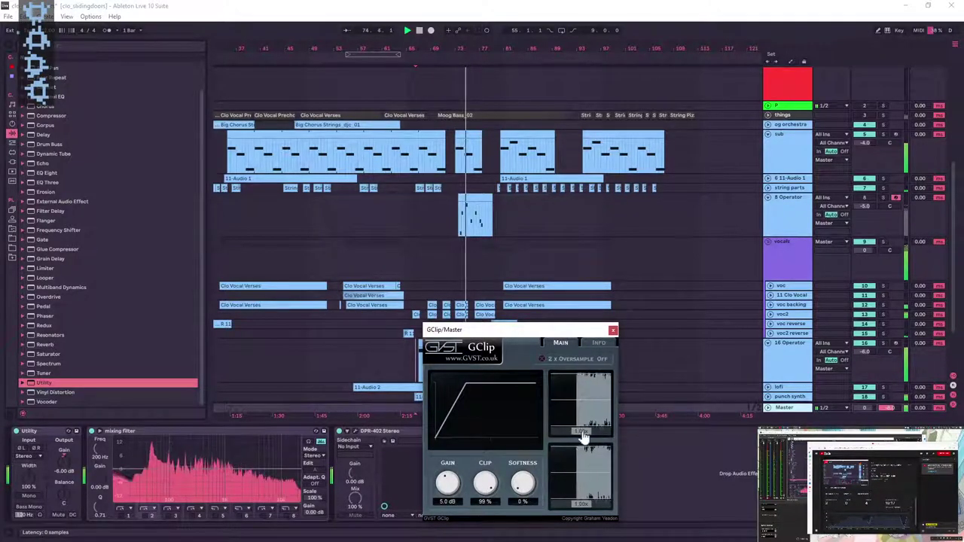
pyautogui.click(613, 330)
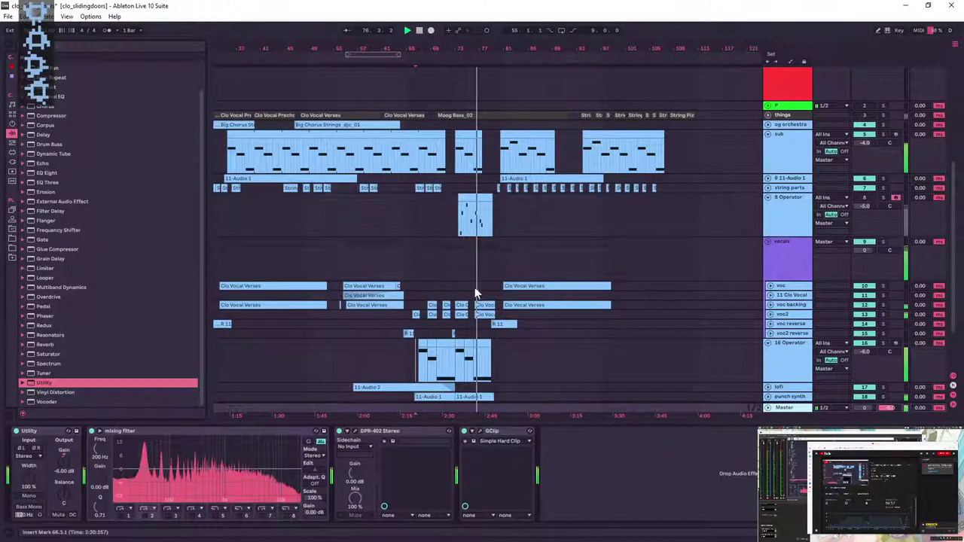
pyautogui.scroll(-3, 473, 289)
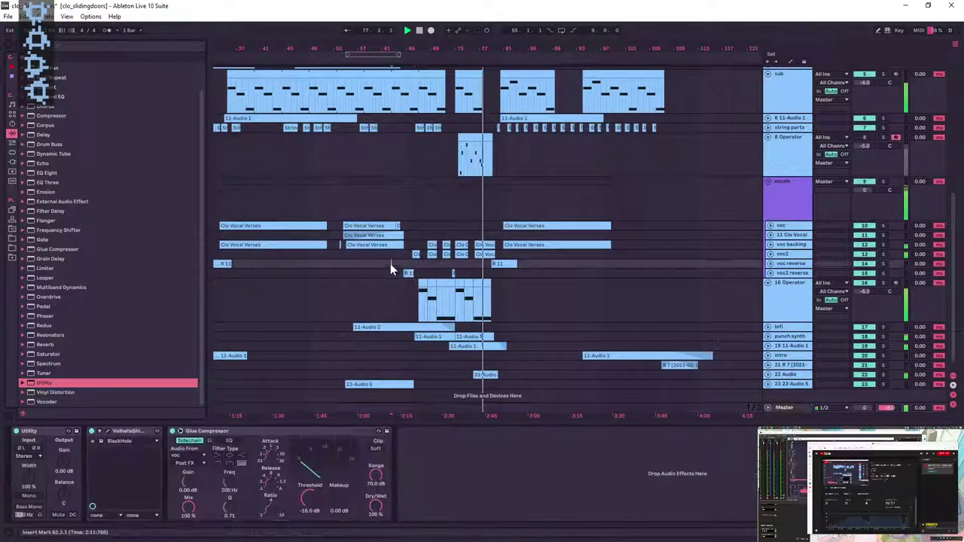
pyautogui.click(328, 269)
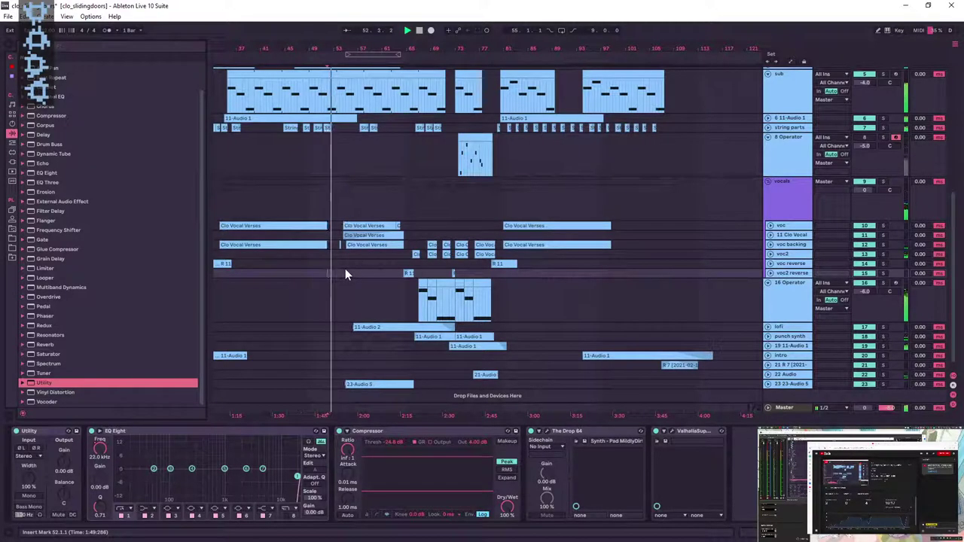
# - Restart playback from bar 33 with the upper tracks of the arrangement in view
pyautogui.moveTo(359, 40); pyautogui.dragTo(463, 39)
pyautogui.press('space')
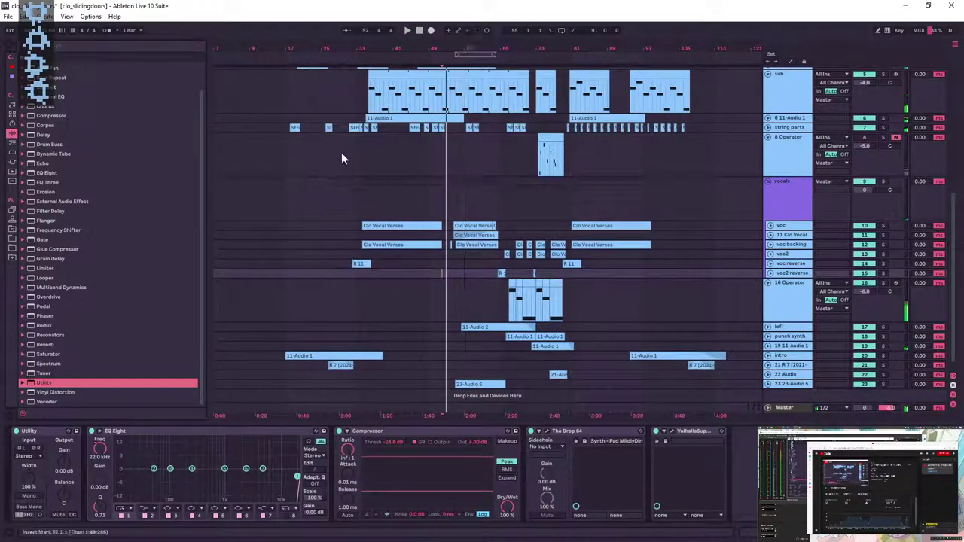
pyautogui.click(357, 154)
pyautogui.press('space')
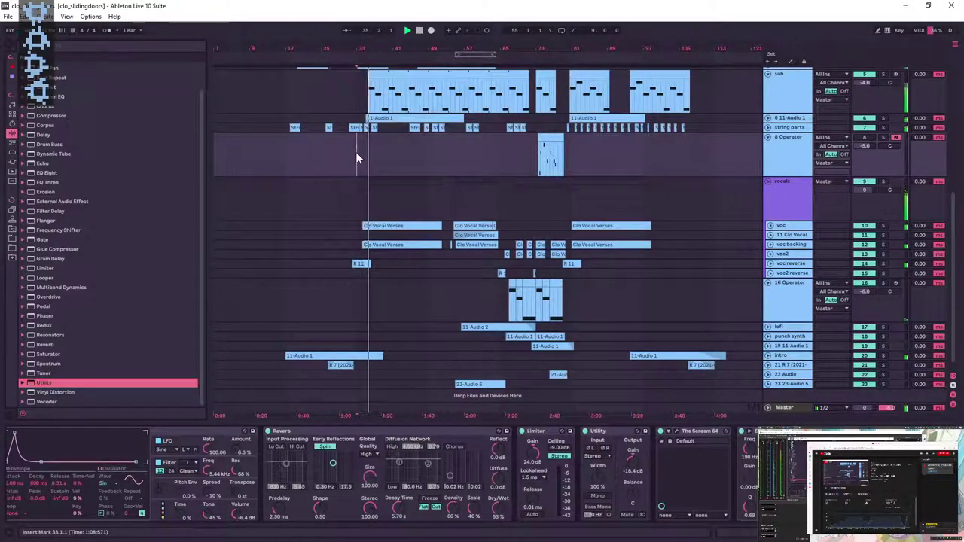
pyautogui.scroll(3, 403, 211)
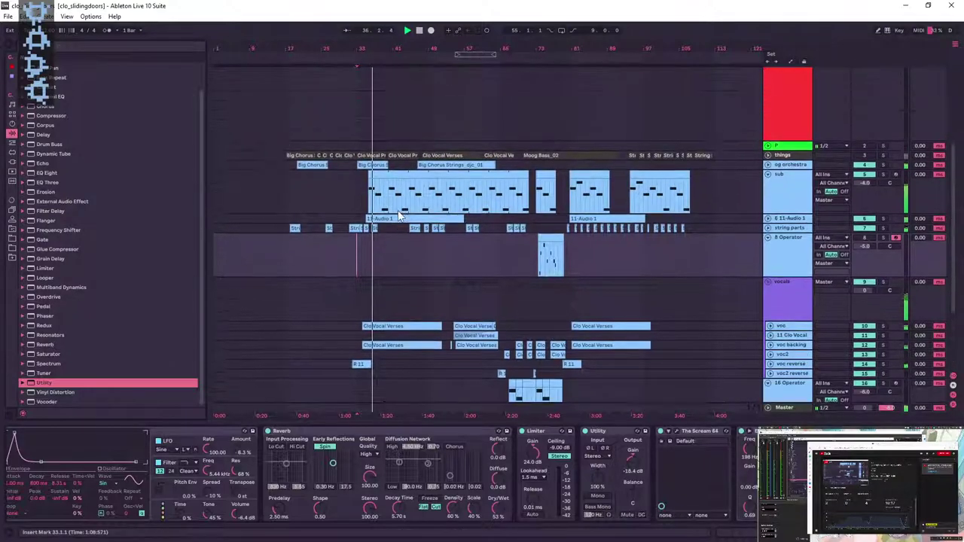
# - Audition the og orchestra track in solo, set its volume to -10.0 dB and fold the track
pyautogui.click(883, 165)
pyautogui.click(883, 165)
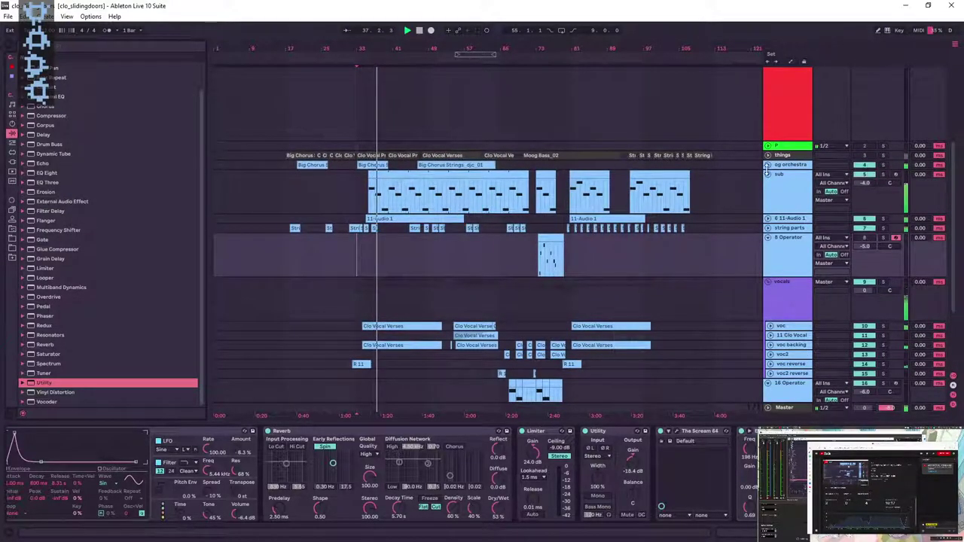
pyautogui.click(768, 165)
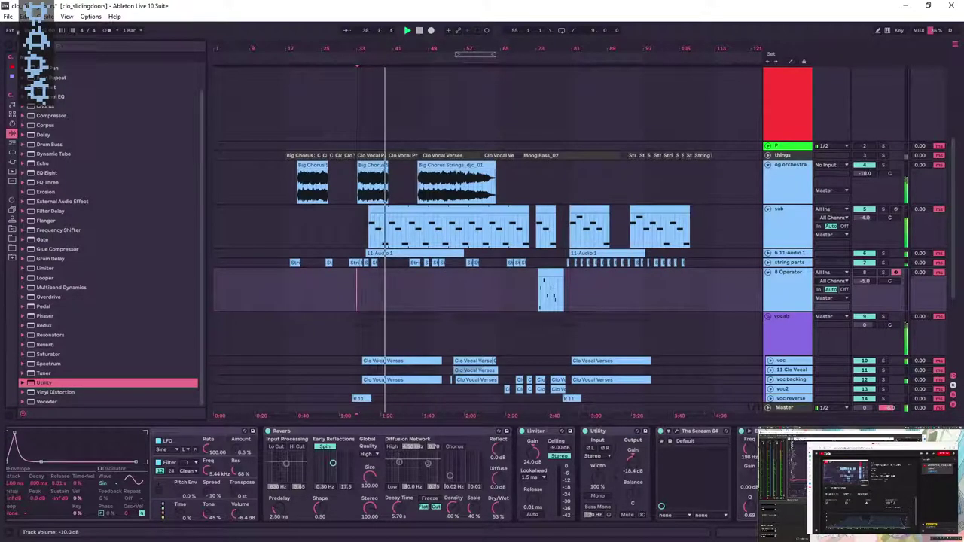
pyautogui.click(772, 167)
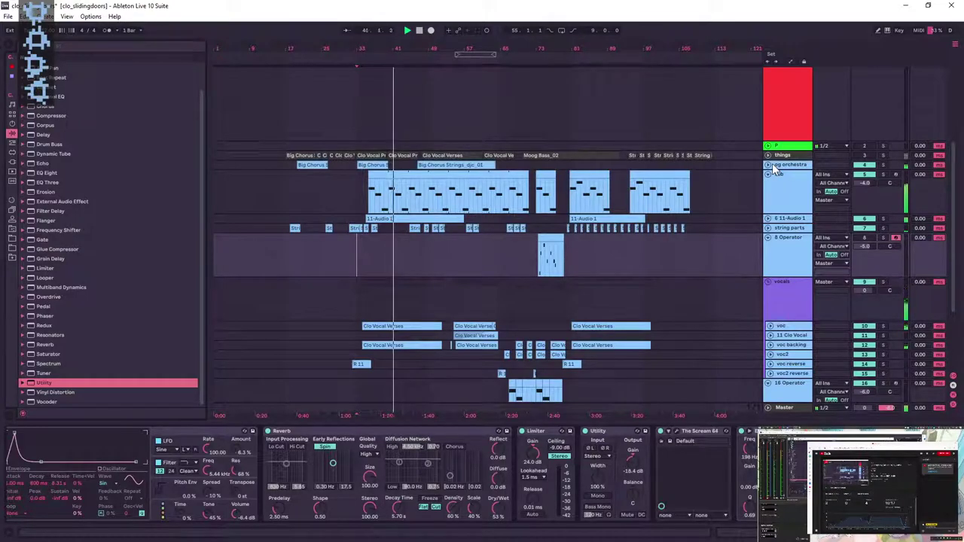
# - Set the 6 11-Audio 1 track's volume to -8.0 dB and the og orchestra track's volume to -9.0 dB
pyautogui.click(769, 219)
pyautogui.click(882, 219)
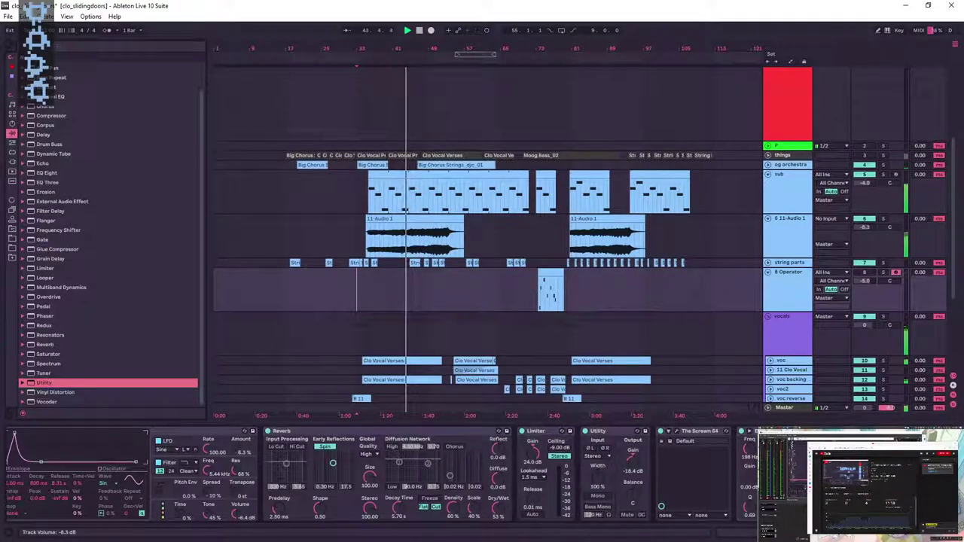
pyautogui.click(768, 219)
pyautogui.click(768, 175)
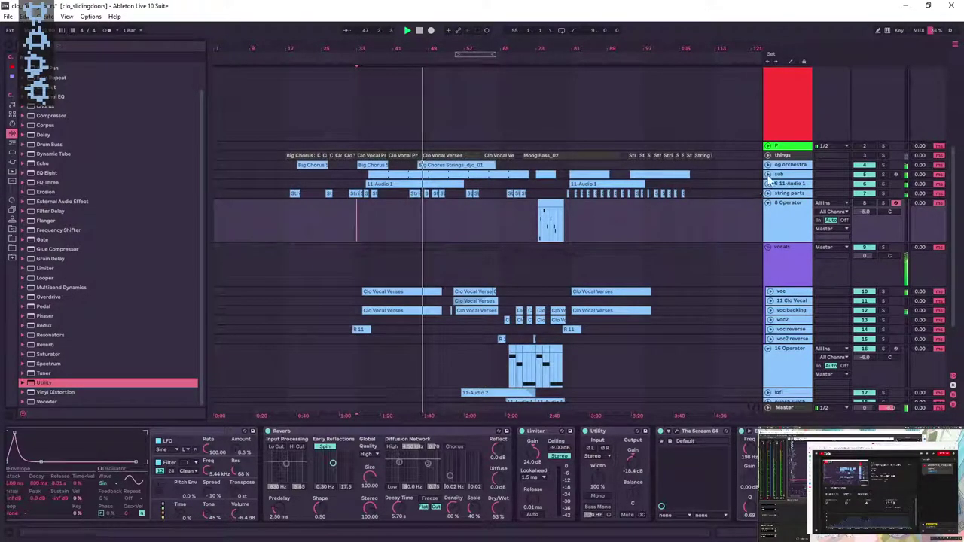
pyautogui.click(768, 165)
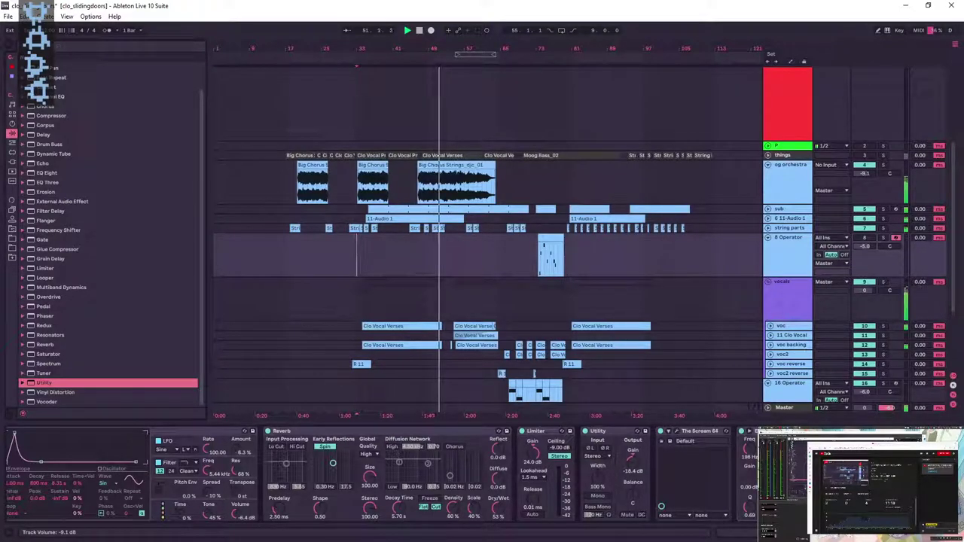
# - On the voc track, set the first EQ Eight's 2.55 kHz band to 3.84 dB and the second's low-mid boost to 1.61 dB at 323 Hz
pyautogui.click(792, 302)
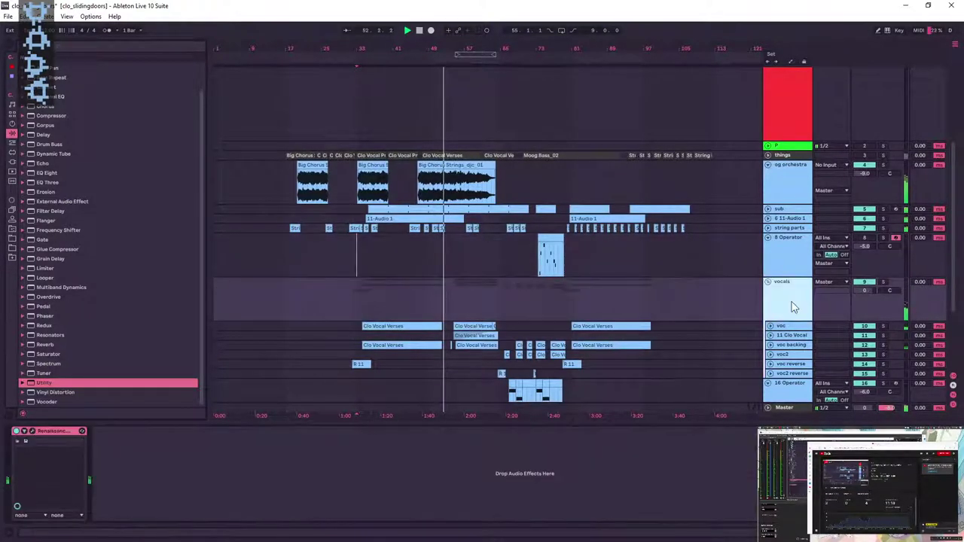
pyautogui.click(783, 326)
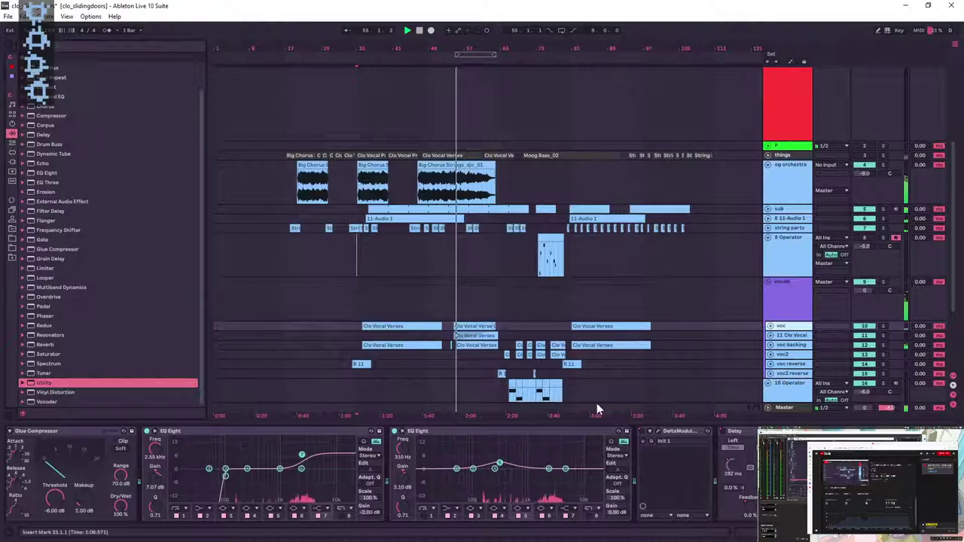
pyautogui.hscroll(-5, 109, 497)
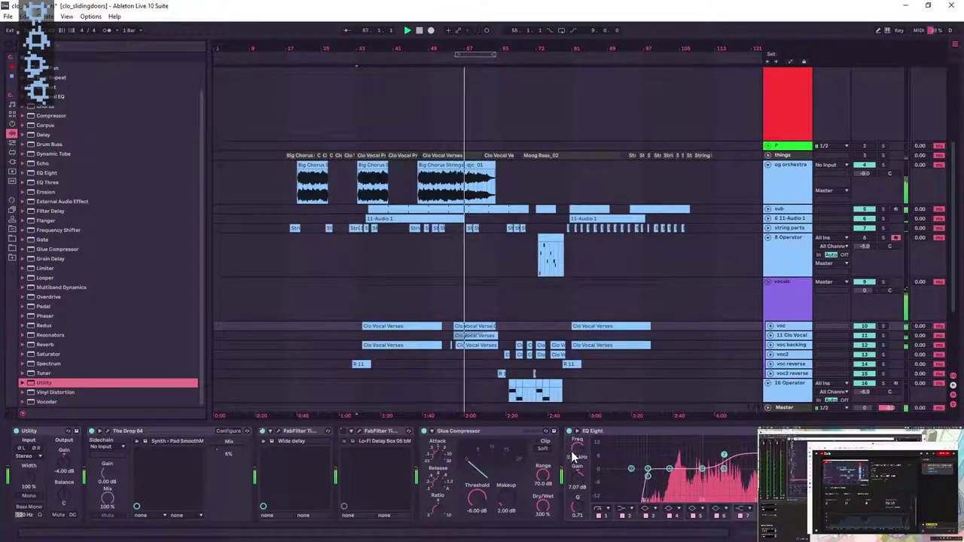
pyautogui.click(568, 431)
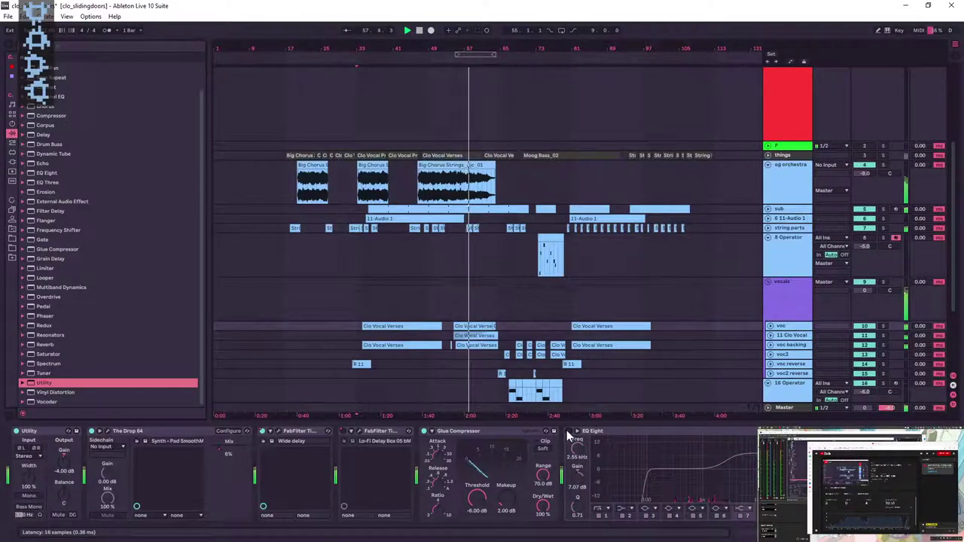
pyautogui.click(569, 430)
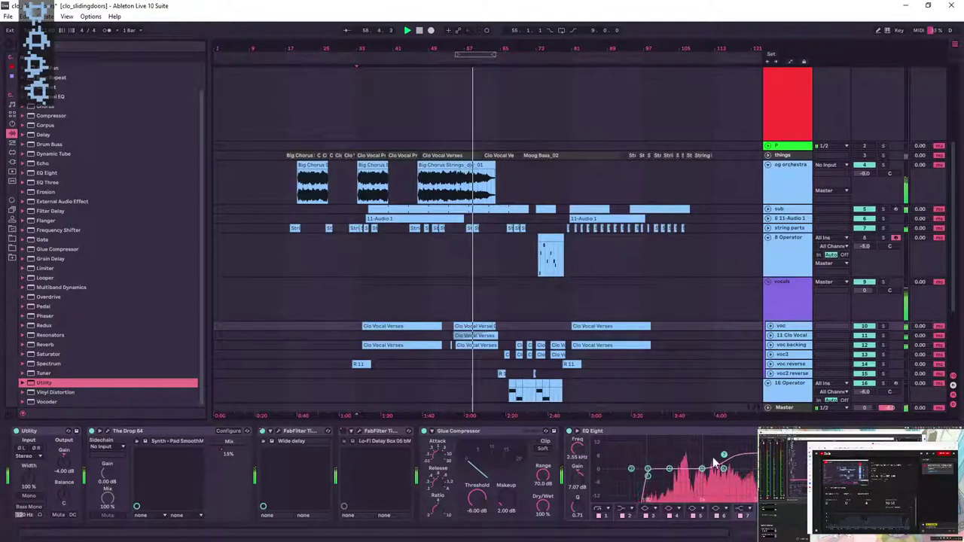
pyautogui.moveTo(724, 456); pyautogui.dragTo(723, 463)
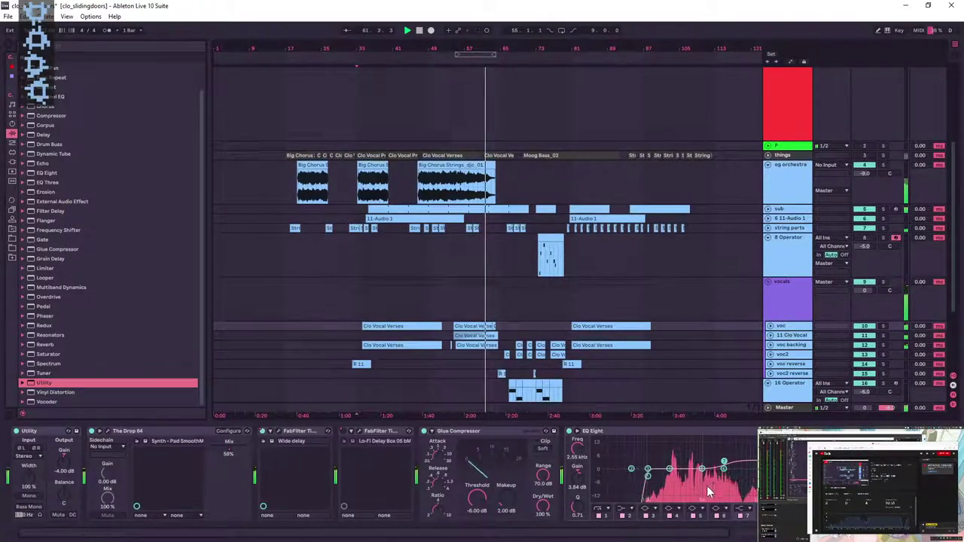
pyautogui.hscroll(5, 669, 490)
pyautogui.moveTo(498, 464); pyautogui.dragTo(501, 468)
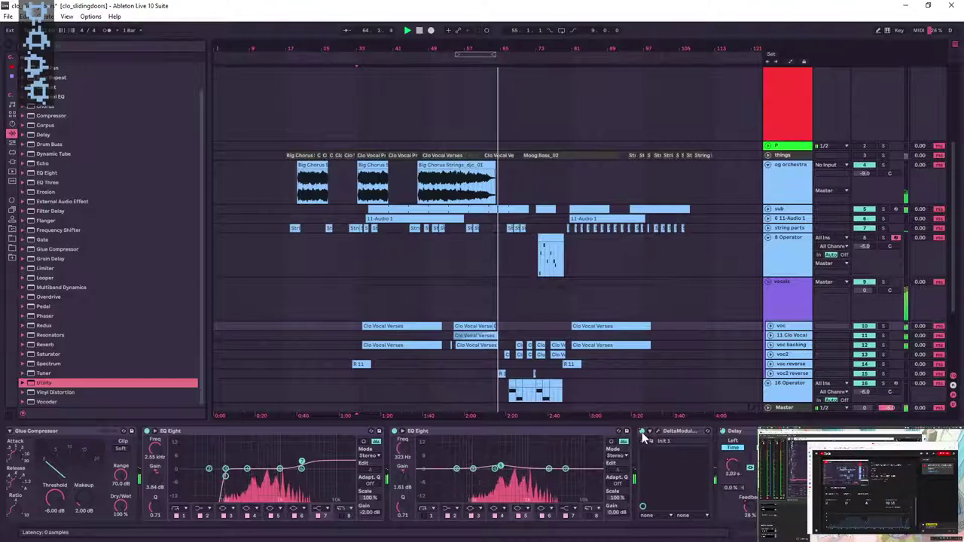
# - Check the DeltaModulator's on/off automation on the unfolded voc track, look at the plug-in's settings and close its window
pyautogui.rightClick(645, 432)
pyautogui.click(800, 330)
pyautogui.click(769, 326)
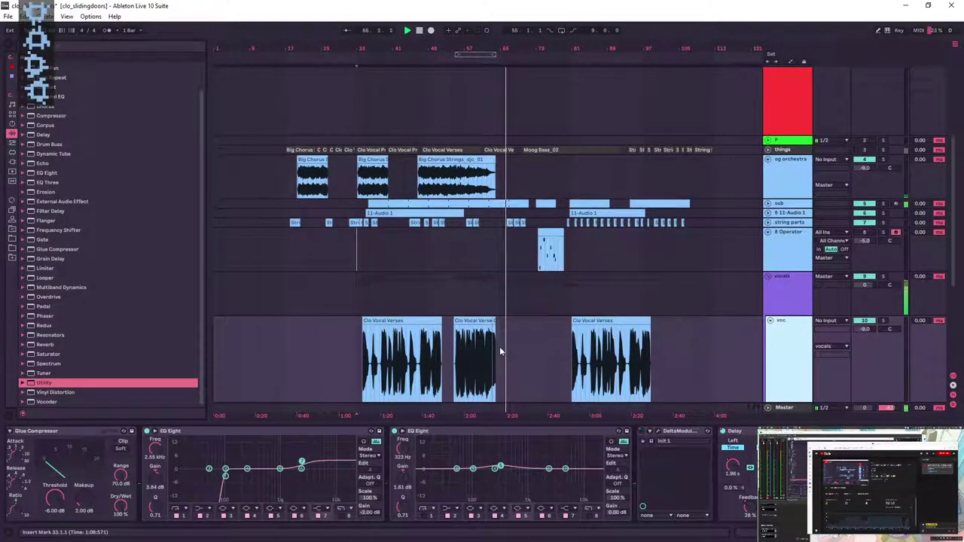
pyautogui.press('a')
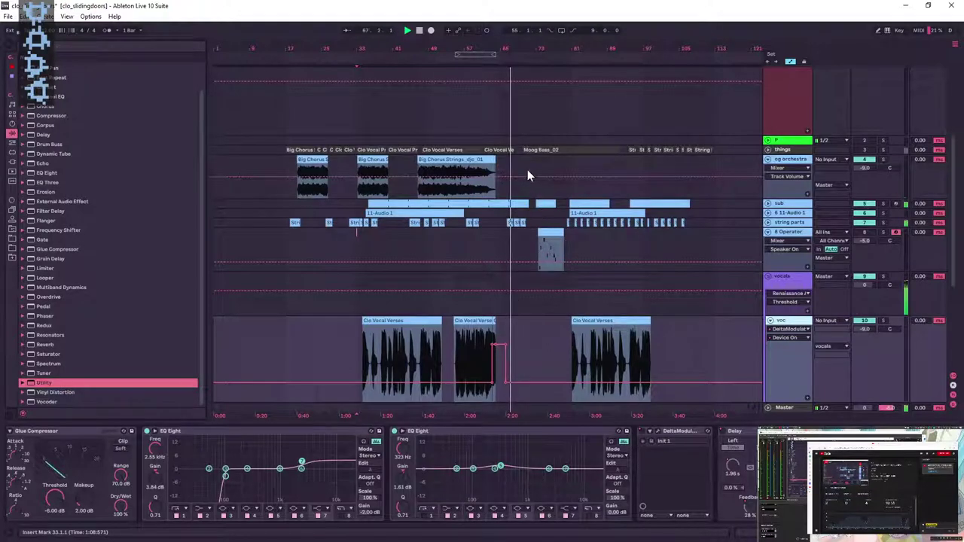
pyautogui.scroll(5, 502, 204)
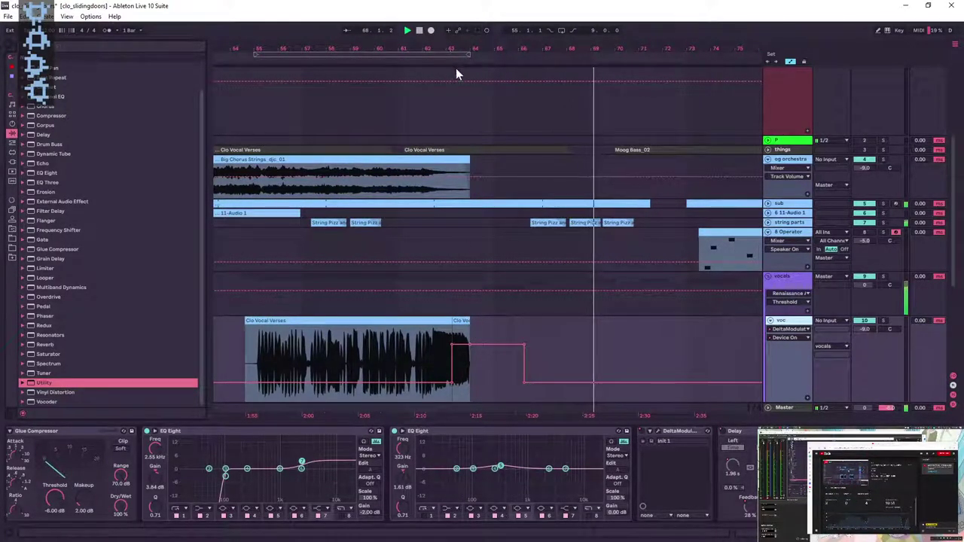
pyautogui.moveTo(451, 45); pyautogui.dragTo(493, 43)
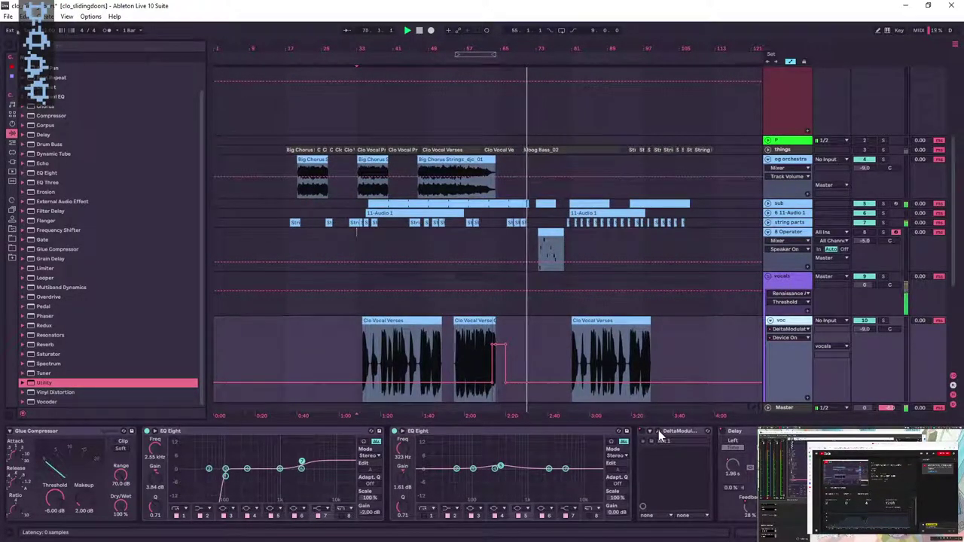
pyautogui.click(659, 435)
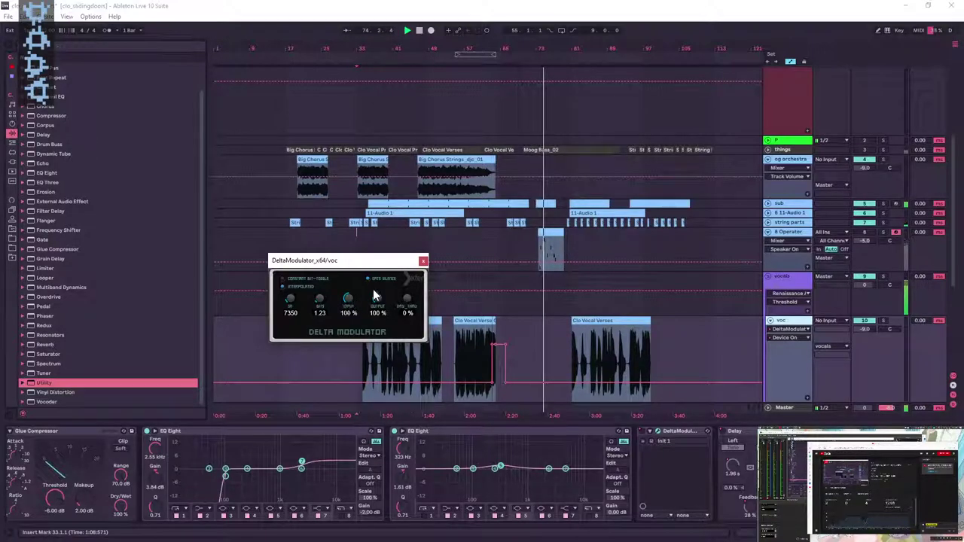
pyautogui.click(424, 262)
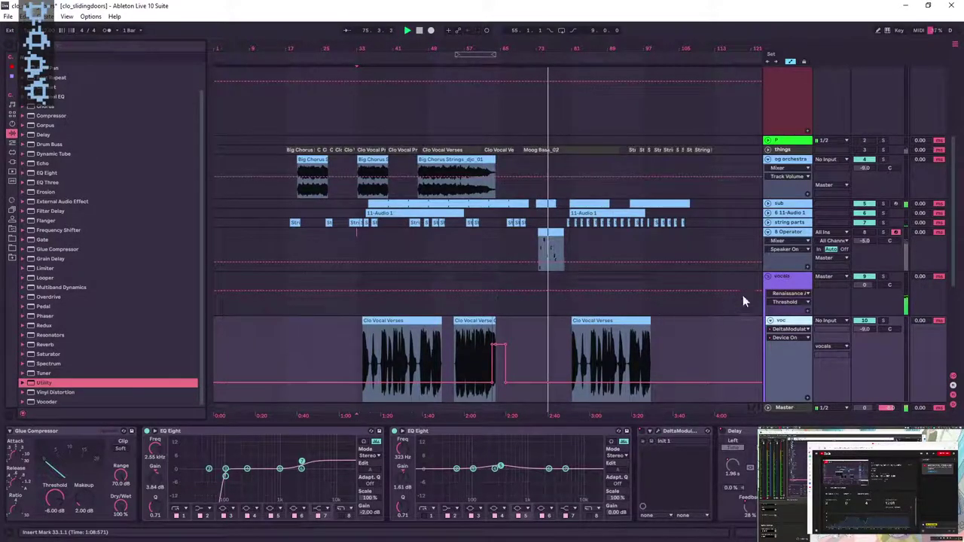
# - Collapse the vocals group and fold all tracks in the arrangement
pyautogui.click(779, 278)
pyautogui.click(769, 277)
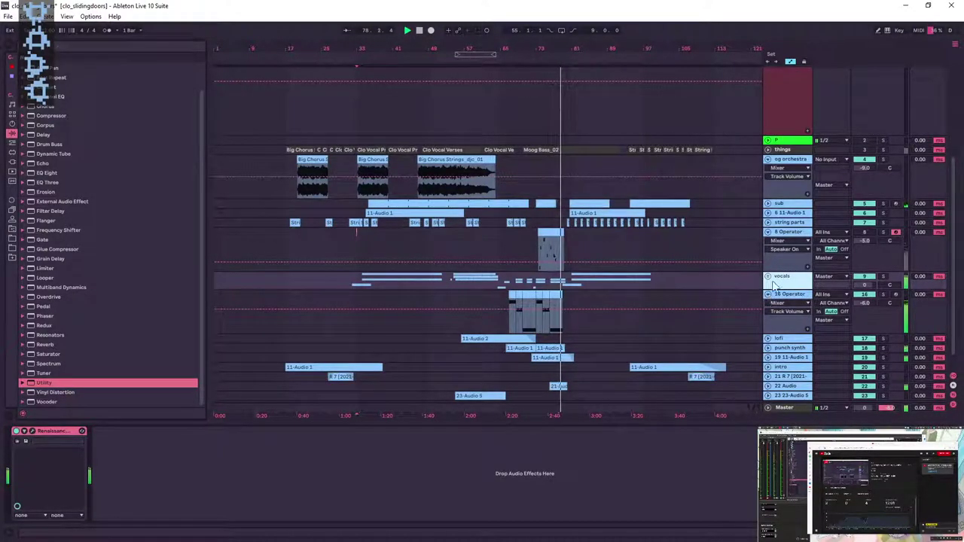
pyautogui.hotkey('alt', 'u')
pyautogui.press('Up')
pyautogui.press('Up')
pyautogui.press('Up')
pyautogui.press('Up')
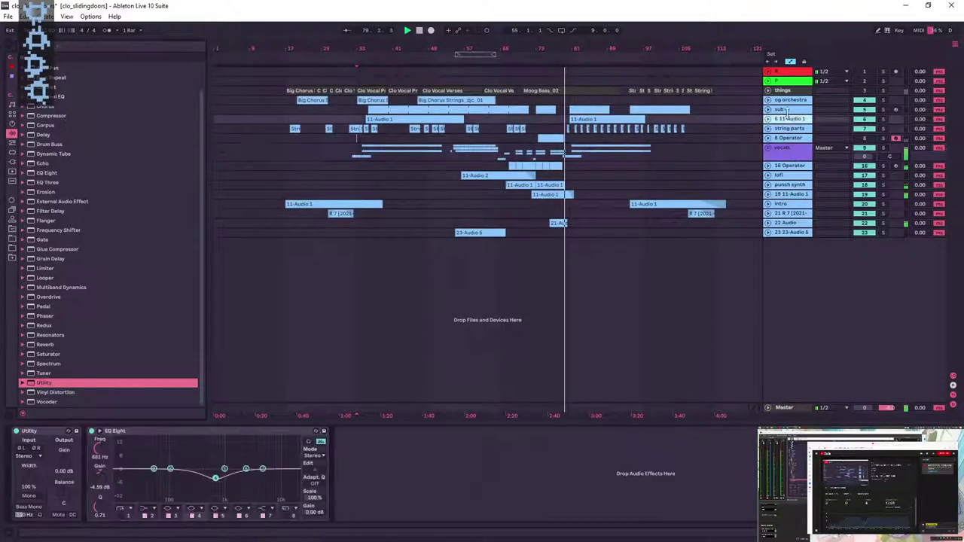
pyautogui.moveTo(570, 50); pyautogui.dragTo(571, 90)
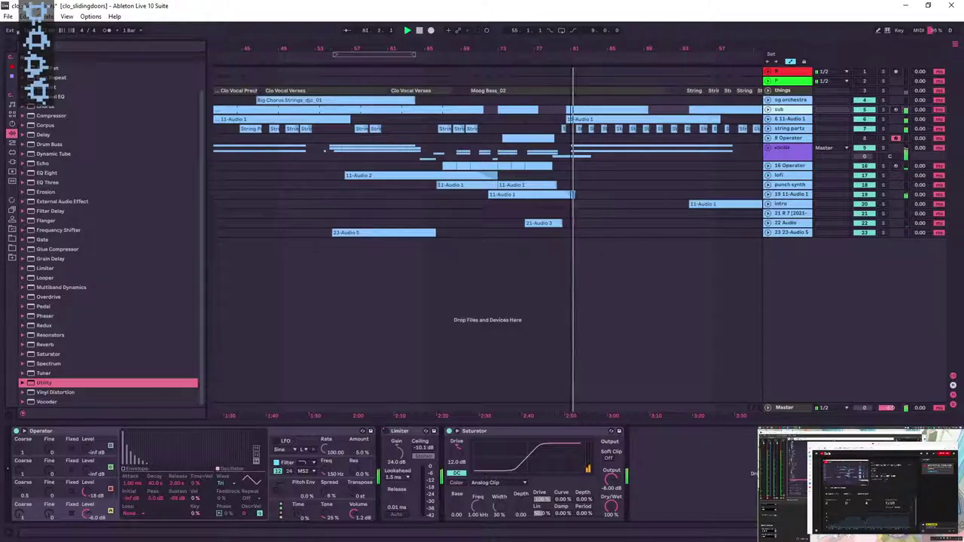
pyautogui.moveTo(570, 49); pyautogui.dragTo(430, 48)
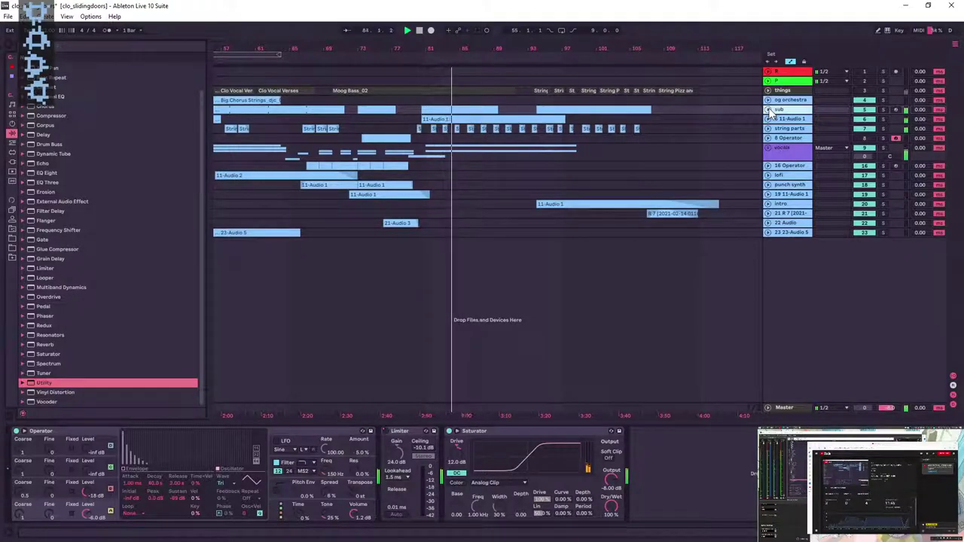
# - Insert a new MIDI track below string parts, hide the automation and place the insert marker at bar 81 on the new track
pyautogui.click(784, 129)
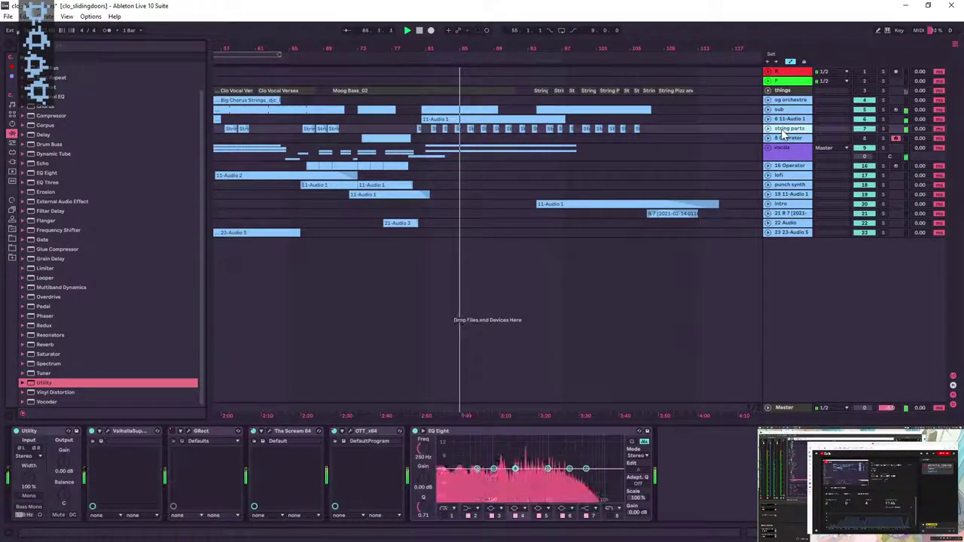
pyautogui.hotkey('ctrl', 'shift', 't')
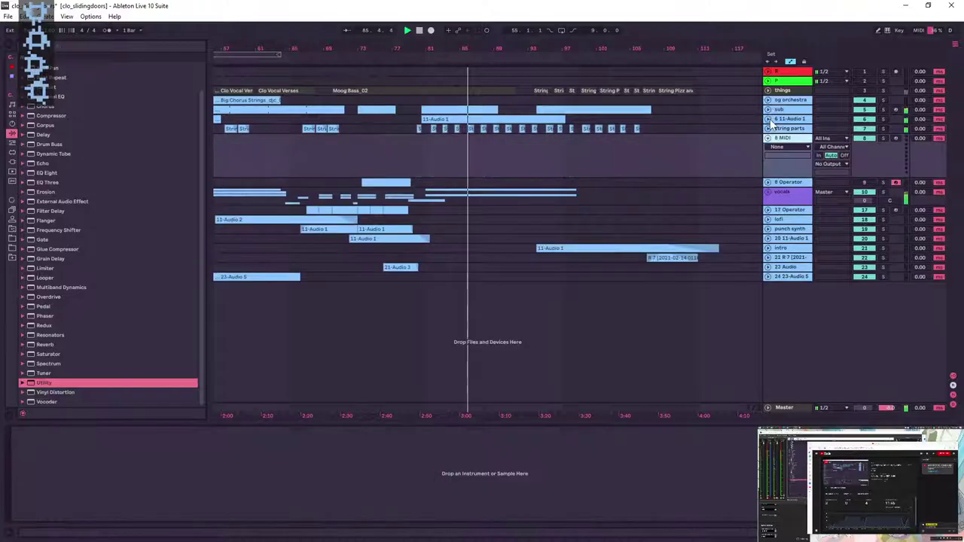
pyautogui.press('a')
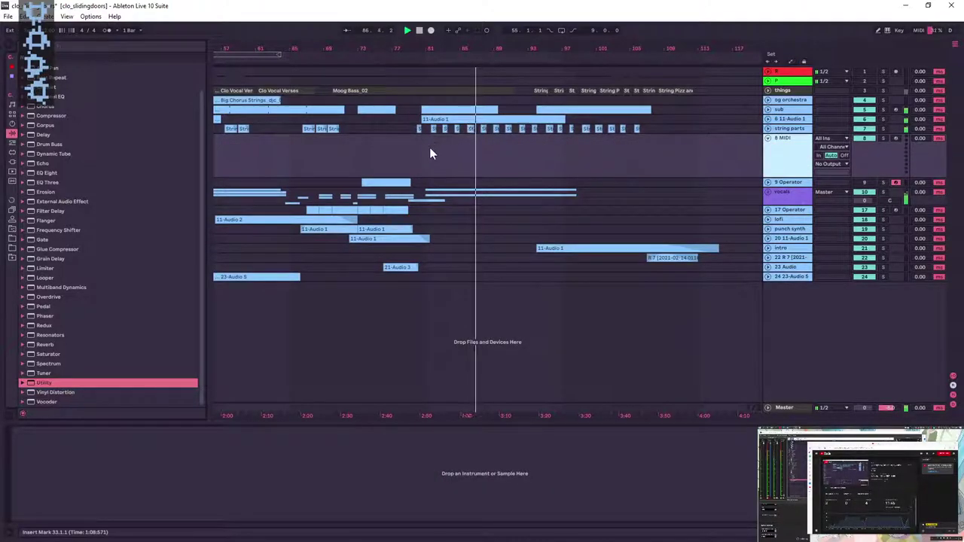
pyautogui.click(426, 148)
pyautogui.moveTo(431, 44); pyautogui.dragTo(394, 46)
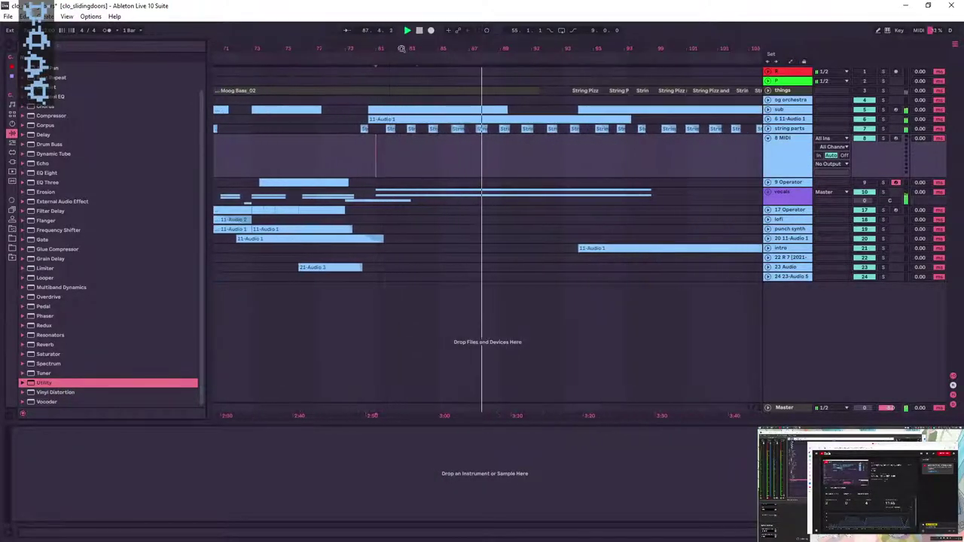
pyautogui.click(767, 119)
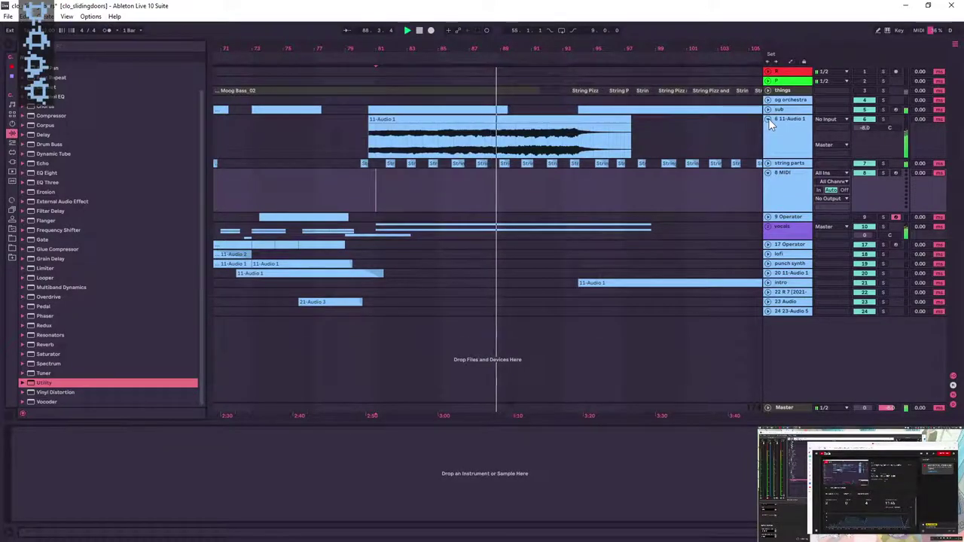
pyautogui.click(768, 119)
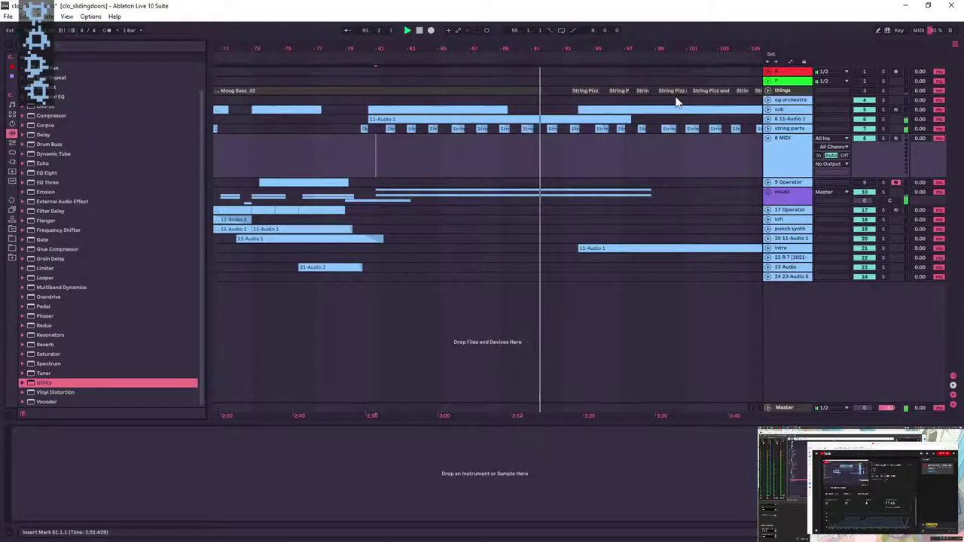
# - Stop playback with the whole arrangement in view, fold the new MIDI track and save the set
pyautogui.press('w')
pyautogui.press('space')
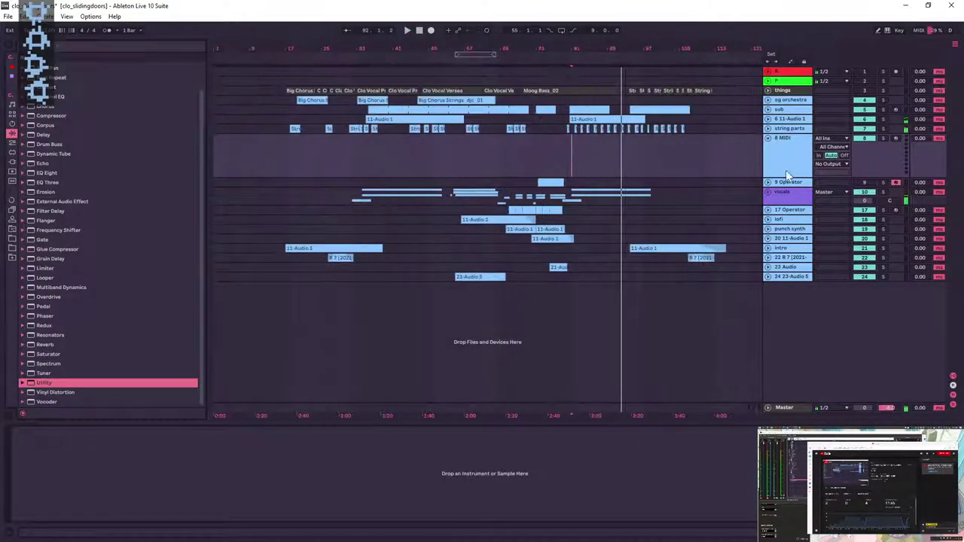
pyautogui.click(768, 140)
pyautogui.press('space')
pyautogui.click(367, 148)
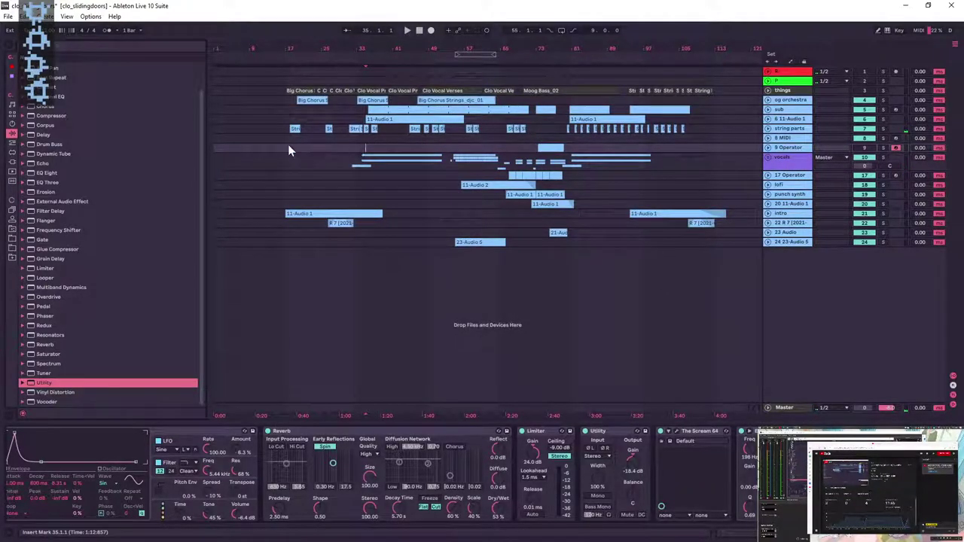
pyautogui.hotkey('ctrl', 's')
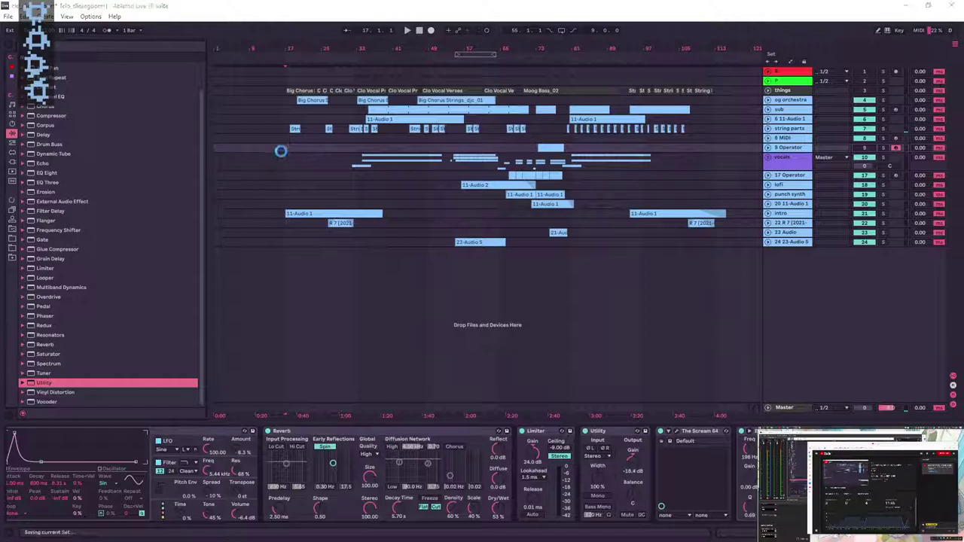
# - Play the intro, solo og orchestra, cut its first EQ Eight by 4.83 dB at 667 Hz, and unsolo the track
pyautogui.click(285, 149)
pyautogui.press('space')
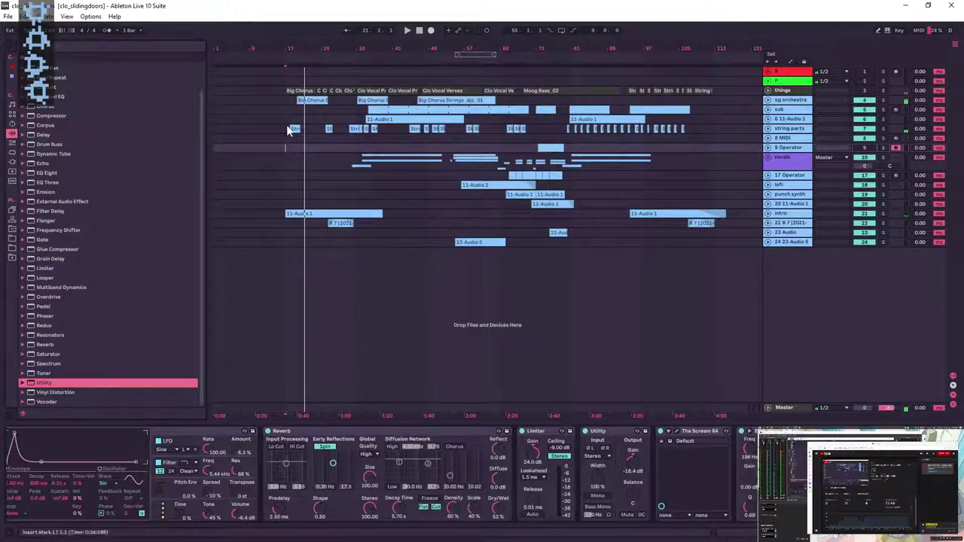
pyautogui.click(790, 100)
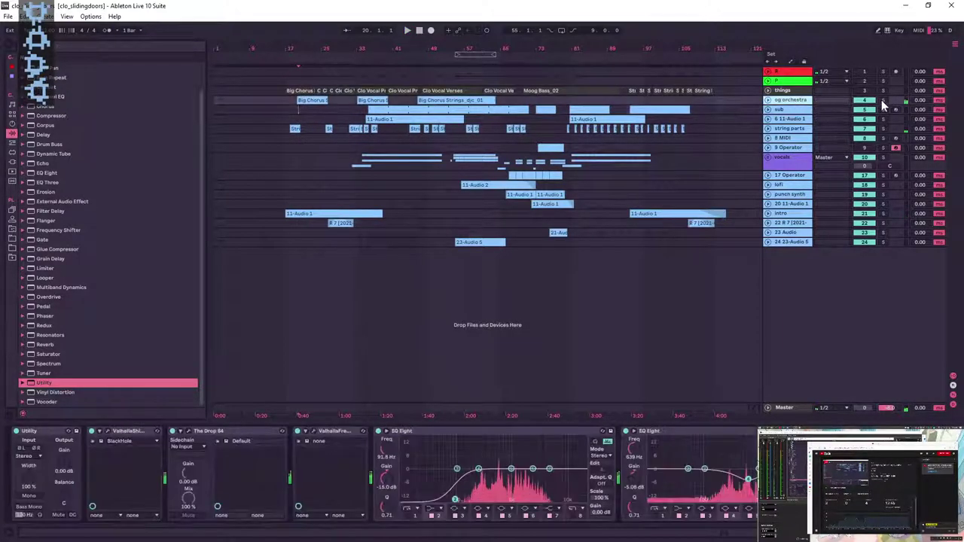
pyautogui.click(883, 99)
pyautogui.press('space')
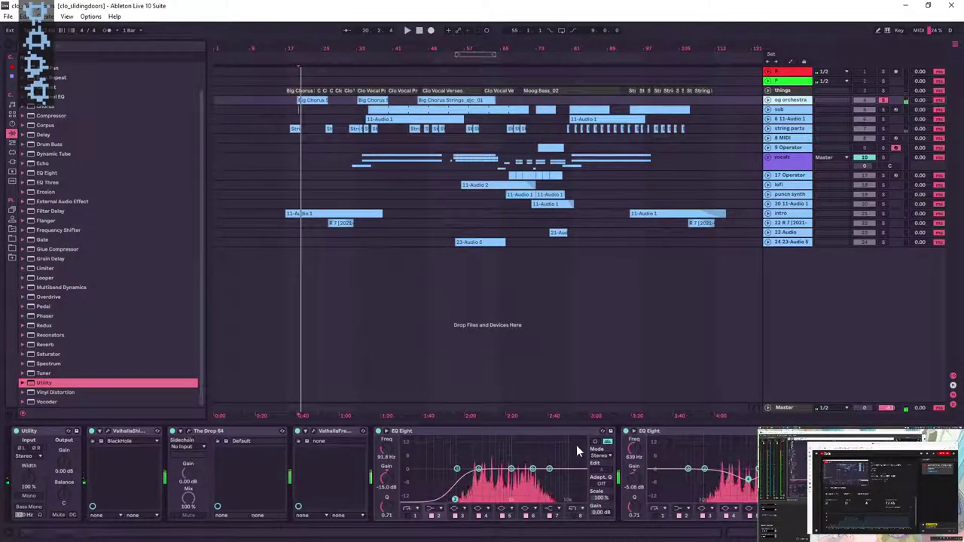
pyautogui.moveTo(511, 471)
pyautogui.mouseDown()
pyautogui.moveTo(522, 498)
pyautogui.moveTo(504, 497)
pyautogui.moveTo(540, 494)
pyautogui.moveTo(531, 471)
pyautogui.moveTo(539, 443)
pyautogui.moveTo(509, 439)
pyautogui.moveTo(523, 450)
pyautogui.moveTo(497, 439)
pyautogui.moveTo(513, 439)
pyautogui.moveTo(514, 479)
pyautogui.mouseUp()
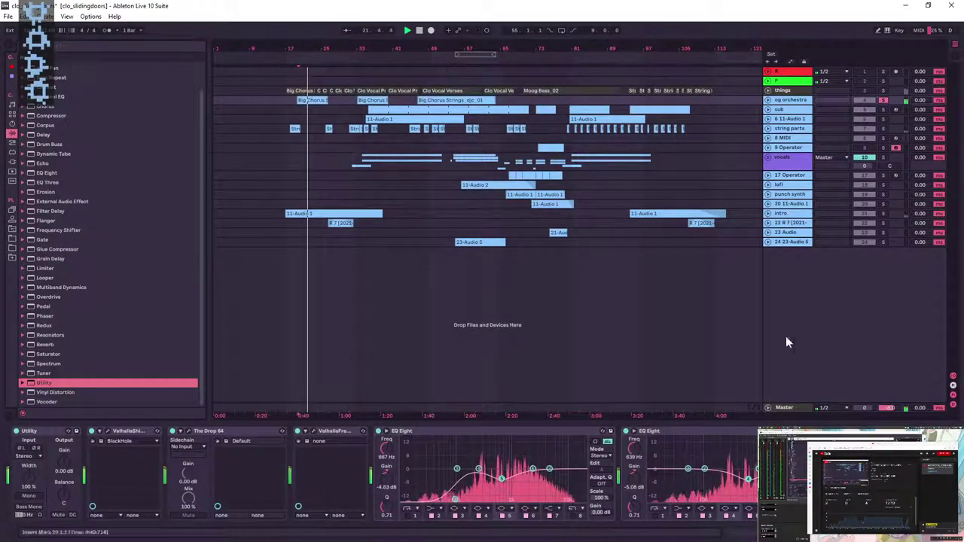
pyautogui.click(876, 101)
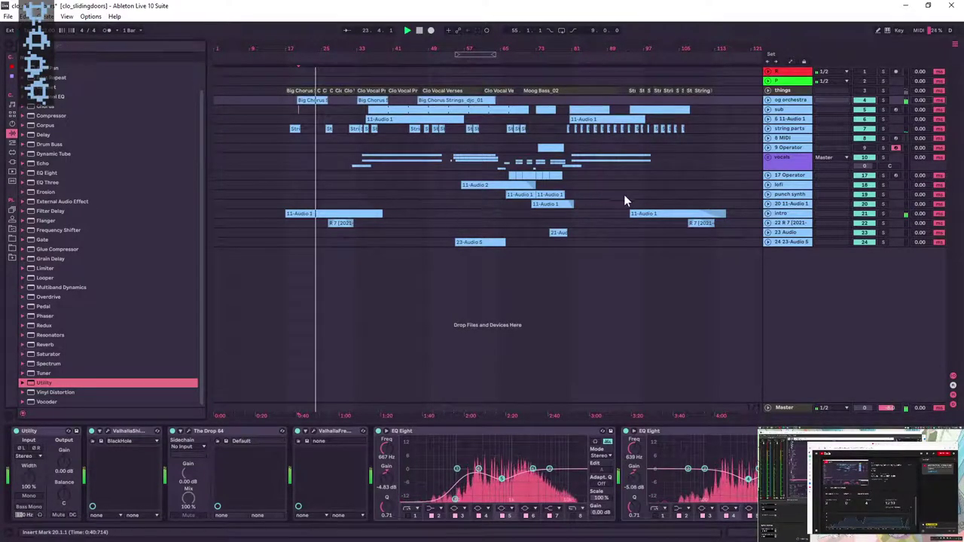
# - Delete the R 7 audio track directly below the intro track
pyautogui.click(787, 214)
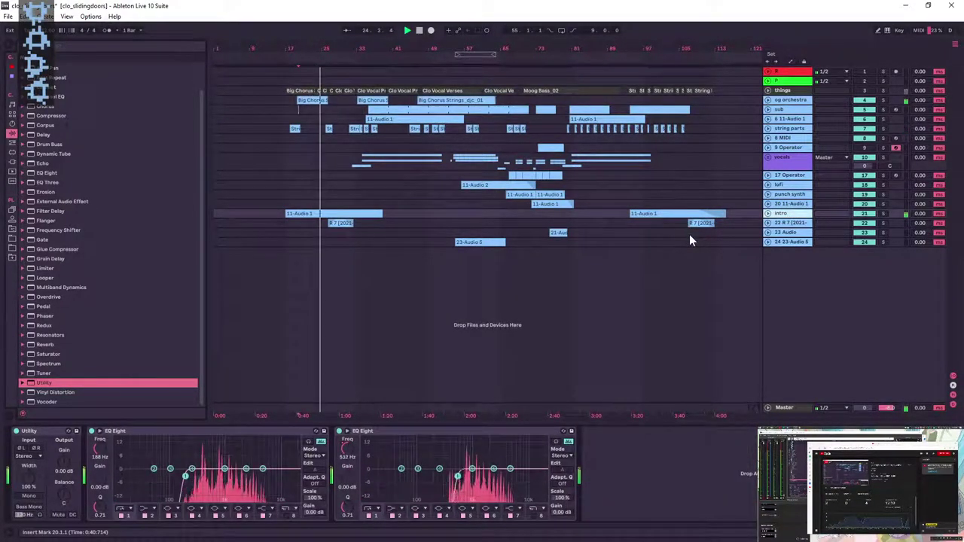
pyautogui.click(322, 209)
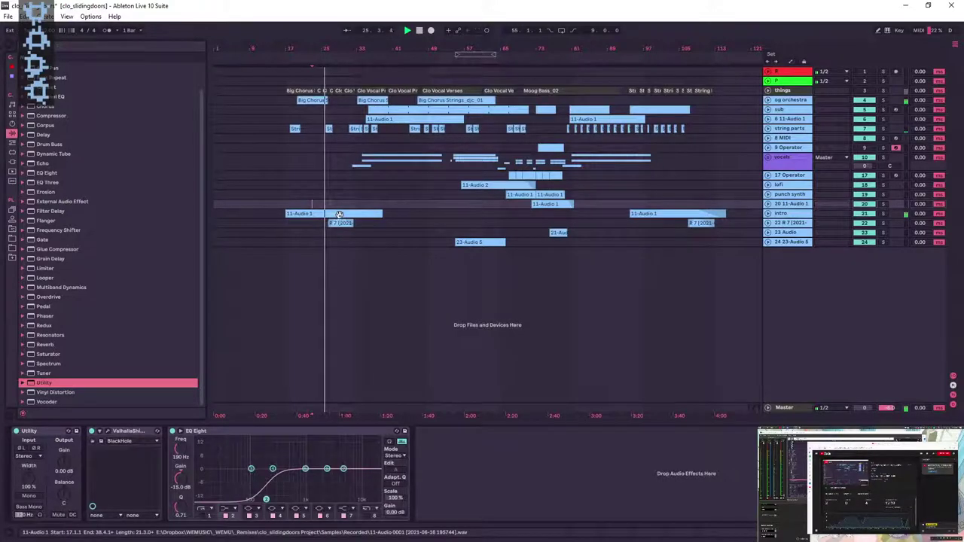
pyautogui.click(339, 214)
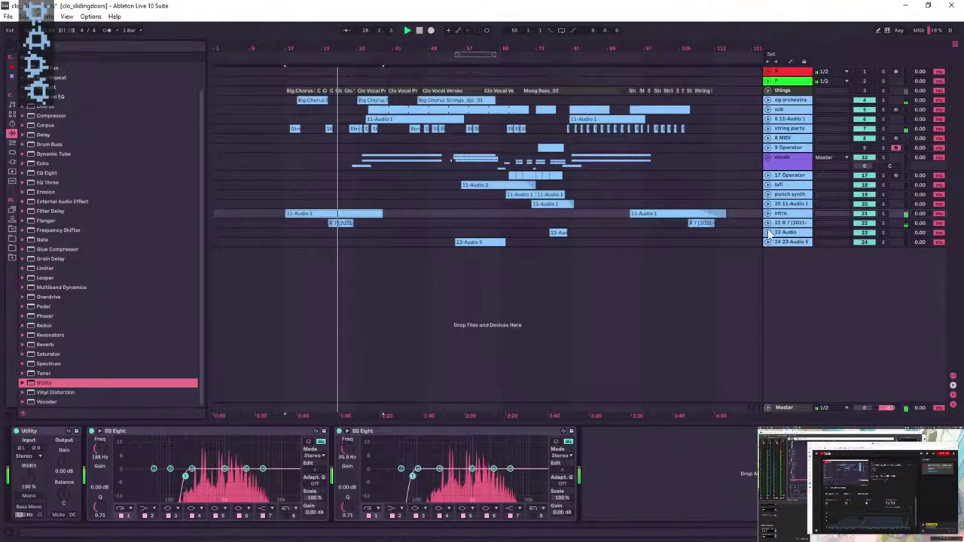
pyautogui.press('Down')
pyautogui.press('Delete')
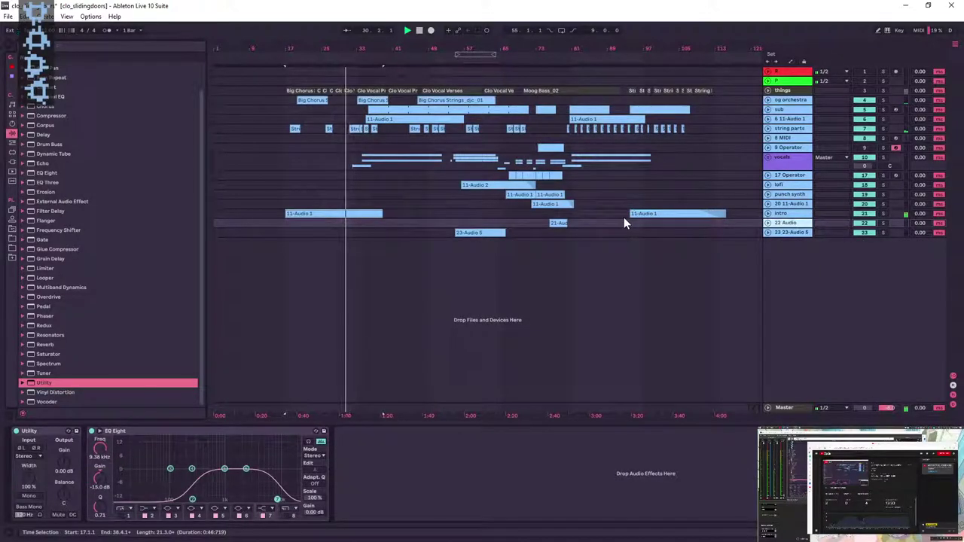
# - Cut the intro track's second EQ Eight by 5.08 dB at 1.07 kHz
pyautogui.press('Up')
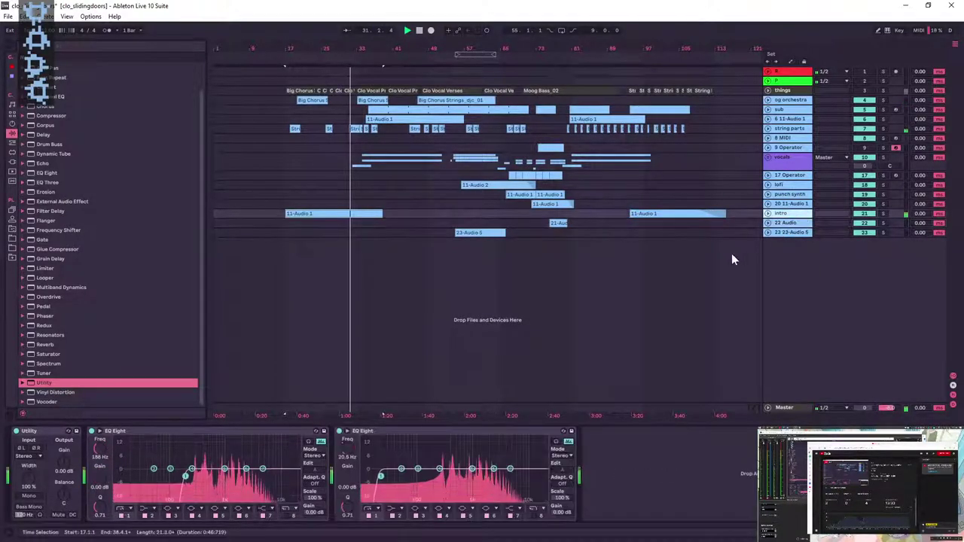
pyautogui.moveTo(472, 468); pyautogui.dragTo(472, 483)
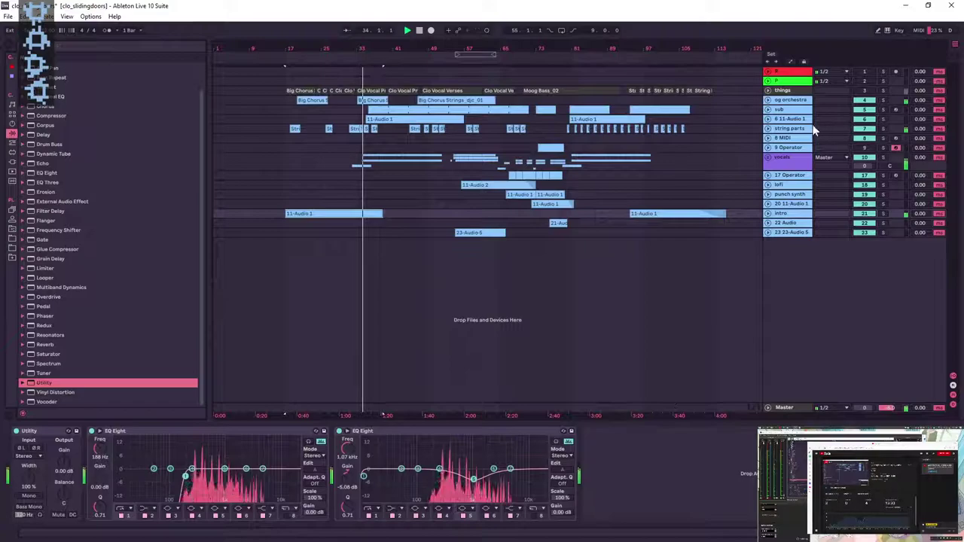
# - Unfold the vocals group and set the voc track's second EQ Eight boost to 2.36 dB at 612 Hz
pyautogui.click(793, 159)
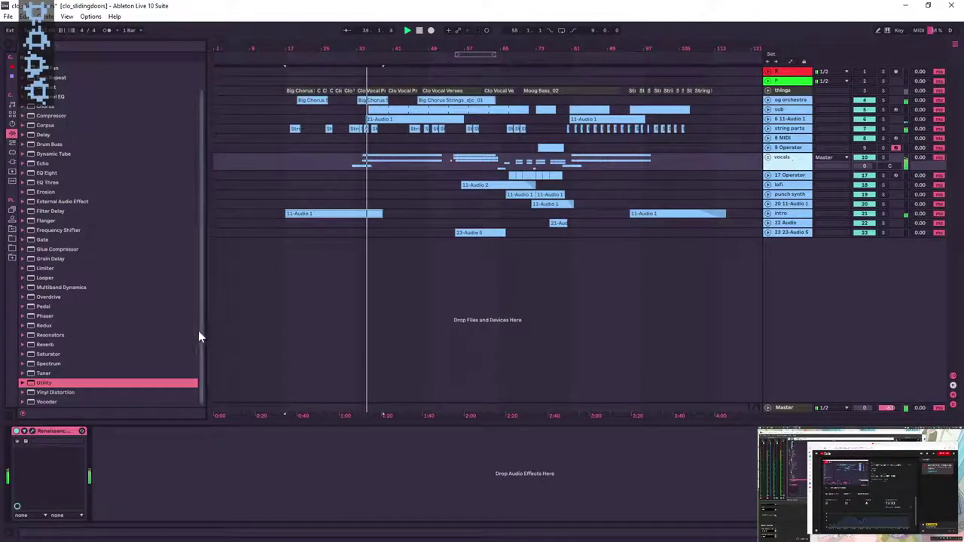
pyautogui.click(768, 157)
pyautogui.click(796, 204)
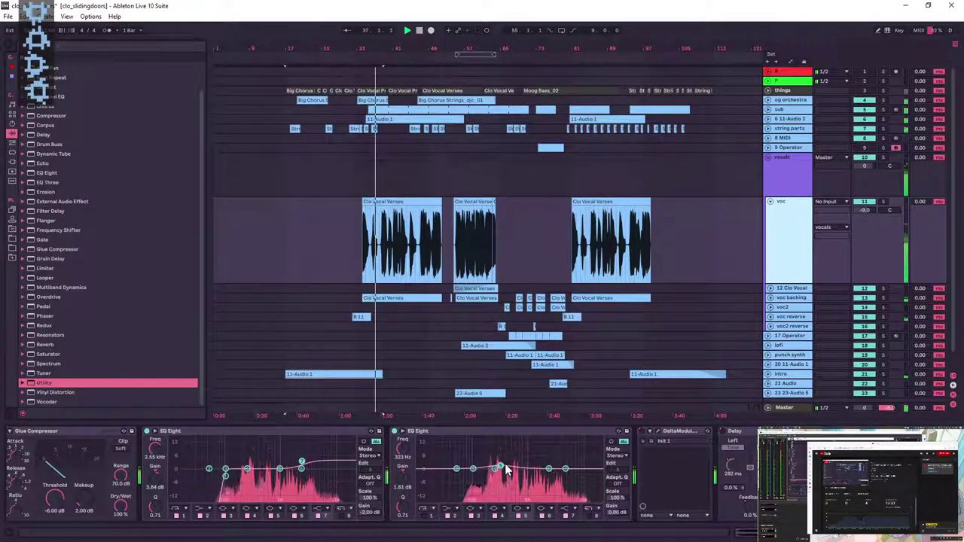
pyautogui.click(397, 482)
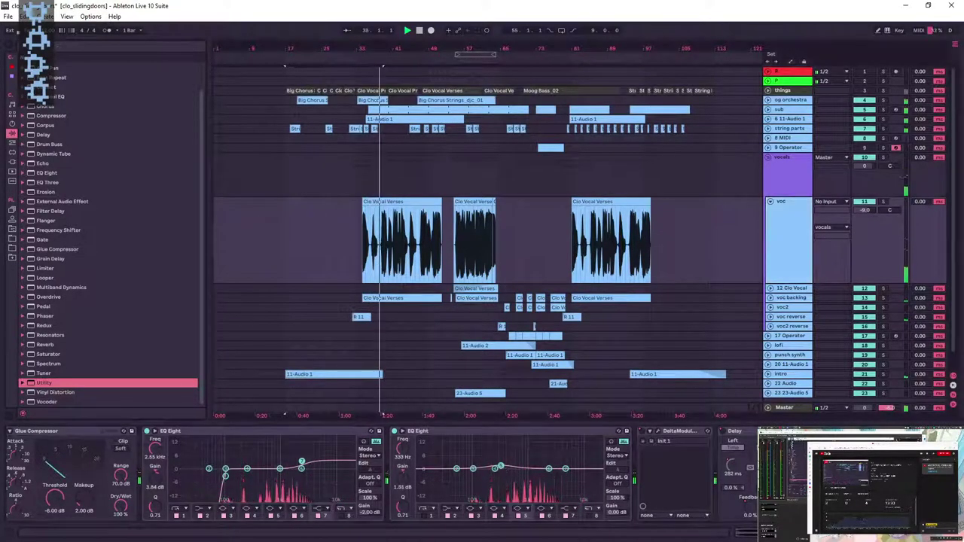
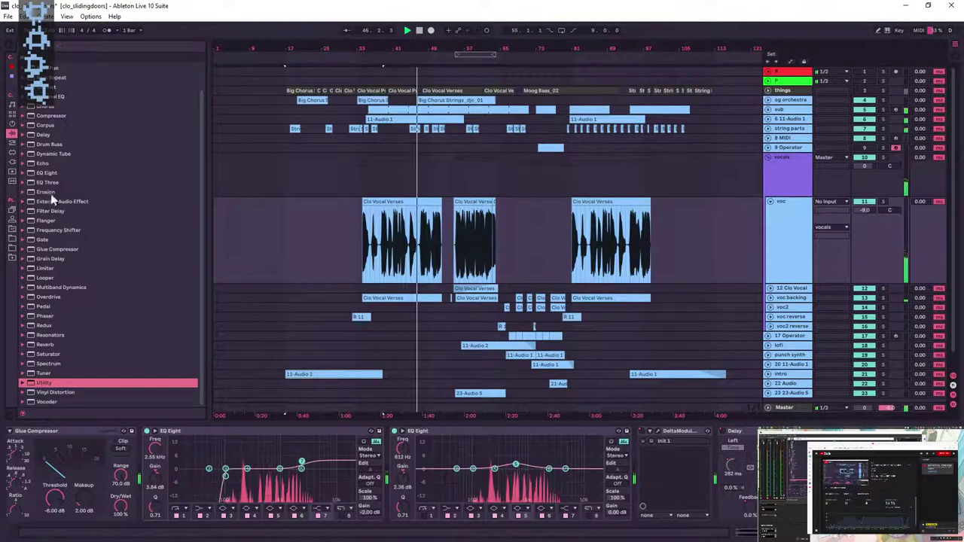
# - Add a third EQ Eight after the second one on the voc track and cut 4.34 dB at 344 Hz
pyautogui.click(47, 172)
pyautogui.moveTo(655, 493); pyautogui.dragTo(616, 466)
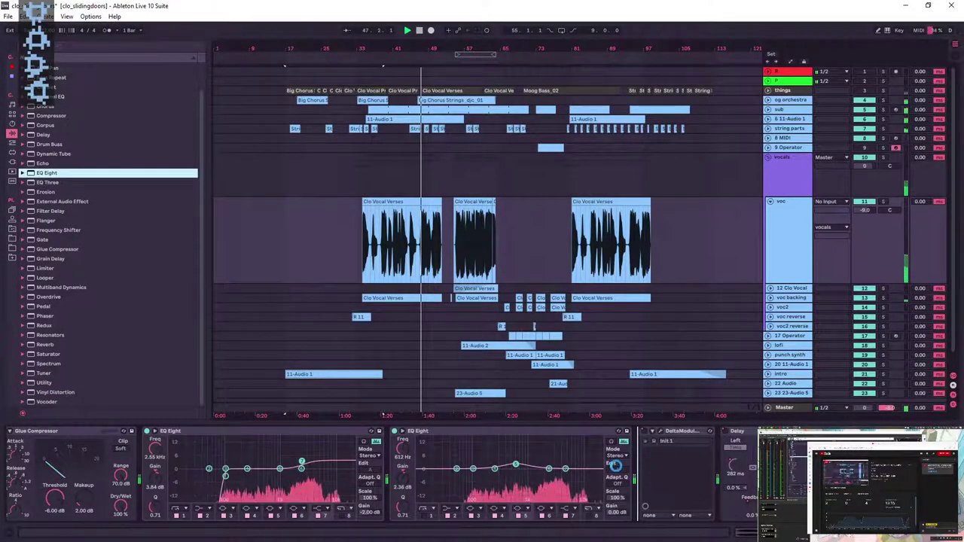
pyautogui.moveTo(742, 467); pyautogui.dragTo(751, 500)
pyautogui.moveTo(651, 506); pyautogui.dragTo(651, 441)
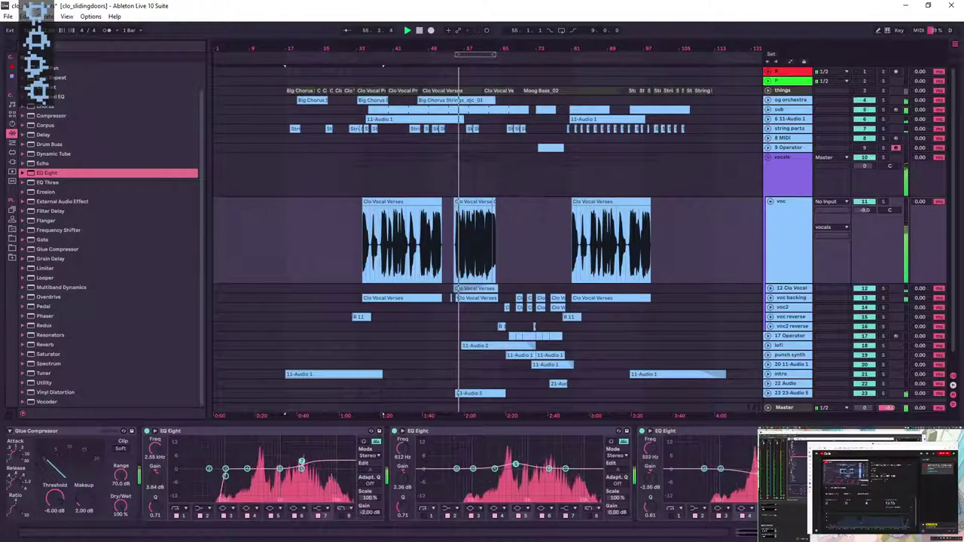
pyautogui.moveTo(755, 488); pyautogui.dragTo(754, 477)
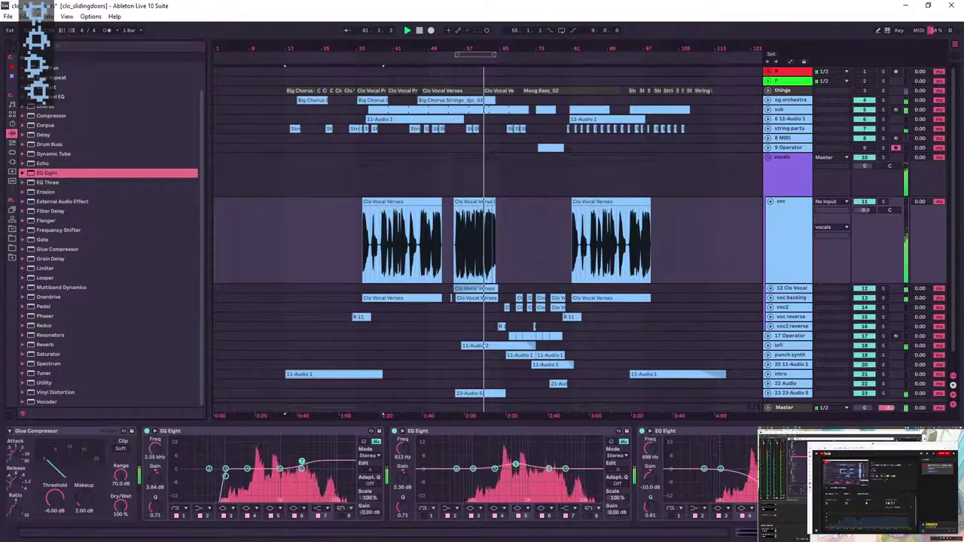
pyautogui.moveTo(772, 489); pyautogui.dragTo(750, 477)
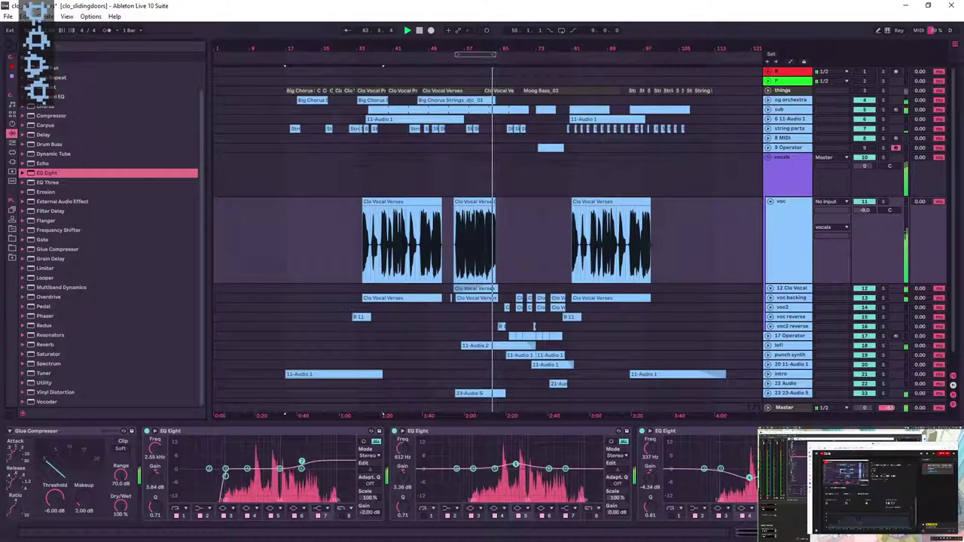
pyautogui.moveTo(749, 478); pyautogui.dragTo(750, 478)
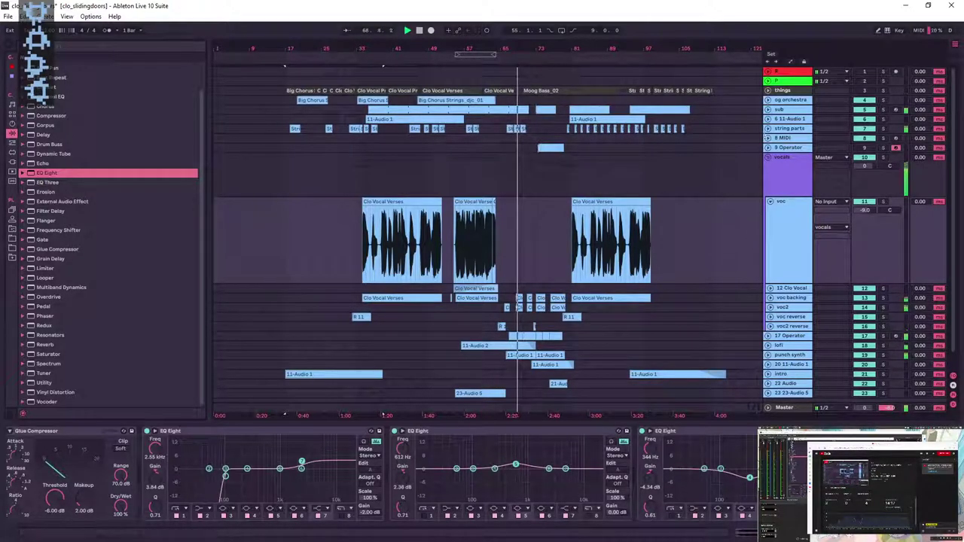
# - Unfold the string parts track, adjust its volume and fold it again
pyautogui.click(768, 128)
pyautogui.moveTo(866, 136); pyautogui.dragTo(867, 131)
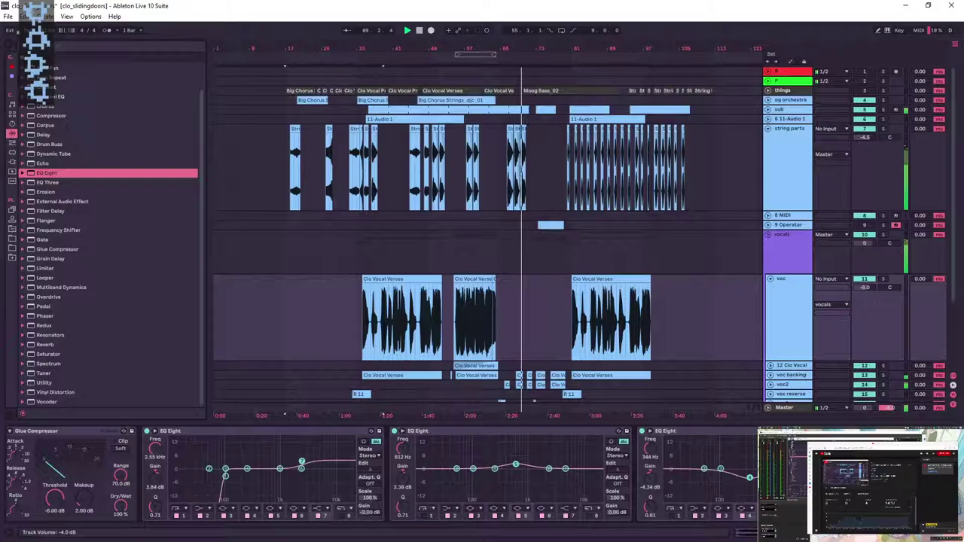
pyautogui.click(767, 128)
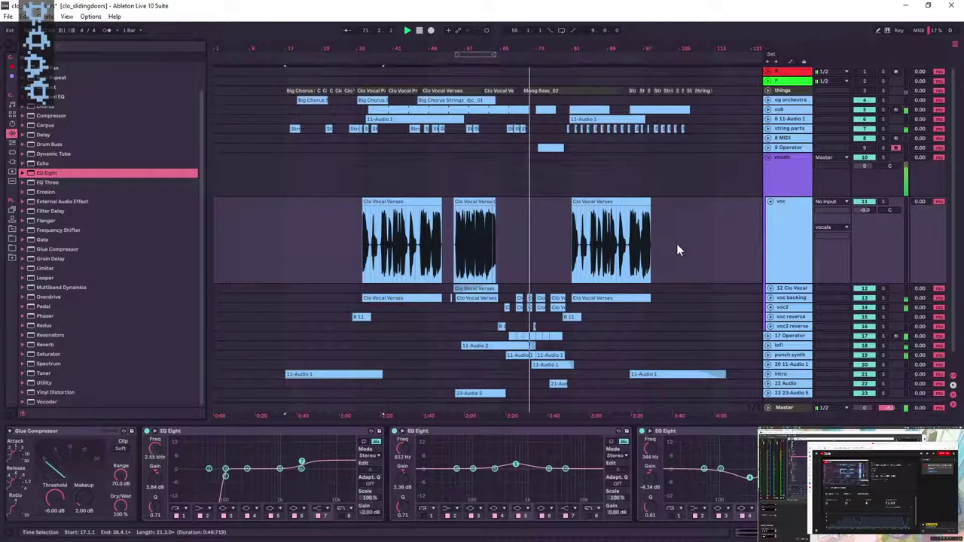
# - Check voc2's effect chain, raise the voc track's high EQ boost to 5.56 dB at 2.61 kHz, and collapse the vocals group
pyautogui.click(788, 307)
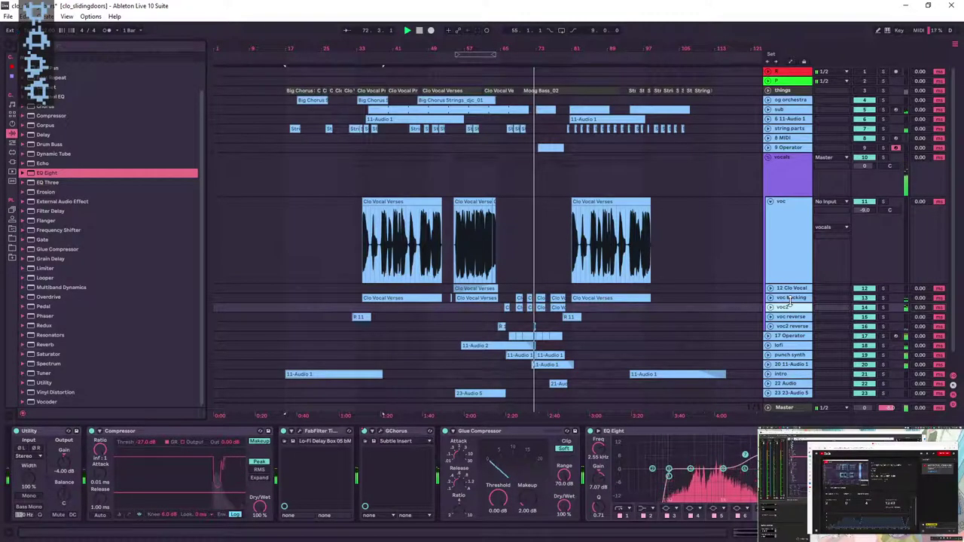
pyautogui.hscroll(5, 750, 459)
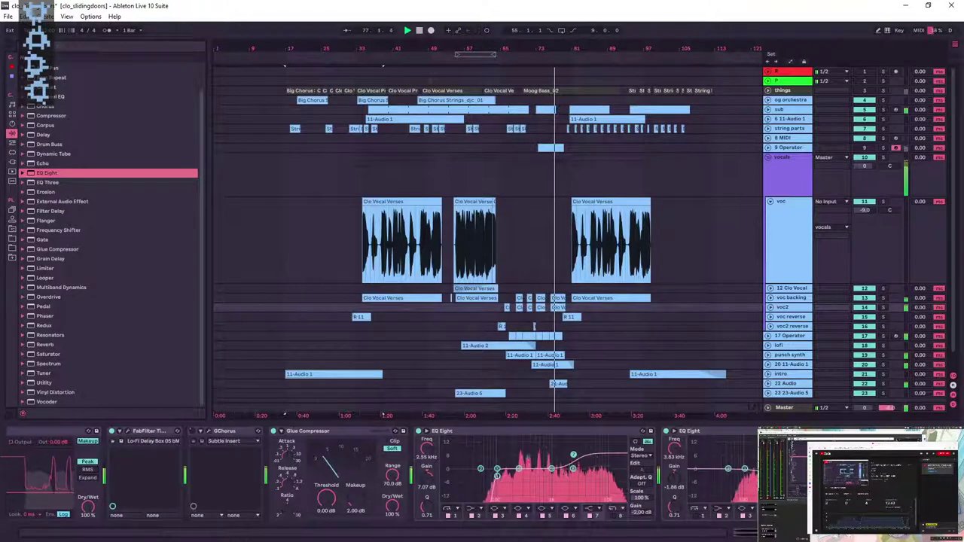
pyautogui.click(806, 231)
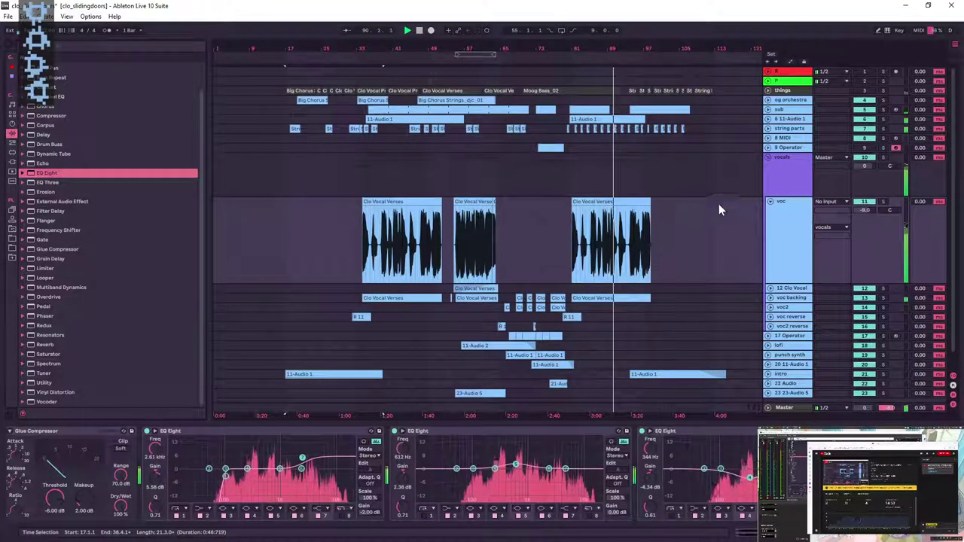
pyautogui.click(768, 159)
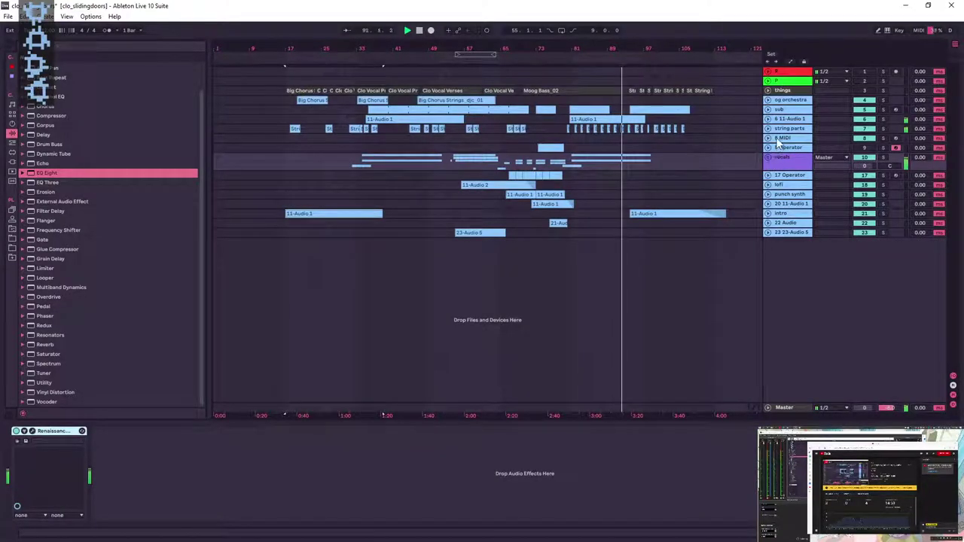
# - Unfold the sub track, look at the 6 11-Audio 1 track's clips and fold that audio track again
pyautogui.click(766, 109)
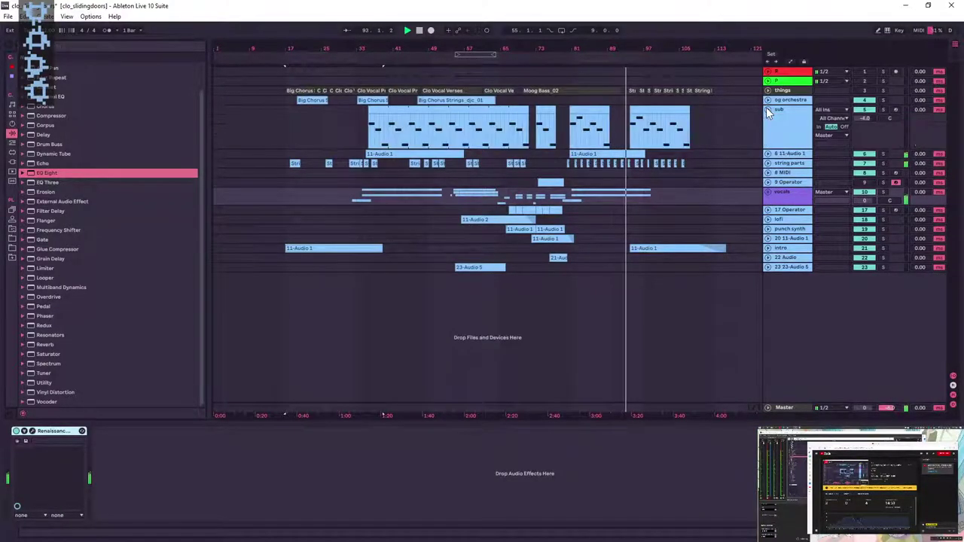
pyautogui.click(767, 154)
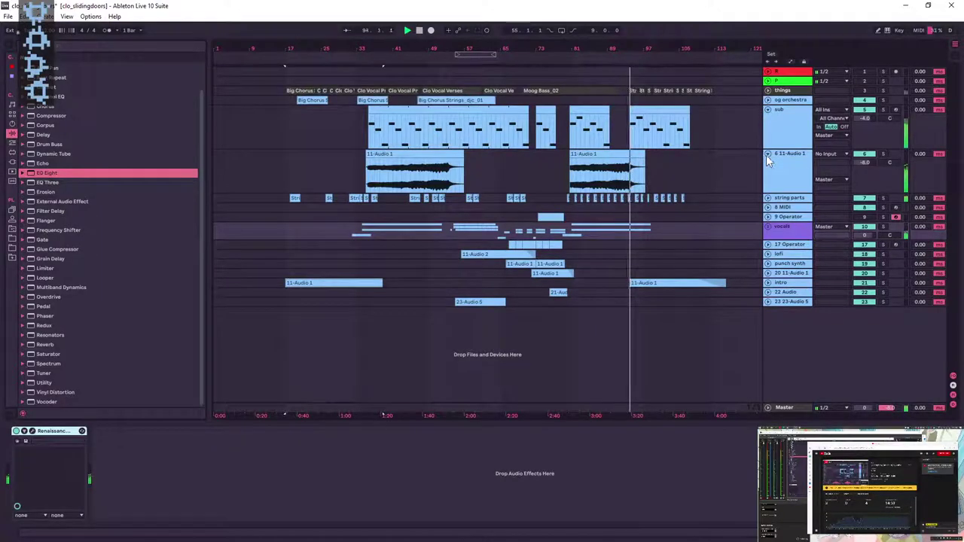
pyautogui.click(768, 156)
# - Examine the third sub clip in close-up and place the insert marker inside it
pyautogui.click(614, 117)
pyautogui.moveTo(614, 108); pyautogui.dragTo(607, 109)
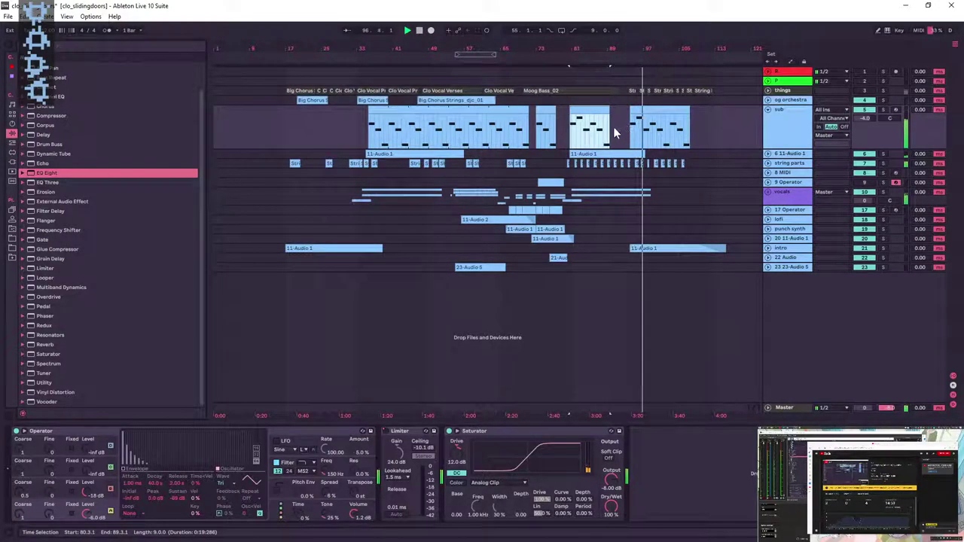
pyautogui.moveTo(615, 52); pyautogui.dragTo(592, 137)
pyautogui.click(582, 129)
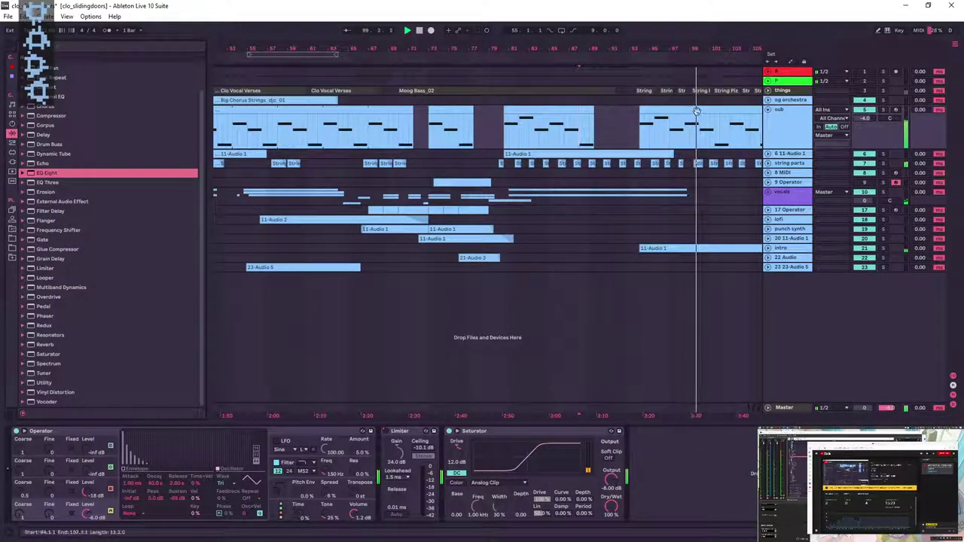
pyautogui.scroll(-3, 645, 58)
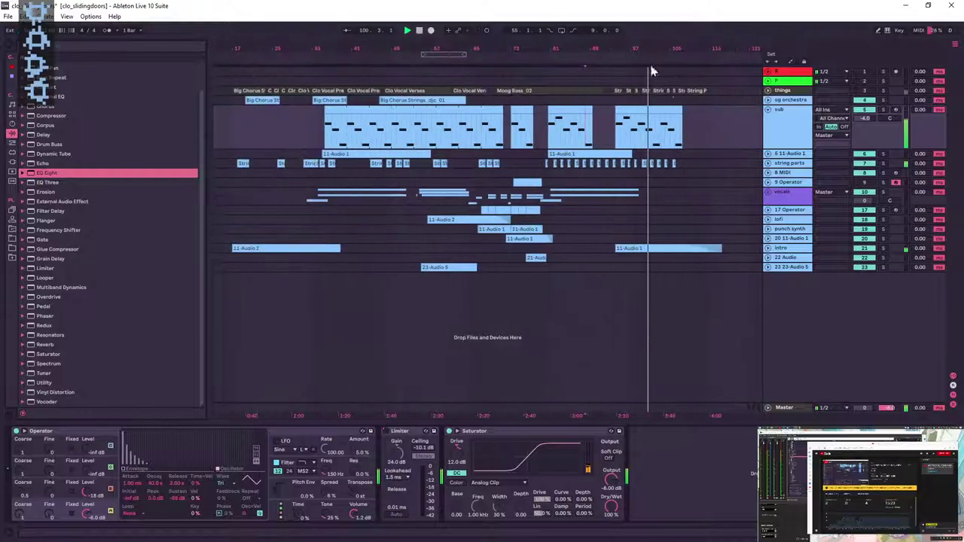
# - Set the string parts volume to about -5 dB, adjust the sub track's volume and replay from the insert marker
pyautogui.click(767, 163)
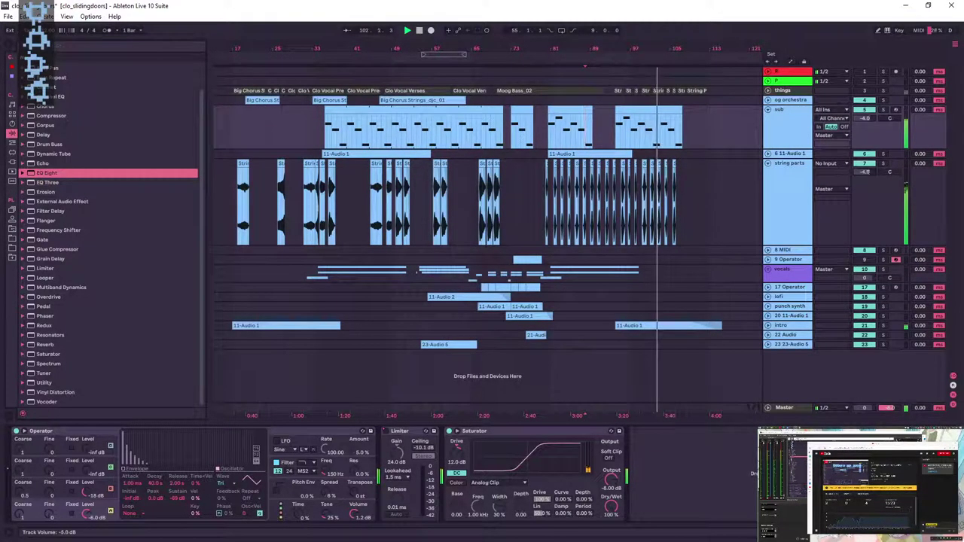
pyautogui.click(767, 162)
pyautogui.moveTo(864, 118)
pyautogui.mouseDown()
pyautogui.moveTo(865, 127)
pyautogui.moveTo(864, 118)
pyautogui.mouseUp()
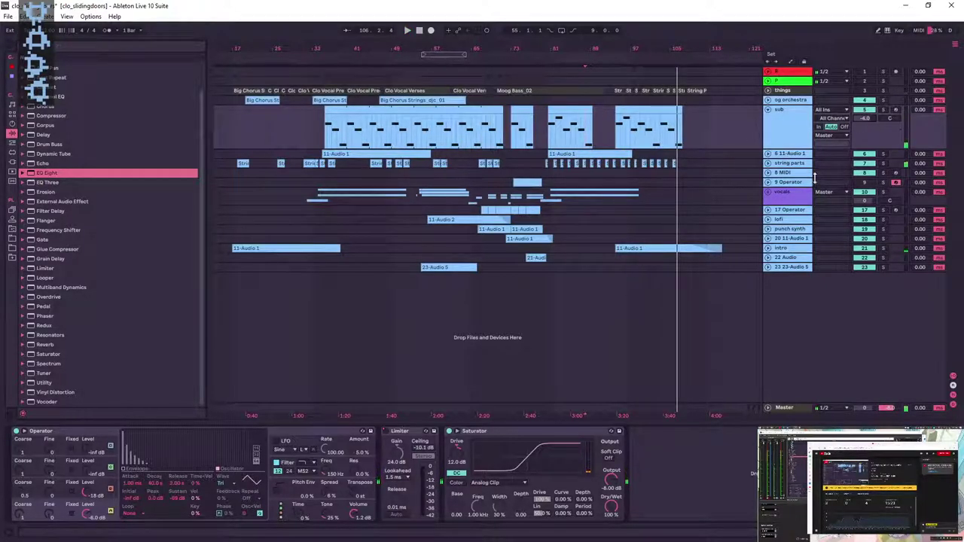
pyautogui.press('space')
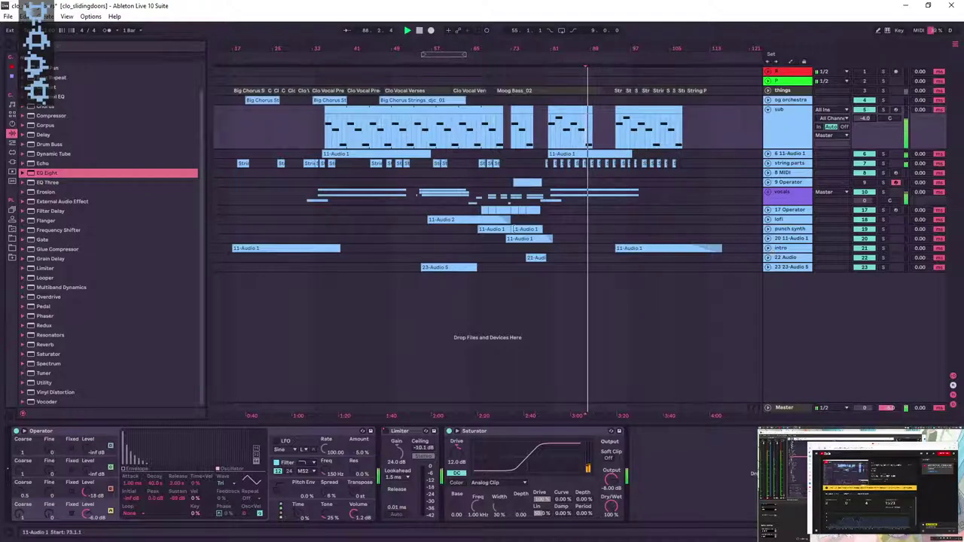
# - Unfold the 17 Operator track, set its volume to -7.0 dB and play the arrangement from bar 67
pyautogui.click(767, 210)
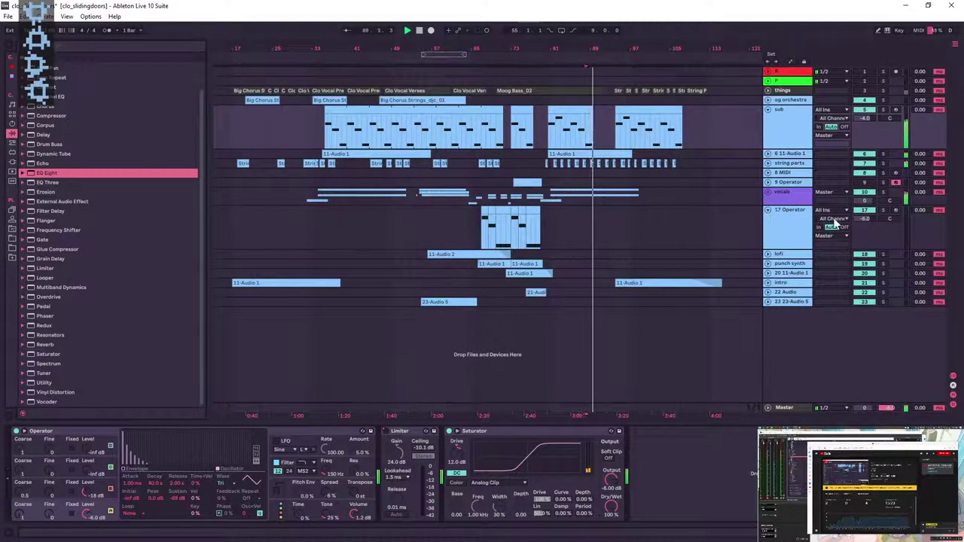
pyautogui.click(795, 224)
pyautogui.moveTo(862, 219); pyautogui.dragTo(863, 224)
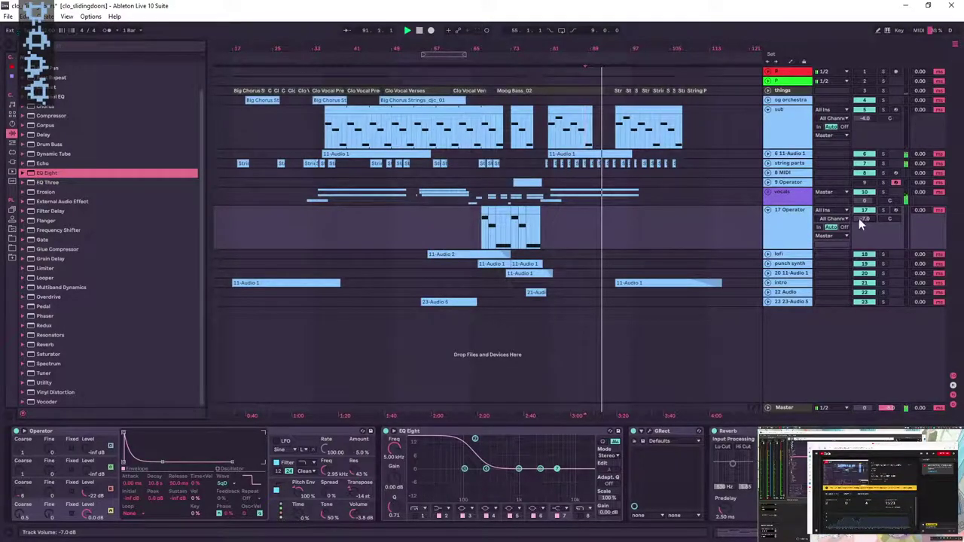
pyautogui.click(482, 229)
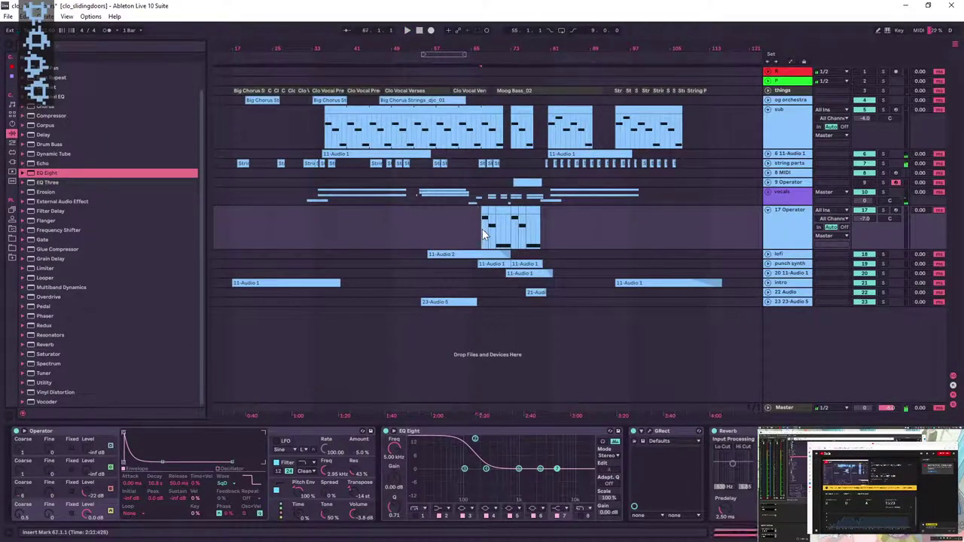
pyautogui.press('space')
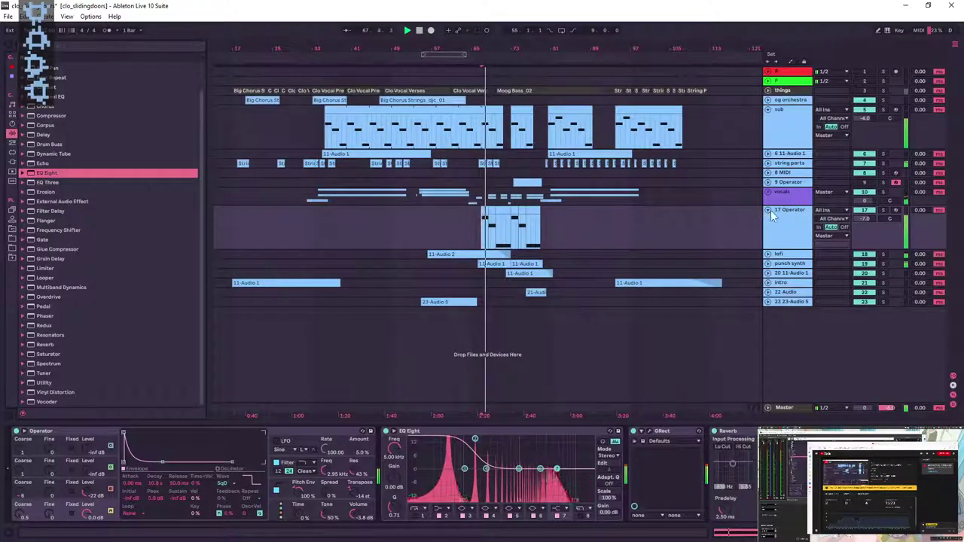
# - Unfold the punch synth track to examine its clips during playback, and fold all tracks again
pyautogui.click(476, 279)
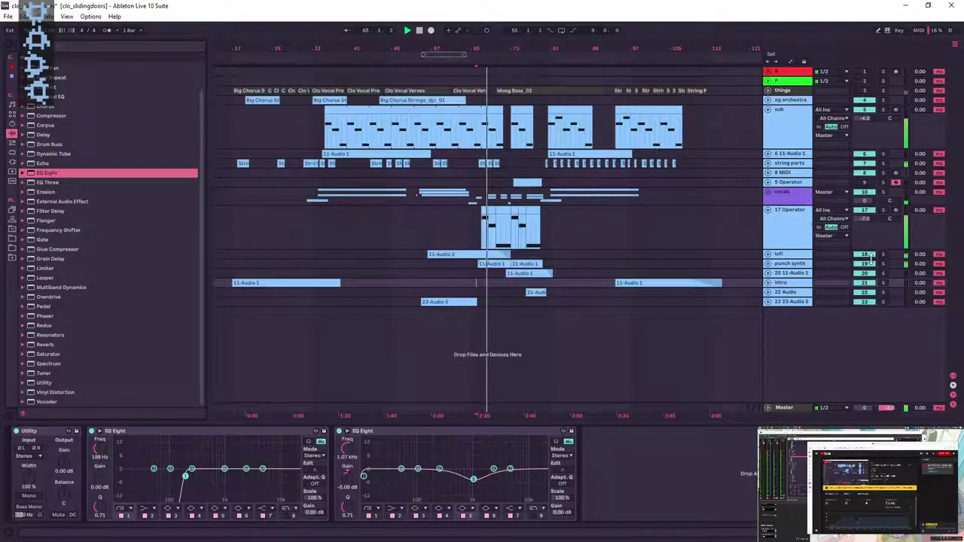
pyautogui.click(767, 265)
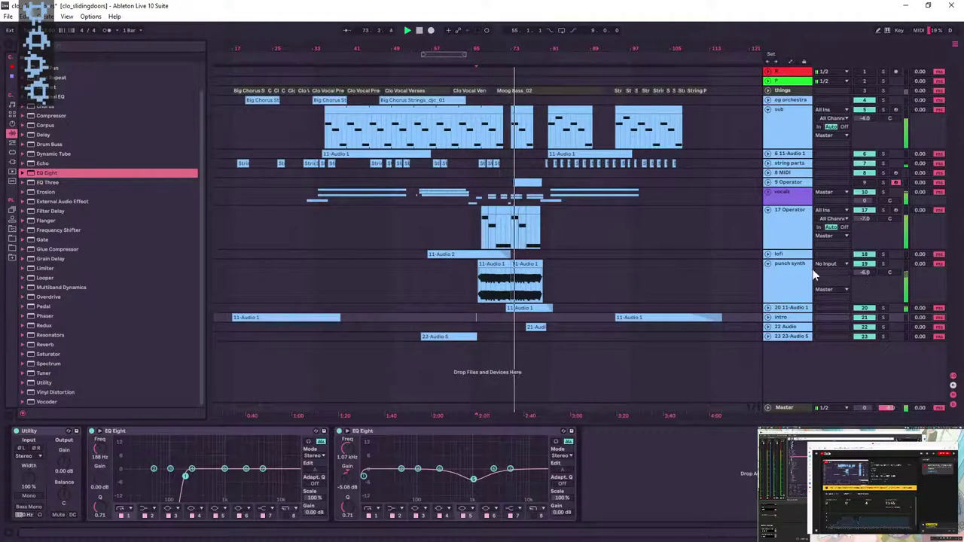
pyautogui.keyDown('alt'); pyautogui.click(768, 265); pyautogui.keyUp('alt')
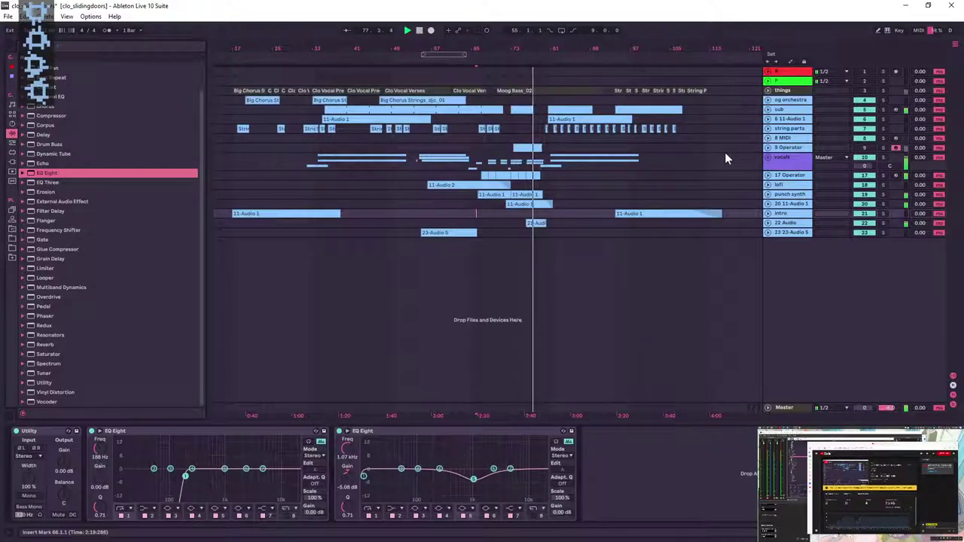
# - Play from bar 101 and shape the string parts EQ with a mid cut of -4.09 dB at 791 Hz and a reduced low end
pyautogui.moveTo(552, 47); pyautogui.dragTo(553, 94)
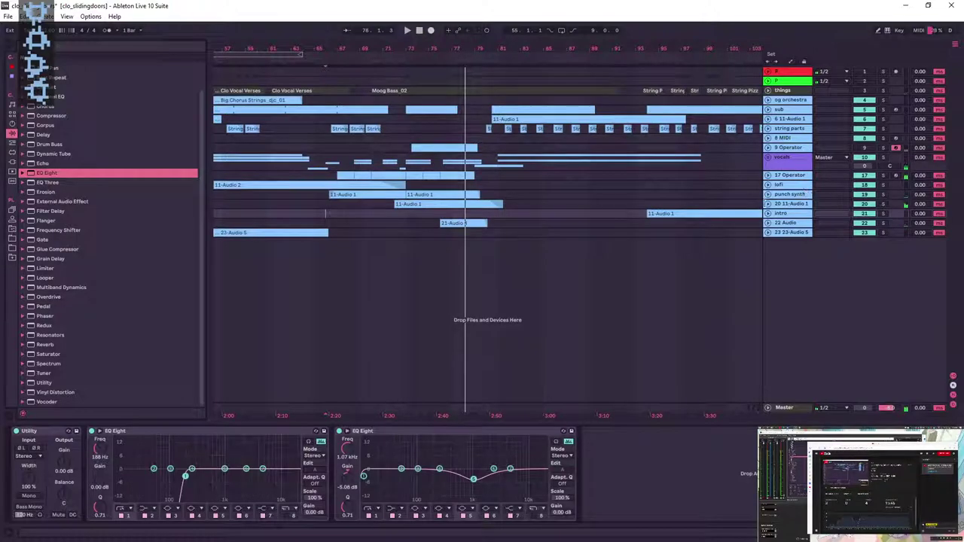
pyautogui.moveTo(614, 49); pyautogui.dragTo(560, 30)
pyautogui.click(629, 147)
pyautogui.press('space')
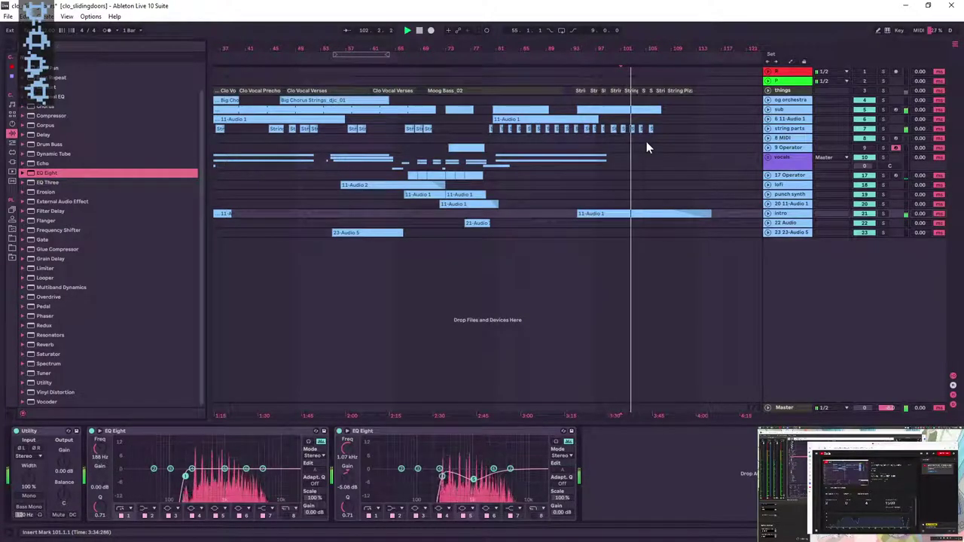
pyautogui.click(786, 131)
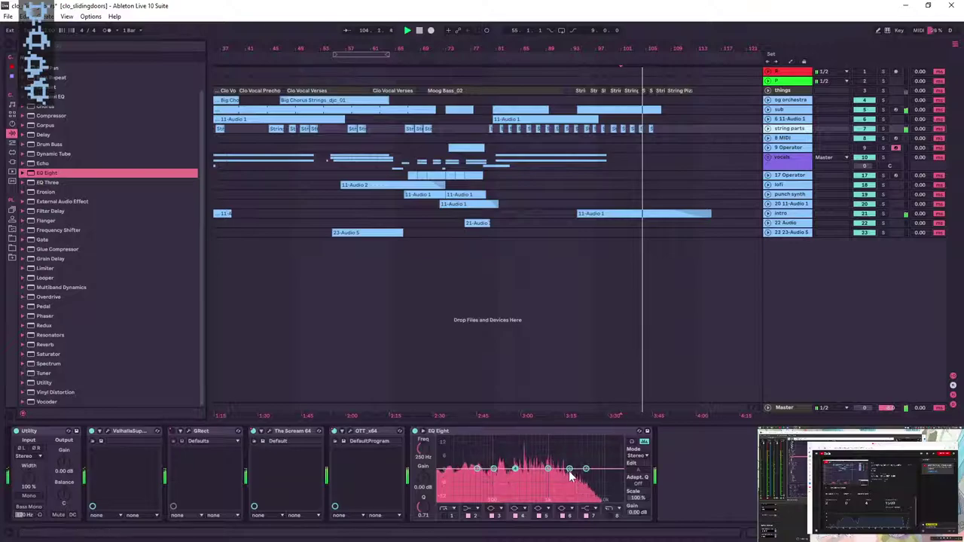
pyautogui.moveTo(548, 468); pyautogui.dragTo(548, 445)
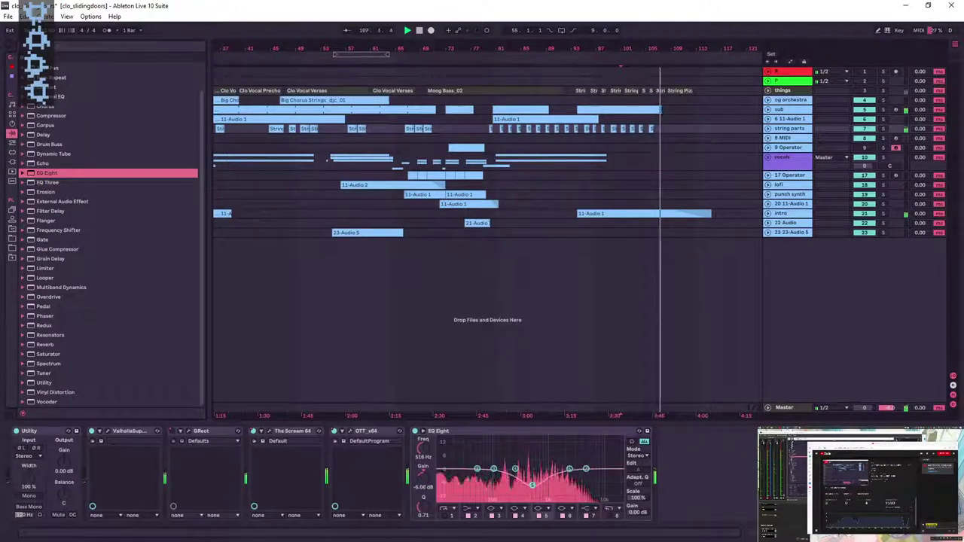
pyautogui.press('space')
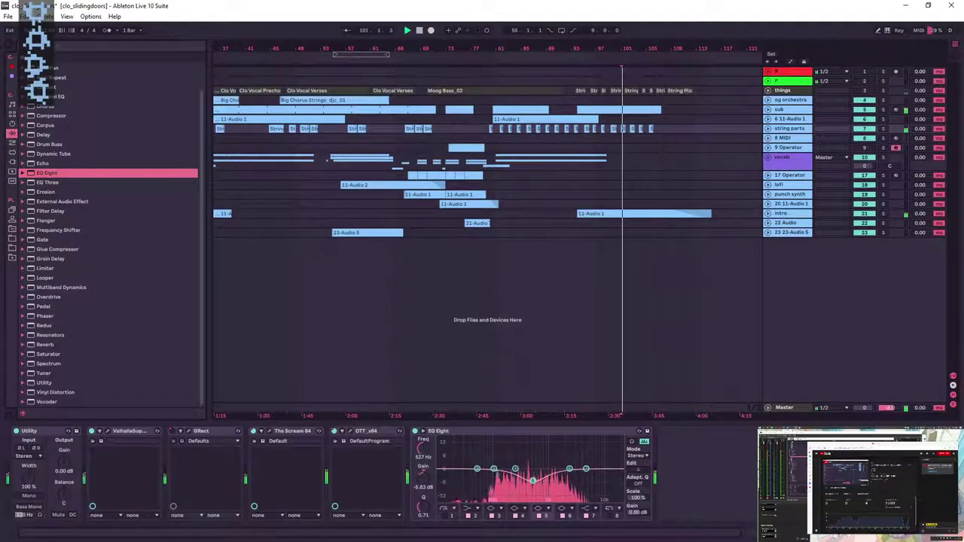
pyautogui.moveTo(533, 480); pyautogui.dragTo(534, 484)
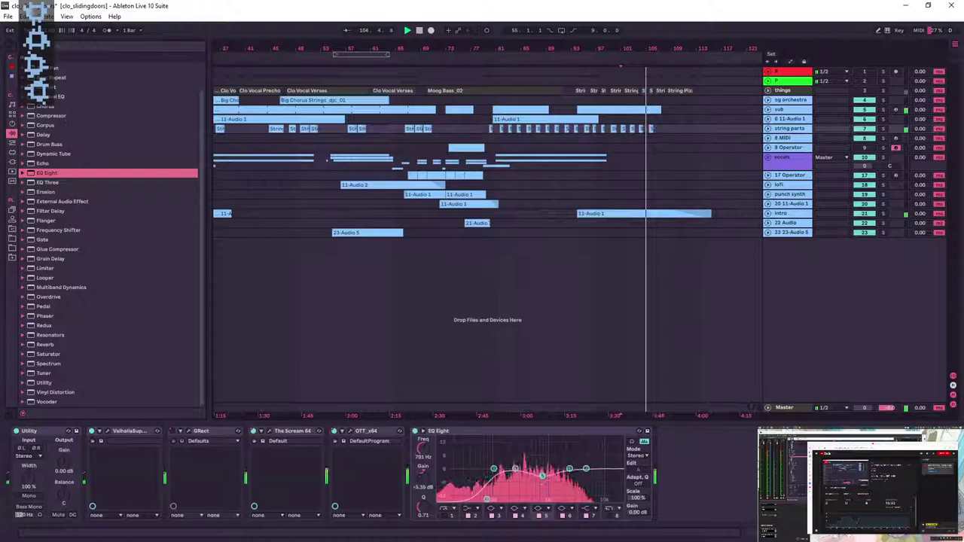
# - Listen from bars 66 and 18 to check the string parts EQ, and unfold the string parts track
pyautogui.click(403, 138)
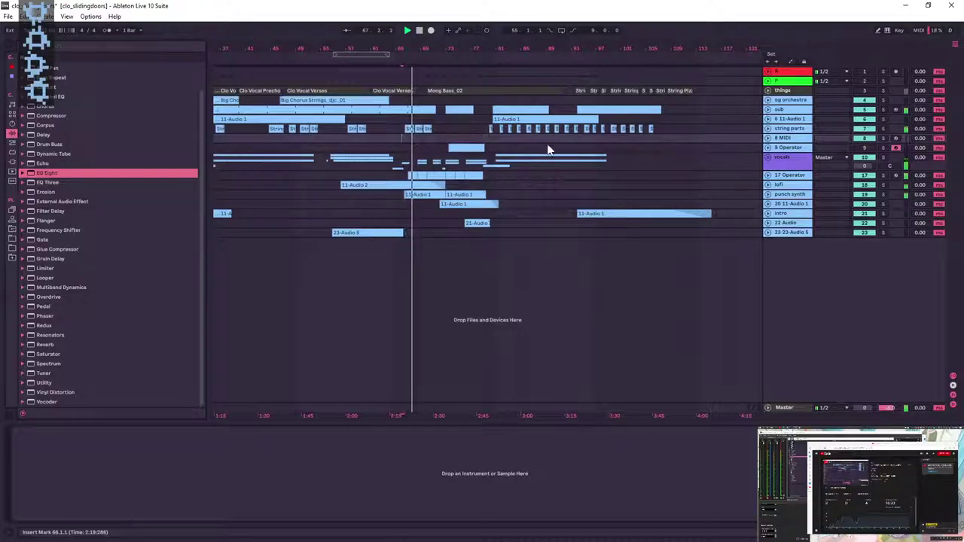
pyautogui.click(782, 130)
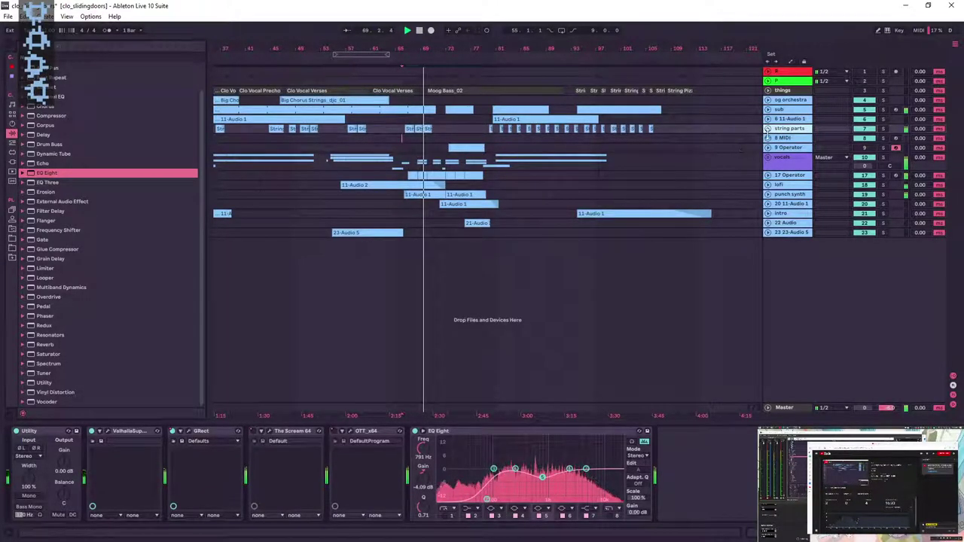
pyautogui.scroll(-2, 362, 129)
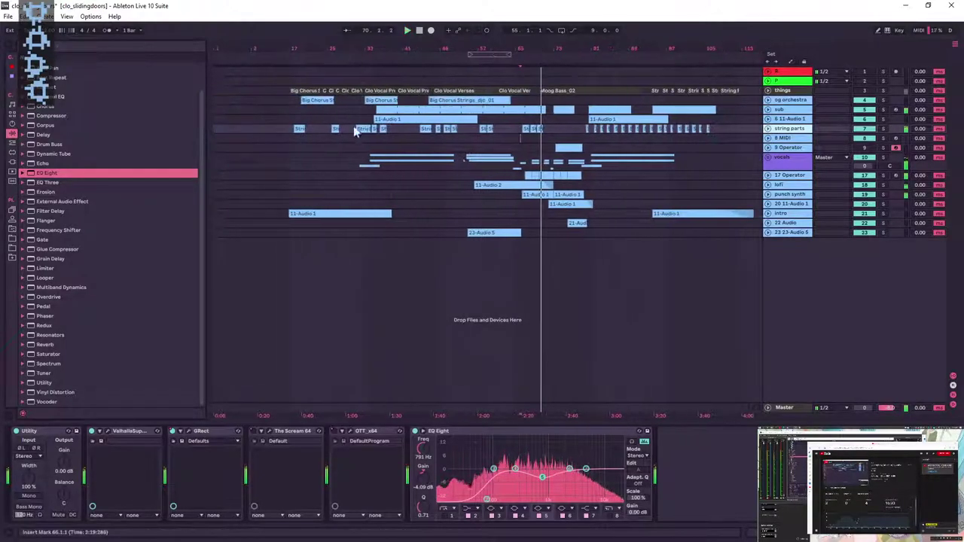
pyautogui.click(293, 137)
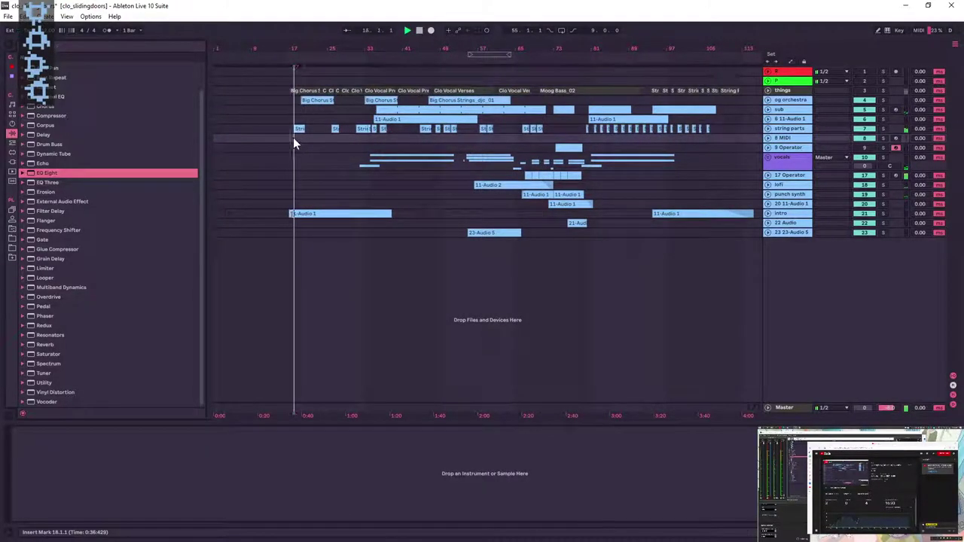
pyautogui.click(768, 130)
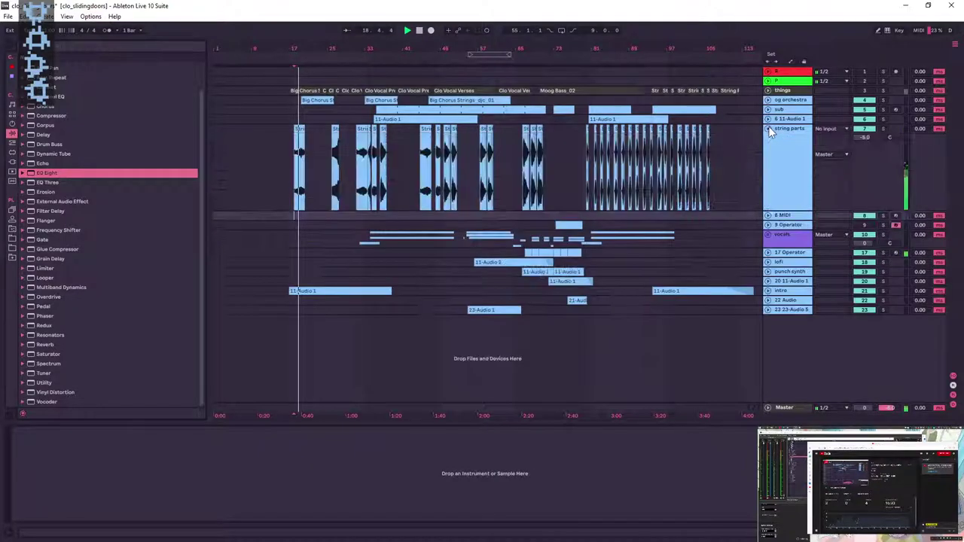
# - Replay the string parts from bar 31 and set their mid EQ cut to -3.35 dB at 825 Hz
pyautogui.click(338, 162)
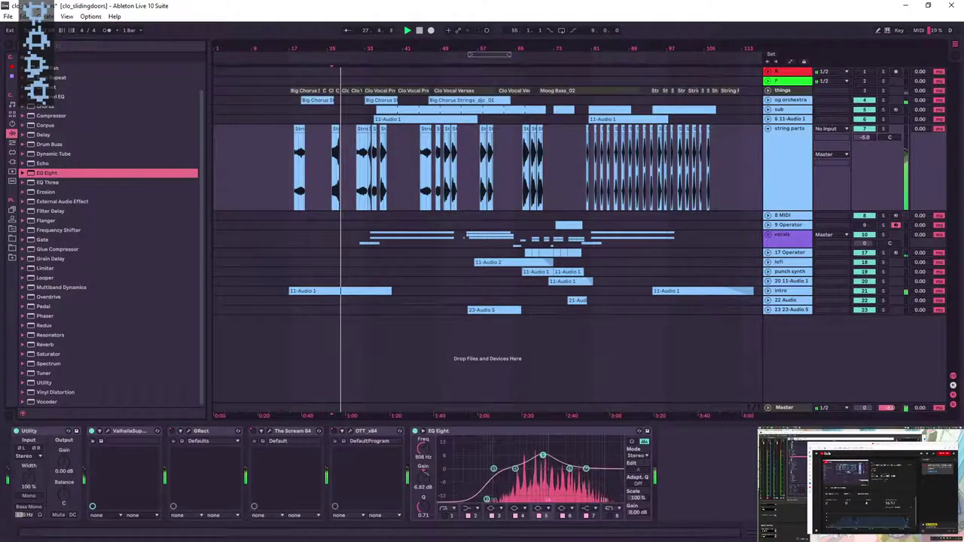
pyautogui.click(356, 160)
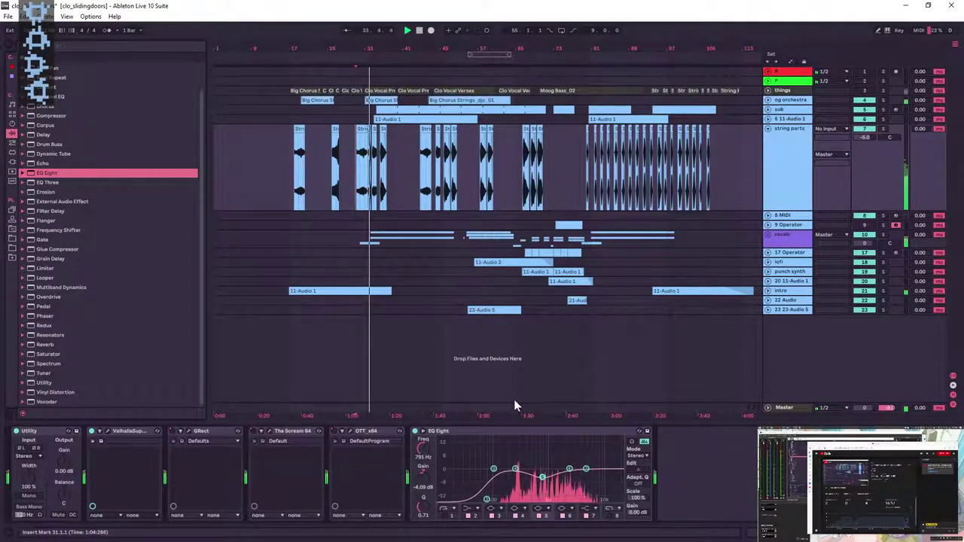
pyautogui.moveTo(544, 478); pyautogui.dragTo(545, 475)
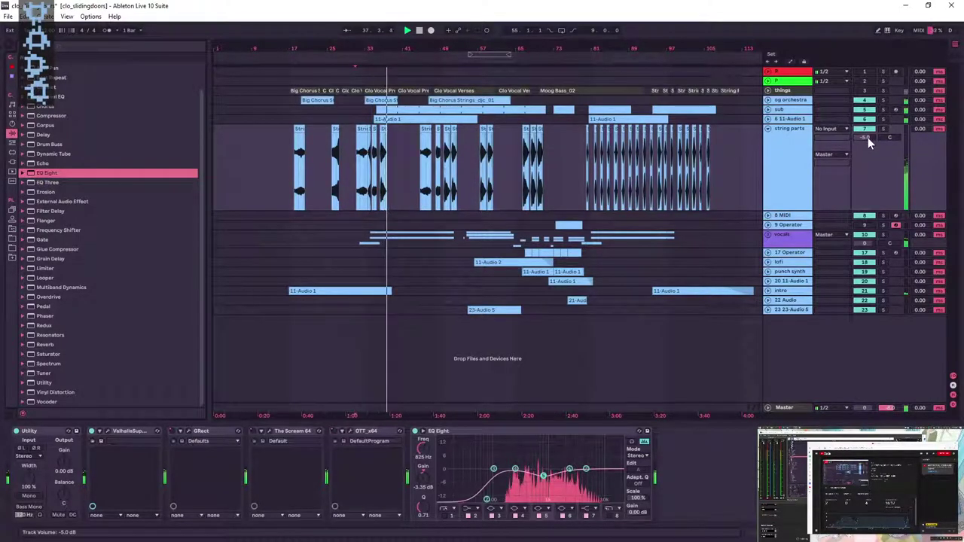
# - Set the string parts volume to -4.0 dB, move the low EQ band to 97.9 Hz, and fold the track
pyautogui.moveTo(868, 137); pyautogui.dragTo(868, 140)
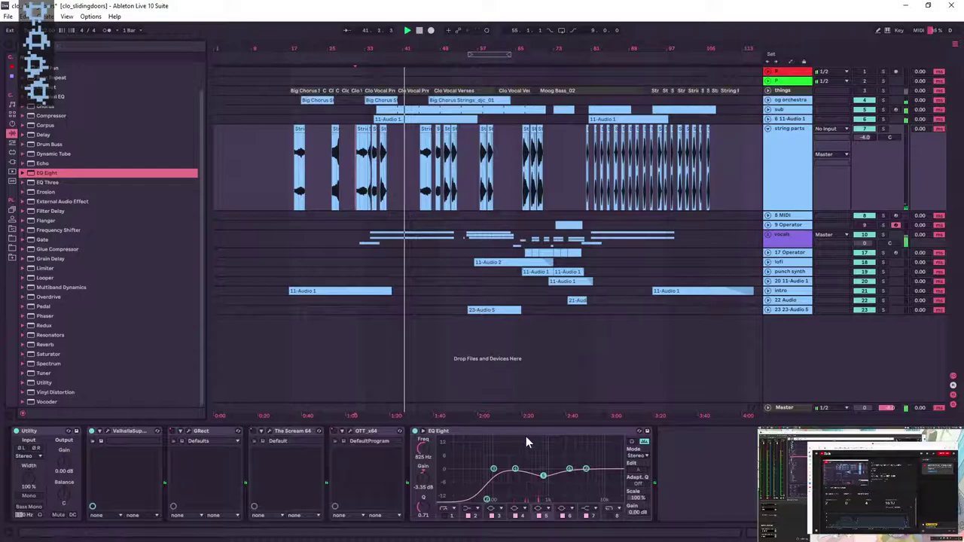
pyautogui.moveTo(488, 503); pyautogui.dragTo(493, 501)
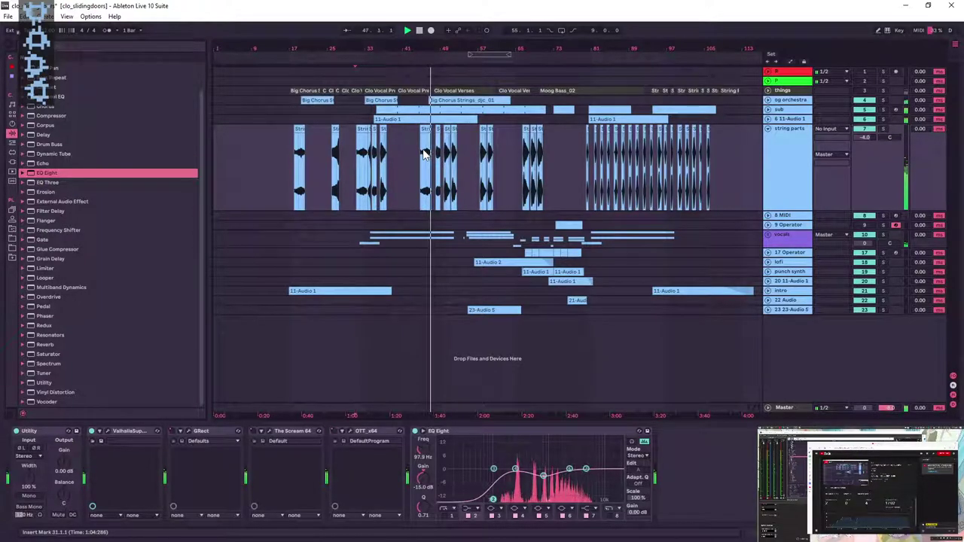
pyautogui.click(768, 129)
# - Delete the deactivated 9 Operator track
pyautogui.click(773, 141)
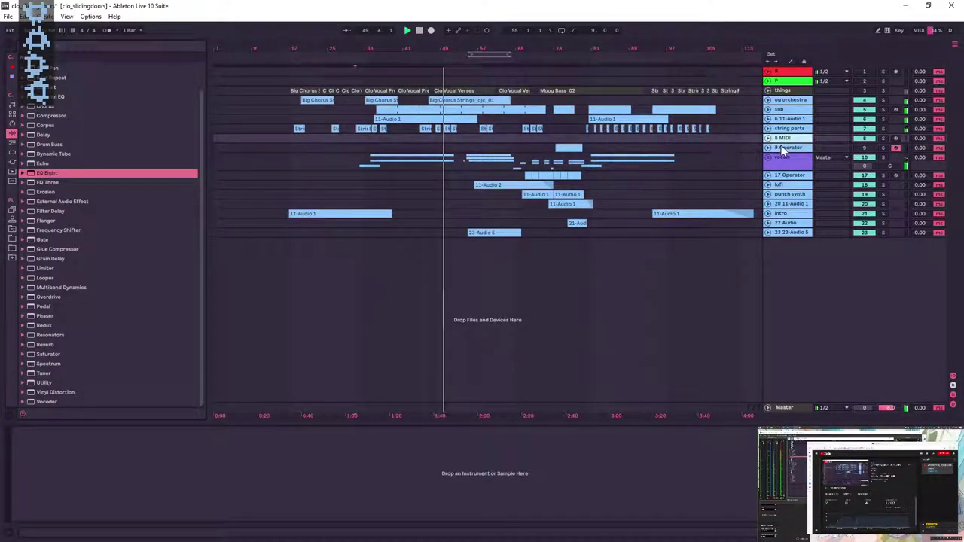
pyautogui.click(776, 147)
pyautogui.press('Delete')
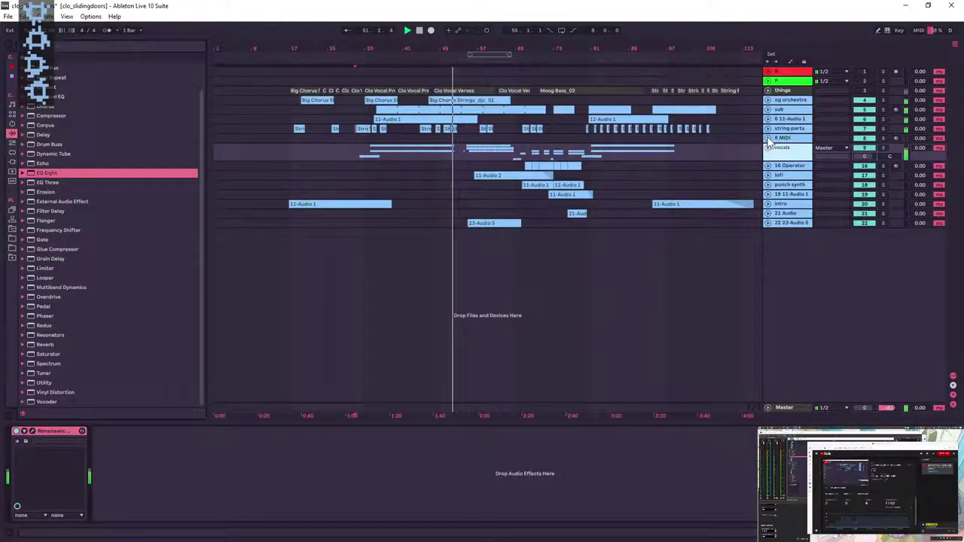
# - Unfold the 8 MIDI track to check for content across the arrangement, and fold it again
pyautogui.click(768, 138)
pyautogui.click(473, 151)
pyautogui.moveTo(500, 47); pyautogui.dragTo(455, 67)
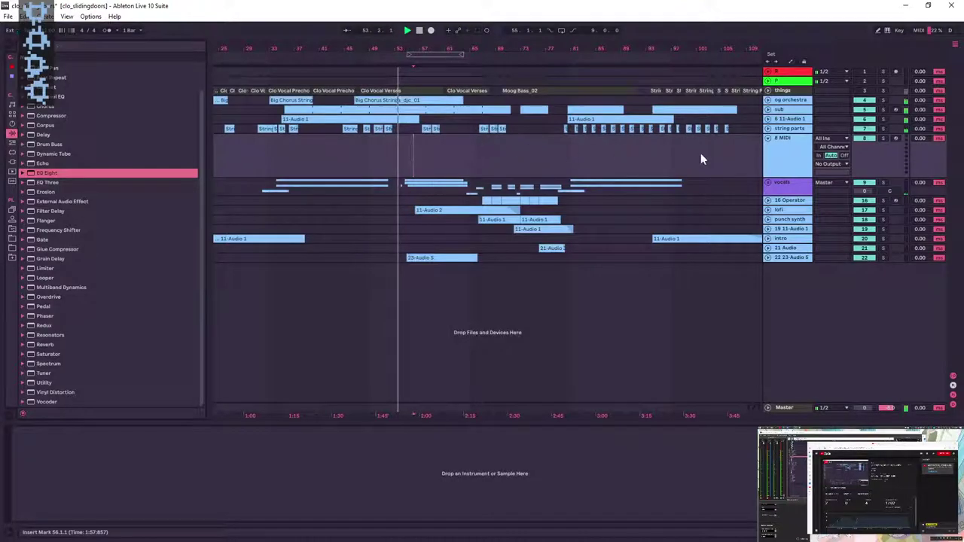
pyautogui.click(767, 138)
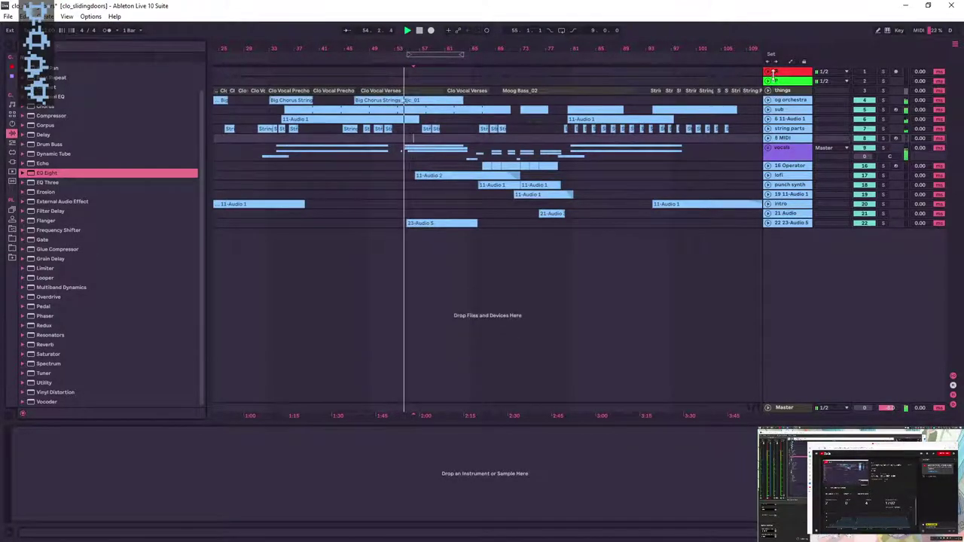
# - View the whole arrangement and audition the middle section from bars 77 and 65
pyautogui.moveTo(543, 54); pyautogui.dragTo(545, 44)
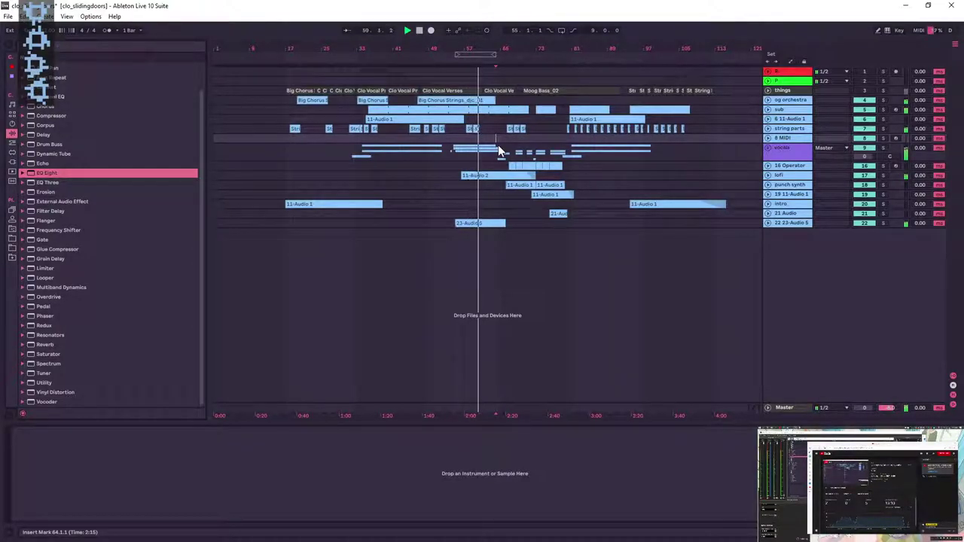
pyautogui.click(557, 138)
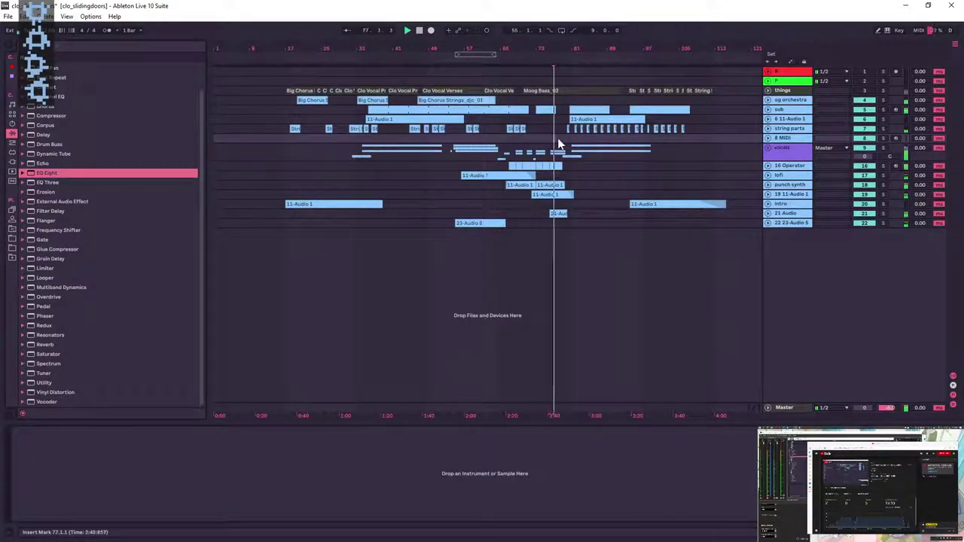
pyautogui.click(501, 142)
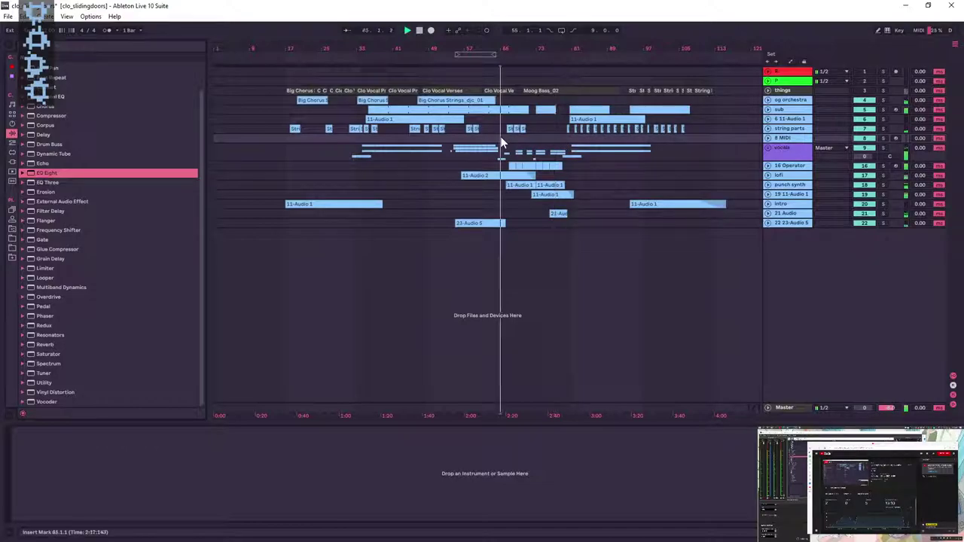
pyautogui.press('space')
pyautogui.click(493, 137)
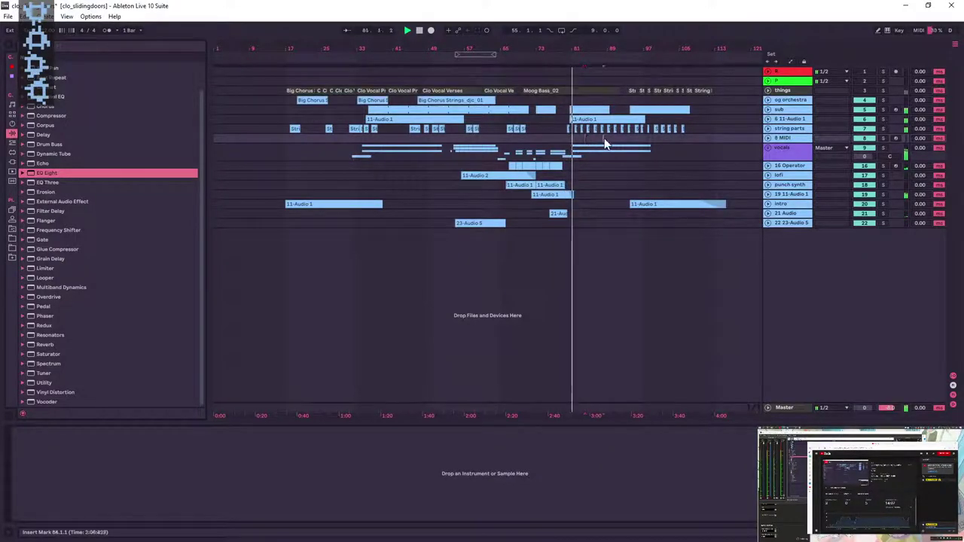
# - Stop playback, look over the arrangement and display the Master track's effect chain
pyautogui.moveTo(624, 47); pyautogui.dragTo(537, 99)
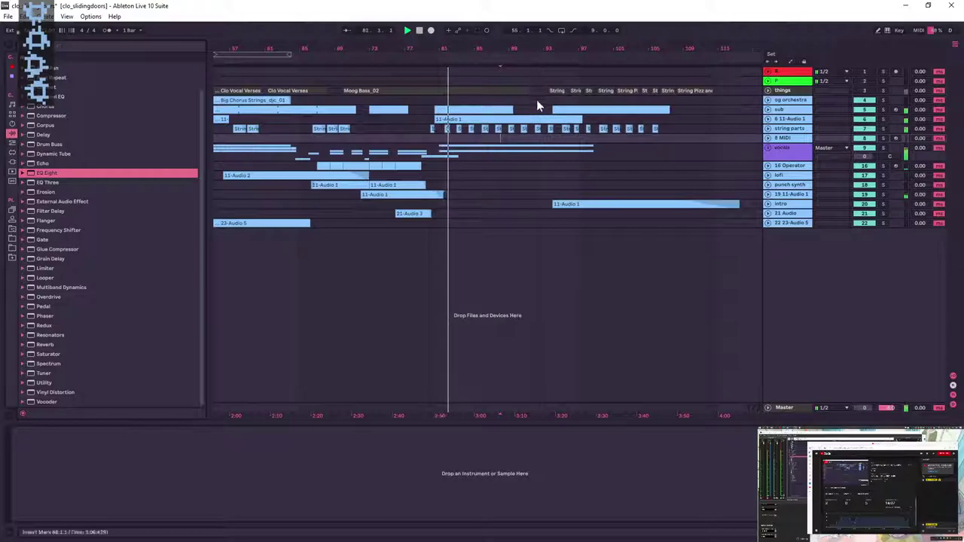
pyautogui.press('space')
pyautogui.moveTo(552, 48); pyautogui.dragTo(590, 6)
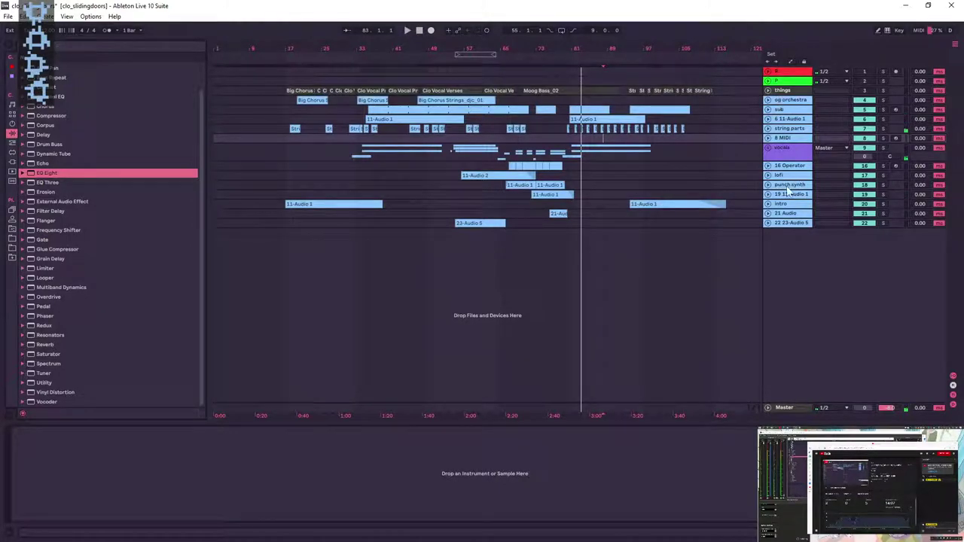
pyautogui.moveTo(449, 48)
pyautogui.mouseDown()
pyautogui.moveTo(451, 73)
pyautogui.moveTo(453, 47)
pyautogui.mouseUp()
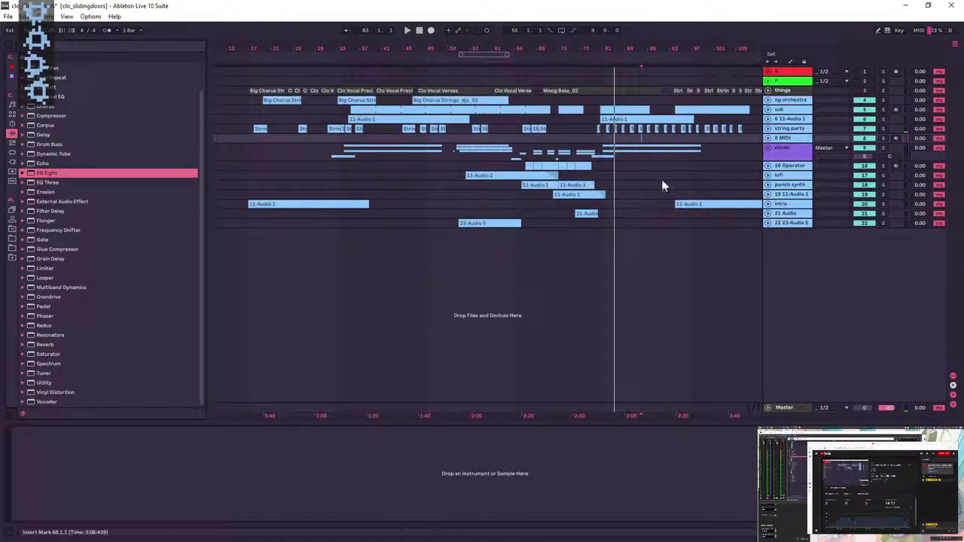
pyautogui.click(792, 409)
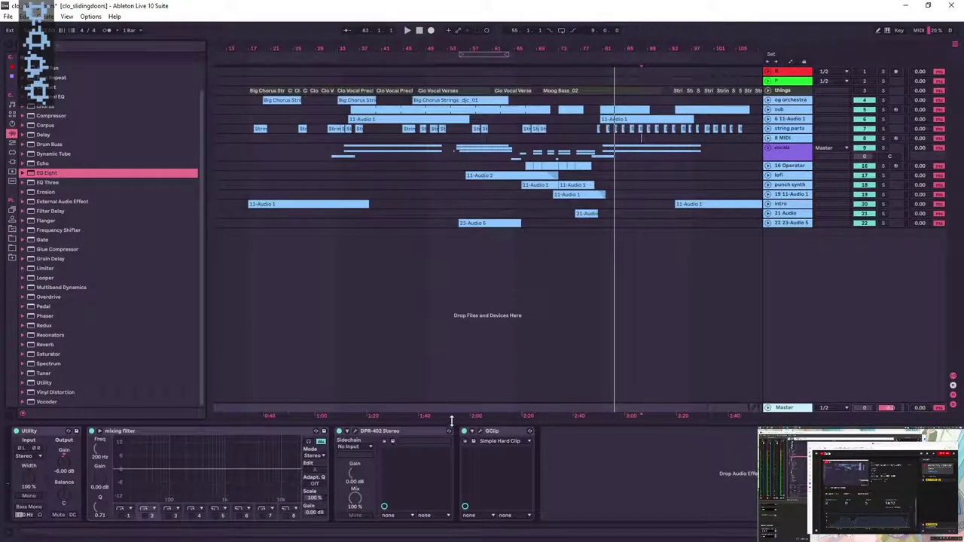
# - Inspect the DPR-402 Stereo compressor's settings on the Master track and close its plug-in window
pyautogui.click(351, 431)
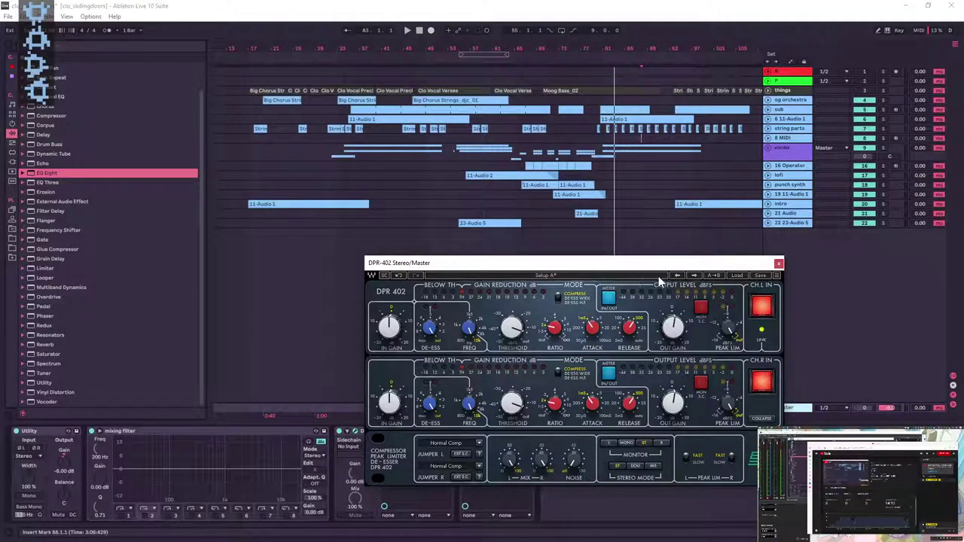
pyautogui.click(778, 264)
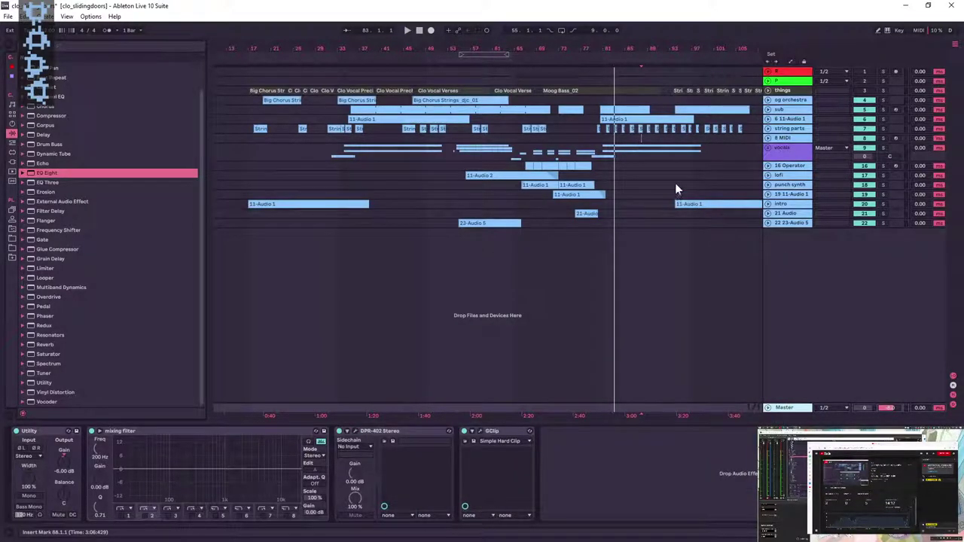
pyautogui.moveTo(588, 49); pyautogui.dragTo(589, 37)
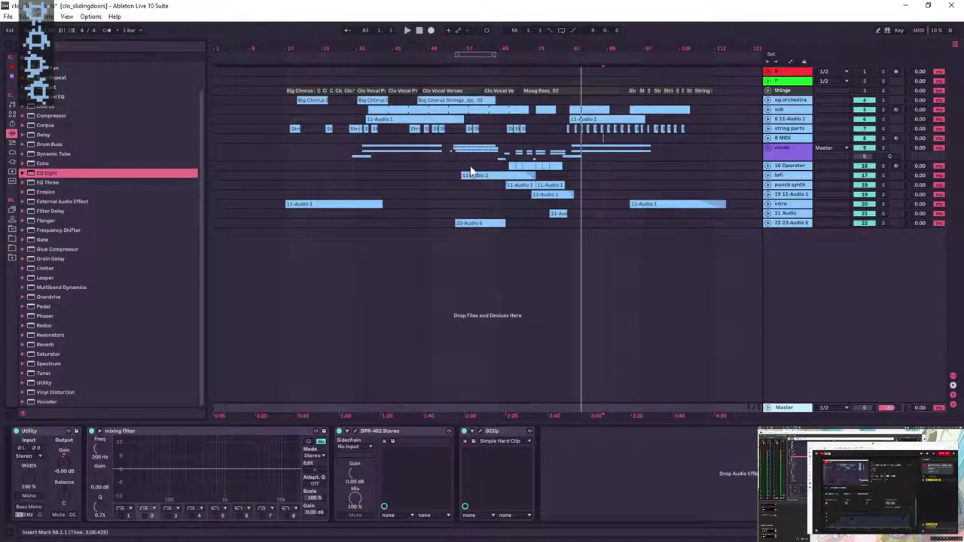
pyautogui.moveTo(538, 44)
pyautogui.mouseDown()
pyautogui.moveTo(538, 55)
pyautogui.moveTo(517, 55)
pyautogui.moveTo(525, 42)
pyautogui.mouseUp()
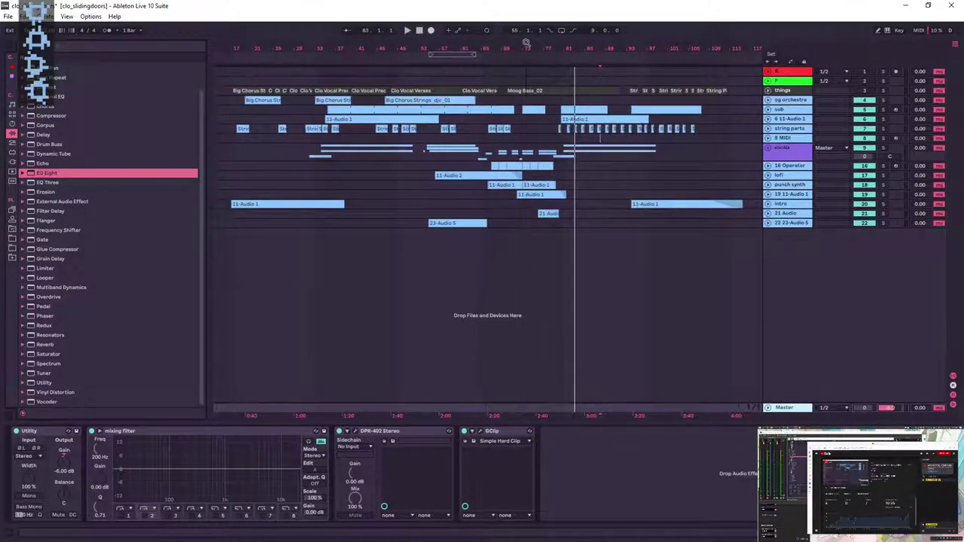
pyautogui.click(564, 142)
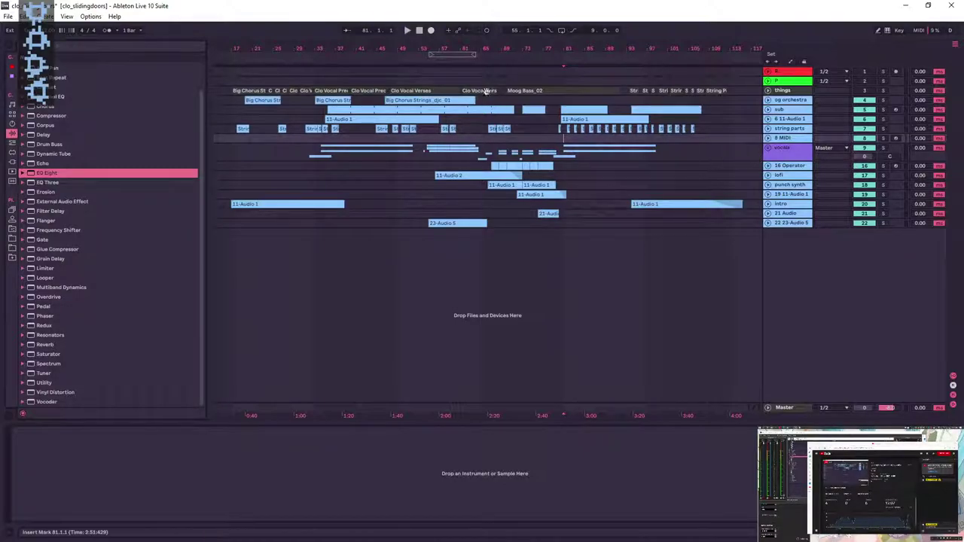
pyautogui.moveTo(488, 43)
pyautogui.mouseDown()
pyautogui.moveTo(521, 58)
pyautogui.moveTo(506, 32)
pyautogui.moveTo(505, 47)
pyautogui.moveTo(486, 42)
pyautogui.mouseUp()
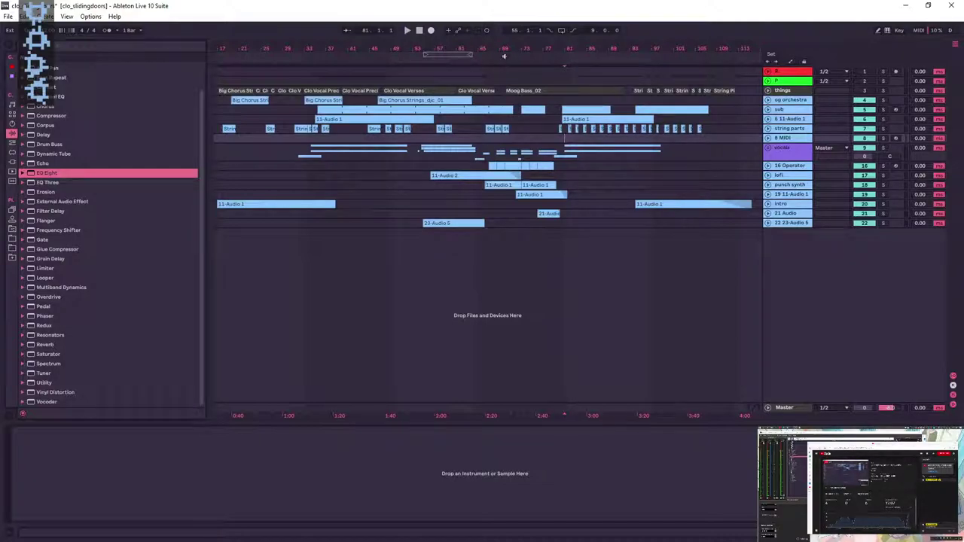
pyautogui.moveTo(536, 43)
pyautogui.mouseDown()
pyautogui.moveTo(539, 75)
pyautogui.moveTo(538, 35)
pyautogui.moveTo(538, 44)
pyautogui.mouseUp()
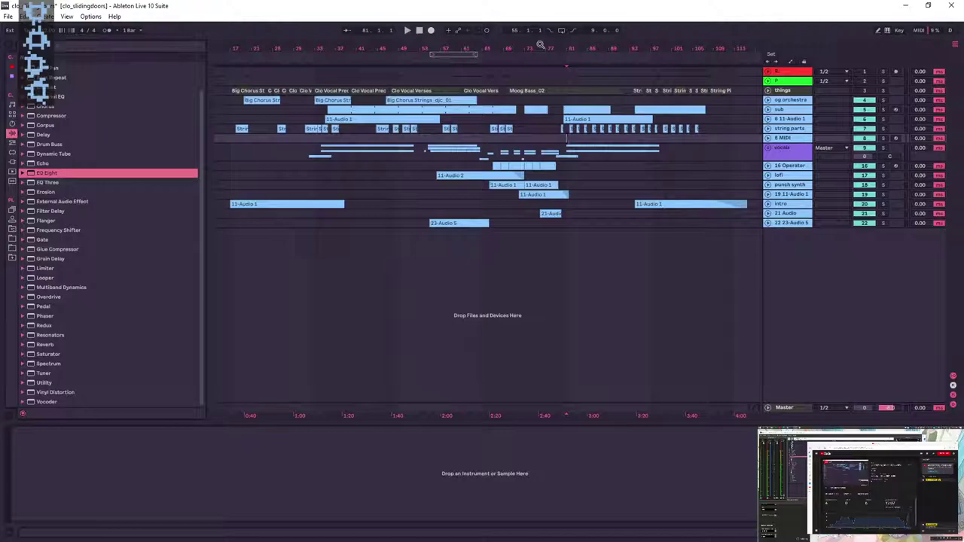
# - Play the arrangement from bar 46 and again from bar 64, just after the second vocal verse
pyautogui.press('space')
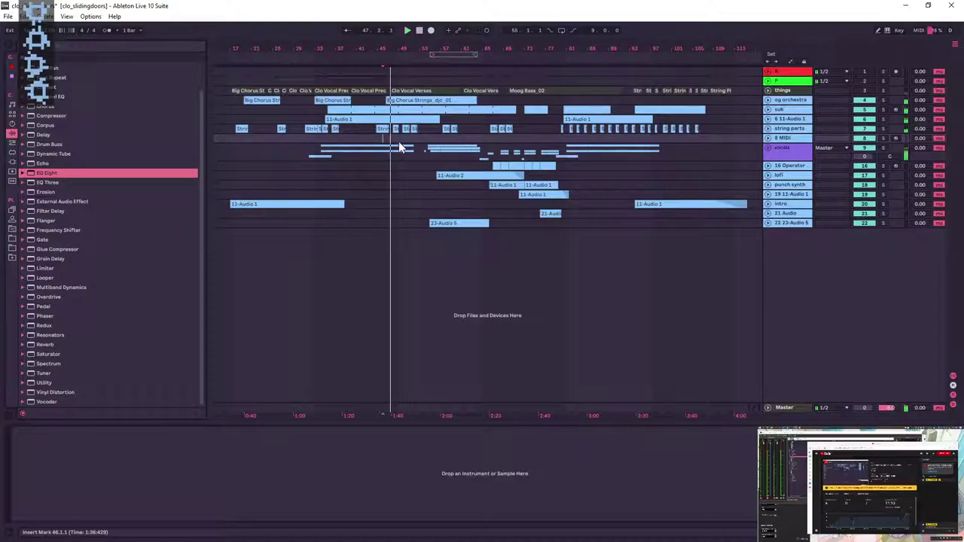
pyautogui.click(437, 139)
pyautogui.click(486, 137)
pyautogui.click(478, 137)
pyautogui.press('space')
pyautogui.press('space')
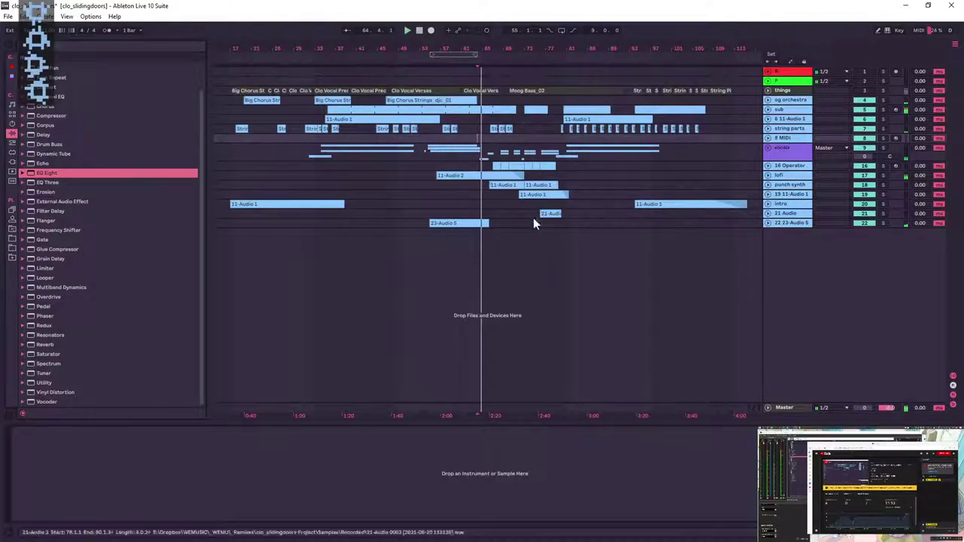
# - Unfold the vocals group and play the section around bar 67, starting from the voc reverse track
pyautogui.click(768, 147)
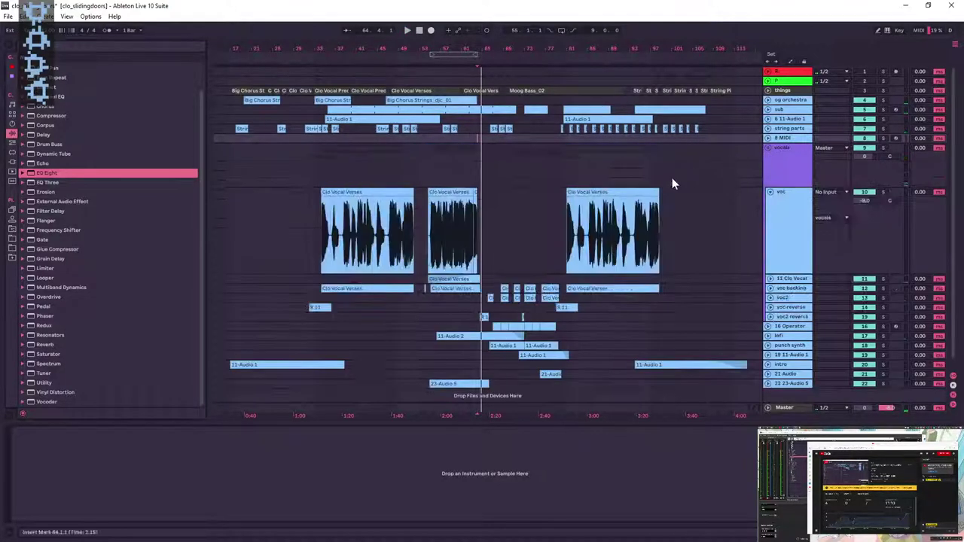
pyautogui.moveTo(538, 52); pyautogui.dragTo(539, 87)
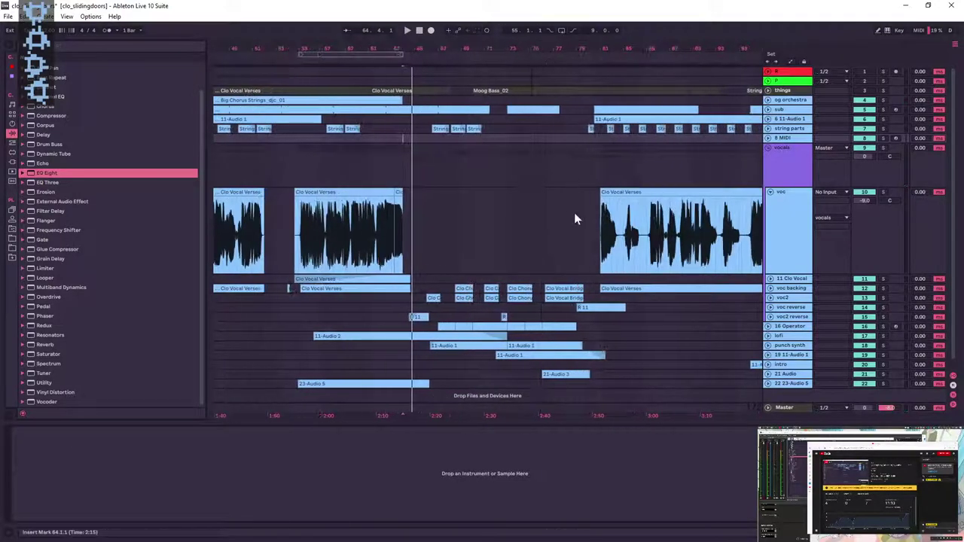
pyautogui.scroll(-1, 570, 214)
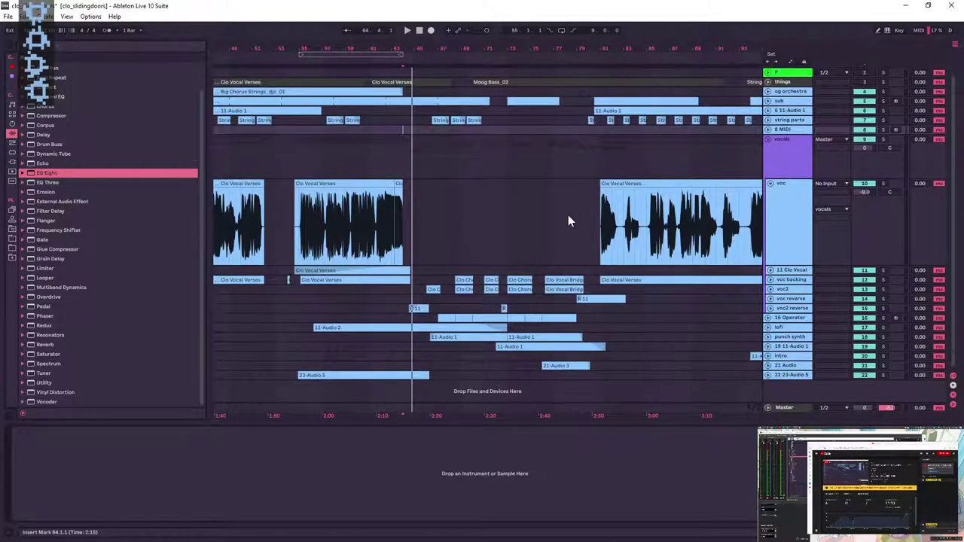
pyautogui.click(392, 298)
pyautogui.press('space')
pyautogui.click(443, 299)
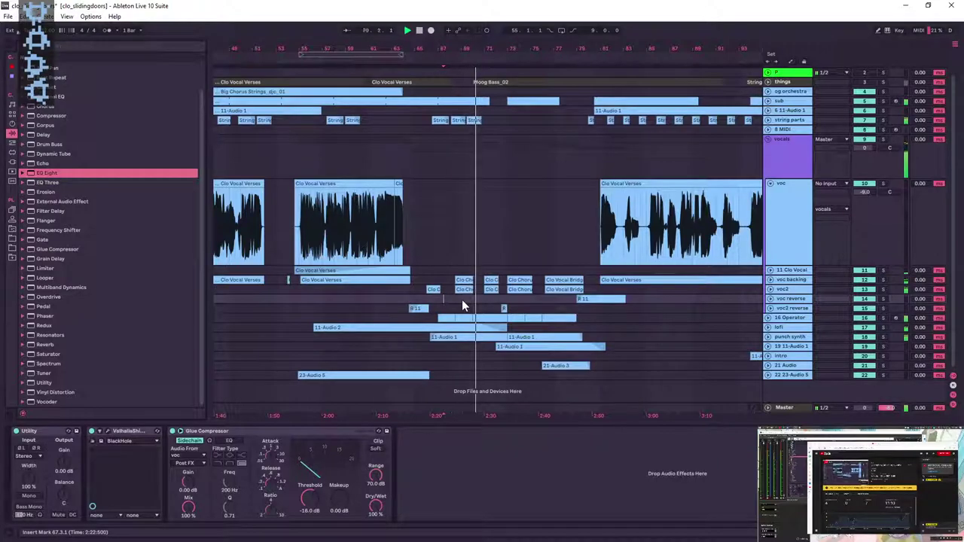
pyautogui.press('space')
# - Collapse the tall voc track lane and fold the vocals group
pyautogui.click(339, 299)
pyautogui.moveTo(416, 47); pyautogui.dragTo(416, 30)
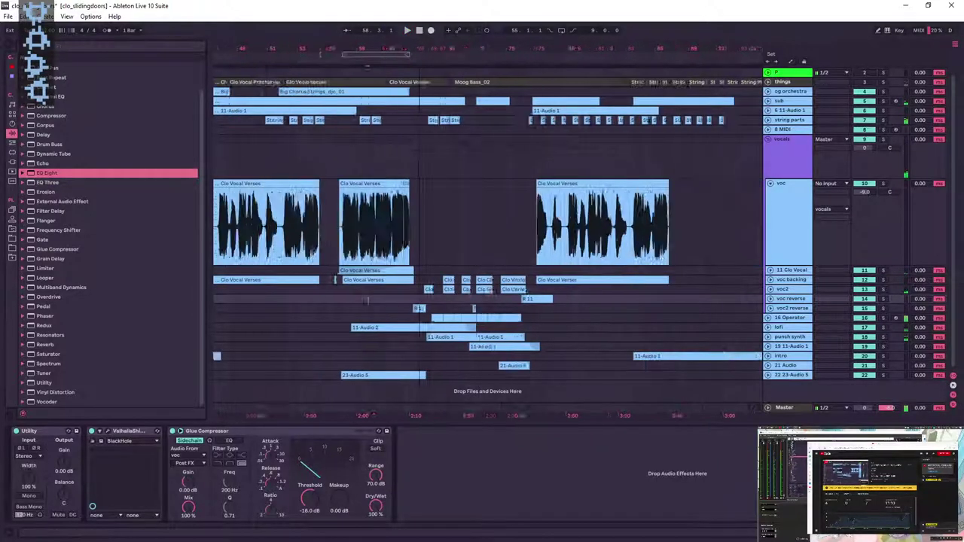
pyautogui.scroll(-2, 526, 291)
pyautogui.click(770, 183)
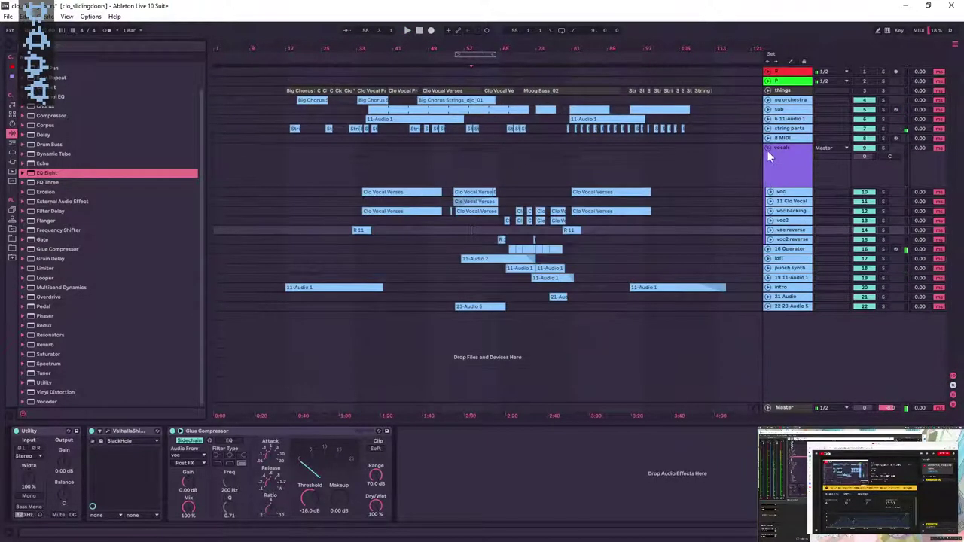
pyautogui.click(766, 150)
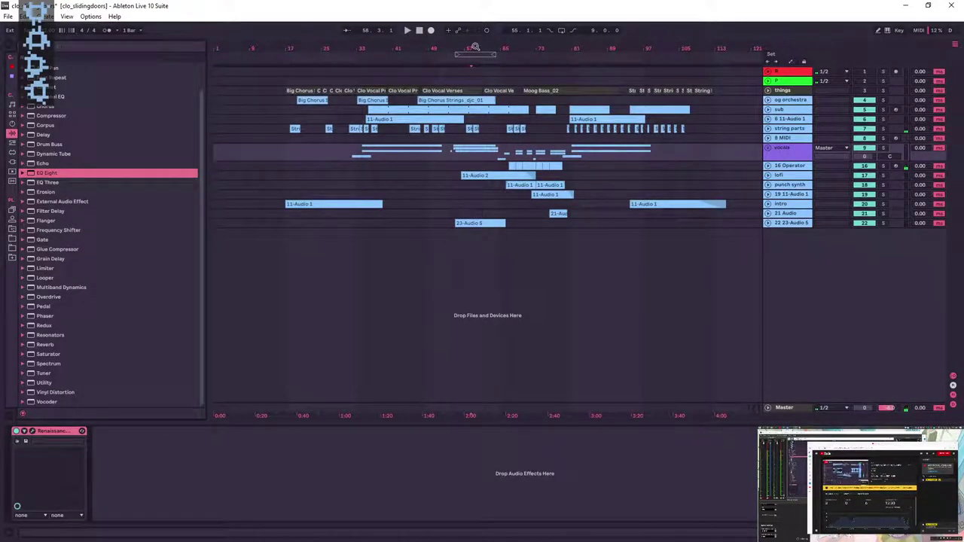
# - Examine the vocals group parts between bars 64 and 82
pyautogui.moveTo(475, 47)
pyautogui.mouseDown()
pyautogui.moveTo(466, 68)
pyautogui.moveTo(445, 75)
pyautogui.moveTo(449, 46)
pyautogui.mouseUp()
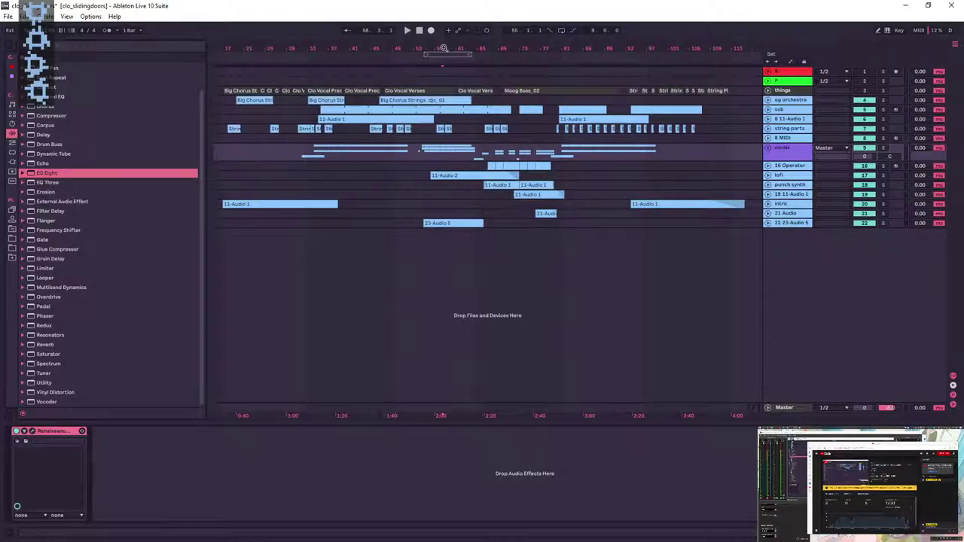
pyautogui.click(452, 71)
pyautogui.moveTo(496, 55); pyautogui.dragTo(600, 156)
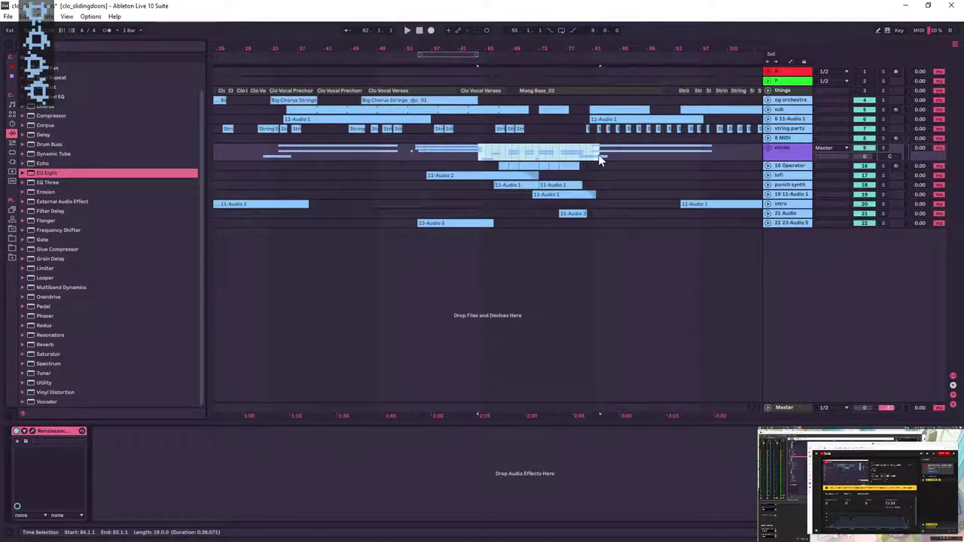
pyautogui.click(512, 155)
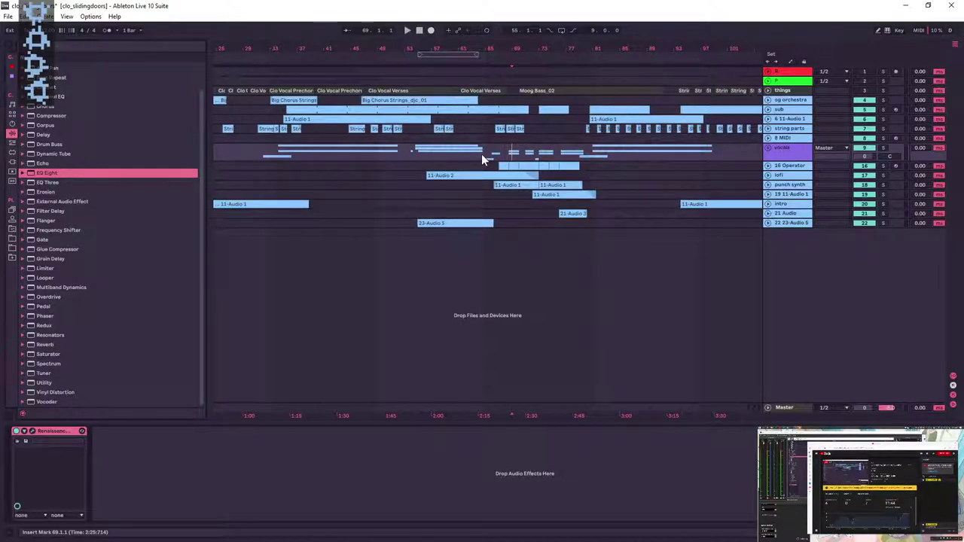
pyautogui.moveTo(639, 46)
pyautogui.mouseDown()
pyautogui.moveTo(542, 45)
pyautogui.moveTo(595, 31)
pyautogui.moveTo(622, 55)
pyautogui.mouseUp()
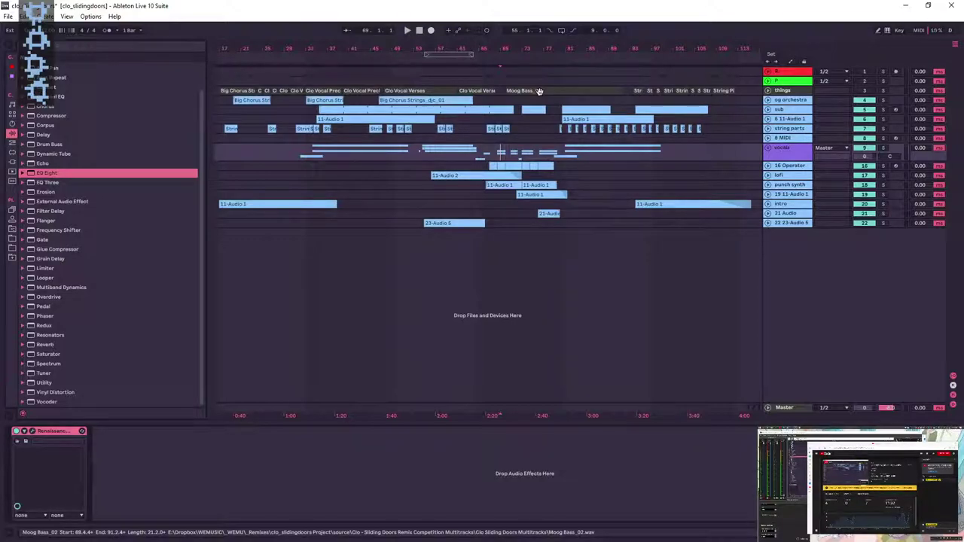
# - Examine the empty stretches on the 16 Operator, lofi and punch synth tracks, including bars 81 to 107
pyautogui.moveTo(567, 180); pyautogui.dragTo(707, 181)
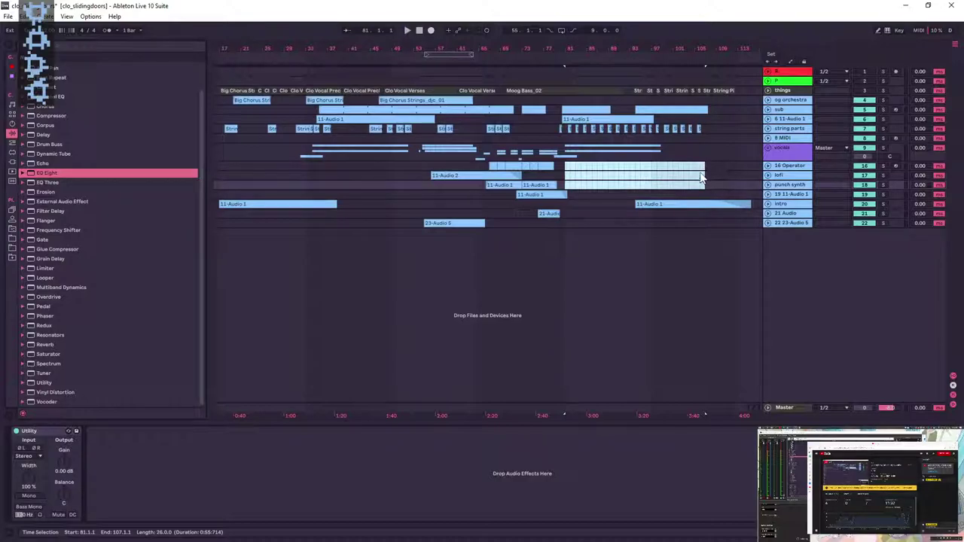
pyautogui.moveTo(254, 185); pyautogui.dragTo(527, 214)
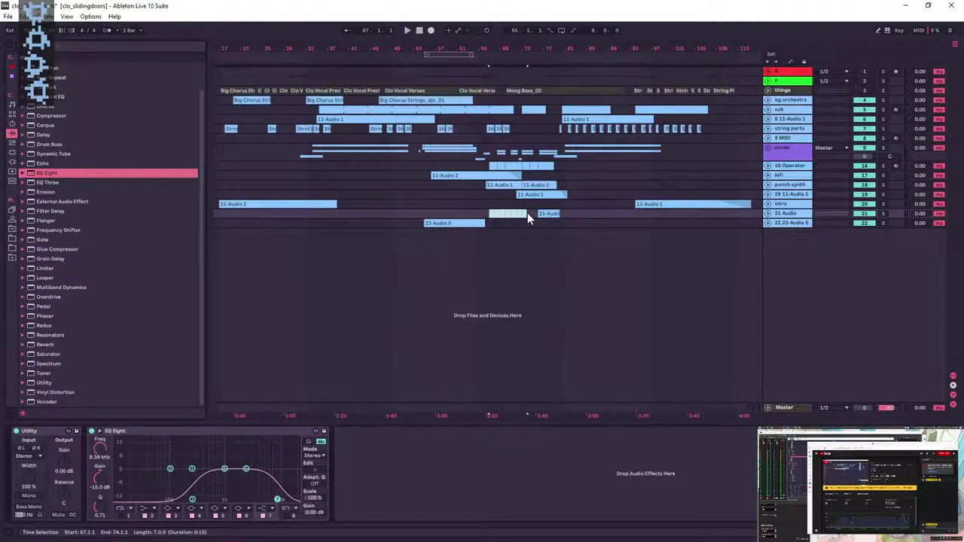
pyautogui.click(566, 169)
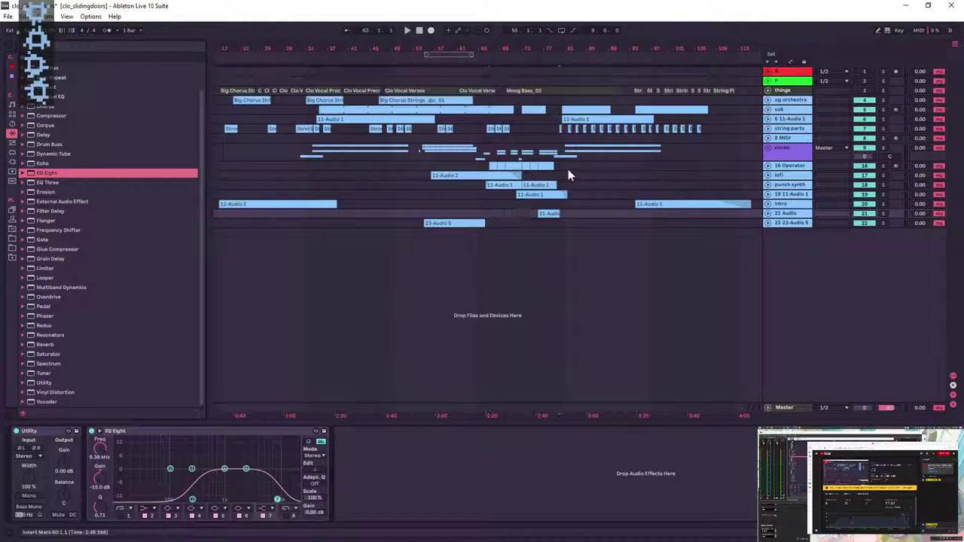
pyautogui.moveTo(565, 169); pyautogui.dragTo(583, 167)
pyautogui.click(312, 174)
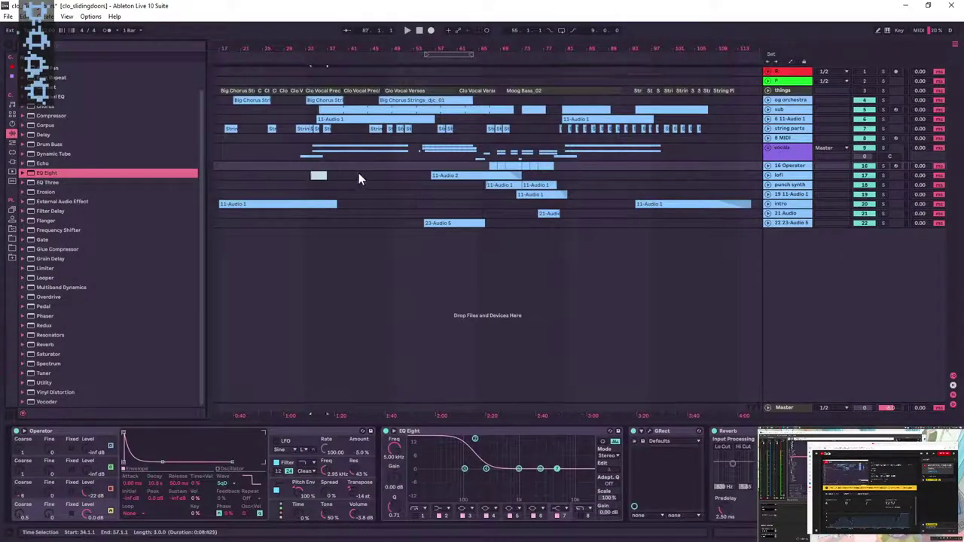
pyautogui.moveTo(342, 174); pyautogui.dragTo(447, 156)
pyautogui.click(566, 167)
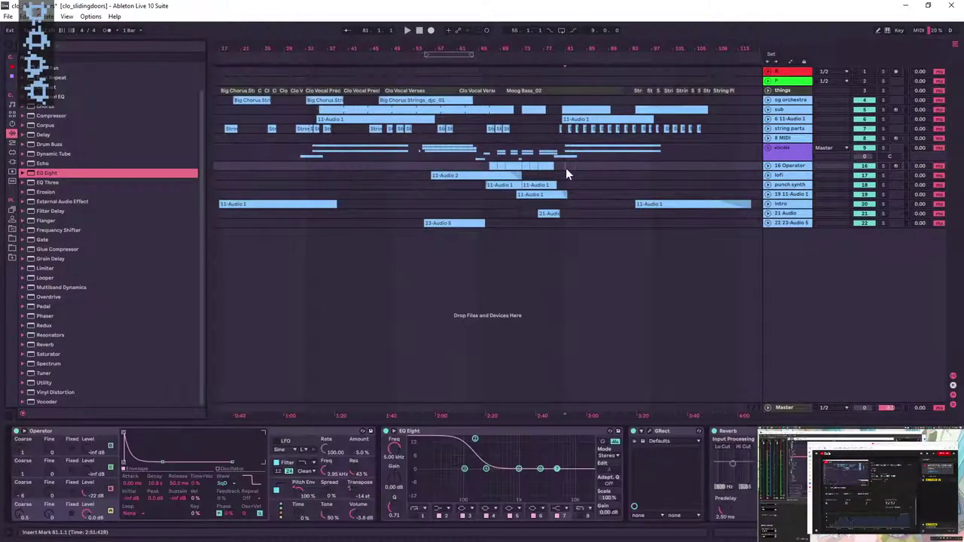
# - Play the final section from bar 80 and stop with the insert mark at bar 81
pyautogui.click(560, 166)
pyautogui.moveTo(635, 49); pyautogui.dragTo(562, 86)
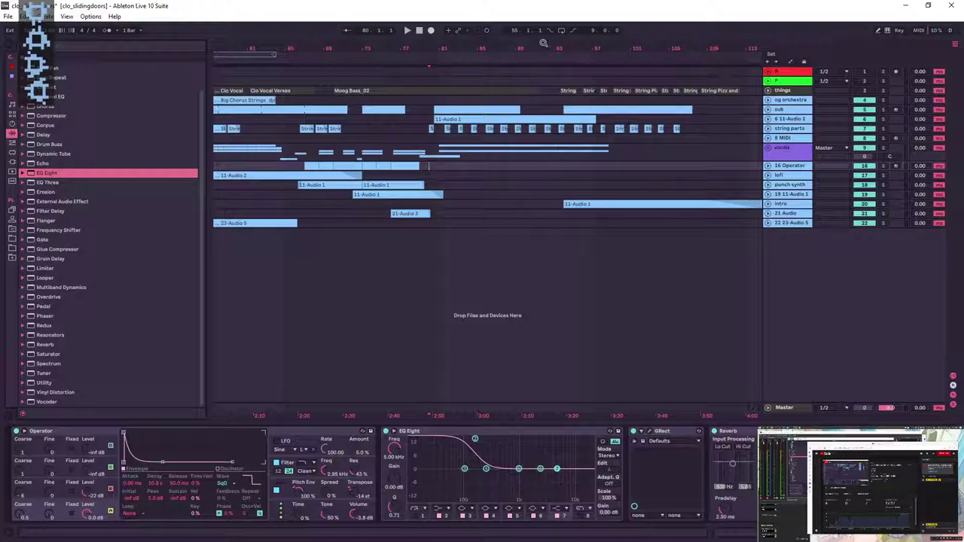
pyautogui.press('space')
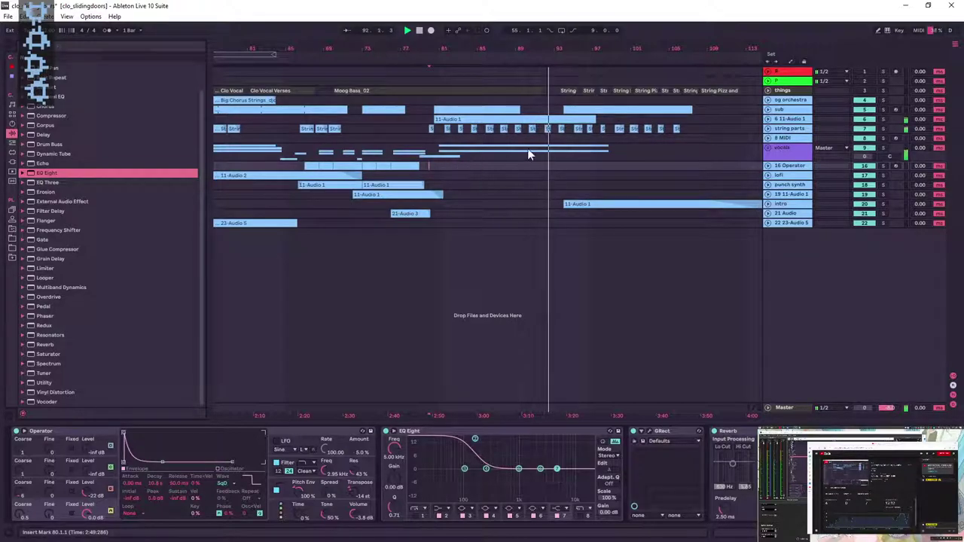
pyautogui.click(440, 166)
pyautogui.press('space')
# - Save the current set and open the recent set 2500RPM.als
pyautogui.hotkey('ctrl', 's')
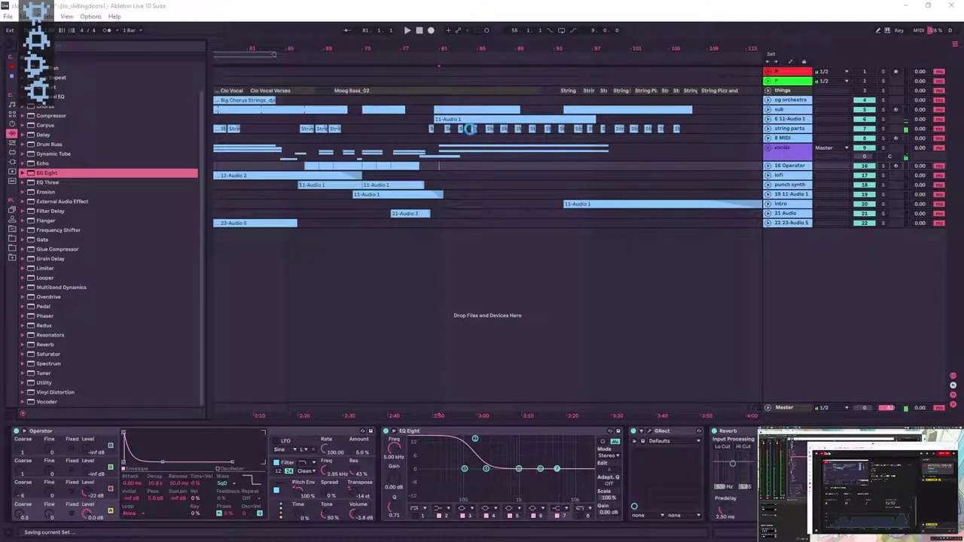
pyautogui.click(8, 16)
pyautogui.moveTo(45, 49)
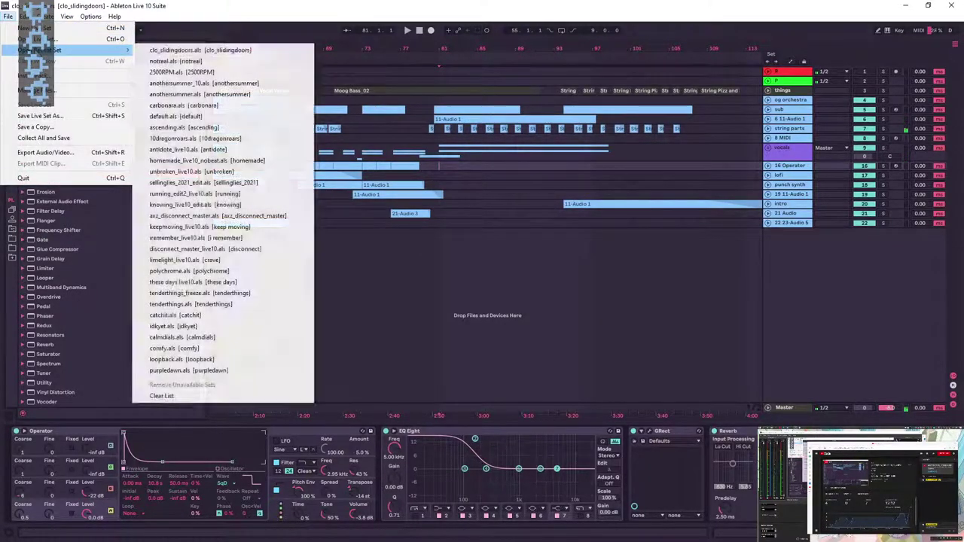
pyautogui.click(200, 72)
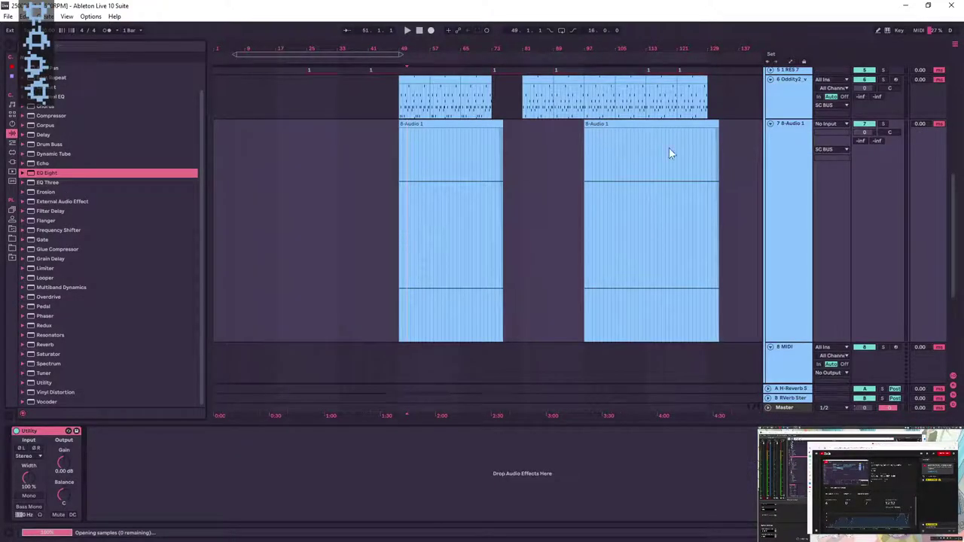
# - Play the second clip on track 7 8-Audio 1 from bar 97, toggling the track's solo on and off
pyautogui.click(591, 168)
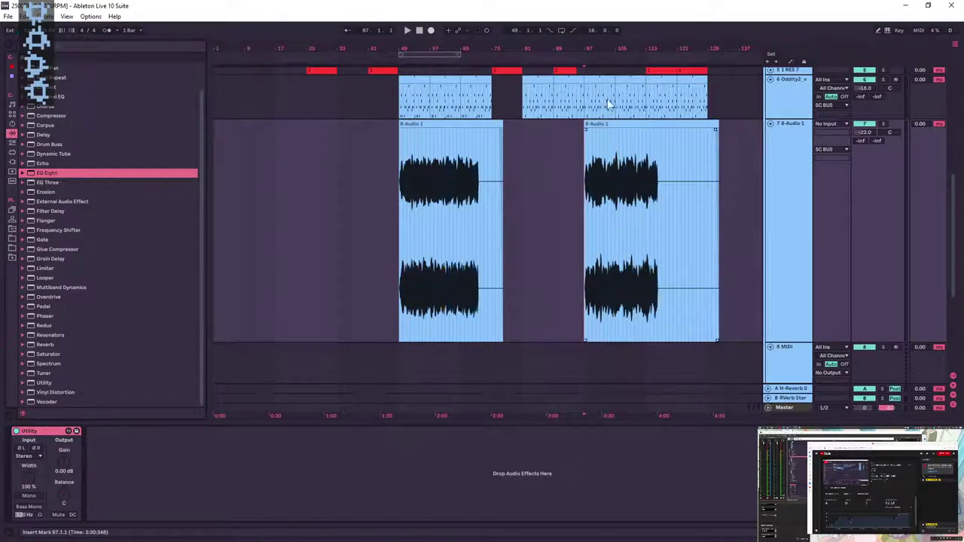
pyautogui.moveTo(636, 47); pyautogui.dragTo(583, 150)
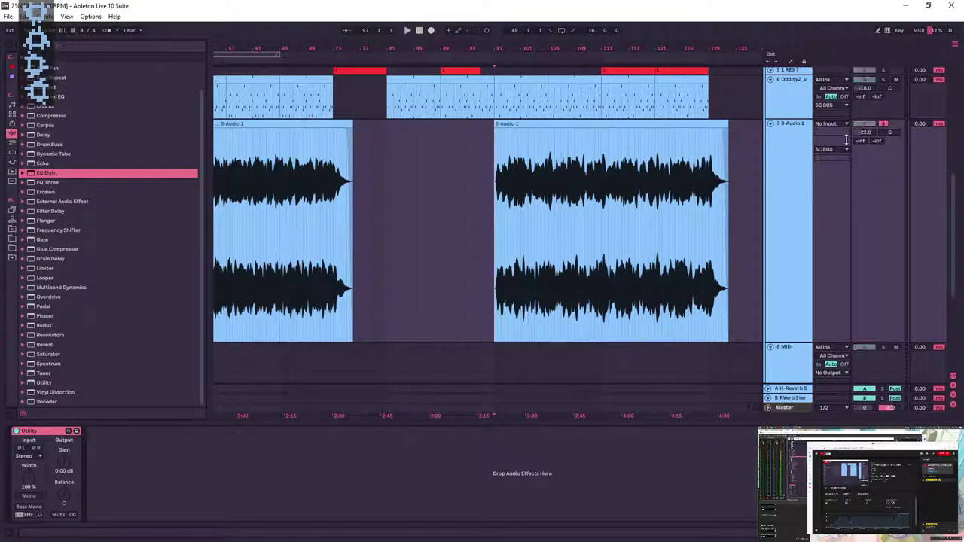
pyautogui.press('space')
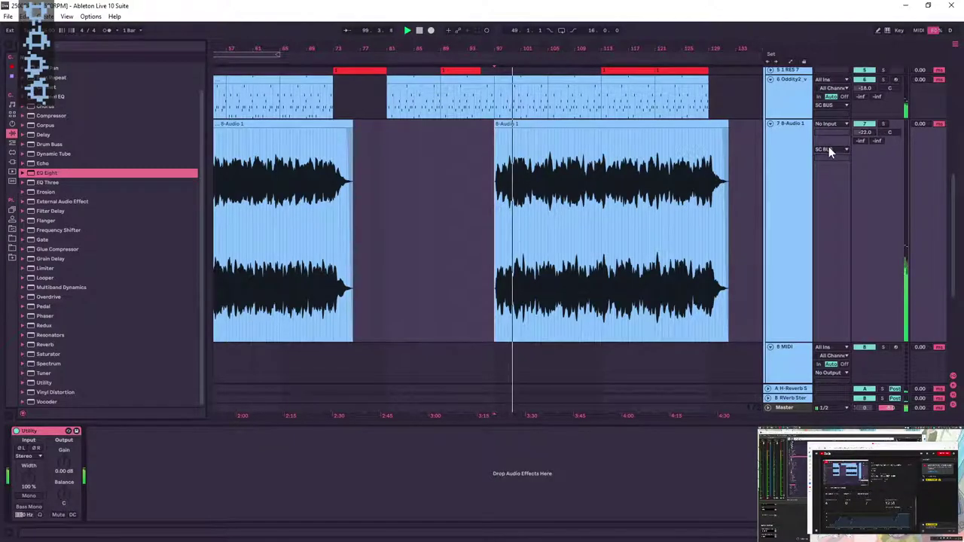
pyautogui.scroll(2, 704, 226)
pyautogui.scroll(2, 600, 216)
pyautogui.scroll(-2, 599, 216)
pyautogui.click(486, 215)
pyautogui.click(884, 185)
pyautogui.click(885, 185)
pyautogui.keyDown('ctrl'); pyautogui.scroll(-3, 757, 181); pyautogui.keyUp('ctrl')
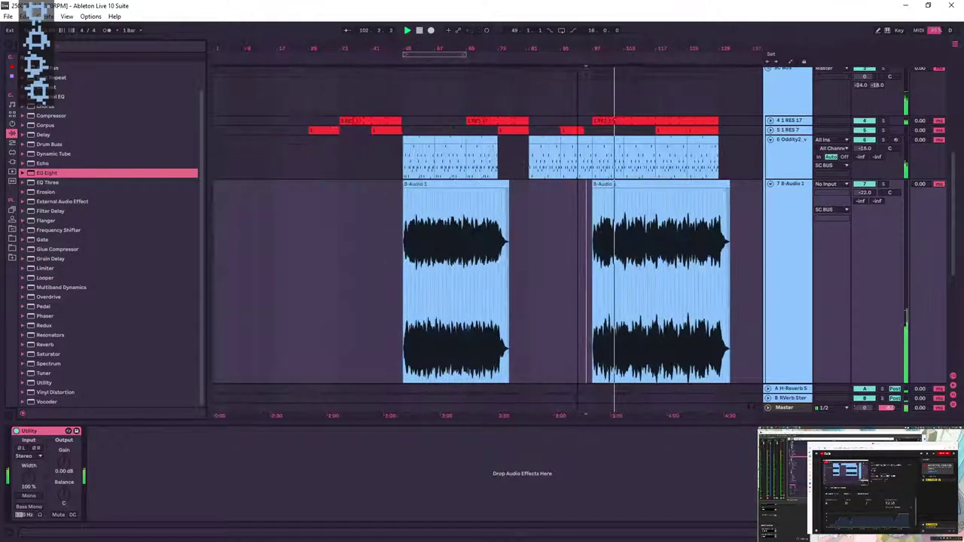
# - Fold all the track lanes and place the insert mark on SC BUS at 16.4.1, just before the first clips
pyautogui.keyDown('alt'); pyautogui.click(770, 184); pyautogui.keyUp('alt')
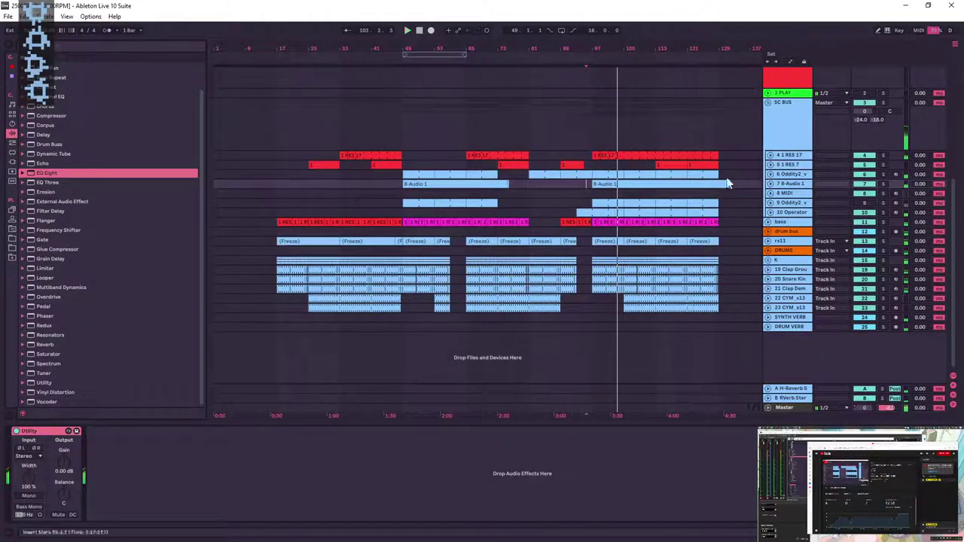
pyautogui.click(278, 132)
pyautogui.moveTo(270, 54); pyautogui.dragTo(270, 135)
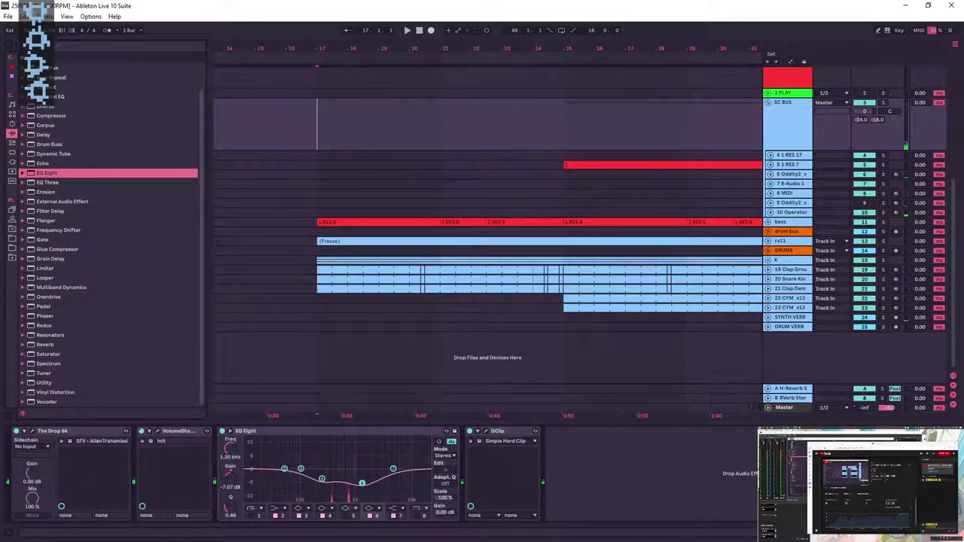
pyautogui.moveTo(315, 48); pyautogui.dragTo(315, 121)
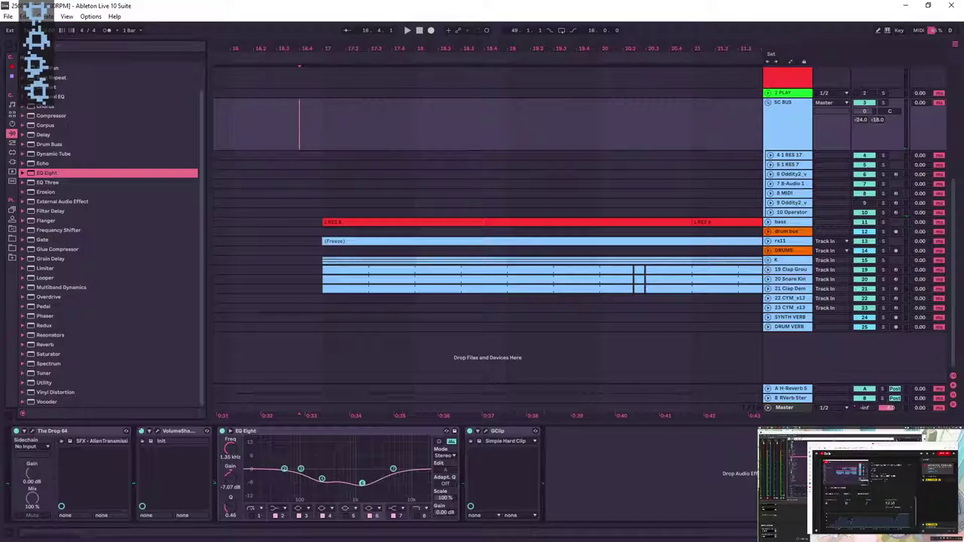
pyautogui.moveTo(359, 45); pyautogui.dragTo(359, 8)
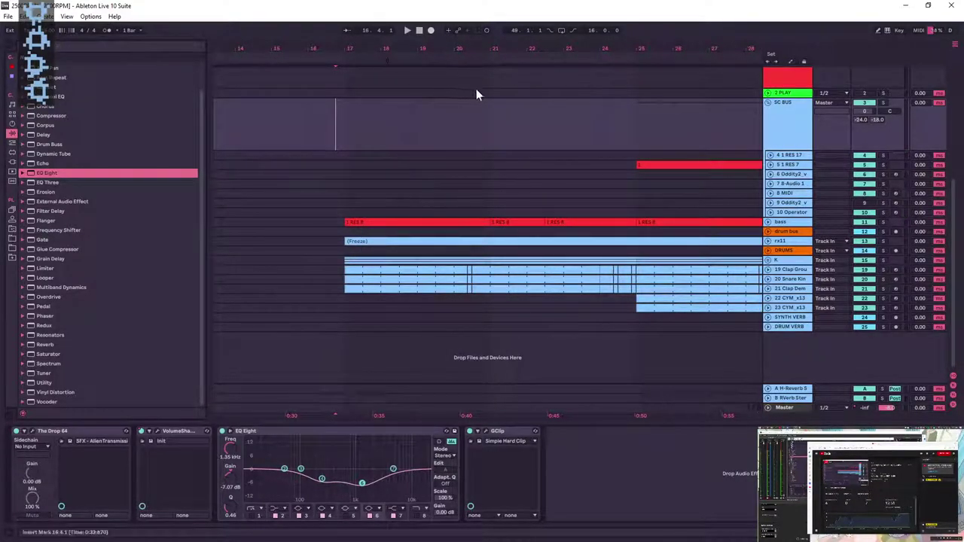
# - Save the set and play the arrangement from 16.4.1
pyautogui.hotkey('ctrl', 's')
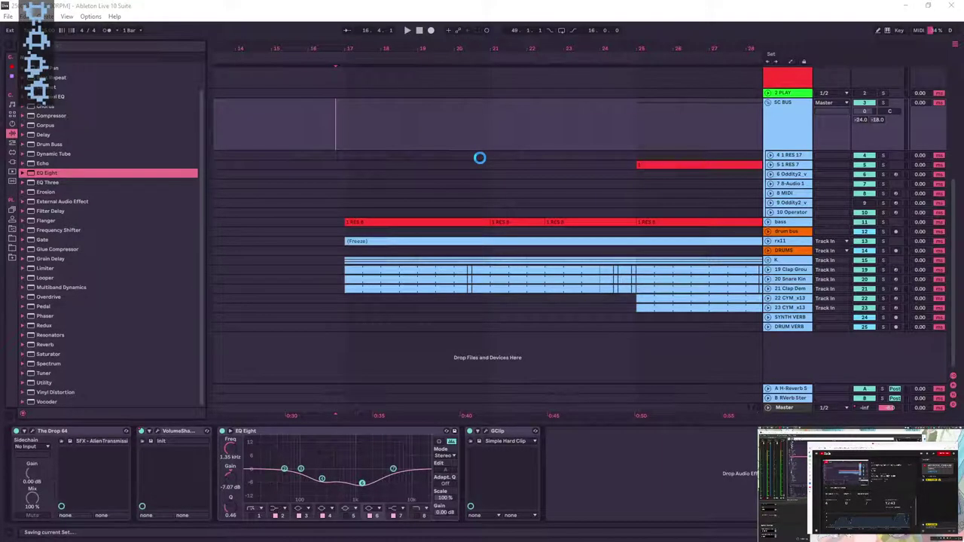
pyautogui.scroll(2, 480, 157)
pyautogui.press('space')
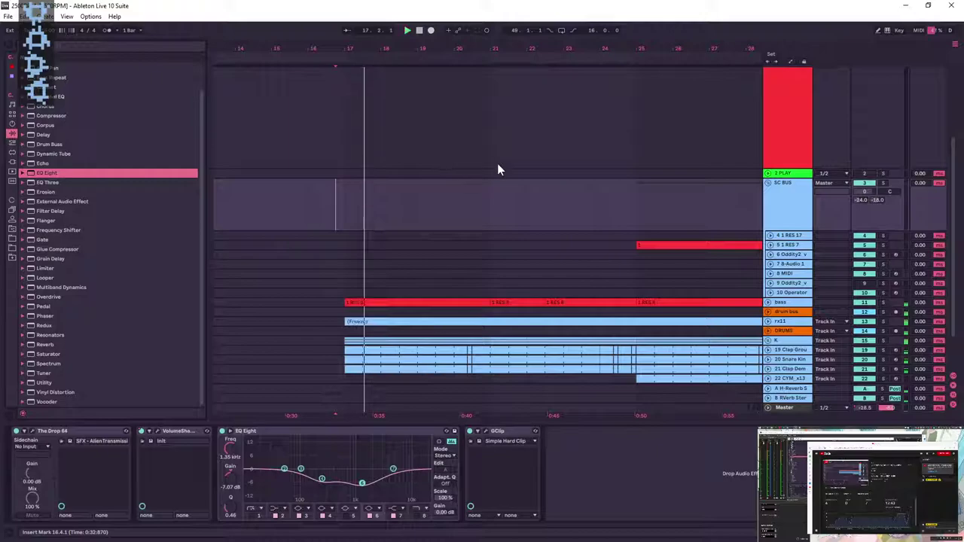
pyautogui.press('space')
pyautogui.scroll(1, 819, 214)
pyautogui.press('space')
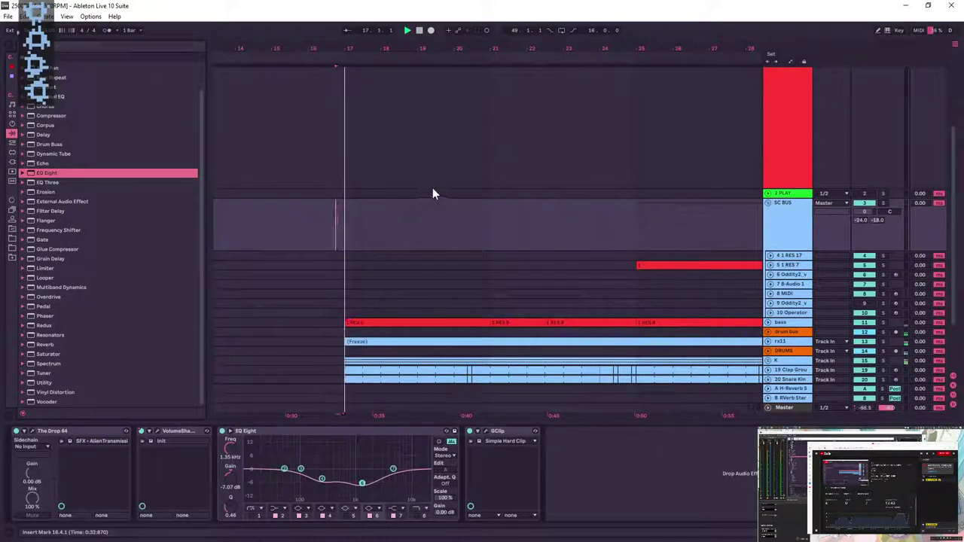
pyautogui.moveTo(375, 46); pyautogui.dragTo(282, 46)
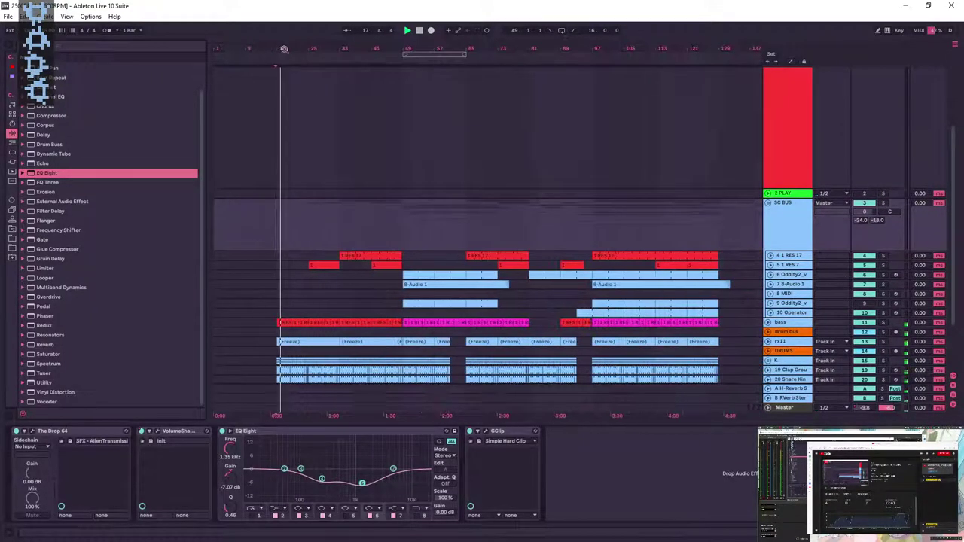
# - Unfold the 7 8-Audio 1 track to examine its clip waveforms, and fold it again
pyautogui.click(779, 285)
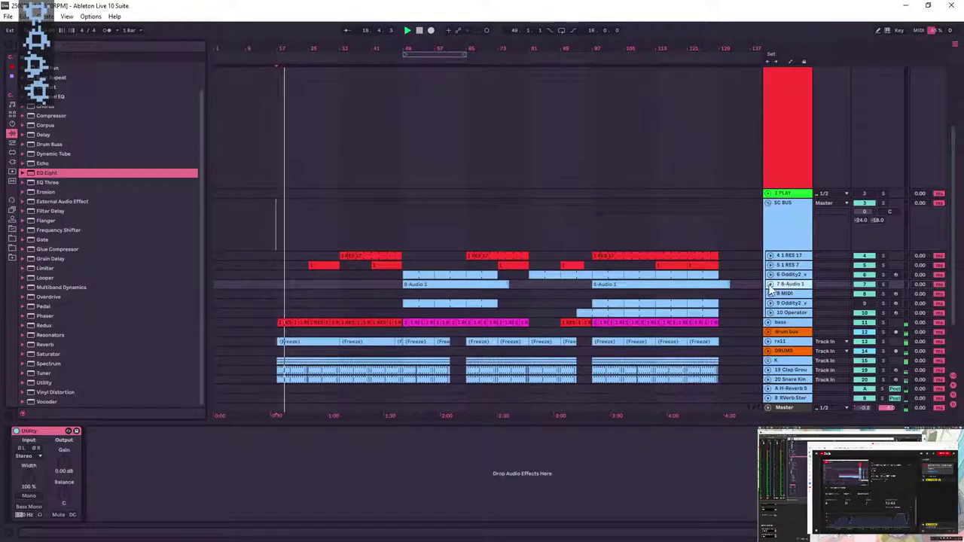
pyautogui.click(769, 285)
pyautogui.scroll(-1, 780, 316)
pyautogui.moveTo(793, 332); pyautogui.dragTo(800, 170)
pyautogui.scroll(3, 667, 276)
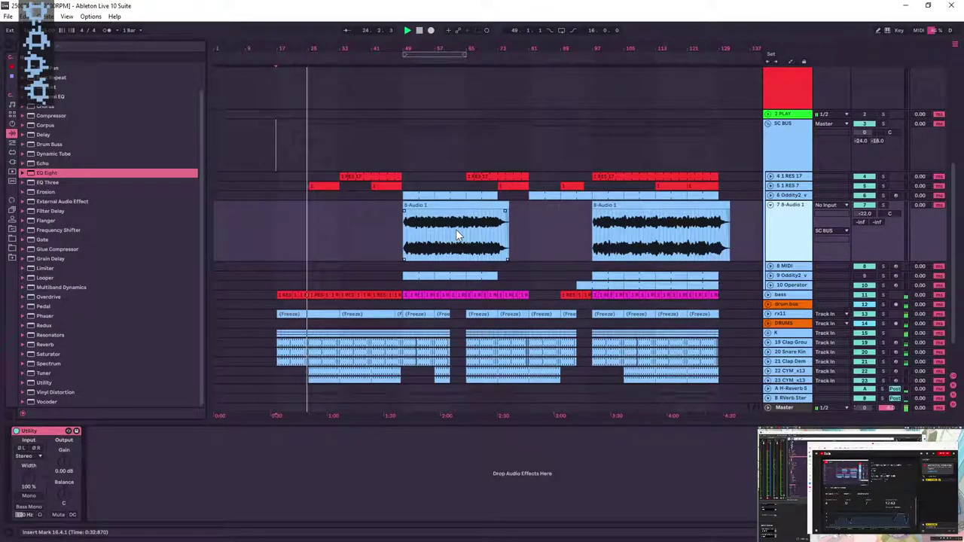
pyautogui.click(590, 248)
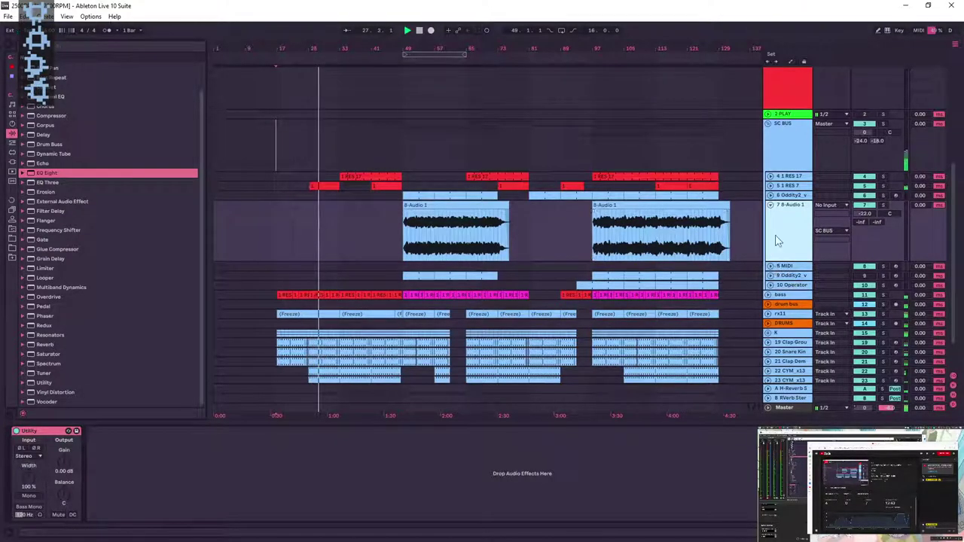
pyautogui.click(770, 206)
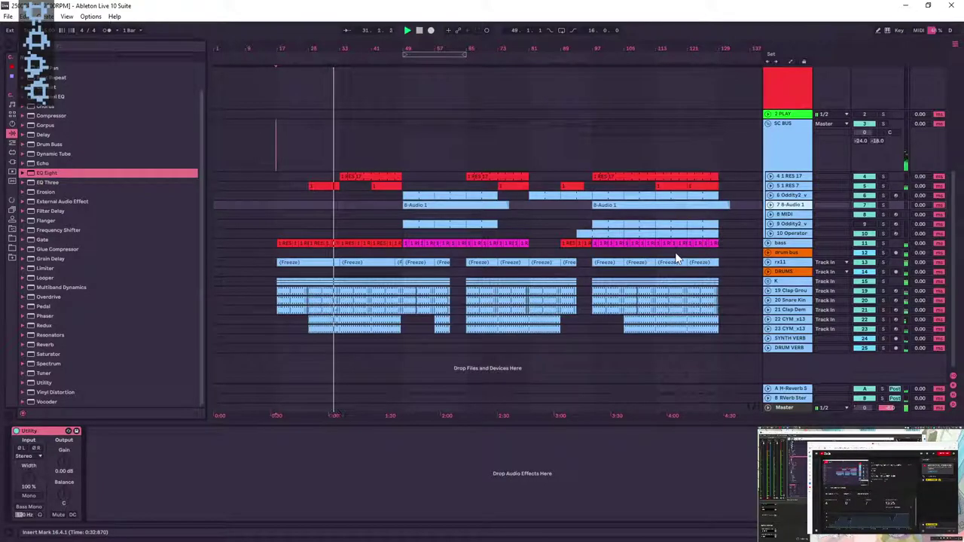
# - Unfold the K group and its sine track, audition the sine in solo and raise its track volume
pyautogui.click(768, 281)
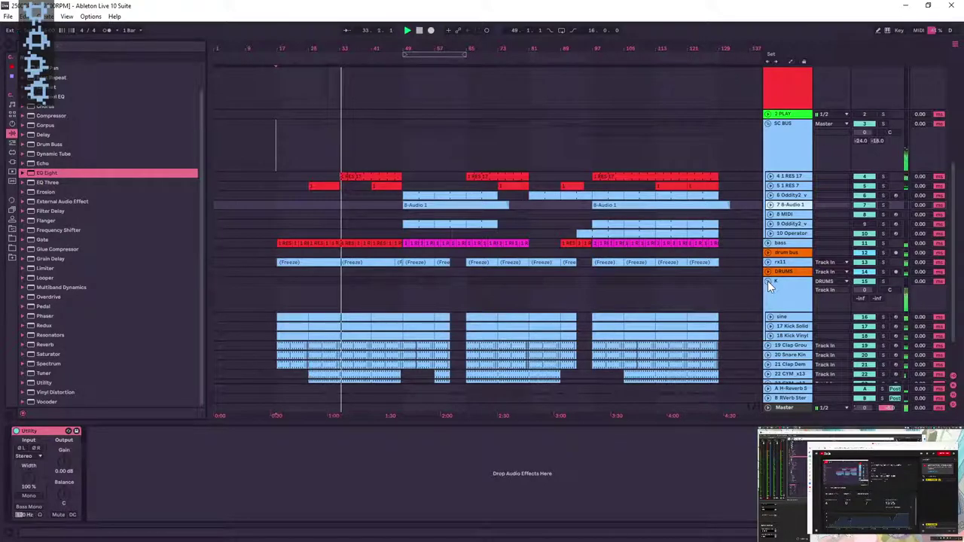
pyautogui.click(768, 282)
pyautogui.click(768, 282)
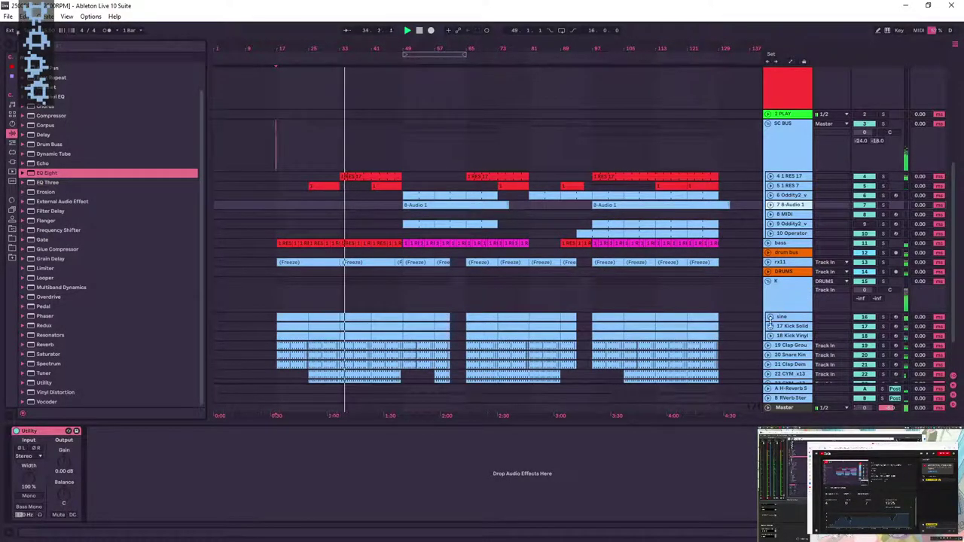
pyautogui.click(771, 316)
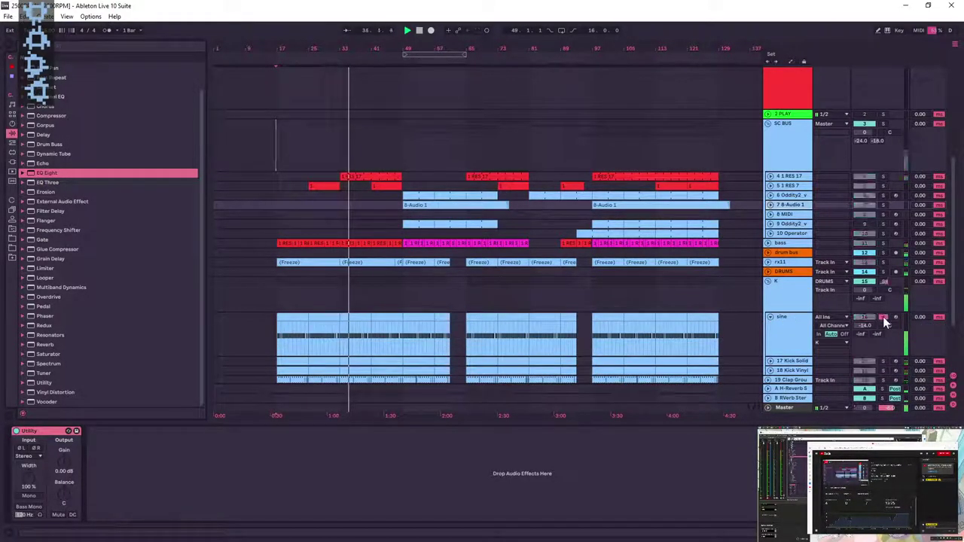
pyautogui.moveTo(866, 325)
pyautogui.mouseDown()
pyautogui.moveTo(866, 317)
pyautogui.moveTo(872, 324)
pyautogui.mouseUp()
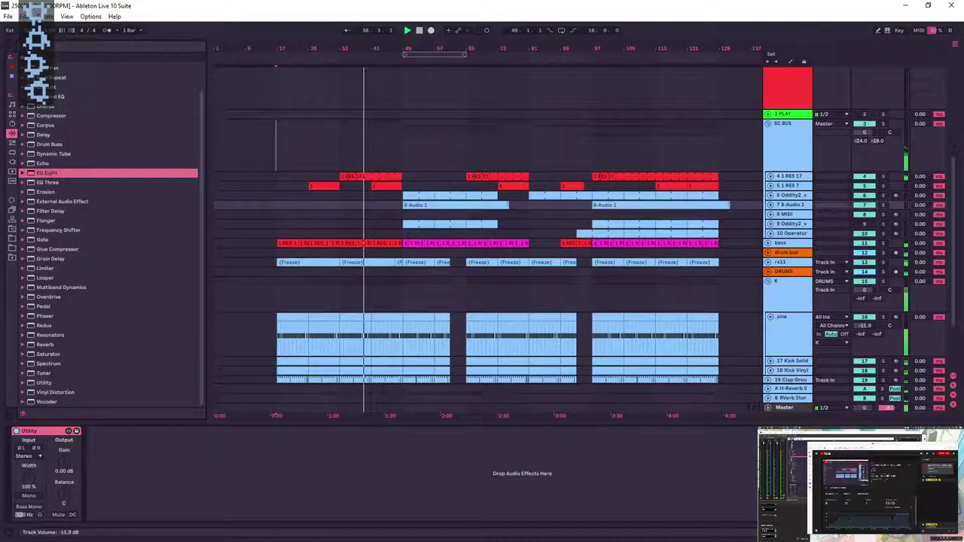
pyautogui.moveTo(871, 324); pyautogui.dragTo(871, 321)
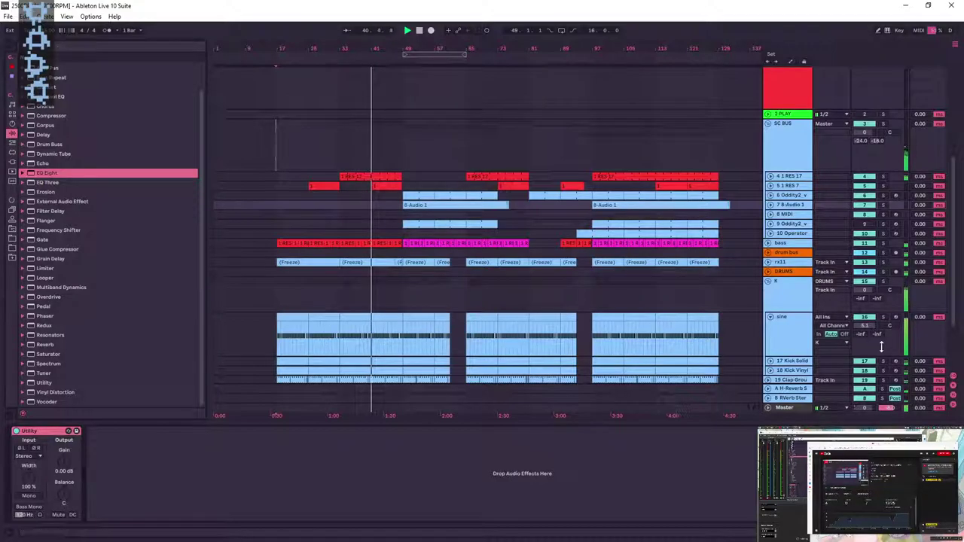
# - Select the K group and compare its sound with EQ Eight's low-cut band 1 switched off and on
pyautogui.click(784, 294)
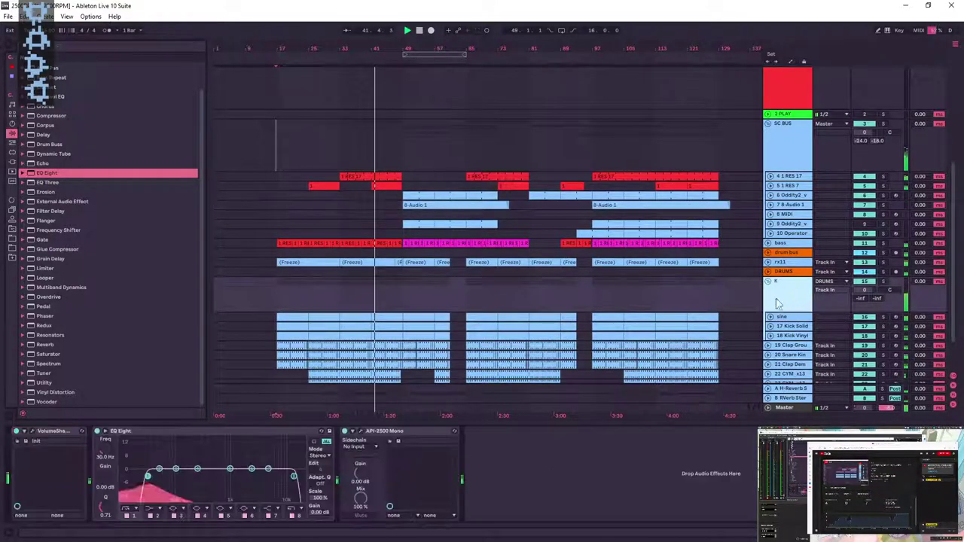
pyautogui.click(127, 516)
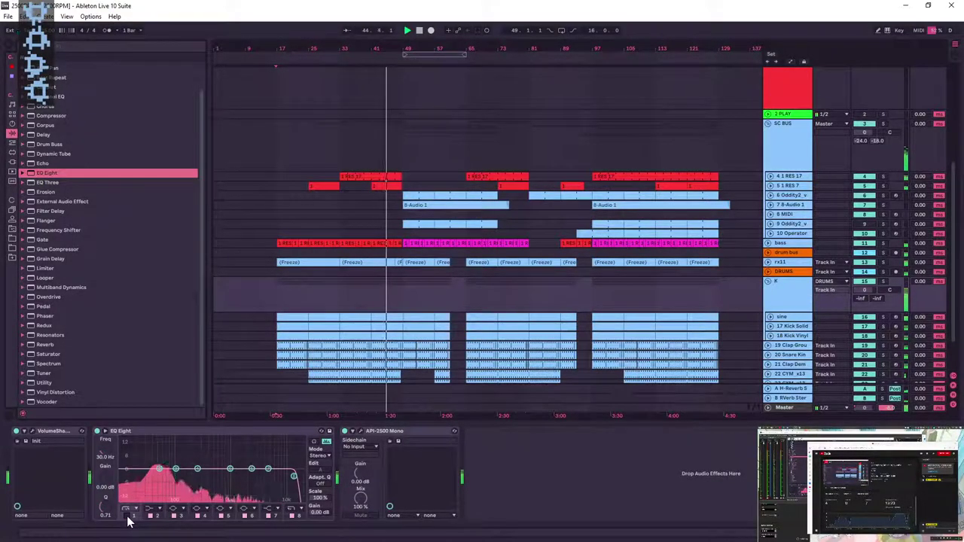
pyautogui.click(126, 516)
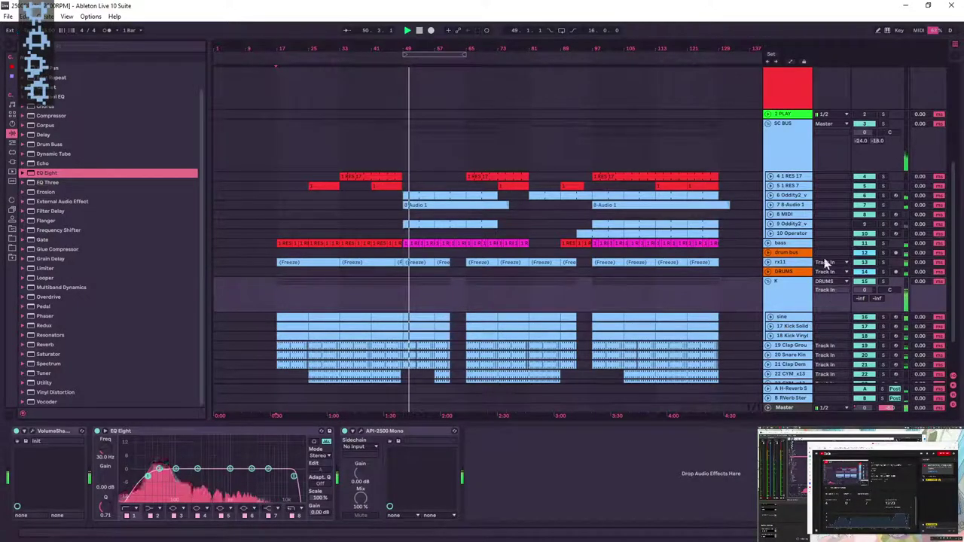
# - Audition tracks 9 Oddity2, 6 Oddity2 and 7 8-Audio 1 in solo one after another, and clear the solo
pyautogui.click(883, 224)
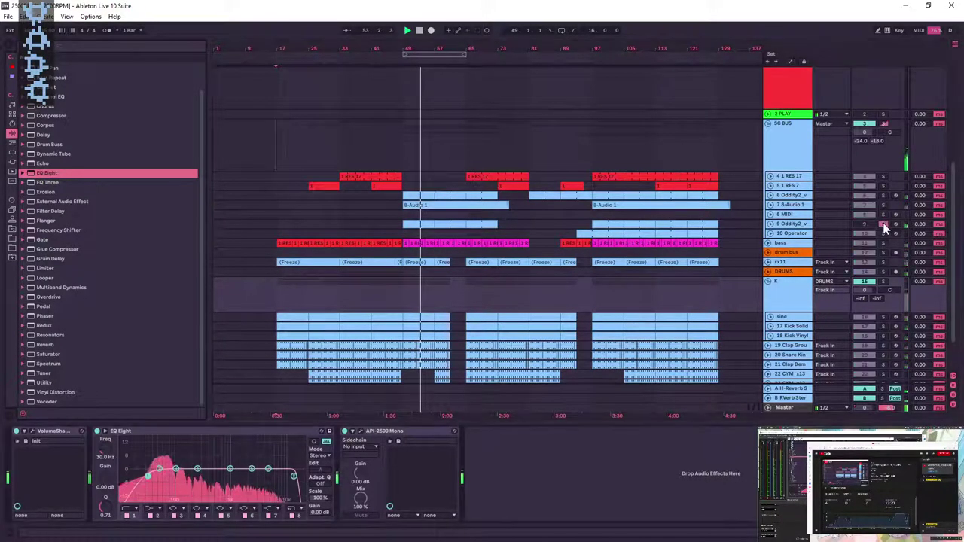
pyautogui.click(883, 223)
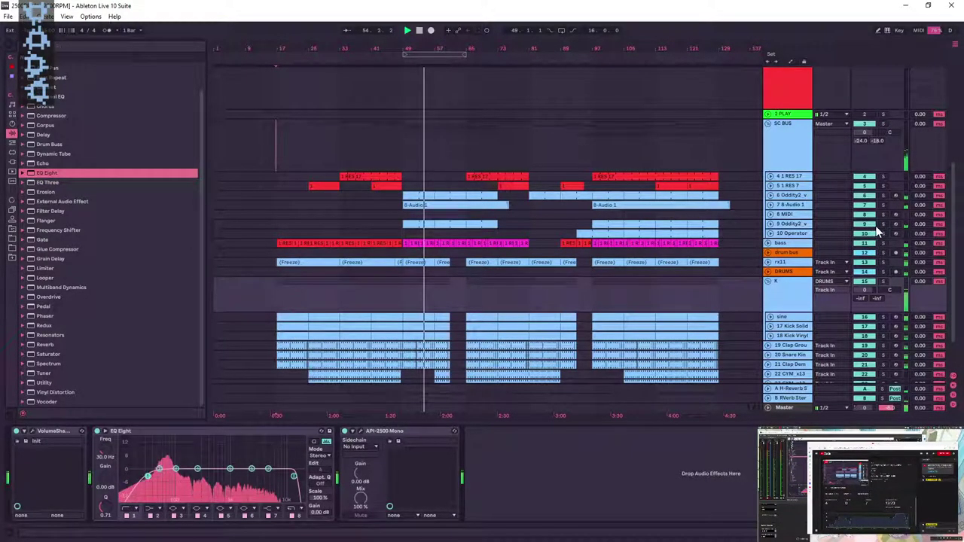
pyautogui.click(885, 196)
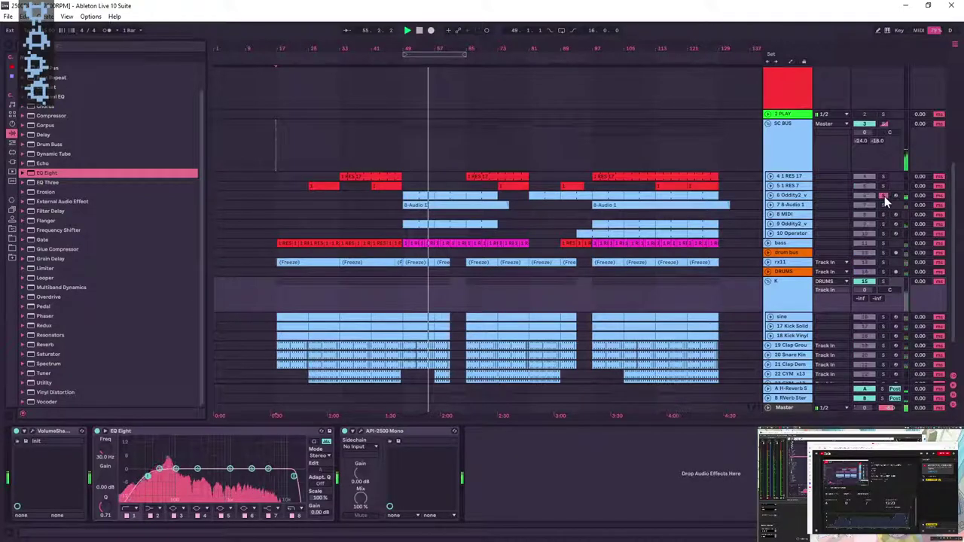
pyautogui.click(885, 204)
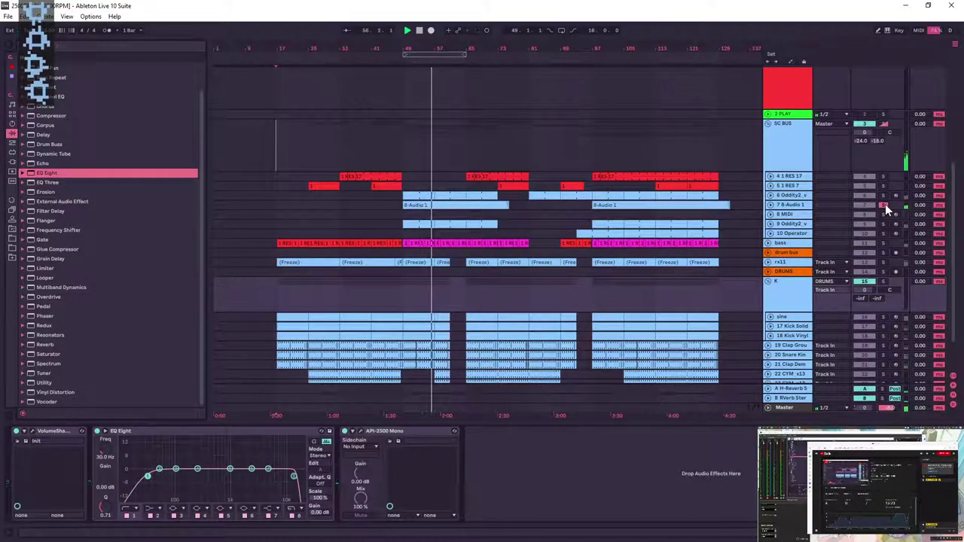
pyautogui.click(885, 204)
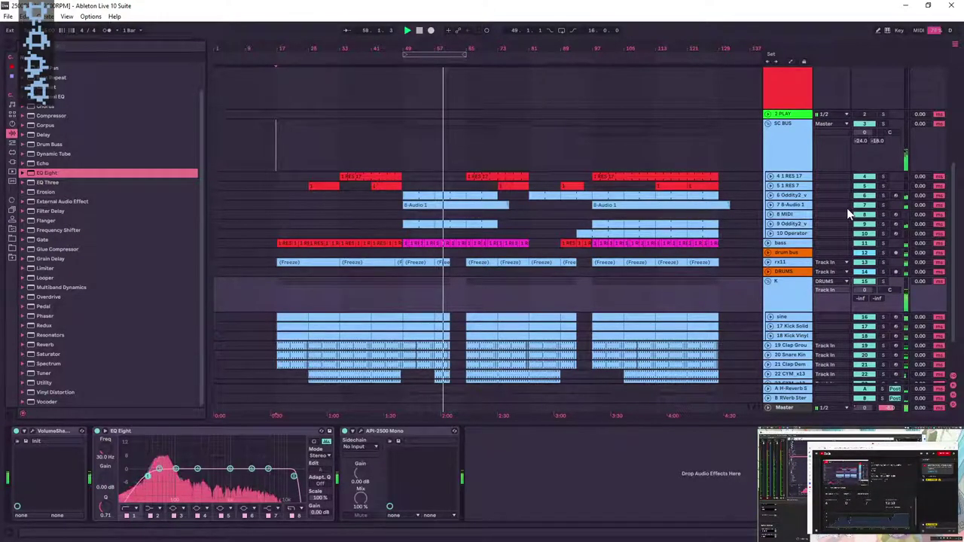
# - Delete the empty track 8 MIDI from the arrangement
pyautogui.moveTo(444, 54); pyautogui.dragTo(447, 76)
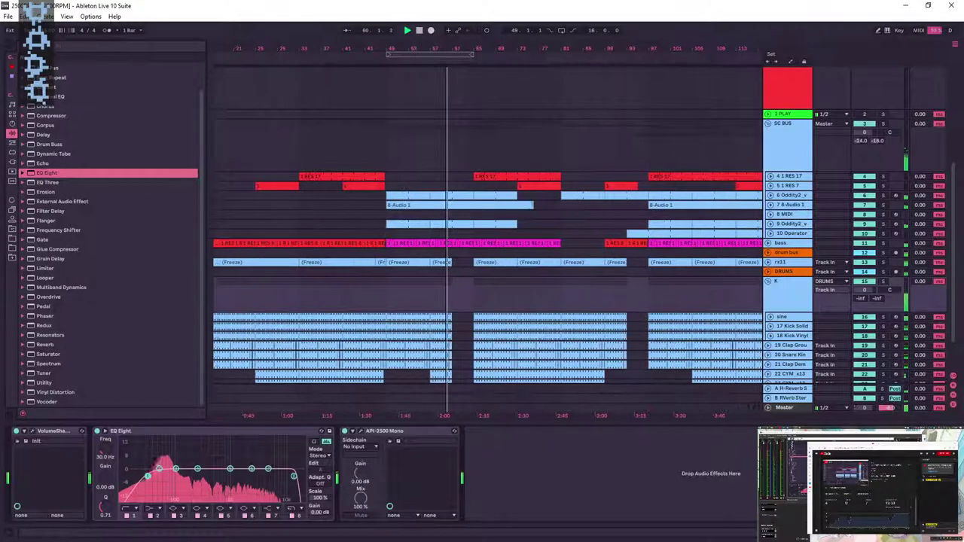
pyautogui.click(784, 215)
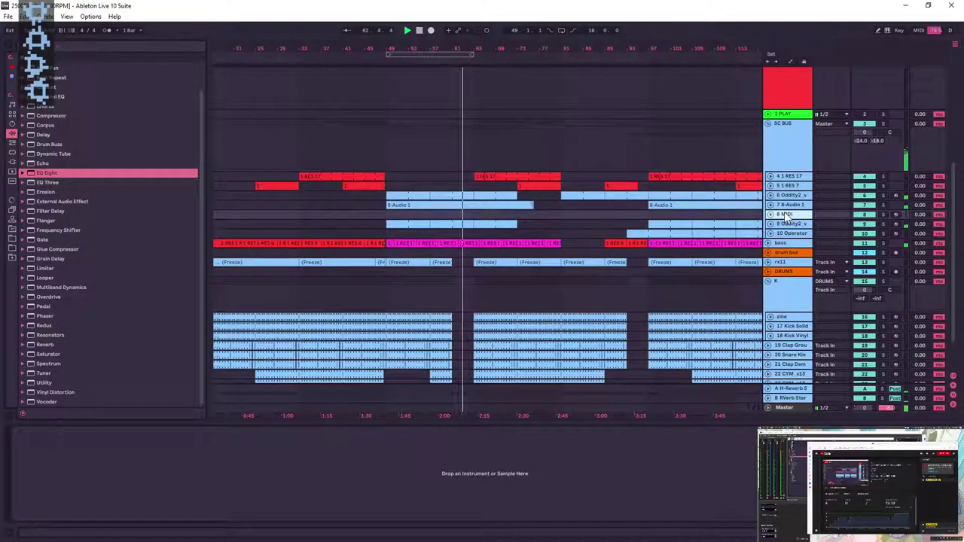
pyautogui.press('Delete')
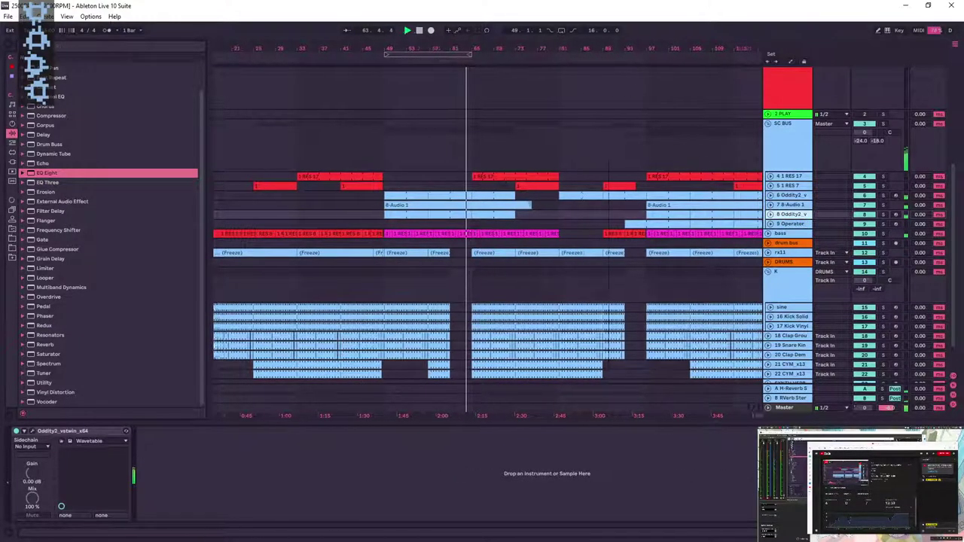
pyautogui.press('-')
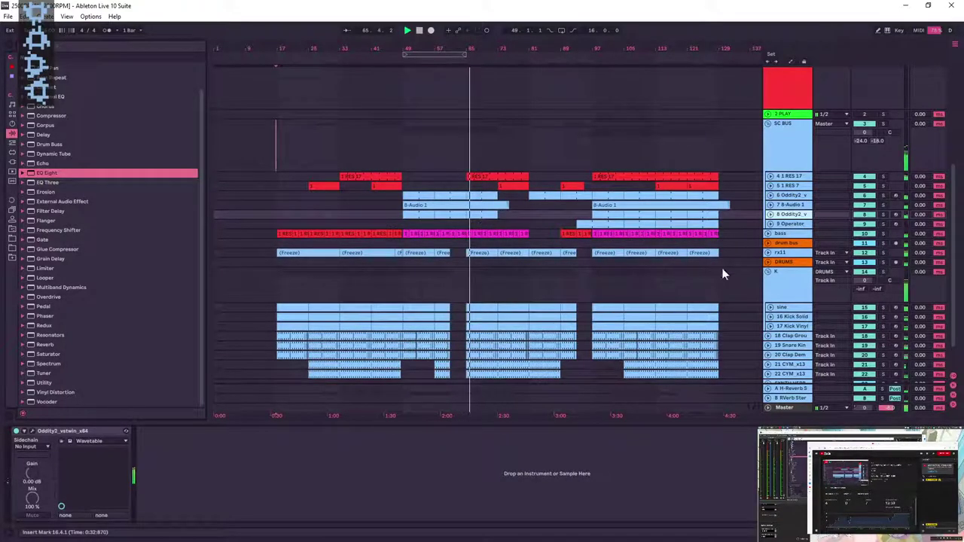
# - Audition the Clap Dem, Snare Kin, Clap Grou and Kick Vinyl drum tracks in solo, and clear the solo
pyautogui.scroll(-2, 818, 306)
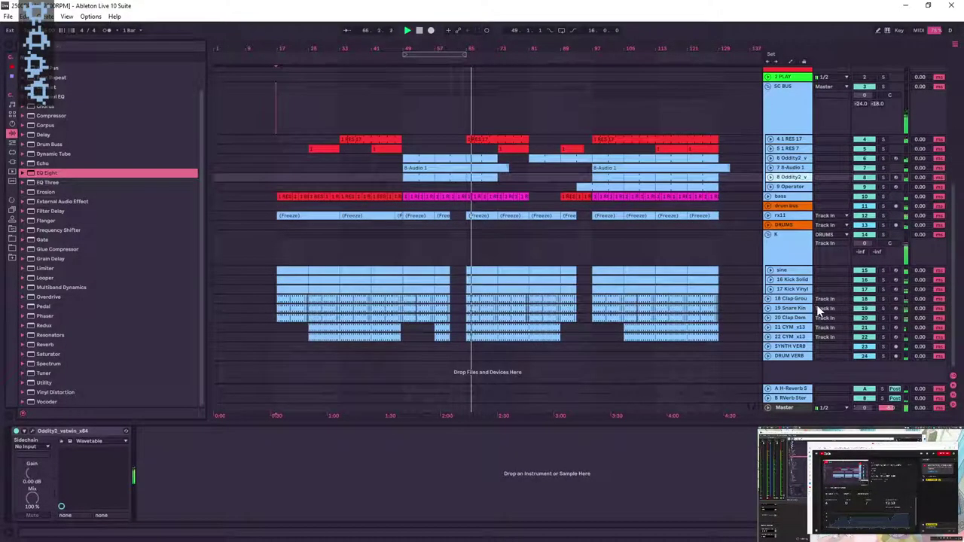
pyautogui.click(882, 316)
pyautogui.click(882, 307)
pyautogui.click(883, 297)
pyautogui.click(883, 289)
pyautogui.click(882, 289)
# - Select the Master track and compare the mix with the EQ Eight after DPR-402 Stereo bypassed and active
pyautogui.click(788, 407)
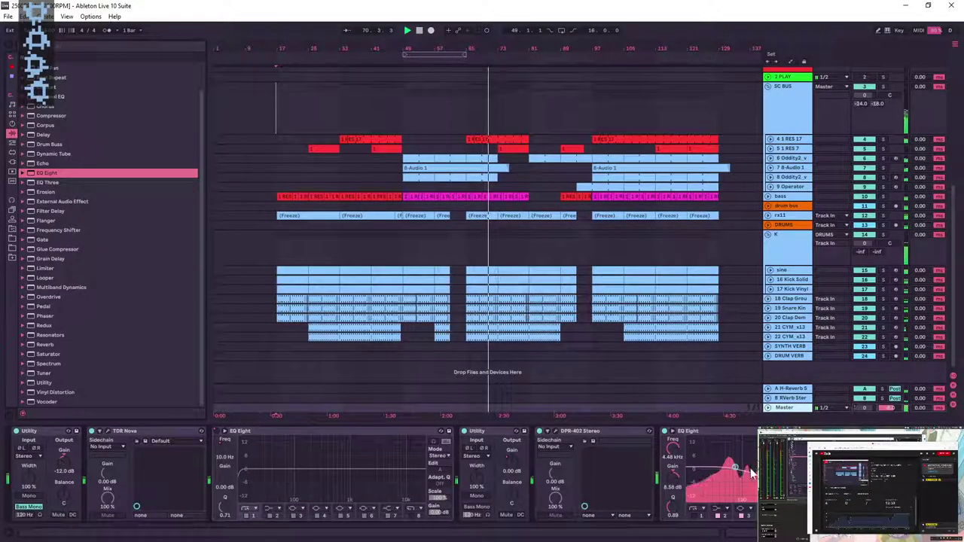
pyautogui.click(666, 432)
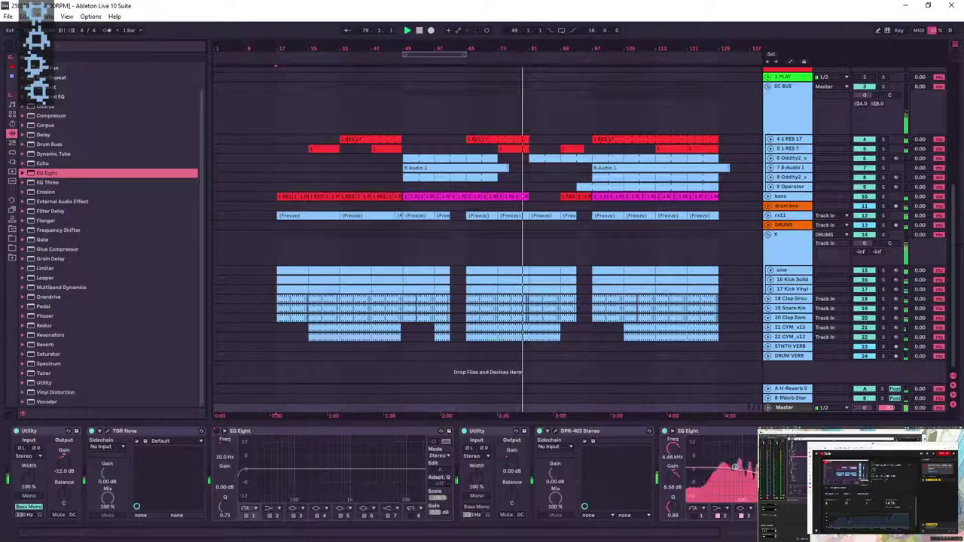
# - Place the insert mark on the K group at 81.1.1 and fold the group
pyautogui.click(536, 263)
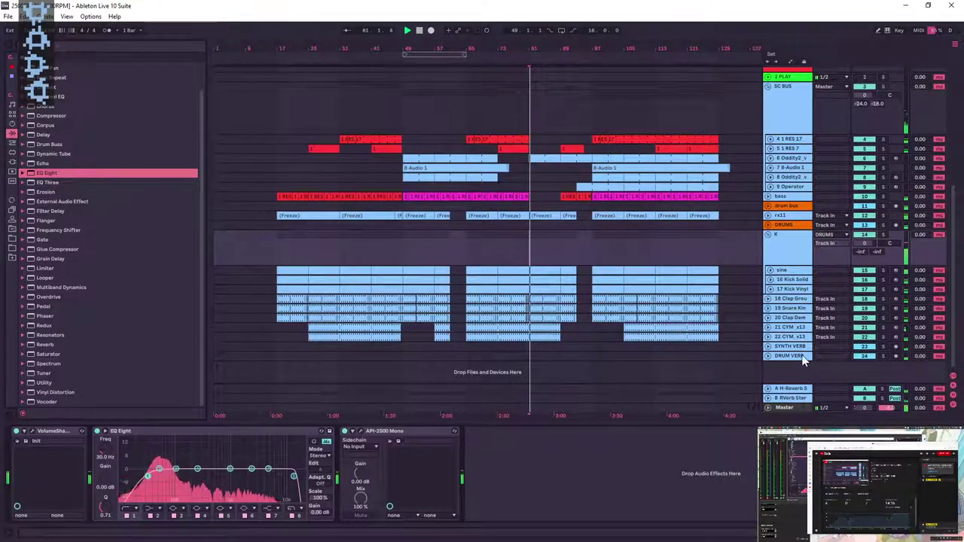
pyautogui.click(769, 236)
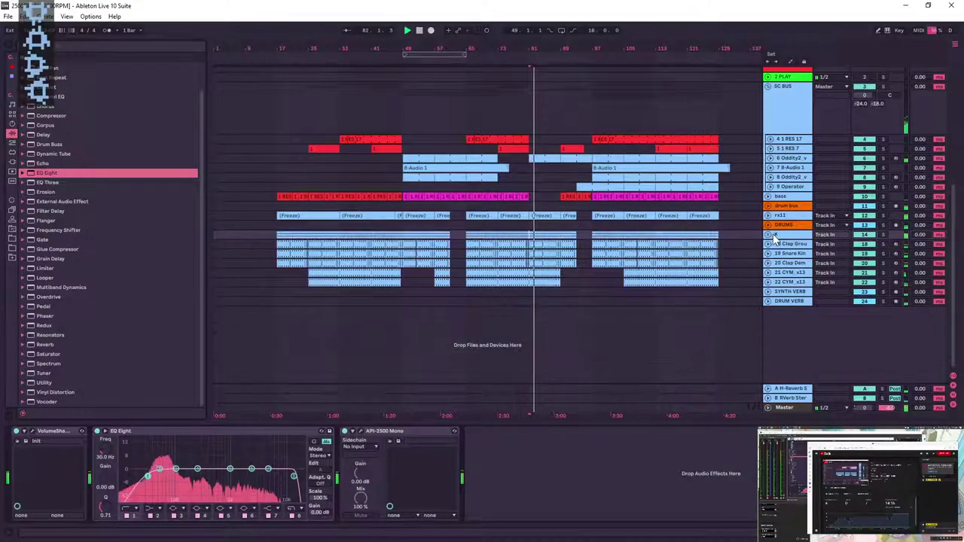
# - Try boosting the drum bus EQ Eight's band 2 to 10.5 dB at 138 Hz and adjusting its high band 7
pyautogui.click(885, 208)
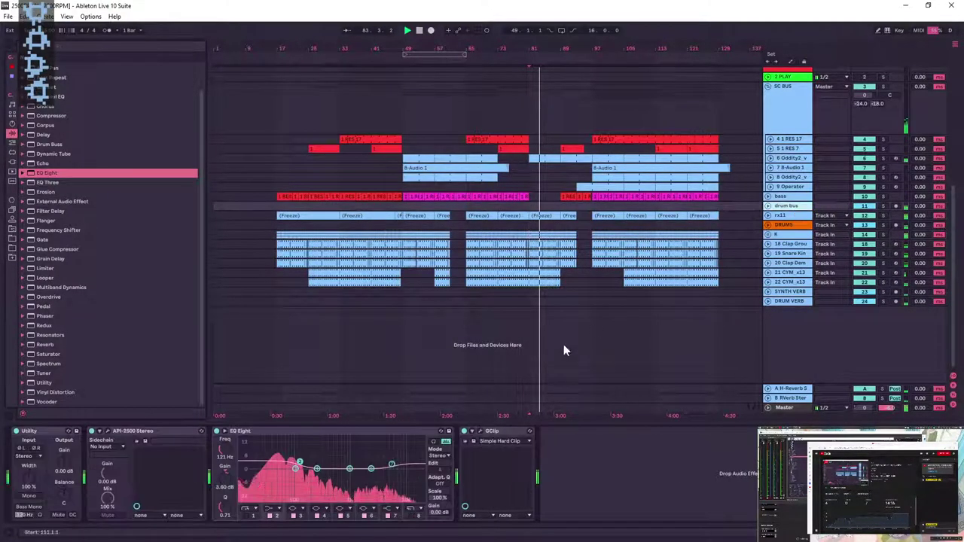
pyautogui.click(391, 464)
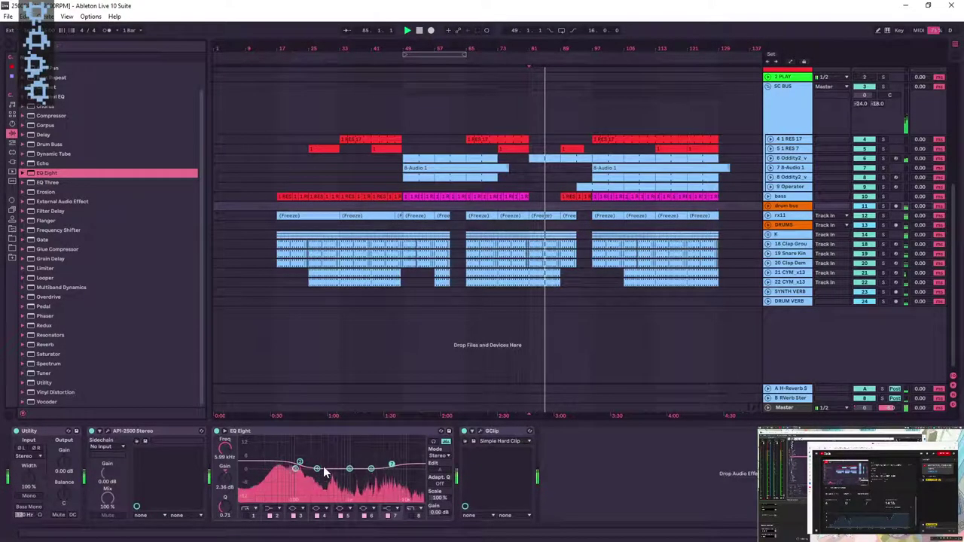
pyautogui.click(299, 462)
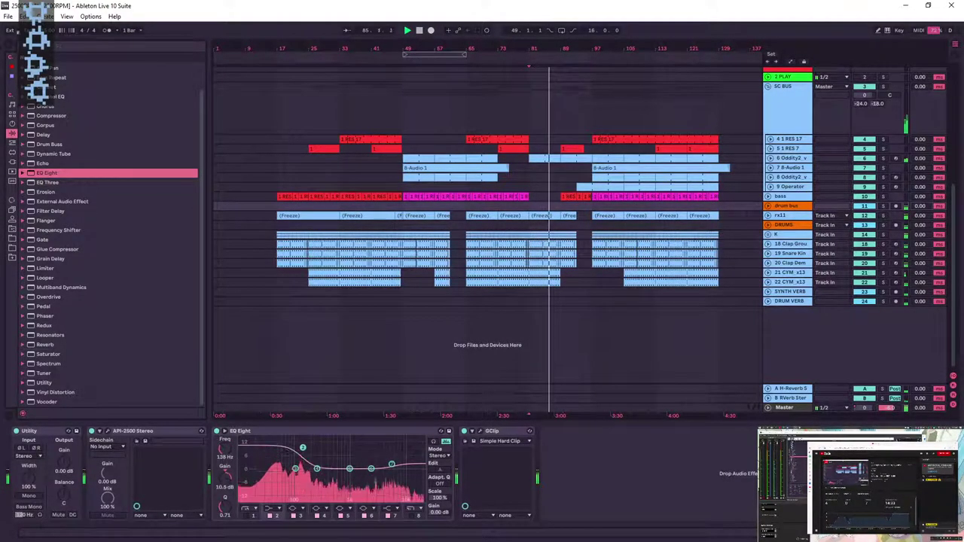
pyautogui.click(392, 464)
pyautogui.moveTo(392, 464)
pyautogui.mouseDown()
pyautogui.moveTo(380, 477)
pyautogui.moveTo(372, 469)
pyautogui.moveTo(391, 466)
pyautogui.mouseUp()
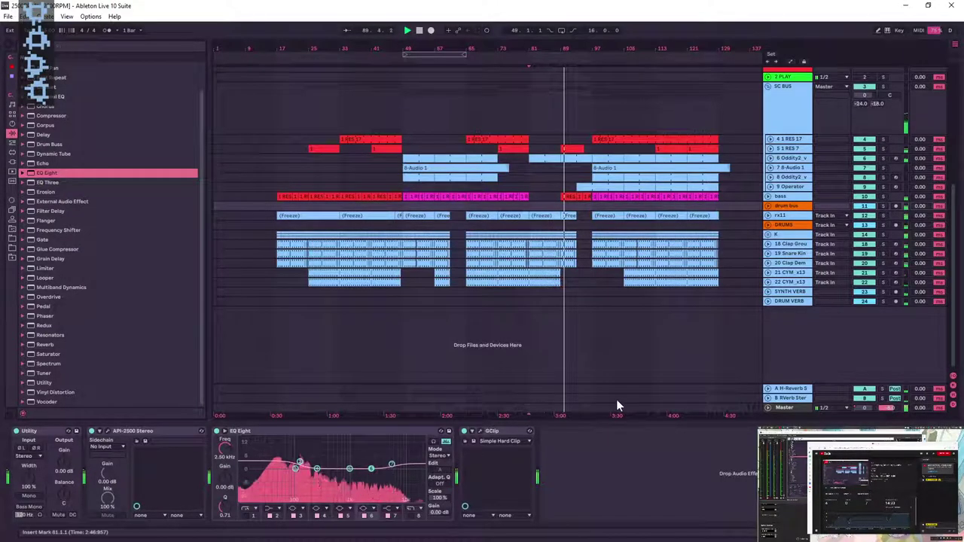
# - Examine the Master track's device chain, open the LoudMax64 limiter window and move it clear of the arrangement clips
pyautogui.click(801, 407)
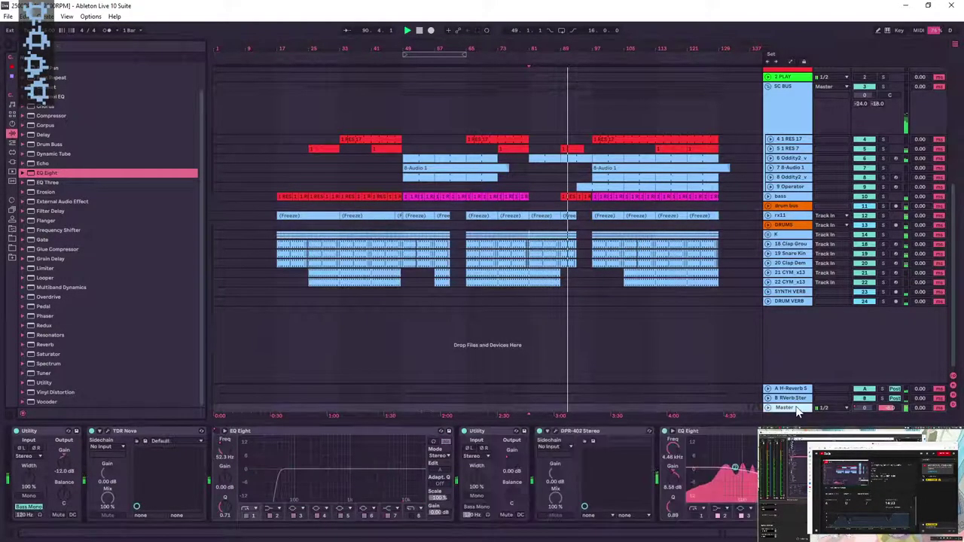
pyautogui.click(107, 431)
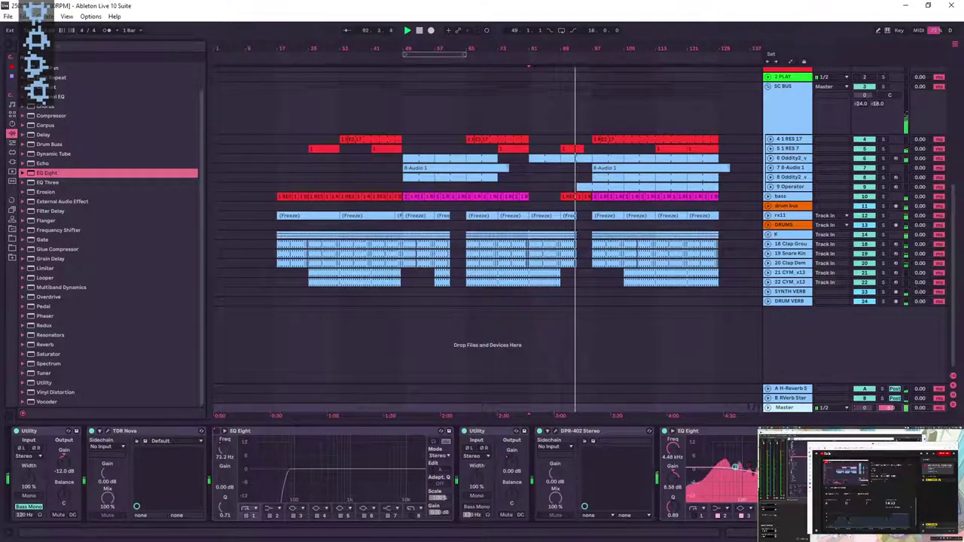
pyautogui.hscroll(5, 728, 455)
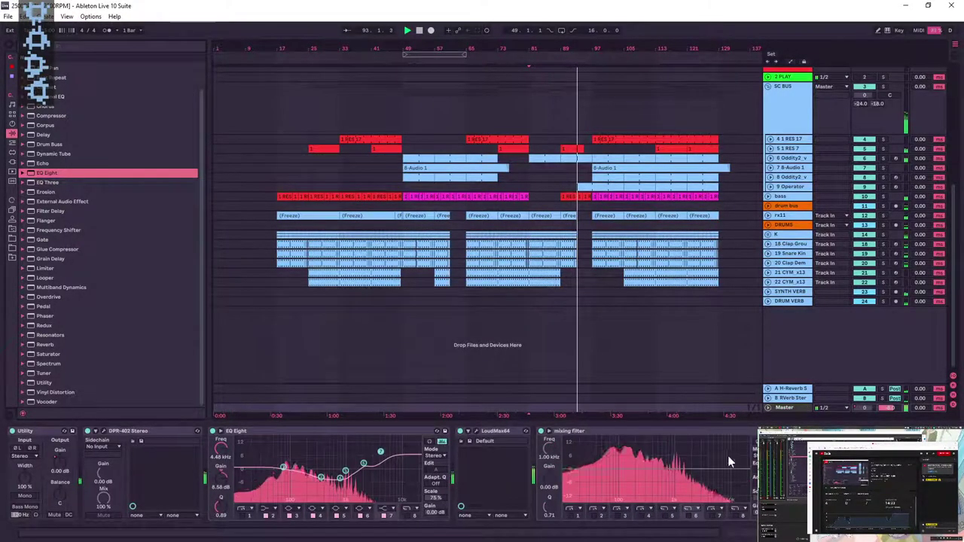
pyautogui.click(477, 435)
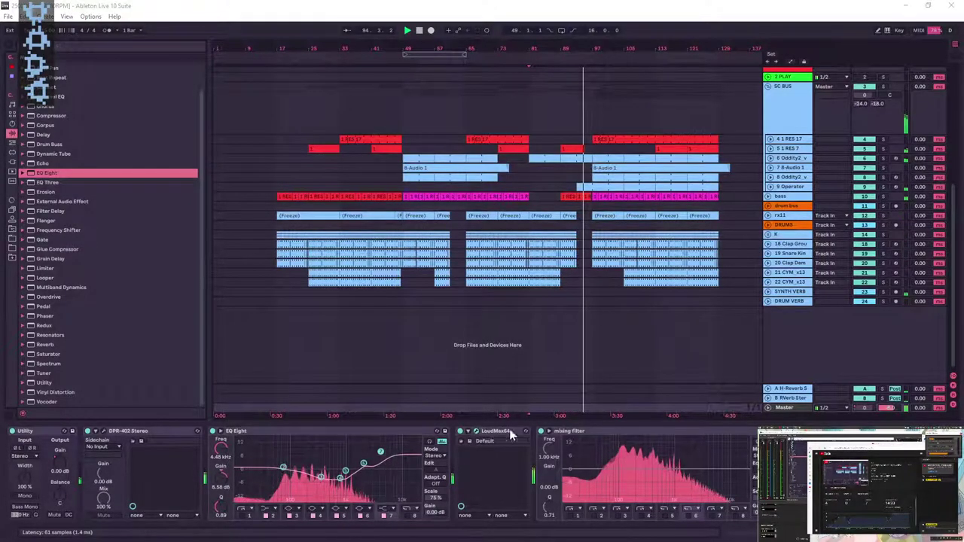
pyautogui.moveTo(862, 136); pyautogui.dragTo(844, 71)
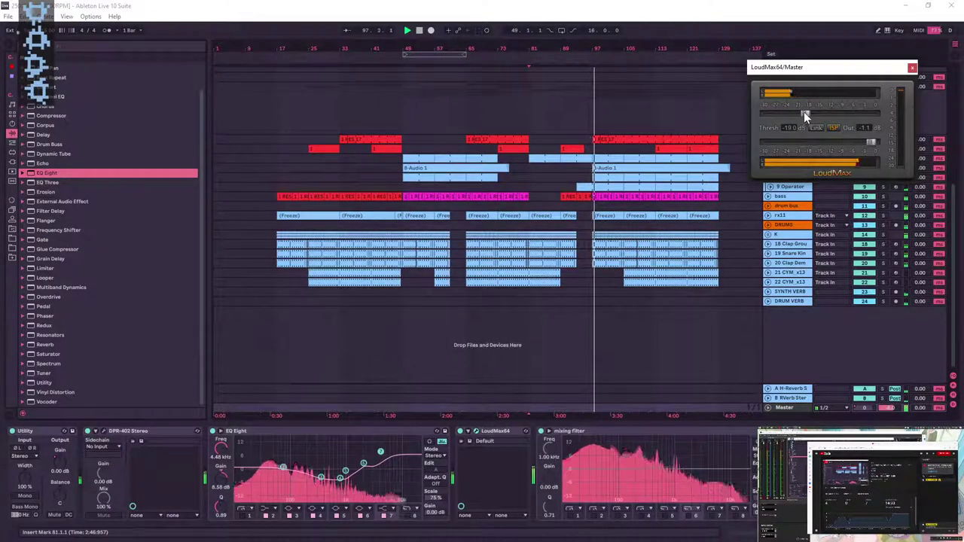
# - Add the GVST GClip plugin after LoudMax64 on the Master track and set its clip level to 99%
pyautogui.click(13, 162)
pyautogui.click(36, 76)
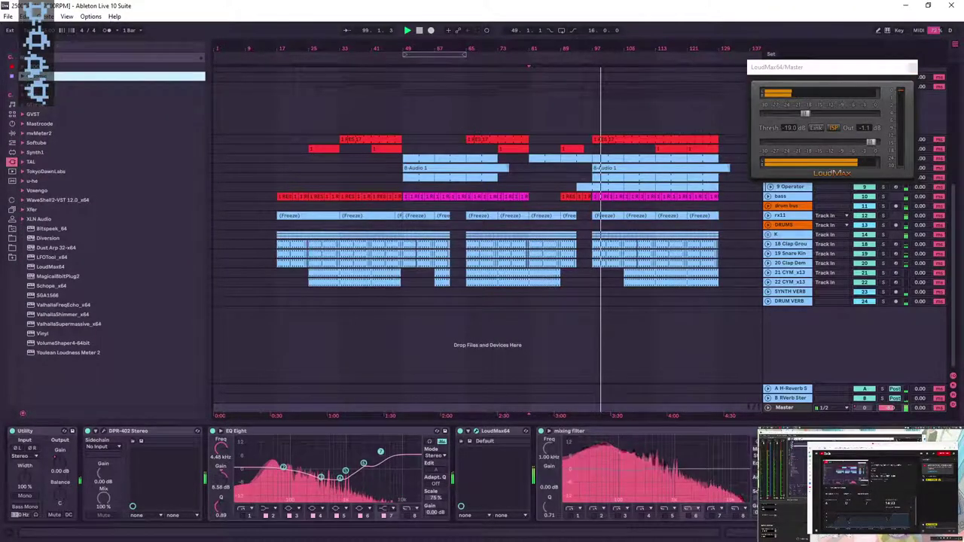
pyautogui.click(23, 113)
pyautogui.moveTo(46, 142); pyautogui.dragTo(403, 337)
pyautogui.press('Return')
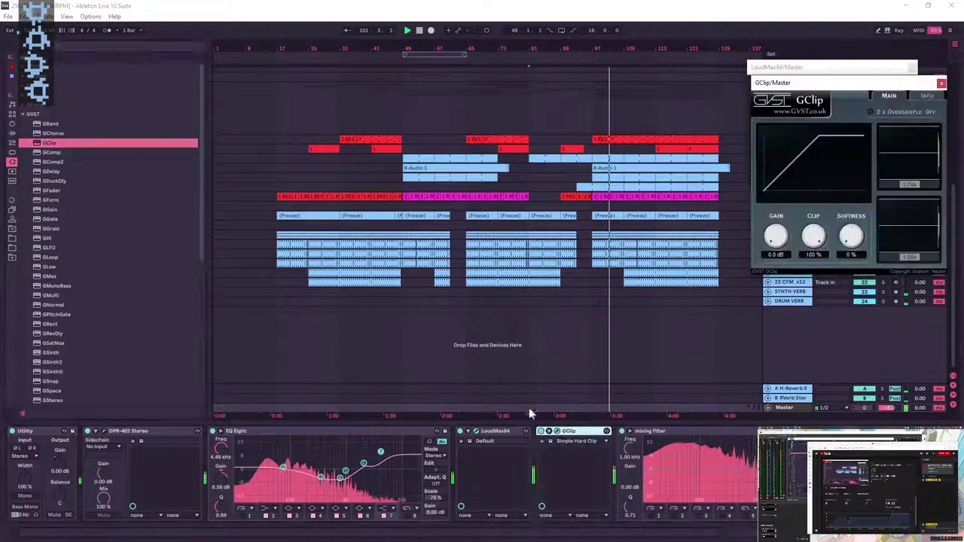
pyautogui.moveTo(826, 238); pyautogui.dragTo(826, 239)
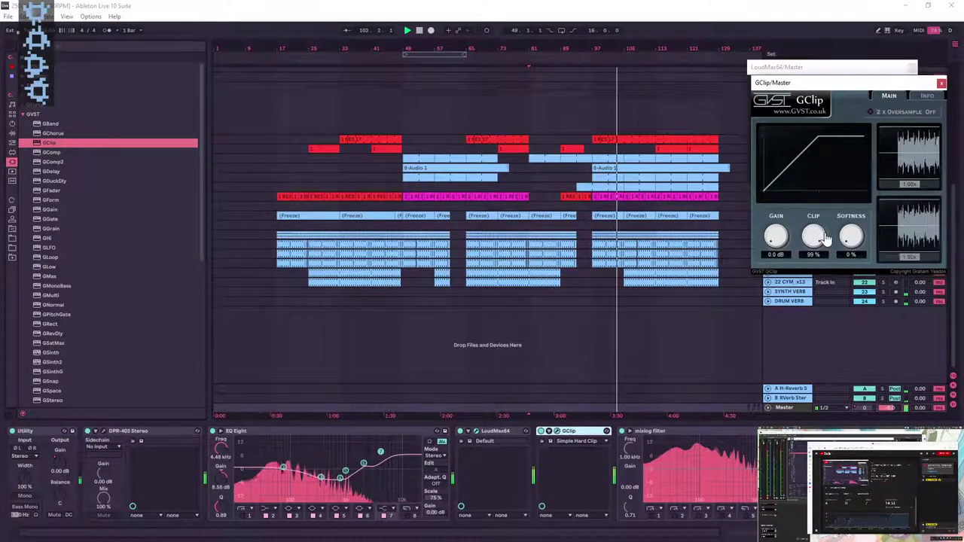
# - Play the build-up from bars 93, 96 and 95 while watching the LoudMax64 meters on the Master
pyautogui.click(624, 187)
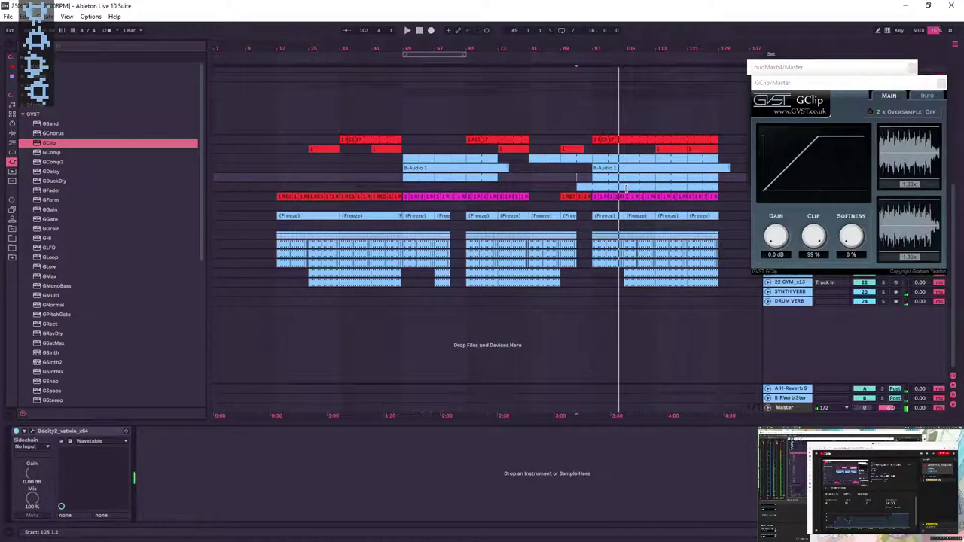
pyautogui.click(802, 69)
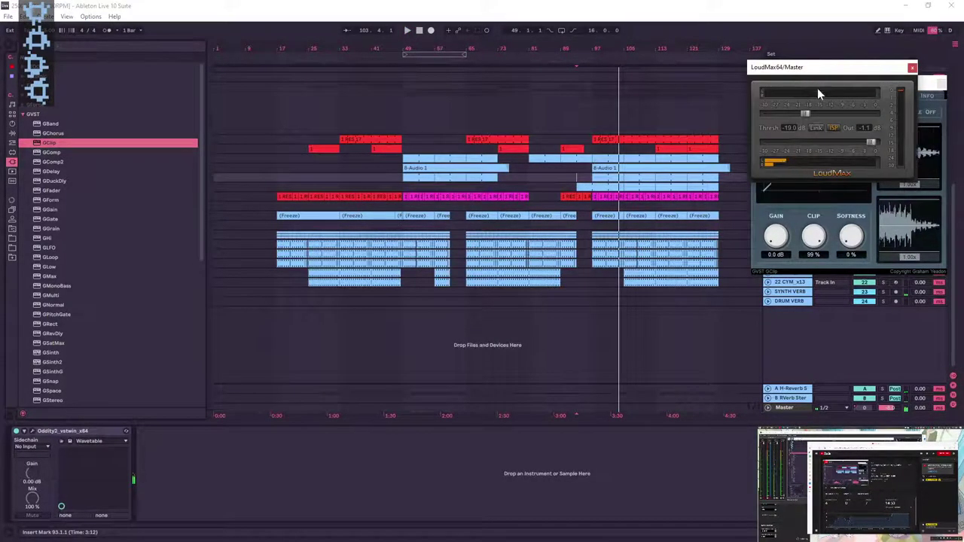
pyautogui.press('space')
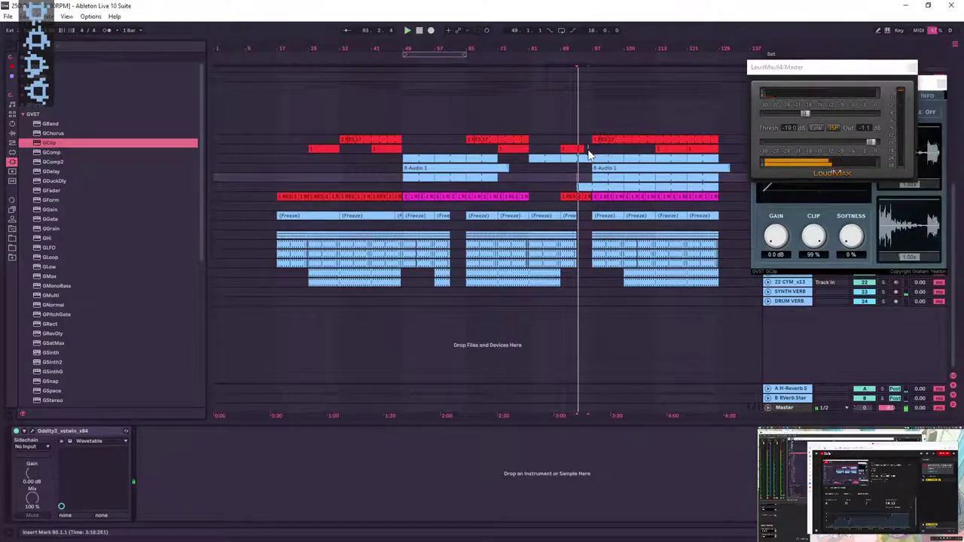
pyautogui.click(616, 150)
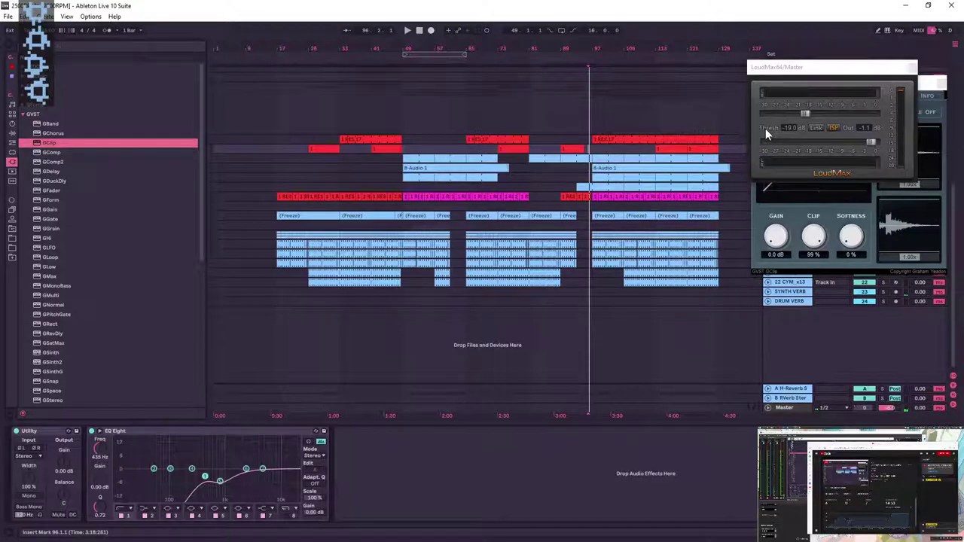
pyautogui.press('space')
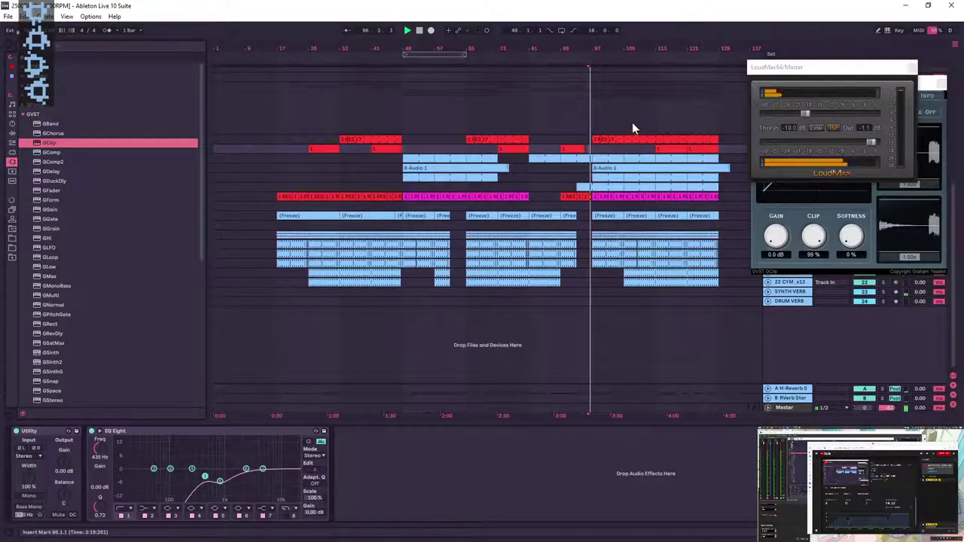
pyautogui.press('space')
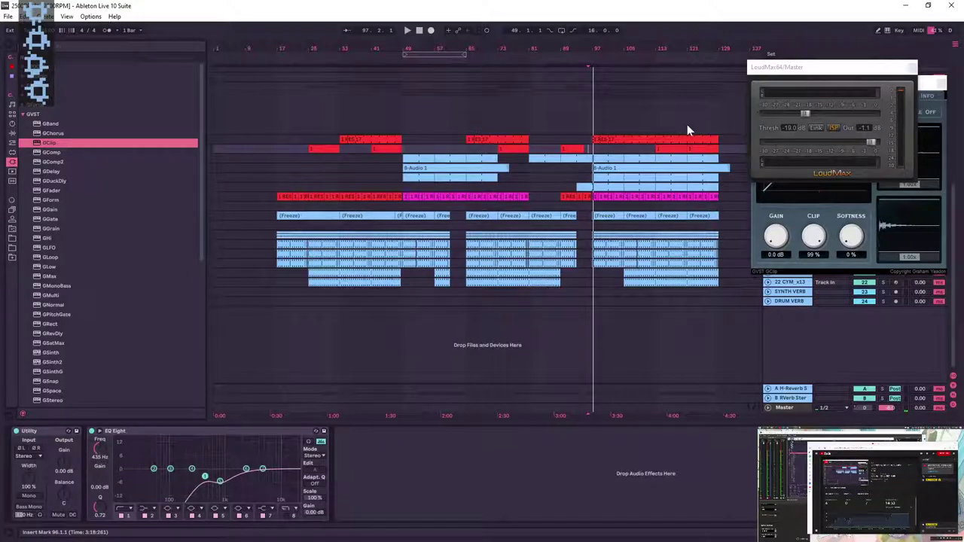
pyautogui.click(580, 114)
pyautogui.press('space')
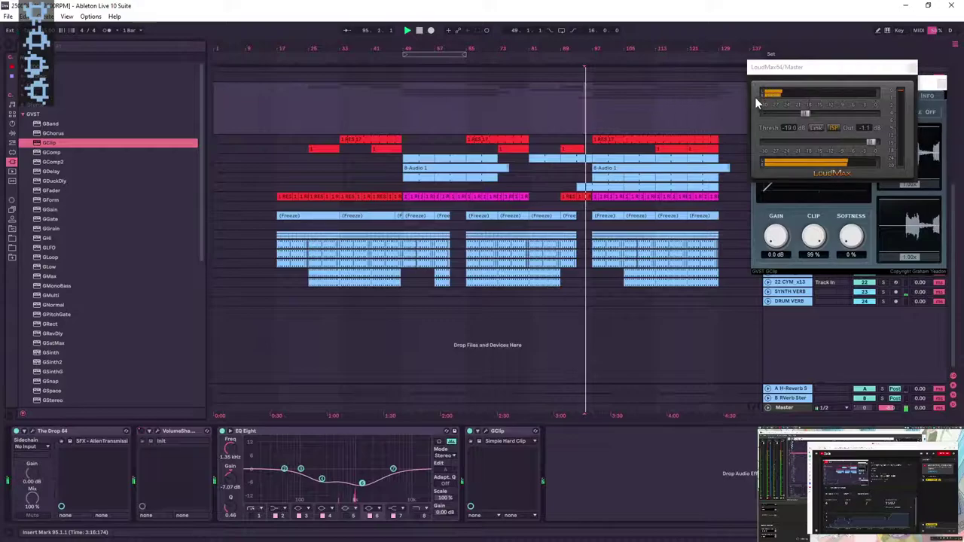
# - Raise the Master GClip gain to 4.0 dB and arrange the LoudMax64 and GClip windows one above the other
pyautogui.moveTo(911, 70); pyautogui.dragTo(840, 70)
pyautogui.click(887, 85)
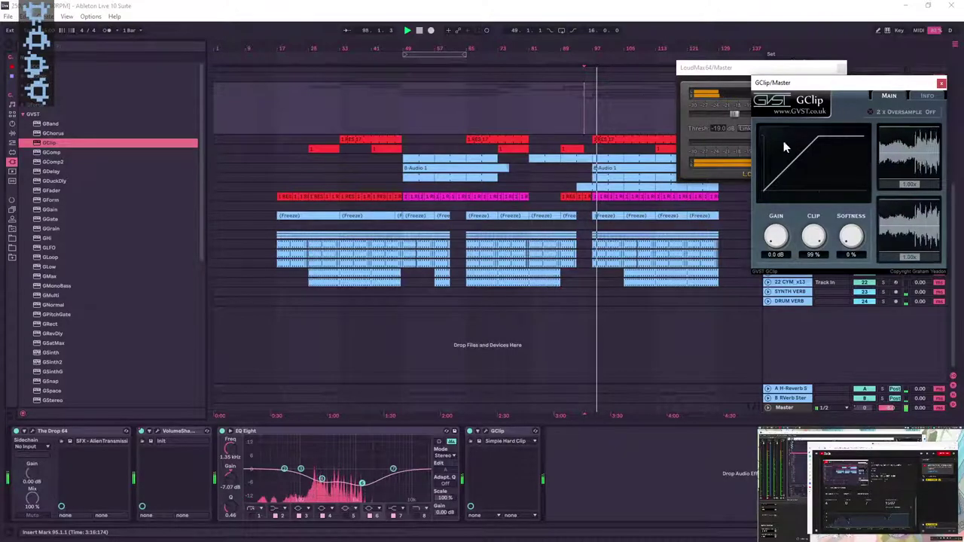
pyautogui.moveTo(779, 238); pyautogui.dragTo(783, 234)
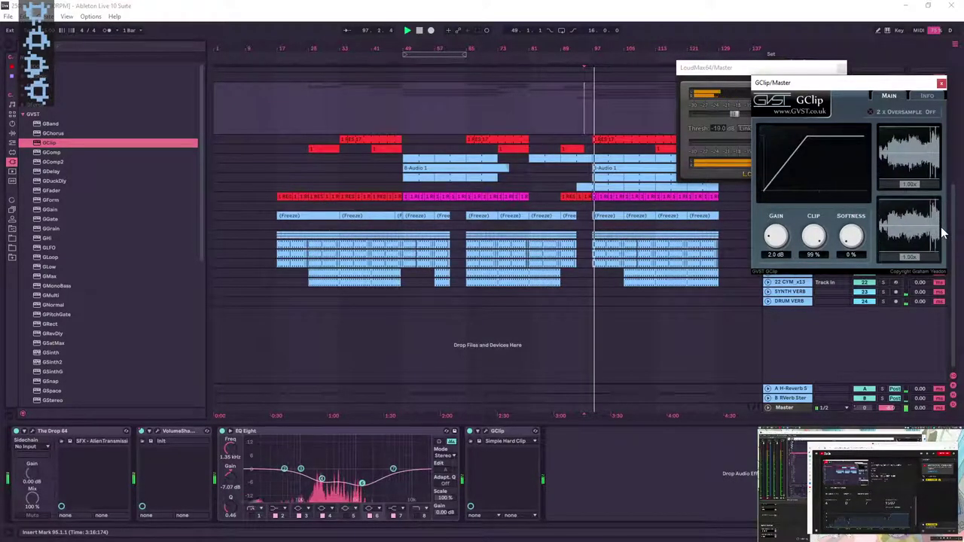
pyautogui.moveTo(788, 243); pyautogui.dragTo(790, 239)
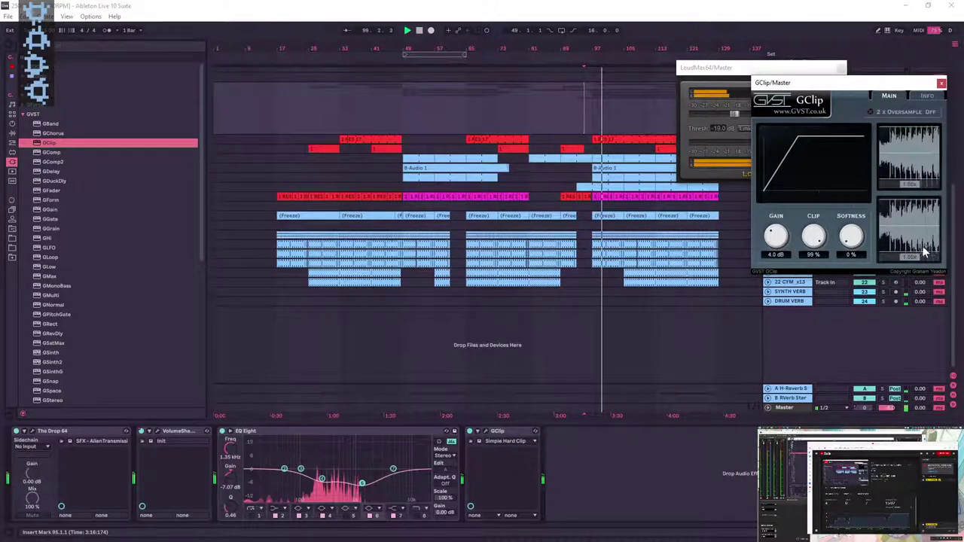
pyautogui.moveTo(787, 236); pyautogui.dragTo(788, 238)
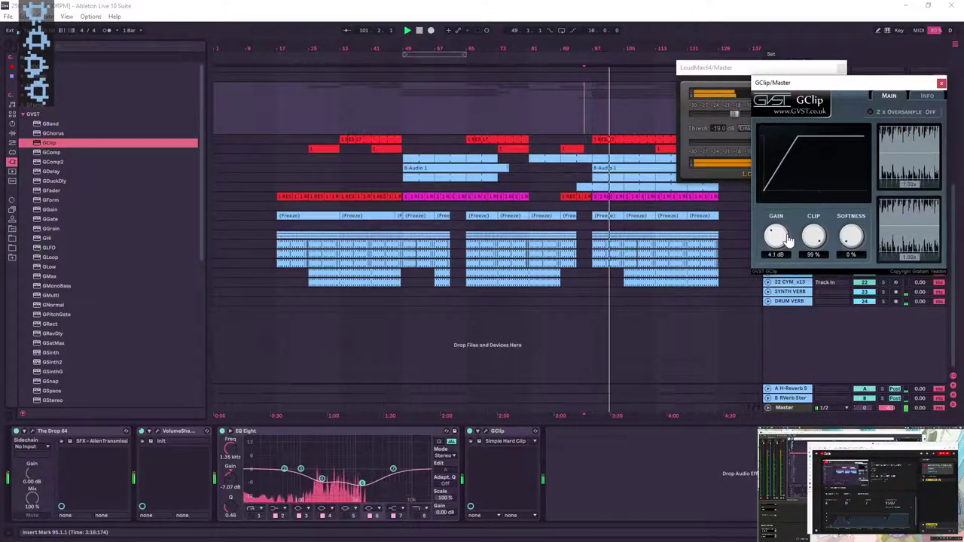
pyautogui.moveTo(882, 86); pyautogui.dragTo(810, 207)
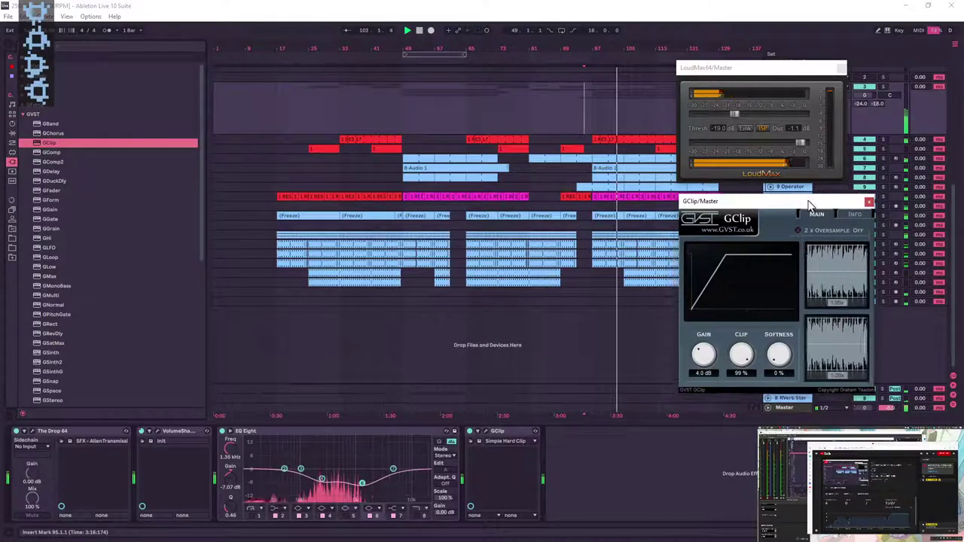
# - Stop playback, set both GClip waveform display scales to 0.92x, and close the GClip and LoudMax64 windows
pyautogui.press('space')
pyautogui.moveTo(847, 301); pyautogui.dragTo(837, 307)
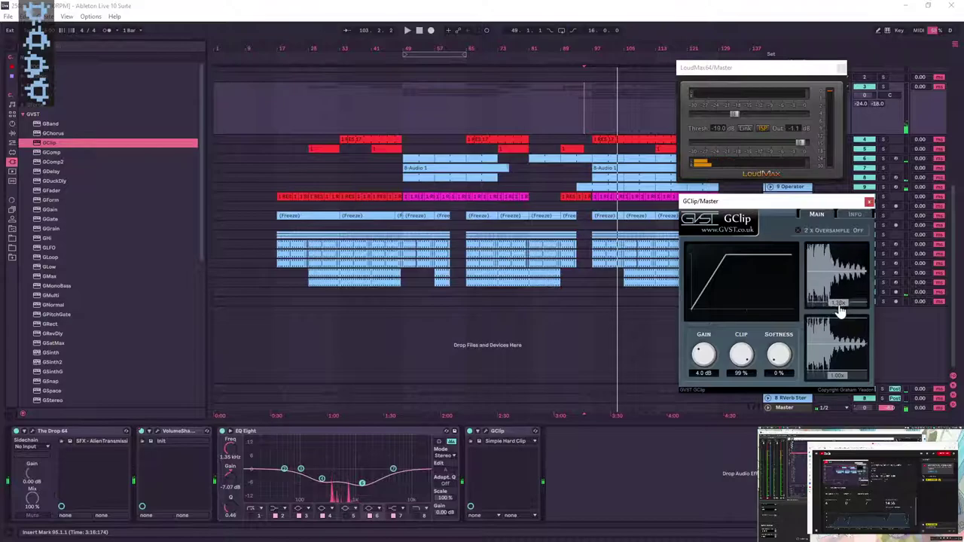
pyautogui.moveTo(839, 376); pyautogui.dragTo(835, 378)
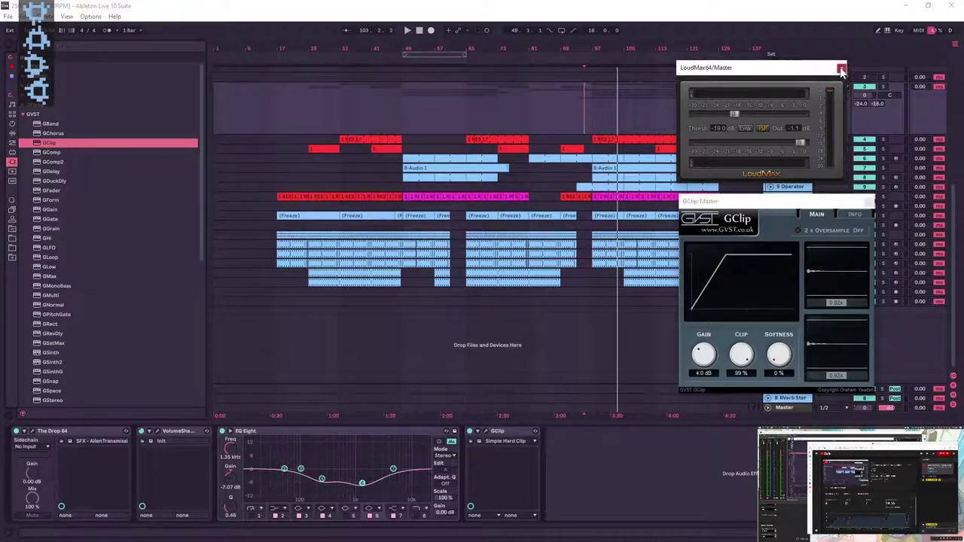
pyautogui.click(841, 69)
pyautogui.click(870, 201)
pyautogui.scroll(5, 553, 177)
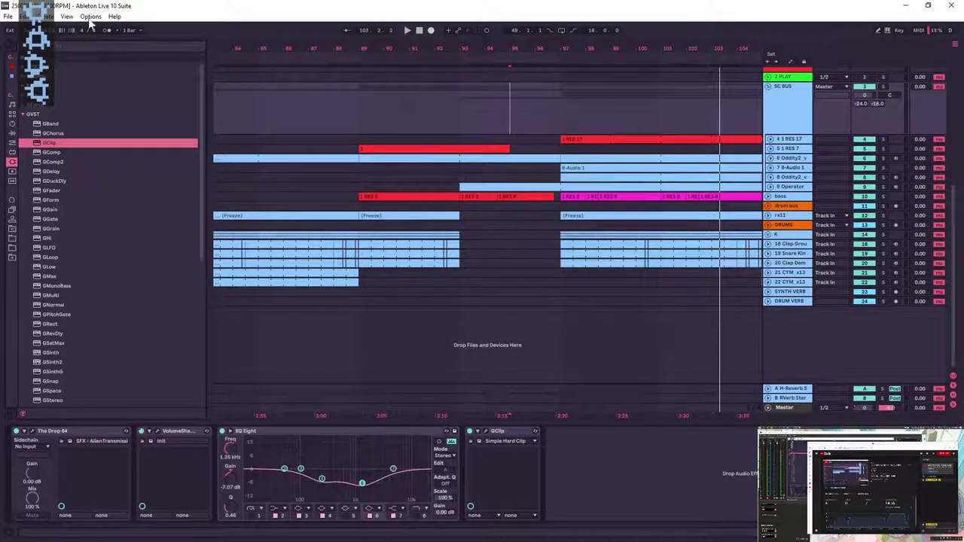
pyautogui.moveTo(404, 44); pyautogui.dragTo(517, 15)
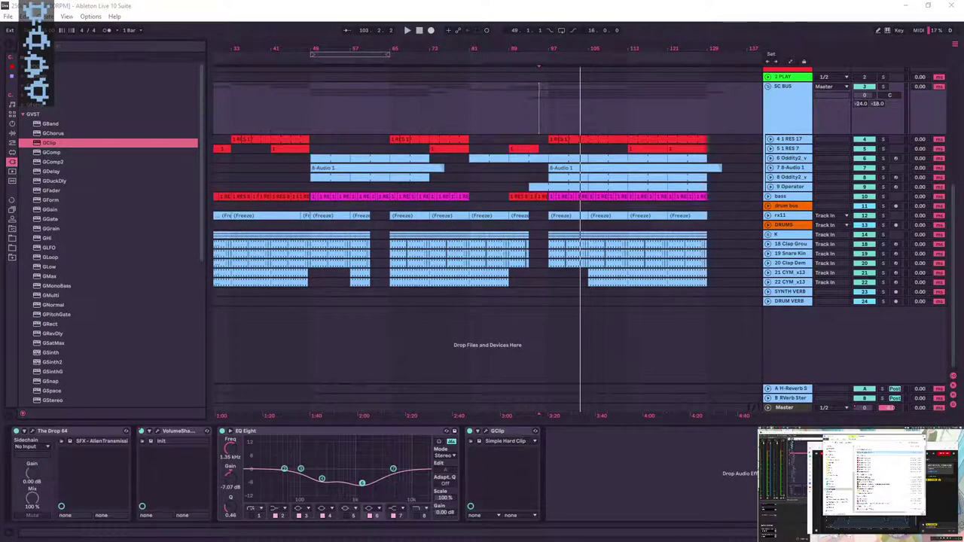
pyautogui.click(362, 89)
pyautogui.moveTo(376, 47); pyautogui.dragTo(428, 98)
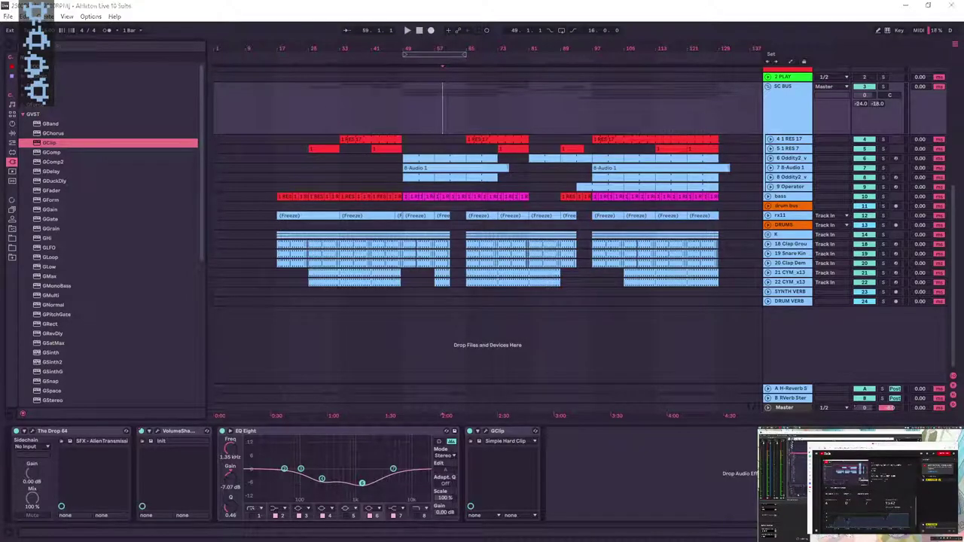
# - Switch to the web browser and search Google for "2500 rpm"
pyautogui.moveTo(963, 76); pyautogui.dragTo(260, 73)
pyautogui.click(180, 223)
pyautogui.click(181, 93)
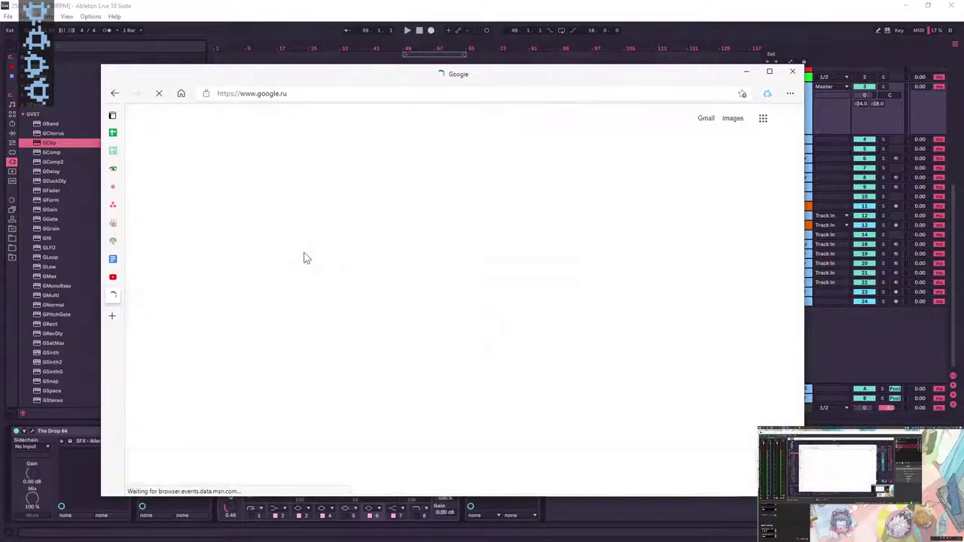
pyautogui.write('2500 ')
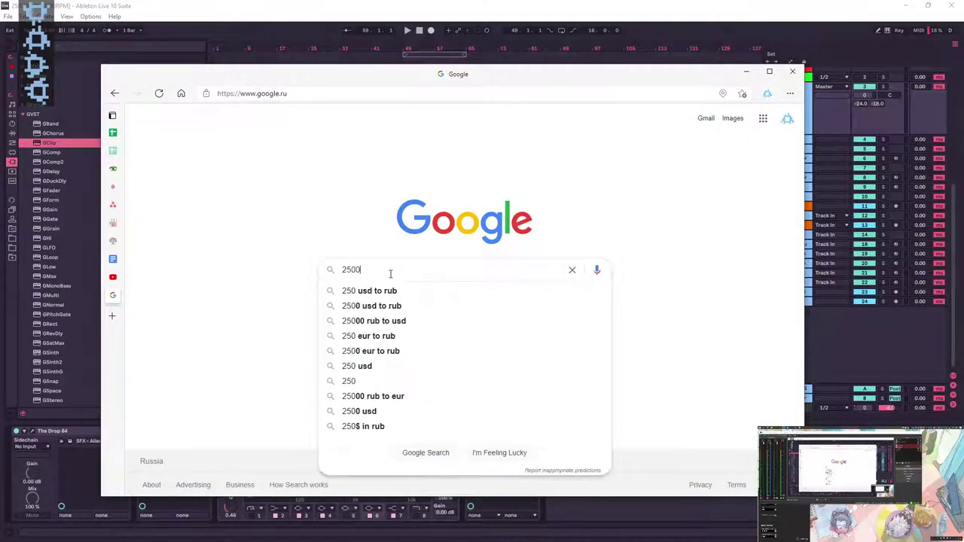
pyautogui.write('rp')
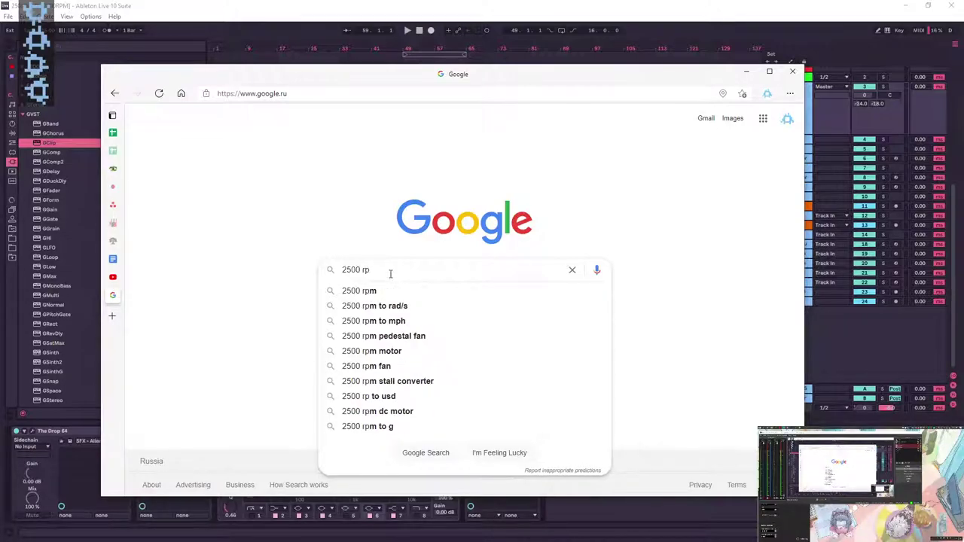
pyautogui.write('m')
pyautogui.press('Return')
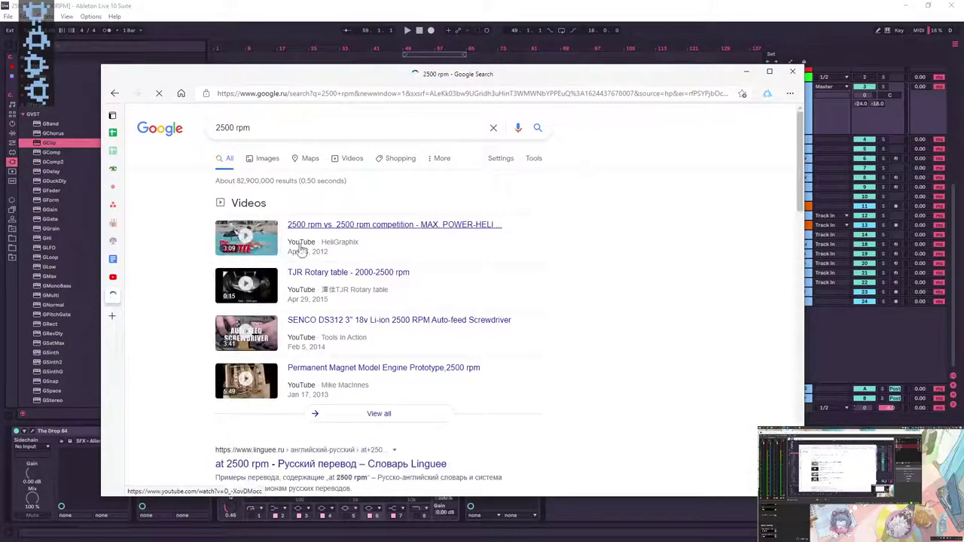
# - Examine the web and image results for 2500 rpm, and move the browser window off the arrangement
pyautogui.scroll(-4, 313, 253)
pyautogui.scroll(-1, 313, 252)
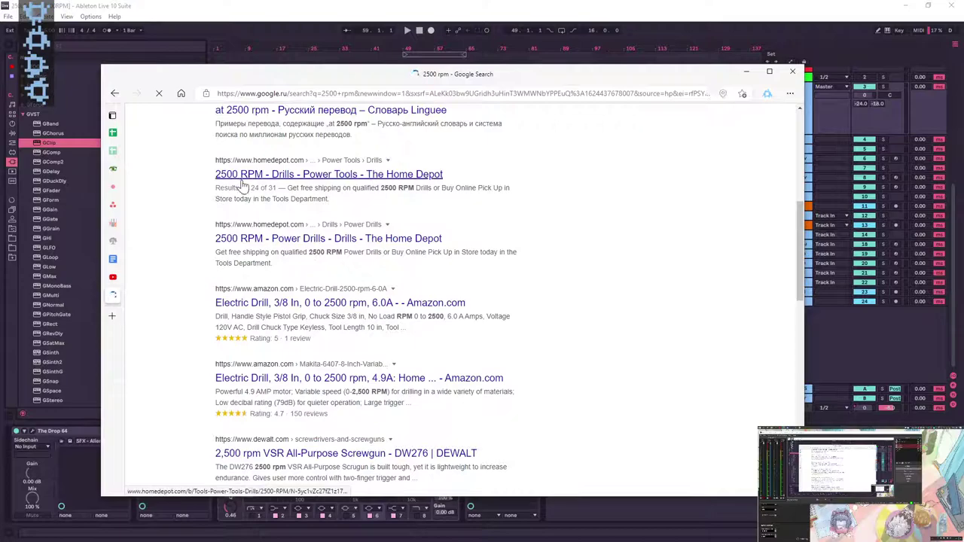
pyautogui.scroll(-4, 299, 357)
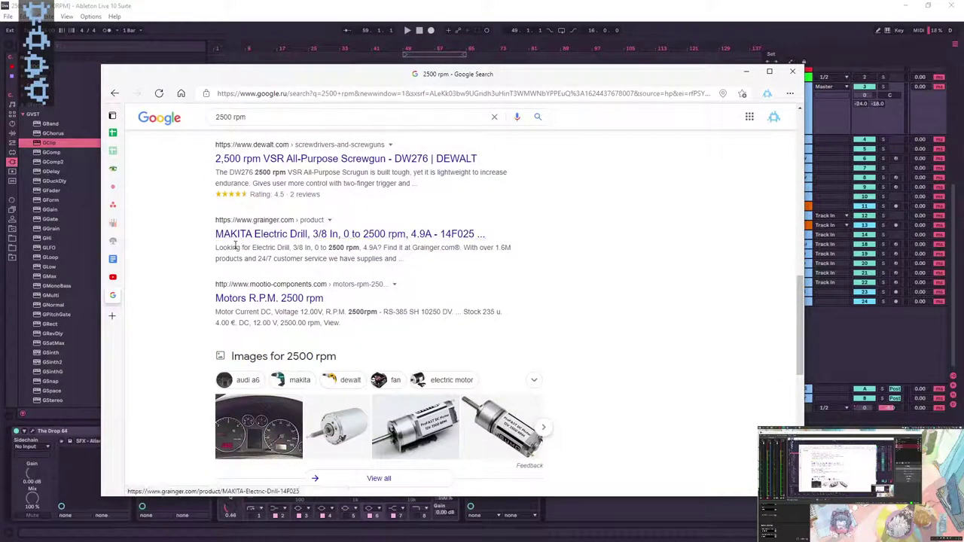
pyautogui.scroll(1, 235, 235)
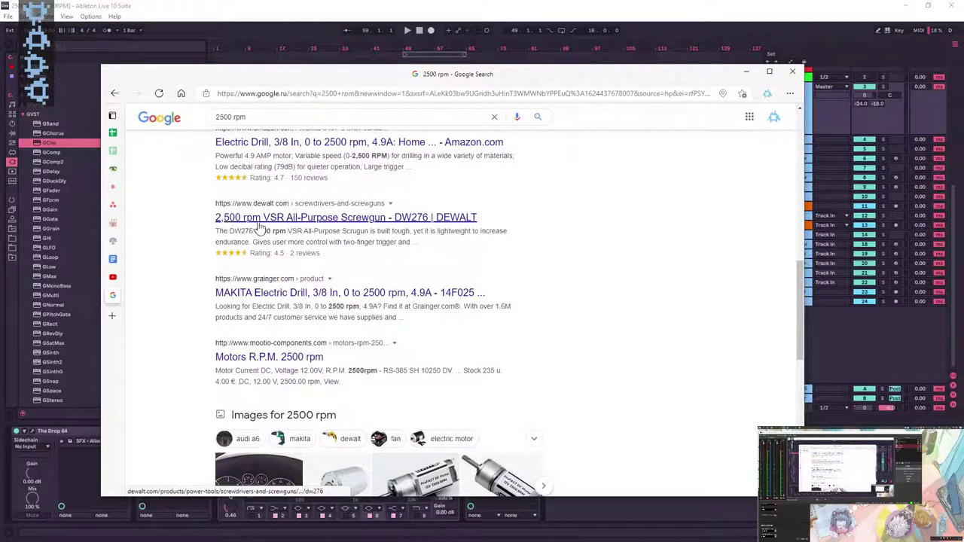
pyautogui.scroll(-3, 268, 264)
pyautogui.scroll(5, 273, 309)
pyautogui.moveTo(739, 79); pyautogui.dragTo(963, 109)
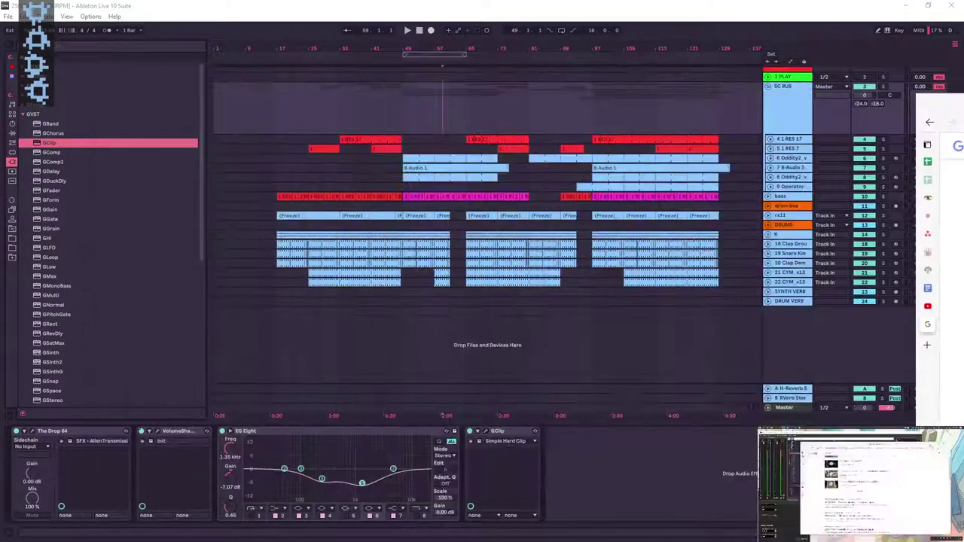
# - Play the opening section of the arrangement from bars 16, 17 and 23
pyautogui.click(375, 98)
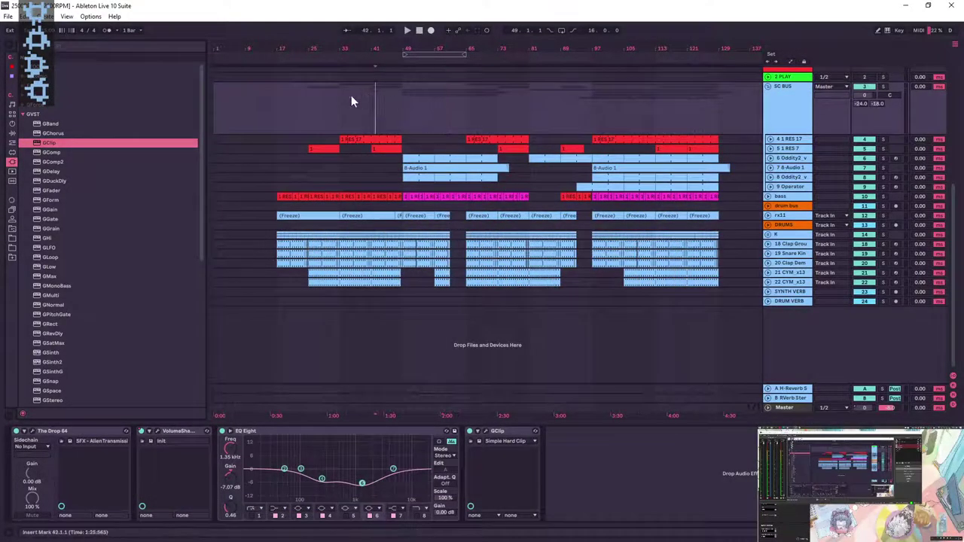
pyautogui.click(278, 105)
pyautogui.press('space')
pyautogui.press('space')
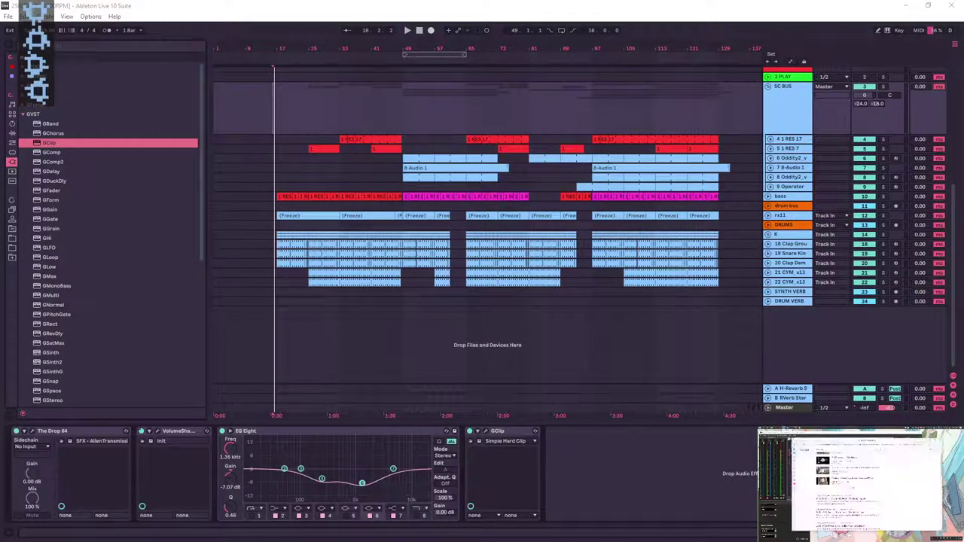
pyautogui.click(302, 111)
pyautogui.press('space')
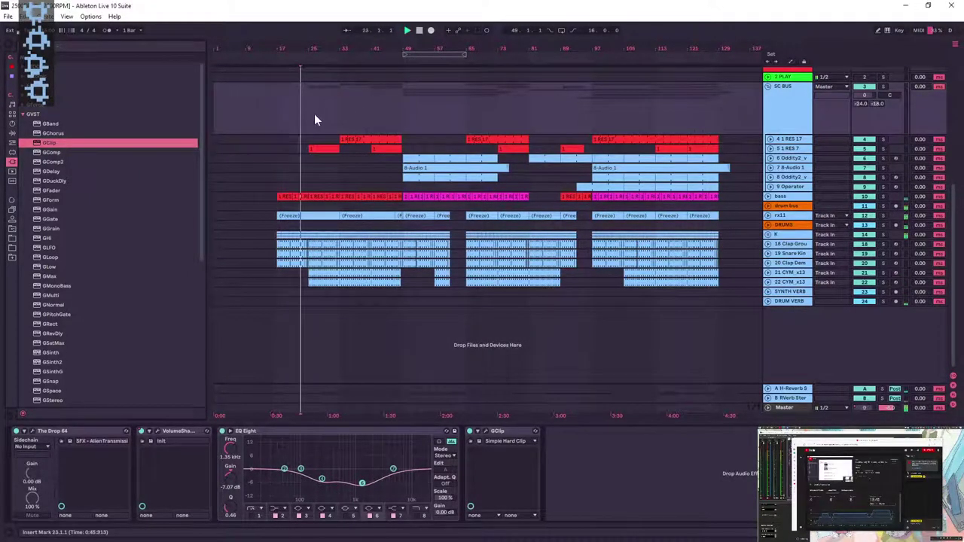
pyautogui.click(278, 94)
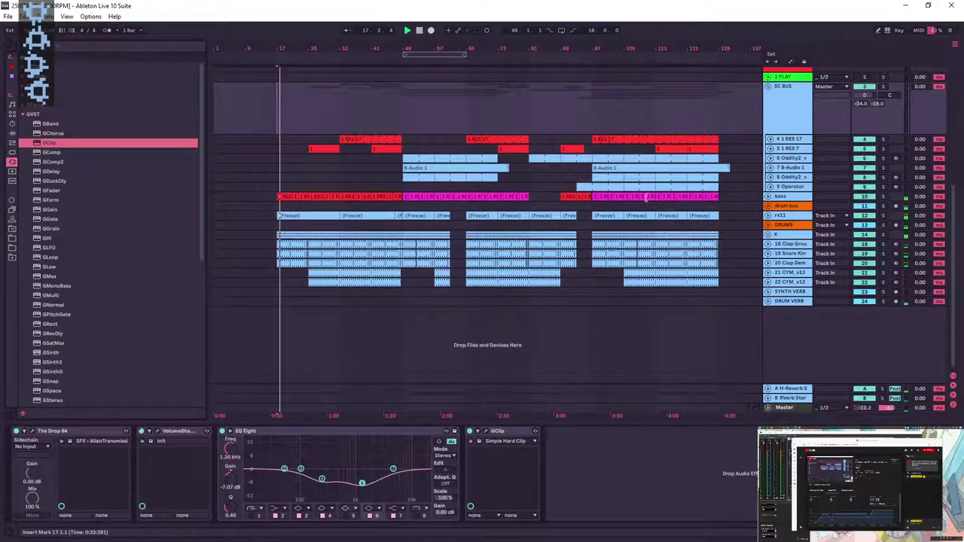
pyautogui.click(301, 112)
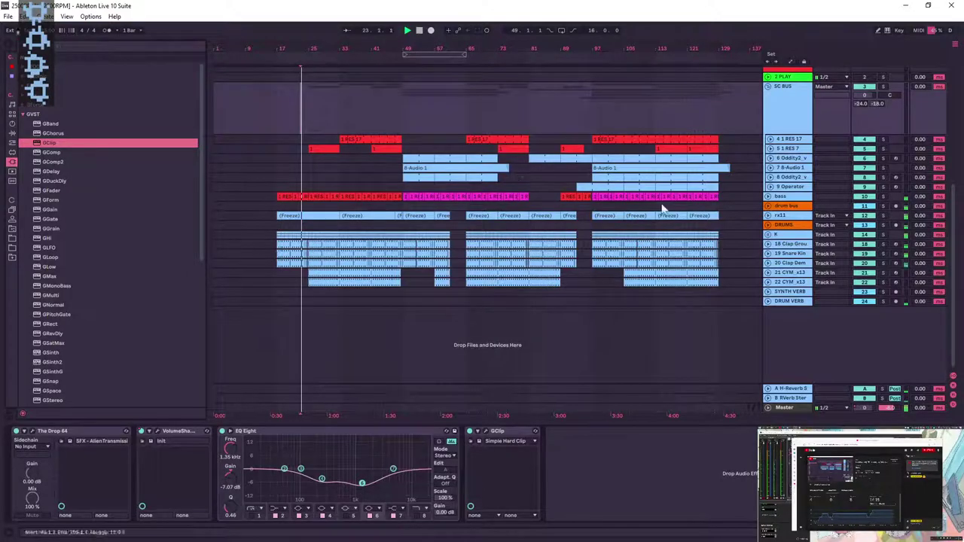
# - Add a second EQ Eight with default settings after the existing one on the DRUMS group
pyautogui.click(785, 224)
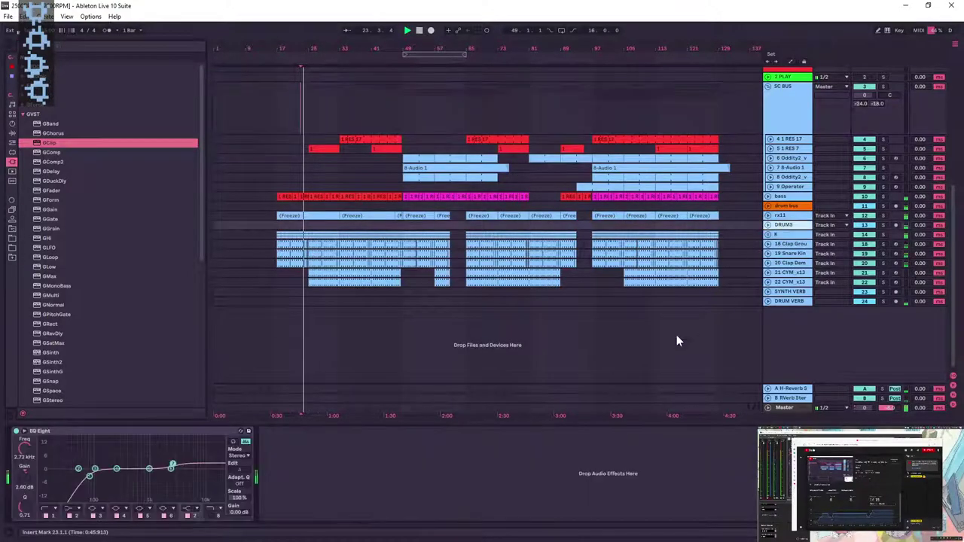
pyautogui.click(12, 134)
pyautogui.doubleClick(50, 174)
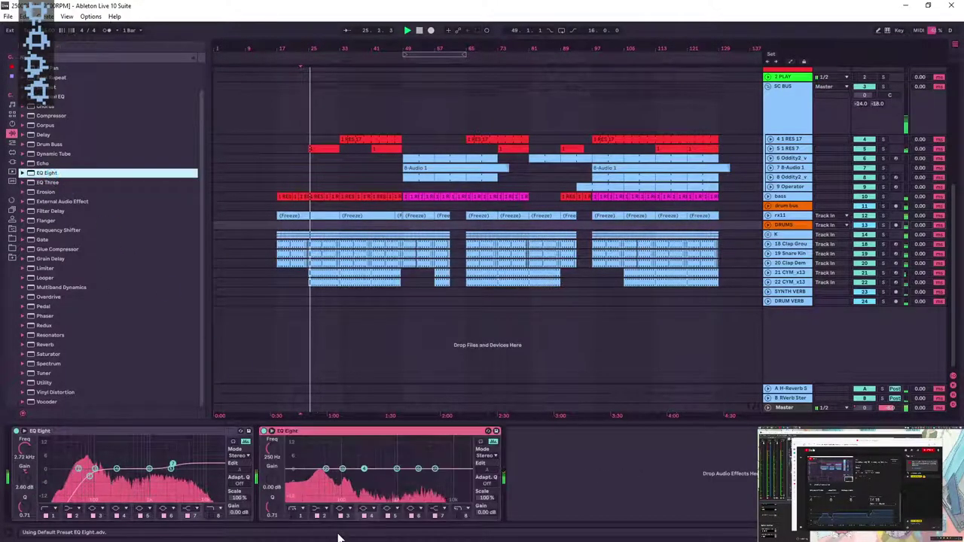
# - Try a low cut at 122 Hz on the DRUMS group's second EQ Eight, and delete that device
pyautogui.click(294, 515)
pyautogui.moveTo(315, 476); pyautogui.dragTo(346, 476)
pyautogui.click(300, 431)
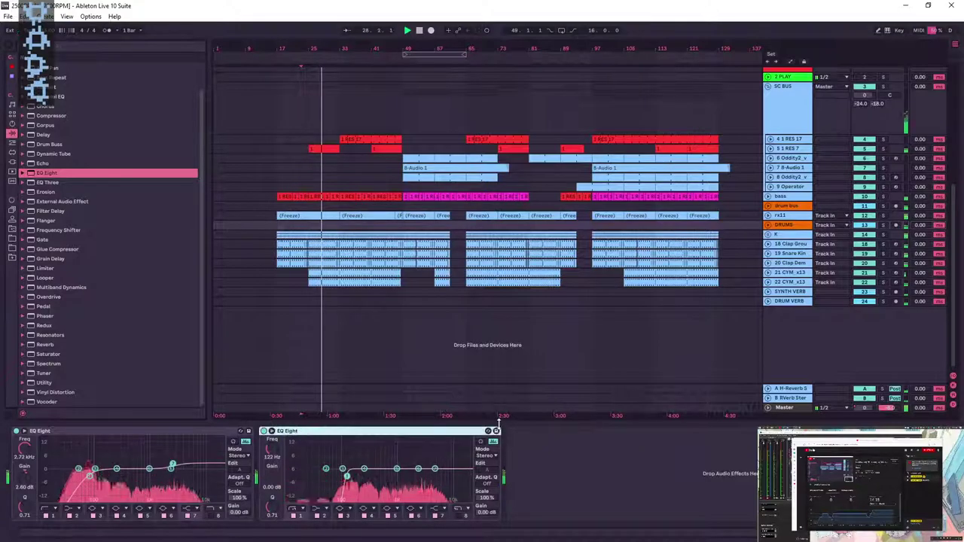
pyautogui.press('Delete')
# - Play the arrangement from bars 25, 33 and 42
pyautogui.click(323, 196)
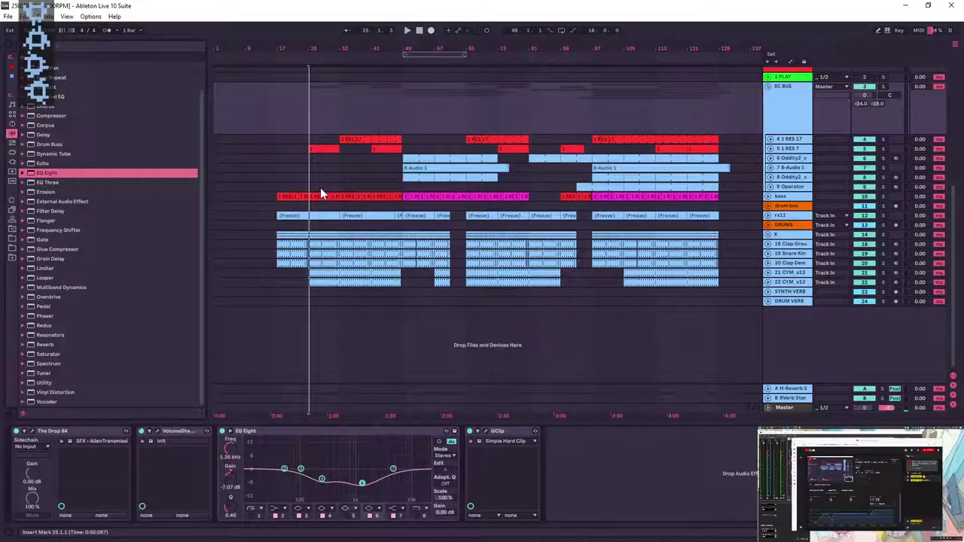
pyautogui.click(339, 177)
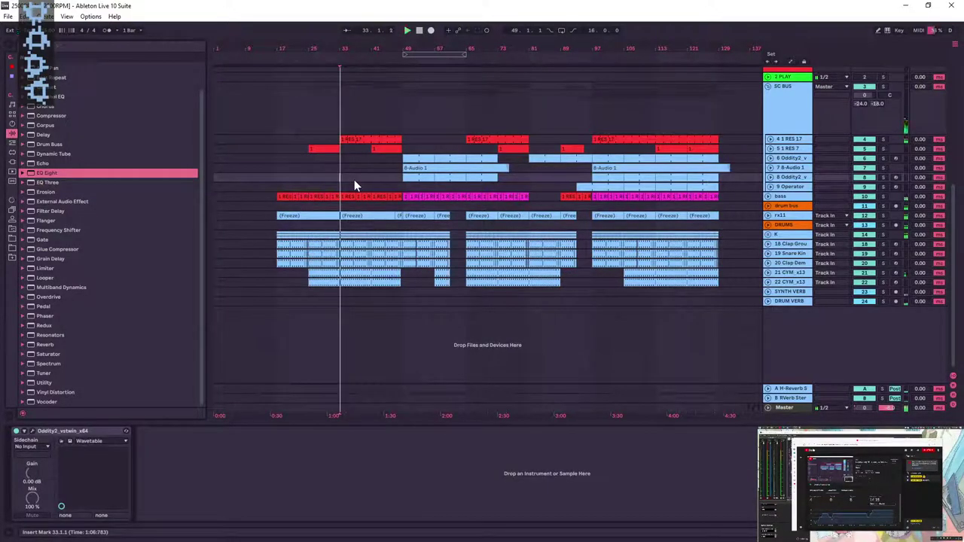
pyautogui.click(377, 177)
# - Solo the drum bus and listen to it from bar 42
pyautogui.click(798, 225)
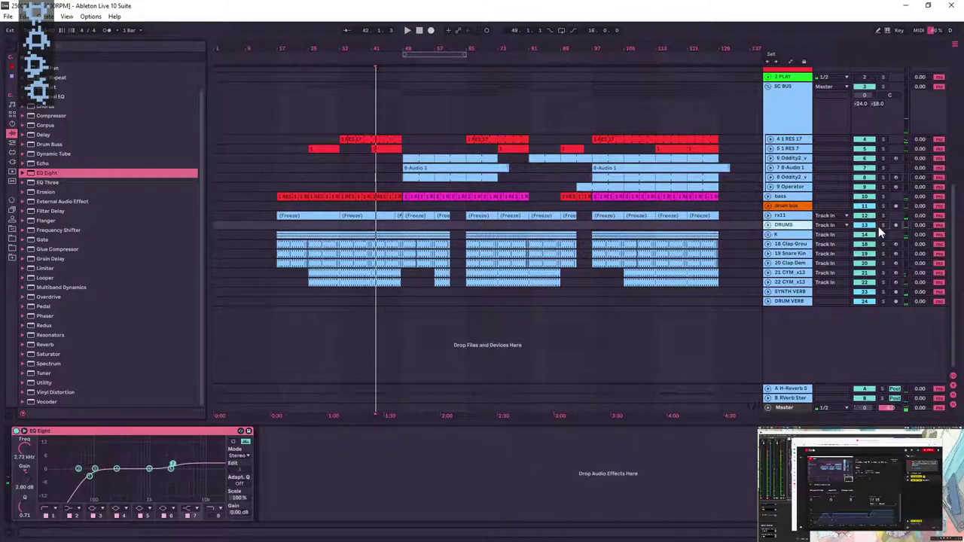
pyautogui.click(883, 225)
pyautogui.press('space')
pyautogui.click(883, 206)
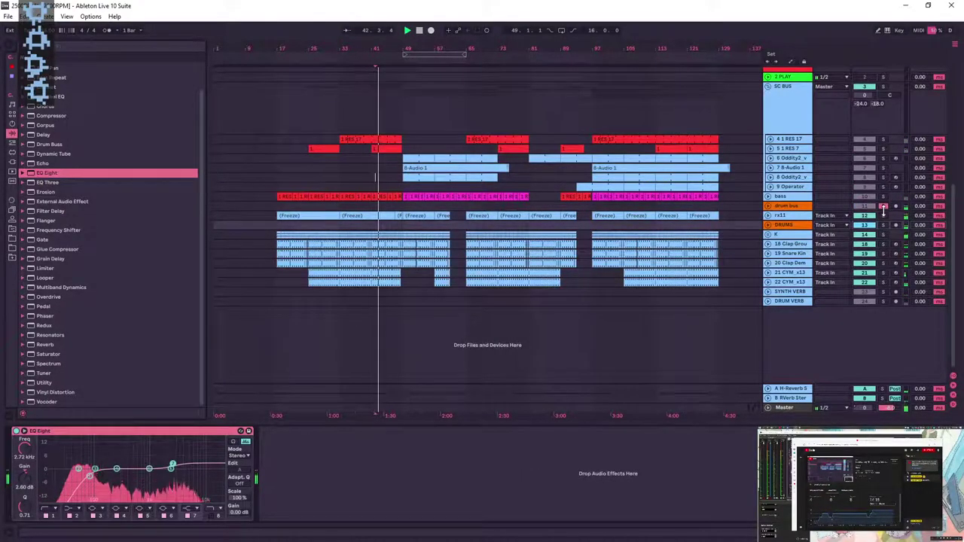
pyautogui.click(874, 207)
# - Add an EQ Eight at the end of the drum bus chain with a low cut and a high cut at 3.74 kHz
pyautogui.moveTo(60, 181); pyautogui.dragTo(543, 527)
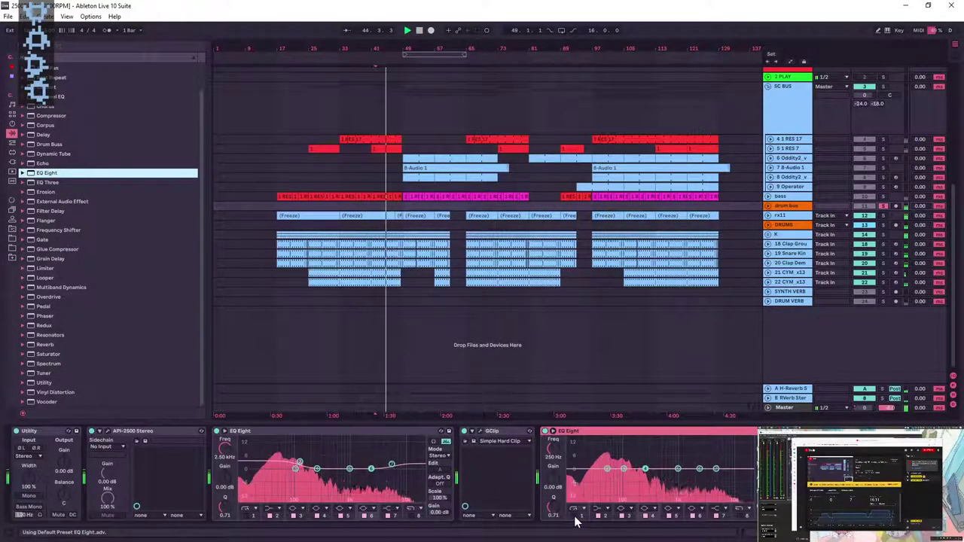
pyautogui.click(574, 516)
pyautogui.moveTo(556, 446)
pyautogui.mouseDown()
pyautogui.moveTo(556, 421)
pyautogui.moveTo(556, 431)
pyautogui.mouseUp()
pyautogui.click(742, 516)
pyautogui.moveTo(743, 476); pyautogui.dragTo(708, 476)
pyautogui.press('space')
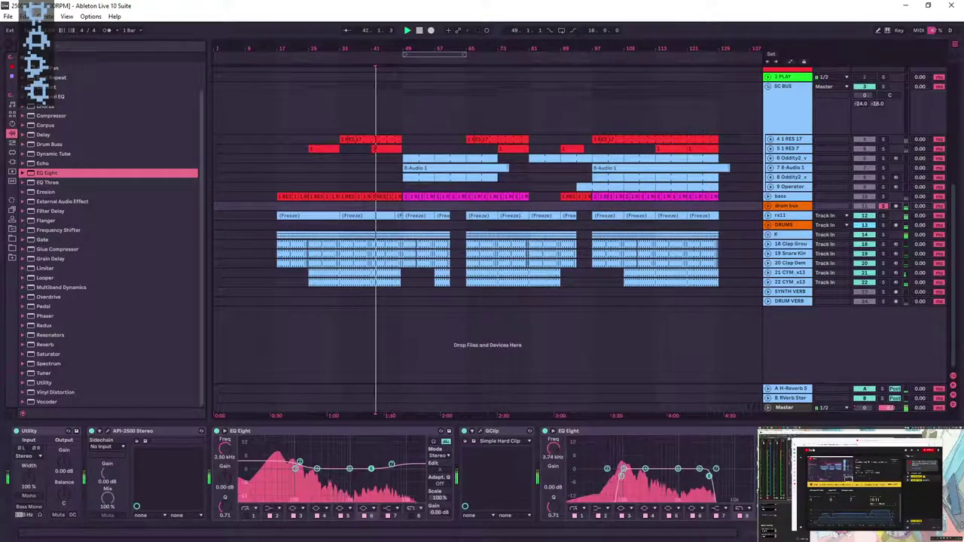
# - Try the added drum bus EQ Eight in the full mix with its high cut at 12.7 kHz, and delete that device
pyautogui.click(311, 239)
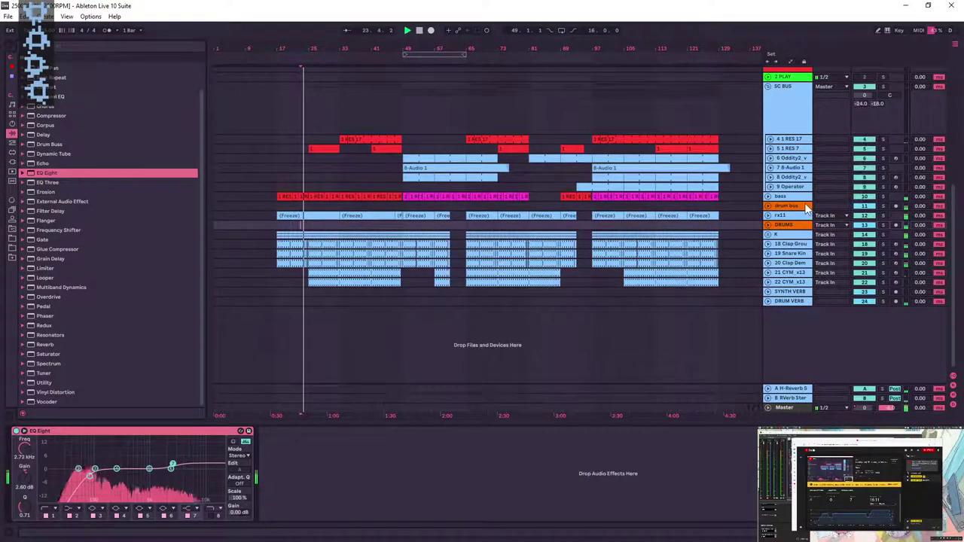
pyautogui.click(883, 208)
pyautogui.moveTo(620, 476)
pyautogui.mouseDown()
pyautogui.moveTo(565, 459)
pyautogui.moveTo(624, 476)
pyautogui.mouseUp()
pyautogui.moveTo(706, 477); pyautogui.dragTo(737, 476)
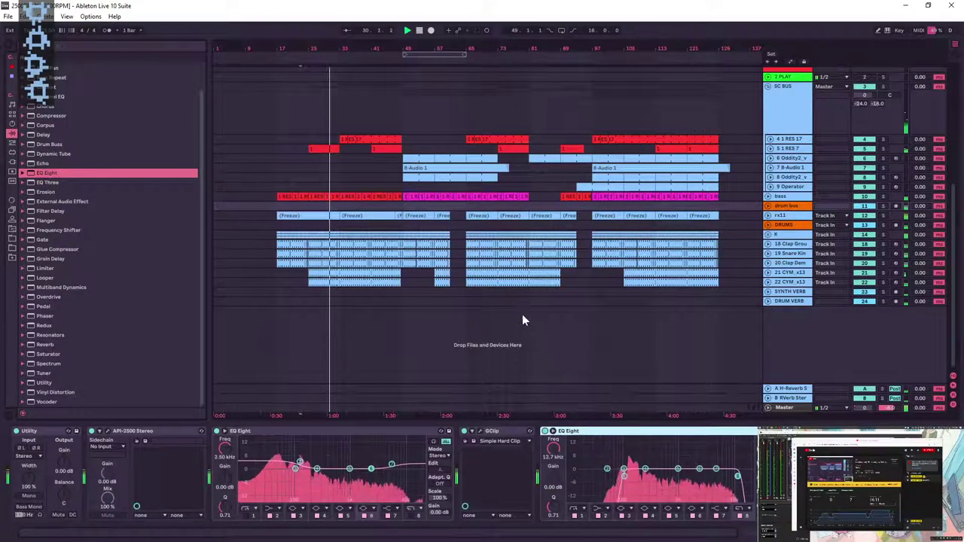
pyautogui.press('Delete')
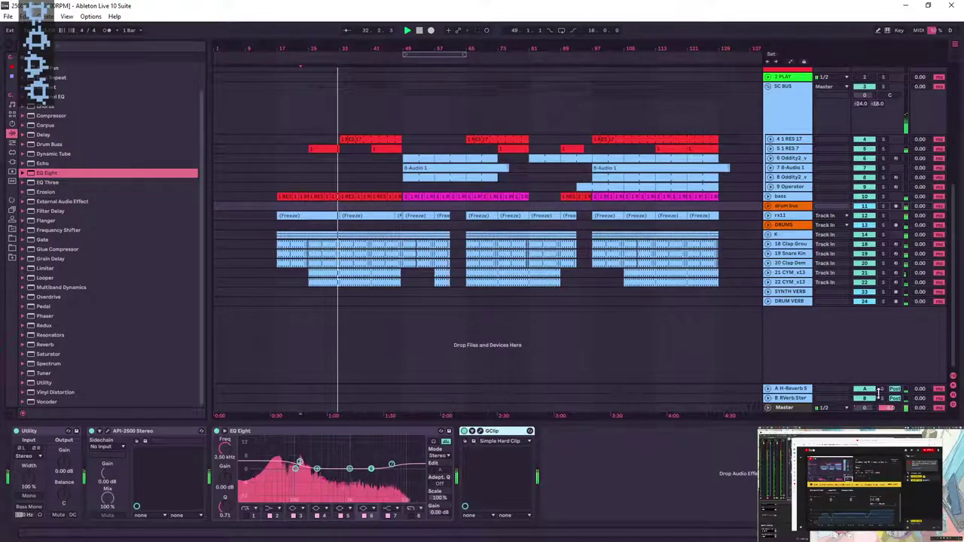
# - Expand the A and B reverb return tracks to view their send settings, and collapse them again
pyautogui.click(770, 393)
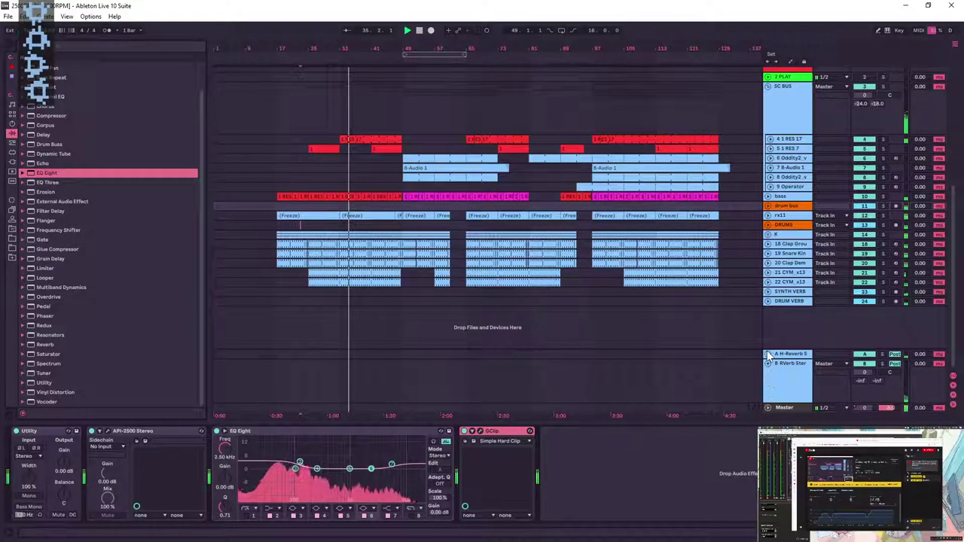
pyautogui.click(769, 354)
pyautogui.click(768, 319)
pyautogui.click(768, 364)
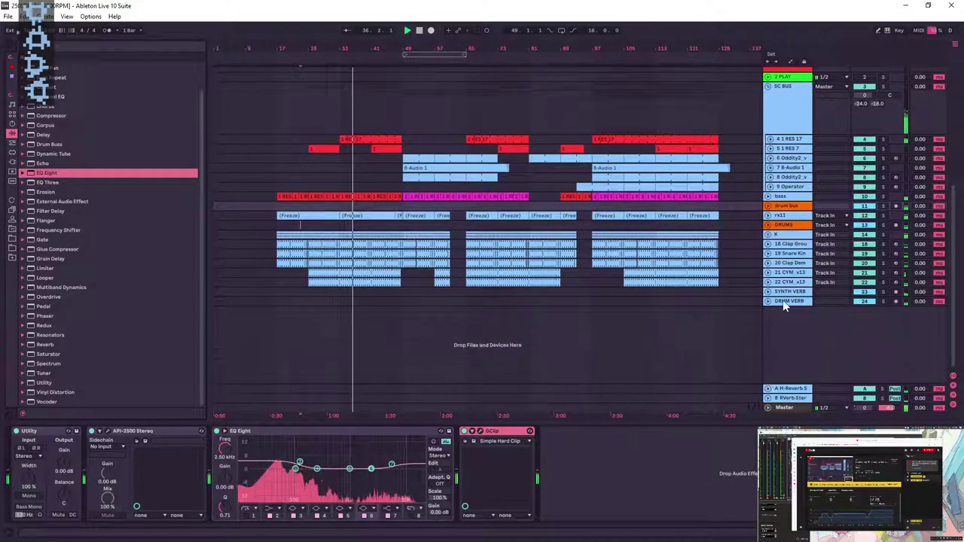
# - Listen to the 4 1 RES 17 track soloed, and check the VolumeShaper plug-in on SC BUS
pyautogui.click(883, 139)
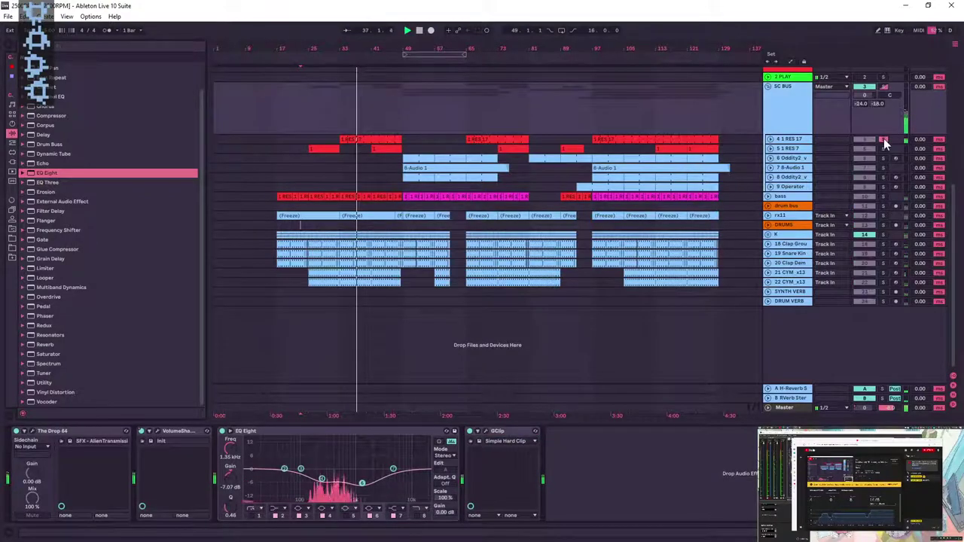
pyautogui.click(884, 140)
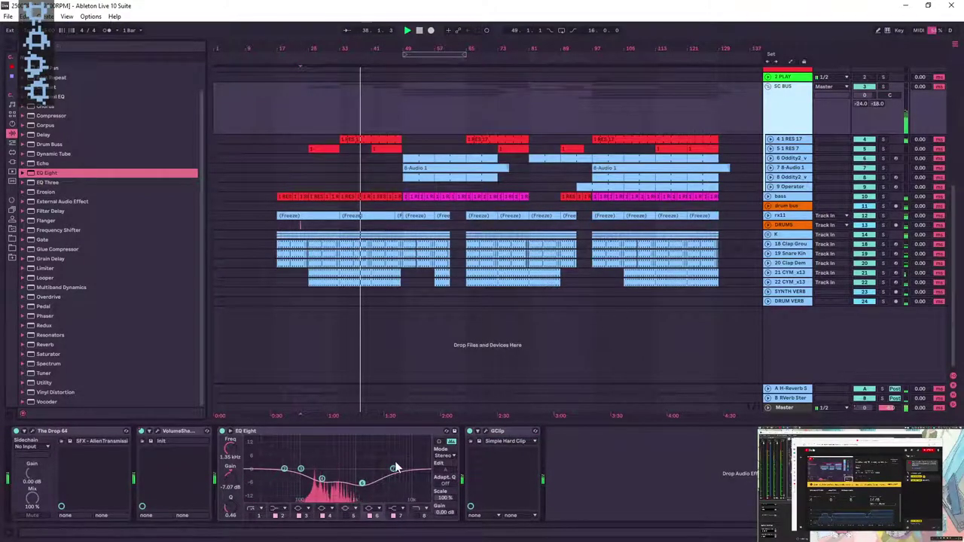
pyautogui.click(158, 433)
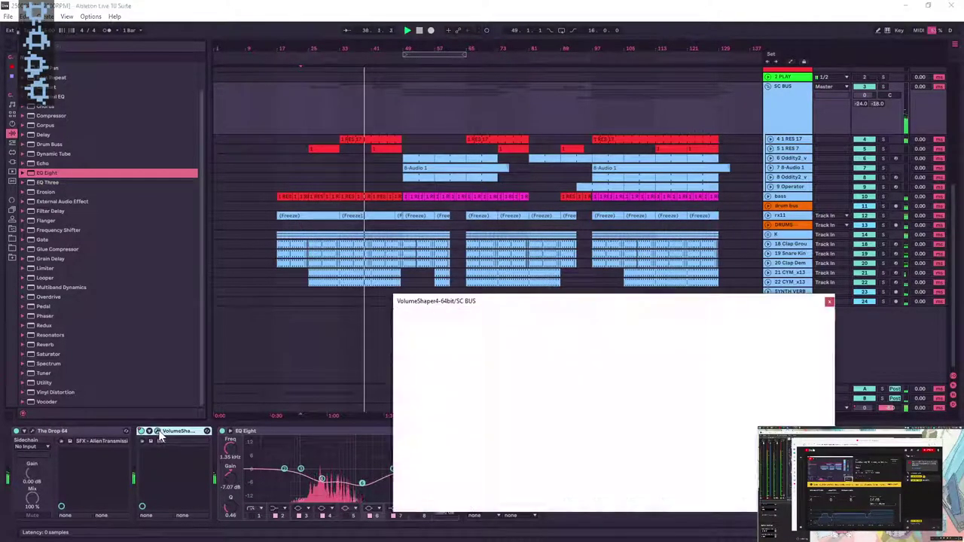
pyautogui.click(830, 301)
pyautogui.click(786, 113)
# - Examine the EQ curves on the 4 1 RES 17 and 5 1 RES 7 tracks, comparing RES 17 soloed and in the mix
pyautogui.click(791, 153)
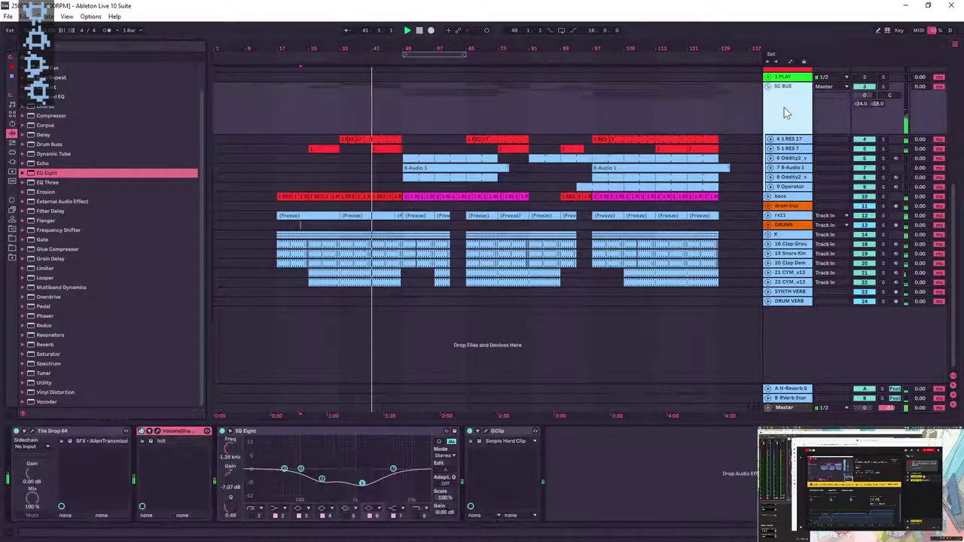
pyautogui.click(795, 157)
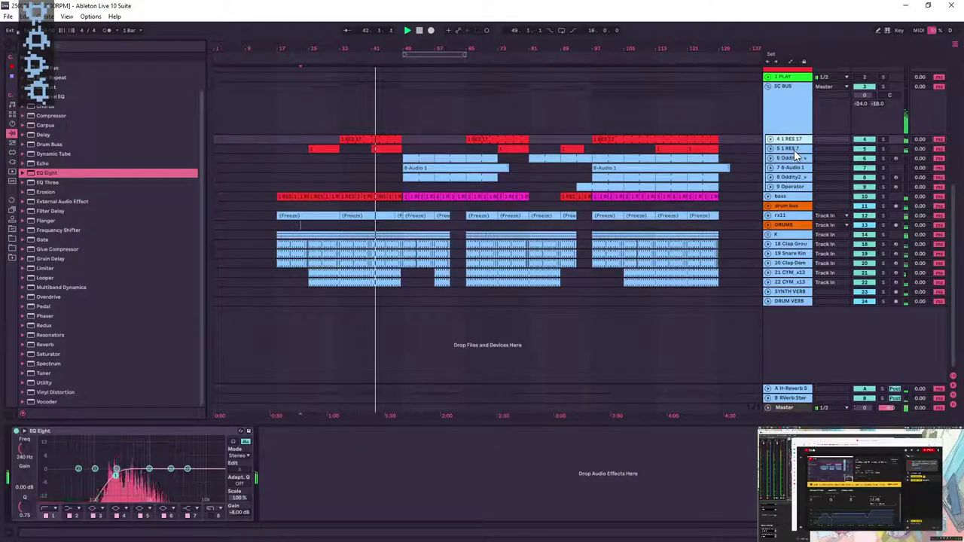
pyautogui.click(794, 151)
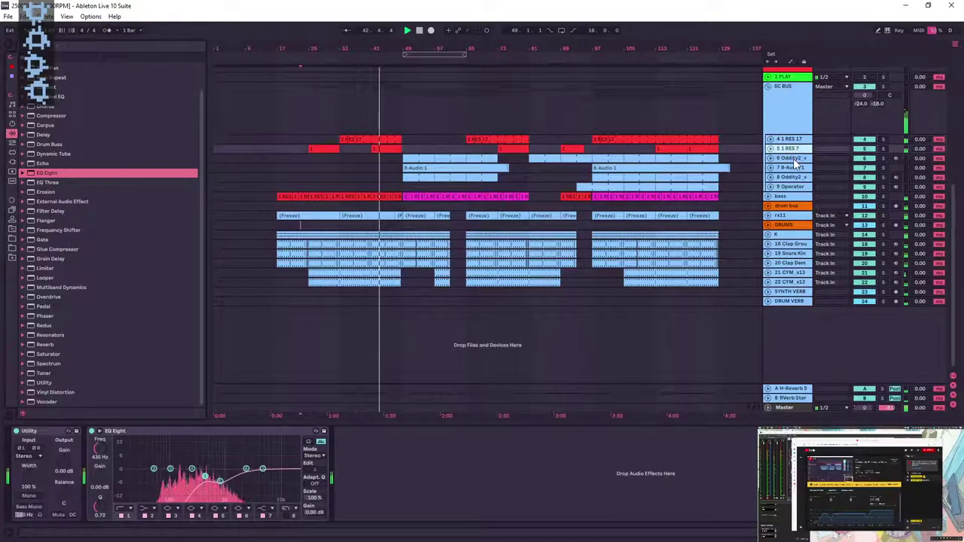
pyautogui.click(881, 140)
pyautogui.click(882, 140)
pyautogui.click(882, 140)
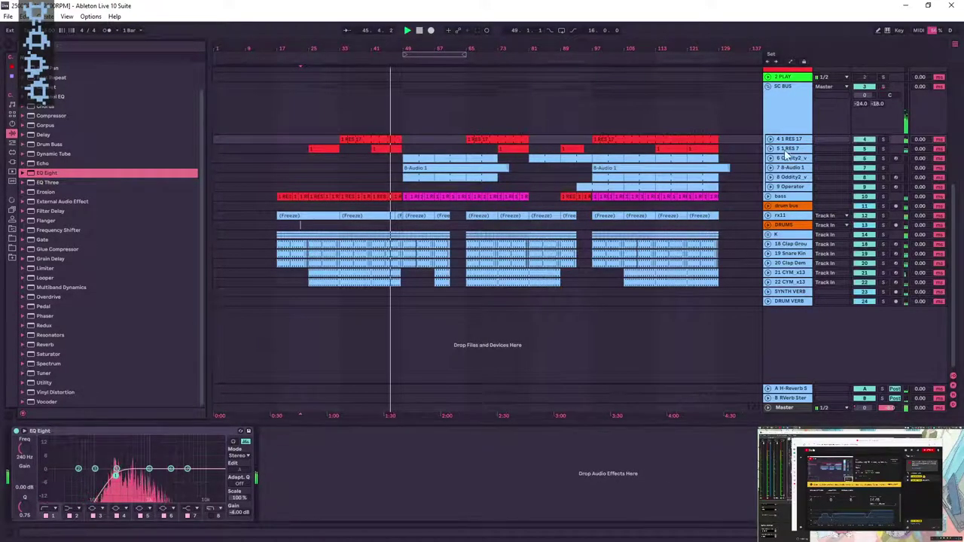
# - Examine the device chains of the bass, drum bus and rx11 tracks
pyautogui.click(788, 198)
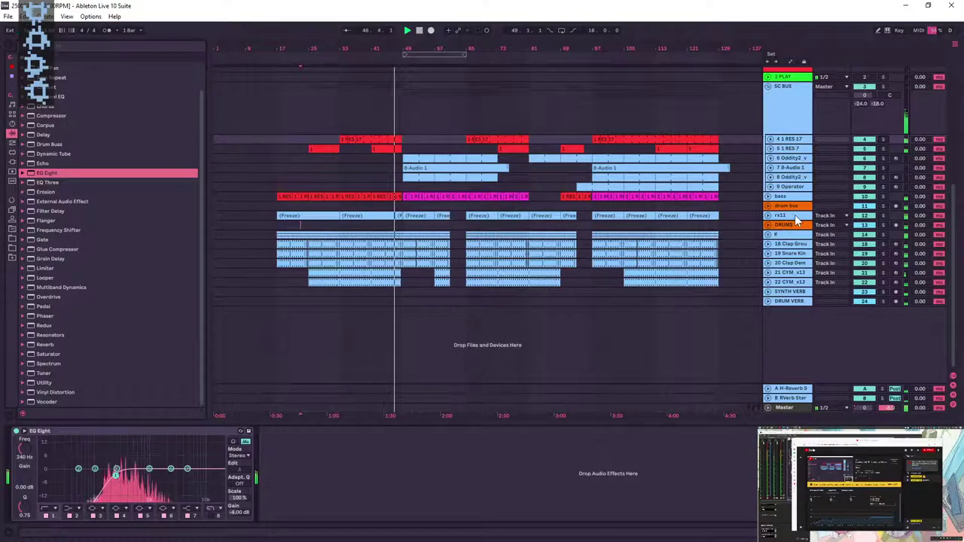
pyautogui.click(779, 207)
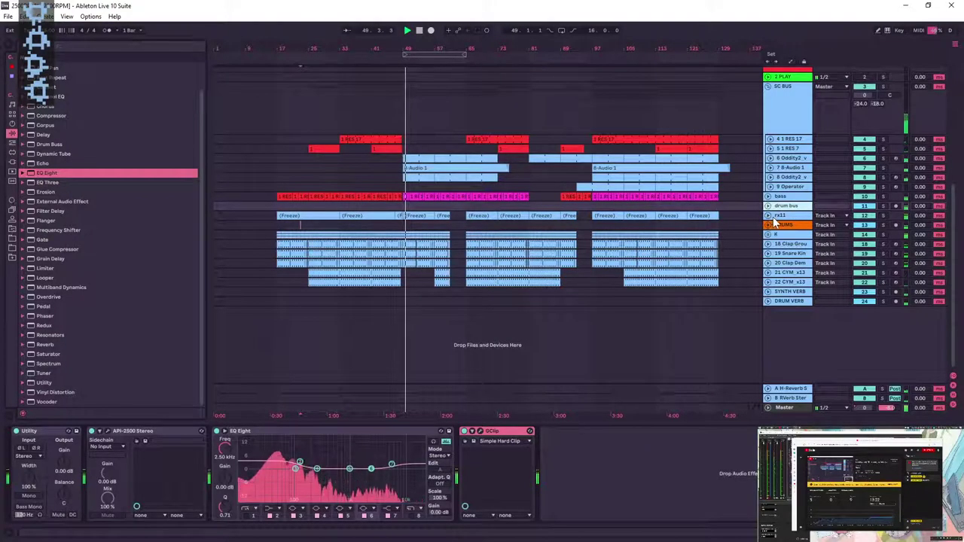
pyautogui.click(786, 216)
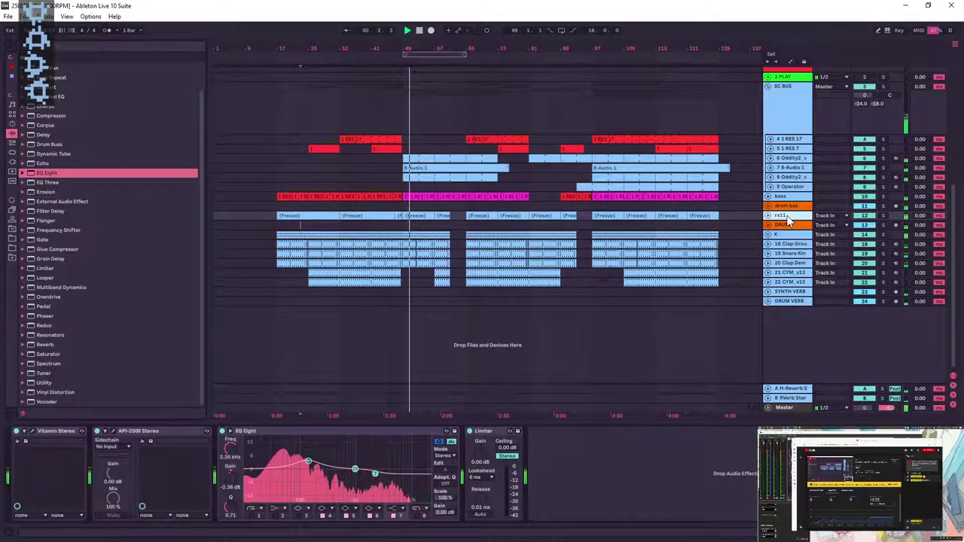
# - Audition the 6 Oddity2 track soloed, and set its volume to -16.0 dB in the expanded track
pyautogui.click(884, 159)
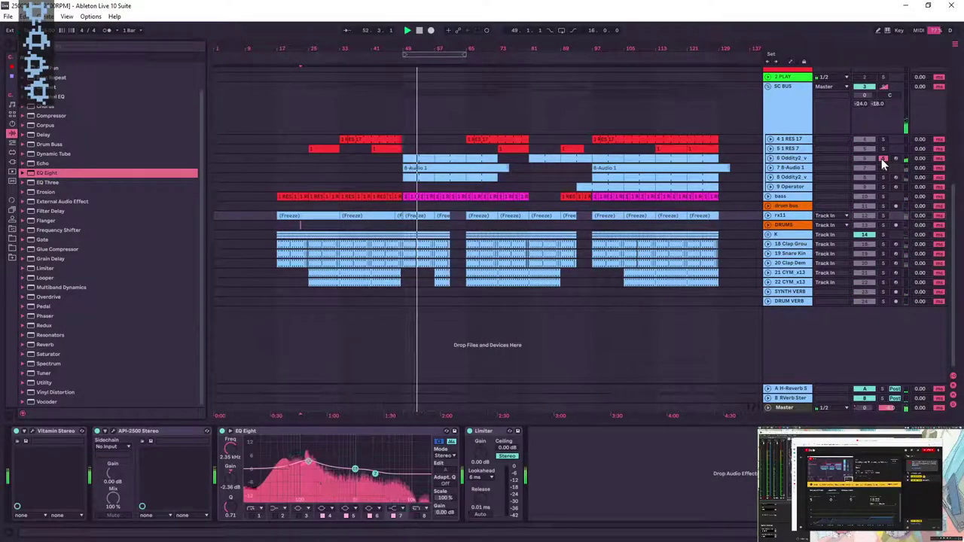
pyautogui.click(883, 159)
pyautogui.click(770, 159)
pyautogui.moveTo(857, 167); pyautogui.dragTo(857, 164)
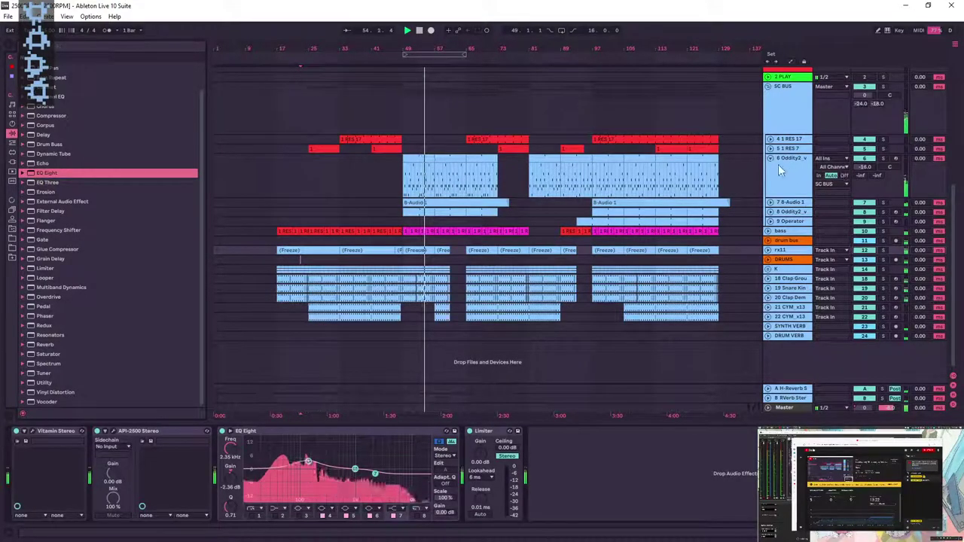
# - Add an EQ Eight to the 7 8-Audio 1 track, cutting lows by 15 dB at 167 Hz and mids by 5.58 dB at 589 Hz
pyautogui.click(883, 203)
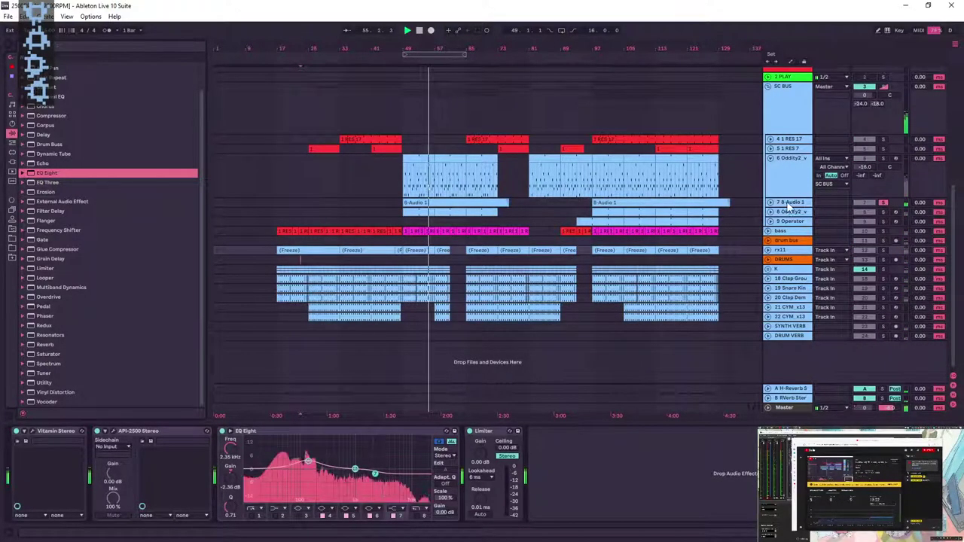
pyautogui.click(789, 204)
pyautogui.click(49, 173)
pyautogui.moveTo(205, 451); pyautogui.dragTo(211, 484)
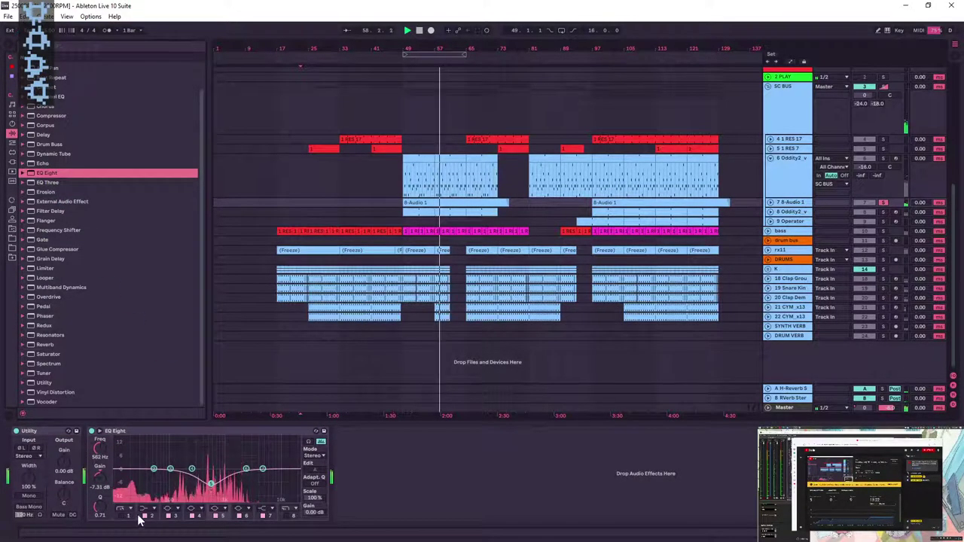
pyautogui.moveTo(154, 469); pyautogui.dragTo(182, 500)
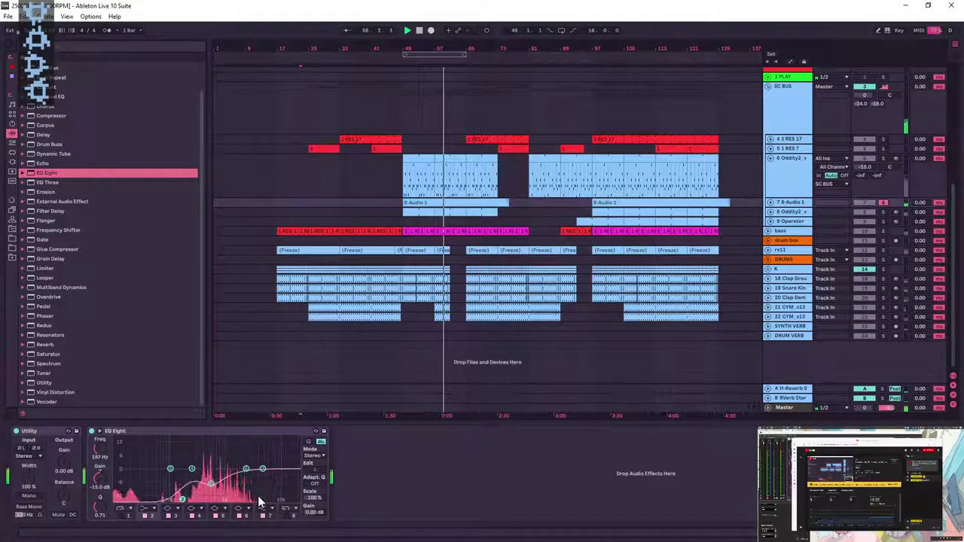
pyautogui.click(883, 202)
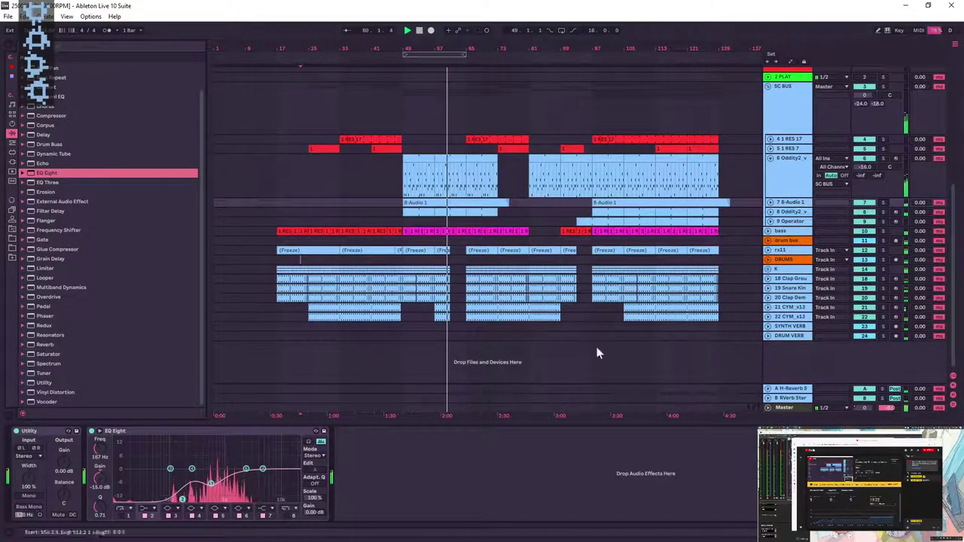
pyautogui.moveTo(211, 484); pyautogui.dragTo(212, 480)
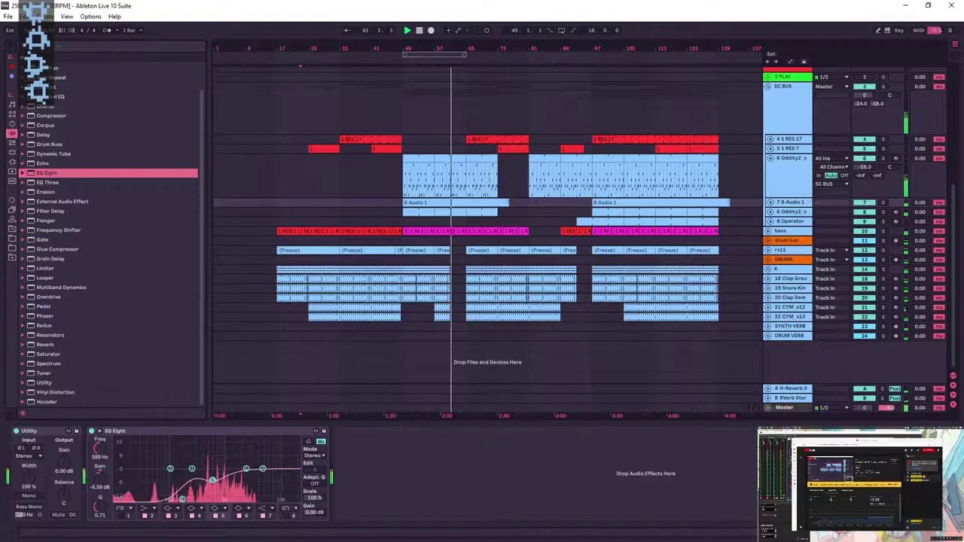
# - Expand the 7 8-Audio 1 track and try playback with its first clip removed, undoing the removal
pyautogui.click(792, 161)
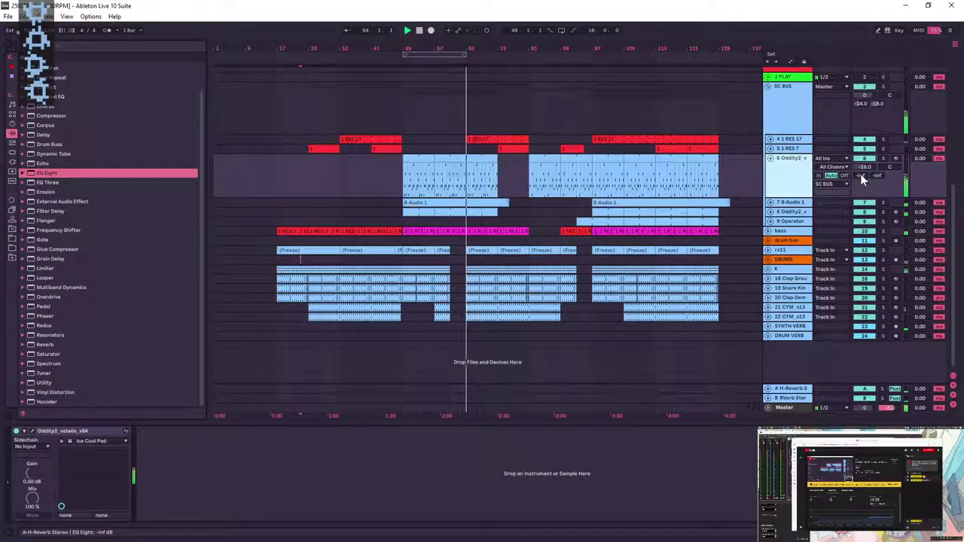
pyautogui.click(768, 204)
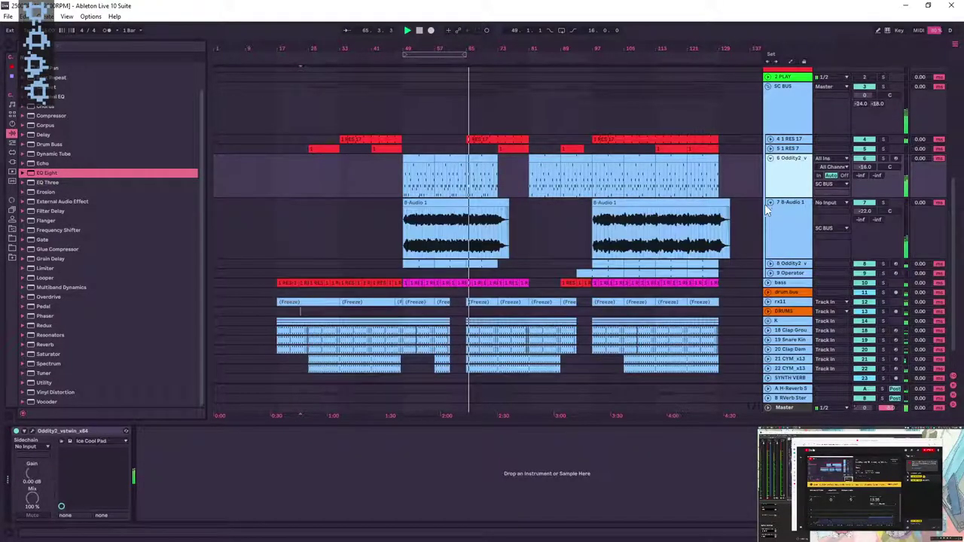
pyautogui.click(454, 214)
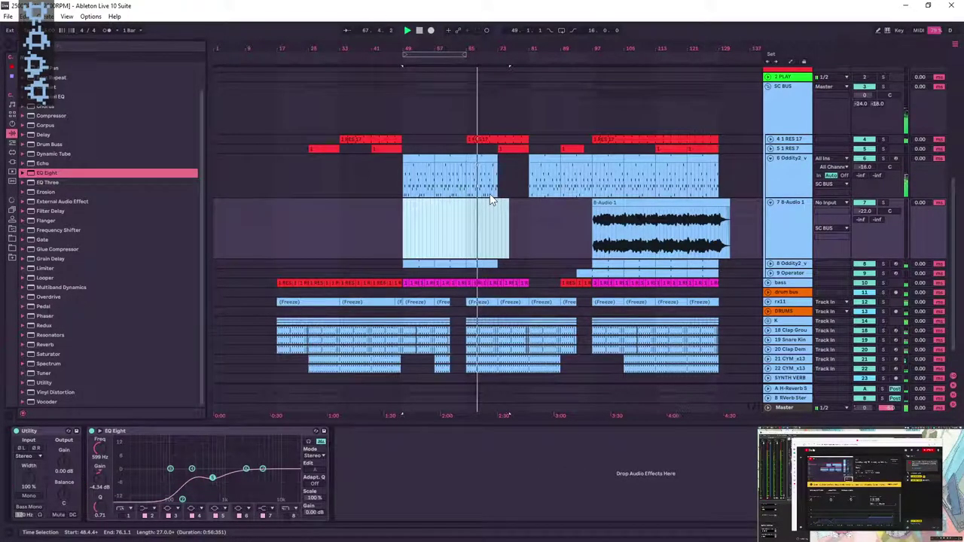
pyautogui.click(533, 202)
pyautogui.click(588, 203)
pyautogui.press('space')
pyautogui.press('space')
pyautogui.hotkey('ctrl', 'z')
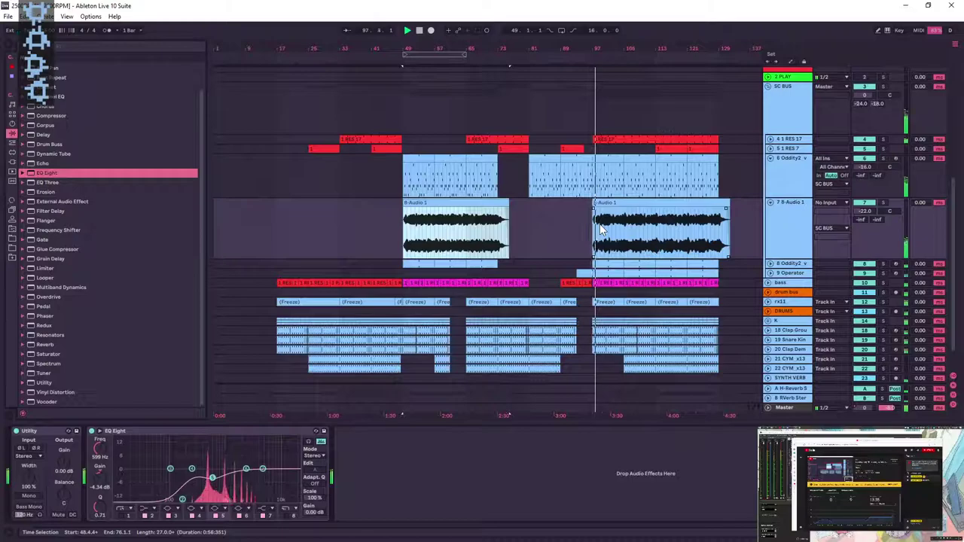
# - Solo the 9 Operator track and expand it to show its notes
pyautogui.scroll(-1, 684, 374)
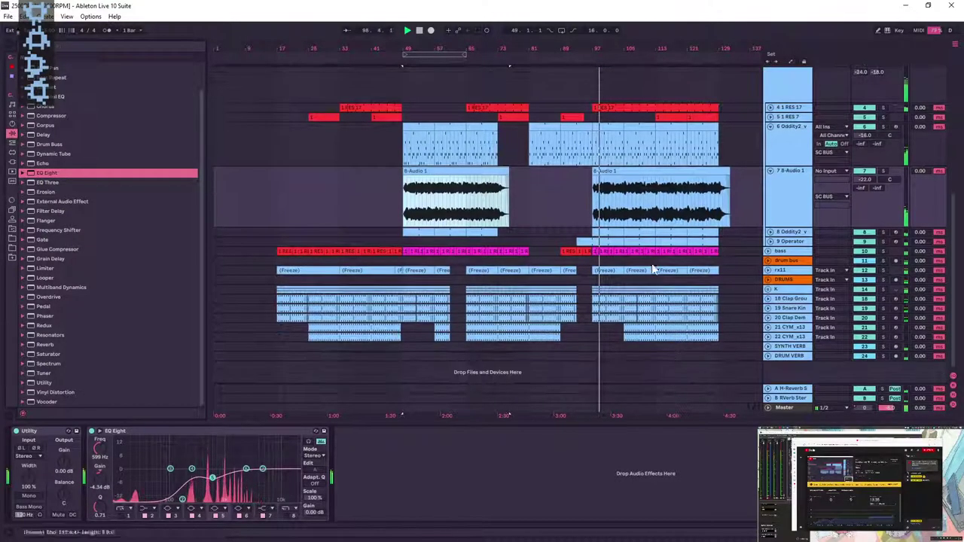
pyautogui.click(883, 242)
pyautogui.click(770, 242)
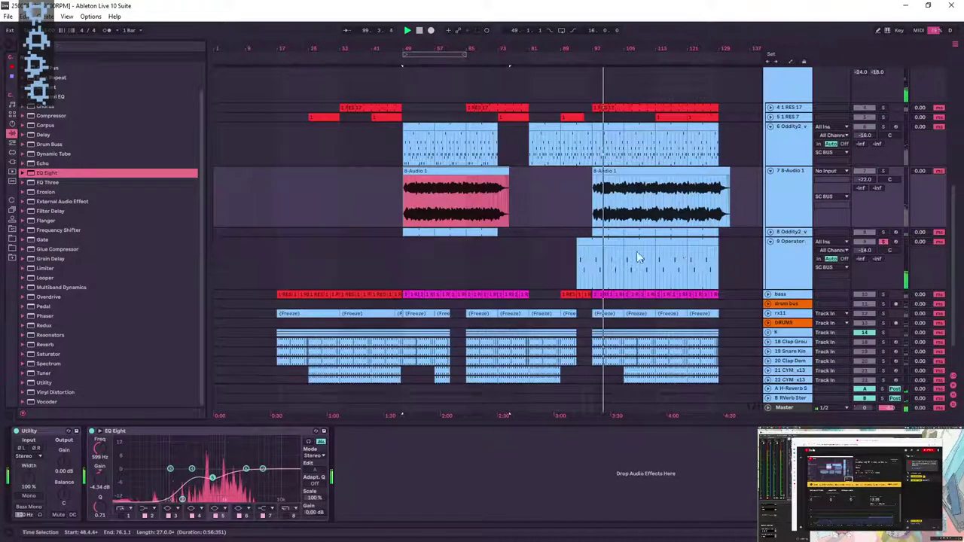
# - Collapse the expanded 7 8-Audio 1, 6 Oddity2 and 9 Operator tracks
pyautogui.click(769, 171)
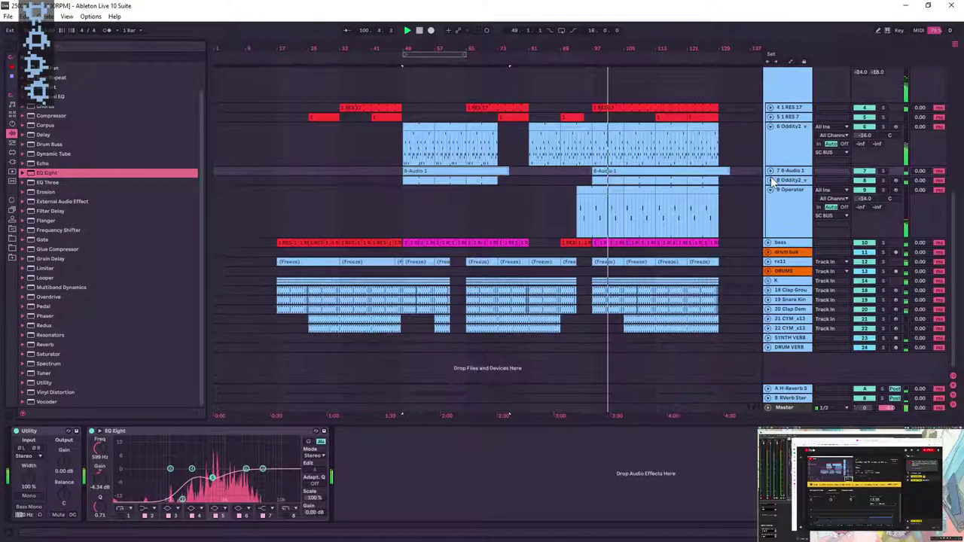
pyautogui.click(770, 126)
pyautogui.click(769, 155)
pyautogui.scroll(3, 774, 173)
# - Colour the SC BUS group track orange like the drum bus
pyautogui.click(783, 216)
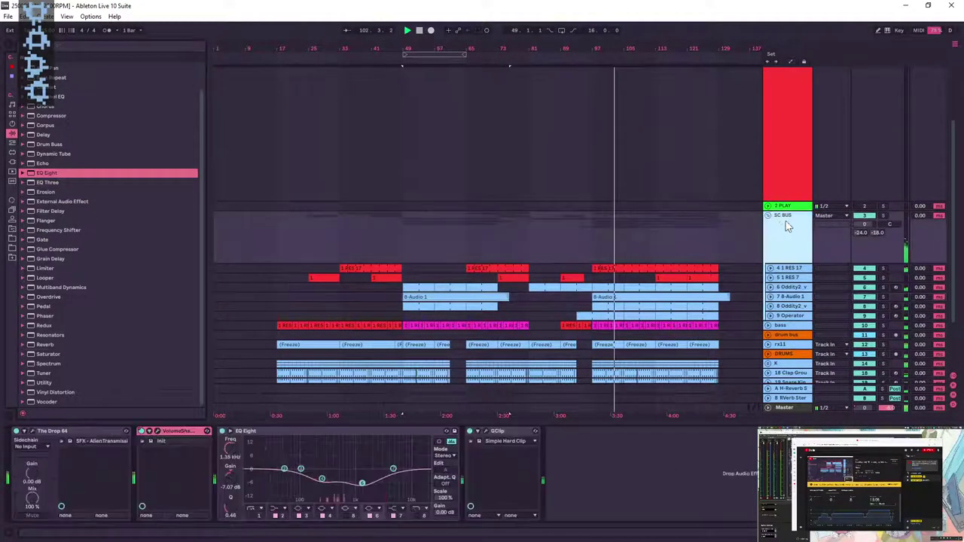
pyautogui.rightClick(794, 218)
pyautogui.click(809, 343)
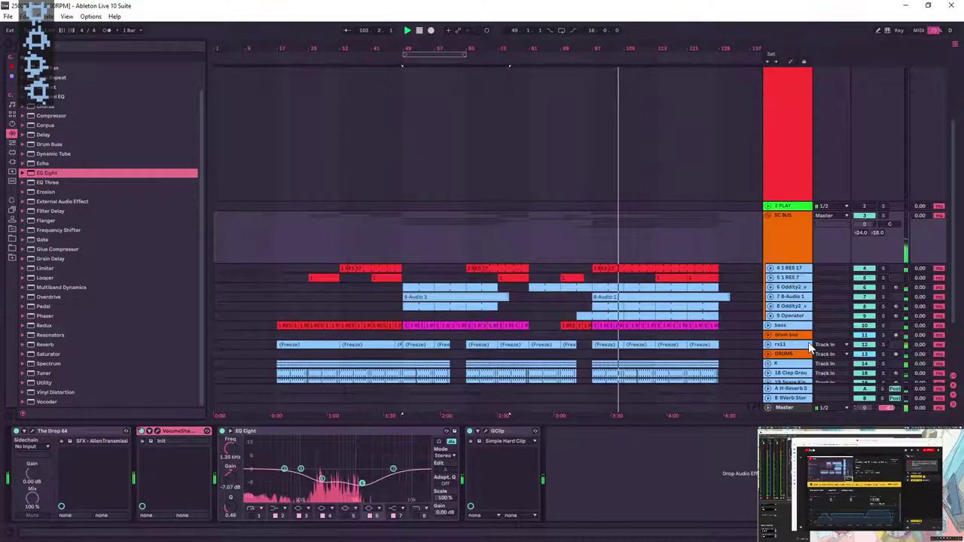
pyautogui.hotkey('ctrl', 'z')
# - Examine the devices on the 18 Clap track and the K group, unfolding and refolding the K group
pyautogui.scroll(-3, 791, 264)
pyautogui.click(803, 281)
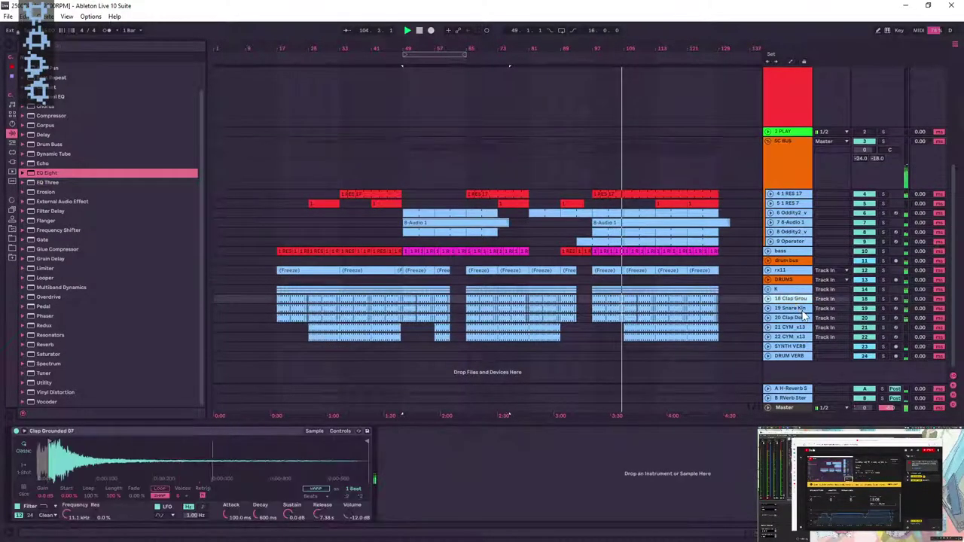
pyautogui.click(789, 290)
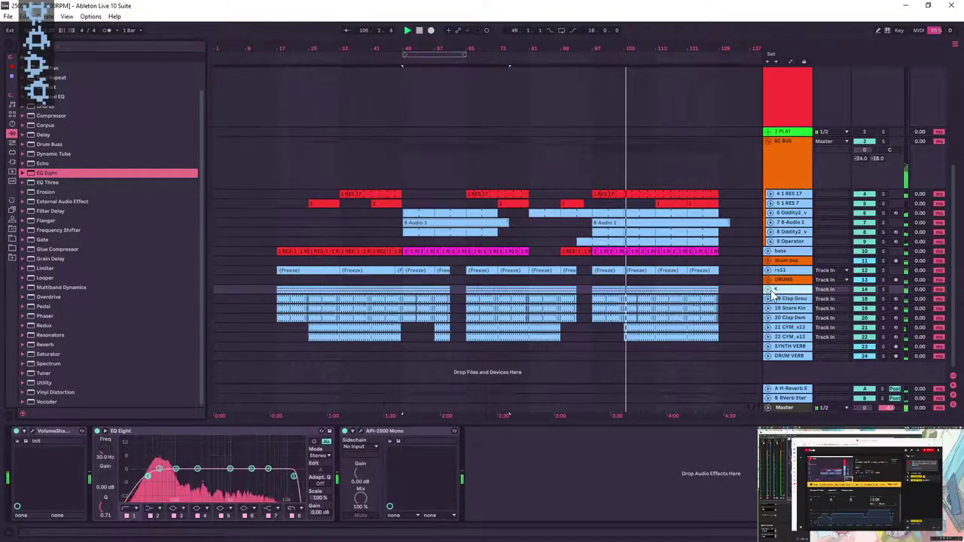
pyautogui.click(768, 290)
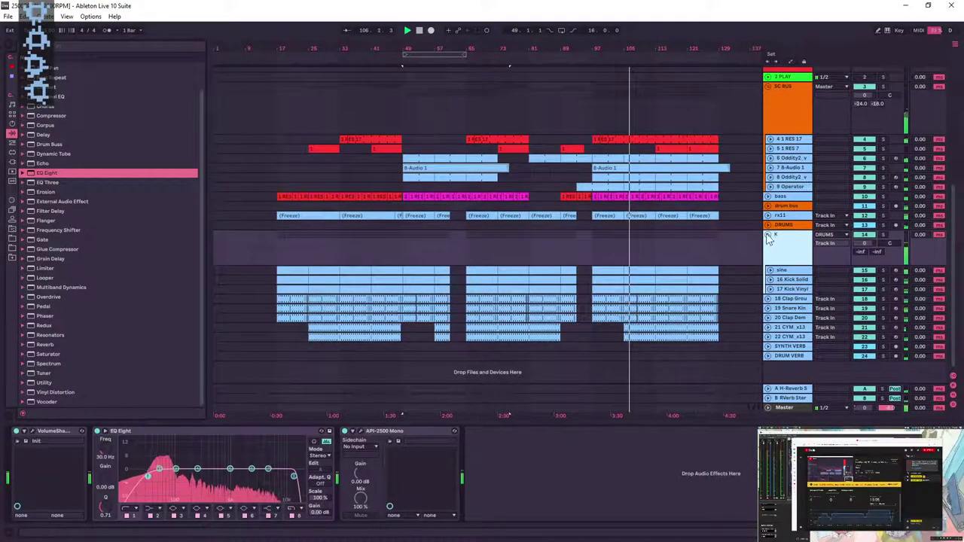
pyautogui.click(768, 234)
# - Solo the rx11 track and play it back from different points in the arrangement
pyautogui.click(788, 216)
pyautogui.click(883, 216)
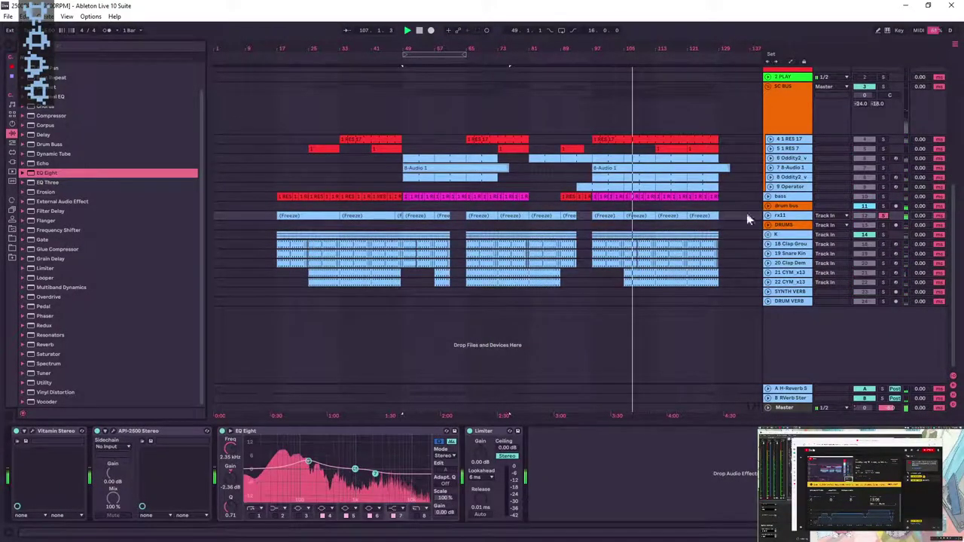
pyautogui.click(498, 209)
pyautogui.press('space')
pyautogui.press('space')
pyautogui.click(800, 216)
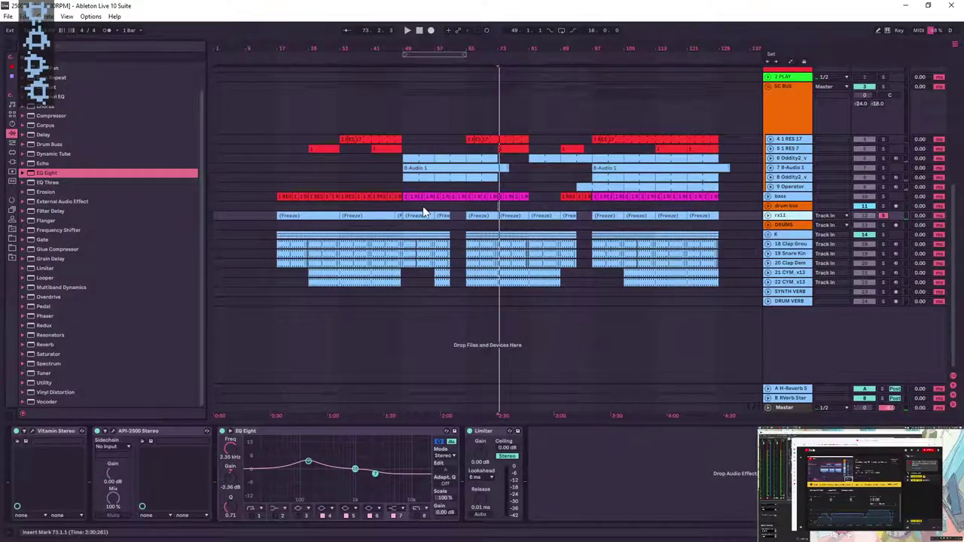
pyautogui.click(402, 207)
pyautogui.press('space')
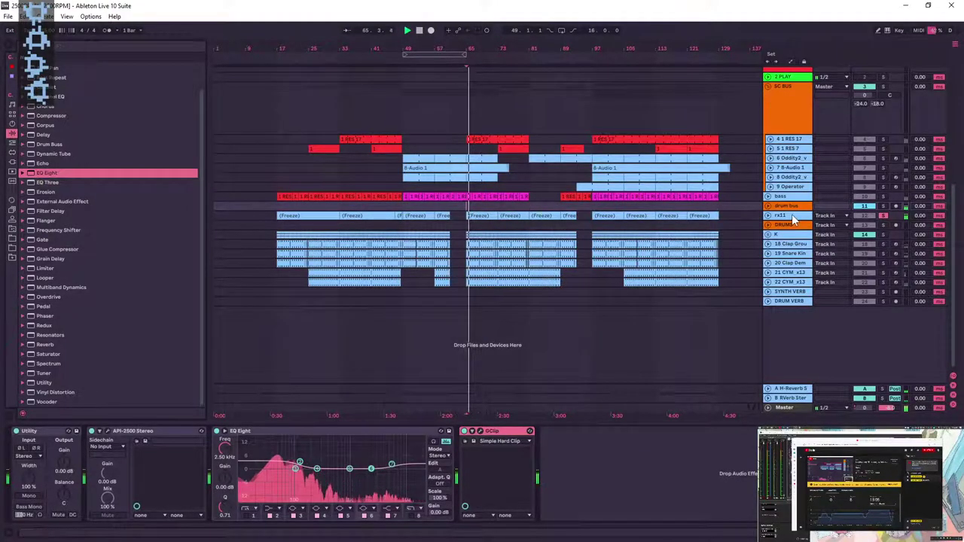
# - Try a deeper cut of -5.83 dB on the 2.35 kHz band of rx11's EQ Eight, and return it to -2.36 dB
pyautogui.click(779, 217)
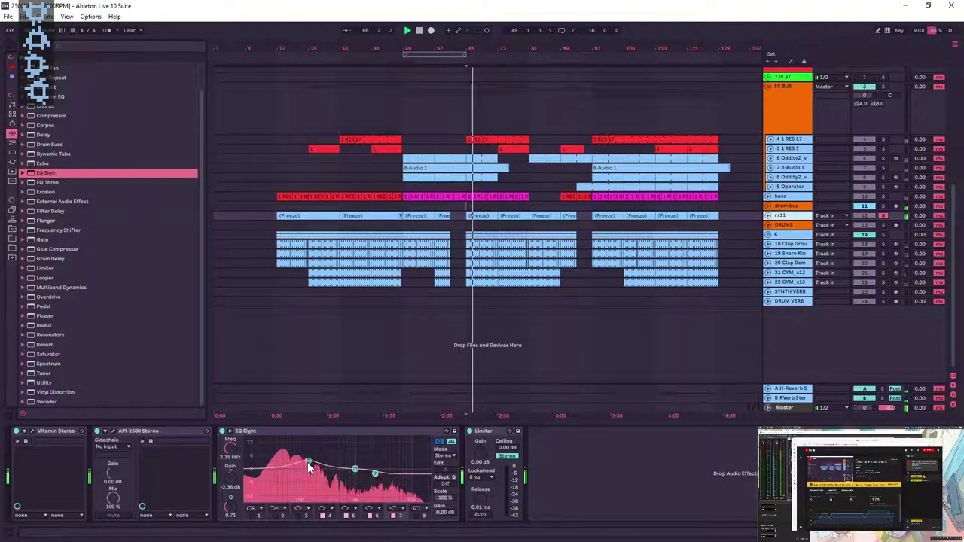
pyautogui.moveTo(377, 478); pyautogui.dragTo(375, 480)
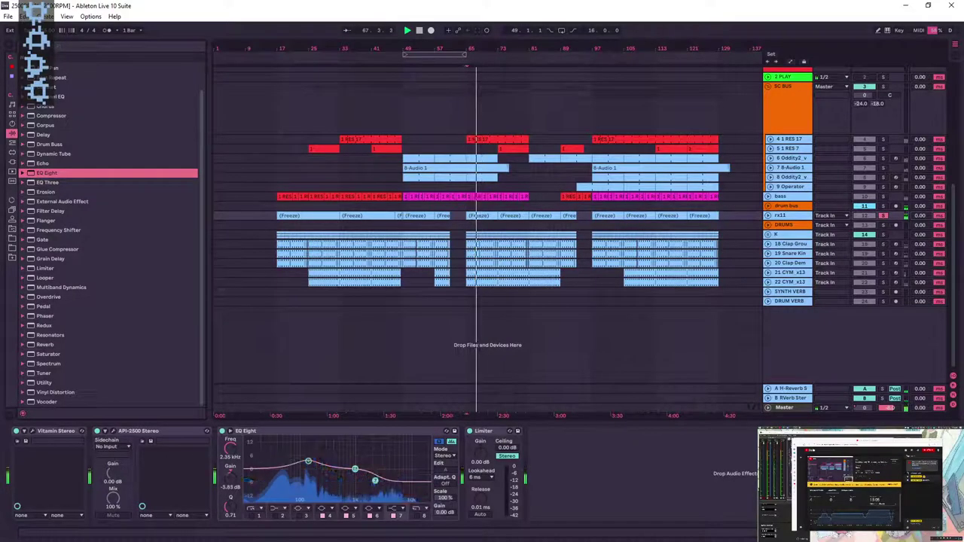
pyautogui.moveTo(375, 483); pyautogui.dragTo(375, 462)
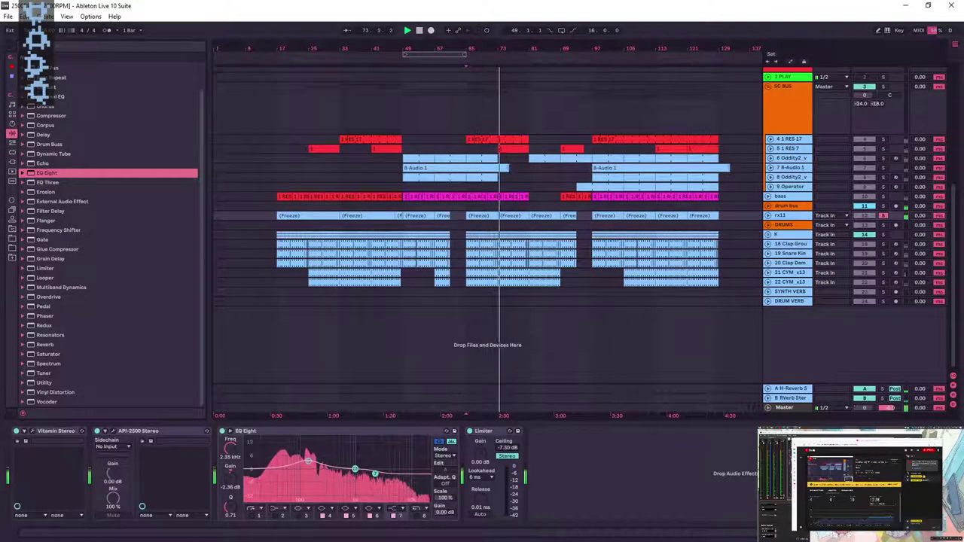
# - Set the rx11 Limiter's ceiling to -8.06 dB while comparing it bypassed, and end the track's solo
pyautogui.click(470, 431)
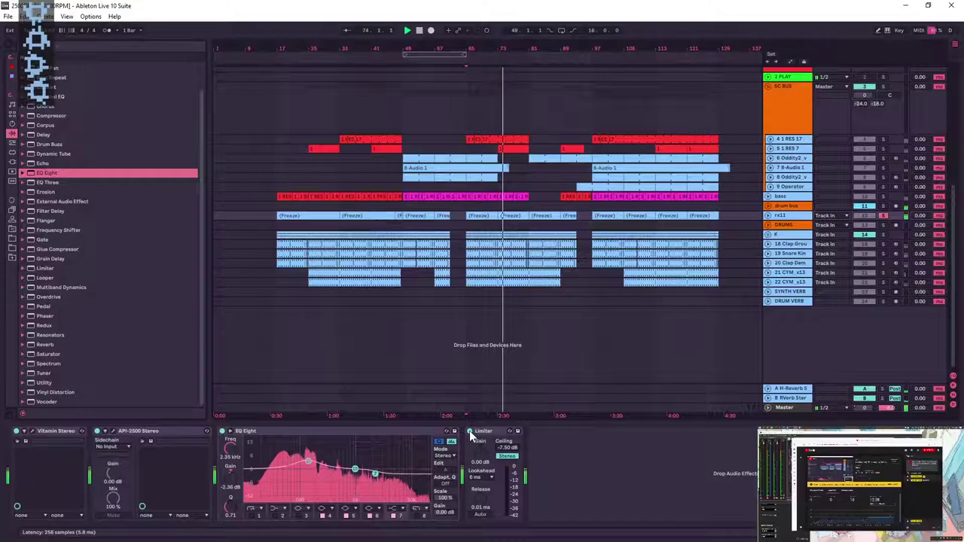
pyautogui.click(470, 431)
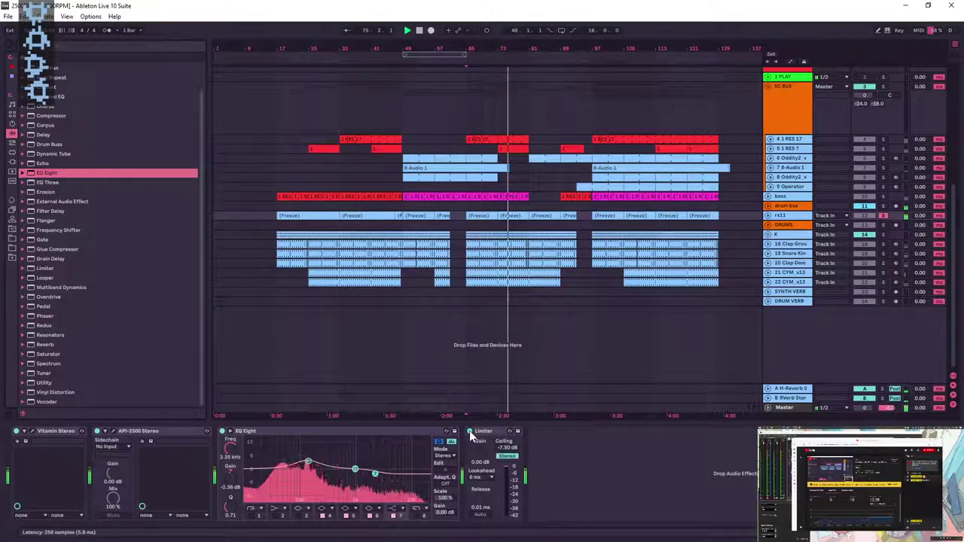
pyautogui.click(883, 216)
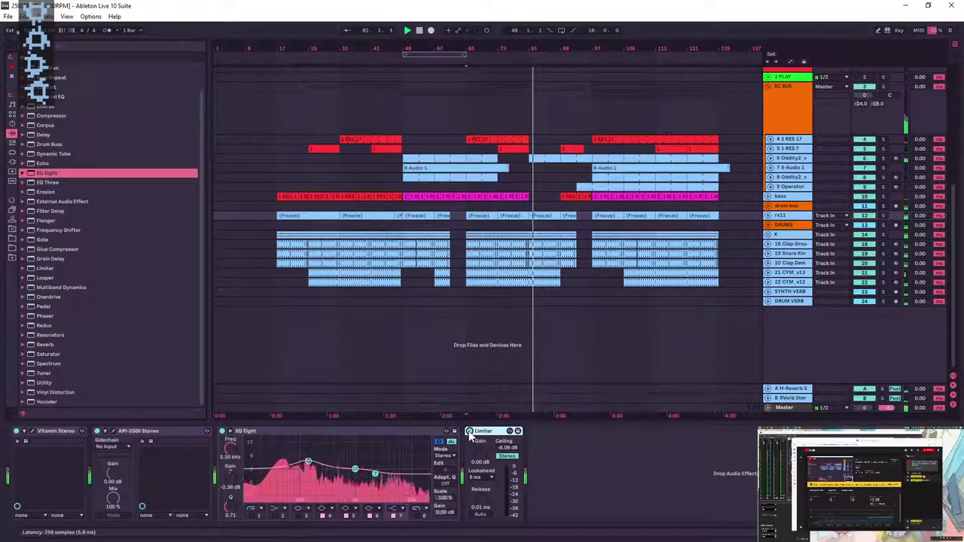
# - Unfold the K group and audition the mix with it soloed and muted
pyautogui.click(768, 235)
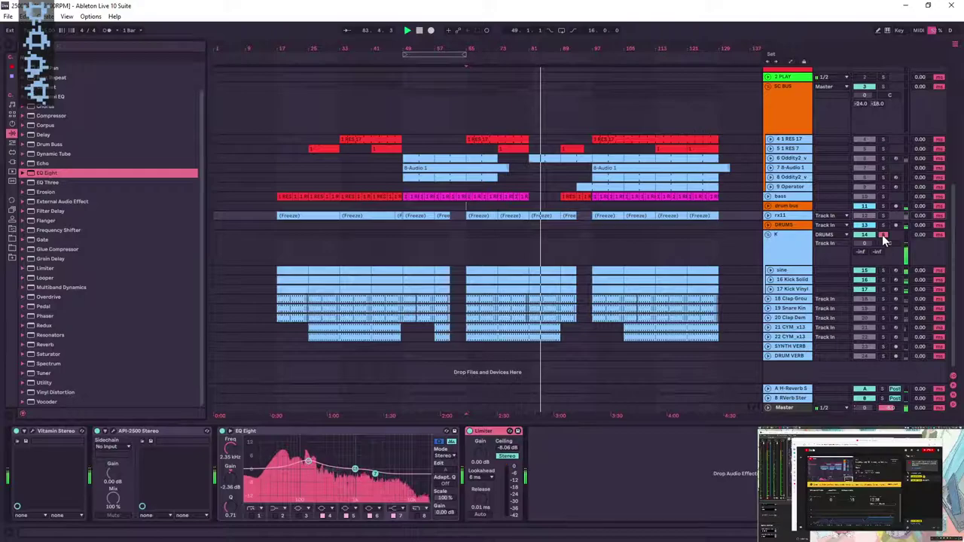
pyautogui.click(882, 234)
pyautogui.click(863, 235)
pyautogui.click(863, 235)
# - Set the rx11 track's volume to -12.0 dB and compare the mix with its Limiter bypassed
pyautogui.click(768, 216)
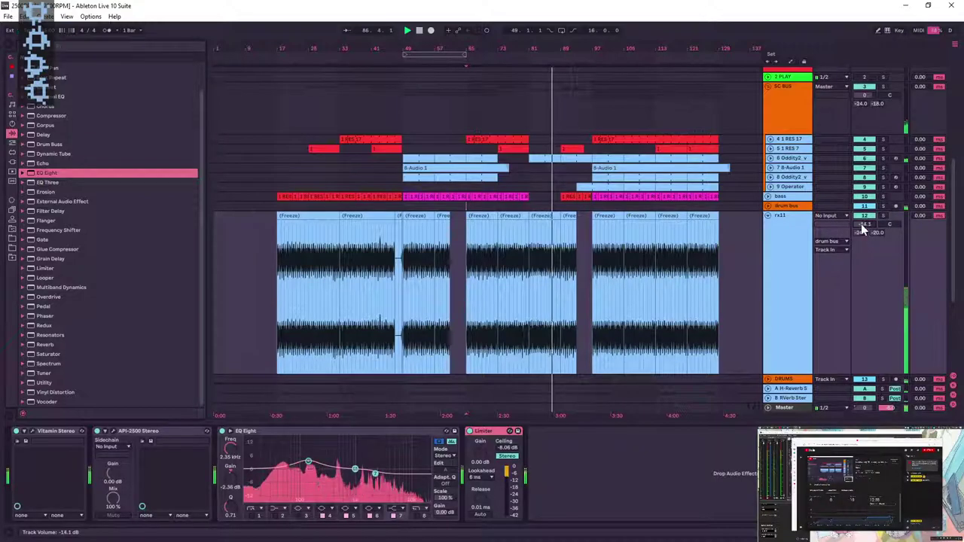
pyautogui.moveTo(865, 225); pyautogui.dragTo(864, 218)
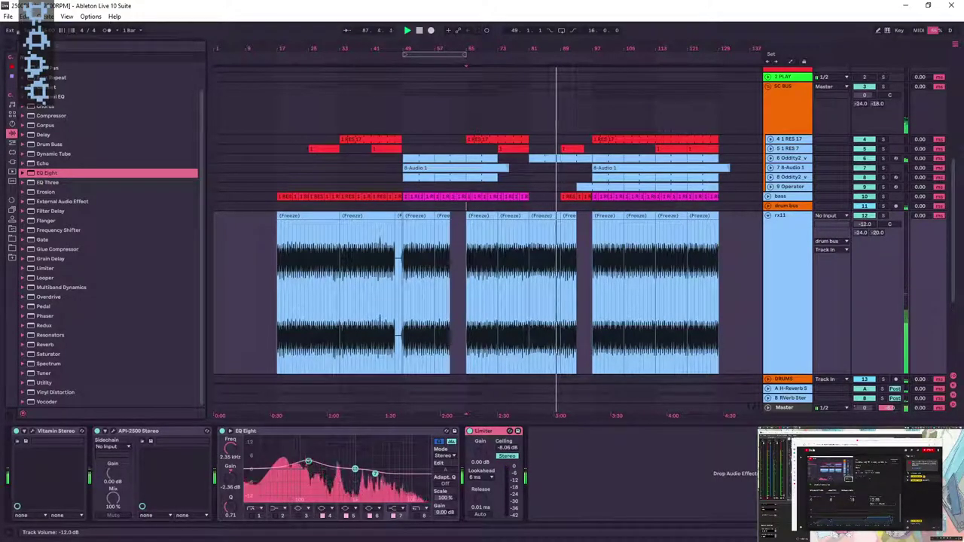
pyautogui.click(768, 216)
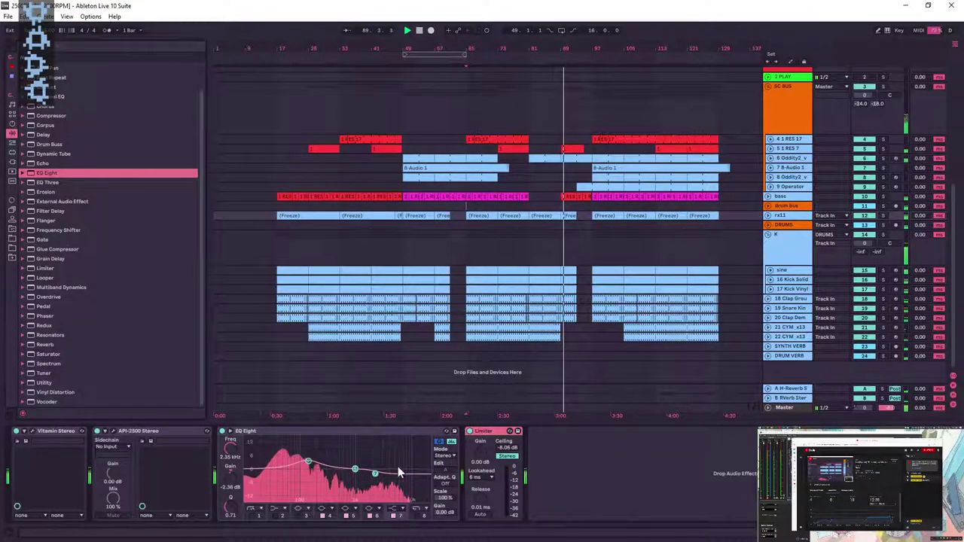
pyautogui.click(470, 431)
pyautogui.click(469, 432)
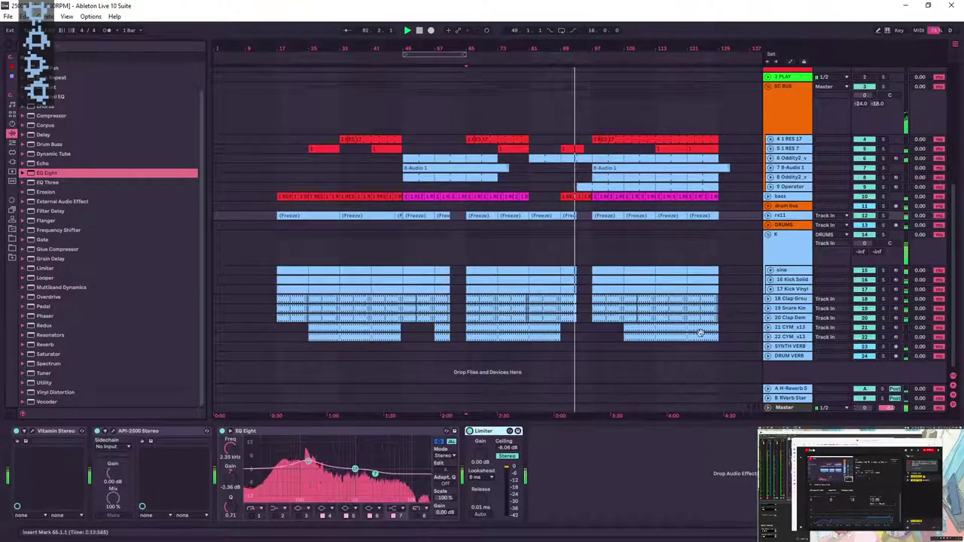
# - Play the K group soloed from bar 97 and check the 30 Hz low-cut band of its EQ Eight
pyautogui.click(780, 249)
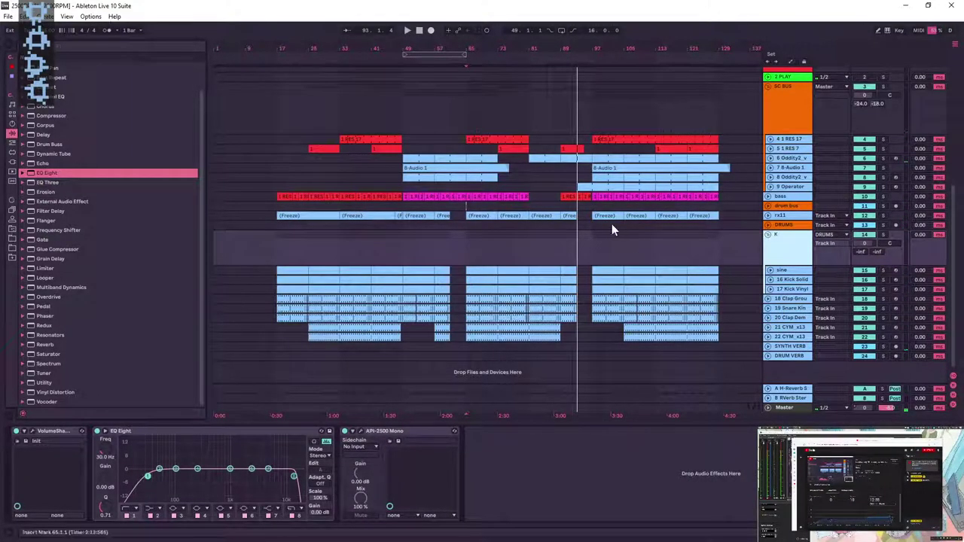
pyautogui.click(592, 245)
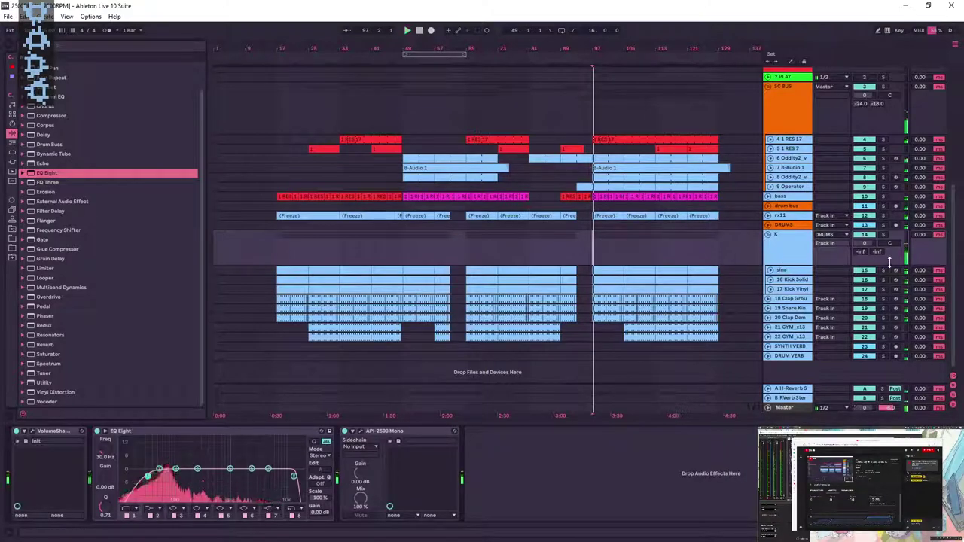
pyautogui.click(882, 234)
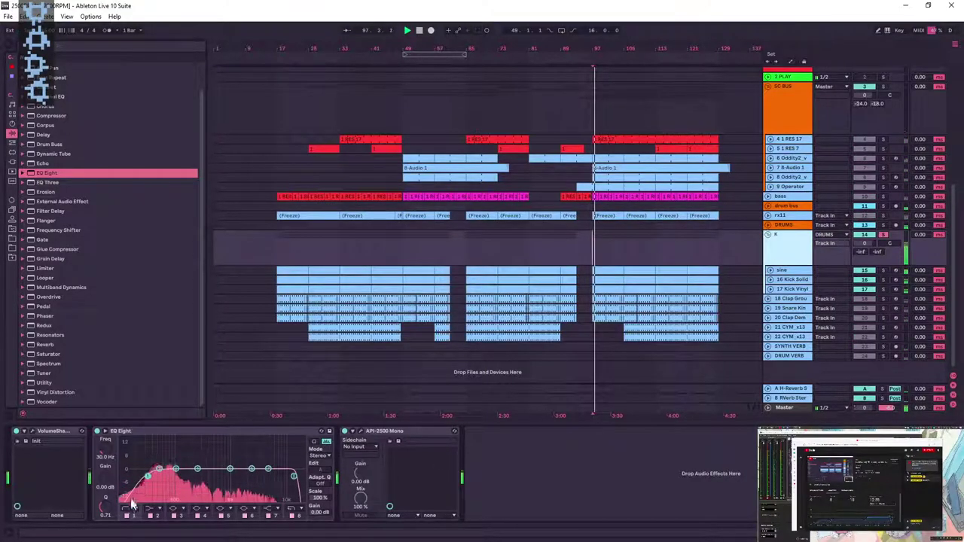
pyautogui.click(127, 516)
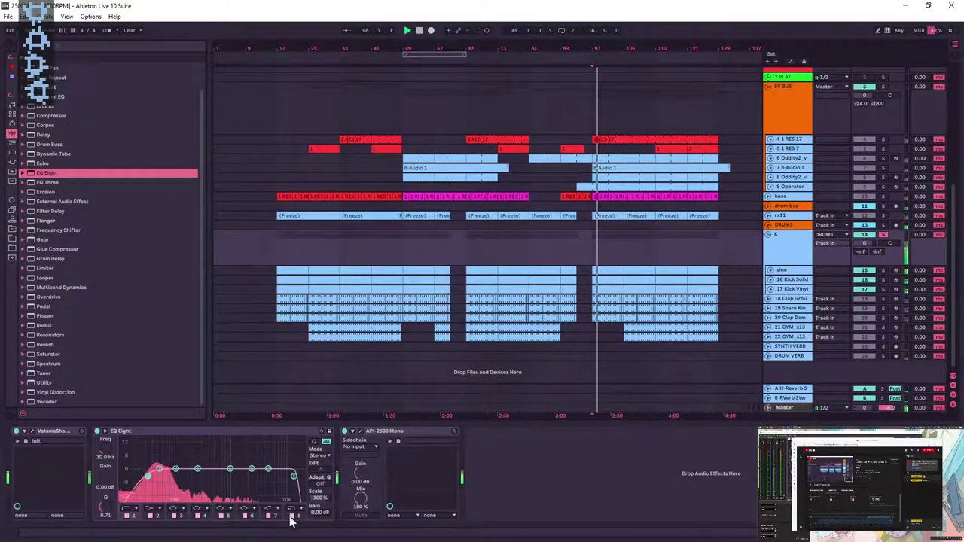
# - Examine the API-2500 Mono compressor's settings on the soloed K group, and end the solo
pyautogui.click(360, 432)
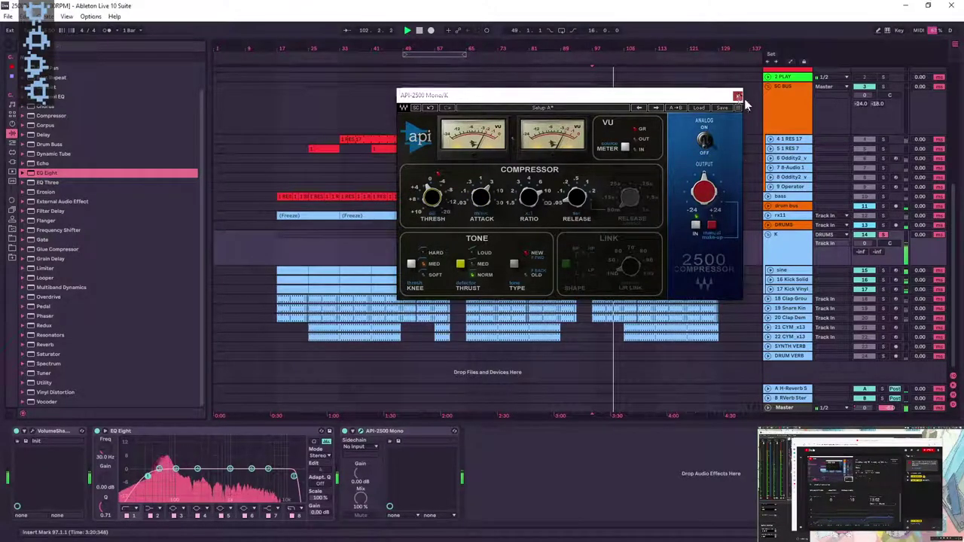
pyautogui.click(737, 95)
pyautogui.click(361, 432)
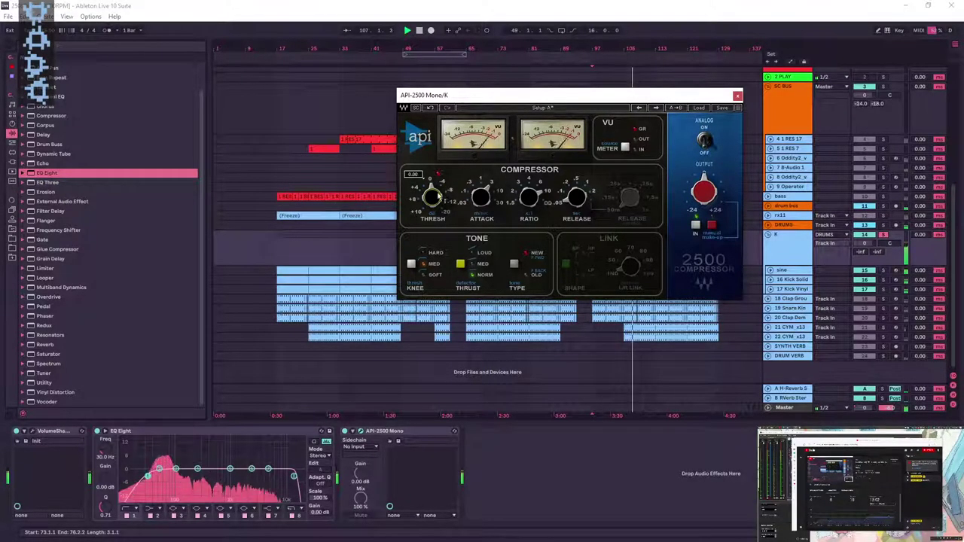
pyautogui.click(736, 95)
pyautogui.click(882, 235)
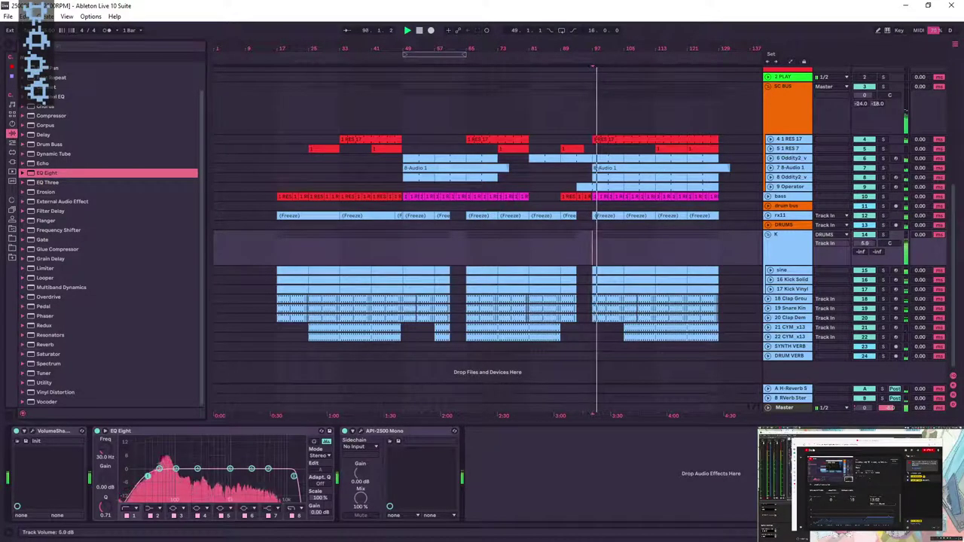
# - Reset the K group's volume to 0 dB and raise the output of its API-2500 Mono compressor
pyautogui.doubleClick(870, 244)
pyautogui.click(800, 245)
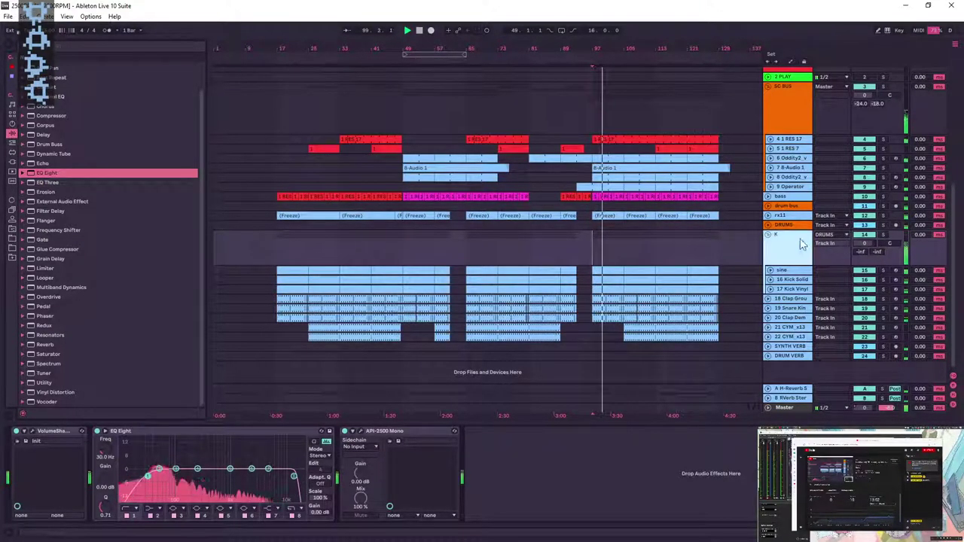
pyautogui.click(362, 432)
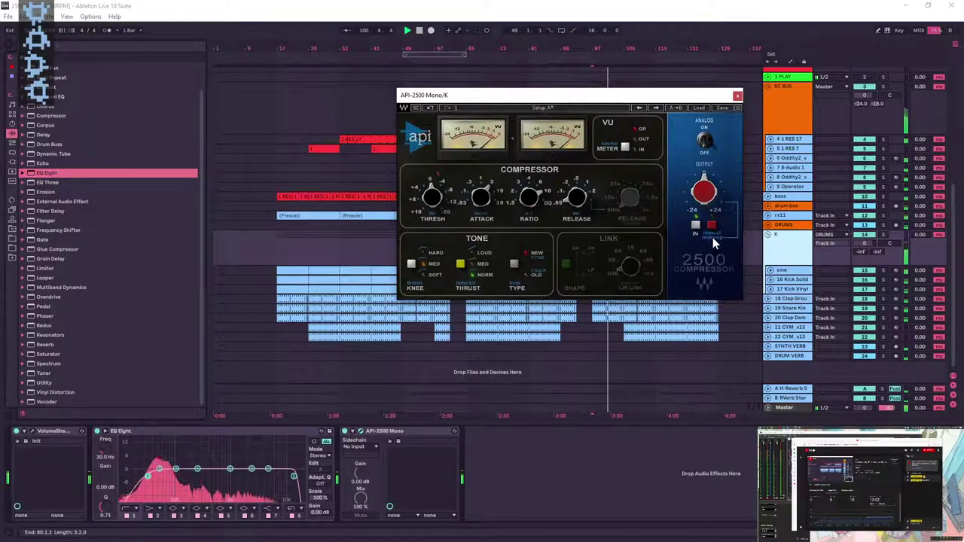
pyautogui.moveTo(704, 192); pyautogui.dragTo(704, 173)
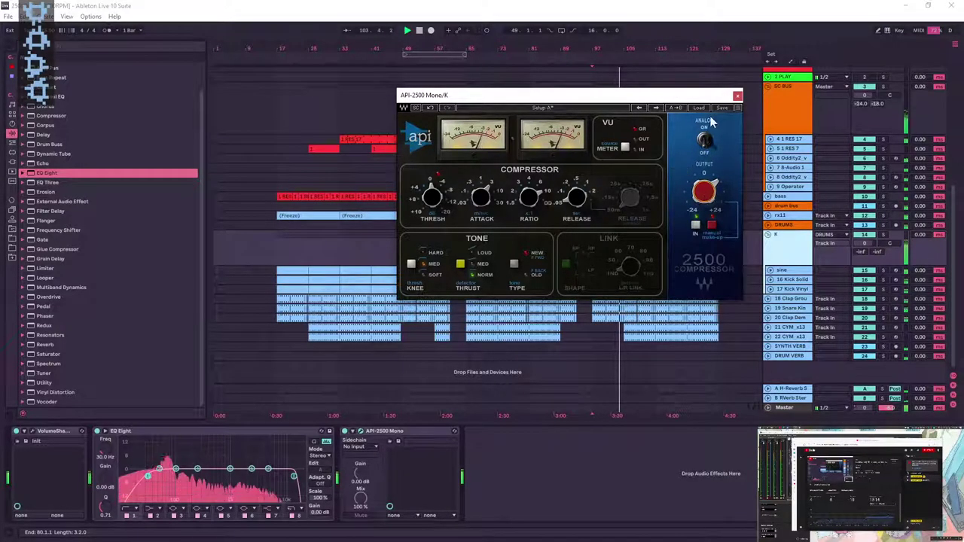
pyautogui.click(737, 95)
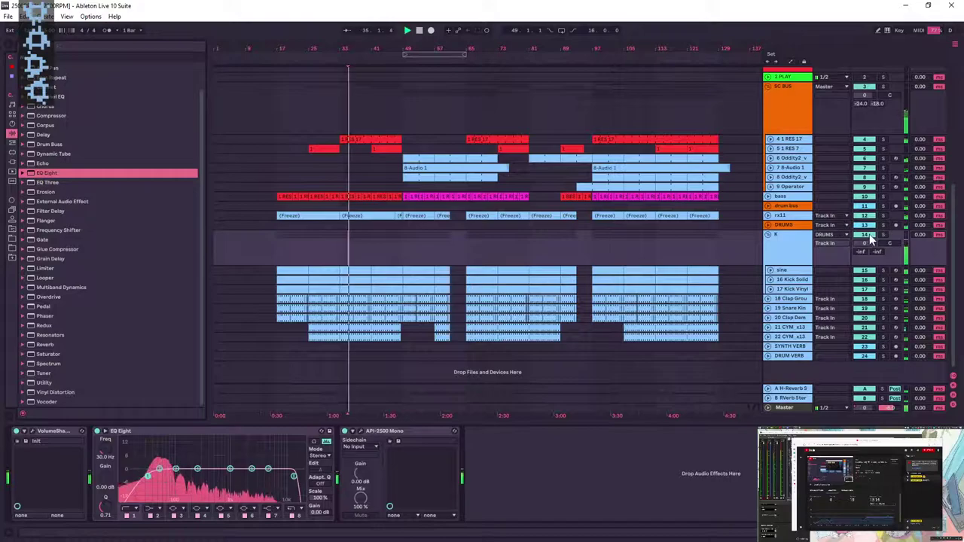
# - Try a low cut with band 1 of rx11's EQ Eight, soloed and in the mix, and switch the band off again
pyautogui.click(784, 224)
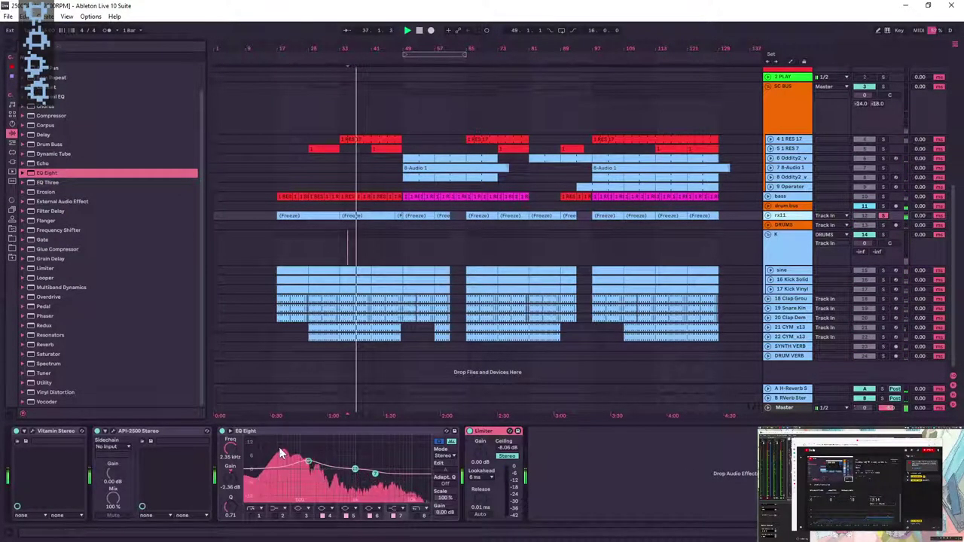
pyautogui.click(259, 516)
pyautogui.moveTo(236, 453); pyautogui.dragTo(231, 436)
pyautogui.click(883, 216)
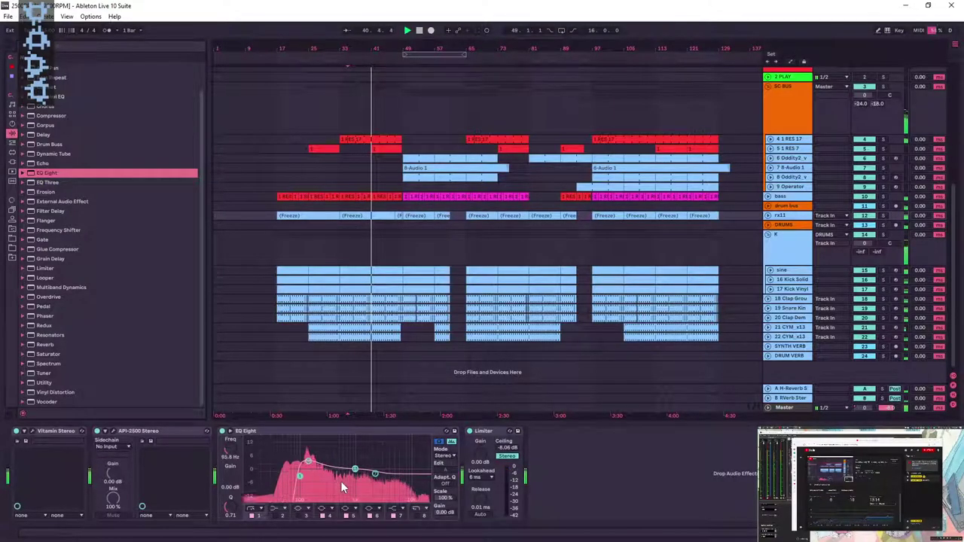
pyautogui.doubleClick(300, 476)
# - Set band 4 of rx11's EQ Eight to a 3.84 dB boost at 138 Hz
pyautogui.moveTo(308, 461); pyautogui.dragTo(309, 464)
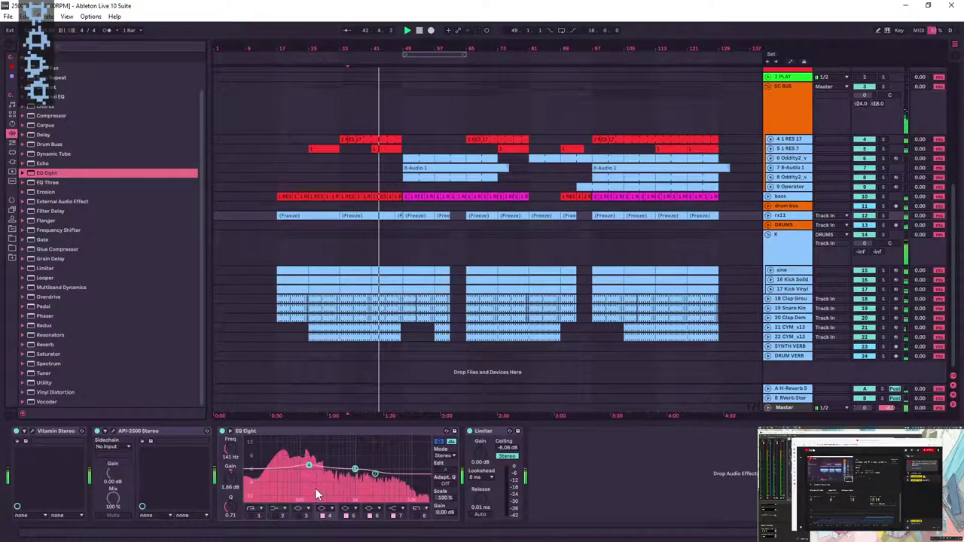
pyautogui.moveTo(315, 487); pyautogui.dragTo(315, 472)
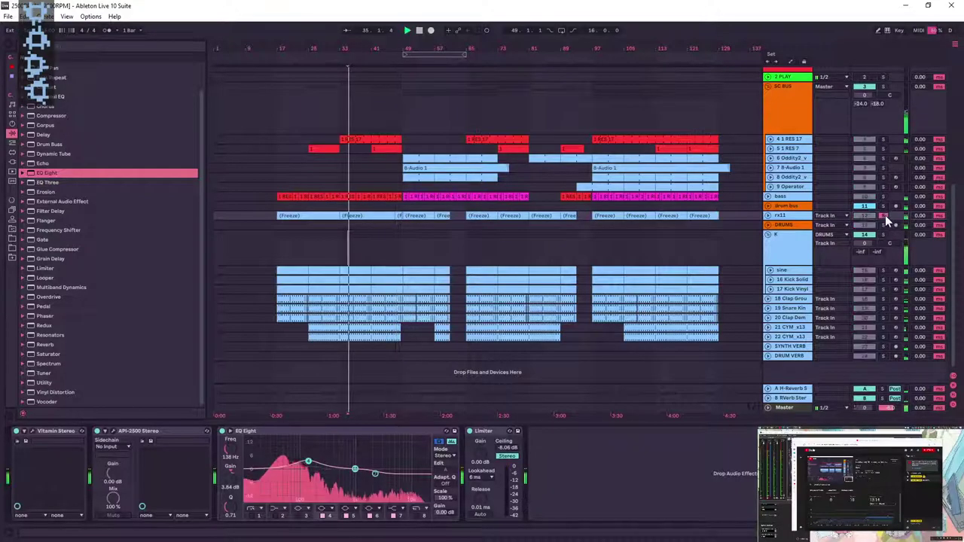
# - Audition the clap, snare and cymbal tracks in solo one after another, and end the solo
pyautogui.click(882, 299)
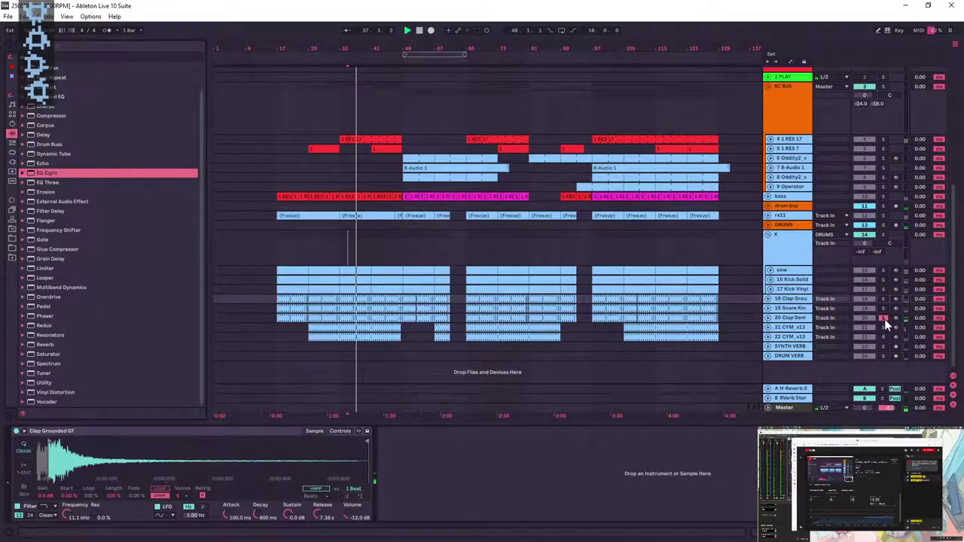
pyautogui.click(883, 329)
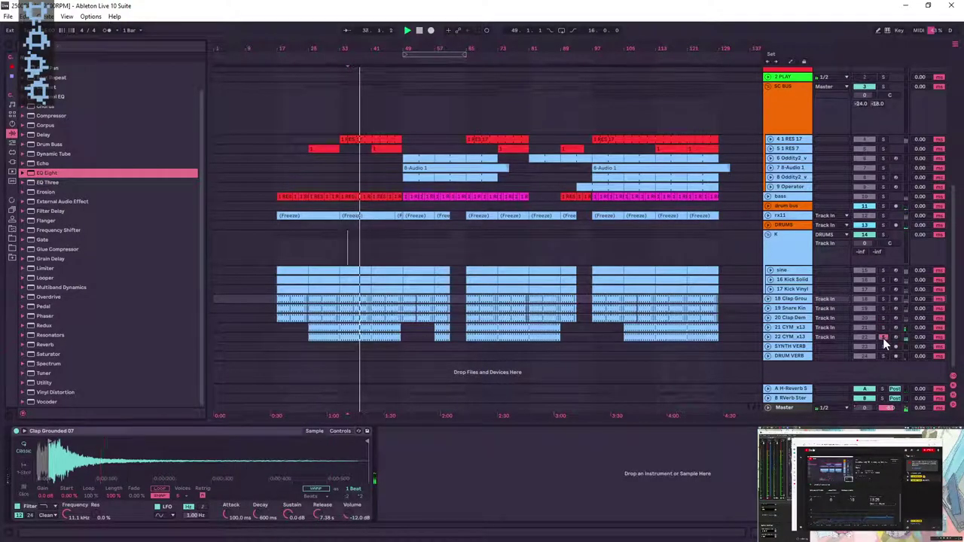
pyautogui.click(882, 328)
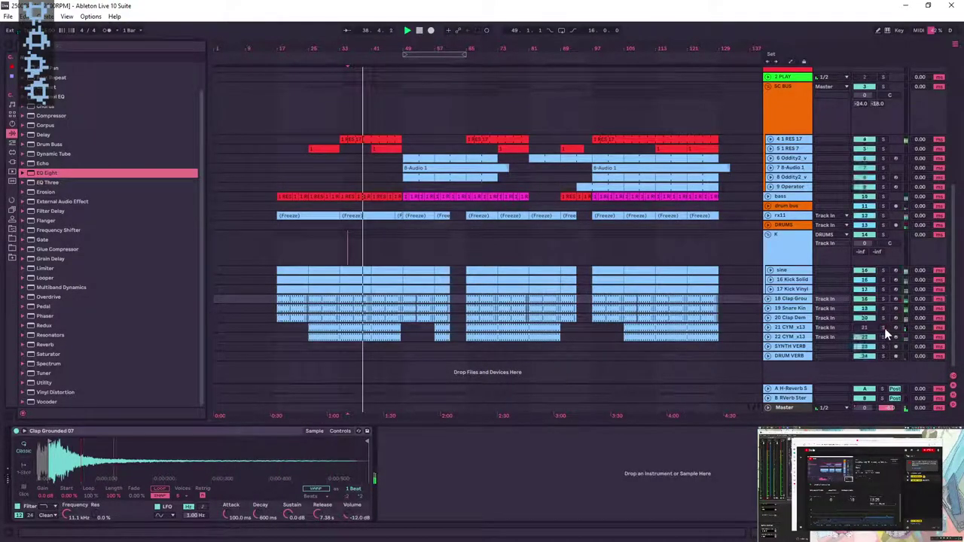
# - Set the high shelf, band 7, of rx11's EQ Eight to a 6.07 dB cut at 1000 Hz
pyautogui.click(828, 218)
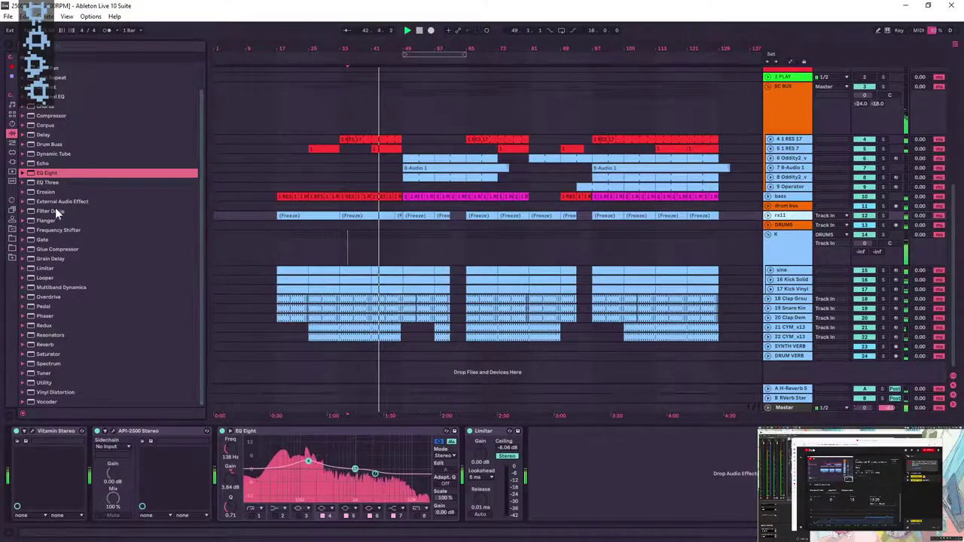
pyautogui.click(41, 174)
pyautogui.moveTo(375, 474); pyautogui.dragTo(355, 484)
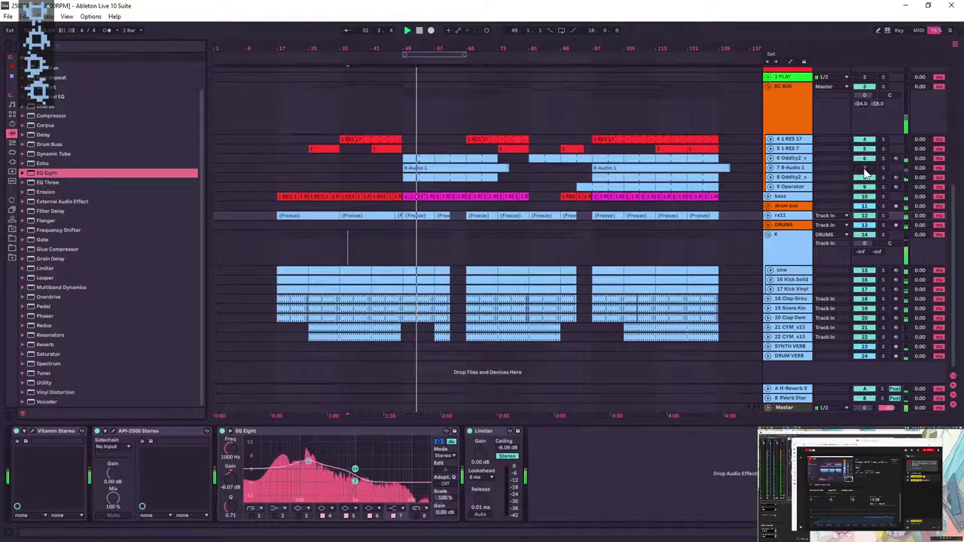
# - Unfold track 6 Oddity2 and set its volume to -17.0 dB
pyautogui.click(770, 158)
pyautogui.moveTo(863, 167); pyautogui.dragTo(865, 175)
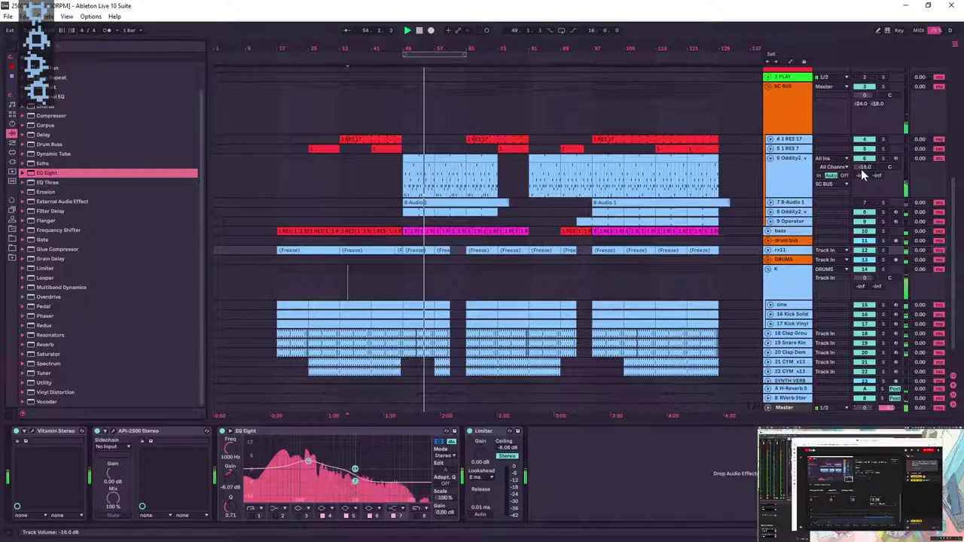
pyautogui.click(770, 158)
pyautogui.click(770, 158)
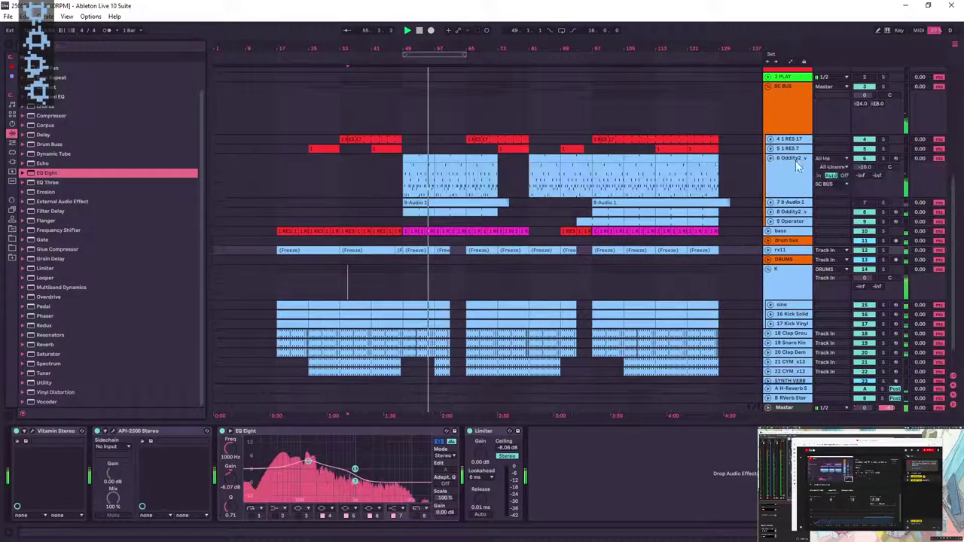
# - Check the device chains on the Master and the rx11 track during playback
pyautogui.click(790, 407)
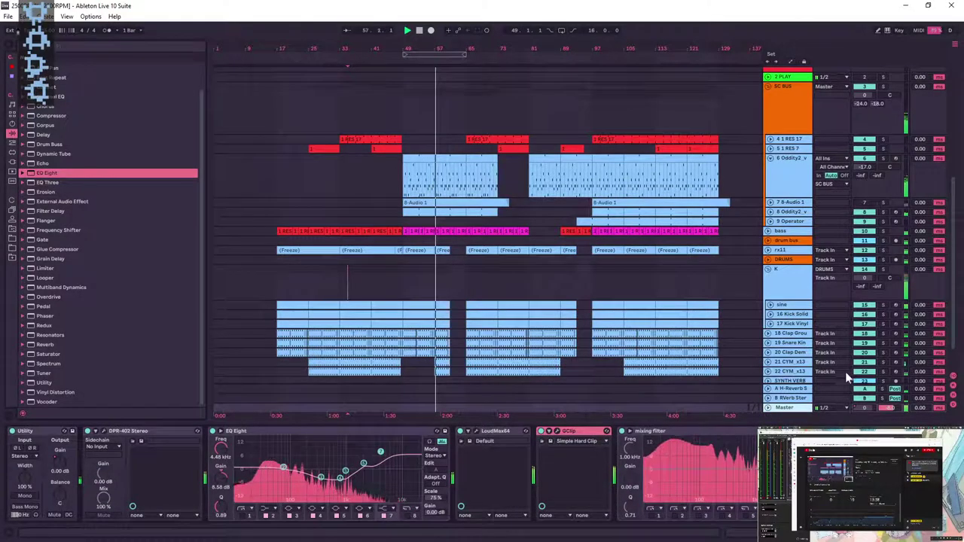
pyautogui.click(768, 250)
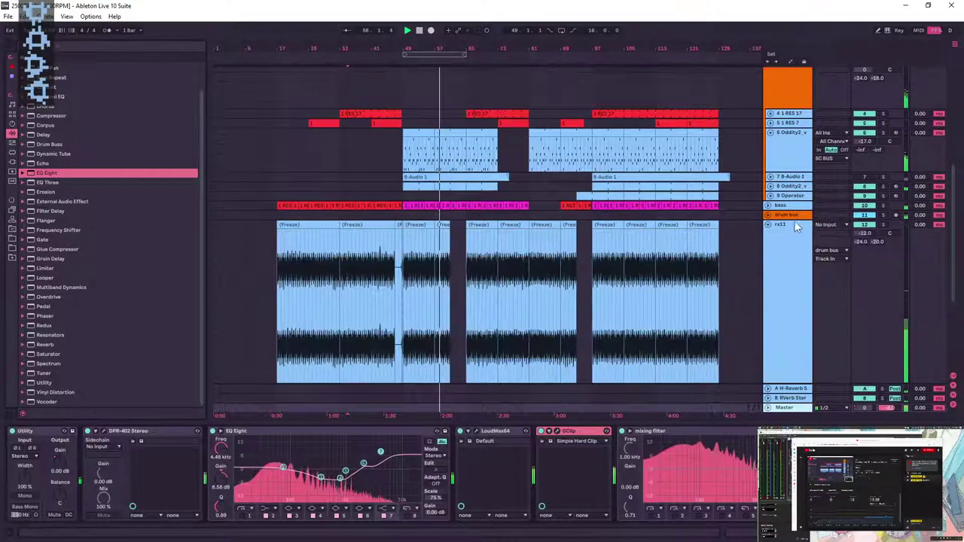
pyautogui.click(794, 224)
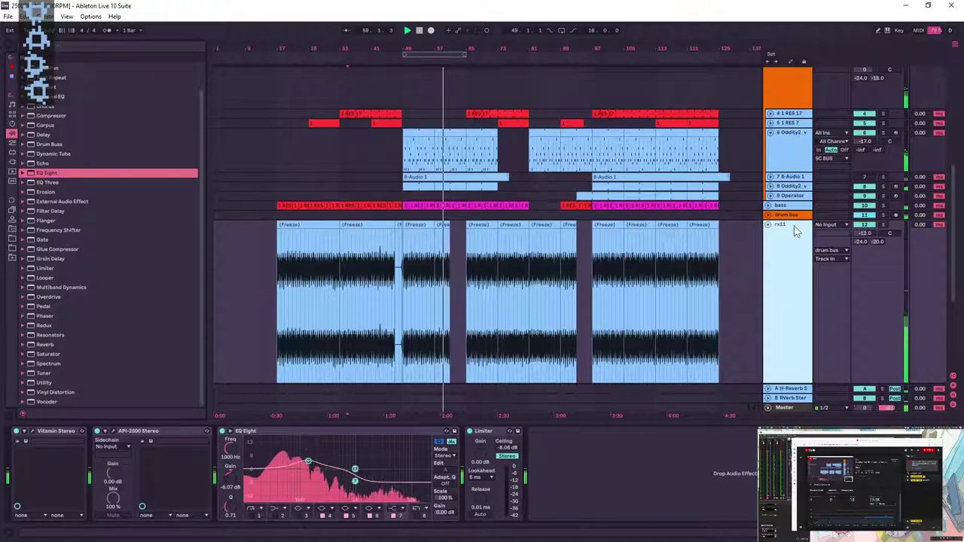
pyautogui.click(769, 226)
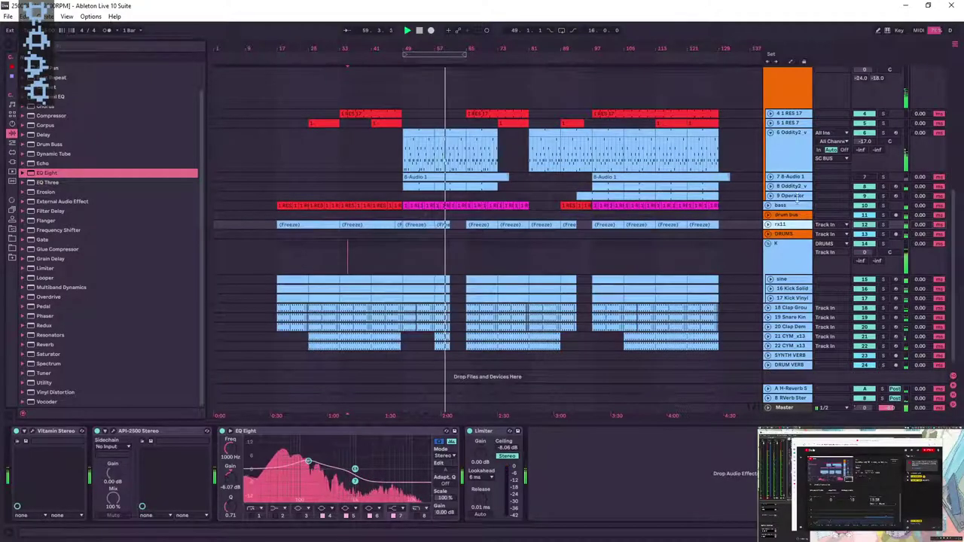
# - Audition 8-Audio 1 in solo, reactivate it in the mix, and add a low cut at about 168 Hz with band 1 of its EQ Eight
pyautogui.click(883, 178)
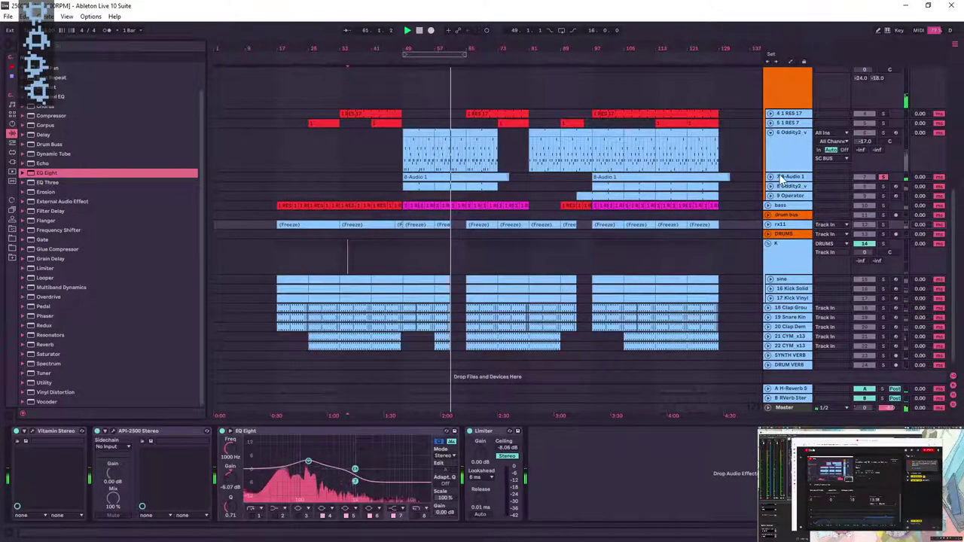
pyautogui.click(783, 178)
pyautogui.click(883, 178)
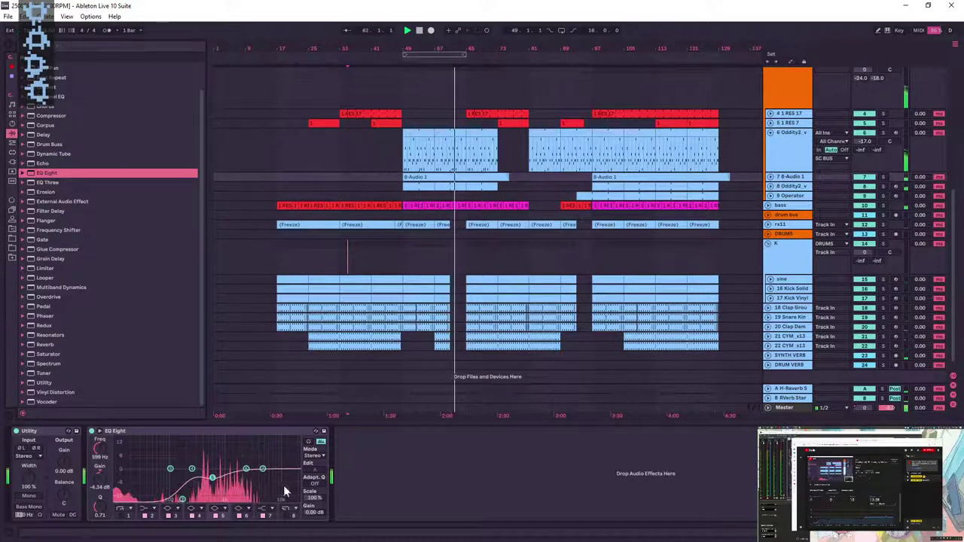
pyautogui.click(124, 517)
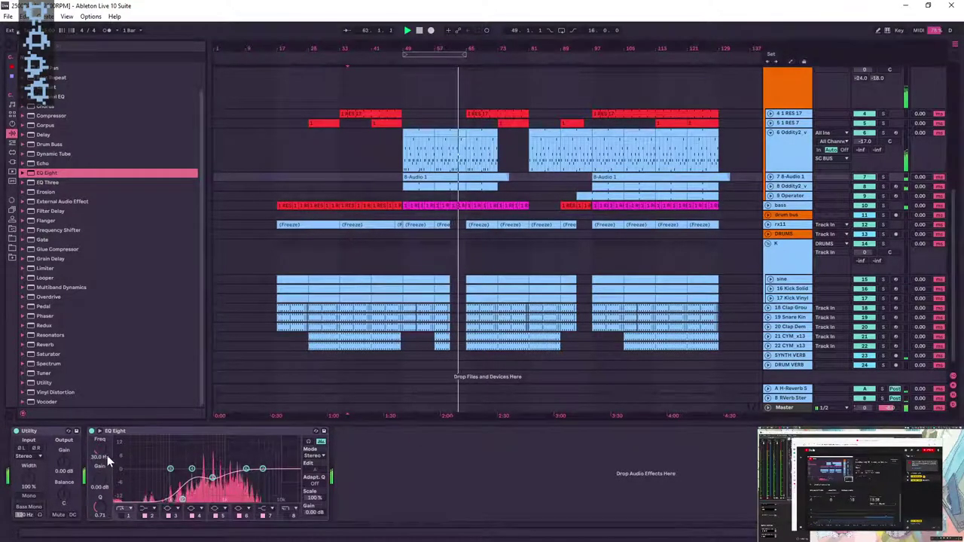
pyautogui.click(120, 516)
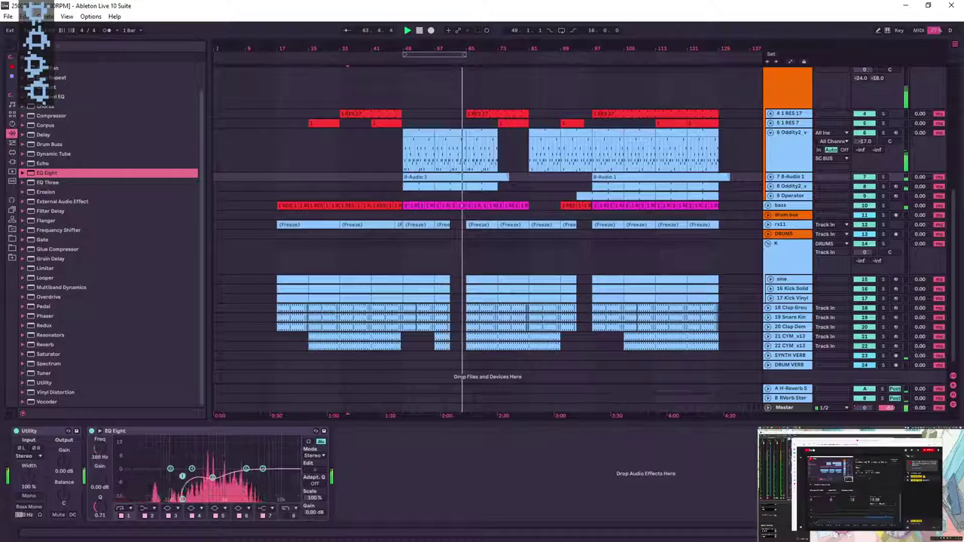
# - Set the 8-Audio 1 track's volume to -25.0 dB and its EQ Eight's mid dip to -3.60 dB at 587 Hz
pyautogui.click(770, 177)
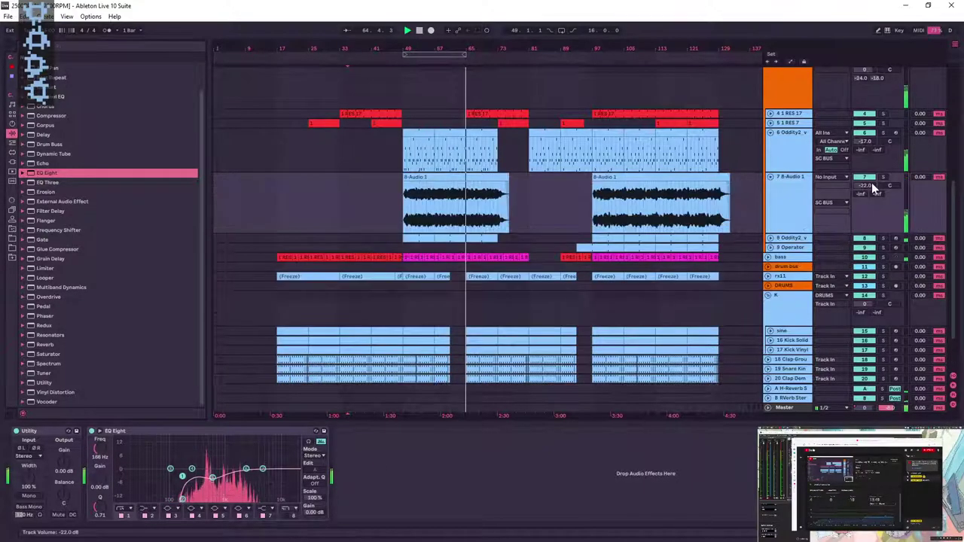
pyautogui.moveTo(873, 190); pyautogui.dragTo(873, 194)
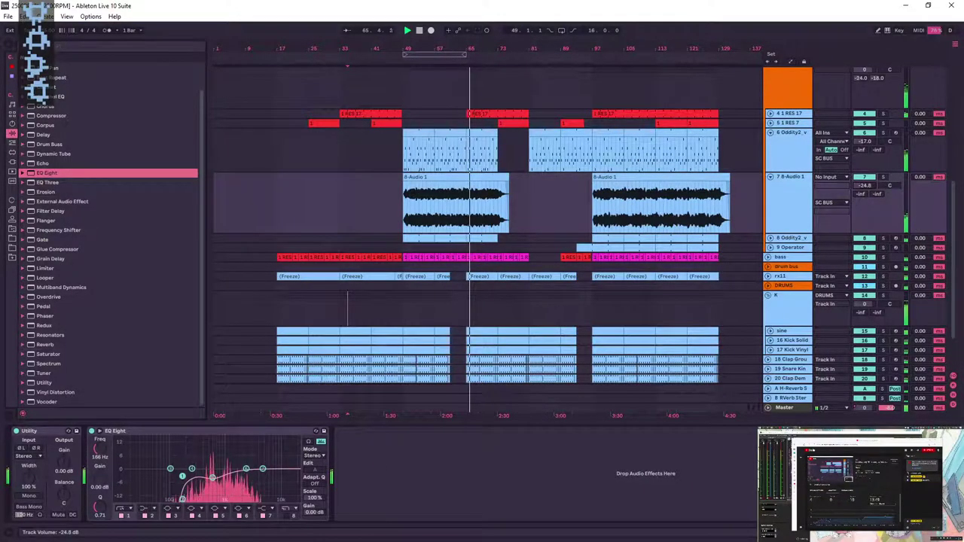
pyautogui.moveTo(212, 477); pyautogui.dragTo(212, 475)
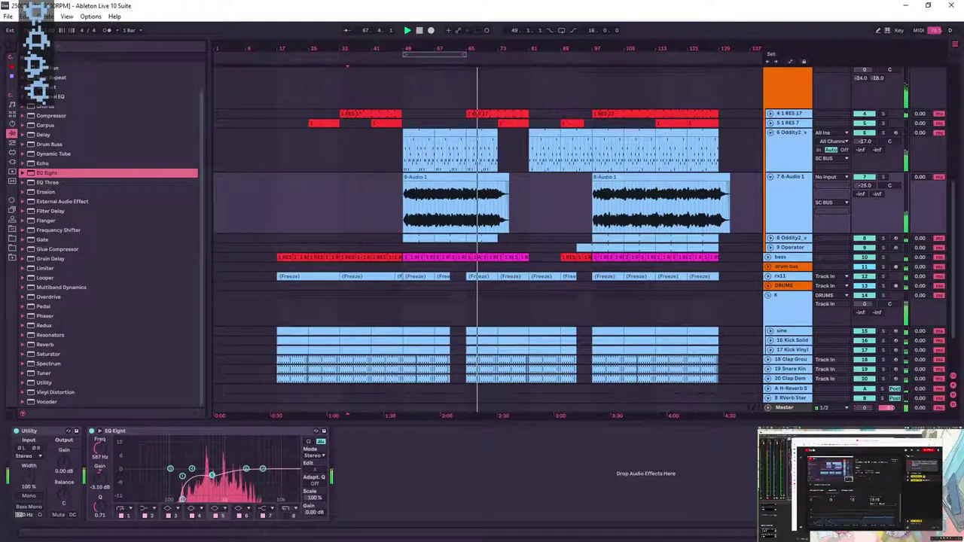
# - Solo the SC BUS group and audition its effect devices during playback
pyautogui.scroll(2, 848, 223)
pyautogui.click(792, 144)
pyautogui.click(883, 122)
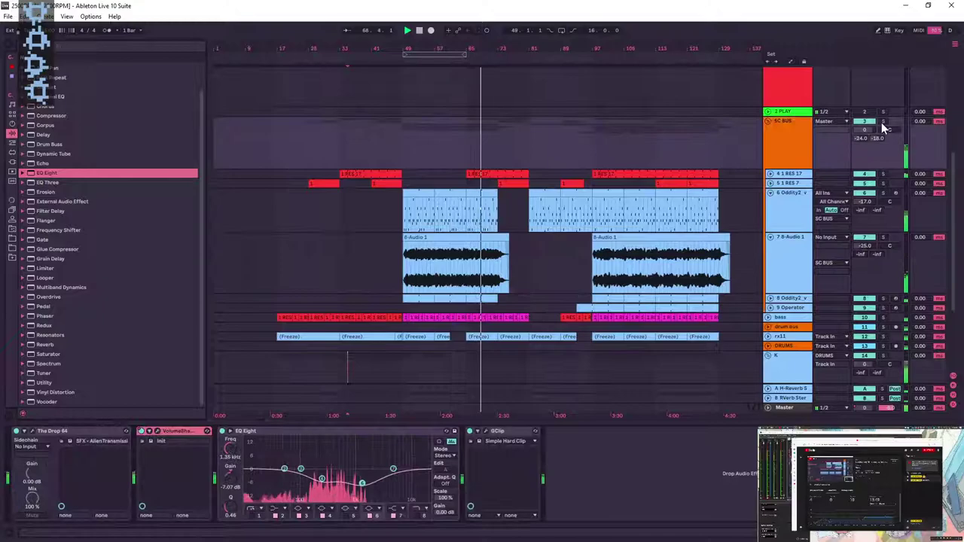
pyautogui.click(785, 167)
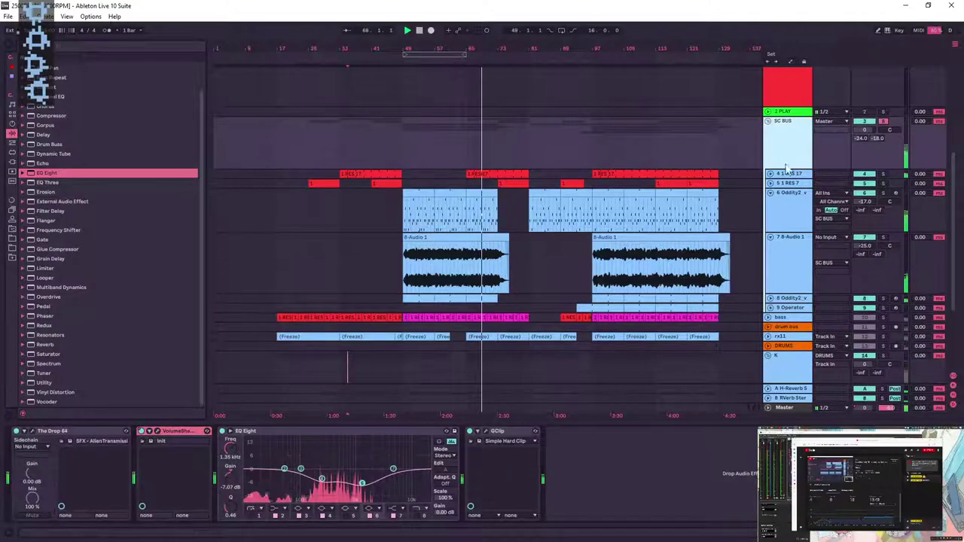
pyautogui.click(16, 431)
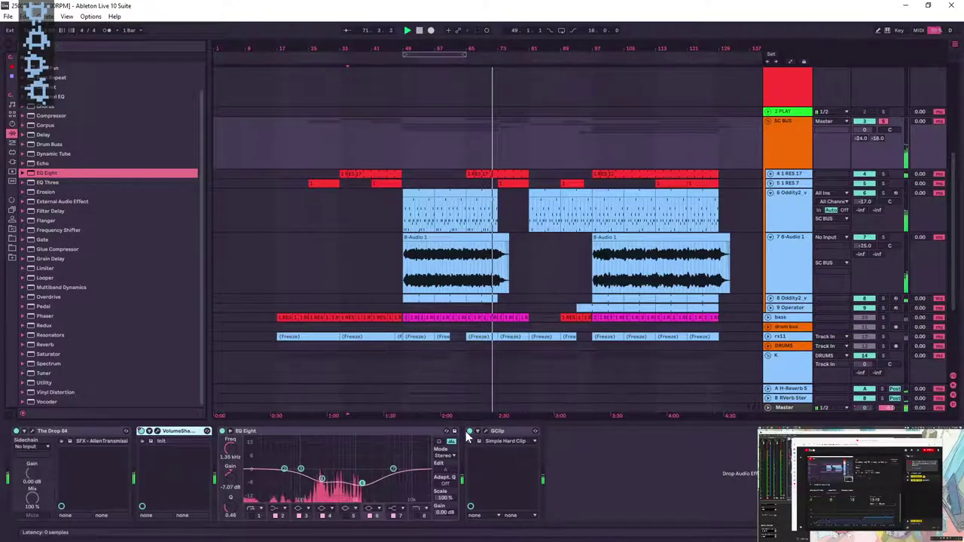
pyautogui.click(469, 435)
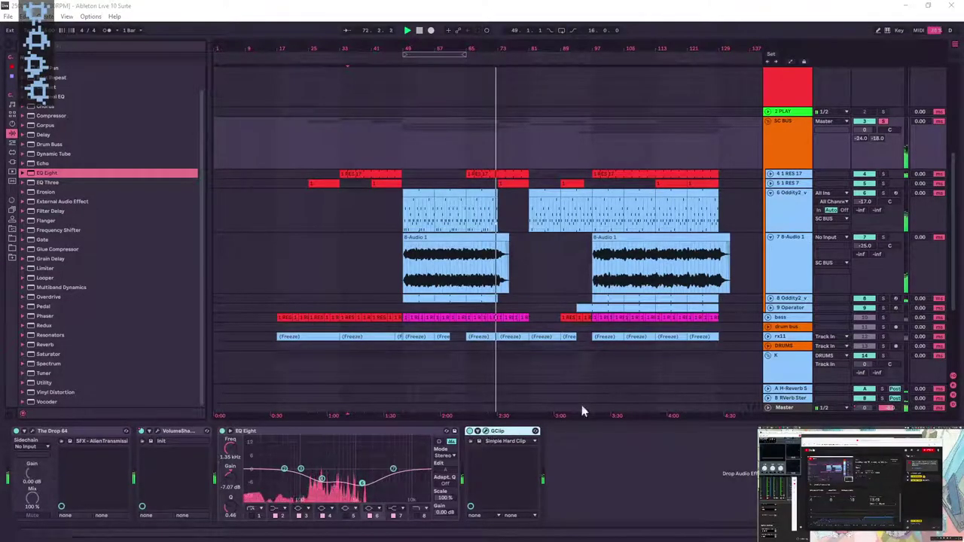
# - Set the Clip amount of the SC BUS's GClip to 3% while playing from bar 49, and end the solo
pyautogui.click(485, 432)
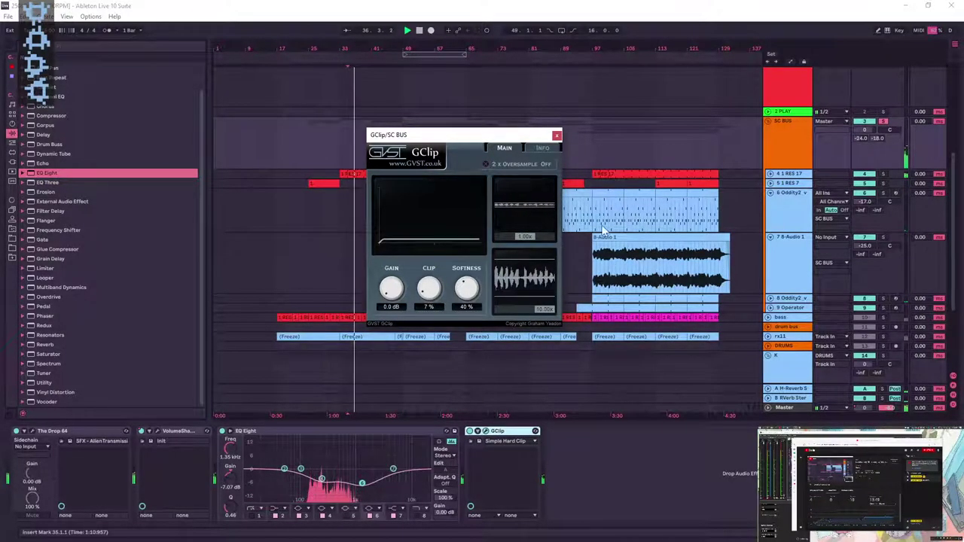
pyautogui.click(592, 265)
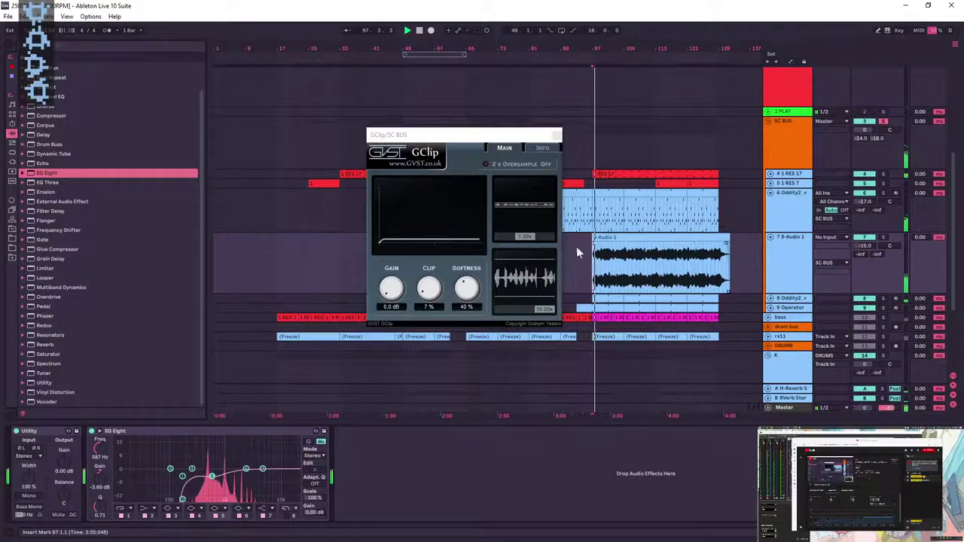
pyautogui.moveTo(484, 135); pyautogui.dragTo(277, 120)
pyautogui.click(406, 275)
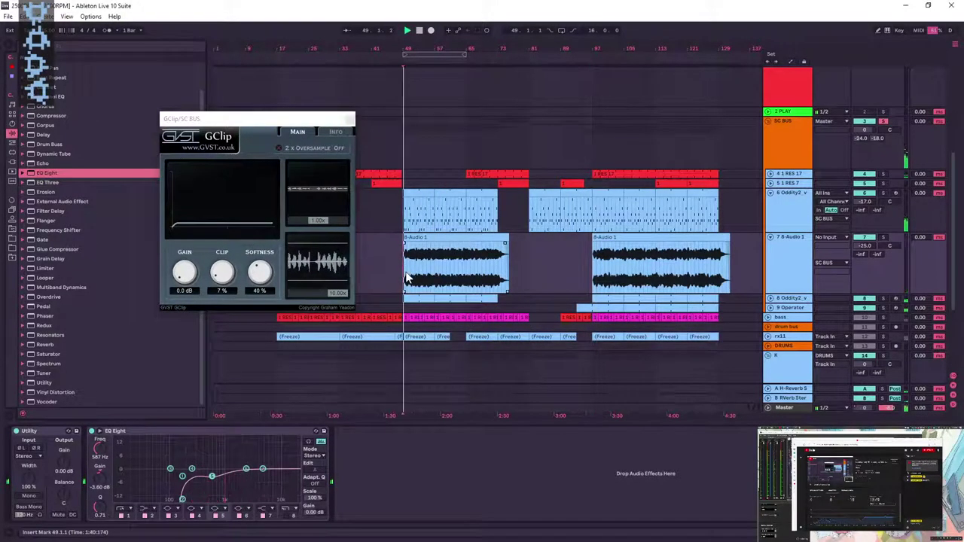
pyautogui.moveTo(222, 275); pyautogui.dragTo(223, 282)
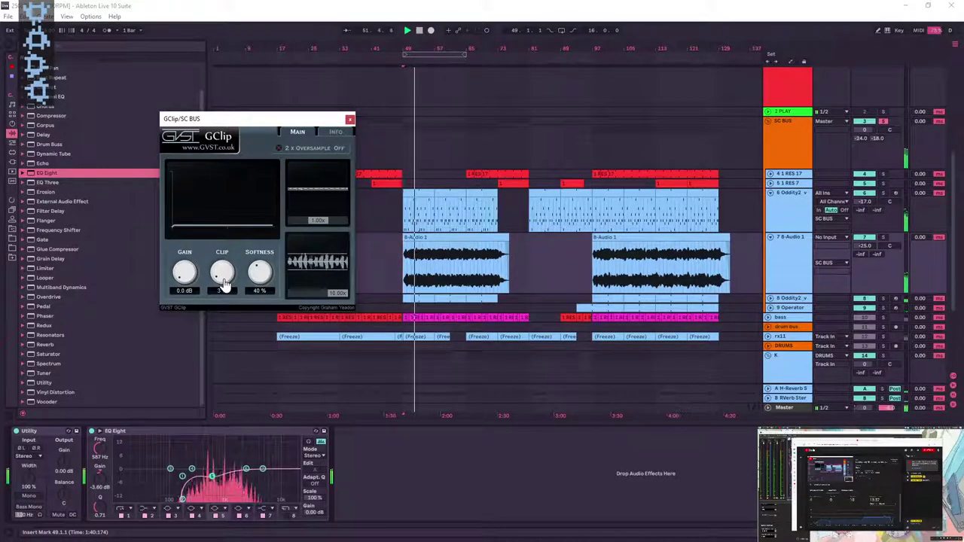
pyautogui.click(883, 126)
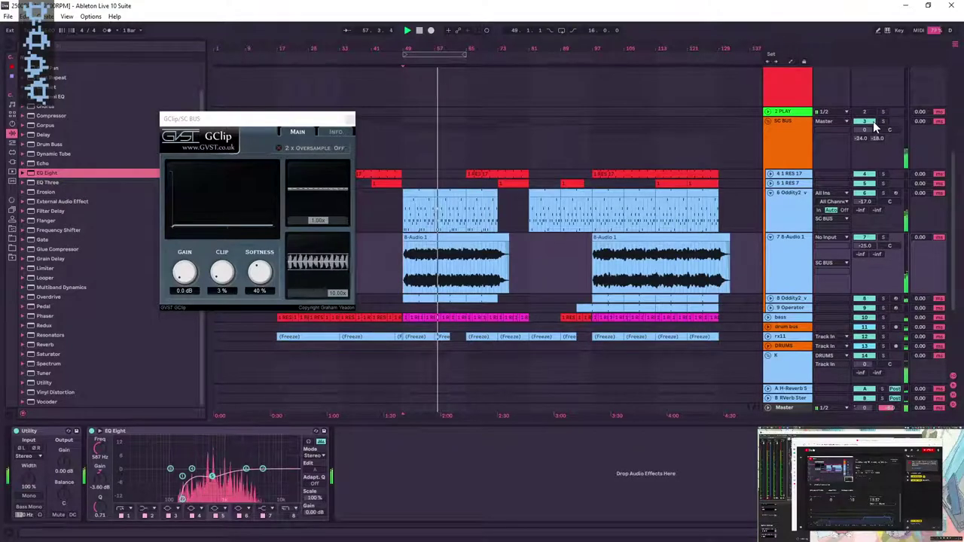
pyautogui.click(349, 119)
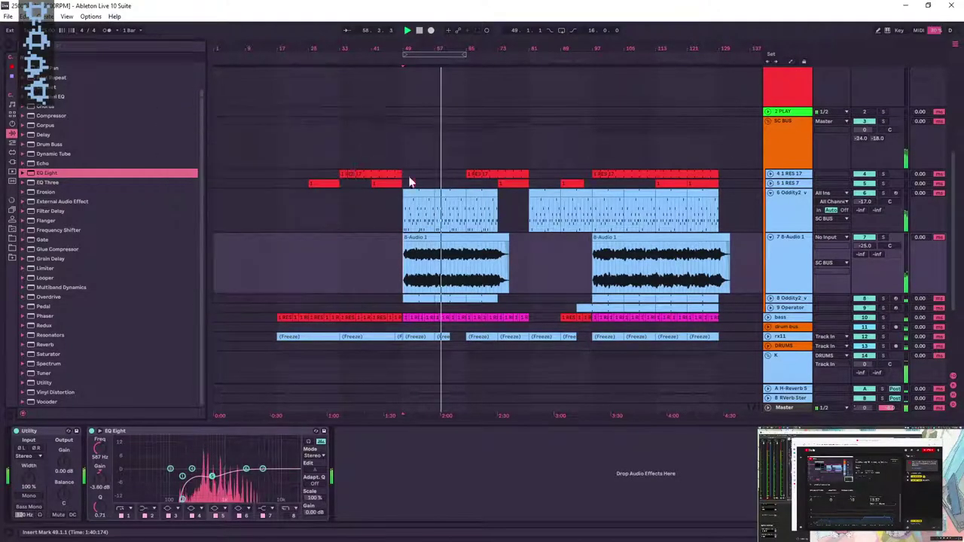
# - Arm the 1 RES resampling track and record the mix from just before bar 49
pyautogui.scroll(3, 634, 259)
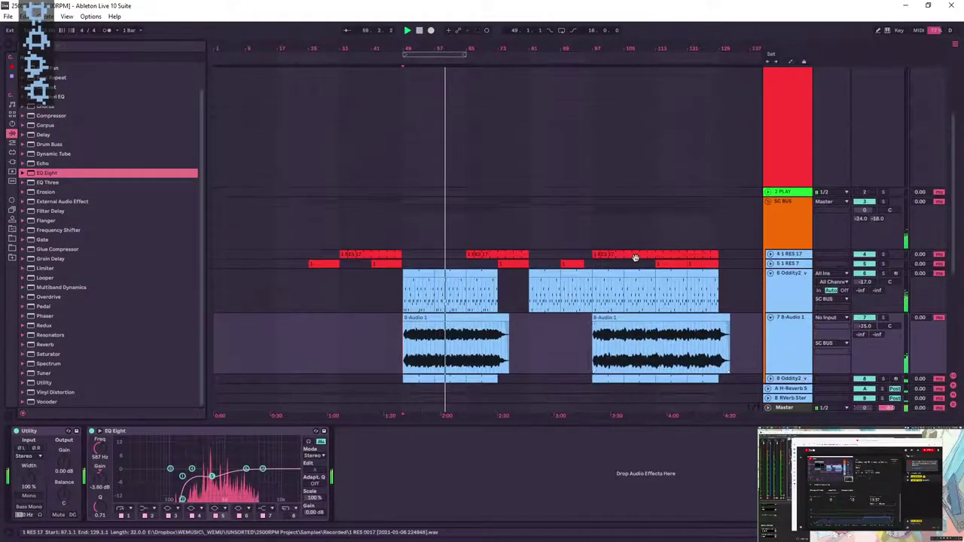
pyautogui.click(894, 71)
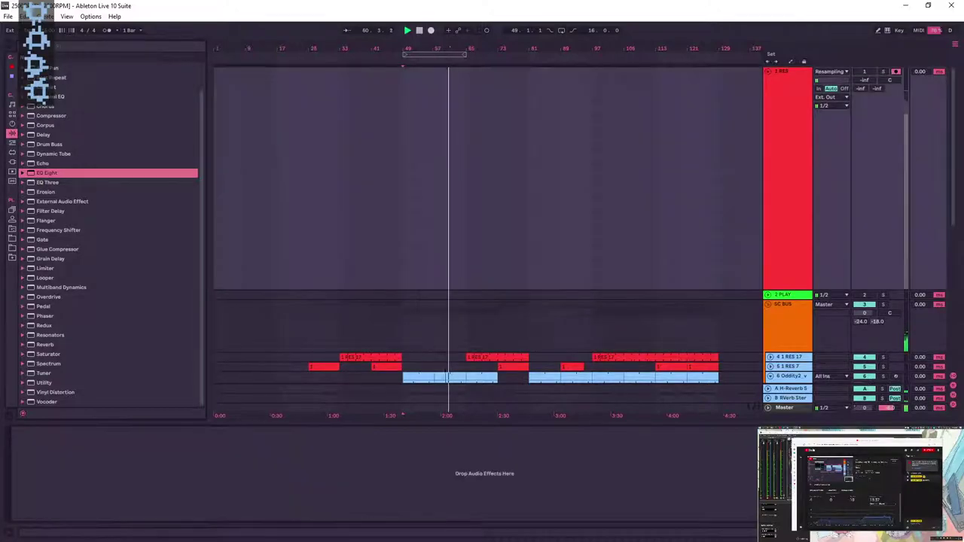
pyautogui.moveTo(432, 48); pyautogui.dragTo(433, 104)
pyautogui.press('space')
pyautogui.press('Left')
pyautogui.moveTo(276, 48); pyautogui.dragTo(276, 98)
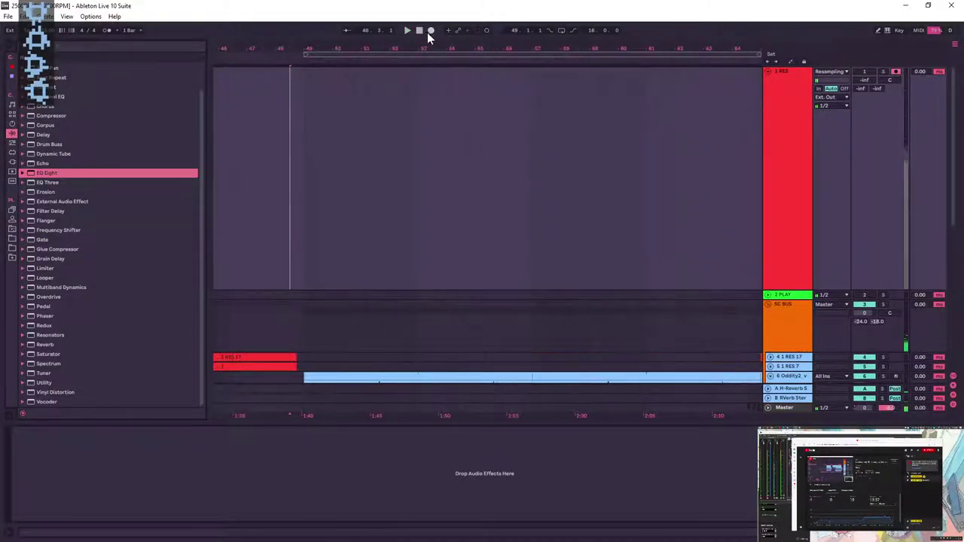
pyautogui.click(431, 30)
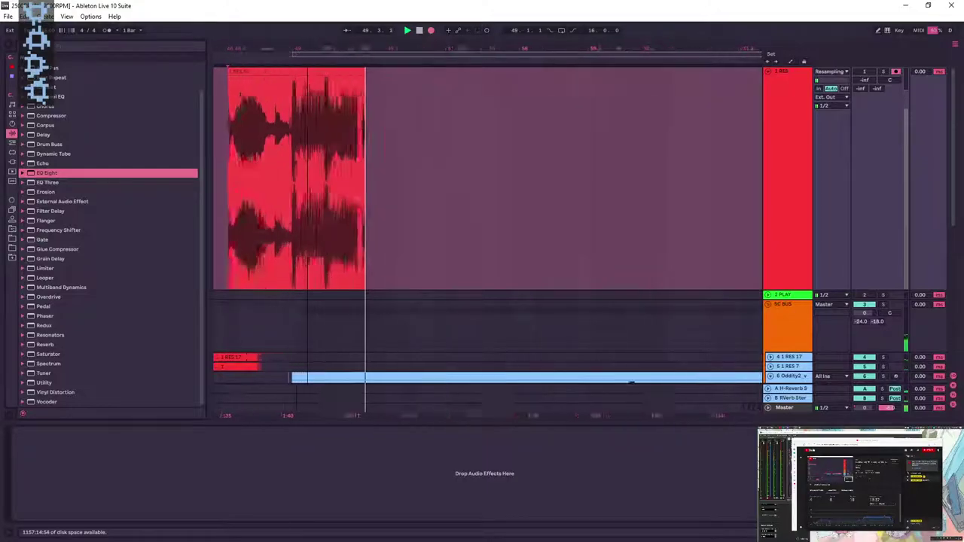
# - Examine the waveform being recorded on 1 RES, stop the recording and delete the recorded clip
pyautogui.moveTo(308, 48)
pyautogui.mouseDown()
pyautogui.moveTo(308, 103)
pyautogui.moveTo(309, 48)
pyautogui.mouseUp()
pyautogui.moveTo(562, 67); pyautogui.dragTo(362, 45)
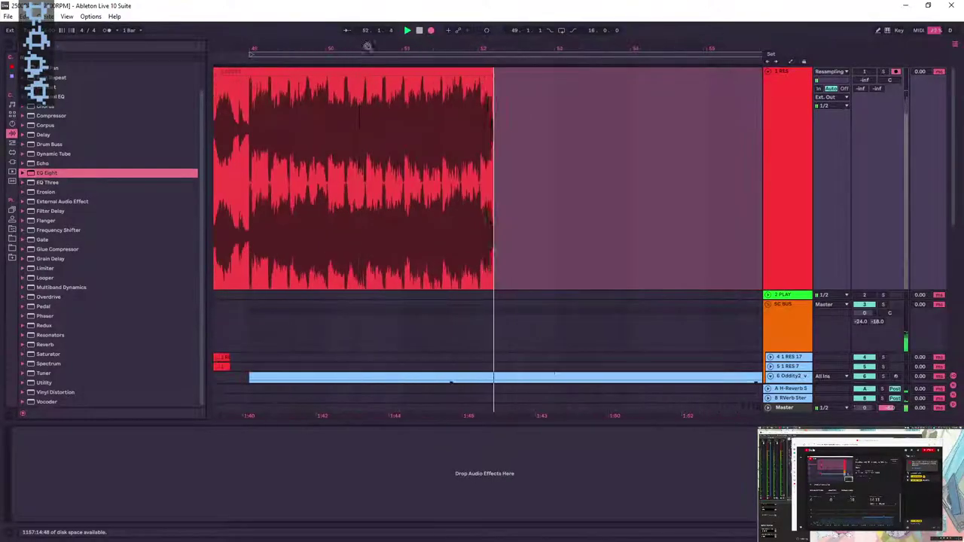
pyautogui.moveTo(476, 46)
pyautogui.mouseDown()
pyautogui.moveTo(475, 98)
pyautogui.moveTo(475, 47)
pyautogui.mouseUp()
pyautogui.press('space')
pyautogui.click(469, 70)
pyautogui.press('Delete')
pyautogui.scroll(-10, 534, 170)
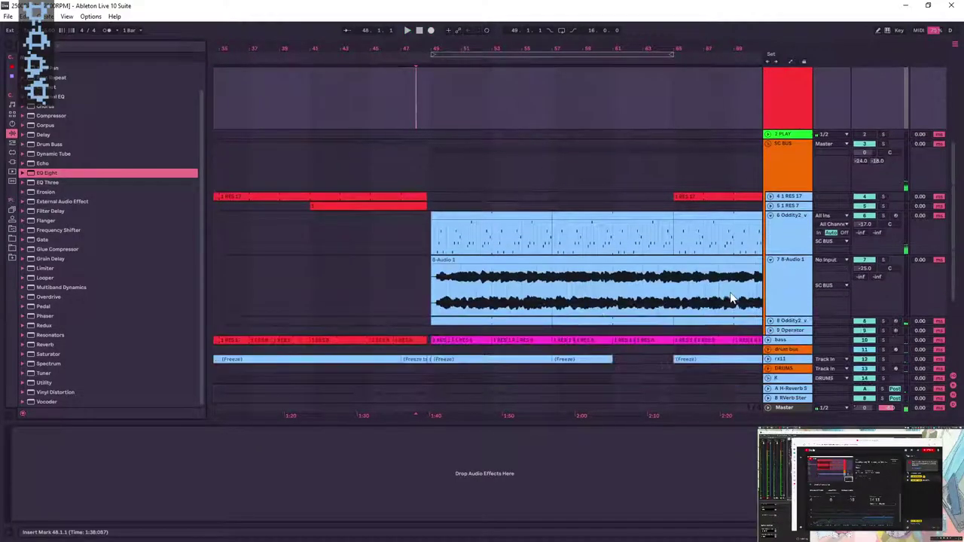
pyautogui.scroll(-2, 789, 295)
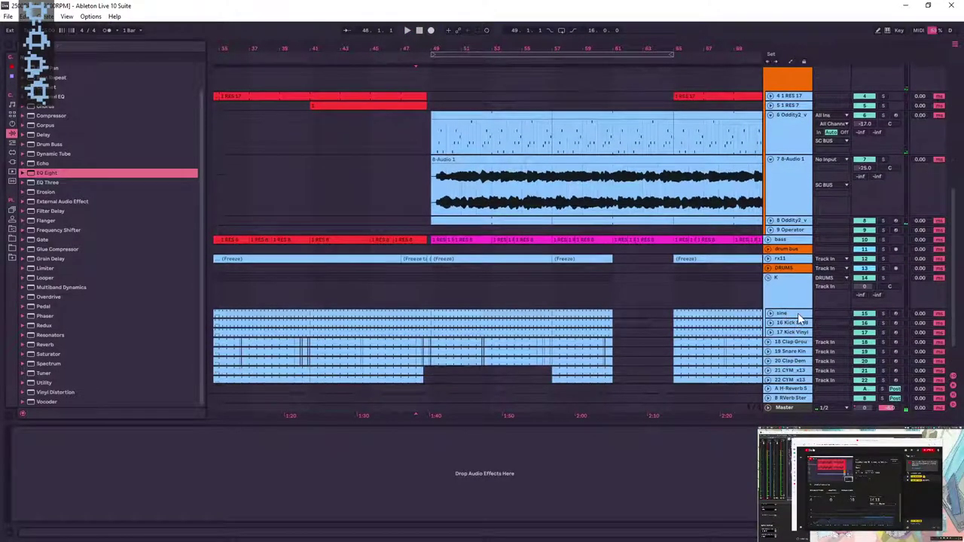
# - Audition the K group with its device chain on view during playback, and fold the group
pyautogui.click(797, 303)
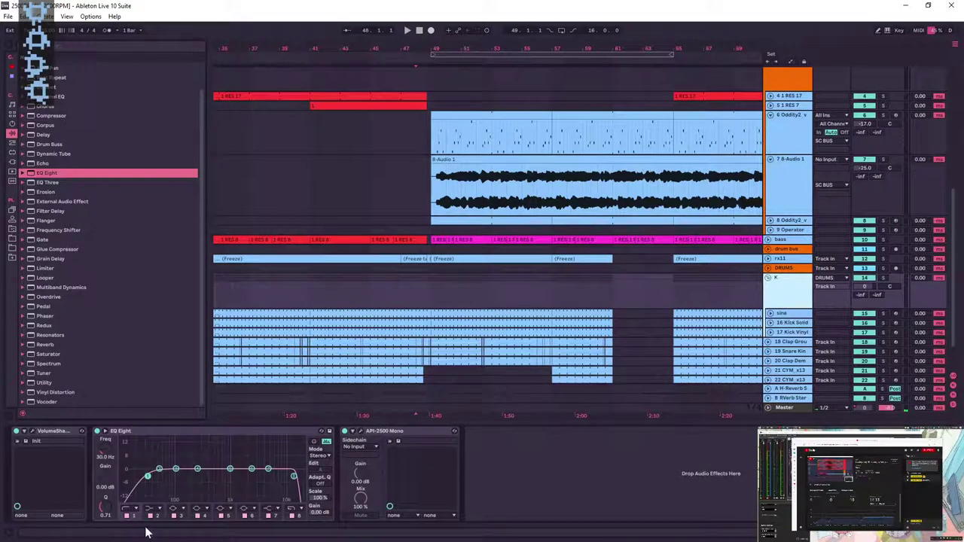
pyautogui.press('space')
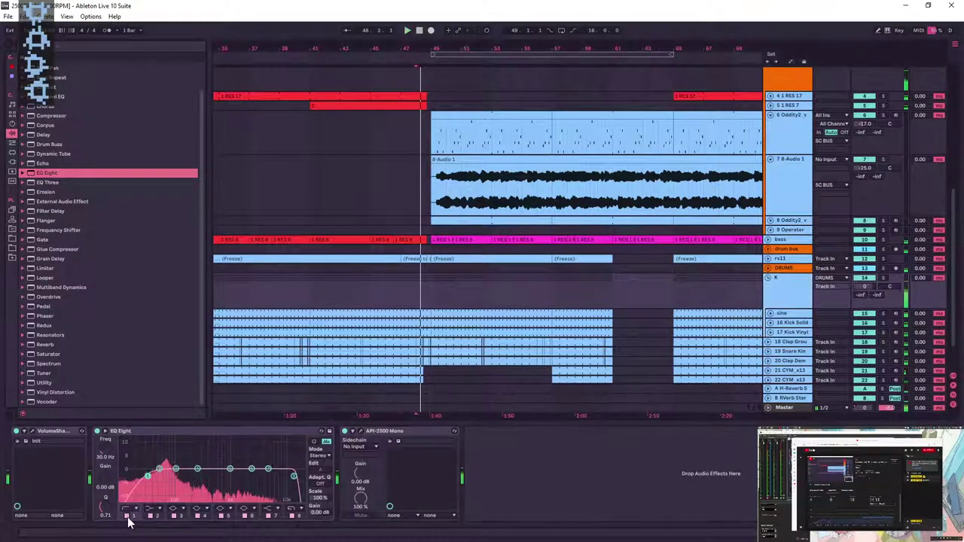
pyautogui.click(769, 278)
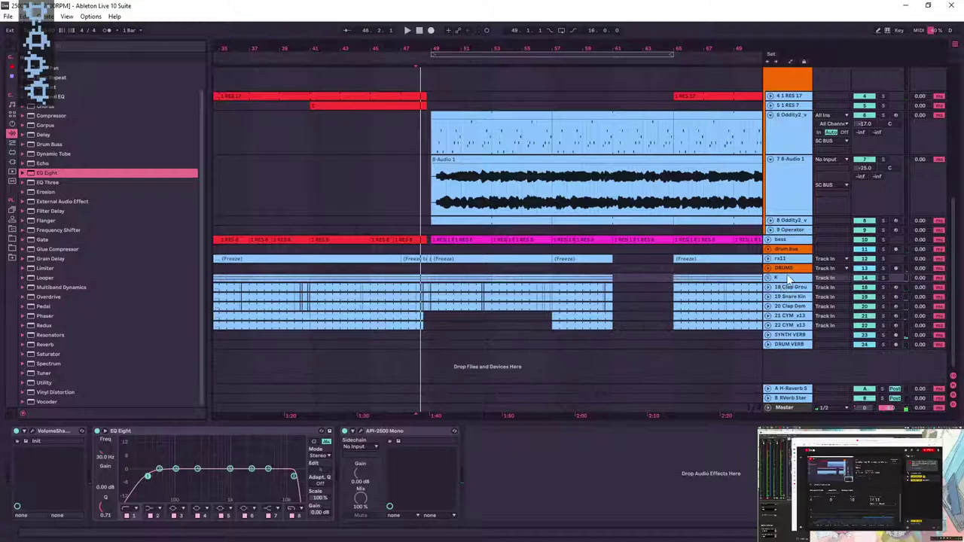
# - Insert a new MIDI track above the K group and name it "extra kick"
pyautogui.hotkey('ctrl', 'shift', 't')
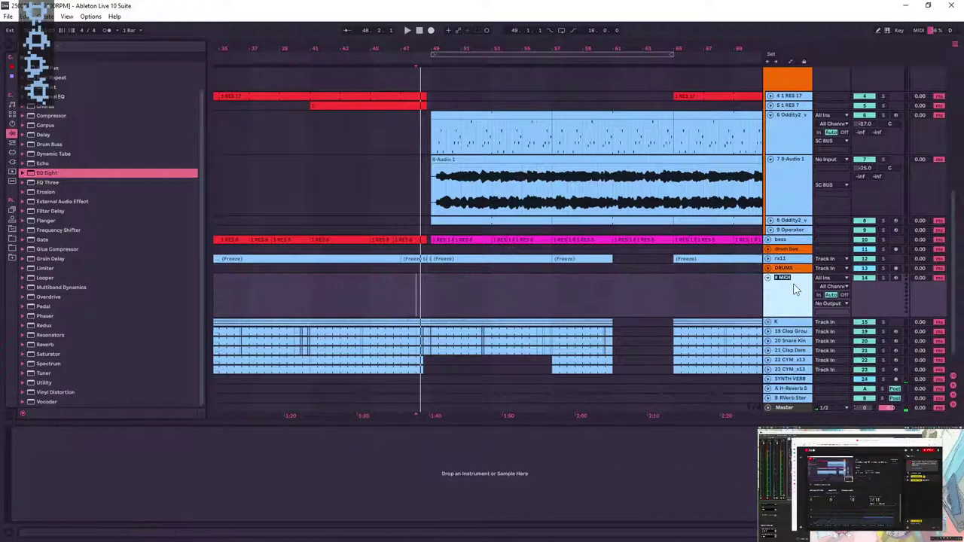
pyautogui.write('extra')
pyautogui.press('Return')
pyautogui.write('kick')
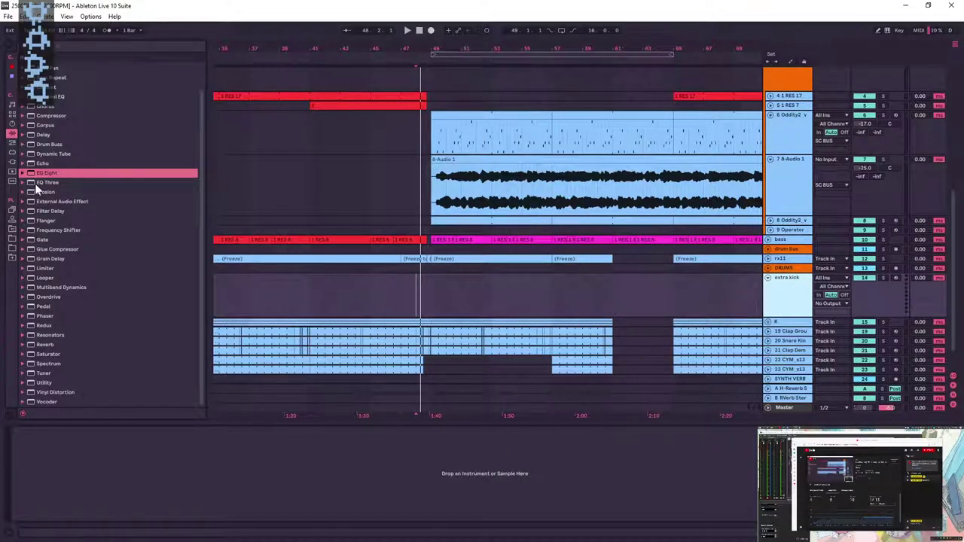
# - Search the samples for "kick" and load Kick-707.aif onto the extra kick track as its instrument
pyautogui.click(12, 181)
pyautogui.hotkey('ctrl', 'f')
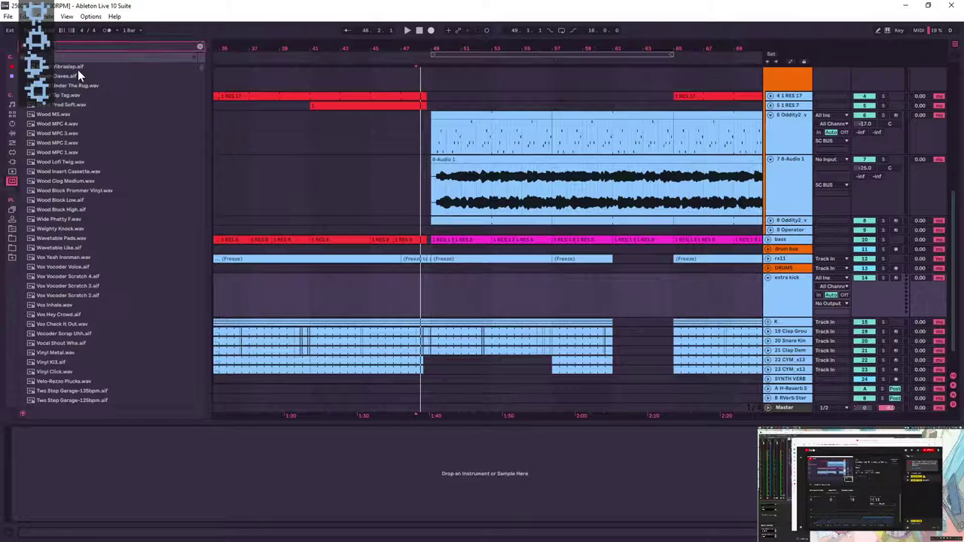
pyautogui.write('kick')
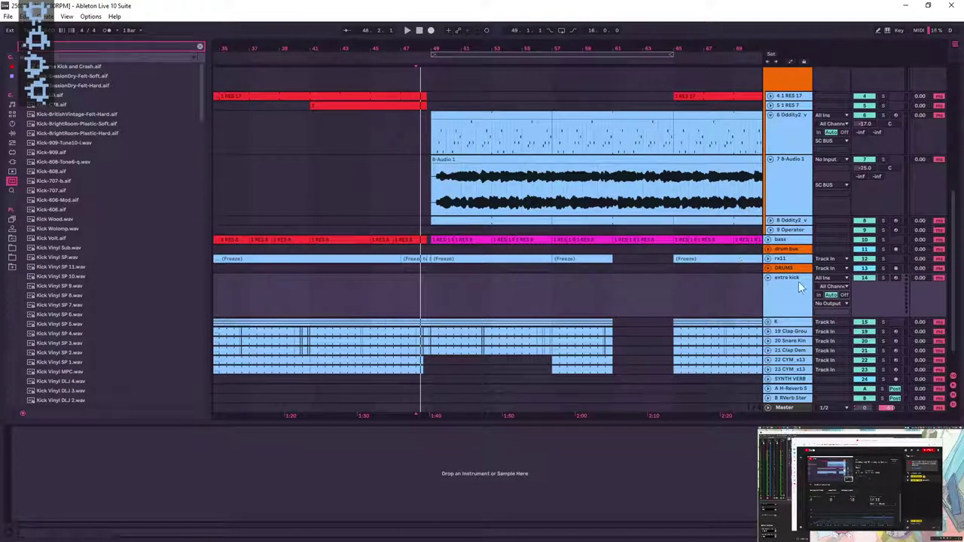
pyautogui.click(770, 325)
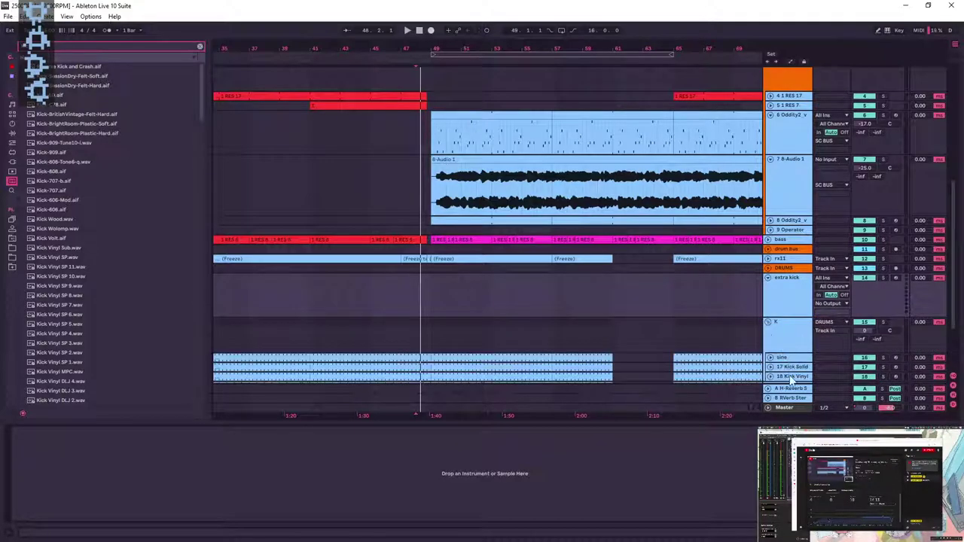
pyautogui.click(788, 247)
pyautogui.click(778, 314)
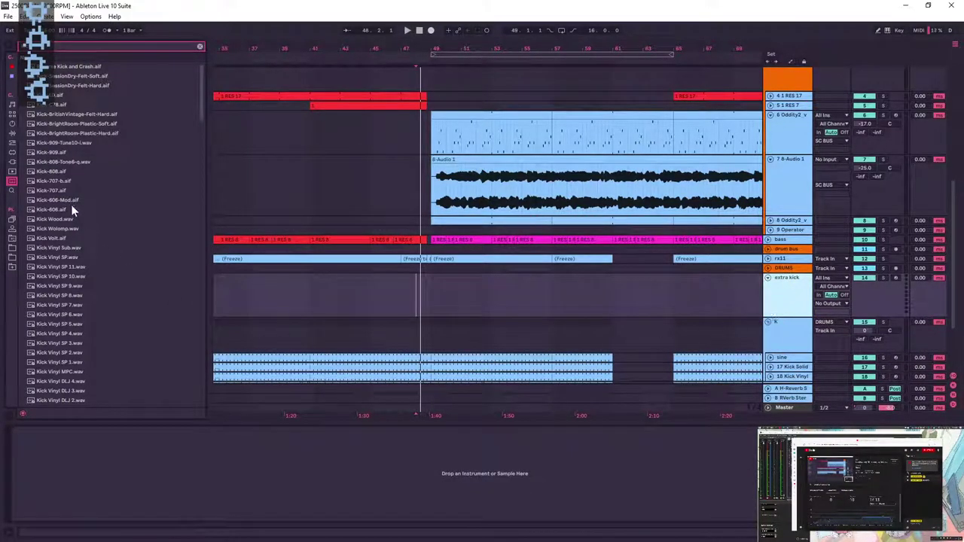
pyautogui.click(39, 191)
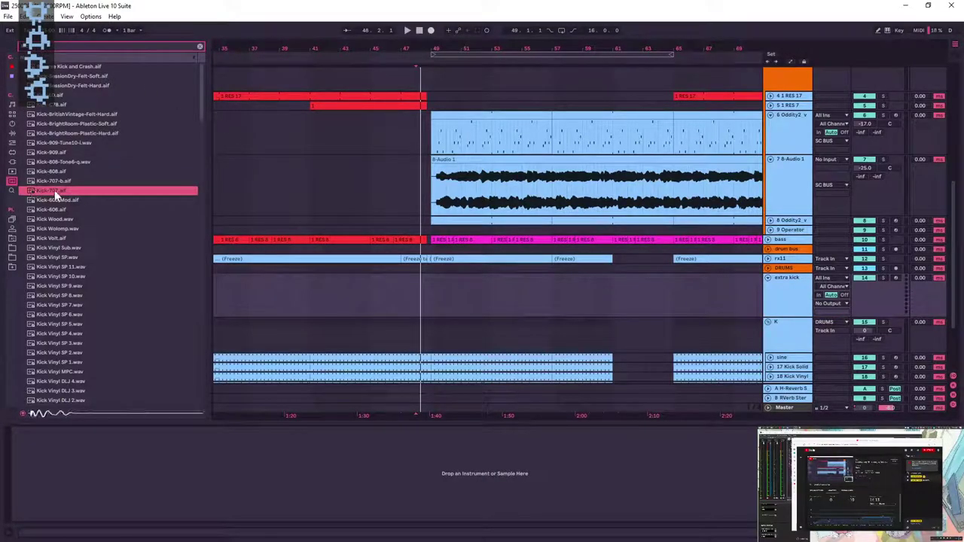
pyautogui.moveTo(47, 188); pyautogui.dragTo(407, 460)
# - Create a one-bar MIDI clip at bar 17 on the extra kick track and extend it to bar 33
pyautogui.moveTo(488, 51); pyautogui.dragTo(488, 9)
pyautogui.moveTo(277, 288); pyautogui.dragTo(280, 285)
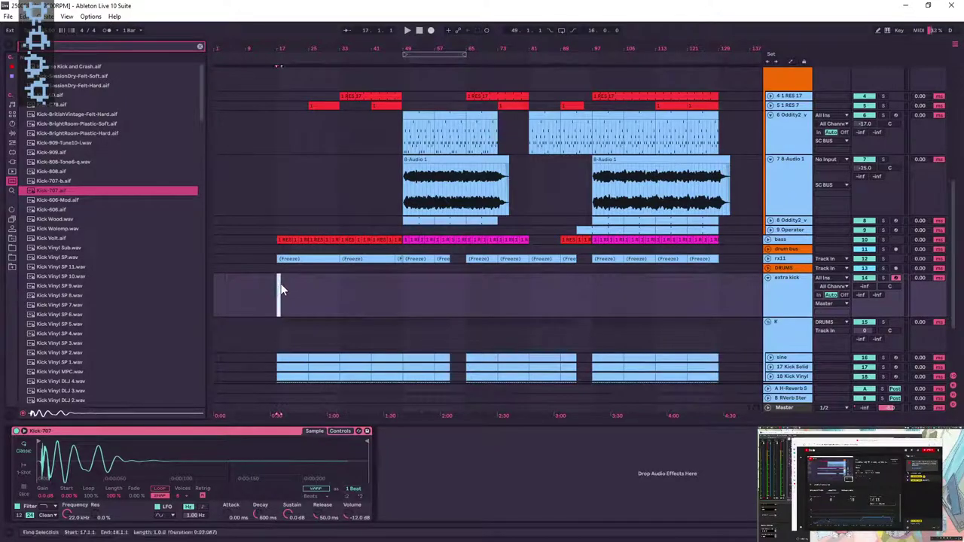
pyautogui.hotkey('ctrl', 'shift', 'm')
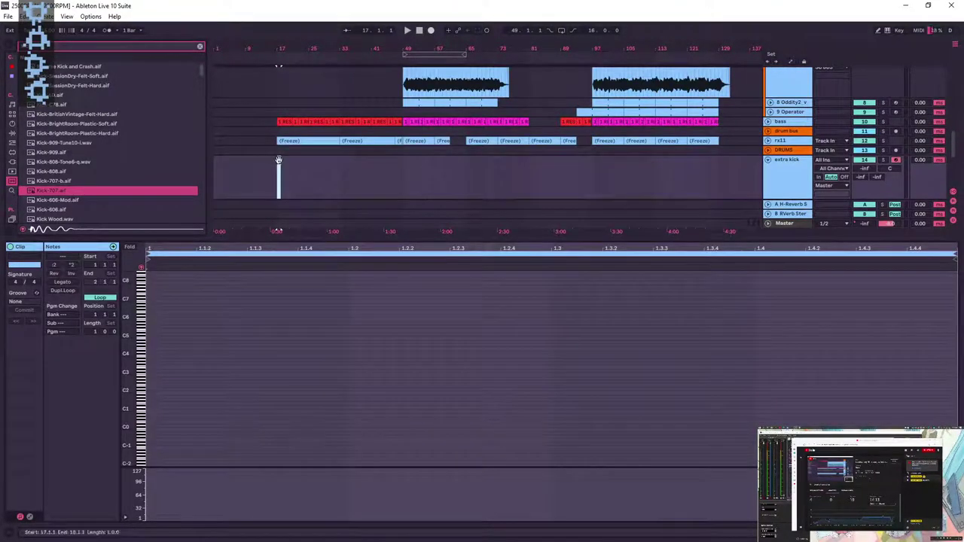
pyautogui.moveTo(280, 159); pyautogui.dragTo(339, 162)
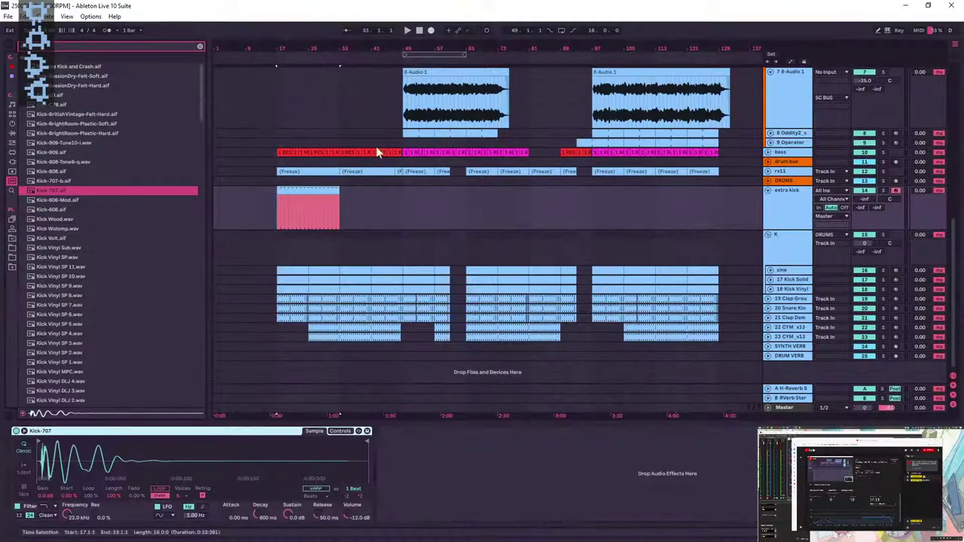
# - Enter a half-beat C3 note at the start of the extra kick clip and shorten the clip's loop to one beat
pyautogui.moveTo(292, 46); pyautogui.dragTo(345, 211)
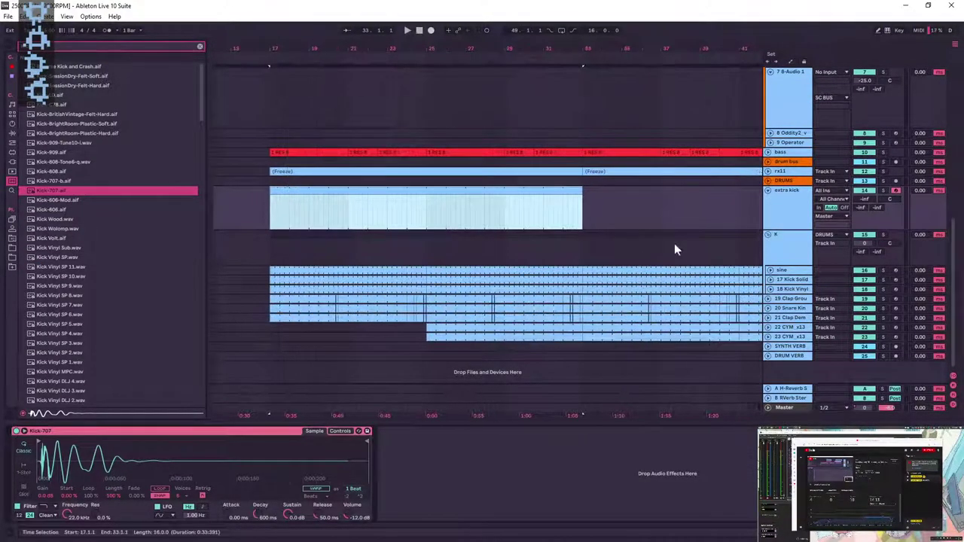
pyautogui.doubleClick(402, 192)
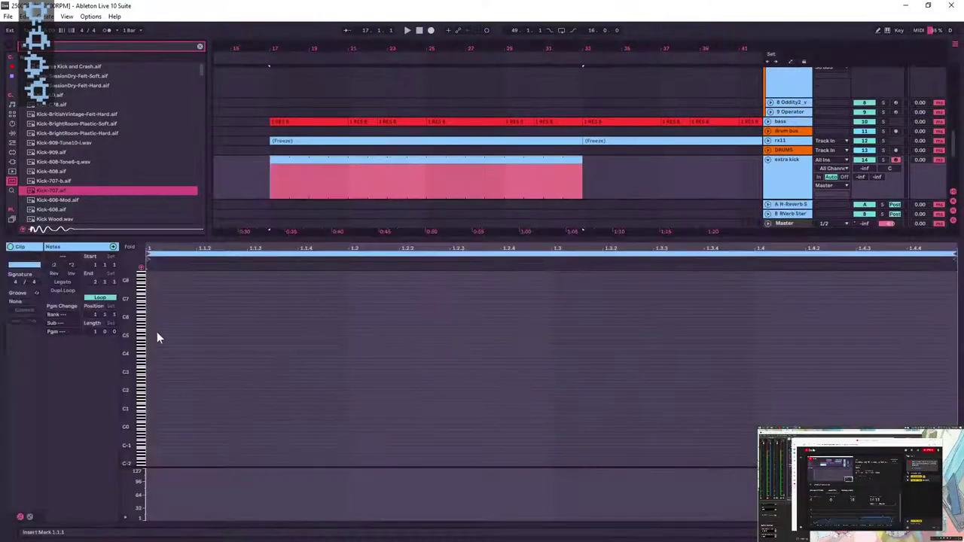
pyautogui.moveTo(130, 368); pyautogui.dragTo(247, 394)
pyautogui.doubleClick(154, 395)
pyautogui.press('space')
pyautogui.press('space')
pyautogui.moveTo(954, 254); pyautogui.dragTo(346, 307)
# - Set the extra kick track's volume to -12 dB, play from bar 17 and solo the track
pyautogui.moveTo(865, 169); pyautogui.dragTo(865, 128)
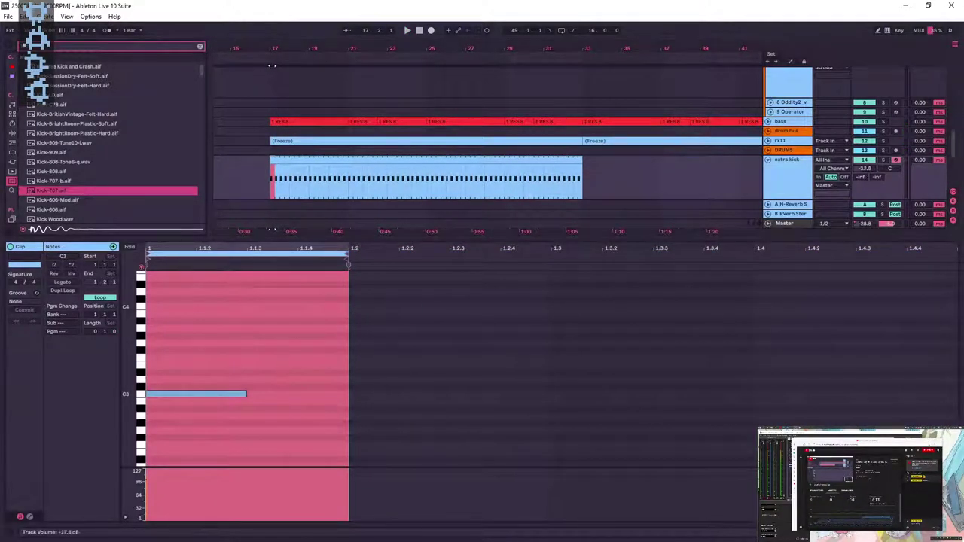
pyautogui.hotkey('shift', 'Tab')
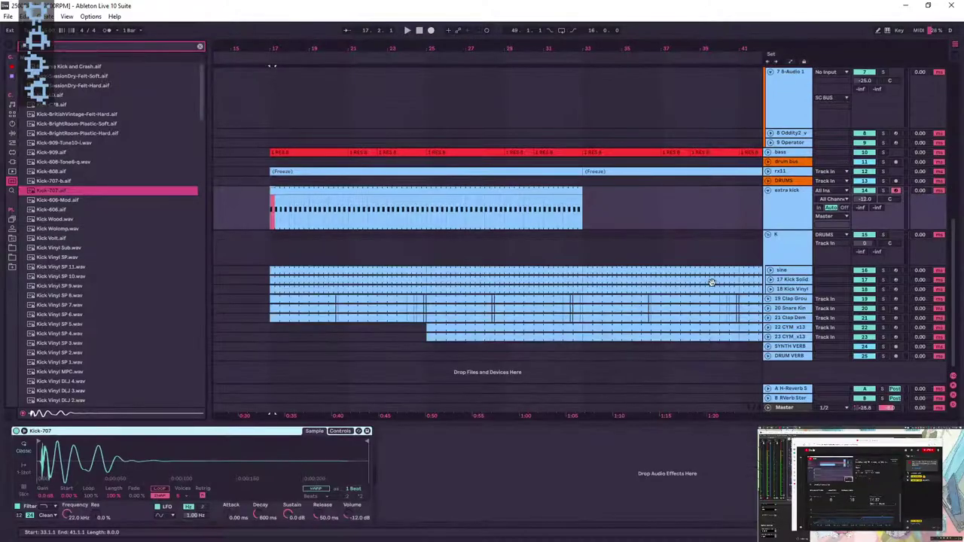
pyautogui.click(269, 207)
pyautogui.press('space')
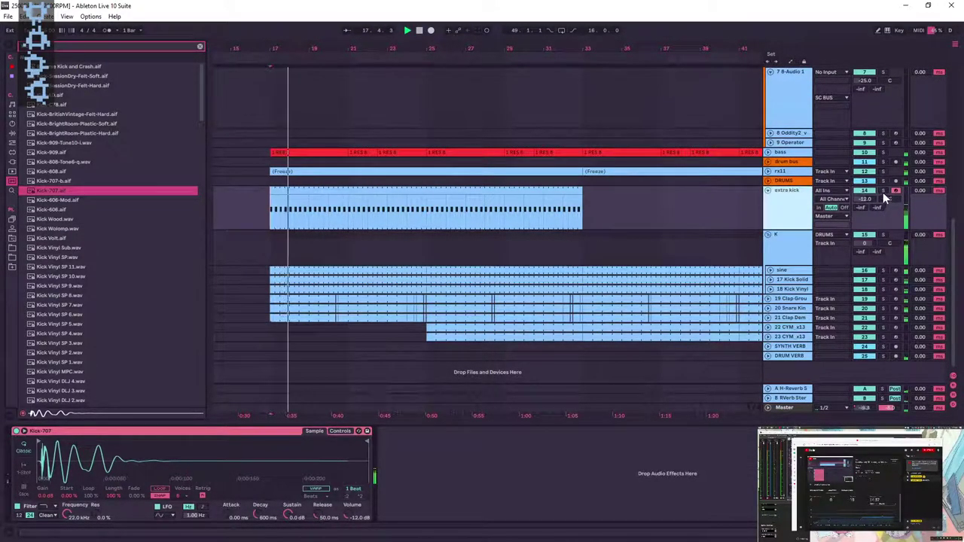
pyautogui.click(883, 190)
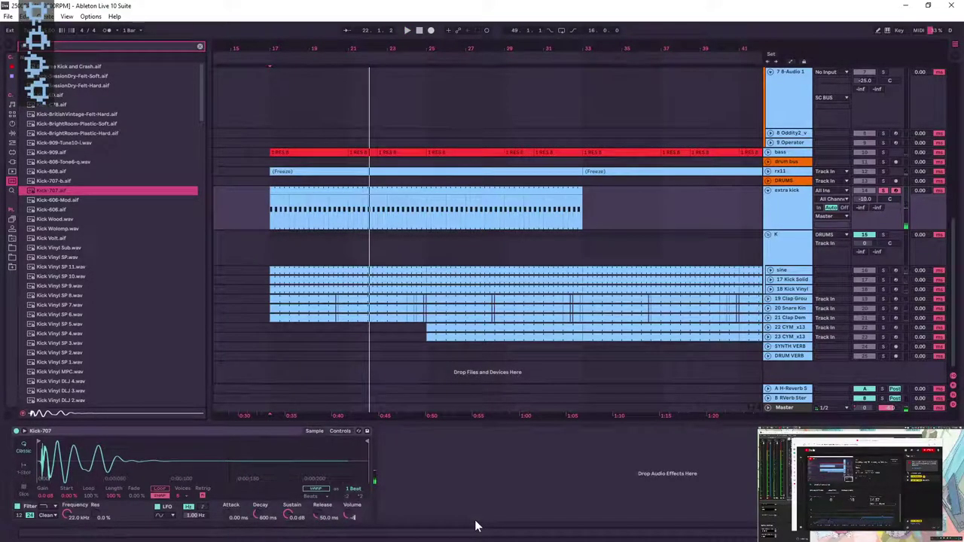
# - Balance the soloed extra kick during playback, with the Kick-707 instrument volume at -12 dB and the track volume at -14 dB
pyautogui.click(263, 207)
pyautogui.press('space')
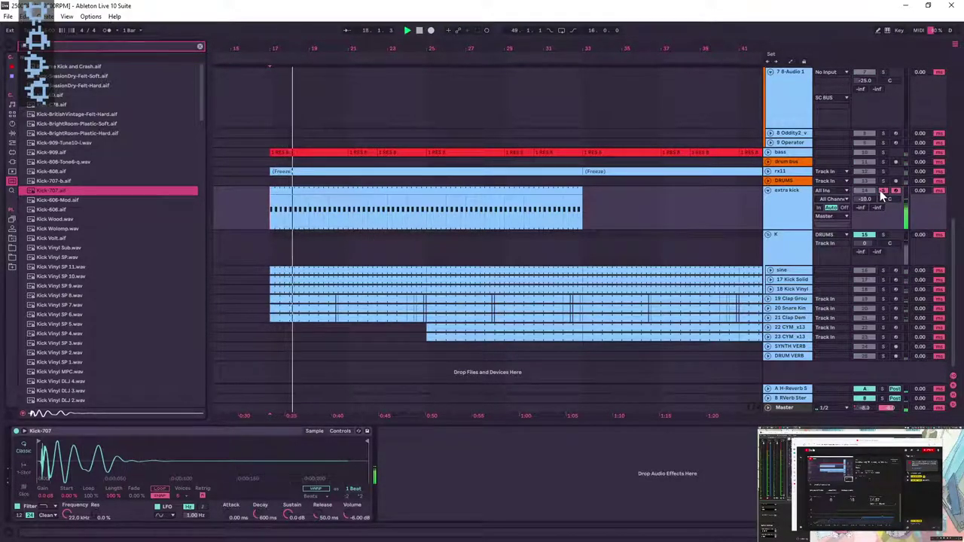
pyautogui.click(474, 222)
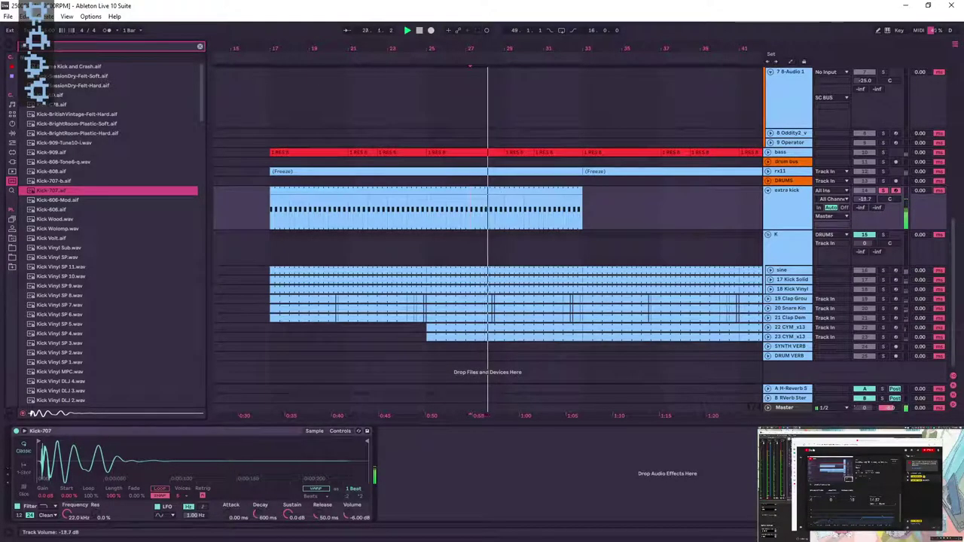
pyautogui.moveTo(352, 518); pyautogui.dragTo(351, 536)
pyautogui.moveTo(866, 199)
pyautogui.mouseDown()
pyautogui.moveTo(874, 193)
pyautogui.moveTo(869, 203)
pyautogui.mouseUp()
pyautogui.press('space')
pyautogui.press('space')
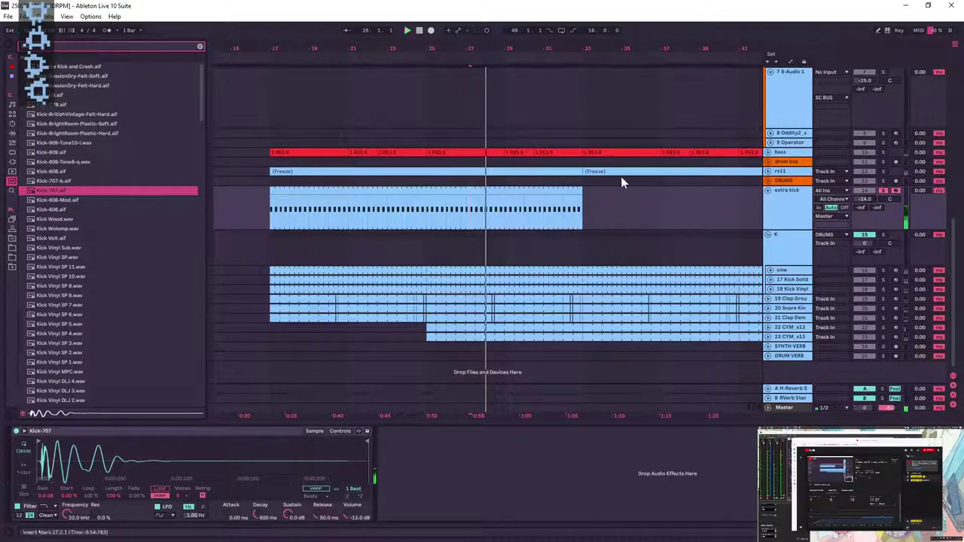
# - Duplicate the 16-bar extra kick clip repeatedly until the part reaches bar 129
pyautogui.moveTo(552, 48); pyautogui.dragTo(407, 23)
pyautogui.click(406, 191)
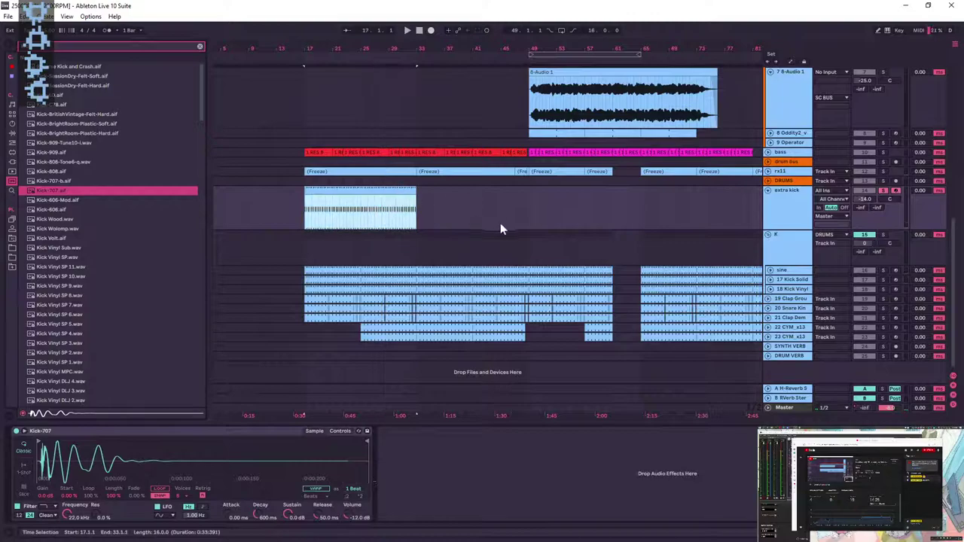
pyautogui.hotkey('ctrl', 'd')
pyautogui.hotkey('ctrl', 'd')
pyautogui.hotkey('ctrl', 'd')
pyautogui.press('-')
pyautogui.hotkey('ctrl', 'd')
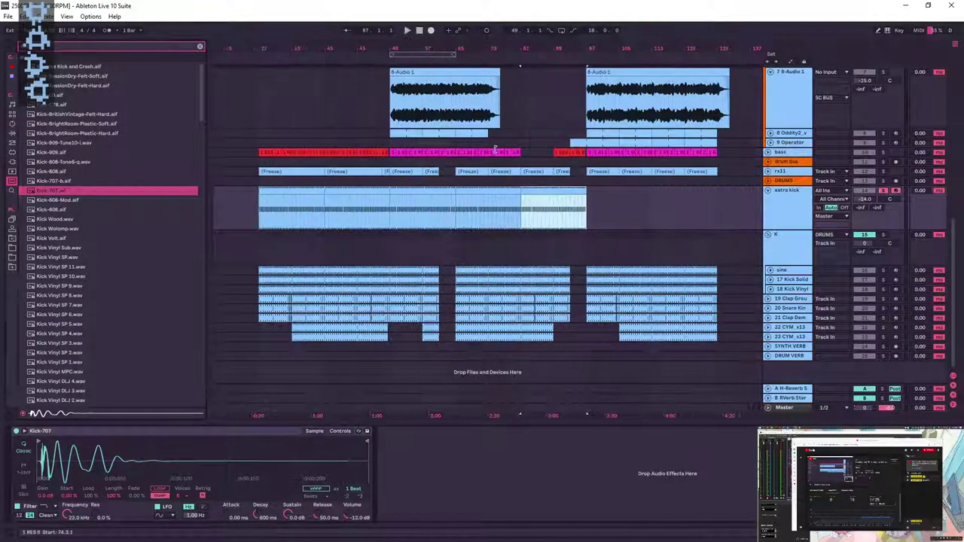
pyautogui.hotkey('ctrl', 'd')
pyautogui.hotkey('ctrl', 'd')
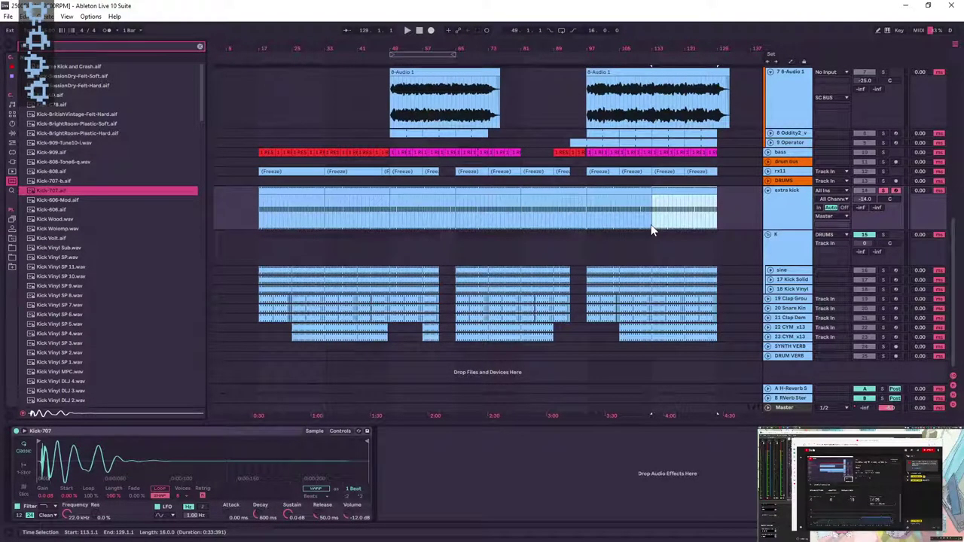
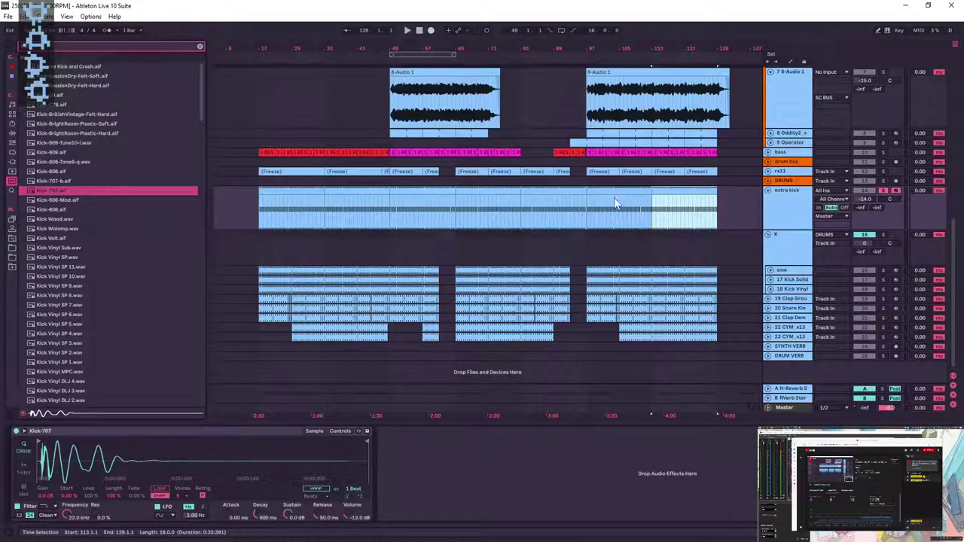
# - Audition the soloed extra kick part from its beginning
pyautogui.scroll(2, 614, 197)
pyautogui.scroll(-3, 602, 212)
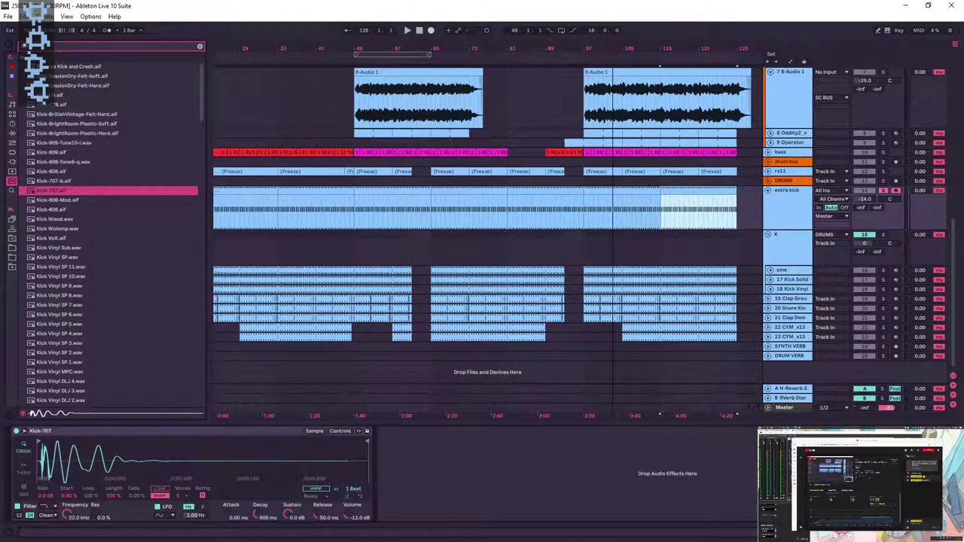
pyautogui.click(522, 213)
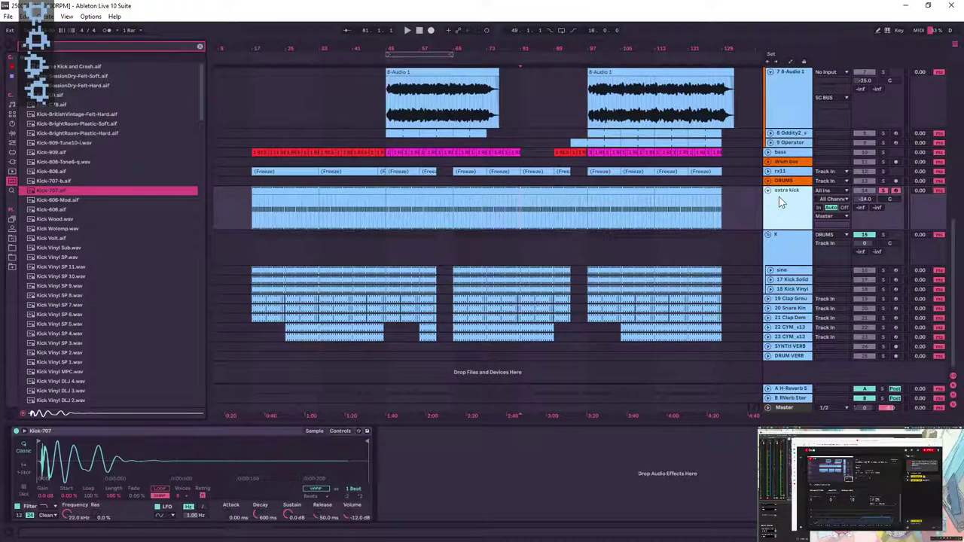
pyautogui.moveTo(437, 58); pyautogui.dragTo(457, 52)
pyautogui.click(235, 223)
pyautogui.press('space')
pyautogui.press('space')
pyautogui.press('space')
pyautogui.click(315, 202)
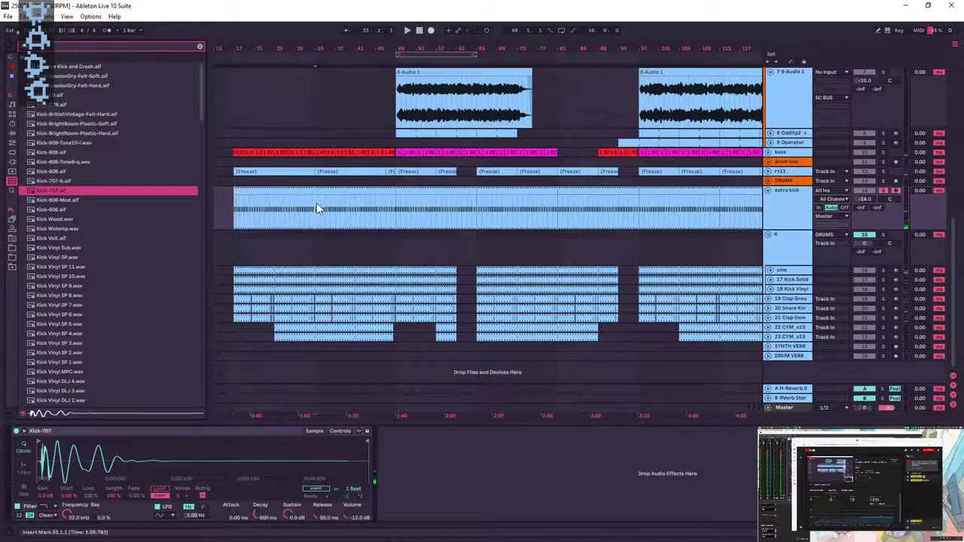
# - Examine the extra kick part at the section changes along the arrangement and return to bar 33
pyautogui.click(356, 204)
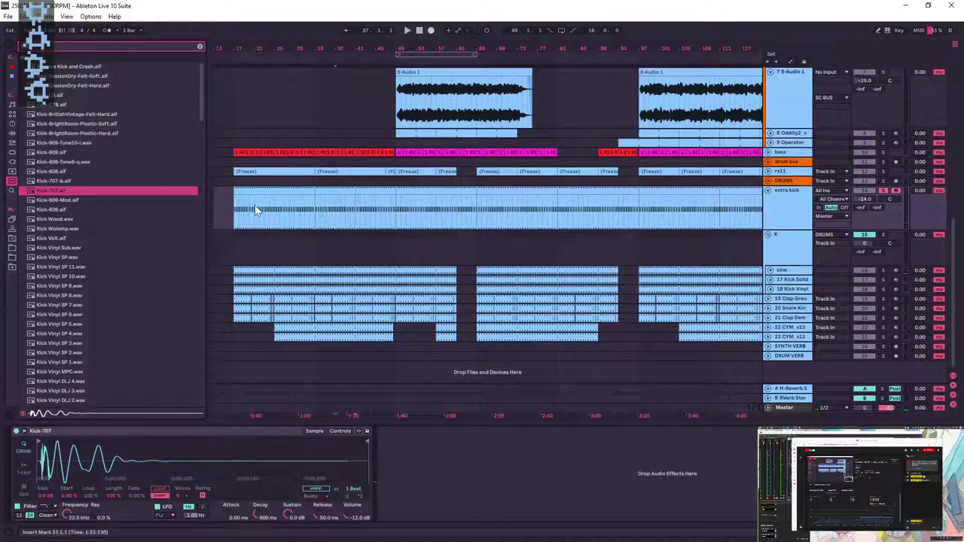
pyautogui.click(274, 207)
pyautogui.click(441, 208)
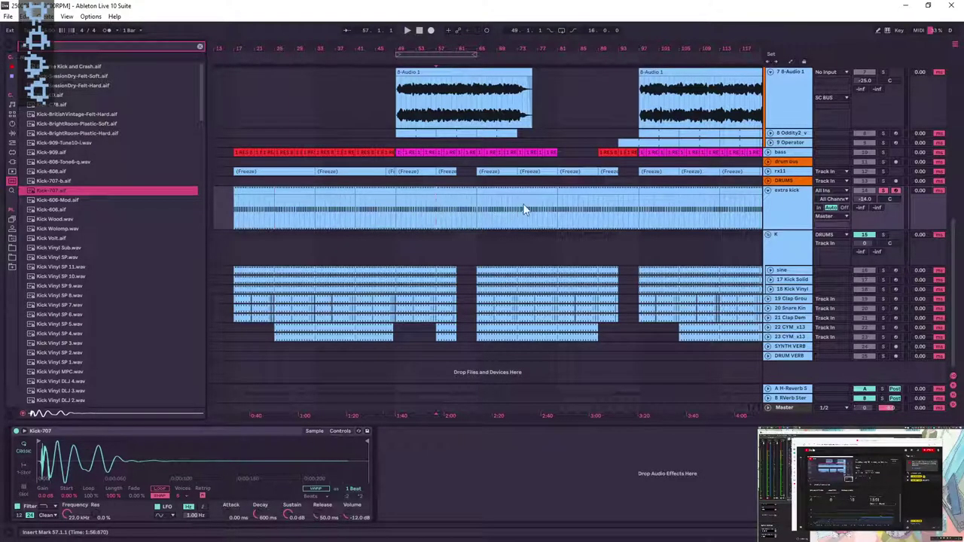
pyautogui.click(601, 196)
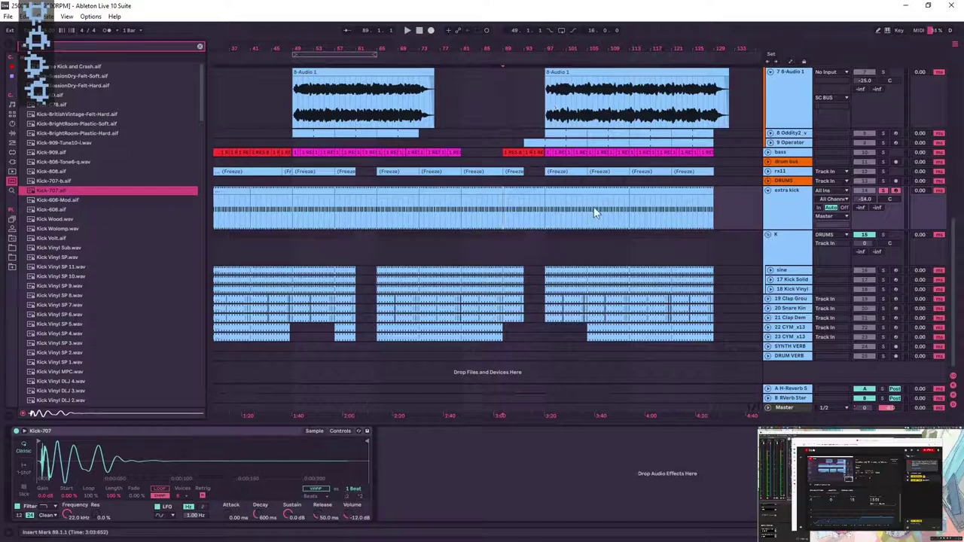
pyautogui.click(586, 201)
pyautogui.moveTo(503, 49); pyautogui.dragTo(639, 31)
pyautogui.click(339, 212)
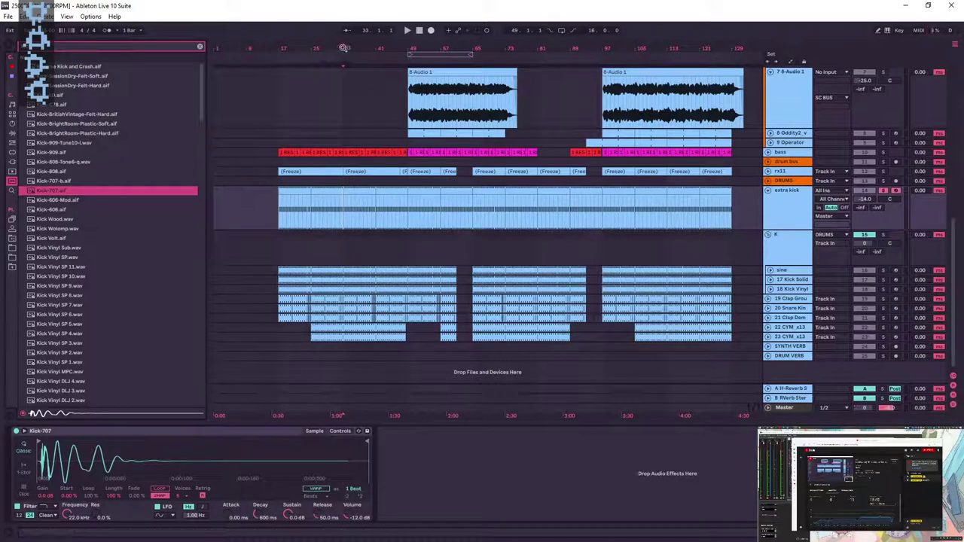
# - End the extra kick's solo, play the full mix from bar 28 and clear the sample search
pyautogui.moveTo(342, 47); pyautogui.dragTo(343, 75)
pyautogui.press('space')
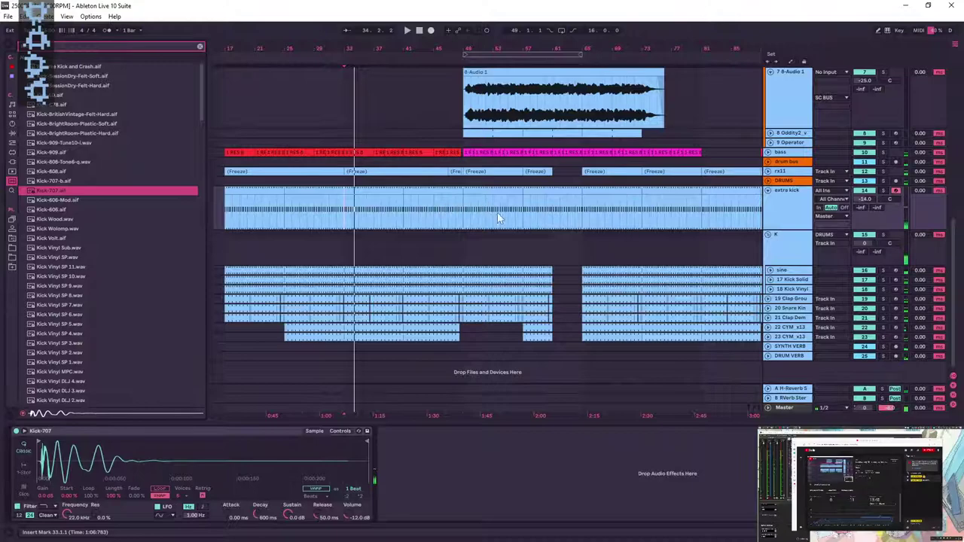
pyautogui.click(883, 190)
pyautogui.click(882, 190)
pyautogui.click(307, 164)
pyautogui.press('space')
pyautogui.click(199, 46)
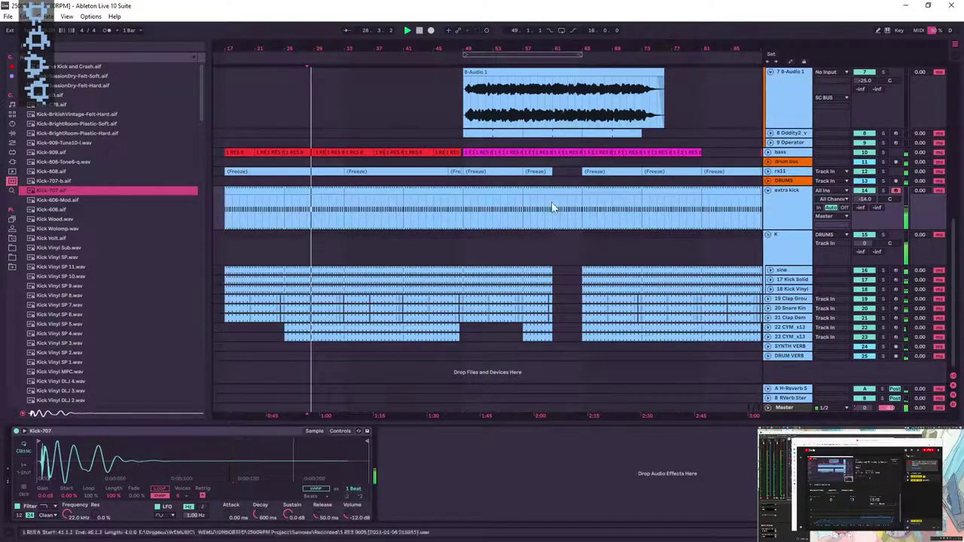
# - Play the mix from bar 41 and set the extra kick track's volume to -16
pyautogui.click(863, 191)
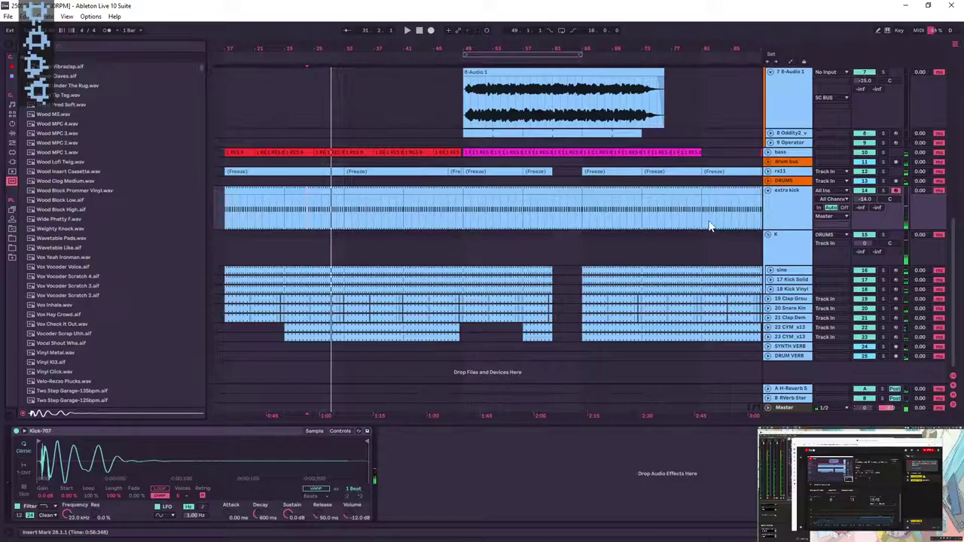
pyautogui.click(406, 218)
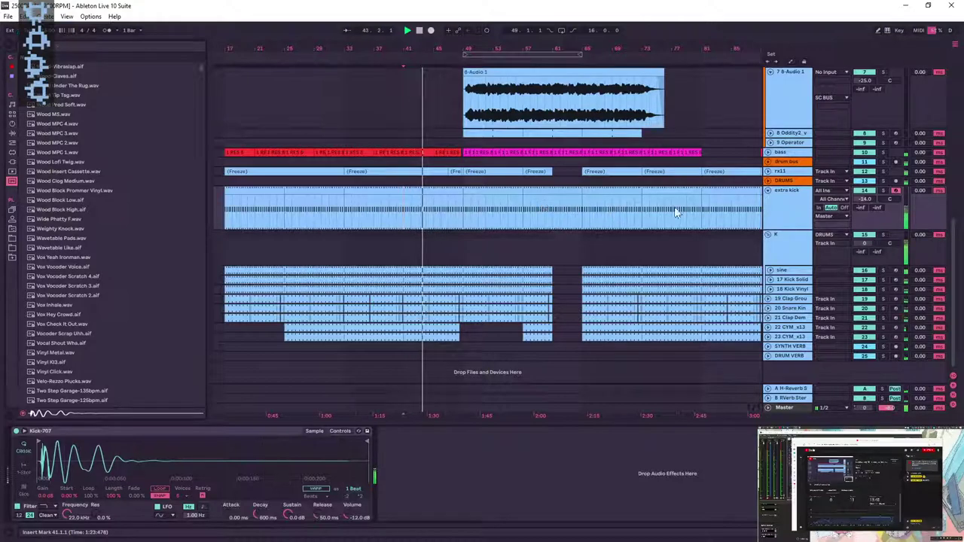
pyautogui.moveTo(866, 198); pyautogui.dragTo(866, 211)
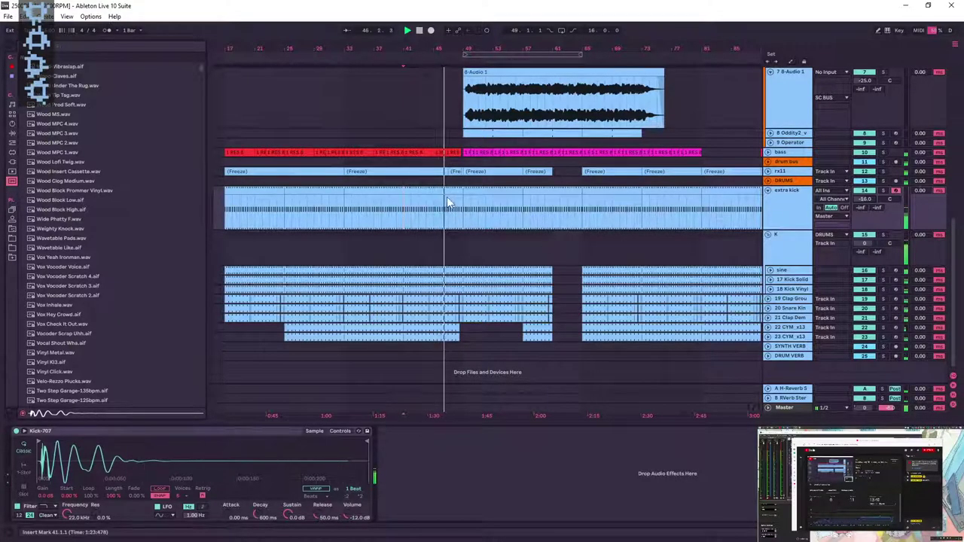
# - Remove bars 45 to 49 from the extra kick part and briefly solo the clap group
pyautogui.moveTo(462, 190); pyautogui.dragTo(434, 190)
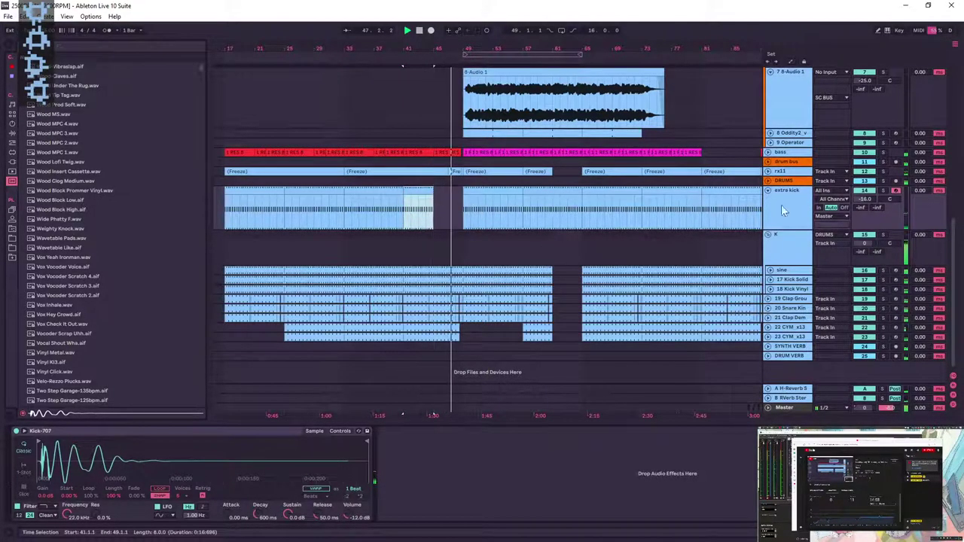
pyautogui.moveTo(872, 194); pyautogui.dragTo(872, 191)
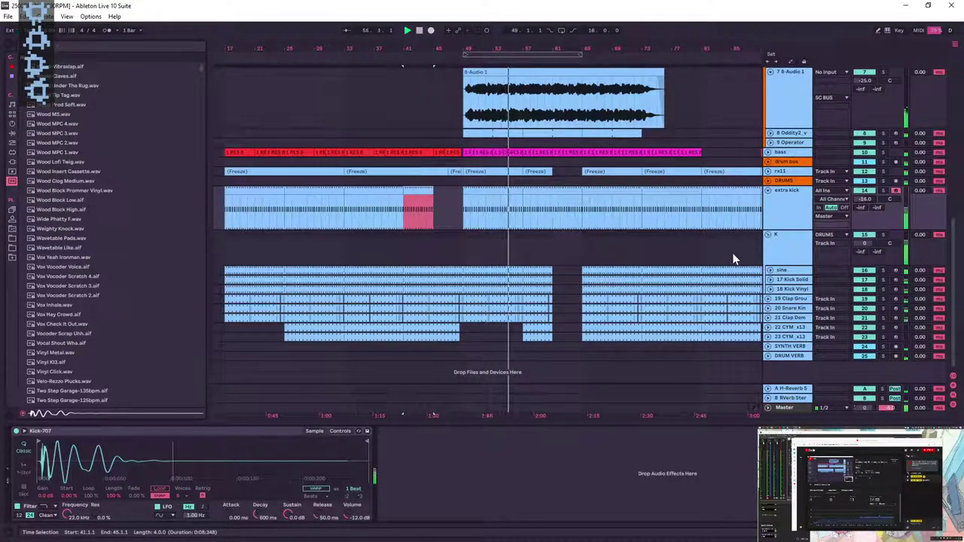
pyautogui.click(882, 308)
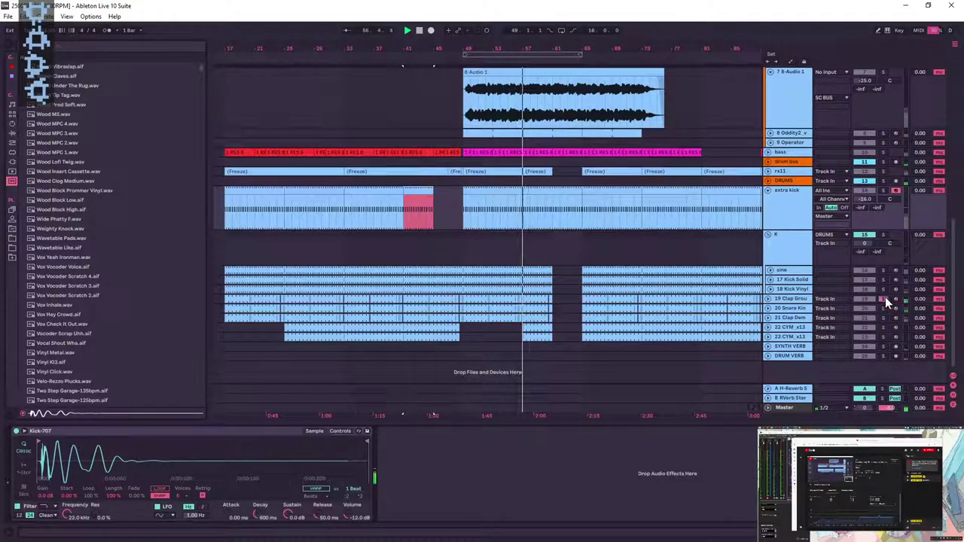
pyautogui.click(884, 307)
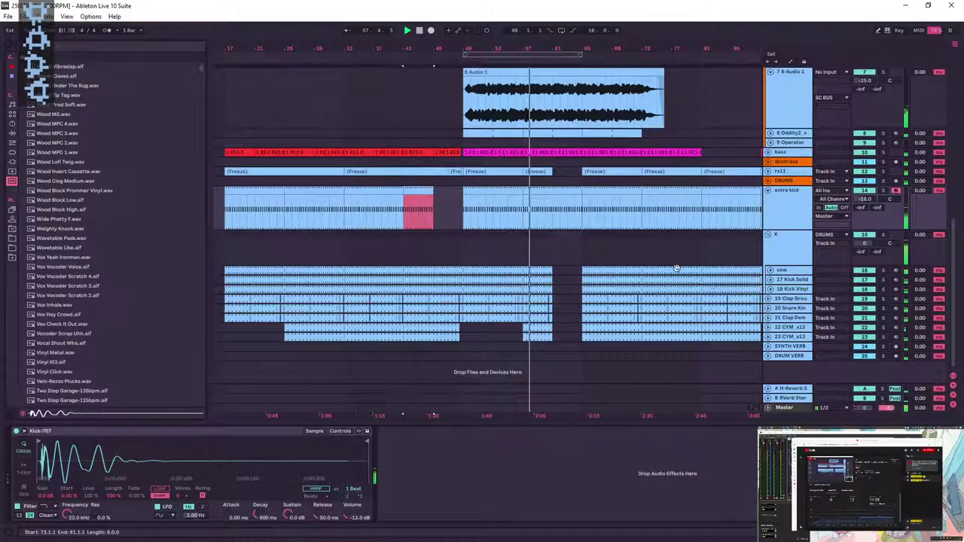
# - Add a MIDI track named "extra snare" directly below the extra kick track
pyautogui.click(818, 207)
pyautogui.click(829, 207)
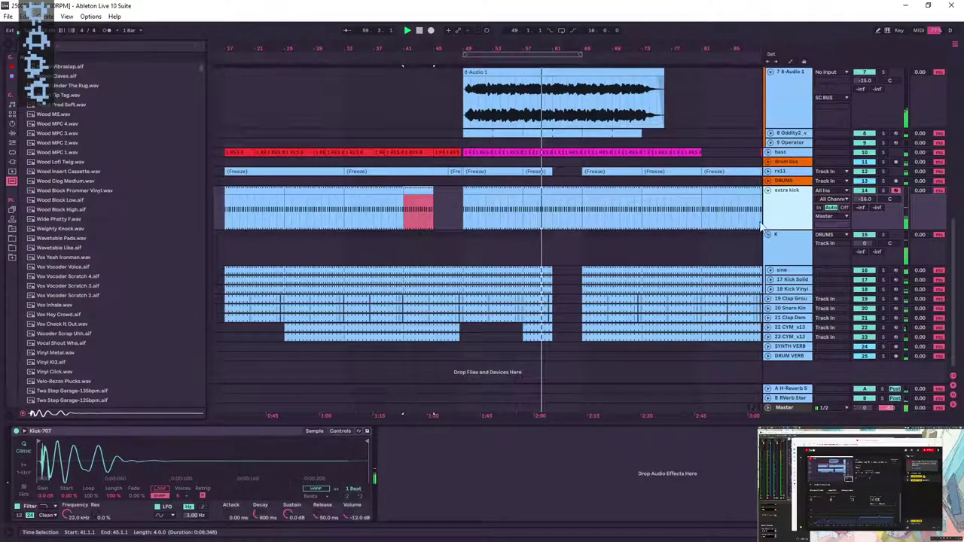
pyautogui.hotkey('ctrl', 'shift', 't')
pyautogui.write('extra snare')
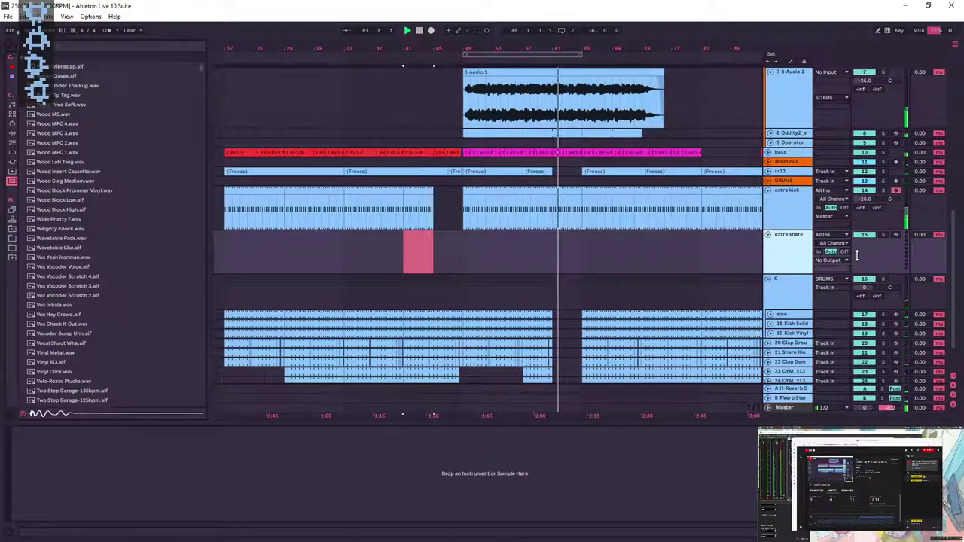
# - Clear bars 61 to 65 of the extra kick part to match the drum break
pyautogui.moveTo(580, 193); pyautogui.dragTo(545, 196)
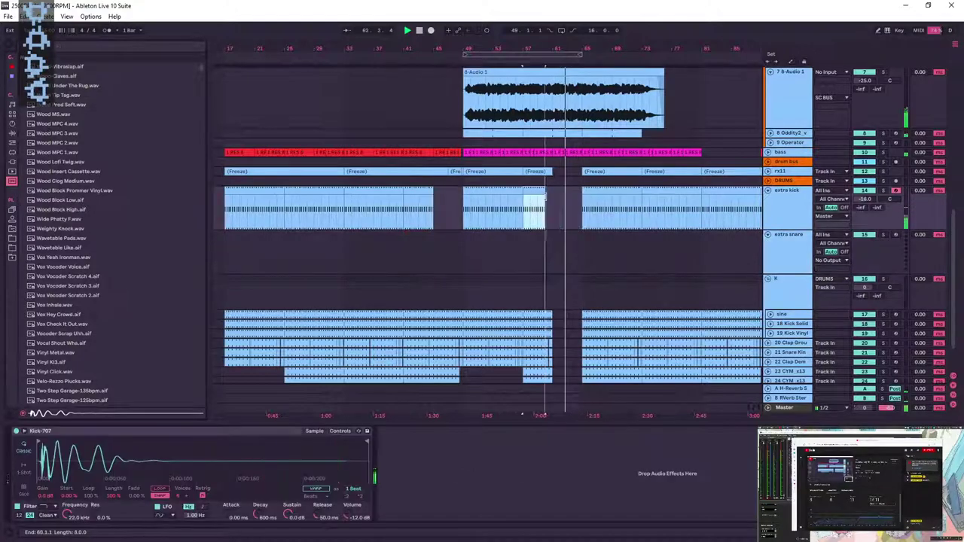
pyautogui.click(569, 251)
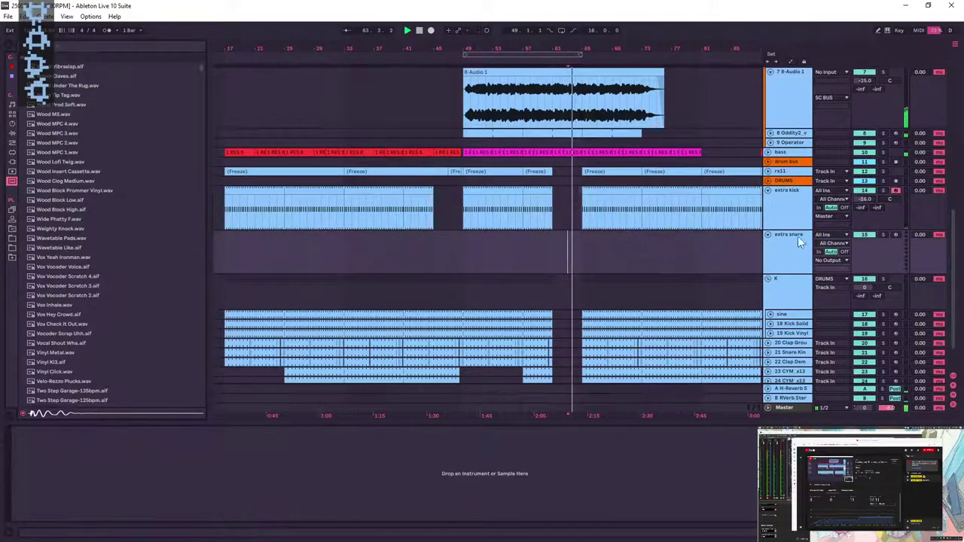
# - Copy the extra kick's 8-bar clip at bar 17 to the extra snare track and shift its C3 note half a beat
pyautogui.click(256, 189)
pyautogui.moveTo(256, 48); pyautogui.dragTo(245, 41)
pyautogui.press('-')
pyautogui.moveTo(258, 198); pyautogui.dragTo(266, 240)
pyautogui.doubleClick(268, 234)
pyautogui.hotkey('ctrl', 'z')
pyautogui.moveTo(261, 117); pyautogui.dragTo(262, 176)
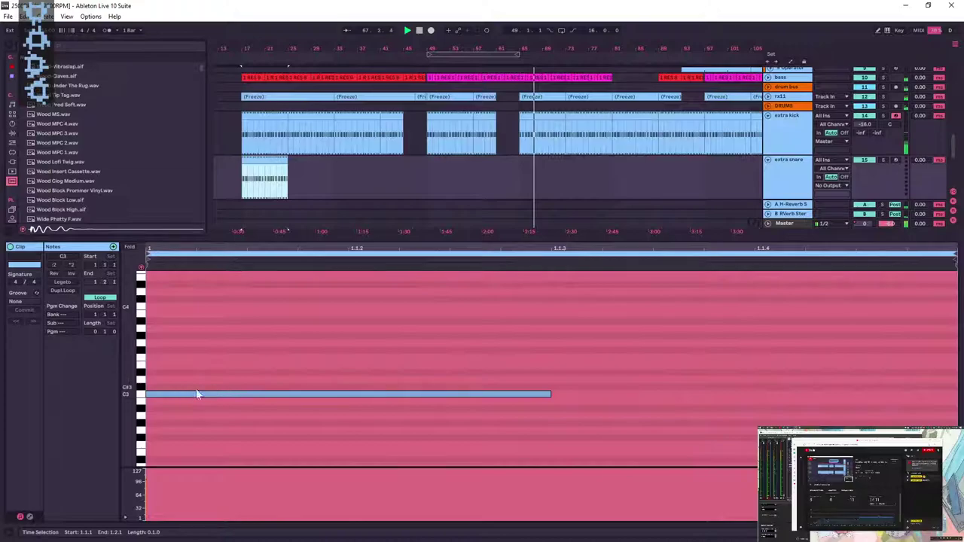
pyautogui.moveTo(161, 394); pyautogui.dragTo(596, 397)
pyautogui.hotkey('shift', 'Tab')
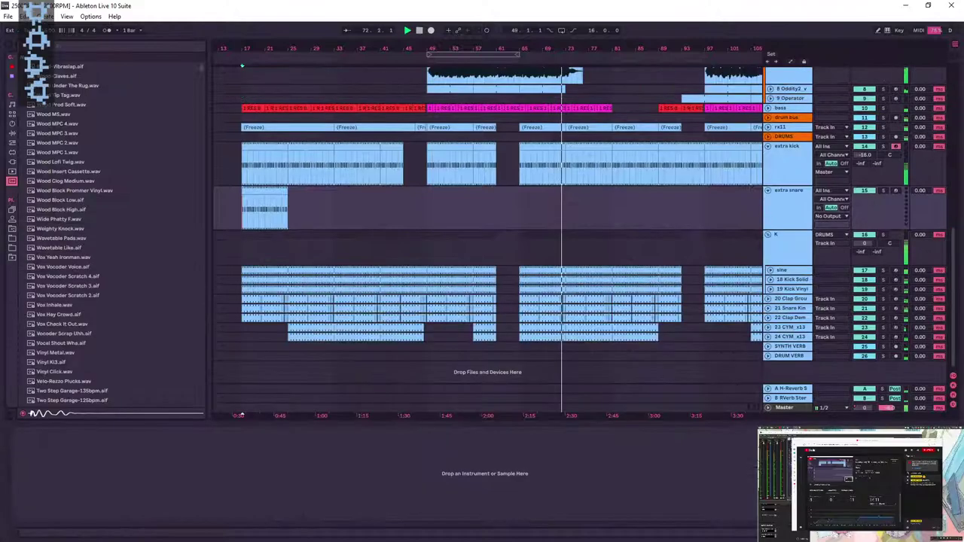
# - Duplicate the extra snare clip up to bar 61, leaving bars 45 to 49 empty
pyautogui.click(280, 191)
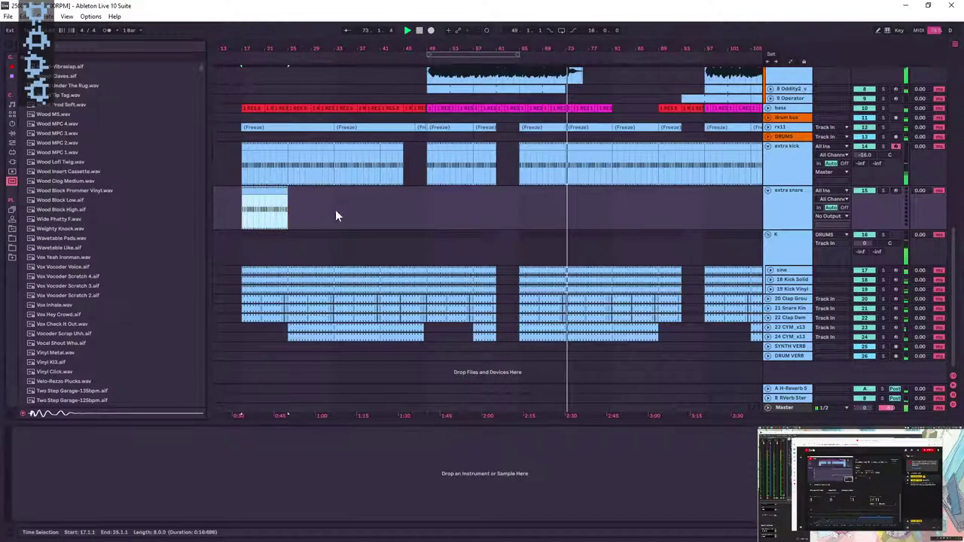
pyautogui.hotkey('ctrl', 'd')
pyautogui.hotkey('ctrl', 'd')
pyautogui.hotkey('ctrl', 'd')
pyautogui.moveTo(426, 192)
pyautogui.mouseDown()
pyautogui.moveTo(396, 192)
pyautogui.moveTo(432, 194)
pyautogui.mouseUp()
pyautogui.moveTo(450, 194); pyautogui.dragTo(496, 197)
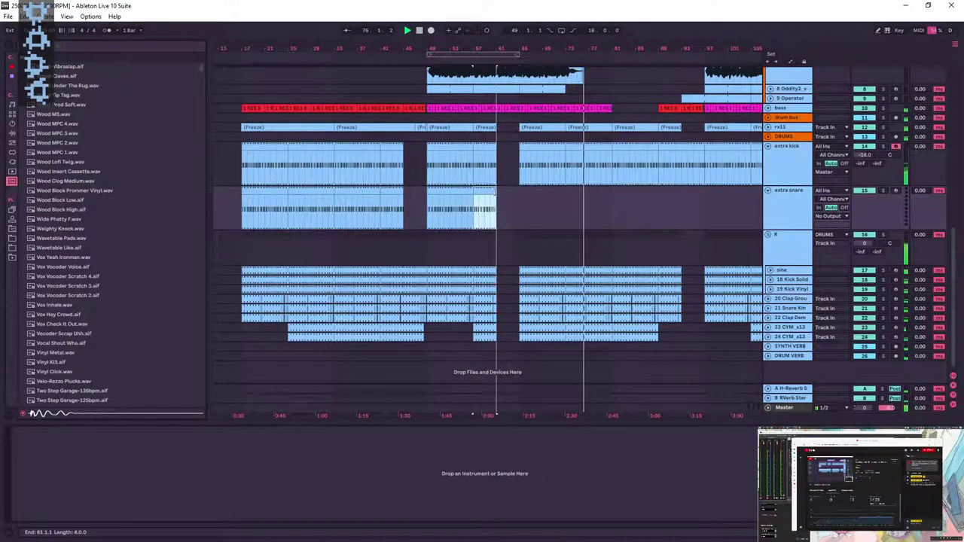
# - Copy the extra snare clips to bar 65 and duplicate them through to bar 97
pyautogui.moveTo(433, 190); pyautogui.dragTo(526, 197)
pyautogui.hotkey('ctrl', 'd')
pyautogui.hotkey('ctrl', 'd')
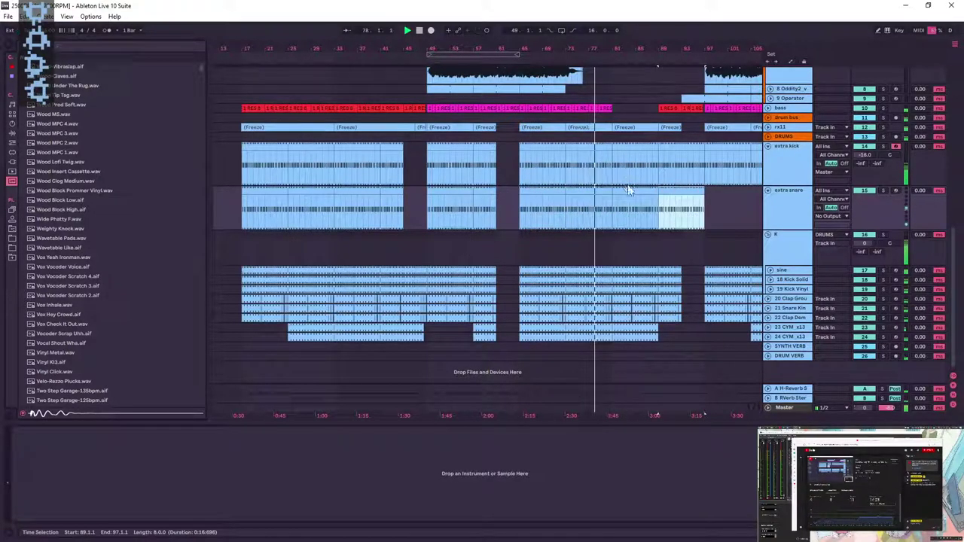
# - Delete bars 81 to 89 from both the extra kick and extra snare parts
pyautogui.press('Up')
pyautogui.press('Delete')
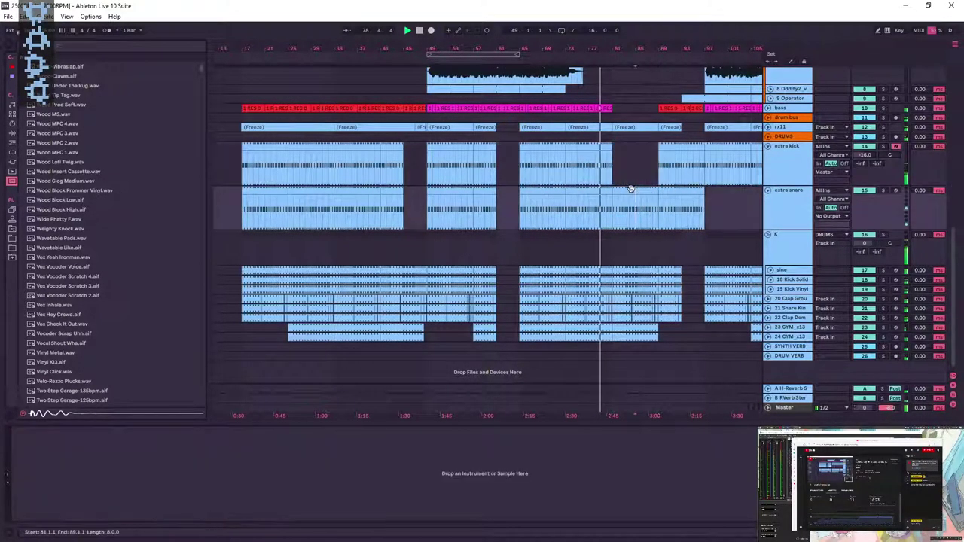
pyautogui.press('Delete')
pyautogui.moveTo(667, 48); pyautogui.dragTo(532, 83)
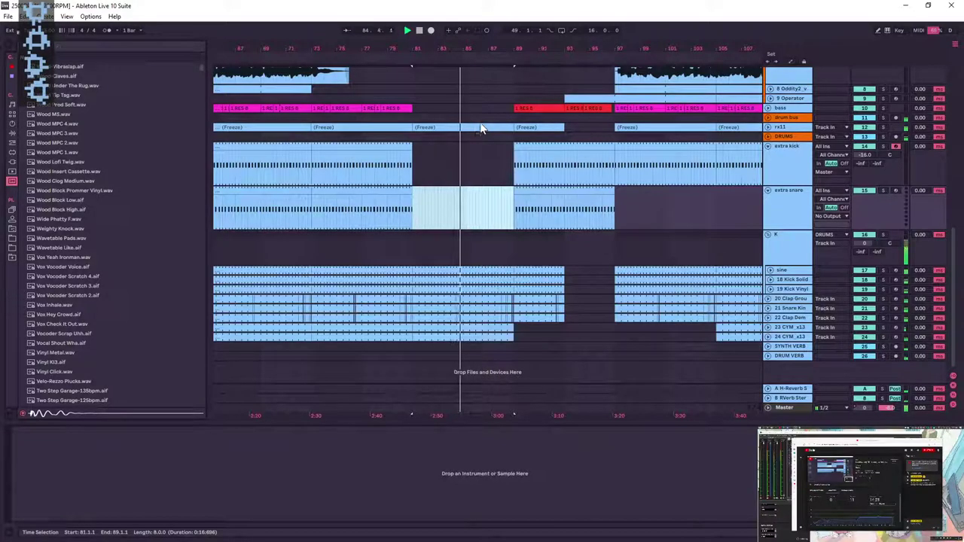
pyautogui.moveTo(503, 50)
pyautogui.mouseDown()
pyautogui.moveTo(503, 37)
pyautogui.moveTo(512, 52)
pyautogui.moveTo(493, 65)
pyautogui.mouseUp()
# - Delete bars 89 to 97 from the extra kick and extra snare parts
pyautogui.click(496, 163)
pyautogui.click(475, 163)
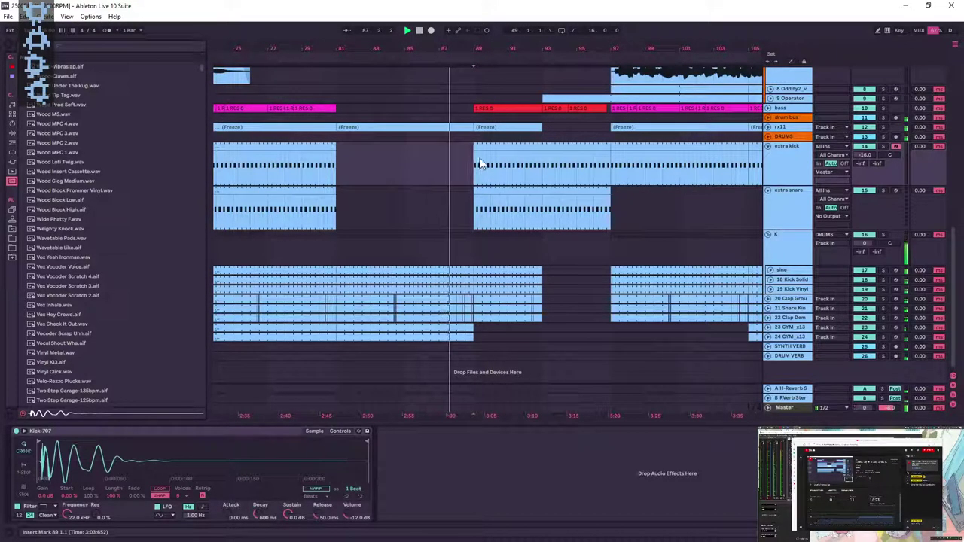
pyautogui.moveTo(488, 171); pyautogui.dragTo(496, 192)
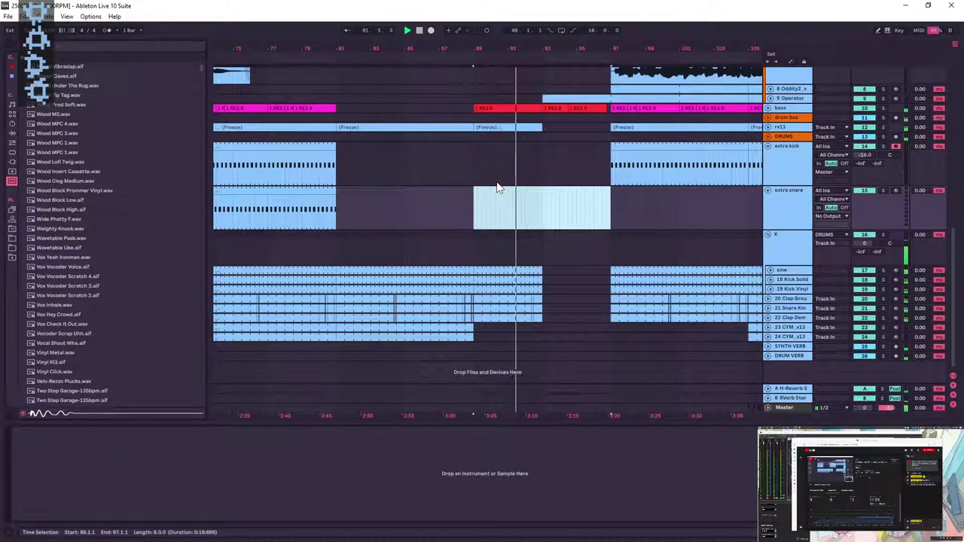
pyautogui.moveTo(523, 55); pyautogui.dragTo(413, 45)
pyautogui.click(458, 216)
pyautogui.moveTo(473, 52)
pyautogui.mouseDown()
pyautogui.moveTo(367, 54)
pyautogui.moveTo(374, 30)
pyautogui.moveTo(474, 47)
pyautogui.moveTo(421, 49)
pyautogui.mouseUp()
pyautogui.click(377, 199)
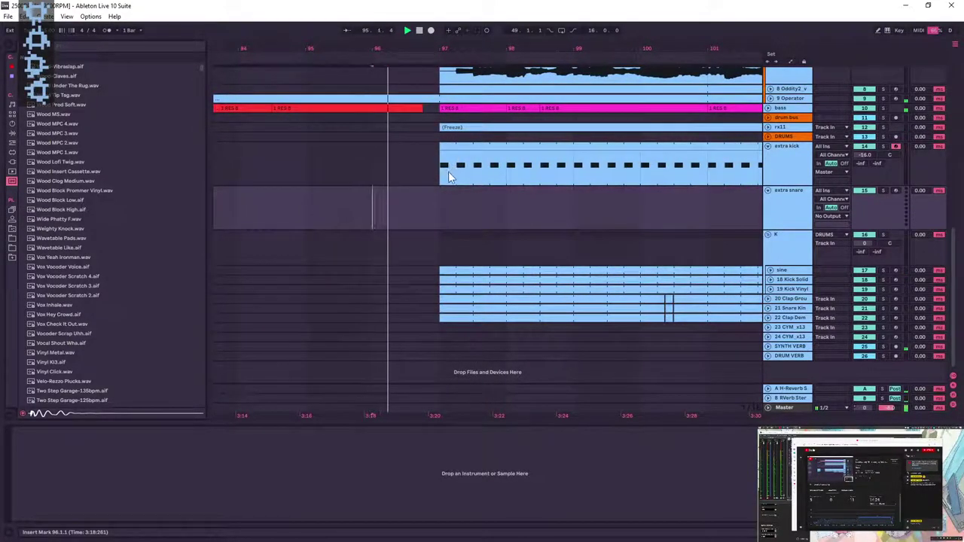
# - Copy the 16-bar extra snare section from bar 65 to bar 97
pyautogui.moveTo(450, 48); pyautogui.dragTo(486, 17)
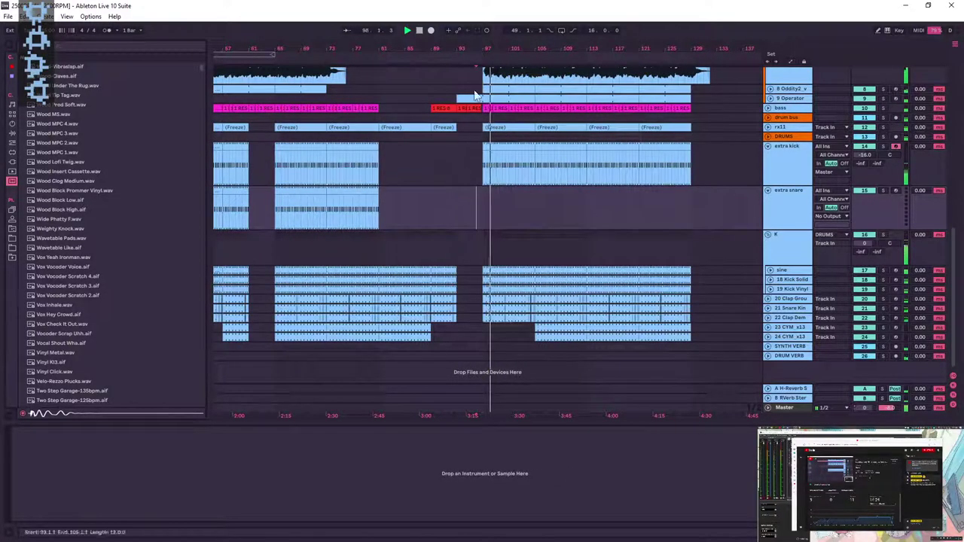
pyautogui.press('-')
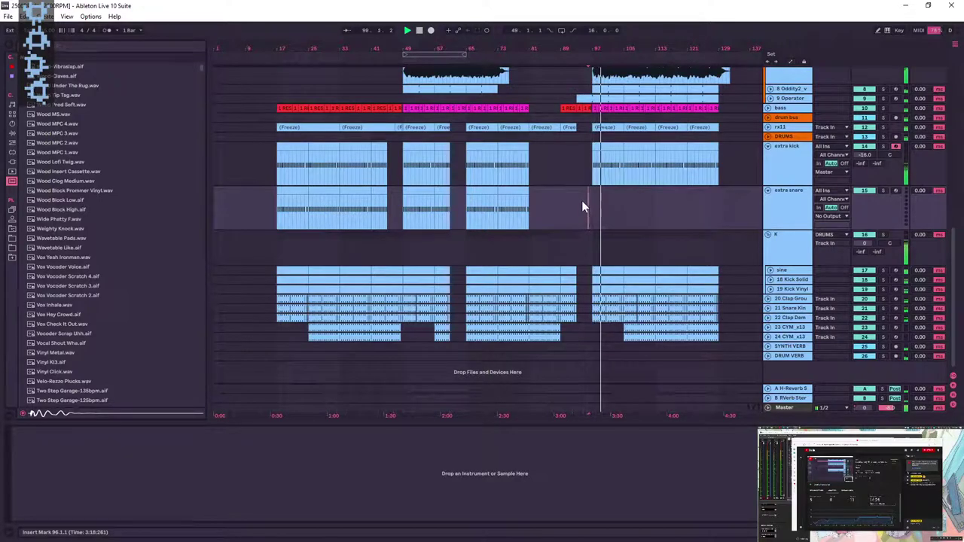
pyautogui.moveTo(501, 198); pyautogui.dragTo(601, 194)
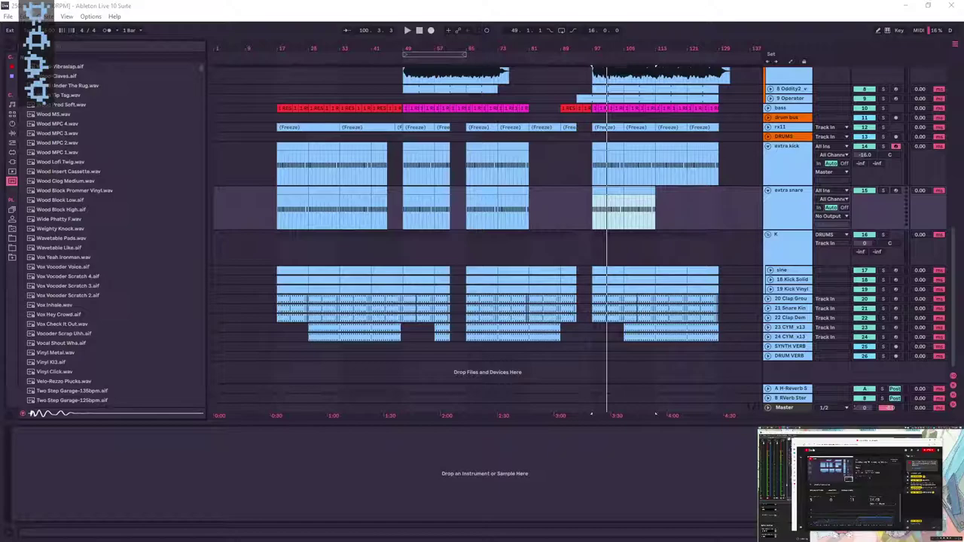
# - Play from bar 97 and duplicate the extra snare clips until the part reaches bar 129
pyautogui.click(581, 247)
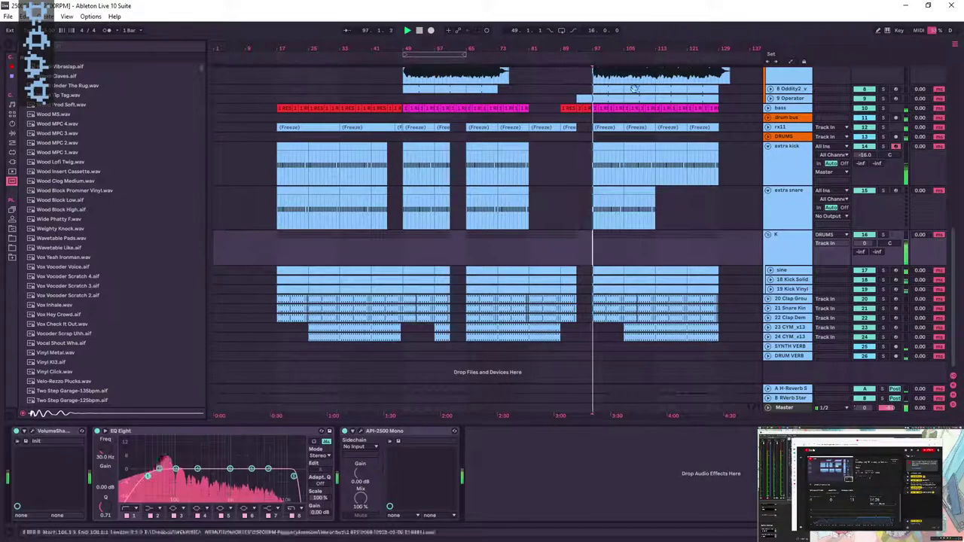
pyautogui.moveTo(632, 48); pyautogui.dragTo(612, 68)
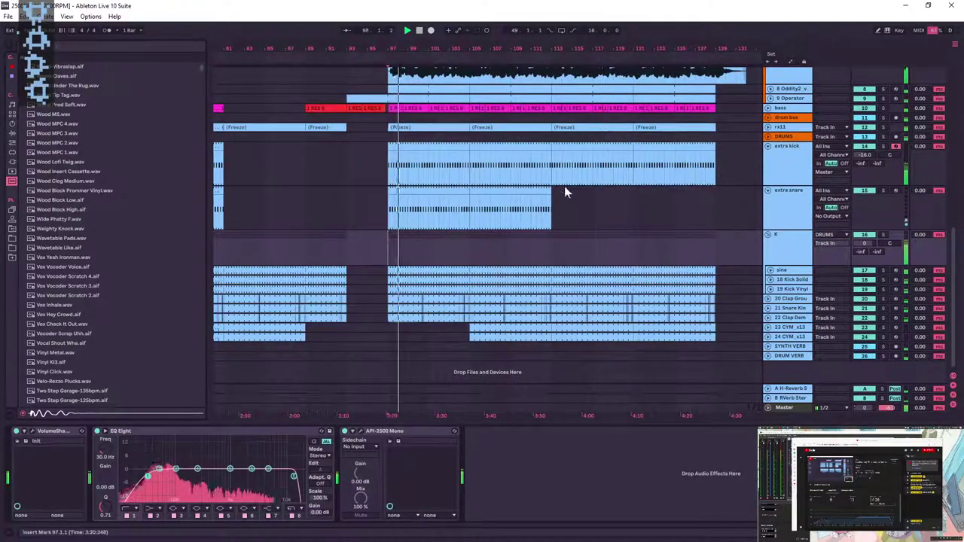
pyautogui.press('space')
pyautogui.click(515, 211)
pyautogui.hotkey('ctrl', 'd')
pyautogui.hotkey('ctrl', 'd')
pyautogui.click(515, 211)
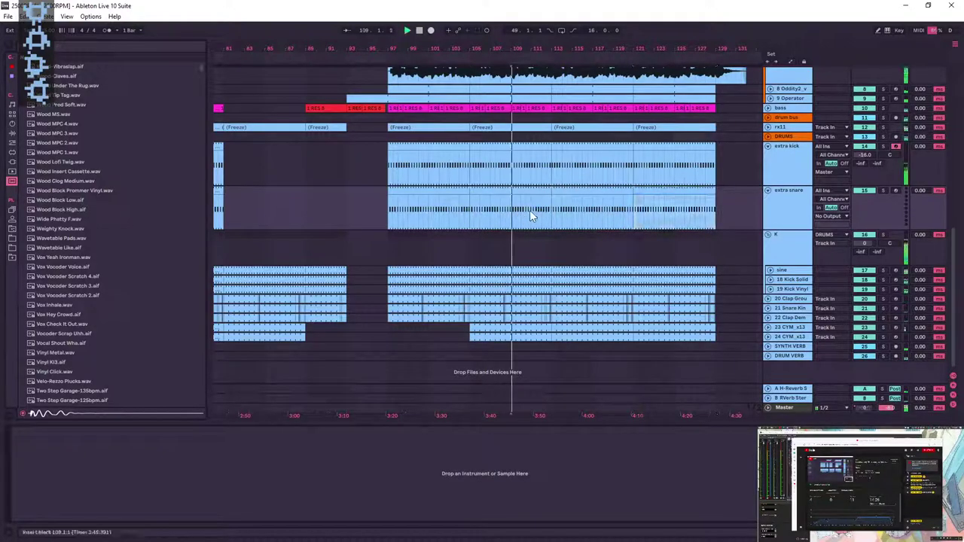
# - Audition the mix from just before bar 97 and from bar 109, then stop playback at bar 72
pyautogui.click(386, 210)
pyautogui.press('space')
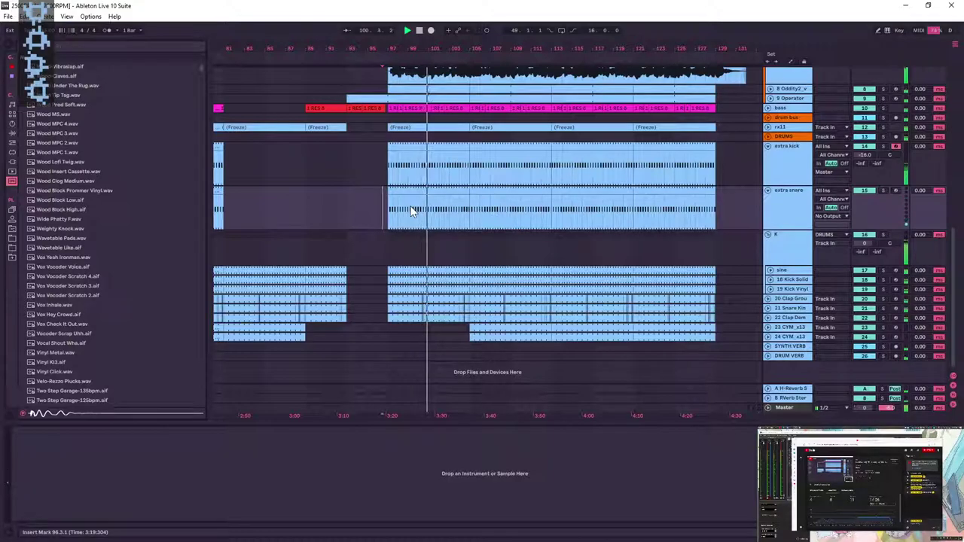
pyautogui.click(516, 210)
pyautogui.press('space')
pyautogui.press('space')
pyautogui.scroll(3, 516, 211)
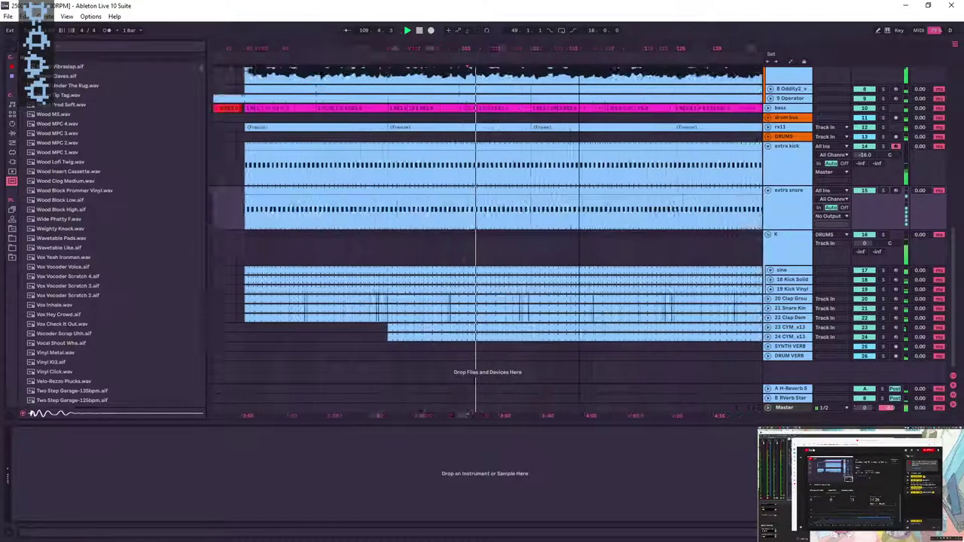
pyautogui.press('space')
pyautogui.moveTo(464, 48); pyautogui.dragTo(542, 7)
pyautogui.click(494, 218)
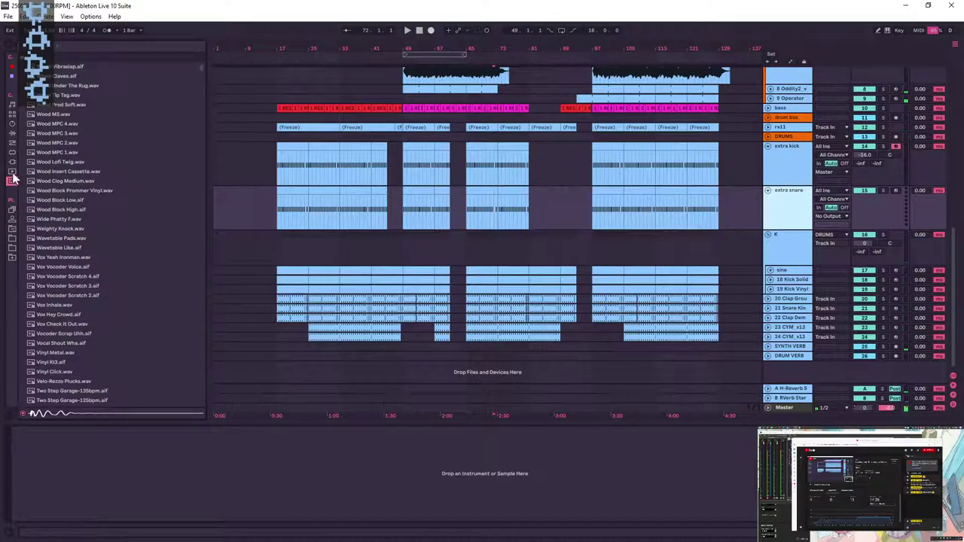
# - Search the sample library for snares and preview several SessionDry and Vinyl snare samples
pyautogui.scroll(-10, 113, 234)
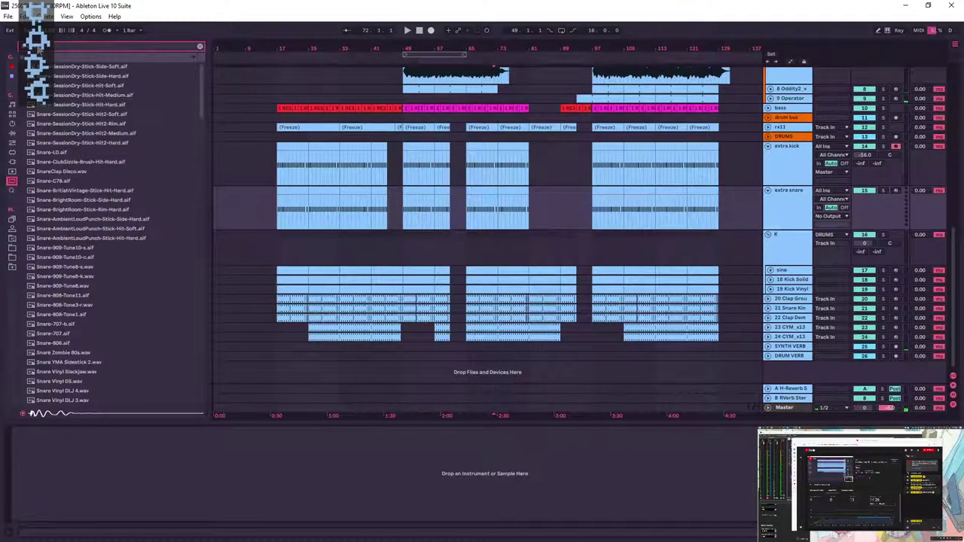
pyautogui.click(113, 124)
pyautogui.click(104, 114)
pyautogui.moveTo(197, 88); pyautogui.dragTo(195, 153)
pyautogui.click(83, 156)
pyautogui.click(67, 184)
pyautogui.click(63, 155)
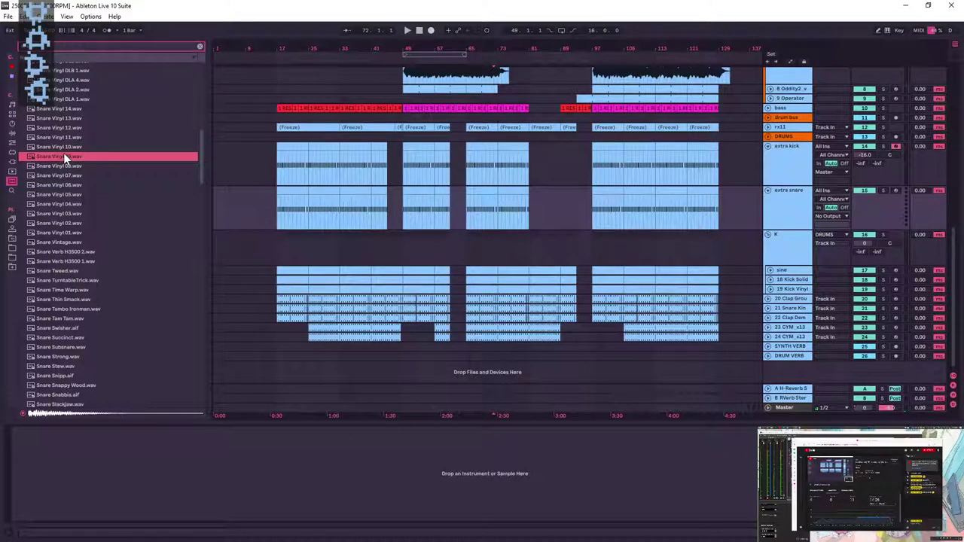
# - Preview Snare Vinyl 11 to 14 and load Snare Vinyl DLA 1 as the extra snare track's instrument
pyautogui.click(64, 135)
pyautogui.click(66, 128)
pyautogui.click(66, 119)
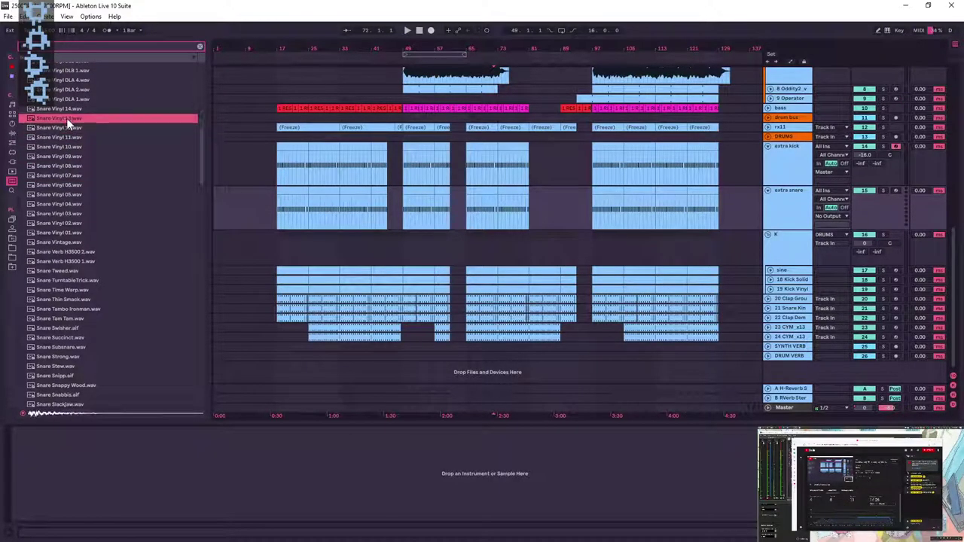
pyautogui.click(68, 110)
pyautogui.click(69, 99)
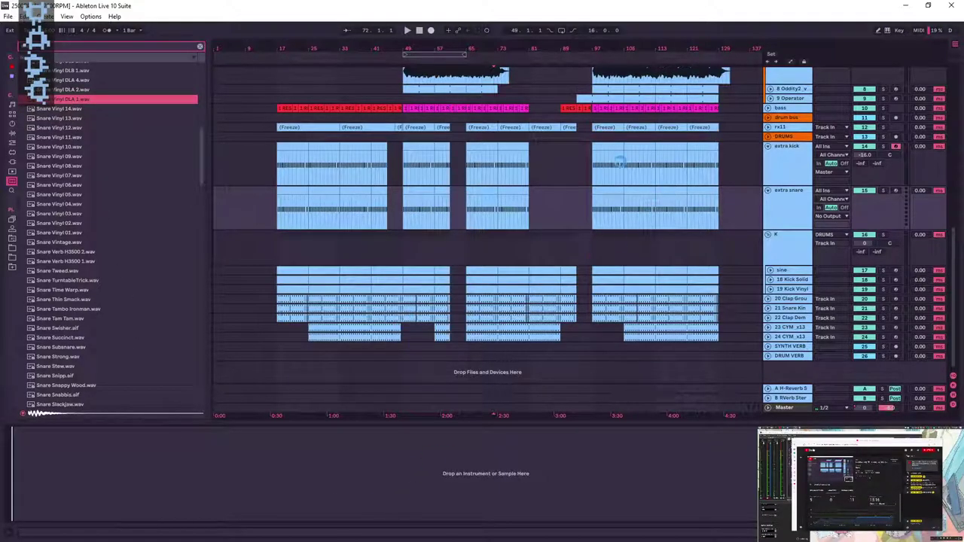
pyautogui.moveTo(68, 99); pyautogui.dragTo(30, 474)
pyautogui.moveTo(306, 47); pyautogui.dragTo(307, 83)
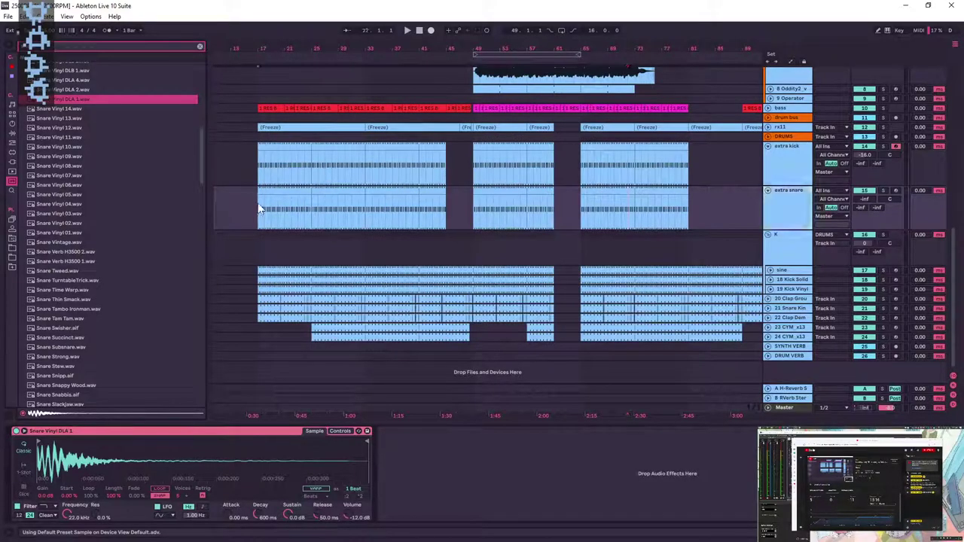
# - Play from bar 37 and set the gain of the master track's GClip to 3.6 dB
pyautogui.click(396, 209)
pyautogui.press('space')
pyautogui.press('space')
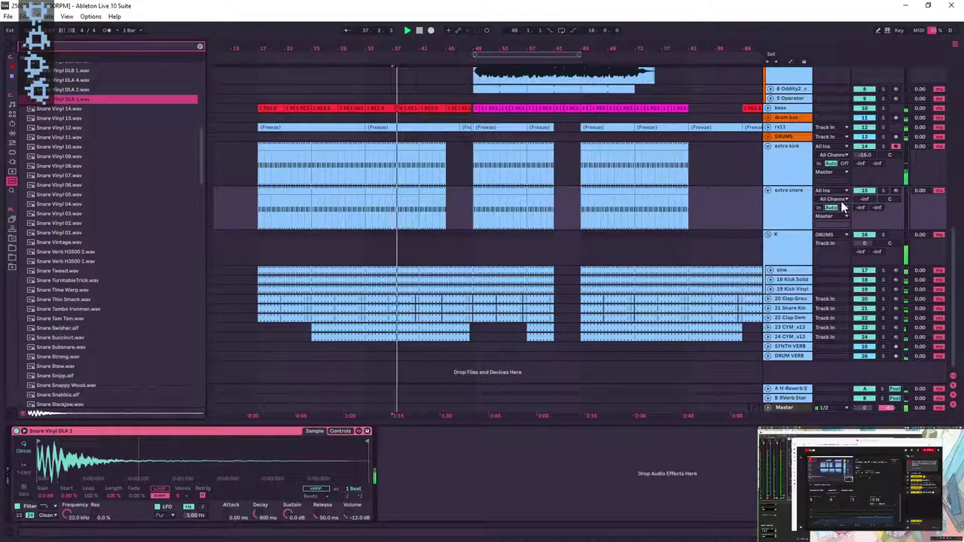
pyautogui.click(790, 408)
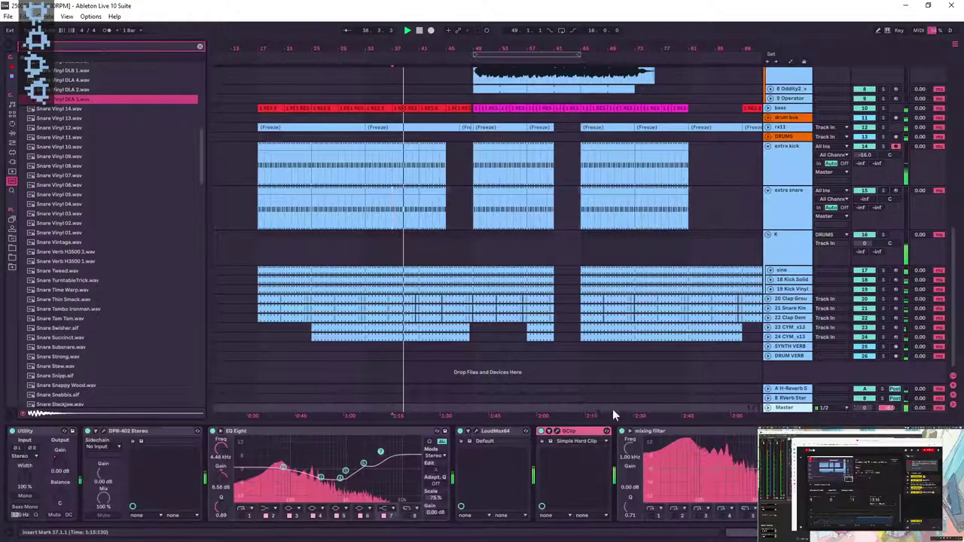
pyautogui.click(558, 432)
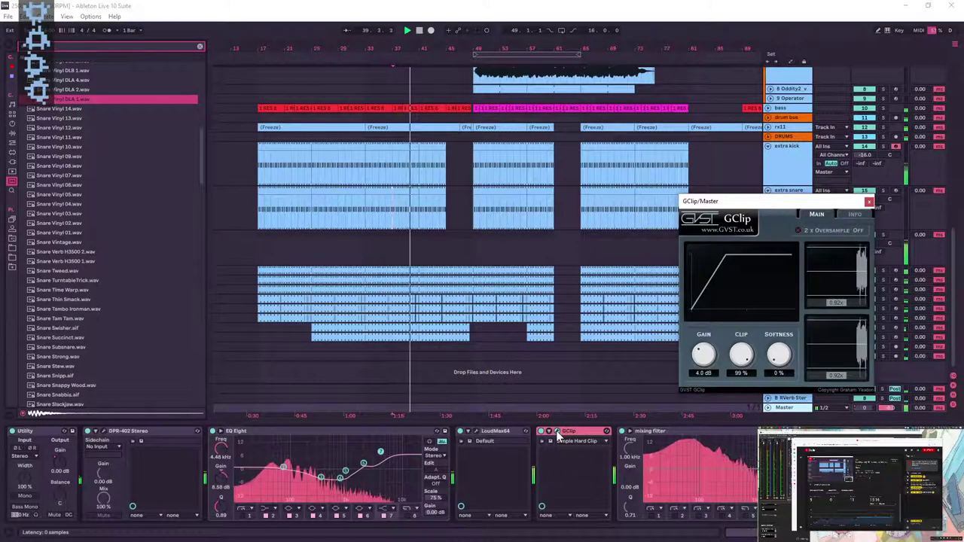
pyautogui.moveTo(702, 354); pyautogui.dragTo(710, 363)
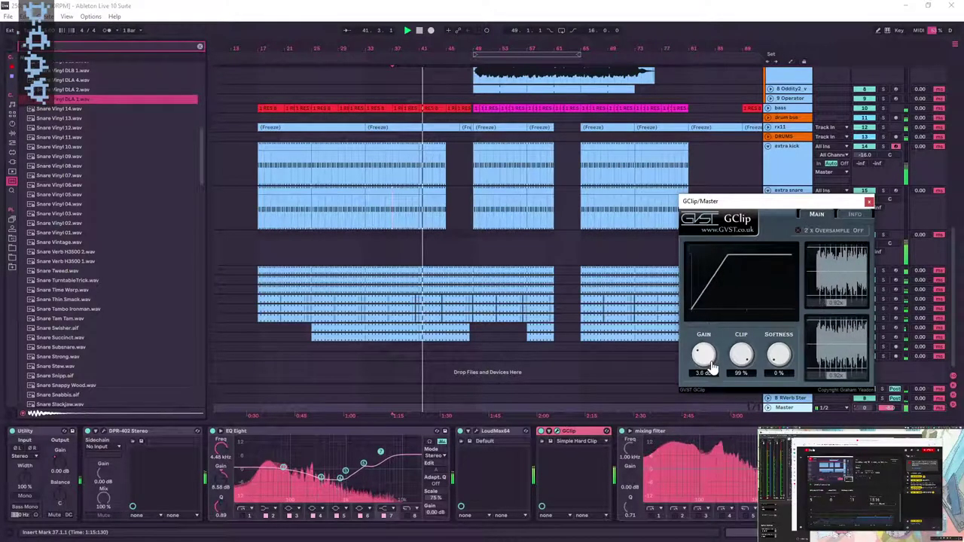
pyautogui.click(868, 202)
# - Set the extra snare to -30.4 dB and move its first clip's C3 note to beat 1.2 in a two-beat loop
pyautogui.click(800, 202)
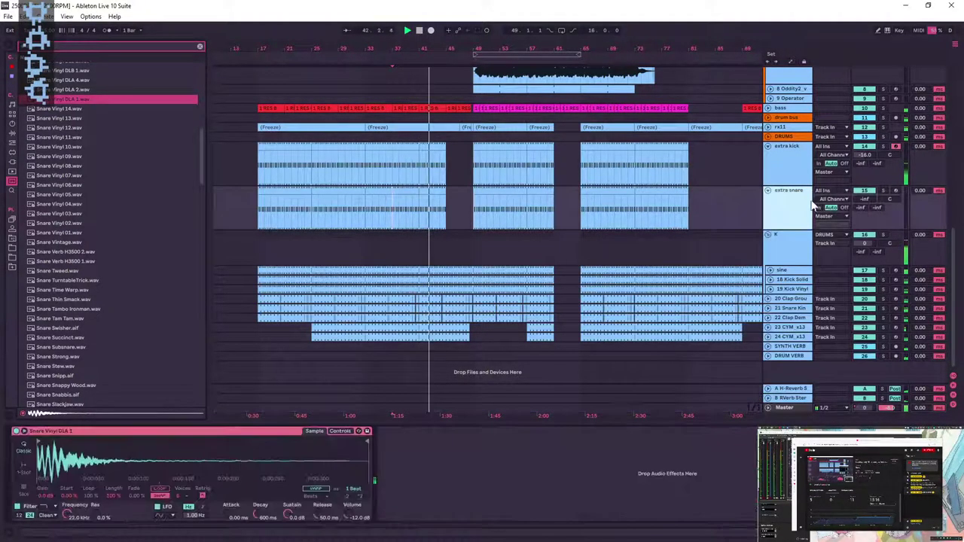
pyautogui.moveTo(865, 199); pyautogui.dragTo(865, 188)
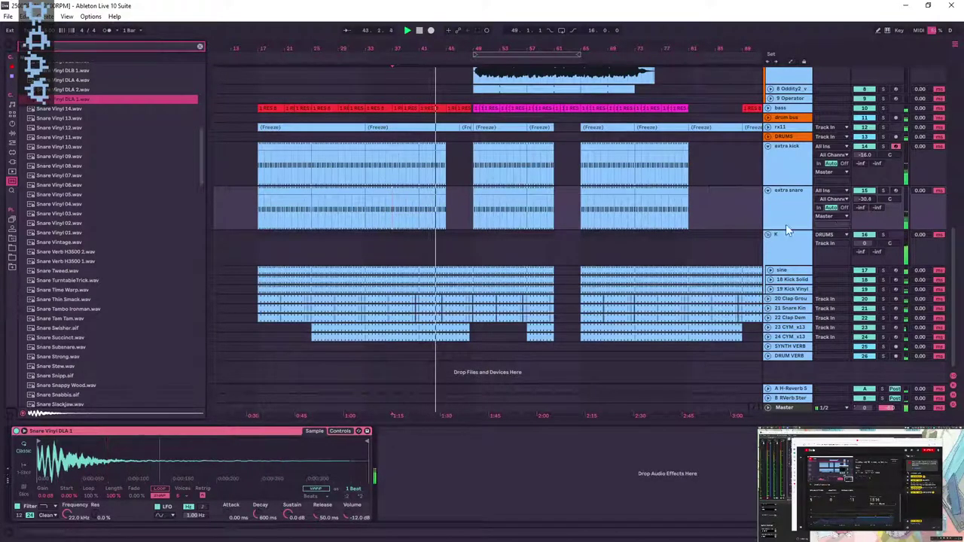
pyautogui.doubleClick(294, 204)
pyautogui.press('space')
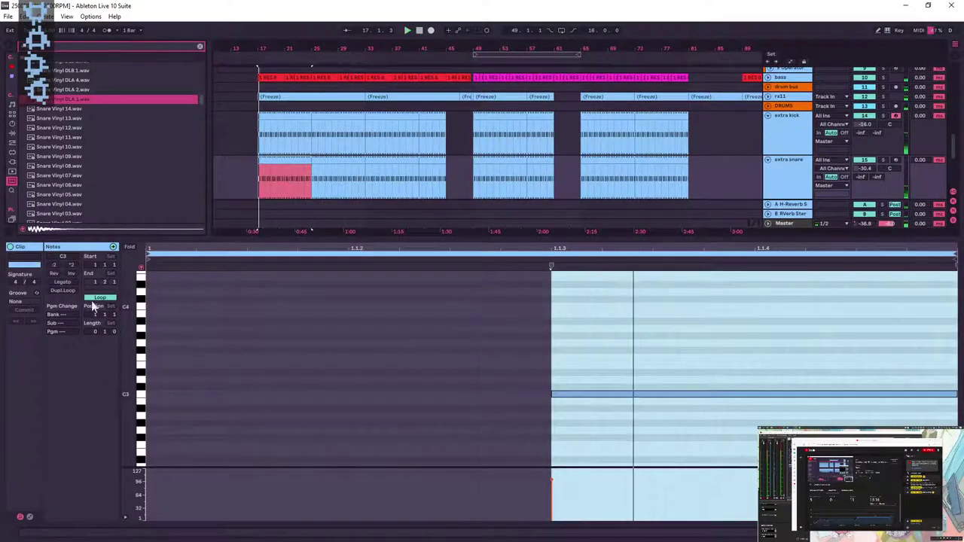
pyautogui.click(105, 331)
pyautogui.press('Up')
pyautogui.moveTo(407, 395); pyautogui.dragTo(591, 397)
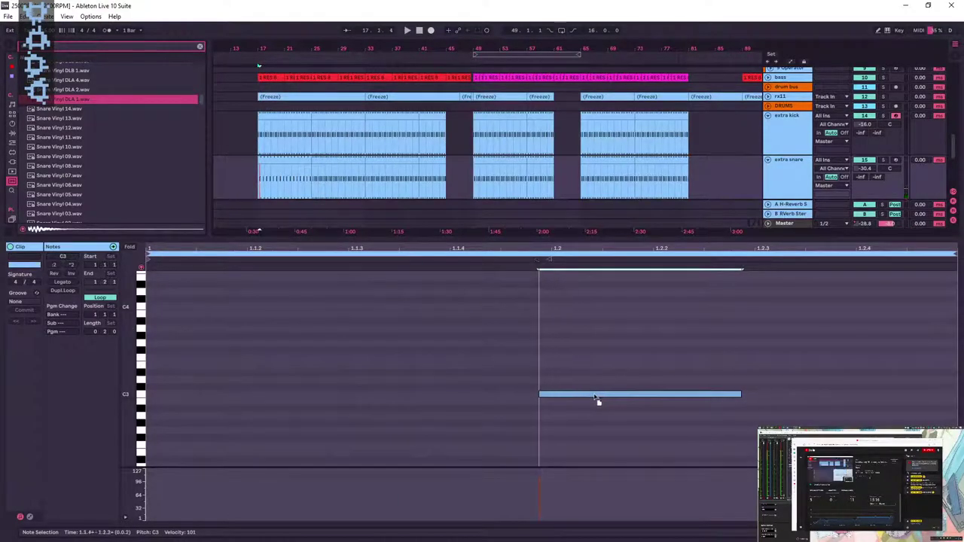
# - Audition the revised snare pattern from bar 17 with the extra snare and extra kick soloed, and stop playback
pyautogui.click(553, 344)
pyautogui.press('space')
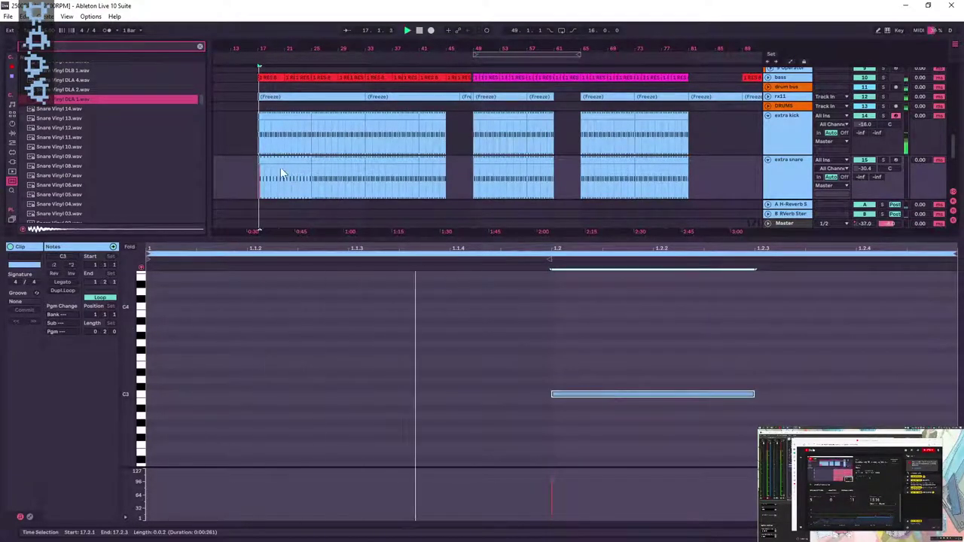
pyautogui.click(886, 160)
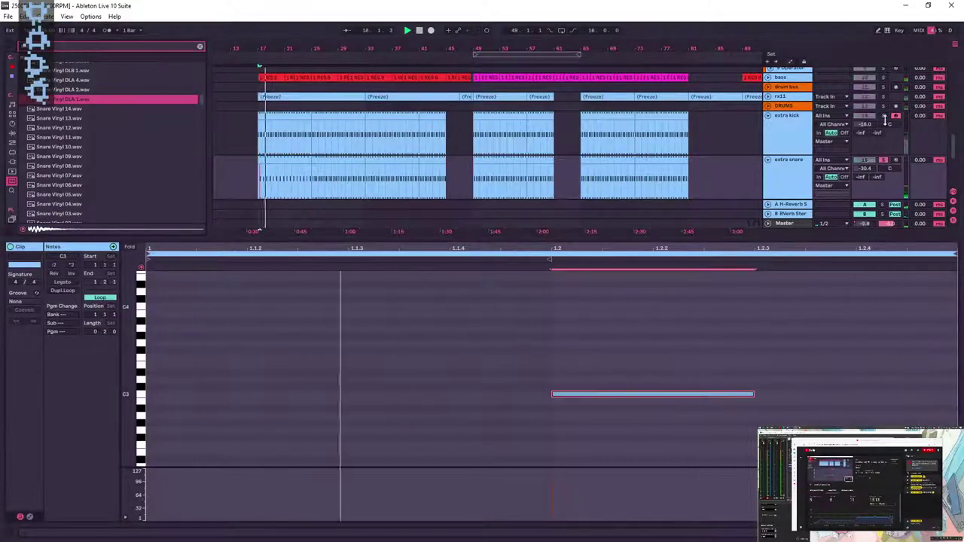
pyautogui.press('space')
# - Fill the extra snare's first section with the revised clip and copy it into the sections starting at bars 49 and 65
pyautogui.click(301, 160)
pyautogui.hotkey('ctrl', 'd')
pyautogui.hotkey('ctrl', 'd')
pyautogui.hotkey('ctrl', 'd')
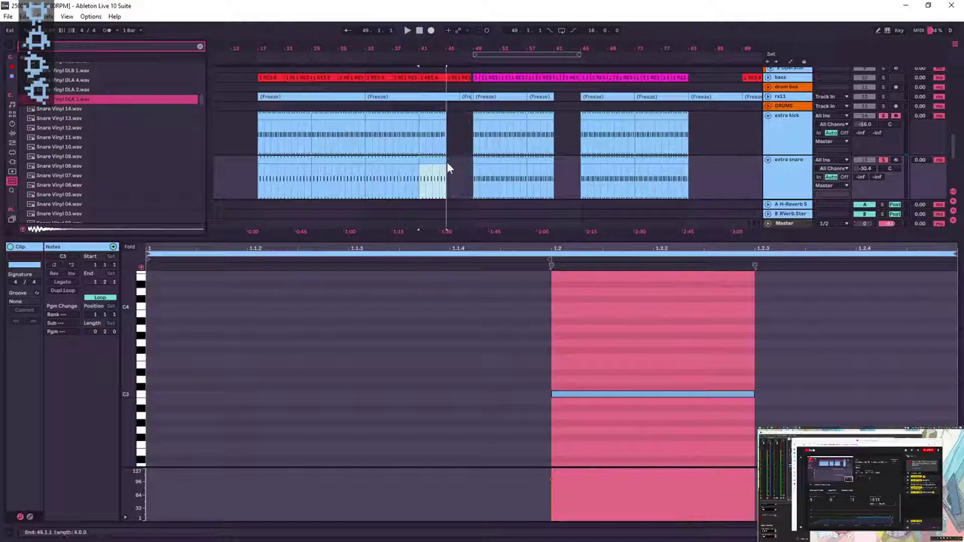
pyautogui.moveTo(392, 160); pyautogui.dragTo(499, 162)
pyautogui.moveTo(428, 161); pyautogui.dragTo(618, 174)
# - Play the full mix from bar 38 and set the extra snare's volume to -24 dB
pyautogui.click(396, 177)
pyautogui.press('space')
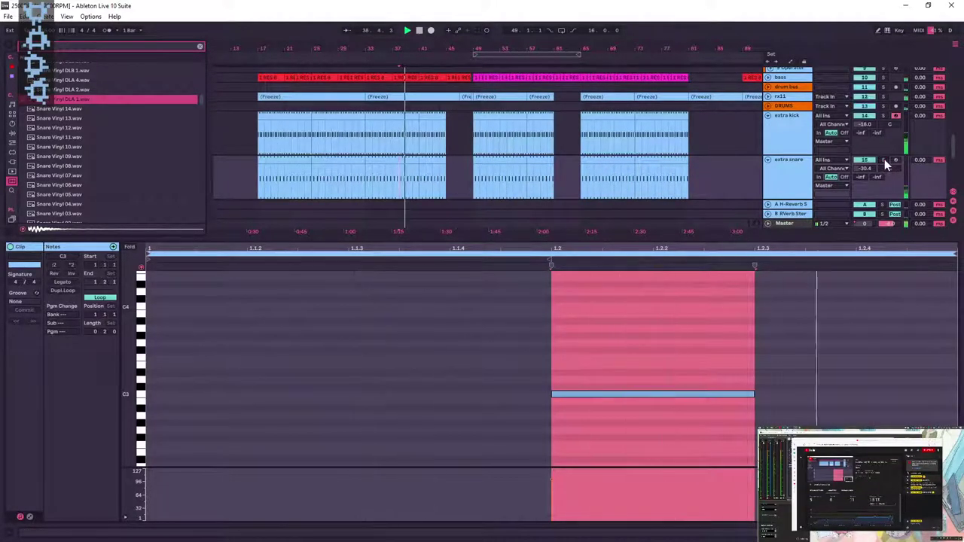
pyautogui.moveTo(874, 167); pyautogui.dragTo(878, 147)
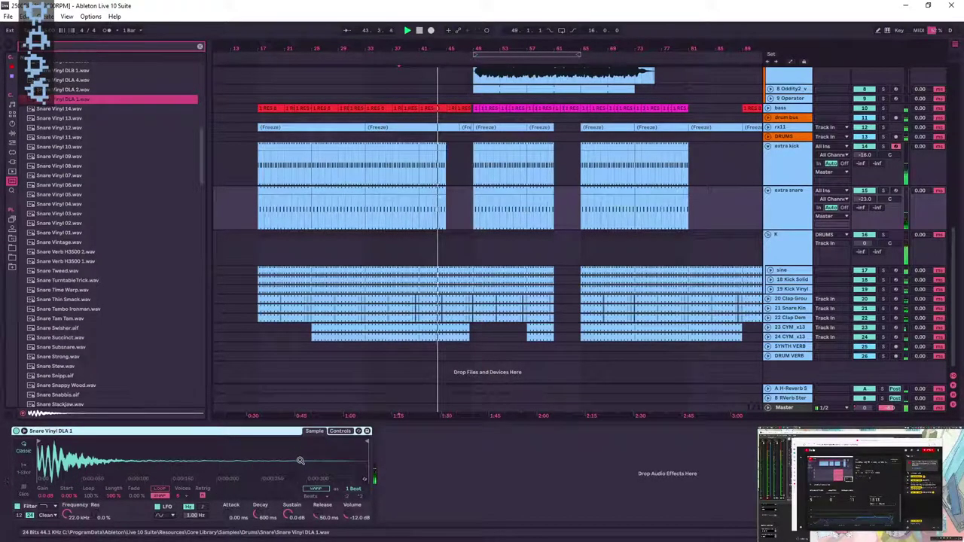
pyautogui.moveTo(874, 198); pyautogui.dragTo(875, 203)
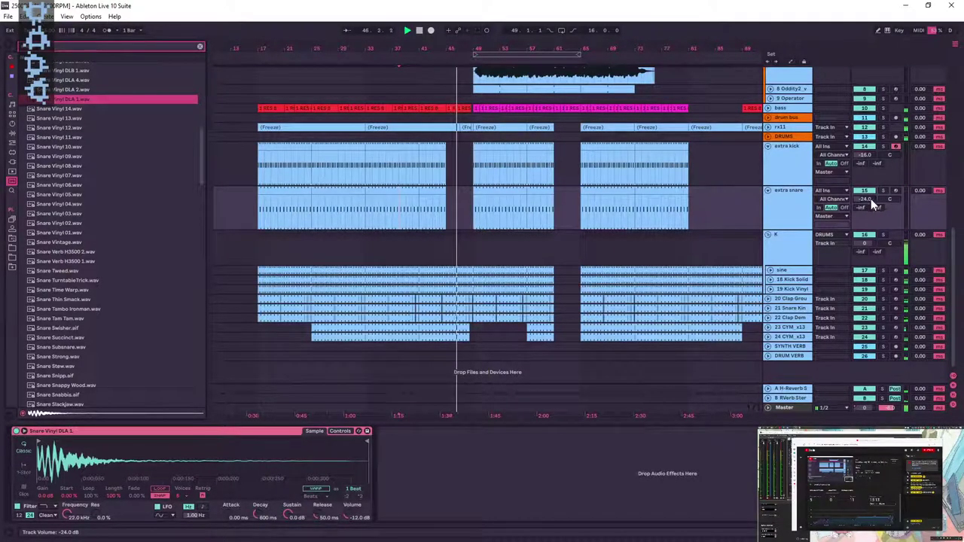
# - Collapse all track lanes and try to move the extra kick and extra snare above the DRUMS track
pyautogui.keyDown('alt'); pyautogui.click(768, 190); pyautogui.keyUp('alt')
pyautogui.keyDown('alt'); pyautogui.click(768, 148); pyautogui.keyUp('alt')
pyautogui.keyDown('alt'); pyautogui.click(768, 149); pyautogui.keyUp('alt')
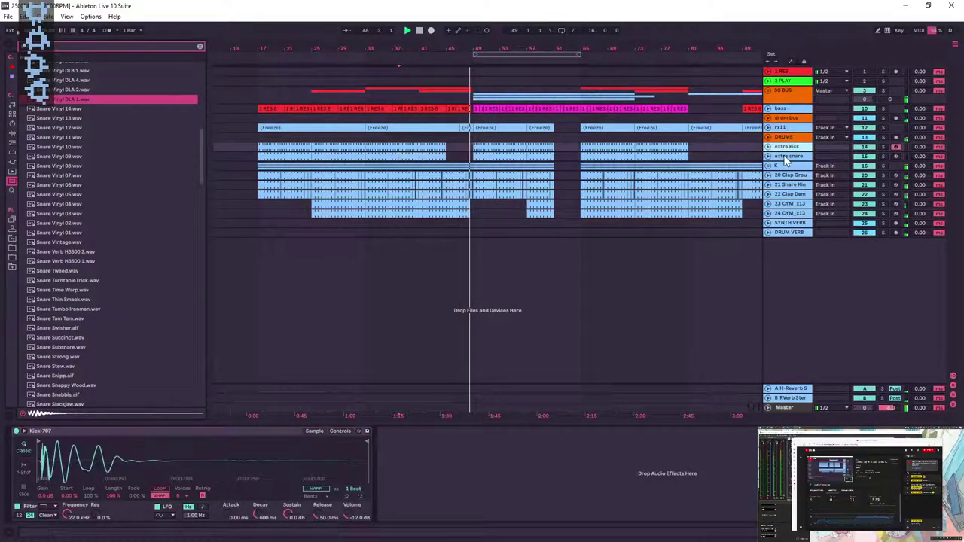
pyautogui.click(785, 141)
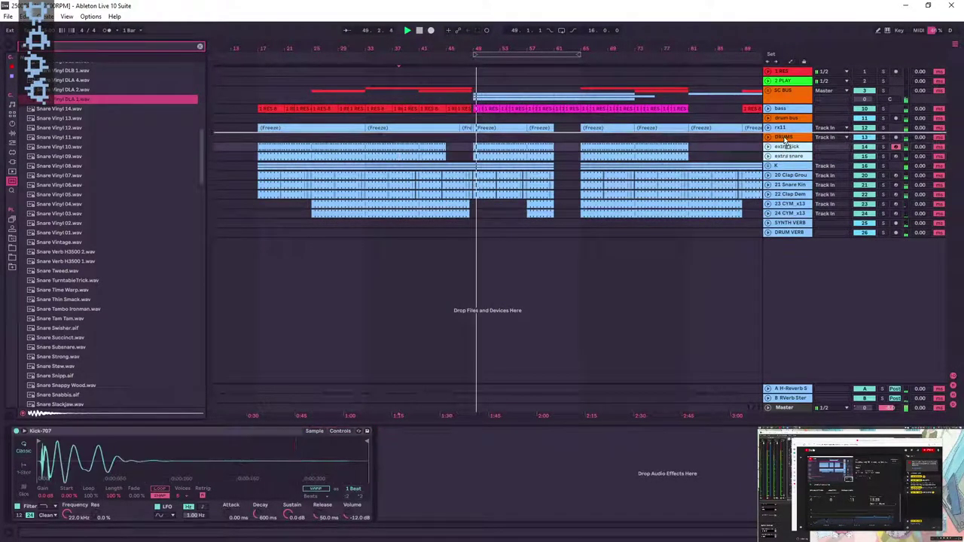
pyautogui.moveTo(785, 141); pyautogui.dragTo(785, 148)
# - Check the rx11 track's output routing and the drum bus's device chain
pyautogui.click(782, 128)
pyautogui.click(768, 128)
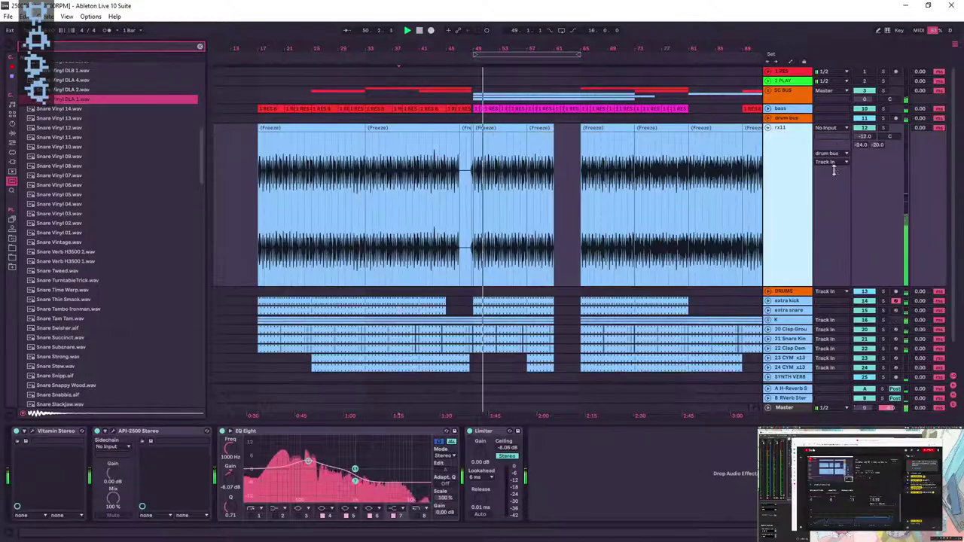
pyautogui.click(767, 128)
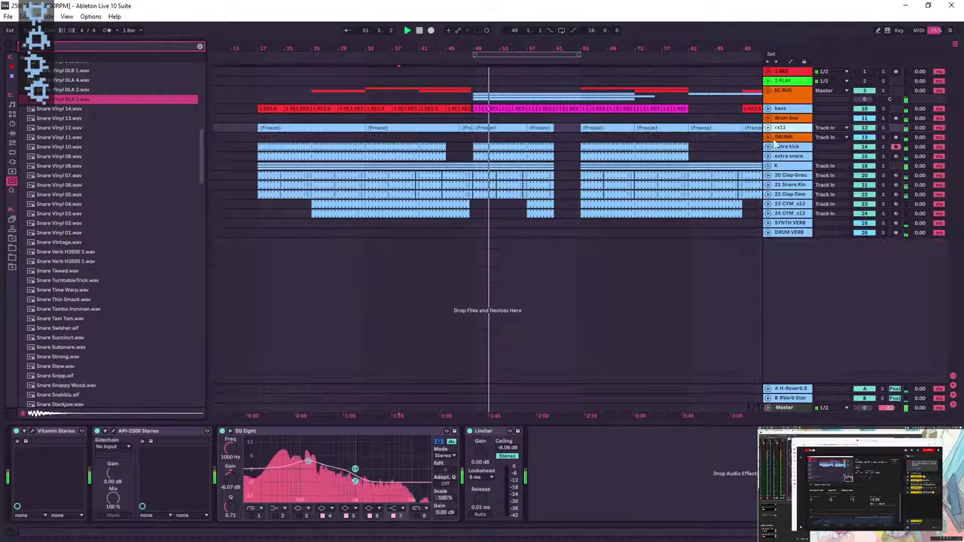
pyautogui.click(782, 119)
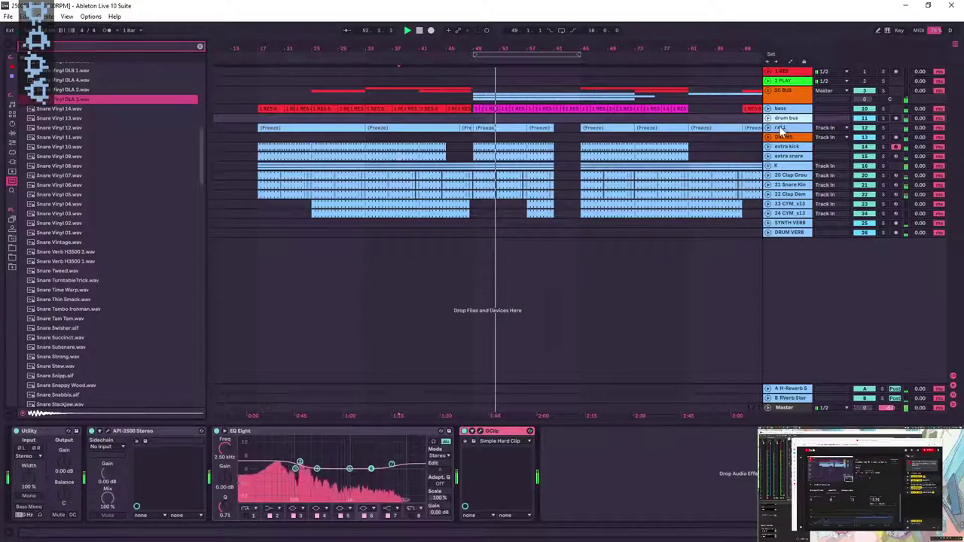
# - Route the extra kick and extra snare to the drum bus and raise their volumes to -8 dB and -16 dB
pyautogui.click(783, 155)
pyautogui.press('Right')
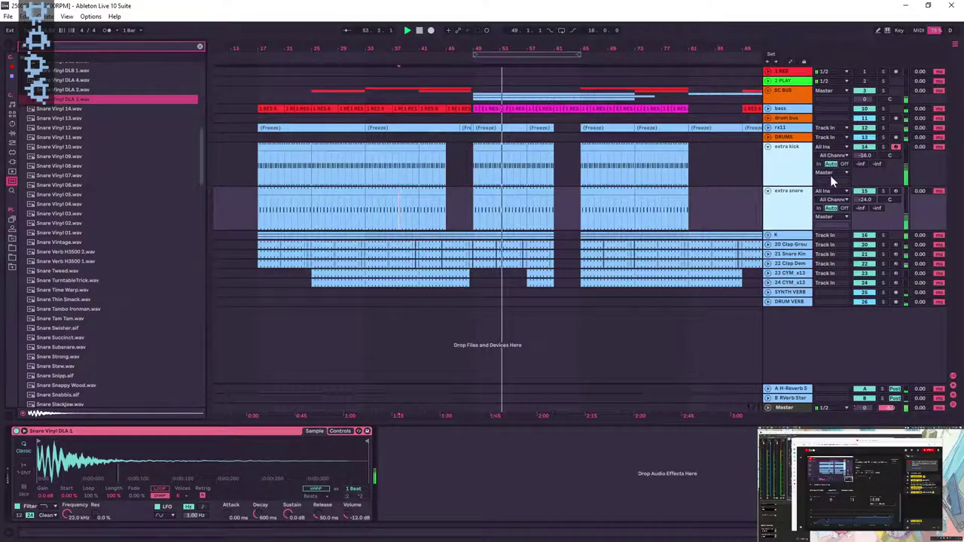
pyautogui.click(830, 175)
pyautogui.click(834, 270)
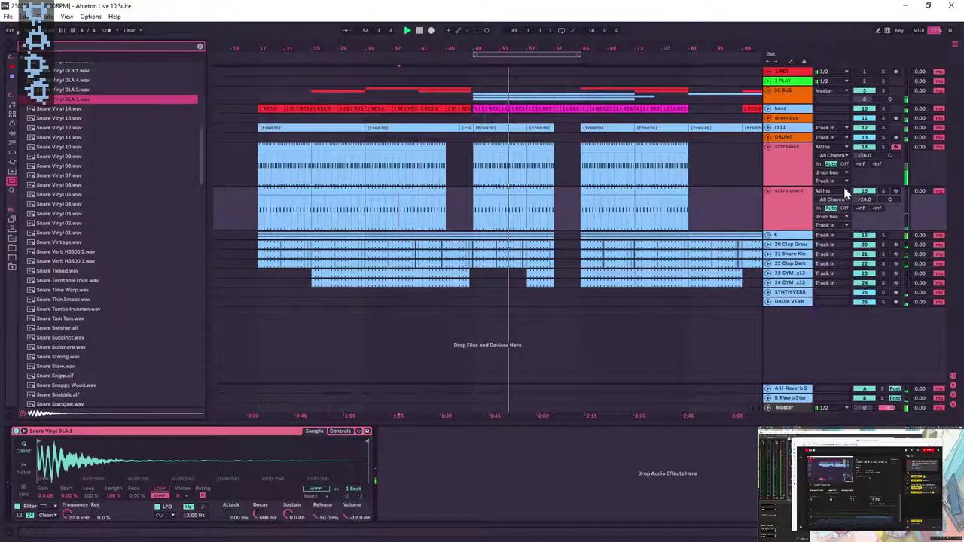
pyautogui.moveTo(864, 155)
pyautogui.mouseDown()
pyautogui.moveTo(864, 141)
pyautogui.moveTo(864, 156)
pyautogui.mouseUp()
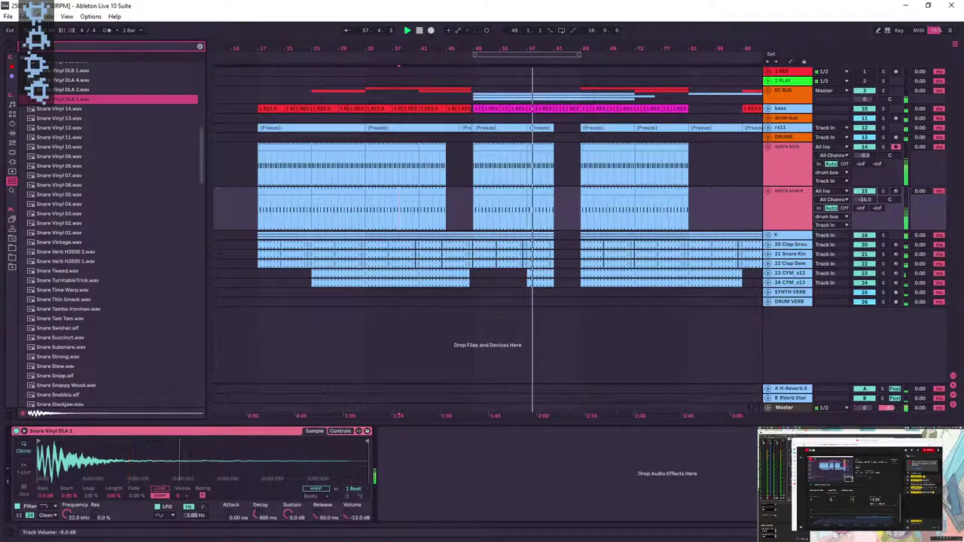
pyautogui.click(783, 119)
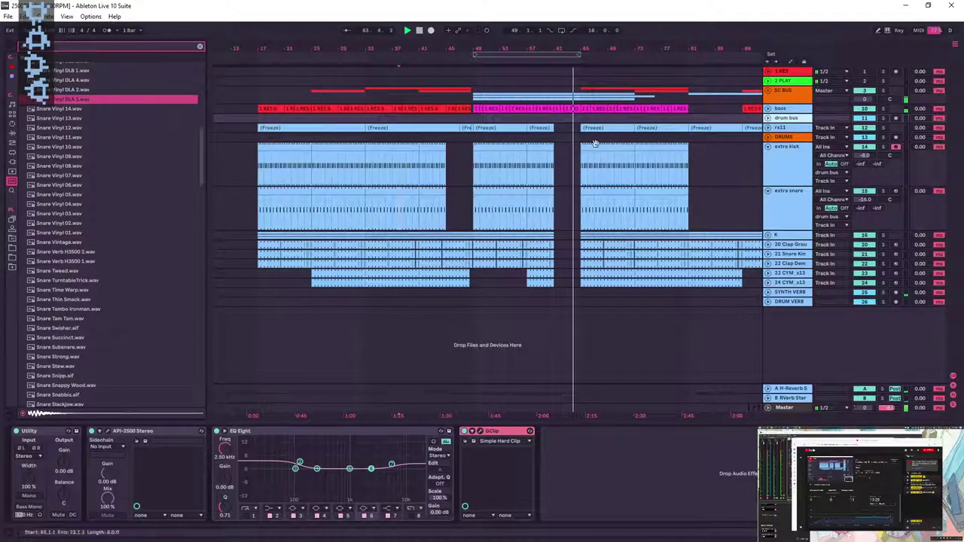
# - Place the revised extra snare clip at bar 97 and duplicate it until the part reaches bar 129
pyautogui.moveTo(611, 54); pyautogui.dragTo(374, 46)
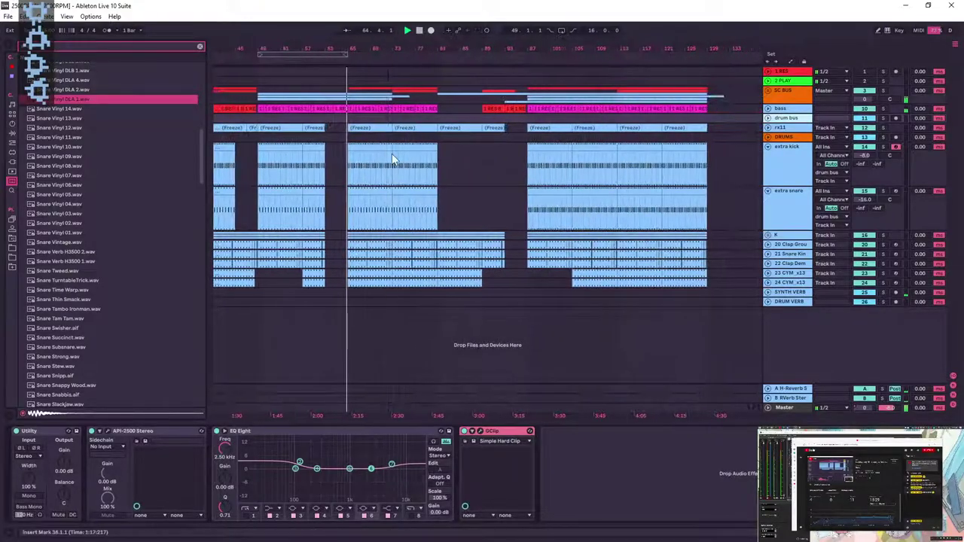
pyautogui.click(555, 199)
pyautogui.hotkey('ctrl', 'd')
pyautogui.hotkey('ctrl', 'd')
pyautogui.hotkey('ctrl', 'd')
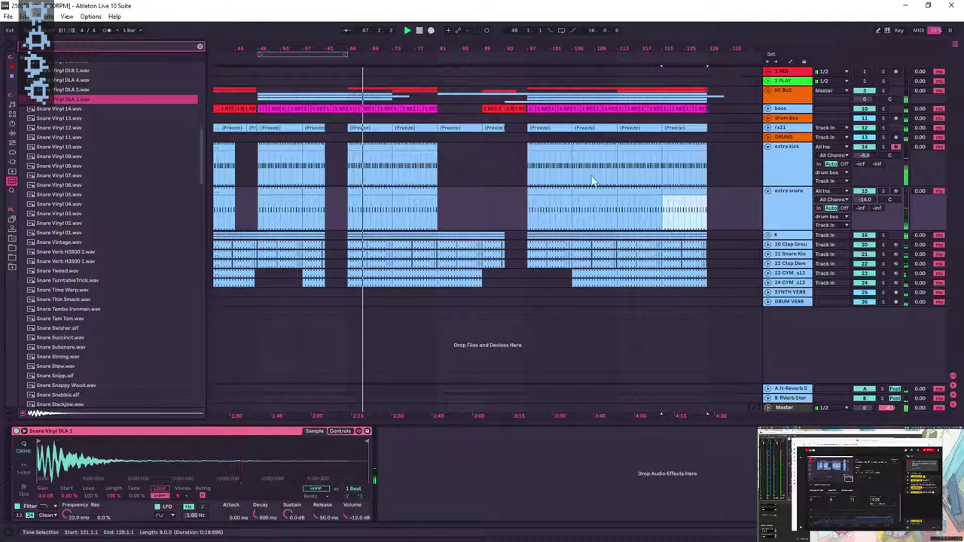
# - Open the GClip on the SC BUS and play the bus soloed from bar 97
pyautogui.click(783, 96)
pyautogui.press('space')
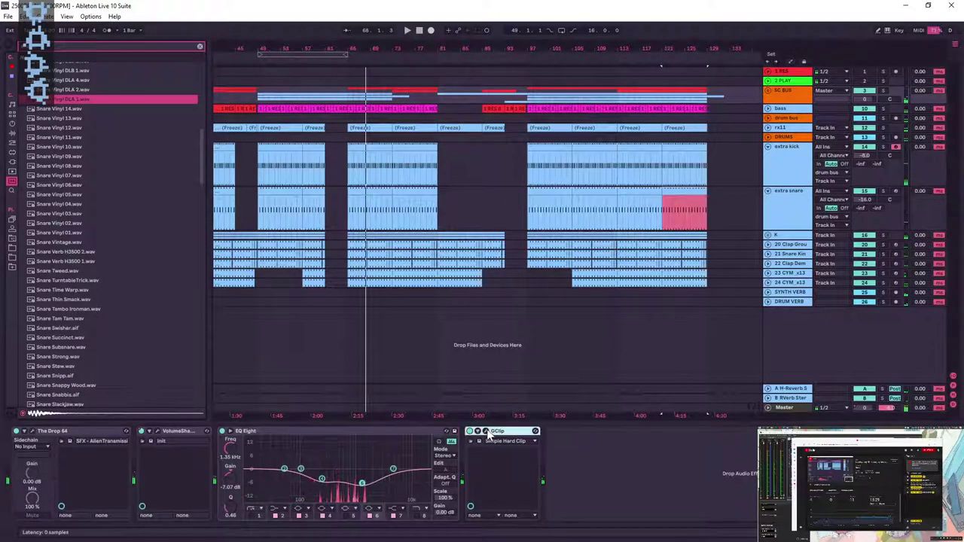
pyautogui.click(487, 431)
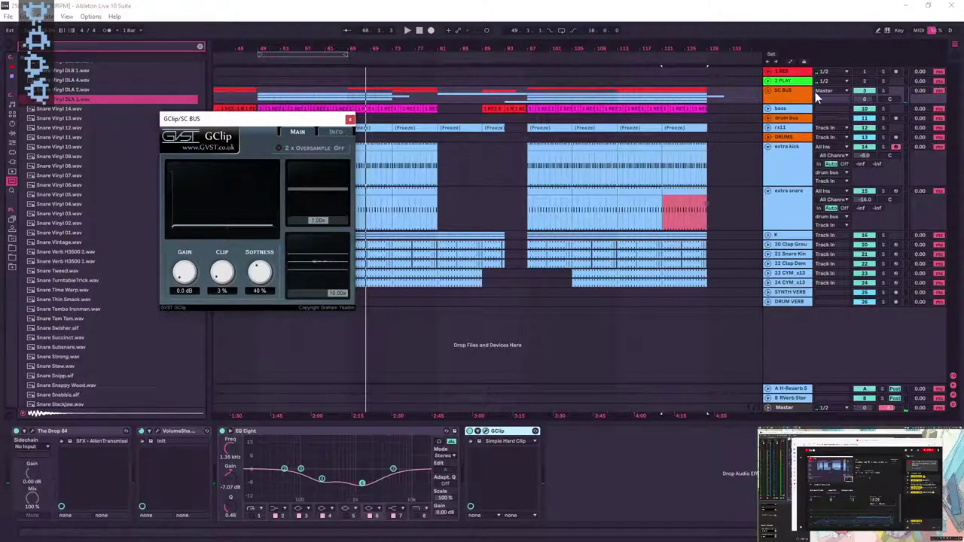
pyautogui.click(793, 92)
pyautogui.press('s')
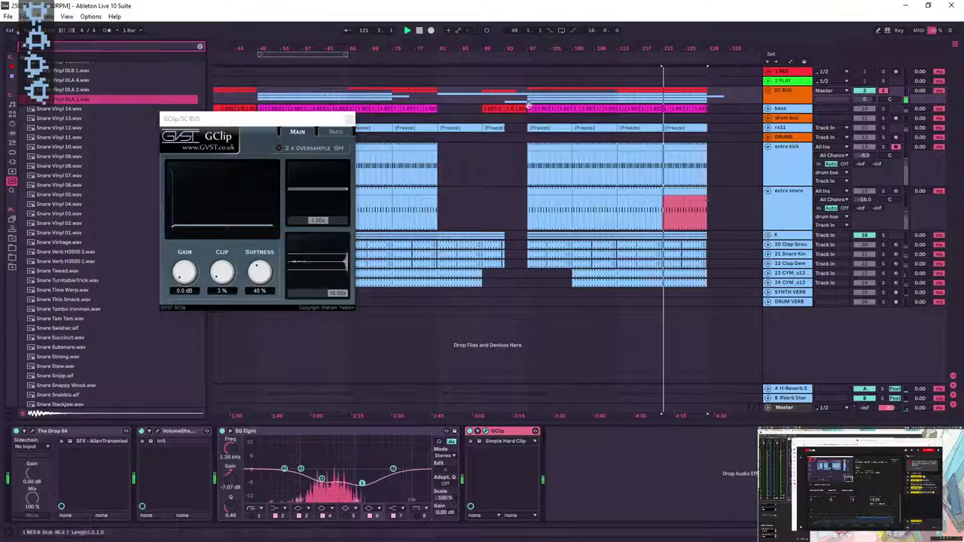
pyautogui.click(619, 78)
pyautogui.click(527, 86)
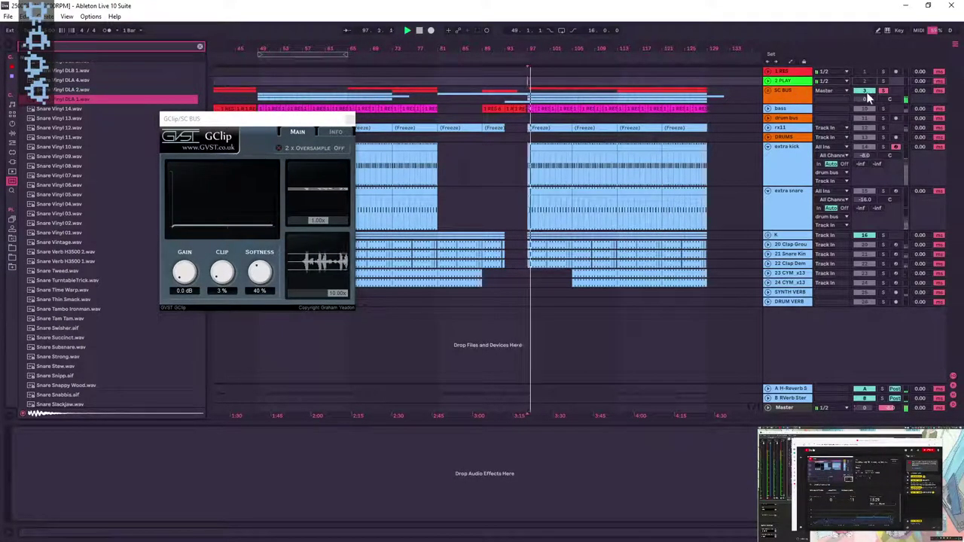
# - Set the SC BUS GClip to 7% clip and 50% softness, then close it and unsolo the bus
pyautogui.moveTo(262, 280); pyautogui.dragTo(229, 276)
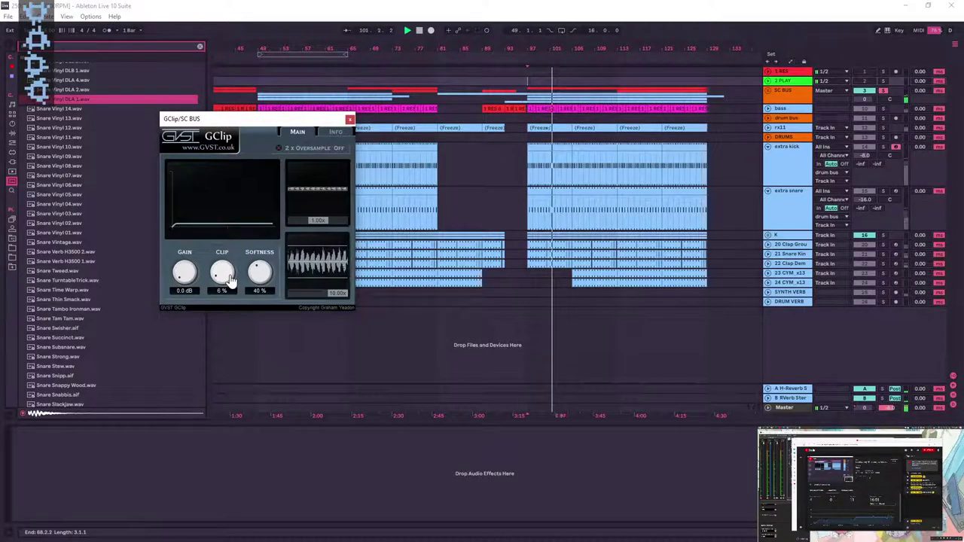
pyautogui.moveTo(228, 276); pyautogui.dragTo(263, 273)
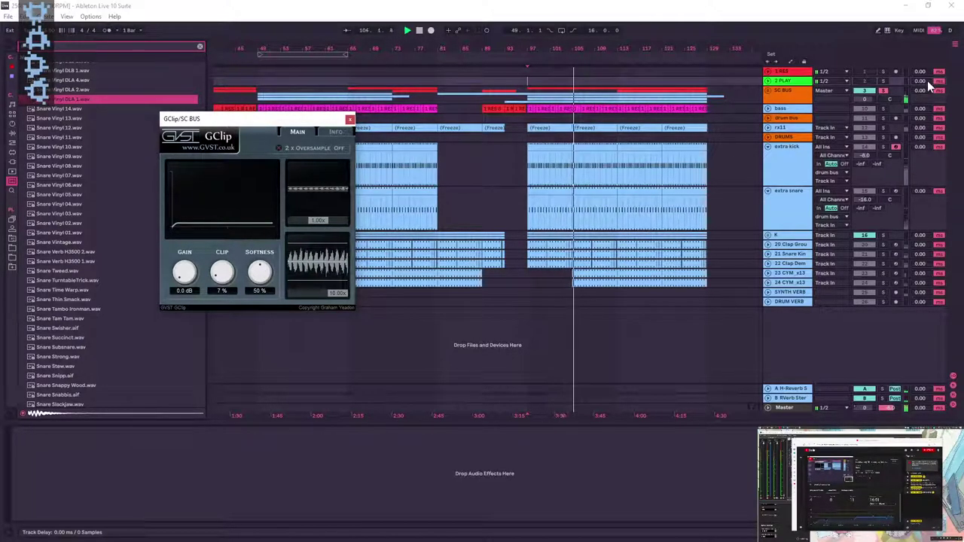
pyautogui.click(351, 121)
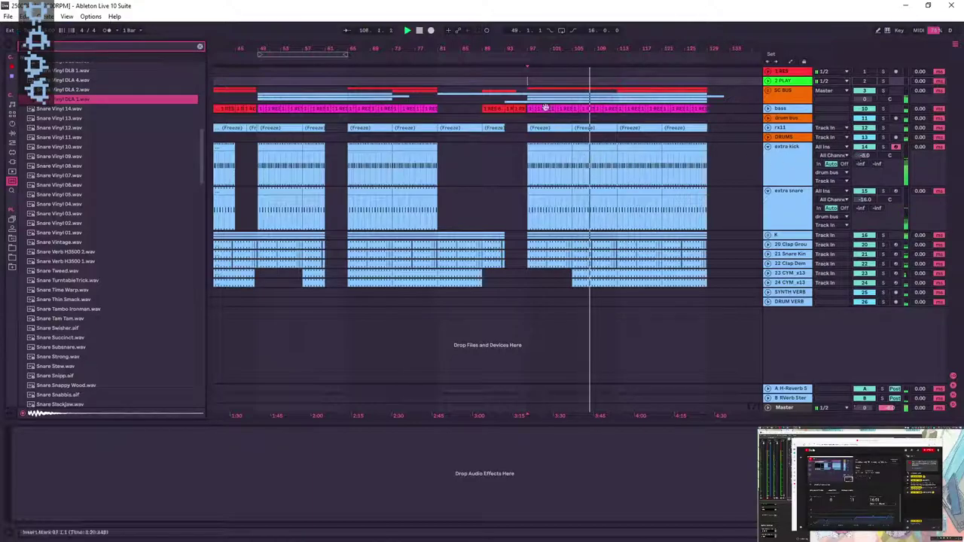
# - Play the mix from bar 31 and review the master track's device chain up to the mixing filter
pyautogui.scroll(-2, 516, 142)
pyautogui.click(331, 215)
pyautogui.press('space')
pyautogui.press('space')
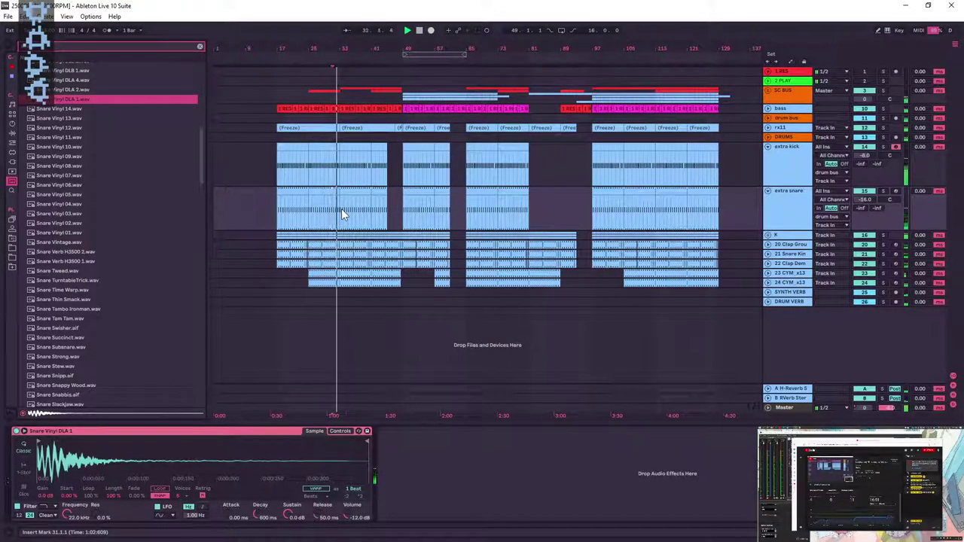
pyautogui.click(783, 408)
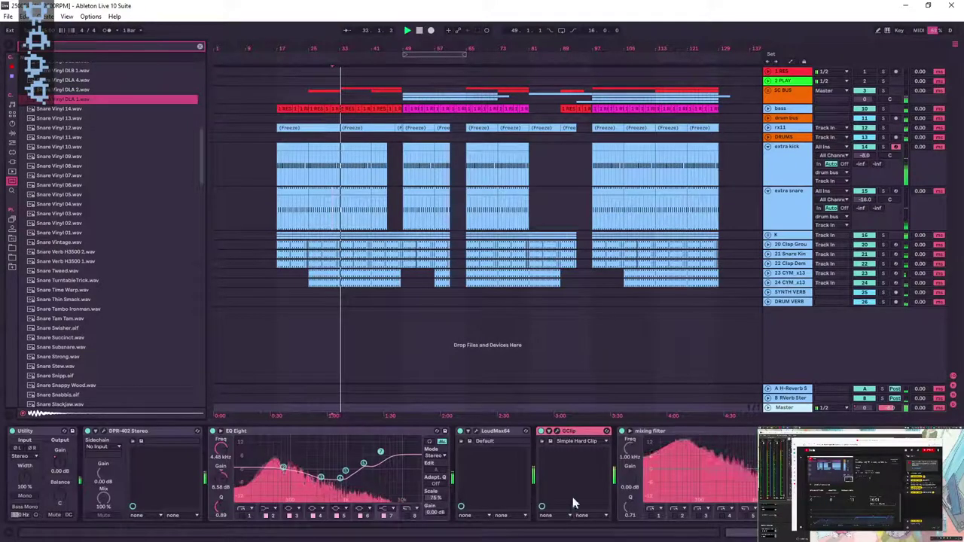
pyautogui.scroll(-2, 603, 490)
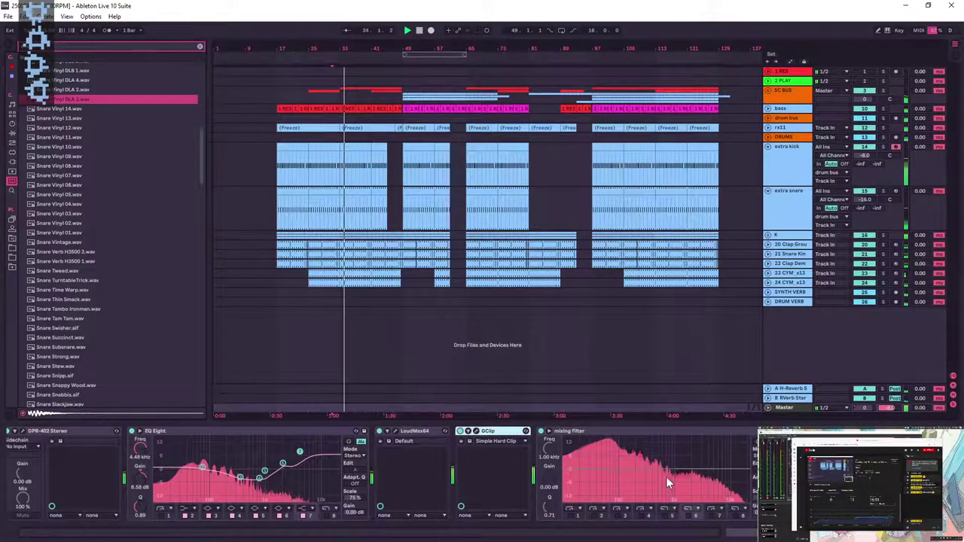
# - Audition band 5 of the master's mixing filter, switch it off again, and move the filter between LoudMax64 and GClip
pyautogui.click(665, 517)
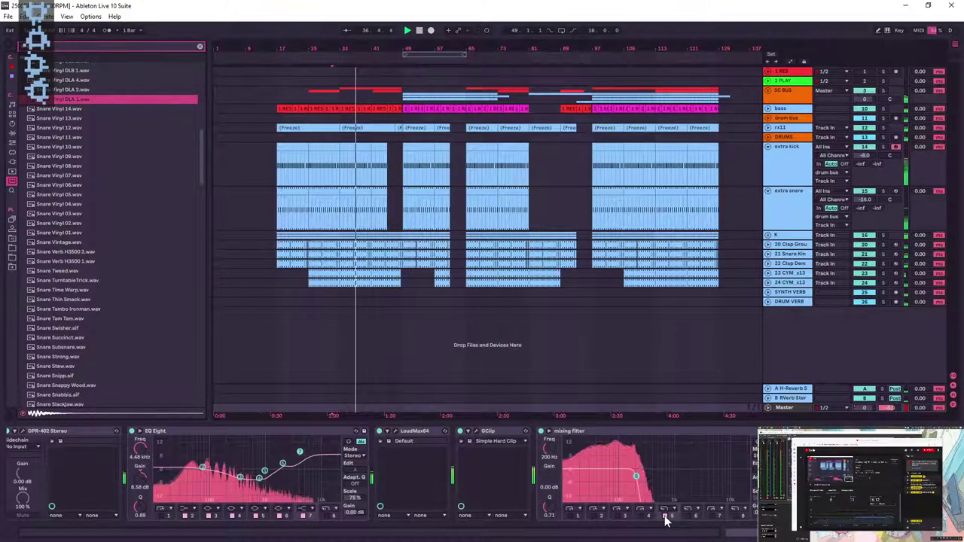
pyautogui.click(665, 517)
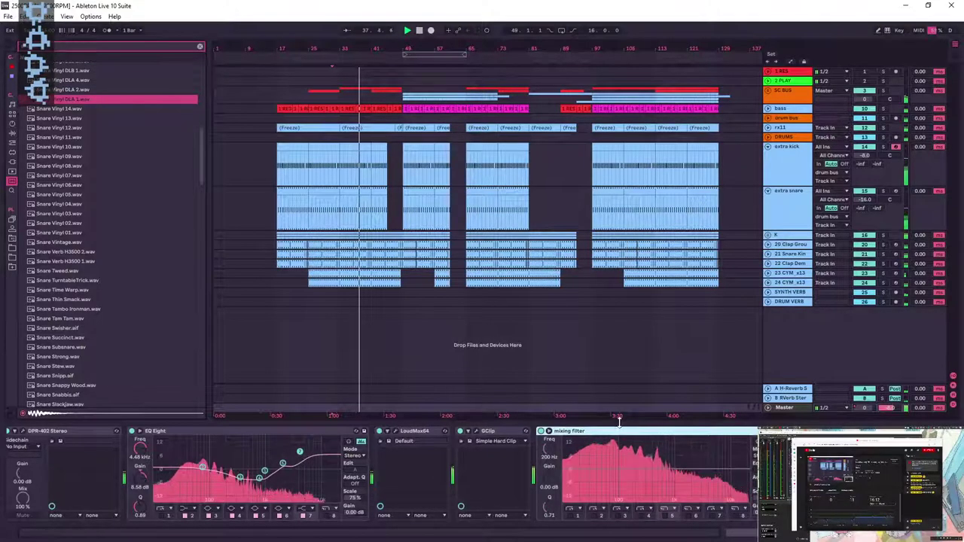
pyautogui.moveTo(571, 431); pyautogui.dragTo(447, 461)
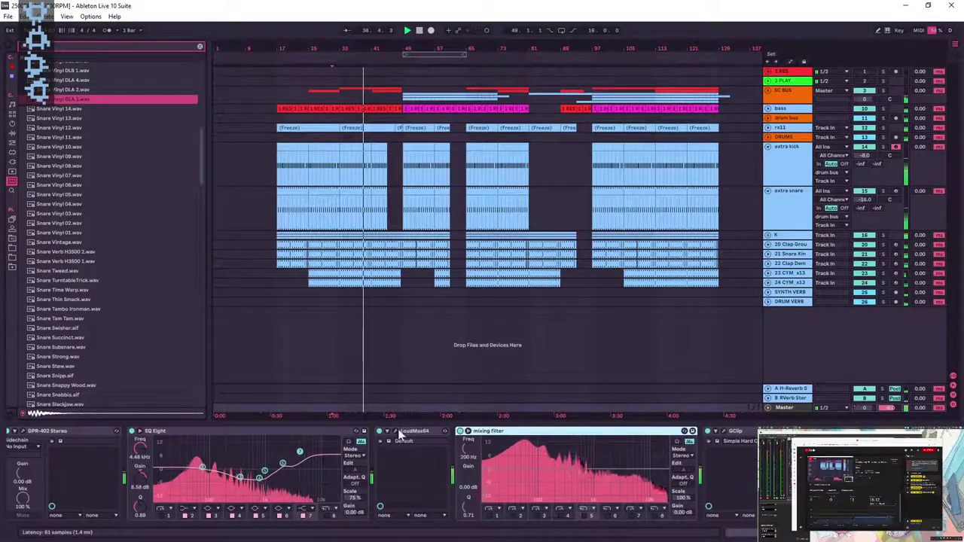
# - Set the master LoudMax64 threshold to about -16 dB and check the spectrum in the mixing filter's enlarged display
pyautogui.click(389, 441)
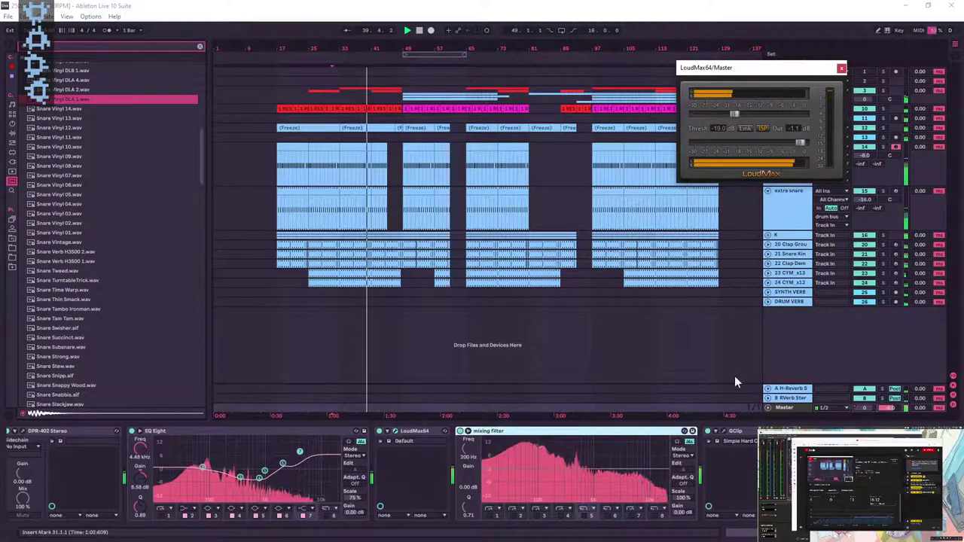
pyautogui.moveTo(737, 113); pyautogui.dragTo(745, 111)
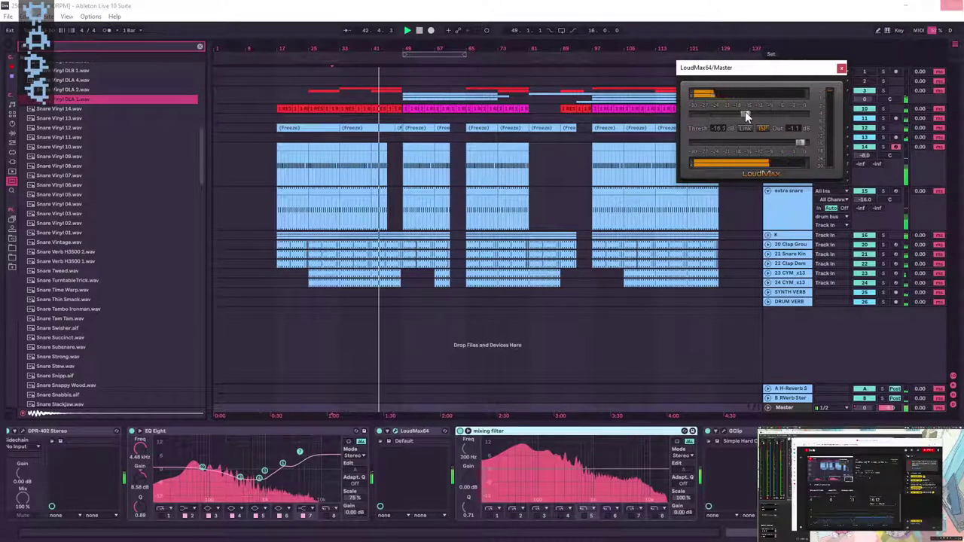
pyautogui.click(468, 431)
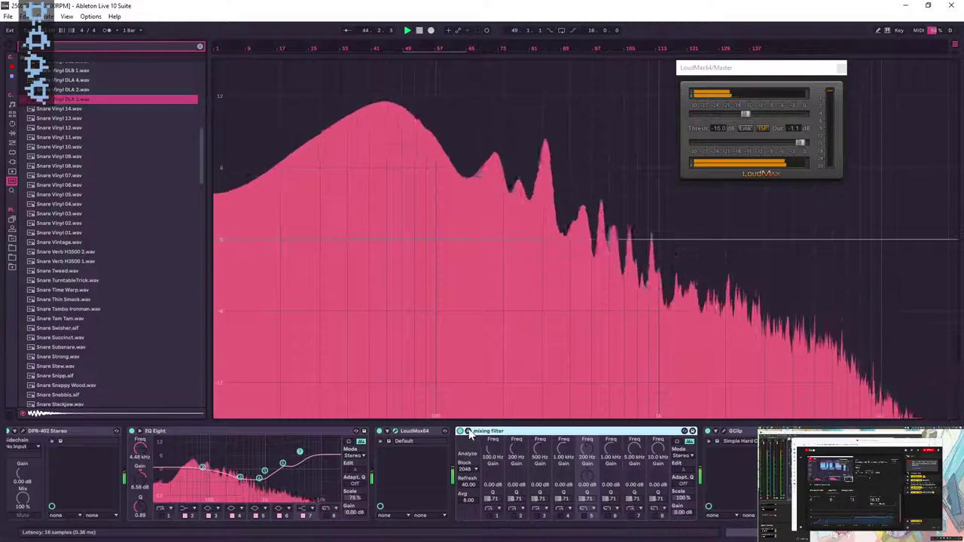
pyautogui.click(468, 430)
# - Raise the master GClip gain to 5.0 dB, and close the GClip and LoudMax64 windows
pyautogui.click(724, 433)
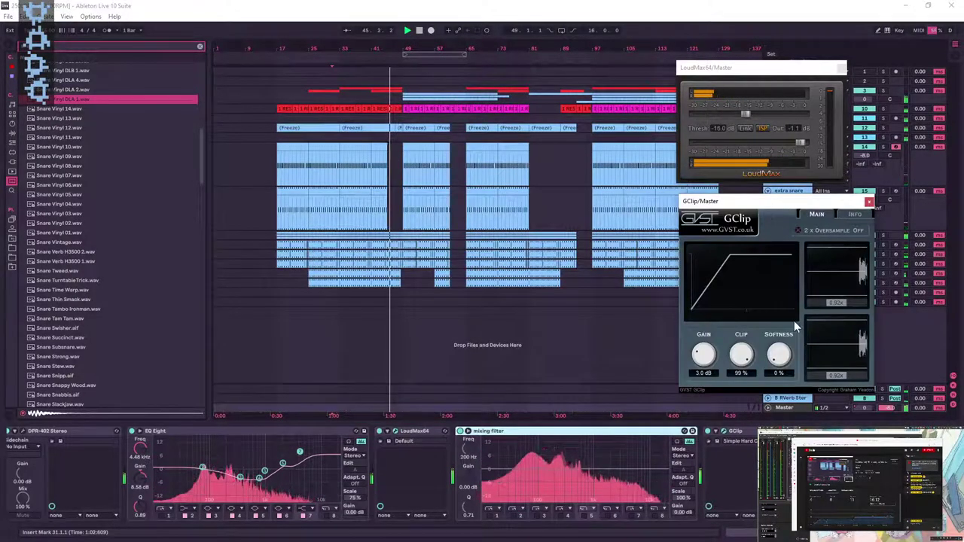
pyautogui.scroll(1, 713, 354)
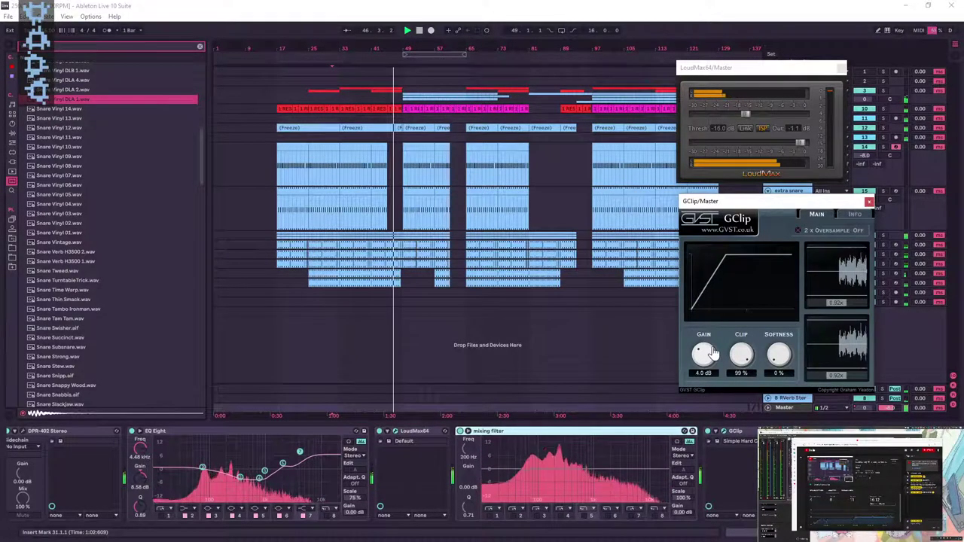
pyautogui.moveTo(713, 352); pyautogui.dragTo(714, 348)
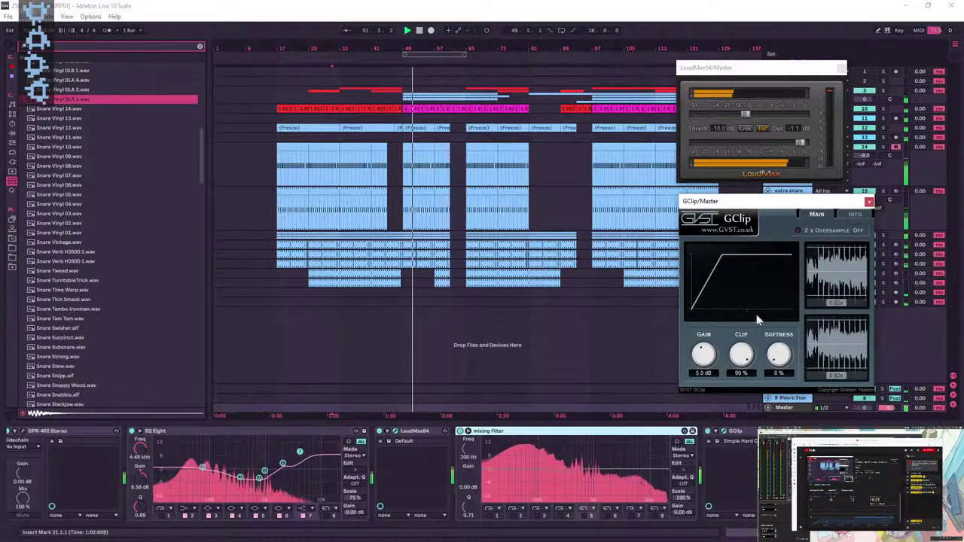
pyautogui.click(870, 201)
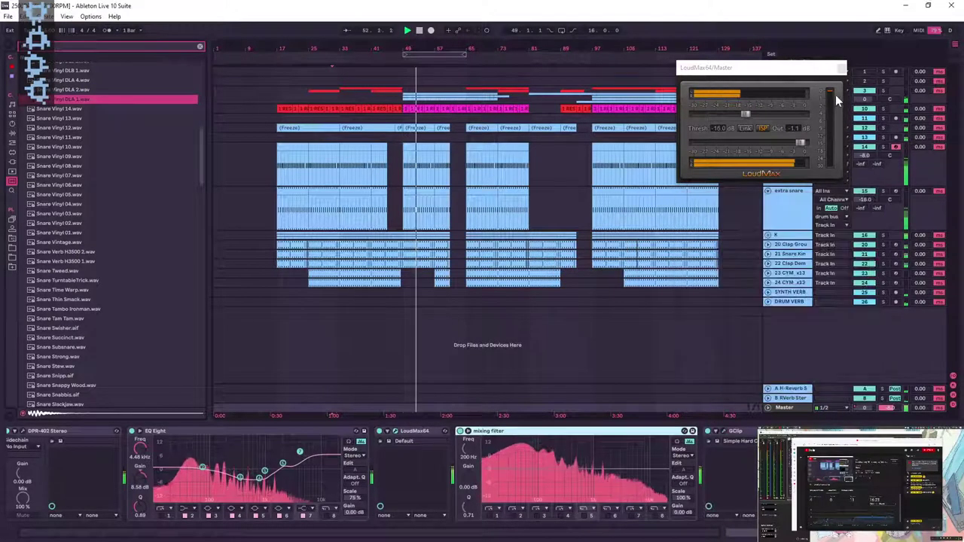
pyautogui.click(842, 69)
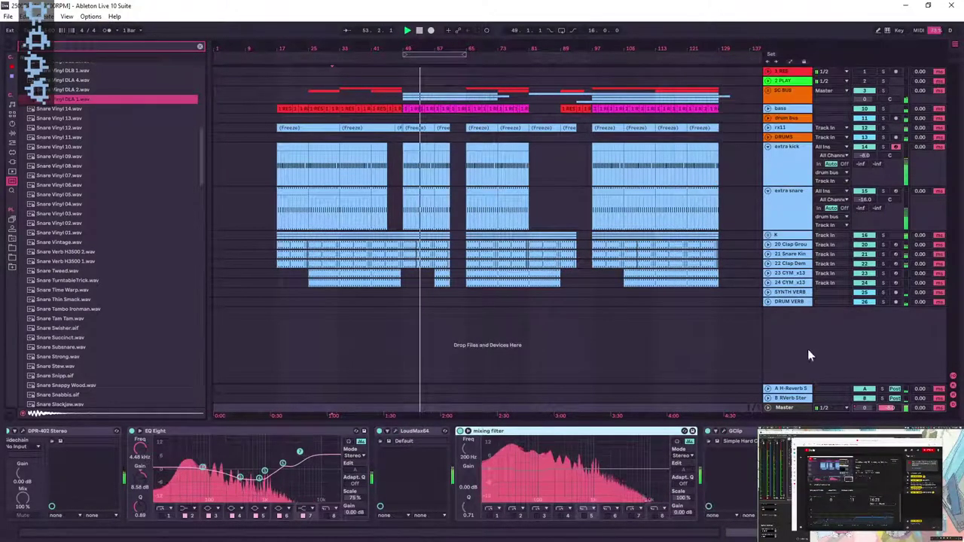
# - Route the extra kick and extra snare tracks to Master and lower their volumes to -16.0 dB and -24.0 dB
pyautogui.click(797, 172)
pyautogui.click(801, 202)
pyautogui.click(871, 156)
pyautogui.moveTo(871, 156); pyautogui.dragTo(871, 165)
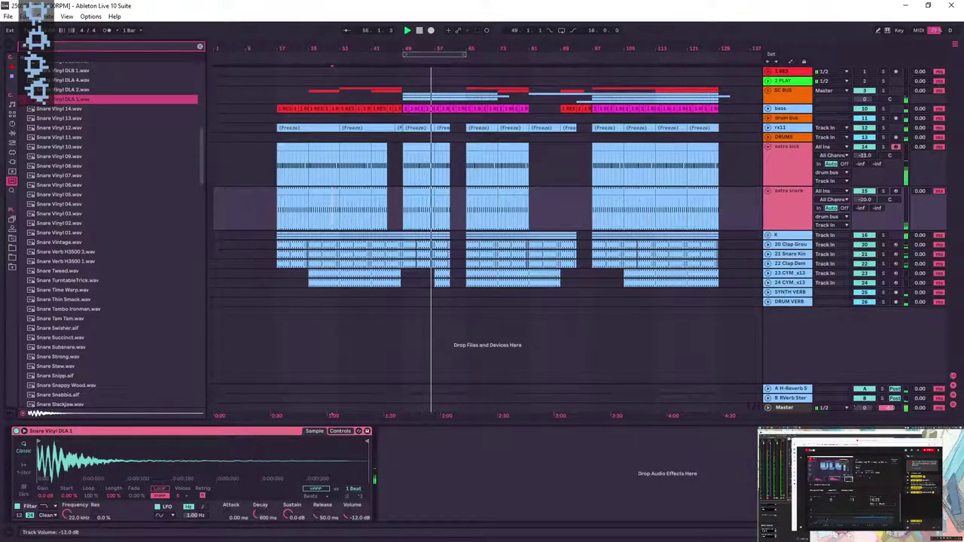
pyautogui.click(835, 174)
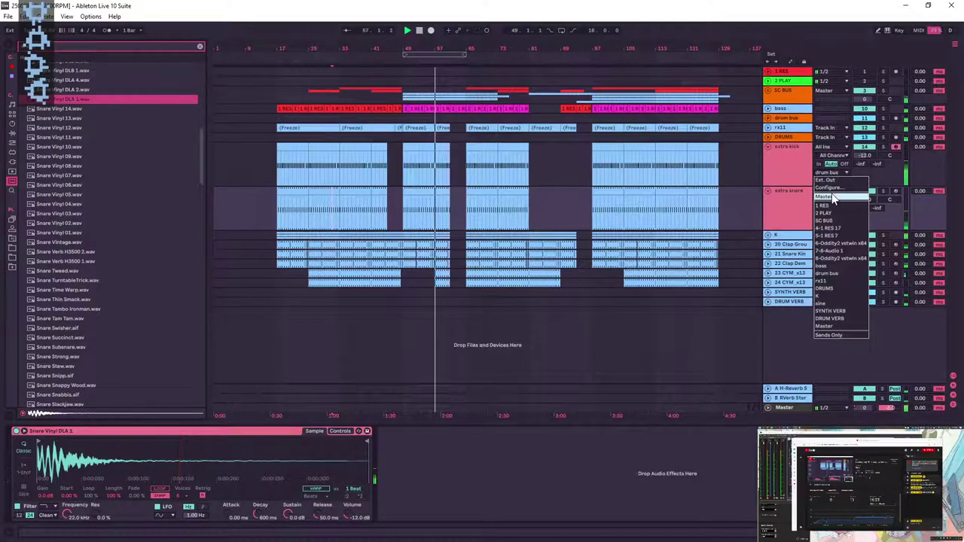
pyautogui.click(840, 200)
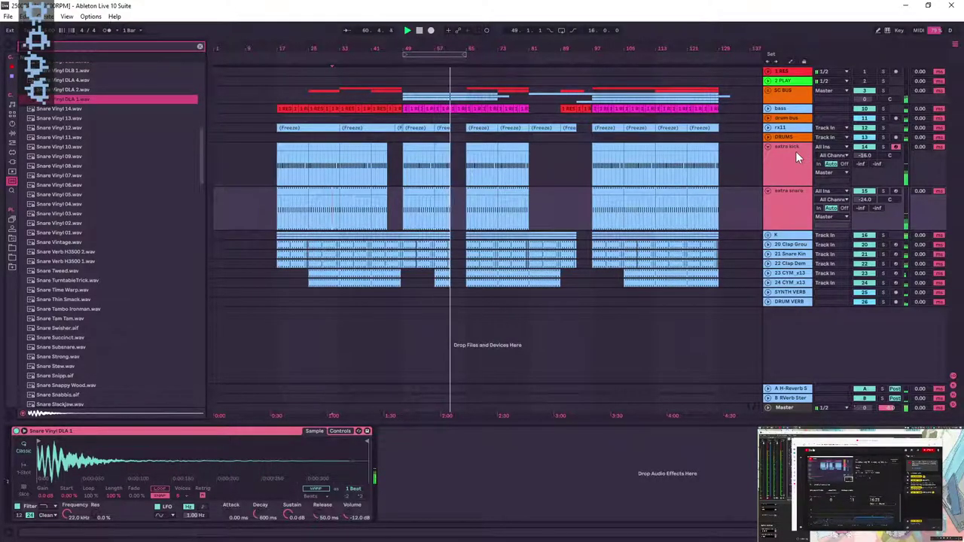
# - Move the extra kick track directly above the drum bus and rename it DRY KS
pyautogui.moveTo(795, 151); pyautogui.dragTo(805, 120)
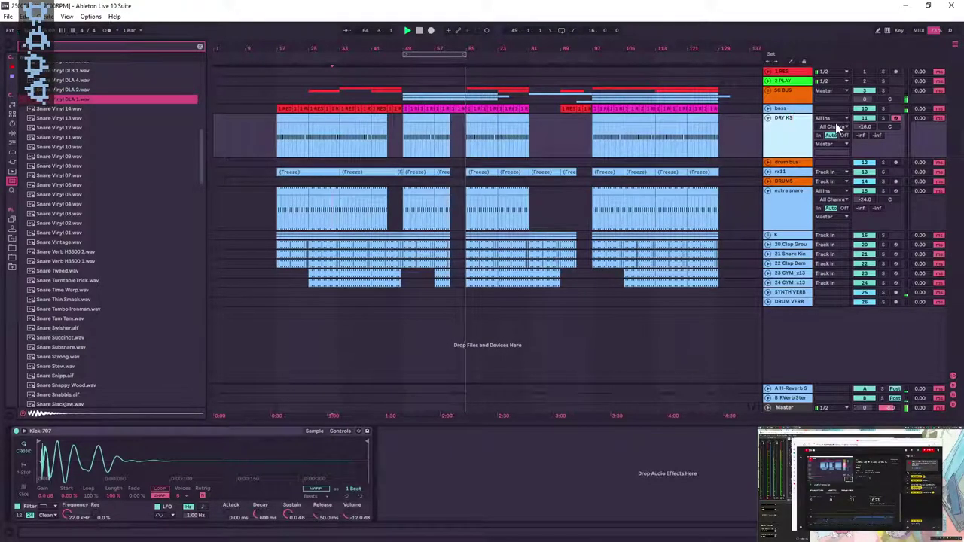
# - Color the DRY KS track and all of its clips cyan
pyautogui.rightClick(793, 129)
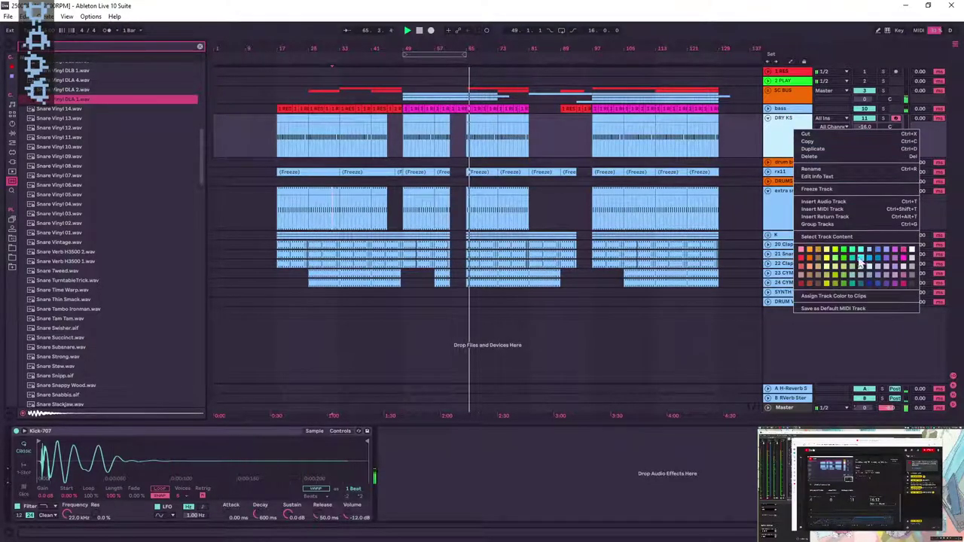
pyautogui.click(859, 260)
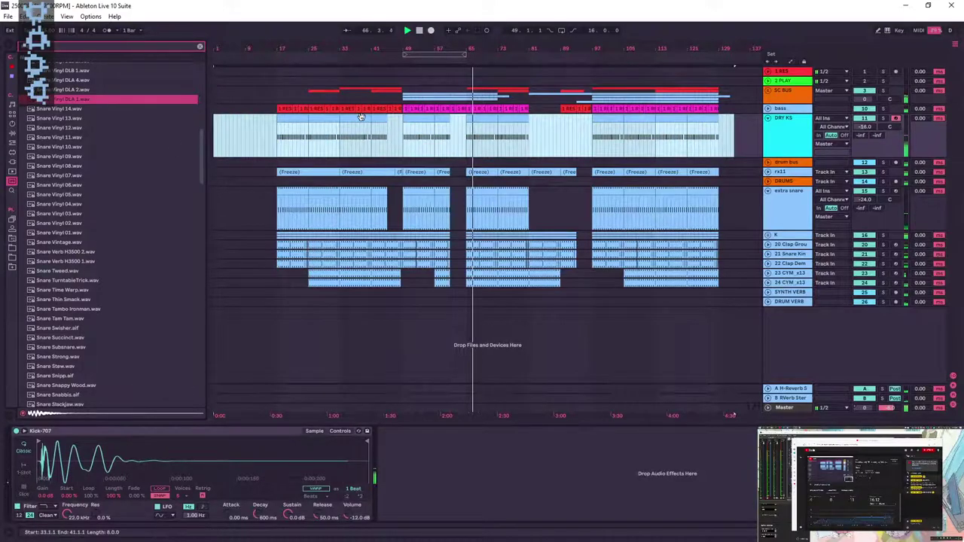
pyautogui.rightClick(361, 117)
pyautogui.click(430, 260)
pyautogui.click(754, 125)
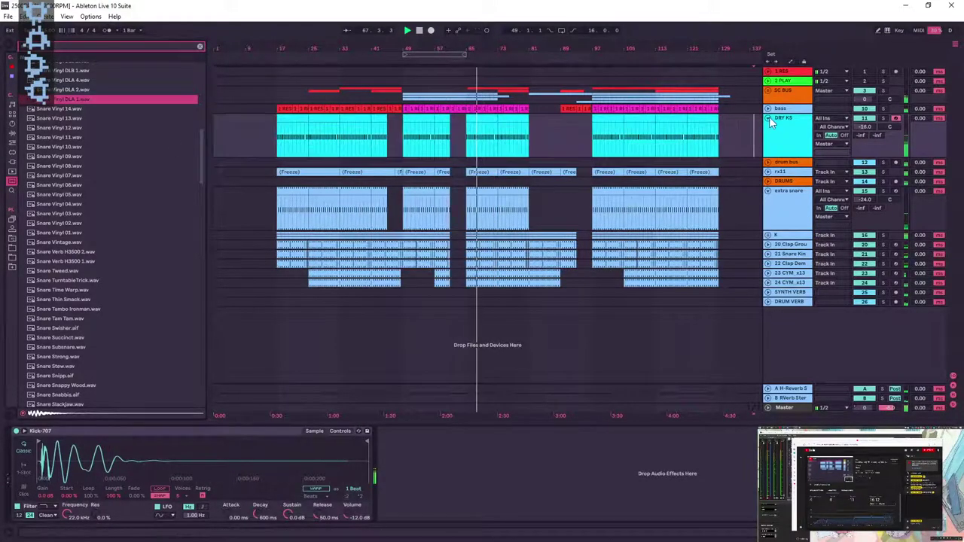
# - Solo the DRY KS track and move the extra snare track directly below it
pyautogui.click(769, 118)
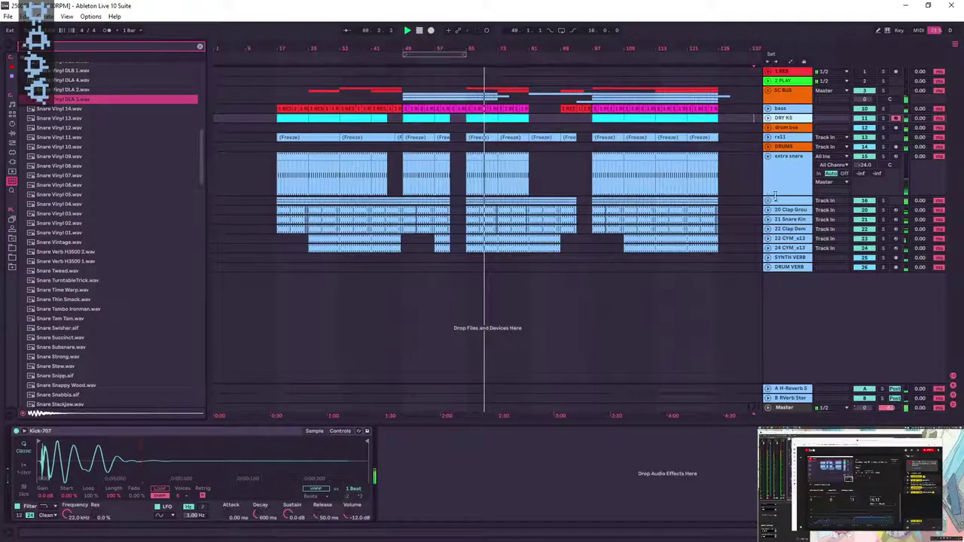
pyautogui.click(884, 119)
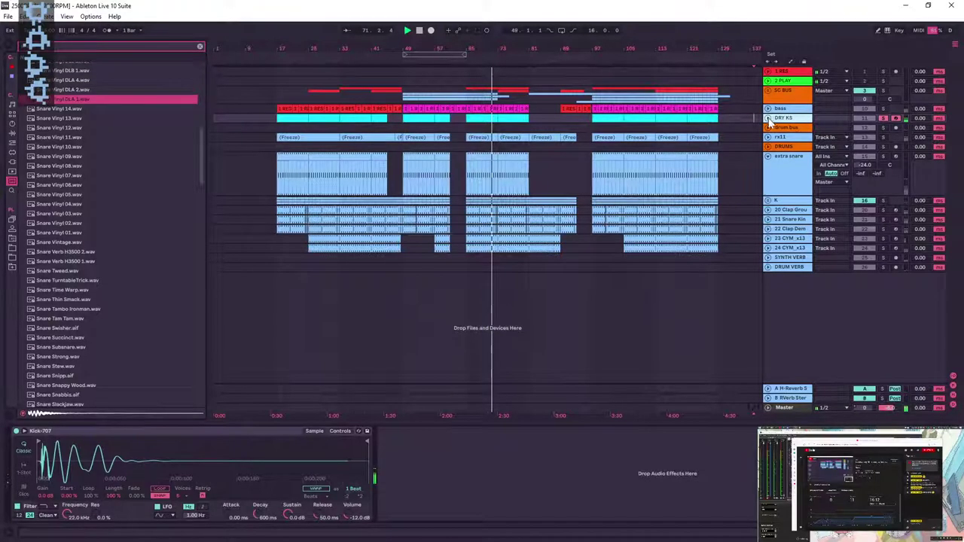
pyautogui.click(768, 119)
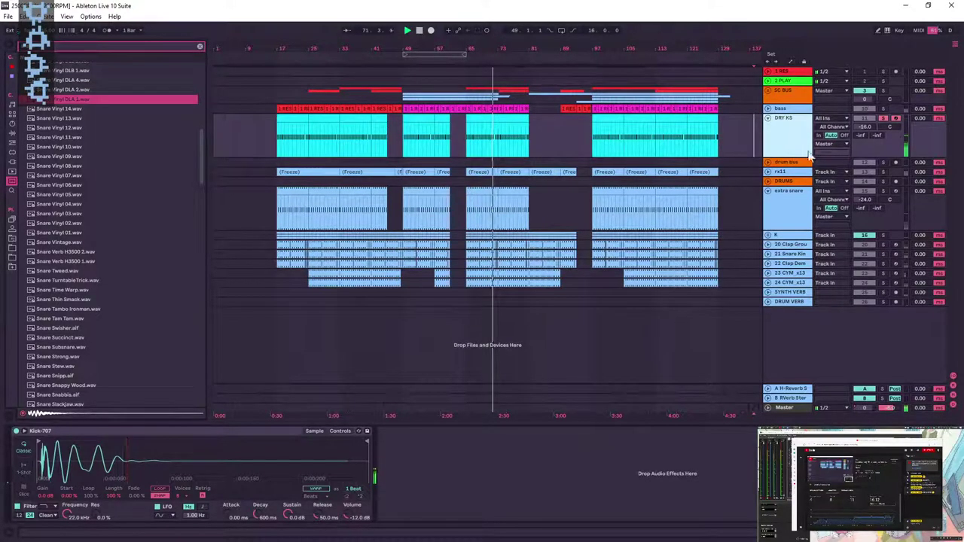
pyautogui.click(792, 205)
pyautogui.moveTo(792, 158); pyautogui.dragTo(781, 140)
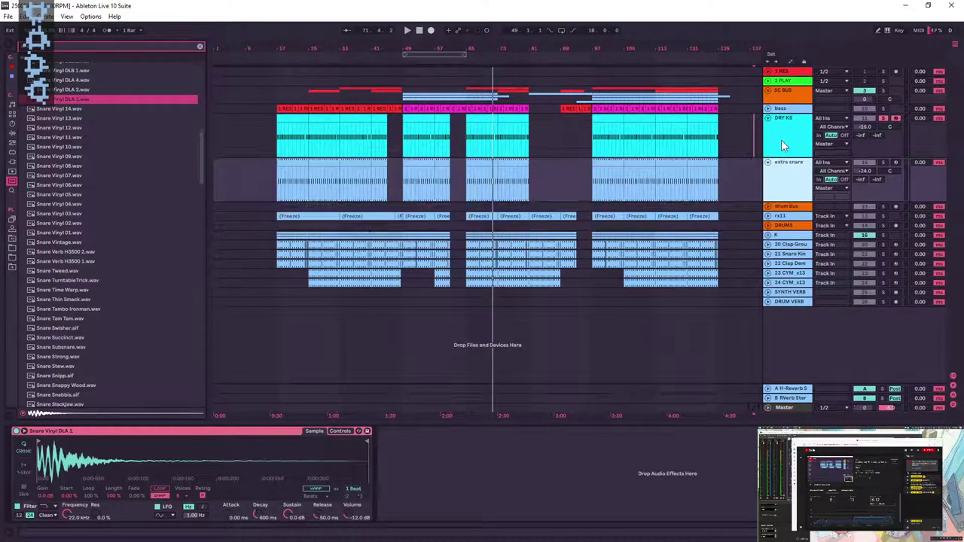
# - Rename the DRY KS track extra kick and color both its clips and the track light blue
pyautogui.click(781, 141)
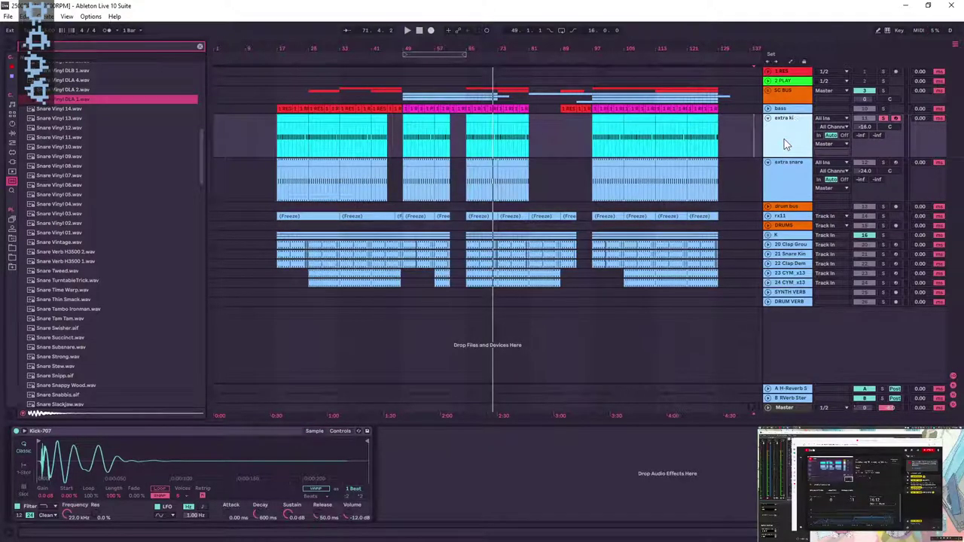
pyautogui.moveTo(741, 138); pyautogui.dragTo(265, 153)
pyautogui.rightClick(325, 121)
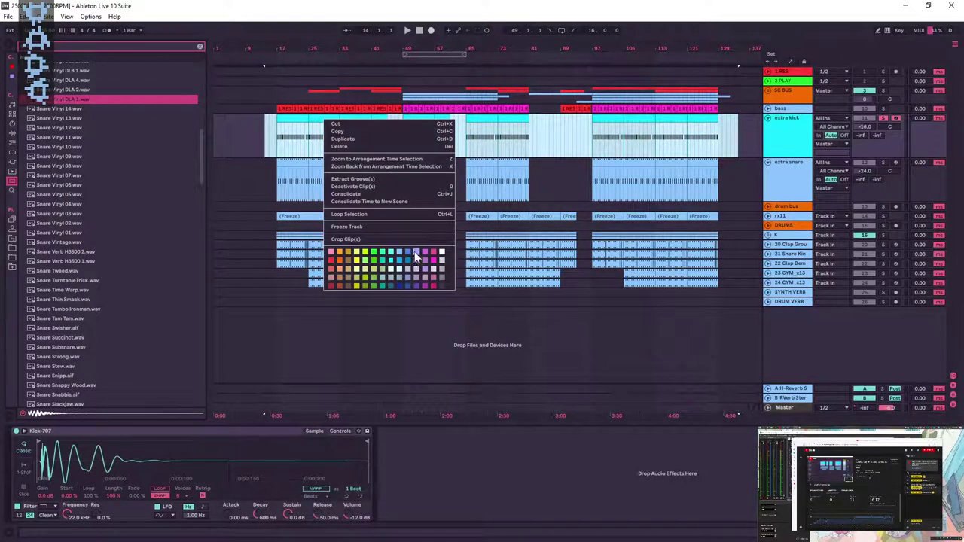
pyautogui.click(415, 256)
pyautogui.moveTo(720, 136); pyautogui.dragTo(242, 139)
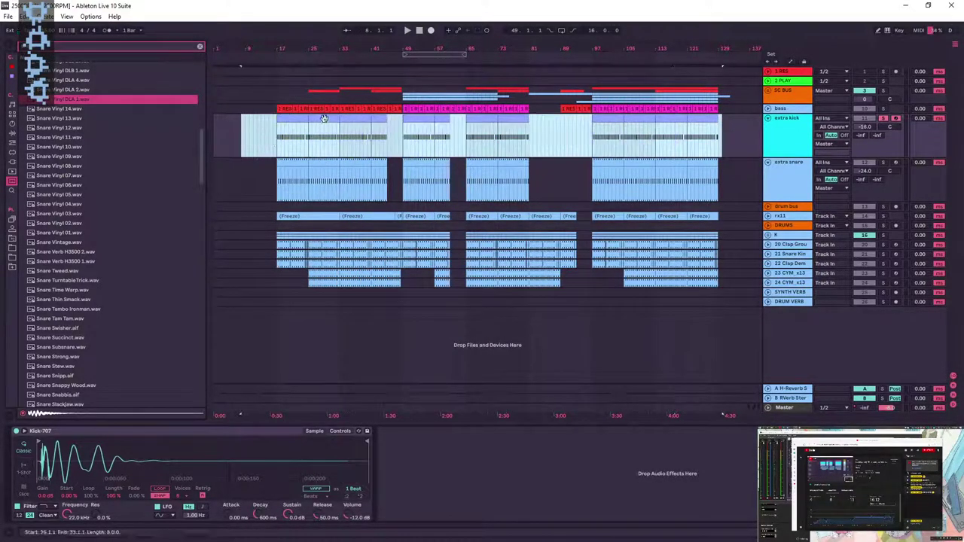
pyautogui.rightClick(325, 120)
pyautogui.click(406, 259)
pyautogui.click(541, 153)
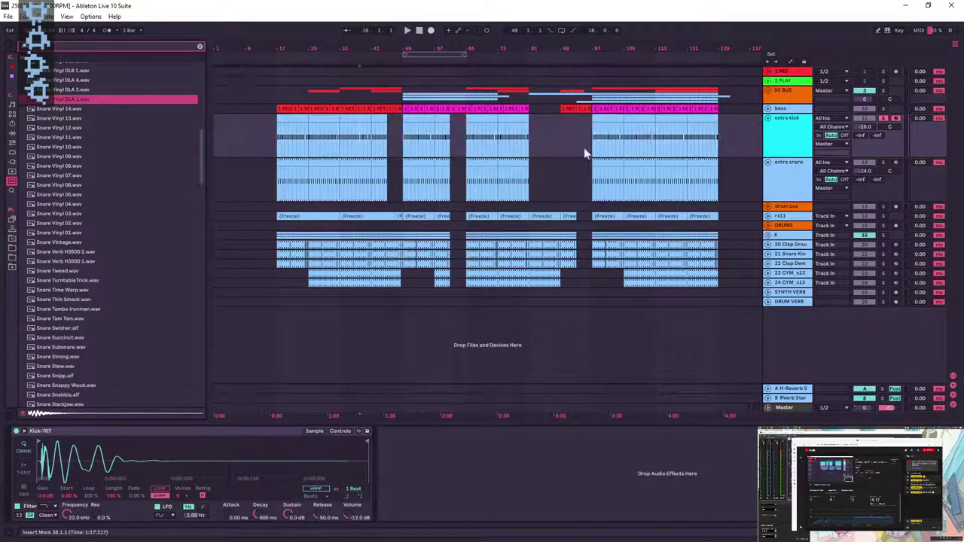
pyautogui.rightClick(783, 140)
pyautogui.click(861, 257)
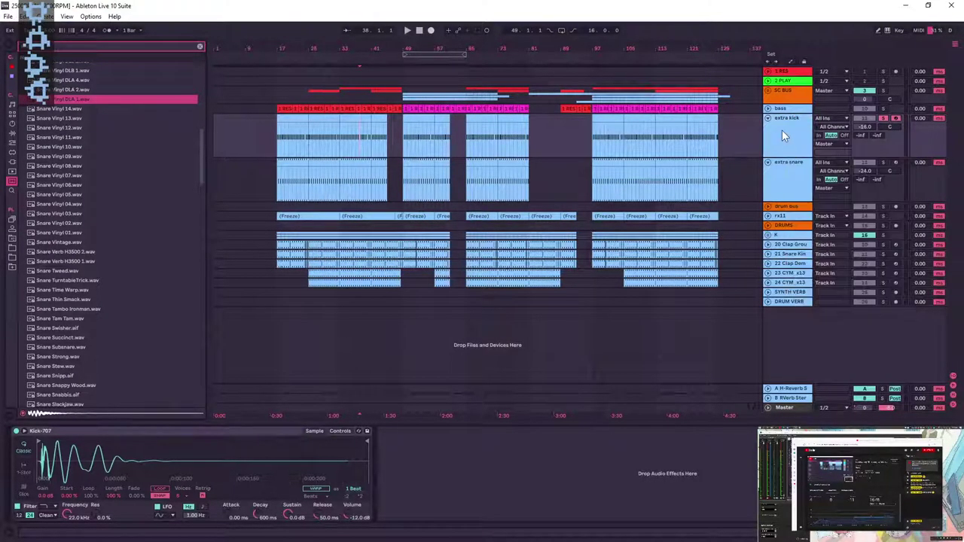
# - Group the extra kick and extra snare tracks under the name DRY KS, and play the group soloed
pyautogui.click(792, 166)
pyautogui.hotkey('ctrl', 'g')
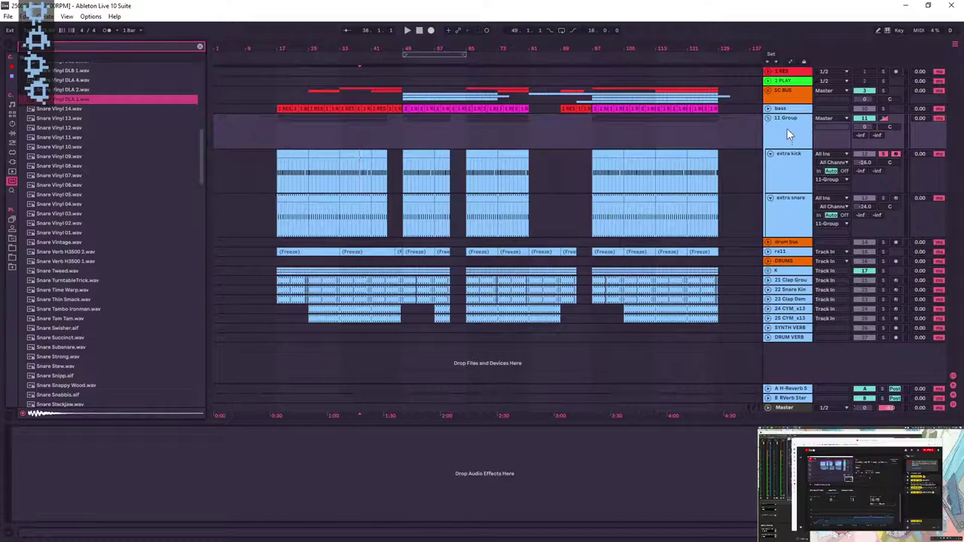
pyautogui.hotkey('ctrl', 'r')
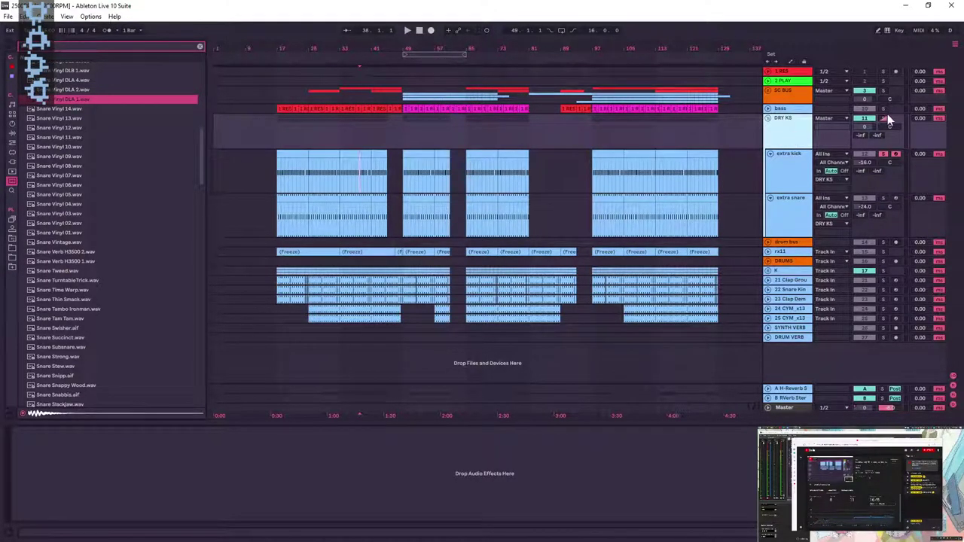
pyautogui.press('space')
pyautogui.click(882, 118)
pyautogui.press('space')
# - Color the DRY KS group cyan, keeping the two tracks inside it light blue
pyautogui.rightClick(793, 125)
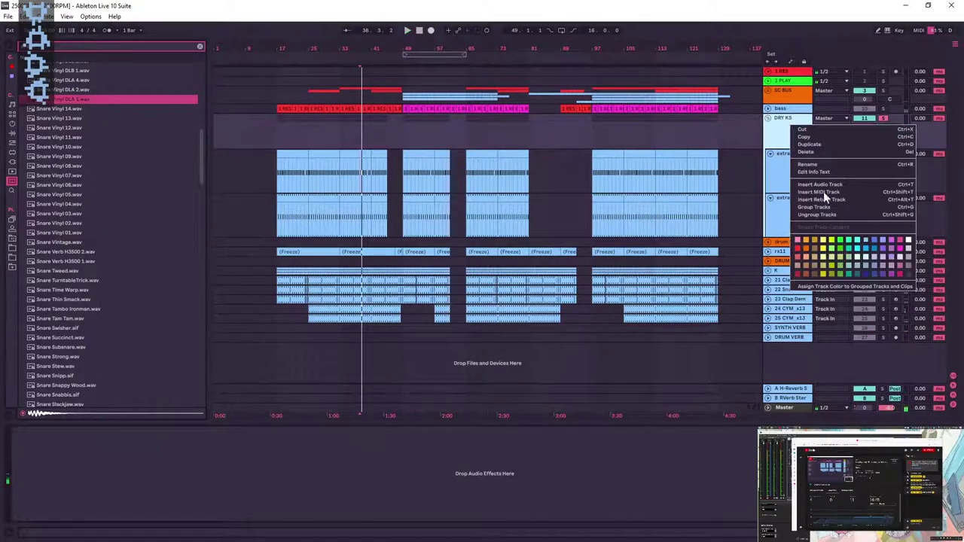
pyautogui.click(857, 240)
pyautogui.rightClick(789, 135)
pyautogui.click(855, 257)
pyautogui.hotkey('ctrl', 'z')
# - Load the TDR Kotelnikov compressor from the TokyoDawnLabs plug-ins onto the DRY KS group
pyautogui.click(8, 124)
pyautogui.click(11, 134)
pyautogui.click(11, 162)
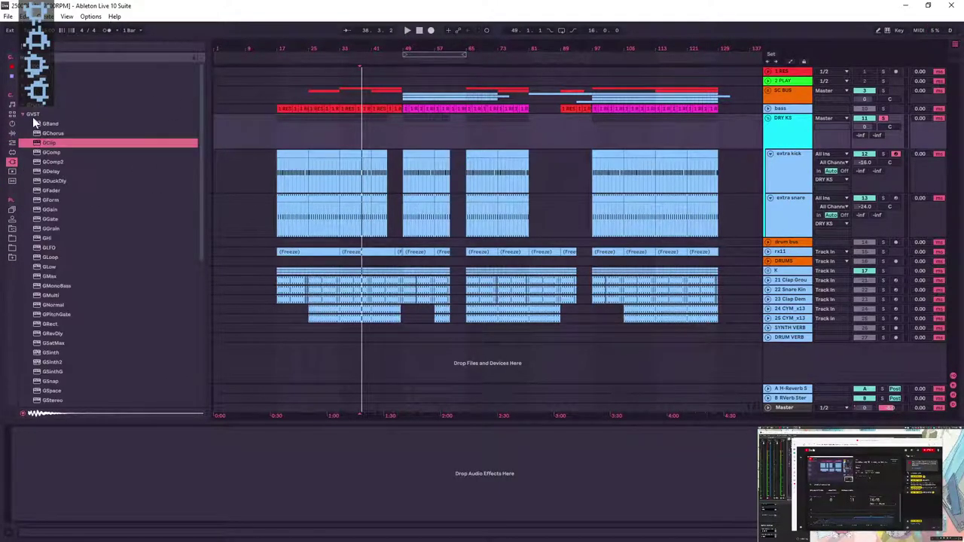
pyautogui.click(23, 115)
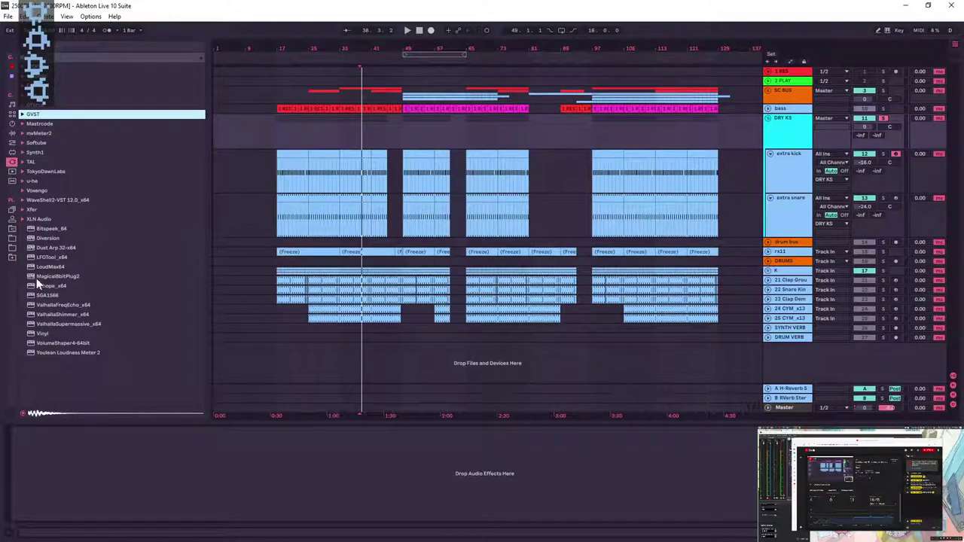
pyautogui.click(22, 171)
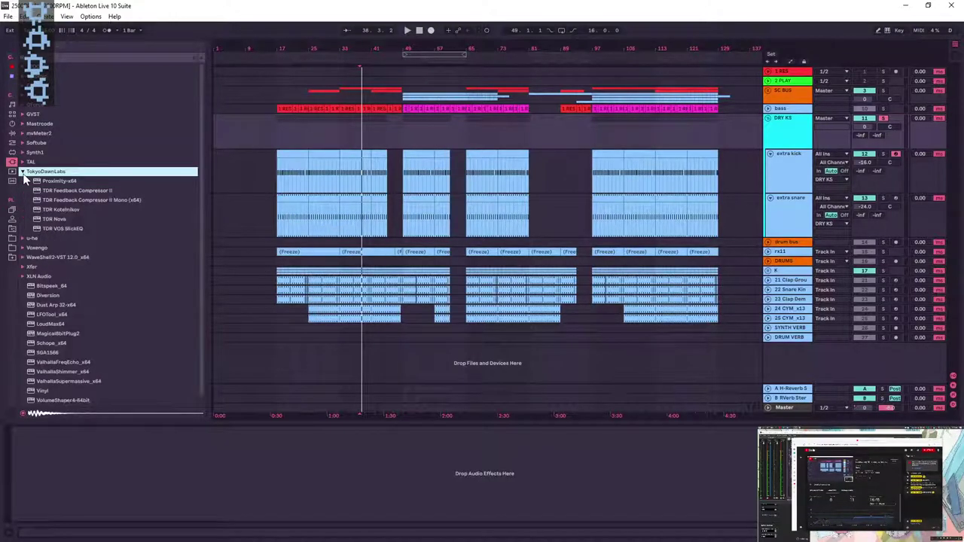
pyautogui.click(69, 209)
pyautogui.moveTo(622, 129); pyautogui.dragTo(625, 131)
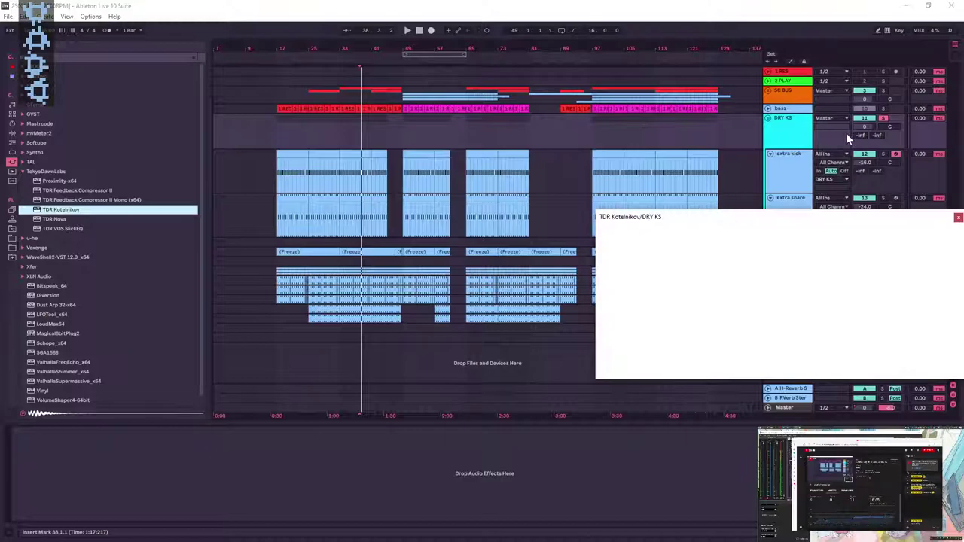
pyautogui.moveTo(775, 219); pyautogui.dragTo(482, 220)
# - Play the group and set Kotelnikov to -32.9 dB threshold, 0.02 ms attack, 10 ms peak release and 20 ms RMS release
pyautogui.press('space')
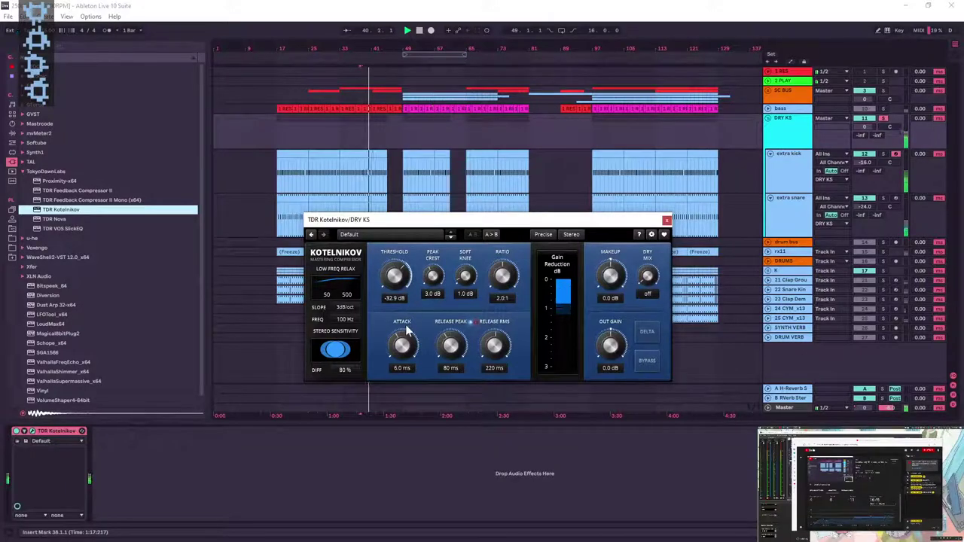
pyautogui.moveTo(404, 340); pyautogui.dragTo(439, 538)
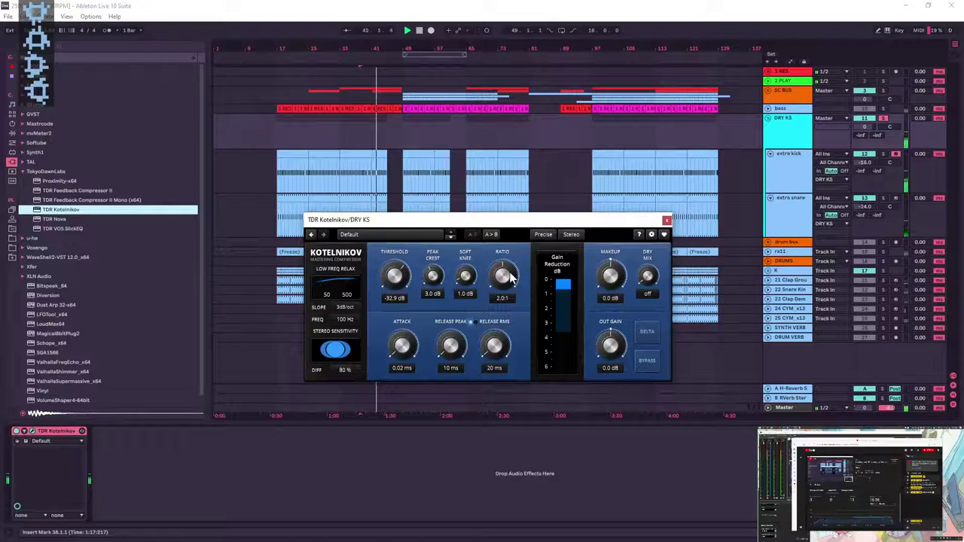
# - Set Kotelnikov's peak crest to Peak, soft knee to 0.0 dB and threshold to about -35 dB on DRY KS, comparing with the device bypassed
pyautogui.moveTo(434, 276); pyautogui.dragTo(452, 157)
pyautogui.moveTo(436, 275); pyautogui.dragTo(444, 399)
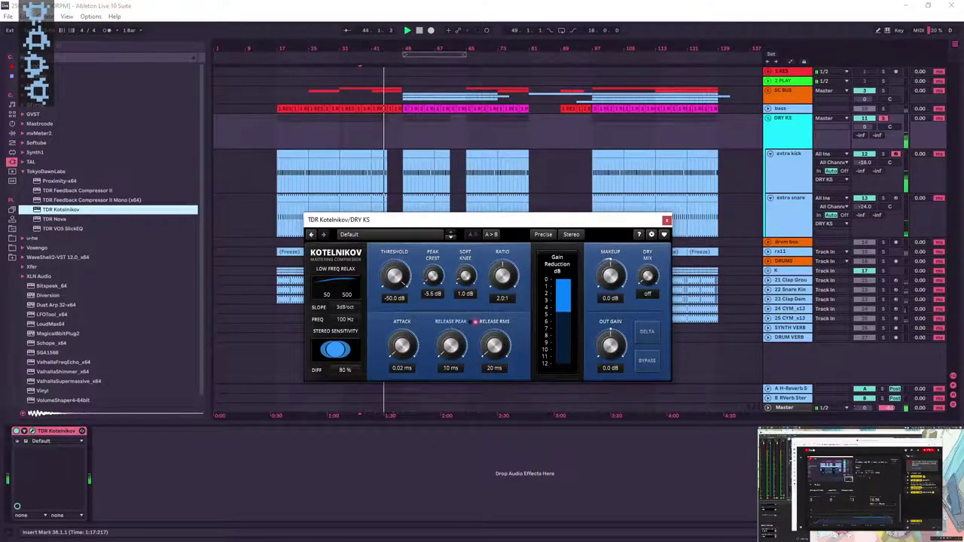
pyautogui.moveTo(434, 276); pyautogui.dragTo(471, 466)
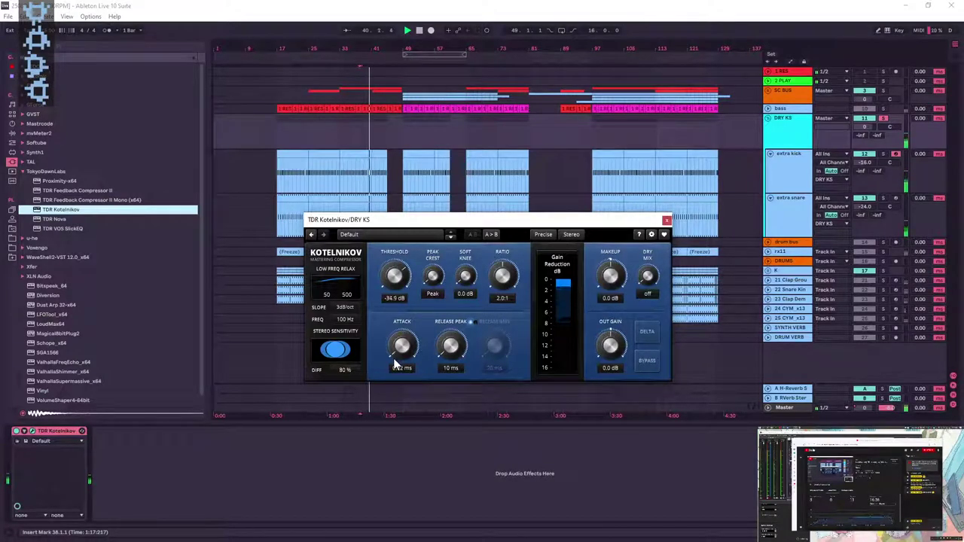
pyautogui.click(16, 432)
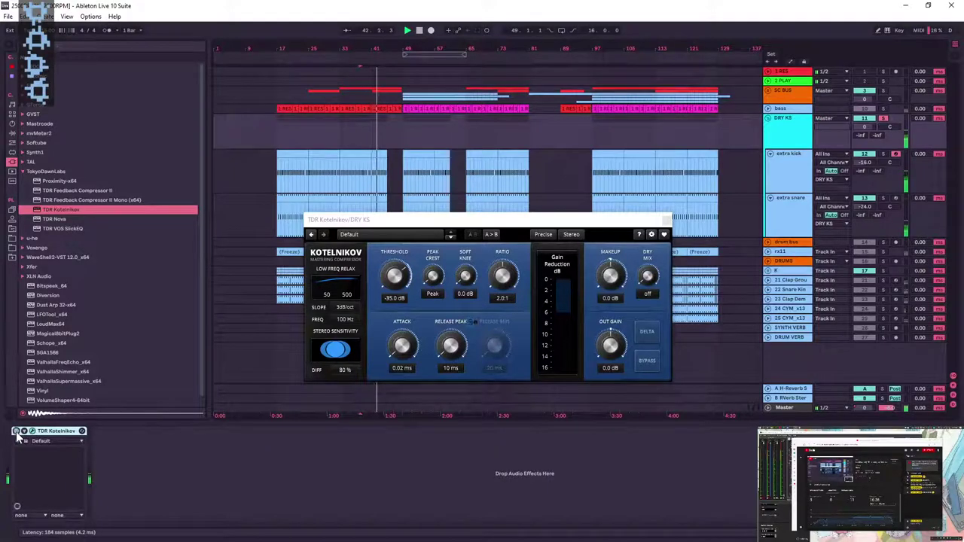
# - Unsolo DRY KS, set Kotelnikov's threshold to -33.0 dB and out gain to 2.0 dB, checking it in the mix, and close the plugin window
pyautogui.click(396, 284)
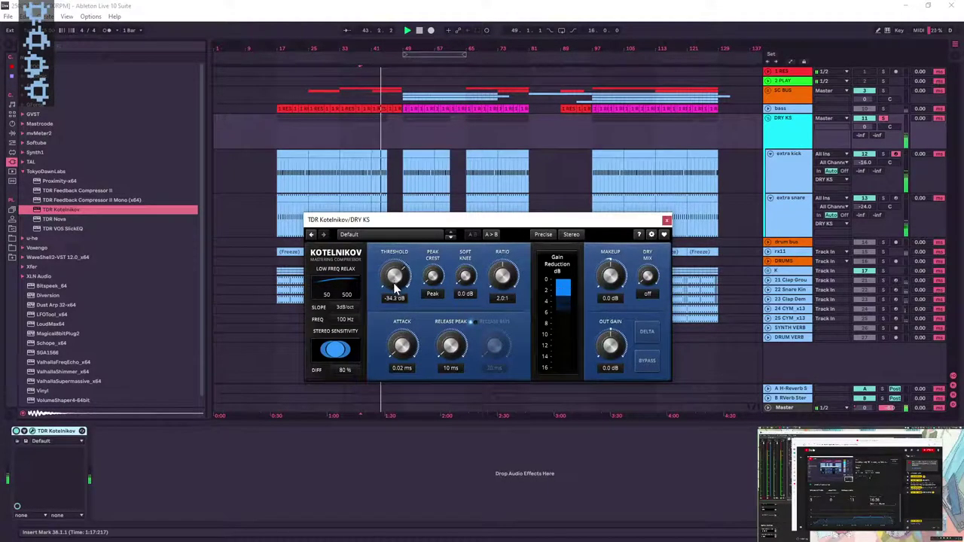
pyautogui.click(884, 118)
pyautogui.moveTo(398, 280); pyautogui.dragTo(402, 291)
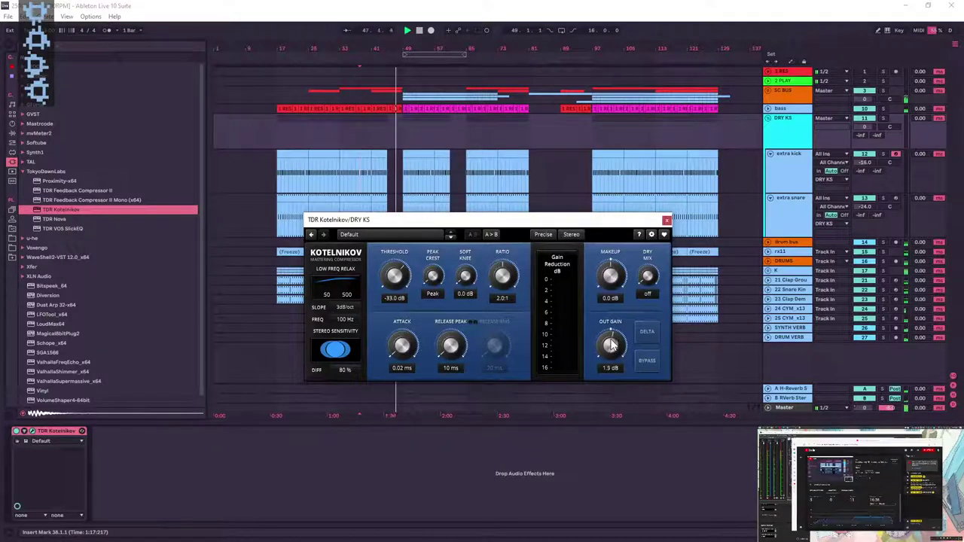
pyautogui.moveTo(574, 223); pyautogui.dragTo(593, 299)
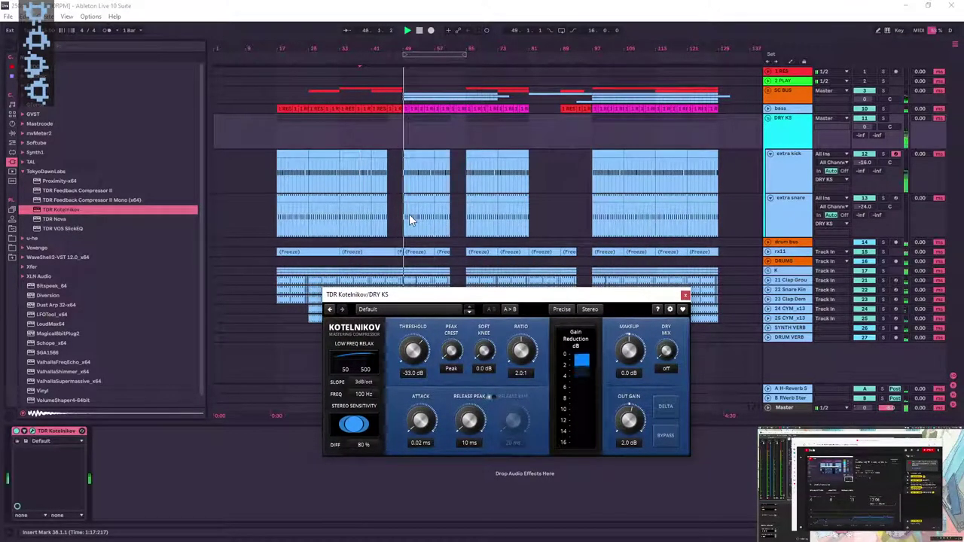
pyautogui.click(864, 119)
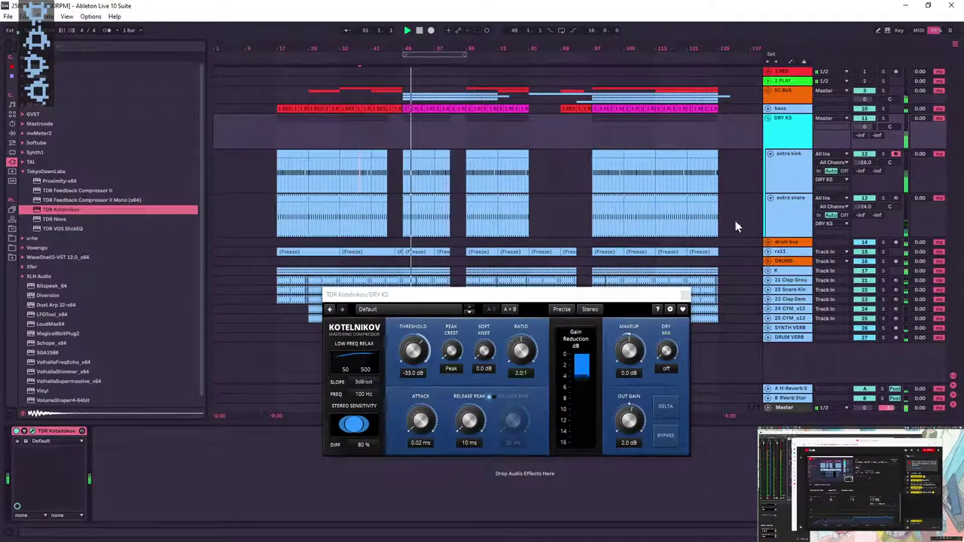
pyautogui.click(683, 295)
# - Add a Compressor audio effect after the sampler on the extra snare track
pyautogui.click(795, 205)
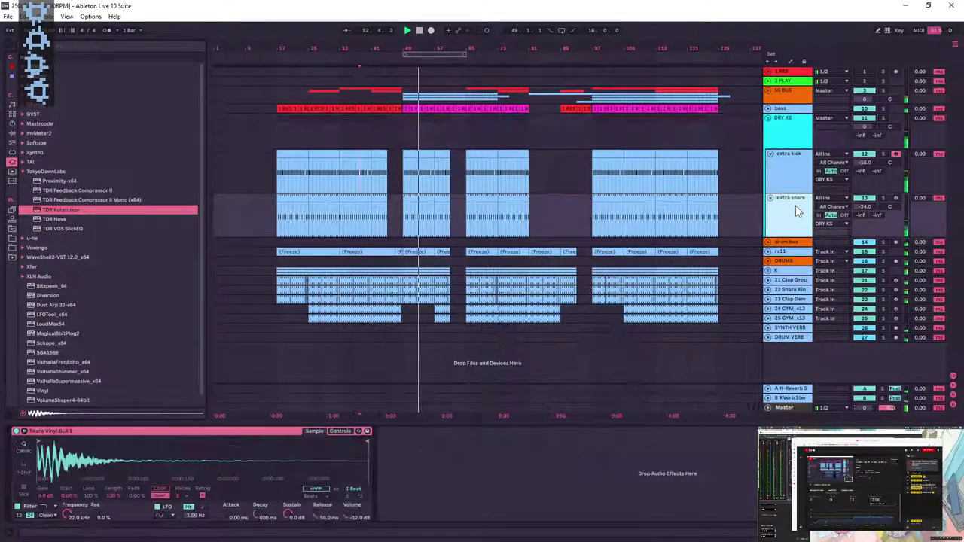
pyautogui.click(22, 171)
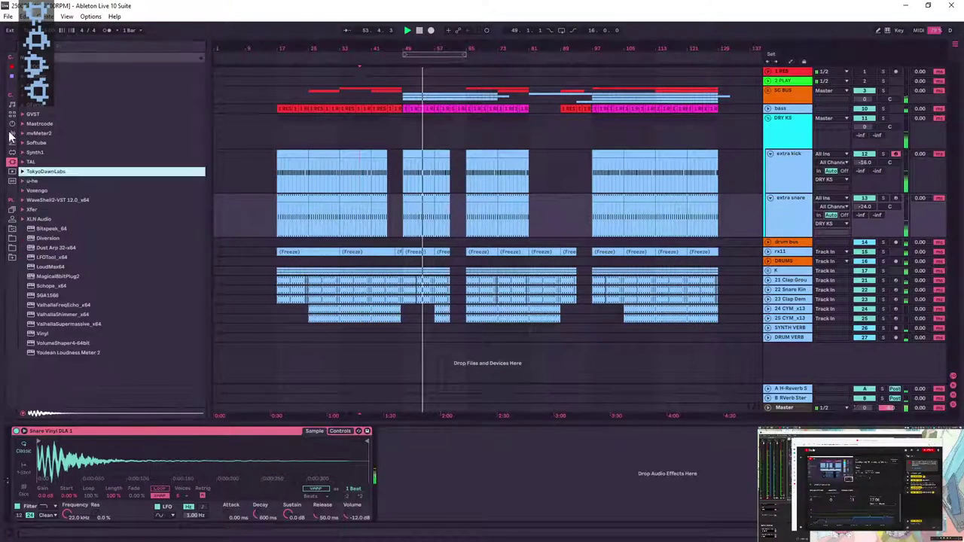
pyautogui.click(10, 136)
pyautogui.moveTo(51, 115); pyautogui.dragTo(422, 438)
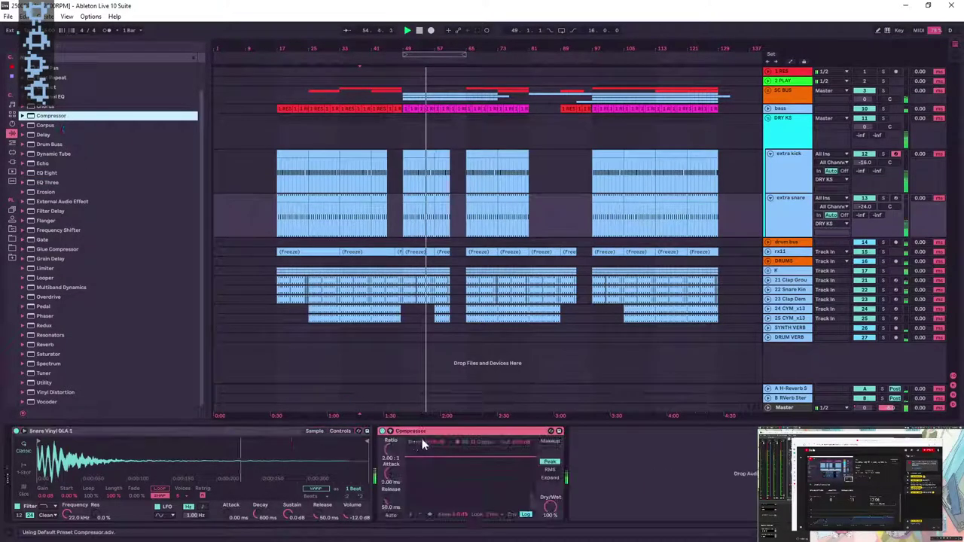
# - Sidechain the extra snare's Compressor from the extra kick track and set its threshold to about -21.1 dB
pyautogui.click(382, 431)
pyautogui.click(391, 455)
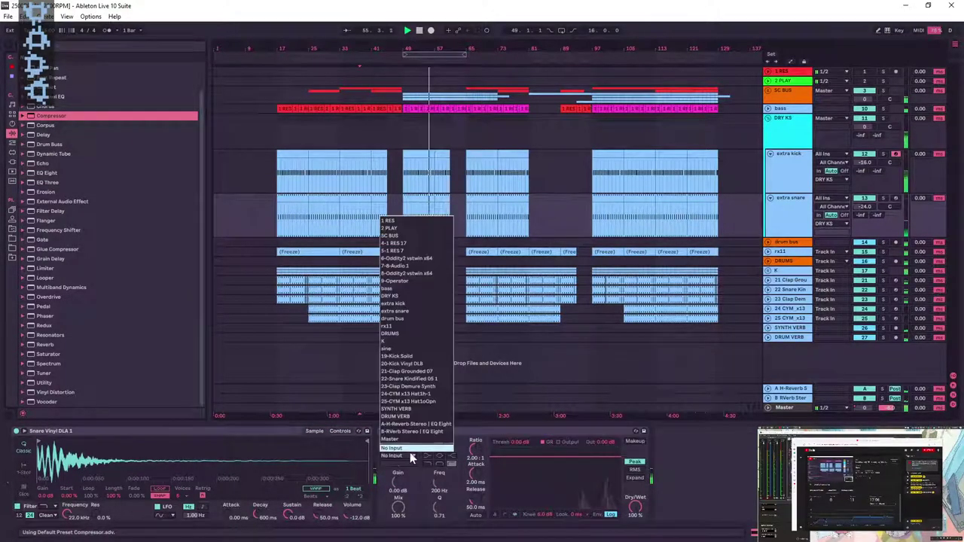
pyautogui.click(405, 304)
pyautogui.moveTo(579, 456); pyautogui.dragTo(578, 488)
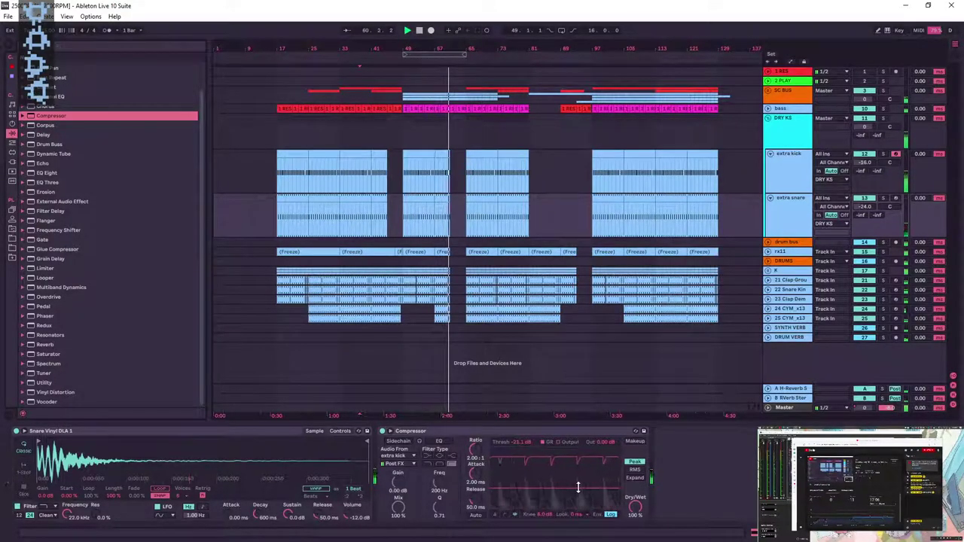
# - Collapse the DRY KS group, expand SC BUS and set the volume of track 6 Oddity2 to -16.0 dB
pyautogui.click(771, 119)
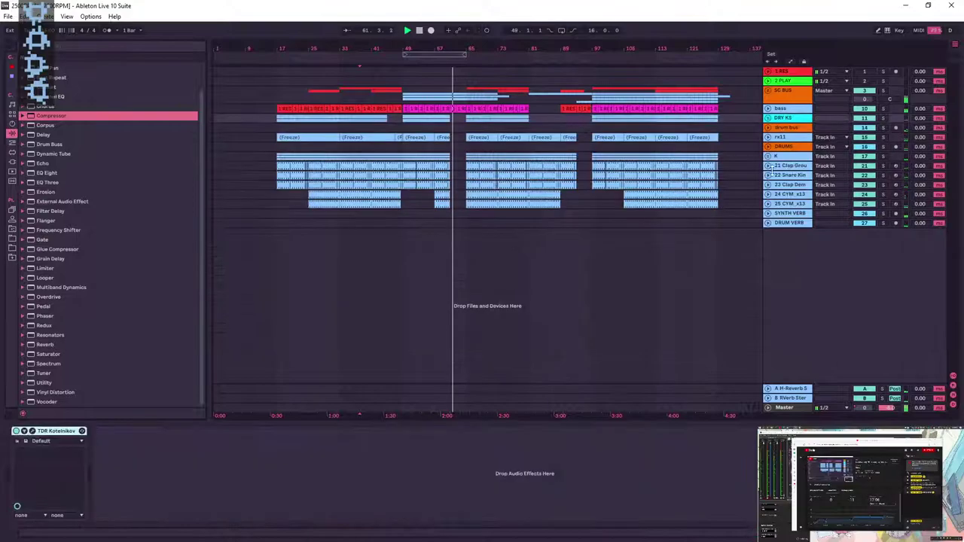
pyautogui.click(769, 91)
pyautogui.click(788, 216)
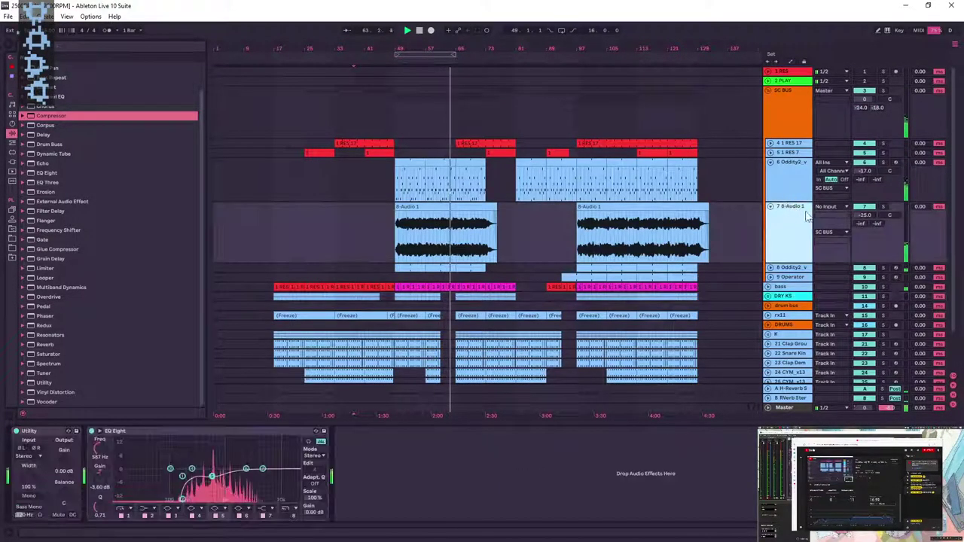
pyautogui.click(804, 188)
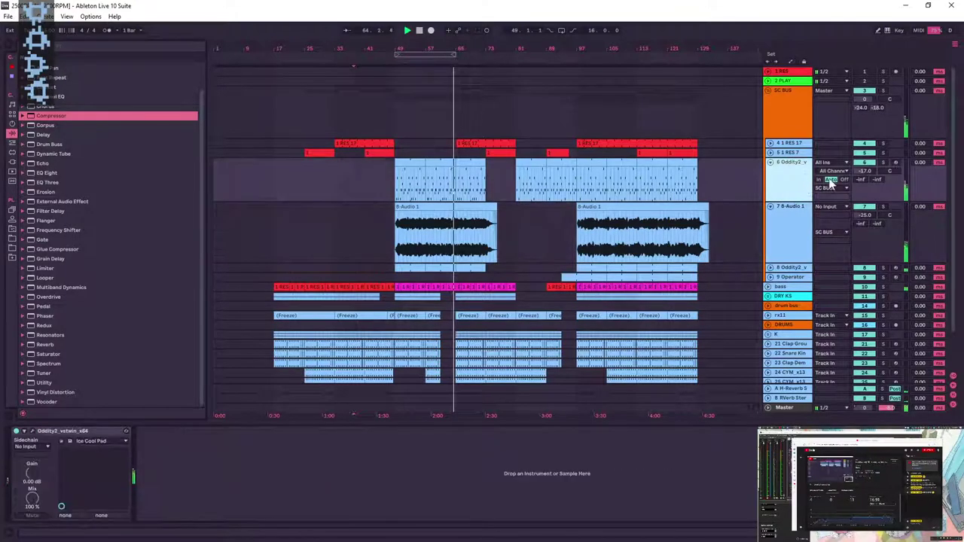
pyautogui.moveTo(866, 176); pyautogui.dragTo(866, 186)
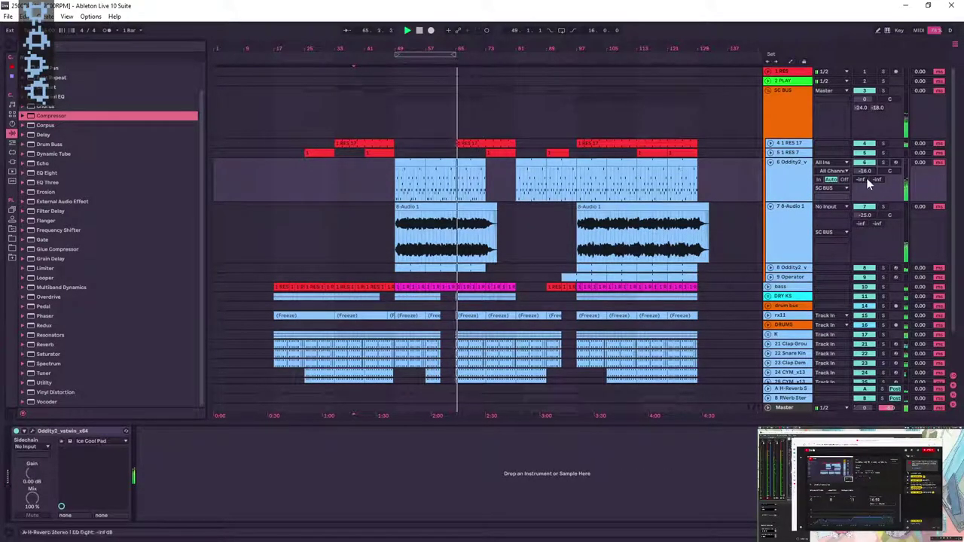
# - Solo the 8-Audio 1 track in SC BUS and open its first clip for sample editing
pyautogui.click(884, 270)
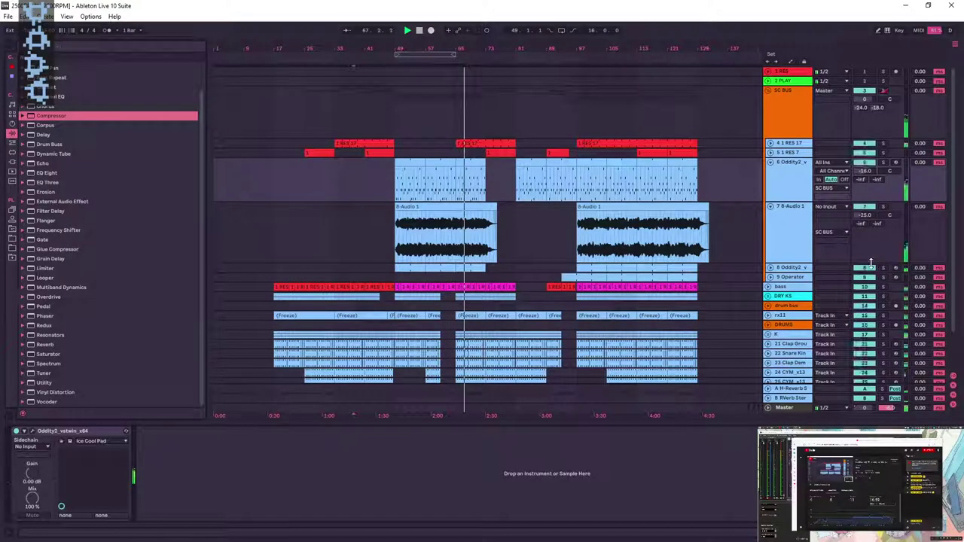
pyautogui.click(884, 208)
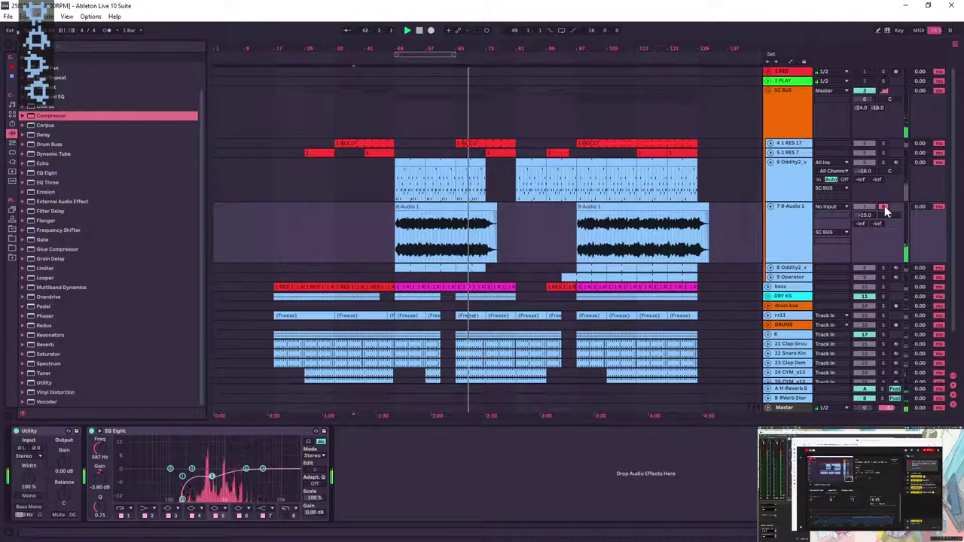
pyautogui.click(796, 221)
pyautogui.doubleClick(456, 223)
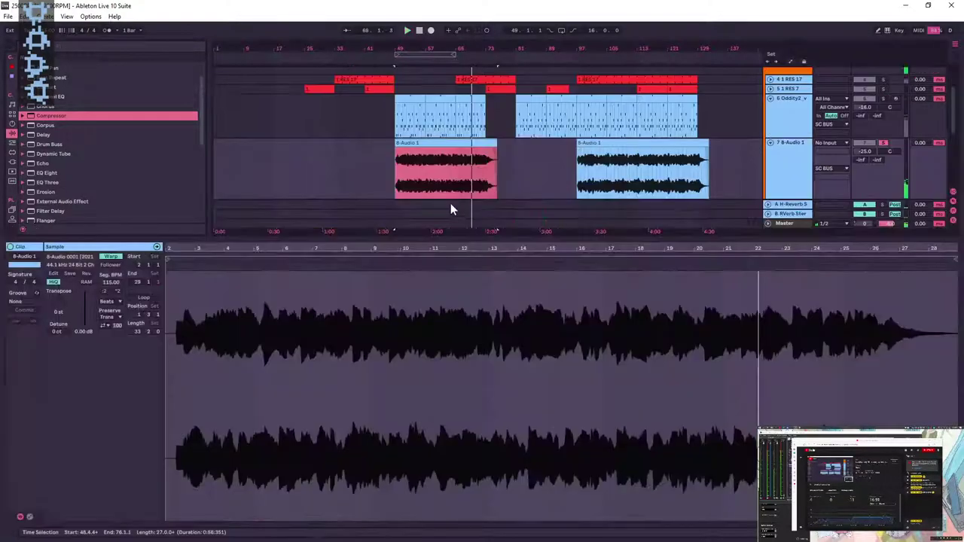
# - Set the first 8-Audio 1 clip's warp mode to Complex, transpose it to -12 st and play it back
pyautogui.click(110, 302)
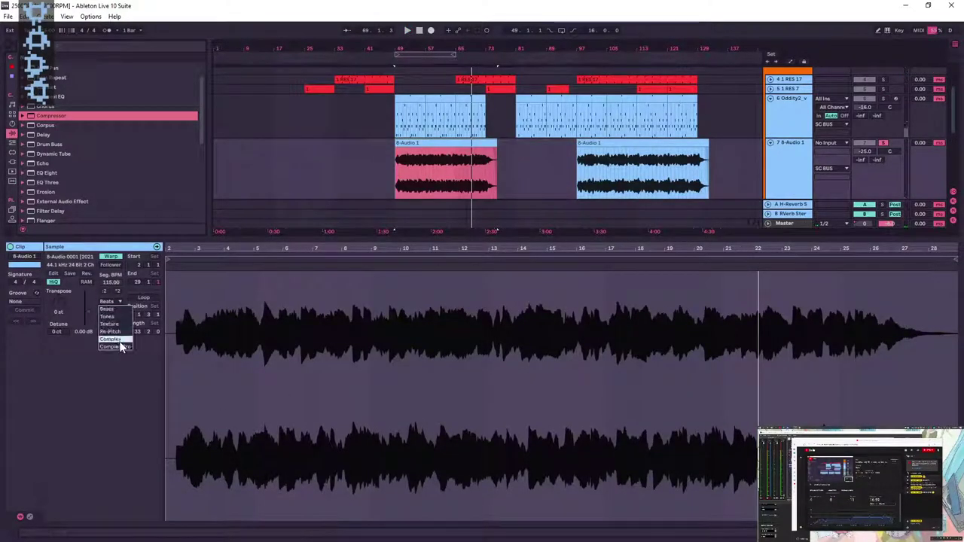
pyautogui.moveTo(58, 300); pyautogui.dragTo(58, 339)
pyautogui.press('space')
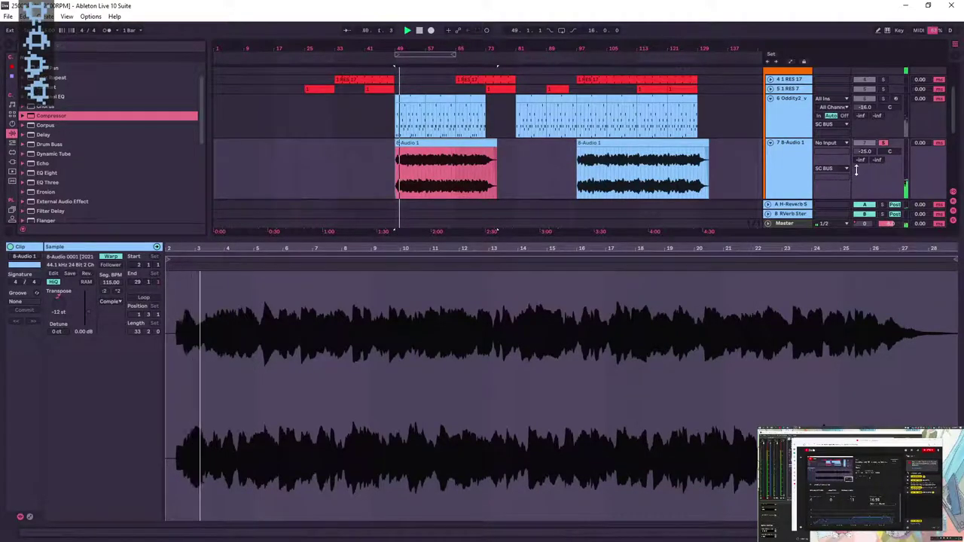
# - Show the 8-Audio 1 track's device chain, unsolo the track and set its volume to -18.0 dB
pyautogui.moveTo(866, 151); pyautogui.dragTo(866, 137)
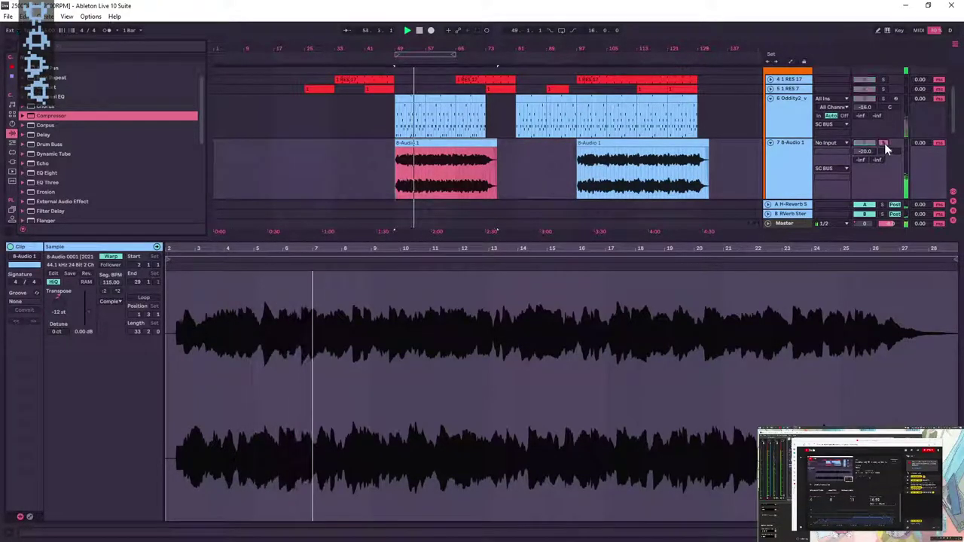
pyautogui.hotkey('shift', 'Tab')
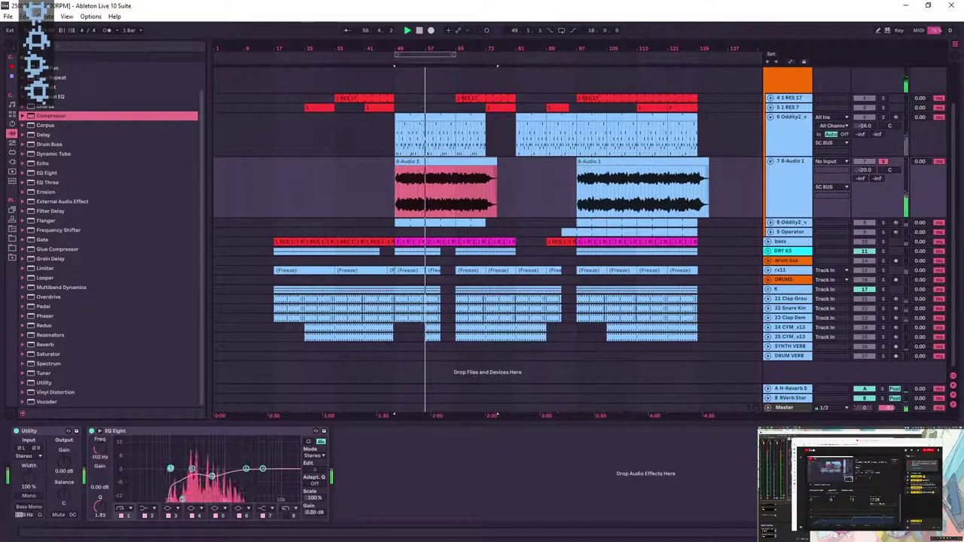
pyautogui.click(883, 161)
pyautogui.moveTo(872, 169); pyautogui.dragTo(872, 156)
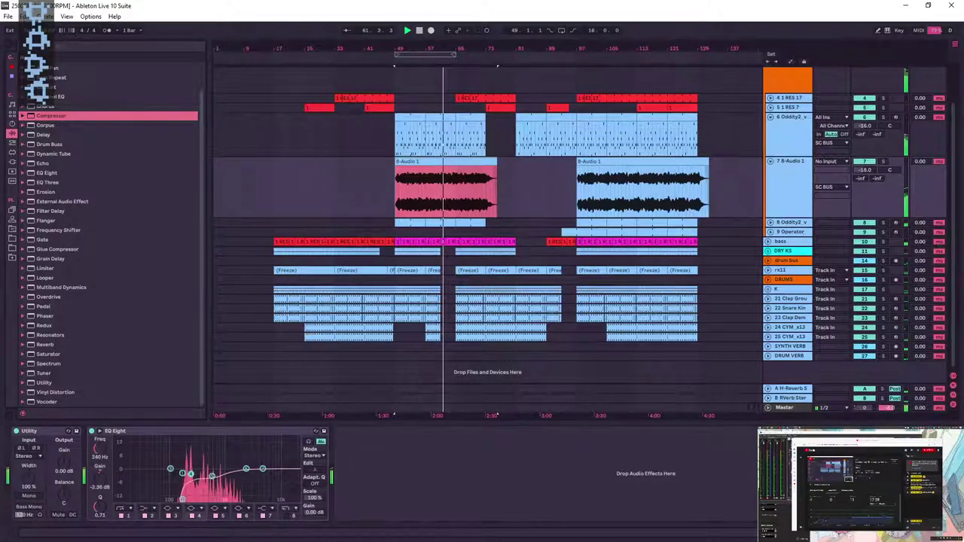
# - Set the second 8-Audio 1 clip's warp mode to Complex and return to the track's device chain
pyautogui.doubleClick(602, 157)
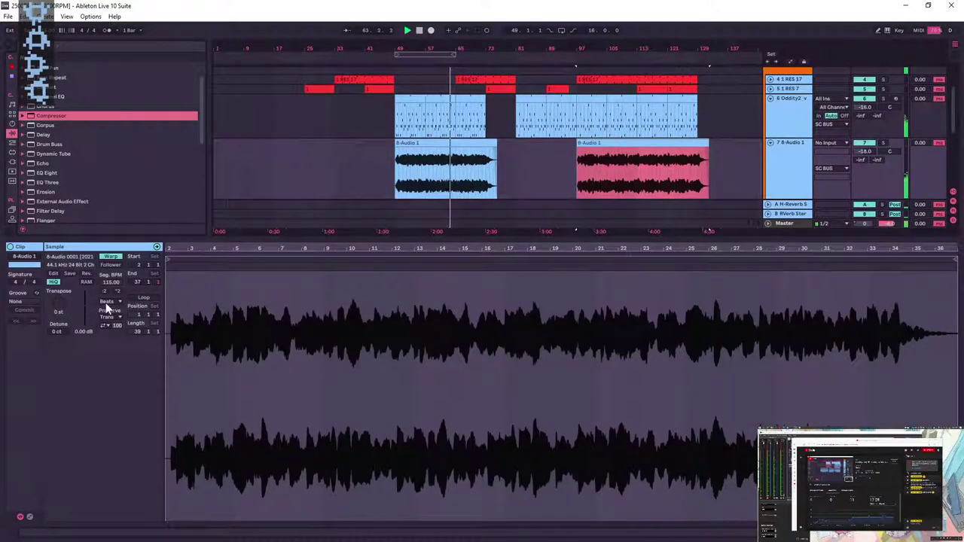
pyautogui.click(111, 347)
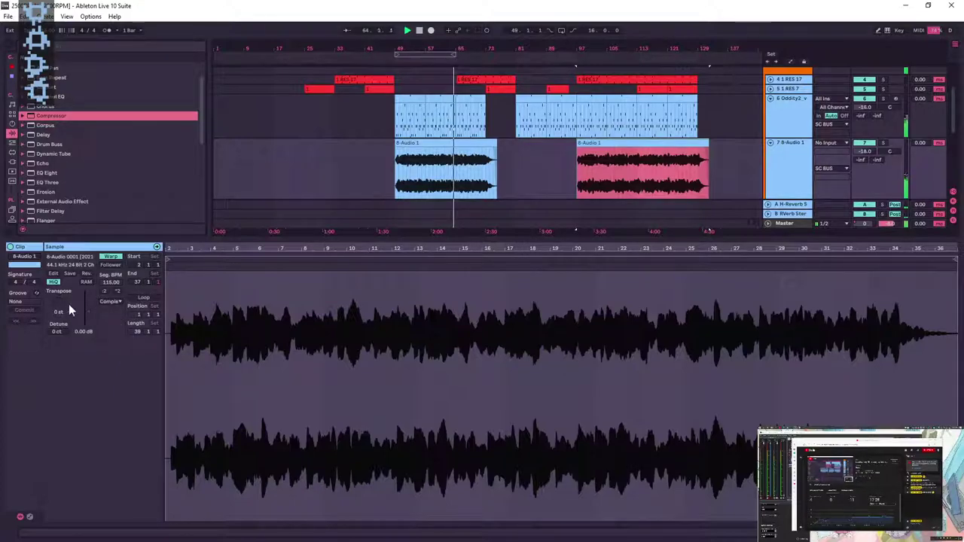
pyautogui.hotkey('shift', 'Tab')
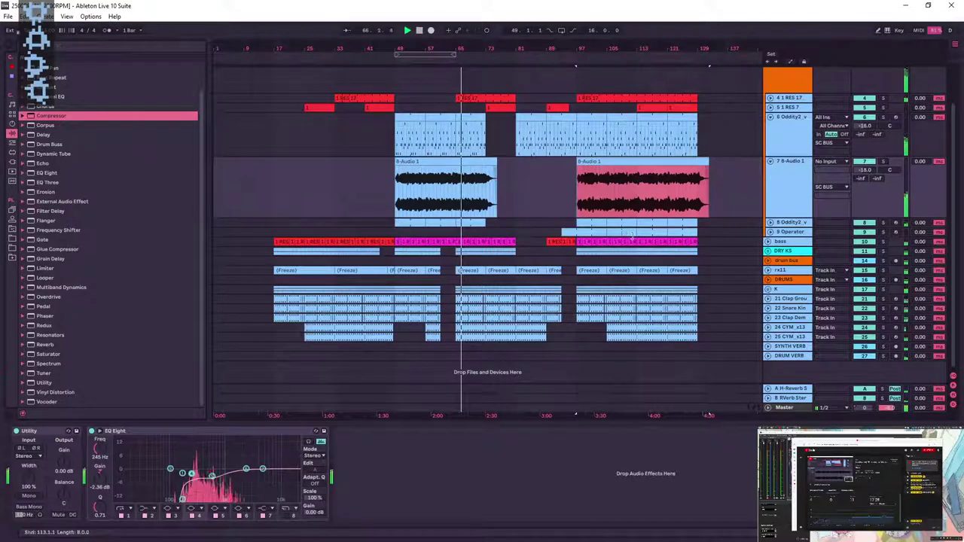
pyautogui.click(592, 183)
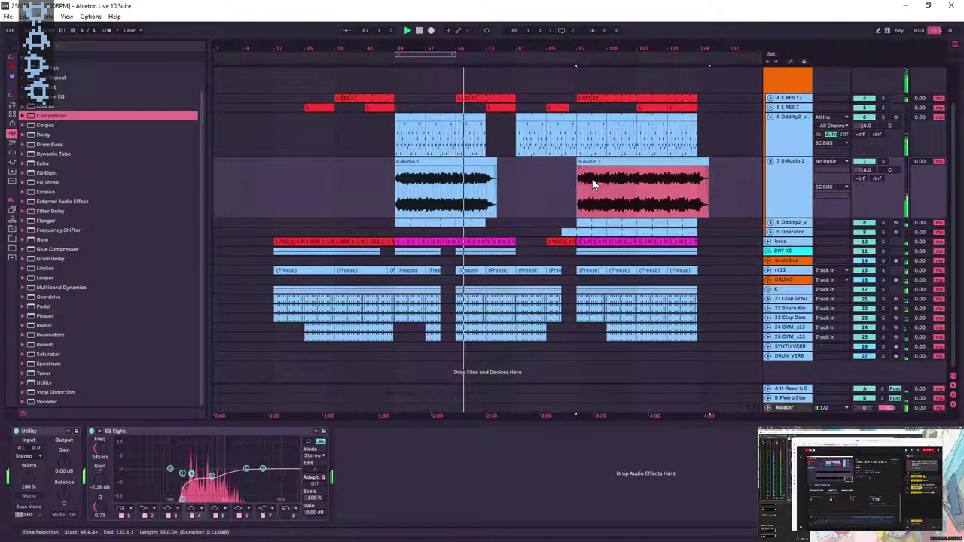
# - Collapse the SC BUS tracks and their group, select the drum bus track at bar 81 and save the set
pyautogui.keyDown('alt'); pyautogui.click(770, 162); pyautogui.keyUp('alt')
pyautogui.click(773, 101)
pyautogui.click(768, 91)
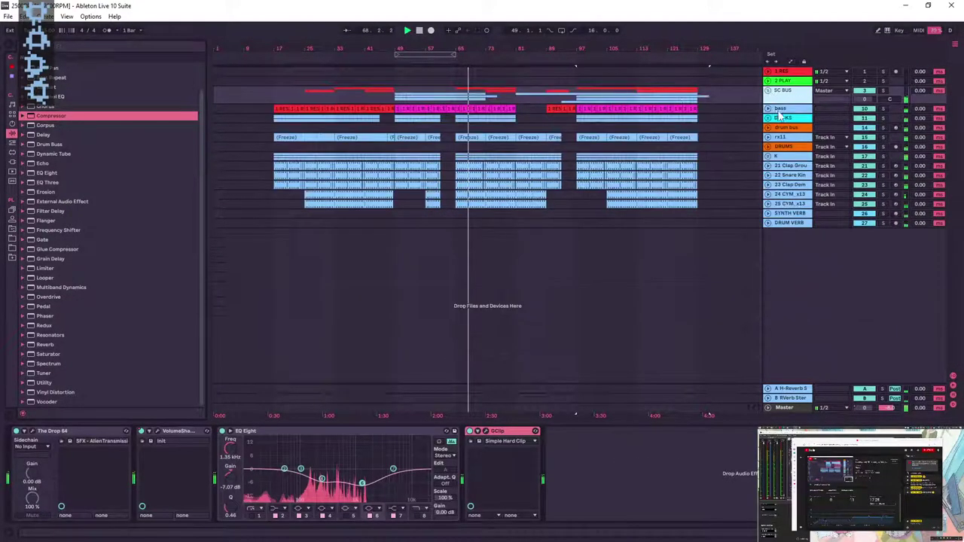
pyautogui.click(546, 125)
pyautogui.click(516, 129)
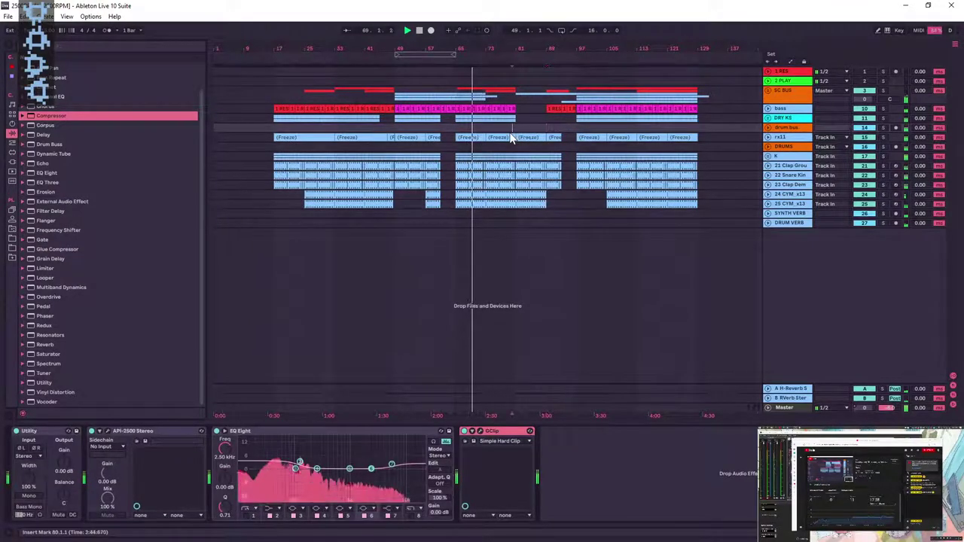
pyautogui.hotkey('ctrl', 's')
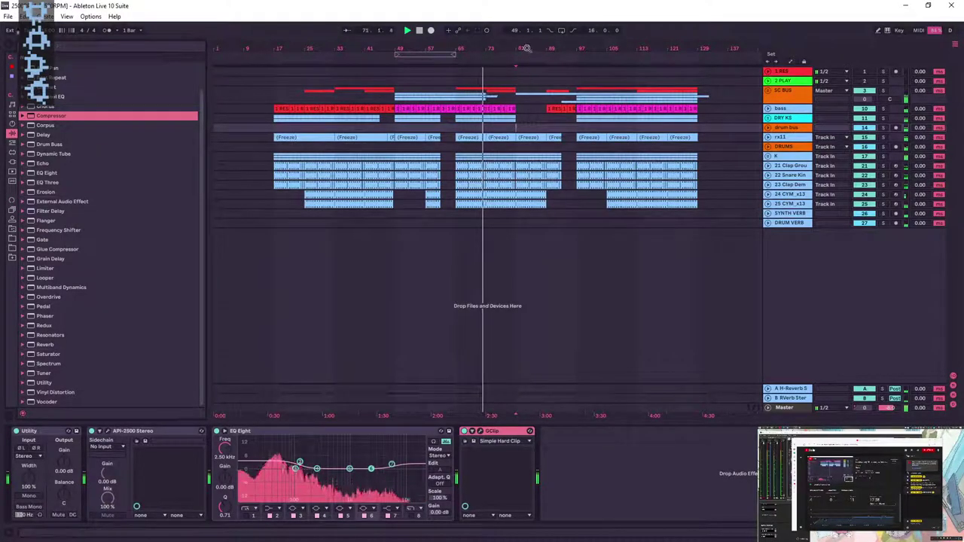
# - Show the Master track's device chain and open its GClip plugin window
pyautogui.moveTo(801, 73); pyautogui.dragTo(855, 334)
pyautogui.click(794, 408)
pyautogui.click(719, 440)
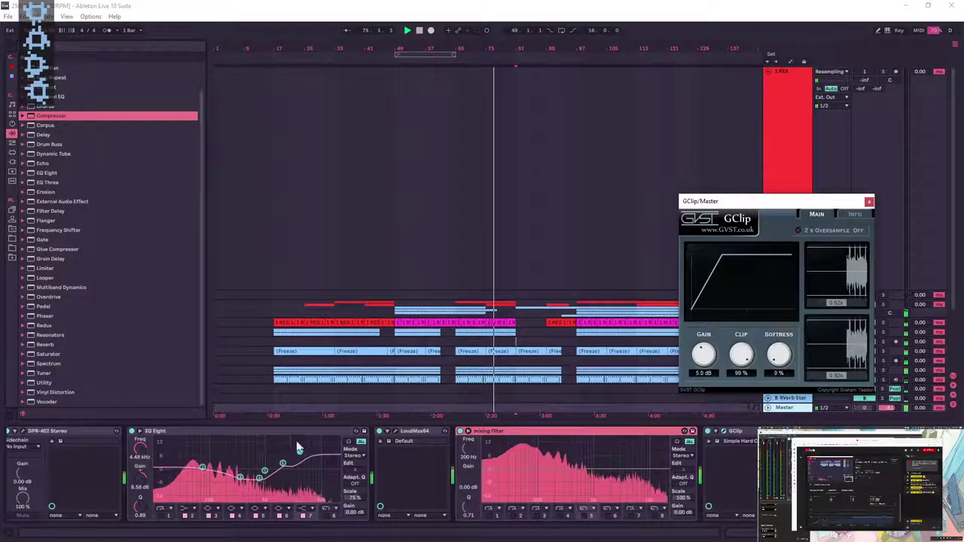
# - Open the DPR-402 compressor on the Master and set its threshold to about -32 dB
pyautogui.click(22, 432)
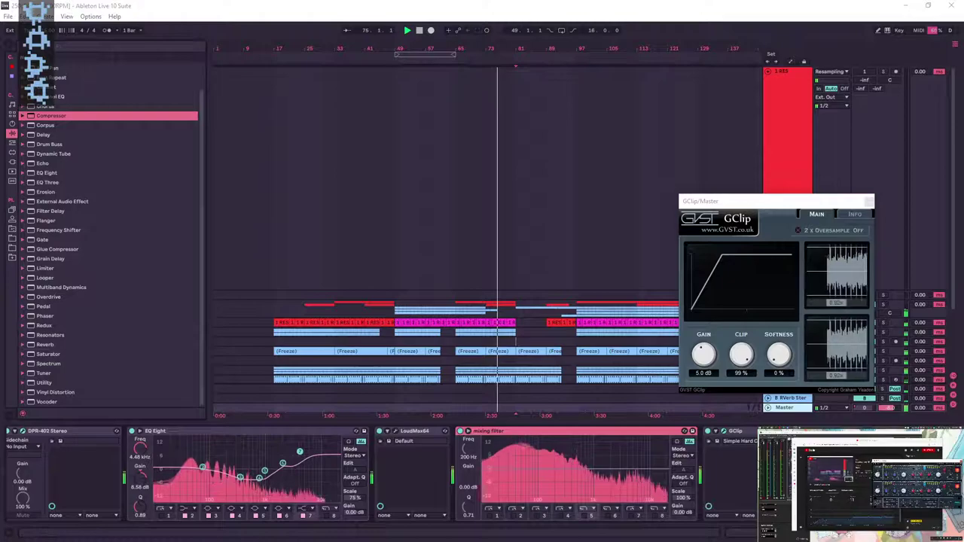
pyautogui.click(22, 432)
pyautogui.moveTo(253, 220); pyautogui.dragTo(269, 220)
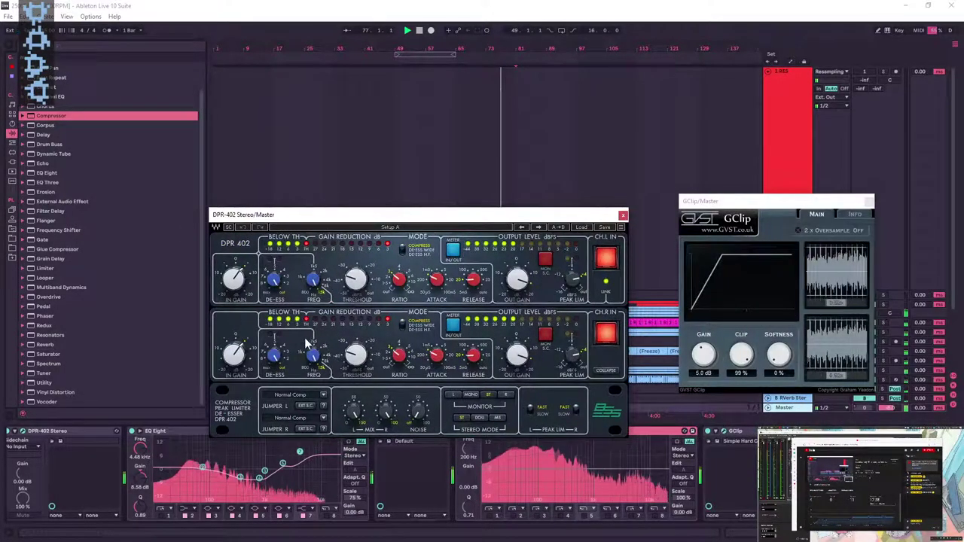
pyautogui.moveTo(360, 280); pyautogui.dragTo(360, 266)
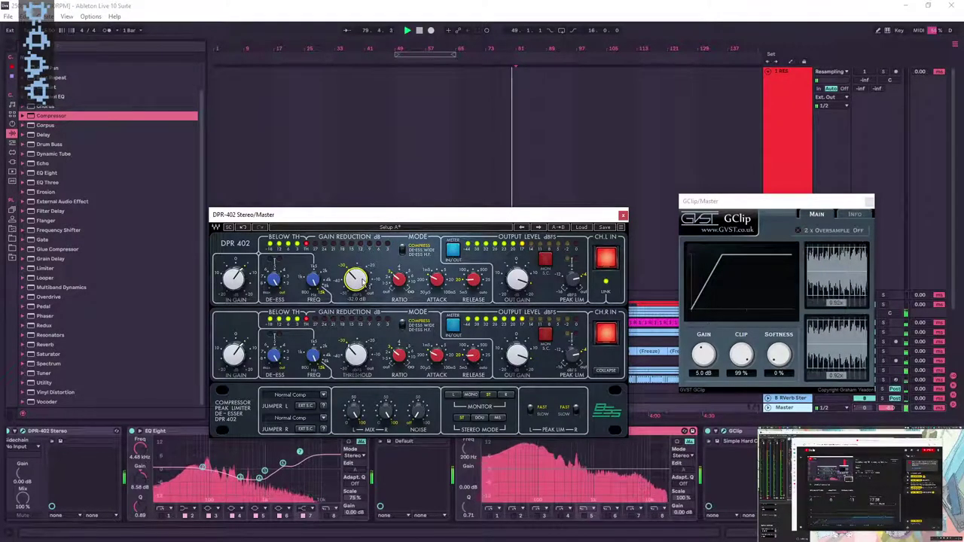
# - Open the Master's LoudMax64 window, set GClip's gain to 4.0 dB and arrange the plugin windows clear of the track list
pyautogui.moveTo(424, 215); pyautogui.dragTo(427, 134)
pyautogui.click(396, 431)
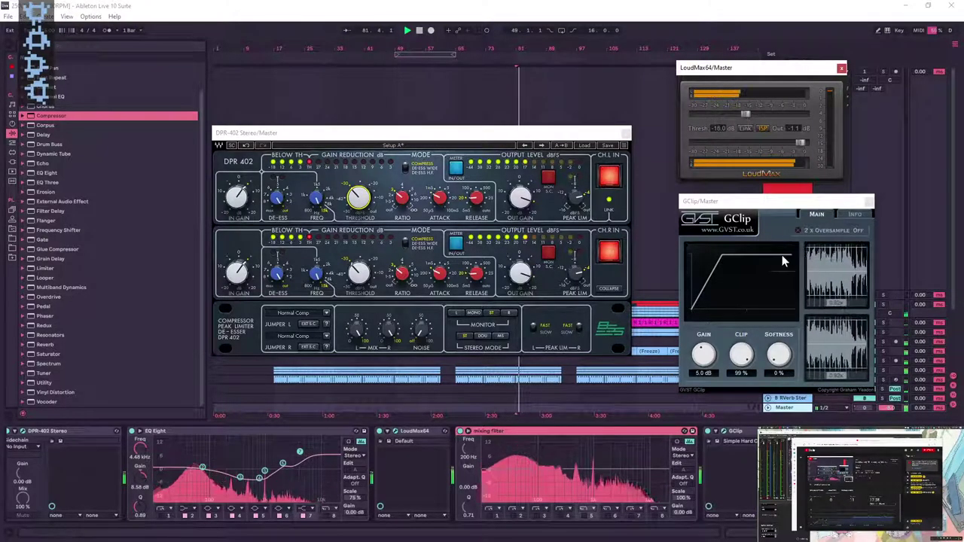
pyautogui.moveTo(704, 363)
pyautogui.mouseDown()
pyautogui.moveTo(712, 373)
pyautogui.moveTo(712, 357)
pyautogui.mouseUp()
pyautogui.moveTo(711, 353); pyautogui.dragTo(711, 357)
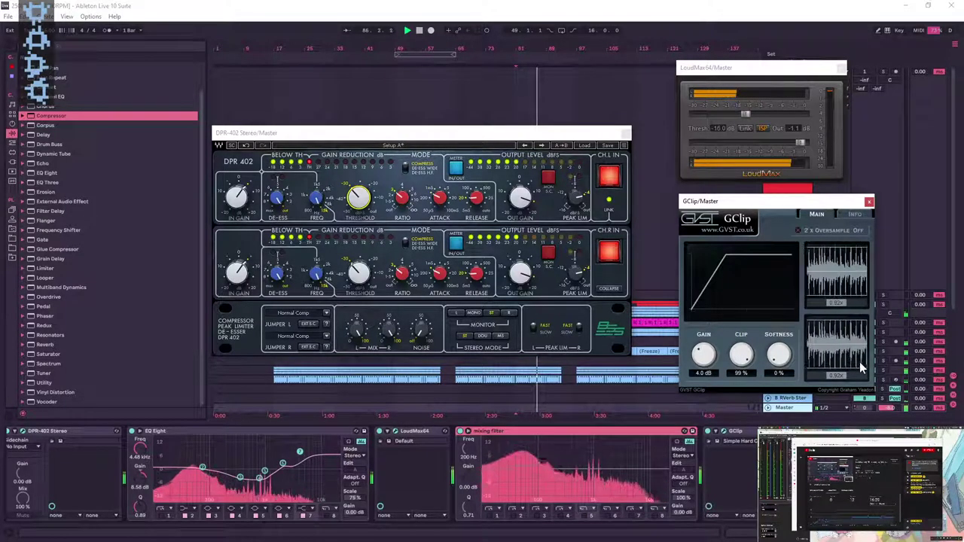
pyautogui.click(794, 424)
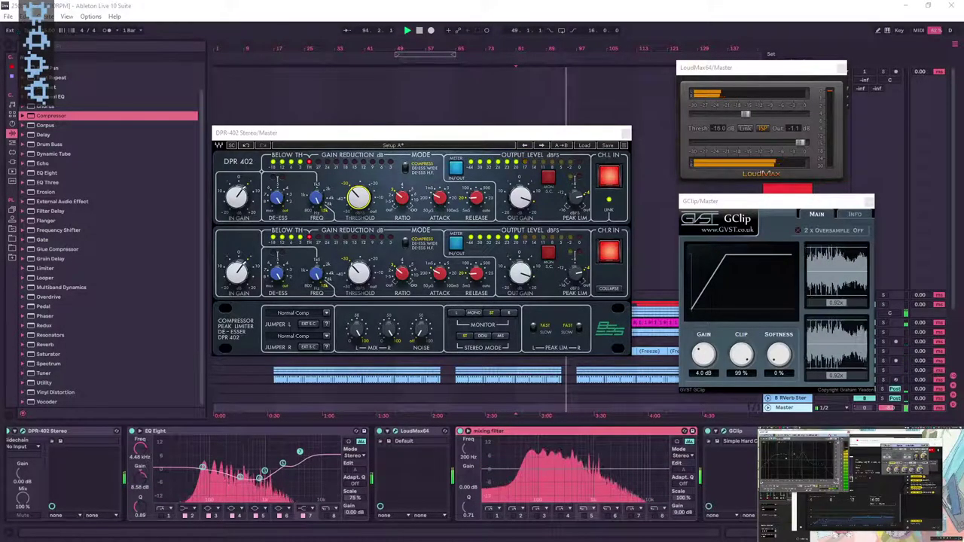
pyautogui.moveTo(806, 205); pyautogui.dragTo(651, 199)
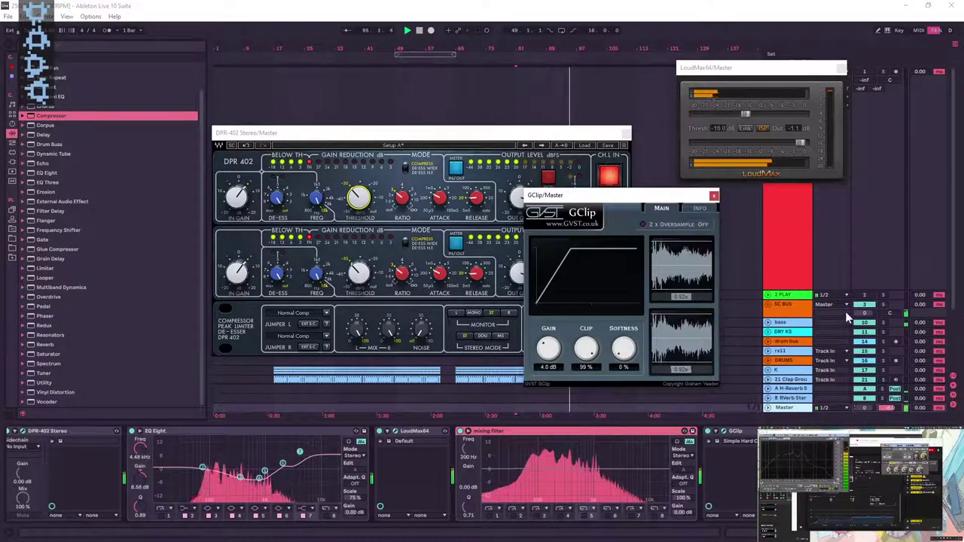
# - Expand the SC BUS group and check the volume setting of the 6 Oddity2 track inside it
pyautogui.click(768, 305)
pyautogui.scroll(-3, 832, 361)
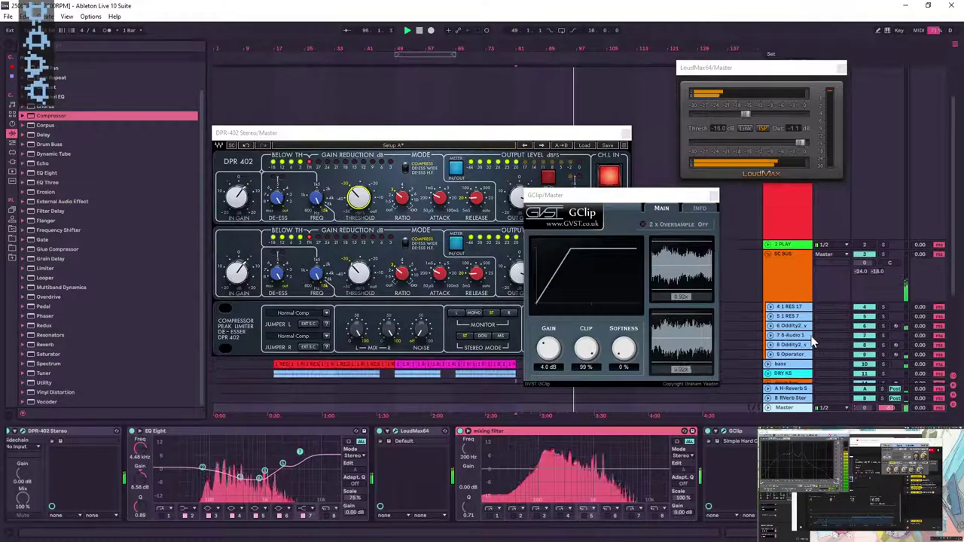
pyautogui.click(770, 326)
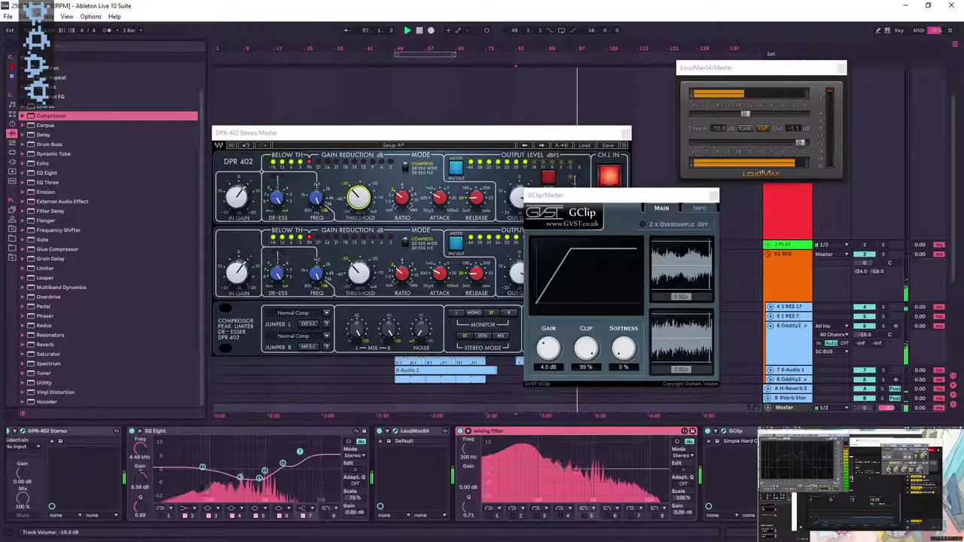
pyautogui.click(770, 326)
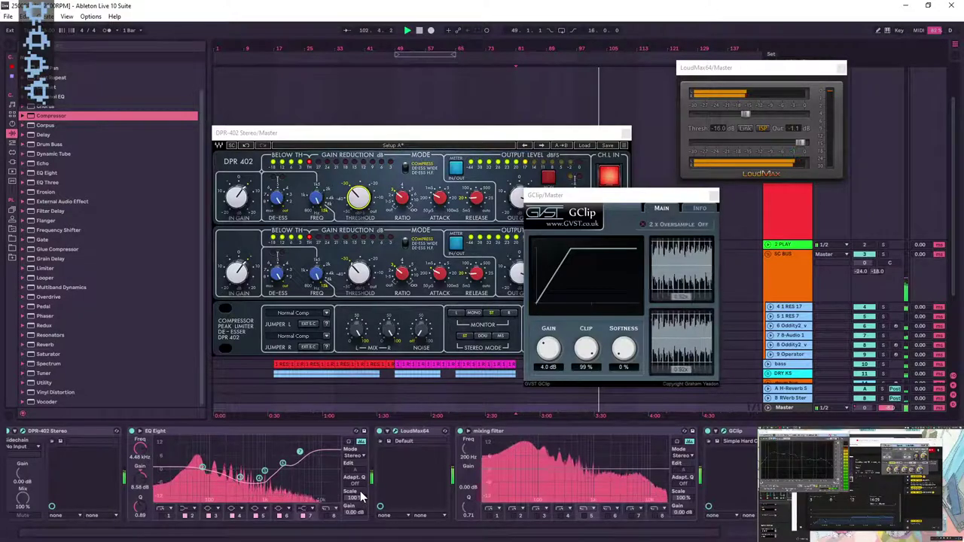
# - Set the scale of the Master's EQ Eight to 91% and close the GClip, DPR-402 and LoudMax64 windows
pyautogui.moveTo(361, 498)
pyautogui.mouseDown()
pyautogui.moveTo(360, 511)
pyautogui.moveTo(360, 500)
pyautogui.mouseUp()
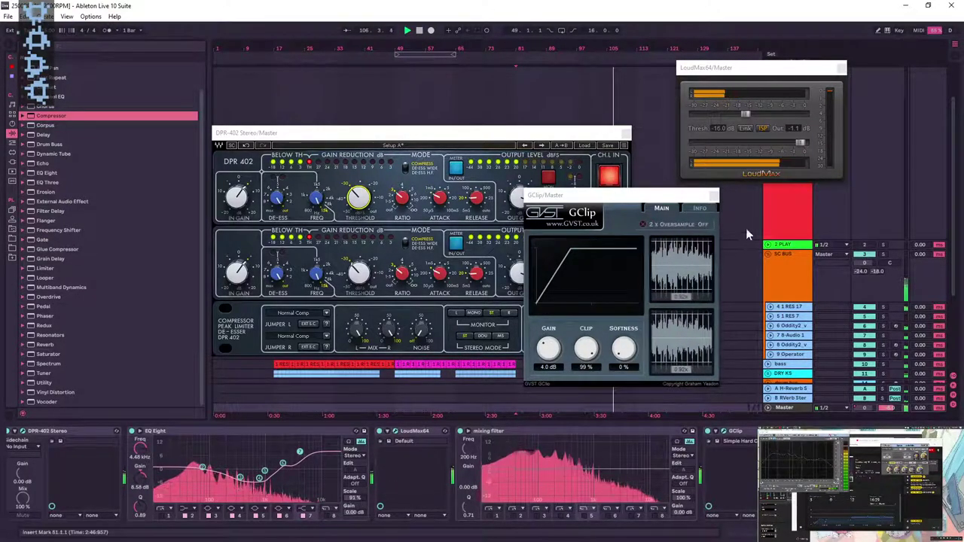
pyautogui.click(716, 196)
pyautogui.click(626, 134)
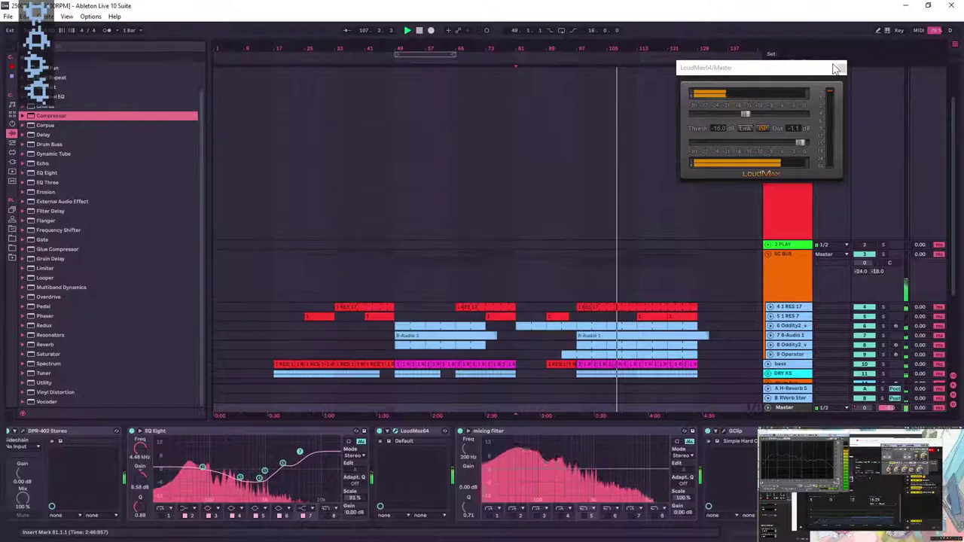
pyautogui.click(842, 68)
# - Fold all tracks, expand only the 1 RES track, arm it for recording and stop playback
pyautogui.keyDown('alt'); pyautogui.click(768, 254); pyautogui.keyUp('alt')
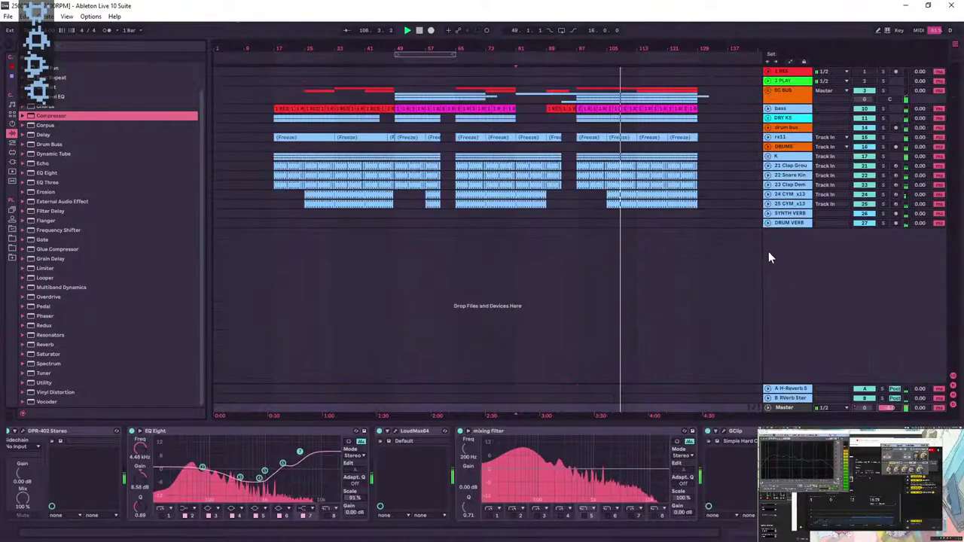
pyautogui.click(768, 72)
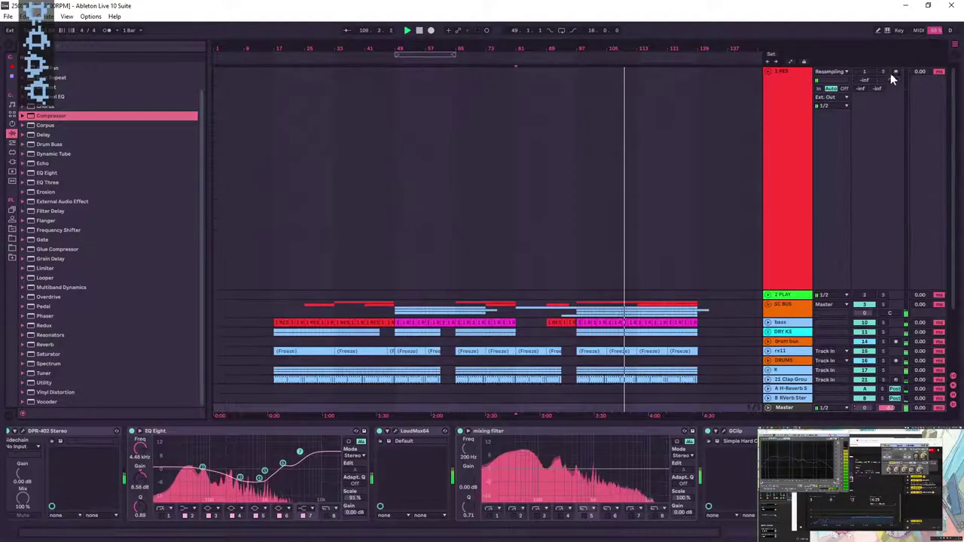
pyautogui.click(361, 168)
pyautogui.press('space')
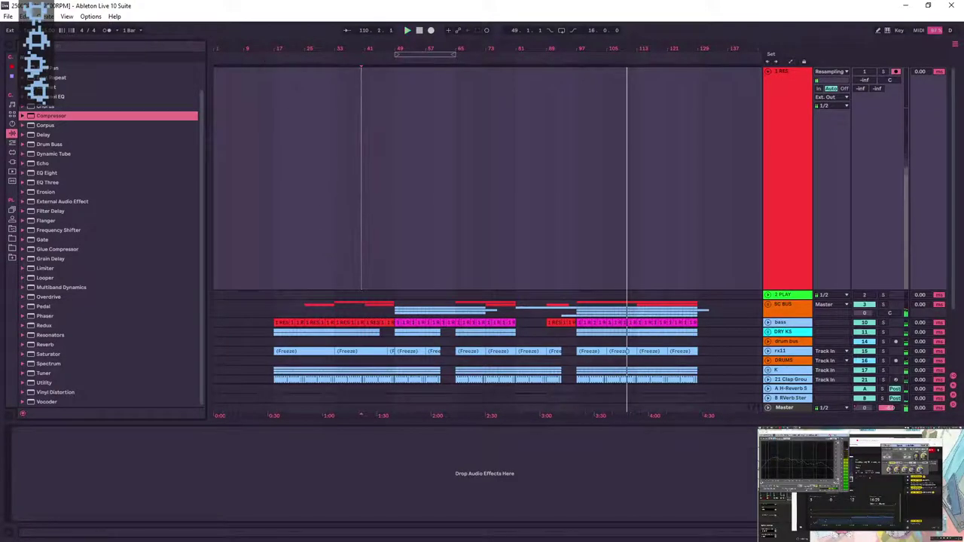
# - Place the insert marker on the 1 RES track just before bar 17 and save the set
pyautogui.moveTo(274, 48); pyautogui.dragTo(384, 113)
pyautogui.click(378, 102)
pyautogui.click(385, 86)
pyautogui.hotkey('ctrl', 's')
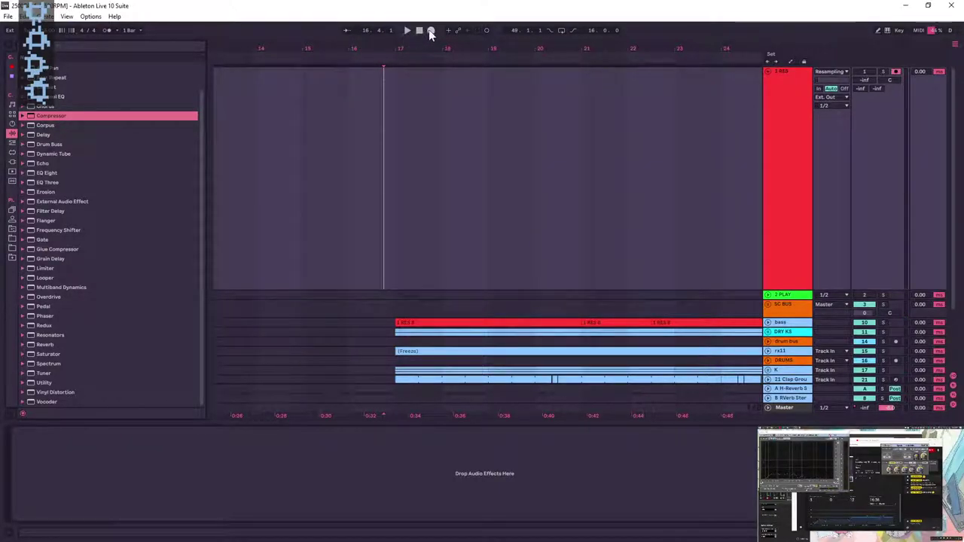
pyautogui.click(8, 16)
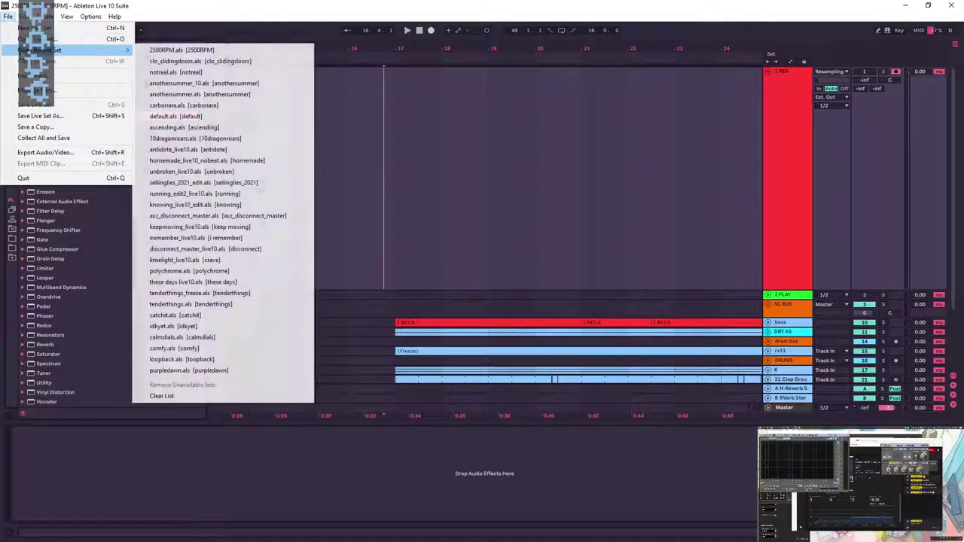
pyautogui.click(384, 91)
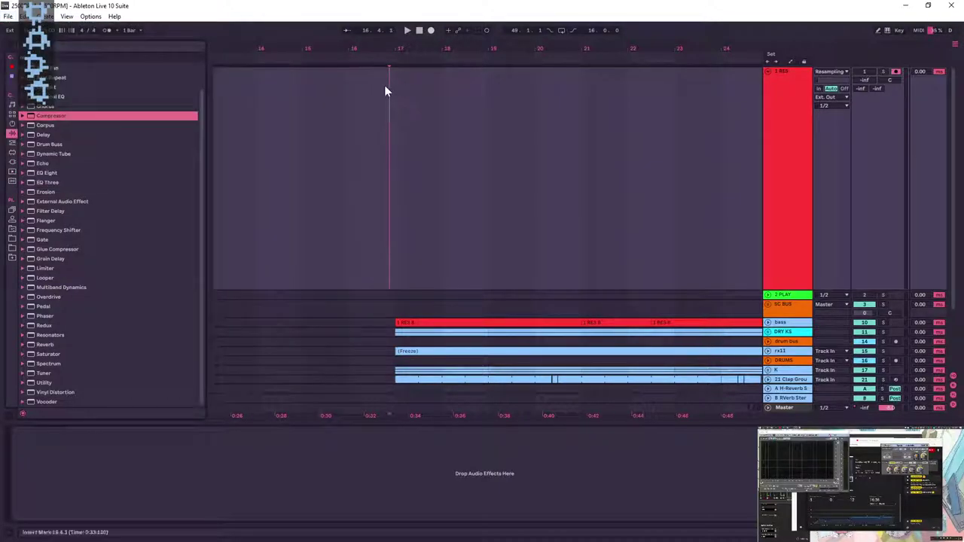
# - Record a resampled take of the mix onto 1 RES from just before bar 17, inspect its waveform and delete it
pyautogui.click(431, 31)
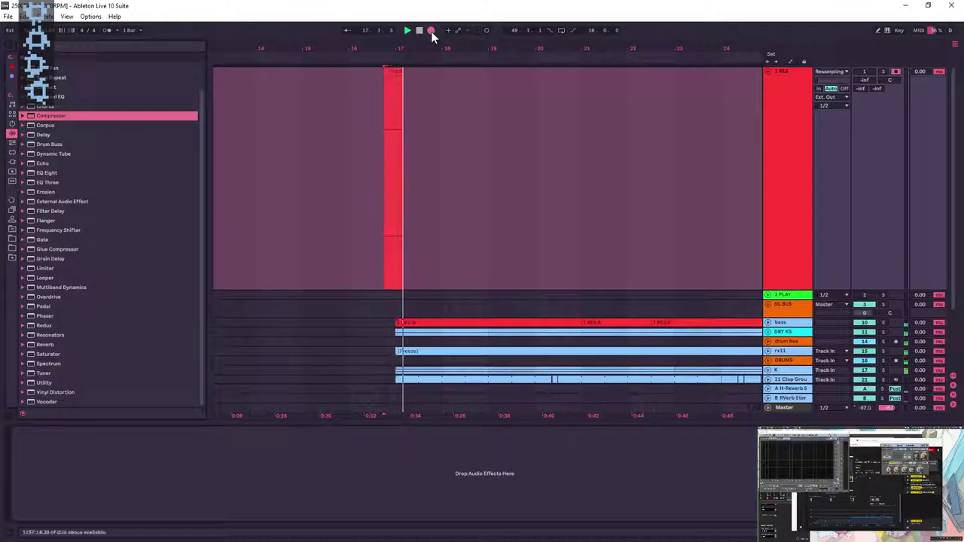
pyautogui.moveTo(433, 47); pyautogui.dragTo(433, 9)
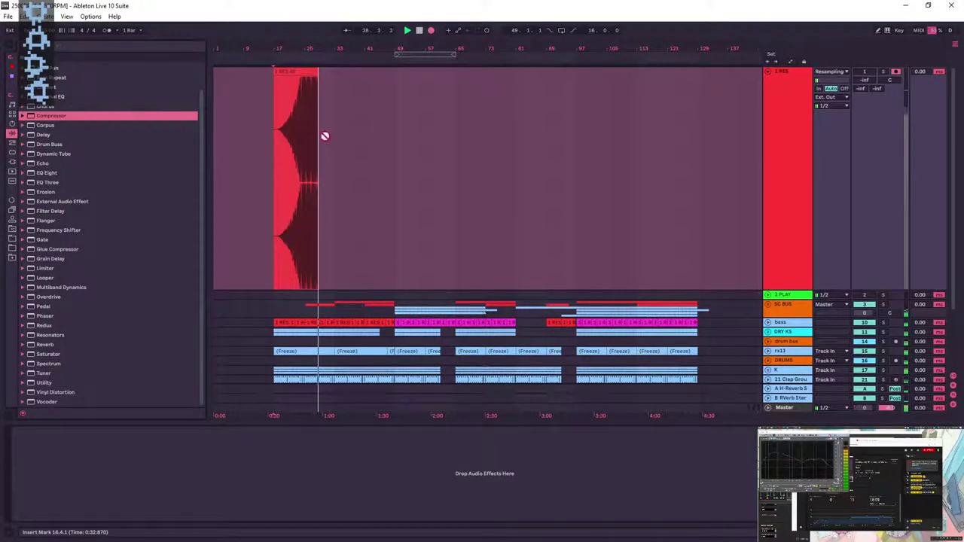
pyautogui.moveTo(318, 47); pyautogui.dragTo(376, 105)
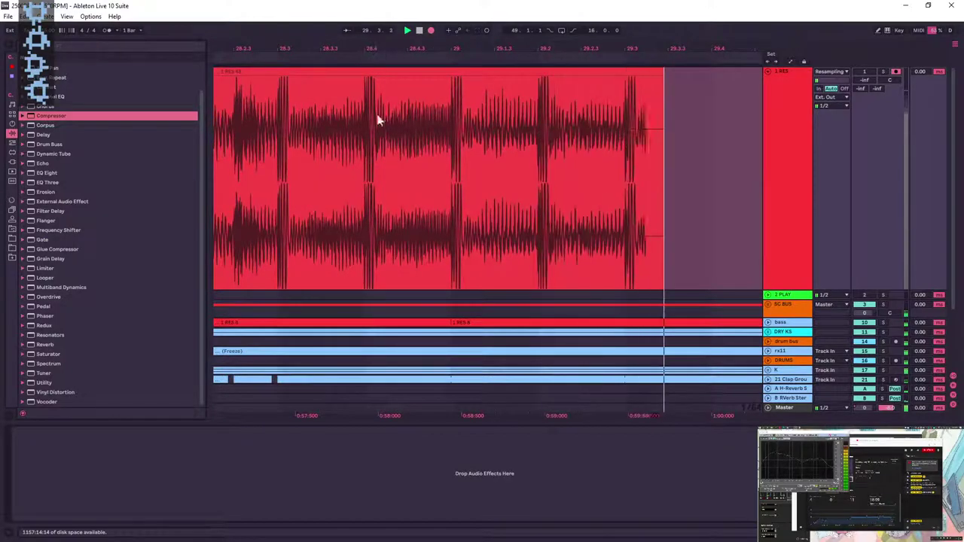
pyautogui.moveTo(372, 54)
pyautogui.mouseDown()
pyautogui.moveTo(372, 143)
pyautogui.moveTo(422, 90)
pyautogui.moveTo(464, 68)
pyautogui.mouseUp()
pyautogui.press('space')
pyautogui.click(464, 71)
pyautogui.press('Delete')
# - Record a short take of the mix onto 1 RES from 28.1.3 and zoom in on the waveform peaks
pyautogui.click(361, 150)
pyautogui.click(318, 118)
pyautogui.click(431, 30)
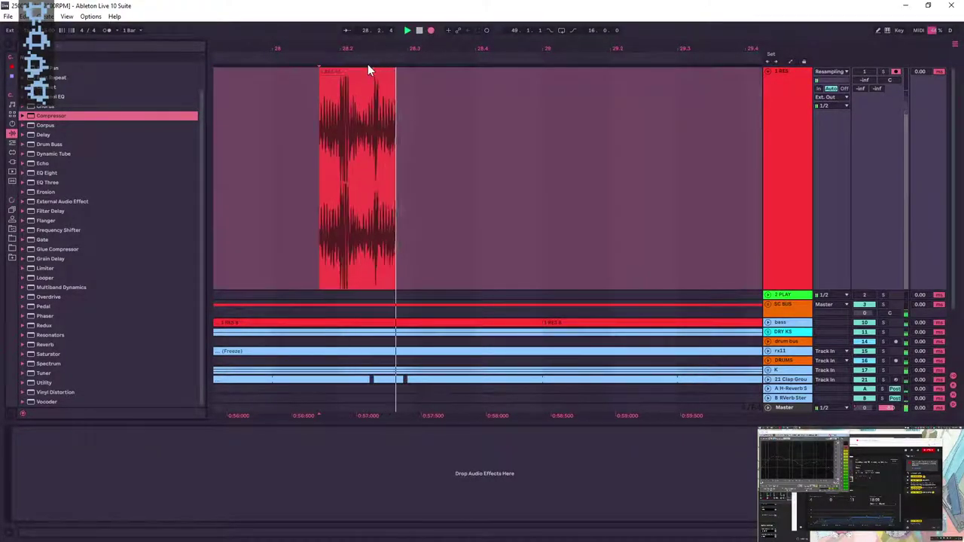
pyautogui.press('space')
pyautogui.moveTo(345, 47); pyautogui.dragTo(346, 136)
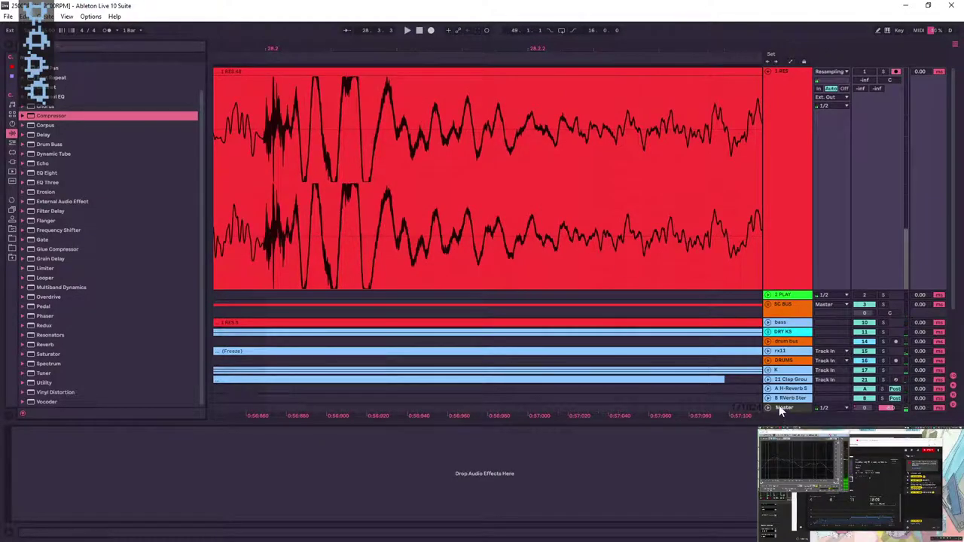
# - Open LoudMax64 on the Master and set its threshold to -14.0 dB
pyautogui.click(784, 408)
pyautogui.click(388, 441)
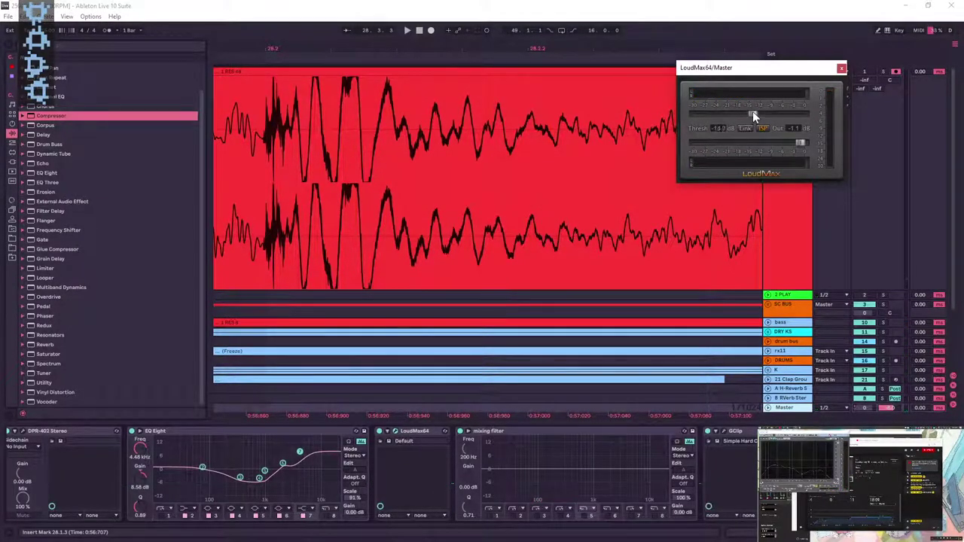
pyautogui.scroll(-1, 795, 335)
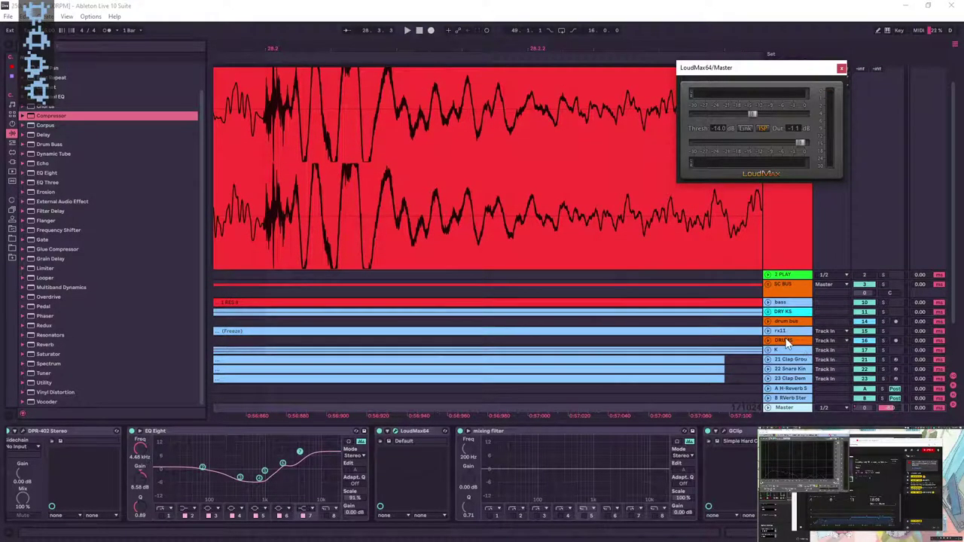
pyautogui.moveTo(590, 48); pyautogui.dragTo(590, 7)
pyautogui.scroll(1, 591, 105)
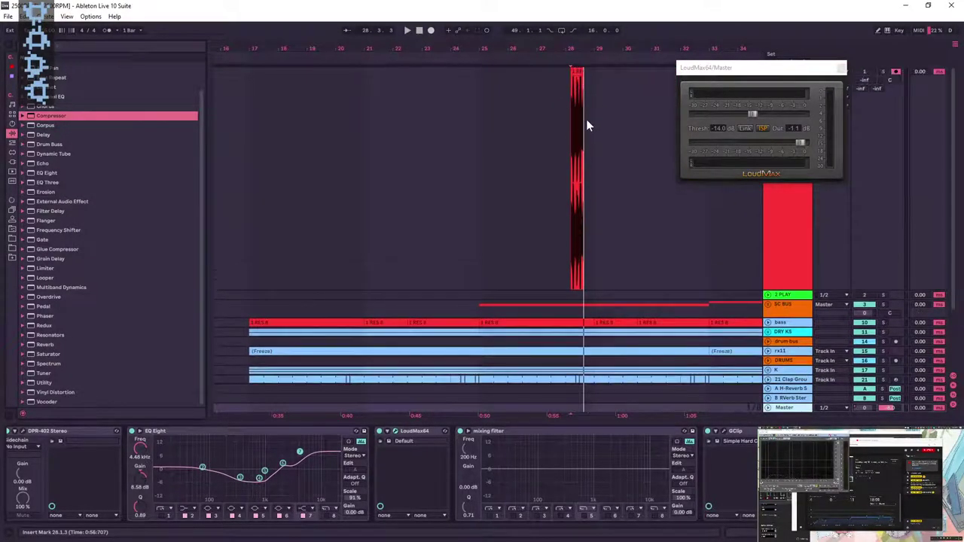
# - Delete the short take on 1 RES and audition the mix from different points up to bar 33
pyautogui.click(578, 72)
pyautogui.click(382, 147)
pyautogui.press('space')
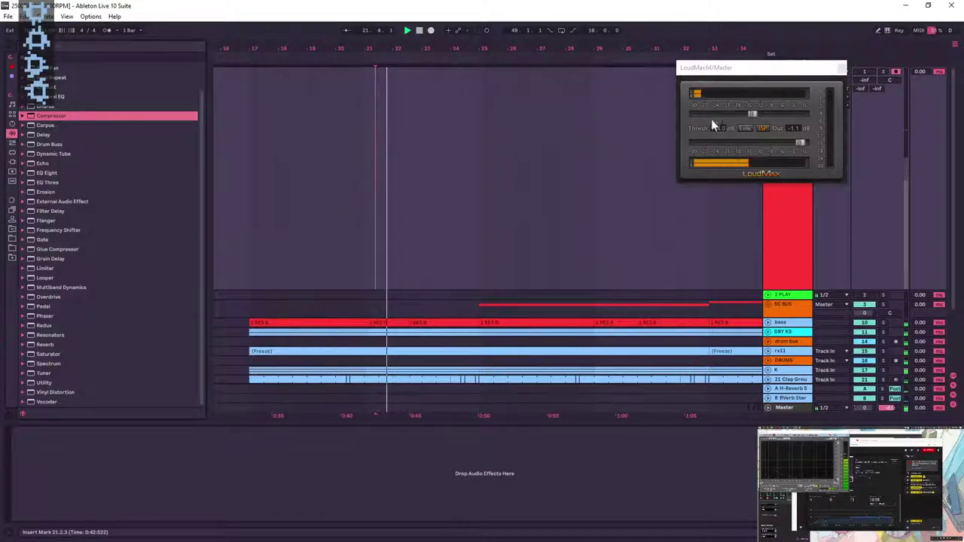
pyautogui.click(508, 143)
pyautogui.click(478, 124)
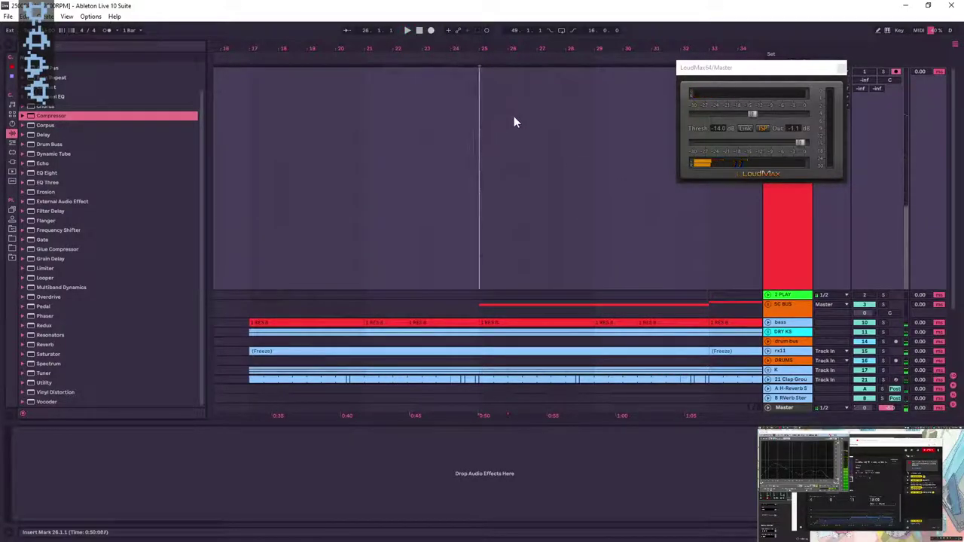
pyautogui.hscroll(5, 398, 130)
pyautogui.click(411, 122)
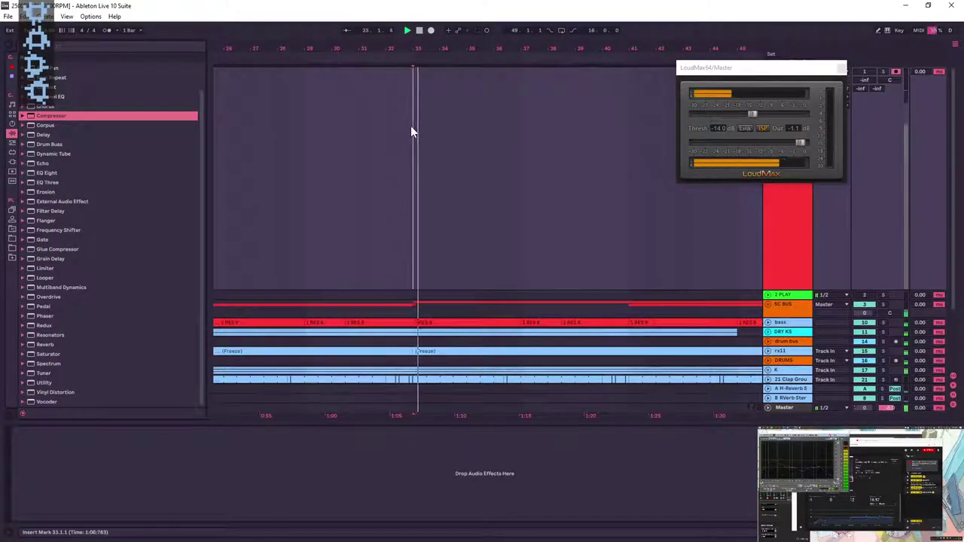
# - Loop the range from 33.1.1 to 37.1.3 and check the Master's GClip display during playback
pyautogui.moveTo(412, 126); pyautogui.dragTo(525, 135)
pyautogui.hotkey('ctrl', 'l')
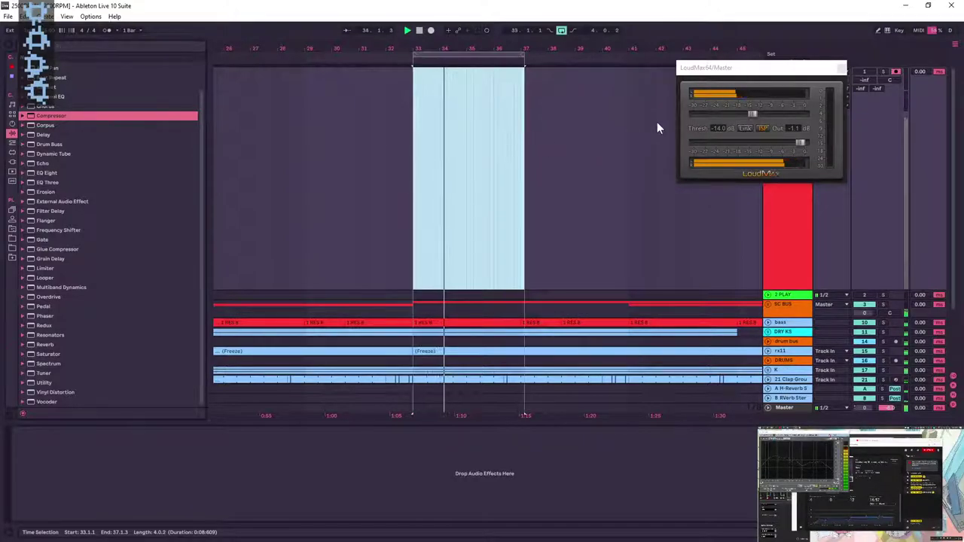
pyautogui.click(792, 408)
pyautogui.click(723, 431)
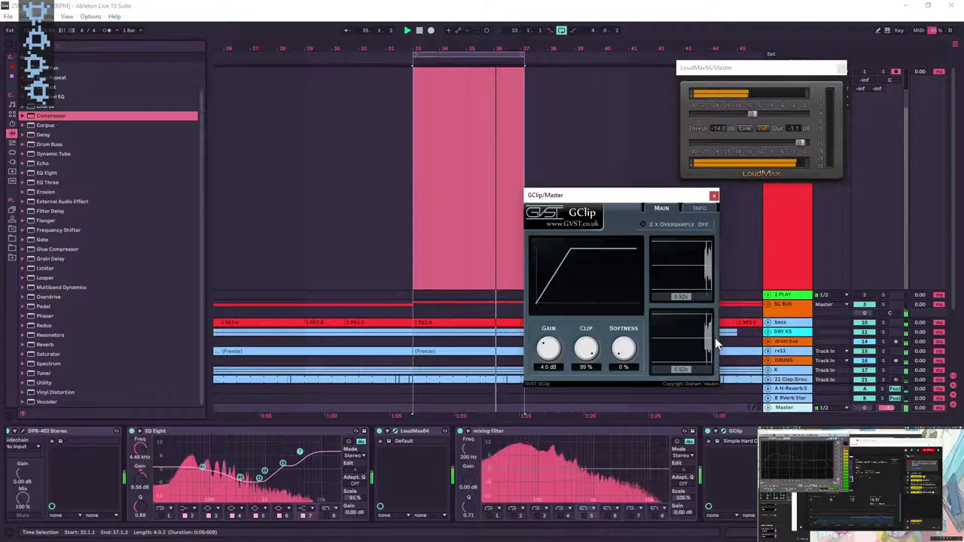
pyautogui.click(714, 196)
# - Record a test take onto 1 RES from just after bar 37, examine its waveform and delete the take
pyautogui.moveTo(523, 55); pyautogui.dragTo(522, 102)
pyautogui.press('space')
pyautogui.click(523, 106)
pyautogui.click(430, 30)
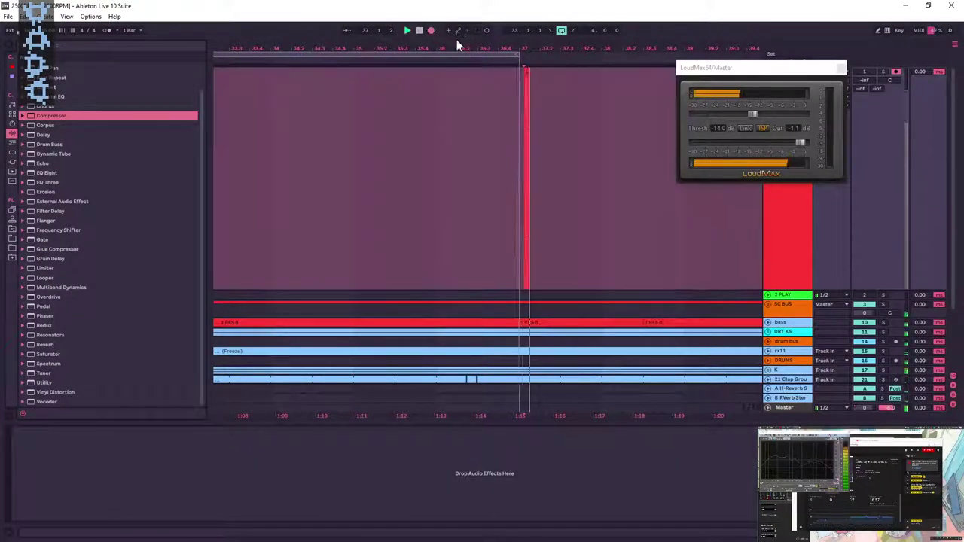
pyautogui.press('z')
pyautogui.moveTo(458, 53)
pyautogui.mouseDown()
pyautogui.moveTo(457, 105)
pyautogui.moveTo(457, 53)
pyautogui.mouseUp()
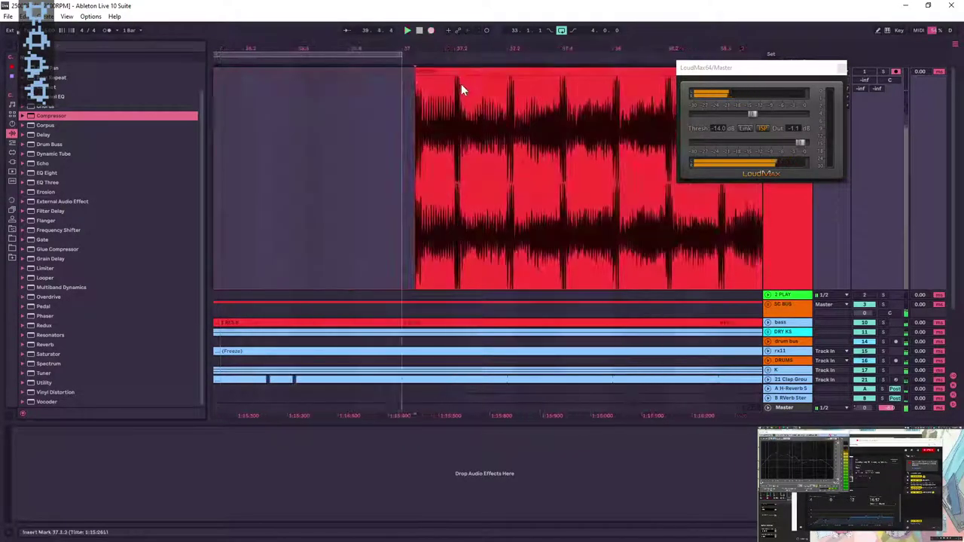
pyautogui.click(460, 86)
pyautogui.press('space')
pyautogui.press('Delete')
# - Show the Master track's device chain and switch off its EQ Eight while comparing playback
pyautogui.scroll(-1, 822, 329)
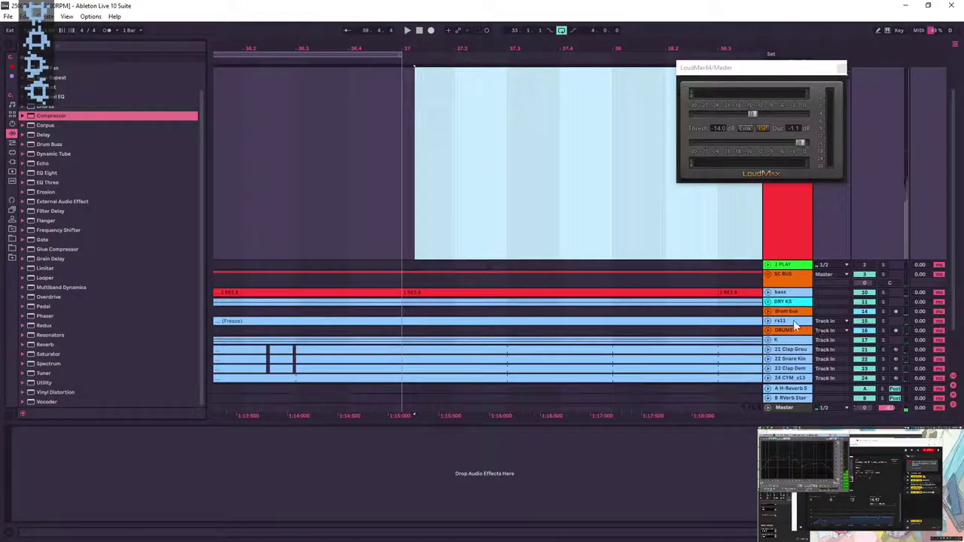
pyautogui.click(796, 329)
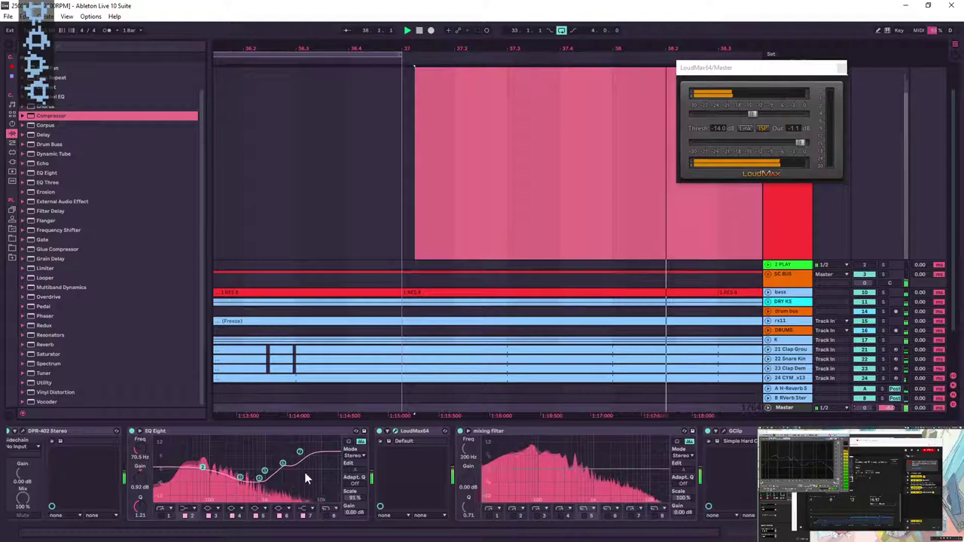
pyautogui.press('space')
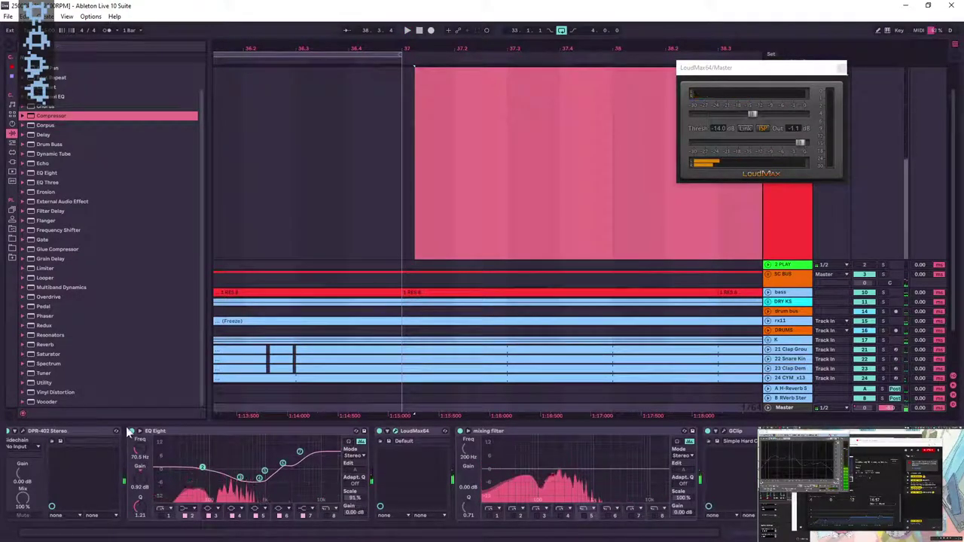
pyautogui.press('space')
# - Record a new test take onto 1 RES from bar 37 with the EQ bypassed and zoom in on its waveform
pyautogui.click(411, 70)
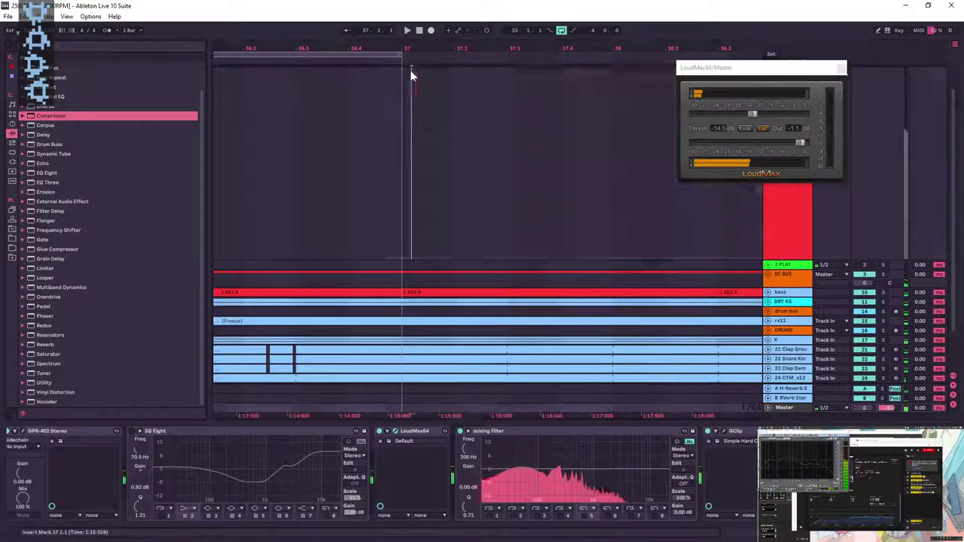
pyautogui.click(431, 31)
pyautogui.moveTo(459, 47); pyautogui.dragTo(458, 113)
pyautogui.press('space')
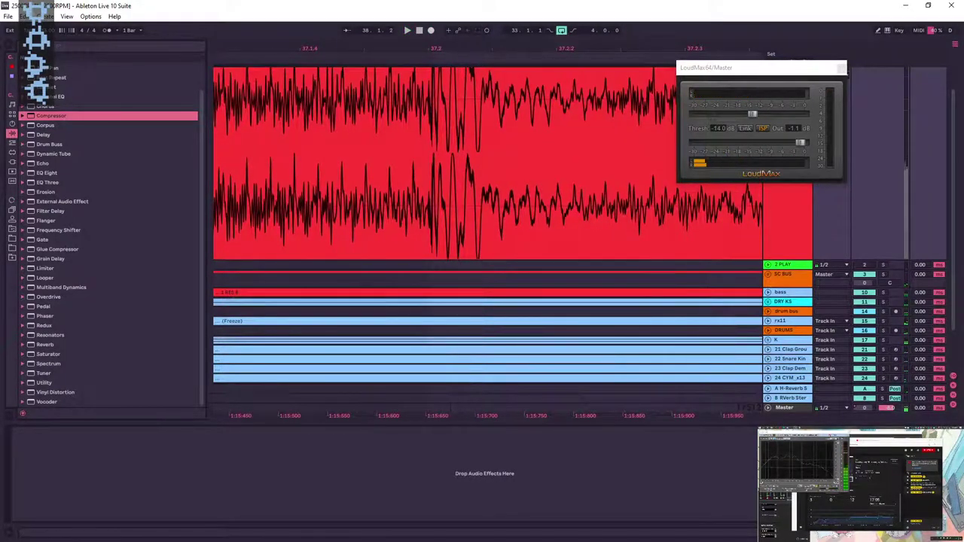
pyautogui.click(784, 408)
pyautogui.scroll(2, 500, 187)
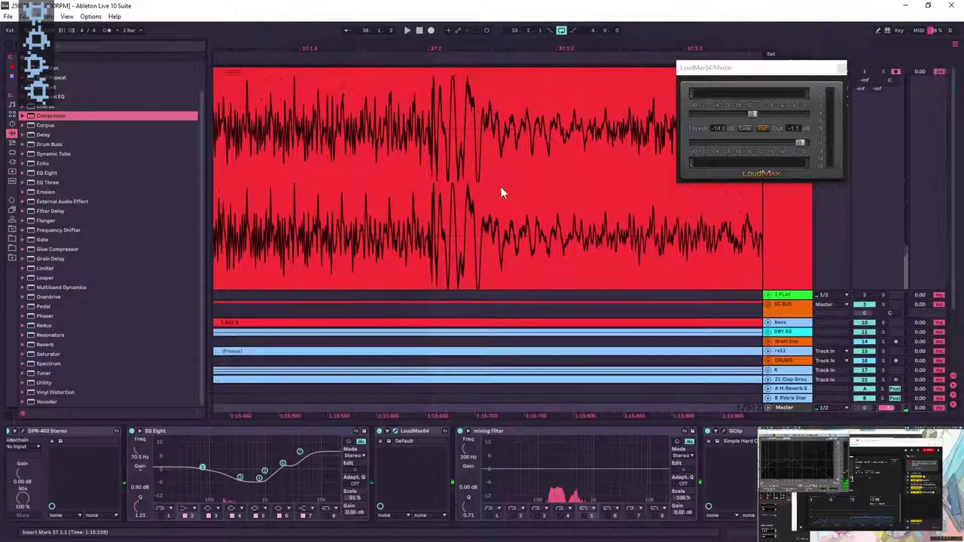
pyautogui.press('space')
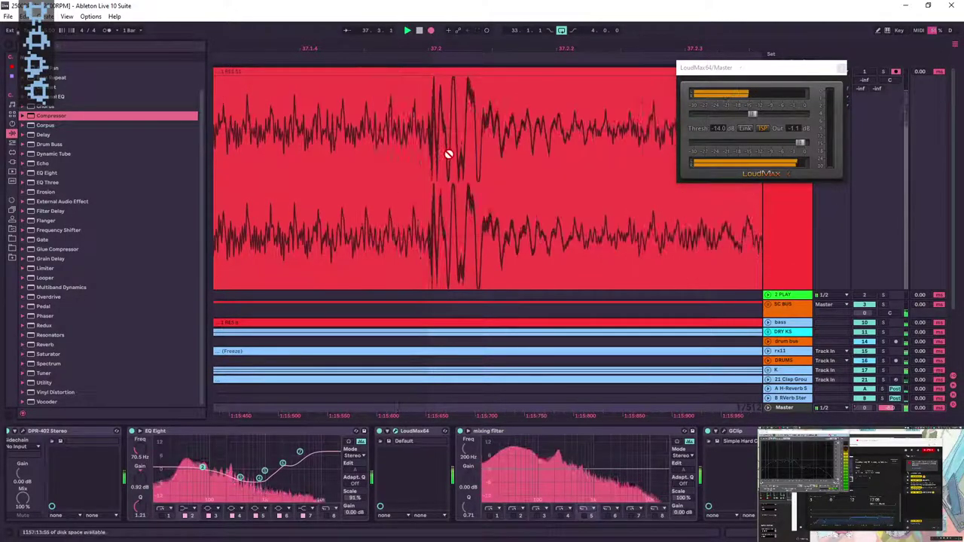
pyautogui.click(469, 73)
pyautogui.press('space')
pyautogui.moveTo(460, 47); pyautogui.dragTo(463, 39)
pyautogui.press('Delete')
# - Try cutting band 3 of the drum bus EQ Eight to -3.60 dB at 97.9 Hz, soloing the bus during playback
pyautogui.press('space')
pyautogui.press('space')
pyautogui.click(786, 342)
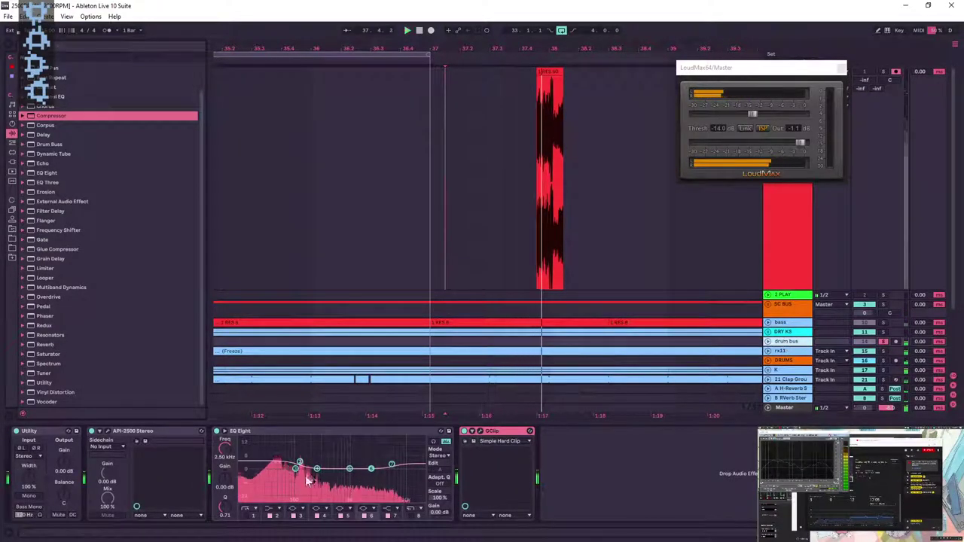
pyautogui.moveTo(298, 469); pyautogui.dragTo(295, 476)
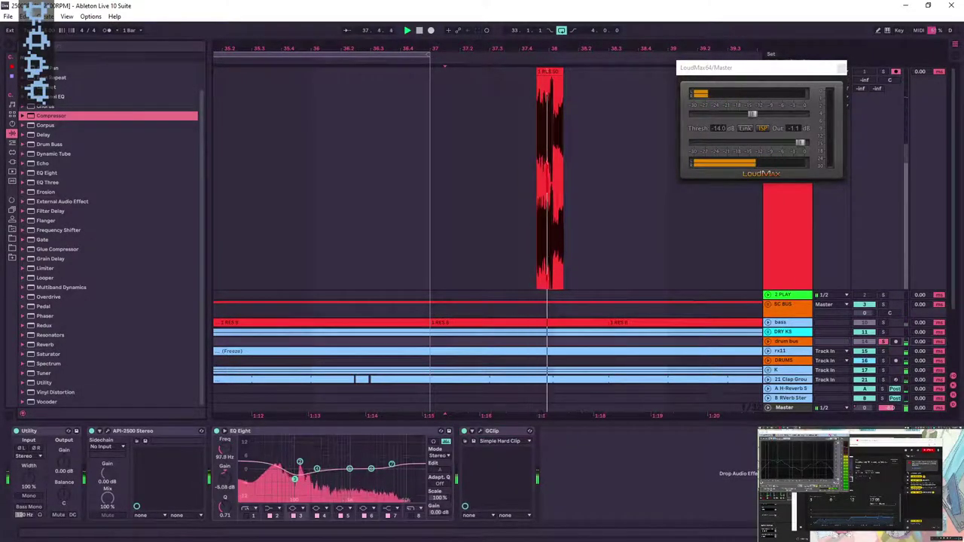
pyautogui.click(883, 342)
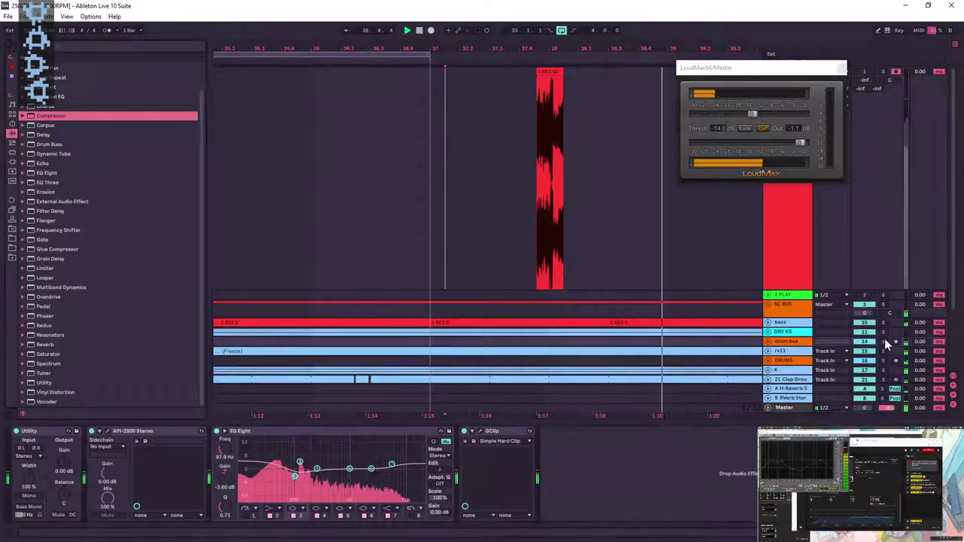
pyautogui.moveTo(460, 48); pyautogui.dragTo(461, 99)
pyautogui.press('space')
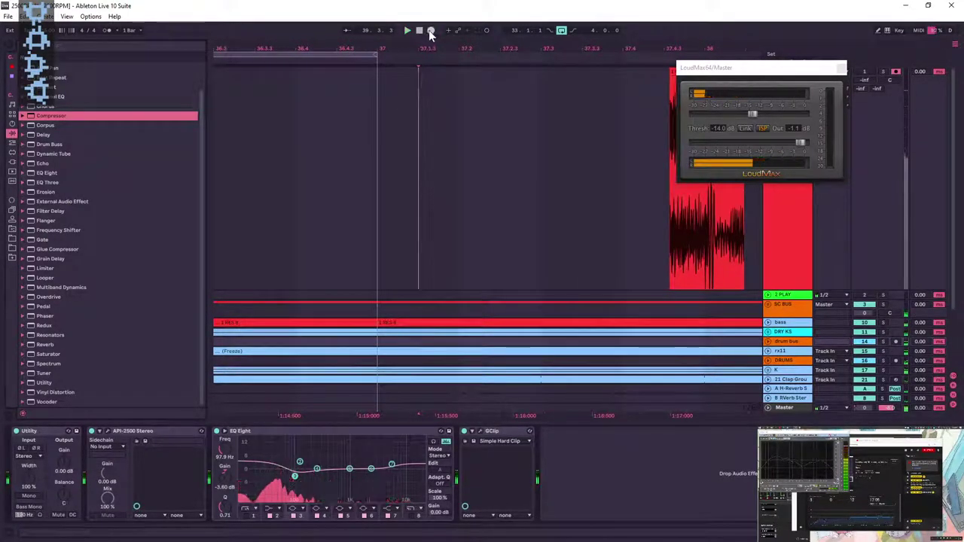
# - Record a test take onto 1 RES from 37.1.3 with the drum bus cut and zoom in on the kick's waveform
pyautogui.click(430, 31)
pyautogui.moveTo(464, 48); pyautogui.dragTo(464, 135)
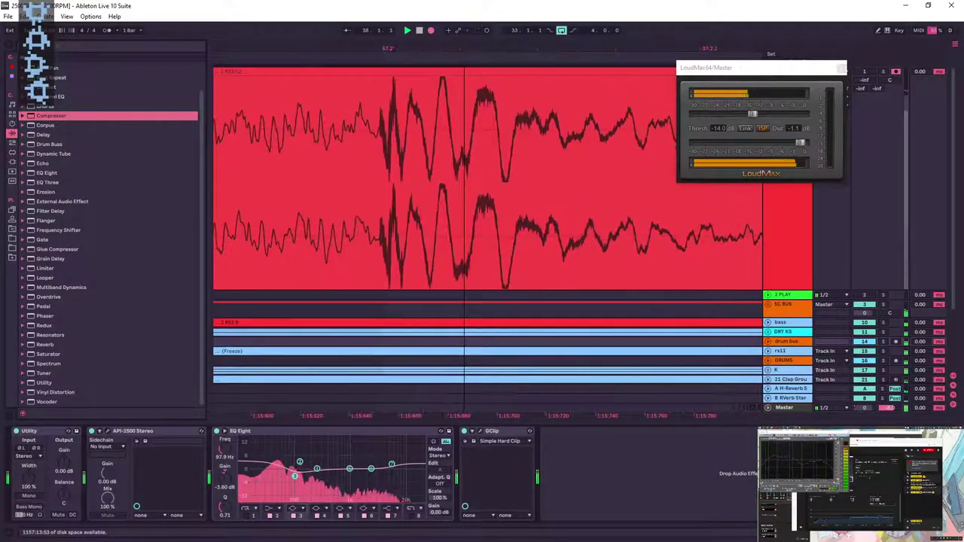
pyautogui.moveTo(464, 48); pyautogui.dragTo(464, 91)
pyautogui.press('space')
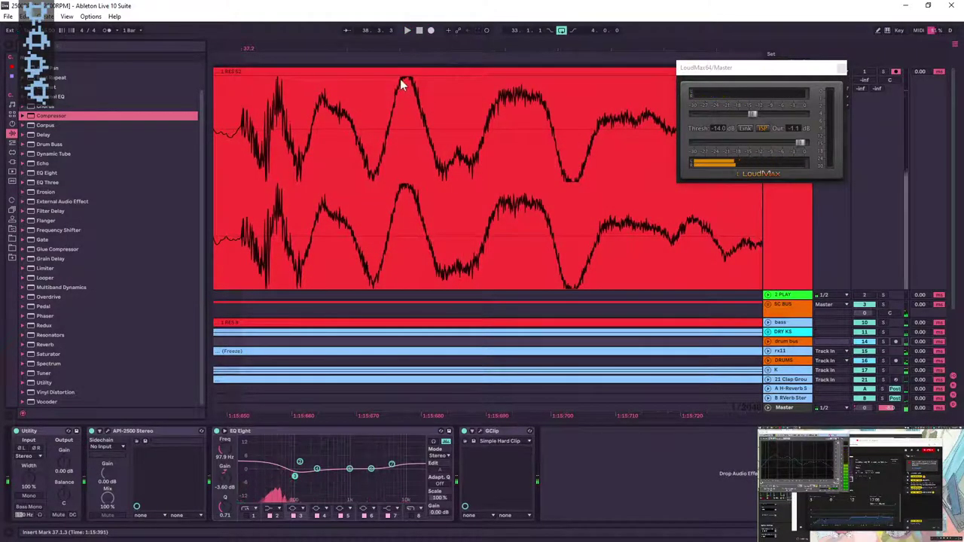
# - Undo the last take and the drum bus EQ cut, and record a comparison take from 37.1.3
pyautogui.hotkey('ctrl', 'z')
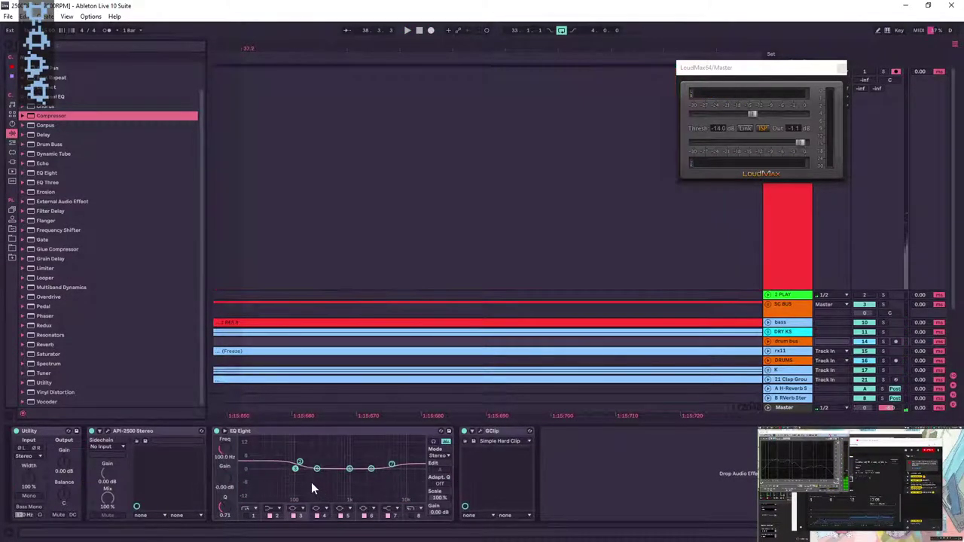
pyautogui.click(432, 31)
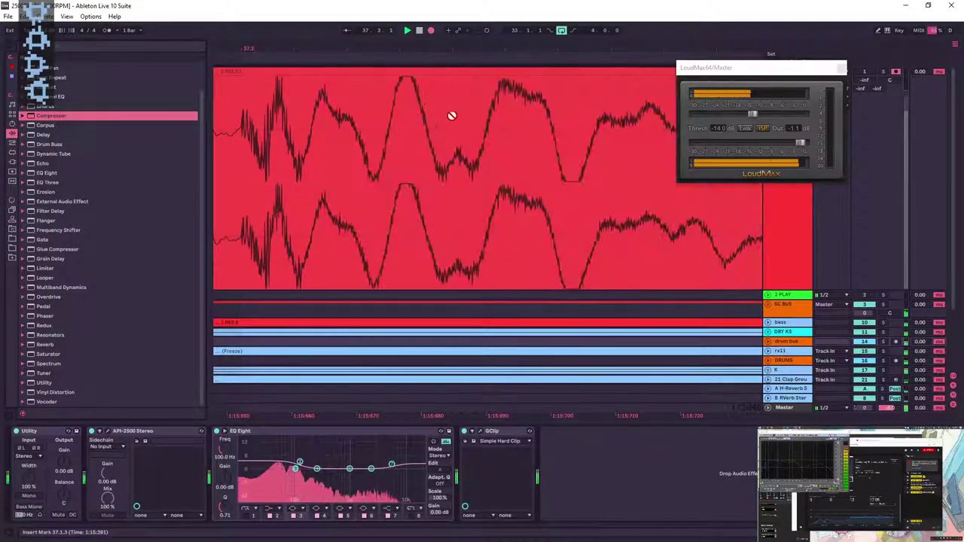
pyautogui.press('space')
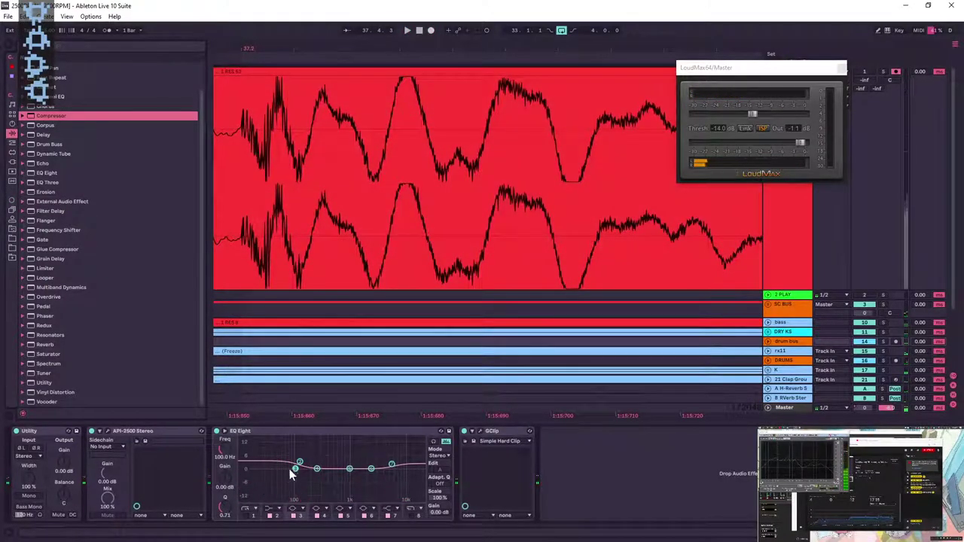
# - Try lowering band 2 of the drum bus EQ Eight to 1.36 dB at 121 Hz
pyautogui.moveTo(300, 464); pyautogui.dragTo(303, 462)
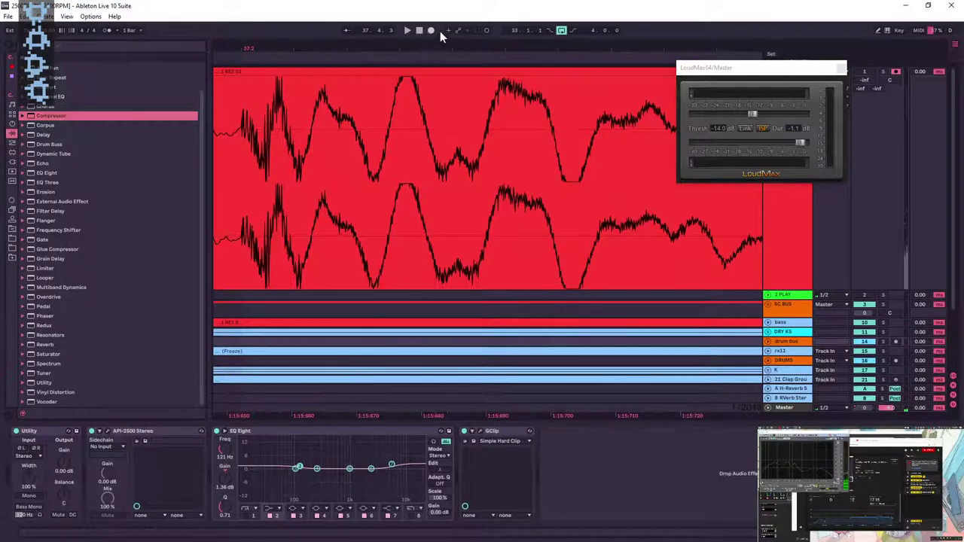
pyautogui.press('space')
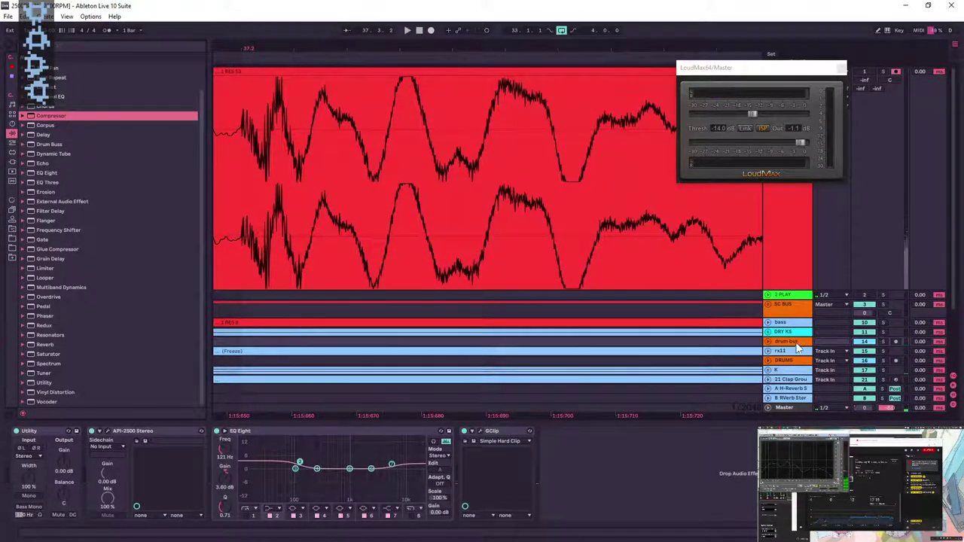
# - Add a Limiter after TDR Kotelnikov on the DRY KS group, with its ceiling at -24.0 dB
pyautogui.click(781, 343)
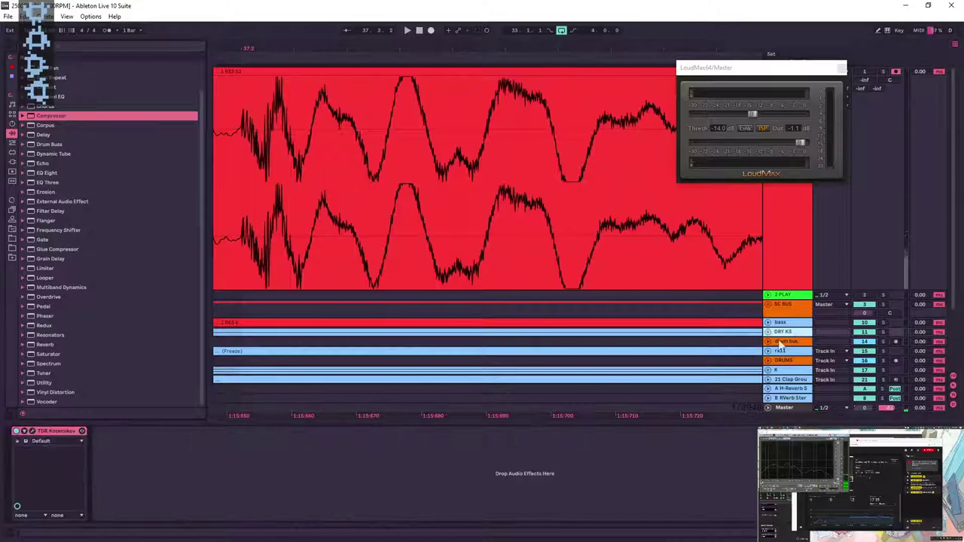
pyautogui.click(46, 173)
pyautogui.moveTo(42, 270); pyautogui.dragTo(138, 474)
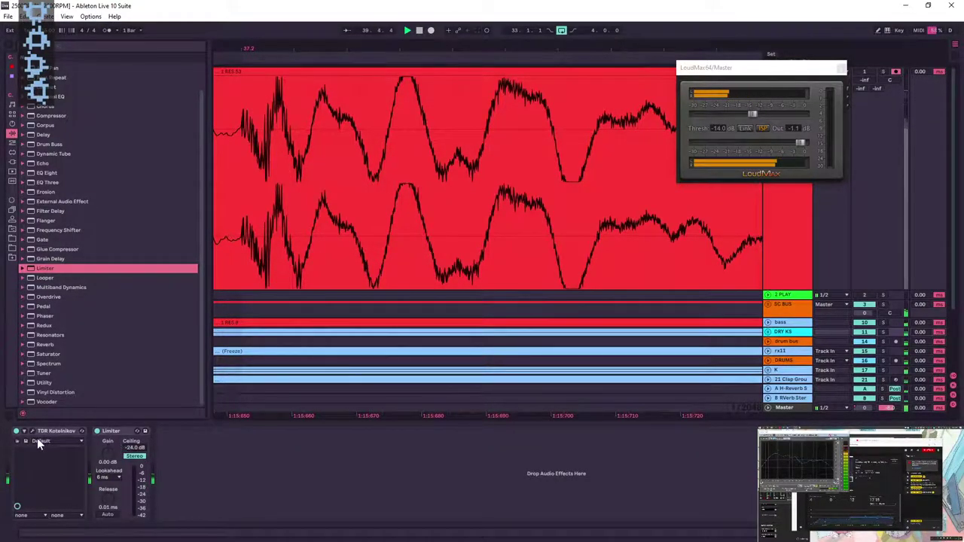
# - Unfold the DRY KS group and review the settings of its TDR Kotelnikov compressor
pyautogui.click(33, 432)
pyautogui.click(769, 341)
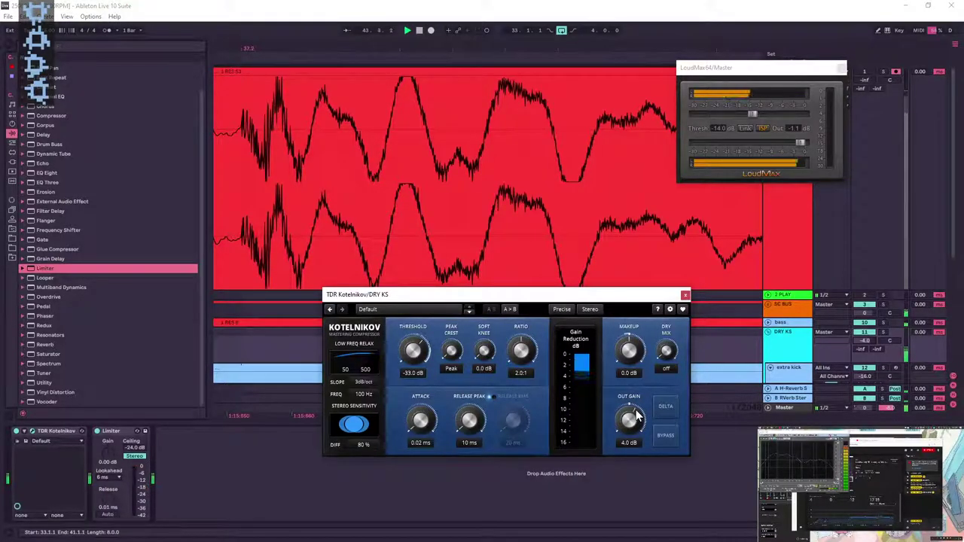
pyautogui.click(684, 296)
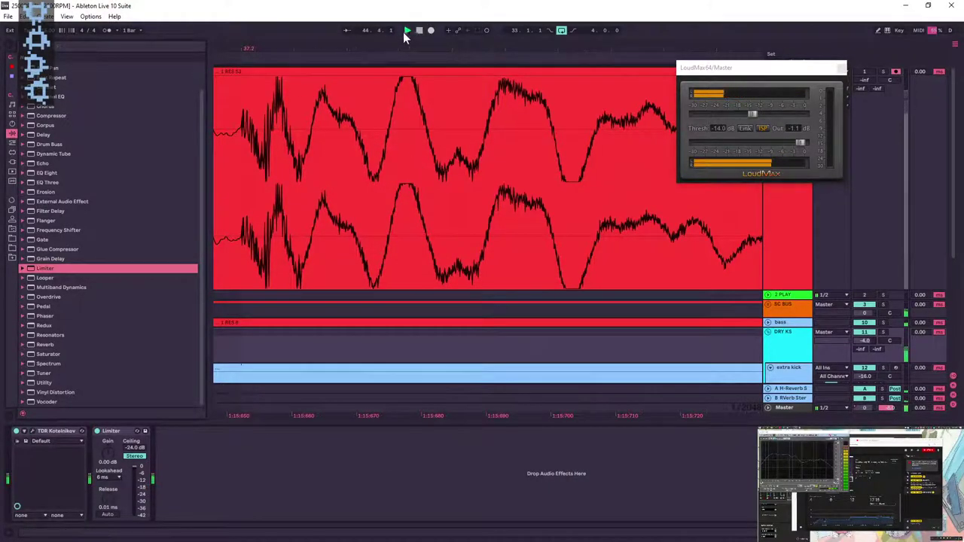
# - Record a test take onto 1 RES from 37.1.3 with the DRY KS Limiter in place and remove the take
pyautogui.click(406, 111)
pyautogui.press('space')
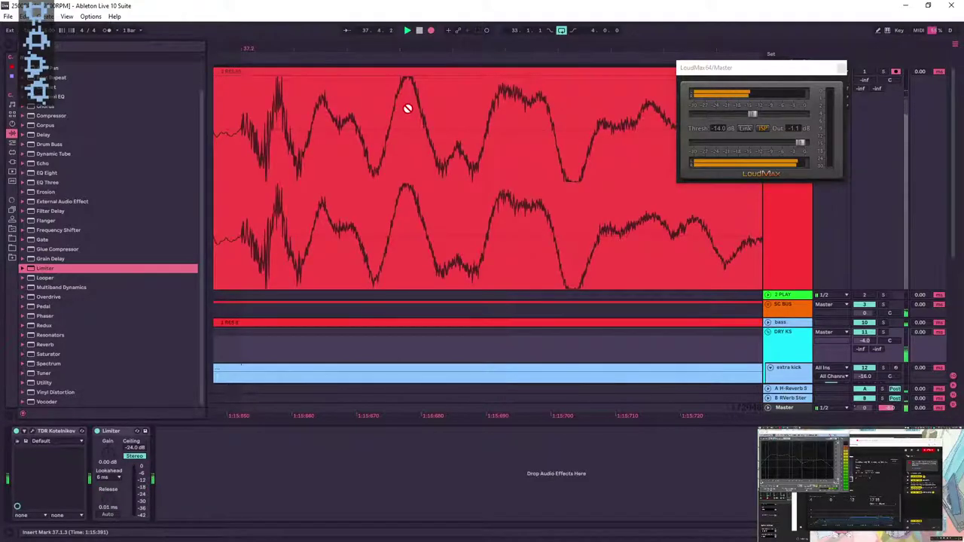
pyautogui.press('space')
pyautogui.moveTo(441, 48); pyautogui.dragTo(482, 11)
pyautogui.click(469, 71)
# - Record a test take onto 1 RES from about bar 65, examine its waveform and delete the take
pyautogui.click(386, 146)
pyautogui.press('space')
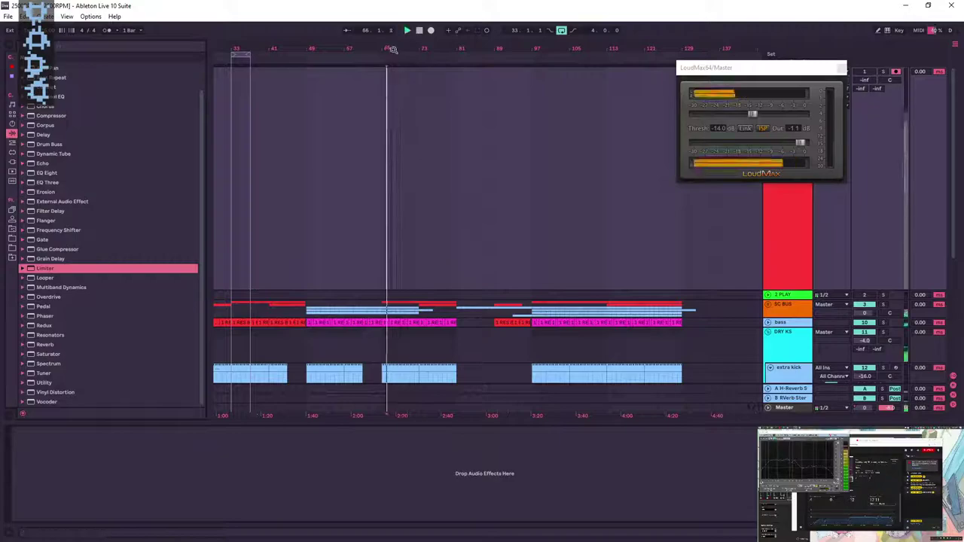
pyautogui.click(432, 31)
pyautogui.moveTo(387, 48); pyautogui.dragTo(407, 188)
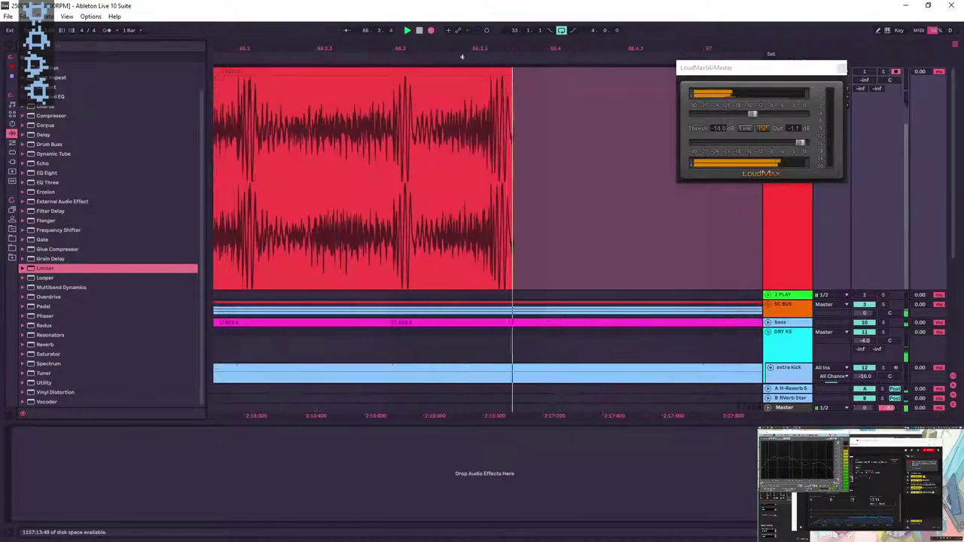
pyautogui.moveTo(406, 47); pyautogui.dragTo(434, 8)
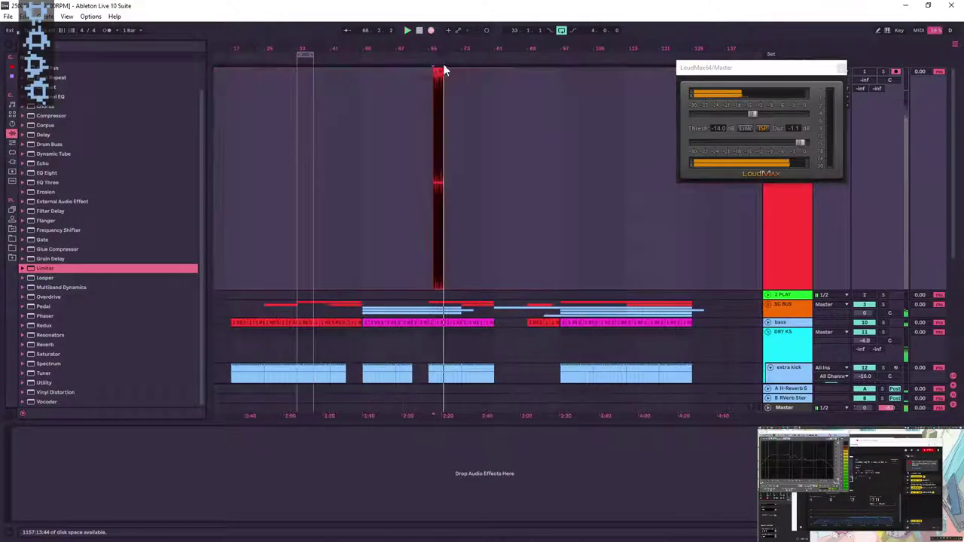
pyautogui.press('space')
pyautogui.press('Delete')
# - Record a short test take onto 1 RES in the last section after bar 97 and clear it
pyautogui.click(585, 97)
pyautogui.moveTo(602, 48)
pyautogui.mouseDown()
pyautogui.moveTo(544, 105)
pyautogui.moveTo(544, 128)
pyautogui.mouseUp()
pyautogui.click(431, 31)
pyautogui.moveTo(537, 48)
pyautogui.mouseDown()
pyautogui.moveTo(536, 128)
pyautogui.moveTo(537, 48)
pyautogui.mouseUp()
pyautogui.moveTo(566, 104); pyautogui.dragTo(503, 104)
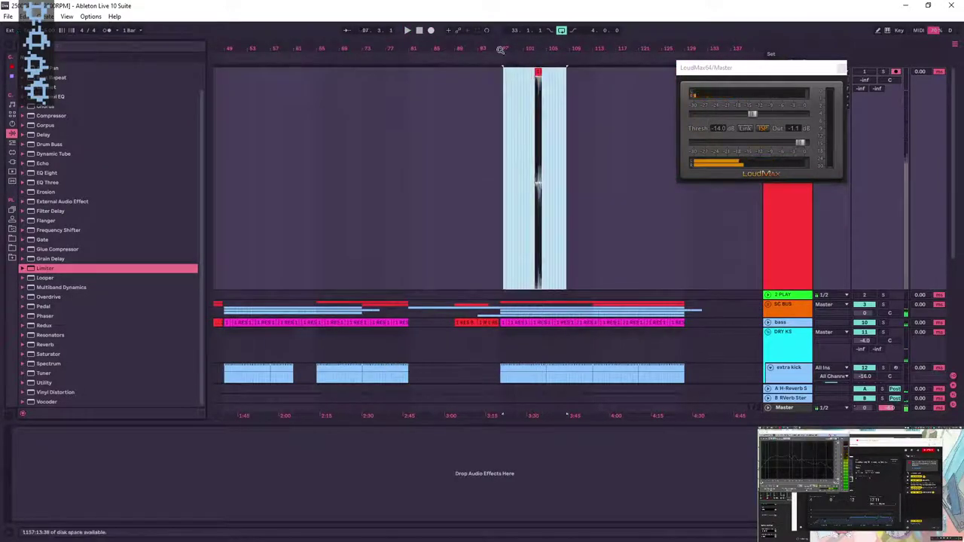
pyautogui.press('space')
pyautogui.moveTo(503, 48); pyautogui.dragTo(503, 27)
# - Place the insert marker at 16.4.1, just before the first clips, and save the Live set
pyautogui.click(271, 86)
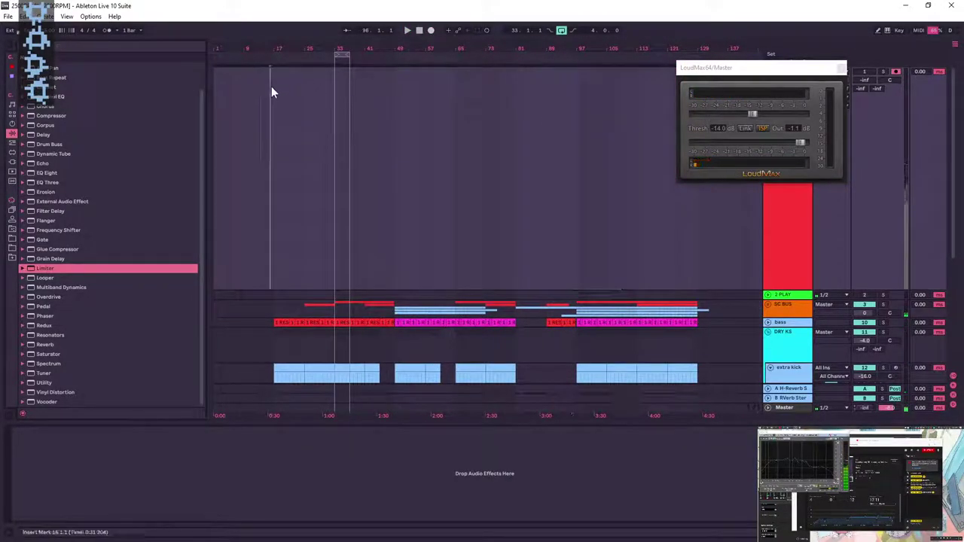
pyautogui.moveTo(269, 48); pyautogui.dragTo(269, 128)
pyautogui.click(490, 102)
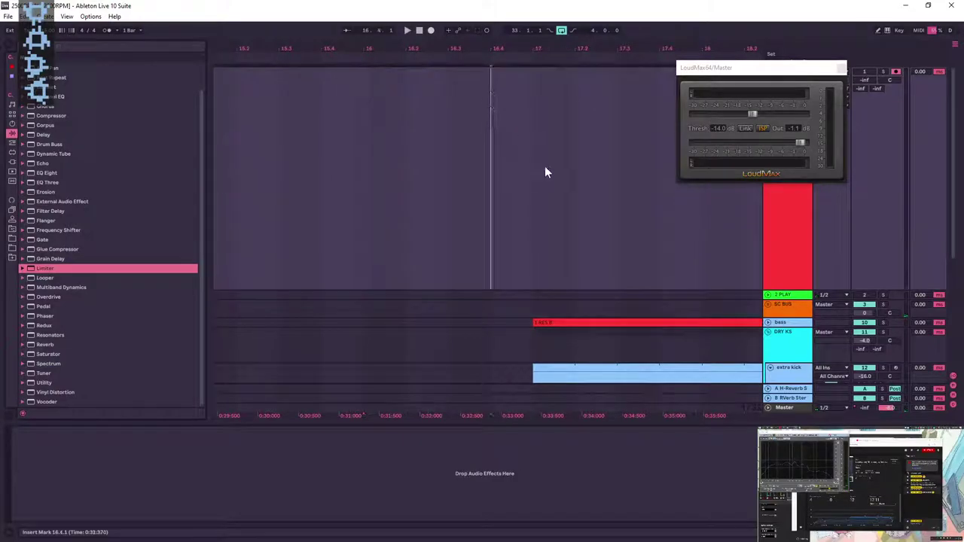
pyautogui.scroll(-3, 542, 164)
pyautogui.scroll(4, 531, 158)
pyautogui.hotkey('ctrl', 's')
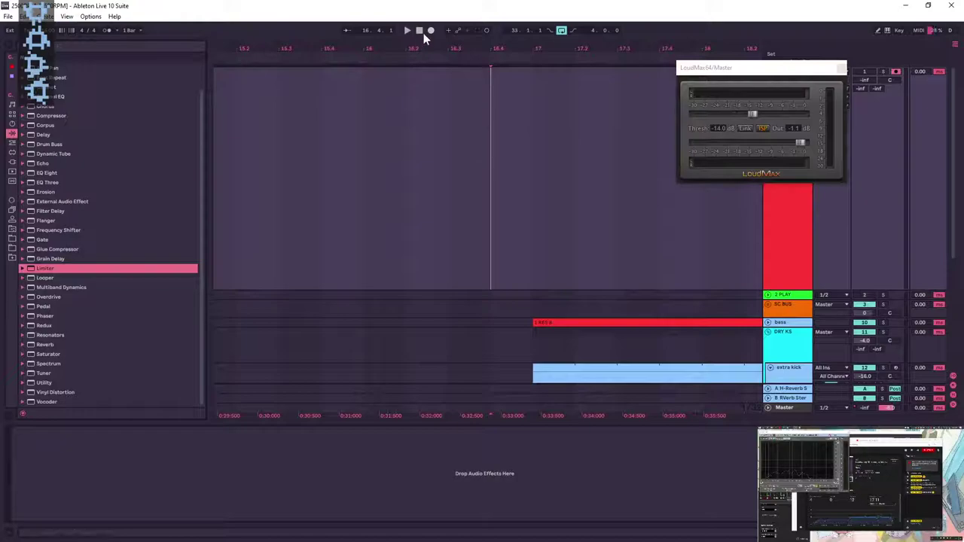
# - Start resampling the full track onto 1 RES from 16.4.1 and close the LoudMax window
pyautogui.click(432, 30)
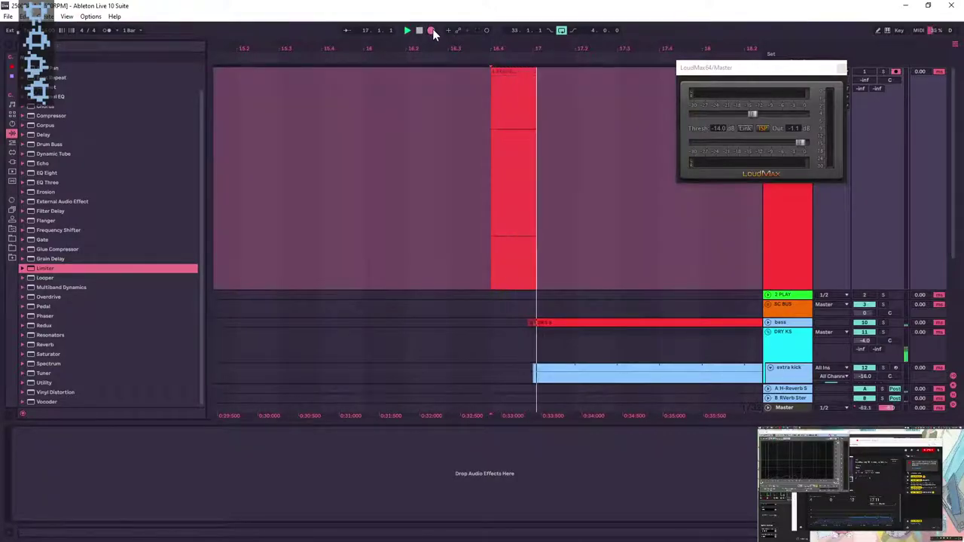
pyautogui.click(842, 69)
pyautogui.moveTo(668, 51); pyautogui.dragTo(296, 57)
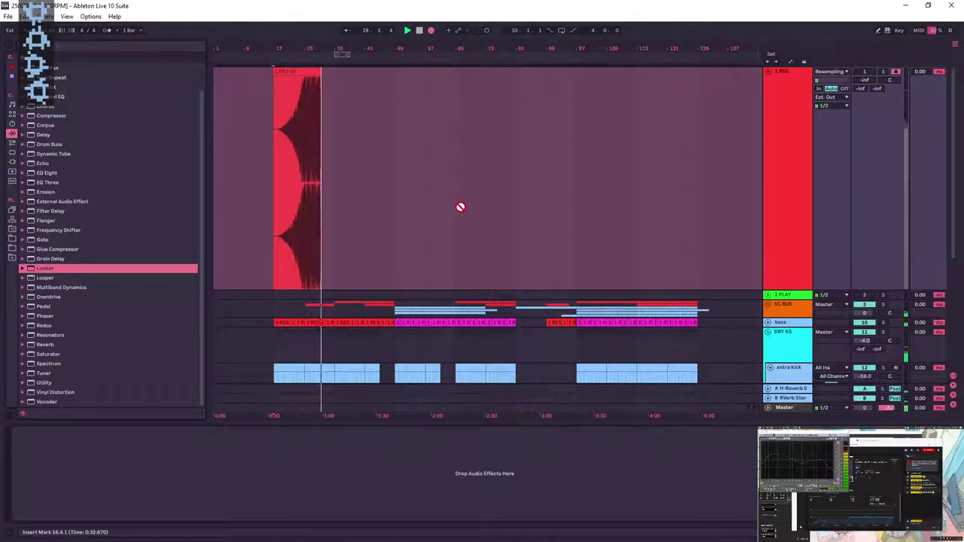
# - Examine the kick peaks in the running 1 RES take around bars 28, 39, 49 and 50 while recording continues
pyautogui.moveTo(318, 45); pyautogui.dragTo(294, 55)
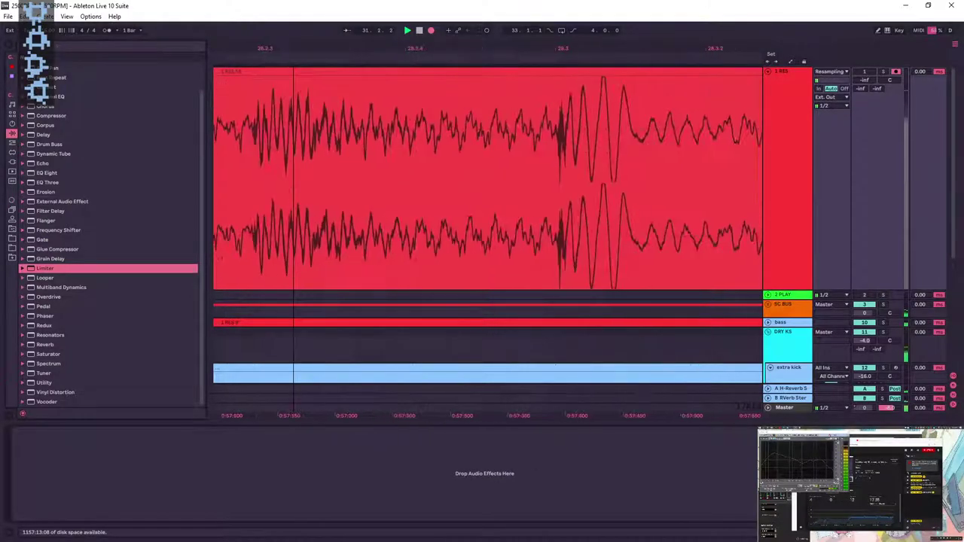
pyautogui.moveTo(593, 51); pyautogui.dragTo(593, 23)
pyautogui.moveTo(366, 23); pyautogui.dragTo(316, 6)
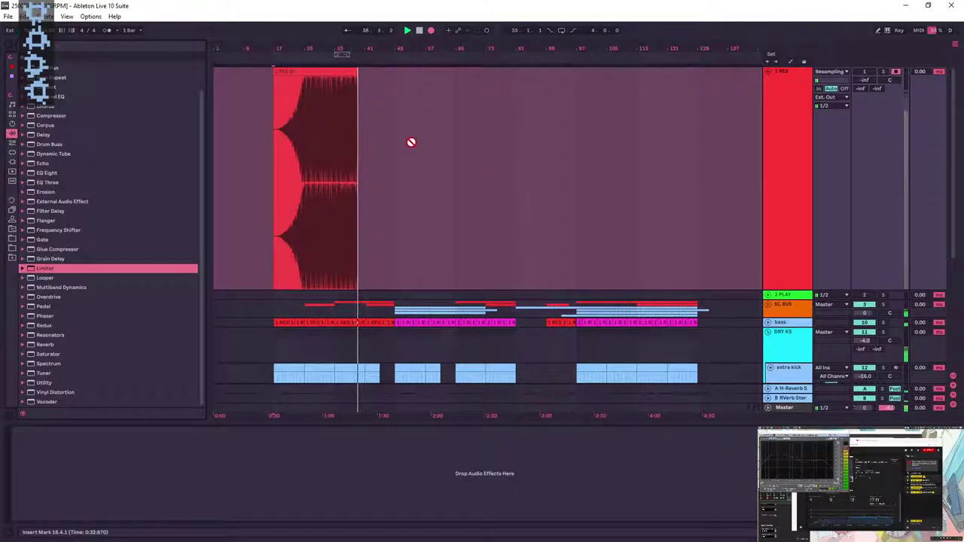
pyautogui.moveTo(360, 46); pyautogui.dragTo(360, 225)
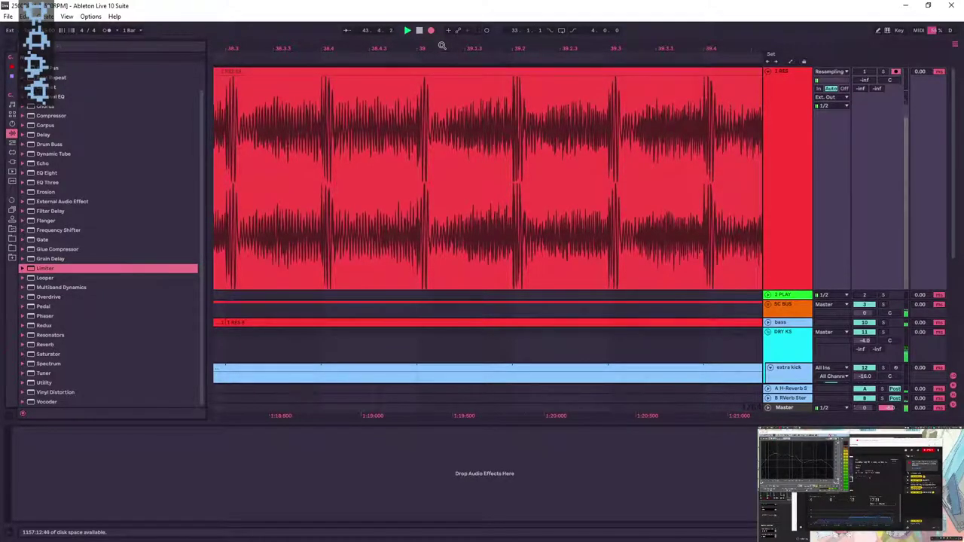
pyautogui.moveTo(459, 48); pyautogui.dragTo(279, 45)
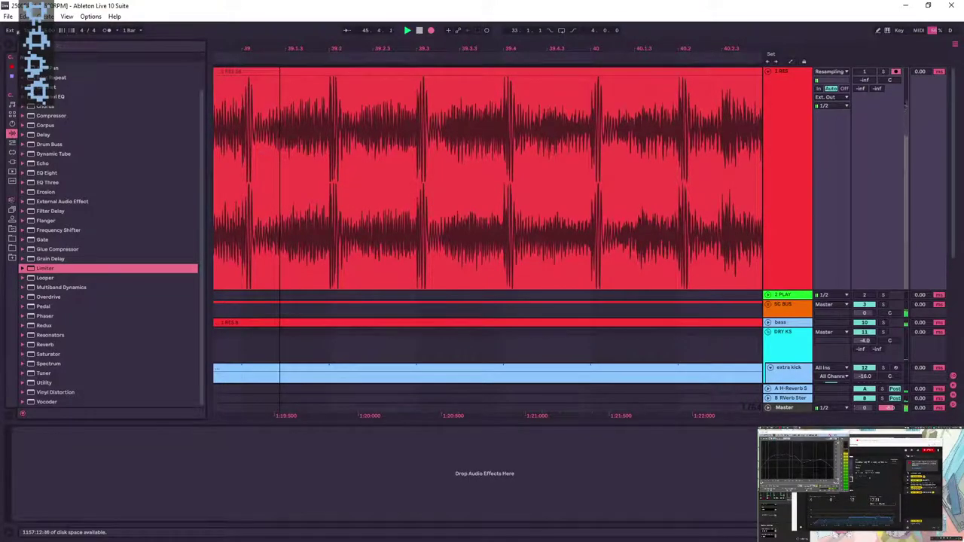
pyautogui.moveTo(279, 45); pyautogui.dragTo(400, 44)
pyautogui.moveTo(488, 42); pyautogui.dragTo(256, 47)
pyautogui.moveTo(354, 47); pyautogui.dragTo(354, 135)
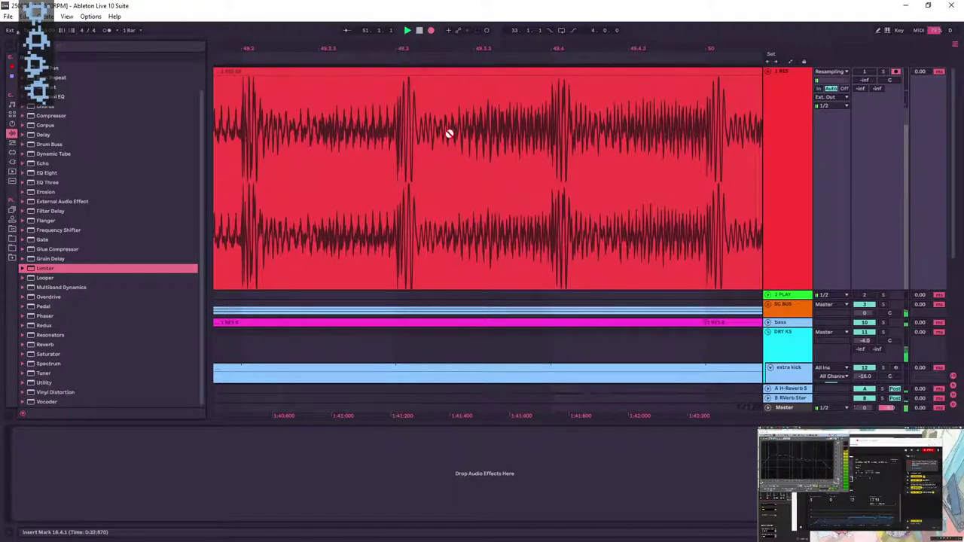
pyautogui.moveTo(392, 48); pyautogui.dragTo(395, 12)
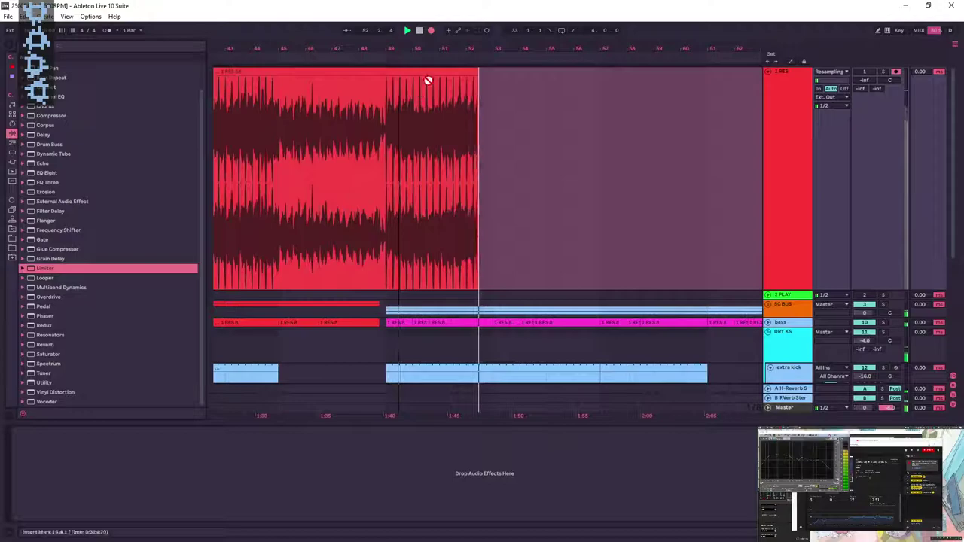
pyautogui.moveTo(433, 43); pyautogui.dragTo(433, 151)
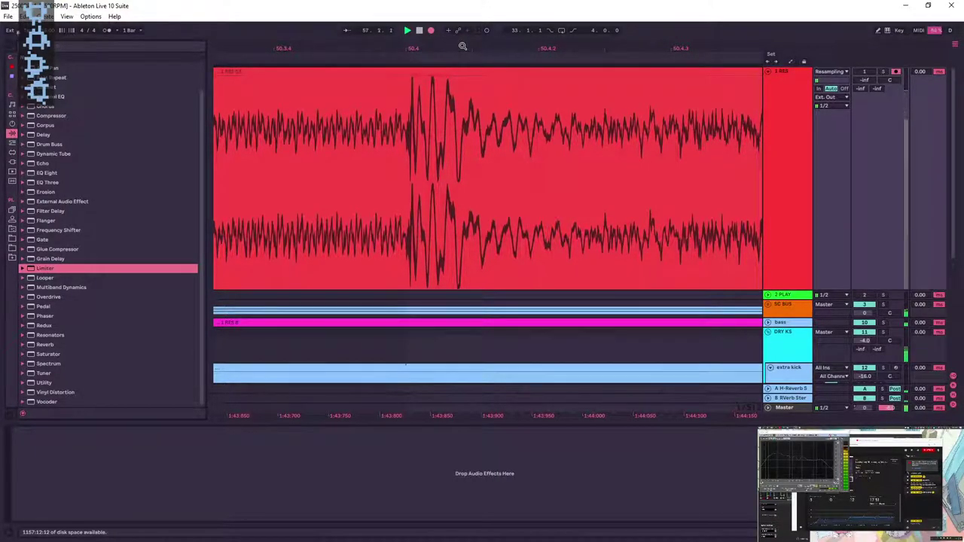
pyautogui.moveTo(406, 48); pyautogui.dragTo(405, 8)
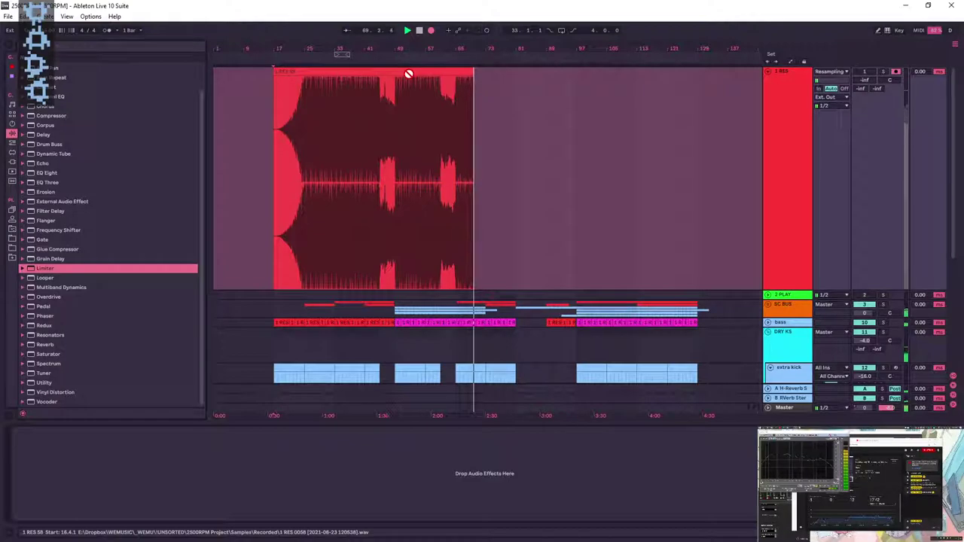
# - Examine the running 1 RES take's waveform around bars 68 and 69, and view the bass track's devices
pyautogui.moveTo(458, 49); pyautogui.dragTo(459, 196)
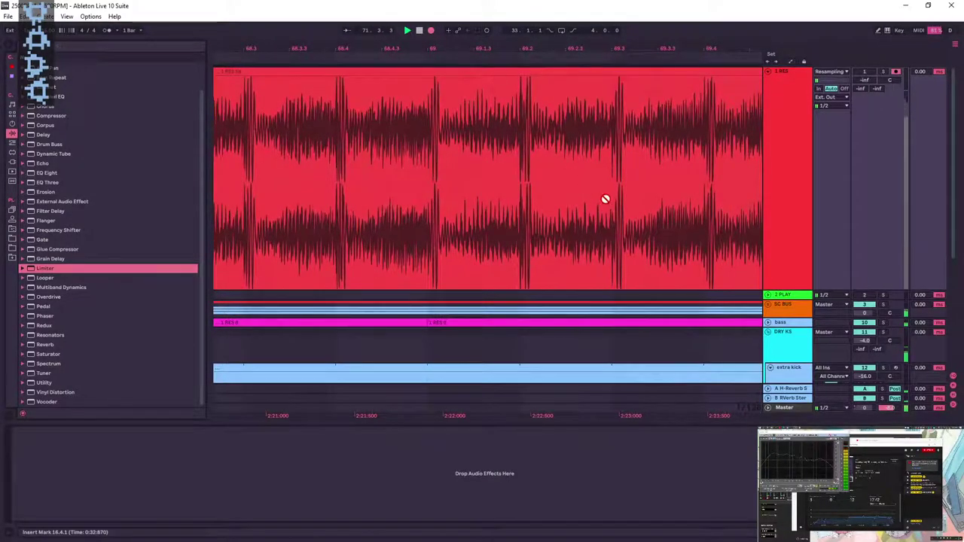
pyautogui.click(783, 321)
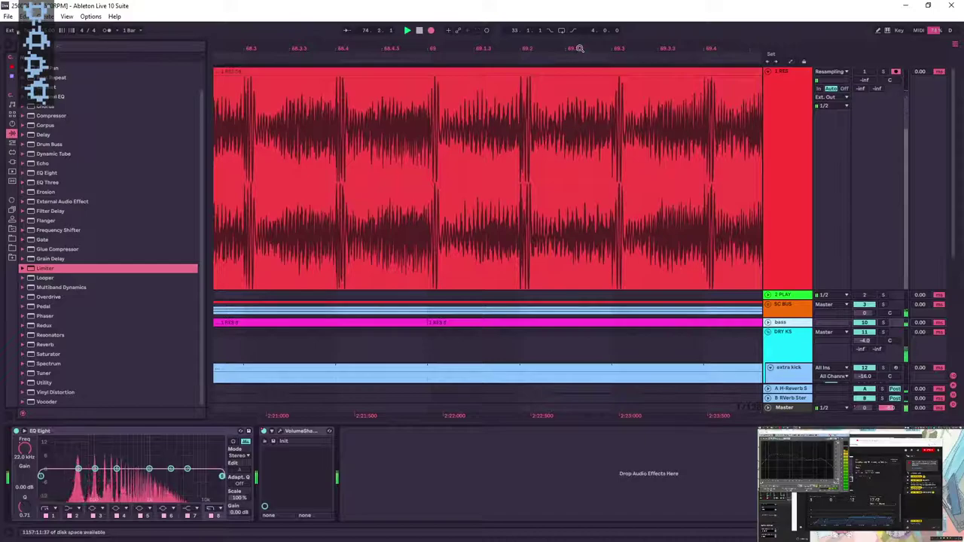
pyautogui.press('-')
pyautogui.press('-')
pyautogui.press('-')
pyautogui.press('-')
pyautogui.press('-')
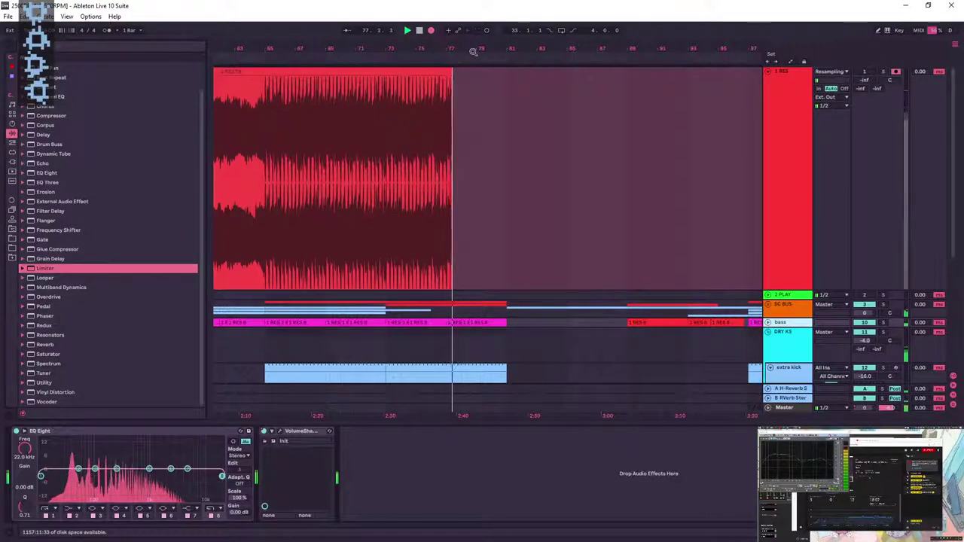
pyautogui.press('-')
pyautogui.press('-')
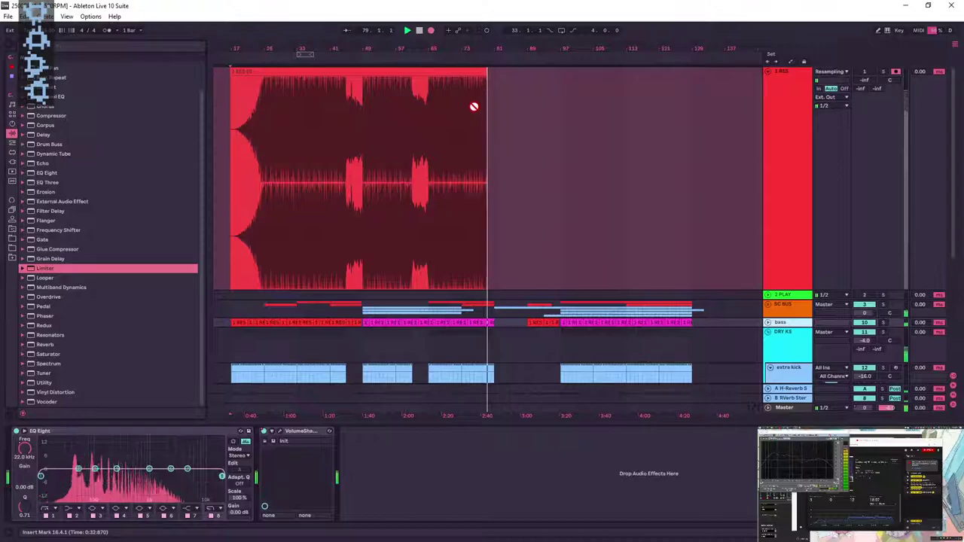
# - Examine the running 1 RES take around bars 78 to 83, where the bass and extra kick clips end
pyautogui.moveTo(486, 47); pyautogui.dragTo(487, 241)
pyautogui.press('-')
pyautogui.press('-')
pyautogui.press('-')
pyautogui.press('-')
pyautogui.press('-')
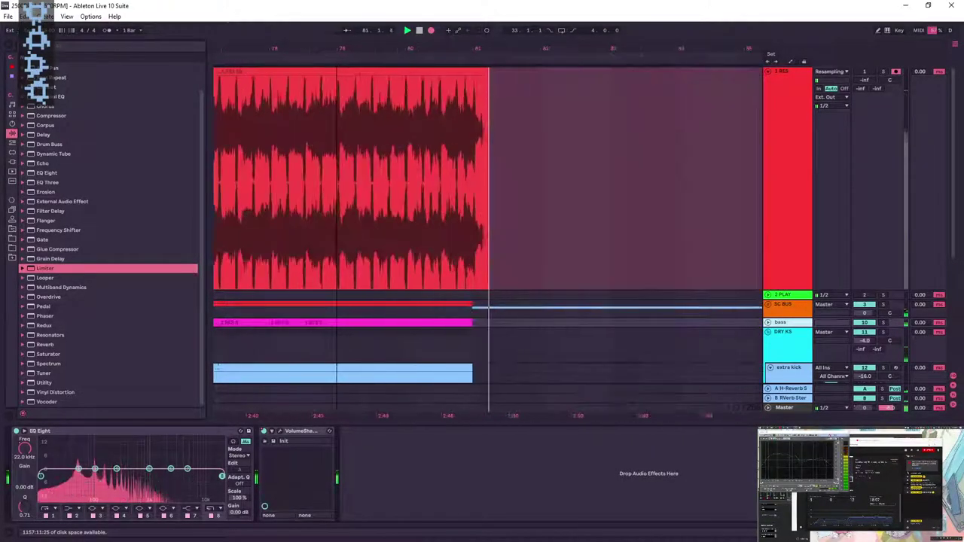
pyautogui.moveTo(344, 83); pyautogui.dragTo(344, 48)
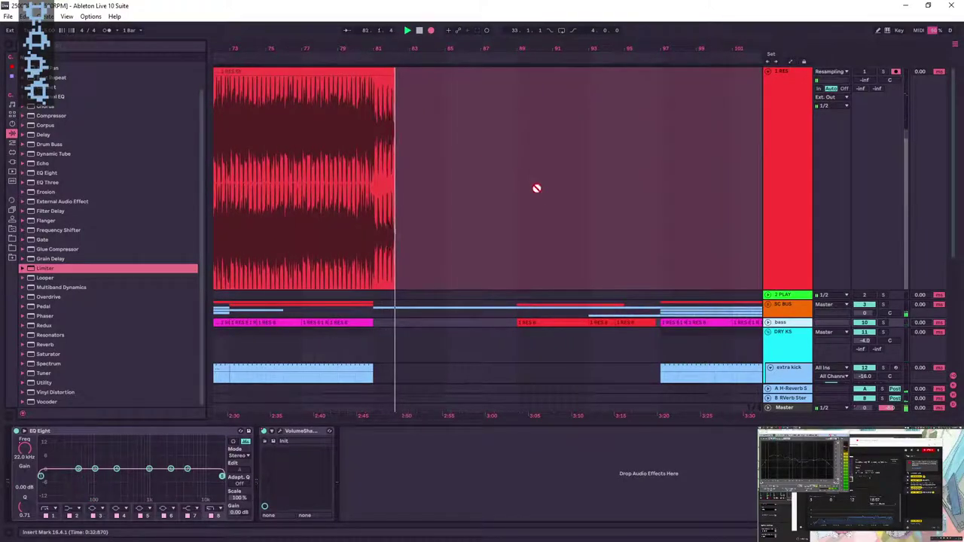
pyautogui.scroll(-2, 555, 189)
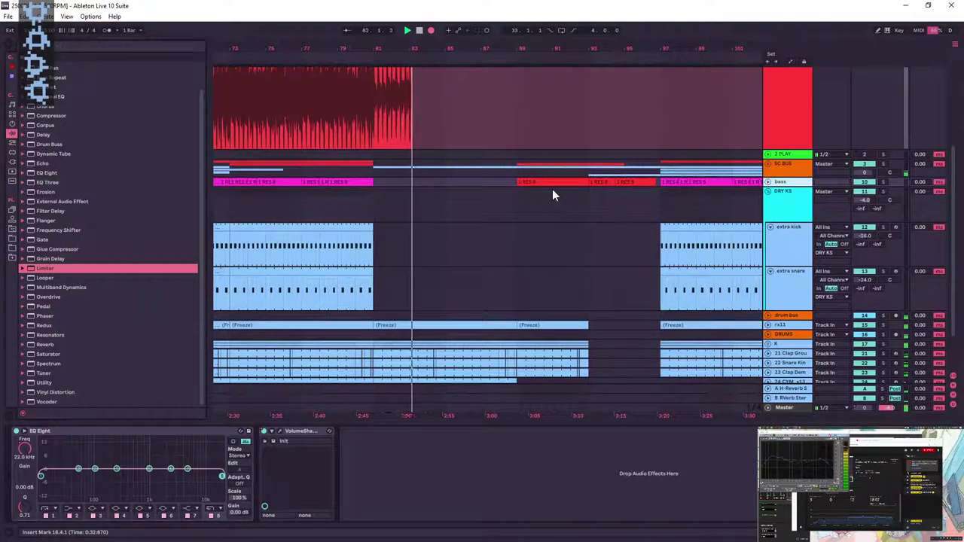
pyautogui.scroll(2, 468, 121)
pyautogui.moveTo(432, 51); pyautogui.dragTo(432, 15)
pyautogui.scroll(1, 541, 180)
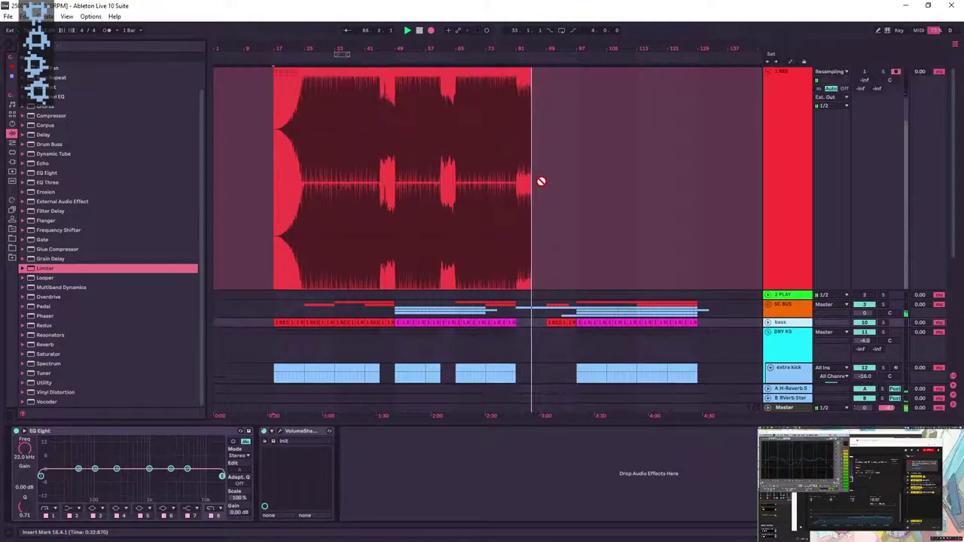
# - Inspect the 9 Operator track's clips and devices and delete the track from the set
pyautogui.scroll(-6, 556, 177)
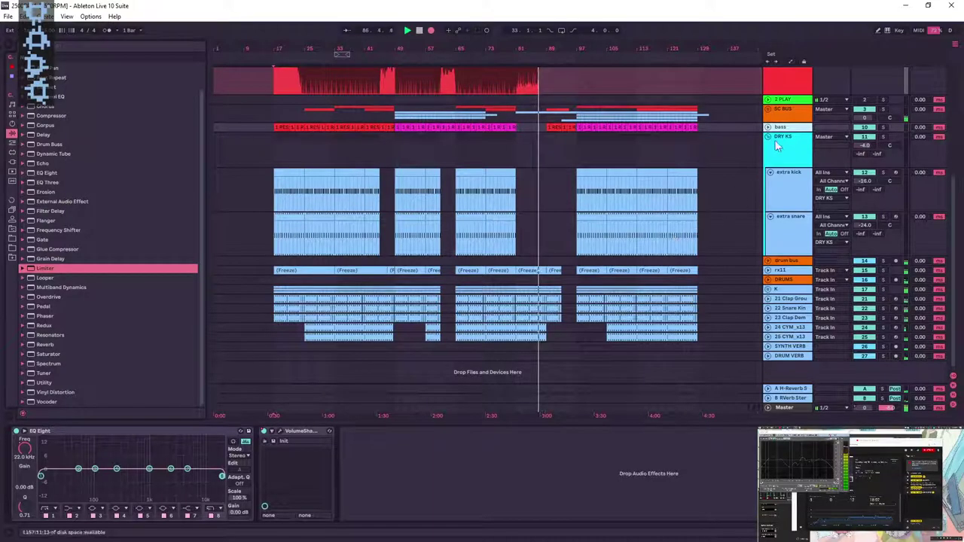
pyautogui.scroll(3, 701, 196)
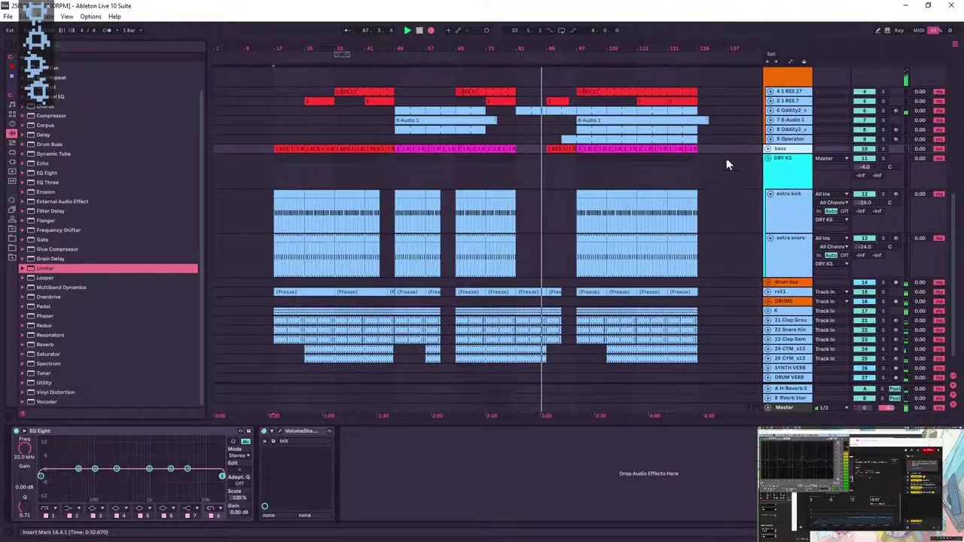
pyautogui.click(781, 140)
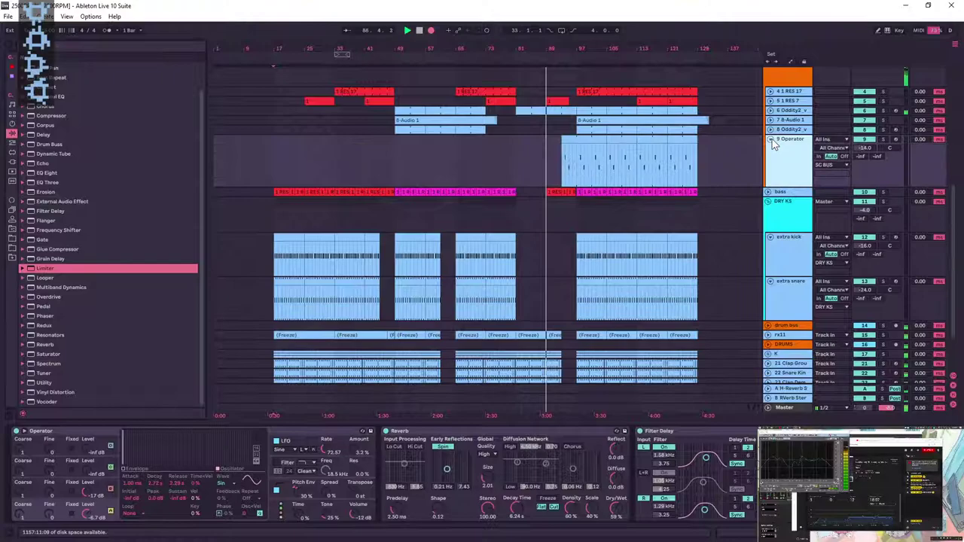
pyautogui.click(796, 145)
pyautogui.scroll(-1, 796, 142)
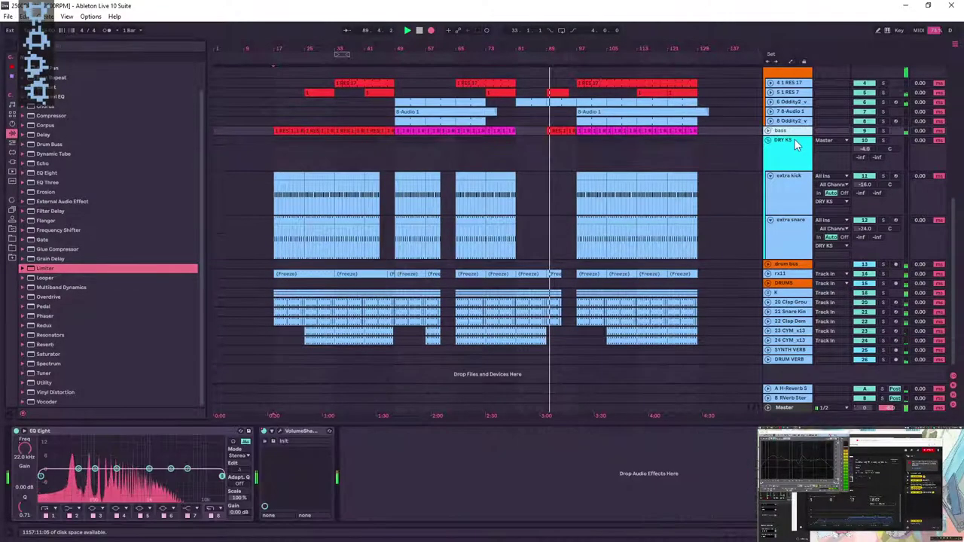
# - Check the closing part of the 1 RES take and stop recording at bar 121, once the track has faded out
pyautogui.scroll(6, 744, 179)
pyautogui.moveTo(547, 48); pyautogui.dragTo(405, 226)
pyautogui.moveTo(730, 49)
pyautogui.mouseDown()
pyautogui.moveTo(730, 120)
pyautogui.moveTo(726, 64)
pyautogui.moveTo(538, 42)
pyautogui.moveTo(459, 44)
pyautogui.moveTo(338, 23)
pyautogui.moveTo(548, 6)
pyautogui.mouseUp()
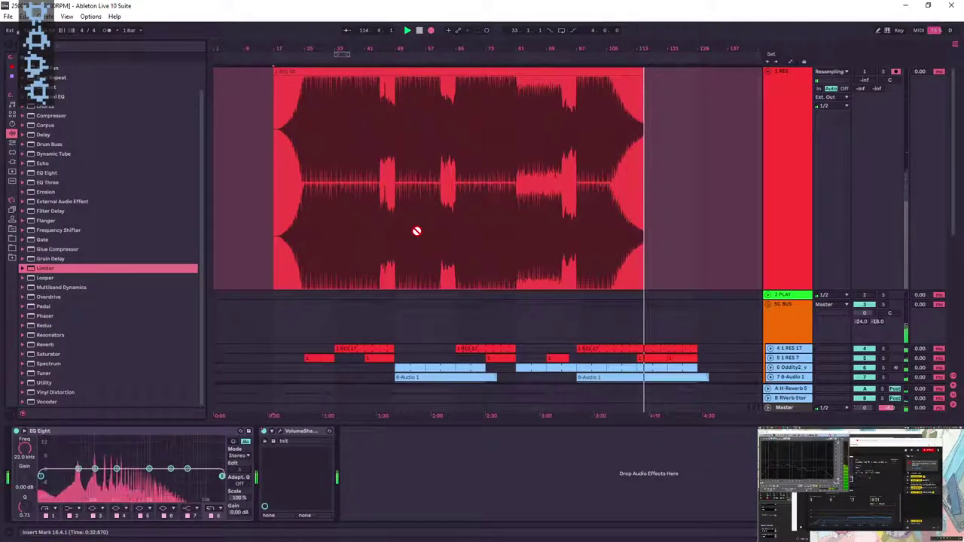
pyautogui.moveTo(658, 45); pyautogui.dragTo(245, 45)
pyautogui.click(574, 47)
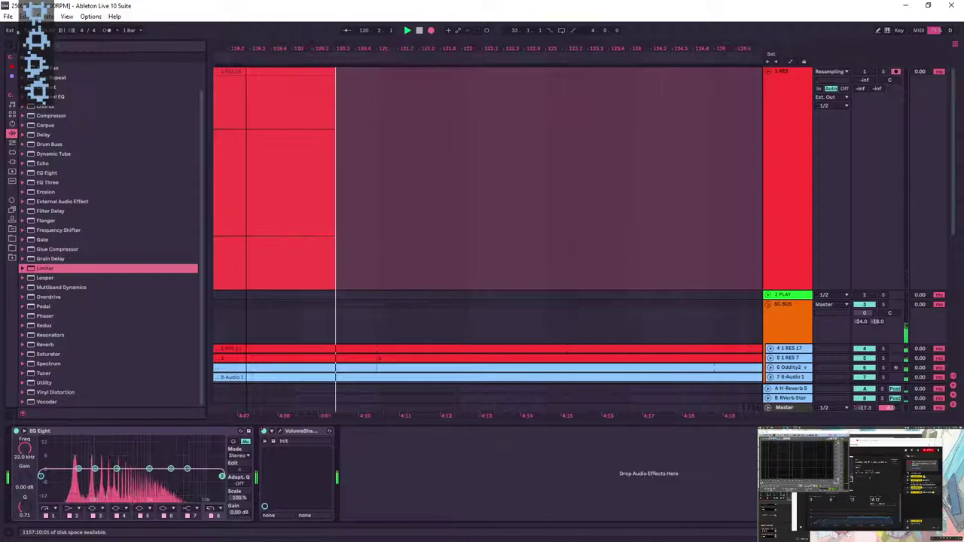
pyautogui.press('space')
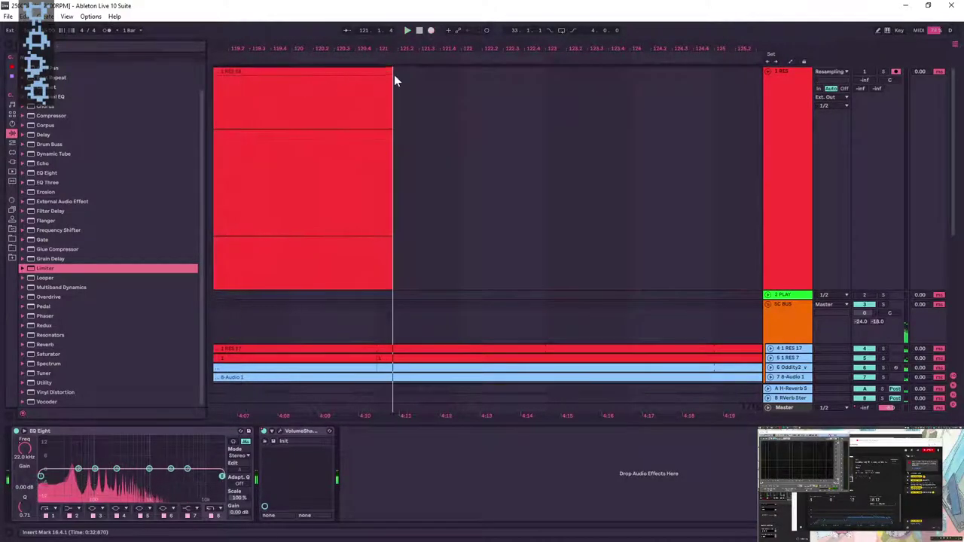
# - Rename the recorded 1 RES clip to 2500rpm07 and crop it, with the current project's files shown in the browser
pyautogui.click(377, 71)
pyautogui.press('z')
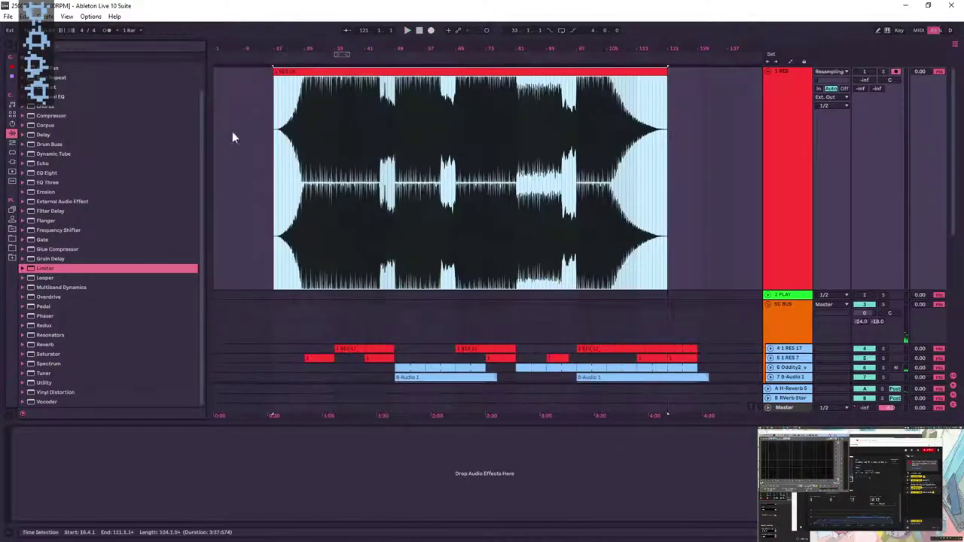
pyautogui.click(11, 229)
pyautogui.click(390, 102)
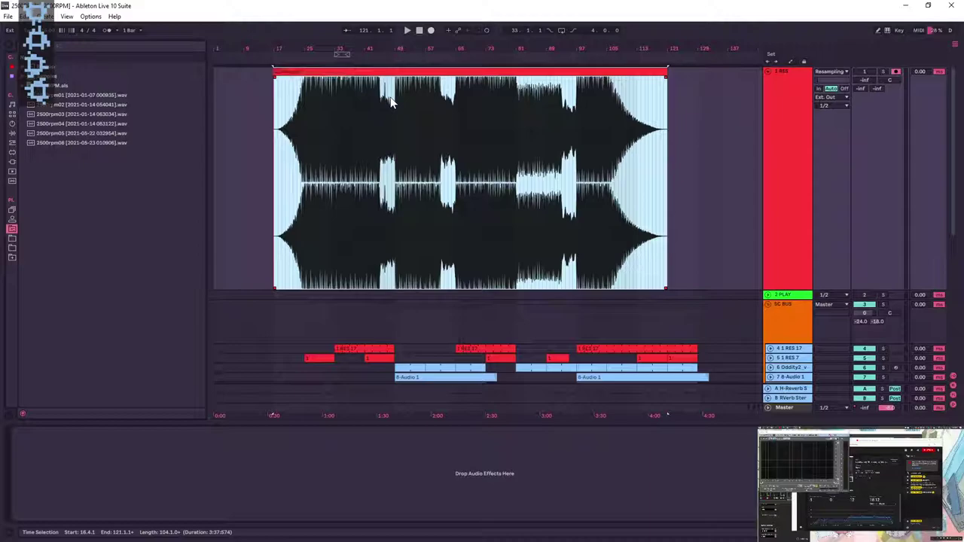
pyautogui.rightClick(414, 74)
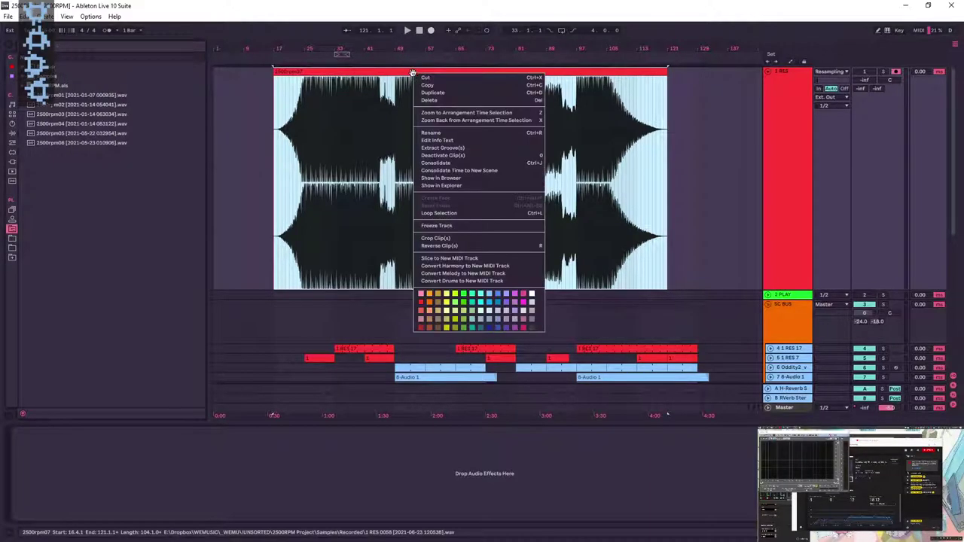
pyautogui.click(442, 238)
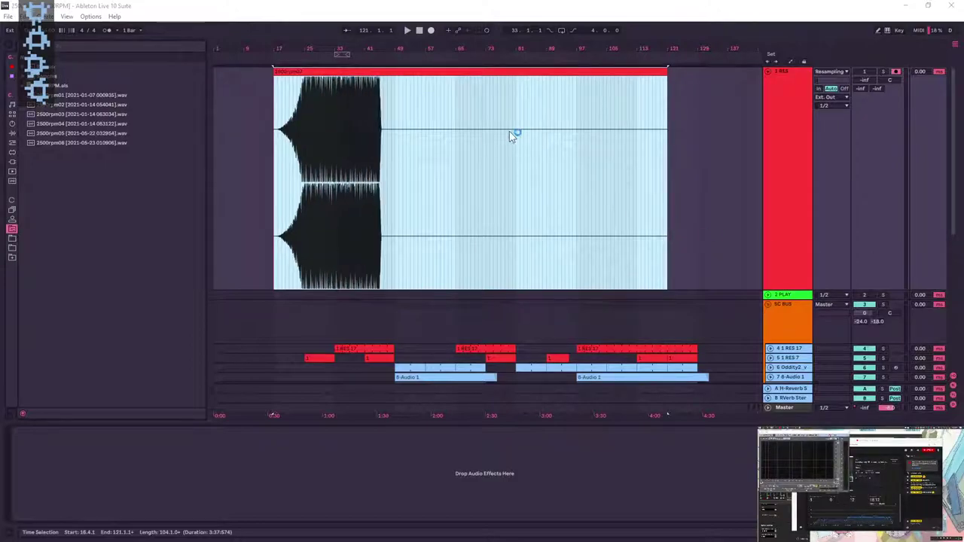
# - Show the cropped clip's file in the browser and move the 2500rpm07 wav into the main project folder
pyautogui.rightClick(508, 72)
pyautogui.click(549, 171)
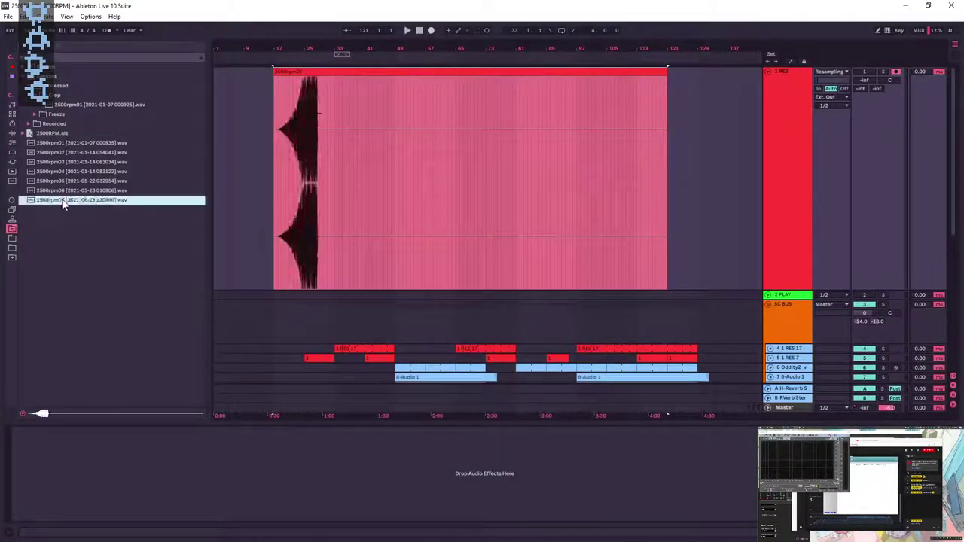
pyautogui.click(63, 199)
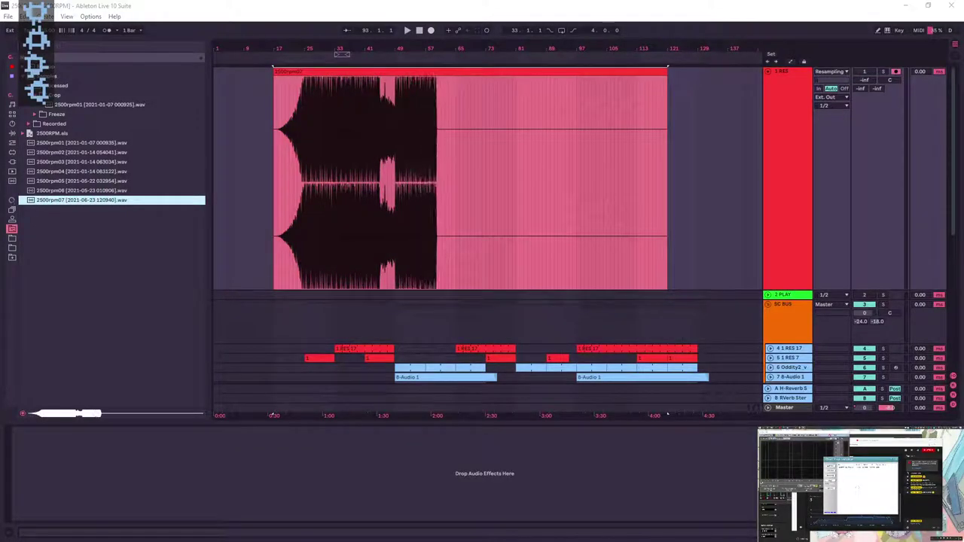
# - Delete the 2500rpm07 clip from 1 RES and save the Live set
pyautogui.click(465, 83)
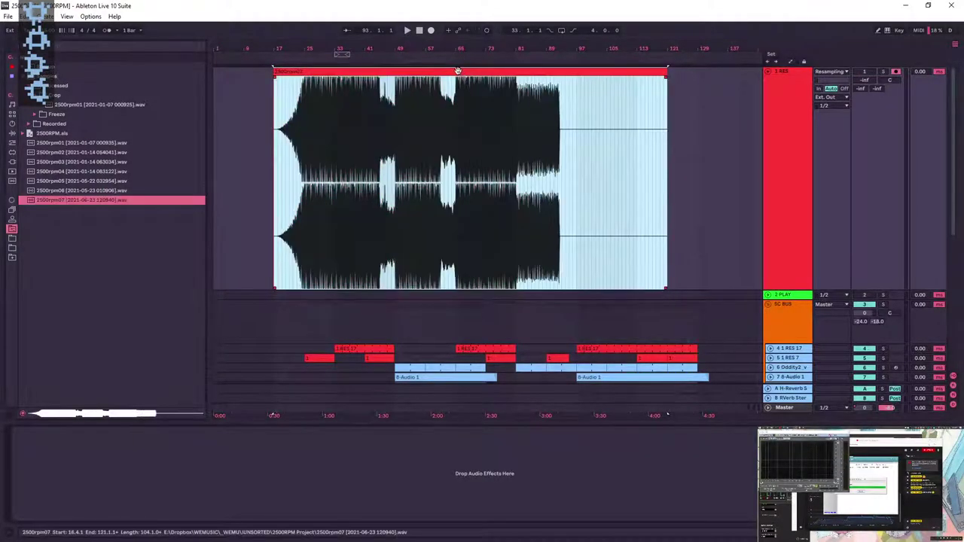
pyautogui.press('Delete')
pyautogui.click(335, 85)
pyautogui.hotkey('ctrl', 's')
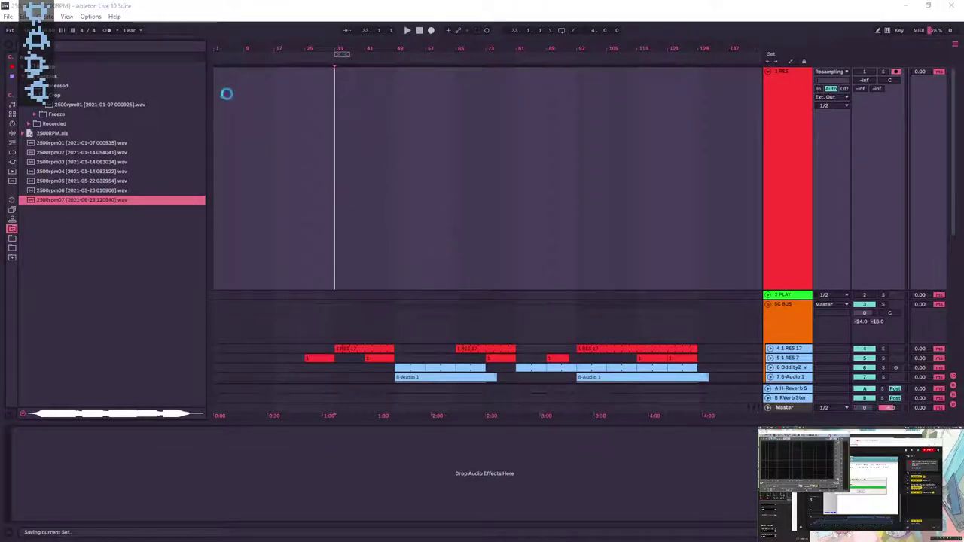
# - Open the clo_slidingdoors Live set from the recent sets
pyautogui.click(8, 16)
pyautogui.moveTo(31, 43)
pyautogui.click(225, 64)
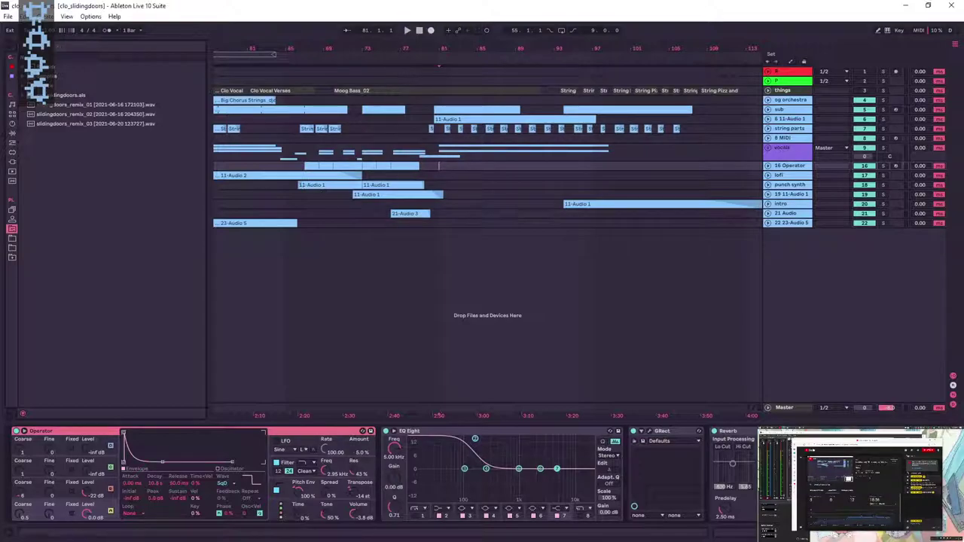
# - Briefly play the start of the arrangement around bar 17 and unfold the R resampling track
pyautogui.press('-')
pyautogui.press('-')
pyautogui.click(249, 81)
pyautogui.press('space')
pyautogui.moveTo(249, 48)
pyautogui.mouseDown()
pyautogui.moveTo(249, 83)
pyautogui.moveTo(500, 121)
pyautogui.moveTo(564, 36)
pyautogui.moveTo(485, 44)
pyautogui.mouseUp()
pyautogui.press('space')
pyautogui.click(767, 73)
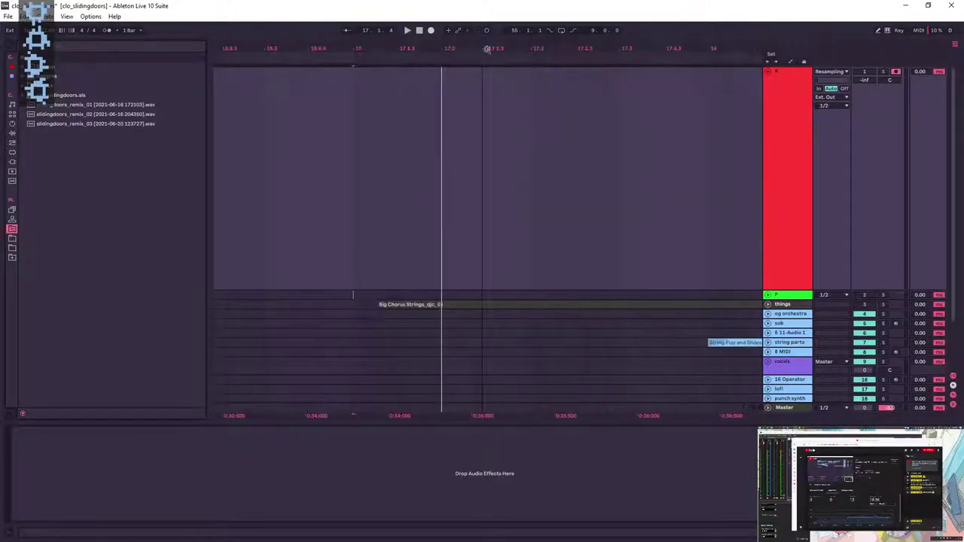
# - Place the insert marker at 17.4.1 on the R track, play briefly from there, and save the Live set
pyautogui.scroll(-2, 566, 125)
pyautogui.click(623, 83)
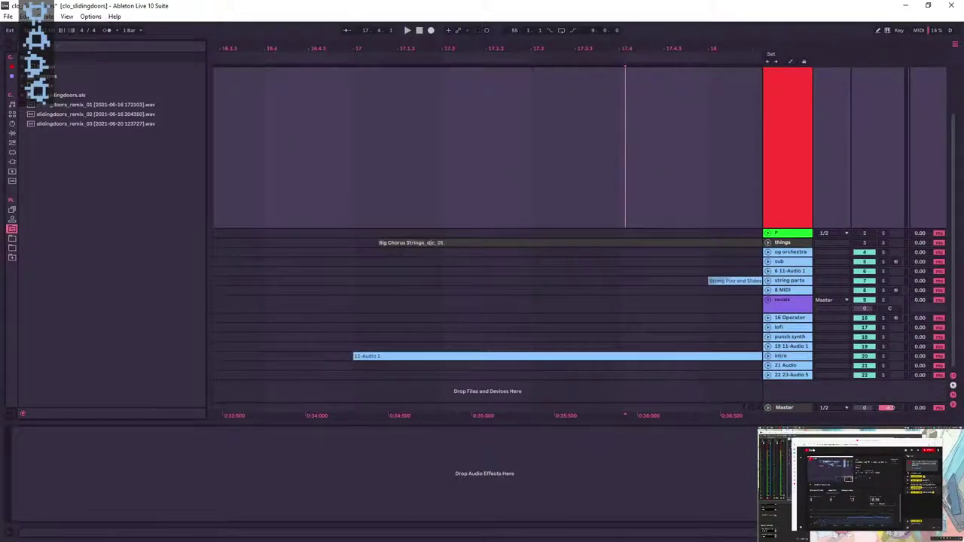
pyautogui.press('space')
pyautogui.press('space')
pyautogui.moveTo(329, 48); pyautogui.dragTo(329, 30)
pyautogui.scroll(2, 380, 142)
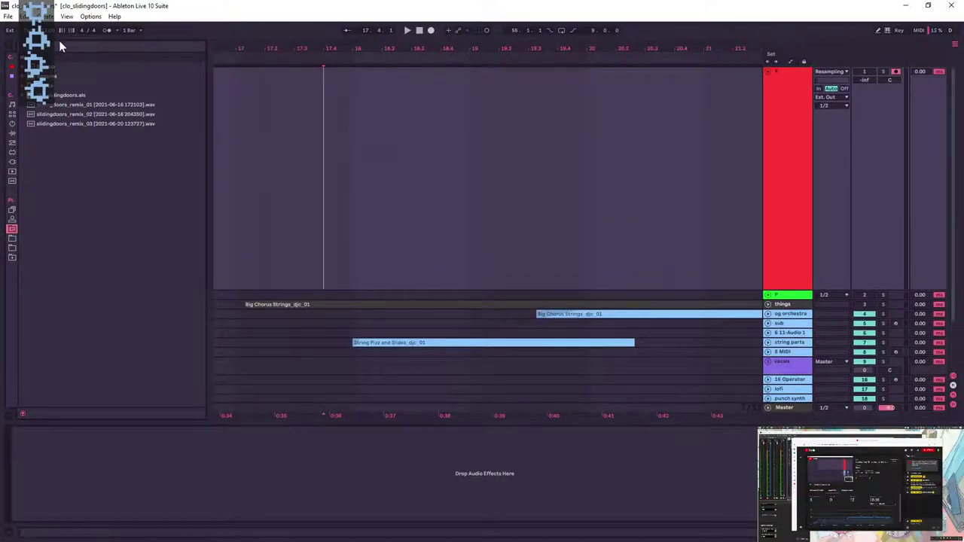
pyautogui.hotkey('ctrl', 's')
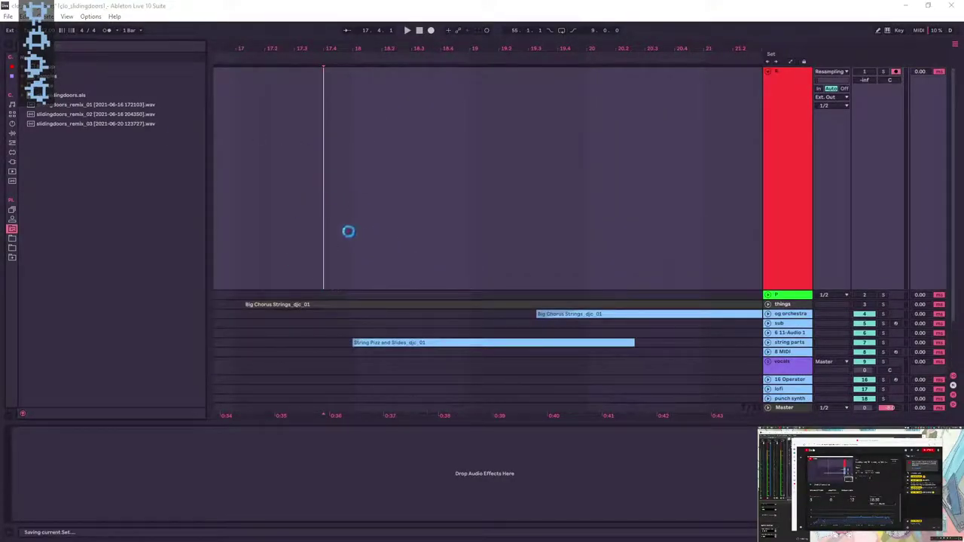
# - Audition the start from 17.1.1 and return the insert marker to 17.4.1, just before the first String Pizz and Slides clip
pyautogui.click(332, 231)
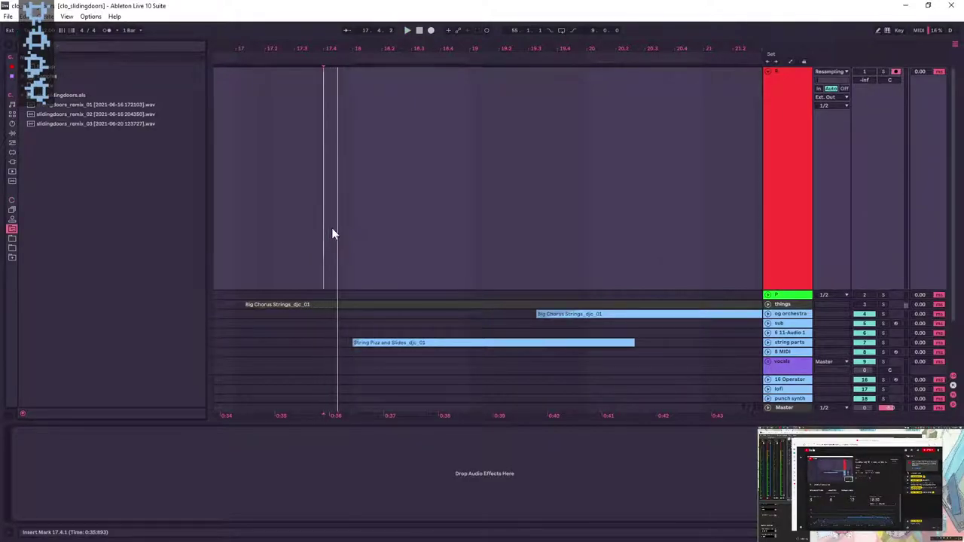
pyautogui.click(238, 204)
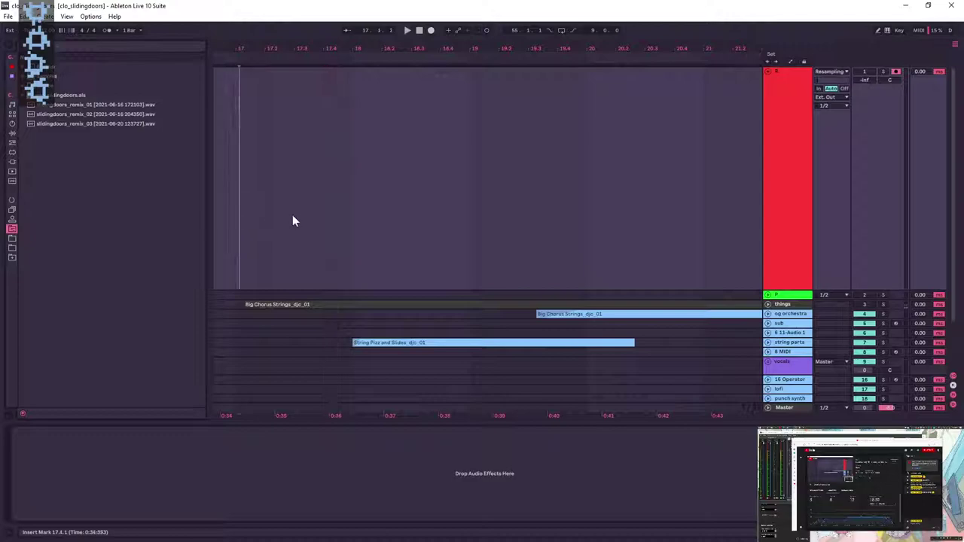
pyautogui.press('space')
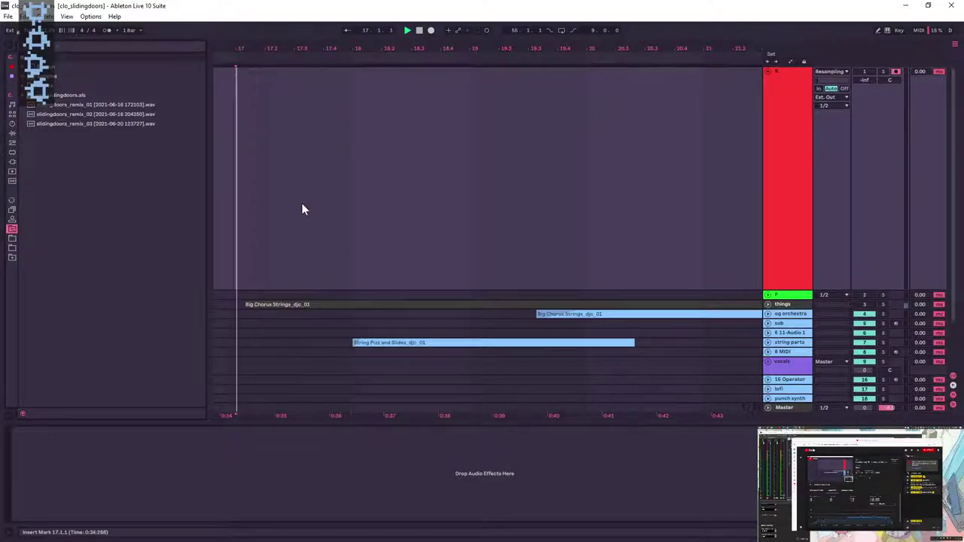
pyautogui.click(323, 204)
pyautogui.press('space')
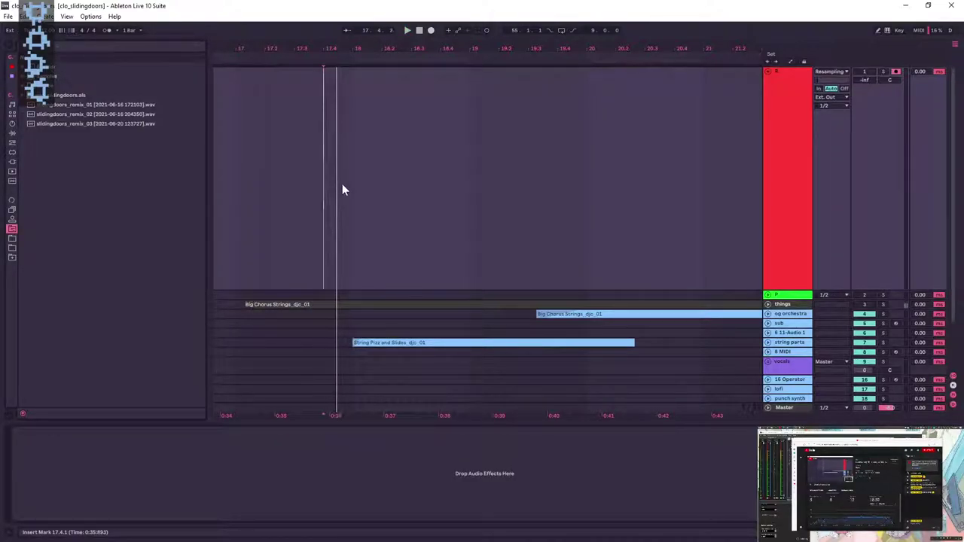
# - Start resampling the full track onto R from 17.4.1 and show the sub track's devices
pyautogui.click(431, 31)
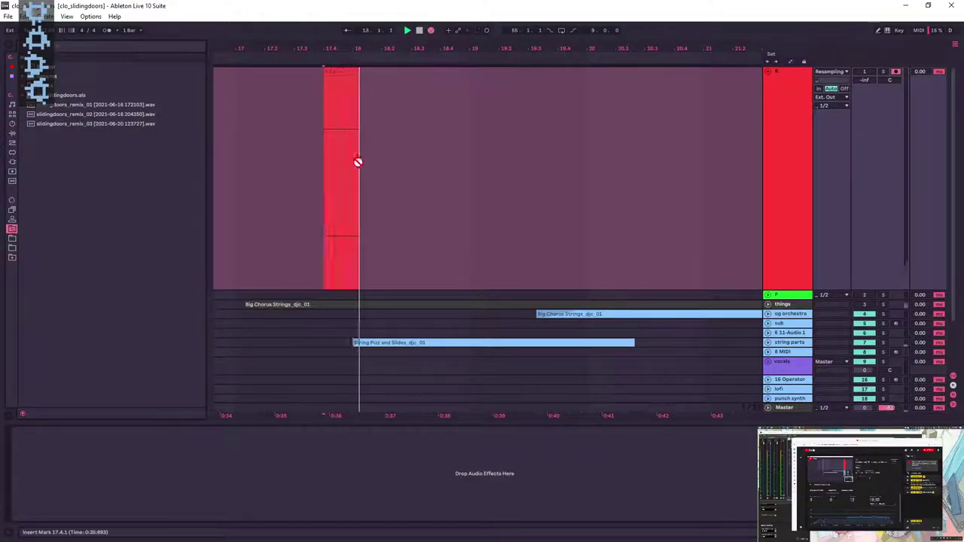
pyautogui.moveTo(442, 47); pyautogui.dragTo(445, 12)
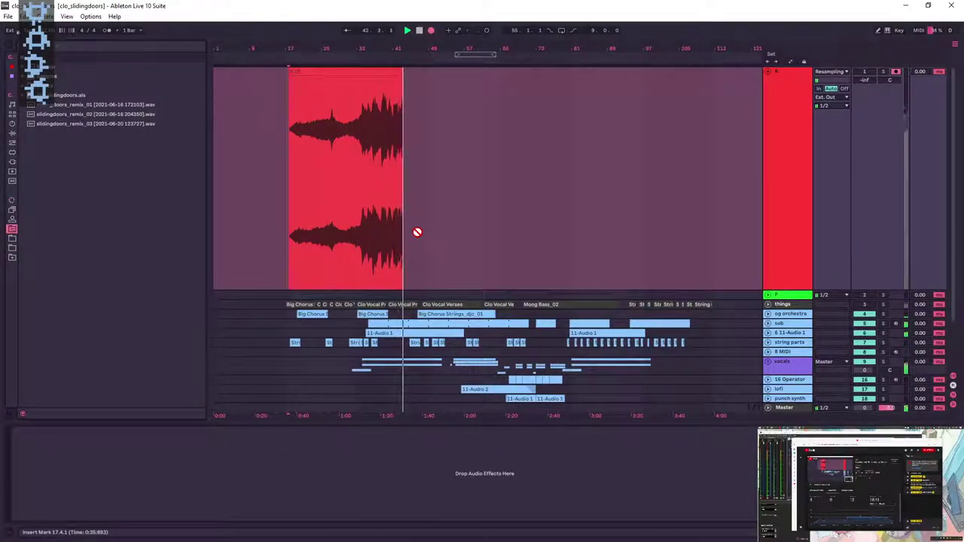
pyautogui.click(769, 323)
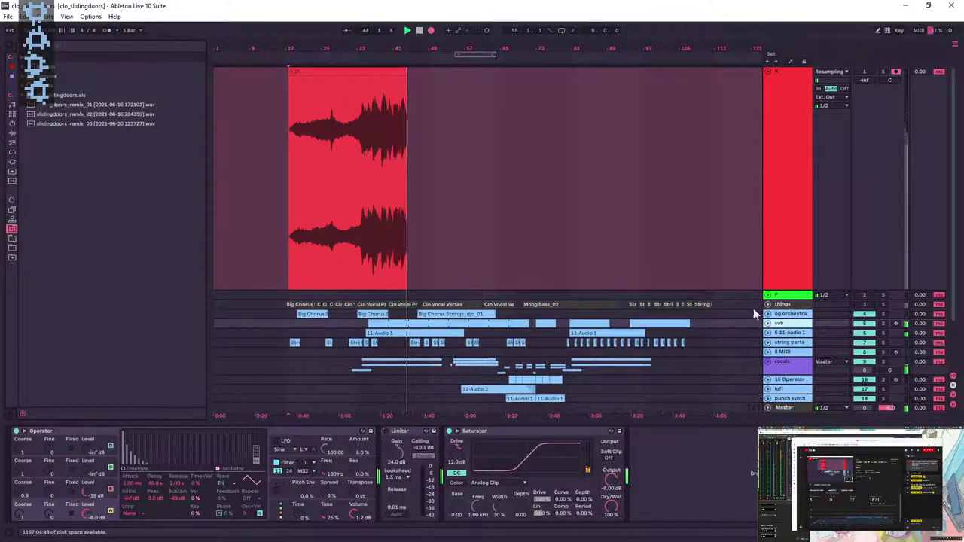
# - Examine the waveform recording onto R, checking the loud section around bars 60 to 74 and the closing bars
pyautogui.click(711, 144)
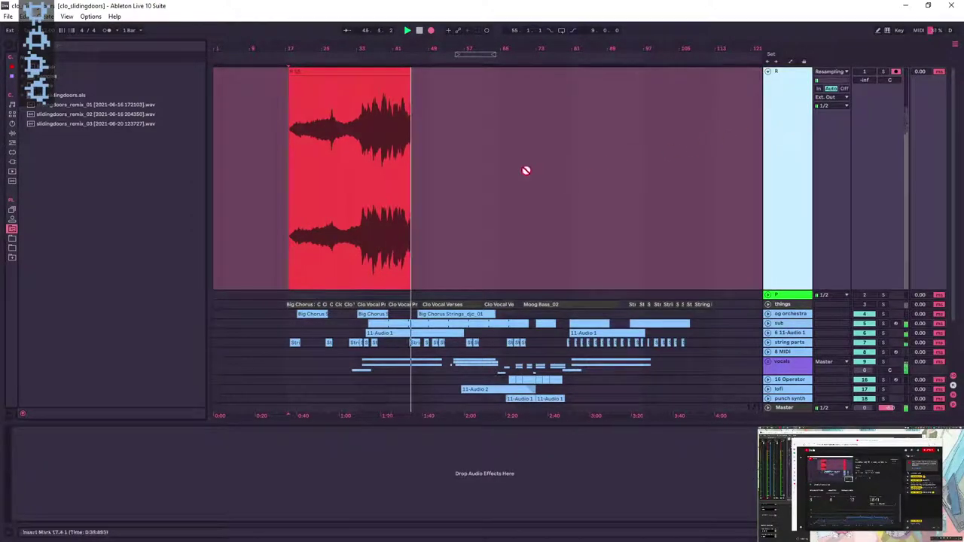
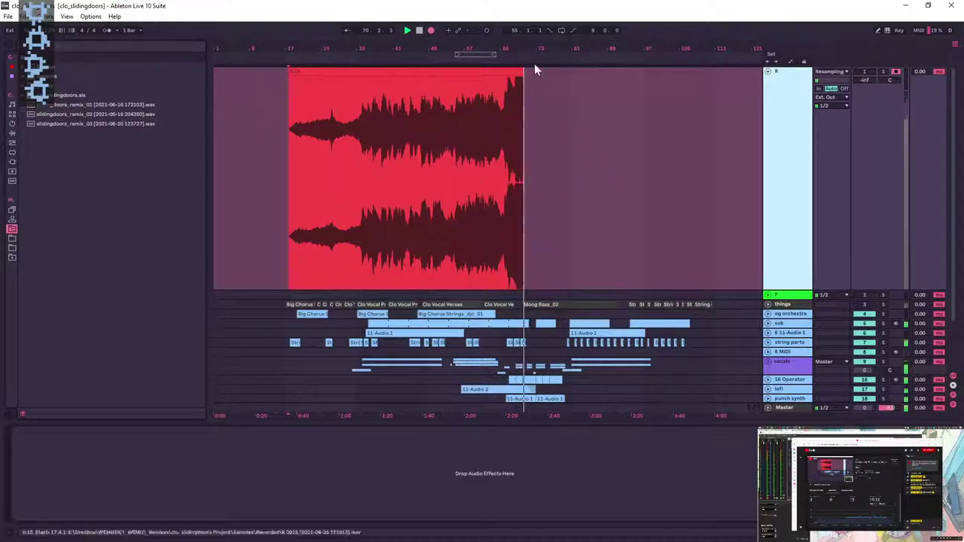
pyautogui.moveTo(513, 47); pyautogui.dragTo(371, 197)
pyautogui.moveTo(455, 52); pyautogui.dragTo(455, 4)
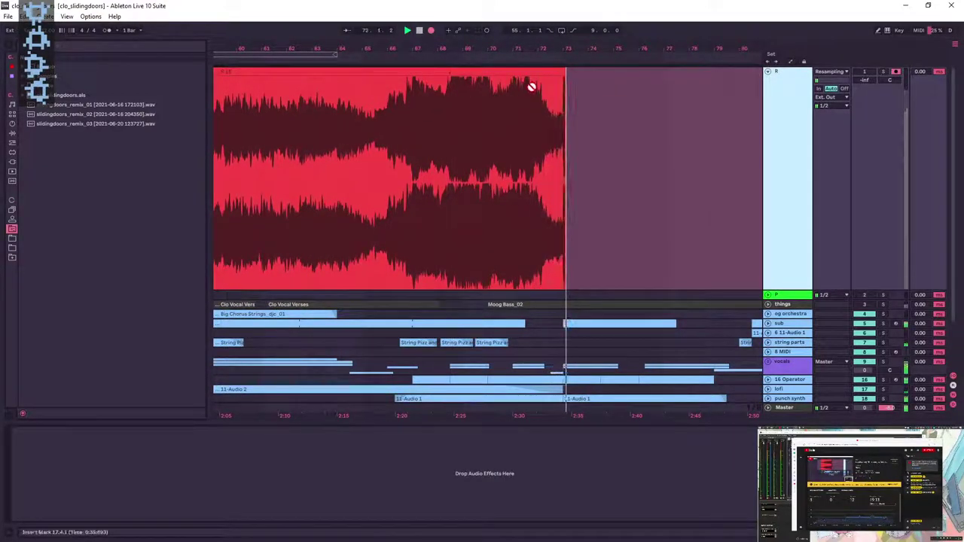
pyautogui.moveTo(570, 47); pyautogui.dragTo(570, 188)
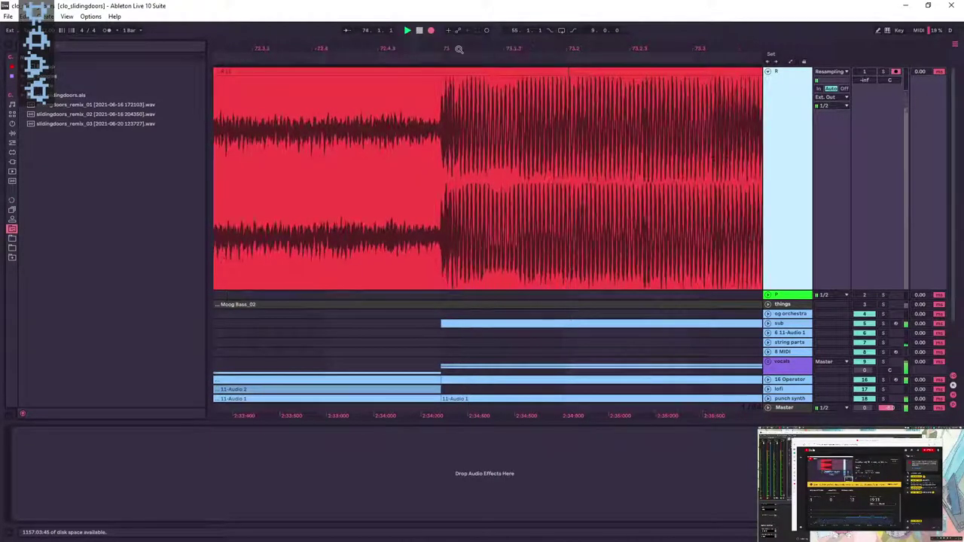
pyautogui.moveTo(444, 48); pyautogui.dragTo(493, 8)
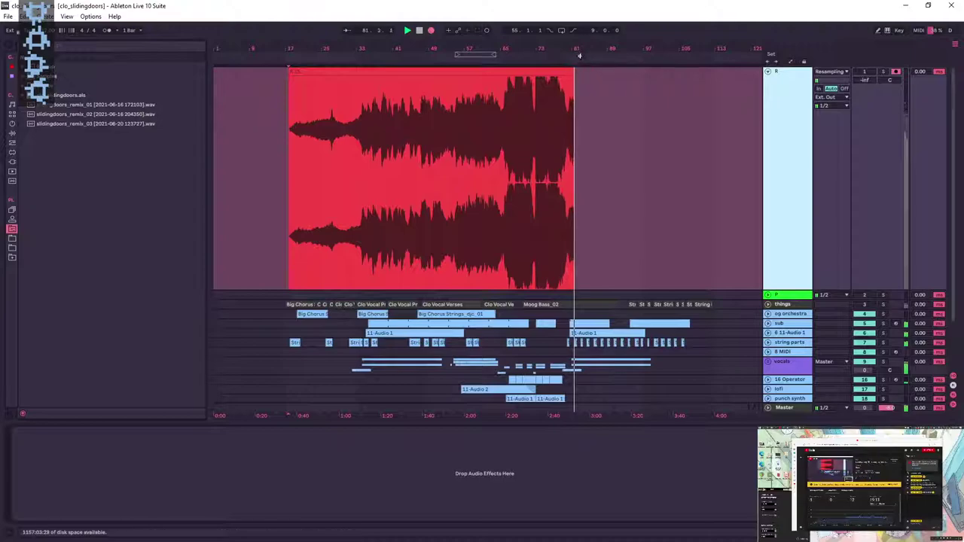
pyautogui.moveTo(578, 48); pyautogui.dragTo(549, 48)
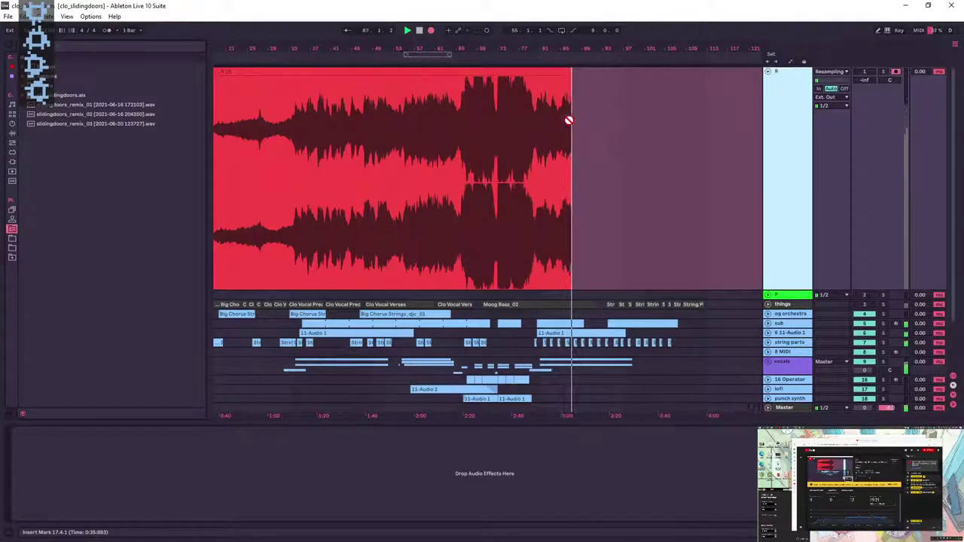
pyautogui.press('-')
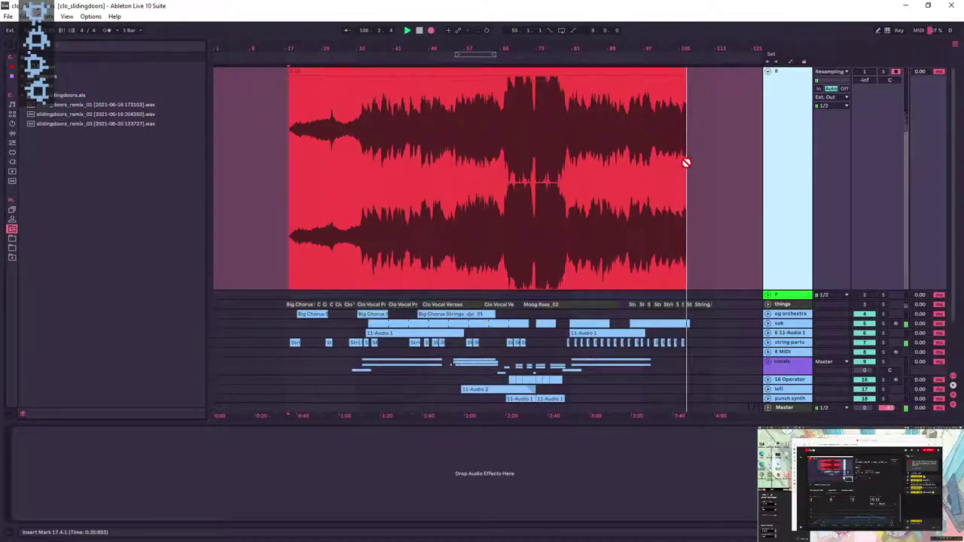
pyautogui.scroll(-2, 705, 173)
pyautogui.scroll(-1, 705, 173)
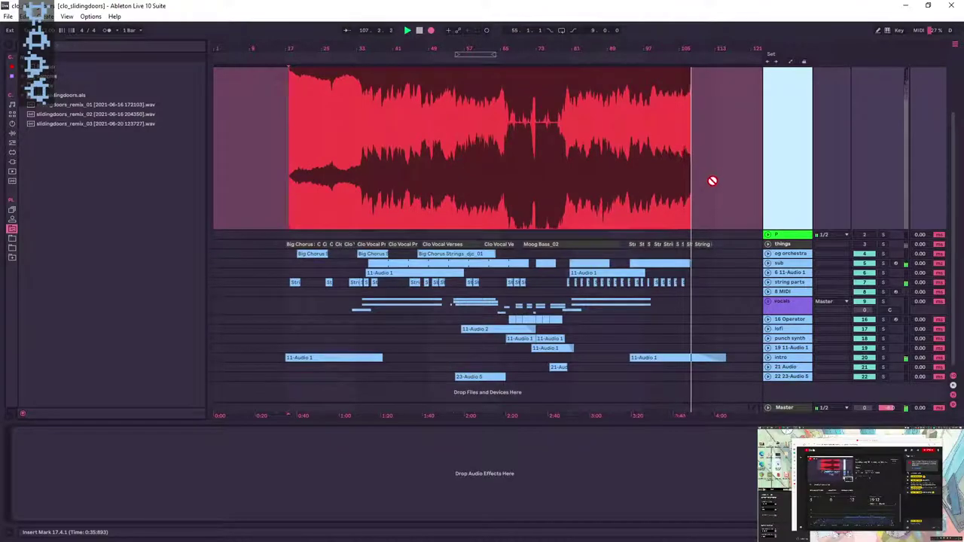
pyautogui.scroll(2, 701, 188)
pyautogui.scroll(1, 691, 194)
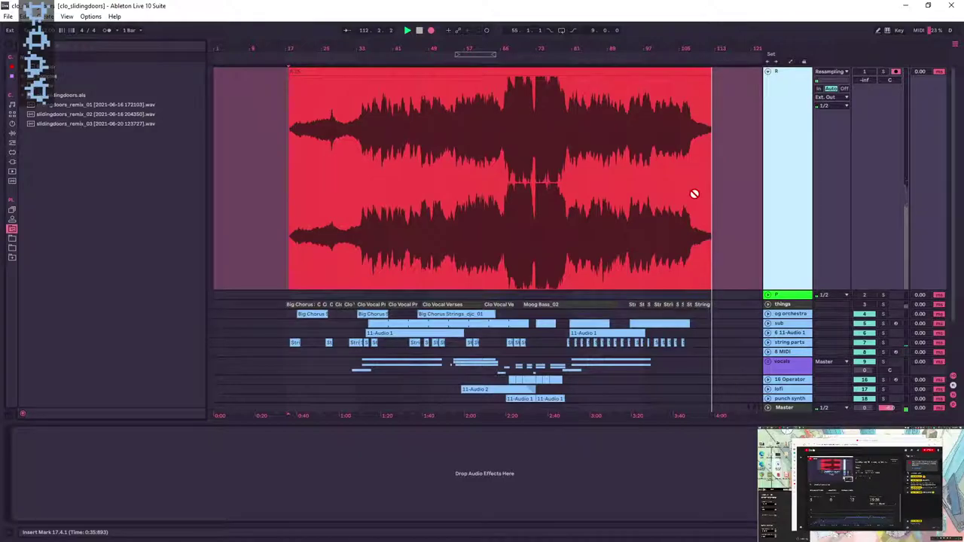
# - Let the take run through the end of the intro track's fade-out and stop recording at 116.1.1
pyautogui.moveTo(749, 49); pyautogui.dragTo(648, 161)
pyautogui.scroll(-1, 646, 158)
pyautogui.scroll(1, 646, 157)
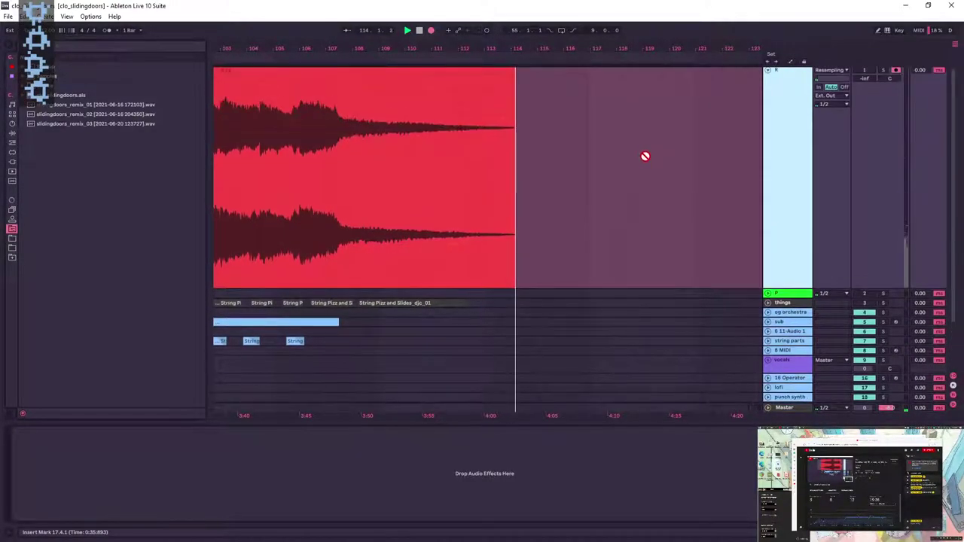
pyautogui.scroll(-1, 645, 156)
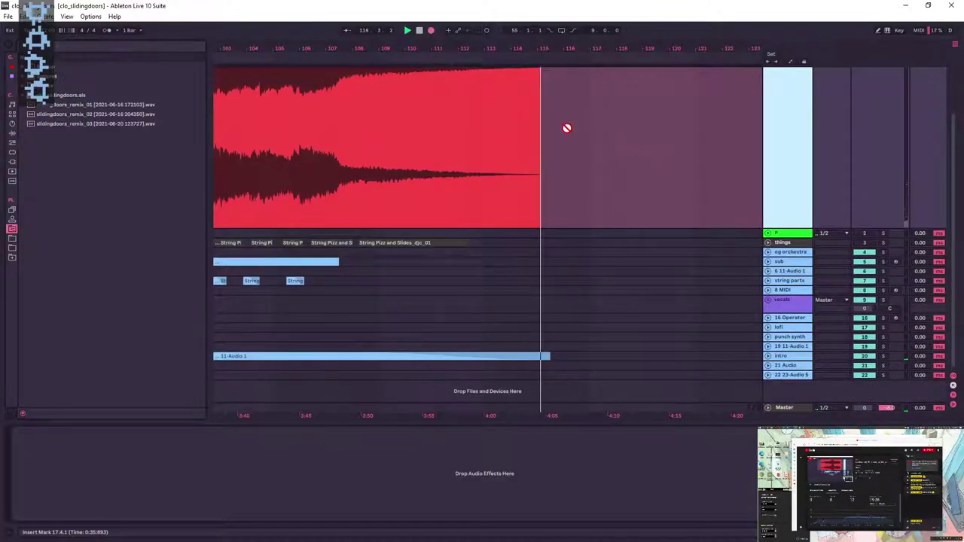
pyautogui.moveTo(571, 51); pyautogui.dragTo(553, 74)
pyautogui.scroll(1, 571, 103)
pyautogui.press('space')
pyautogui.scroll(1, 583, 95)
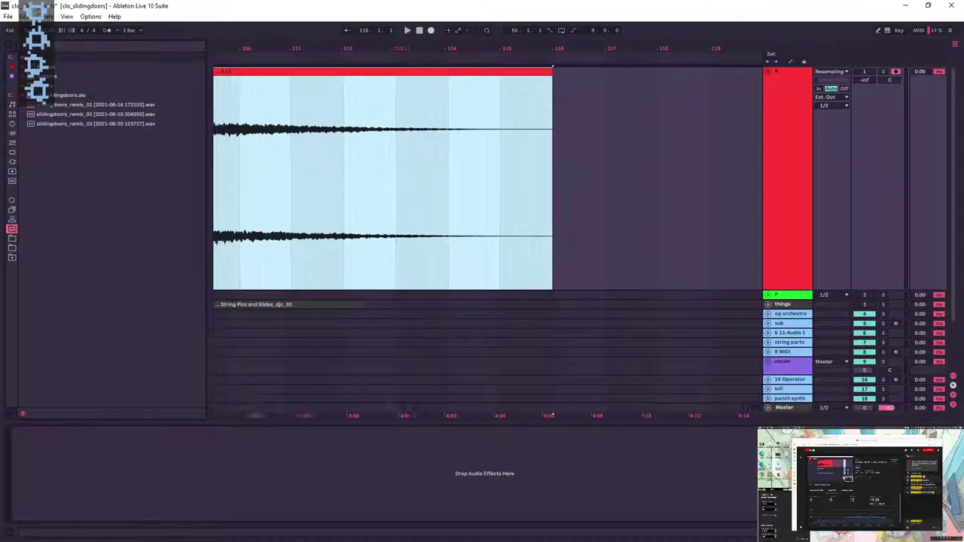
# - Rename the recorded clip on R as slidingdoors_remix_04 and crop it to a new wav file
pyautogui.press('z')
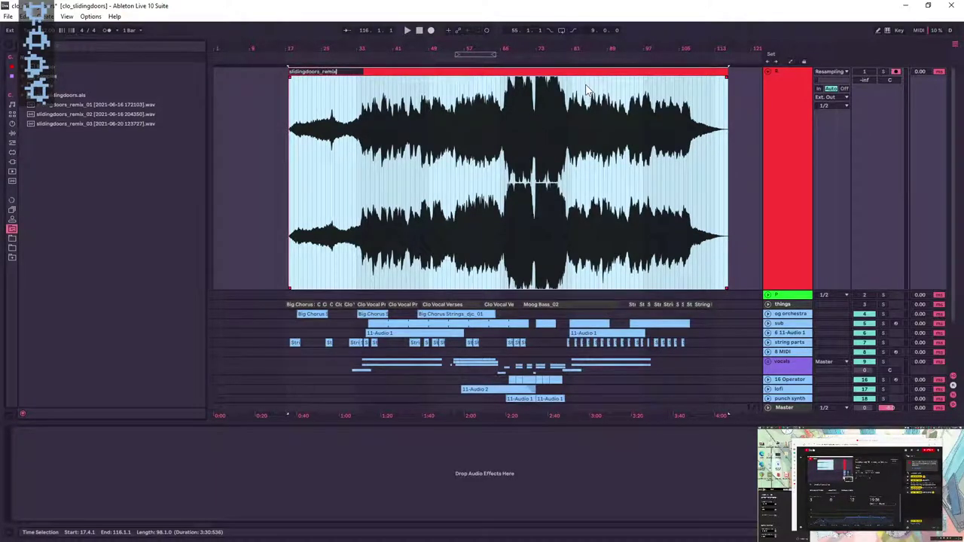
pyautogui.rightClick(528, 68)
pyautogui.click(569, 239)
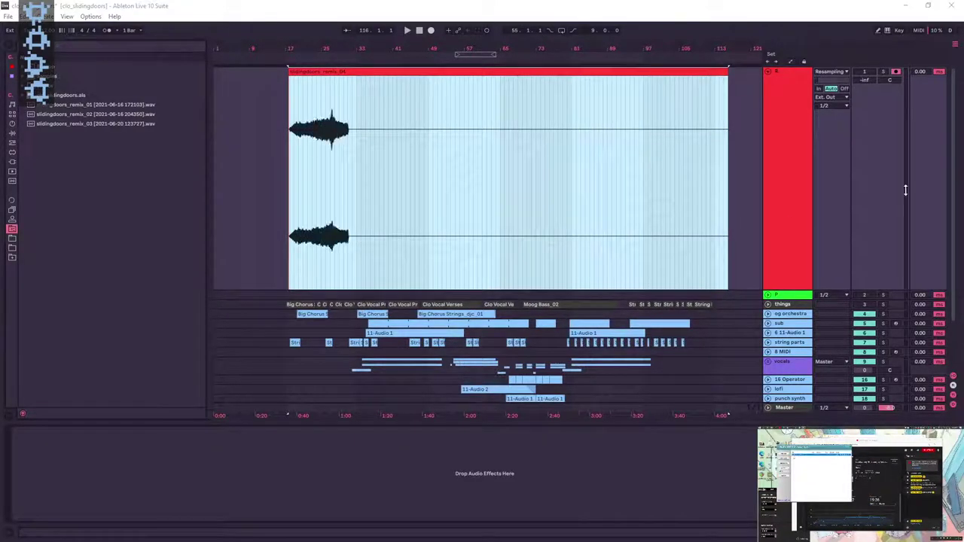
# - Move the cropped slidingdoors_remix_04 wav from the Crop folder to the project's root folder and delete the clip from R
pyautogui.rightClick(393, 69)
pyautogui.click(422, 167)
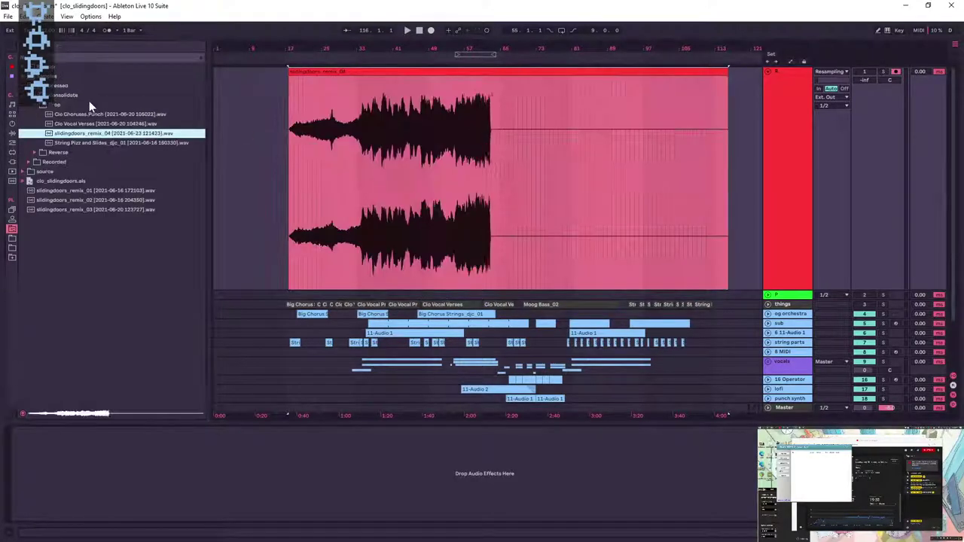
pyautogui.click(357, 101)
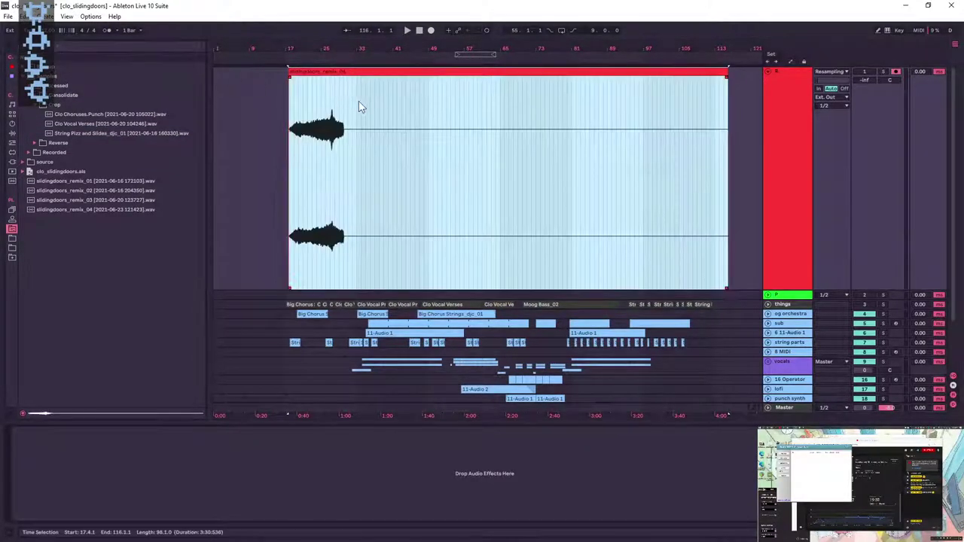
pyautogui.press('Delete')
pyautogui.click(63, 208)
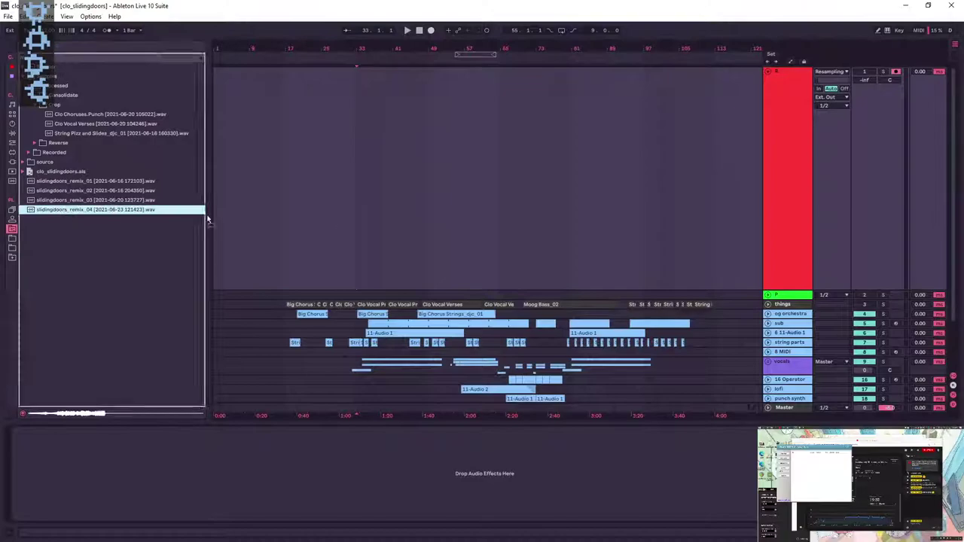
# - Fold the R track and save the Live set
pyautogui.click(419, 141)
pyautogui.click(358, 112)
pyautogui.click(769, 71)
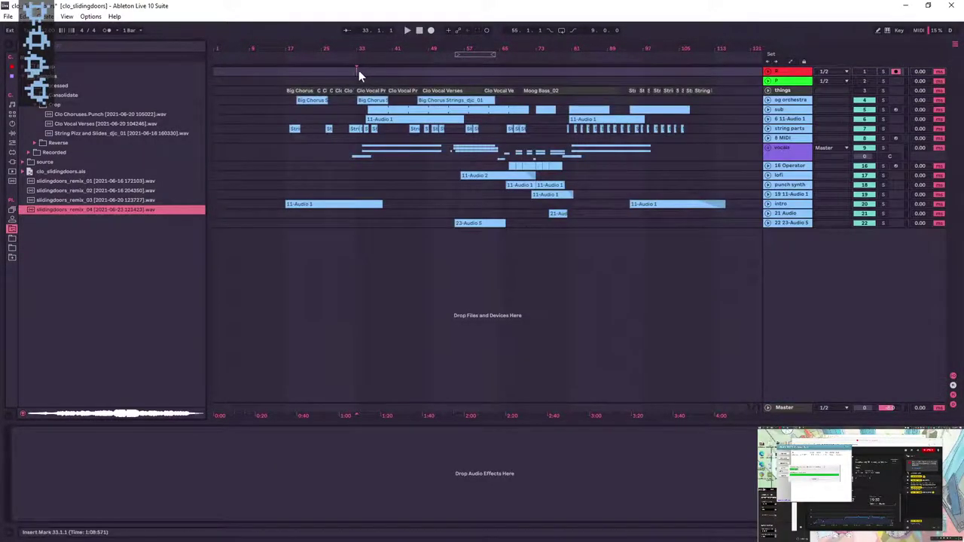
pyautogui.hotkey('ctrl', 's')
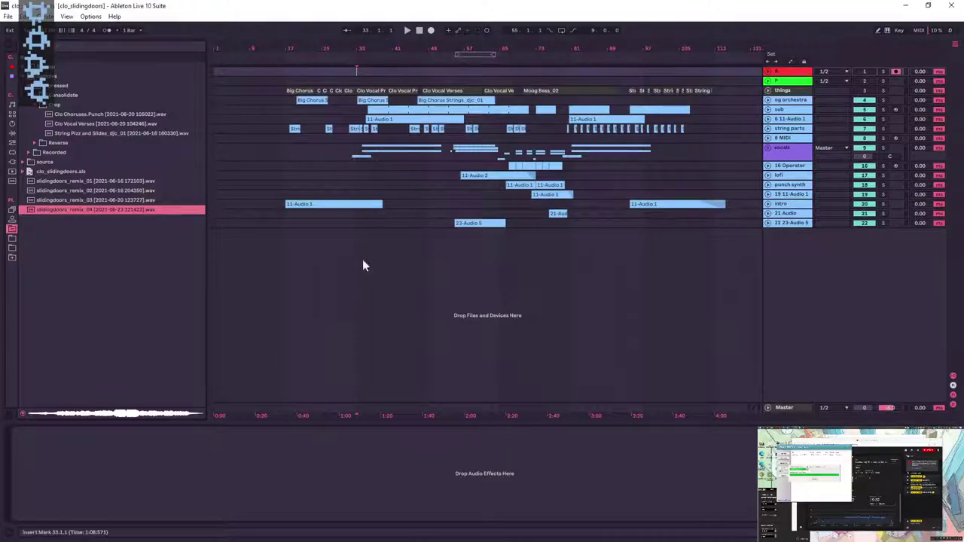
# - Open the tart Live set from the tart Project folder inside !UNSORTED
pyautogui.click(8, 16)
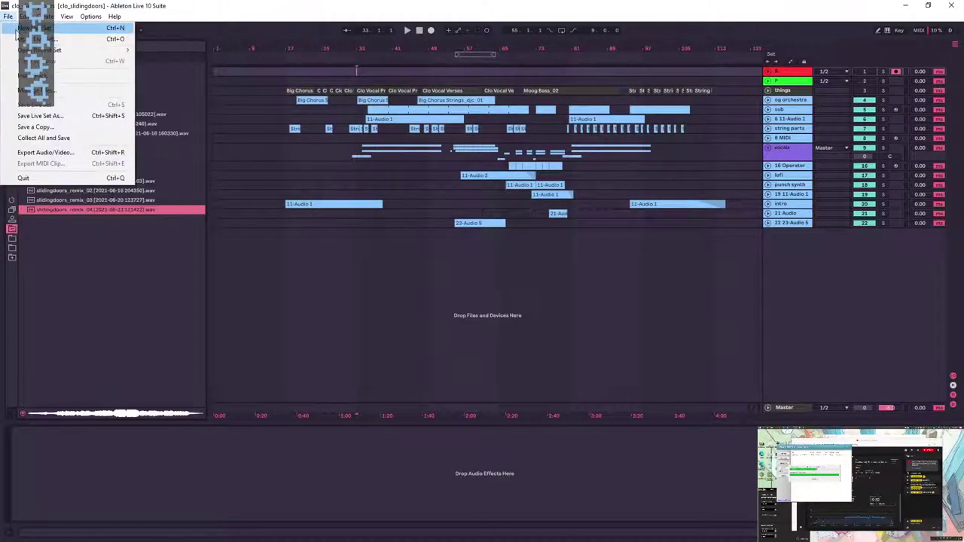
pyautogui.moveTo(45, 49)
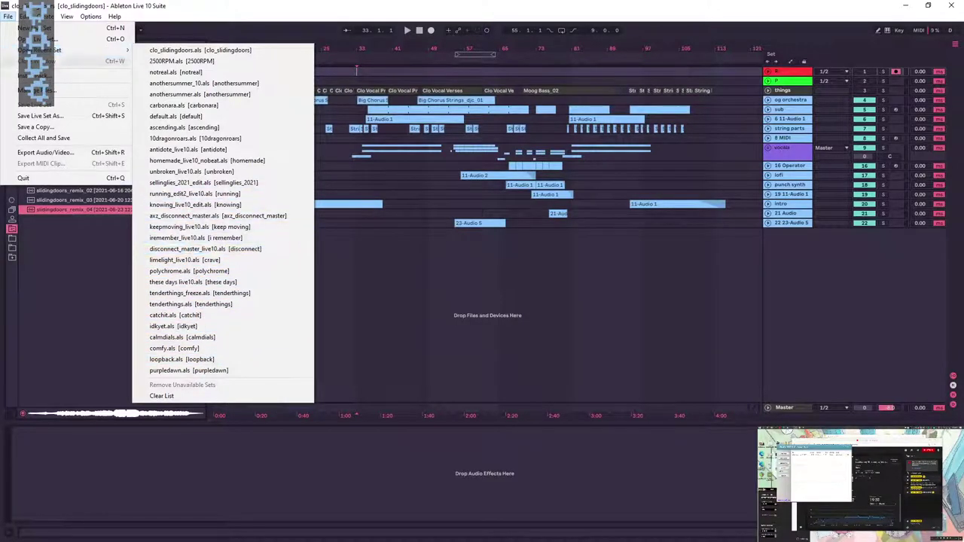
pyautogui.click(34, 39)
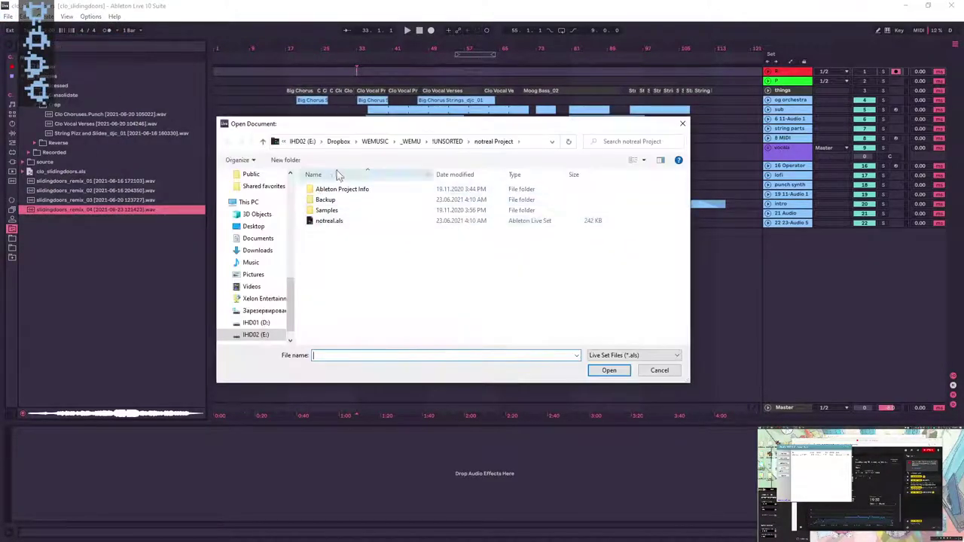
pyautogui.click(447, 142)
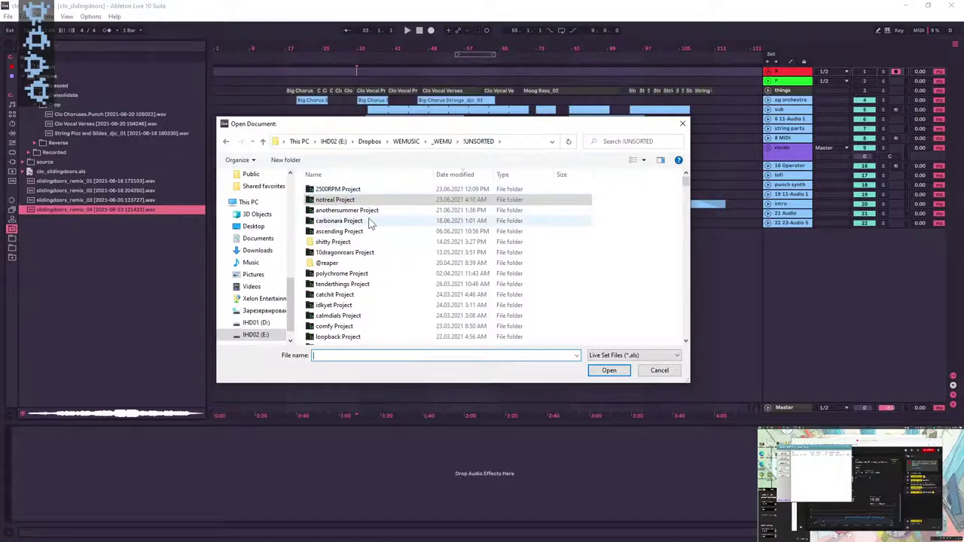
pyautogui.write('tar')
pyautogui.click(362, 365)
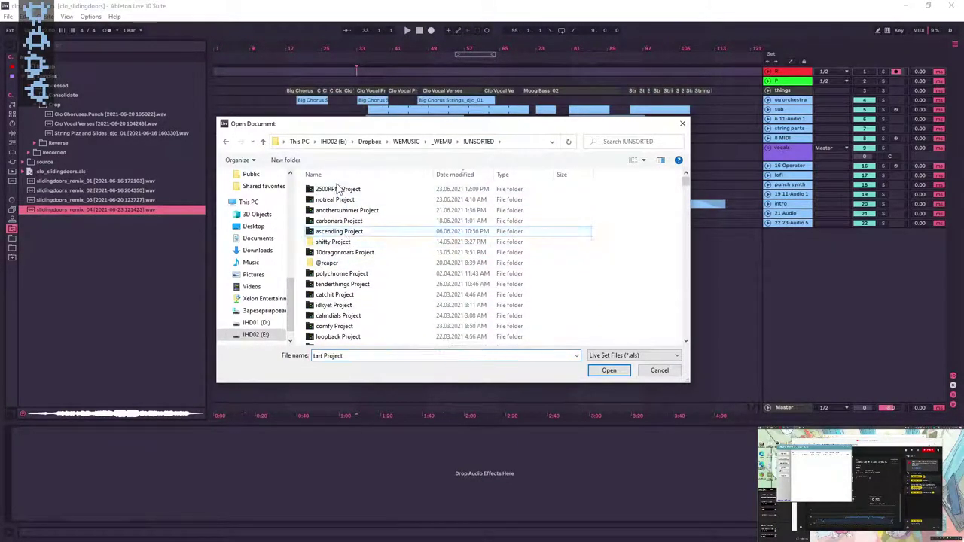
pyautogui.scroll(-4, 338, 190)
pyautogui.doubleClick(338, 189)
pyautogui.doubleClick(327, 222)
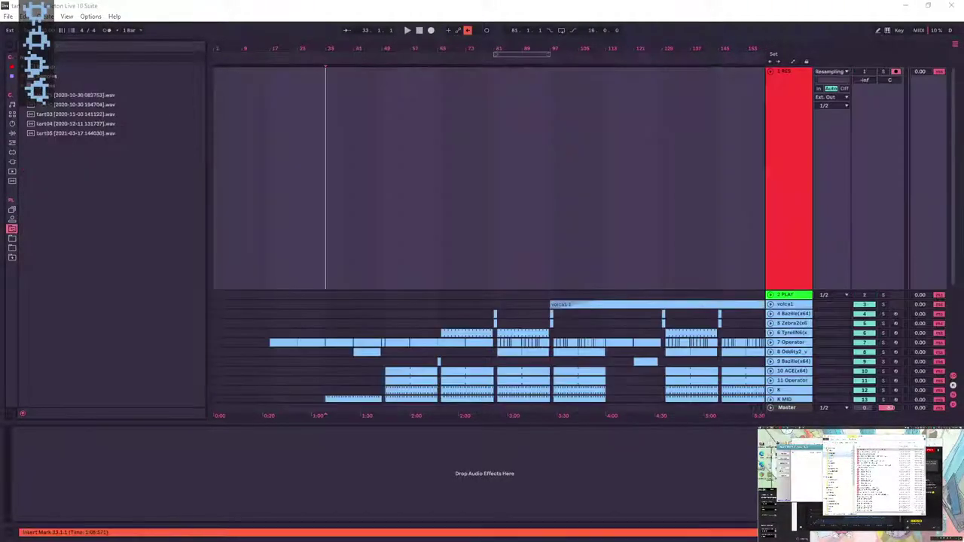
# - Check the missing media files, look up replacement candidates for silence.wav, and close the missing-files list without swapping anything
pyautogui.click(291, 277)
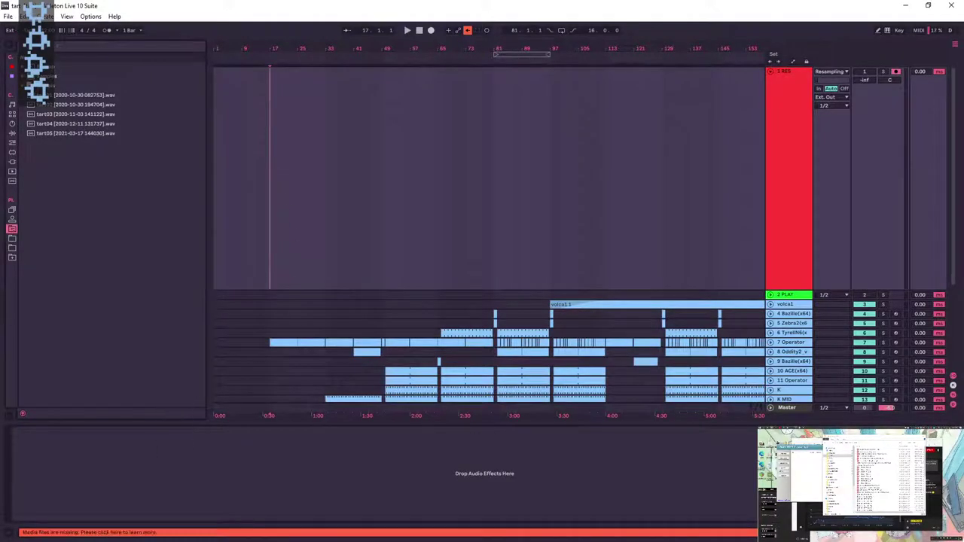
pyautogui.click(32, 533)
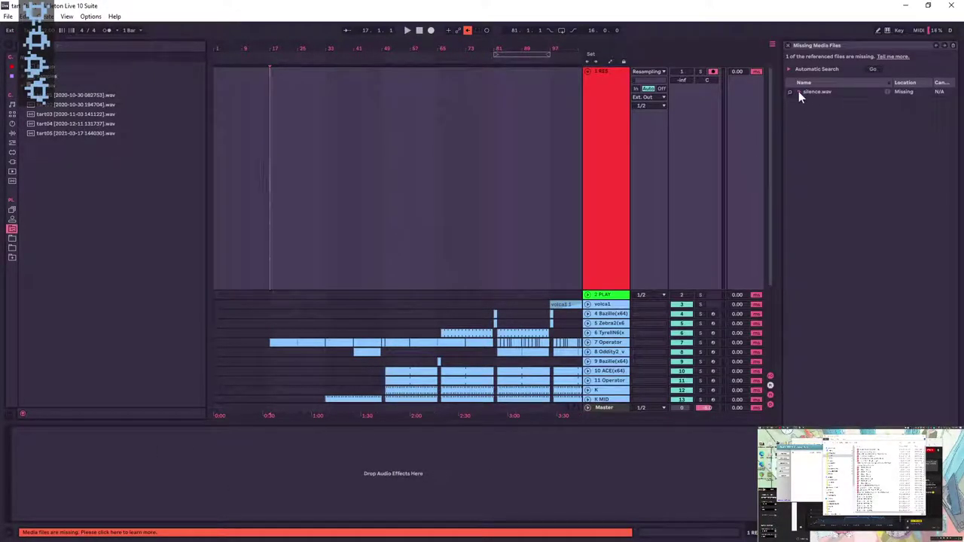
pyautogui.click(790, 92)
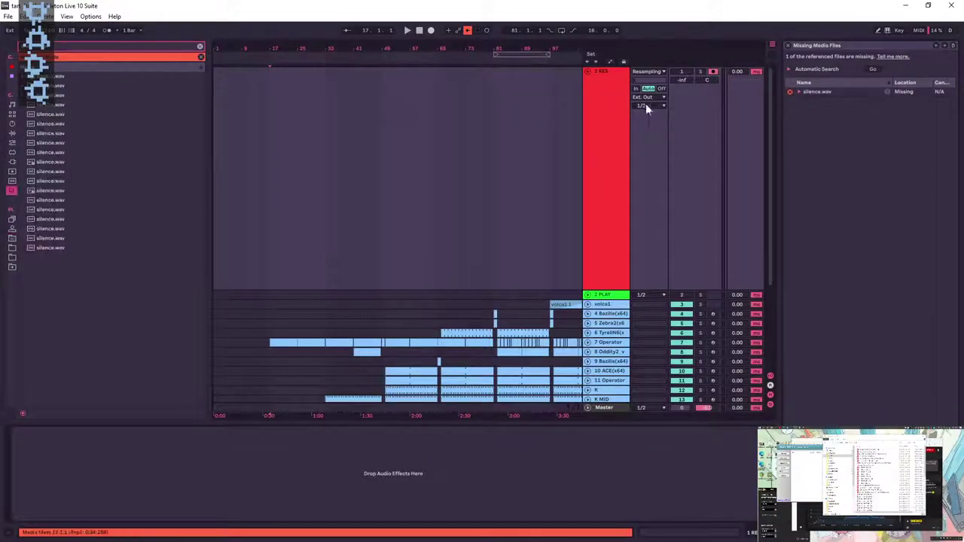
pyautogui.click(200, 57)
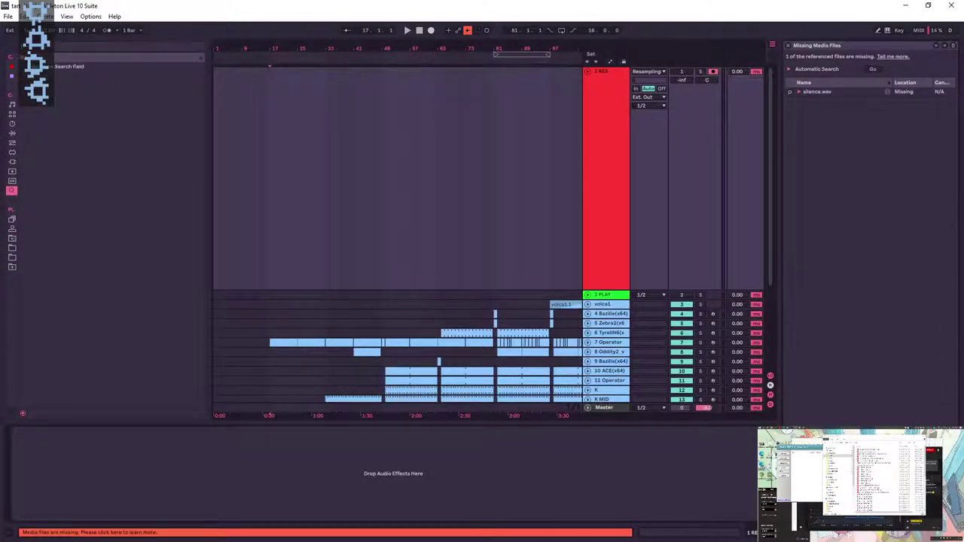
pyautogui.click(789, 46)
# - In Session View, widen the RES and PLAY tracks and delete their clips in scenes 1 to 5
pyautogui.press('Tab')
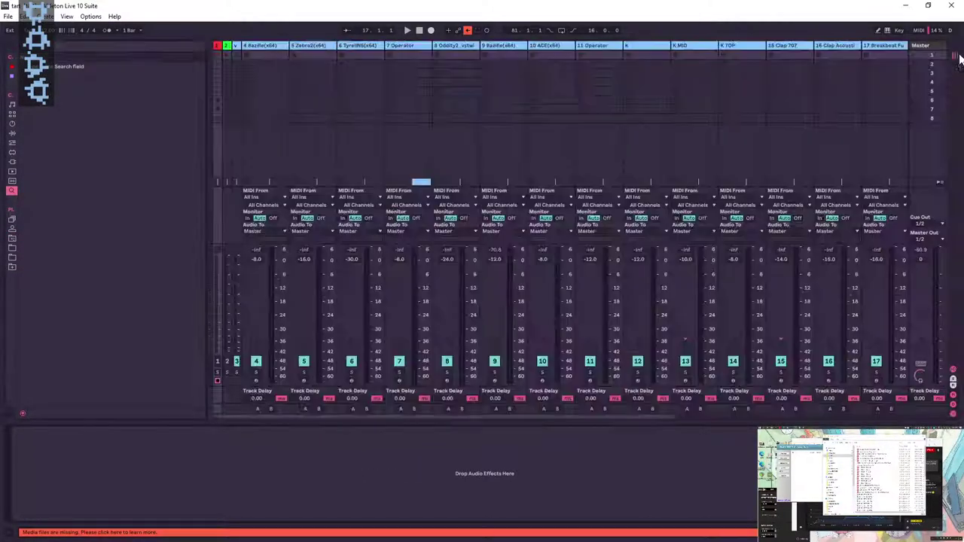
pyautogui.keyDown('shift'); pyautogui.click(227, 45); pyautogui.keyUp('shift')
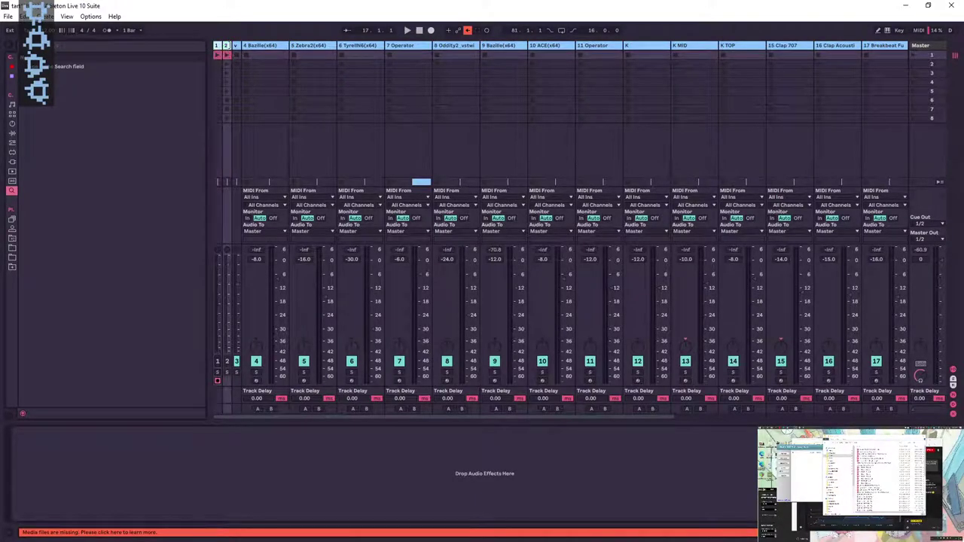
pyautogui.moveTo(223, 45); pyautogui.dragTo(264, 47)
pyautogui.click(282, 92)
pyautogui.keyDown('shift'); pyautogui.click(226, 54); pyautogui.keyUp('shift')
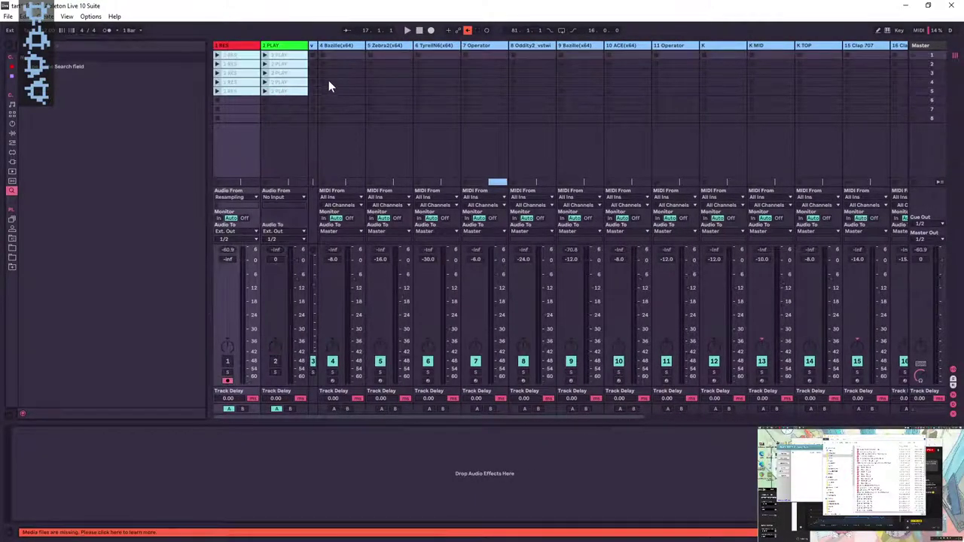
pyautogui.press('Delete')
pyautogui.press('Tab')
# - Audition the start of the arrangement from 17.1.1 and place the insert marker on RES at 50.1.1
pyautogui.click(266, 130)
pyautogui.press('space')
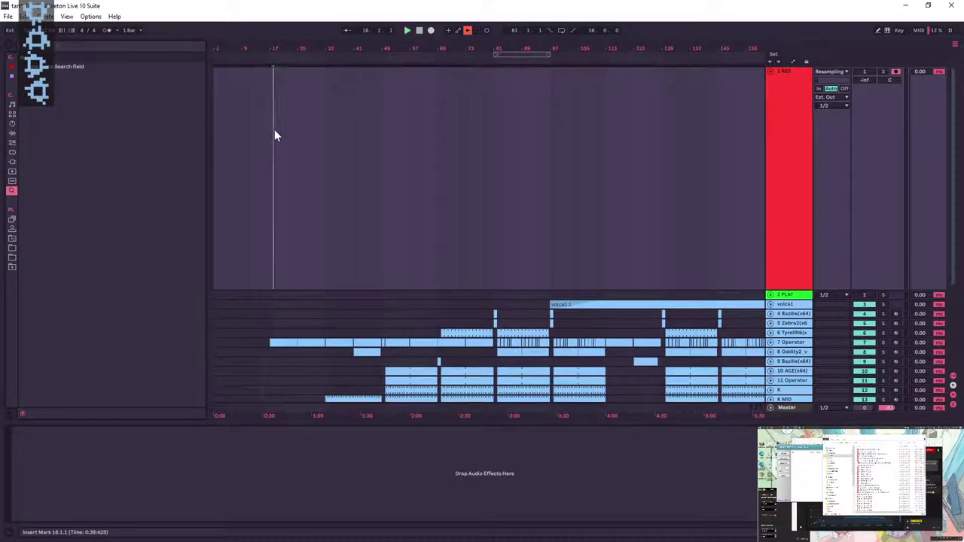
pyautogui.press('space')
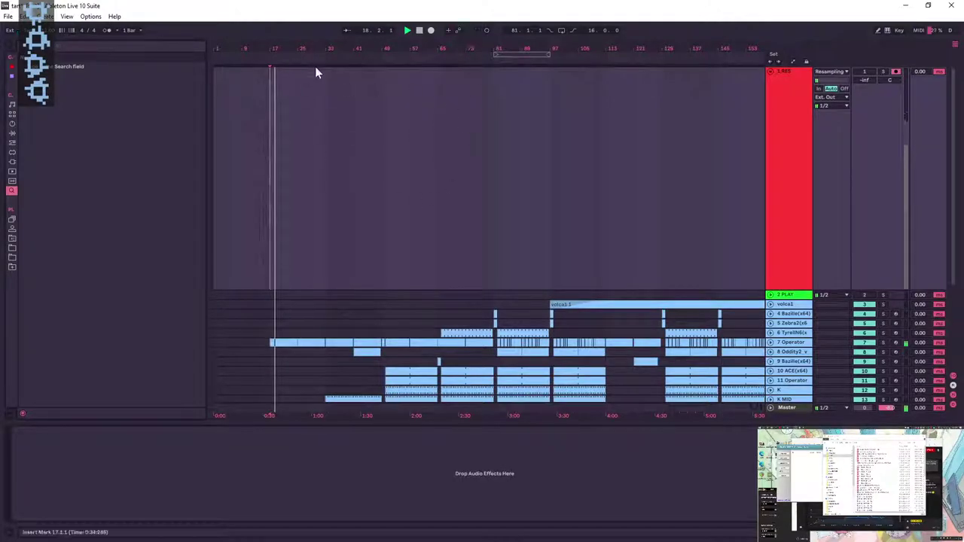
pyautogui.doubleClick(343, 52)
pyautogui.scroll(-3, 374, 234)
pyautogui.click(372, 115)
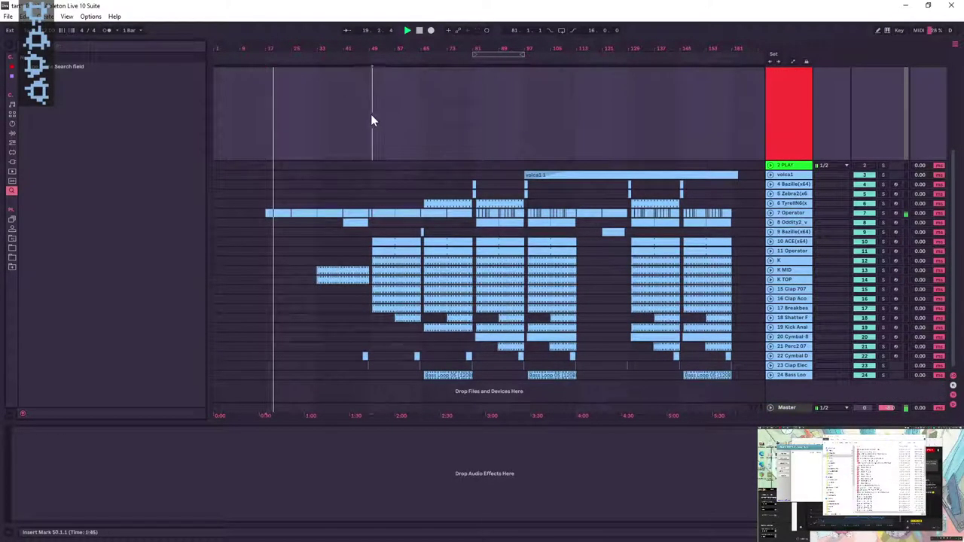
# - Save the Live set and inspect the device chains of the 7 Operator and K tracks during playback
pyautogui.hotkey('ctrl', 's')
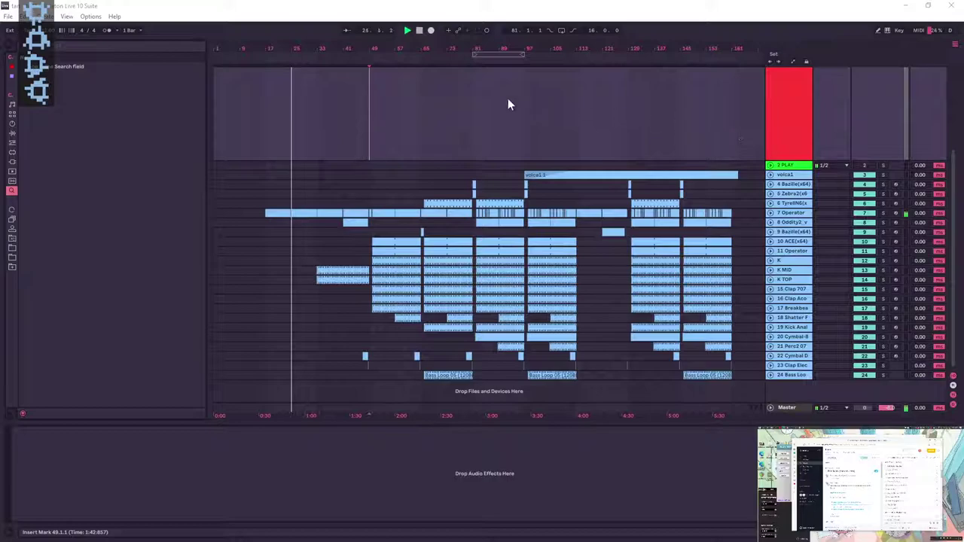
pyautogui.scroll(3, 436, 91)
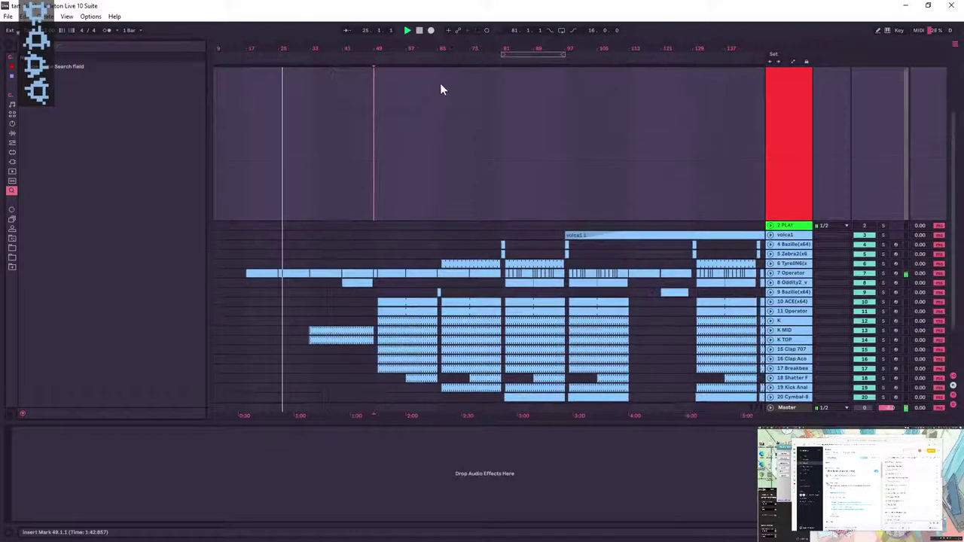
pyautogui.scroll(-3, 527, 159)
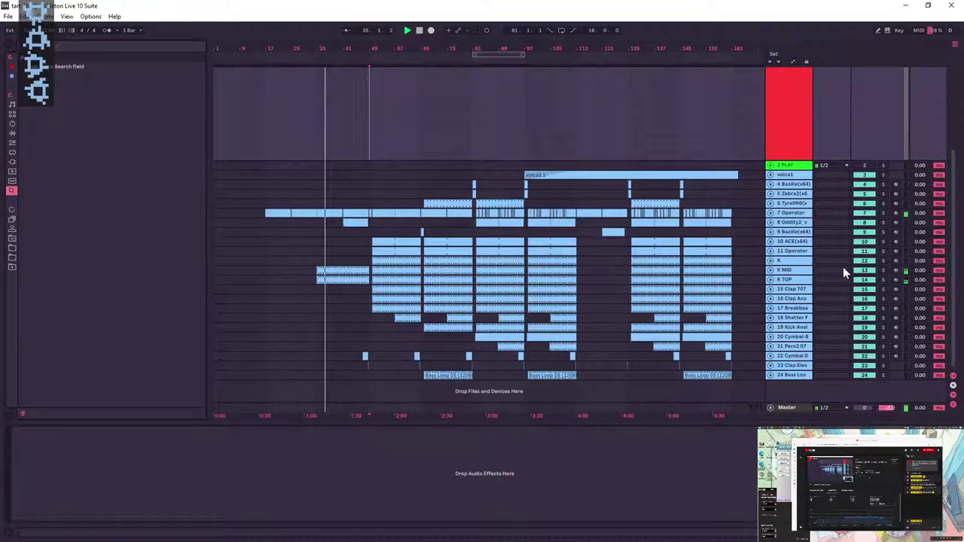
pyautogui.click(801, 214)
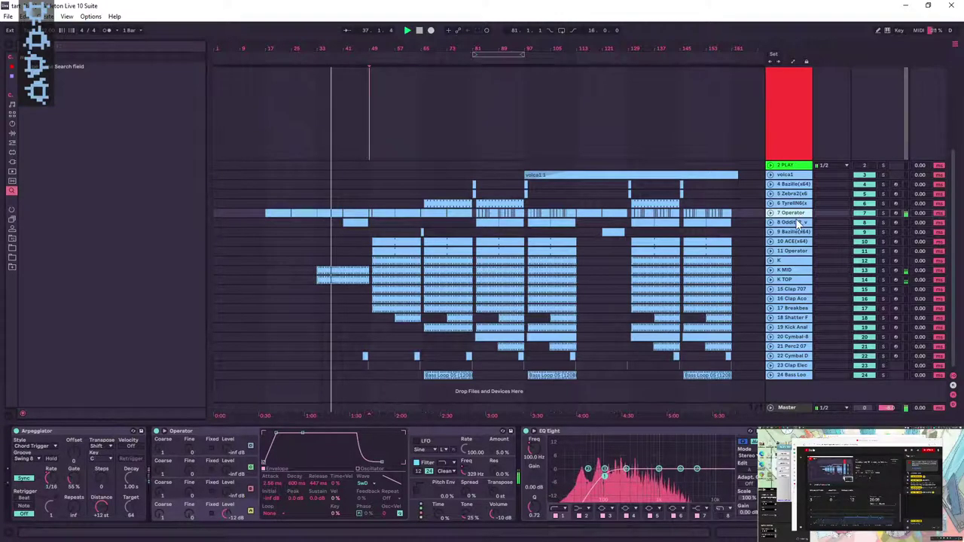
pyautogui.click(799, 261)
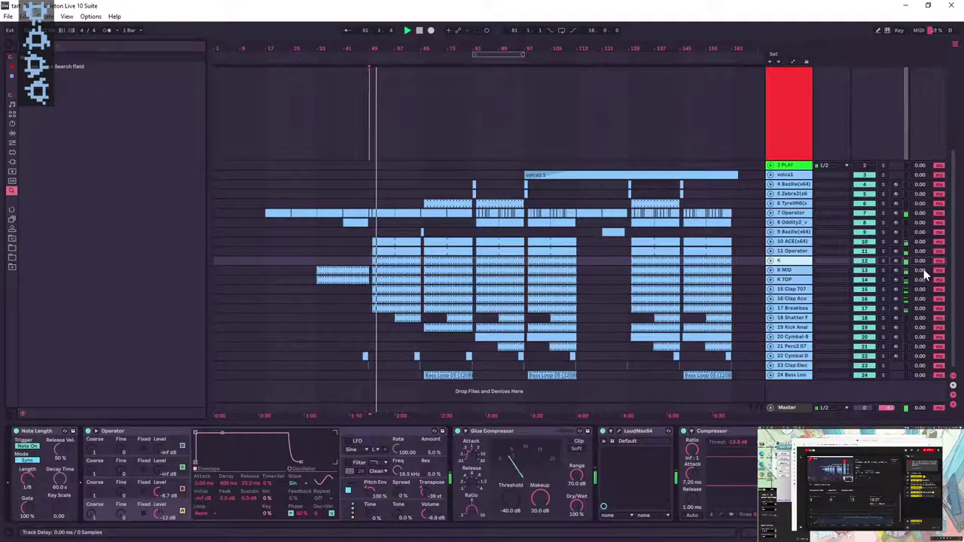
# - Compare playback with and without the 10 ACE track, delete its first arrangement clip, and show the track's devices
pyautogui.click(883, 241)
pyautogui.click(884, 241)
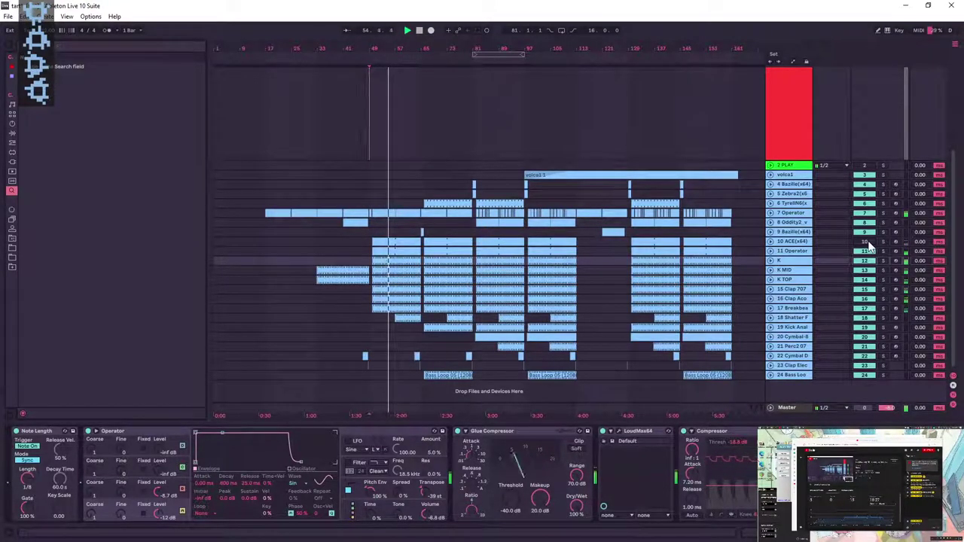
pyautogui.click(400, 241)
pyautogui.press('Delete')
pyautogui.click(458, 251)
pyautogui.click(456, 241)
pyautogui.click(788, 243)
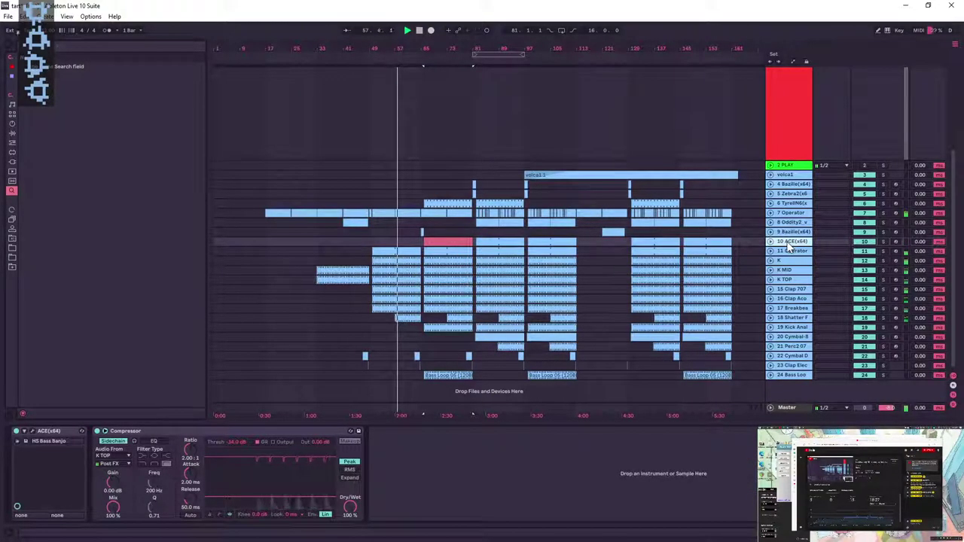
# - Unfold the 17 Breakbeat track, solo it briefly to check it, and set its volume to -10.0 dB
pyautogui.click(789, 308)
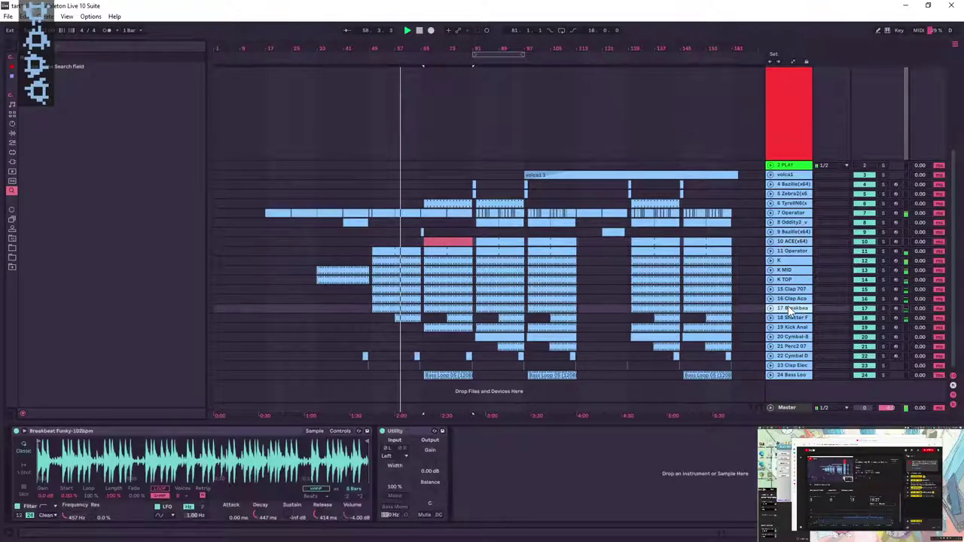
pyautogui.click(769, 308)
pyautogui.click(883, 308)
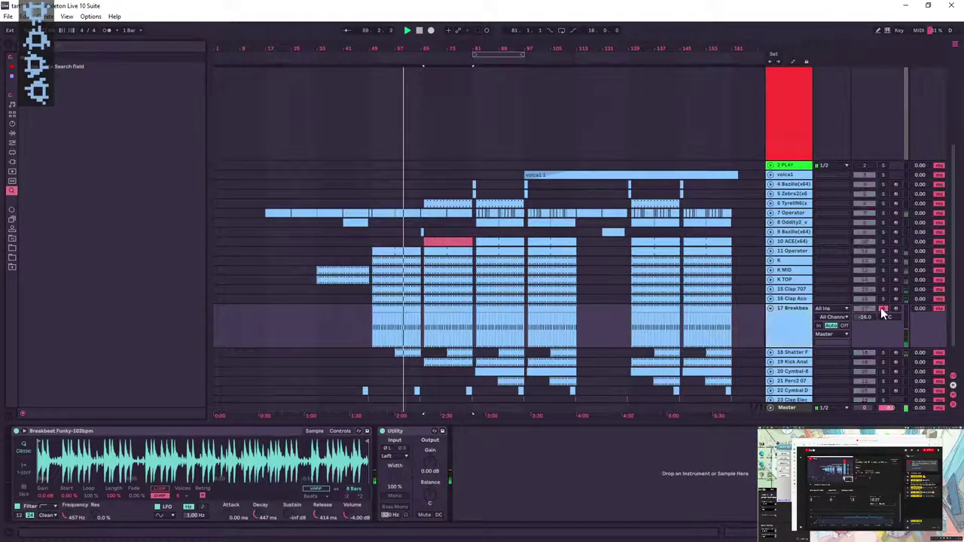
pyautogui.click(883, 308)
pyautogui.click(865, 318)
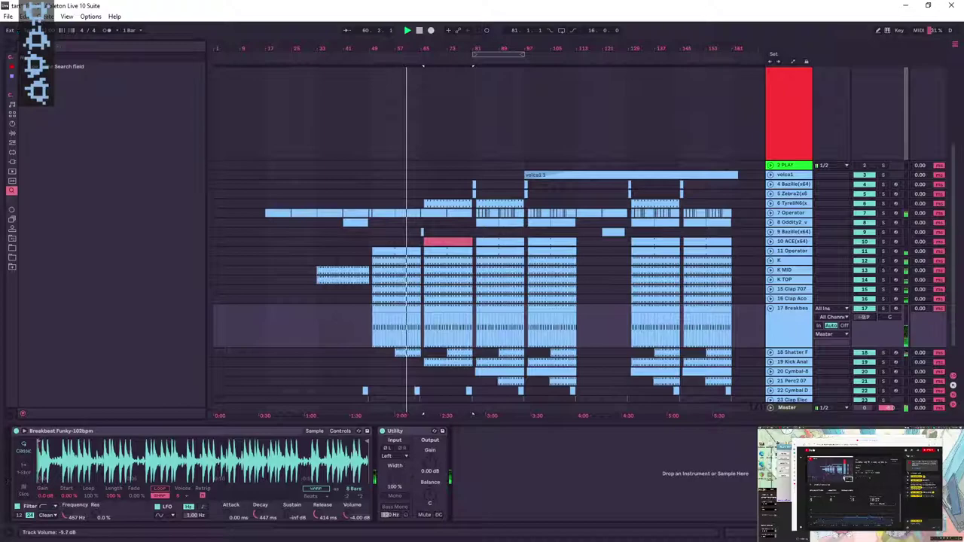
pyautogui.moveTo(864, 317); pyautogui.dragTo(864, 315)
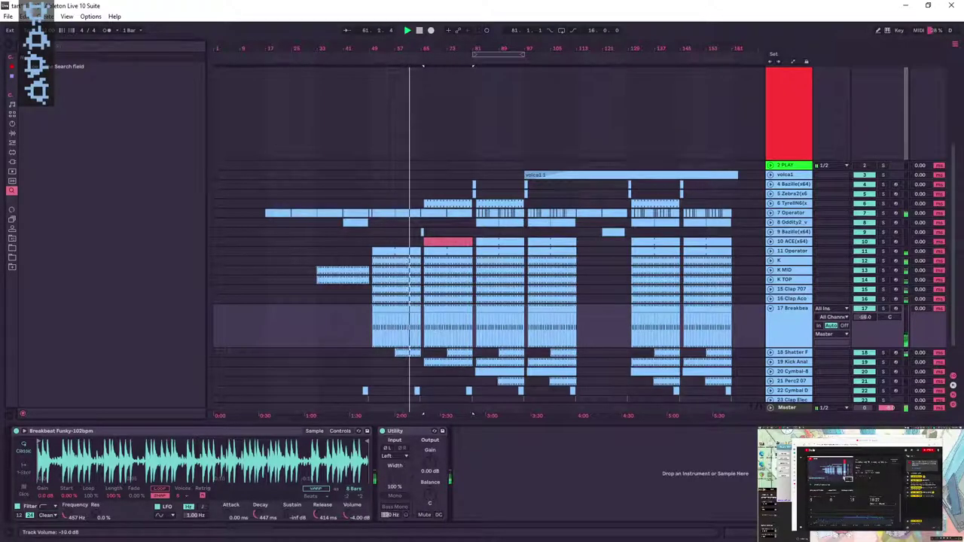
# - Unfold the 18 Shatter FX and 19 Kick tracks and set their volumes to -4.0 dB and -8.0 dB
pyautogui.click(770, 352)
pyautogui.click(803, 354)
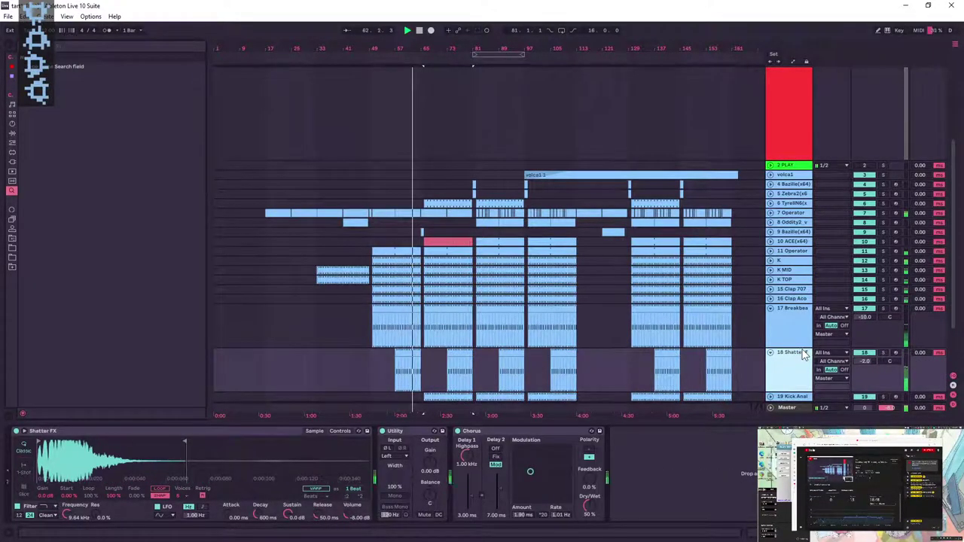
pyautogui.moveTo(868, 362); pyautogui.dragTo(868, 368)
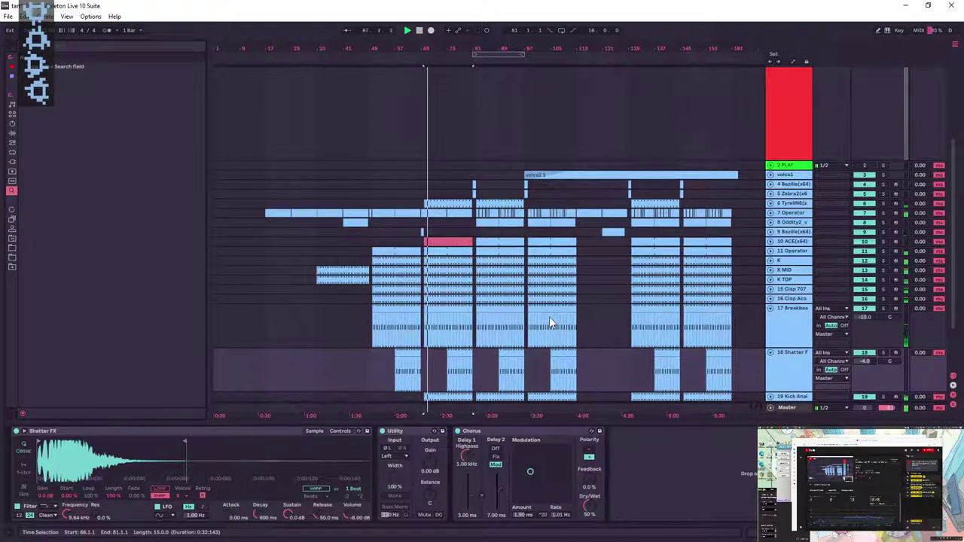
pyautogui.scroll(-2, 561, 312)
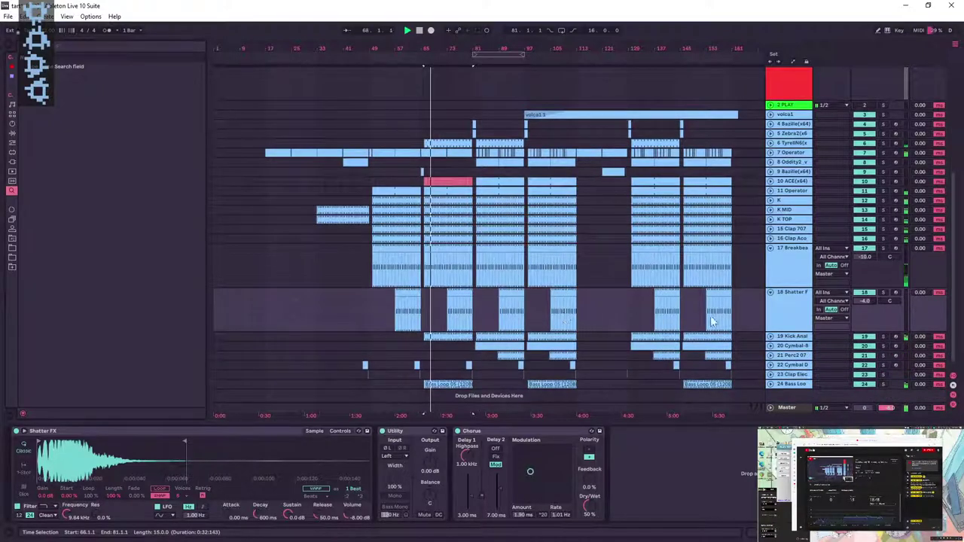
pyautogui.click(771, 337)
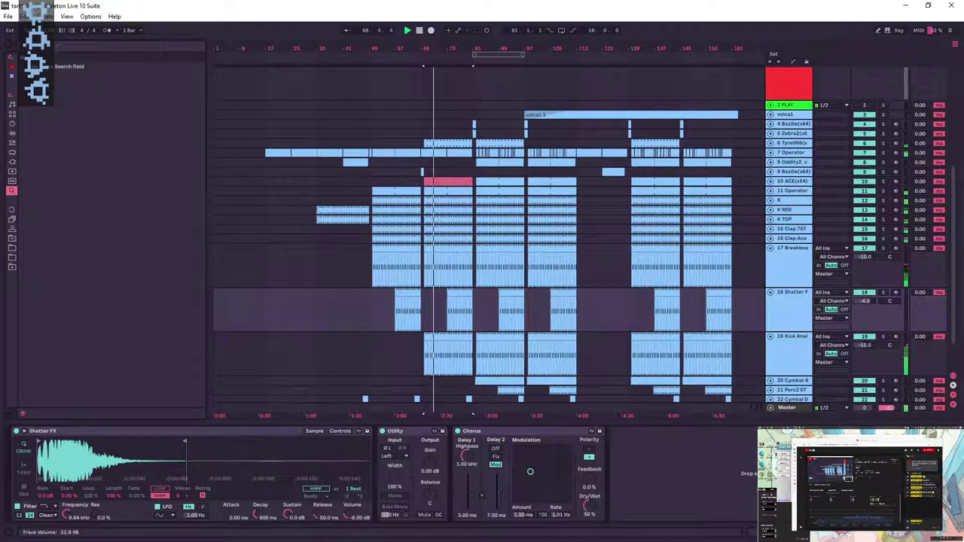
pyautogui.moveTo(874, 345); pyautogui.dragTo(874, 327)
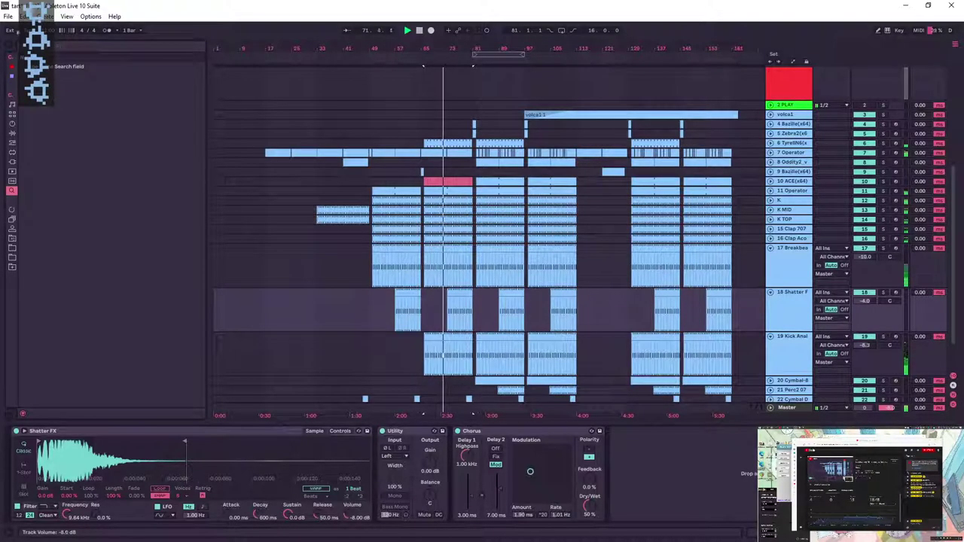
# - Add the Voxengo SPAN plug-in to the end of the Master track's device chain
pyautogui.click(791, 407)
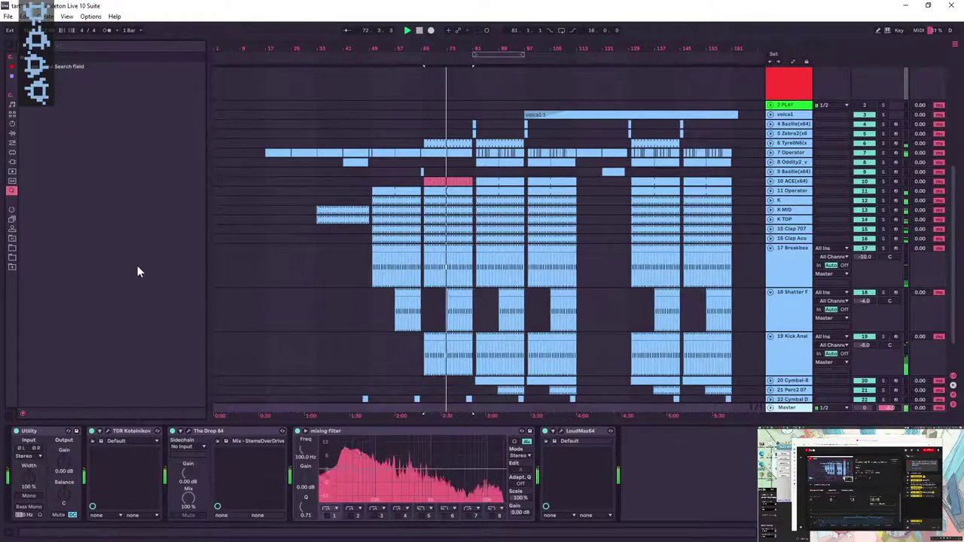
pyautogui.click(12, 162)
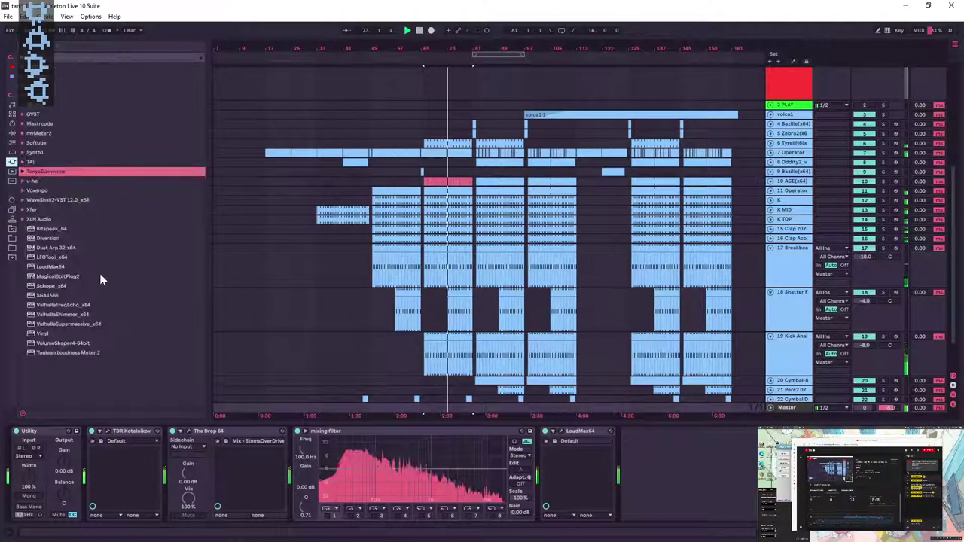
pyautogui.click(22, 191)
pyautogui.click(46, 201)
pyautogui.doubleClick(46, 199)
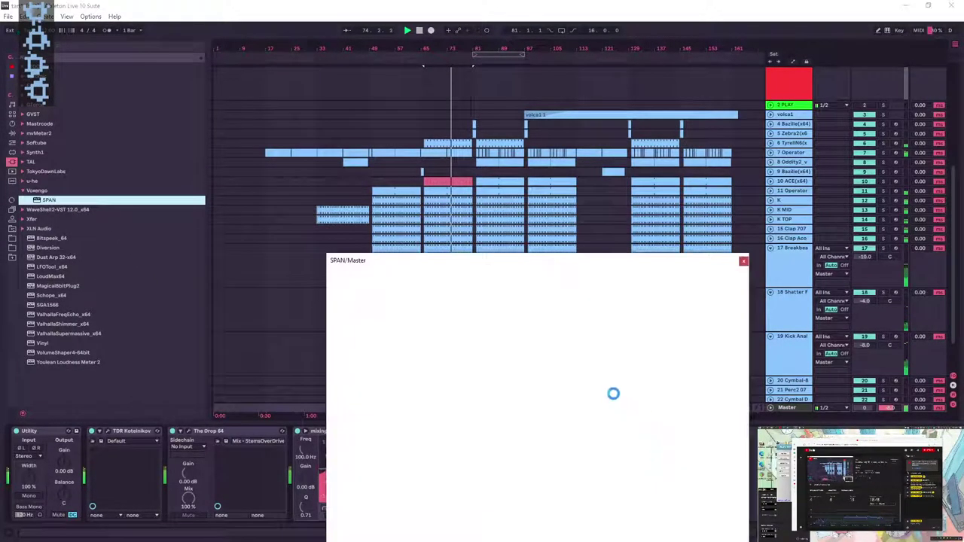
# - In SPAN's Spectrum Mode Editor, set the average time to 6369 and smoothing to 1/3 octave, trying 1/5 octave first
pyautogui.click(707, 246)
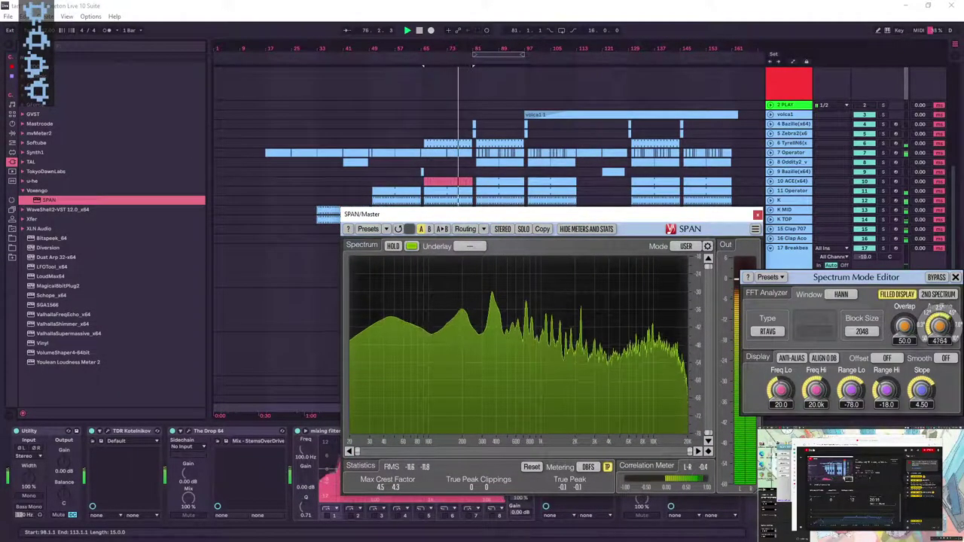
pyautogui.moveTo(939, 326); pyautogui.dragTo(940, 330)
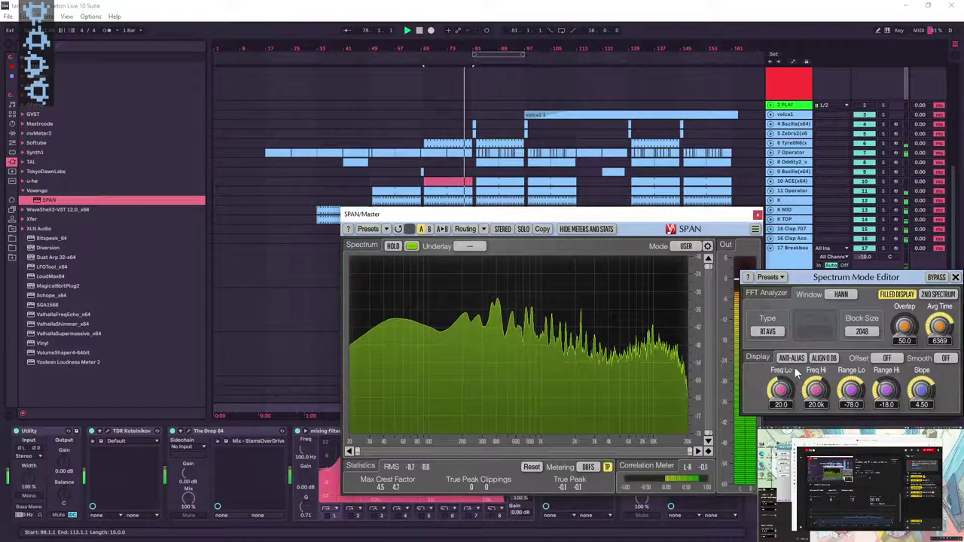
pyautogui.click(946, 357)
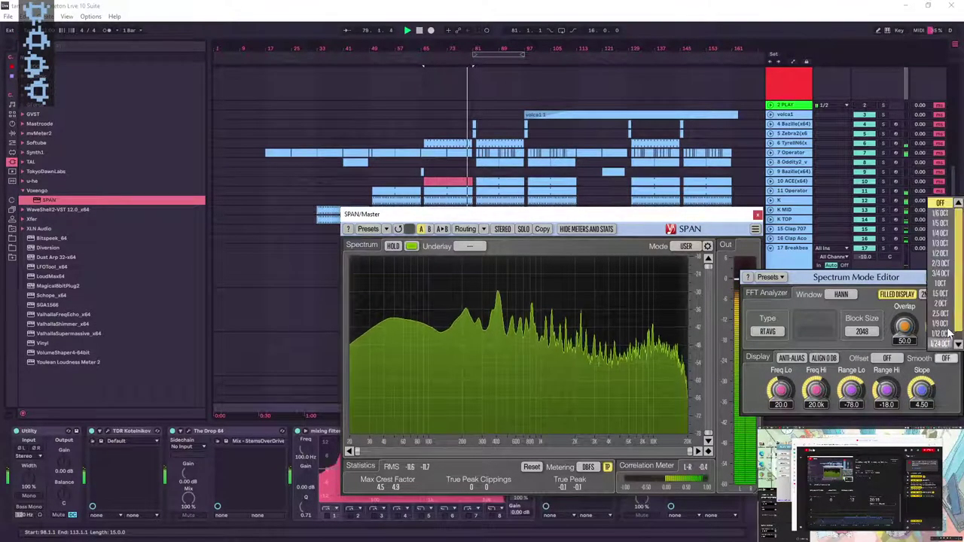
pyautogui.click(941, 223)
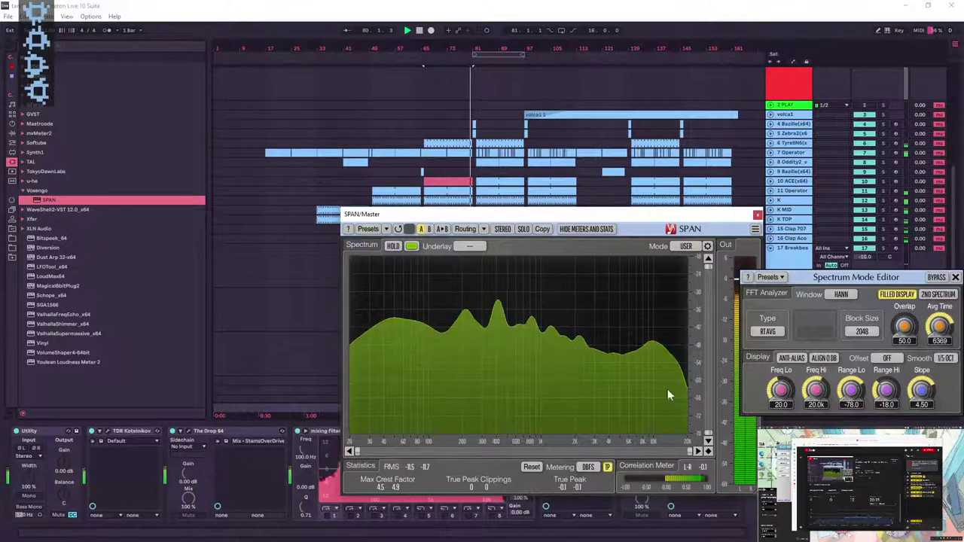
pyautogui.click(946, 358)
pyautogui.click(944, 245)
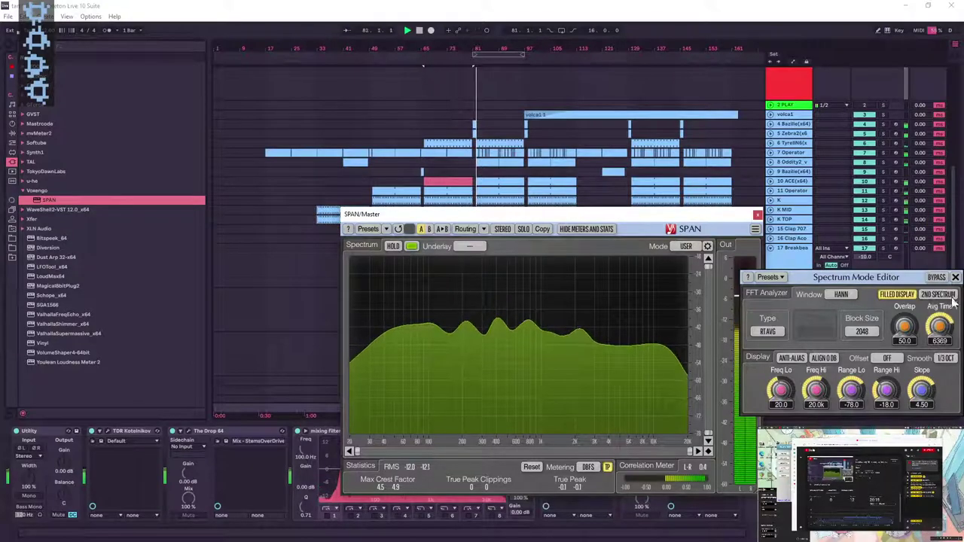
pyautogui.click(939, 278)
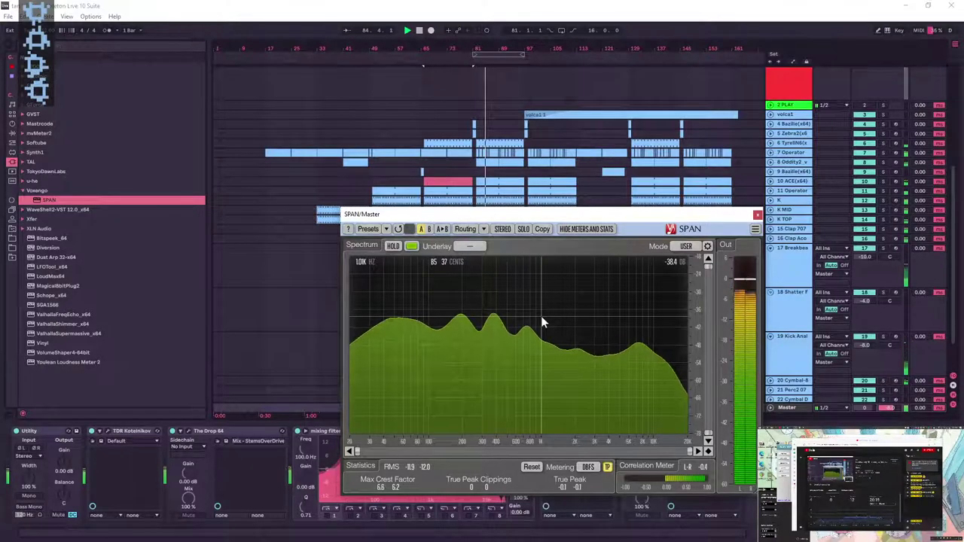
# - Set SPAN's spectrum slope to 4.89 and close the mode editor and the plug-in window
pyautogui.click(707, 247)
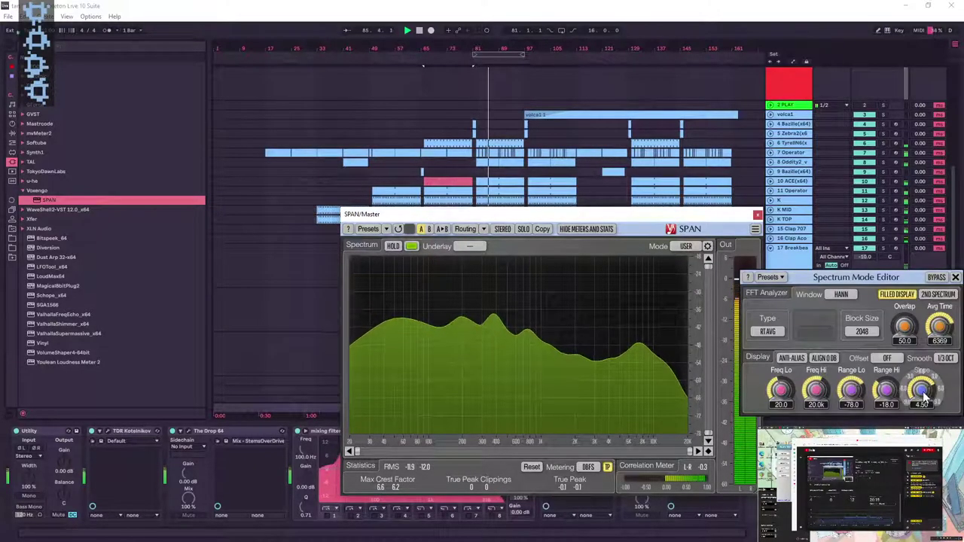
pyautogui.moveTo(921, 390); pyautogui.dragTo(920, 394)
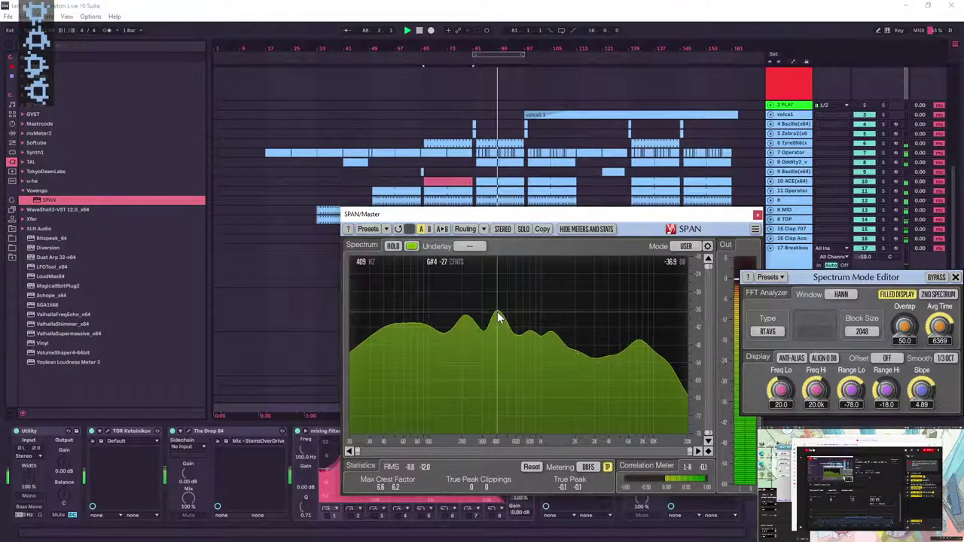
pyautogui.click(955, 278)
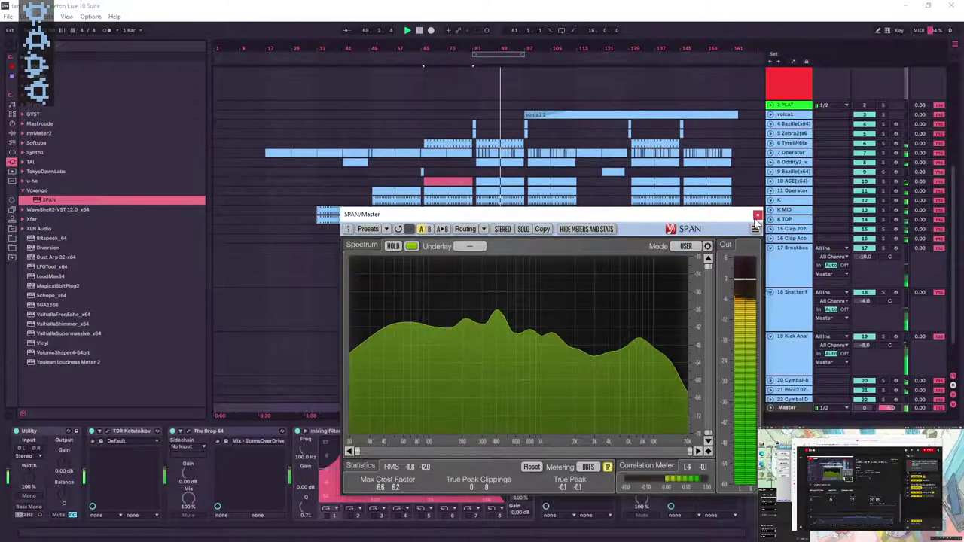
pyautogui.click(758, 216)
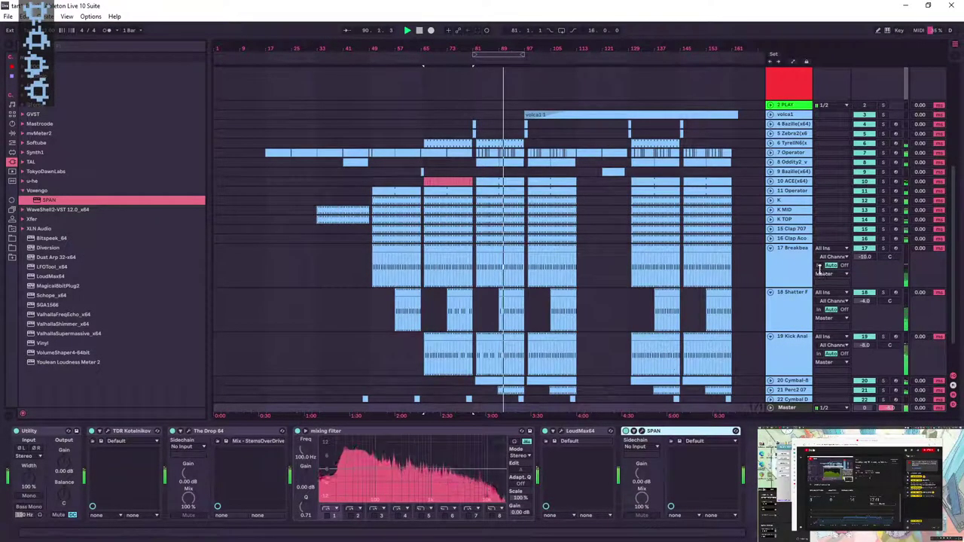
# - Fold all arrangement tracks and enable looping of the 16-bar section starting at 81.1.1
pyautogui.keyDown('alt'); pyautogui.click(770, 249); pyautogui.keyUp('alt')
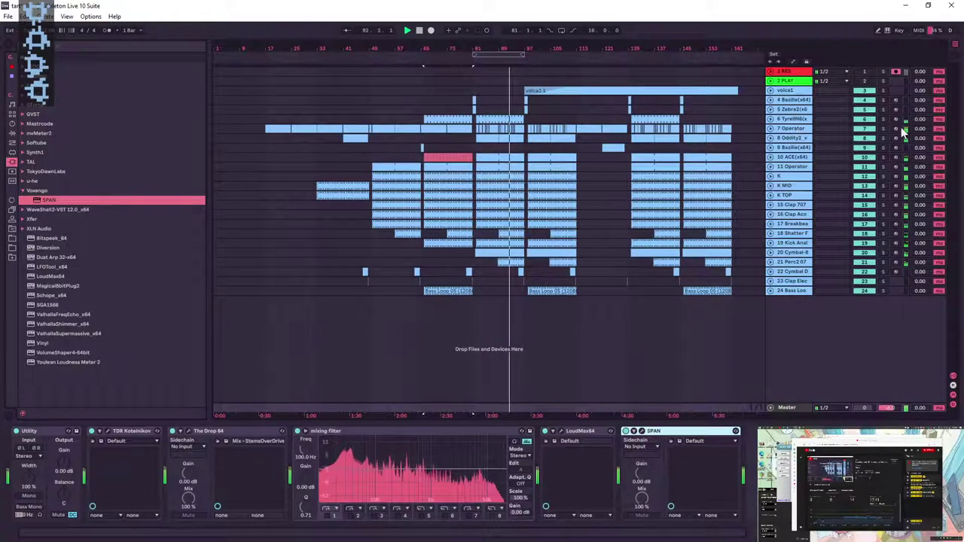
pyautogui.click(446, 91)
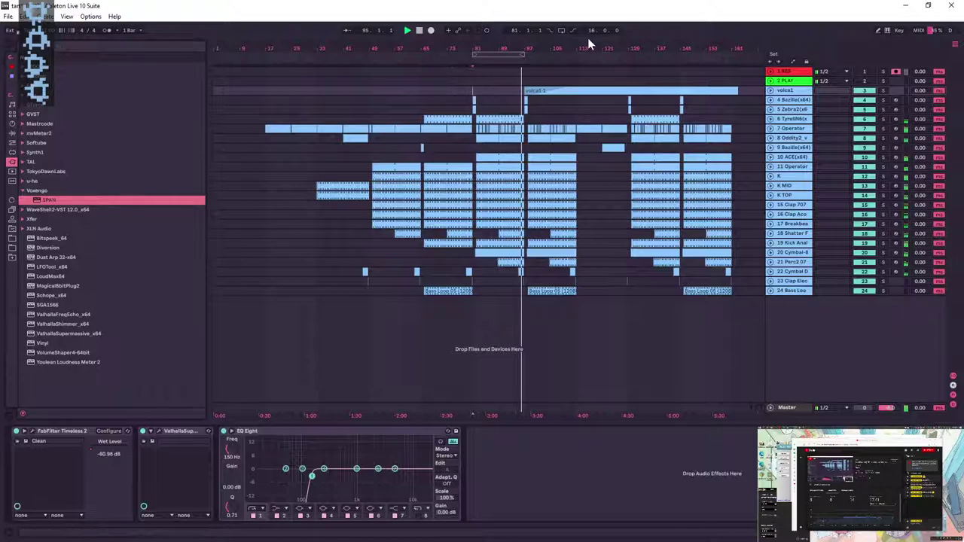
pyautogui.click(561, 30)
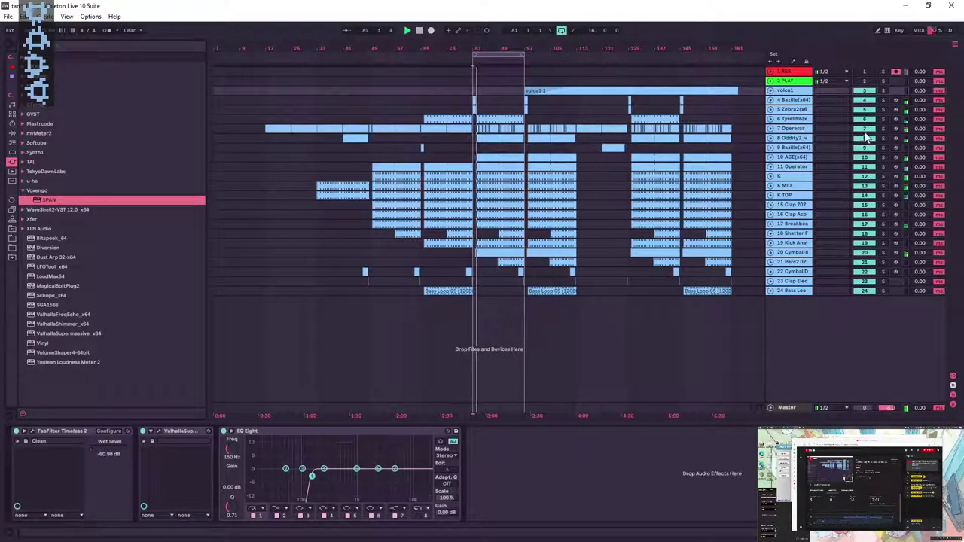
# - Reopen SPAN from the Master track and move its window over the browser, clear of the track controls
pyautogui.click(800, 406)
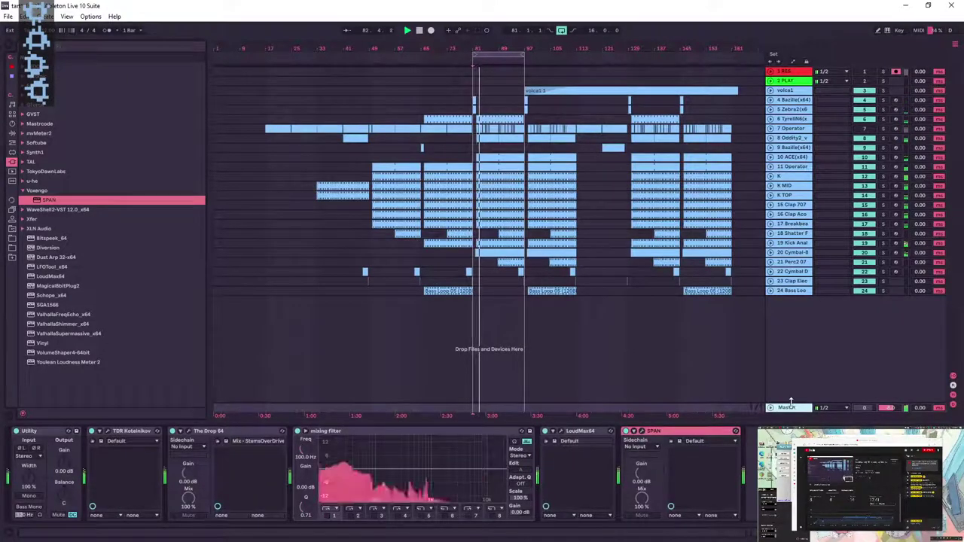
pyautogui.click(640, 431)
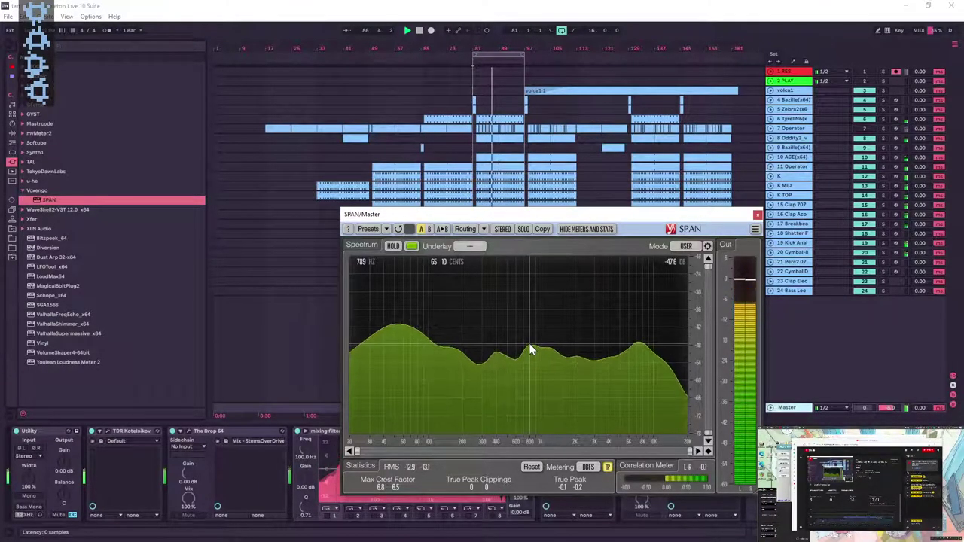
pyautogui.moveTo(452, 214); pyautogui.dragTo(134, 207)
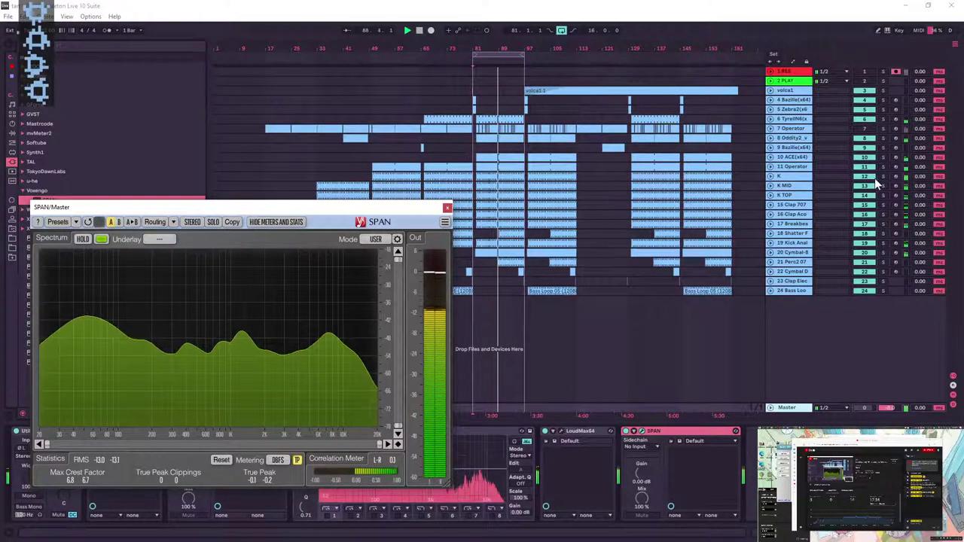
# - Audition the ACE track in solo, return to the full mix and deactivate the track
pyautogui.click(885, 157)
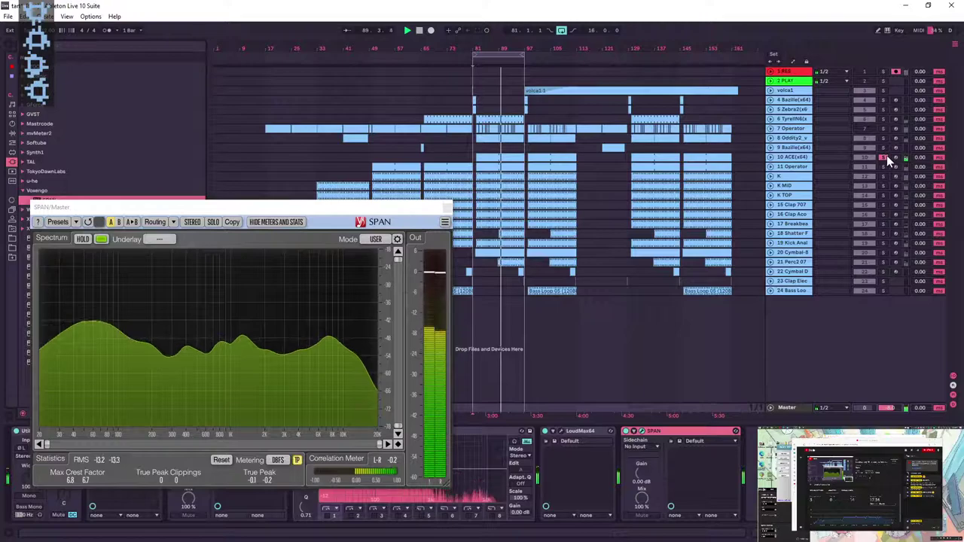
pyautogui.click(886, 156)
pyautogui.click(873, 157)
# - Audition the 11 Operator track in solo, unfold it and set its volume to -10.0 dB
pyautogui.click(882, 166)
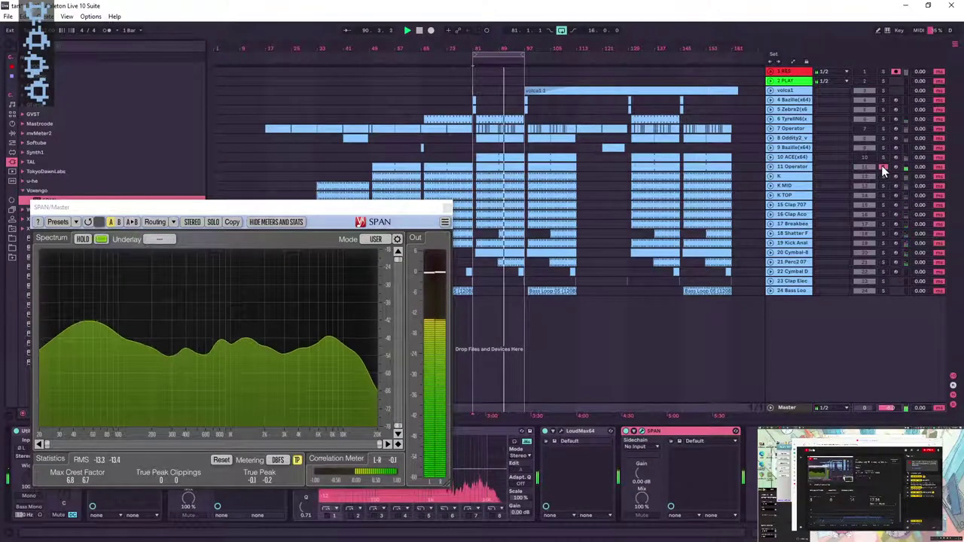
pyautogui.click(770, 167)
pyautogui.moveTo(874, 181); pyautogui.dragTo(873, 177)
pyautogui.click(884, 166)
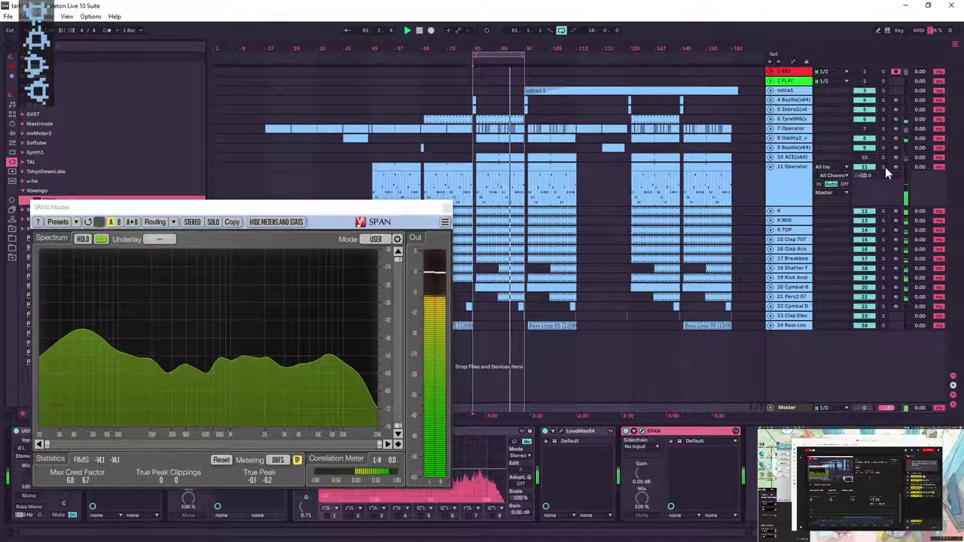
# - Solo the K track, move SPAN clear of its devices and set the Note Length device's length to 1/16
pyautogui.click(886, 215)
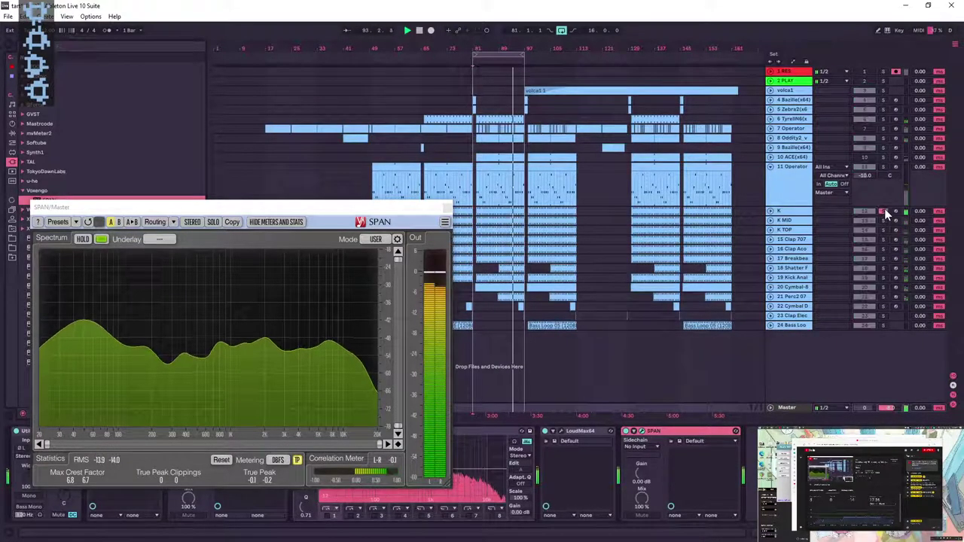
pyautogui.click(790, 213)
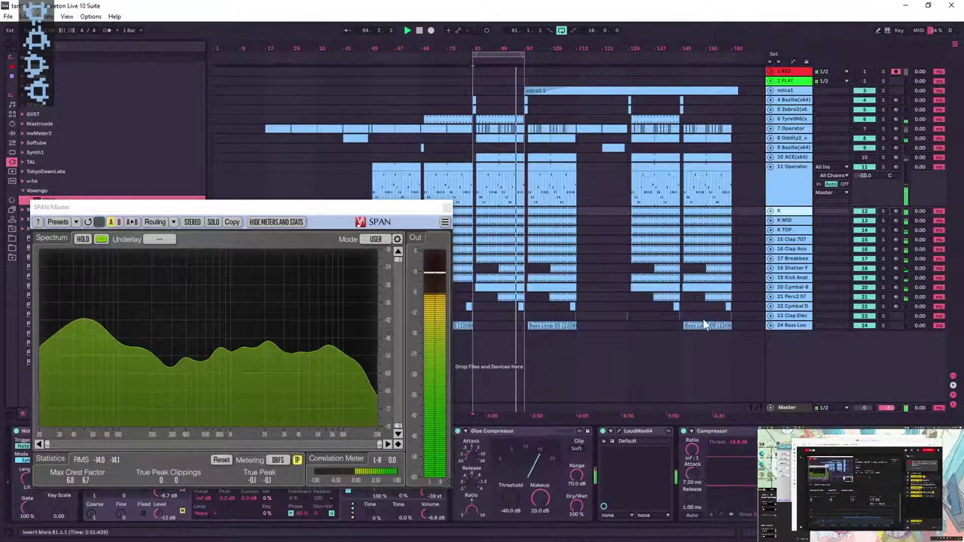
pyautogui.click(884, 211)
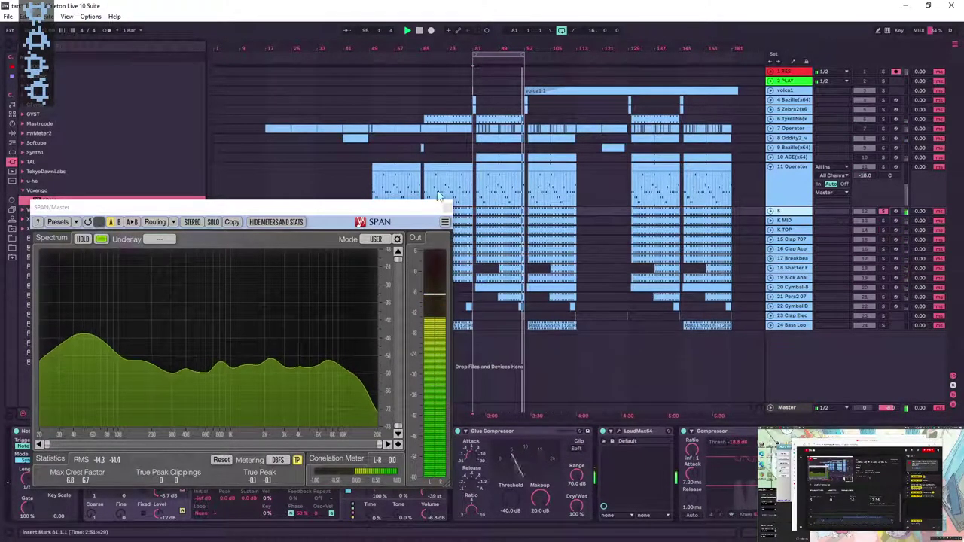
pyautogui.moveTo(241, 206); pyautogui.dragTo(260, 109)
pyautogui.press('space')
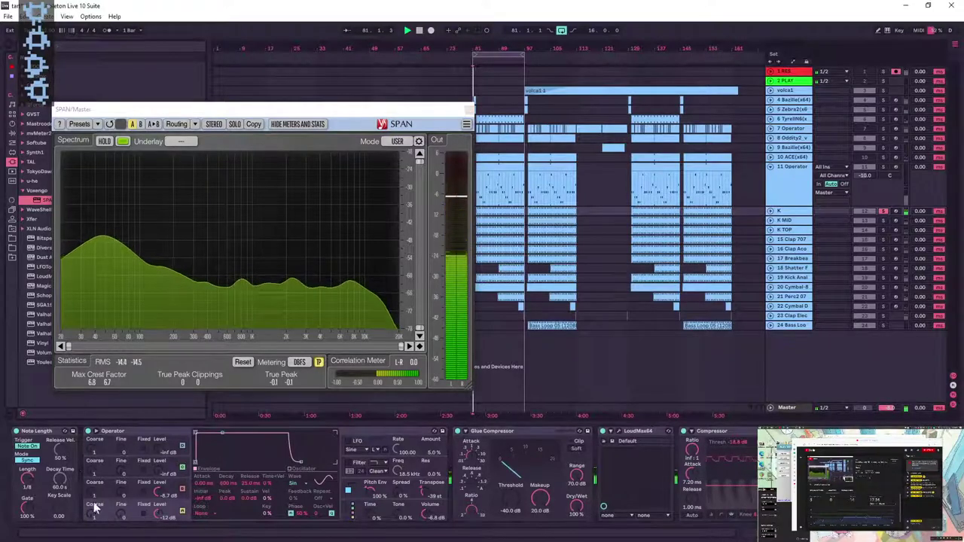
pyautogui.moveTo(444, 109); pyautogui.dragTo(419, 108)
pyautogui.press('space')
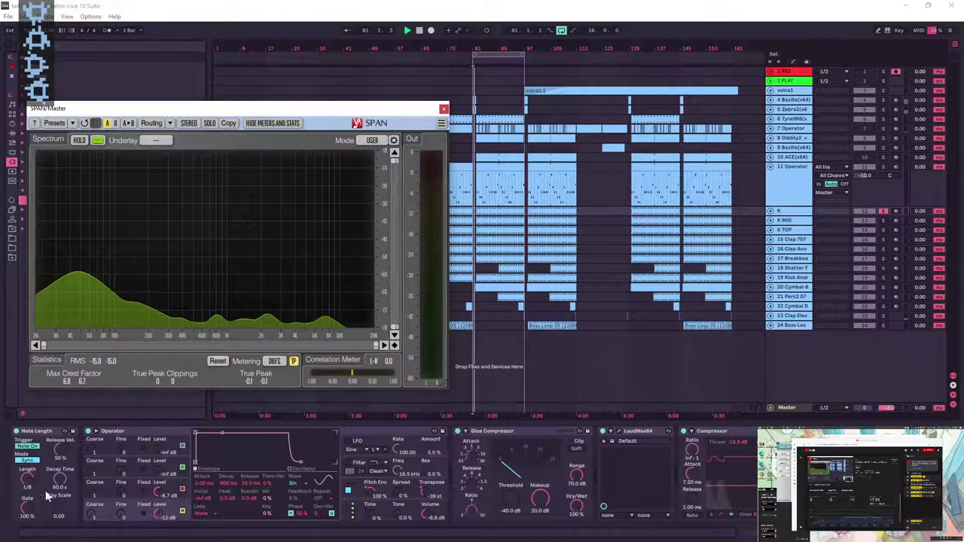
pyautogui.moveTo(27, 479); pyautogui.dragTo(27, 491)
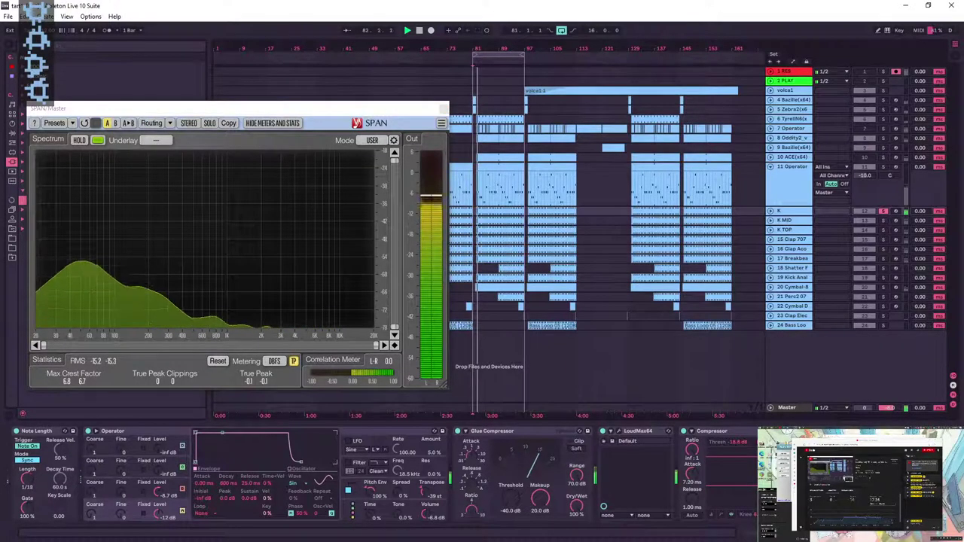
# - Lengthen the envelope release of K's Operator to 587 ms, comparing the kick soloed and in the full mix
pyautogui.click(881, 212)
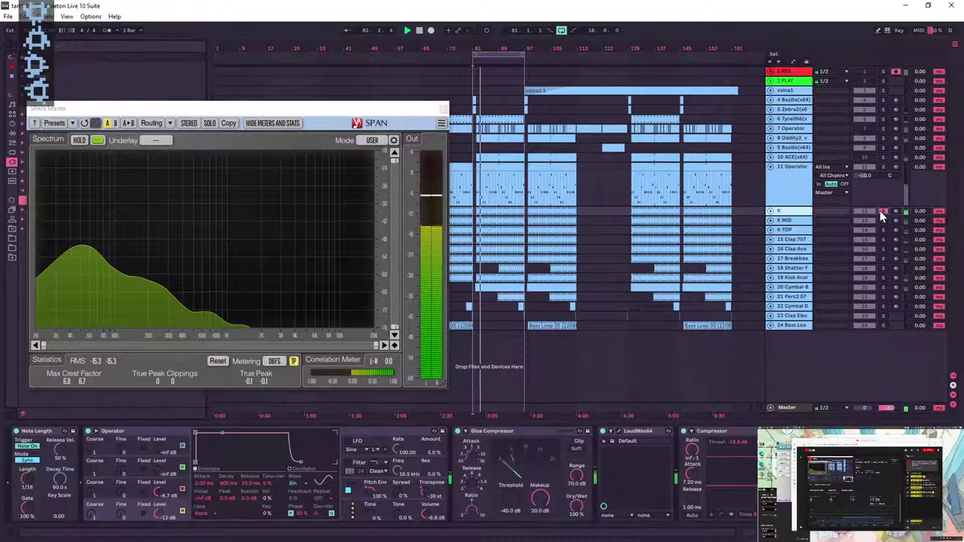
pyautogui.click(883, 213)
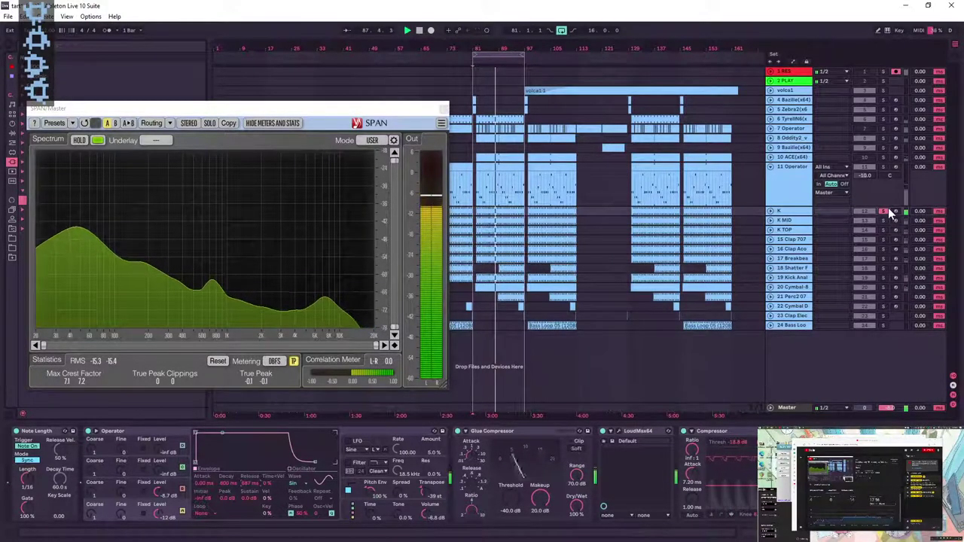
pyautogui.click(884, 211)
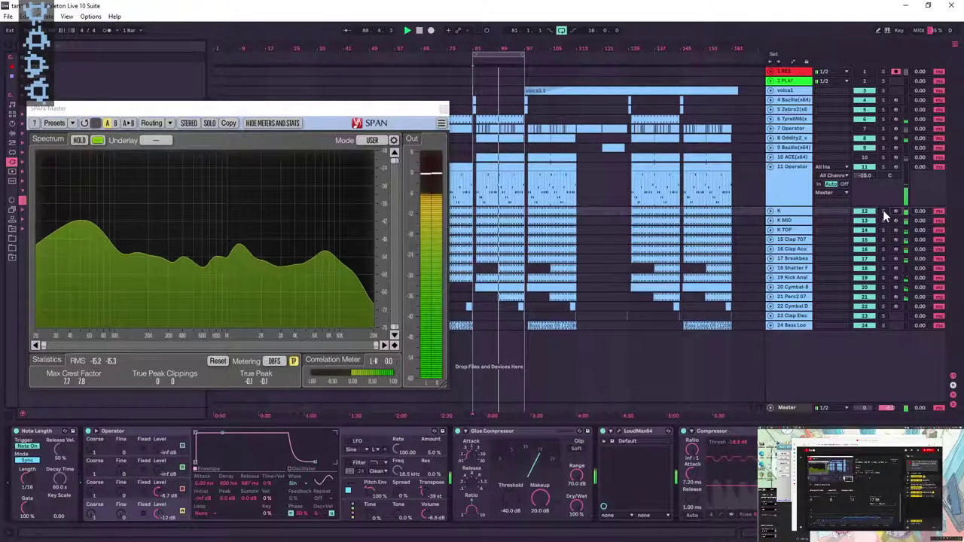
# - Reactivate the ACE track and set its sidechained Compressor threshold to -42.7 dB
pyautogui.click(796, 157)
pyautogui.moveTo(270, 497); pyautogui.dragTo(269, 503)
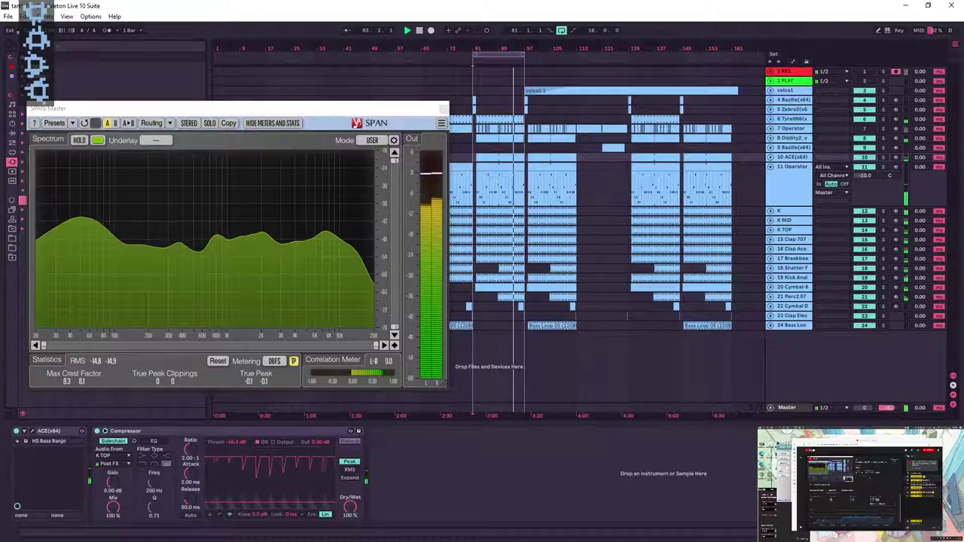
# - Unfold the 7 Operator track, reactivate it and bring its volume up from silence to -13.0 dB
pyautogui.click(770, 128)
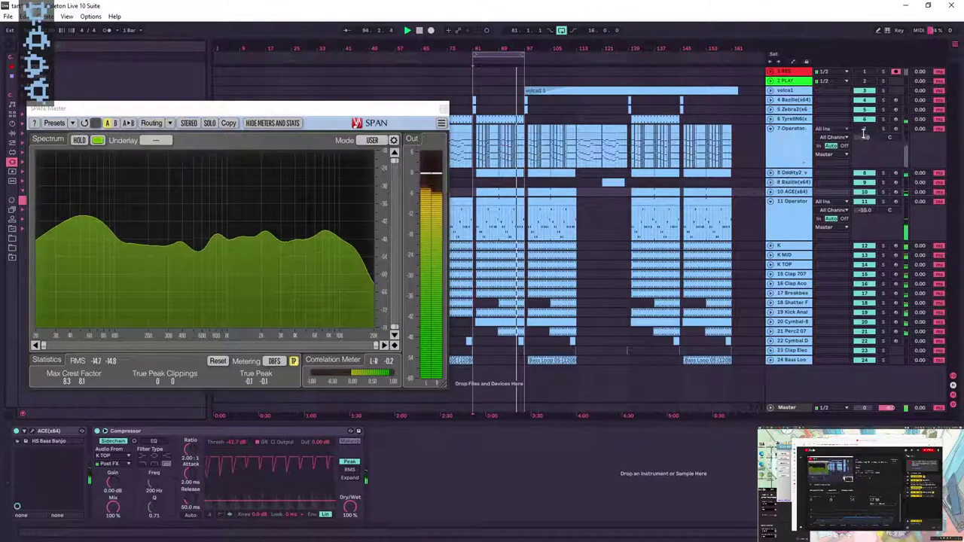
pyautogui.moveTo(865, 137); pyautogui.dragTo(865, 196)
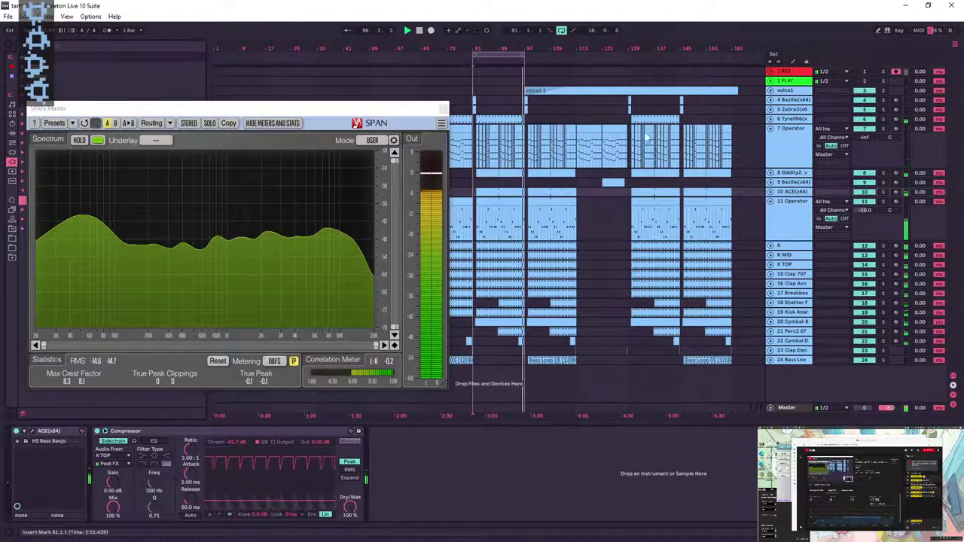
pyautogui.moveTo(869, 136); pyautogui.dragTo(868, 113)
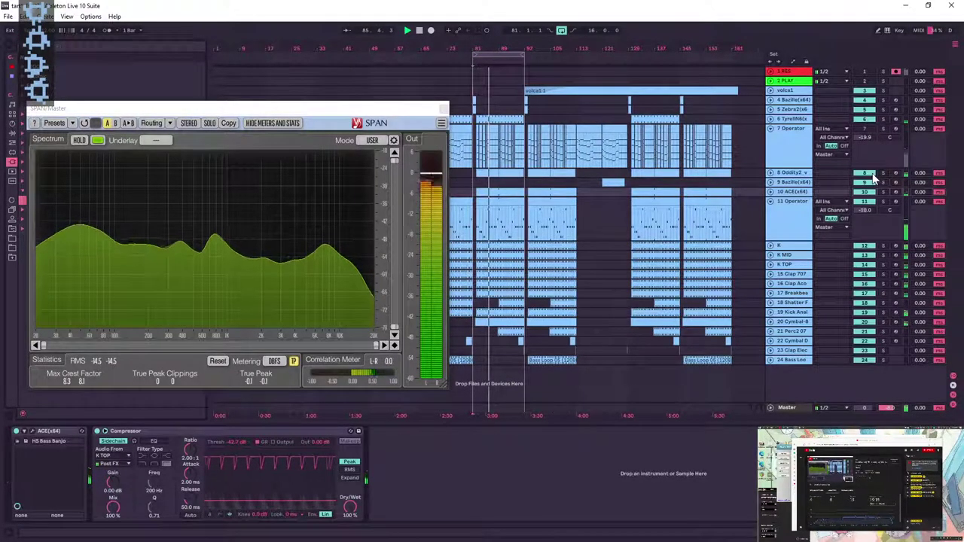
pyautogui.moveTo(866, 132); pyautogui.dragTo(867, 132)
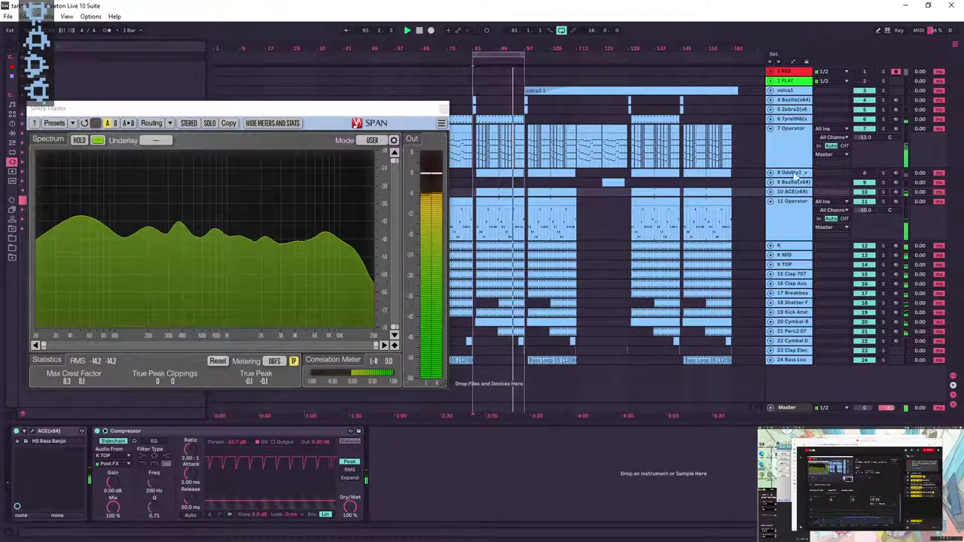
# - Unfold the Oddity2 track and set its volume to -28.0 dB, briefly soloing it to check
pyautogui.click(771, 173)
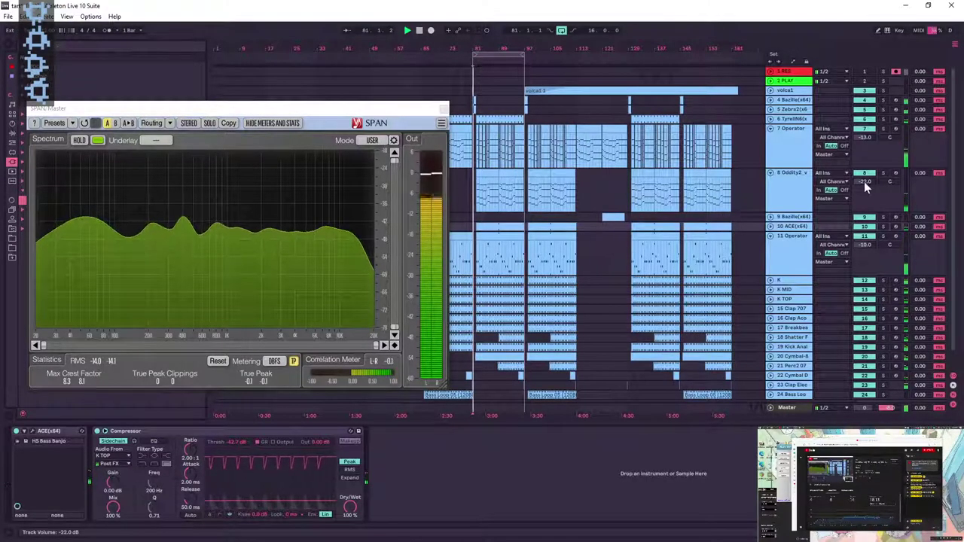
pyautogui.moveTo(863, 181); pyautogui.dragTo(864, 190)
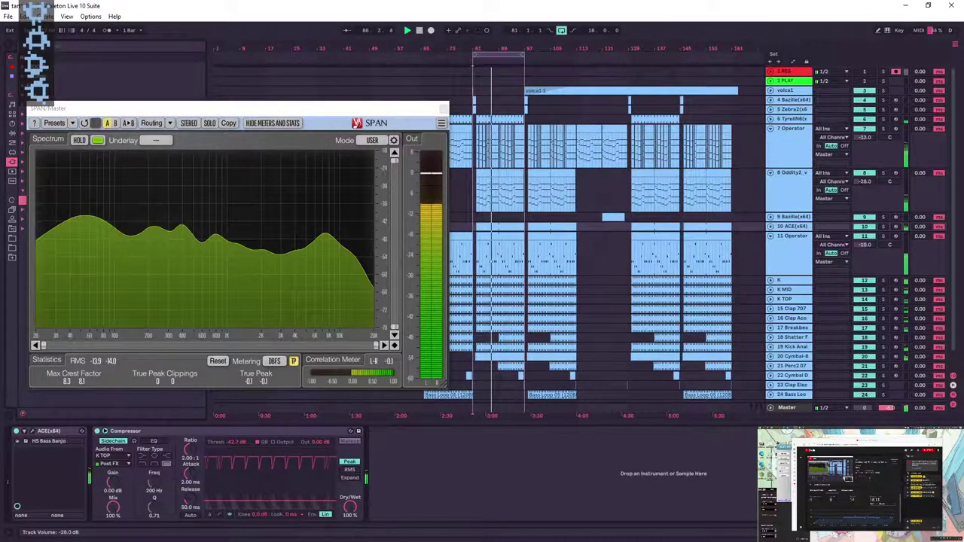
pyautogui.click(883, 174)
pyautogui.click(884, 173)
# - Add an EQ Eight after the soloed Oddity2 track's Compressor, cut the lows with a band at 261 Hz and -15.0 dB, and unsolo the track
pyautogui.click(883, 174)
pyautogui.click(800, 184)
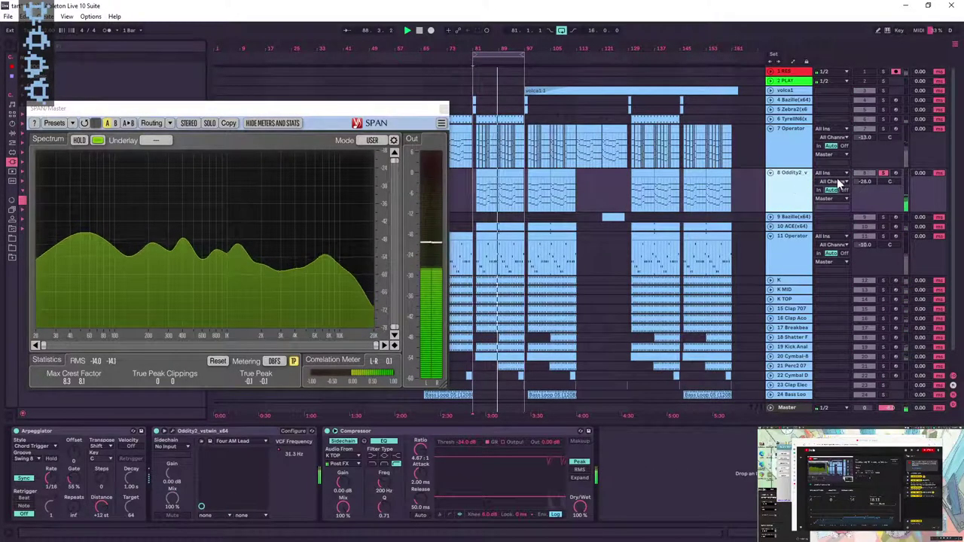
pyautogui.moveTo(213, 111); pyautogui.dragTo(380, 117)
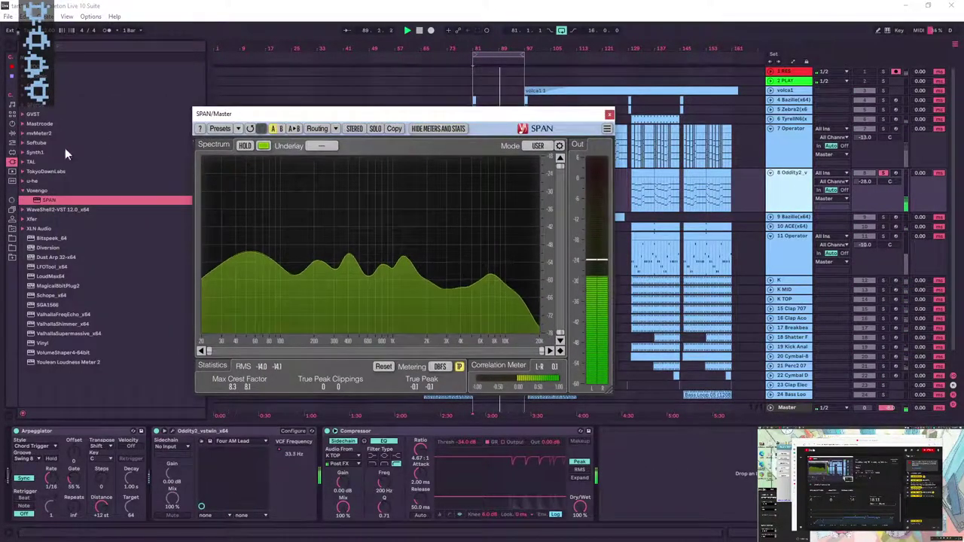
pyautogui.click(13, 133)
pyautogui.moveTo(47, 172); pyautogui.dragTo(689, 476)
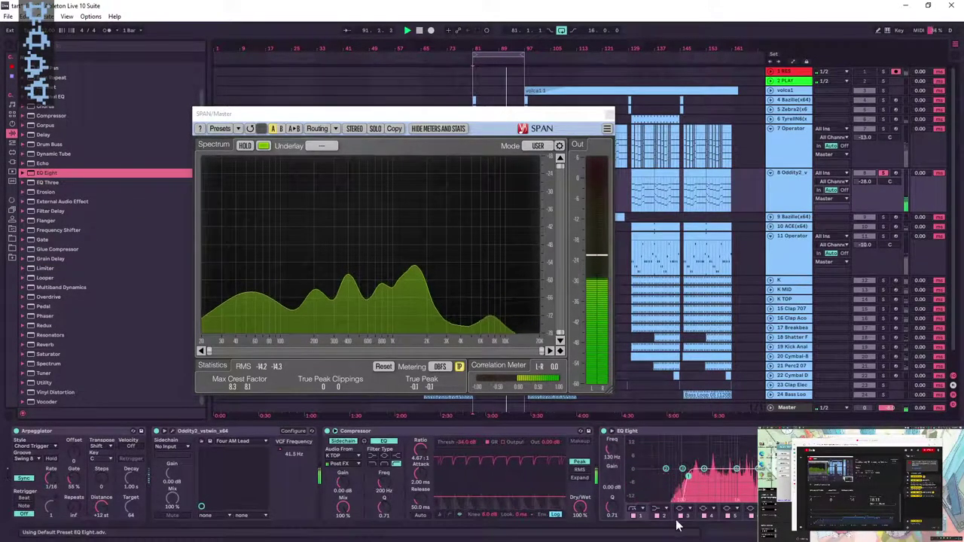
pyautogui.moveTo(661, 518); pyautogui.dragTo(672, 518)
pyautogui.moveTo(687, 476); pyautogui.dragTo(692, 499)
pyautogui.click(883, 172)
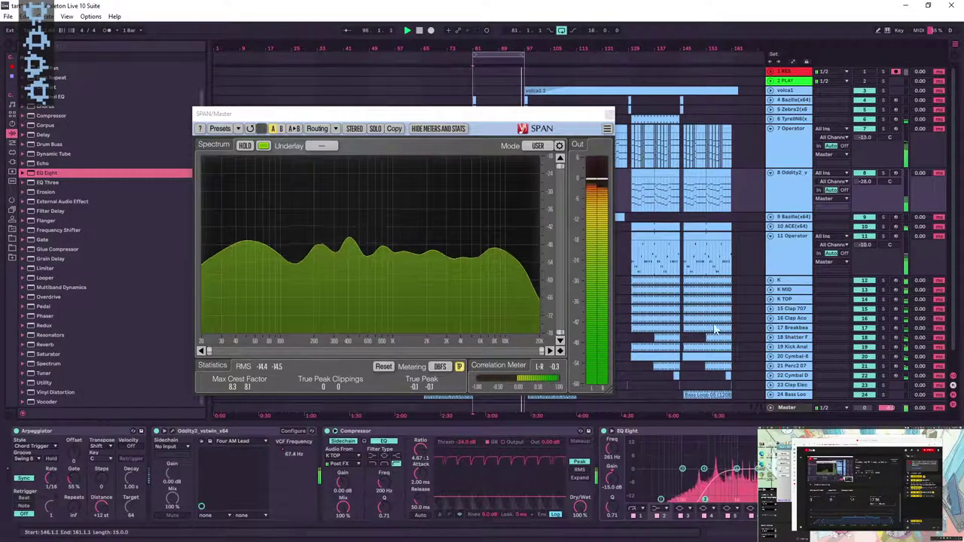
# - Close the SPAN window, turn off arrangement looping and save the set with the volca1 track selected
pyautogui.click(607, 114)
pyautogui.click(562, 31)
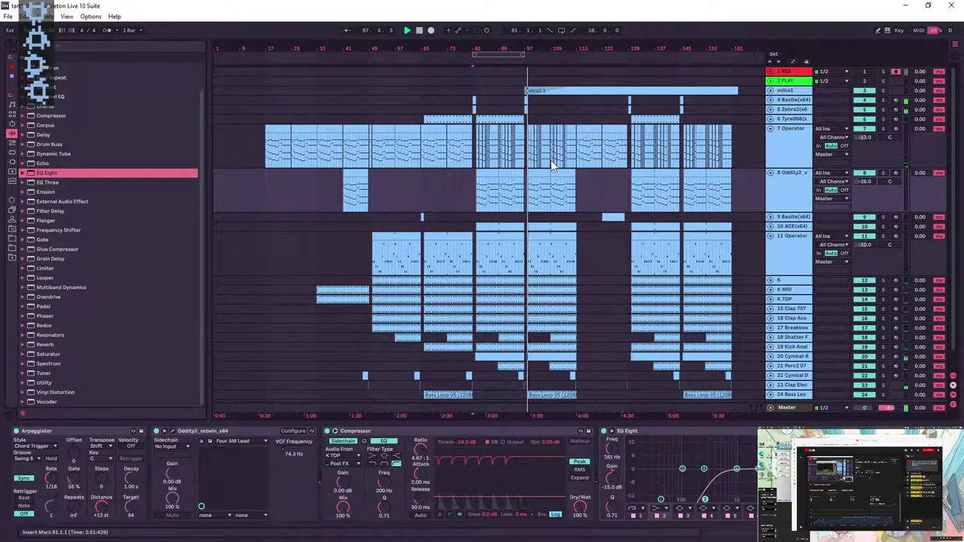
pyautogui.click(471, 89)
pyautogui.hotkey('ctrl', 's')
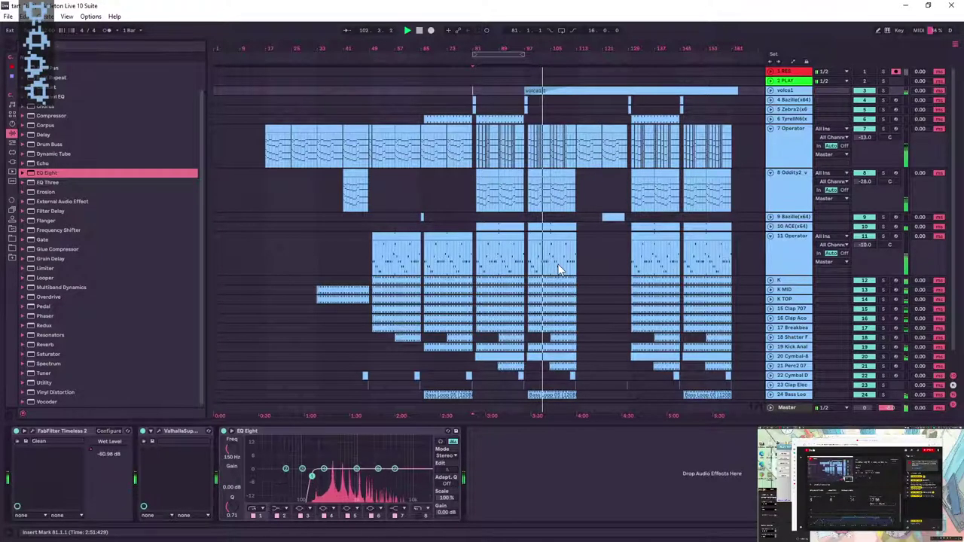
# - Unfold the volca1 track and compare its sound soloed and in the full mix
pyautogui.click(771, 90)
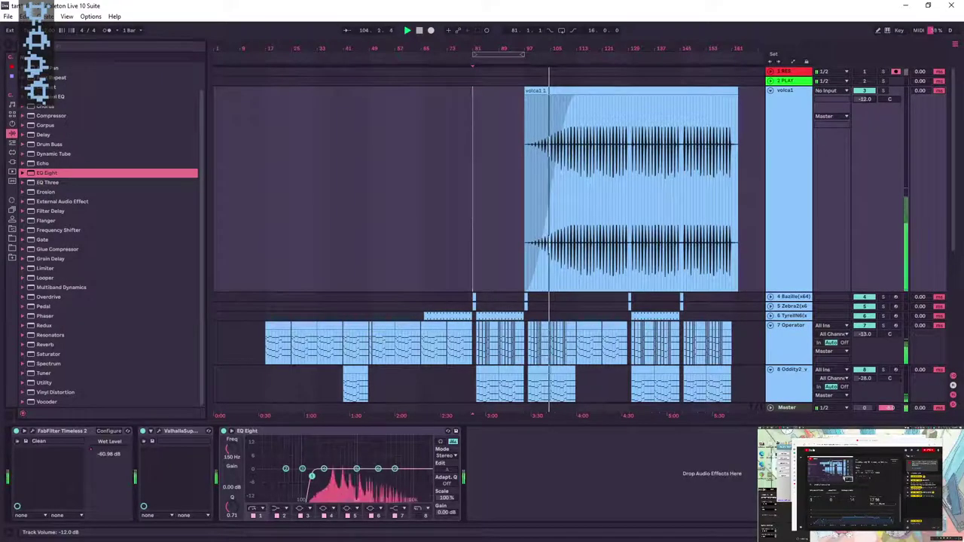
pyautogui.click(885, 90)
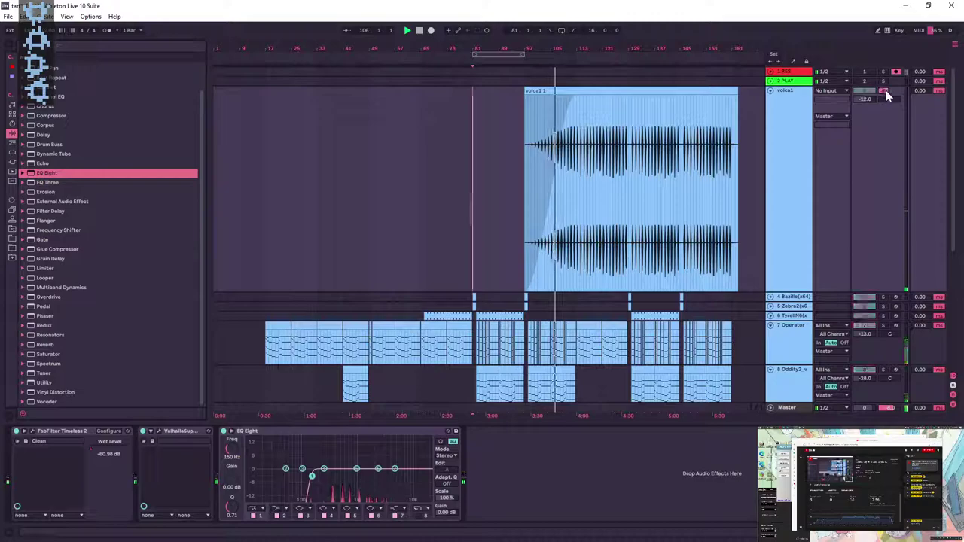
pyautogui.click(884, 91)
pyautogui.moveTo(872, 99); pyautogui.dragTo(871, 100)
# - Add VolumeShaper4-64bit to the end of the volca1 chain, place a node at its curve's end and move the window off the clip
pyautogui.click(801, 95)
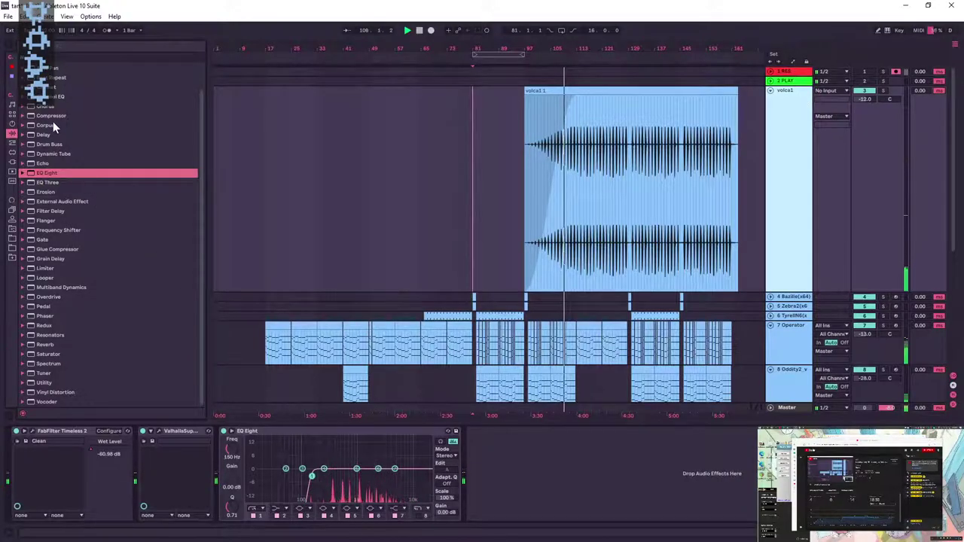
pyautogui.click(14, 161)
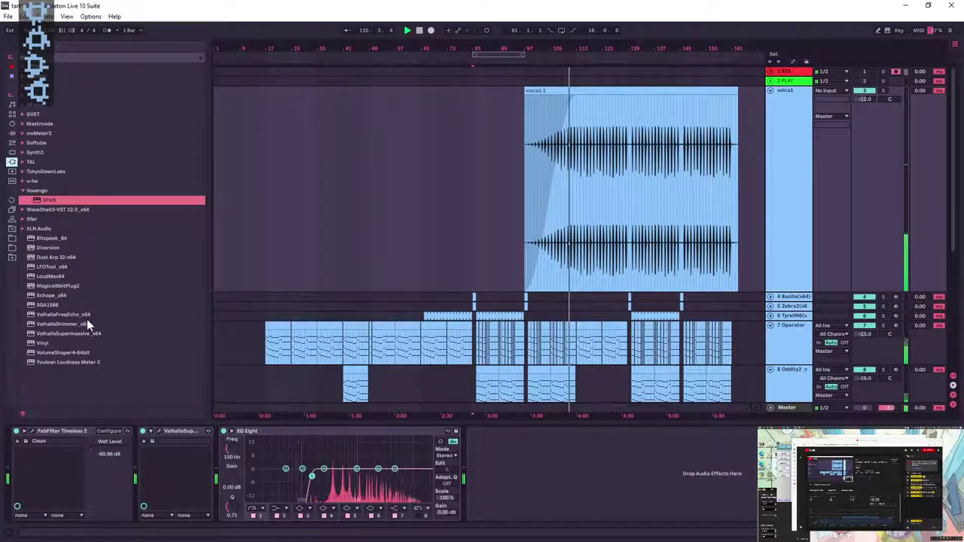
pyautogui.doubleClick(53, 354)
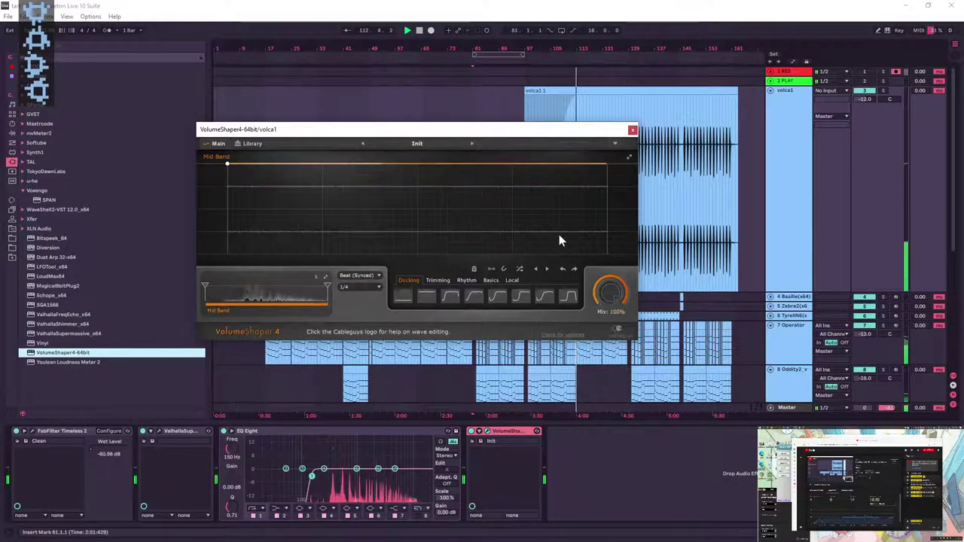
pyautogui.click(607, 164)
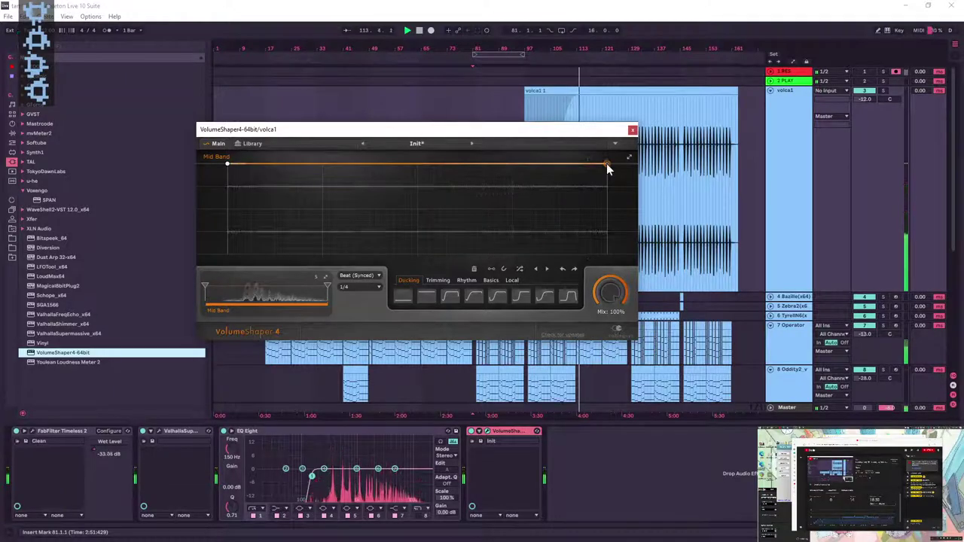
pyautogui.moveTo(598, 138); pyautogui.dragTo(785, 221)
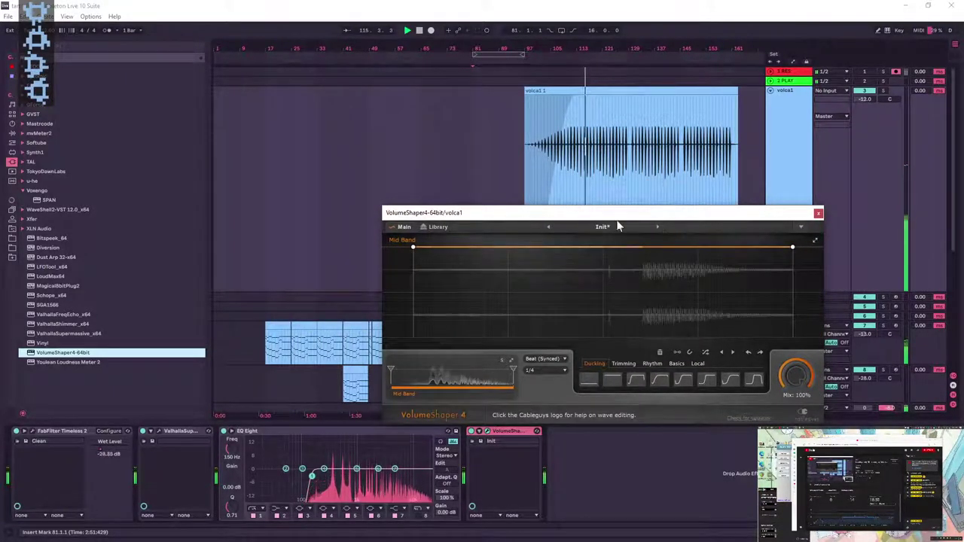
# - Examine the onset of a volca1 hit at waveform level, place the insert marker there at 115.2.3 and return to the full arrangement view
pyautogui.moveTo(590, 47); pyautogui.dragTo(603, 196)
pyautogui.moveTo(663, 48); pyautogui.dragTo(601, 88)
pyautogui.click(597, 88)
pyautogui.moveTo(590, 48); pyautogui.dragTo(585, 90)
pyautogui.moveTo(575, 45); pyautogui.dragTo(575, 98)
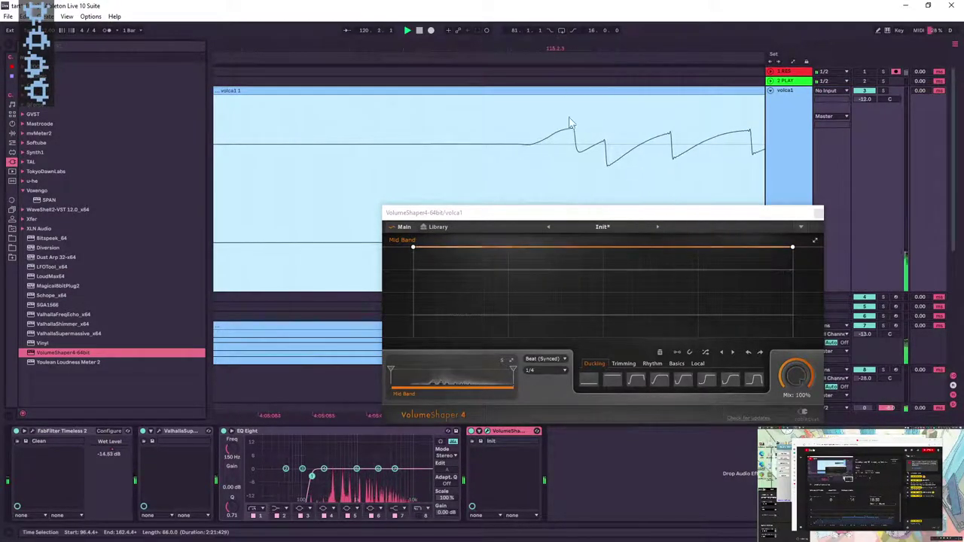
pyautogui.click(515, 149)
pyautogui.moveTo(544, 89); pyautogui.dragTo(572, 91)
pyautogui.click(543, 152)
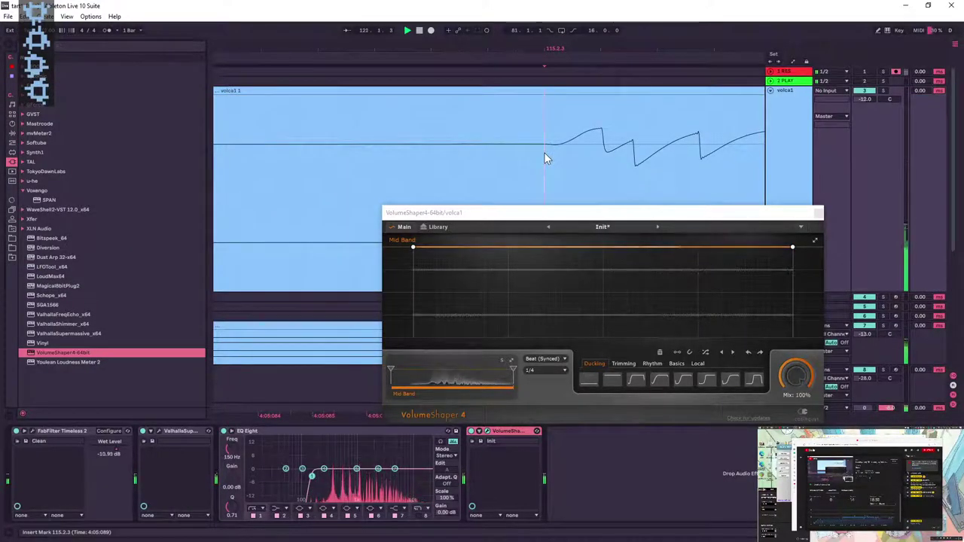
pyautogui.moveTo(550, 48); pyautogui.dragTo(550, 6)
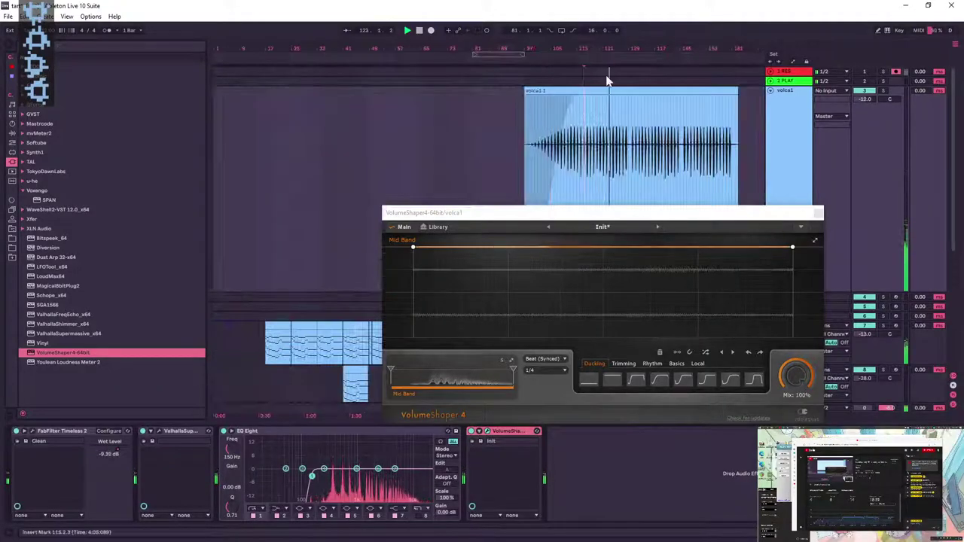
pyautogui.click(602, 276)
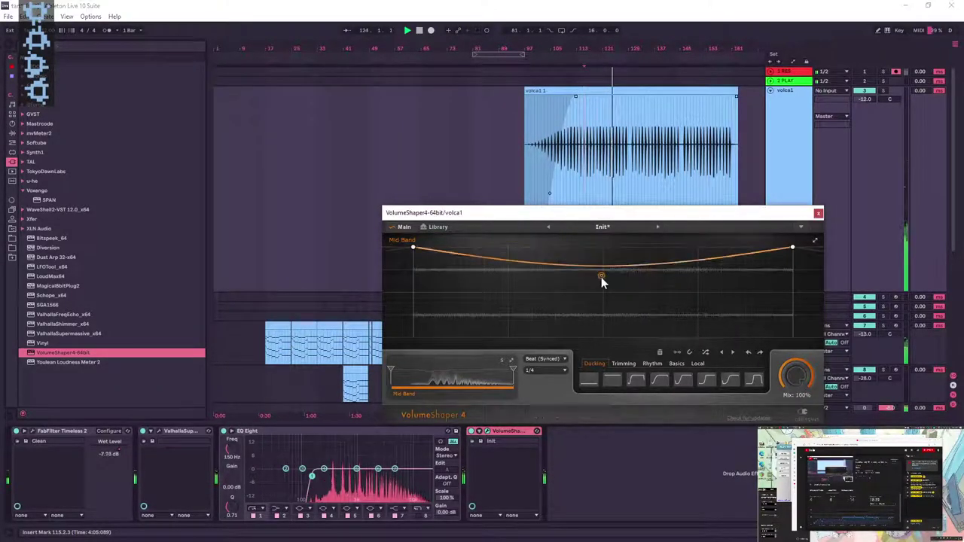
pyautogui.hotkey('ctrl', 'z')
pyautogui.moveTo(602, 276); pyautogui.dragTo(601, 294)
pyautogui.doubleClick(600, 295)
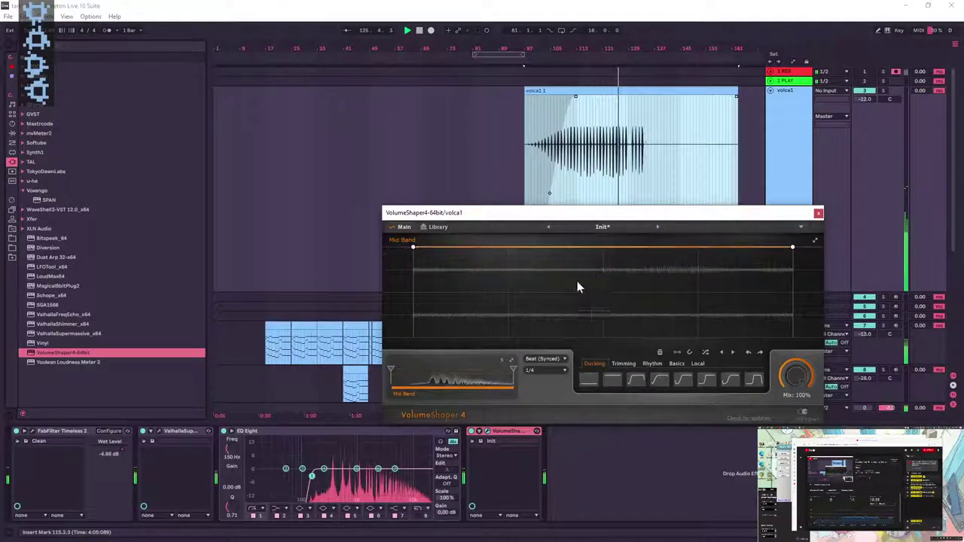
# - Add a node at the midpoint of the VolumeShaper curve and lower the curve's start node to -Inf
pyautogui.rightClick(601, 246)
pyautogui.click(572, 247)
pyautogui.moveTo(575, 248); pyautogui.dragTo(602, 247)
pyautogui.moveTo(413, 247); pyautogui.dragTo(413, 274)
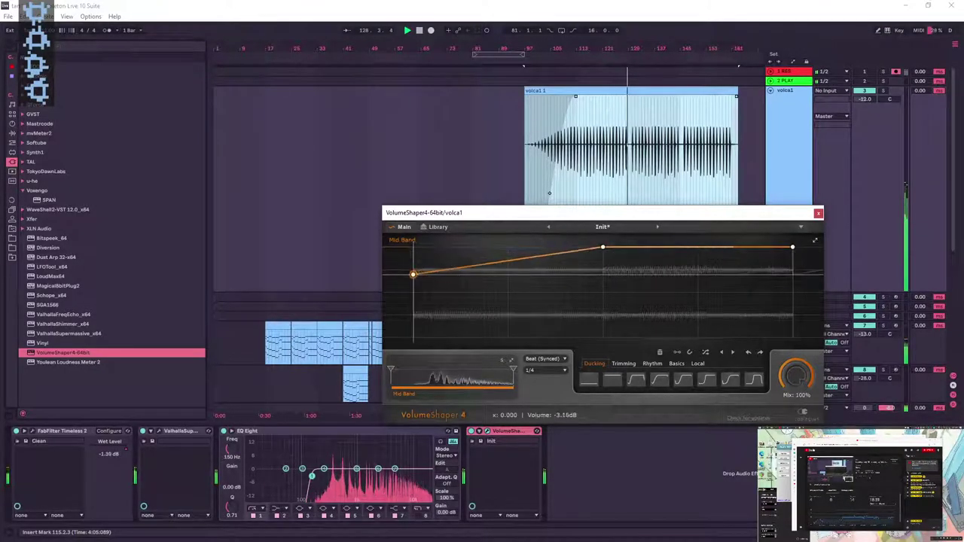
pyautogui.click(604, 247)
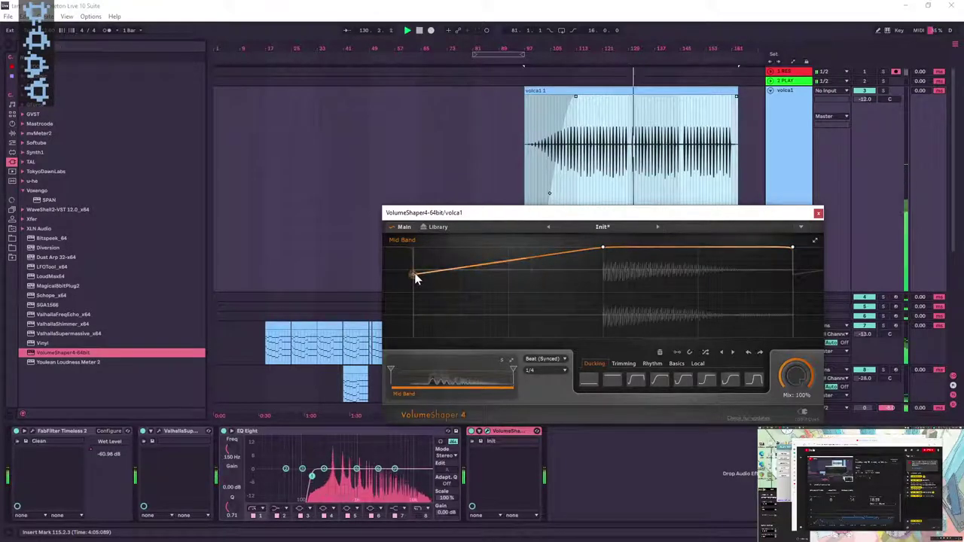
pyautogui.moveTo(417, 277); pyautogui.dragTo(411, 340)
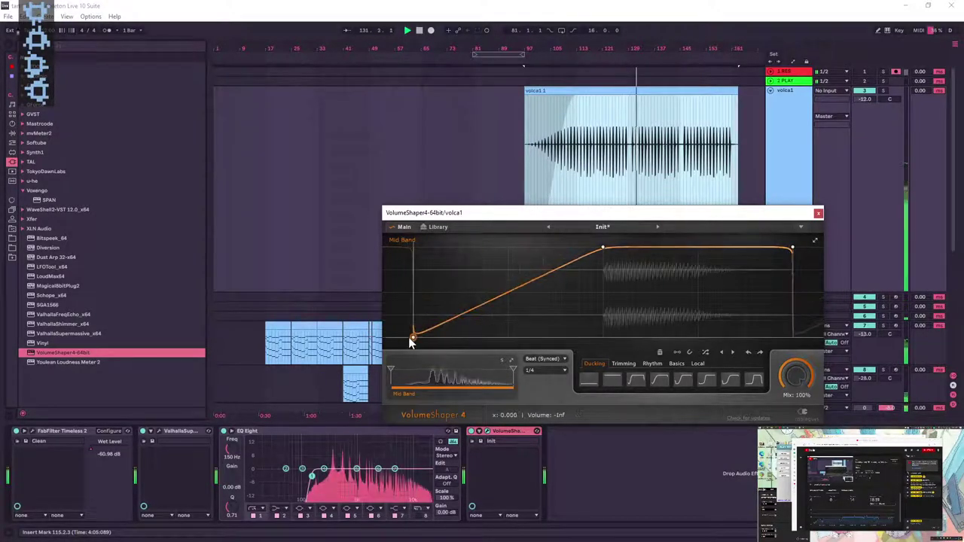
# - Bend the curve's rising segment downward, lower its midpoint node to about -1.16 dB and close the VolumeShaper window
pyautogui.moveTo(490, 300); pyautogui.dragTo(505, 332)
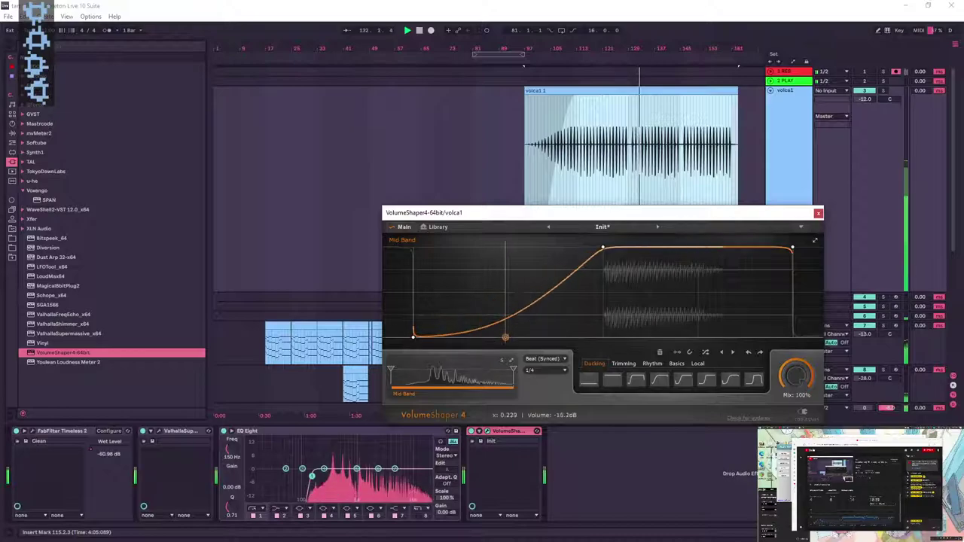
pyautogui.moveTo(603, 247); pyautogui.dragTo(603, 259)
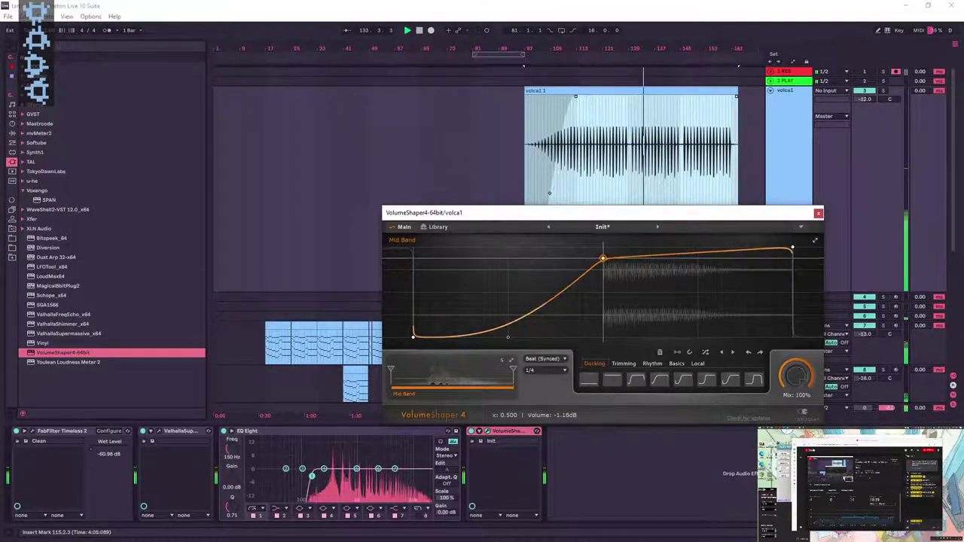
pyautogui.click(818, 212)
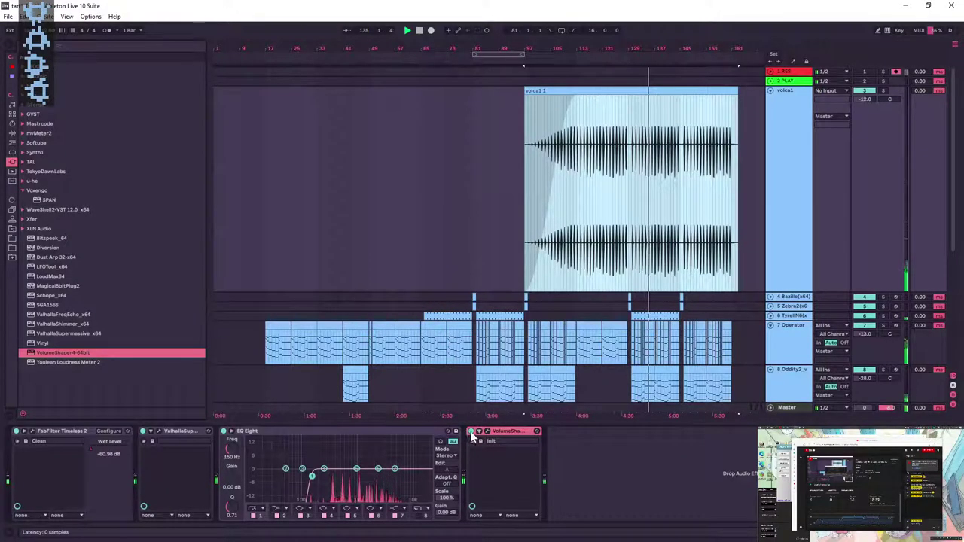
# - Show the volca1 VolumeShaper's Device On automation and draw it off from bar 113 to bar 129
pyautogui.rightClick(472, 432)
pyautogui.click(609, 190)
pyautogui.scroll(-1, 599, 257)
pyautogui.scroll(-3, 595, 254)
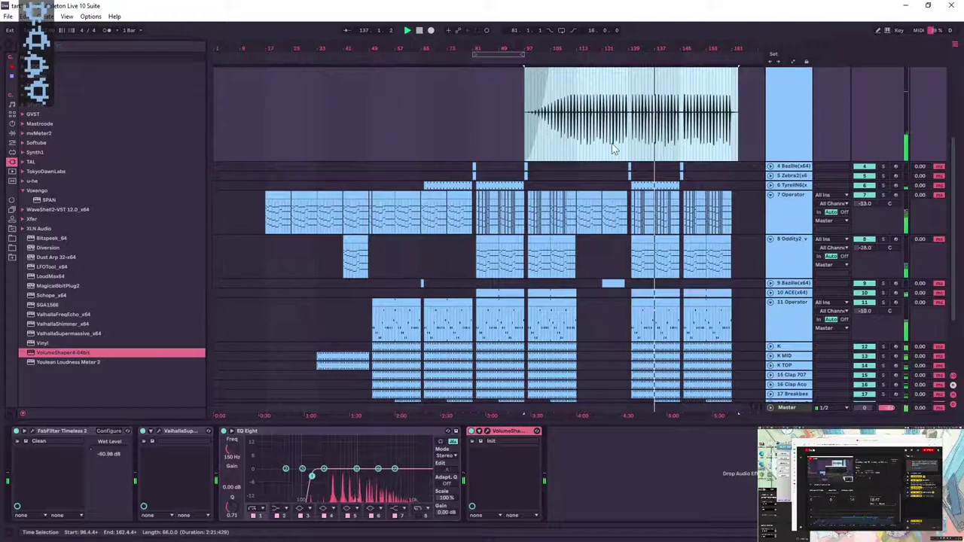
pyautogui.press('a')
pyautogui.press('b')
pyautogui.scroll(2, 581, 159)
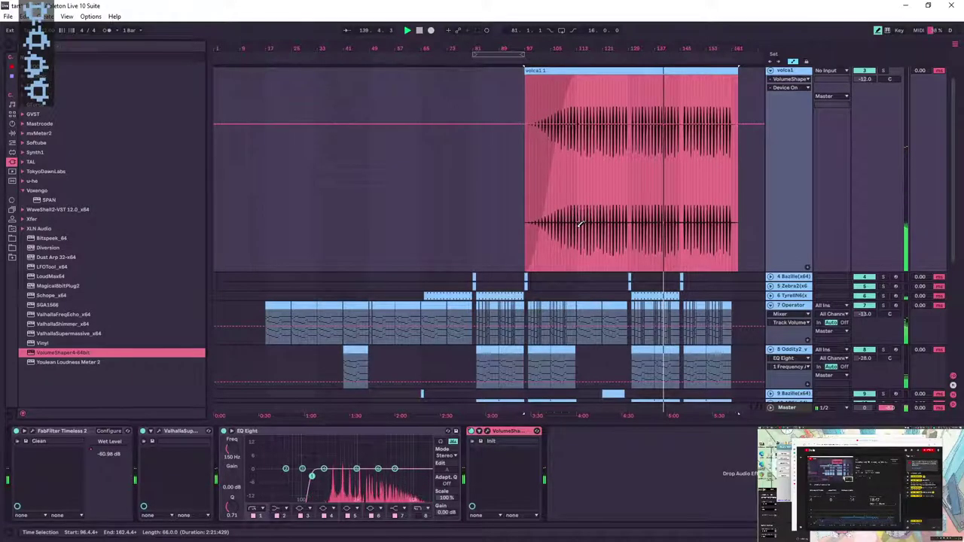
pyautogui.click(491, 223)
pyautogui.moveTo(580, 222); pyautogui.dragTo(621, 224)
pyautogui.press('b')
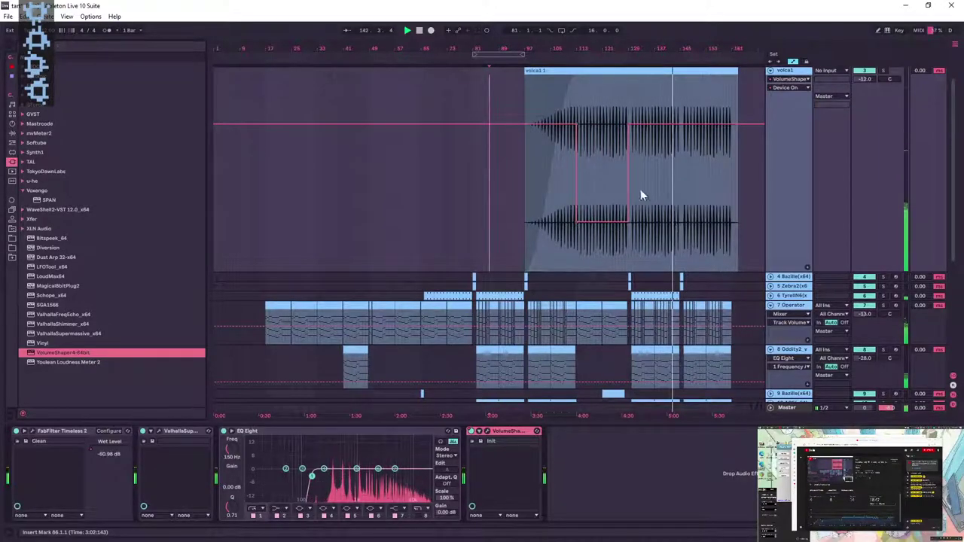
# - Set the VolumeShaper mix to 70%, shift its curve's -Inf start node slightly later and close the window
pyautogui.scroll(2, 635, 83)
pyautogui.moveTo(635, 83); pyautogui.dragTo(564, 86)
pyautogui.click(588, 118)
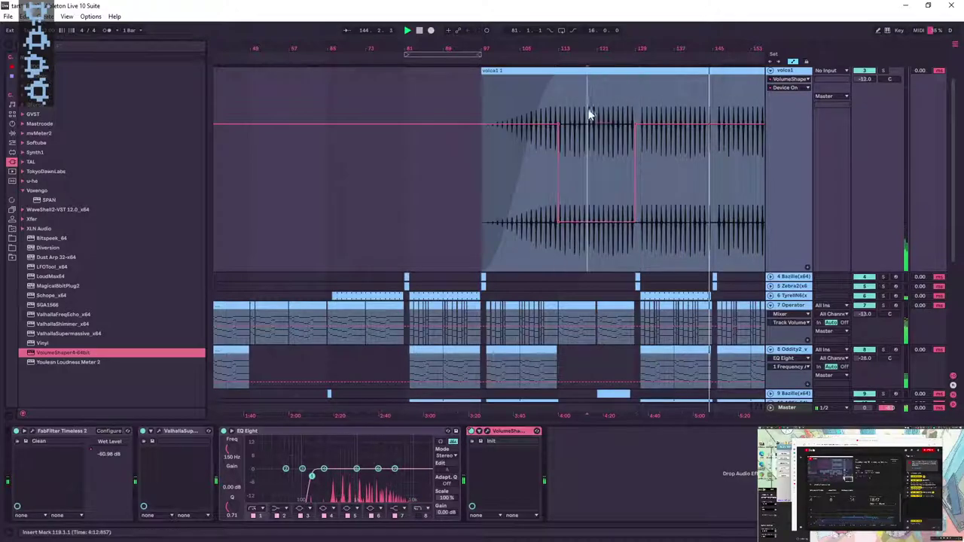
pyautogui.doubleClick(605, 48)
pyautogui.scroll(-1, 596, 241)
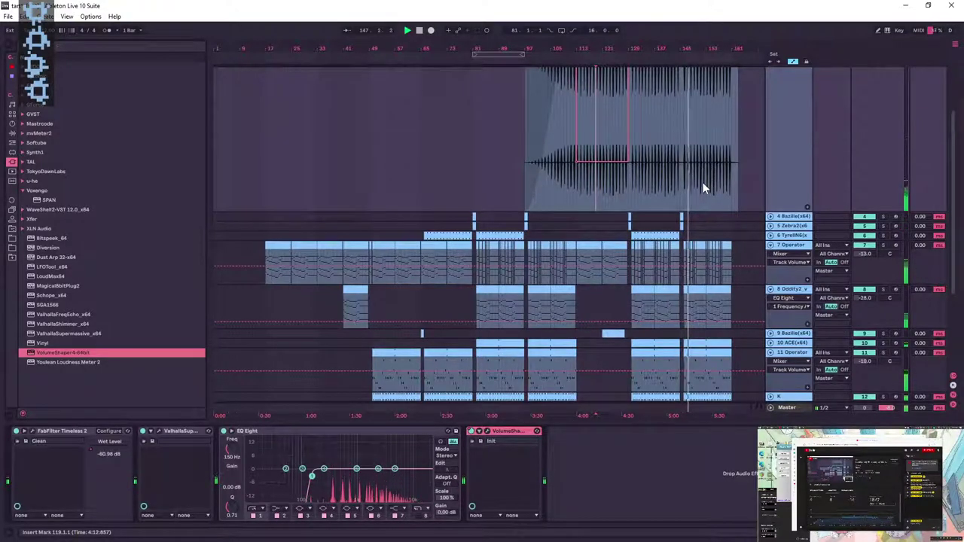
pyautogui.scroll(2, 704, 179)
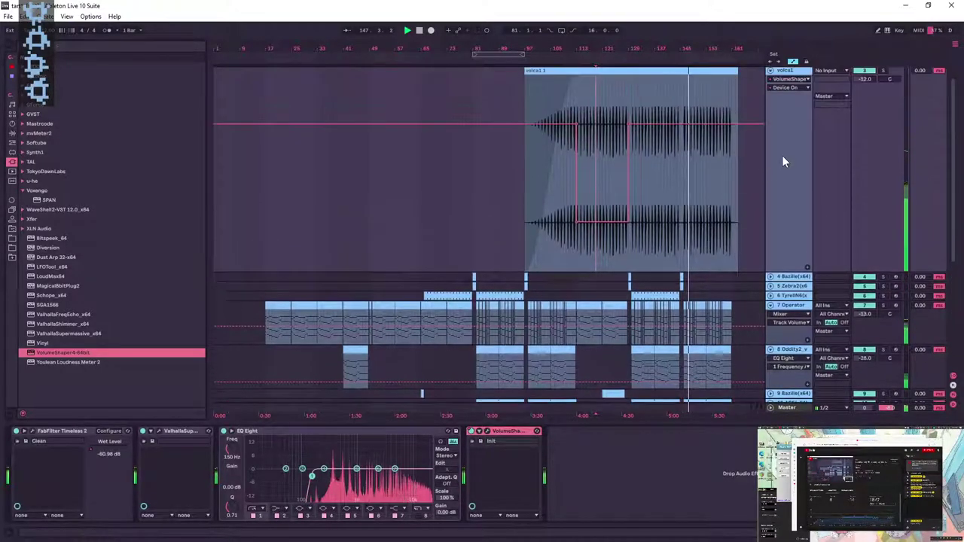
pyautogui.click(478, 433)
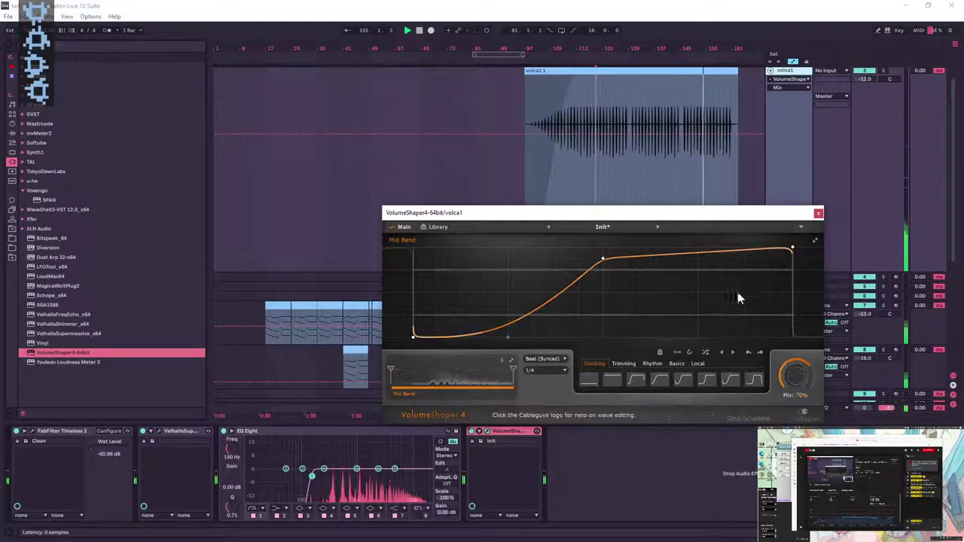
pyautogui.moveTo(414, 337); pyautogui.dragTo(419, 336)
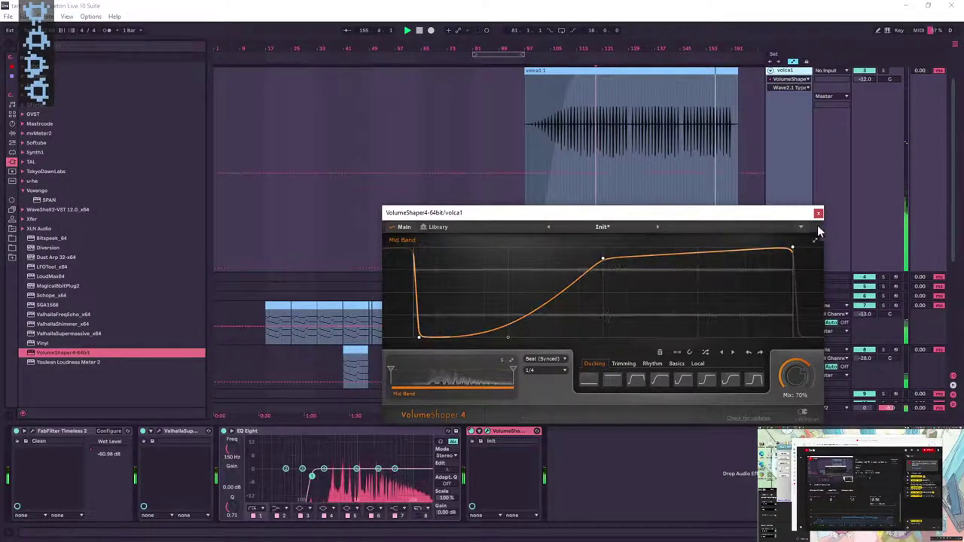
pyautogui.click(818, 213)
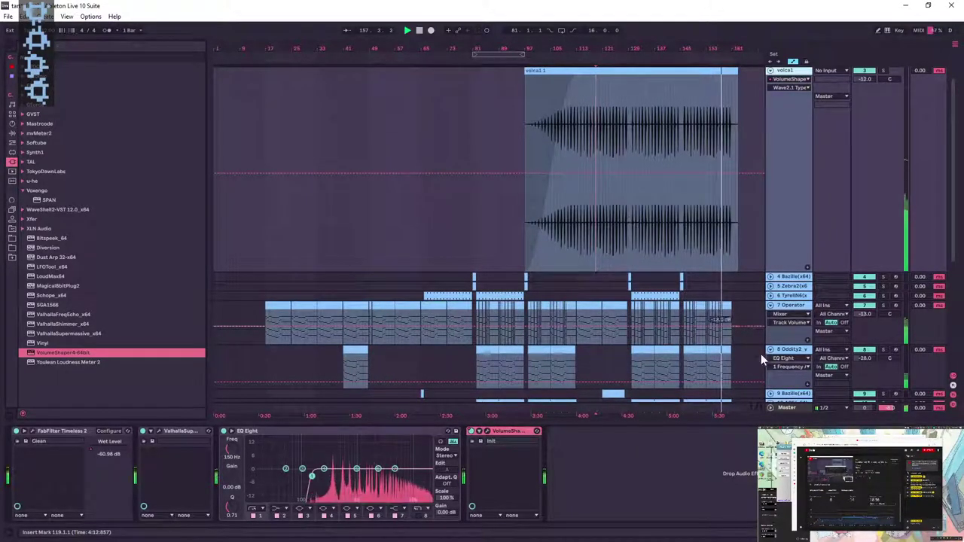
# - Add GClip to the Master chain between LoudMax64 and SPAN
pyautogui.click(786, 407)
pyautogui.click(561, 436)
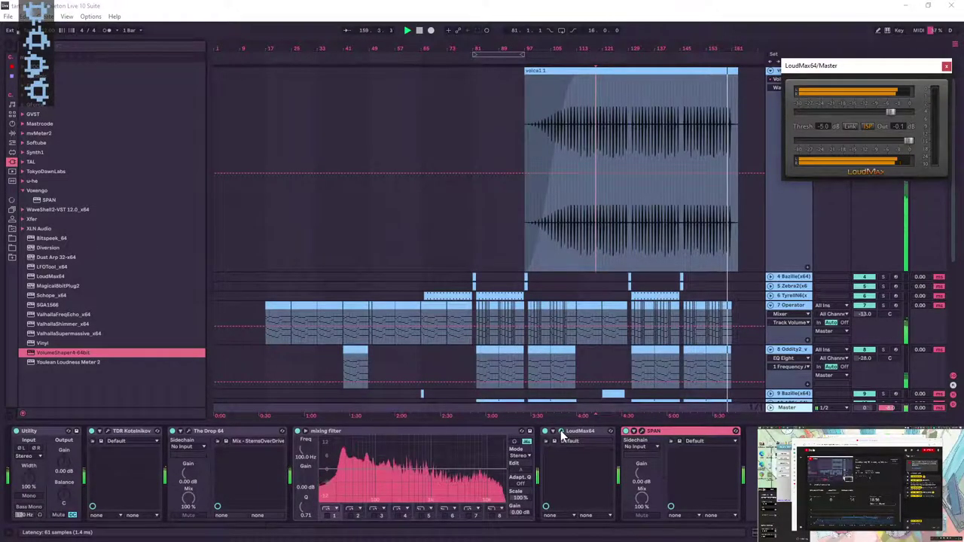
pyautogui.click(560, 435)
pyautogui.click(22, 191)
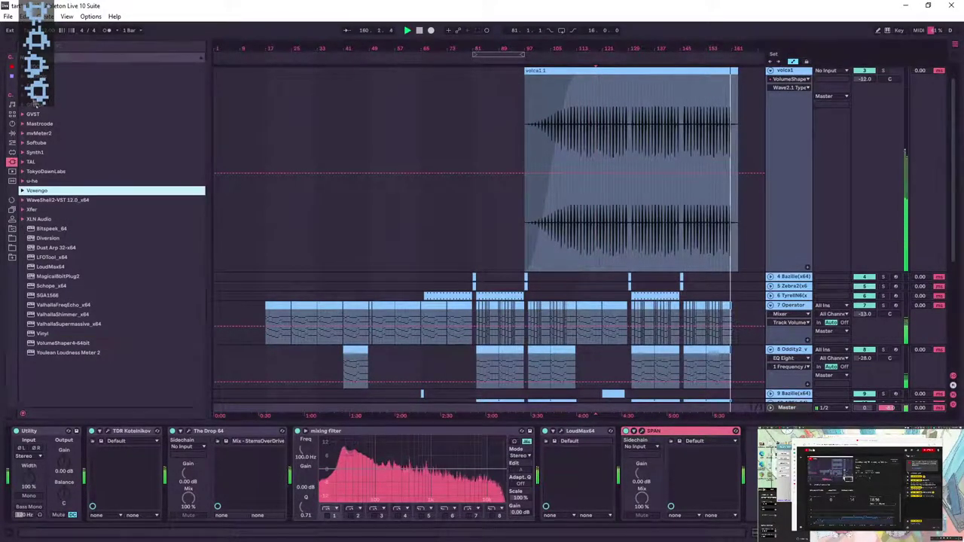
pyautogui.click(33, 113)
pyautogui.click(52, 144)
pyautogui.moveTo(51, 149); pyautogui.dragTo(609, 447)
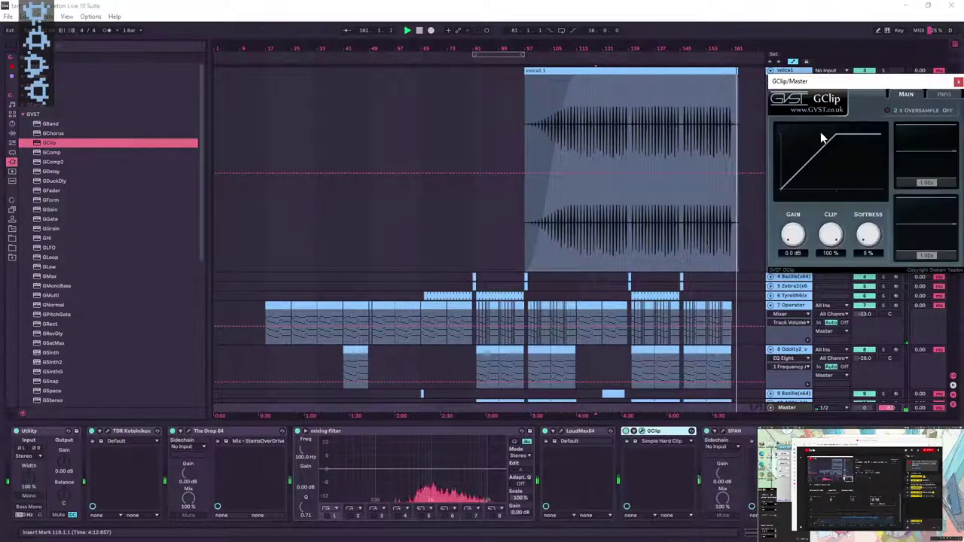
# - Restart arrangement playback from 17.1.1 with the GClip window open
pyautogui.click(303, 187)
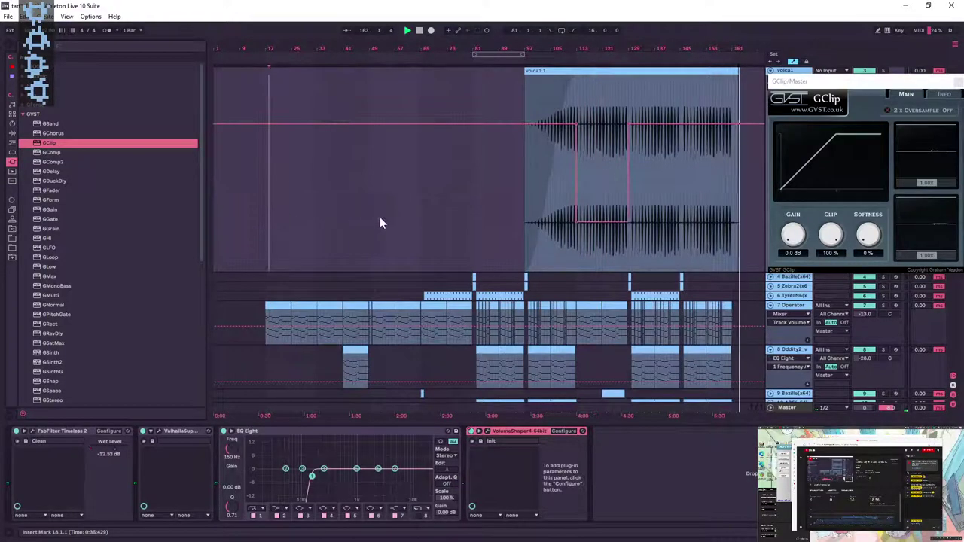
pyautogui.click(550, 204)
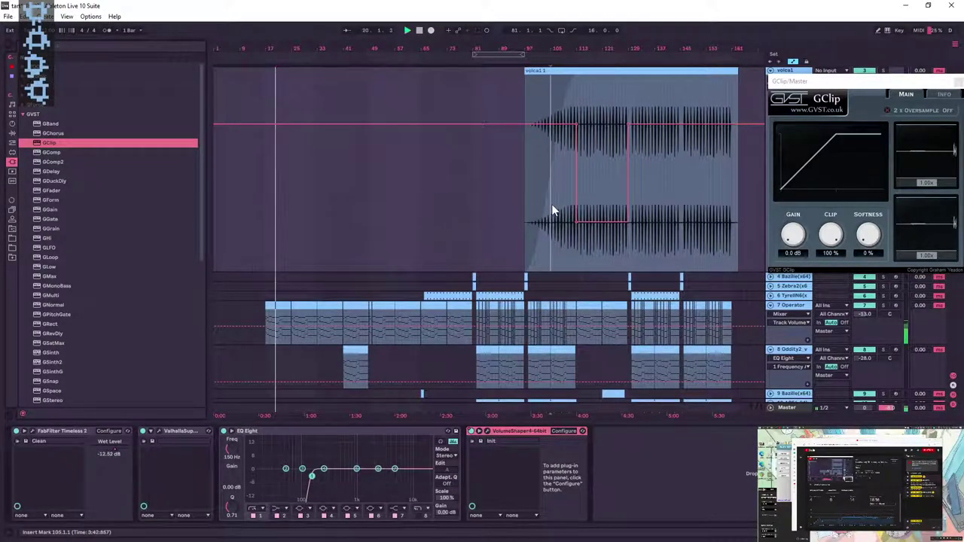
pyautogui.click(264, 183)
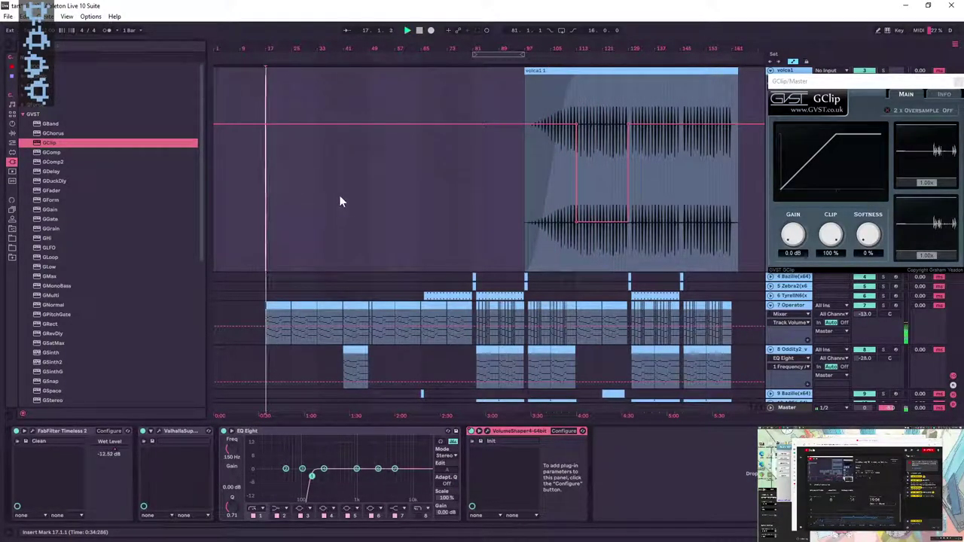
# - Examine the EQ Eight frequency and Operator Spread automation on the 7 Operator track and audition from 45.1.1 and 54.1.1
pyautogui.click(628, 384)
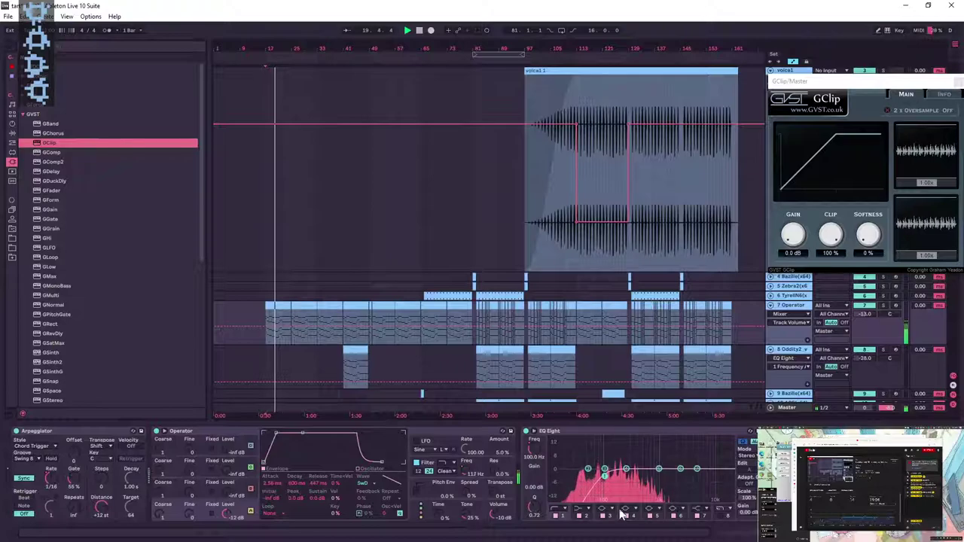
pyautogui.rightClick(534, 450)
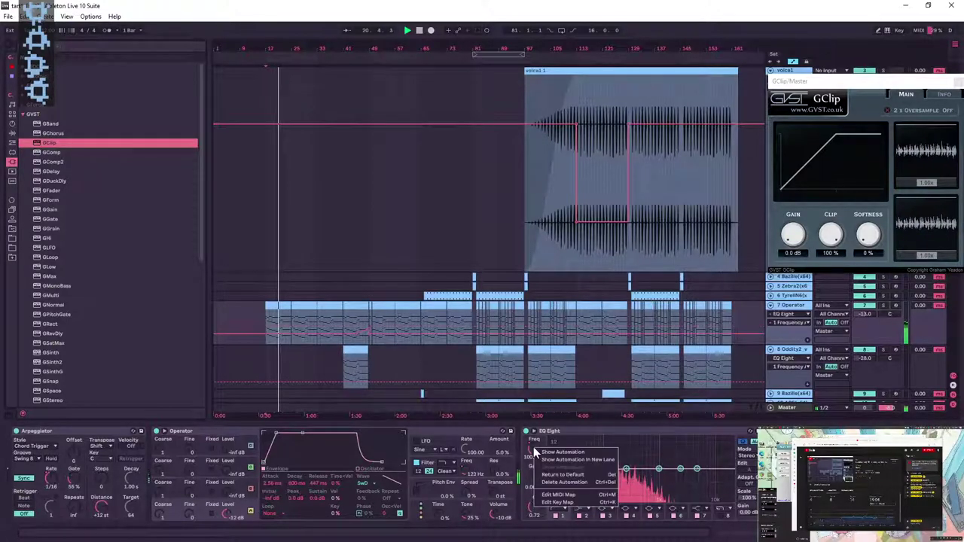
pyautogui.click(563, 429)
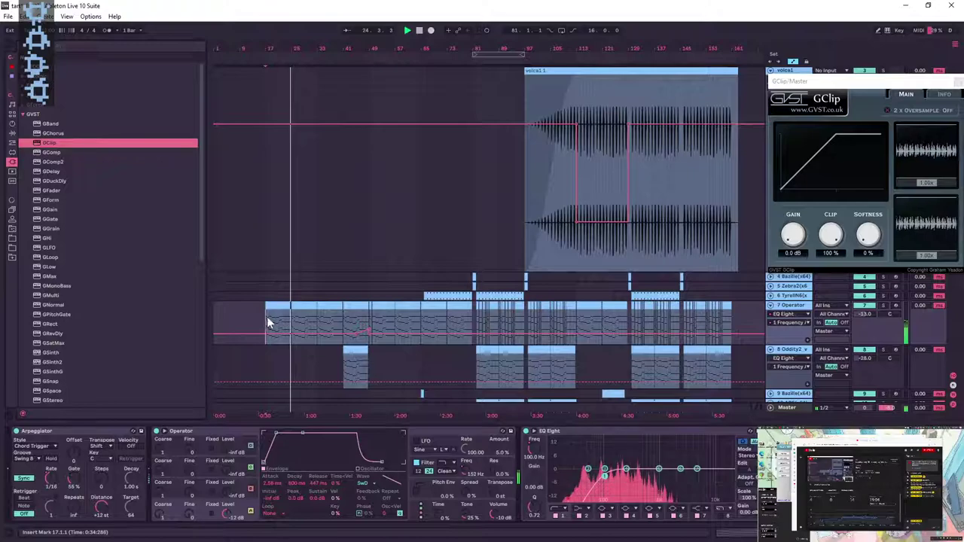
pyautogui.click(469, 488)
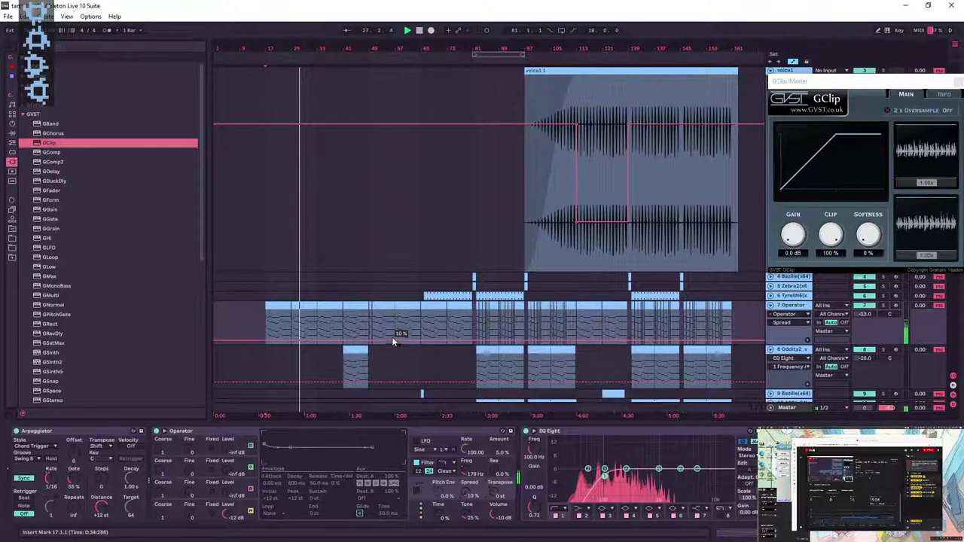
pyautogui.click(361, 328)
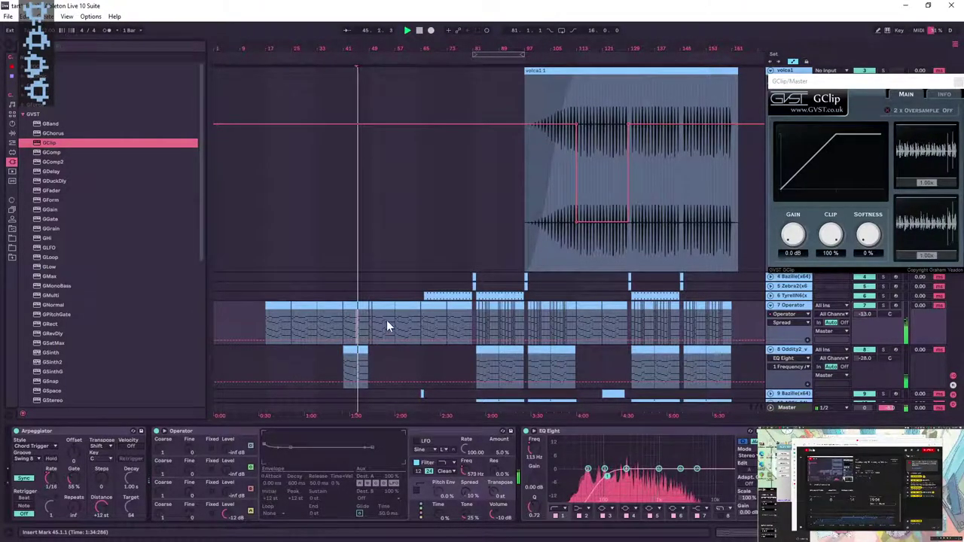
pyautogui.click(385, 319)
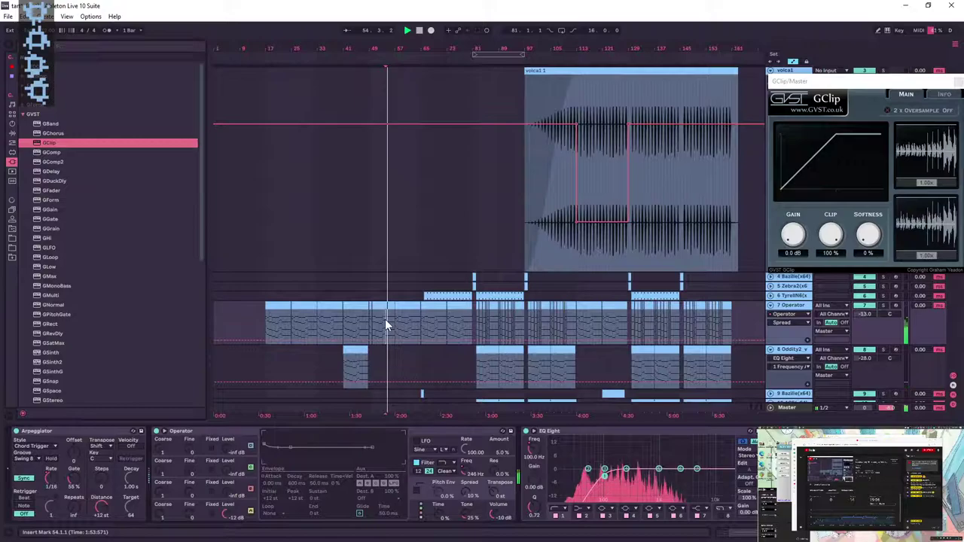
# - Hide the automation lanes and restart playback from 17.1.1
pyautogui.click(265, 324)
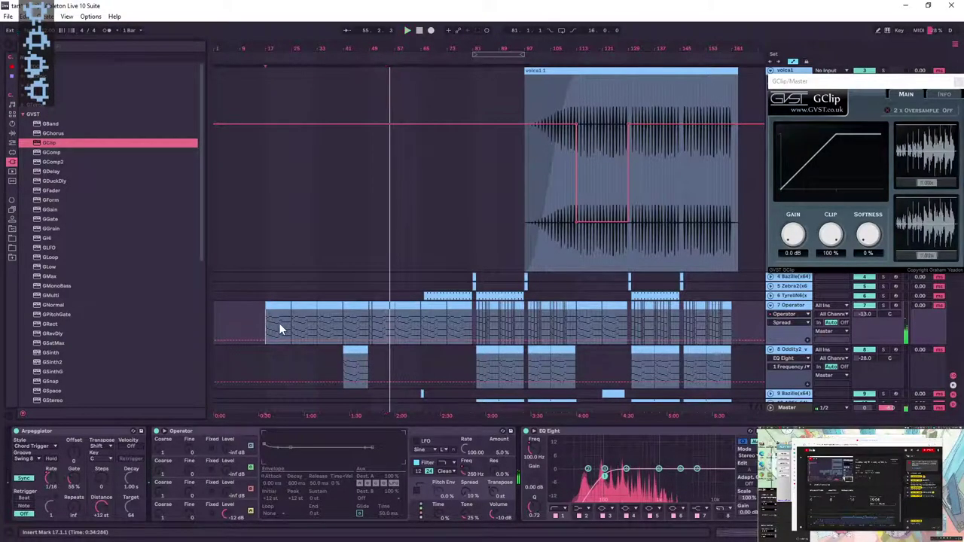
pyautogui.press('a')
pyautogui.press('space')
pyautogui.press('space')
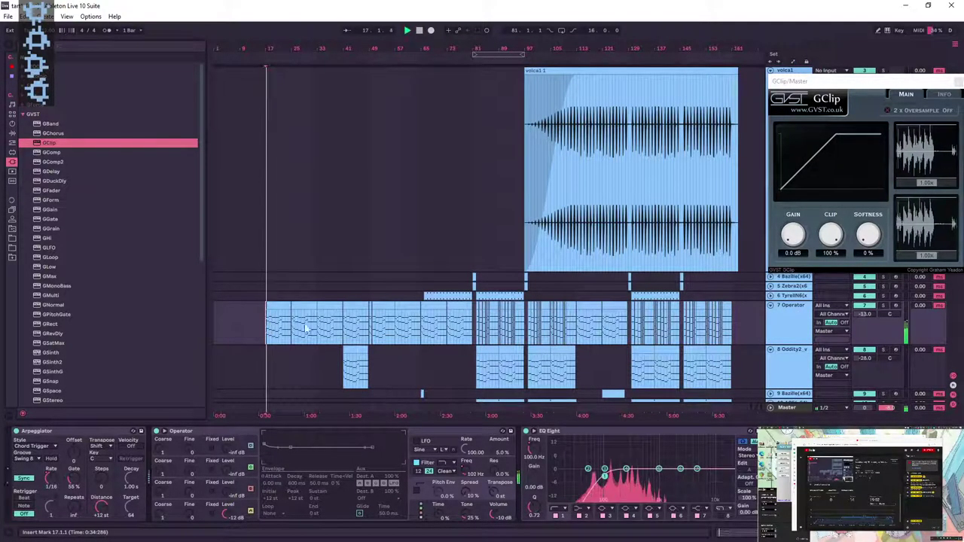
# - Set GClip's gain to 3.0 dB and clip to 99% while auditioning from 130.1.1, and close its window
pyautogui.click(800, 241)
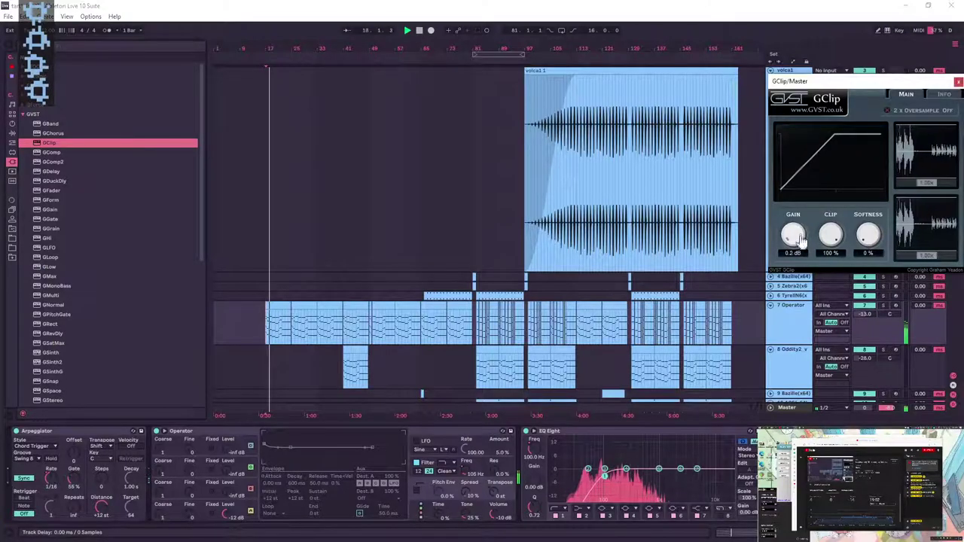
pyautogui.moveTo(801, 241); pyautogui.dragTo(800, 235)
pyautogui.click(633, 328)
pyautogui.press('space')
pyautogui.press('space')
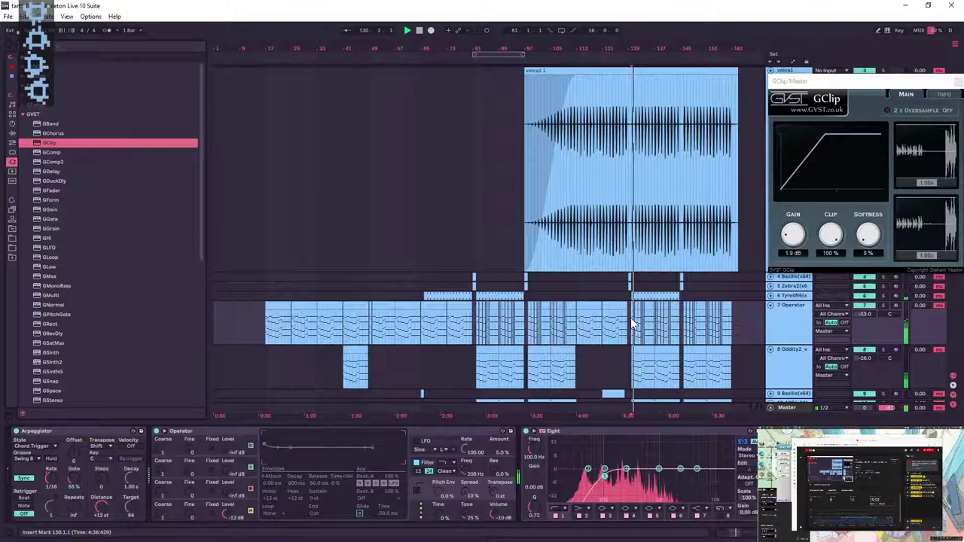
pyautogui.moveTo(801, 243); pyautogui.dragTo(799, 241)
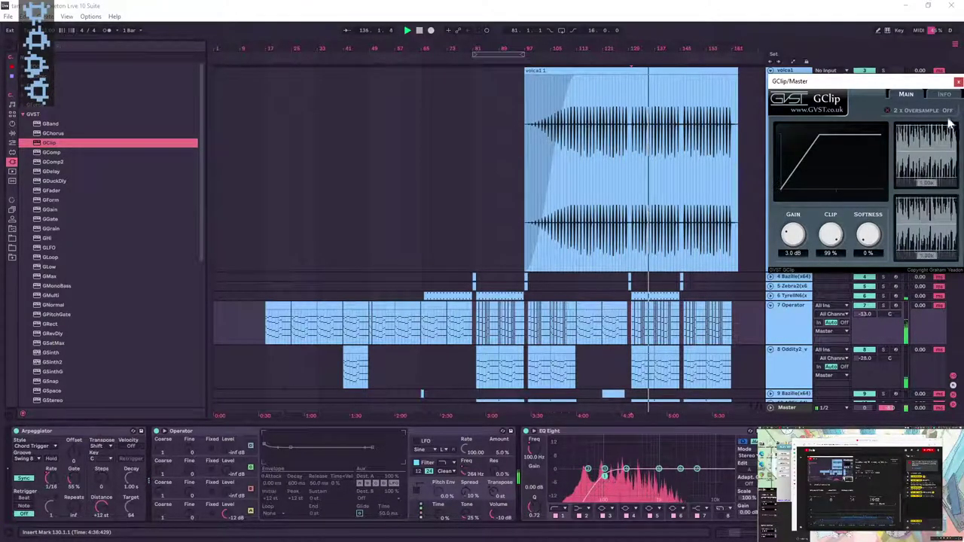
pyautogui.click(957, 80)
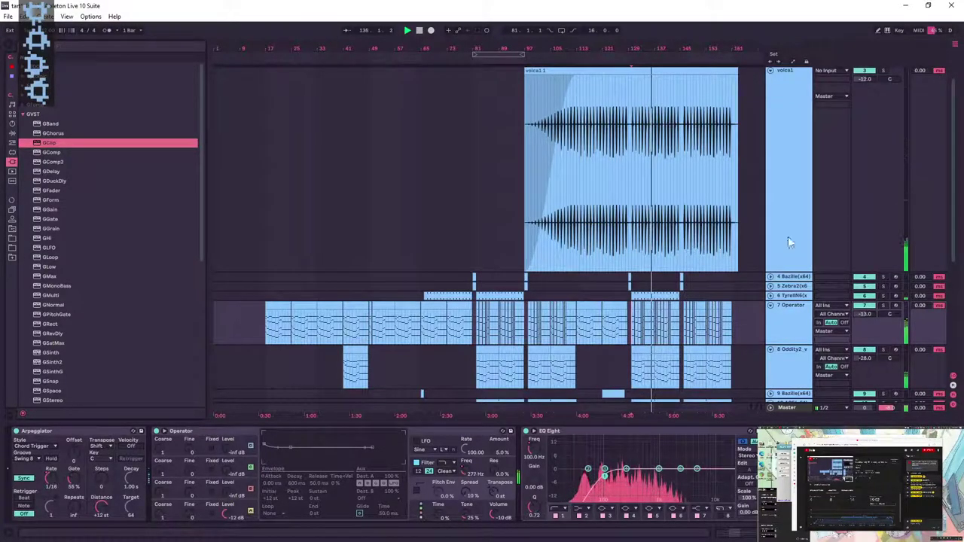
# - Select the Master track, set the insert marker to 17.1.1 with playback stopped, and save the set
pyautogui.click(808, 409)
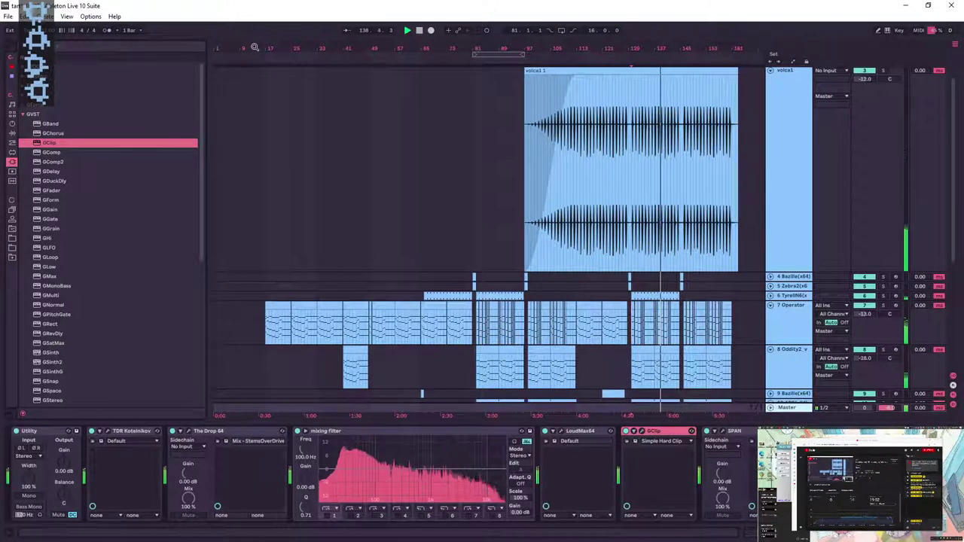
pyautogui.moveTo(264, 47); pyautogui.dragTo(239, 121)
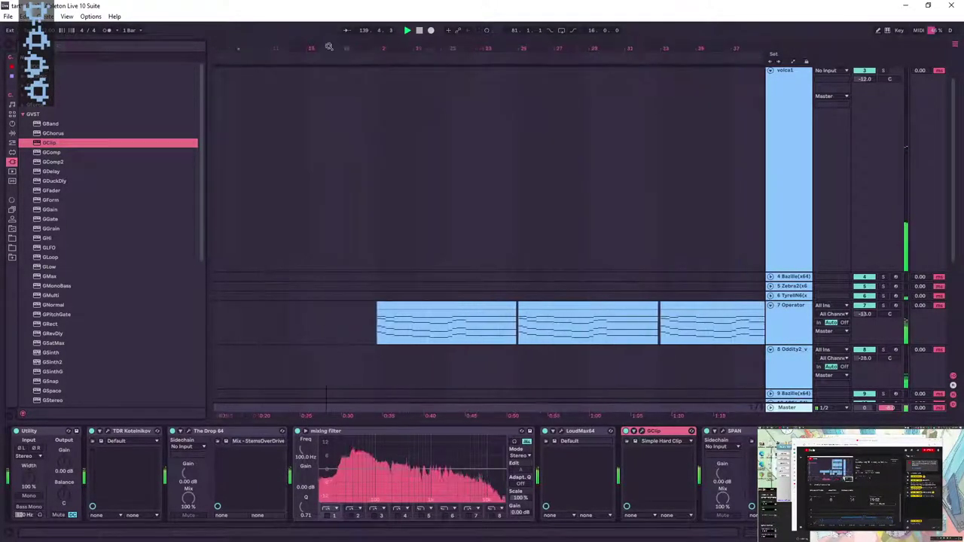
pyautogui.click(408, 114)
pyautogui.click(378, 111)
pyautogui.press('space')
pyautogui.hotkey('ctrl', 's')
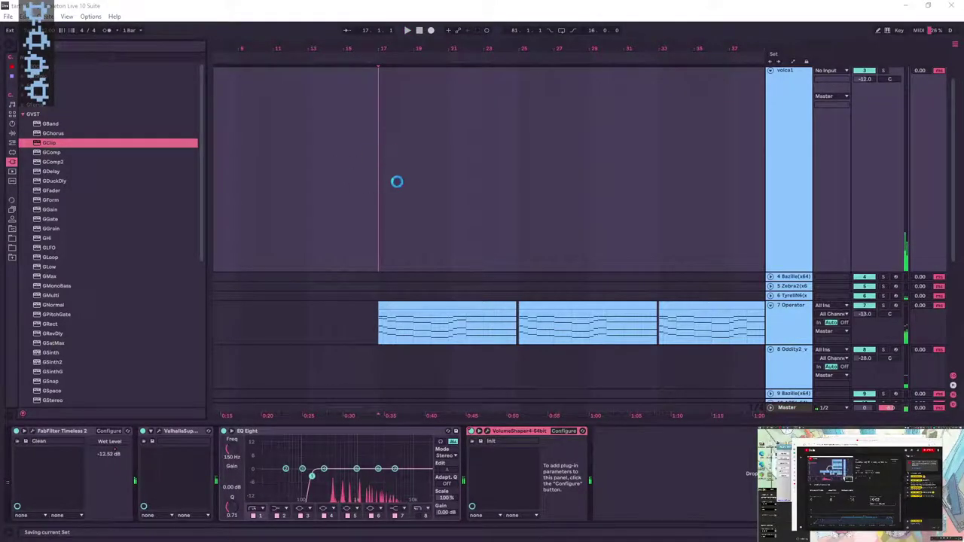
# - Fold all arrangement tracks and unfold only the RES track
pyautogui.scroll(1, 384, 160)
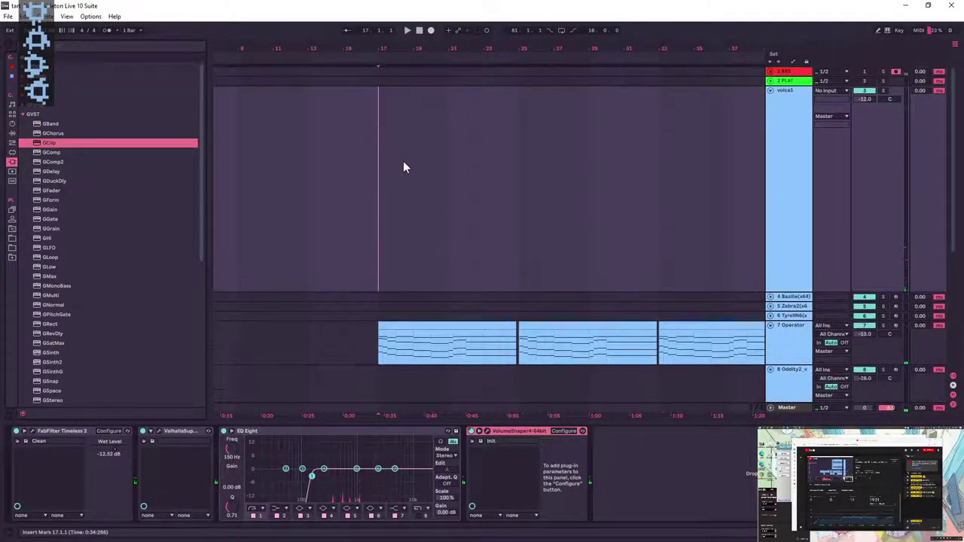
pyautogui.keyDown('alt'); pyautogui.click(770, 90); pyautogui.keyUp('alt')
pyautogui.click(771, 70)
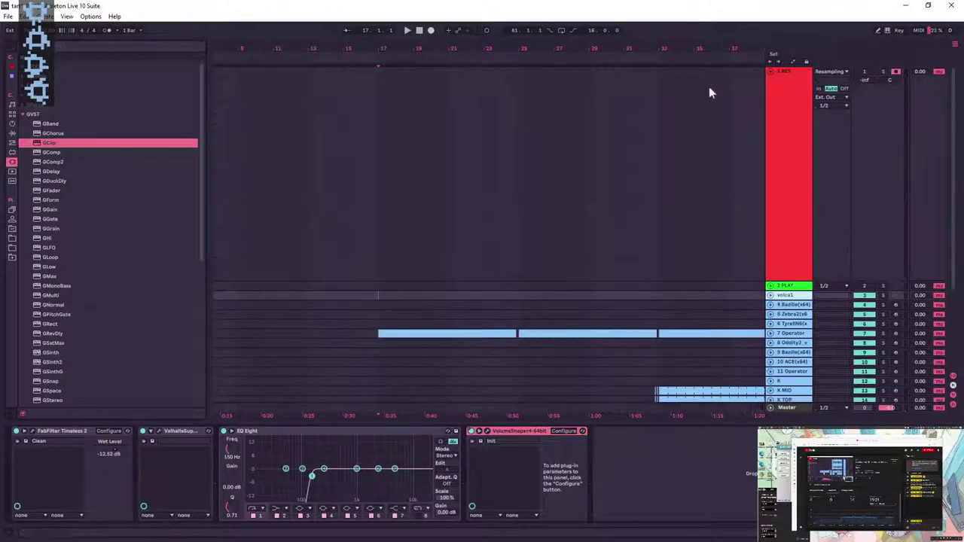
# - Save the set and start recording the arrangement onto the RES track from 16.4.1
pyautogui.moveTo(378, 45); pyautogui.dragTo(370, 84)
pyautogui.click(367, 86)
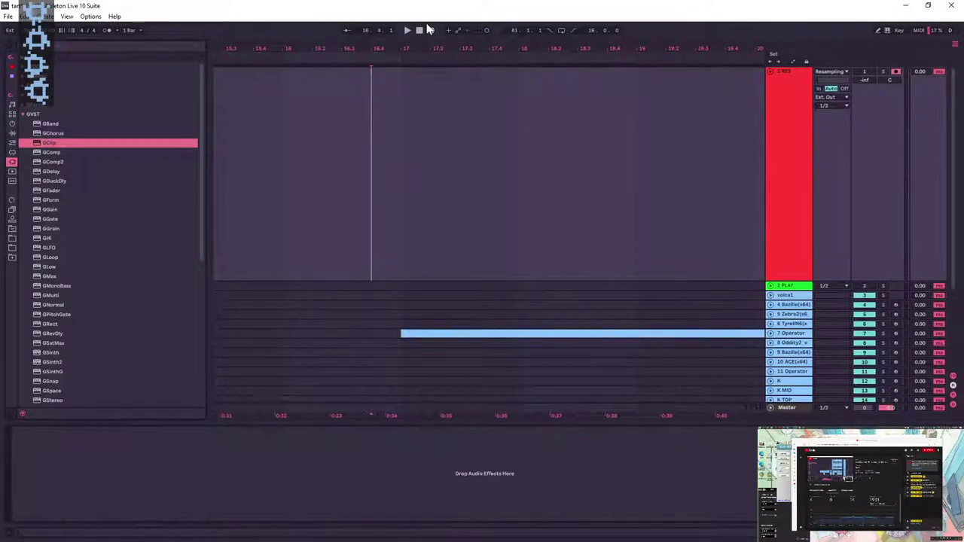
pyautogui.hotkey('ctrl', 's')
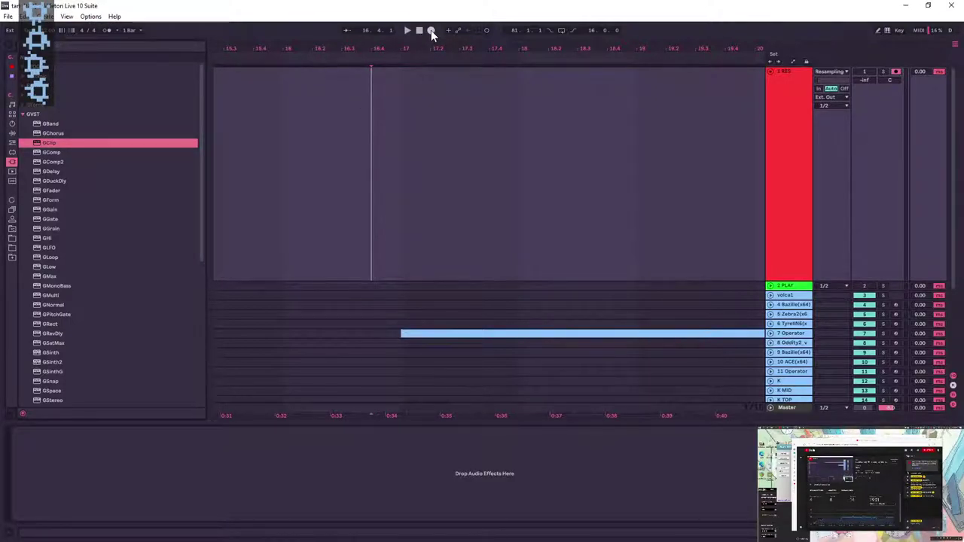
pyautogui.click(431, 30)
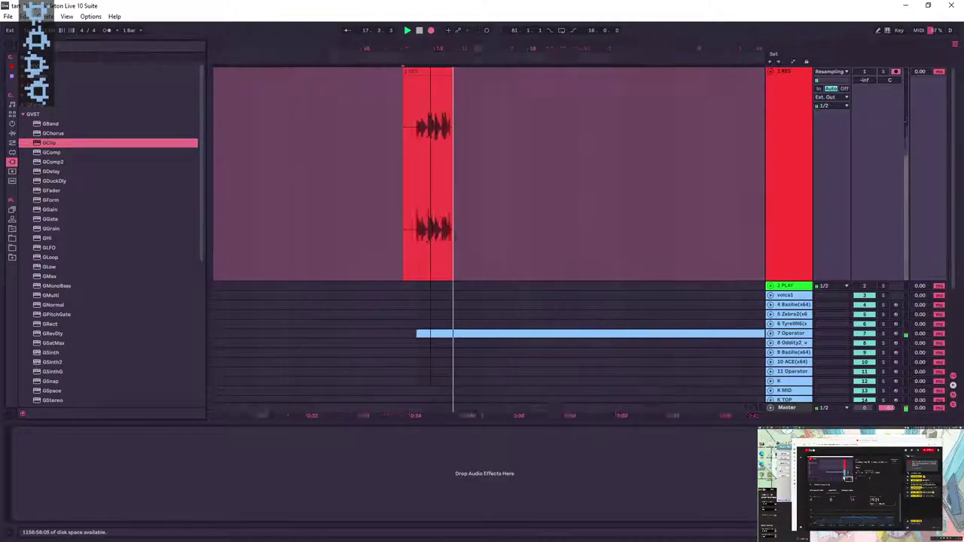
# - Examine the incoming RES waveform around bars 44 to 50 and the 7 Operator devices while the take records
pyautogui.scroll(-5, 416, 159)
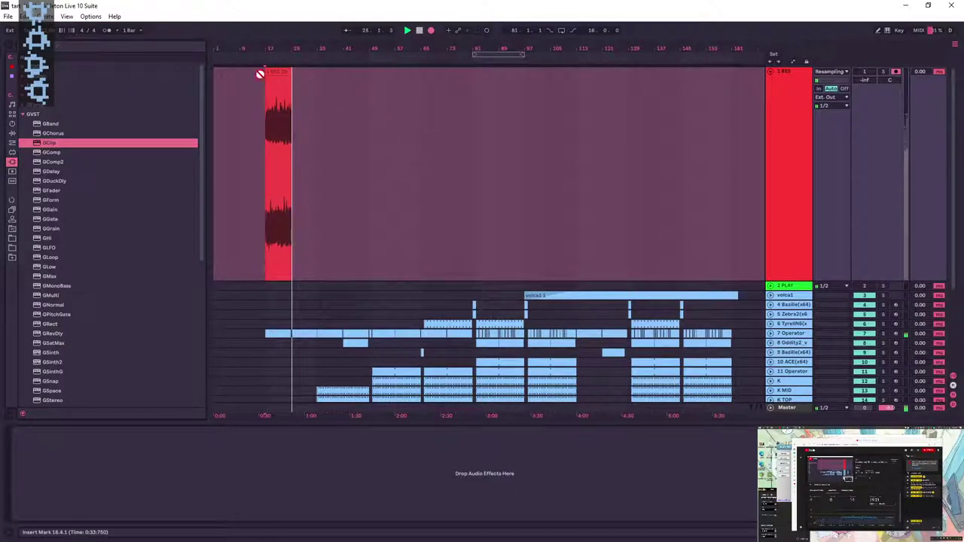
pyautogui.moveTo(277, 50)
pyautogui.mouseDown()
pyautogui.moveTo(404, 52)
pyautogui.moveTo(385, 49)
pyautogui.moveTo(383, 23)
pyautogui.moveTo(310, 15)
pyautogui.mouseUp()
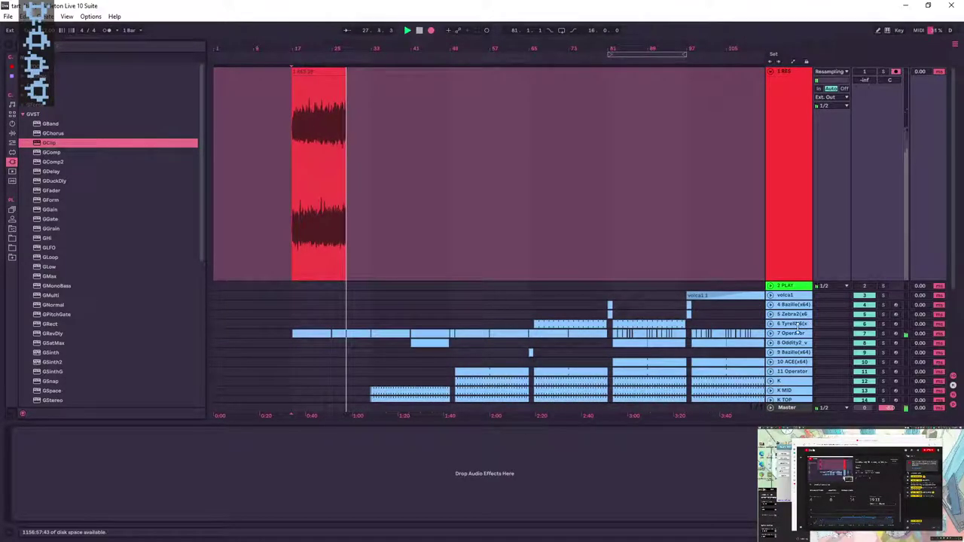
pyautogui.click(791, 333)
pyautogui.hscroll(5, 511, 467)
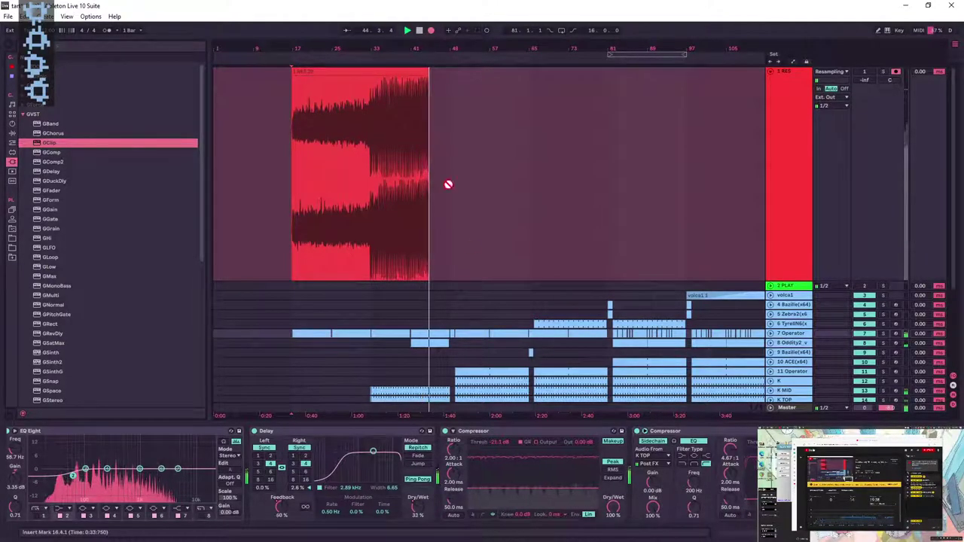
pyautogui.moveTo(425, 47); pyautogui.dragTo(447, 53)
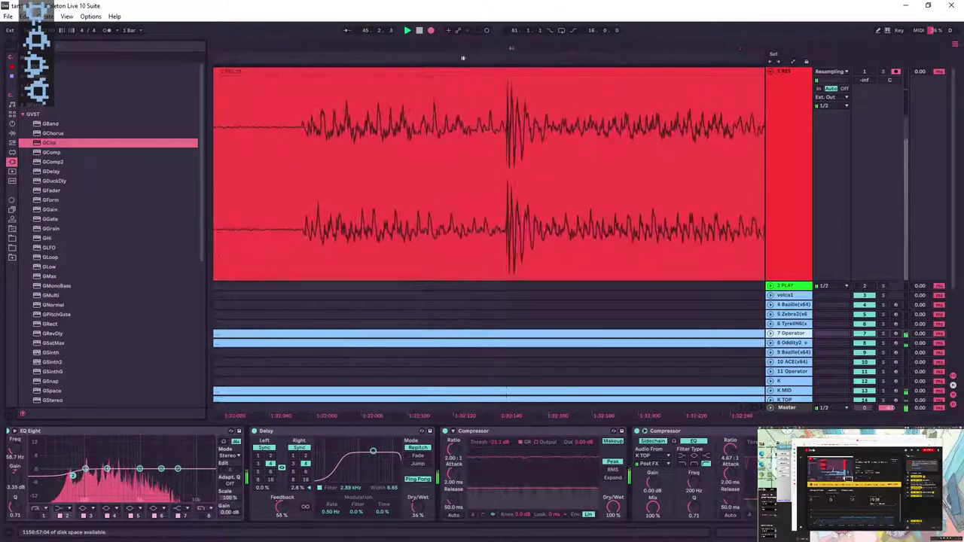
pyautogui.moveTo(509, 49); pyautogui.dragTo(513, 27)
pyautogui.moveTo(360, 33); pyautogui.dragTo(444, 7)
pyautogui.moveTo(480, 49)
pyautogui.mouseDown()
pyautogui.moveTo(457, 135)
pyautogui.moveTo(457, 226)
pyautogui.mouseUp()
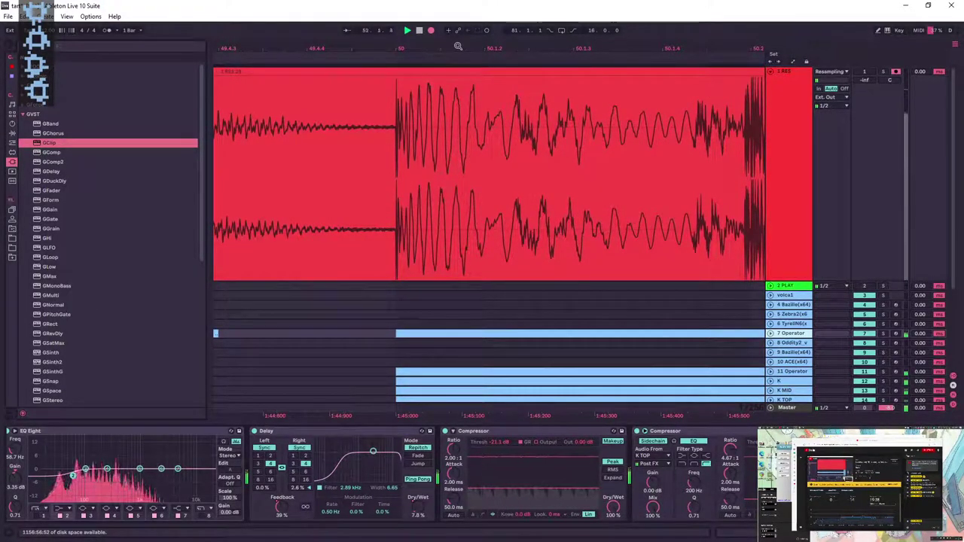
pyautogui.moveTo(457, 226); pyautogui.dragTo(280, 196)
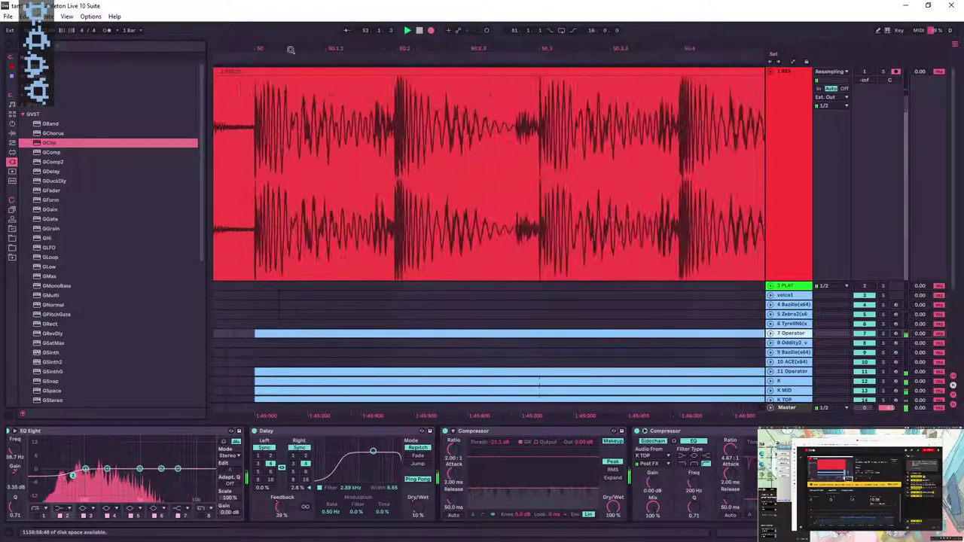
pyautogui.moveTo(398, 53); pyautogui.dragTo(373, 7)
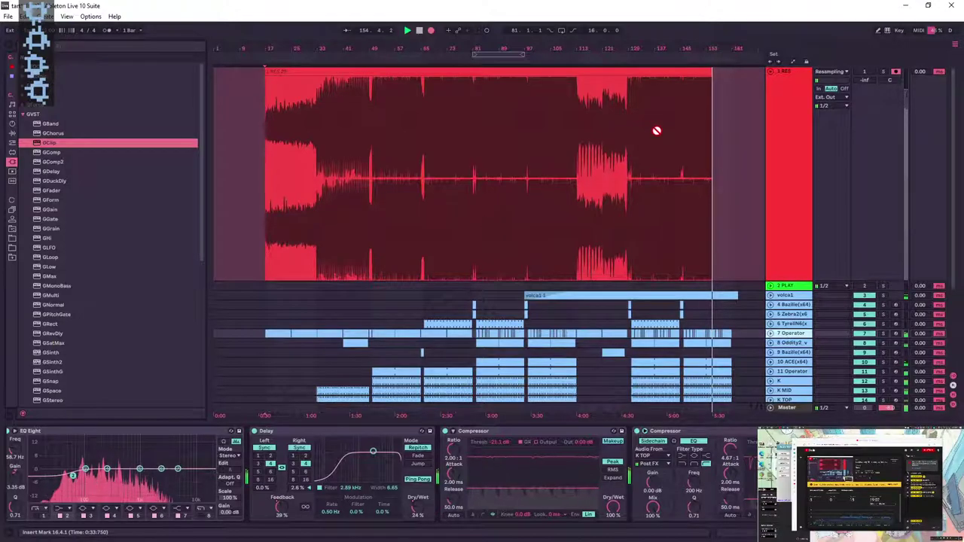
# - Follow the end of the take past bar 161 and stop recording at 166.1.1 after the tail fades
pyautogui.moveTo(734, 47); pyautogui.dragTo(585, 45)
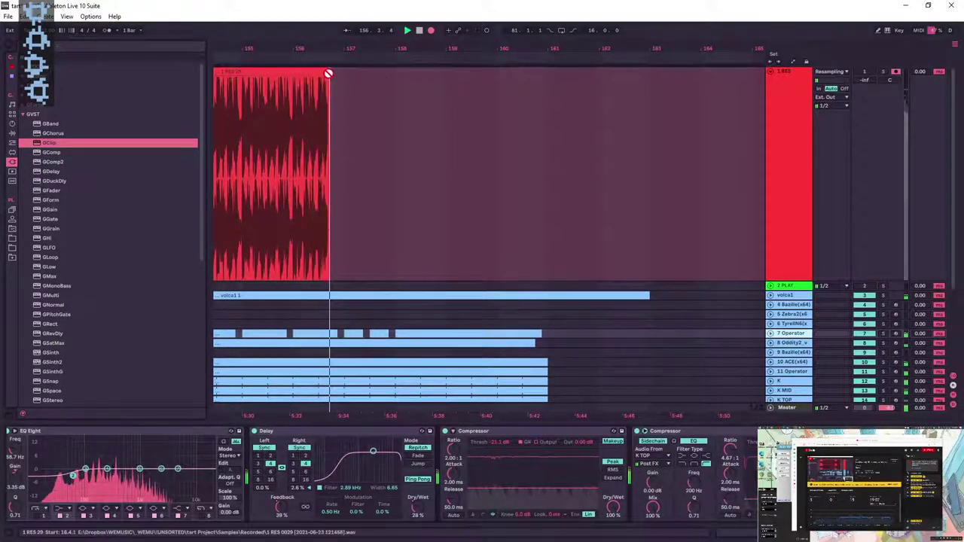
pyautogui.scroll(2, 326, 46)
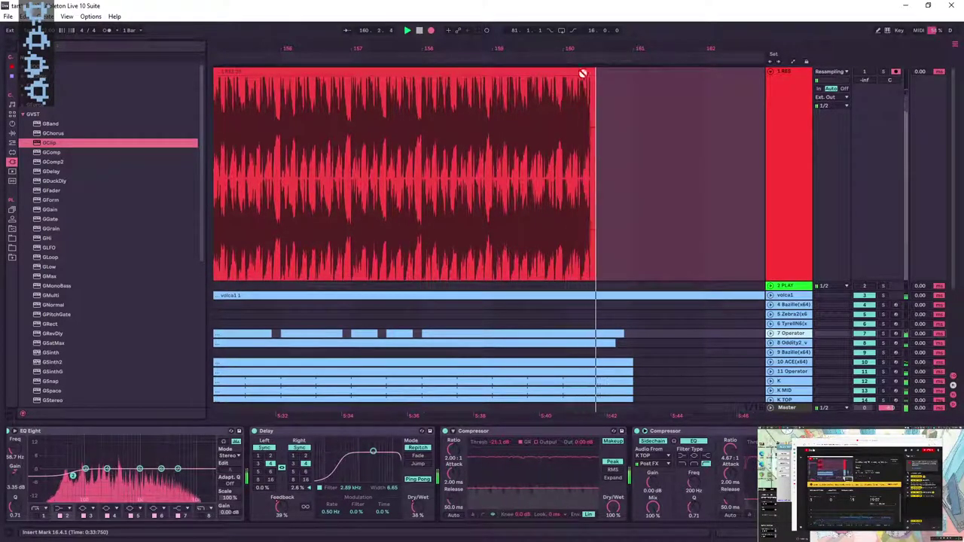
pyautogui.moveTo(641, 49); pyautogui.dragTo(424, 49)
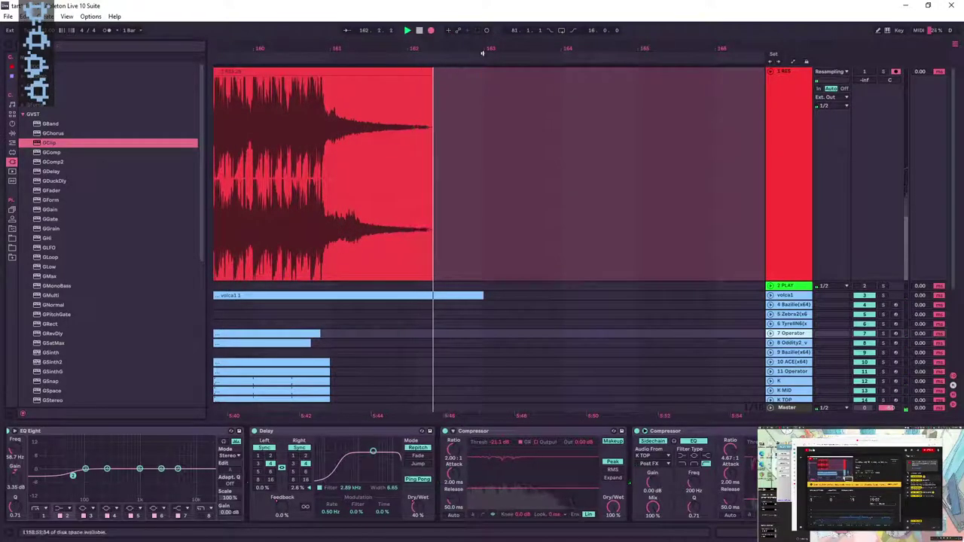
pyautogui.press('+')
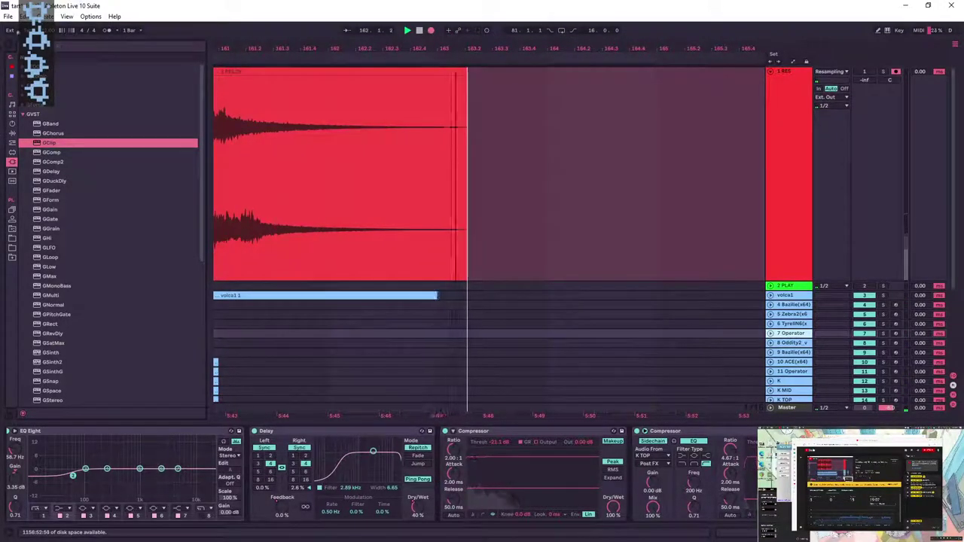
pyautogui.moveTo(459, 48); pyautogui.dragTo(318, 45)
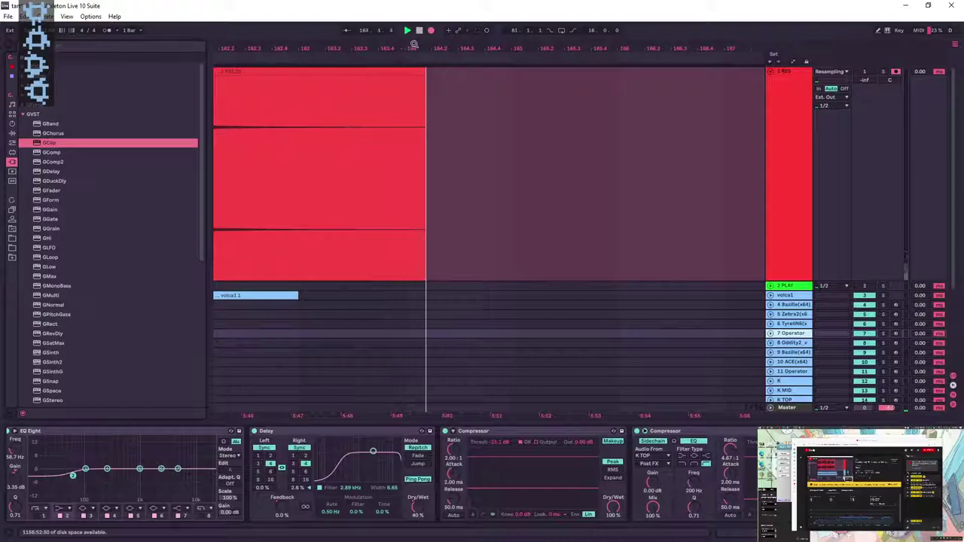
pyautogui.press('-')
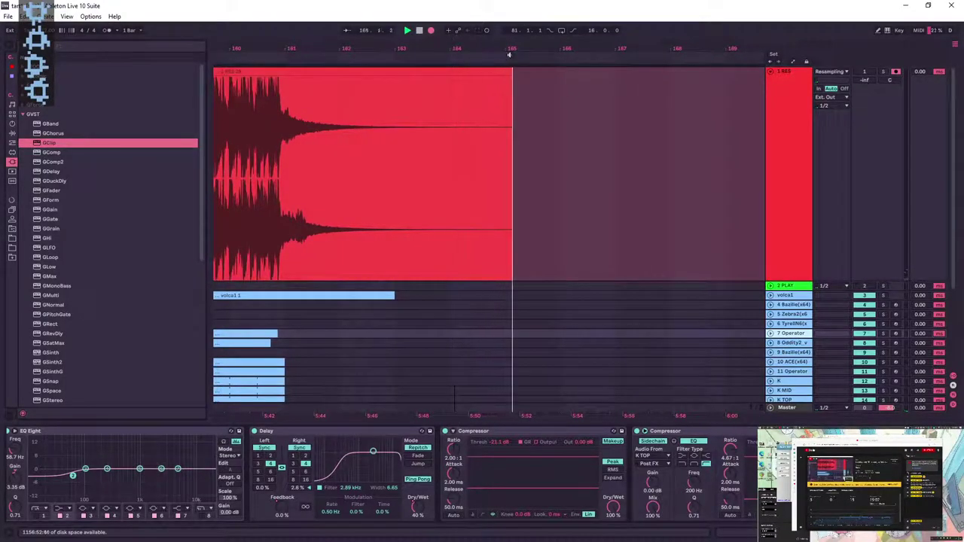
pyautogui.press('space')
# - Show the current project's files in the browser and rename the recorded RES clip tart06
pyautogui.click(562, 71)
pyautogui.moveTo(563, 50); pyautogui.dragTo(563, 156)
pyautogui.click(11, 228)
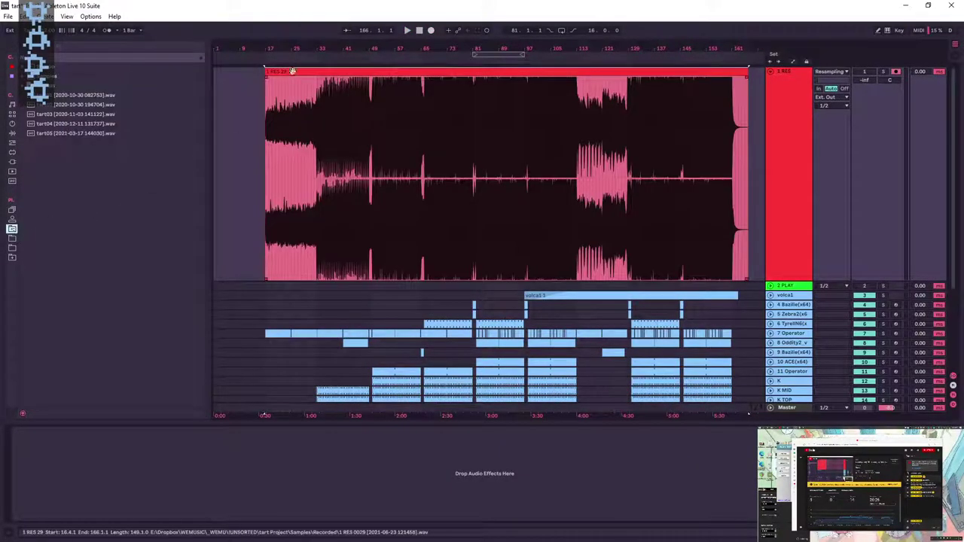
pyautogui.click(290, 72)
pyautogui.hotkey('ctrl', 'r')
pyautogui.write('ttart06')
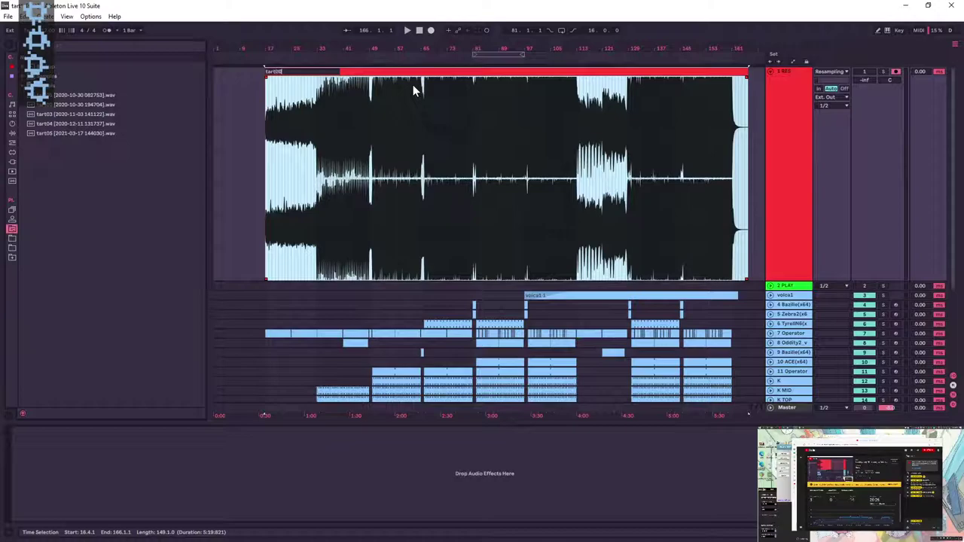
pyautogui.press('Return')
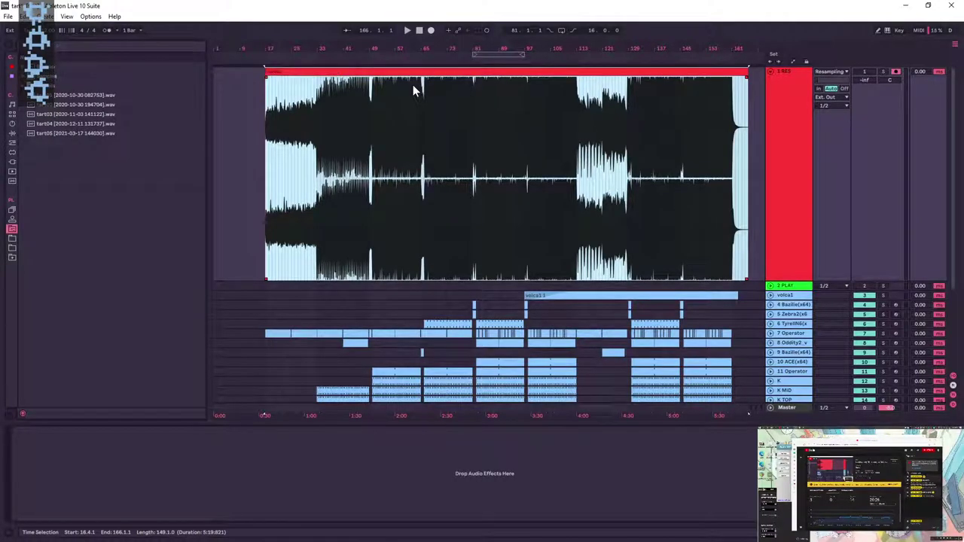
# - Crop the tart06 clip and place its wav file in the tart project folder beside the earlier takes
pyautogui.rightClick(463, 75)
pyautogui.click(492, 241)
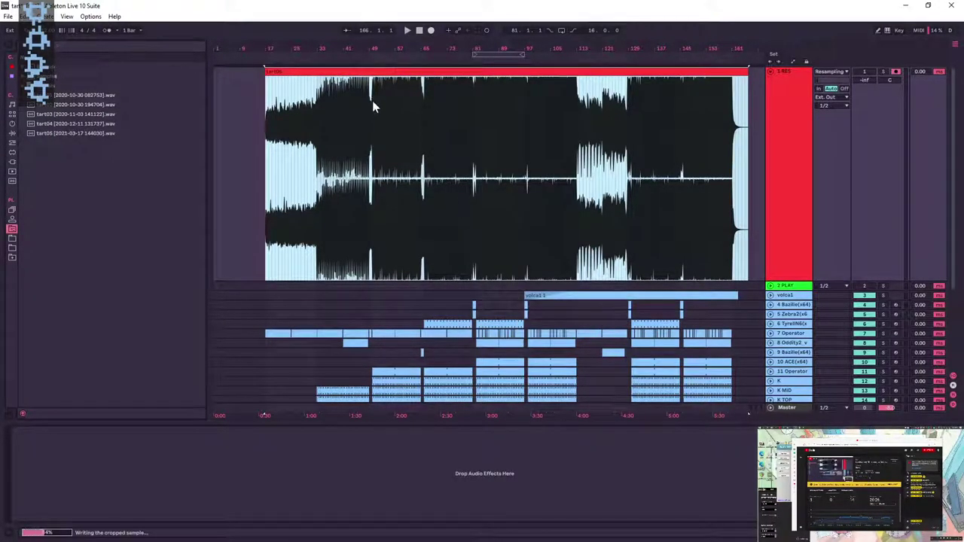
pyautogui.rightClick(369, 72)
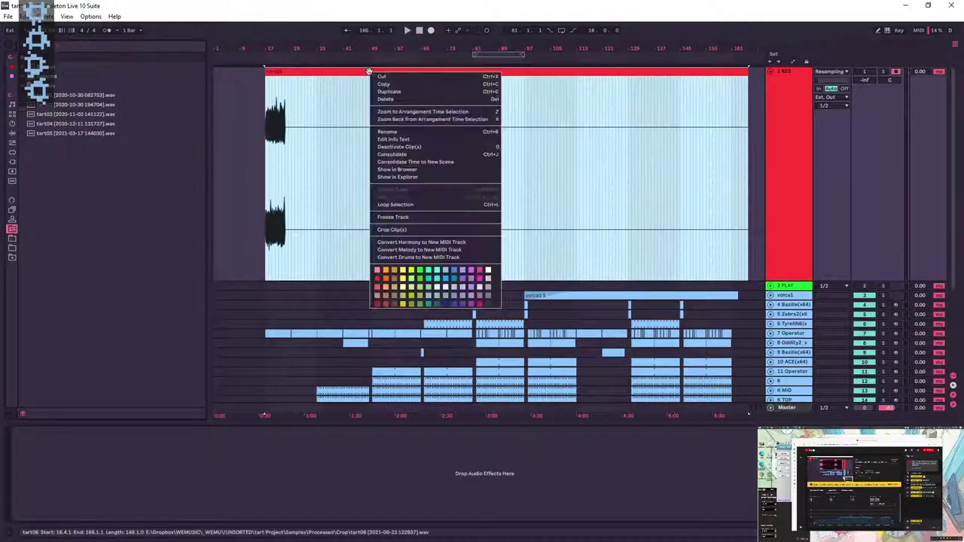
pyautogui.click(397, 169)
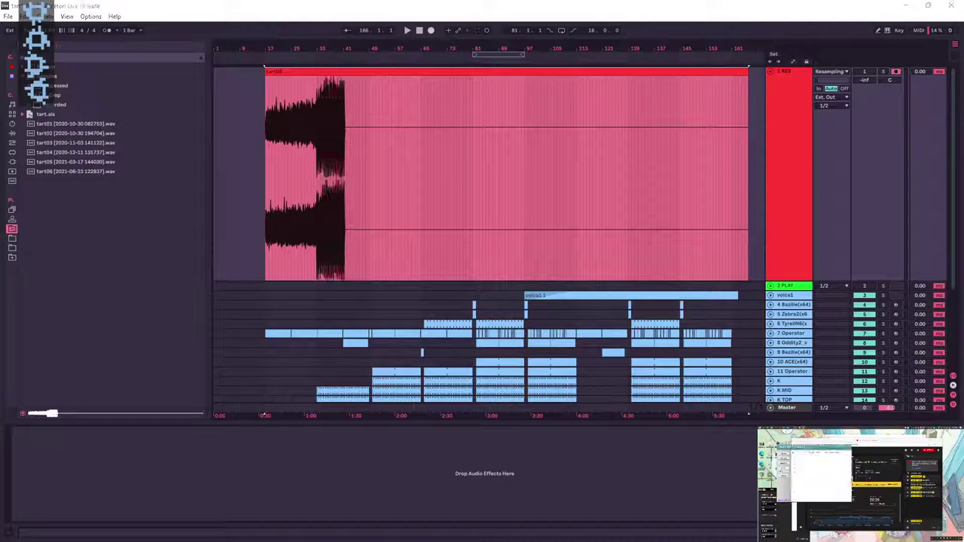
pyautogui.click(47, 171)
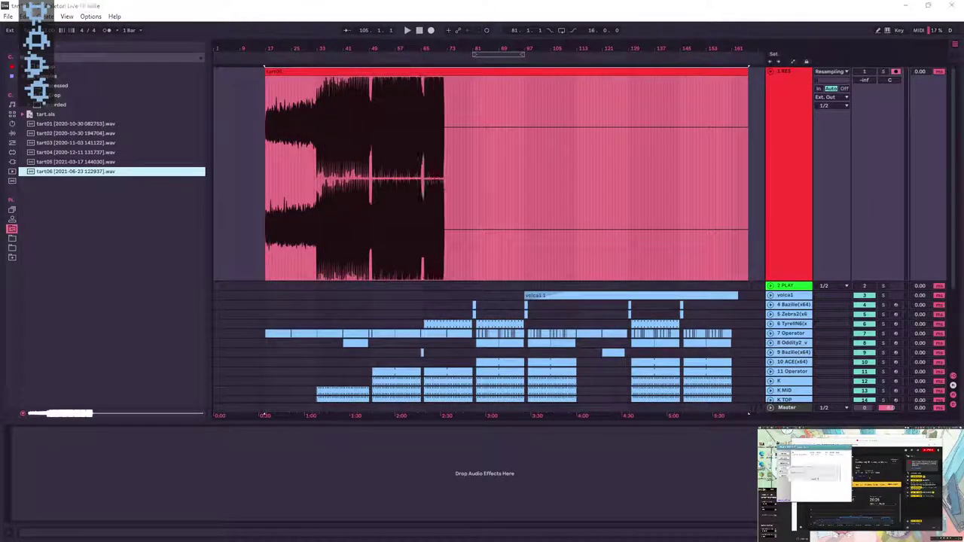
# - Delete the tart06 clip from the RES track, fold the track and save the set
pyautogui.click(368, 82)
pyautogui.press('Delete')
pyautogui.hotkey('ctrl', 's')
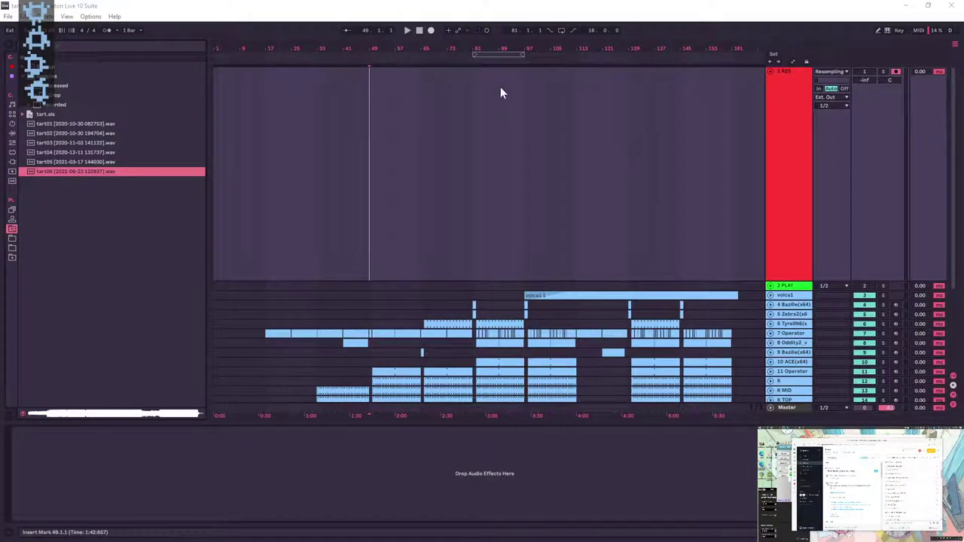
pyautogui.click(771, 71)
pyautogui.hotkey('ctrl', 's')
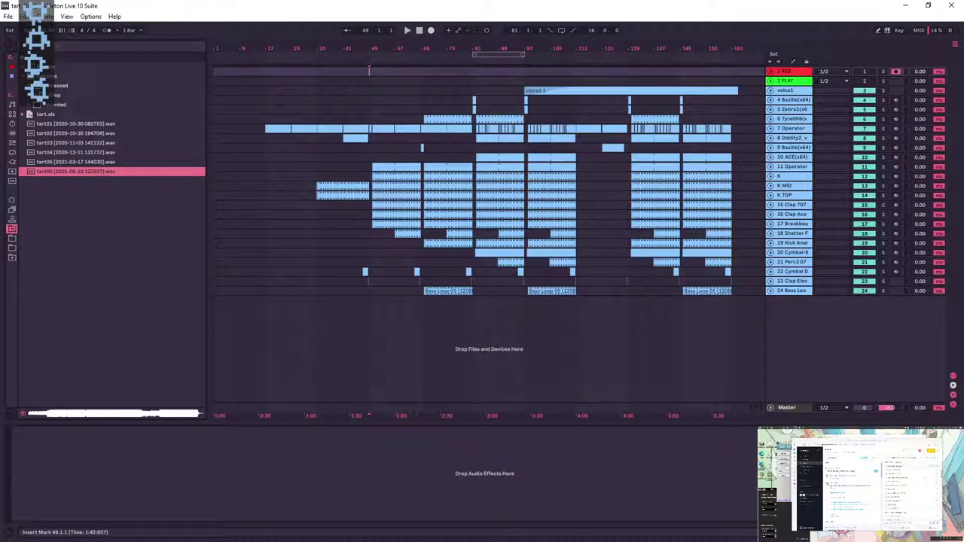
# - Open the weiu set from the weiu Project folder in !UNSORTED
pyautogui.click(8, 17)
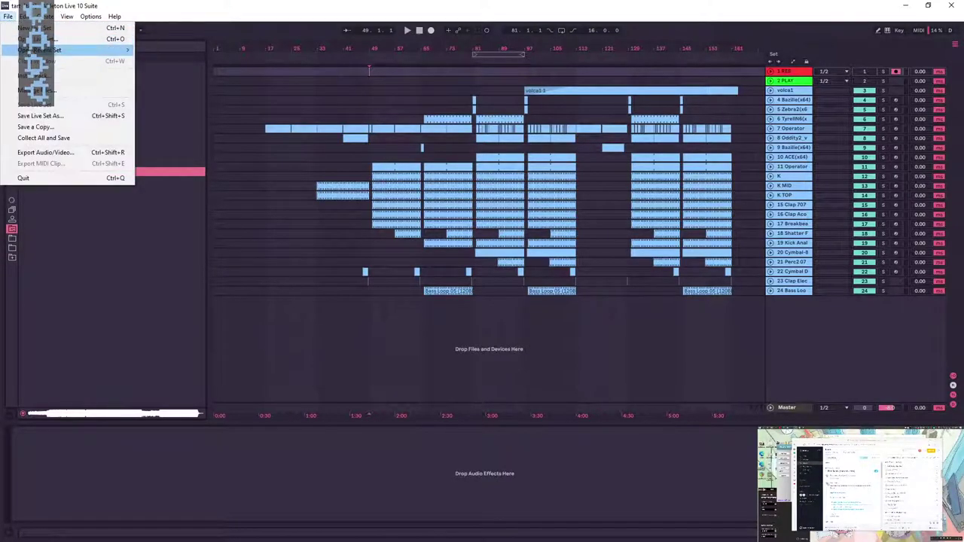
pyautogui.moveTo(45, 50)
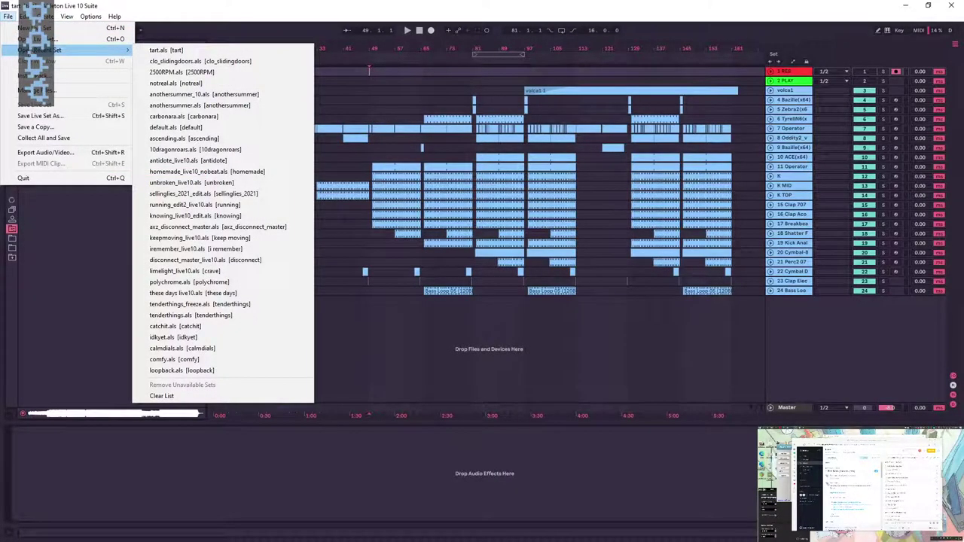
pyautogui.click(30, 39)
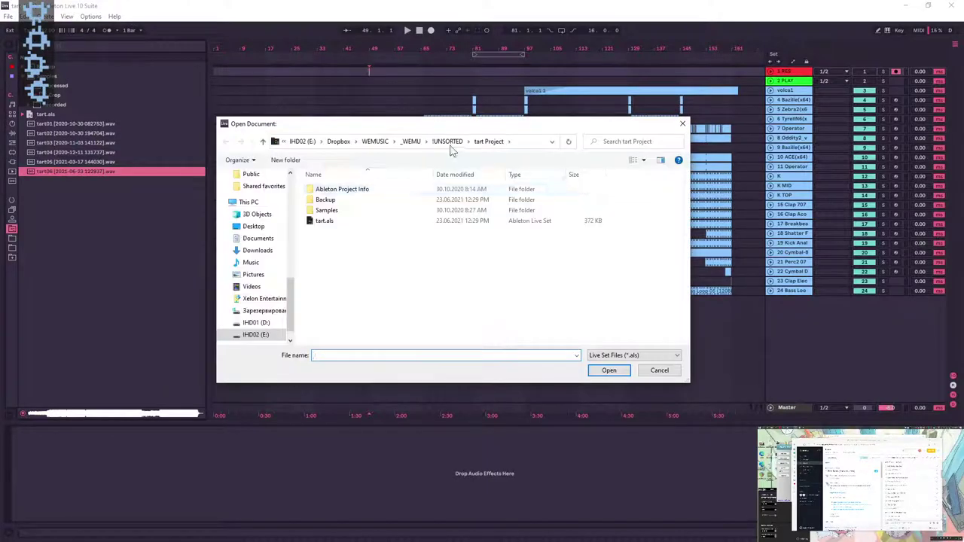
pyautogui.click(449, 143)
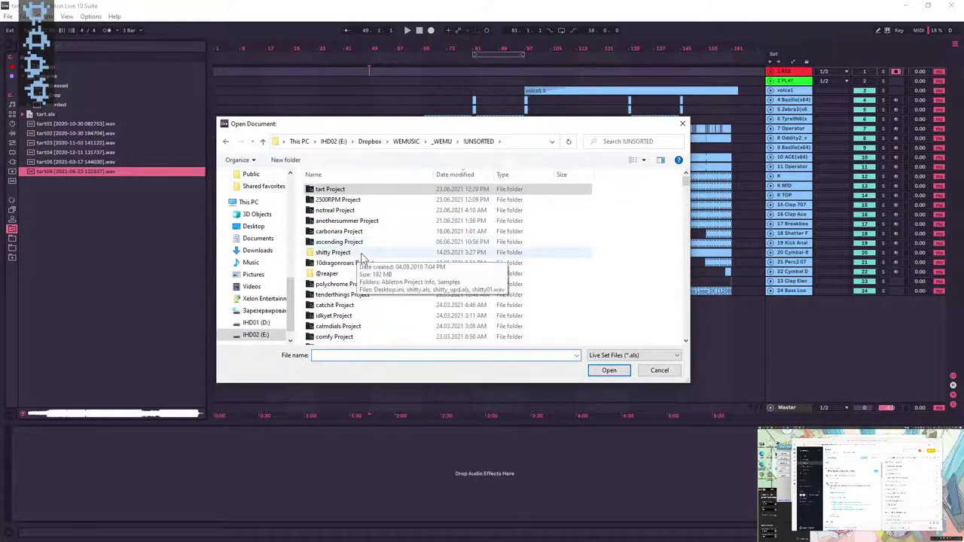
pyautogui.scroll(-6, 362, 257)
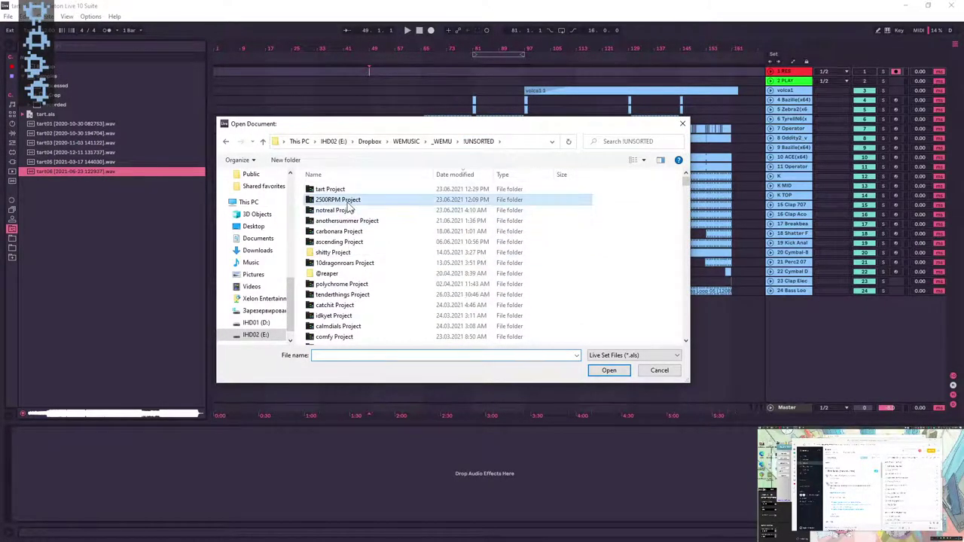
pyautogui.scroll(-3, 349, 208)
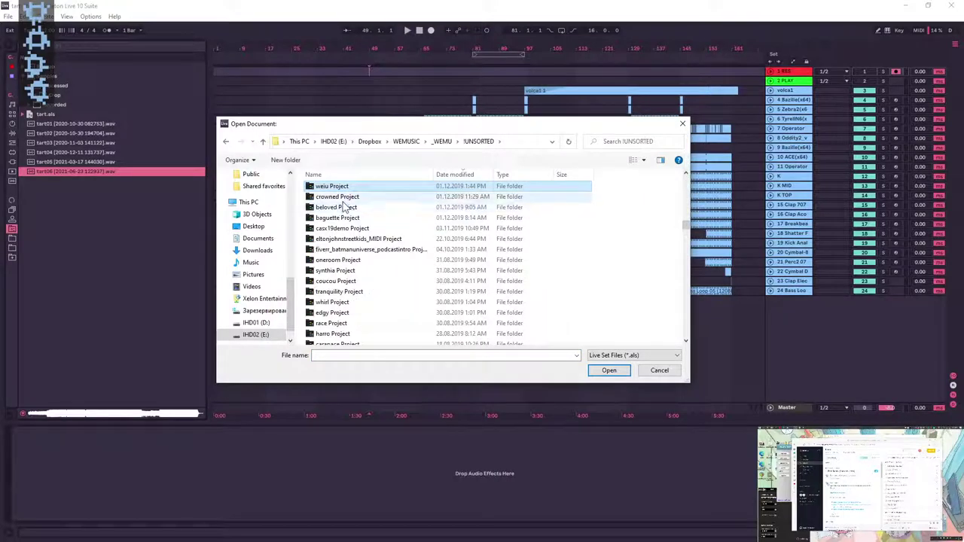
pyautogui.doubleClick(338, 209)
pyautogui.doubleClick(332, 211)
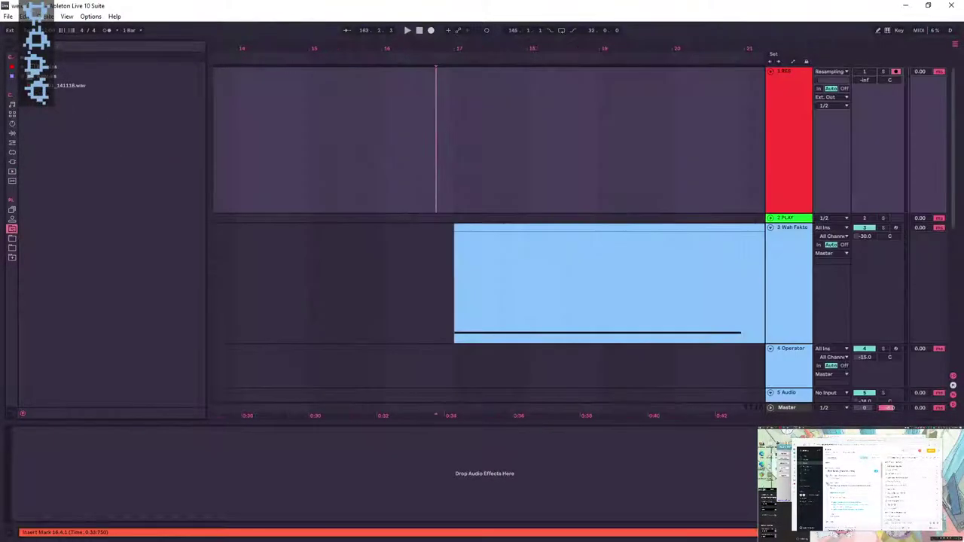
# - Relink the missing Loop House 130-26.aif to its found copy, search for the other missing media files, and close the missing files list
pyautogui.click(35, 533)
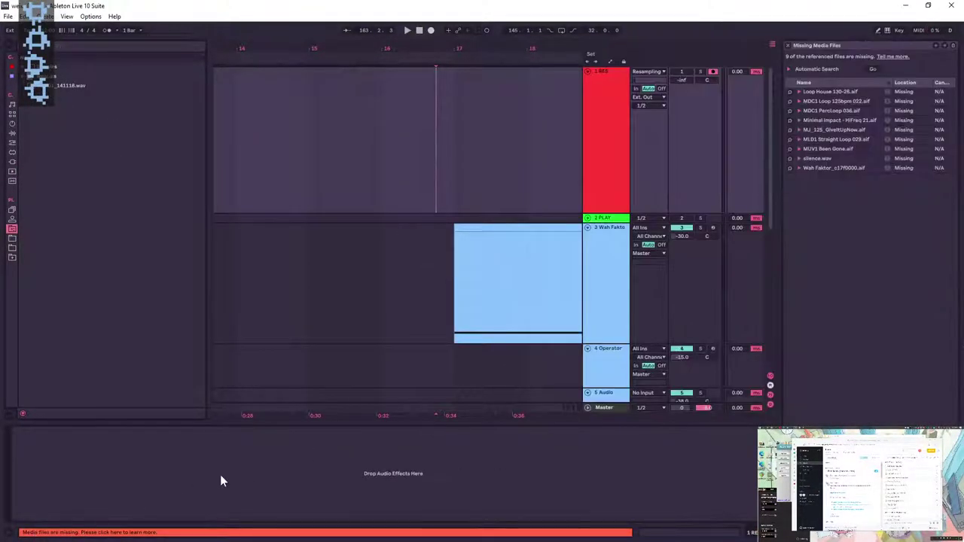
pyautogui.click(790, 91)
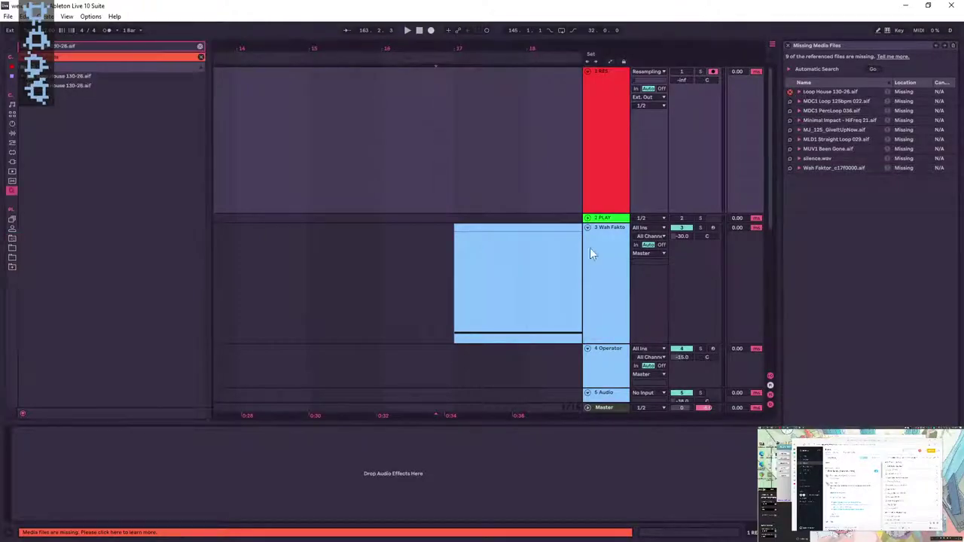
pyautogui.doubleClick(68, 75)
pyautogui.click(456, 293)
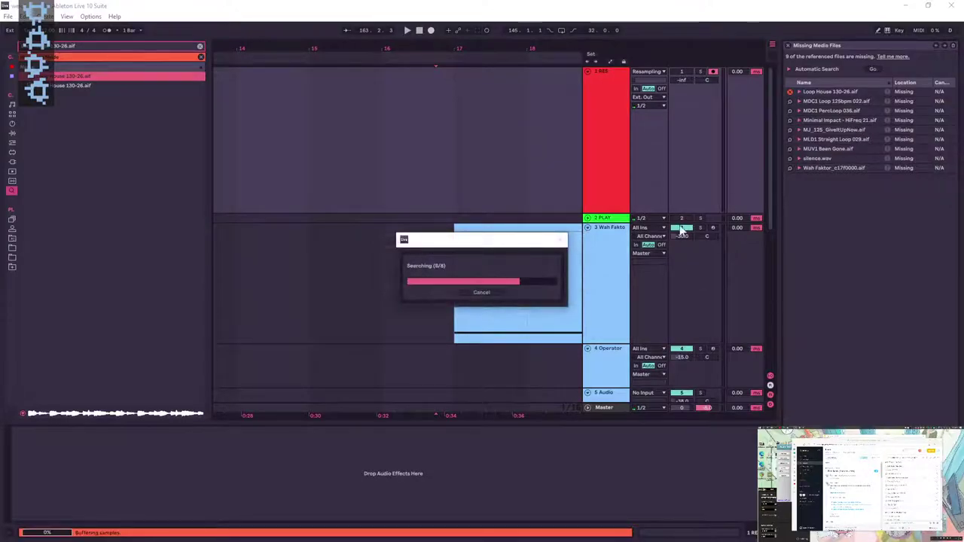
pyautogui.click(473, 292)
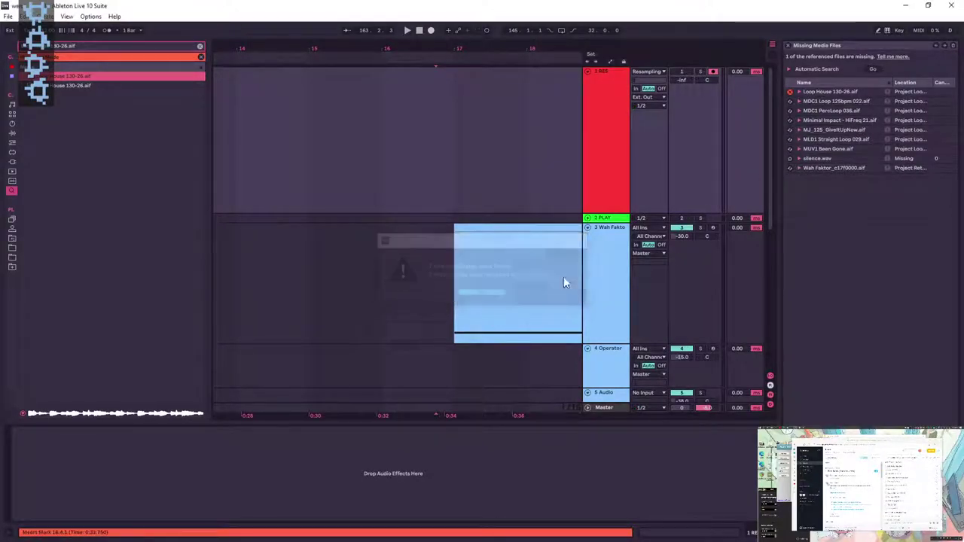
pyautogui.click(788, 46)
# - In Session View, widen the RES and PLAY tracks, delete their clips in scenes 1 to 5, and return to the arrangement
pyautogui.click(954, 57)
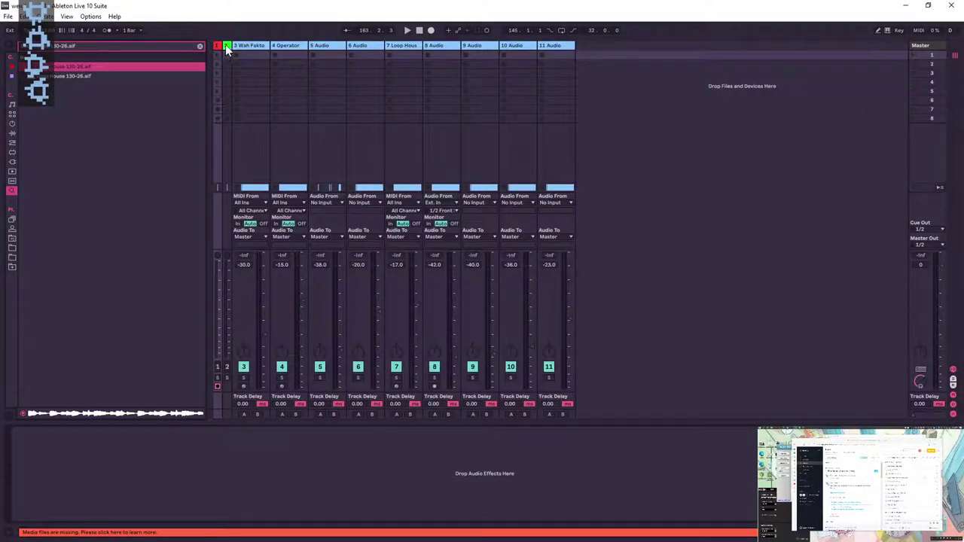
pyautogui.click(226, 46)
pyautogui.moveTo(230, 45); pyautogui.dragTo(273, 47)
pyautogui.click(273, 56)
pyautogui.click(240, 58)
pyautogui.keyDown('shift'); pyautogui.click(273, 91); pyautogui.keyUp('shift')
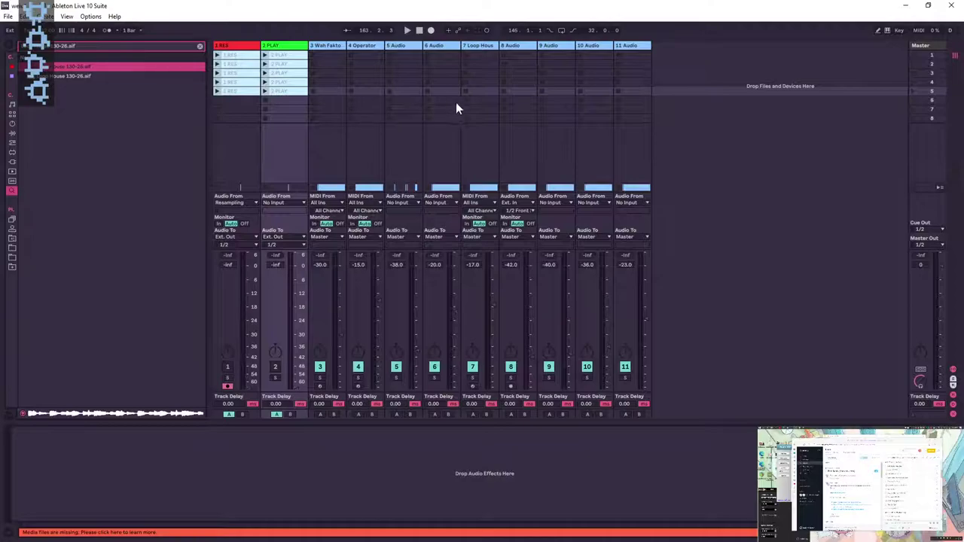
pyautogui.press('Delete')
pyautogui.click(955, 48)
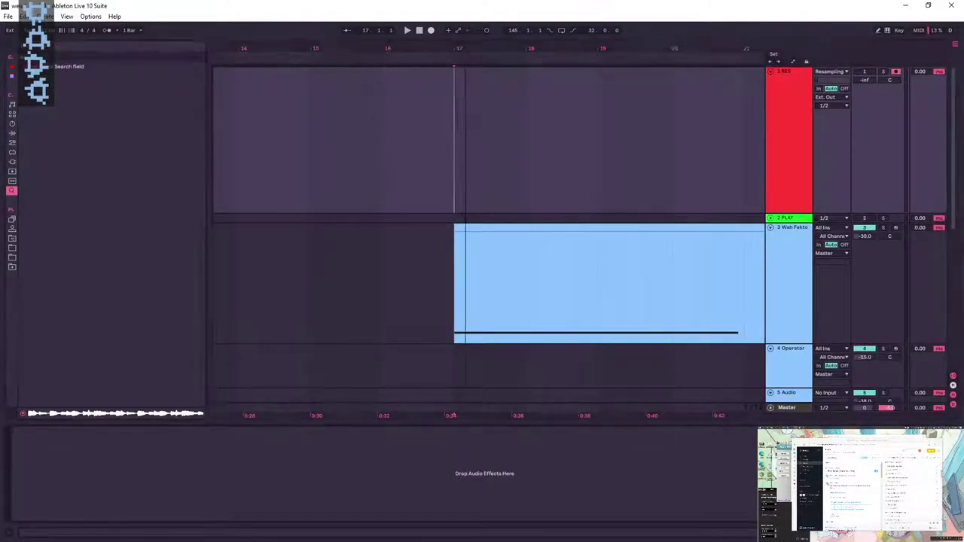
# - Save the set under the new name weiu_liv10 in the weiu Project folder
pyautogui.doubleClick(283, 56)
pyautogui.hotkey('ctrl', 's')
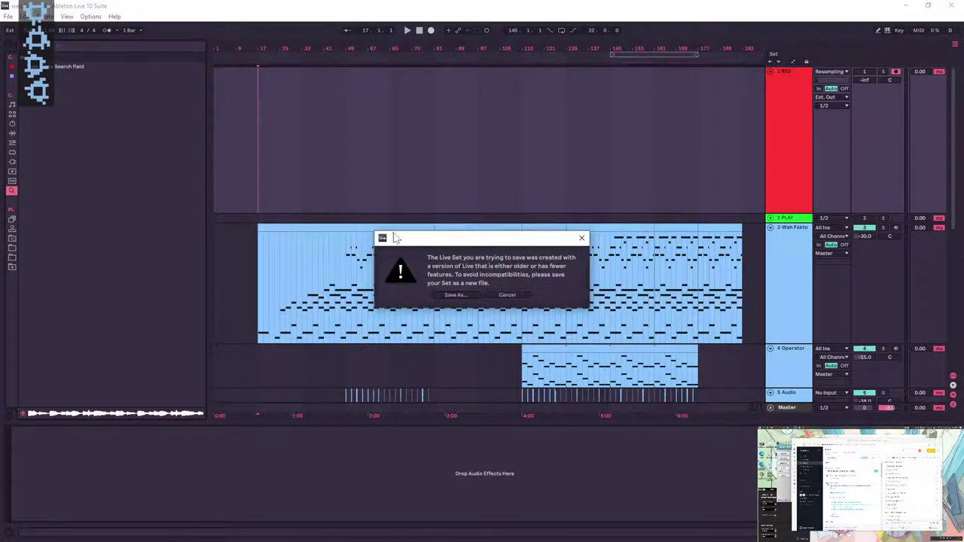
pyautogui.click(453, 294)
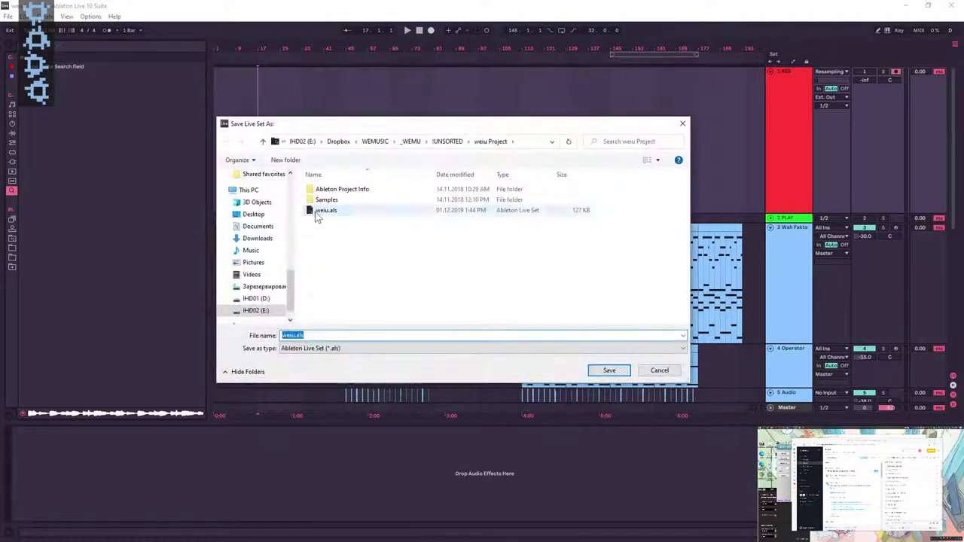
pyautogui.click(317, 213)
pyautogui.moveTo(294, 335); pyautogui.dragTo(472, 349)
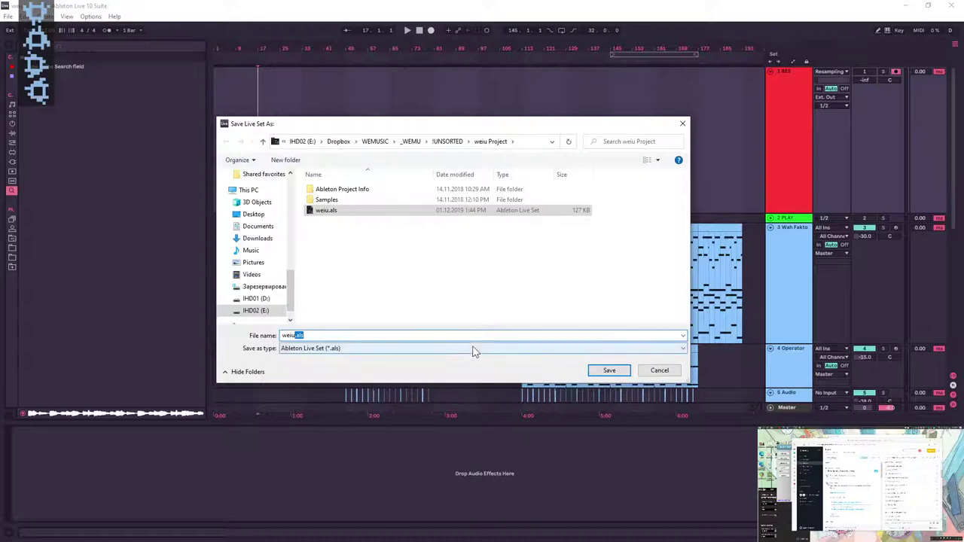
pyautogui.write('_liv10')
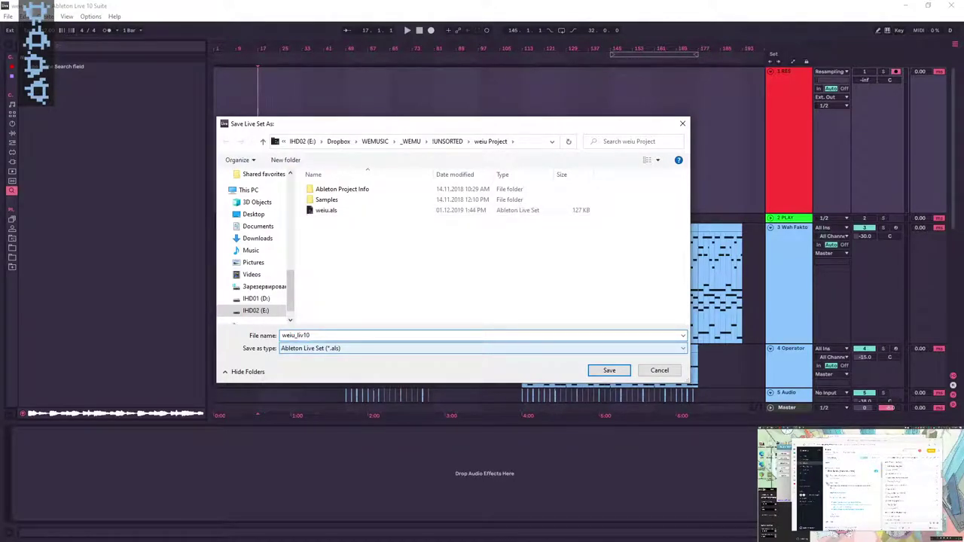
pyautogui.click(609, 370)
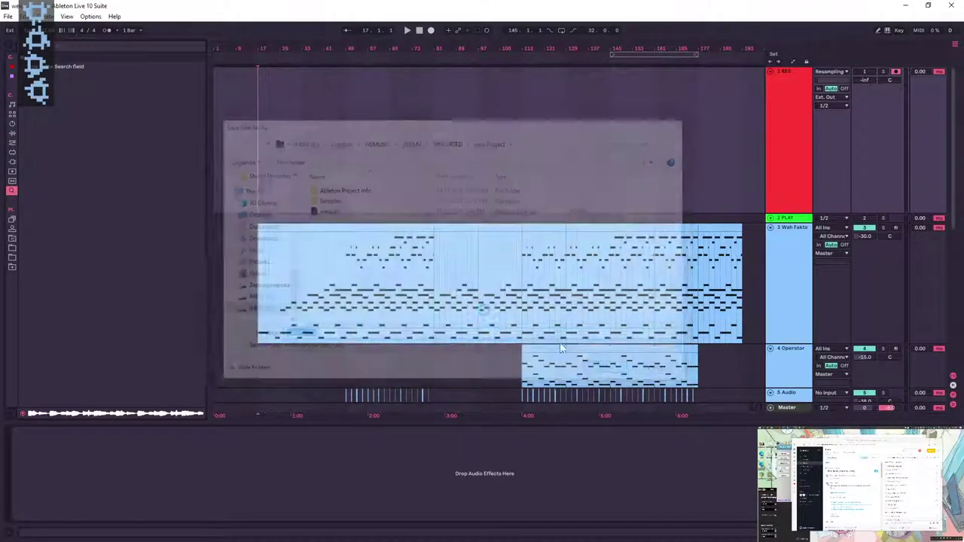
# - Fold every track except RES and place the insert marker shortly before the first clip at bar 17
pyautogui.keyDown('alt'); pyautogui.click(771, 227); pyautogui.keyUp('alt')
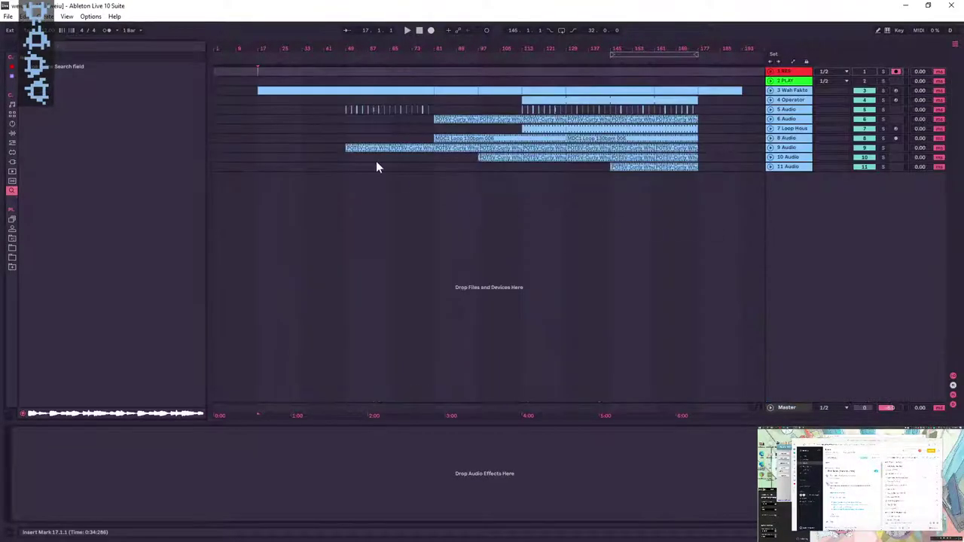
pyautogui.click(772, 71)
pyautogui.moveTo(261, 48); pyautogui.dragTo(303, 73)
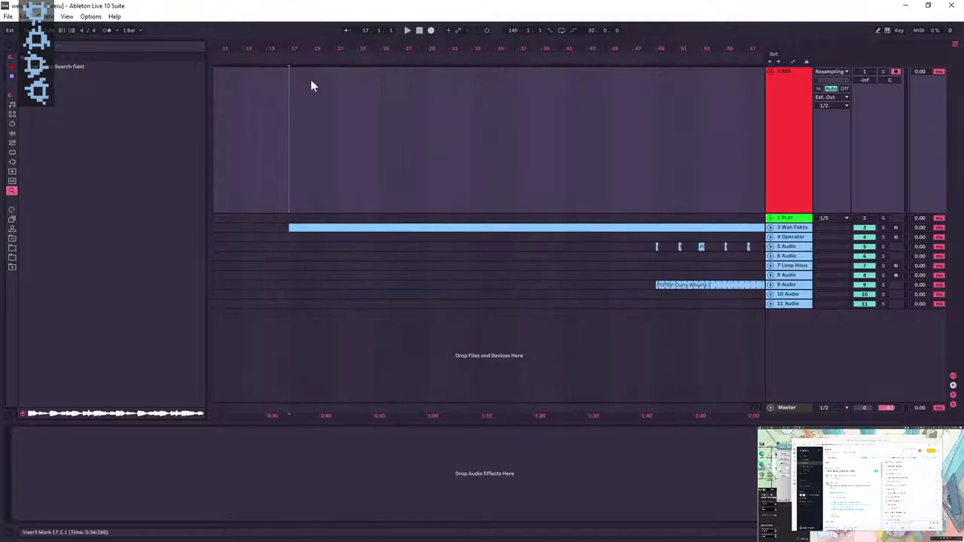
pyautogui.click(282, 89)
pyautogui.press('+')
pyautogui.press('+')
pyautogui.press('+')
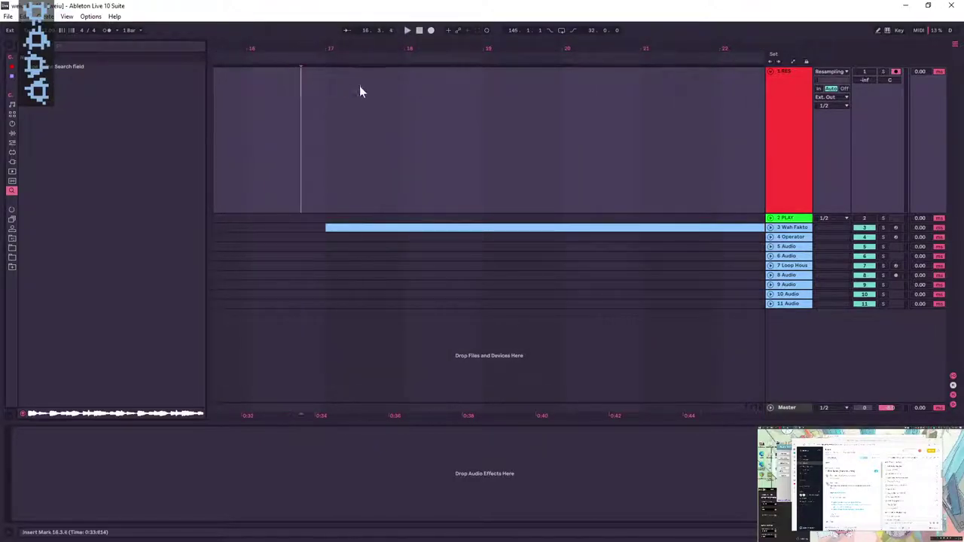
# - Play the set from just before bar 17 with the whole arrangement in view
pyautogui.press('-')
pyautogui.press('-')
pyautogui.press('-')
pyautogui.press('-')
pyautogui.press('-')
pyautogui.press('space')
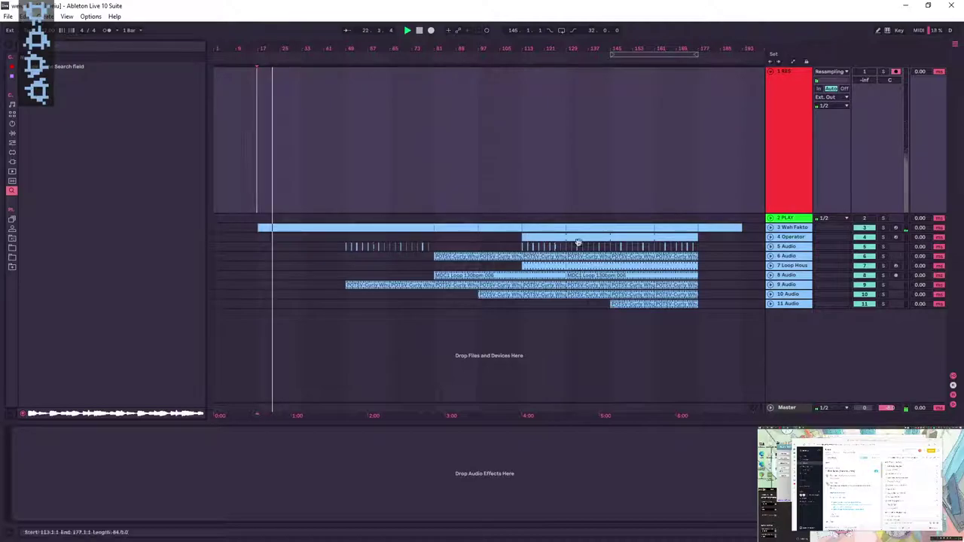
# - Inspect the sample and key zones of the Wah Faktor track's instrument during playback
pyautogui.click(785, 228)
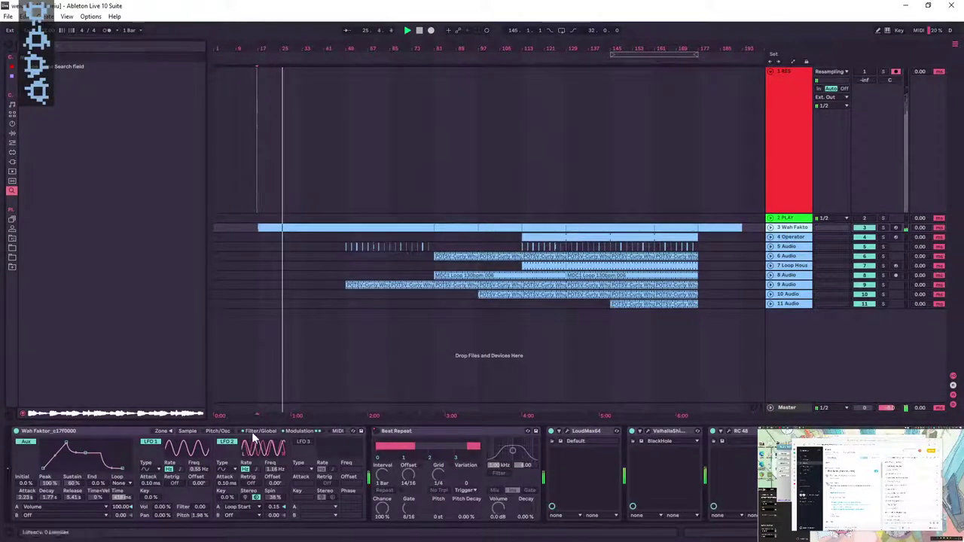
pyautogui.click(164, 431)
pyautogui.click(186, 431)
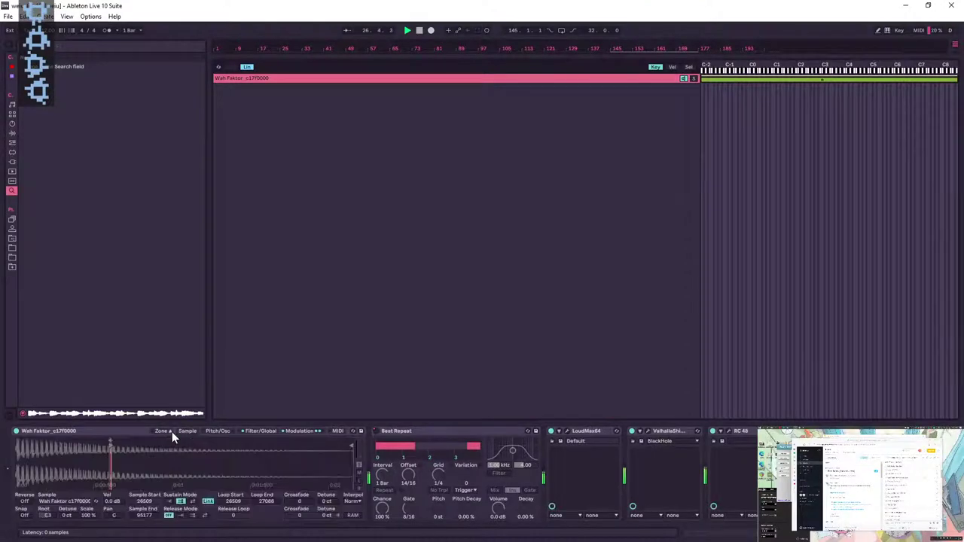
pyautogui.click(171, 431)
pyautogui.moveTo(120, 459); pyautogui.dragTo(120, 440)
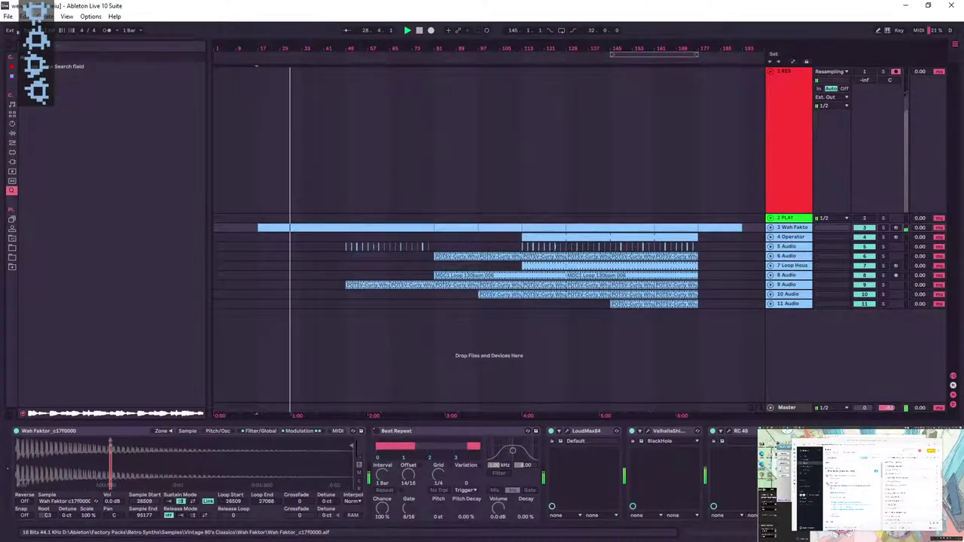
# - Unfold the Wah Faktor track and view the notes of its MIDI clip spanning bars 17 to 81
pyautogui.click(770, 228)
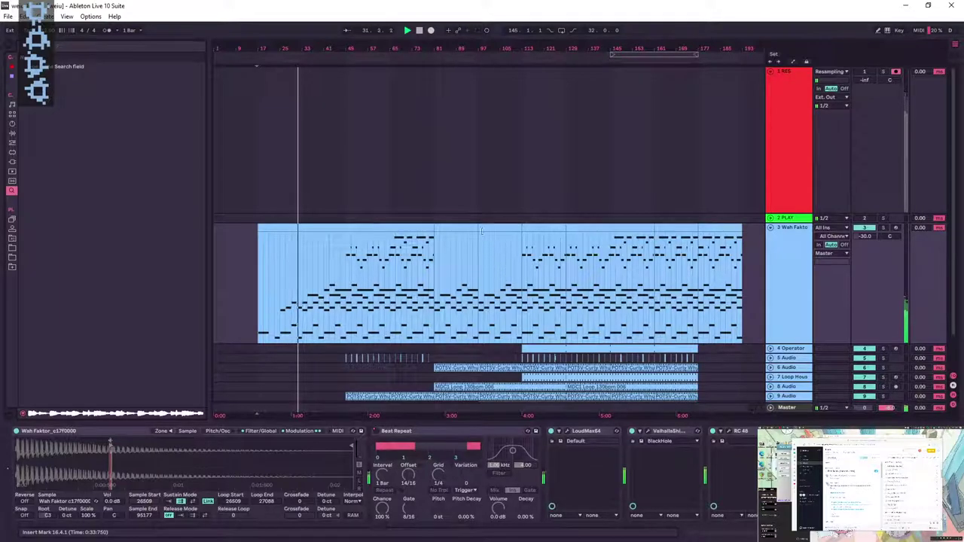
pyautogui.scroll(-2, 460, 240)
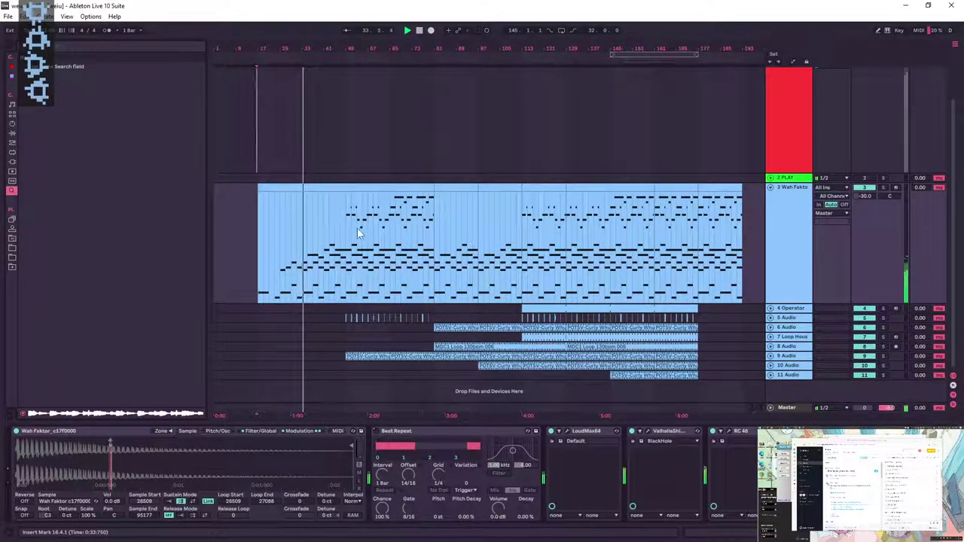
pyautogui.moveTo(344, 49); pyautogui.dragTo(431, 83)
pyautogui.doubleClick(458, 186)
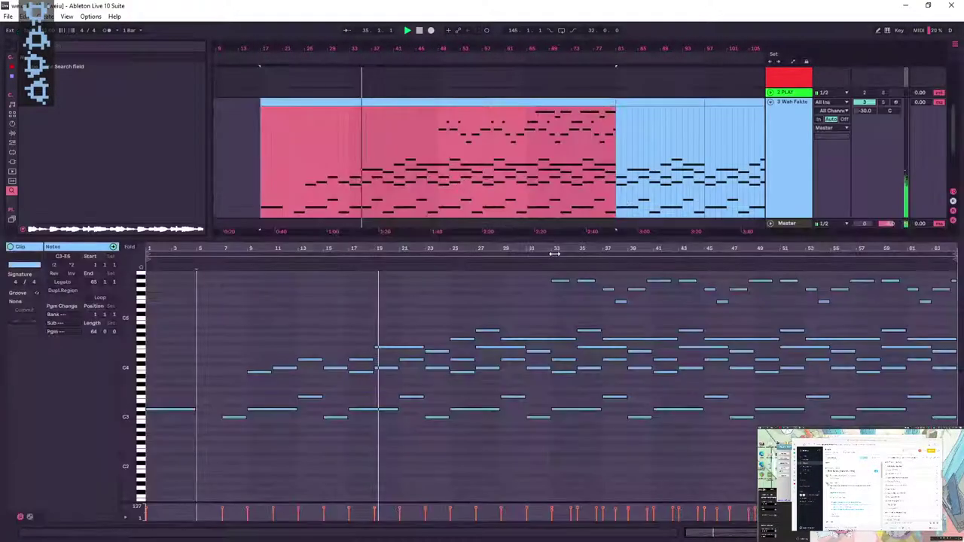
pyautogui.scroll(1, 615, 324)
pyautogui.scroll(4, 616, 324)
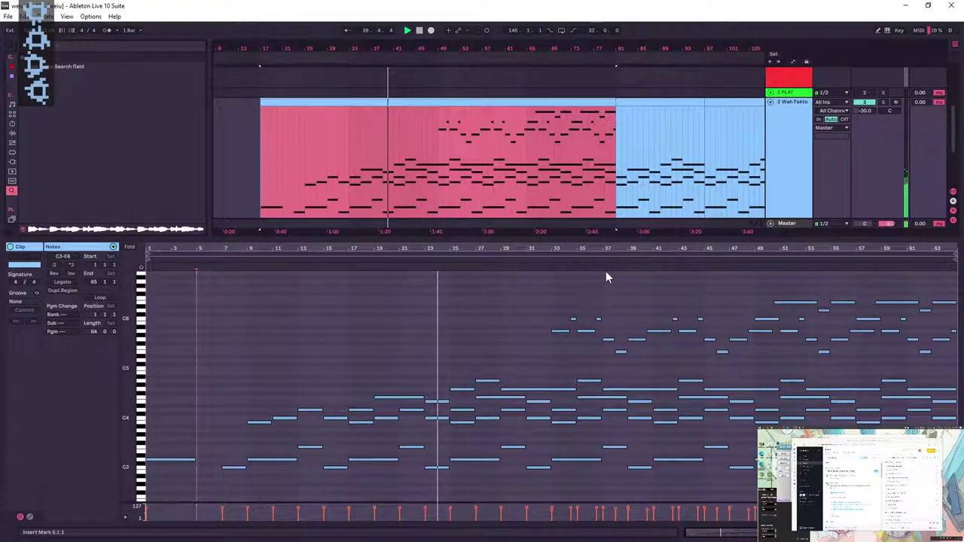
# - View the full length of the Wah Faktor track's clips during playback and place the insert marker at bar 65
pyautogui.click(626, 189)
pyautogui.press('-')
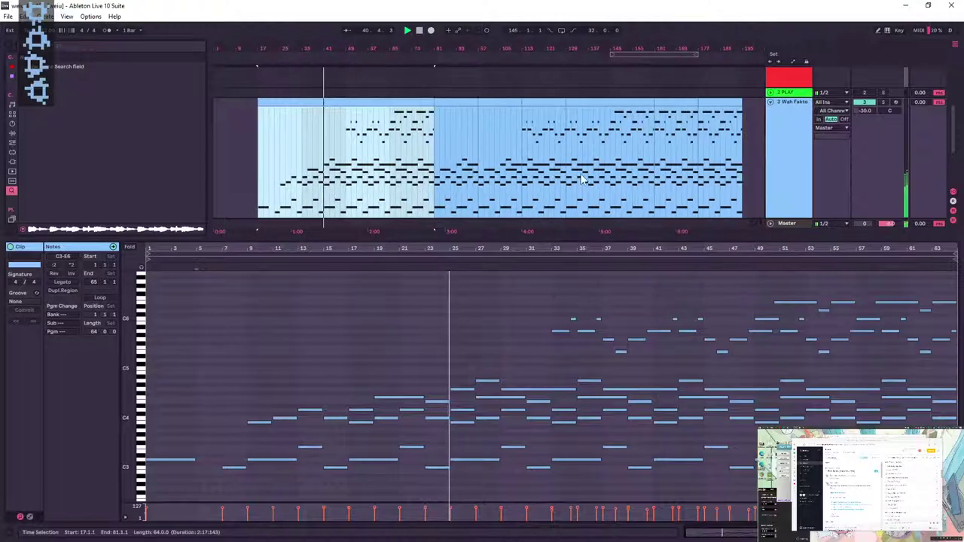
pyautogui.scroll(-3, 646, 169)
pyautogui.scroll(2, 646, 170)
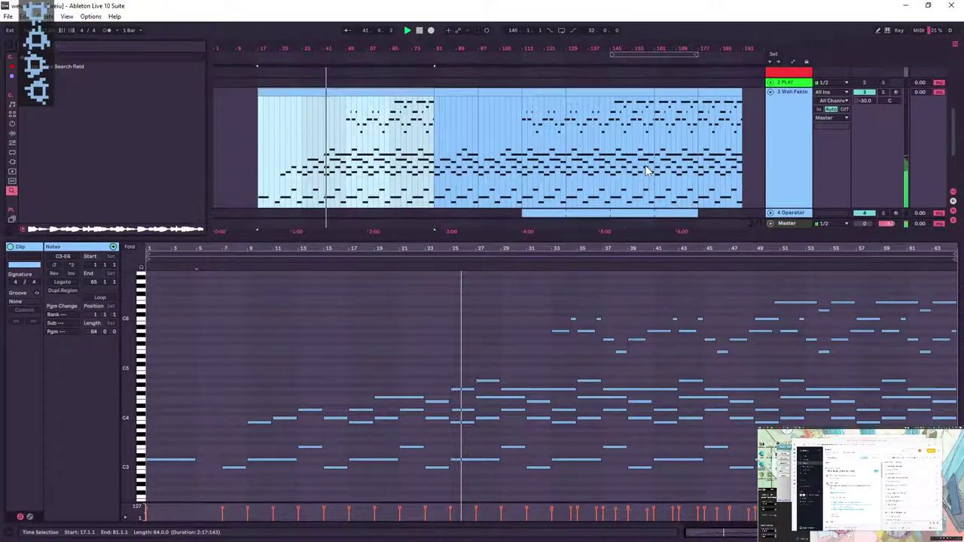
pyautogui.scroll(-1, 646, 169)
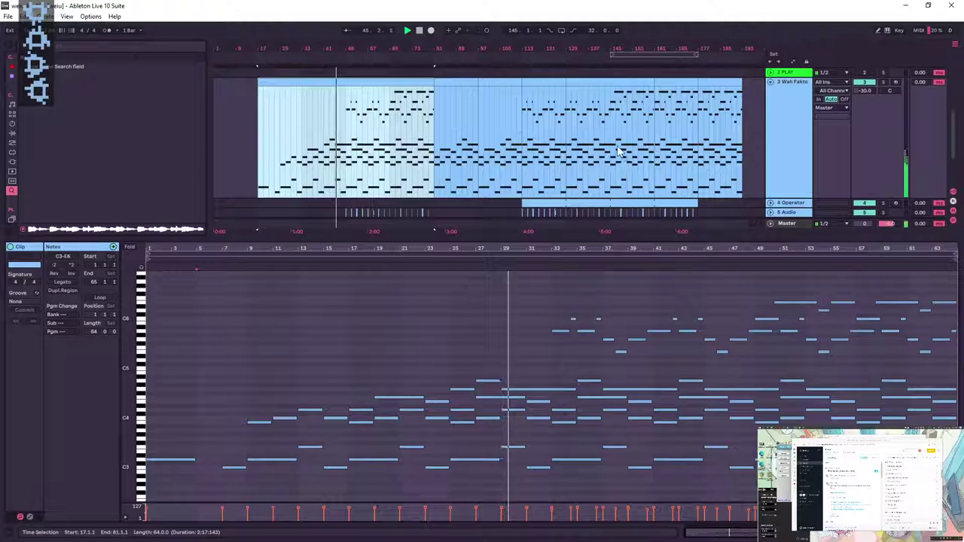
pyautogui.click(349, 113)
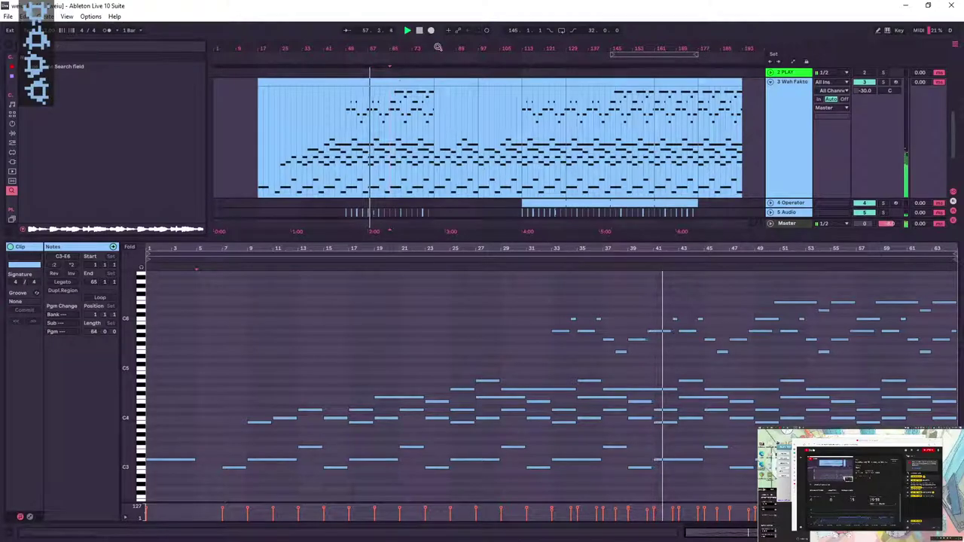
# - Select the 5 Audio track and examine the clips on tracks 4 to 11 across the whole arrangement
pyautogui.moveTo(437, 48); pyautogui.dragTo(413, 42)
pyautogui.scroll(-3, 465, 161)
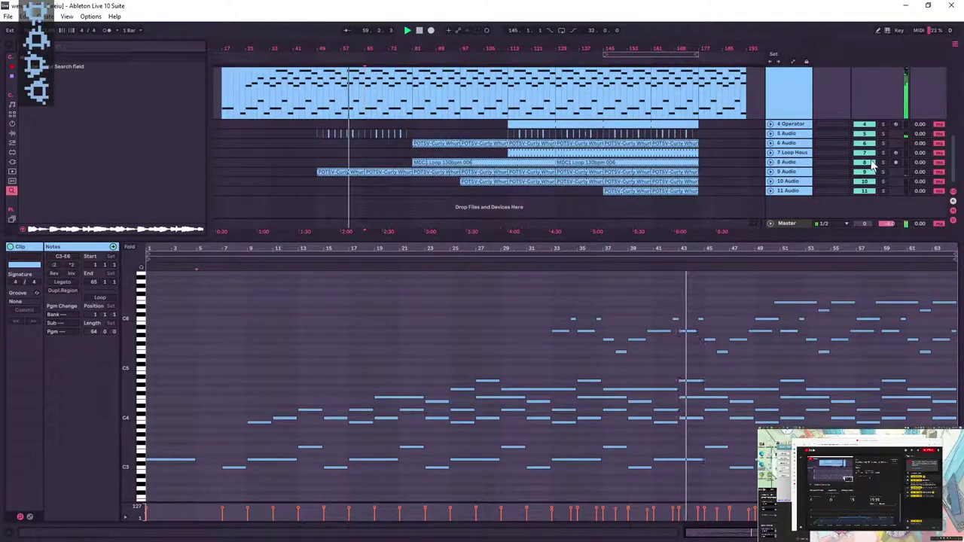
pyautogui.click(788, 133)
pyautogui.moveTo(342, 48); pyautogui.dragTo(435, 155)
pyautogui.moveTo(719, 154); pyautogui.dragTo(720, 49)
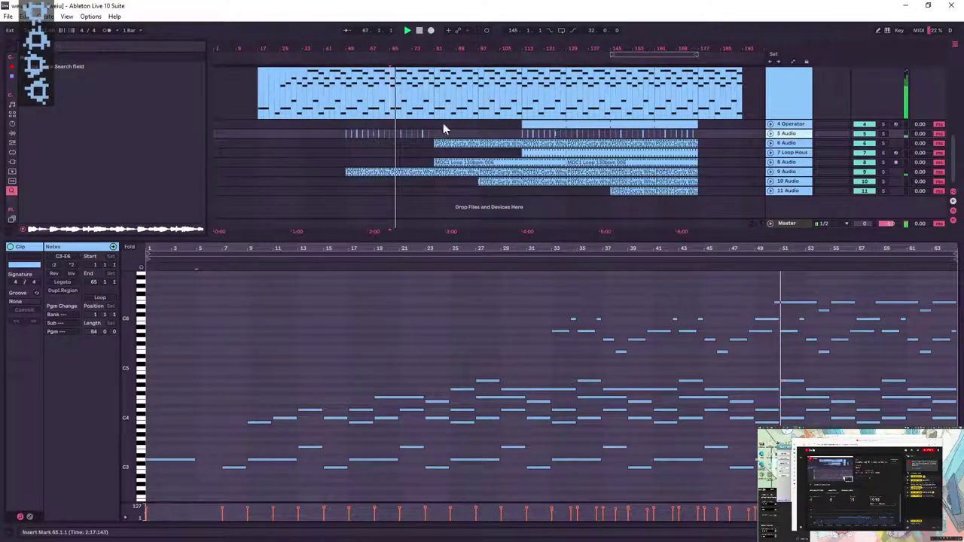
pyautogui.moveTo(377, 48); pyautogui.dragTo(380, 139)
pyautogui.scroll(-5, 327, 140)
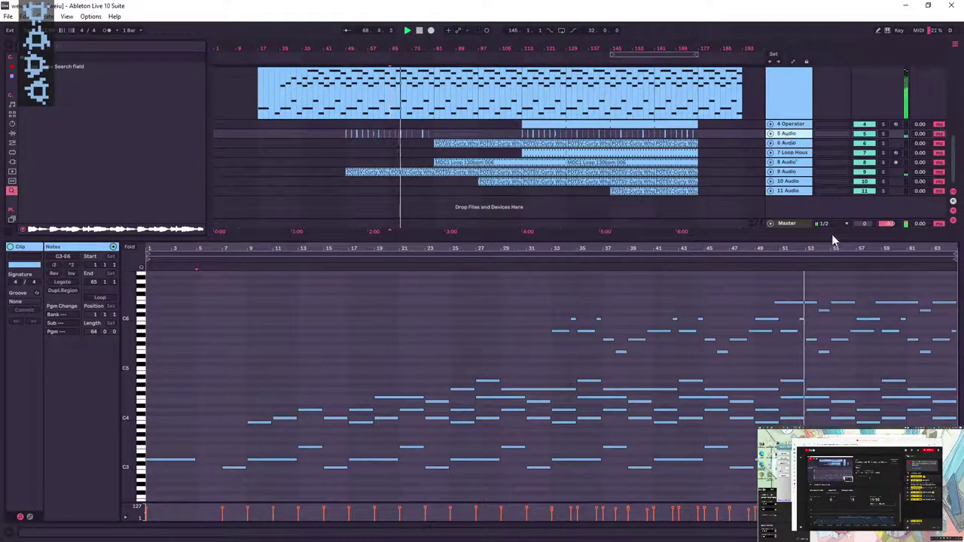
# - Show the 5 Audio track's device chain and unfold the track to view its short clips
pyautogui.click(866, 532)
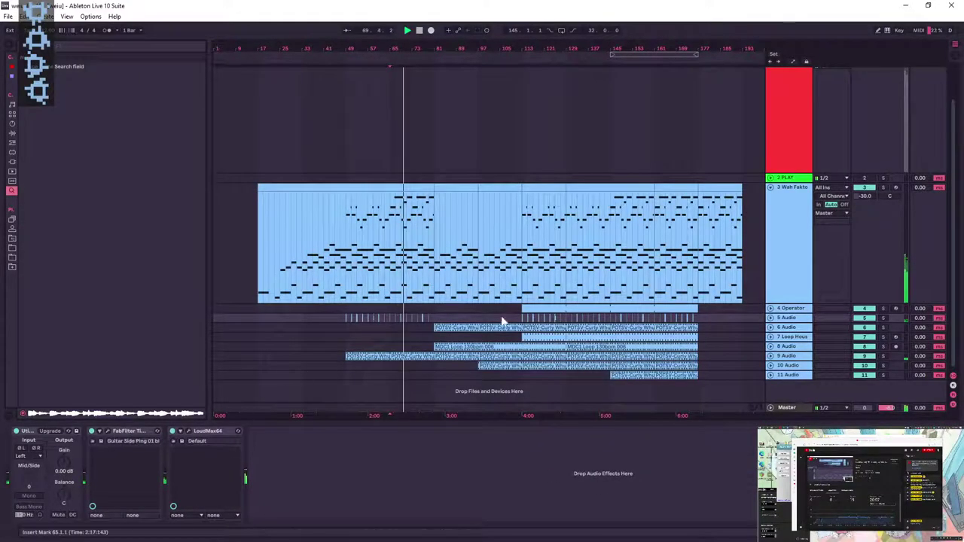
pyautogui.doubleClick(782, 317)
pyautogui.moveTo(402, 47)
pyautogui.mouseDown()
pyautogui.moveTo(402, 110)
pyautogui.moveTo(402, 44)
pyautogui.mouseUp()
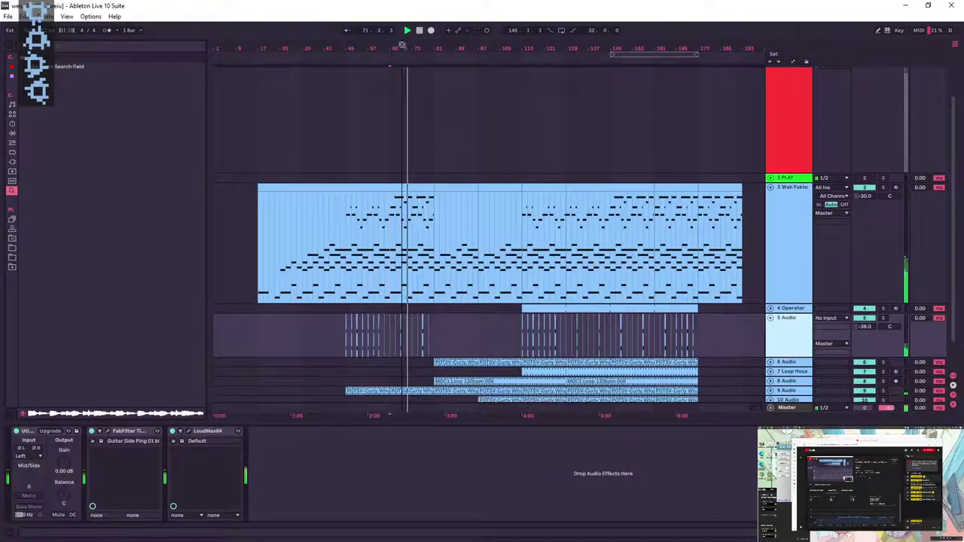
# - Fold the 5 Audio track and inspect the device chains of the Wah Faktor and Master tracks
pyautogui.click(770, 318)
pyautogui.click(774, 218)
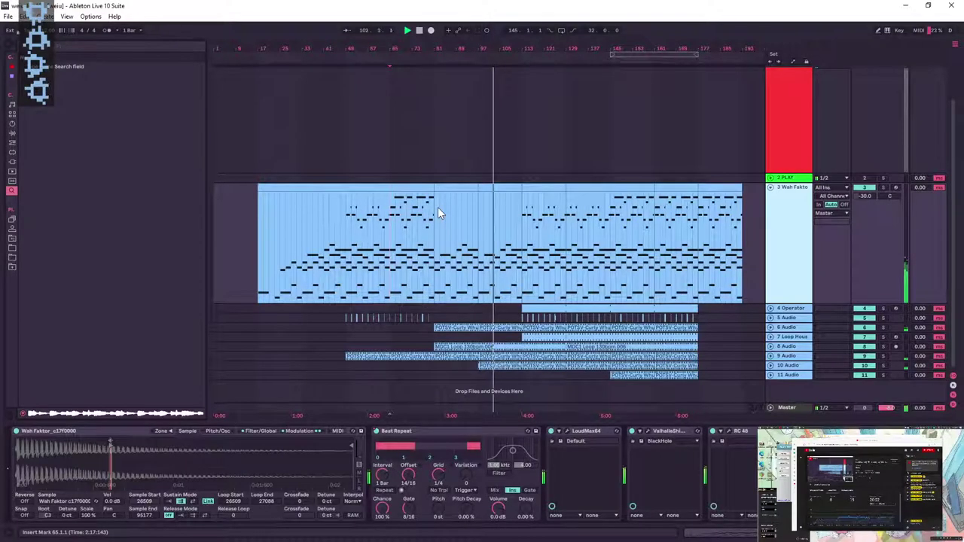
pyautogui.click(768, 408)
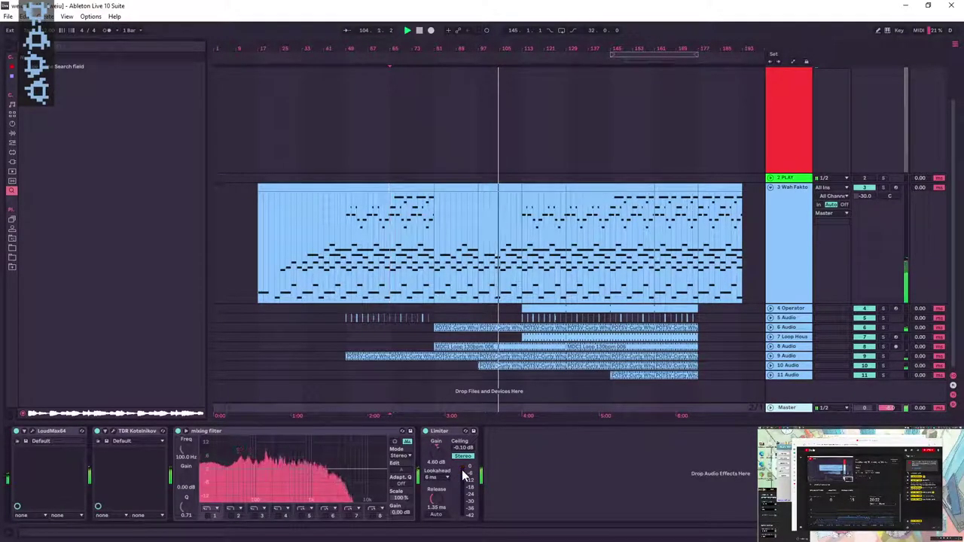
# - Open the TDR Kotelnikov plug-in window on the Master track to view its settings and close it
pyautogui.click(113, 432)
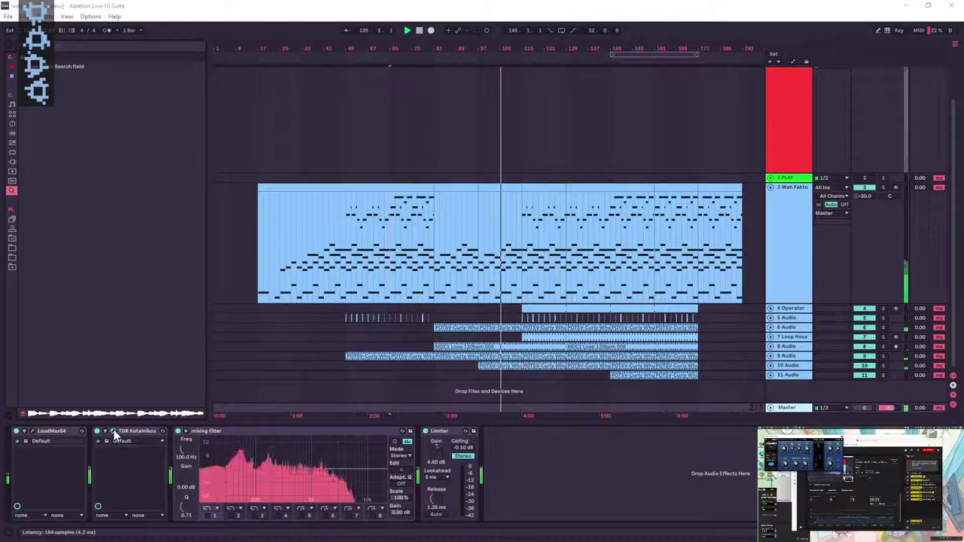
pyautogui.click(114, 432)
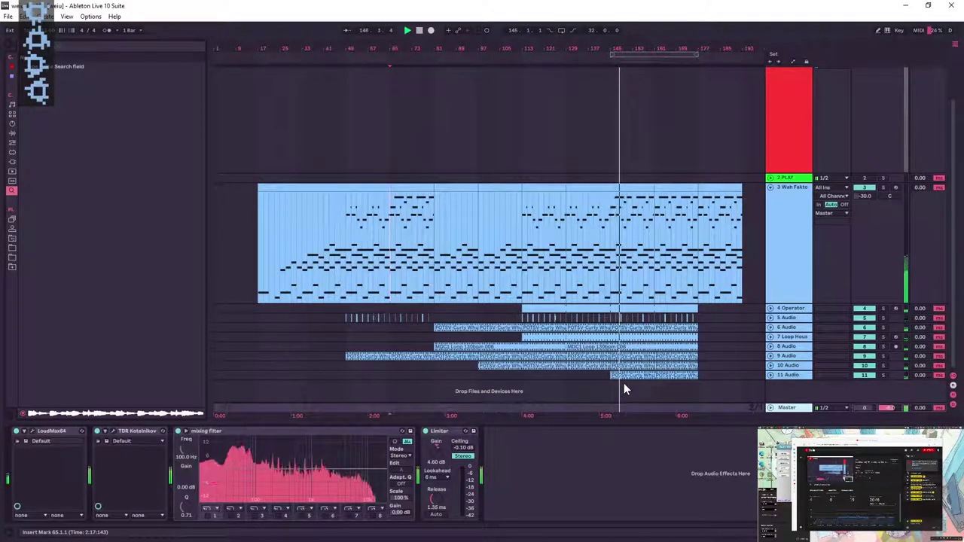
# - Compare the mix with the Operator track muted and unmuted, and unfold and refold that track to inspect its clips
pyautogui.click(864, 308)
pyautogui.click(864, 309)
pyautogui.click(787, 309)
pyautogui.click(770, 309)
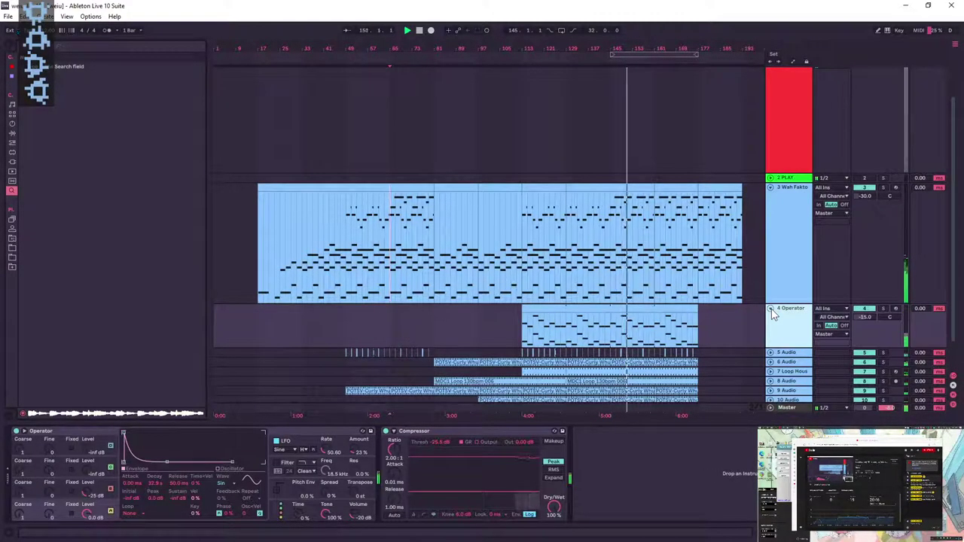
pyautogui.click(769, 309)
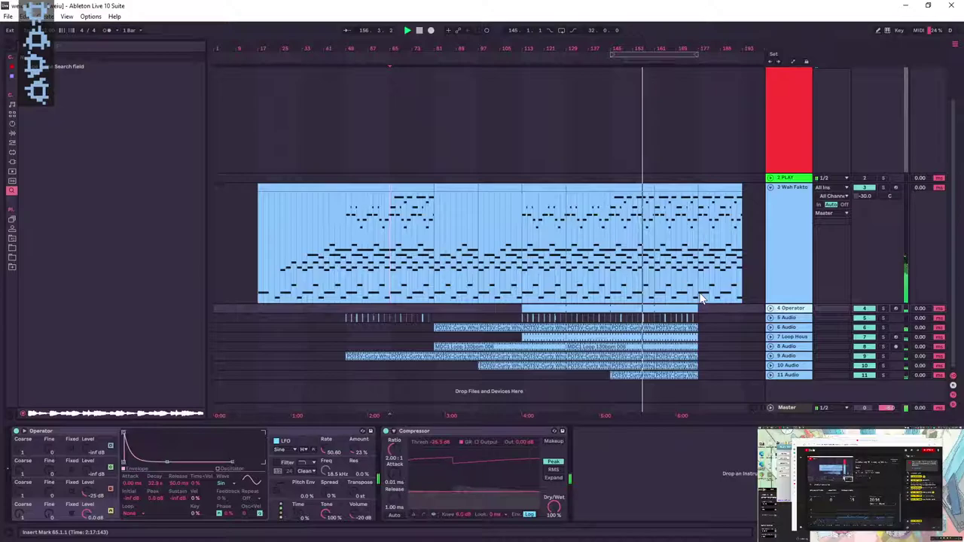
# - Place the insert marker at bar 49 on the Wah Faktor track and stop playback
pyautogui.click(612, 235)
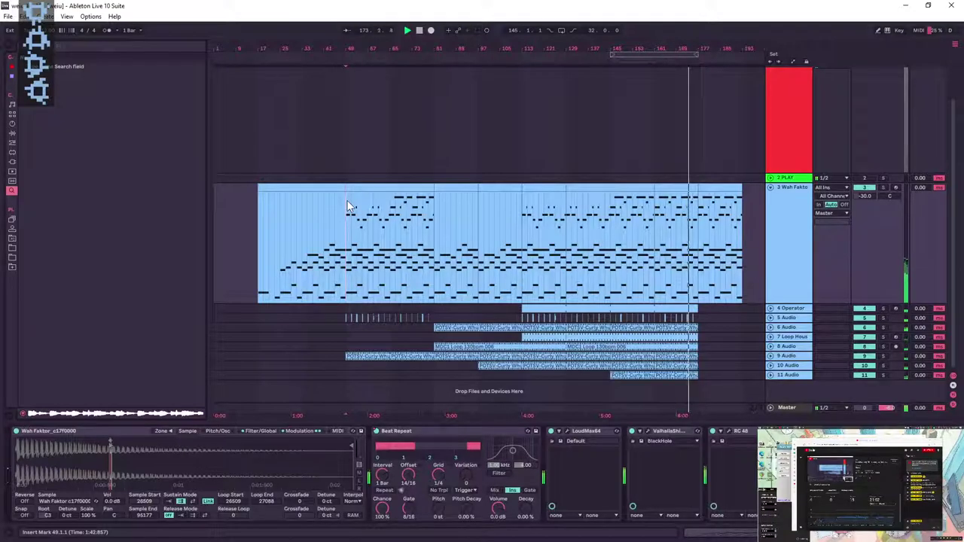
pyautogui.press('space')
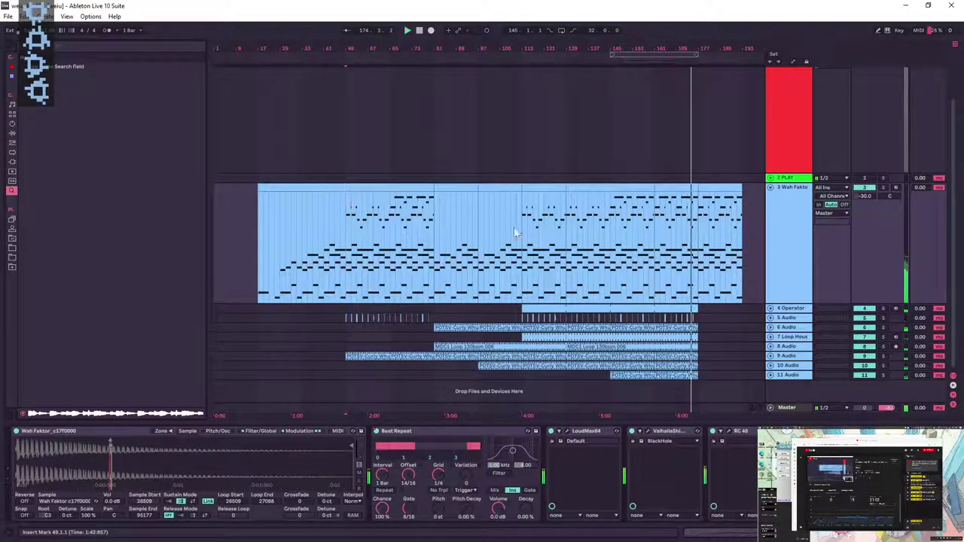
pyautogui.hotkey('alt', 'Tab')
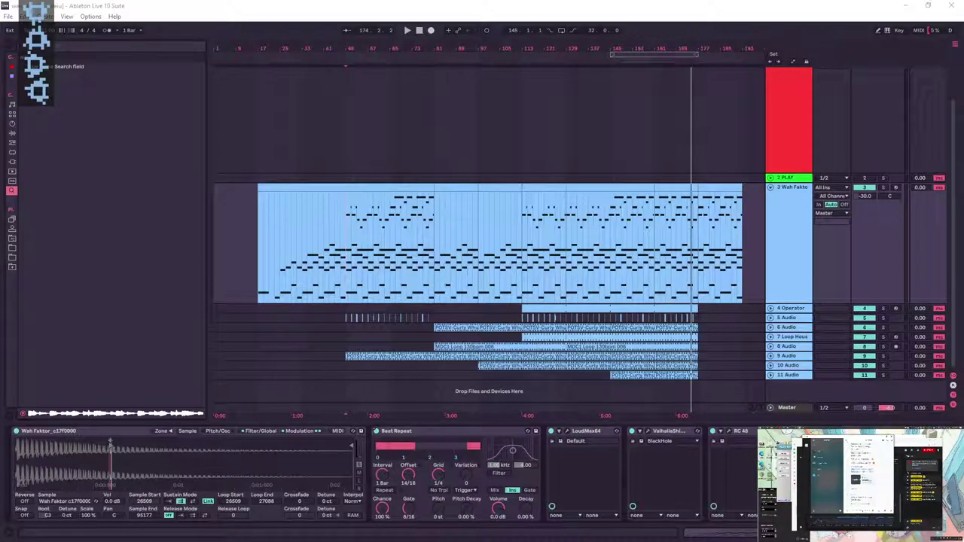
# - Place the insert marker at bar 33 on the red track and save the Live Set
pyautogui.click(368, 132)
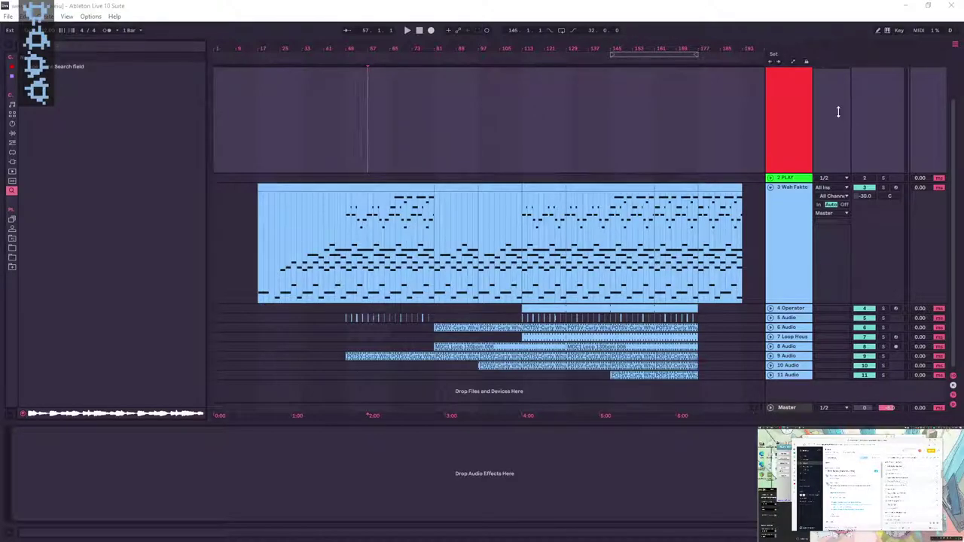
pyautogui.click(302, 101)
pyautogui.hotkey('ctrl', 's')
# - Start opening another Live Set and look in the !UNSORTED folder for a project beginning with "the"
pyautogui.click(8, 16)
pyautogui.click(36, 38)
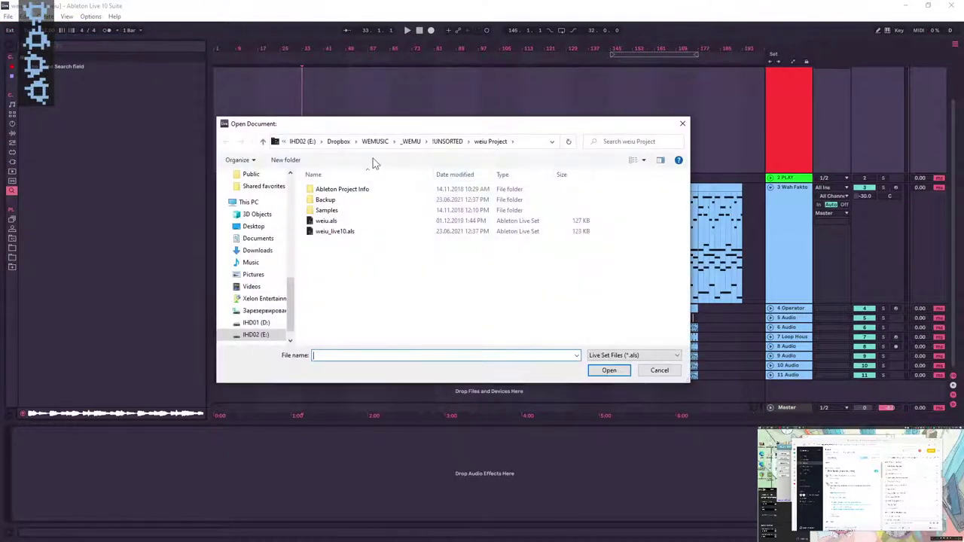
pyautogui.click(450, 141)
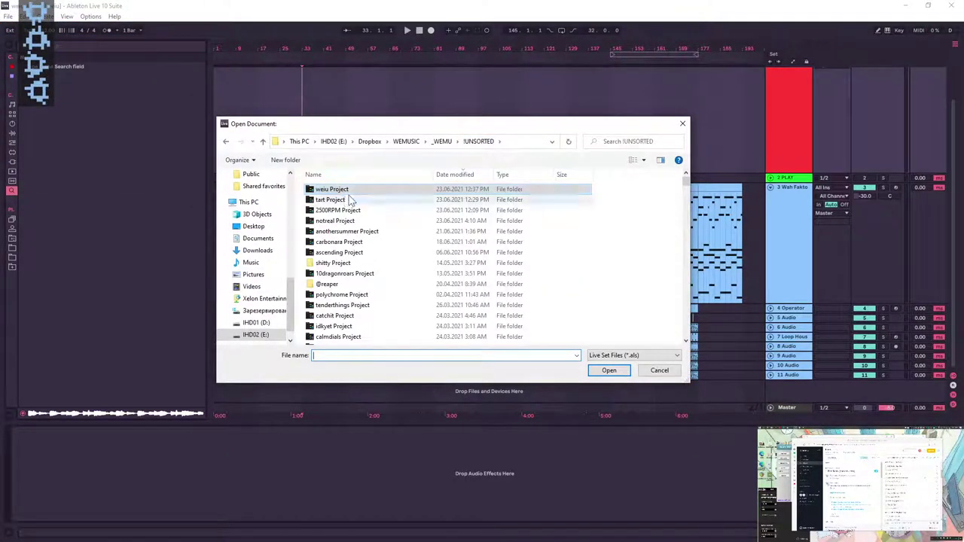
pyautogui.write('the')
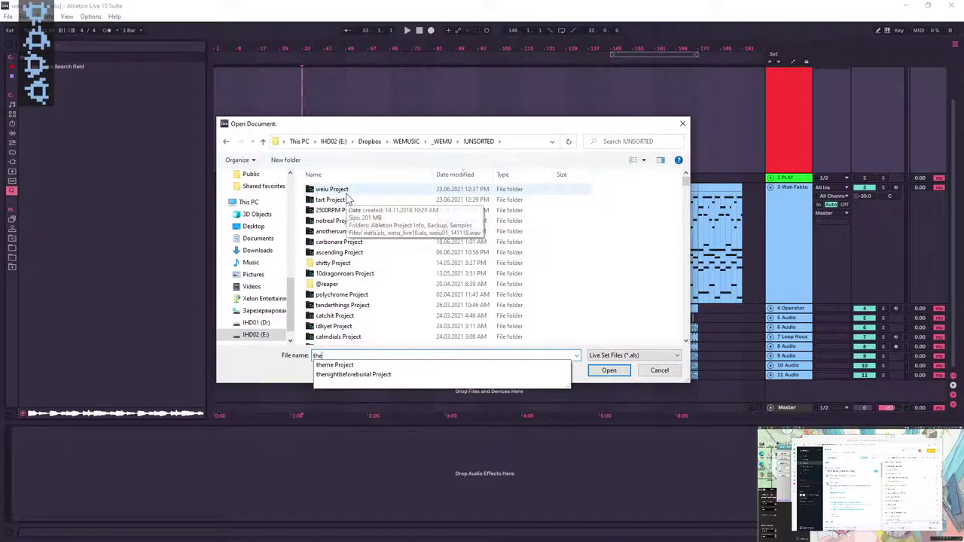
# - Browse from the _WEMU folder into Ambientronic Quadrophony and examine its _bali2020 subfolder for the project
pyautogui.click(443, 142)
pyautogui.scroll(-3, 362, 272)
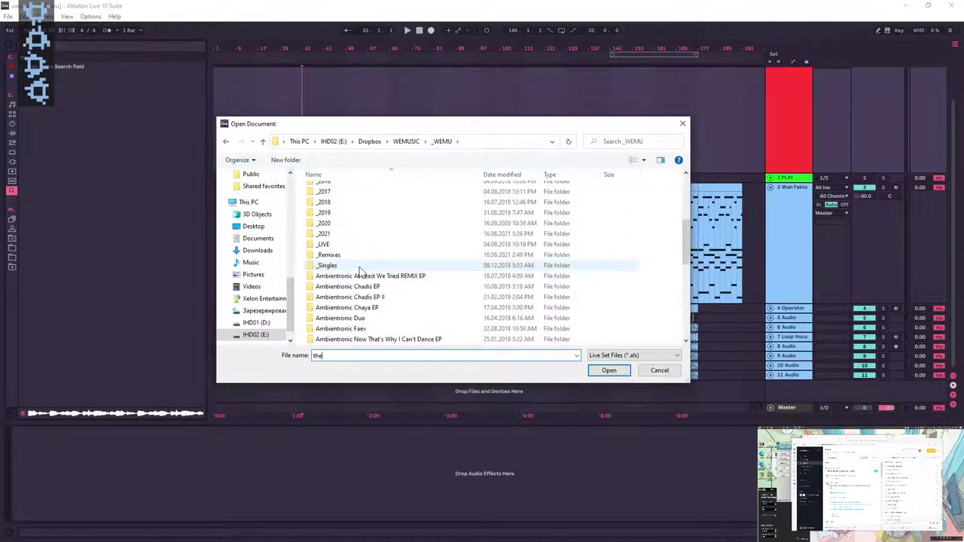
pyautogui.scroll(-3, 359, 269)
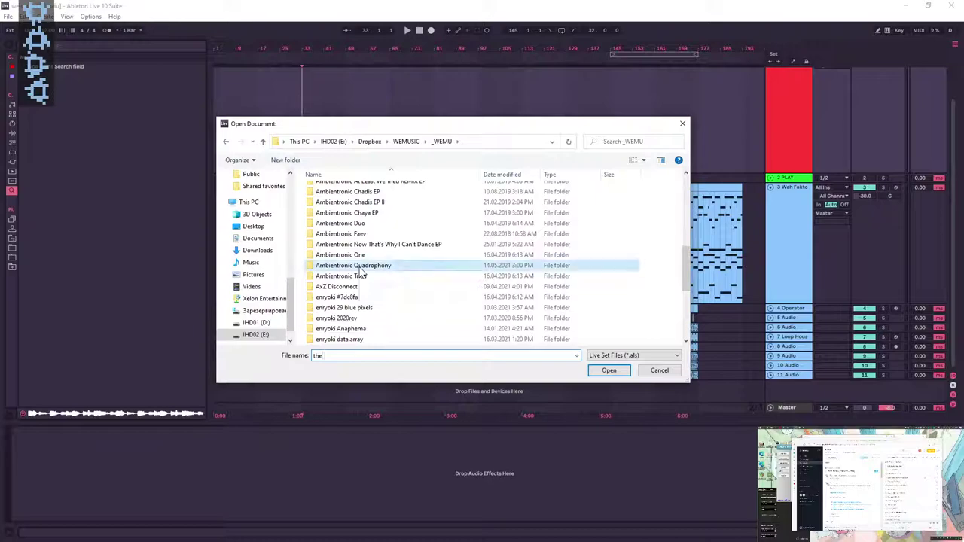
pyautogui.doubleClick(360, 268)
pyautogui.doubleClick(356, 202)
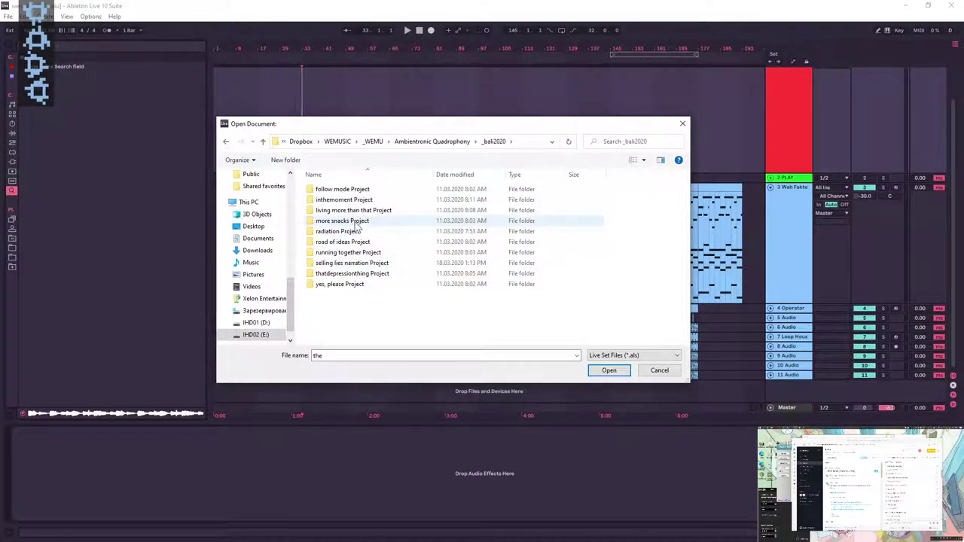
pyautogui.click(225, 141)
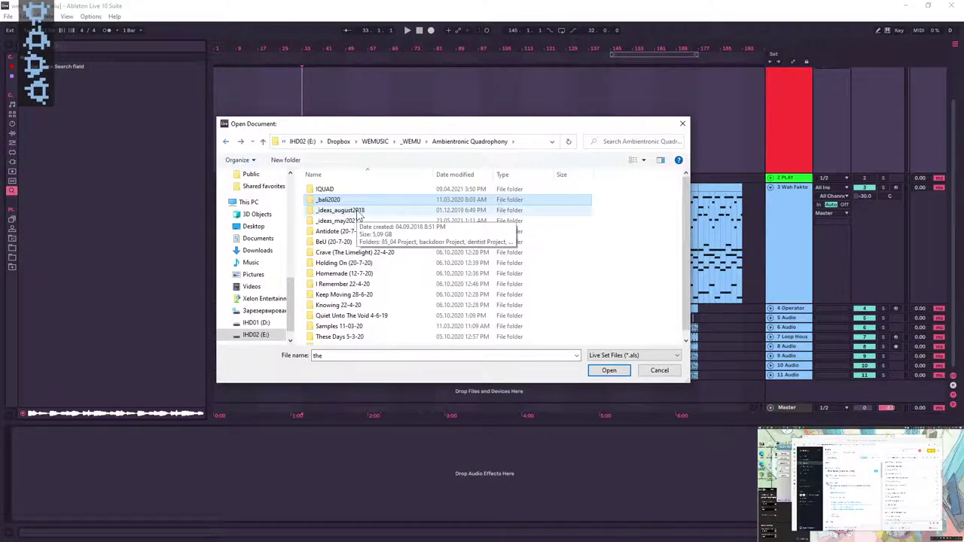
# - Clear the file name and examine the projects in the !QUAD folder of Ambientronic Quadrophony
pyautogui.doubleClick(351, 355)
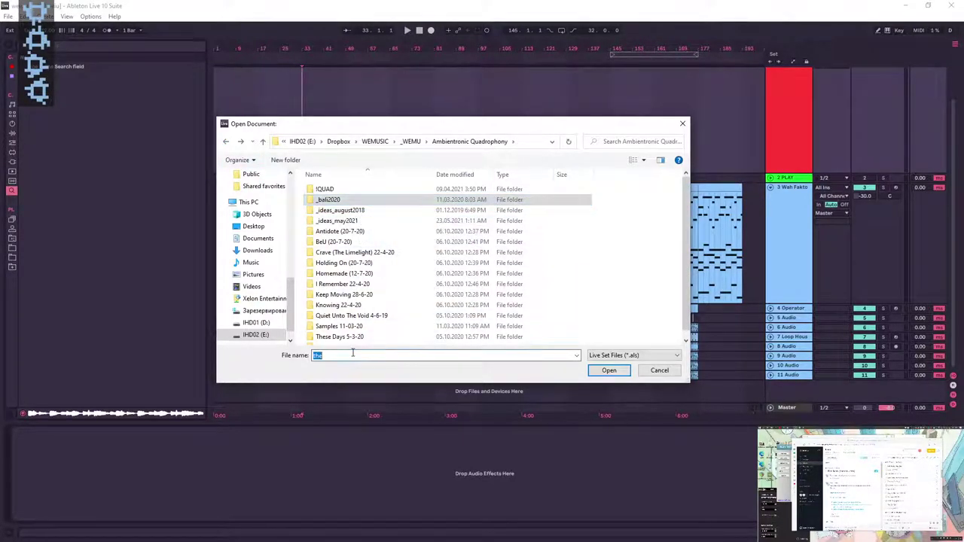
pyautogui.write('th')
pyautogui.press('BackSpace')
pyautogui.press('BackSpace')
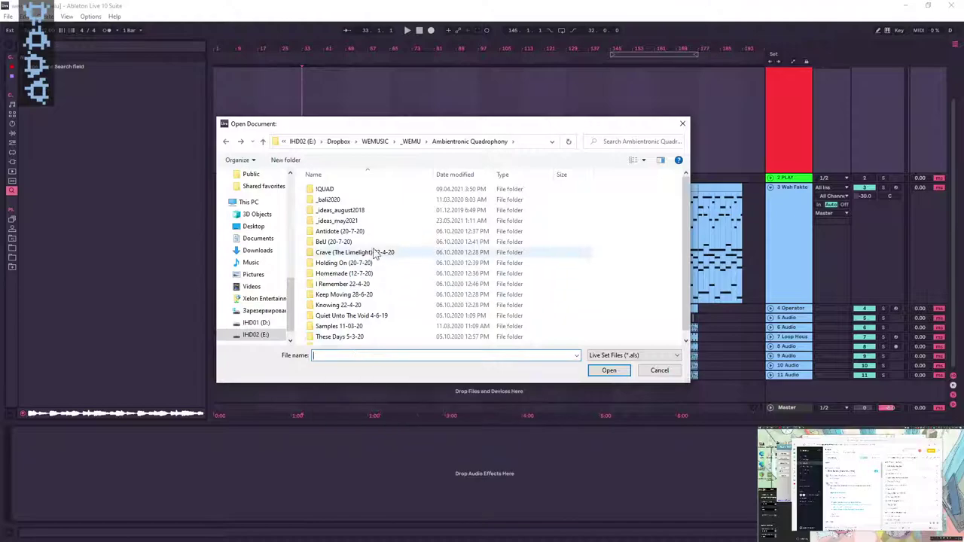
pyautogui.doubleClick(335, 189)
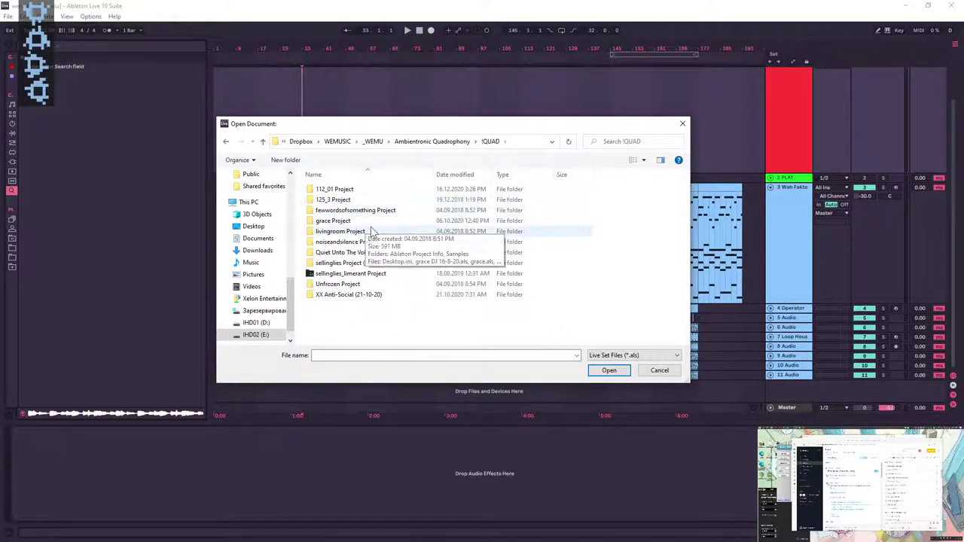
pyautogui.click(353, 231)
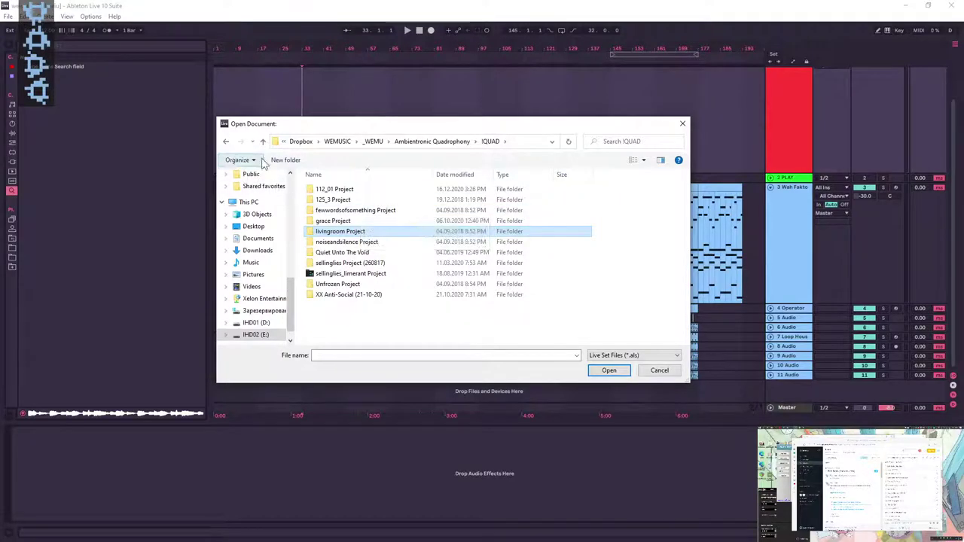
# - Return to the !UNSORTED folder and find the projects whose names start with "th"
pyautogui.scroll(5, 259, 257)
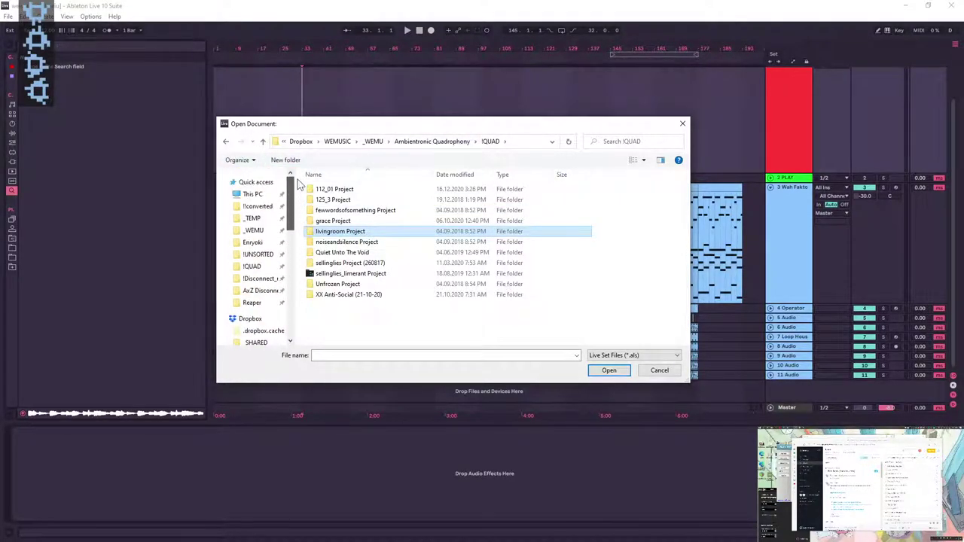
pyautogui.click(262, 256)
pyautogui.click(345, 202)
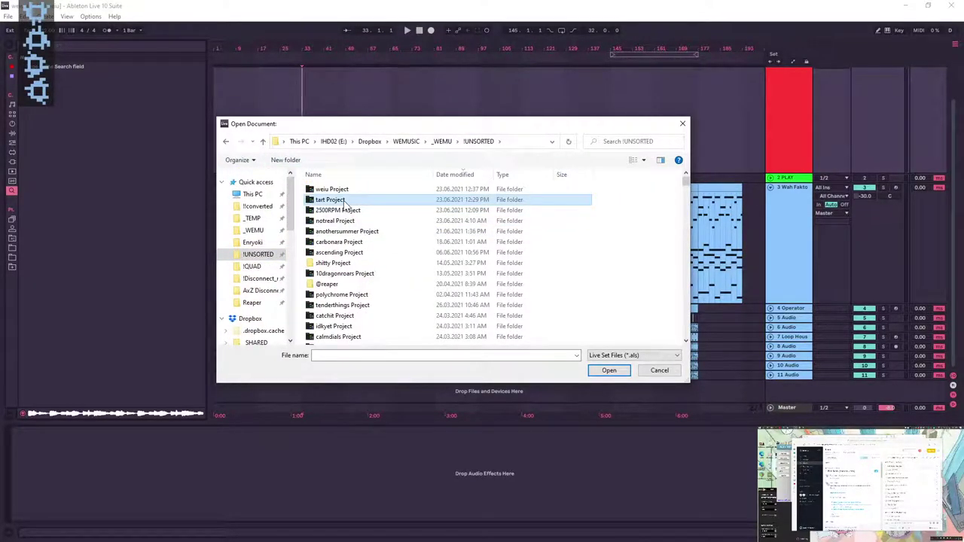
pyautogui.write('th')
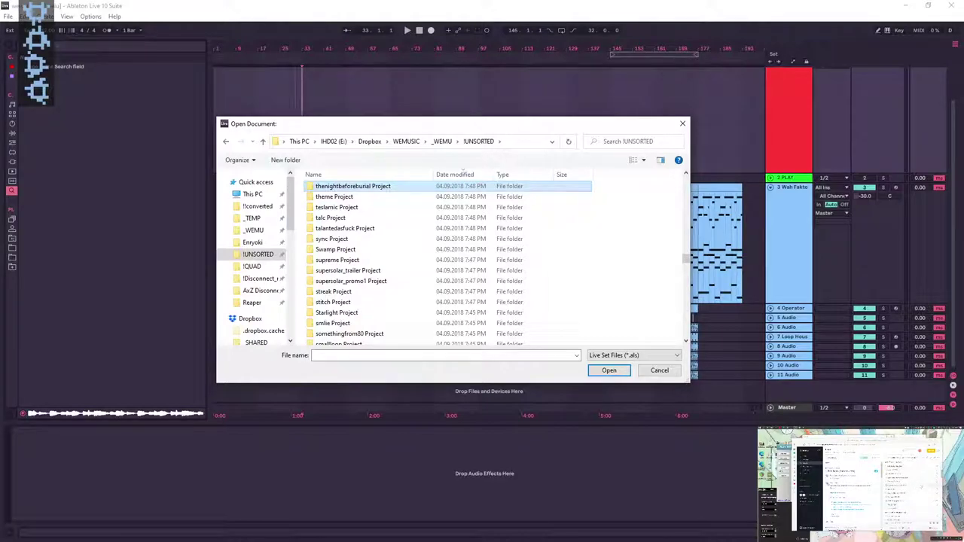
# - Search the _WEMU folder for "the way you move", clear the search and cancel opening a Live Set
pyautogui.click(919, 484)
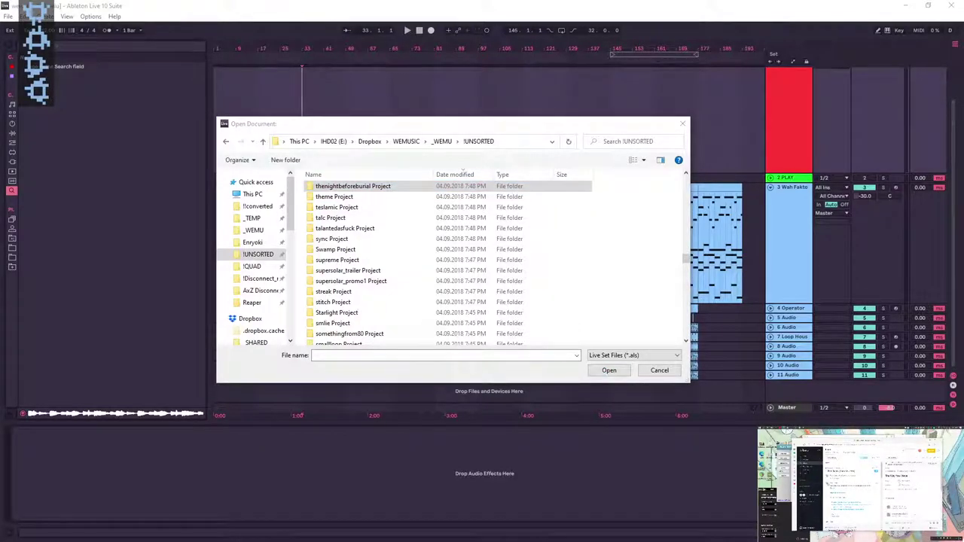
pyautogui.click(646, 141)
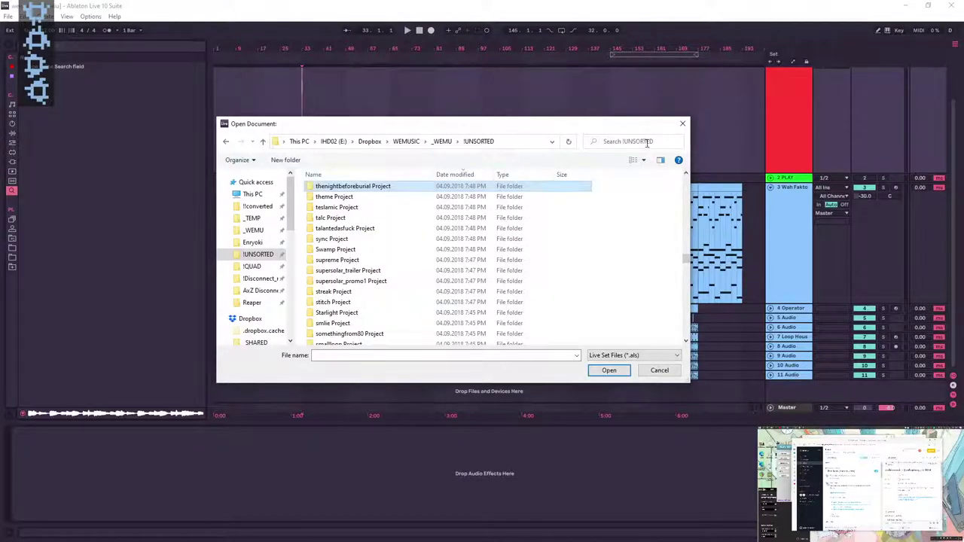
pyautogui.click(438, 143)
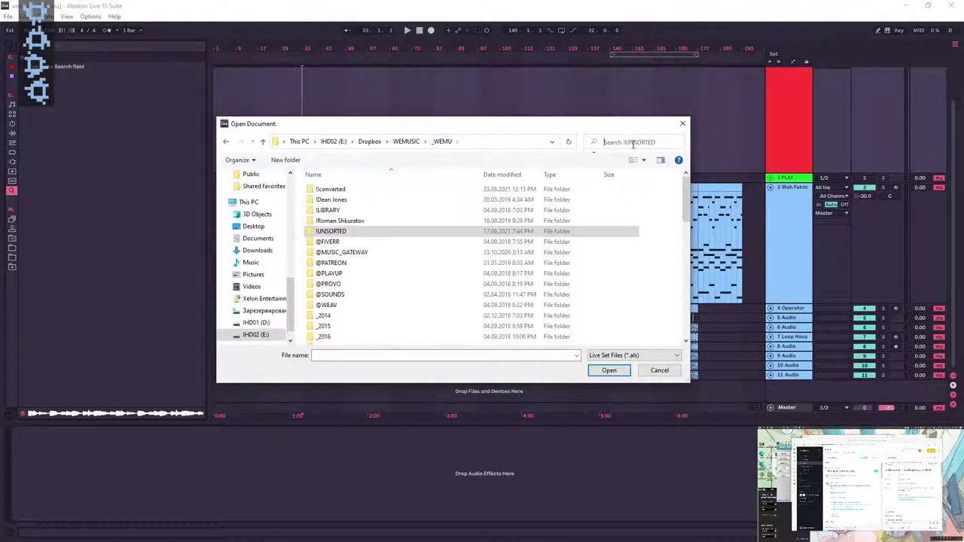
pyautogui.write('the way you move')
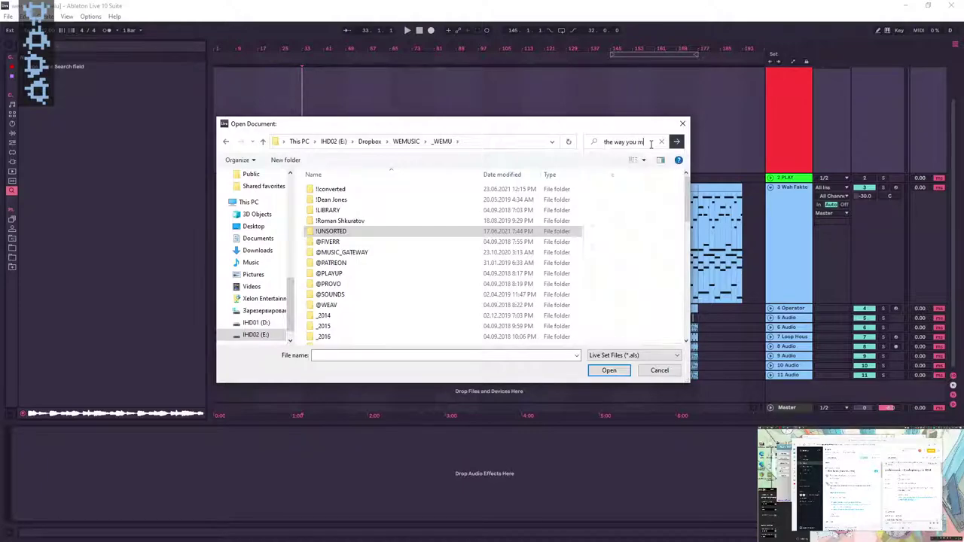
pyautogui.press('Return')
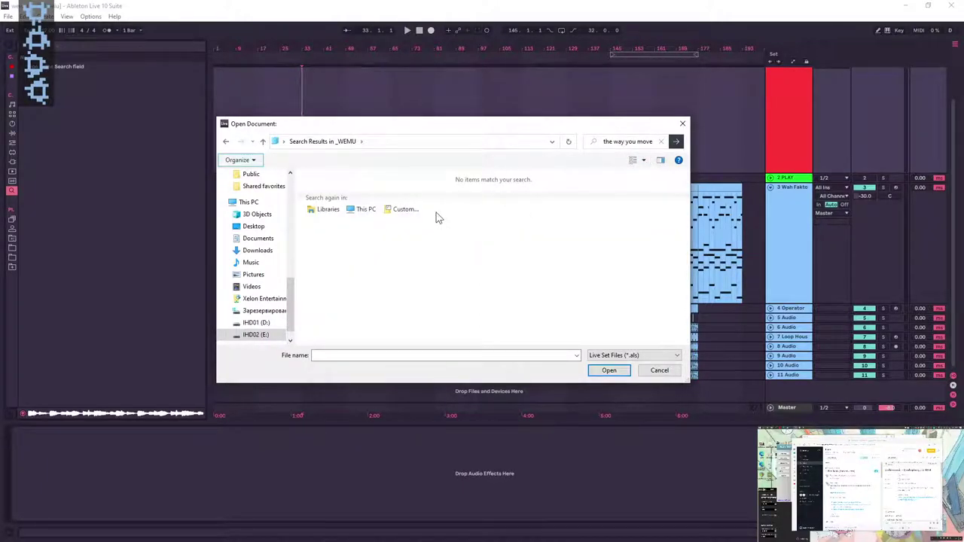
pyautogui.click(661, 141)
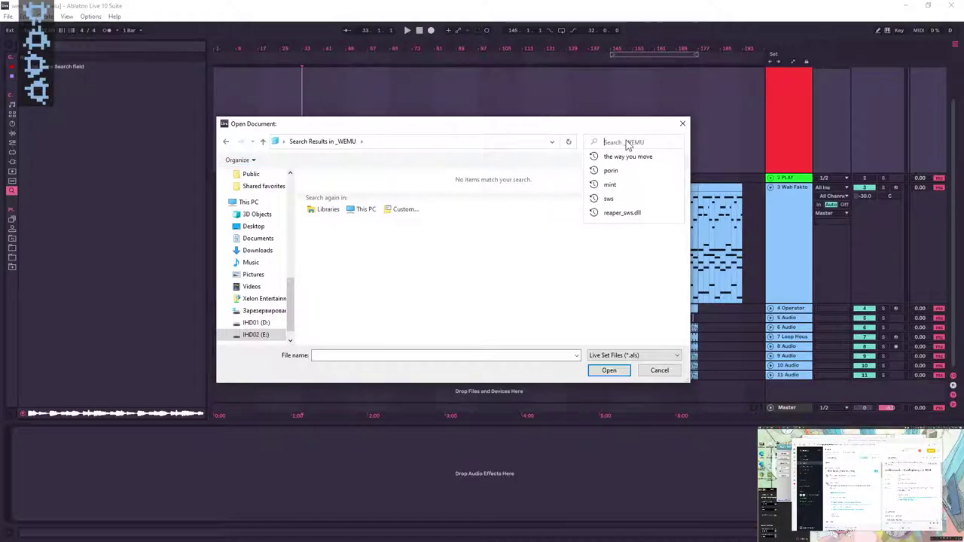
pyautogui.click(659, 370)
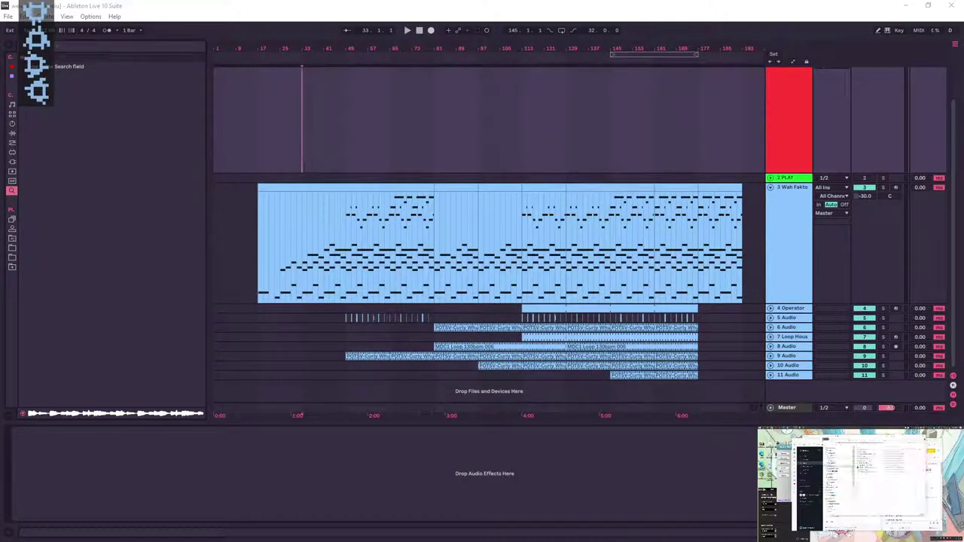
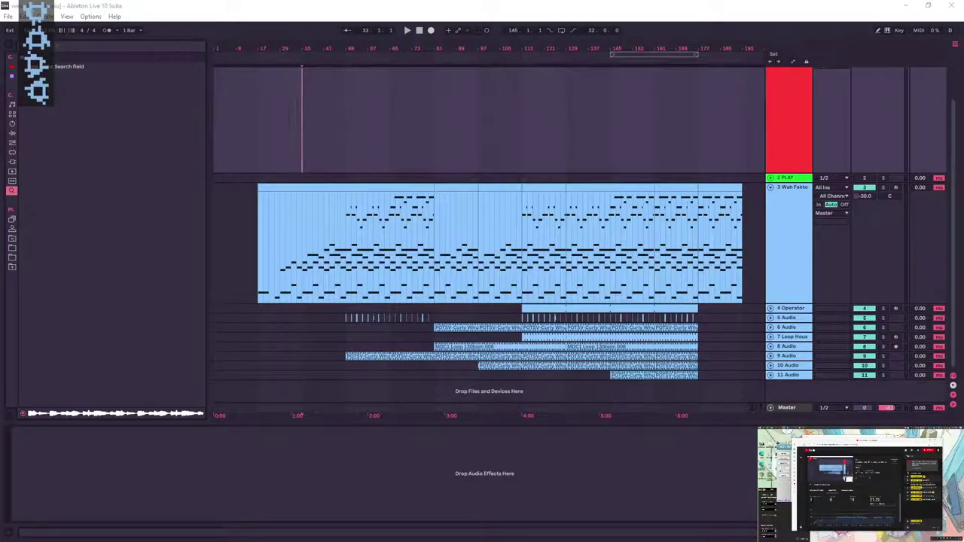
# - Browse the !UNSORTED folder for a project whose name starts with "theway" and go back up to the _WEMU folder
pyautogui.click(7, 16)
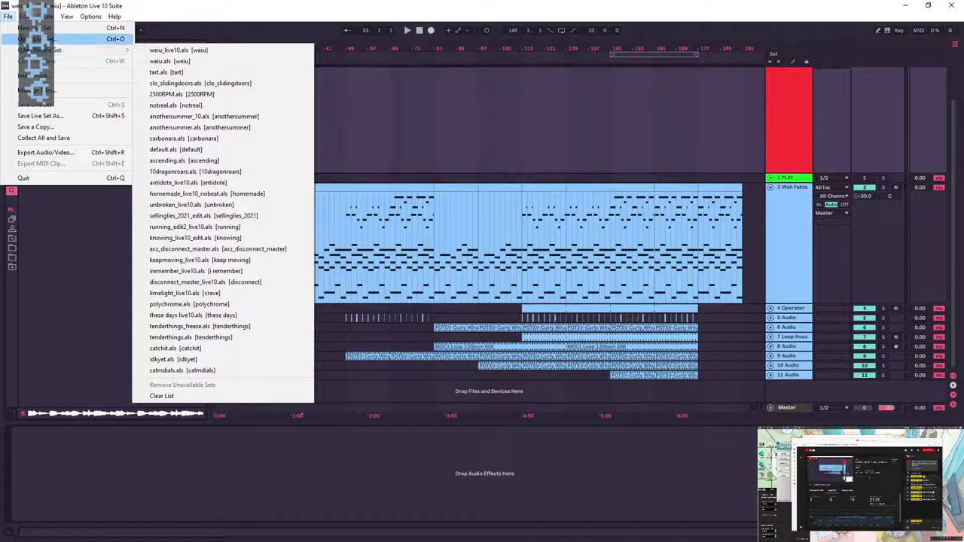
pyautogui.click(34, 38)
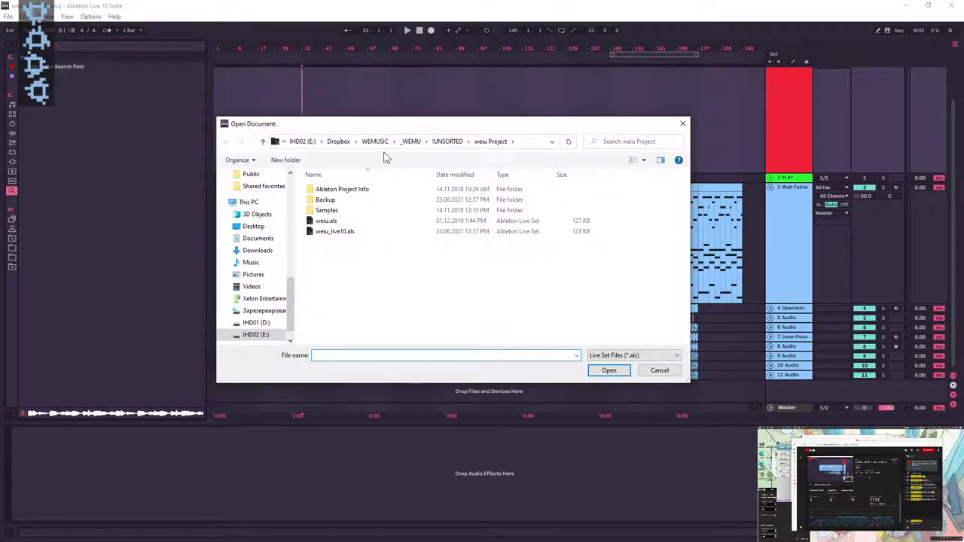
pyautogui.click(446, 142)
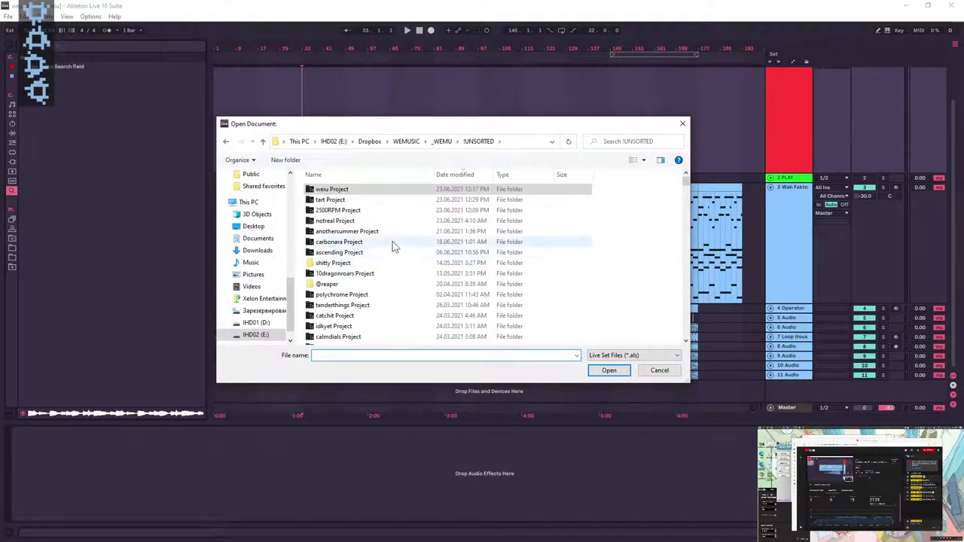
pyautogui.write('theway')
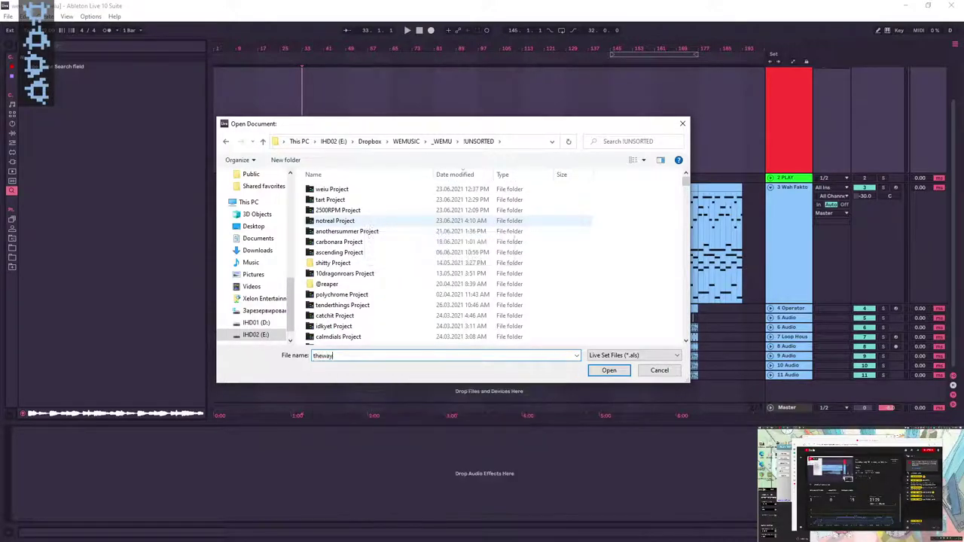
pyautogui.click(443, 142)
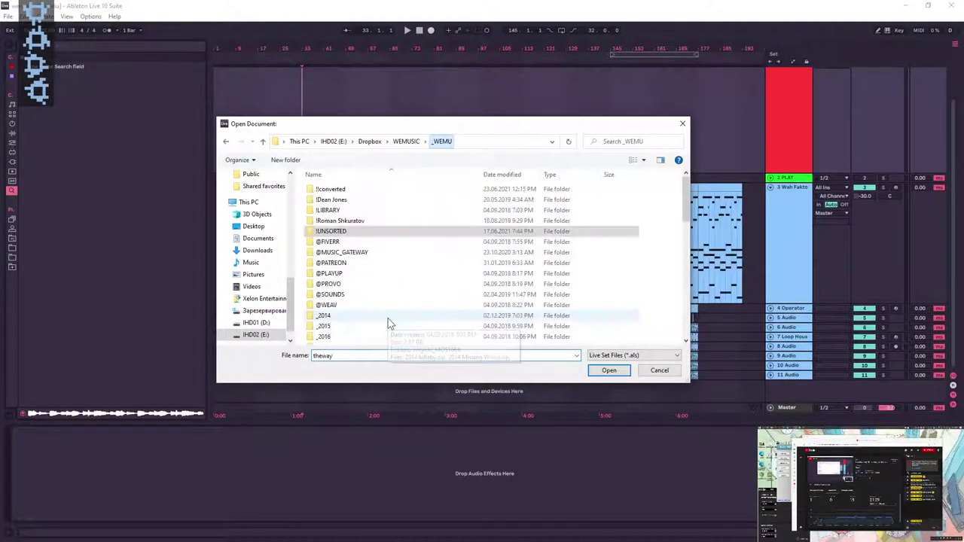
# - Search the _WEMU folder for "thewayyoumove" and open the Live Set thewayyoumove.als
pyautogui.click(634, 147)
pyautogui.write('the')
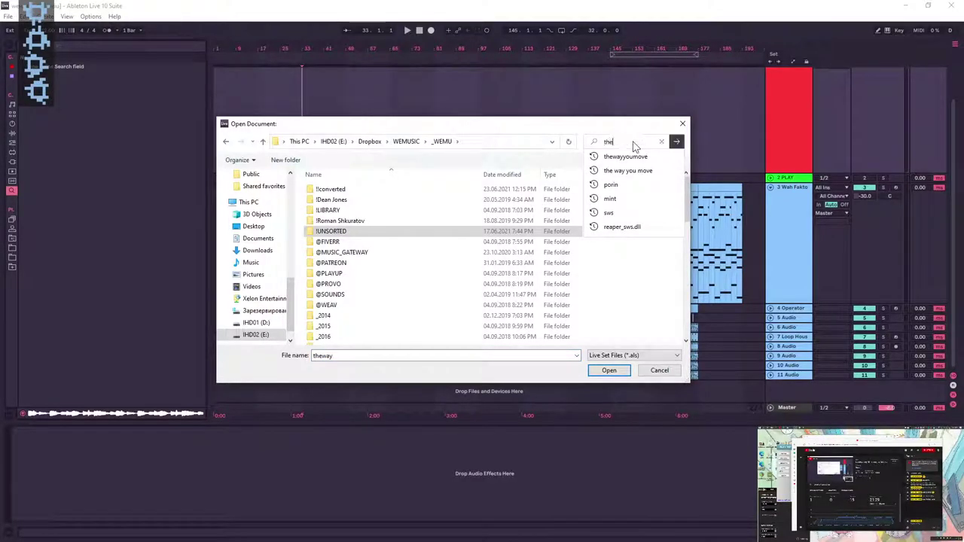
pyautogui.write('way')
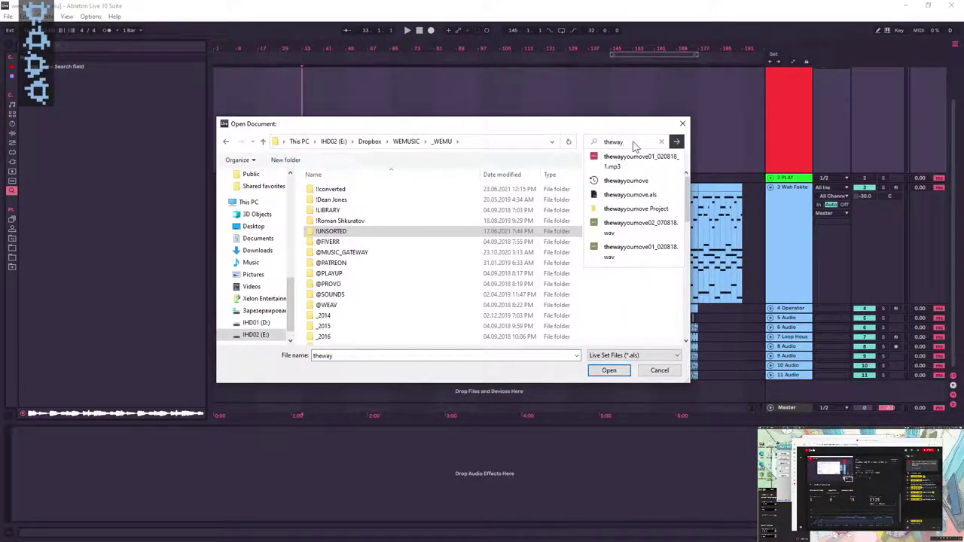
pyautogui.write('youmov')
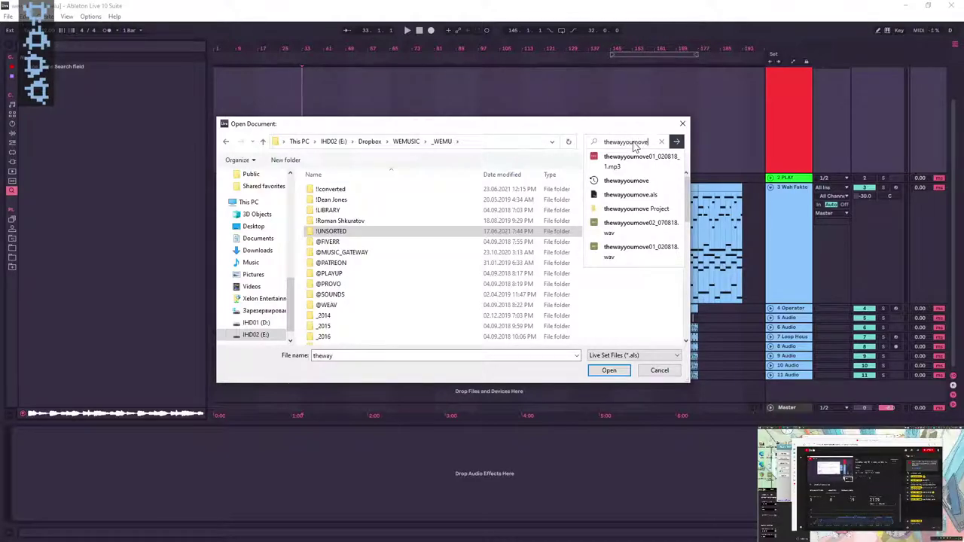
pyautogui.write('e')
pyautogui.press('Return')
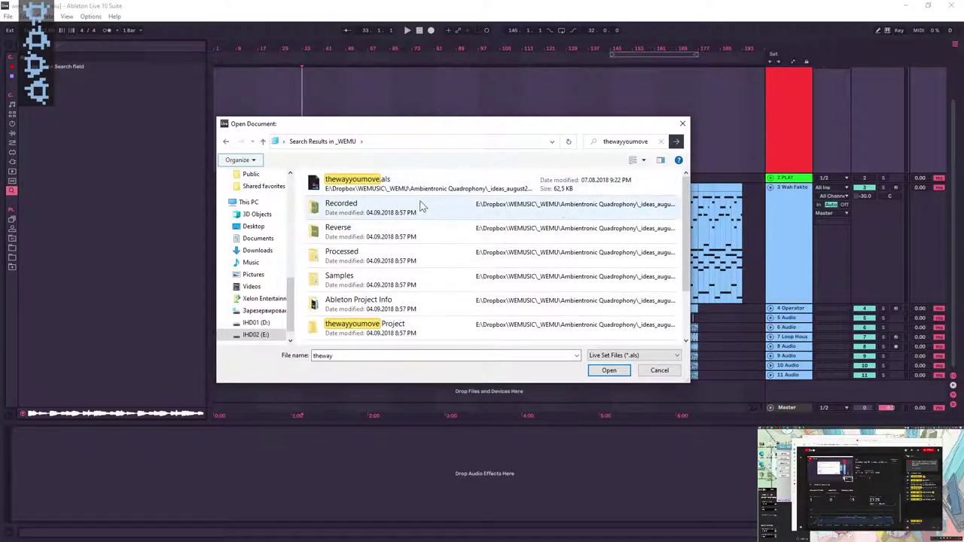
pyautogui.doubleClick(417, 193)
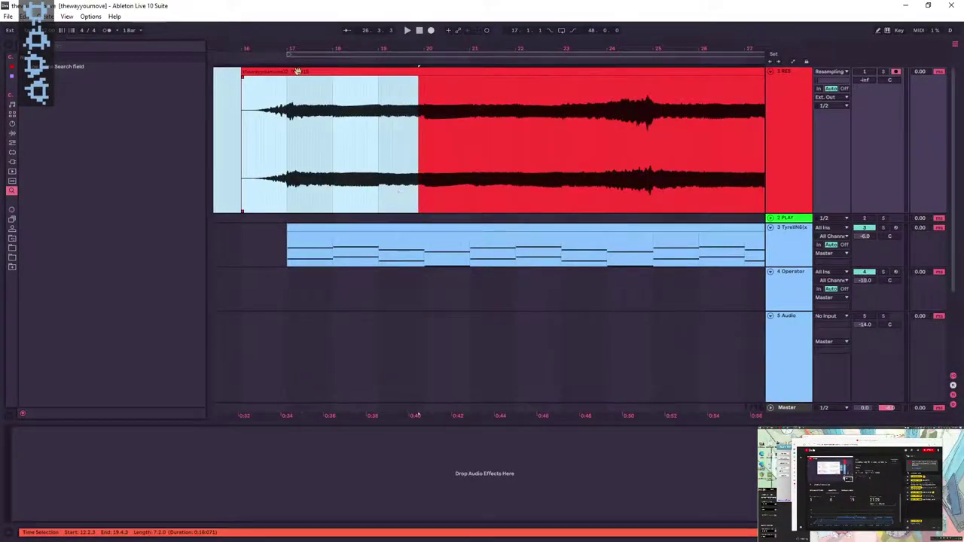
# - Delete the rendered audio clip from the RES track in the arrangement
pyautogui.moveTo(294, 49); pyautogui.dragTo(330, 15)
pyautogui.click(370, 70)
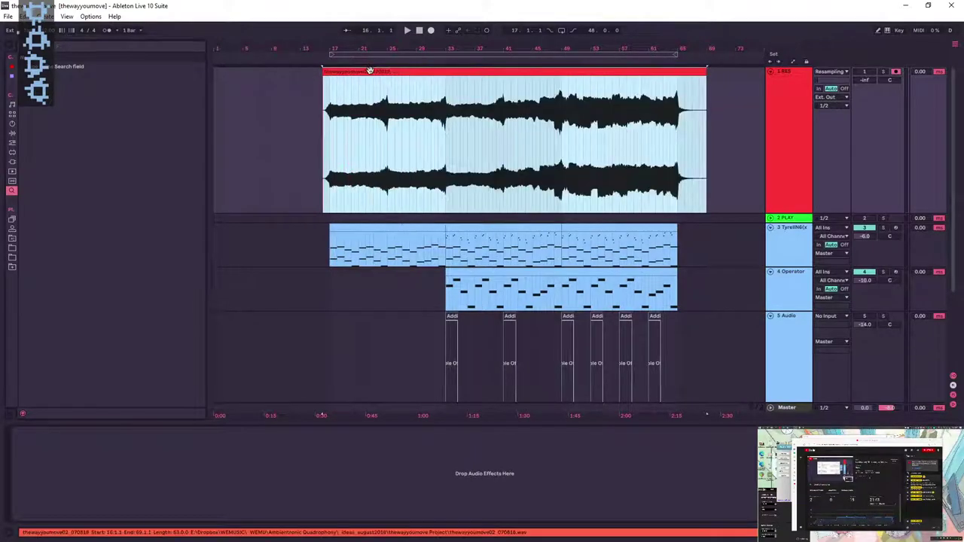
pyautogui.press('Delete')
pyautogui.hotkey('ctrl', 's')
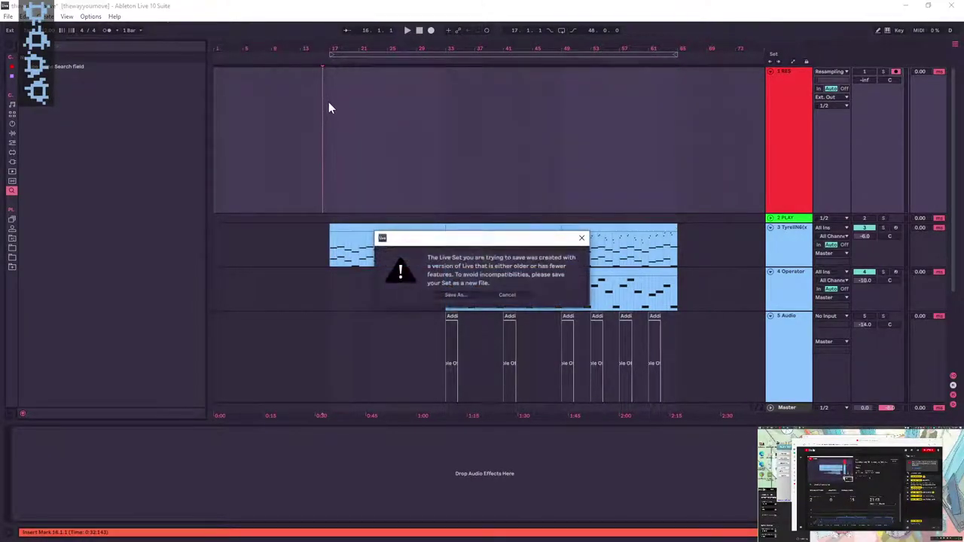
pyautogui.click(465, 295)
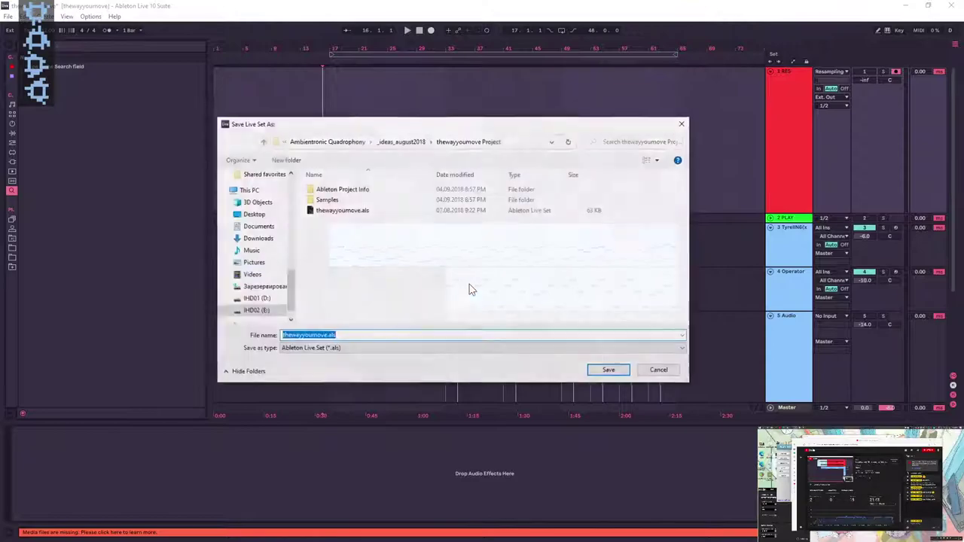
pyautogui.click(653, 374)
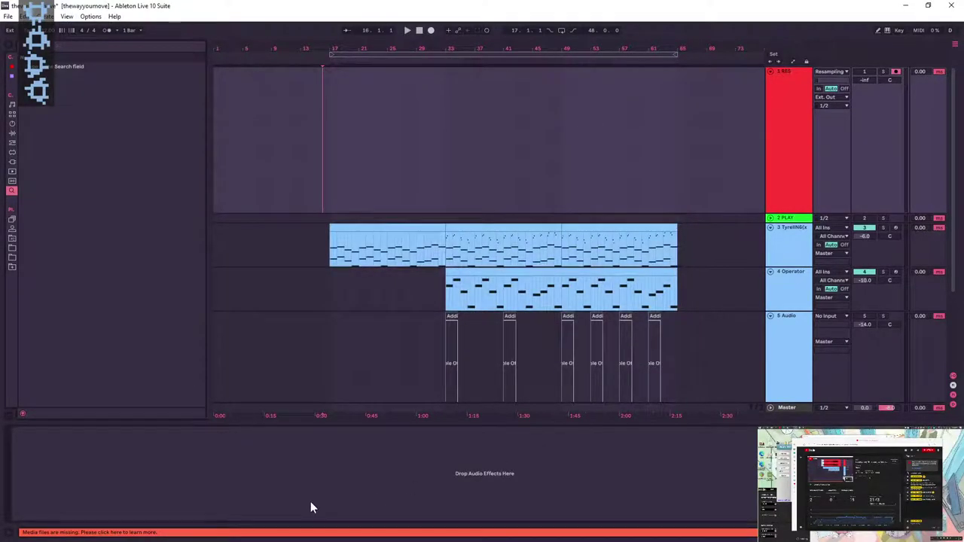
# - Relink the missing "Dance With Me" vocal sample and have the remaining missing media files, including silence.wav, resolved from its location
pyautogui.click(49, 532)
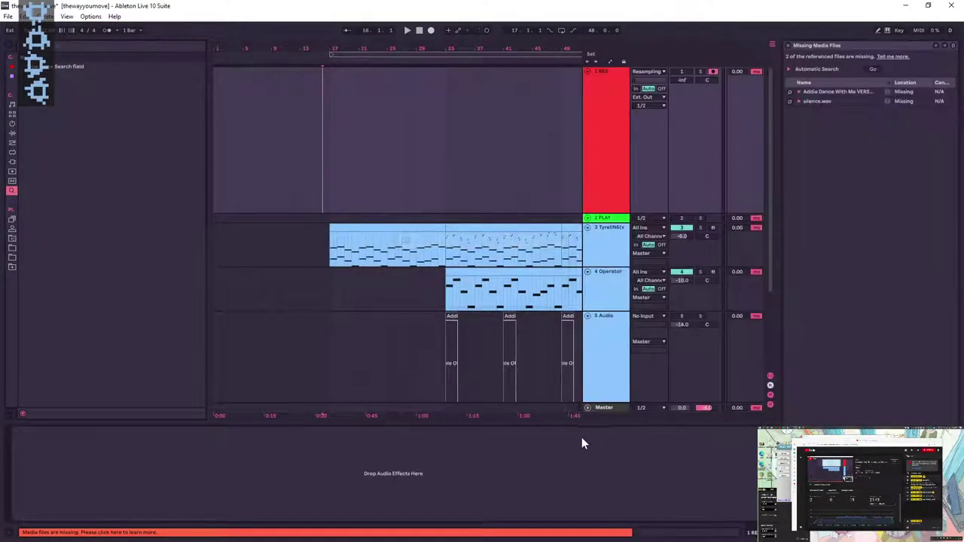
pyautogui.click(790, 92)
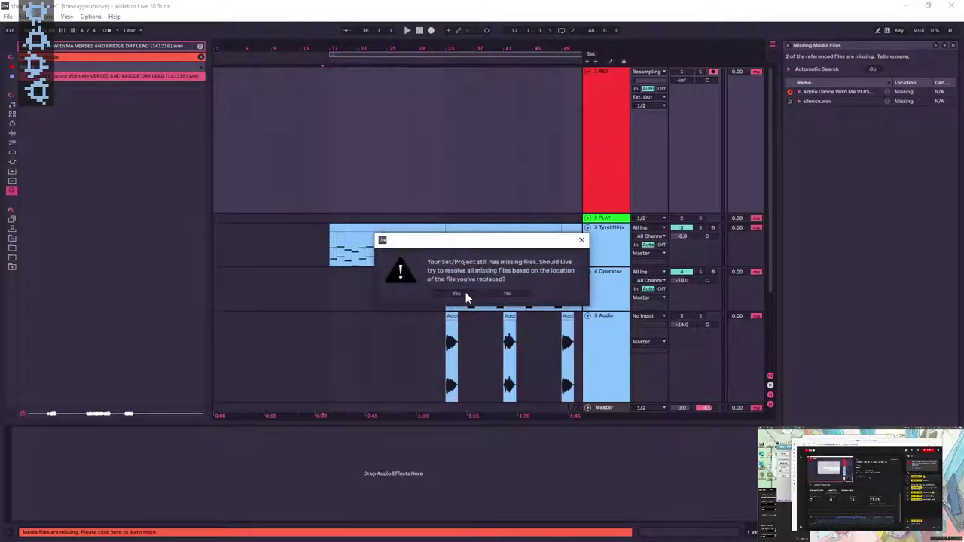
pyautogui.click(494, 293)
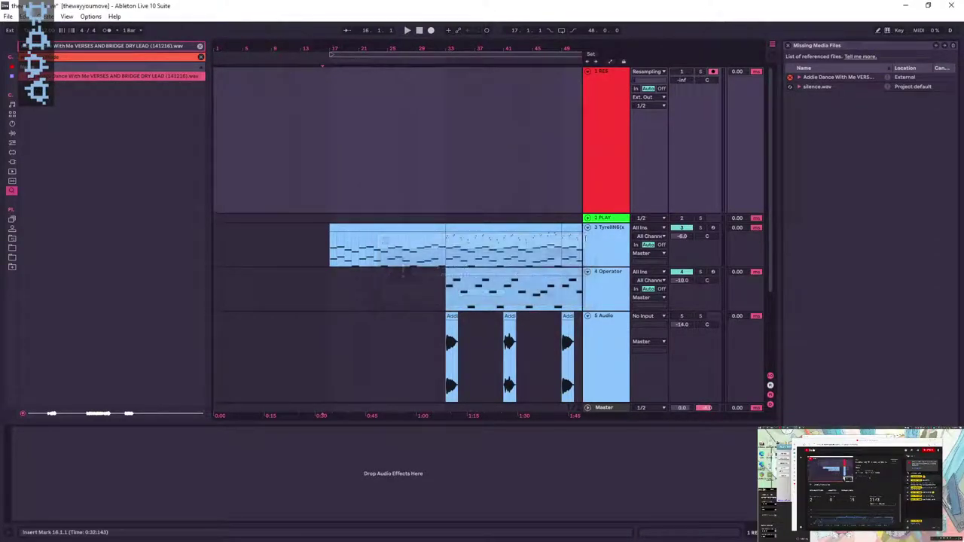
pyautogui.click(816, 90)
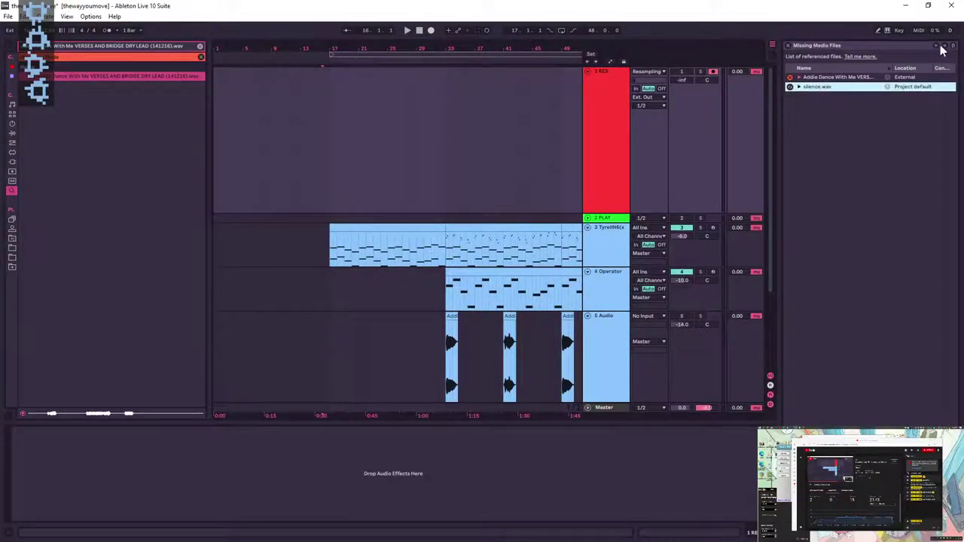
# - Close the missing media list and delete the clips in the first five scenes of the RES and PLAY tracks in Session View
pyautogui.click(772, 46)
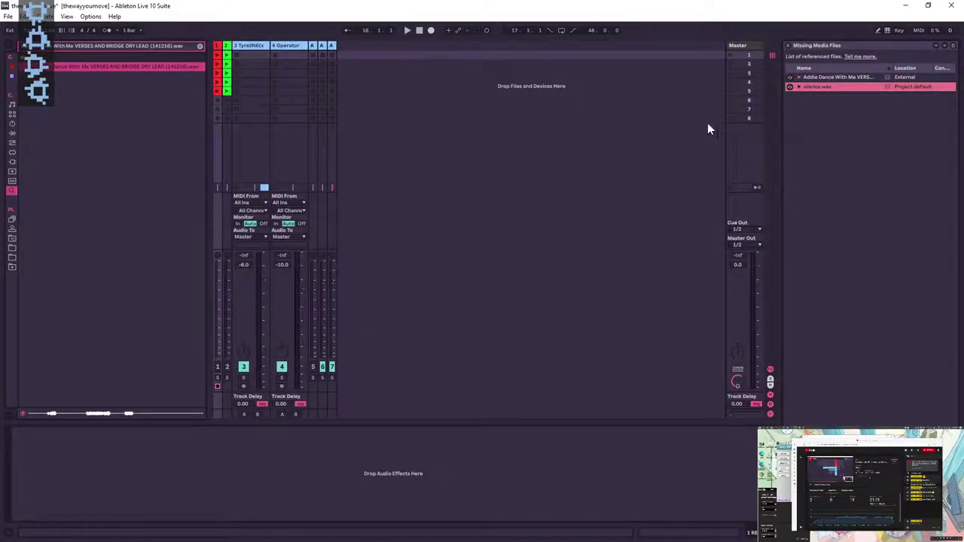
pyautogui.click(787, 45)
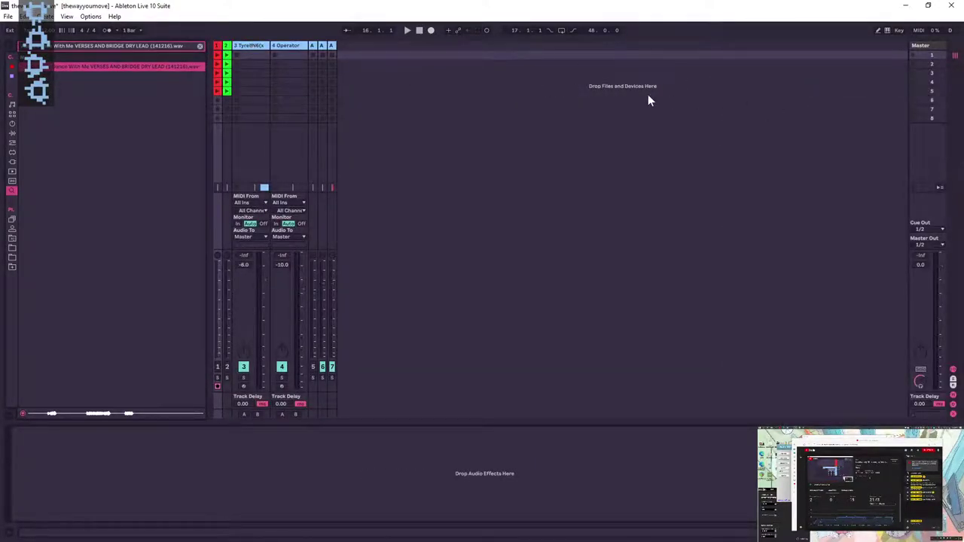
pyautogui.click(217, 46)
pyautogui.keyDown('shift'); pyautogui.click(227, 45); pyautogui.keyUp('shift')
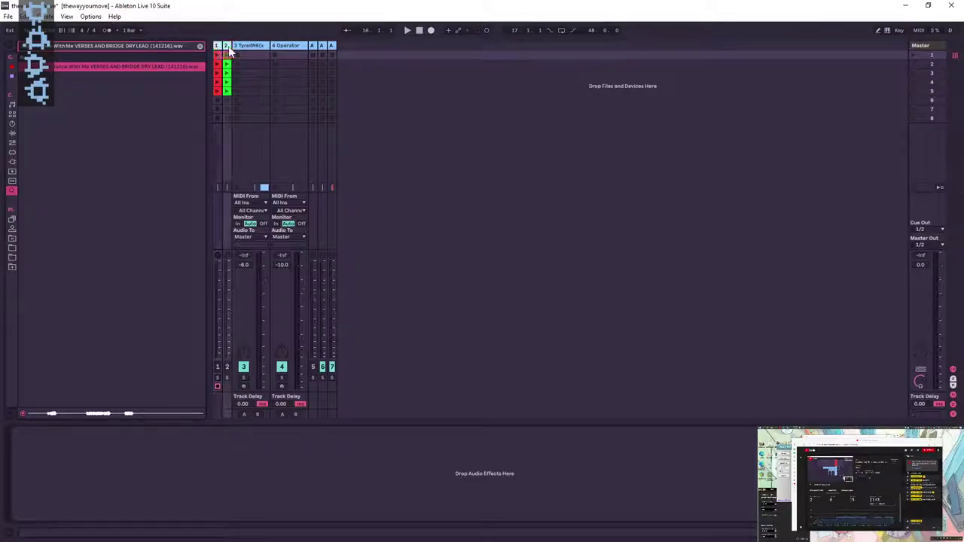
pyautogui.moveTo(231, 45); pyautogui.dragTo(235, 45)
pyautogui.click(246, 91)
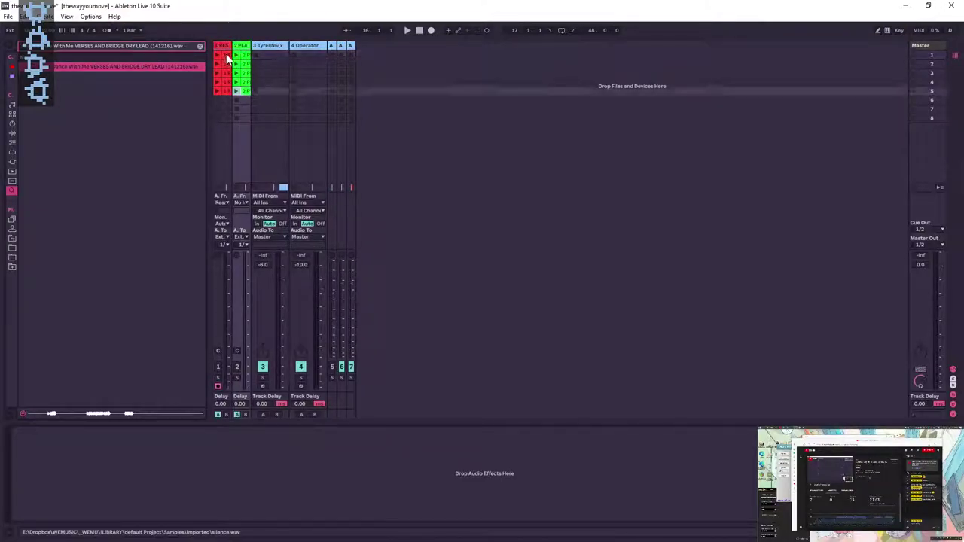
pyautogui.press('Delete')
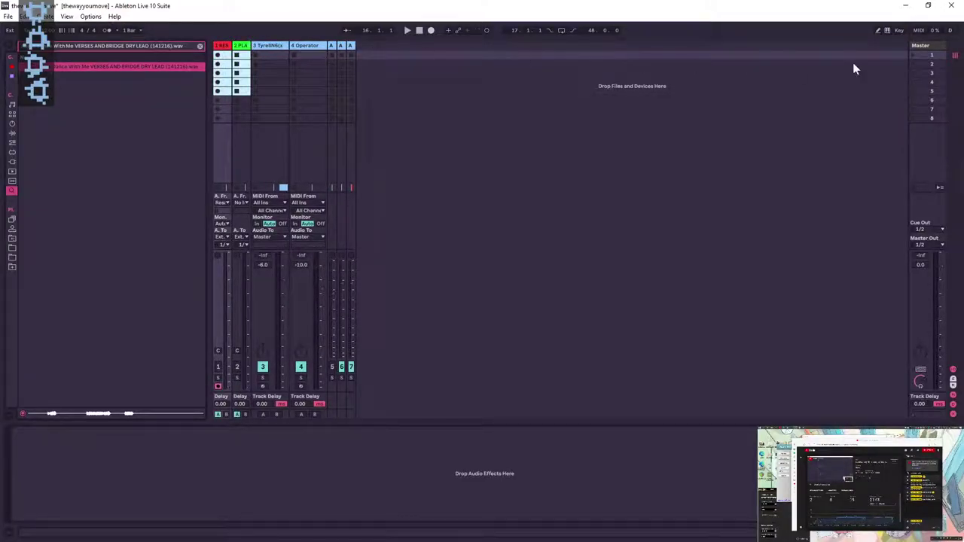
# - Clear the browser search, return to Arrangement View and save the Live Set as thewayyoumove_live10.als
pyautogui.click(200, 48)
pyautogui.press('Tab')
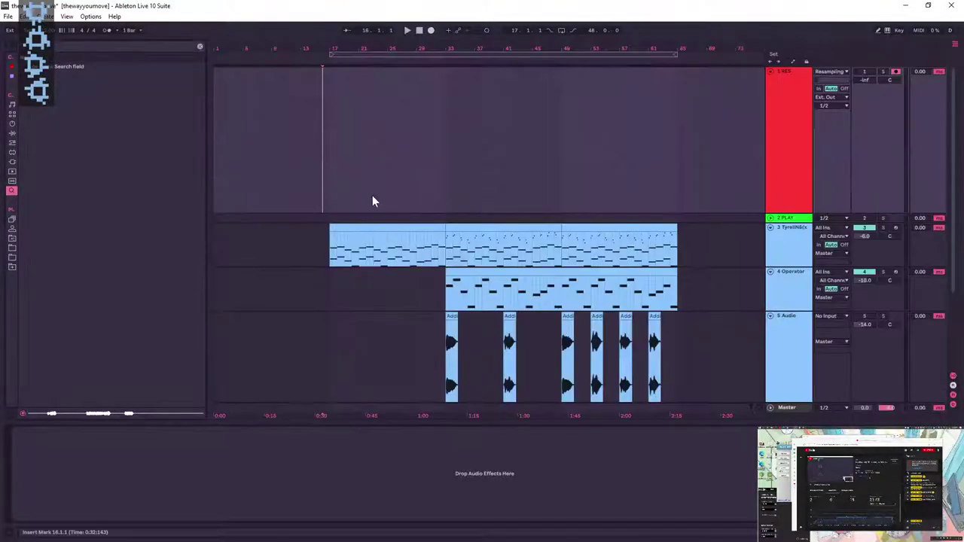
pyautogui.hotkey('ctrl', 's')
pyautogui.click(461, 295)
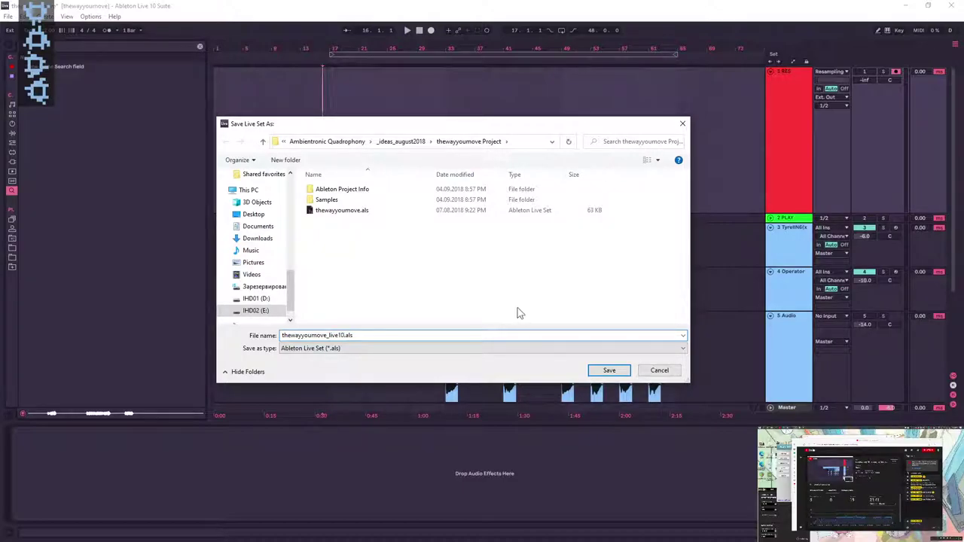
pyautogui.click(627, 373)
# - Play the arrangement from bar 16 and review its lower audio tracks and the effects on the Master track
pyautogui.press('space')
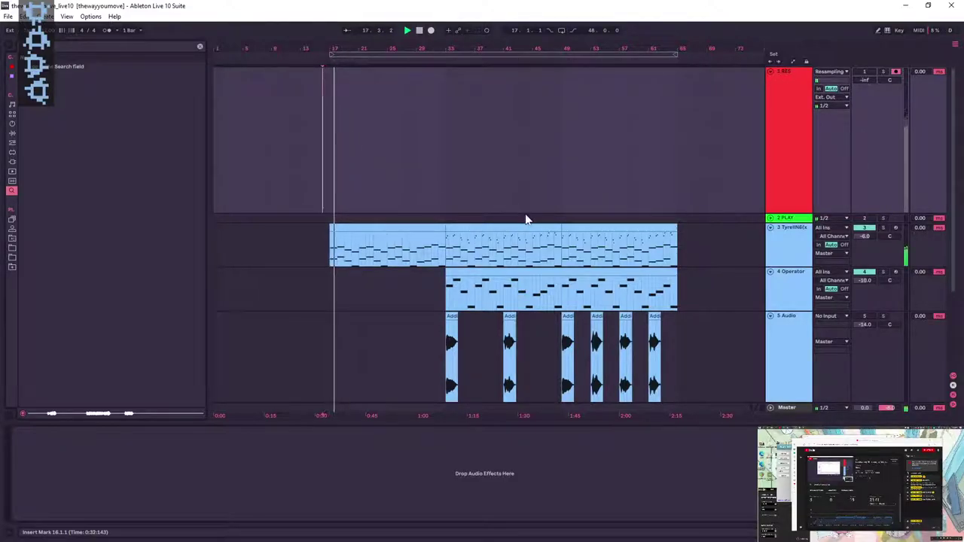
pyautogui.scroll(-2, 525, 218)
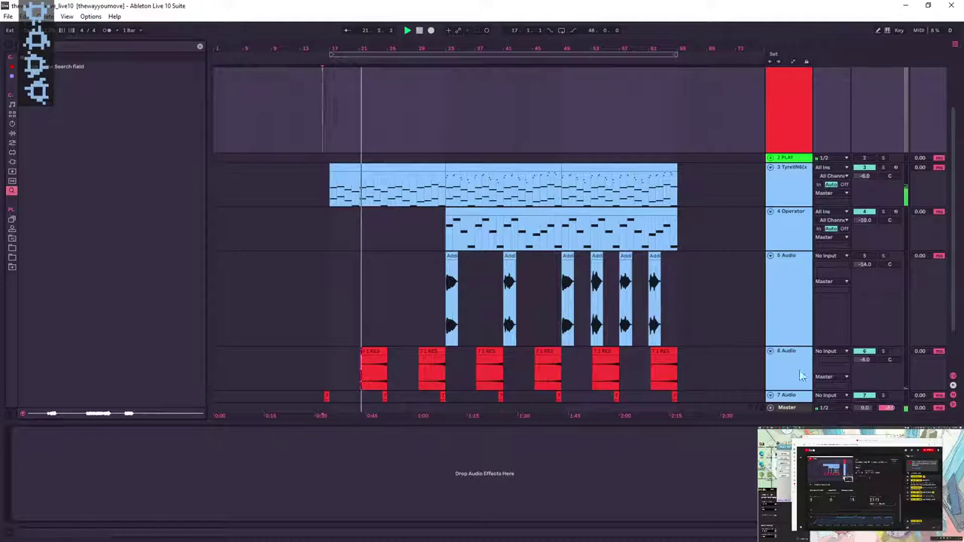
pyautogui.click(801, 409)
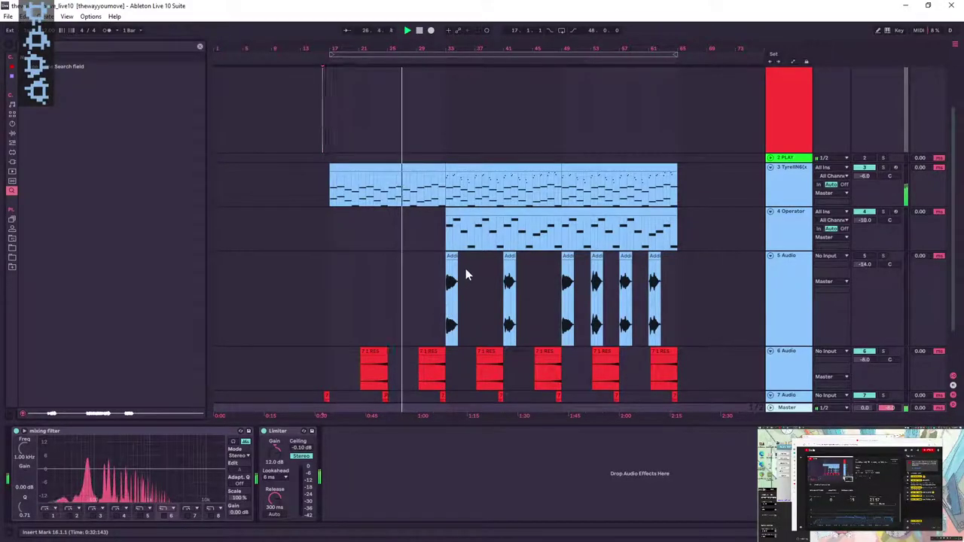
pyautogui.scroll(-2, 465, 266)
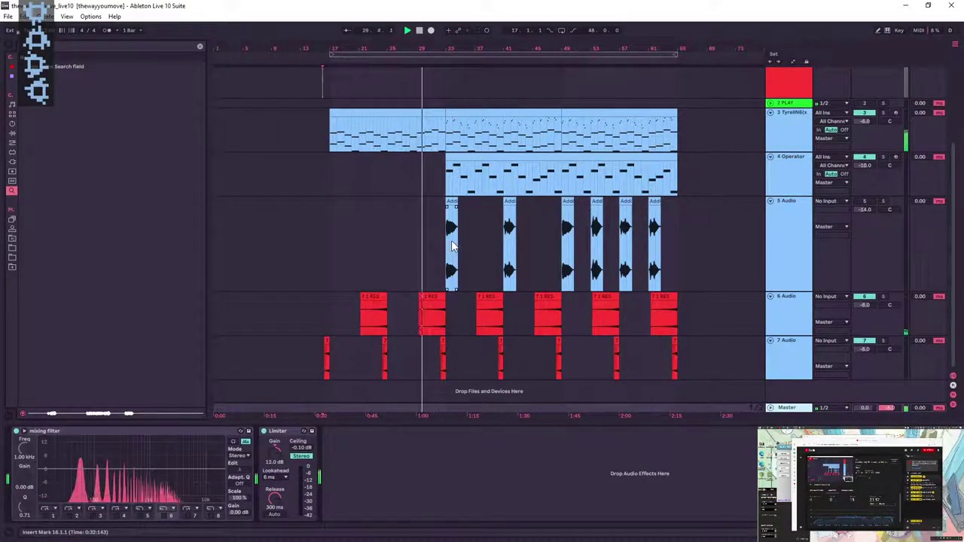
# - Examine the MIDI notes of the first clip on the TyrellN6 track and show that track's device chain
pyautogui.doubleClick(432, 112)
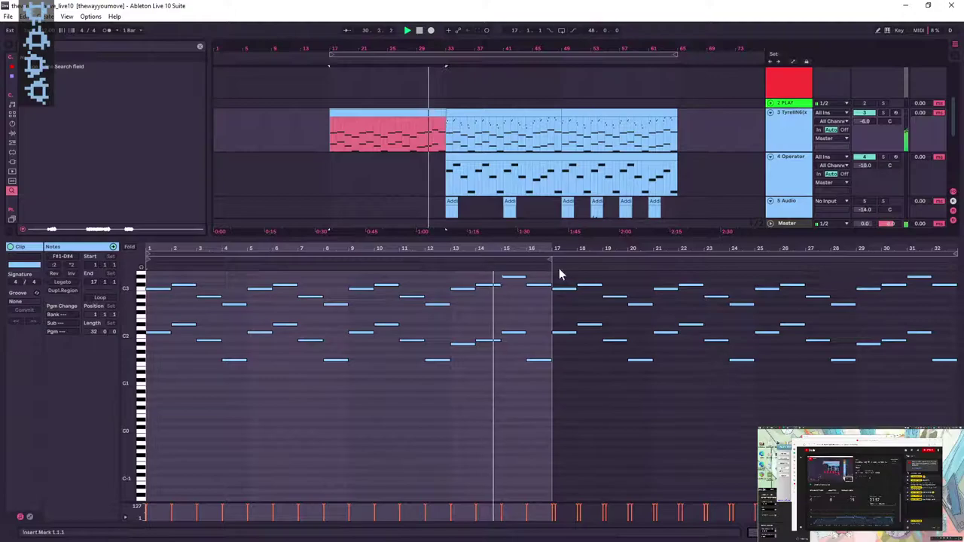
pyautogui.click(545, 370)
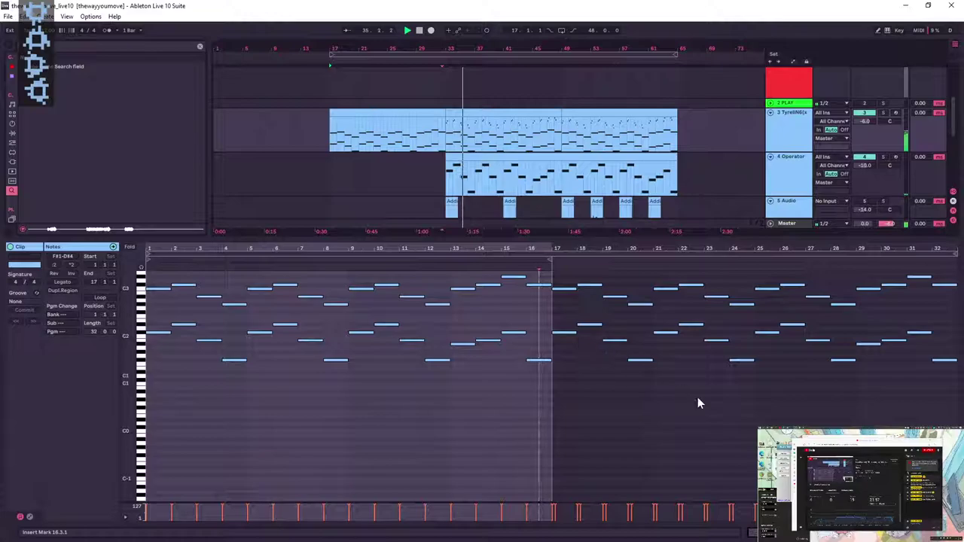
pyautogui.hotkey('shift', 'Tab')
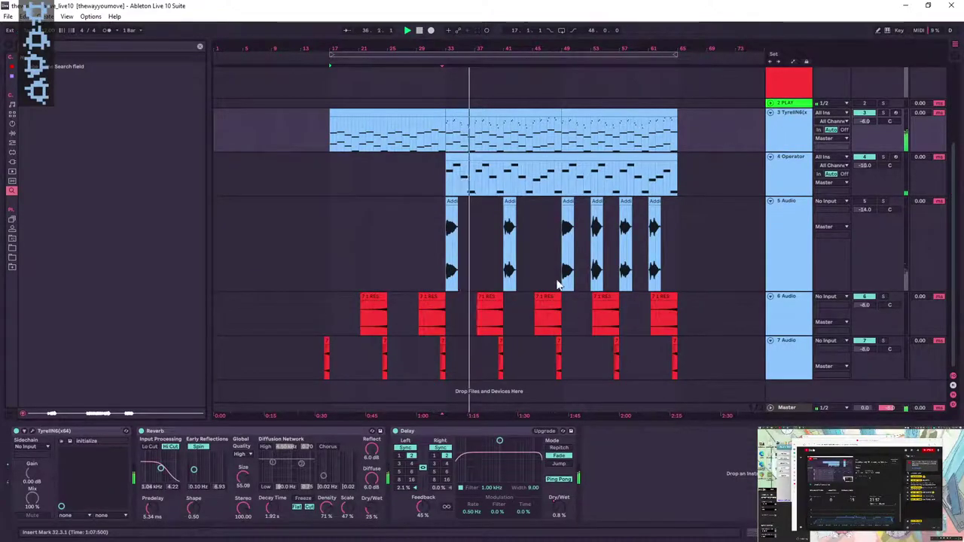
# - Loop the second and third clips of the TyrellN6 track, from bar 33 to bar 65
pyautogui.moveTo(475, 47); pyautogui.dragTo(390, 71)
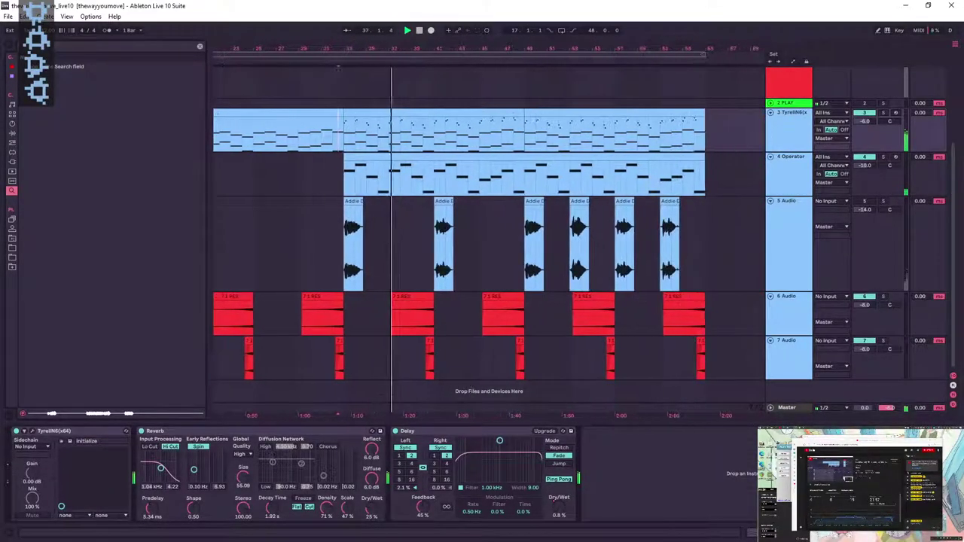
pyautogui.click(457, 112)
pyautogui.keyDown('shift'); pyautogui.click(553, 114); pyautogui.keyUp('shift')
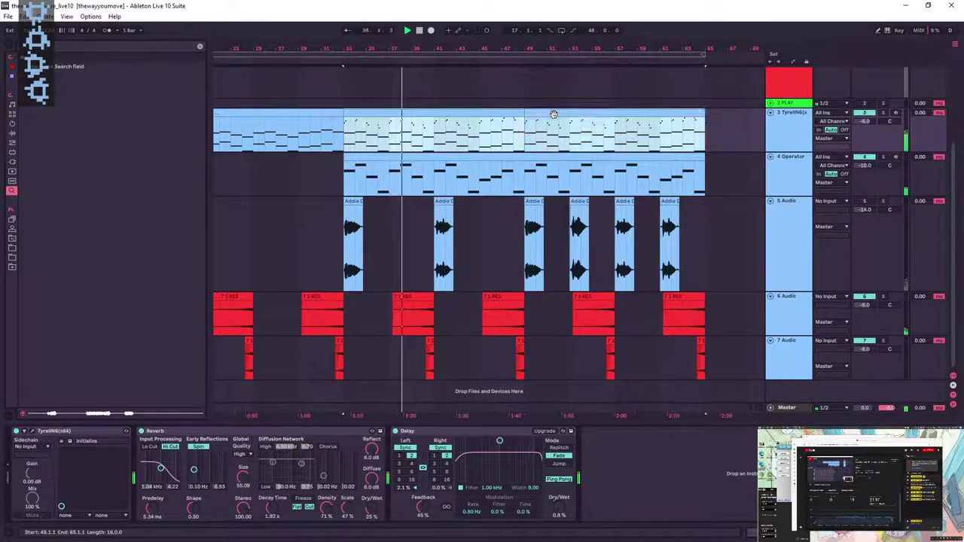
pyautogui.hotkey('ctrl', 'l')
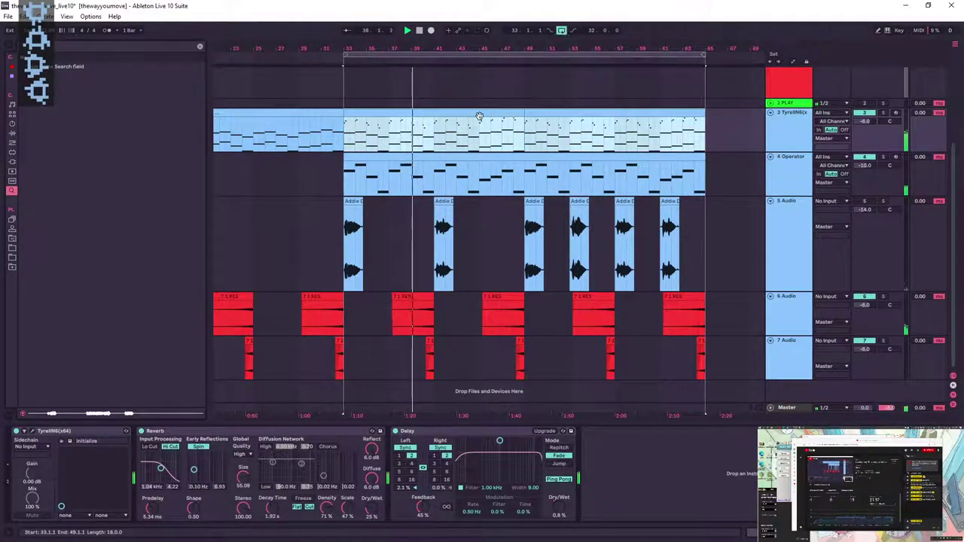
# - Delete the high melody notes in bars 15 and 16 of the second TyrellN6 clip
pyautogui.doubleClick(479, 116)
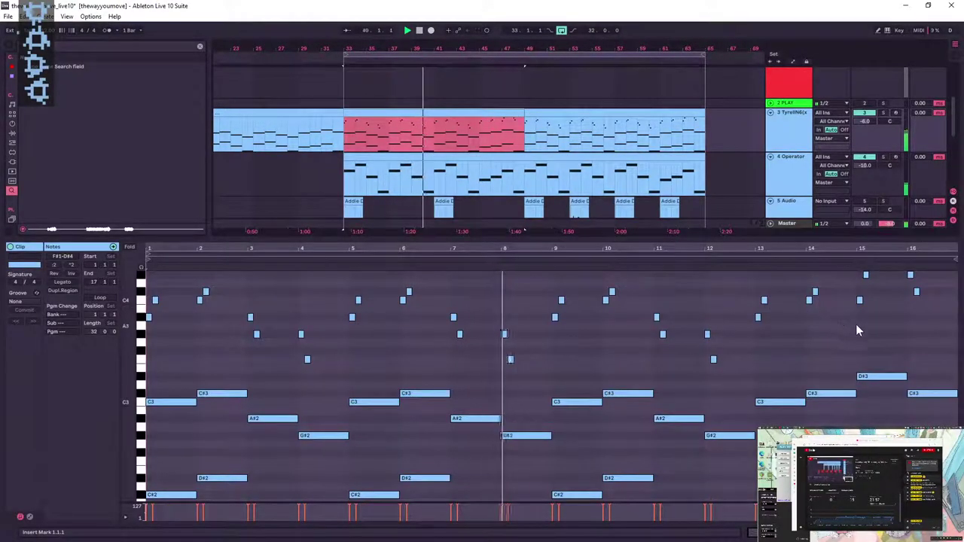
pyautogui.scroll(1, 854, 325)
pyautogui.moveTo(450, 333); pyautogui.dragTo(552, 433)
pyautogui.moveTo(854, 280); pyautogui.dragTo(934, 372)
pyautogui.press('Delete')
# - Copy the high melody notes from bars 7 and 8 of the clip to bar 15
pyautogui.hotkey('ctrl', 'v')
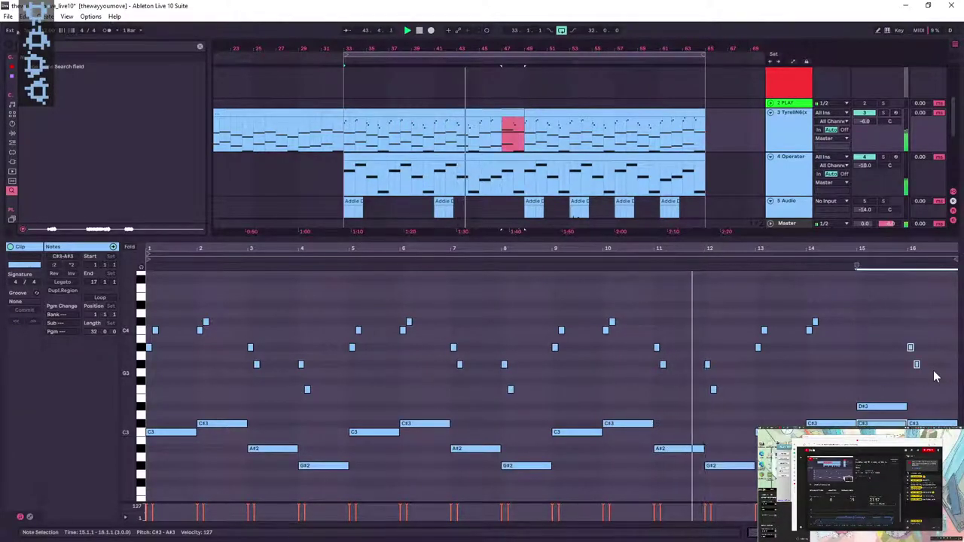
pyautogui.hotkey('ctrl', 'z')
pyautogui.moveTo(529, 402); pyautogui.dragTo(450, 347)
pyautogui.hotkey('ctrl', 'c')
pyautogui.click(857, 328)
pyautogui.hotkey('ctrl', 'v')
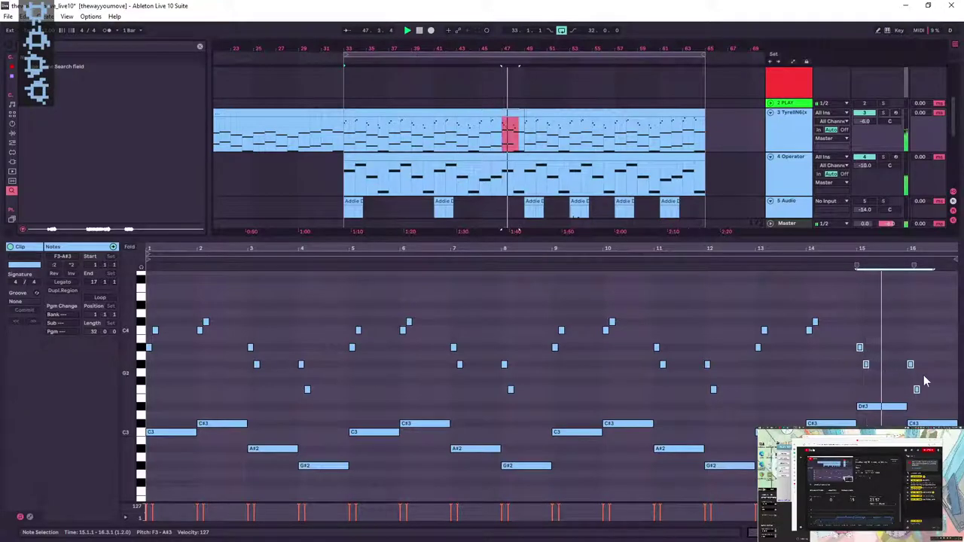
# - Turn on looping for the TyrellN6 clip that runs from bar 33 to bar 49
pyautogui.click(526, 143)
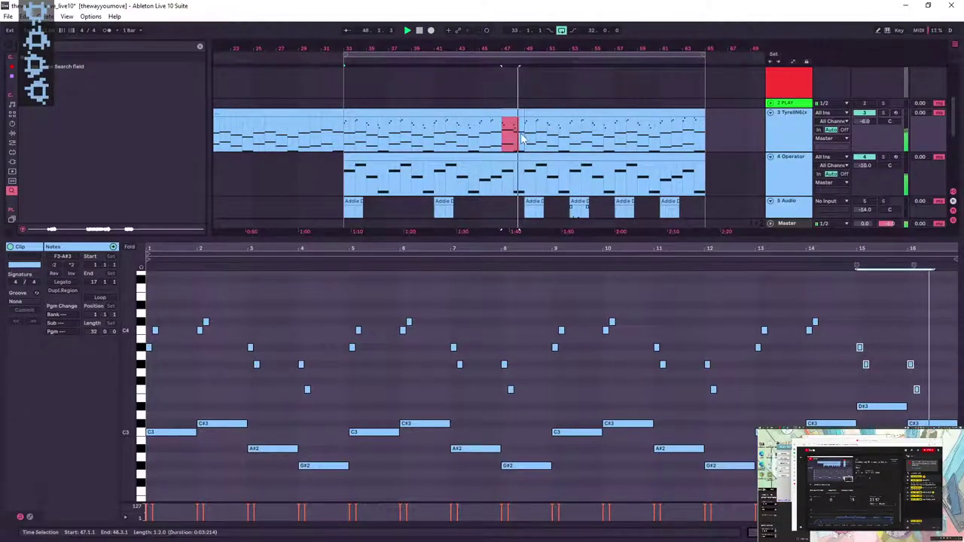
pyautogui.click(503, 113)
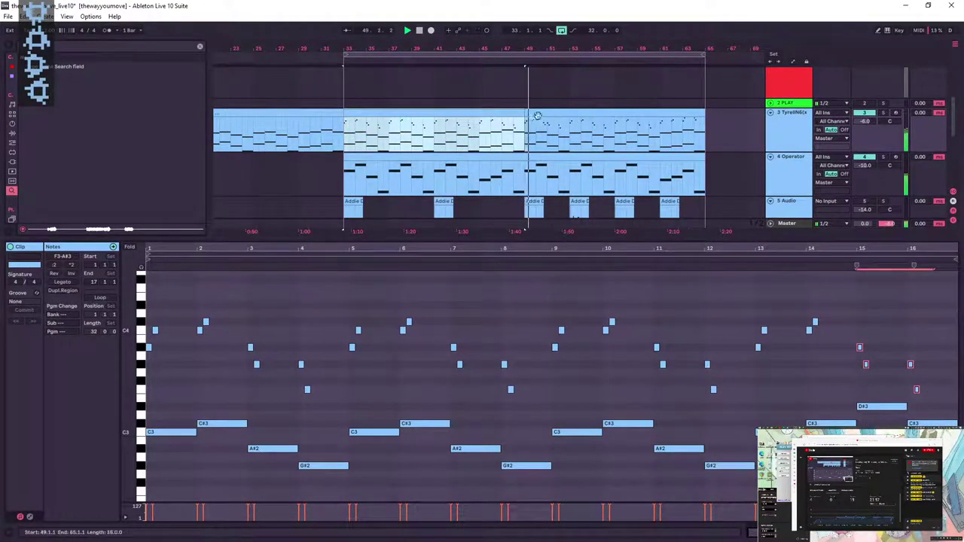
pyautogui.click(98, 298)
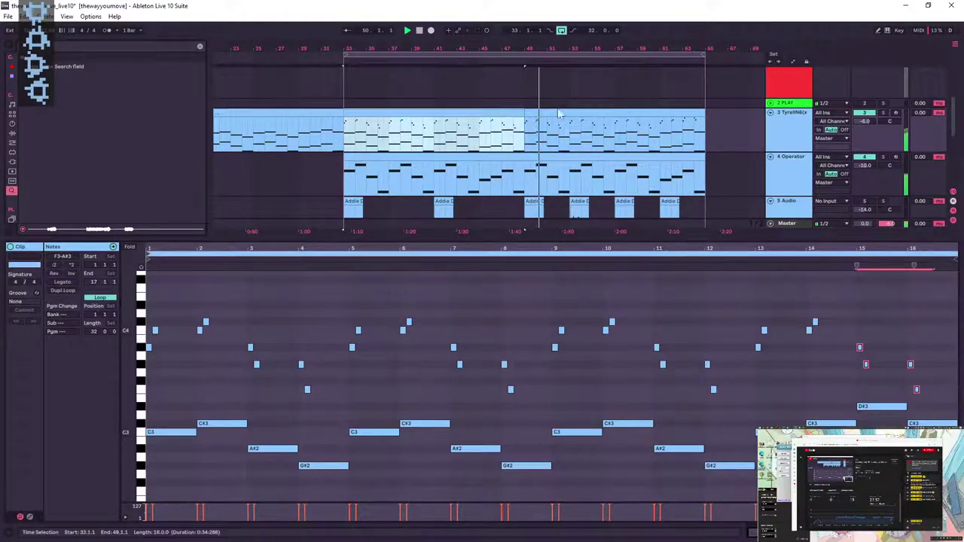
# - Try to extend the looped TyrellN6 clip to bar 65, over the clip that follows it
pyautogui.moveTo(523, 122); pyautogui.dragTo(701, 121)
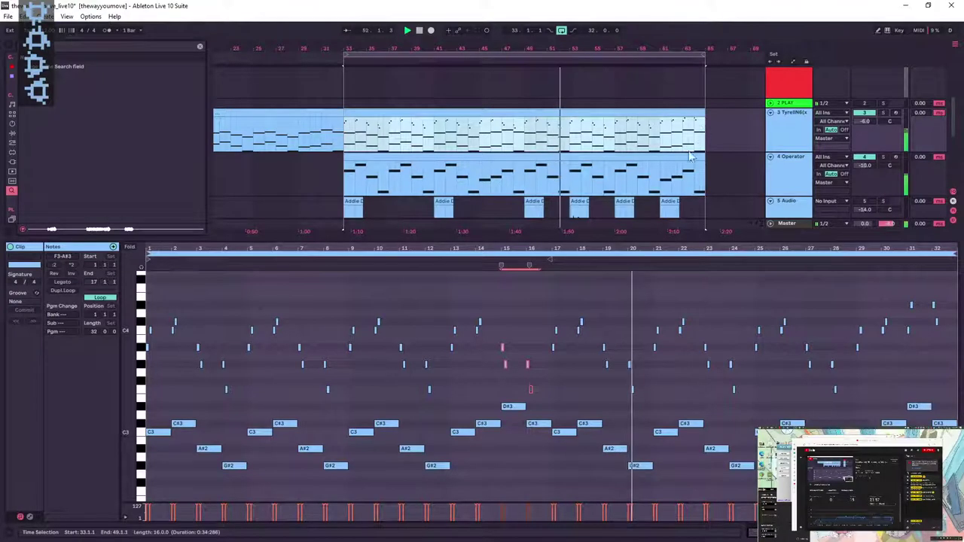
pyautogui.click(575, 294)
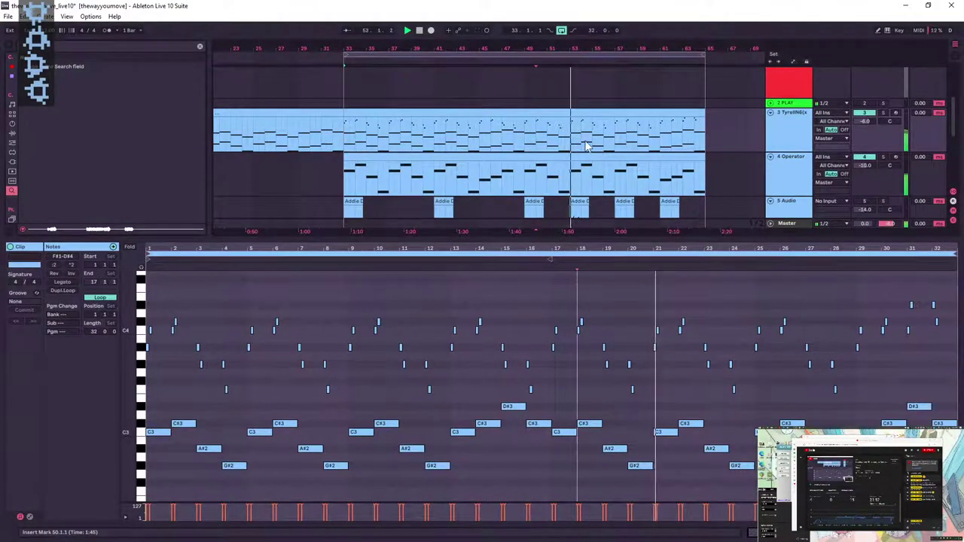
pyautogui.hotkey('ctrl', 'z')
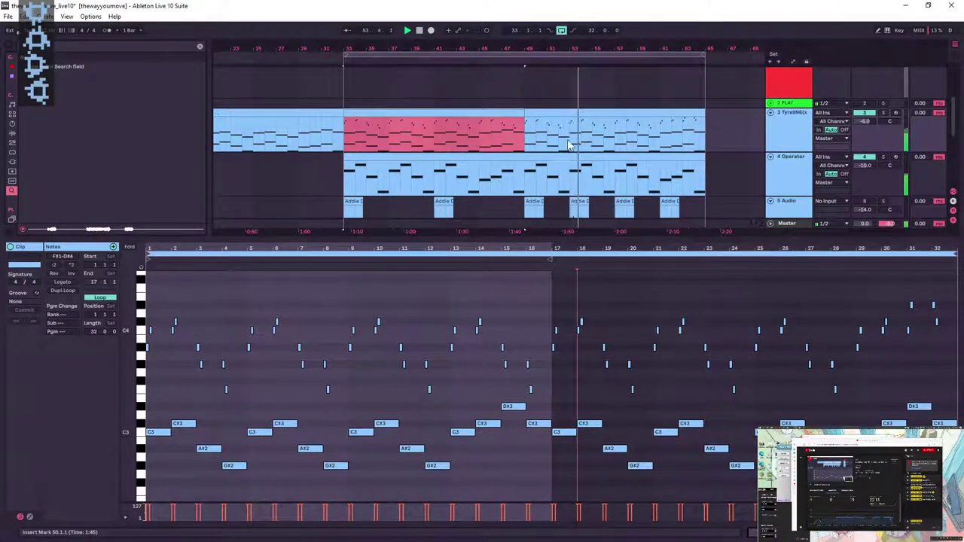
# - Shorten the clip's loop to 16 bars and extend the clip to bar 65 in the arrangement
pyautogui.doubleClick(511, 116)
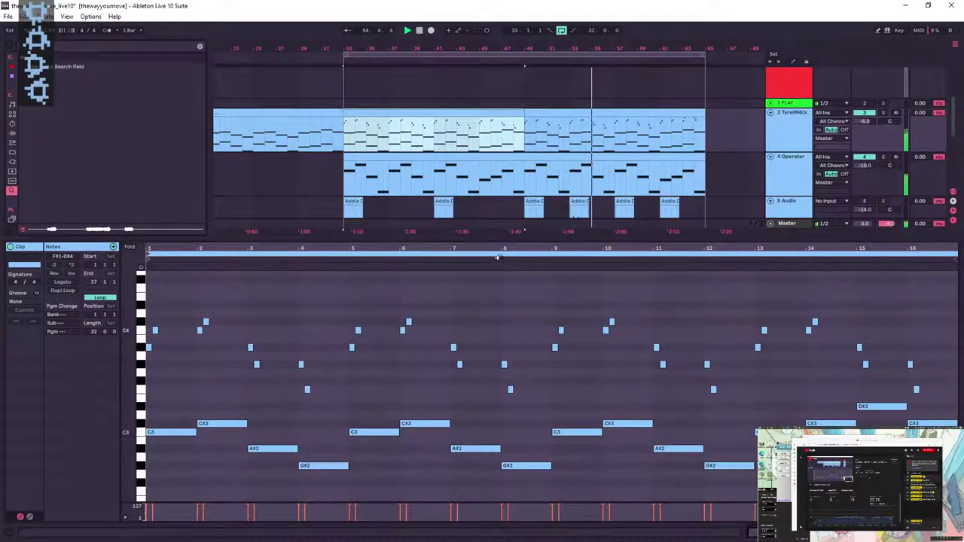
pyautogui.moveTo(406, 249); pyautogui.dragTo(406, 218)
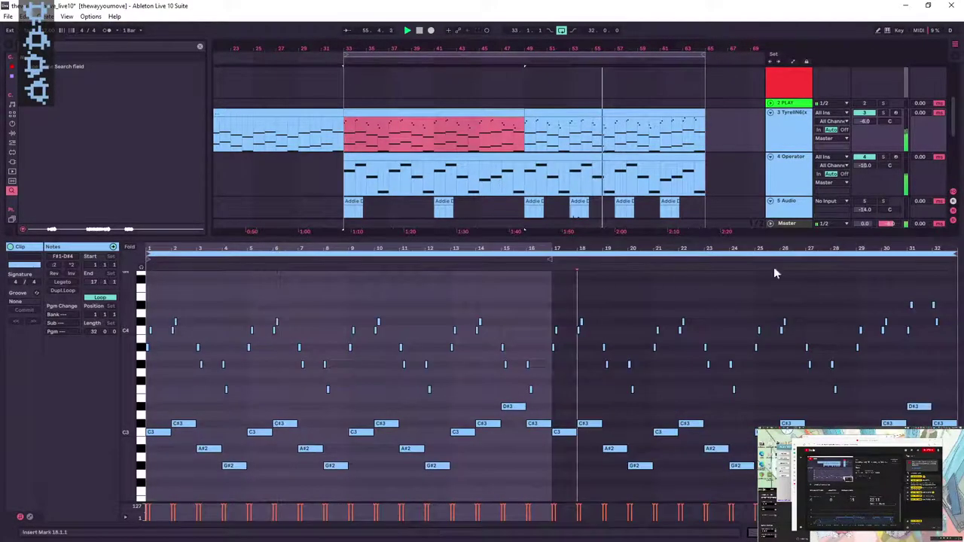
pyautogui.moveTo(954, 254); pyautogui.dragTo(552, 256)
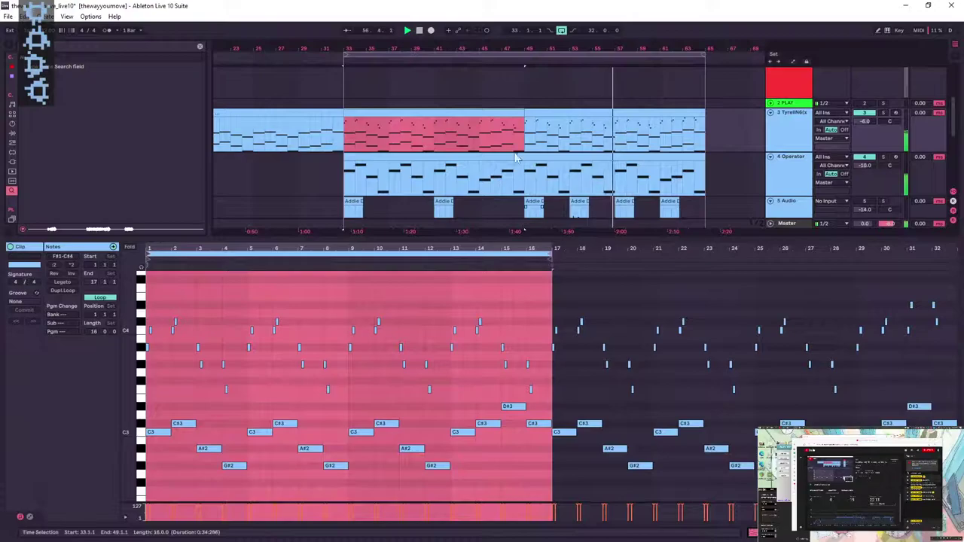
pyautogui.moveTo(523, 113); pyautogui.dragTo(709, 228)
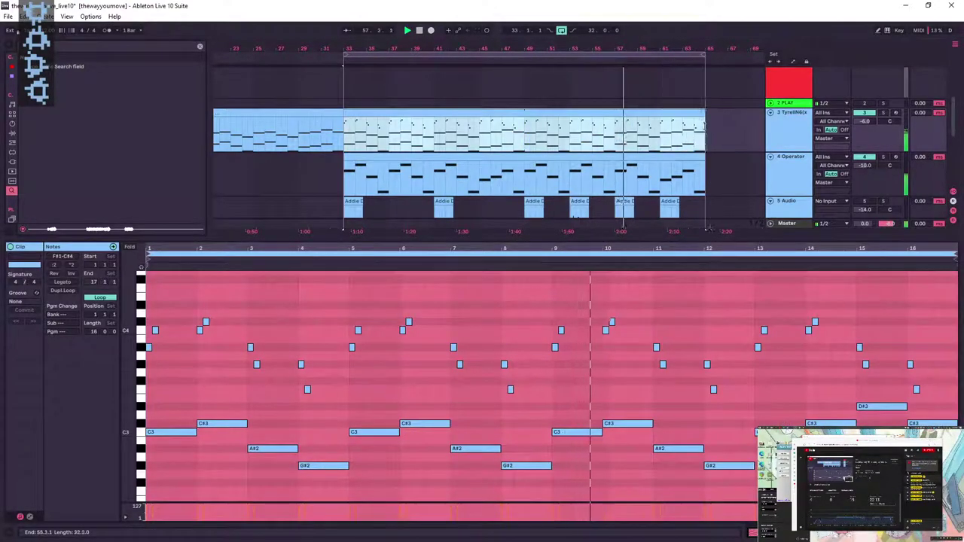
pyautogui.hotkey('shift', 'Tab')
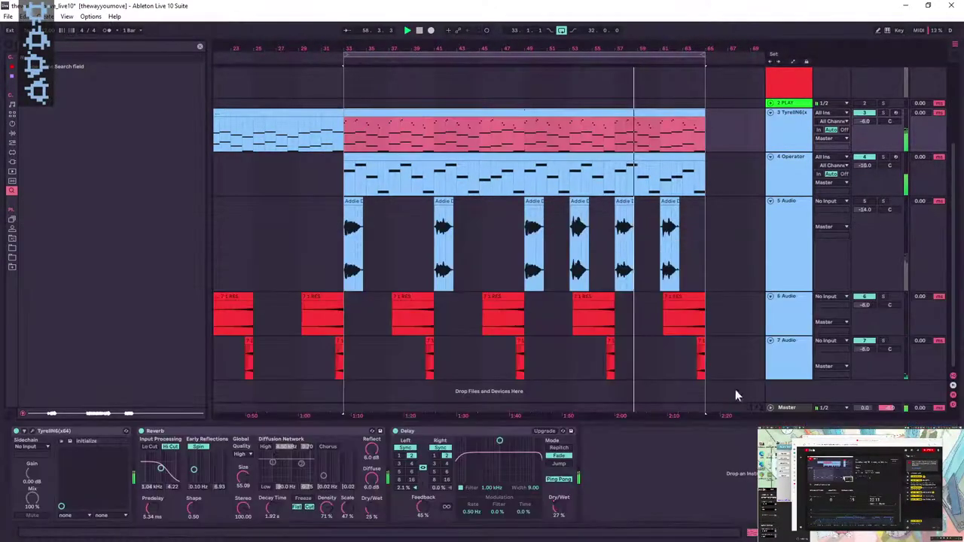
# - Move the TyrellN6 plug-in window over the arrangement and re-enable the overridden automation
pyautogui.click(552, 143)
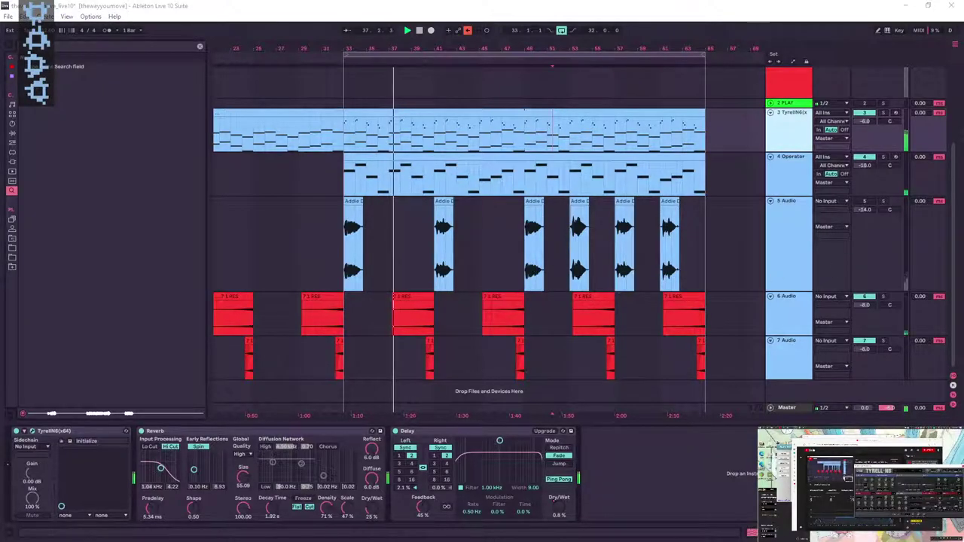
pyautogui.moveTo(867, 467); pyautogui.dragTo(310, 172)
pyautogui.click(469, 31)
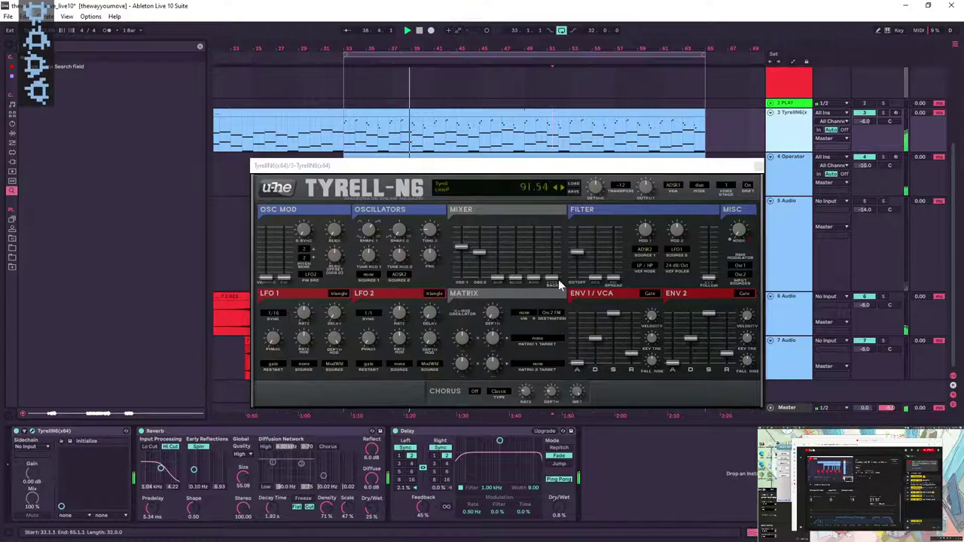
# - Move the plug-in window aside and show the Cutoff automation on the TyrellN6 track
pyautogui.moveTo(559, 166); pyautogui.dragTo(795, 241)
pyautogui.press('a')
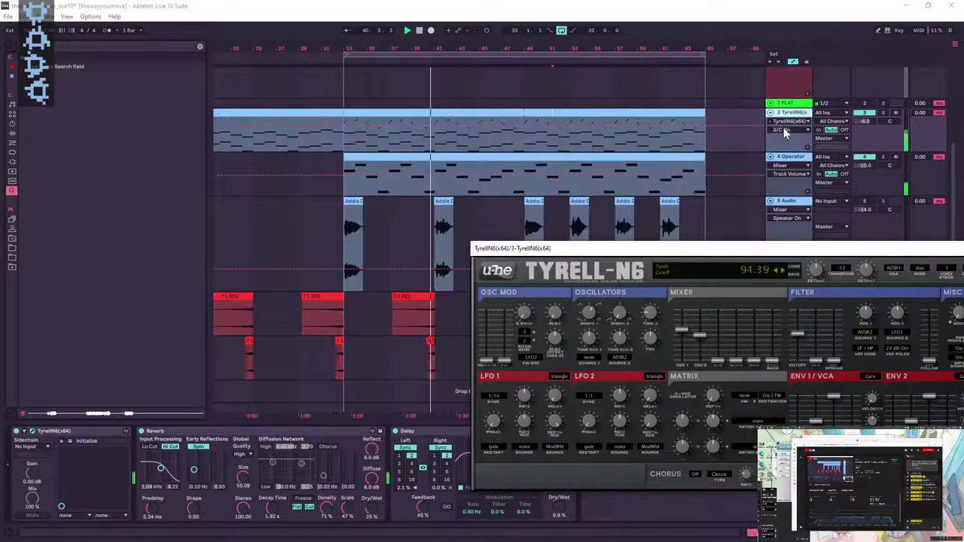
pyautogui.click(783, 129)
pyautogui.click(777, 167)
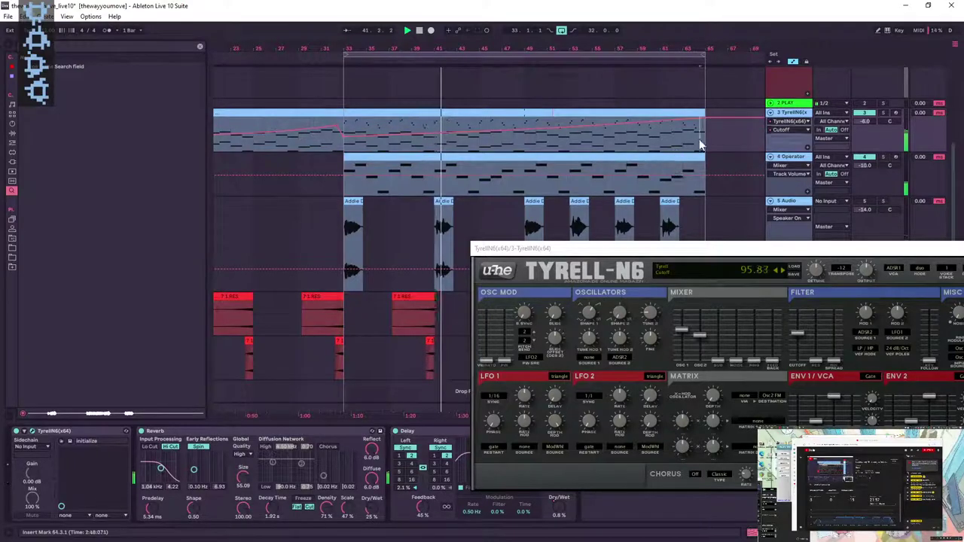
# - Make the Cutoff automation drop back down at bar 65, closing the plug-in window and hiding the automation
pyautogui.click(685, 158)
pyautogui.click(702, 140)
pyautogui.click(724, 139)
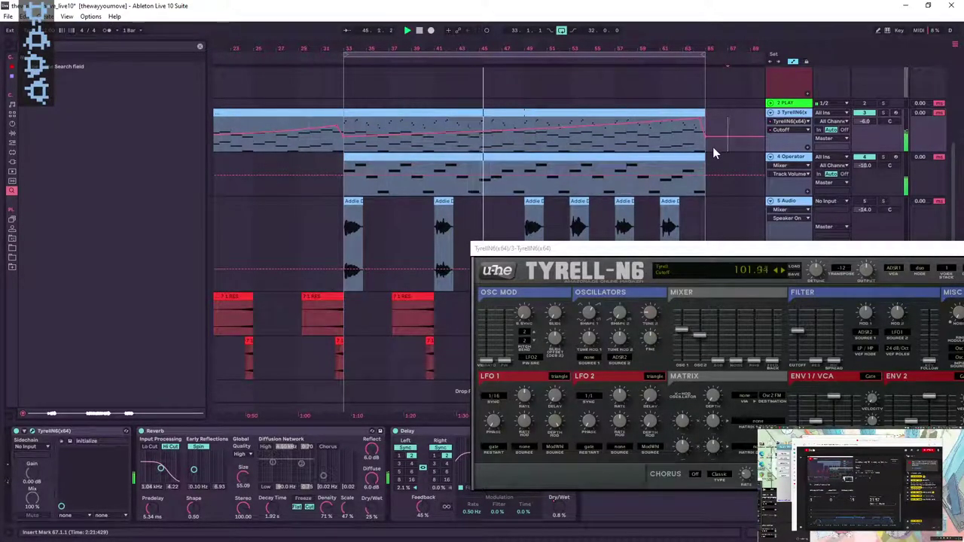
pyautogui.moveTo(725, 256); pyautogui.dragTo(509, 227)
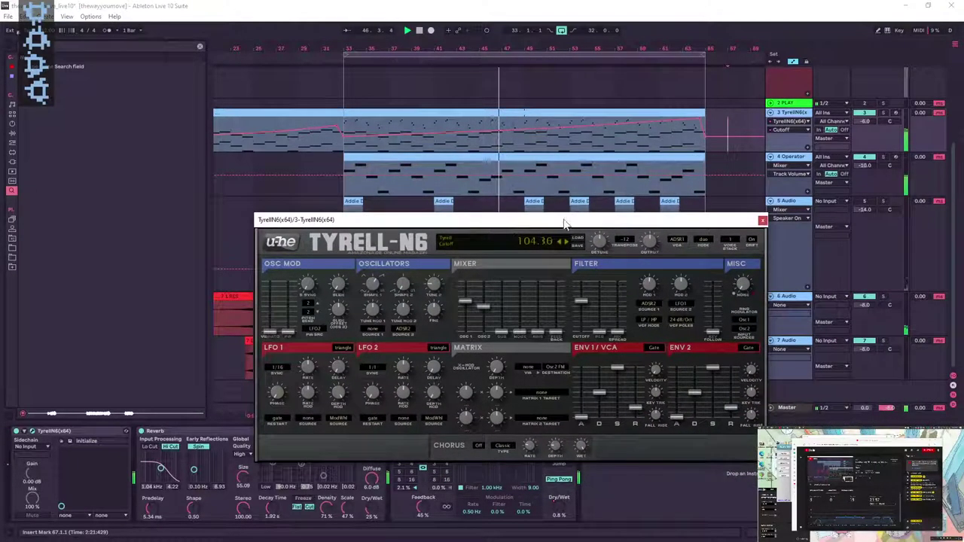
pyautogui.click(762, 220)
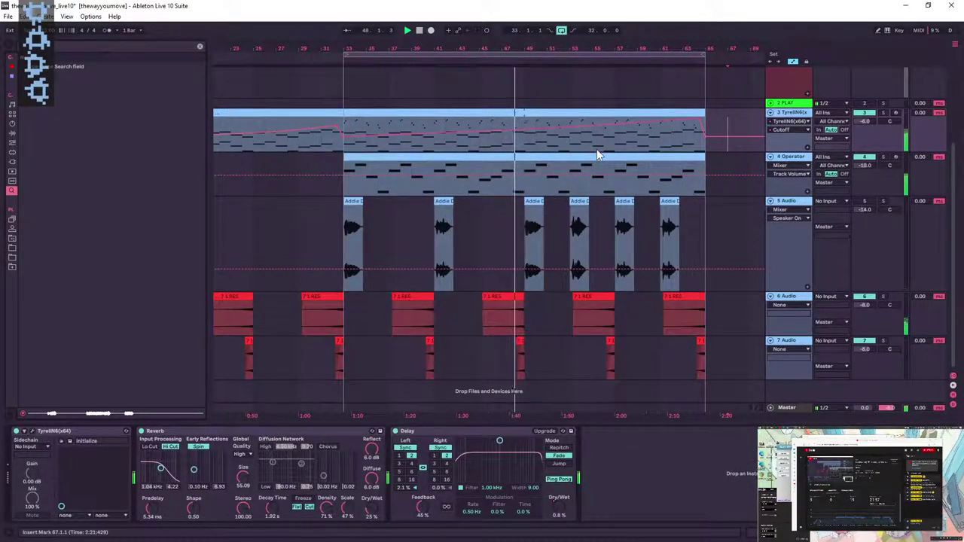
pyautogui.press('a')
# - Insert a MIDI track with Operator below TyrellN6 and copy the TyrellN6 clip from bar 33 onto it
pyautogui.click(816, 177)
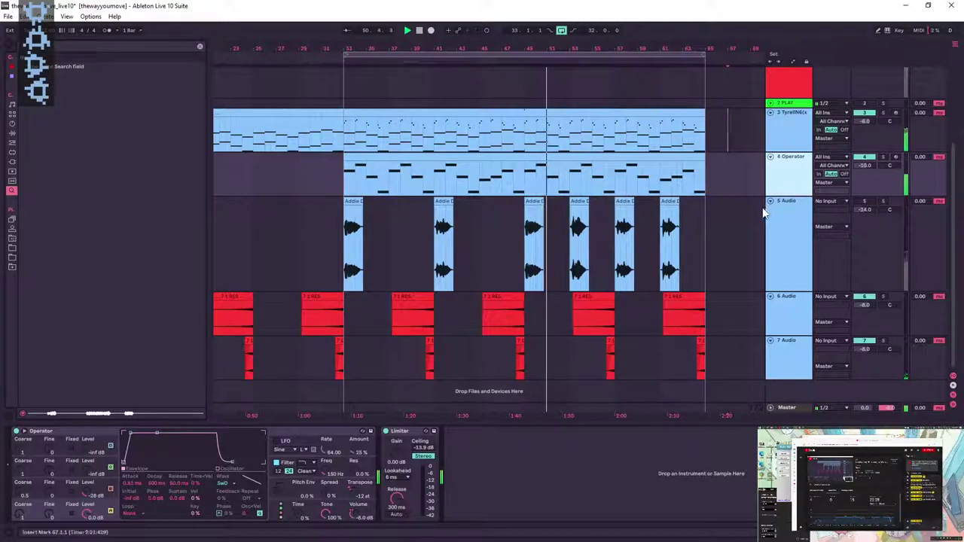
pyautogui.click(800, 140)
pyautogui.hotkey('ctrl', 'shift', 't')
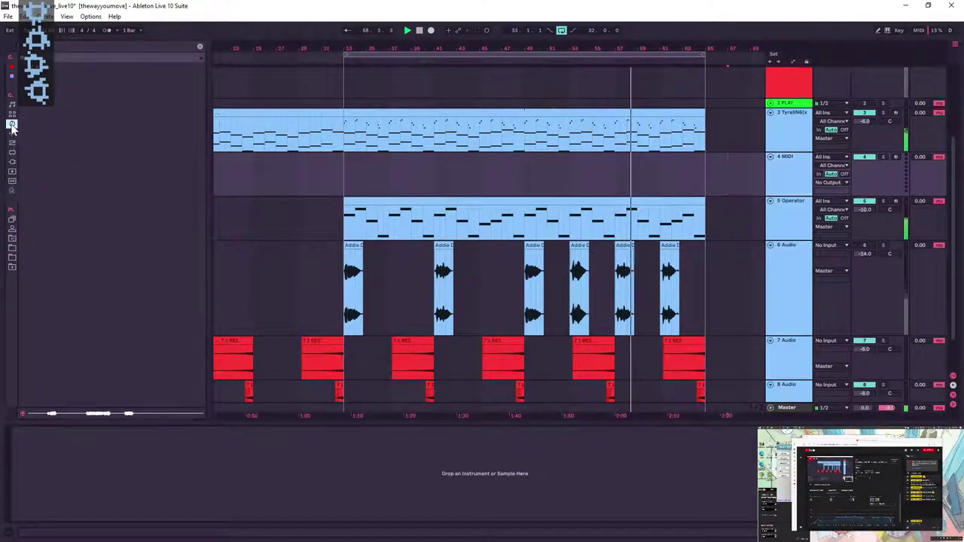
pyautogui.click(11, 123)
pyautogui.moveTo(47, 133); pyautogui.dragTo(433, 180)
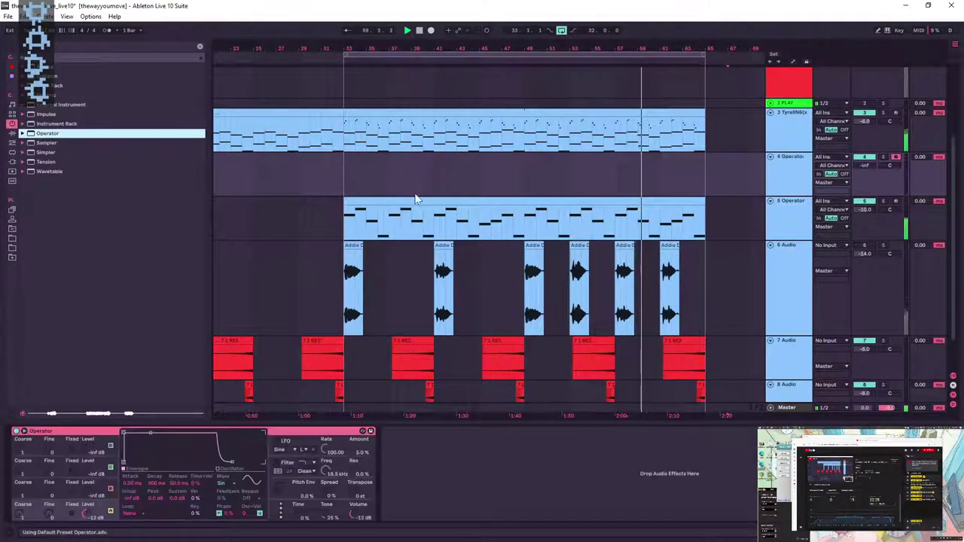
pyautogui.moveTo(383, 111); pyautogui.dragTo(384, 166)
# - Set the new Operator's Spread to 5% and its track volume to about -21 dB
pyautogui.moveTo(867, 166); pyautogui.dragTo(866, 151)
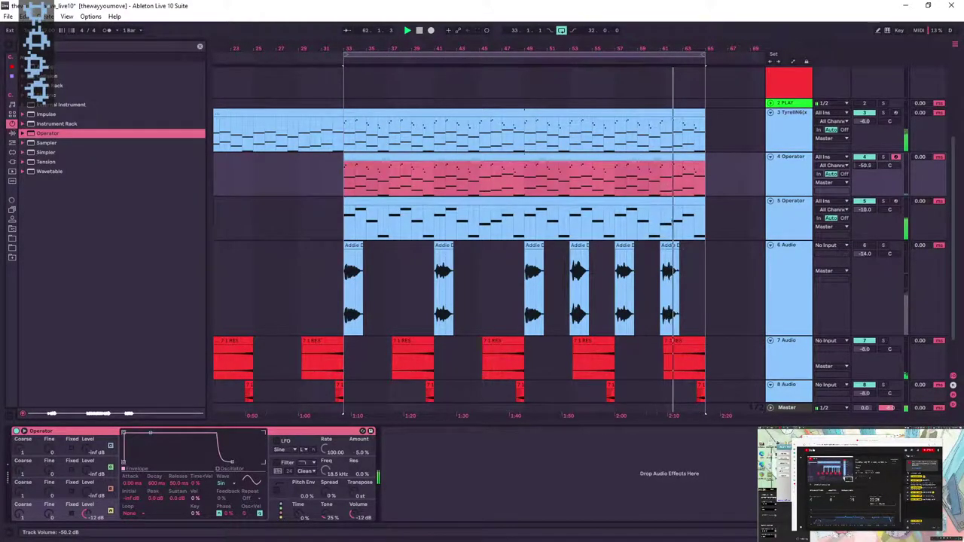
pyautogui.click(333, 490)
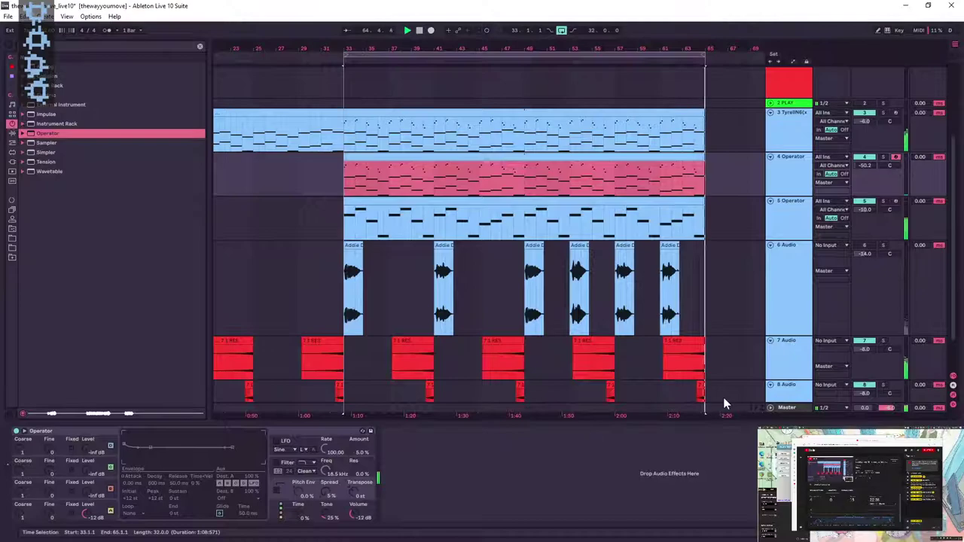
pyautogui.moveTo(865, 165)
pyautogui.mouseDown()
pyautogui.moveTo(865, 146)
pyautogui.moveTo(865, 162)
pyautogui.mouseUp()
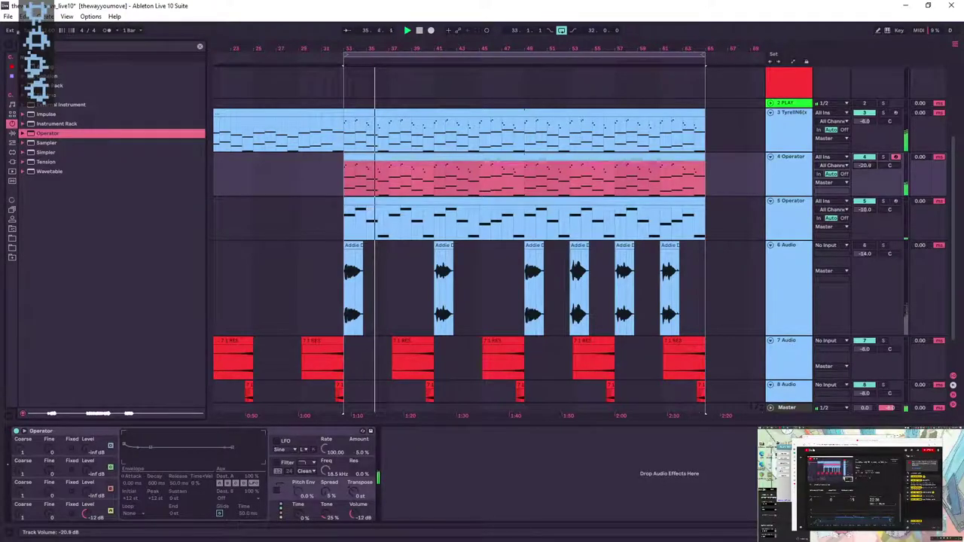
# - Duplicate the bar 33 to 65 clips of the TyrellN6 track and both Operator tracks to bar 65
pyautogui.click(499, 158)
pyautogui.hotkey('ctrl', 'd')
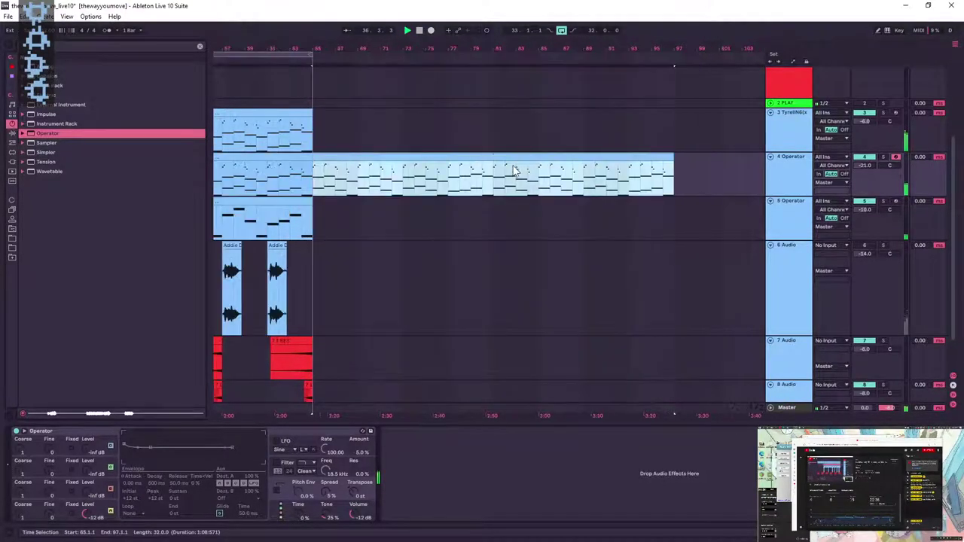
pyautogui.moveTo(400, 45); pyautogui.dragTo(400, 15)
pyautogui.click(419, 111)
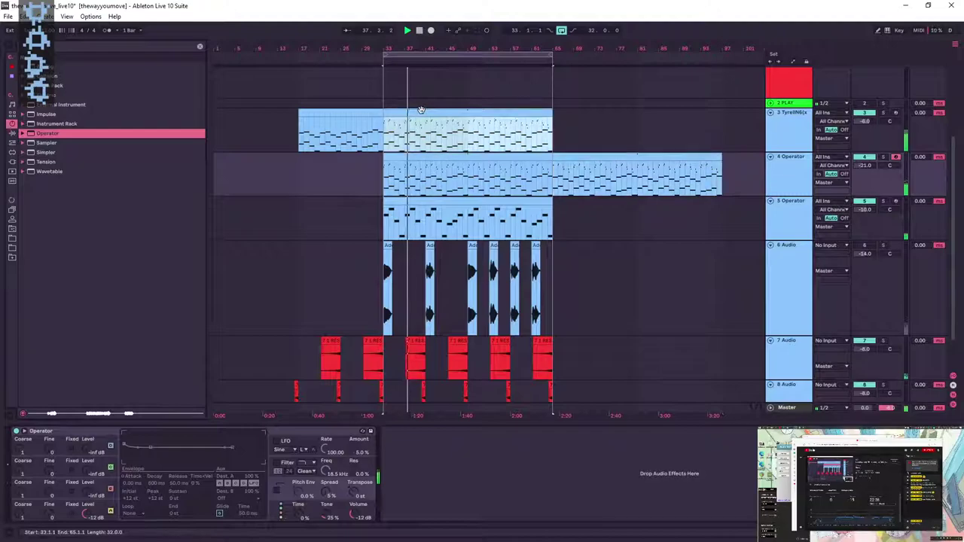
pyautogui.hotkey('ctrl', 'd')
pyautogui.click(455, 200)
pyautogui.hotkey('ctrl', 'd')
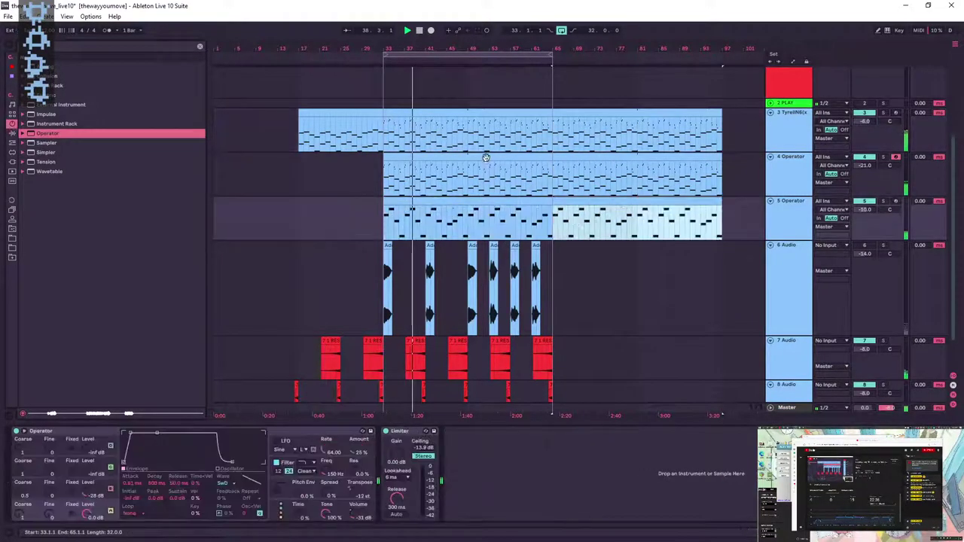
# - Delete the clip between bars 33 and 65 on the new Operator track
pyautogui.click(487, 157)
pyautogui.press('Delete')
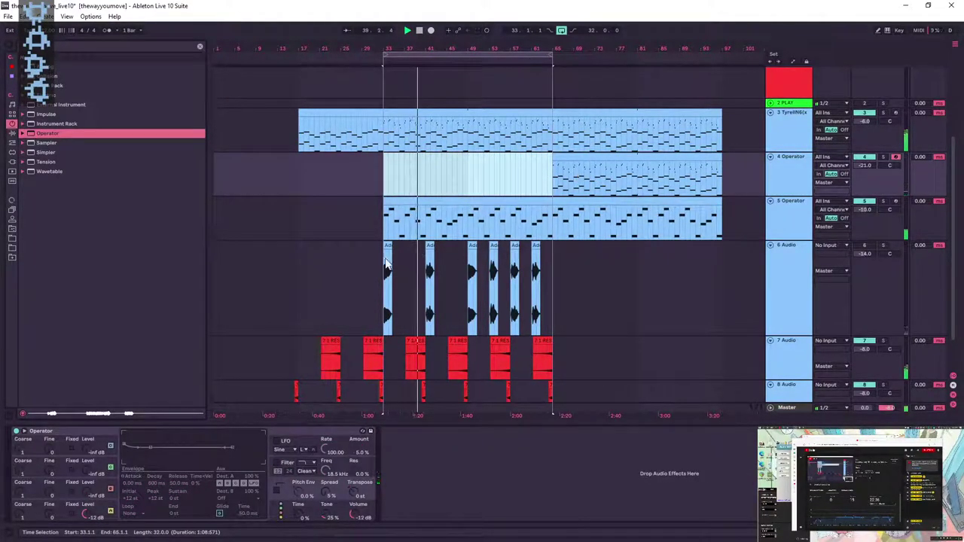
pyautogui.press('Delete')
# - Duplicate bars 33 to 65 of audio tracks 7 and 8 to bar 65 and turn off the arrangement loop
pyautogui.click(384, 349)
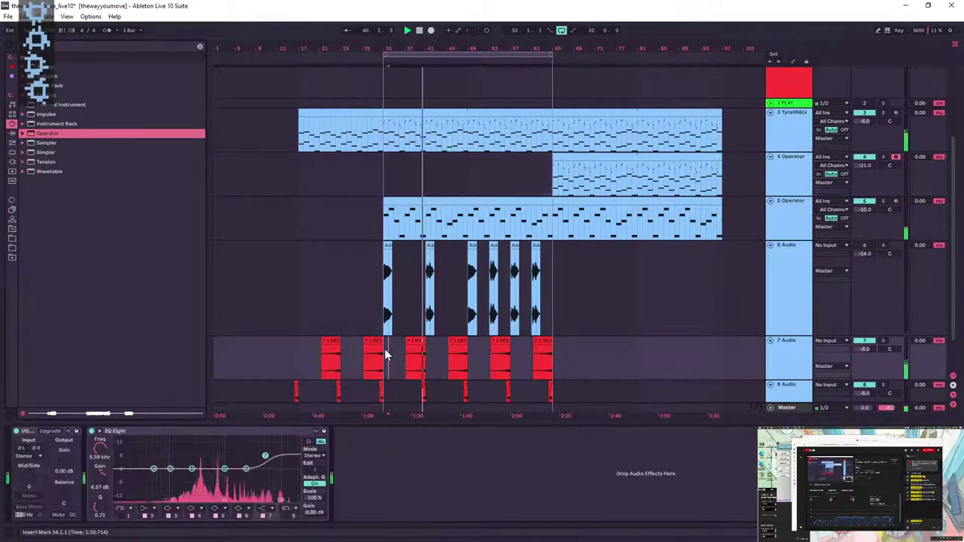
pyautogui.moveTo(398, 357); pyautogui.dragTo(554, 418)
pyautogui.hotkey('ctrl', 'd')
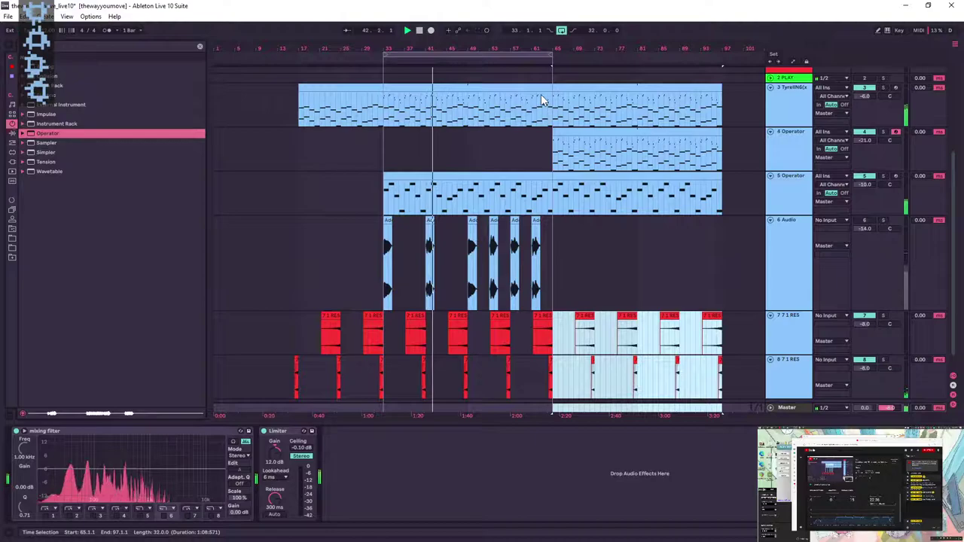
pyautogui.click(561, 30)
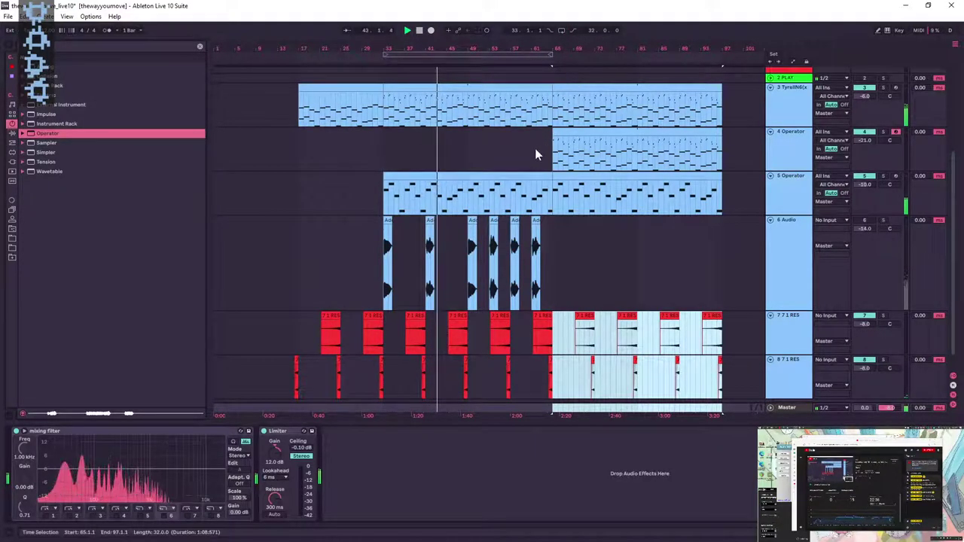
# - Unmute vocal audio track 6 and set its volume to about -16 dB while auditioning its clips
pyautogui.moveTo(551, 230); pyautogui.dragTo(372, 247)
pyautogui.click(890, 230)
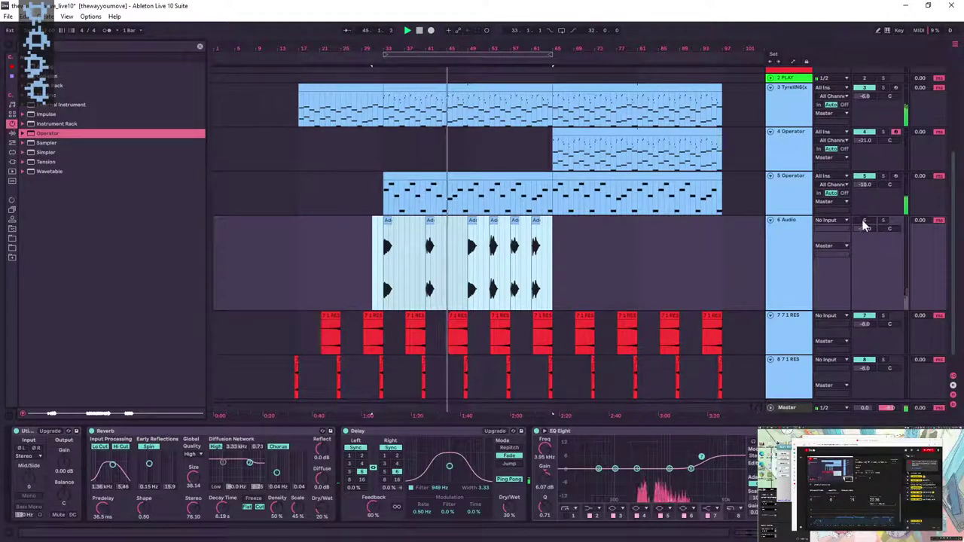
pyautogui.click(864, 222)
pyautogui.click(465, 255)
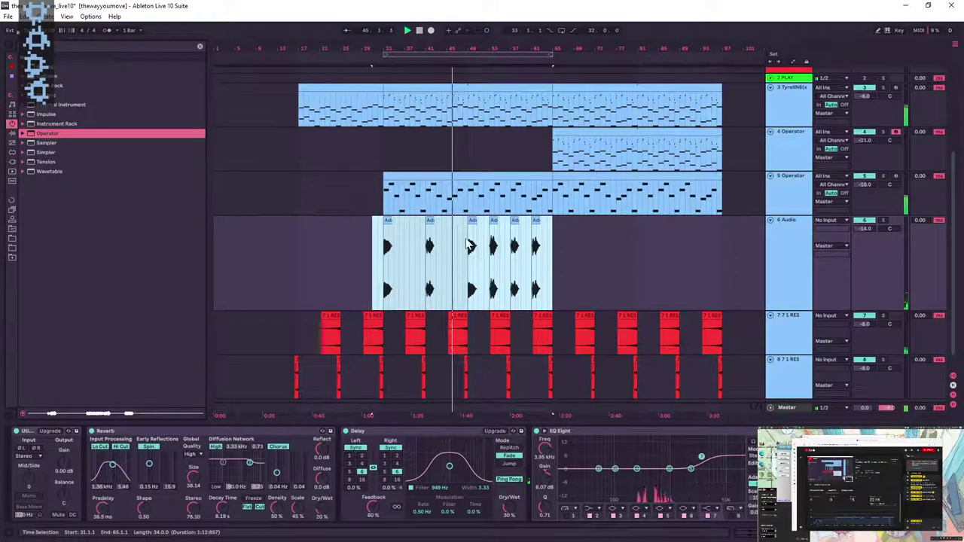
pyautogui.click(467, 244)
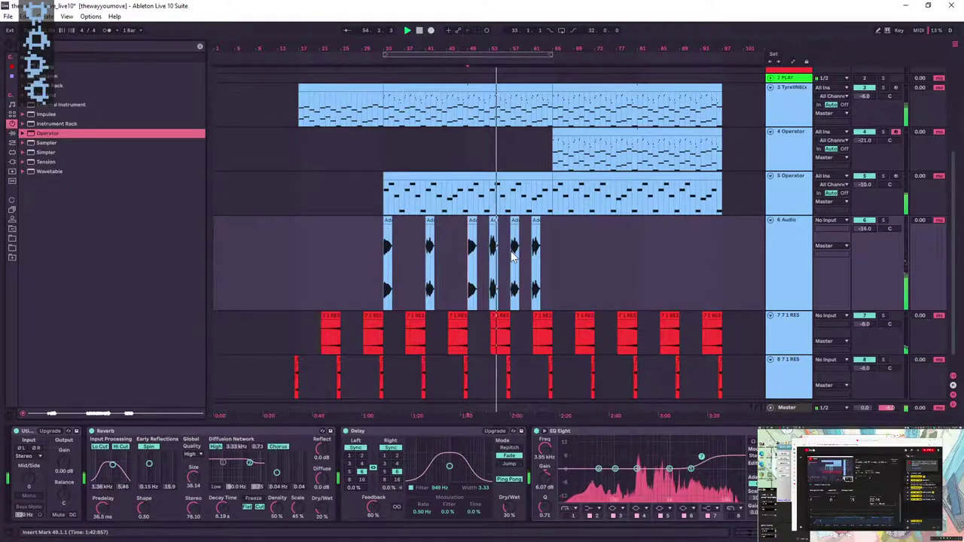
# - Set the track 4 Operator's volume to -20 dB and open oscillator A's envelope settings
pyautogui.click(800, 150)
pyautogui.moveTo(876, 143); pyautogui.dragTo(876, 139)
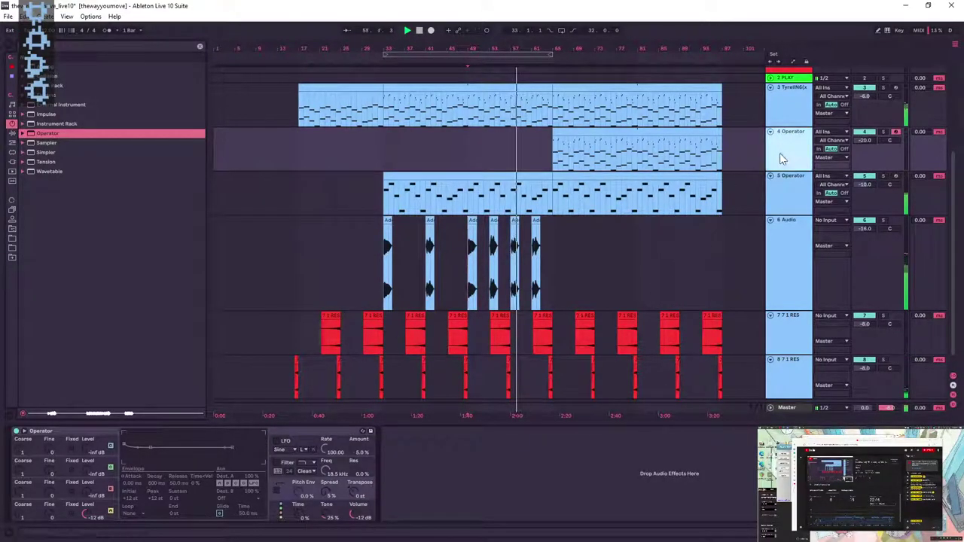
pyautogui.click(98, 513)
pyautogui.click(219, 513)
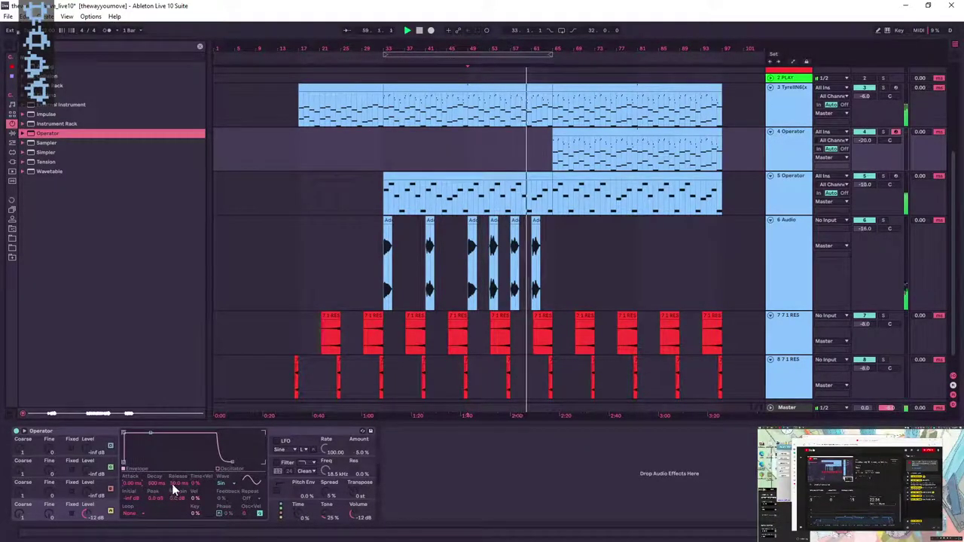
# - Try an EQ Eight cut of -12 dB at about 5.05 kHz on vocal track 6 while playing from before bar 33
pyautogui.click(585, 230)
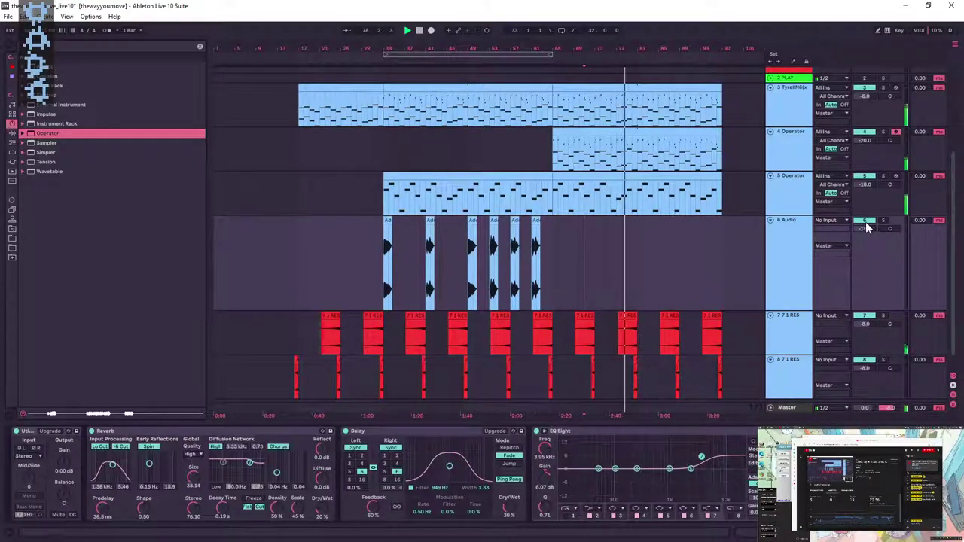
pyautogui.click(801, 250)
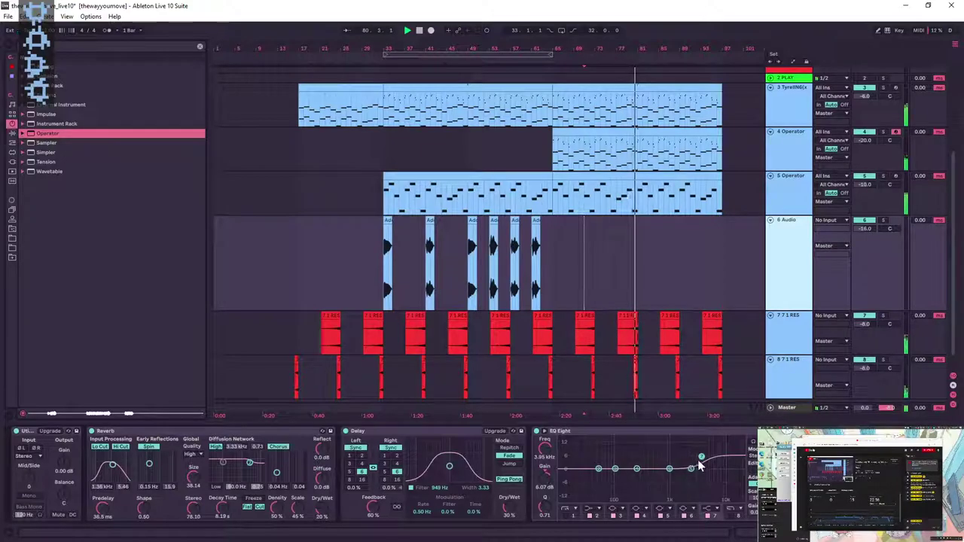
pyautogui.click(379, 254)
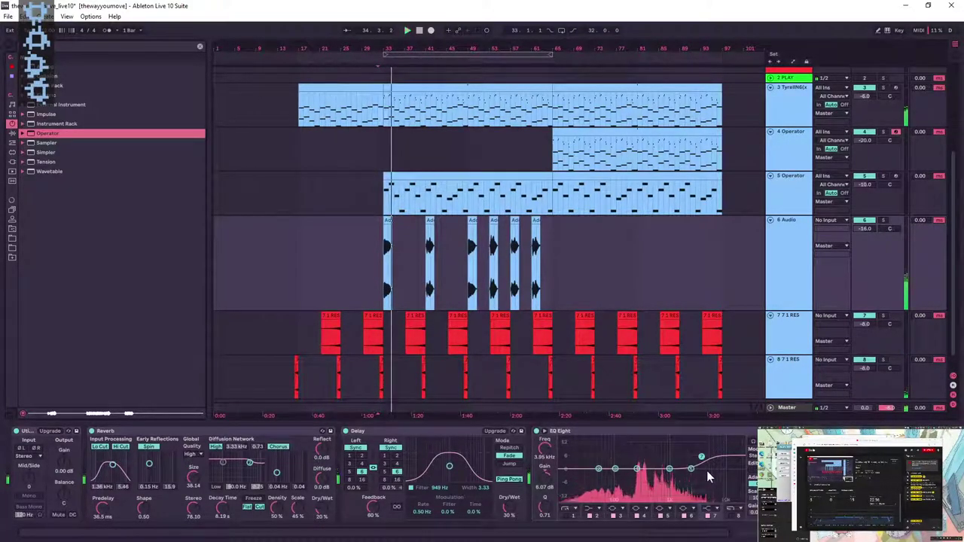
pyautogui.press('space')
pyautogui.press('space')
pyautogui.moveTo(691, 470); pyautogui.dragTo(707, 493)
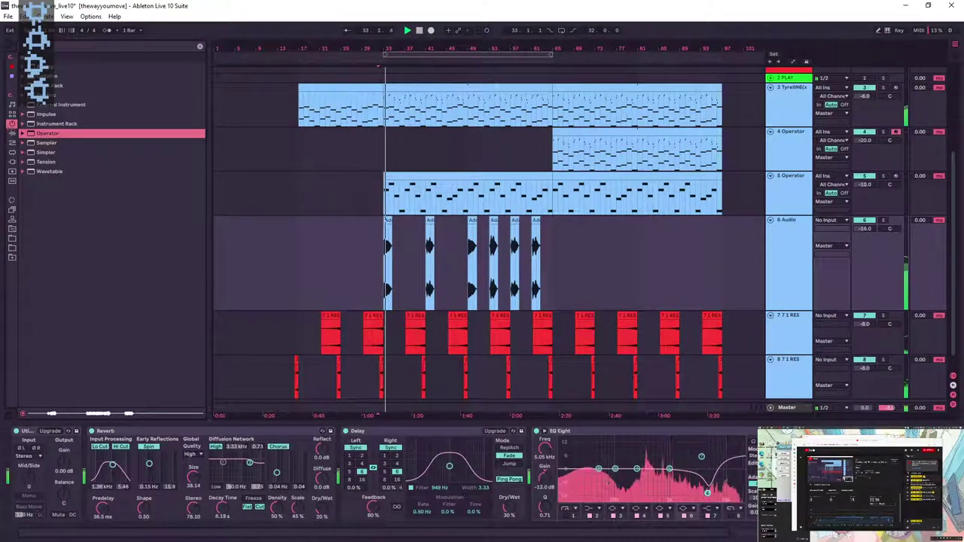
pyautogui.hotkey('ctrl', 'z')
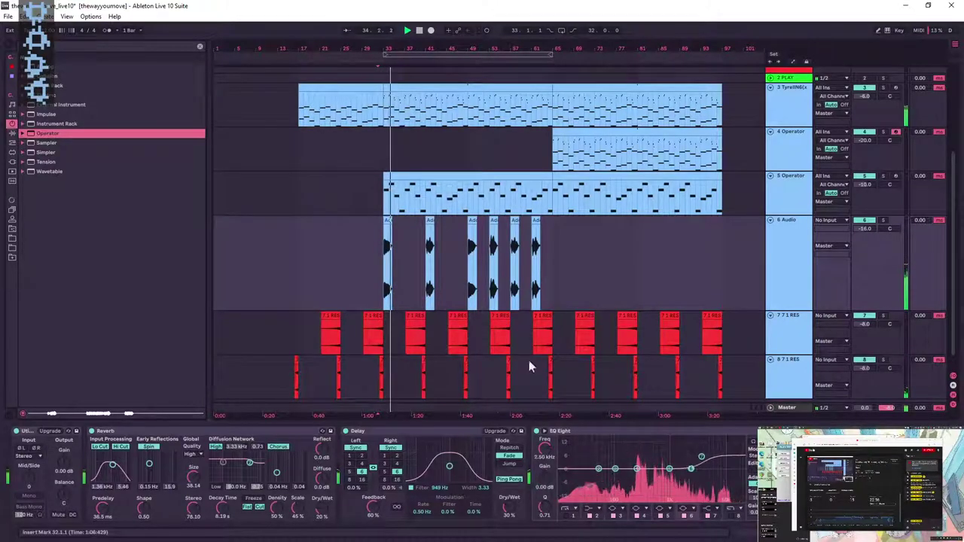
# - Try extending the first vocal clip's start back to 32.4.3 and audition its opening phrase from about 33.1.2
pyautogui.moveTo(383, 47); pyautogui.dragTo(383, 264)
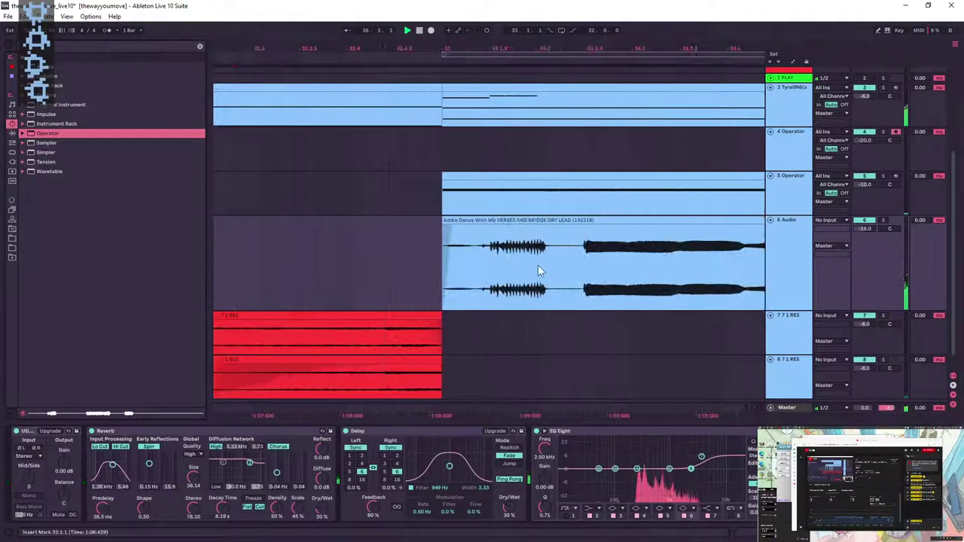
pyautogui.moveTo(444, 224); pyautogui.dragTo(383, 228)
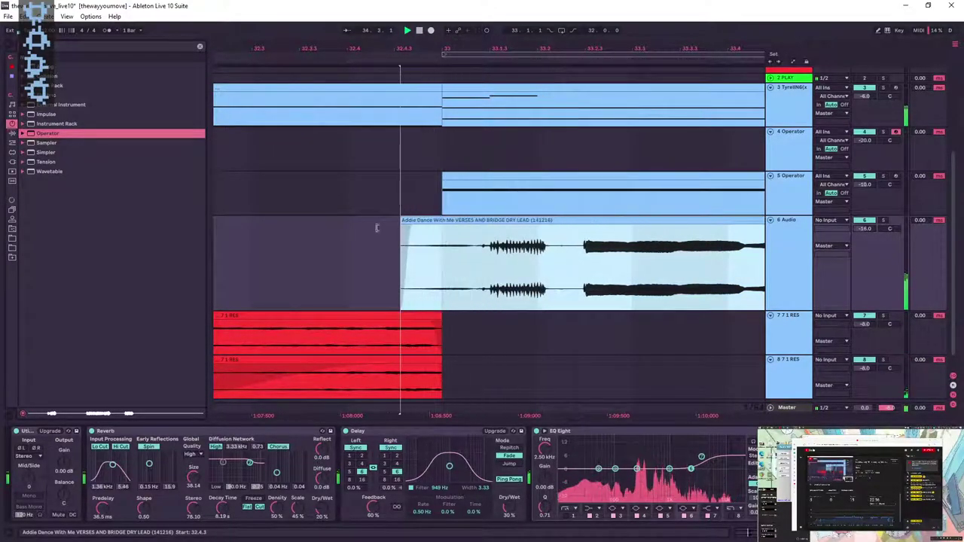
pyautogui.moveTo(254, 218); pyautogui.dragTo(485, 264)
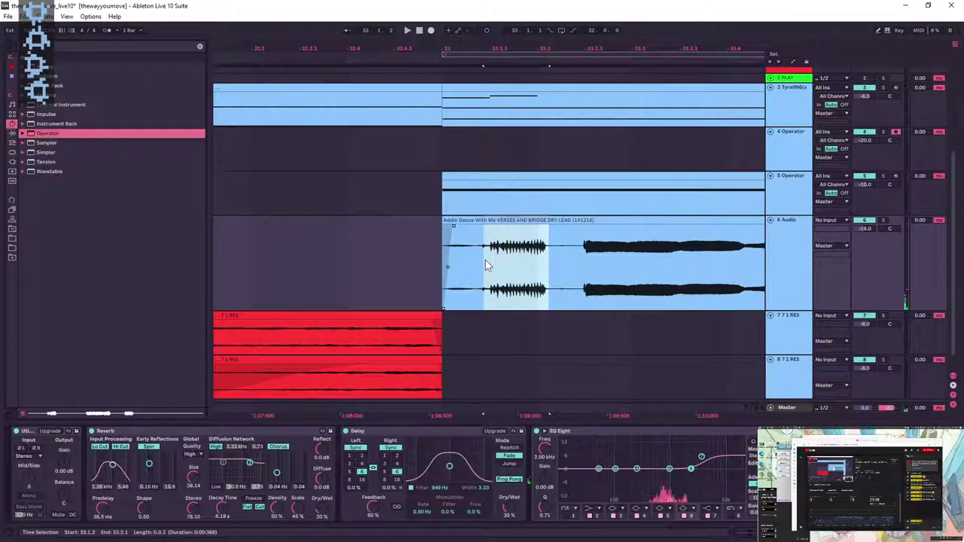
pyautogui.press('space')
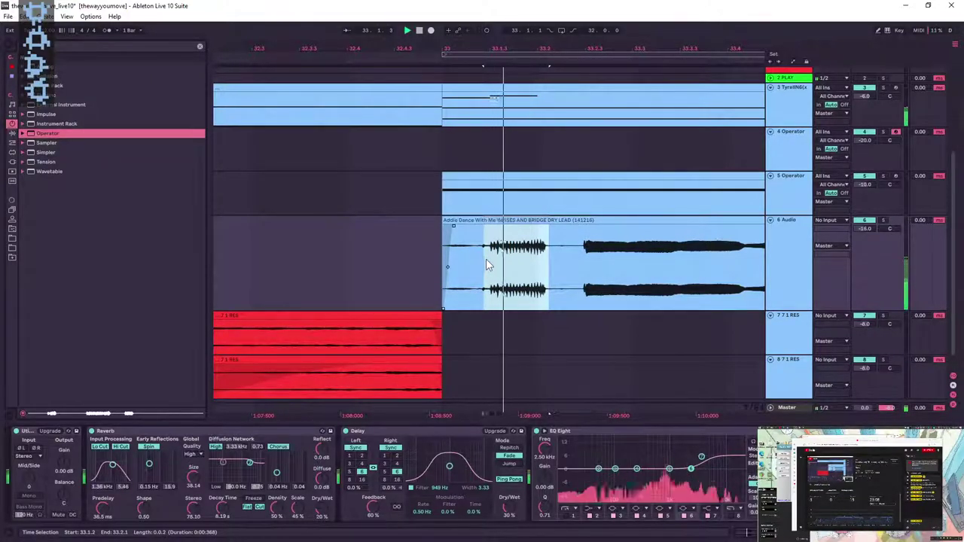
pyautogui.click(490, 258)
pyautogui.press('space')
pyautogui.press('space')
pyautogui.press('space')
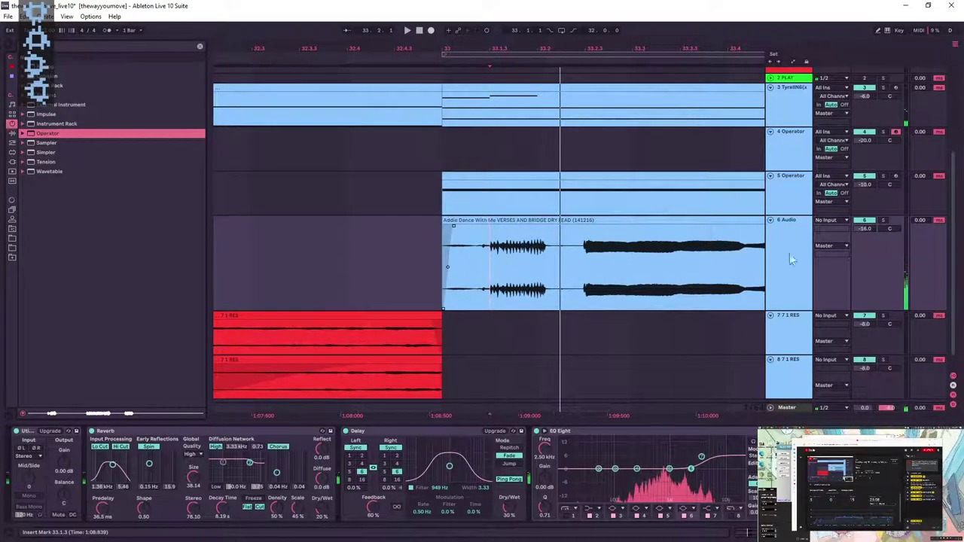
# - Delete vocal audio track 6 and play the arrangement from bar 31
pyautogui.doubleClick(610, 48)
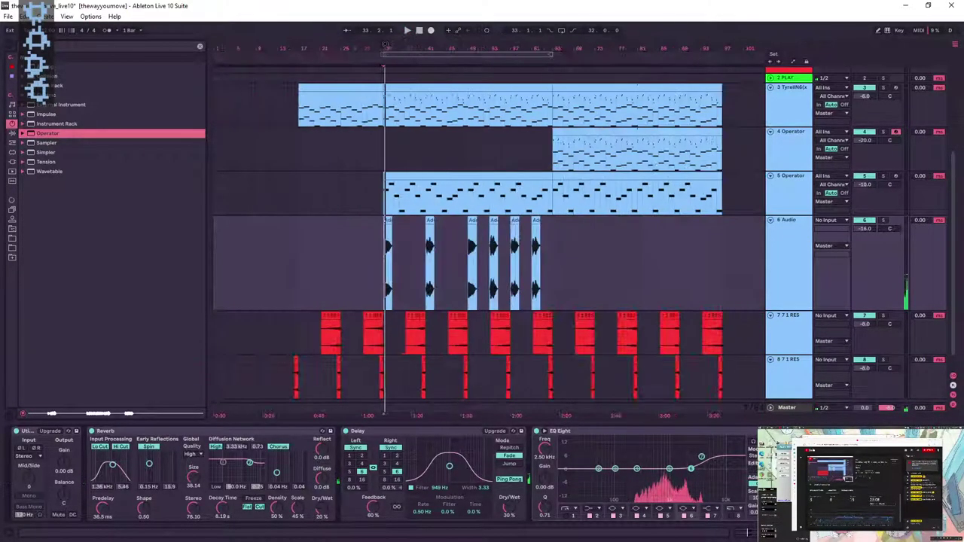
pyautogui.click(800, 240)
pyautogui.press('Delete')
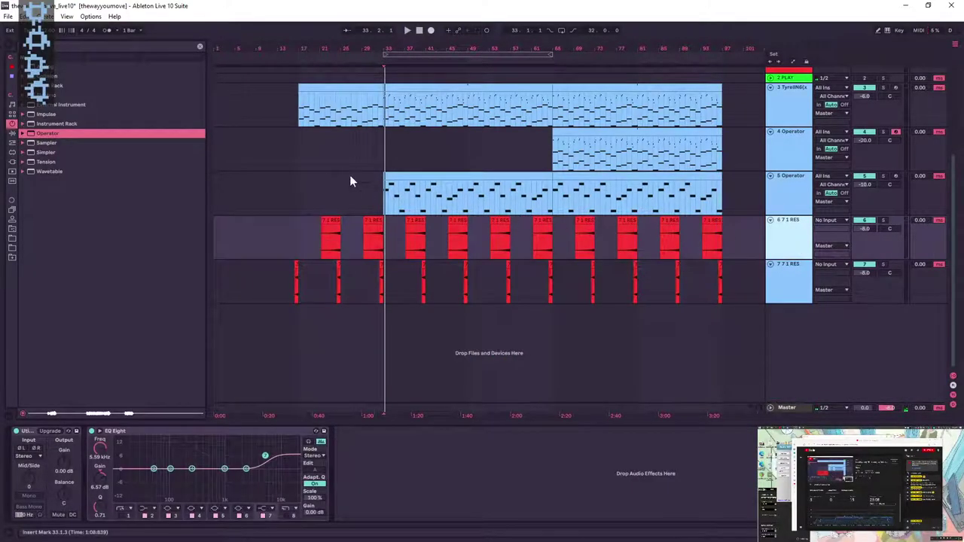
pyautogui.click(373, 154)
pyautogui.press('space')
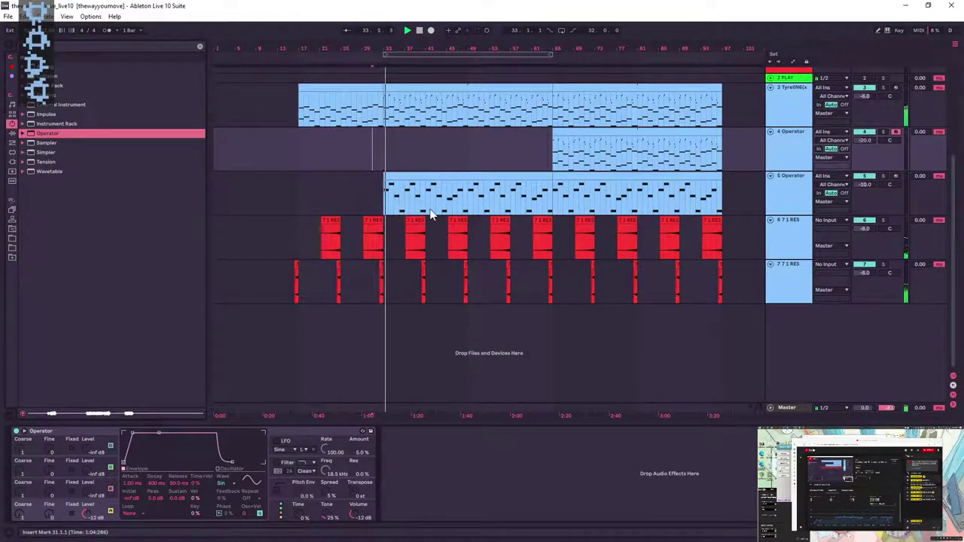
# - Insert a MIDI track below the track 5 Operator and load the External Instrument preset PRO3 onto it
pyautogui.click(790, 196)
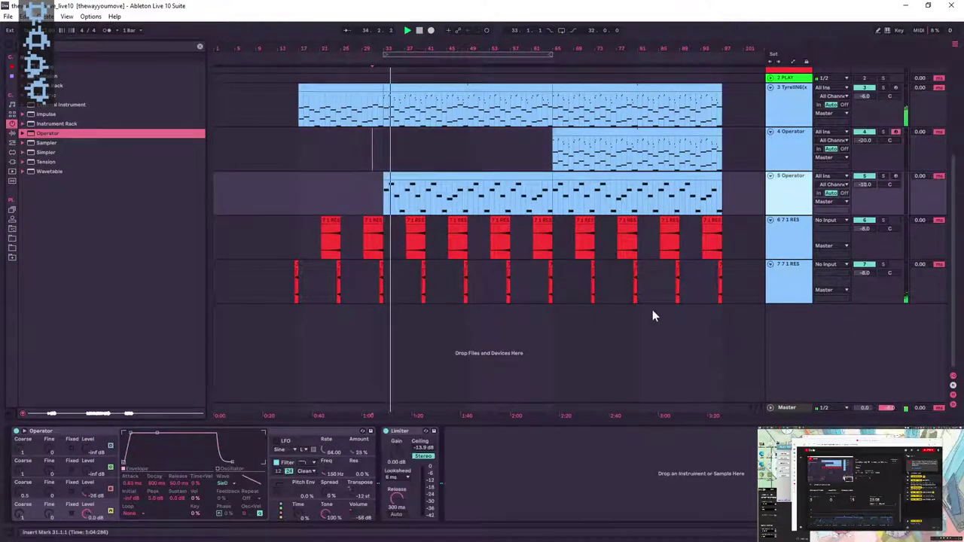
pyautogui.hotkey('ctrl', 'shift', 't')
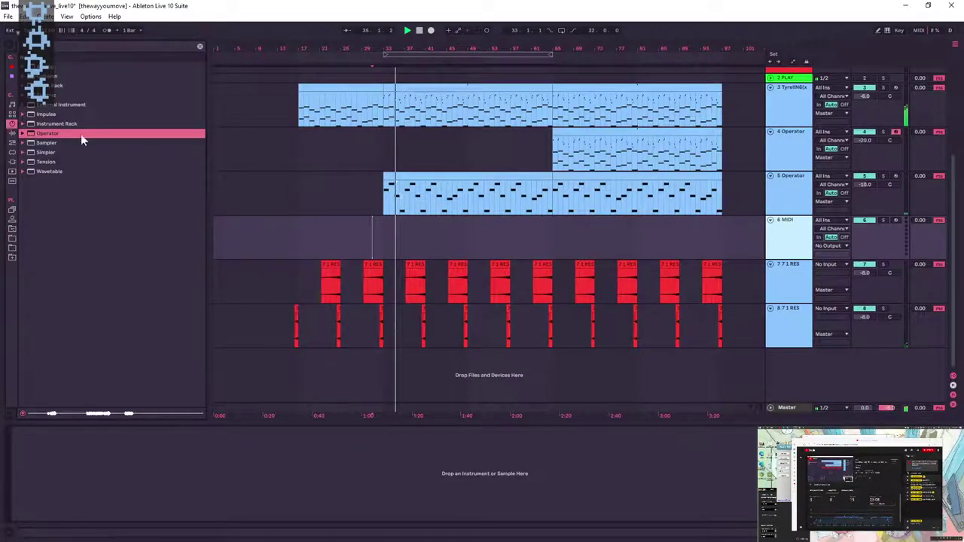
pyautogui.click(23, 104)
pyautogui.click(54, 113)
pyautogui.moveTo(54, 117); pyautogui.dragTo(472, 243)
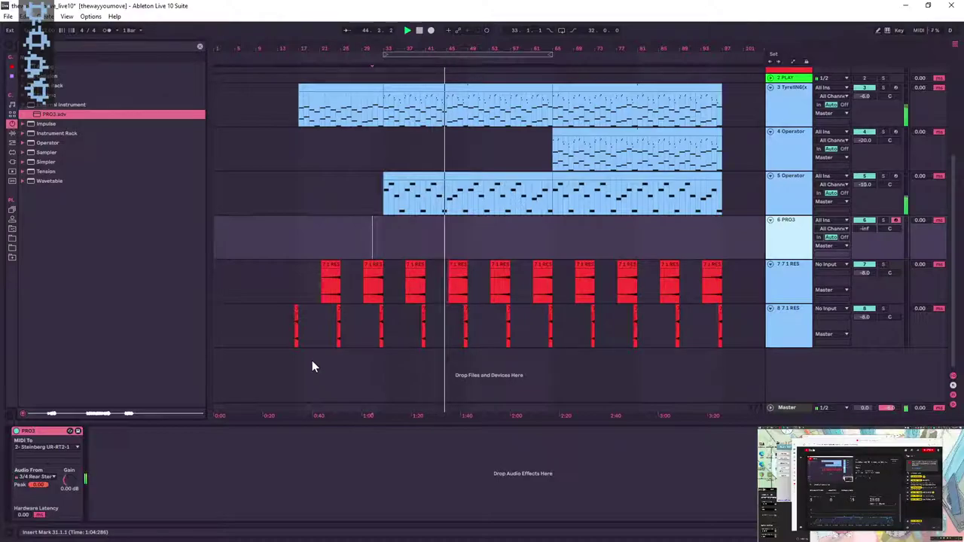
# - Copy the bar 33 to 65 TyrellN6 clips to the PRO3 track and delete the low notes from the first copy
pyautogui.moveTo(441, 87); pyautogui.dragTo(440, 225)
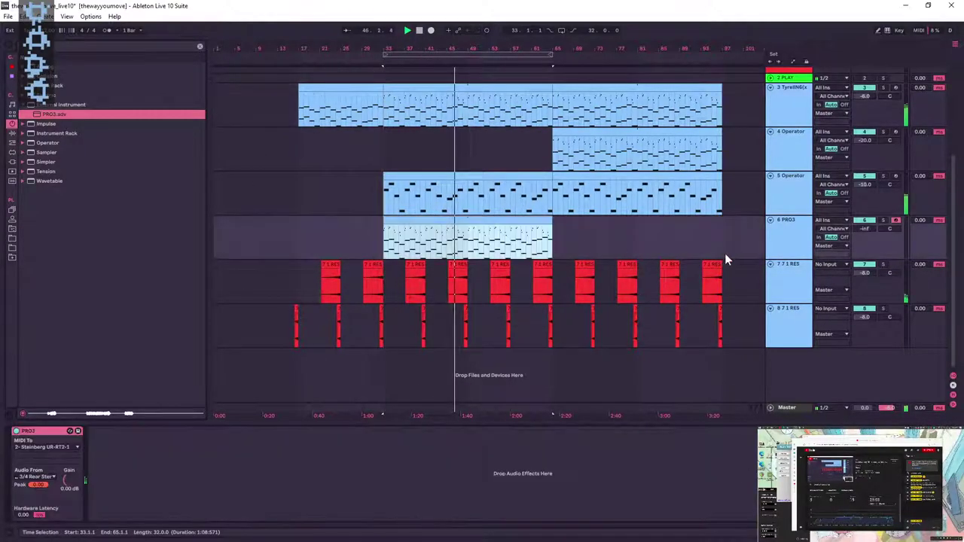
pyautogui.doubleClick(518, 219)
pyautogui.moveTo(178, 403); pyautogui.dragTo(942, 478)
pyautogui.press('Delete')
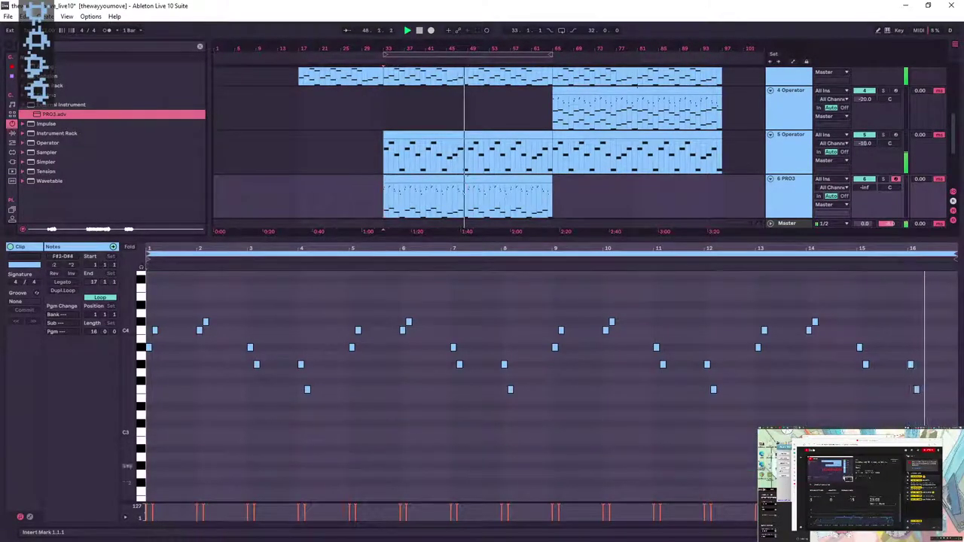
# - Delete the low notes from the second PRO3 clip and duplicate the bar 33 to 65 PRO3 clips to bar 65
pyautogui.hotkey('shift', 'Tab')
pyautogui.doubleClick(473, 253)
pyautogui.scroll(-3, 553, 355)
pyautogui.moveTo(163, 354); pyautogui.dragTo(934, 471)
pyautogui.press('Delete')
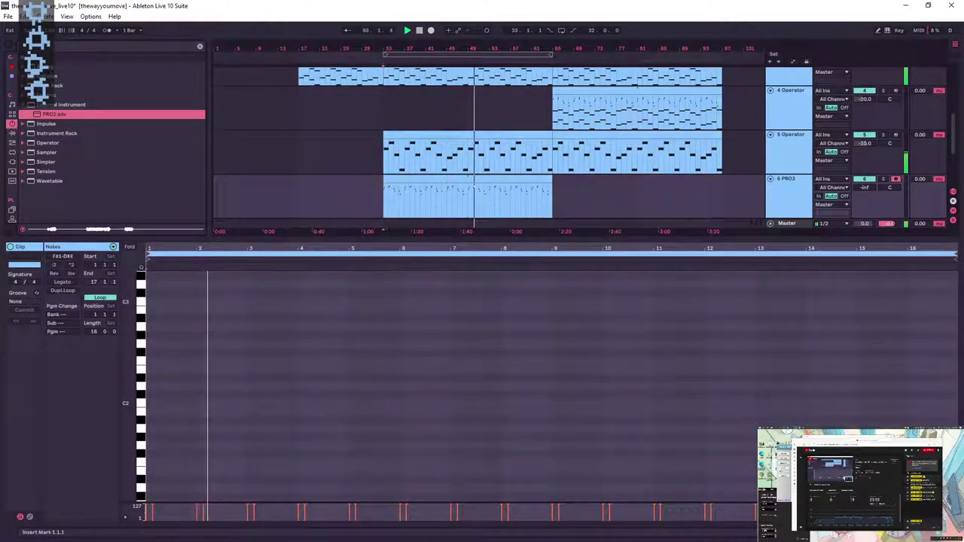
pyautogui.hotkey('shift', 'Tab')
pyautogui.click(491, 253)
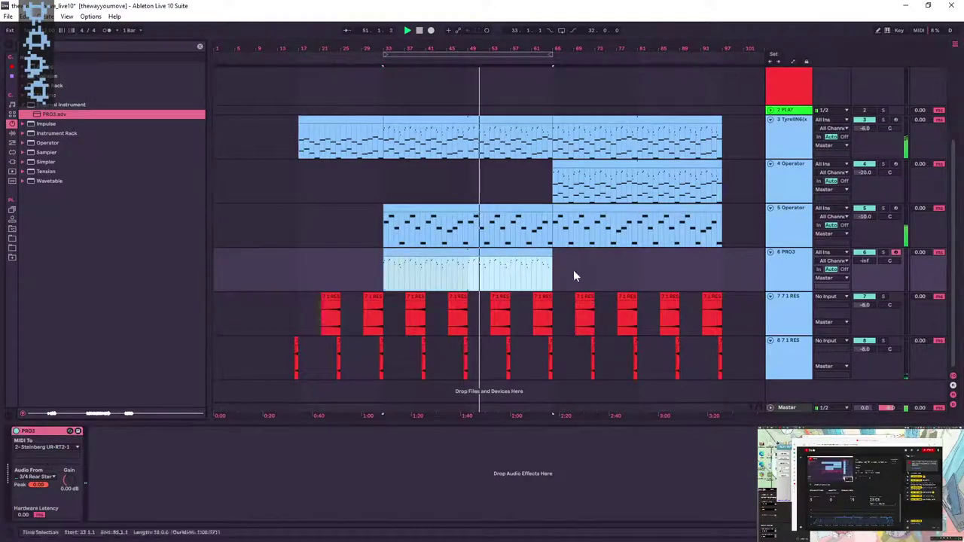
pyautogui.hotkey('ctrl', 'd')
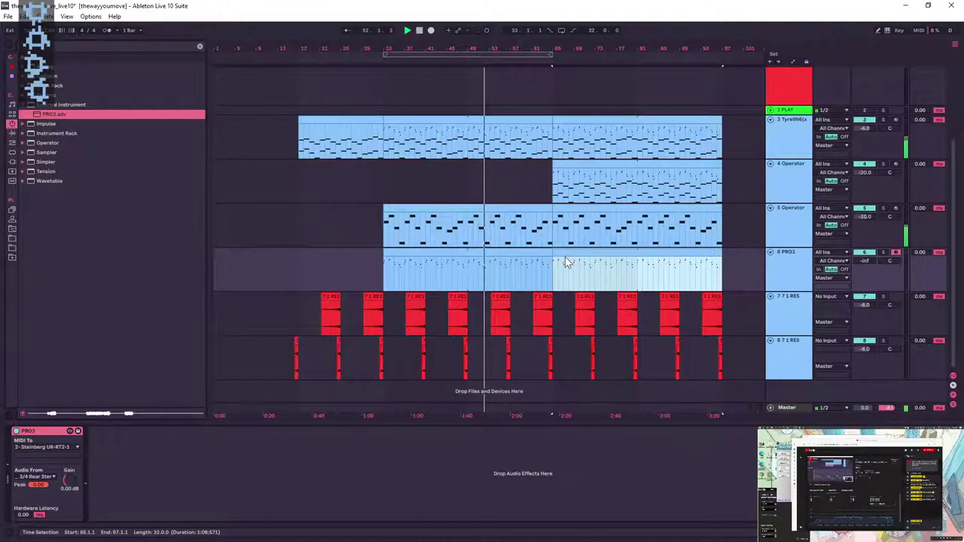
# - Check the PRO3 device's MIDI output choices, try reloading the preset, and remove the device from track 6
pyautogui.click(30, 446)
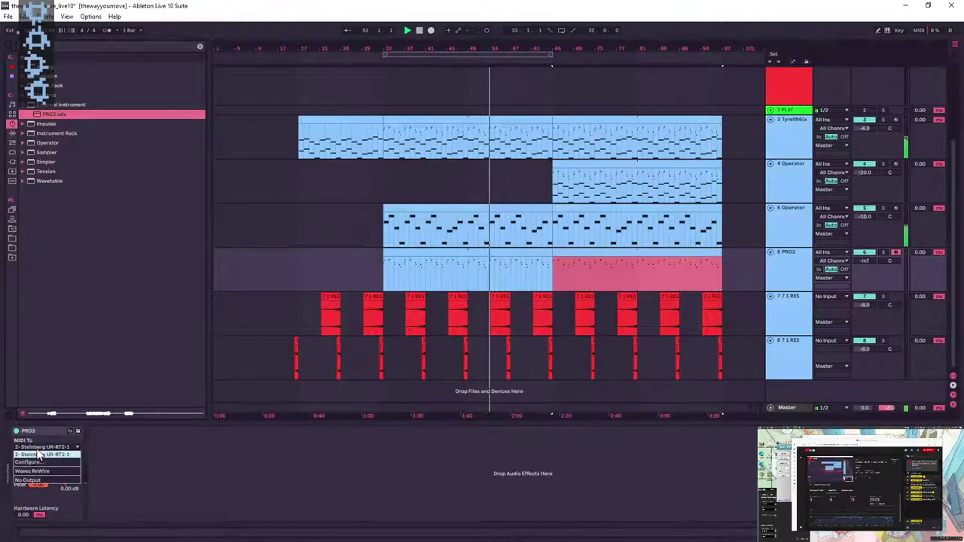
pyautogui.click(41, 431)
pyautogui.press('Delete')
pyautogui.moveTo(55, 127); pyautogui.dragTo(97, 418)
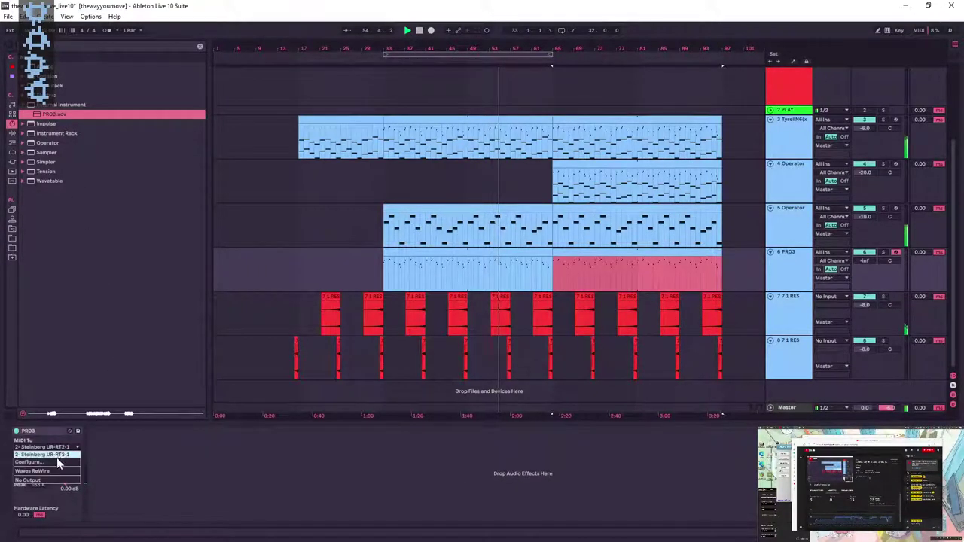
pyautogui.press('Delete')
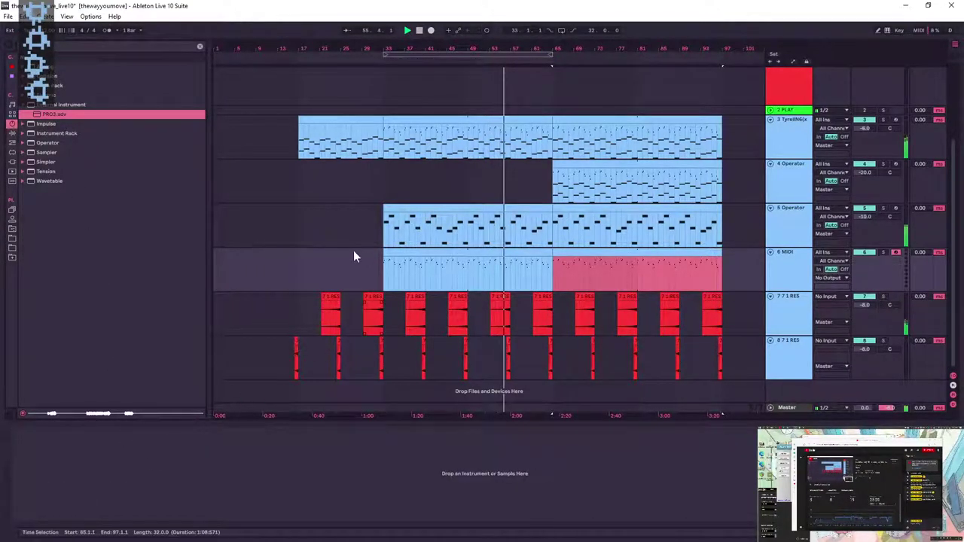
# - Save the set and load the PRO3 preset onto MIDI track 6 again
pyautogui.click(381, 173)
pyautogui.hotkey('ctrl', 's')
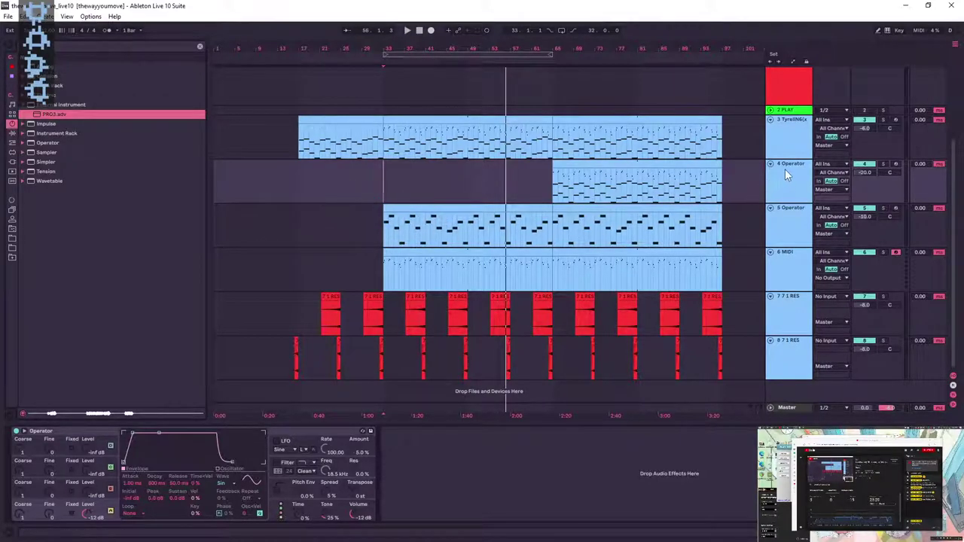
pyautogui.click(785, 268)
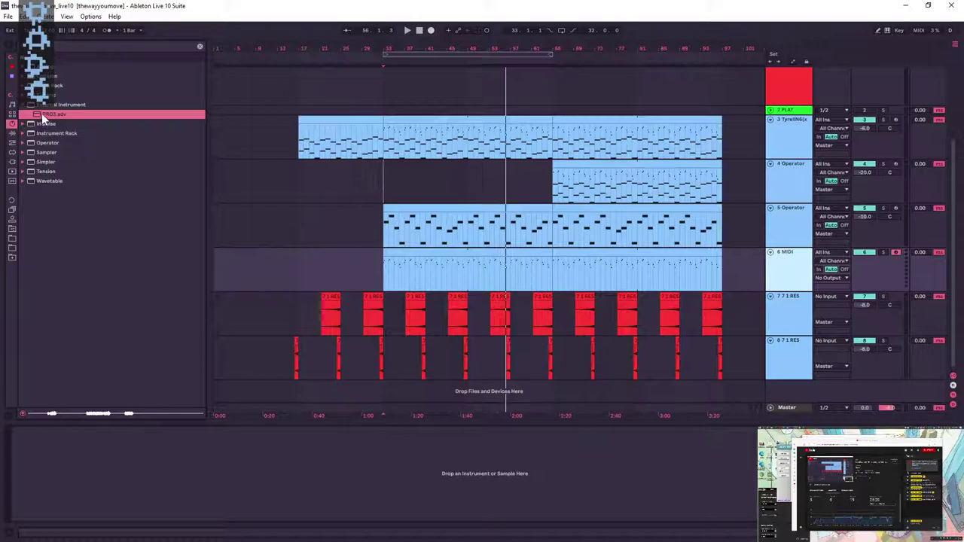
pyautogui.moveTo(42, 114); pyautogui.dragTo(94, 471)
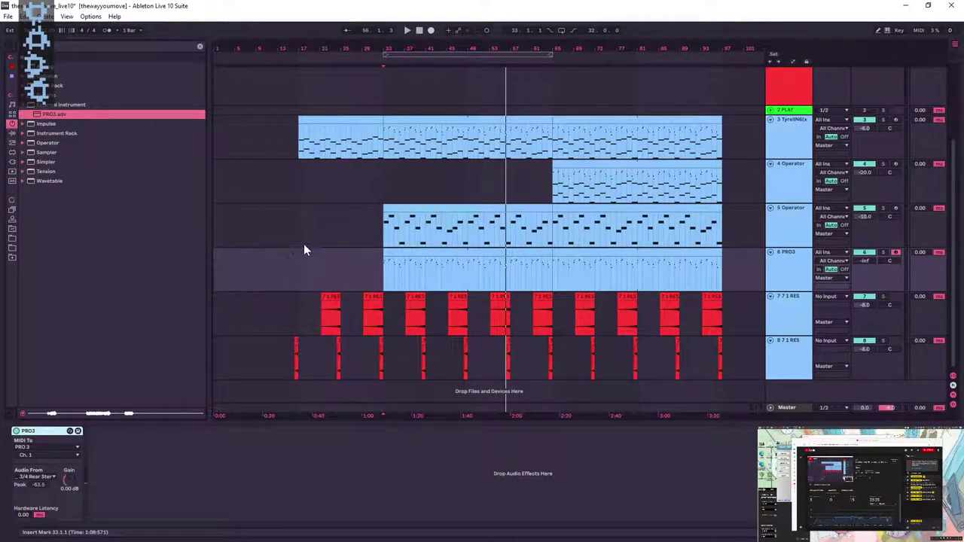
# - Play from bar 33 and set the PRO3 track's volume to about -29 dB
pyautogui.click(385, 280)
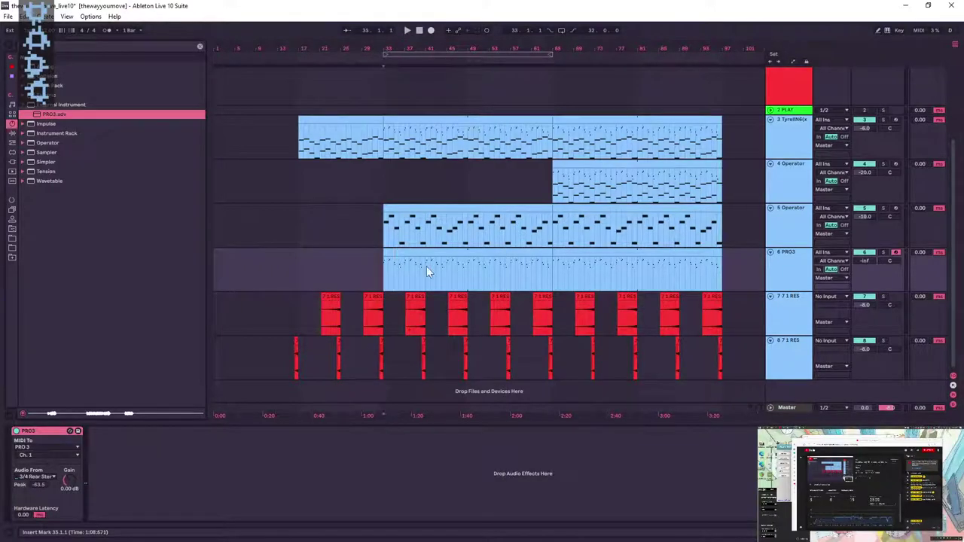
pyautogui.press('space')
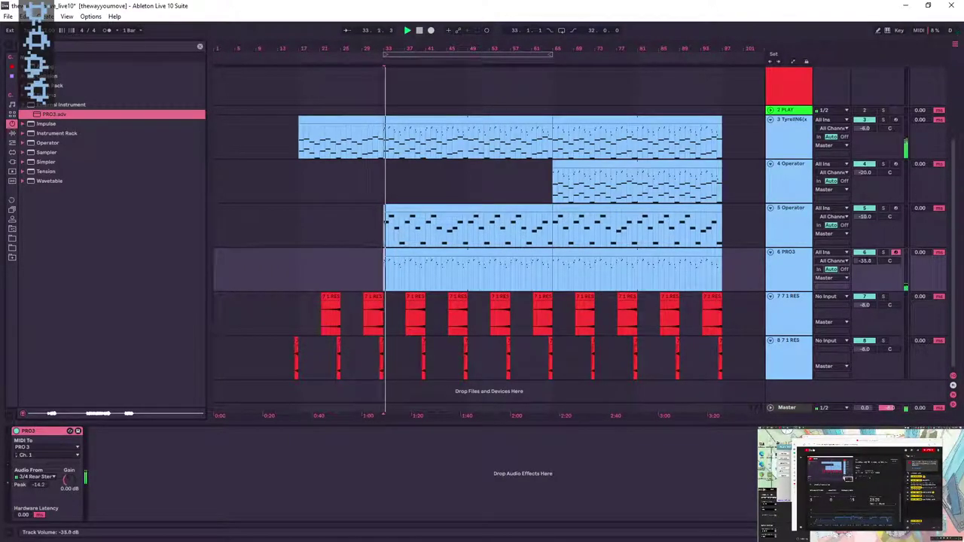
pyautogui.moveTo(860, 261); pyautogui.dragTo(860, 257)
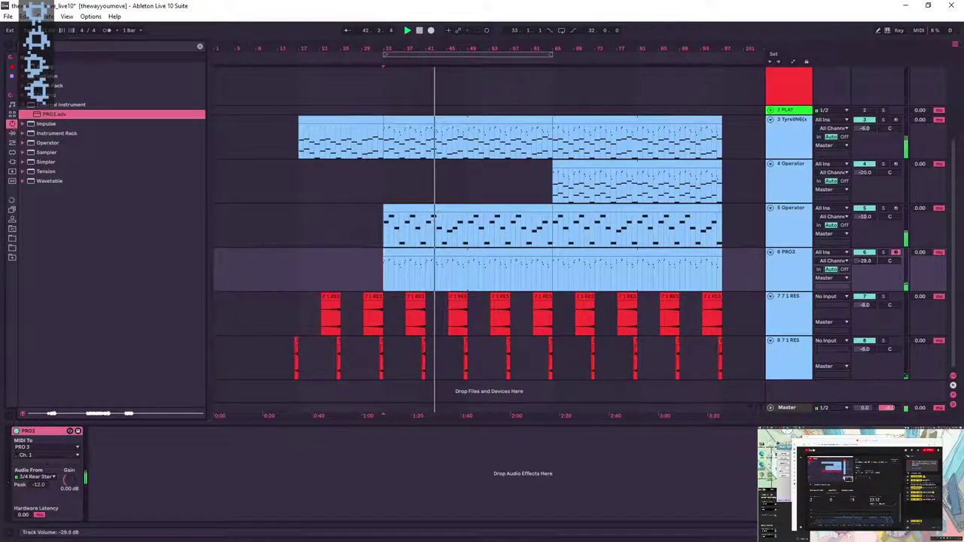
# - Loop the PRO3 clips from bar 33 to 97 and set the PRO3 track's volume to about -26 dB
pyautogui.click(531, 266)
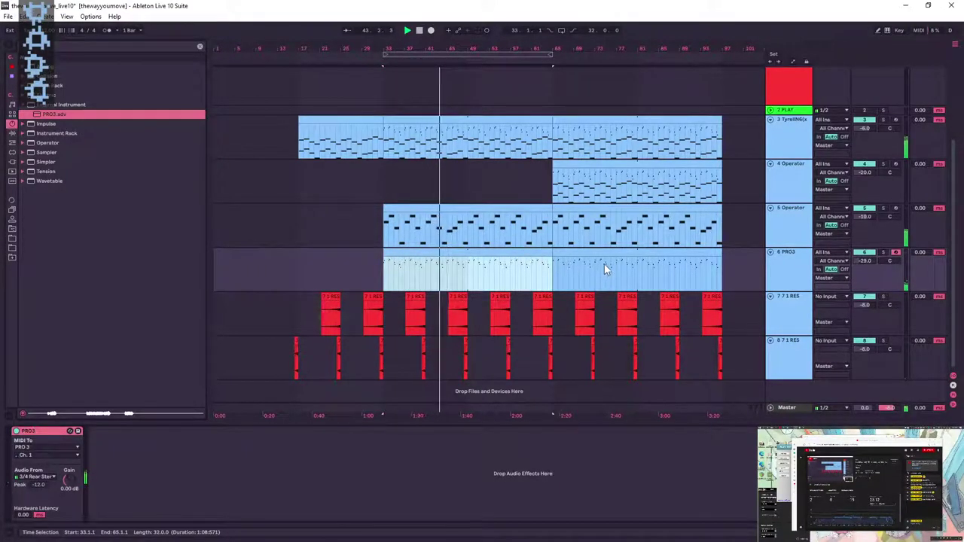
pyautogui.click(625, 268)
pyautogui.keyDown('shift'); pyautogui.click(627, 268); pyautogui.keyUp('shift')
pyautogui.hotkey('ctrl', 'l')
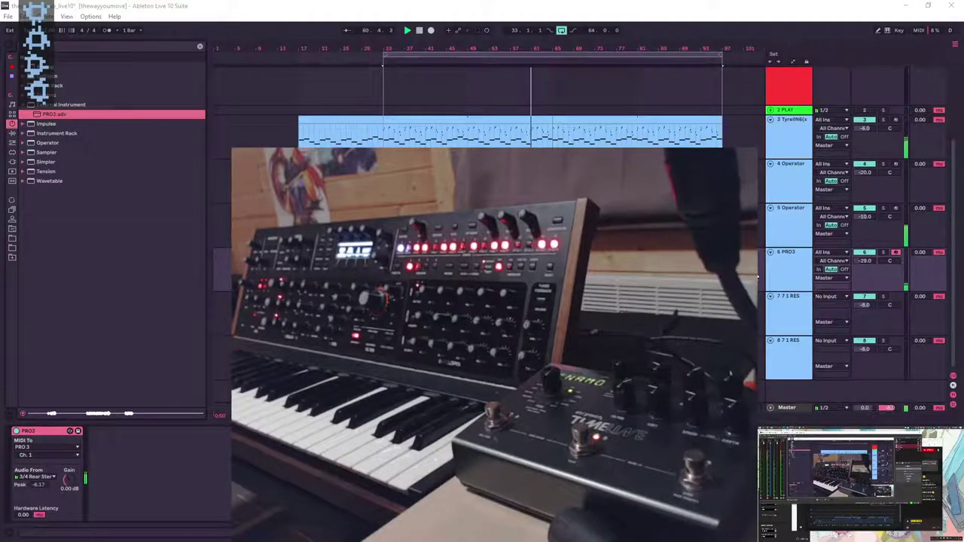
pyautogui.moveTo(864, 267); pyautogui.dragTo(864, 262)
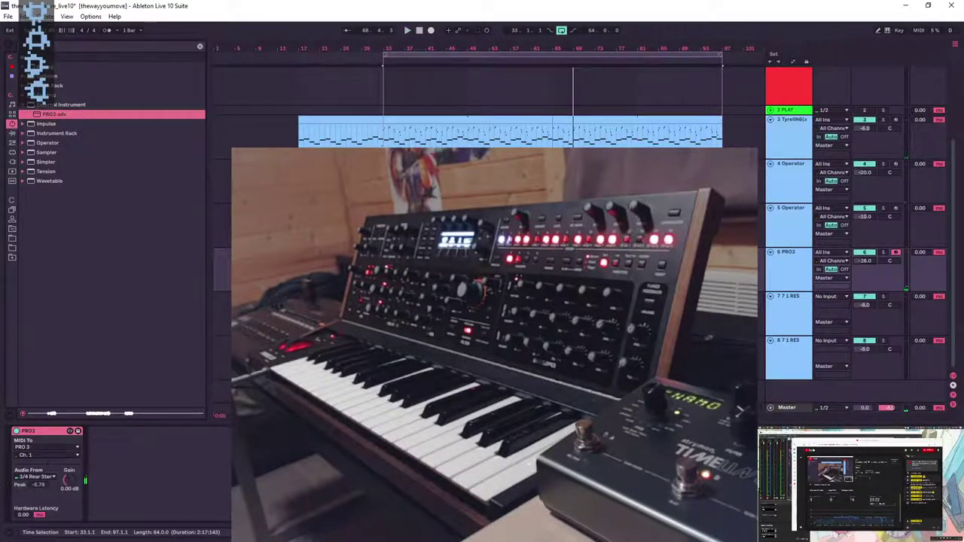
# - Insert an audio track below PRO3, take its input from 6-PRO3 Post FX, and arm it for recording
pyautogui.hotkey('ctrl', 't')
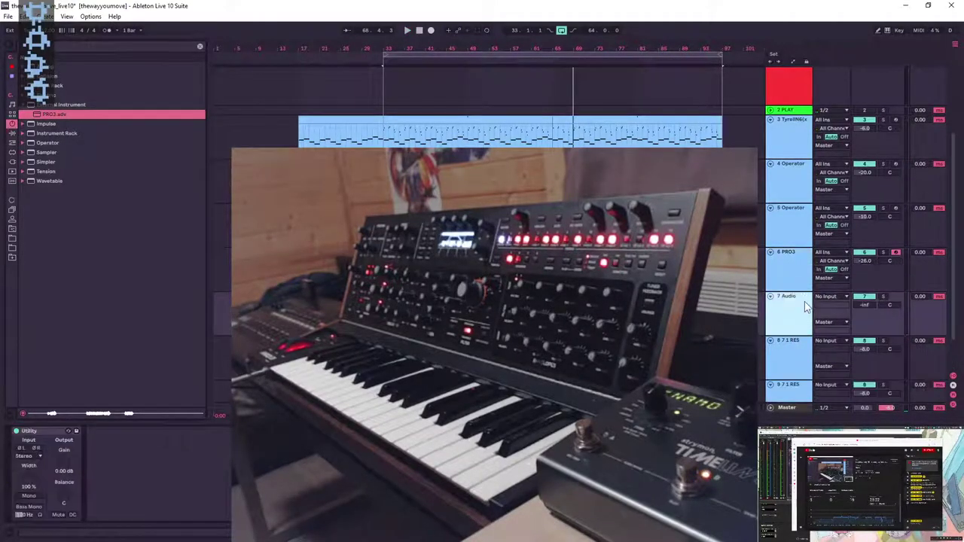
pyautogui.click(834, 296)
pyautogui.click(839, 384)
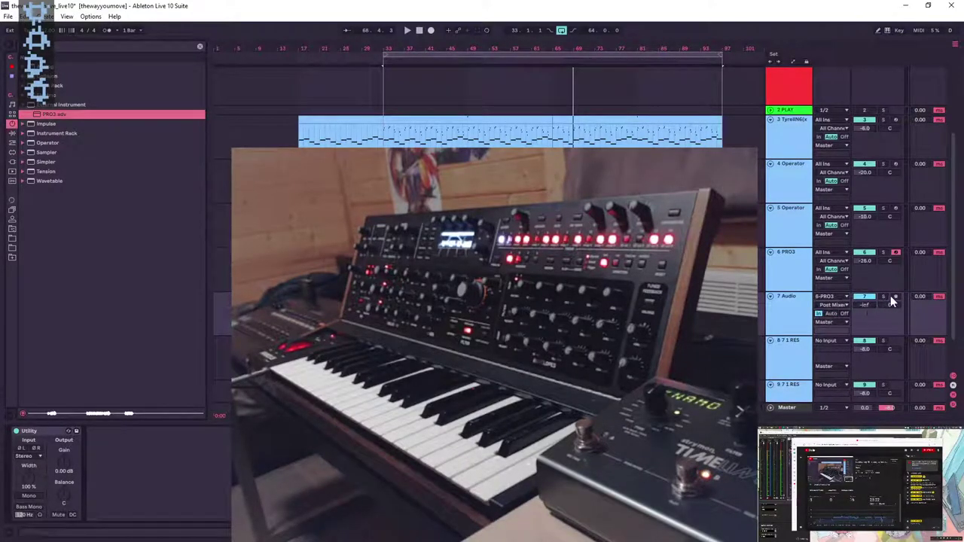
pyautogui.click(831, 320)
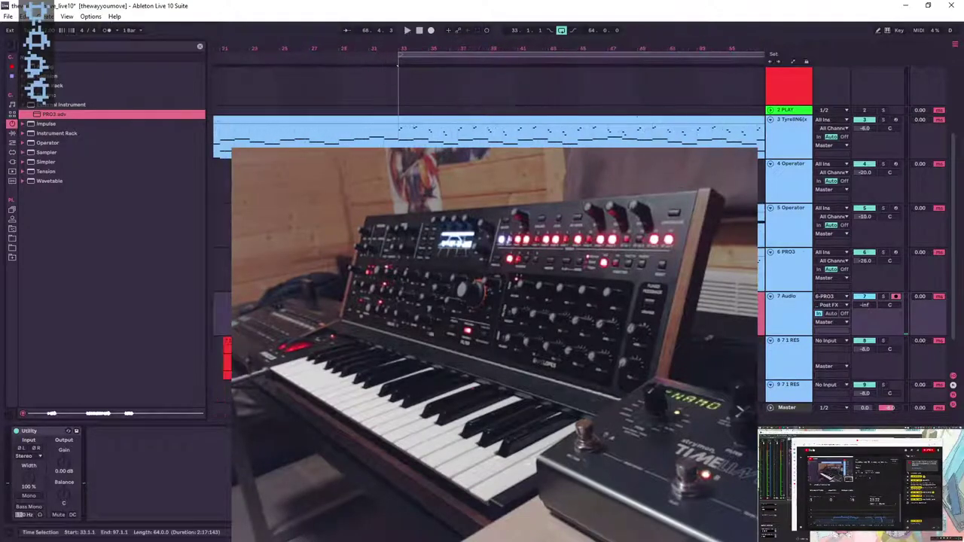
# - Record the PRO3 output onto the audio track from bar 31 with looping off, and trim the recording's end to bar 101
pyautogui.click(375, 65)
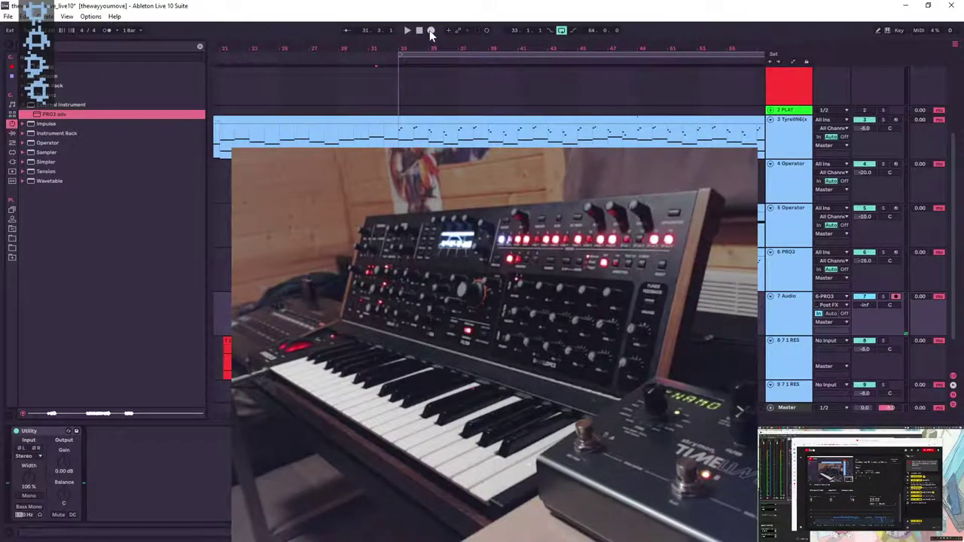
pyautogui.click(431, 31)
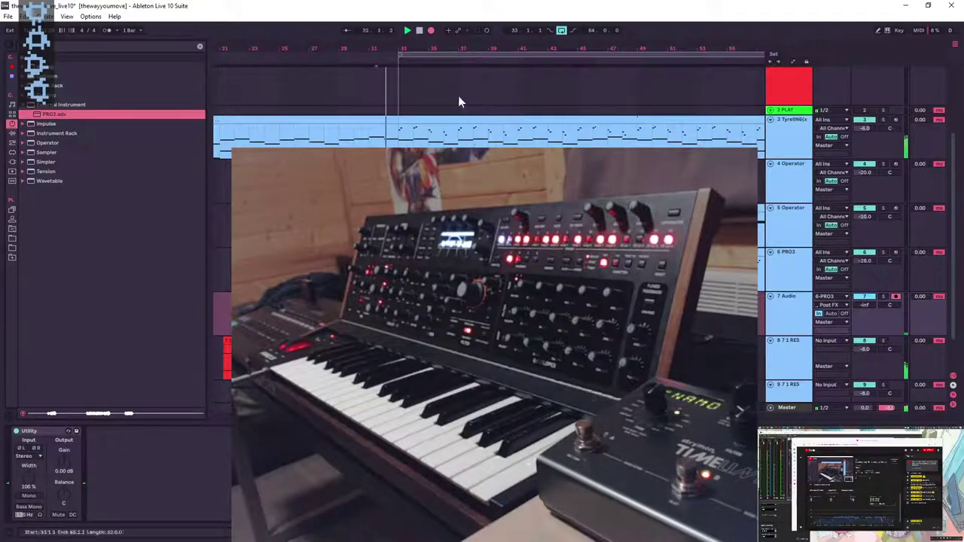
pyautogui.scroll(-3, 445, 129)
pyautogui.click(562, 30)
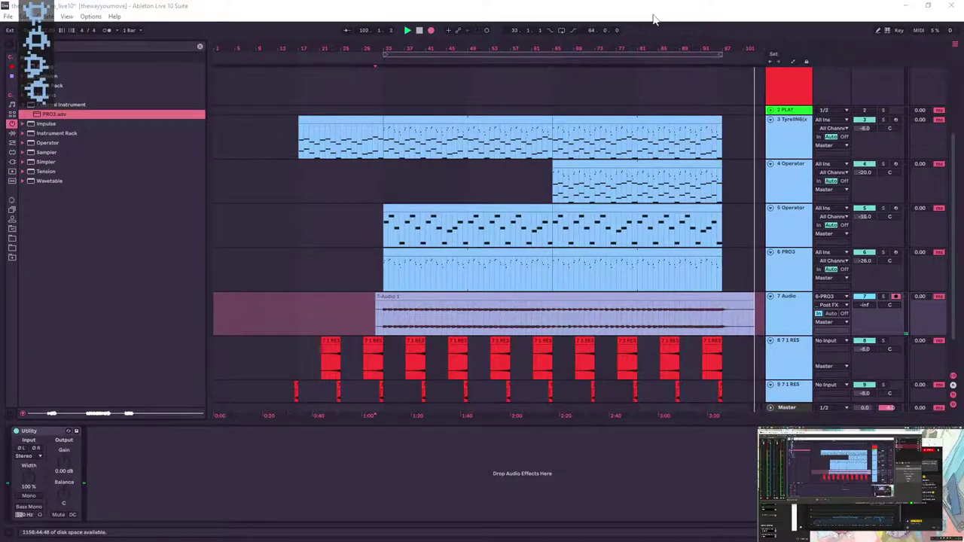
pyautogui.press('space')
pyautogui.click(731, 305)
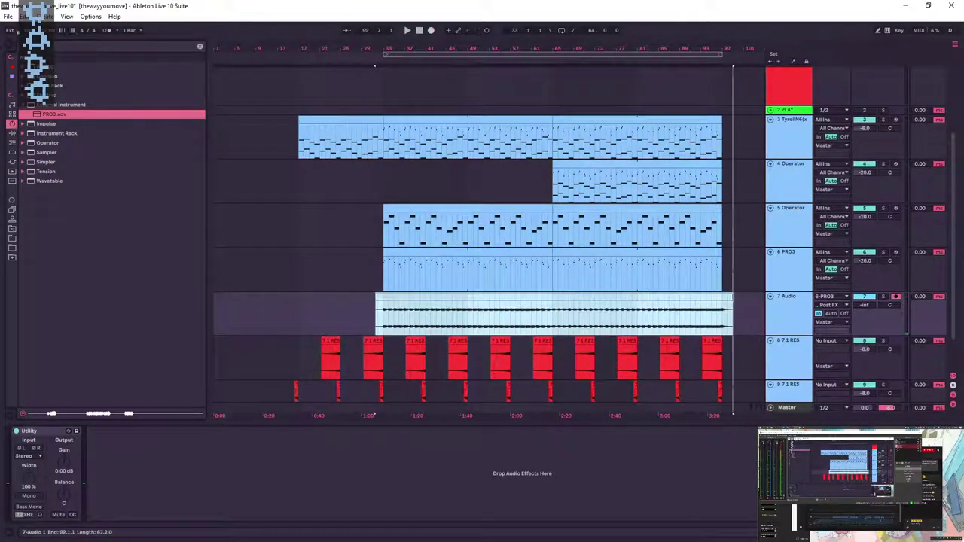
pyautogui.moveTo(731, 302); pyautogui.dragTo(743, 301)
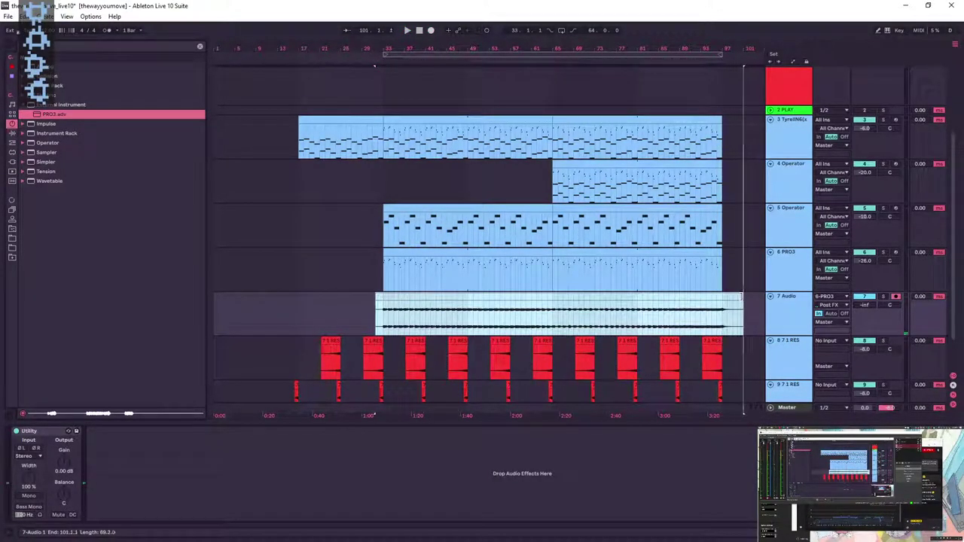
# - Delete the PRO3 MIDI track, keeping the recorded audio track with No Input and its volume at -26 dB
pyautogui.click(790, 267)
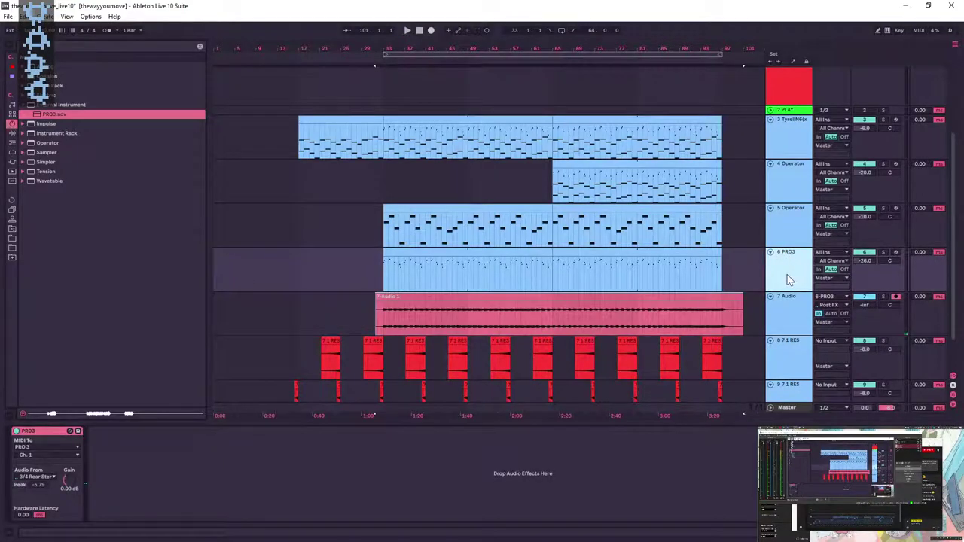
pyautogui.press('Delete')
pyautogui.click(831, 252)
pyautogui.click(831, 252)
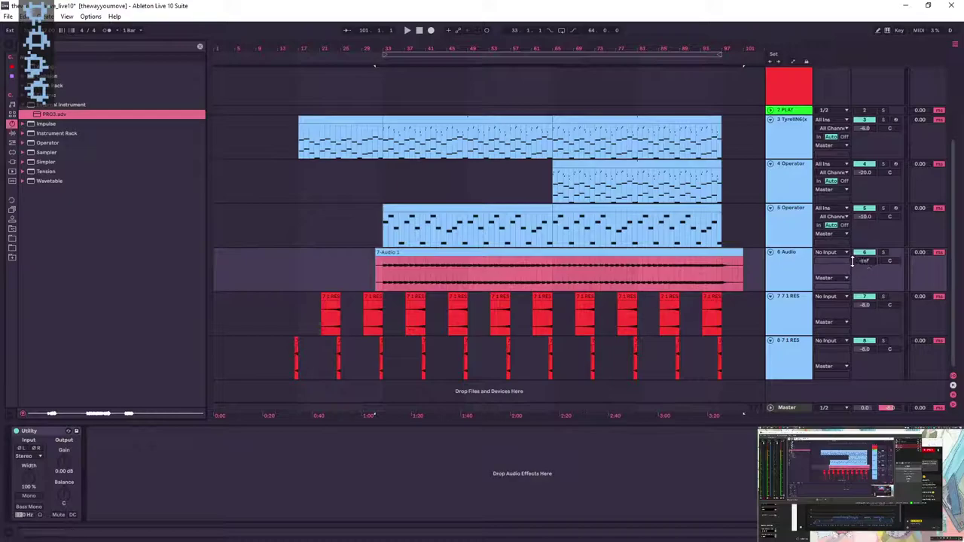
pyautogui.hotkey('ctrl', 'z')
pyautogui.click(814, 284)
pyautogui.press('Delete')
# - Enlarge the recorded audio track and trim the start of its clip to bar 32.3
pyautogui.click(379, 275)
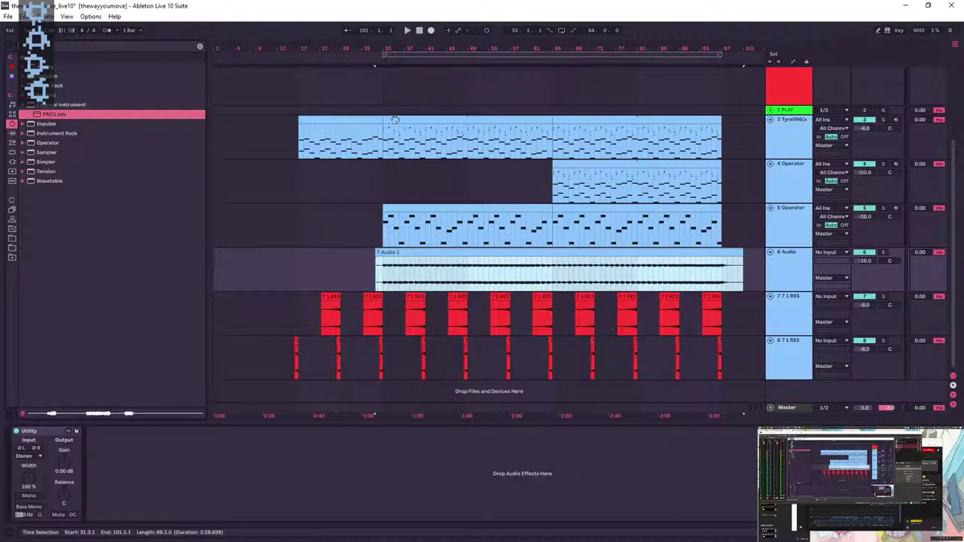
pyautogui.moveTo(384, 47); pyautogui.dragTo(384, 188)
pyautogui.moveTo(604, 48); pyautogui.dragTo(604, 143)
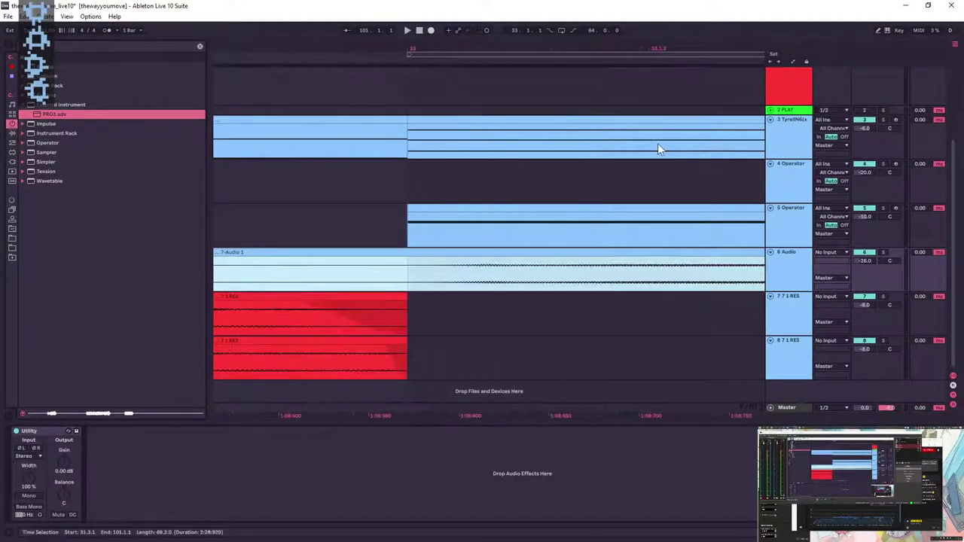
pyautogui.moveTo(798, 290); pyautogui.dragTo(807, 424)
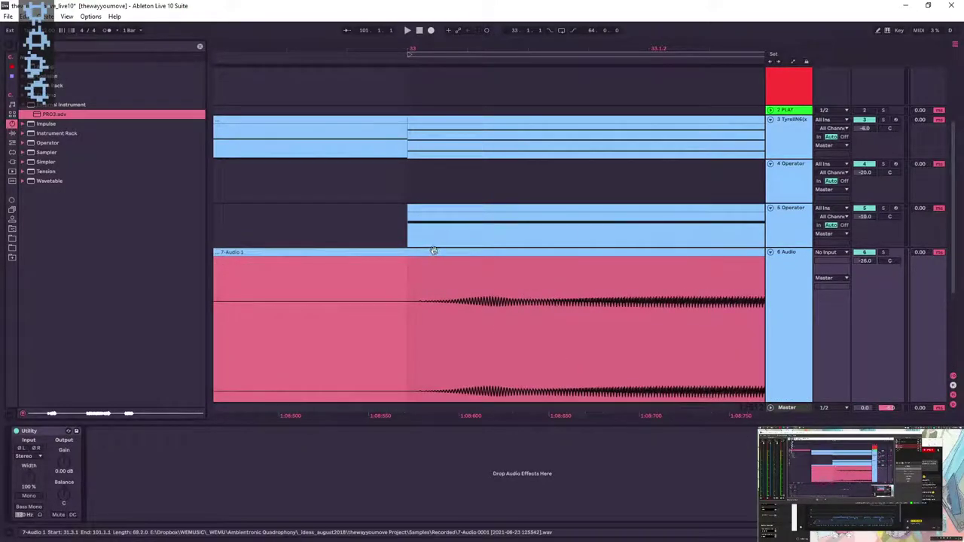
pyautogui.click(428, 256)
pyautogui.moveTo(406, 49); pyautogui.dragTo(406, 8)
pyautogui.moveTo(392, 255); pyautogui.dragTo(403, 255)
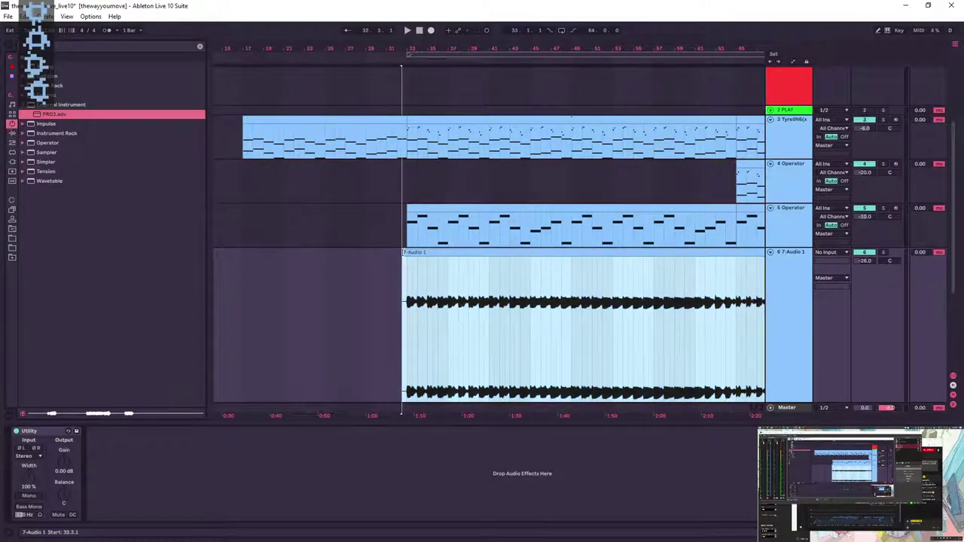
pyautogui.moveTo(444, 47); pyautogui.dragTo(394, 27)
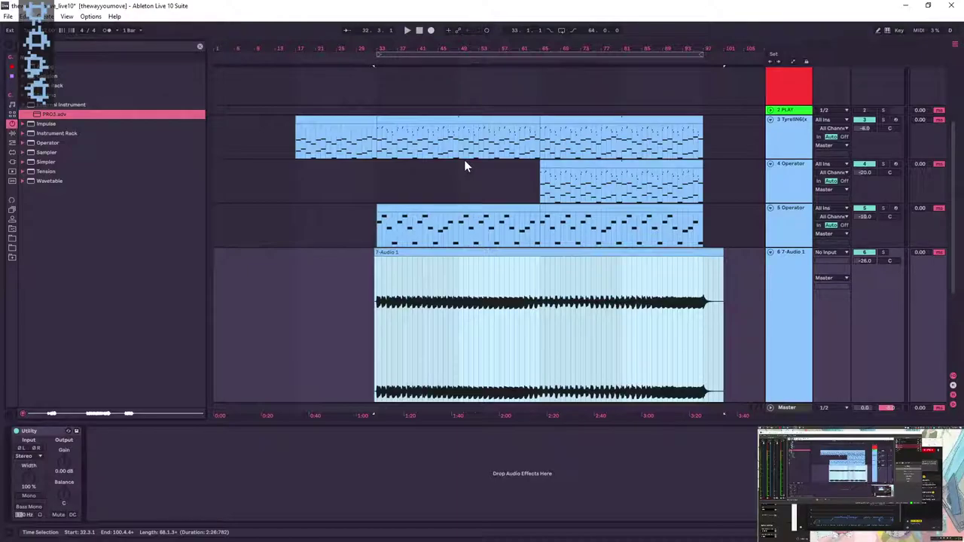
# - Play from bar 32.3, set the recorded audio track's volume to -24 dB, and check the track soloed
pyautogui.click(375, 260)
pyautogui.press('space')
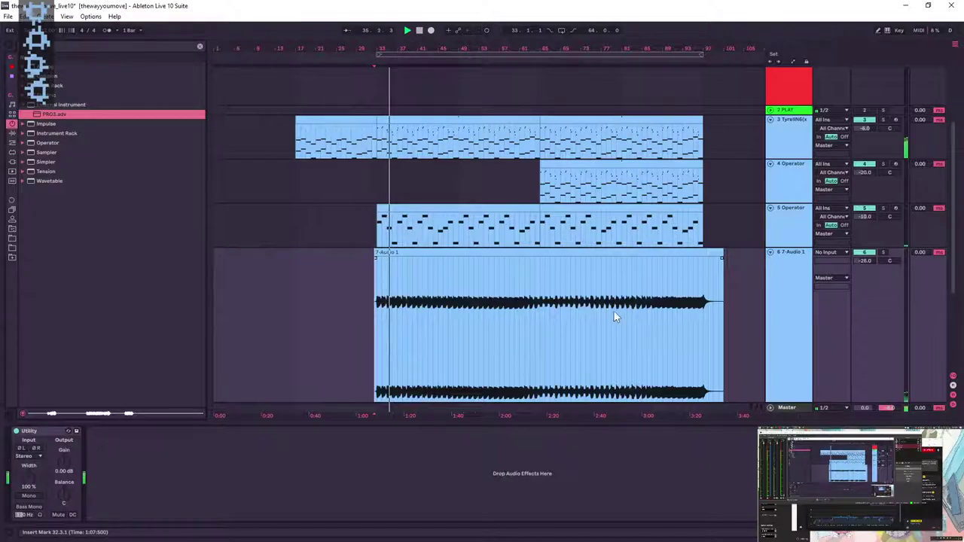
pyautogui.moveTo(864, 260)
pyautogui.mouseDown()
pyautogui.moveTo(865, 233)
pyautogui.moveTo(864, 278)
pyautogui.mouseUp()
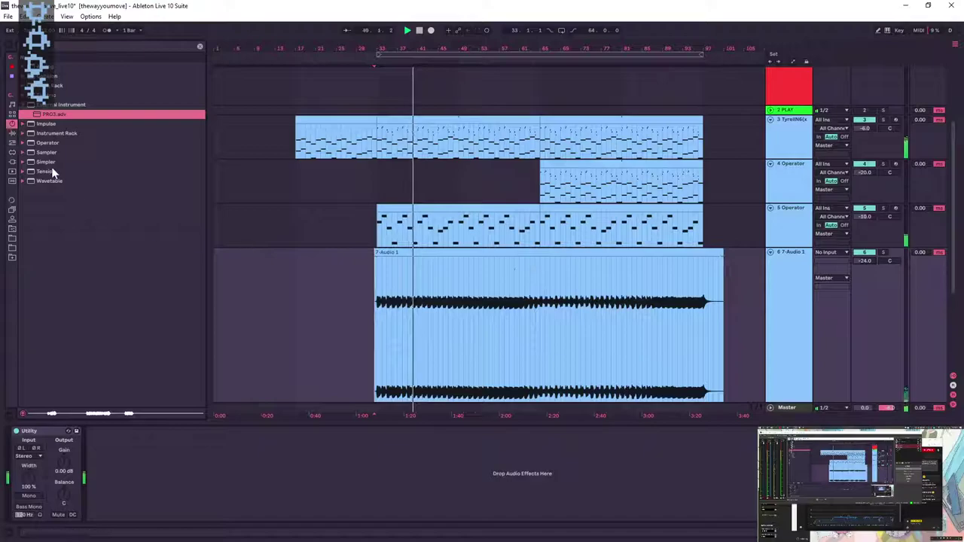
pyautogui.click(12, 133)
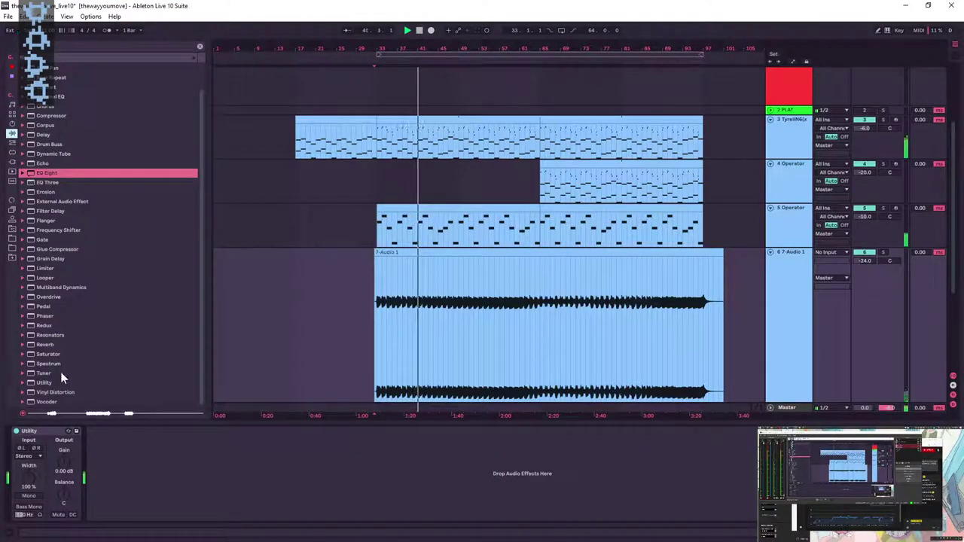
pyautogui.scroll(-1, 442, 370)
pyautogui.click(885, 242)
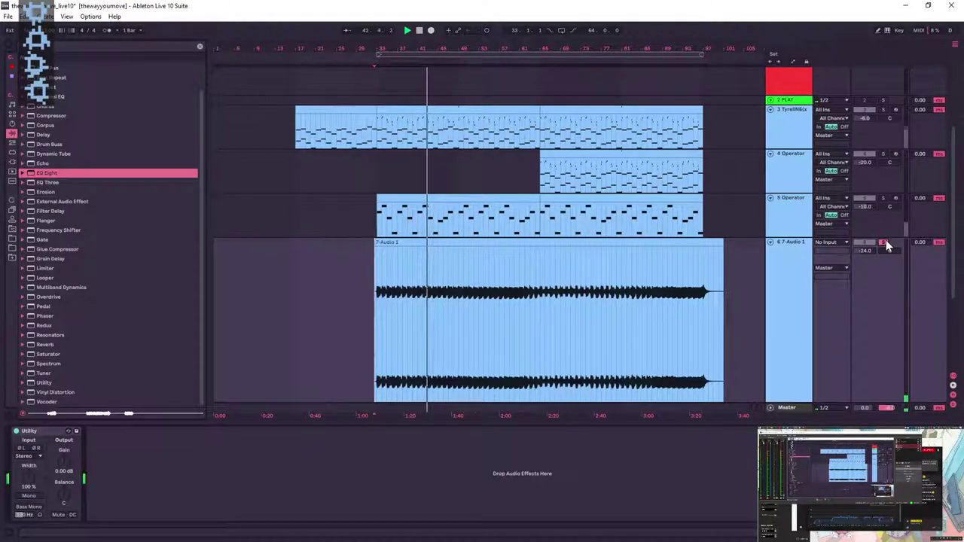
pyautogui.click(885, 242)
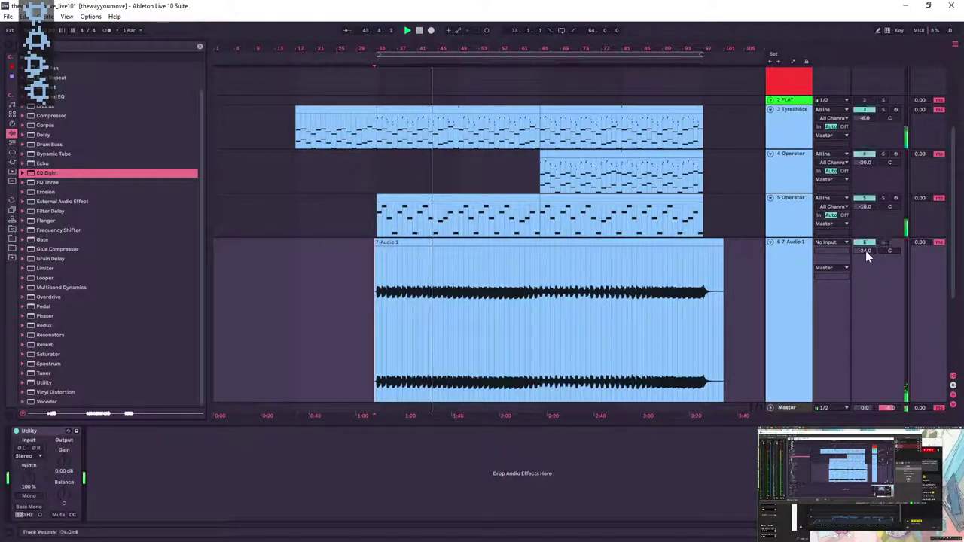
pyautogui.moveTo(866, 251); pyautogui.dragTo(870, 278)
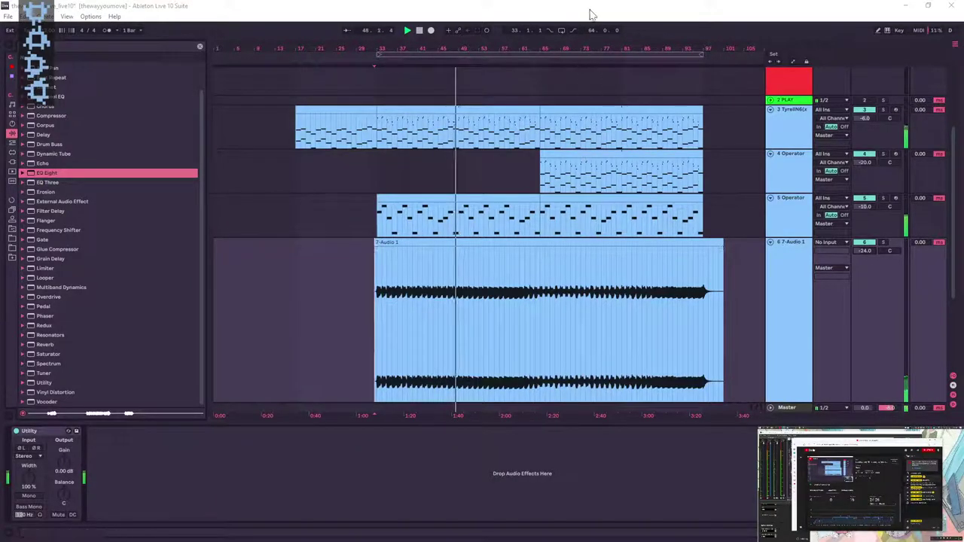
# - Fold all tracks and examine the devices of the recorded audio track, both Operator tracks and the master during playback
pyautogui.keyDown('alt'); pyautogui.click(771, 198); pyautogui.keyUp('alt')
pyautogui.click(788, 120)
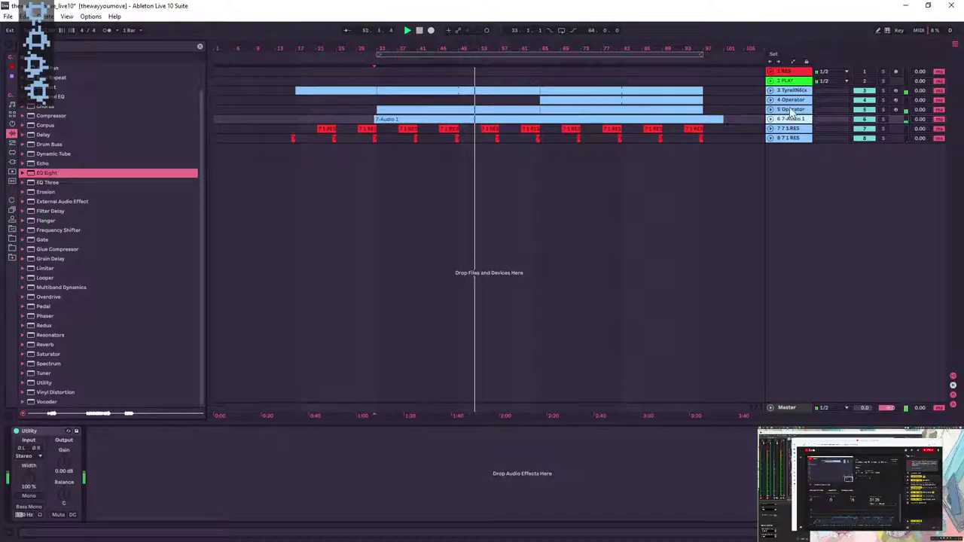
pyautogui.click(788, 100)
pyautogui.click(770, 100)
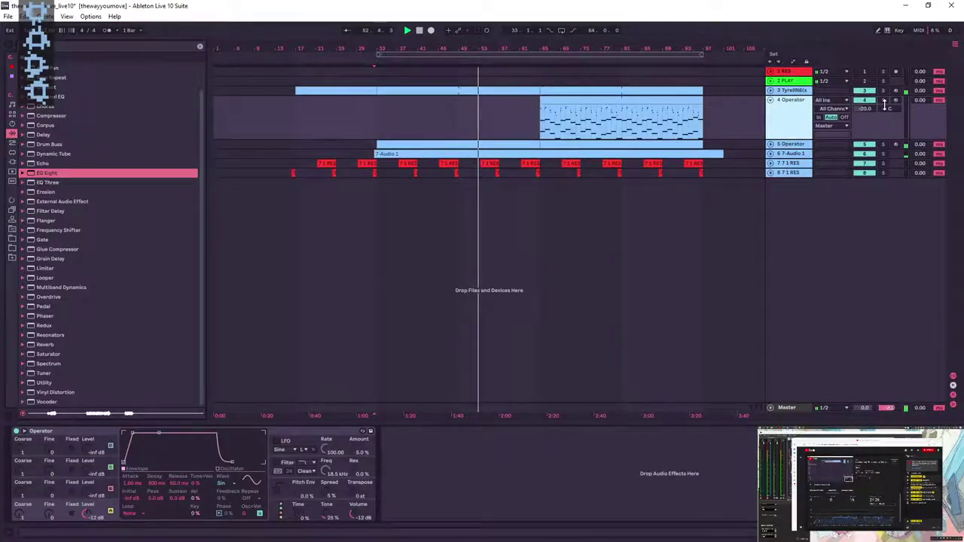
pyautogui.click(770, 100)
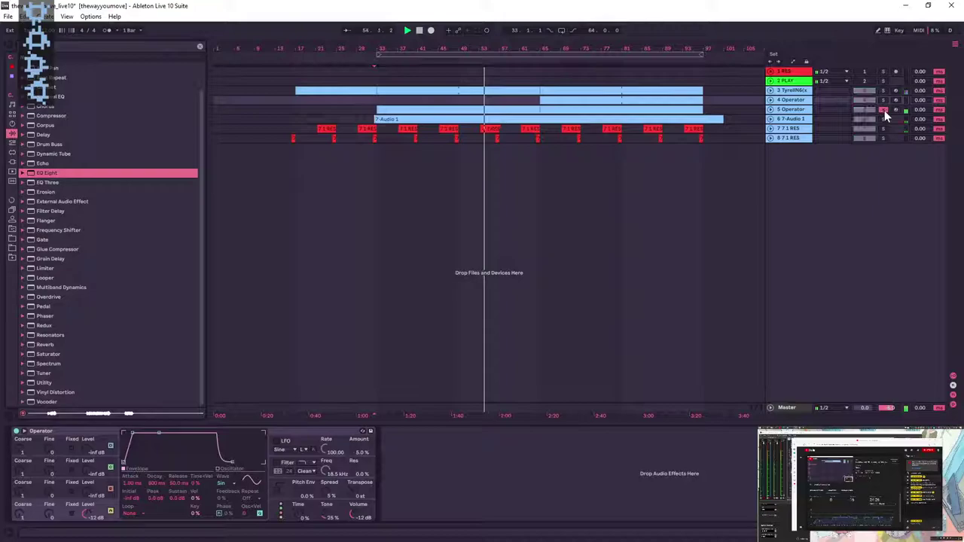
pyautogui.click(791, 109)
pyautogui.click(770, 110)
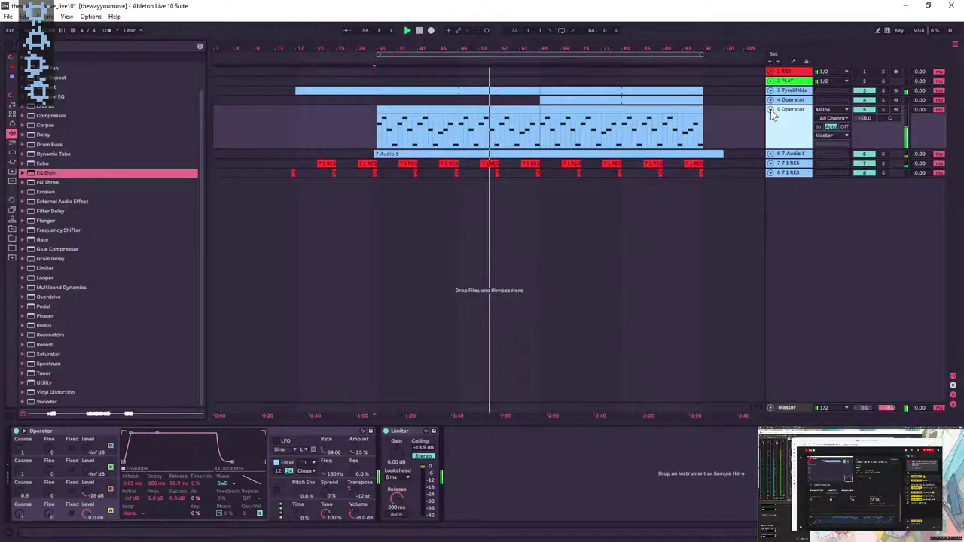
pyautogui.click(770, 109)
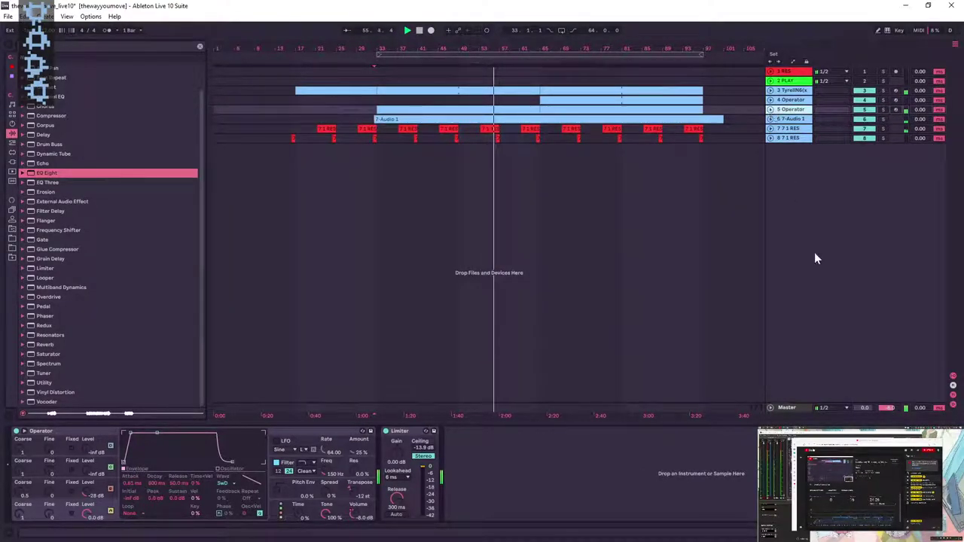
pyautogui.click(787, 407)
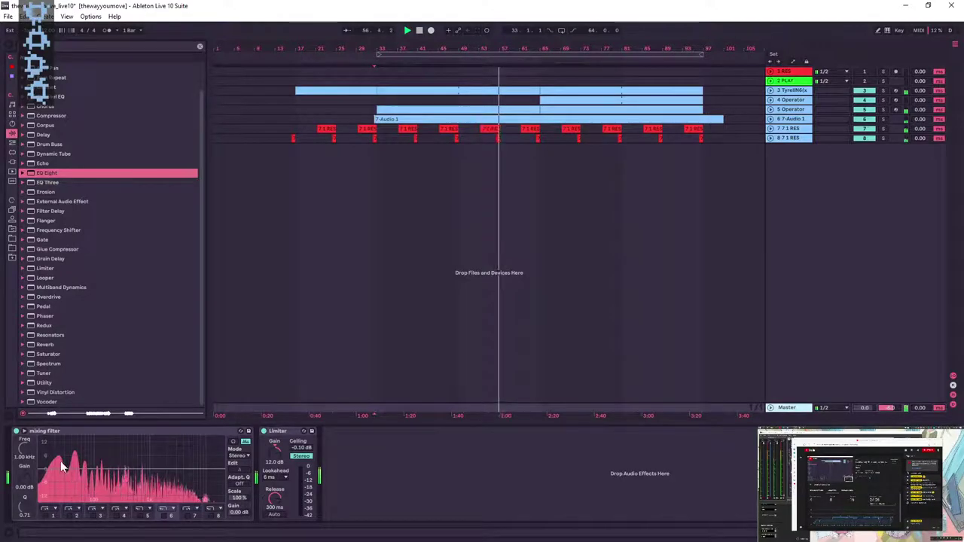
# - Load Operator onto a new MIDI track, name it sub, and move it directly below the bass Operator track
pyautogui.click(13, 124)
pyautogui.click(44, 145)
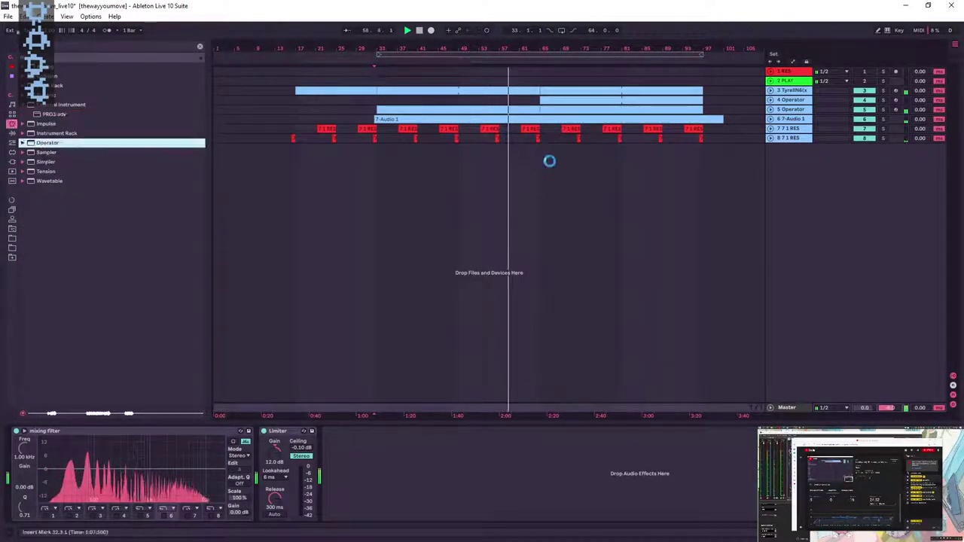
pyautogui.write('sub')
pyautogui.press('Return')
pyautogui.moveTo(781, 149); pyautogui.dragTo(800, 113)
# - Rename the bass Operator track as sub and the newly added Operator track as sine
pyautogui.click(832, 108)
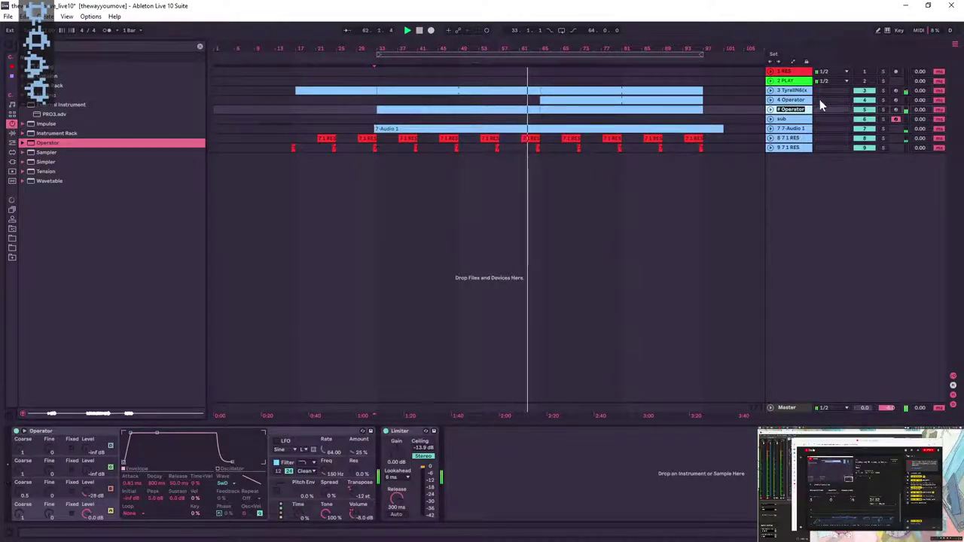
pyautogui.write('sub')
pyautogui.press('Tab')
pyautogui.write('sine')
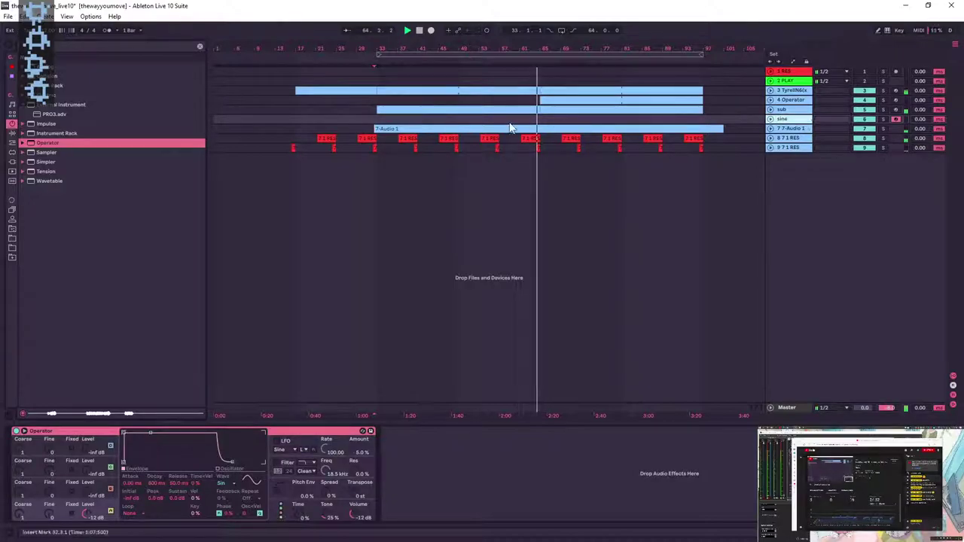
# - Copy the sub track's clip at bar 33 to the sine track and transpose all its notes up one octave
pyautogui.moveTo(497, 109); pyautogui.dragTo(497, 119)
pyautogui.click(770, 119)
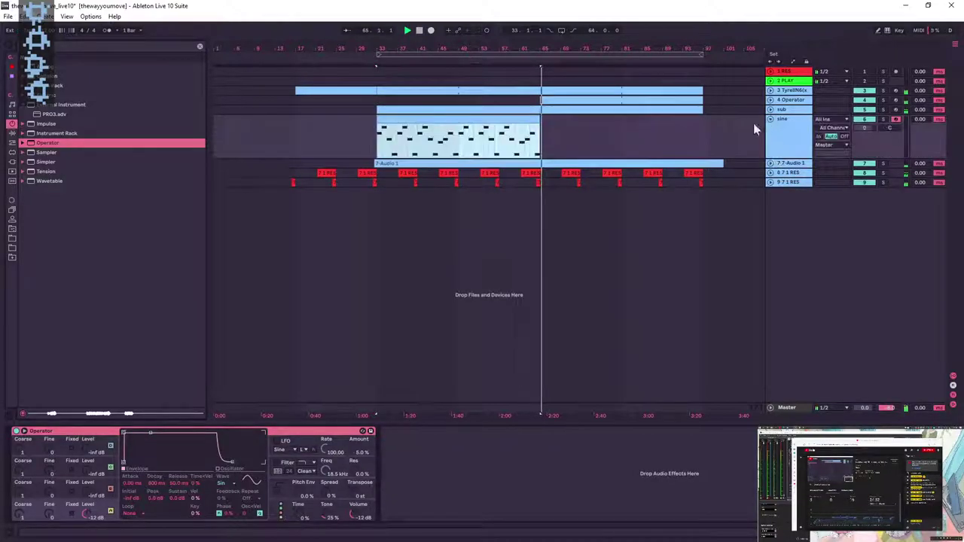
pyautogui.doubleClick(424, 120)
pyautogui.moveTo(165, 401); pyautogui.dragTo(937, 470)
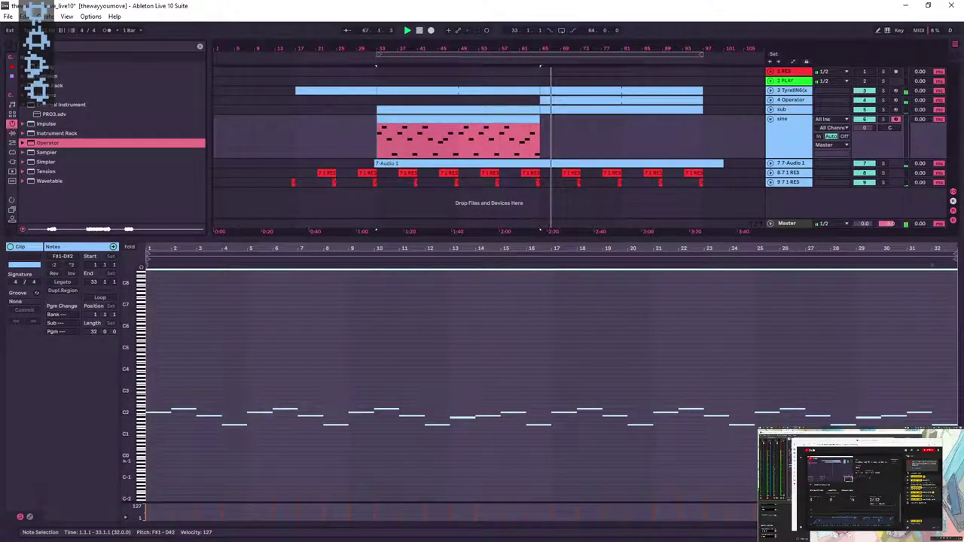
pyautogui.hotkey('shift', 'Up')
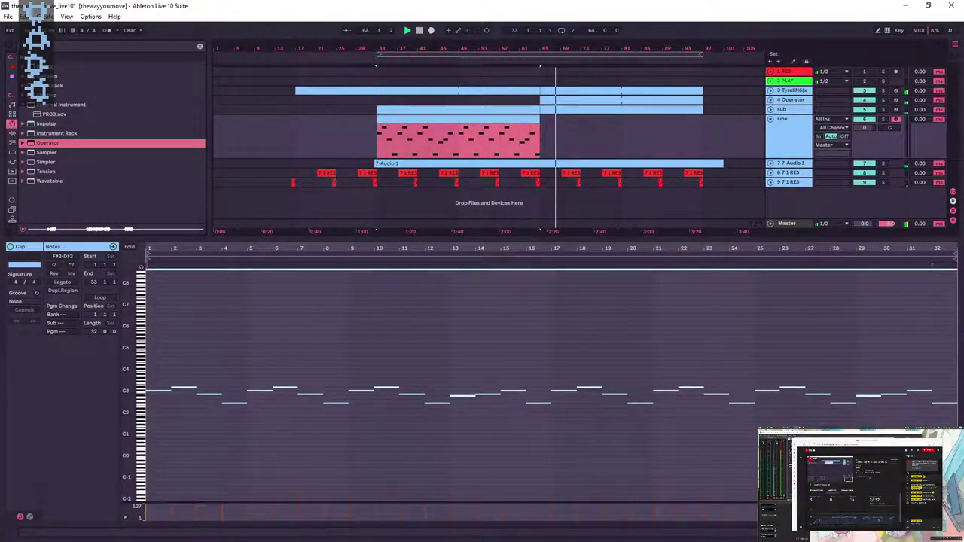
pyautogui.hotkey('shift', 'Tab')
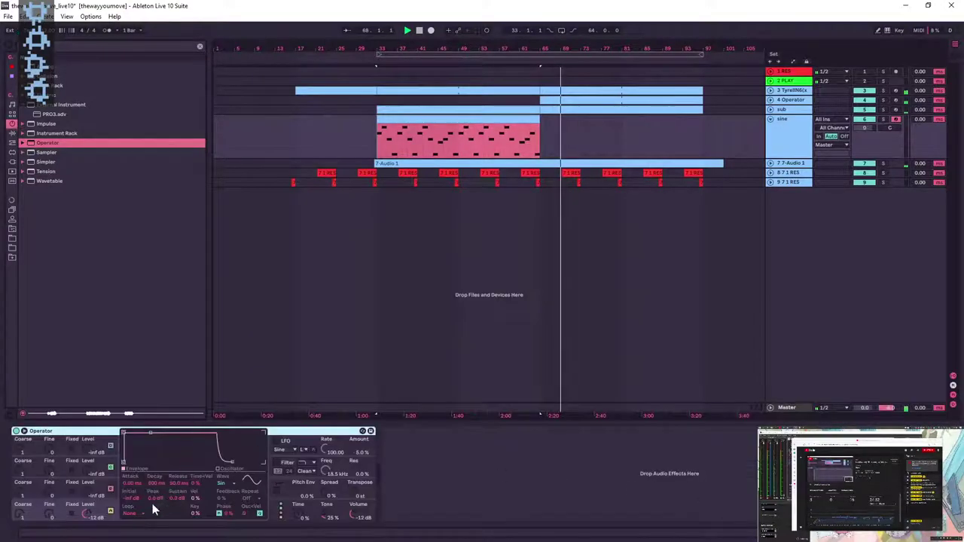
# - Play from bar 33 and check the sine and sub tracks soloed
pyautogui.click(376, 129)
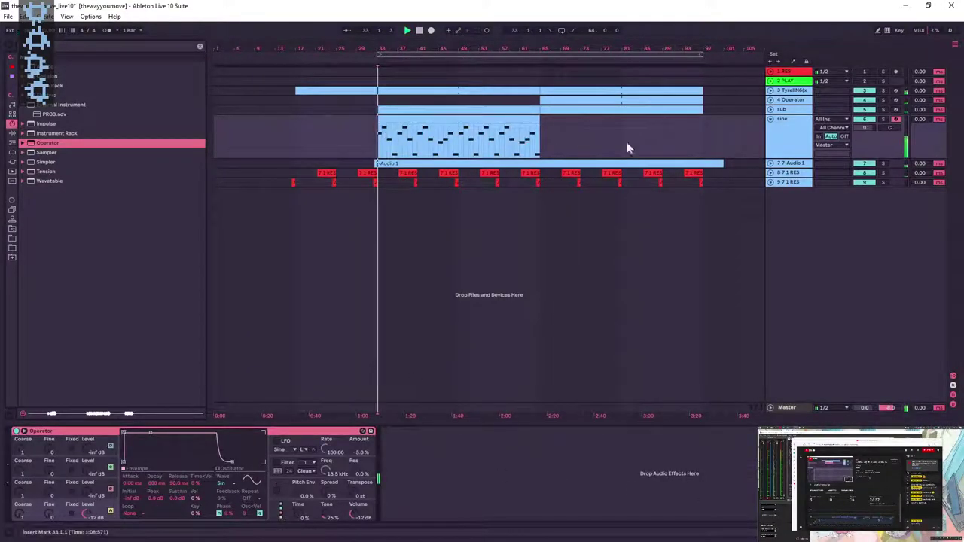
pyautogui.click(883, 120)
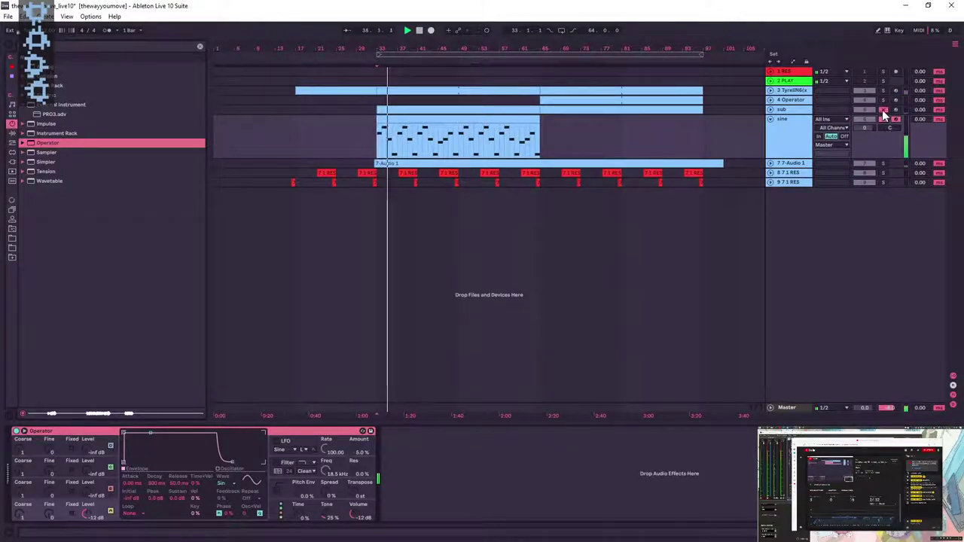
pyautogui.click(882, 120)
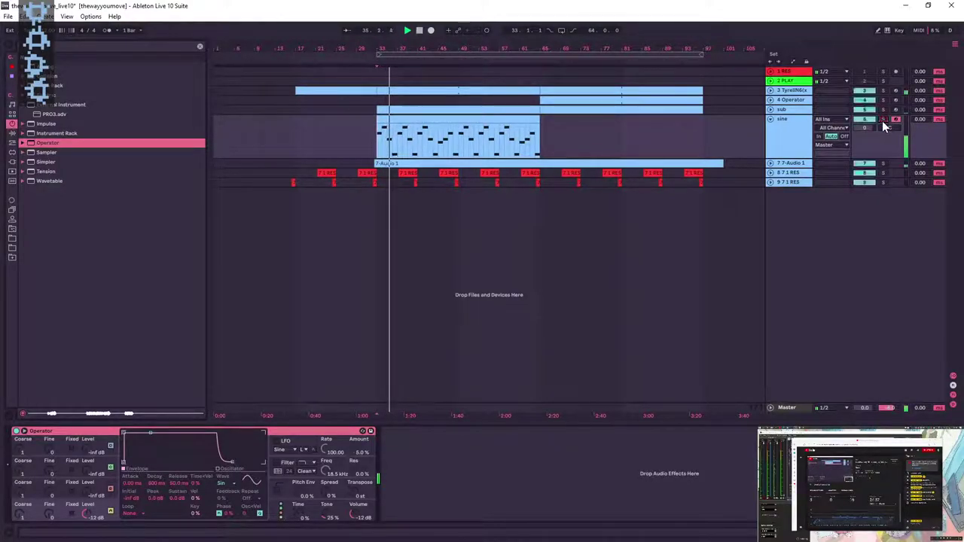
# - Duplicate the sine clip to bar 65 and set the sine track's volume to -6 dB
pyautogui.click(771, 110)
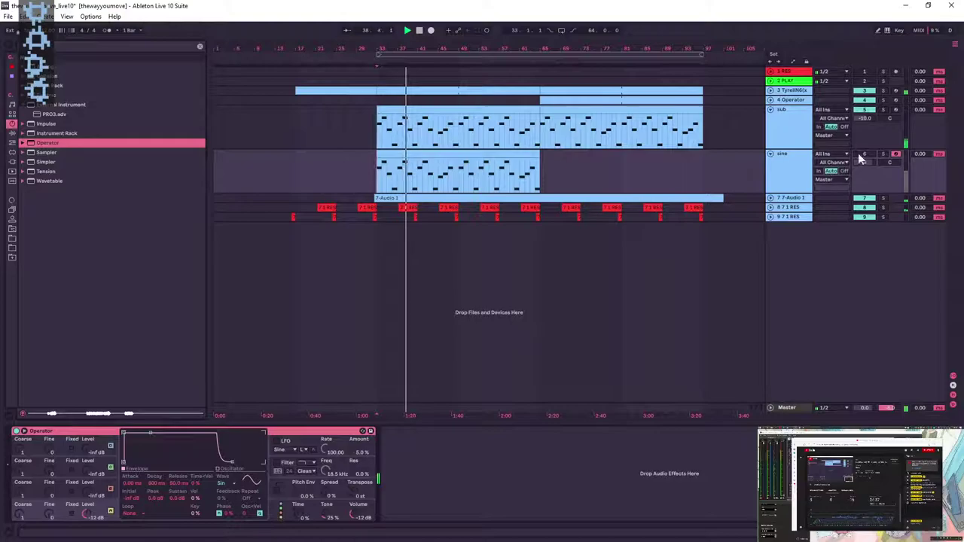
pyautogui.moveTo(865, 161)
pyautogui.mouseDown()
pyautogui.moveTo(864, 145)
pyautogui.moveTo(865, 165)
pyautogui.mouseUp()
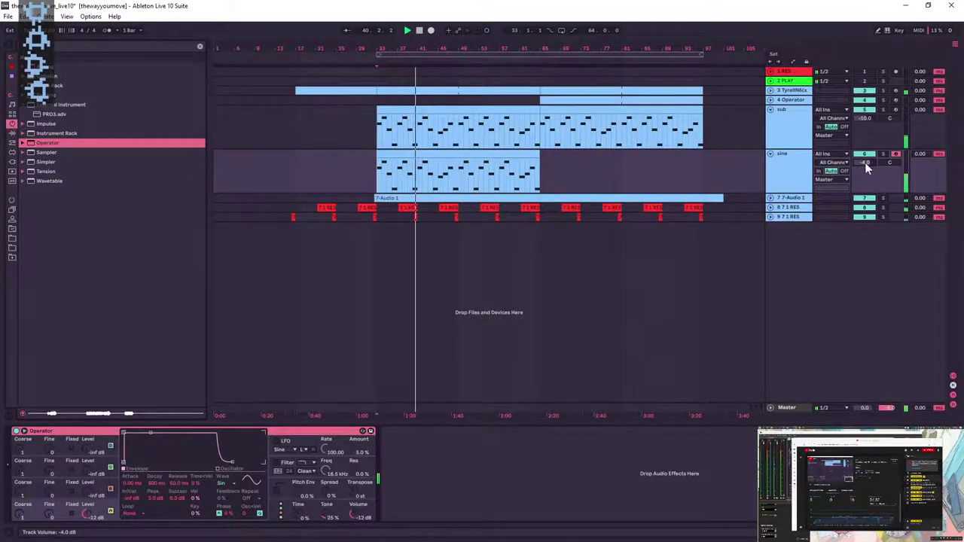
pyautogui.click(475, 155)
pyautogui.hotkey('ctrl', 'd')
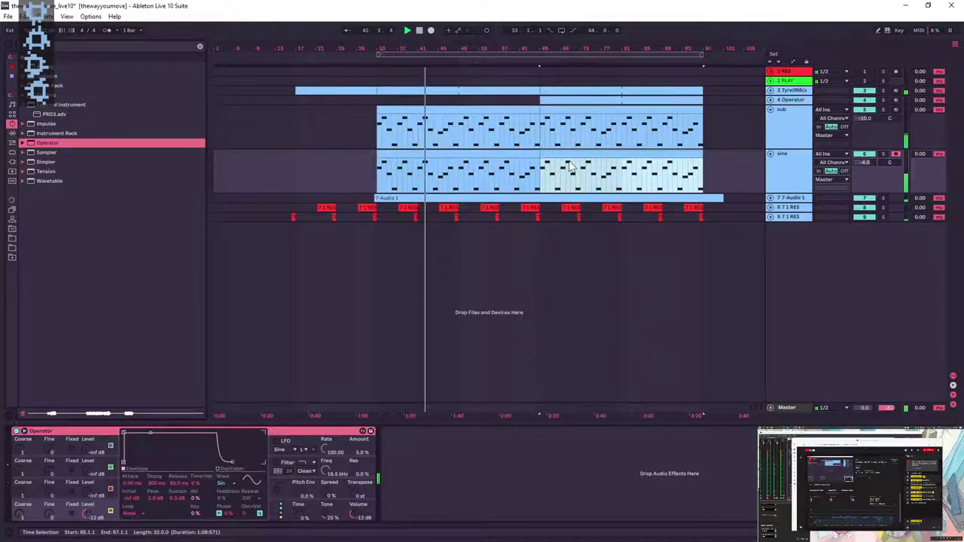
pyautogui.moveTo(867, 166); pyautogui.dragTo(867, 161)
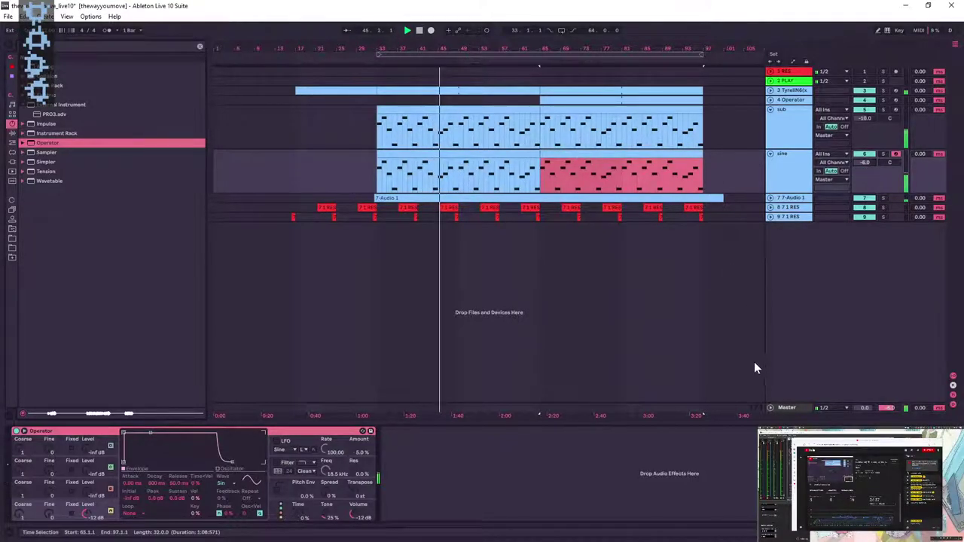
# - Check the master and recorded audio devices, and set the soloed sub track's Operator Spread to 10%, ending with the solo off
pyautogui.click(800, 408)
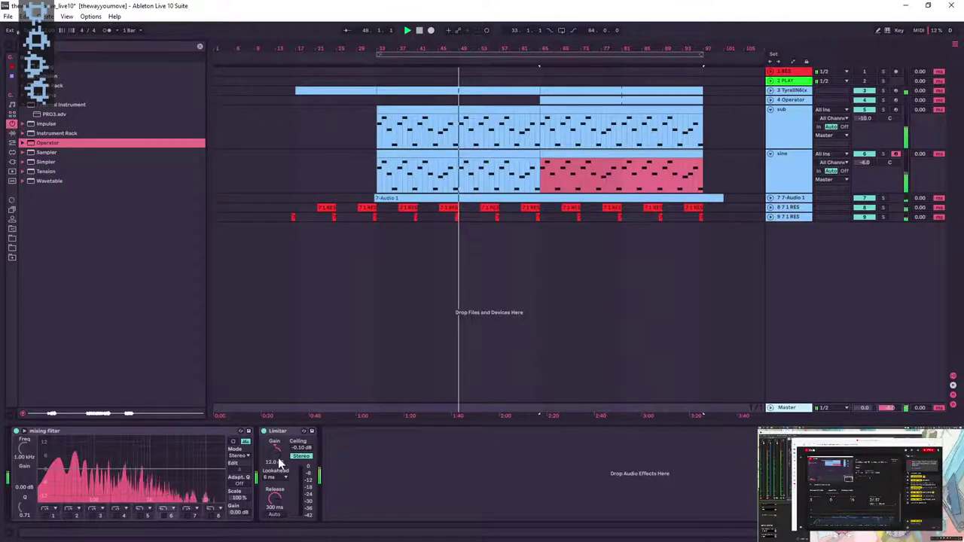
pyautogui.click(790, 208)
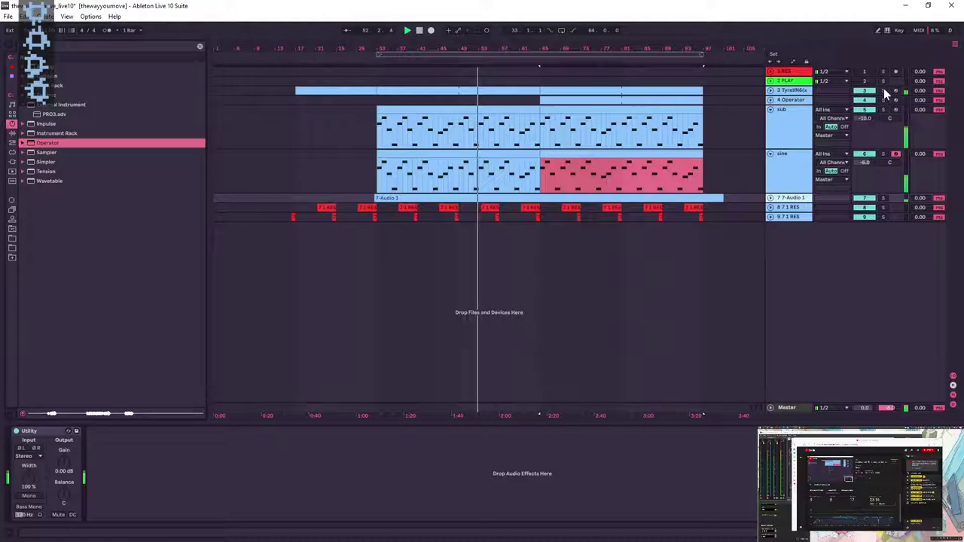
pyautogui.click(883, 109)
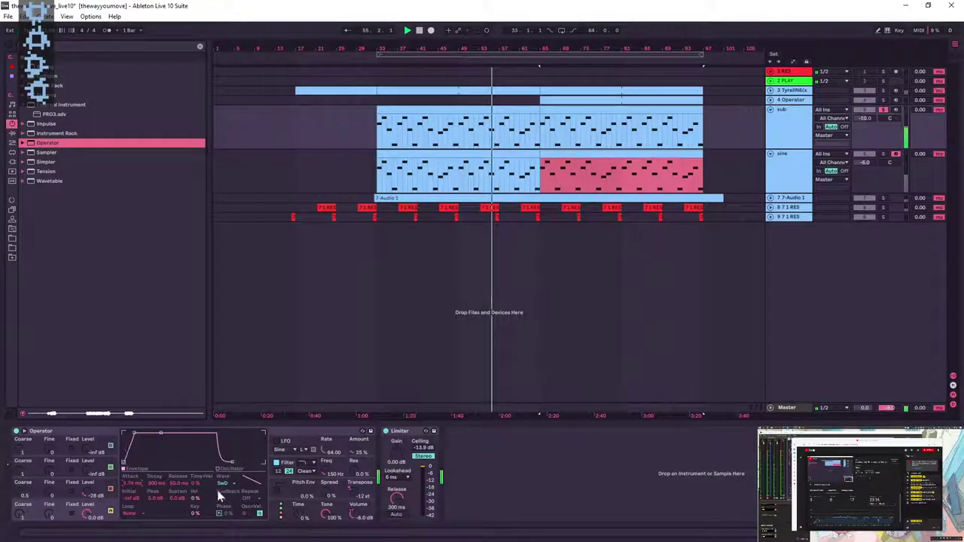
pyautogui.moveTo(329, 491); pyautogui.dragTo(329, 477)
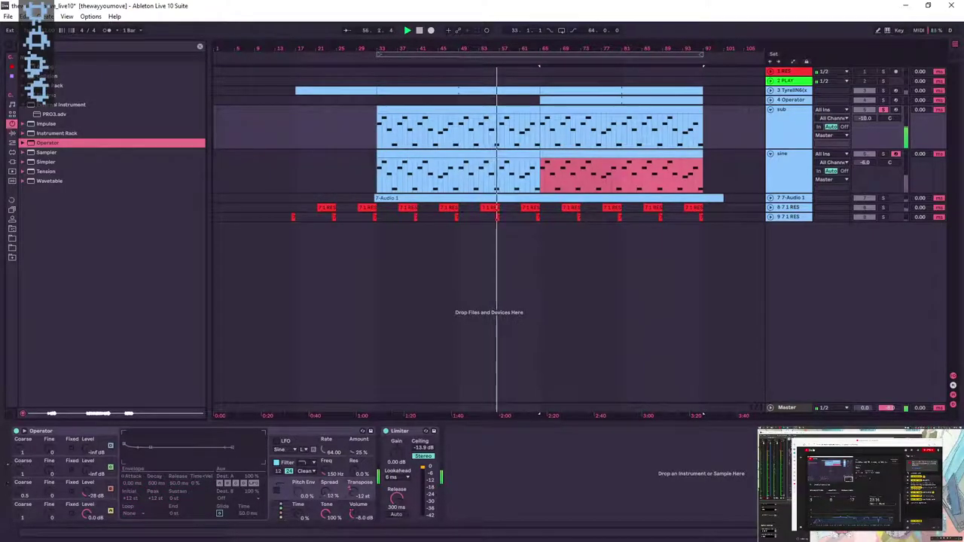
pyautogui.click(88, 496)
pyautogui.moveTo(88, 496); pyautogui.dragTo(88, 482)
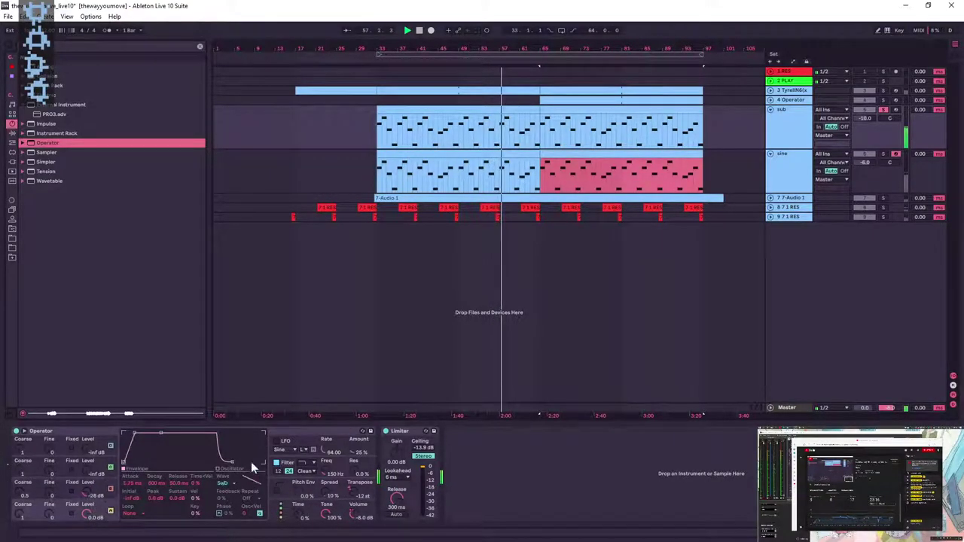
pyautogui.click(883, 110)
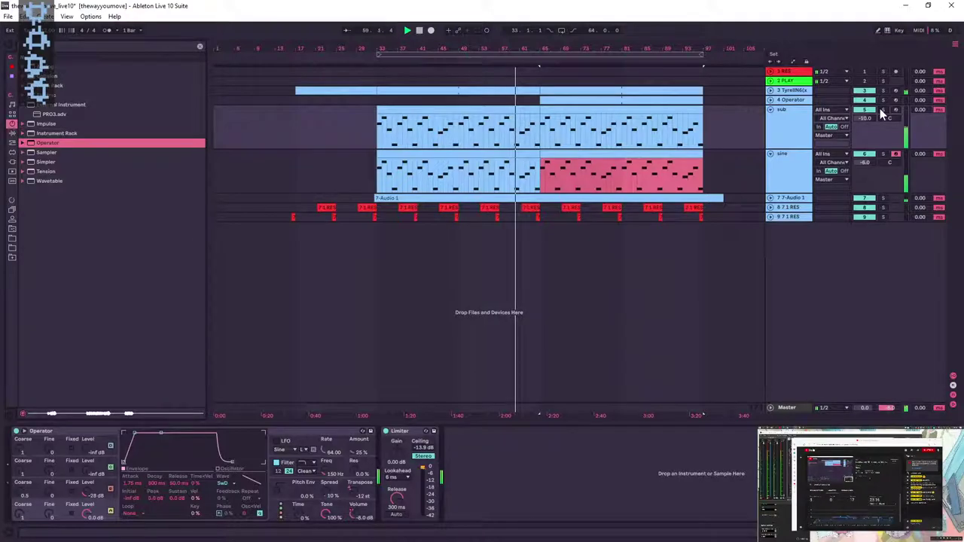
# - Shorten the sub Operator's oscillator A attack to 0.81 ms and fold the sub and sine tracks
pyautogui.click(293, 431)
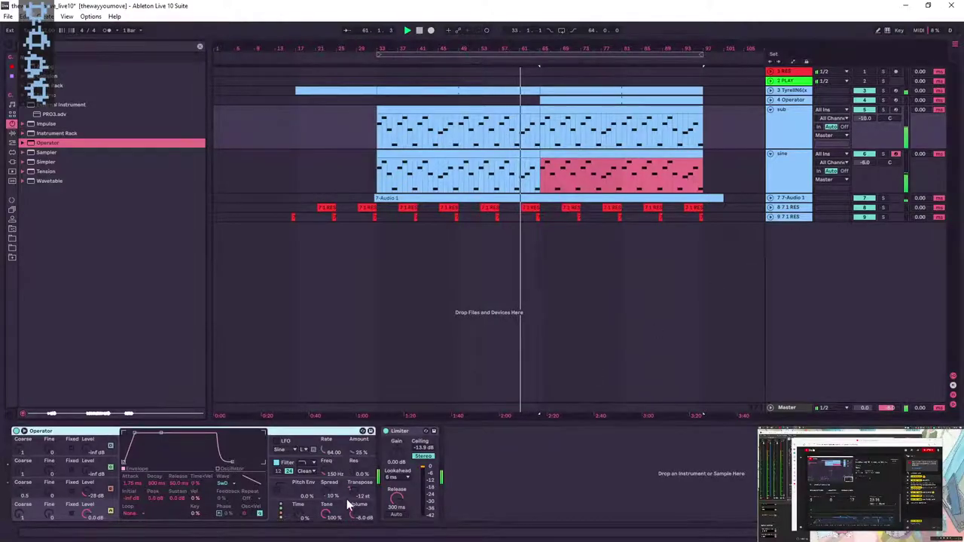
pyautogui.click(94, 515)
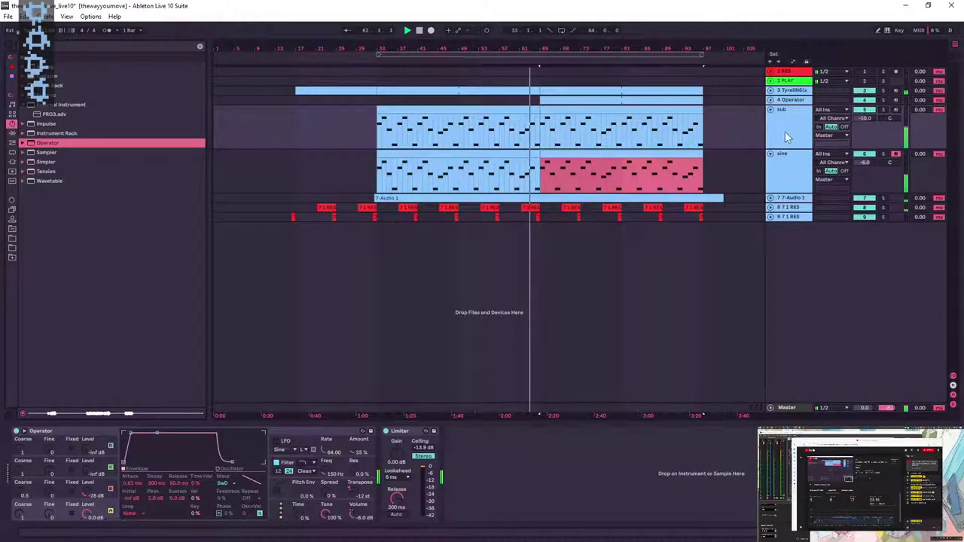
pyautogui.click(769, 110)
pyautogui.click(769, 119)
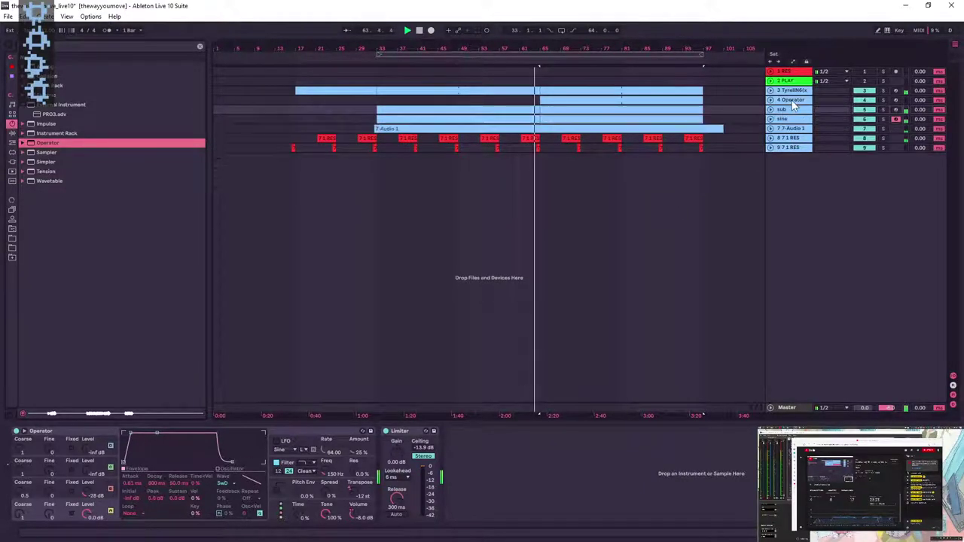
# - Rename the remaining Operator track above sub as phase pad and fold it
pyautogui.click(790, 99)
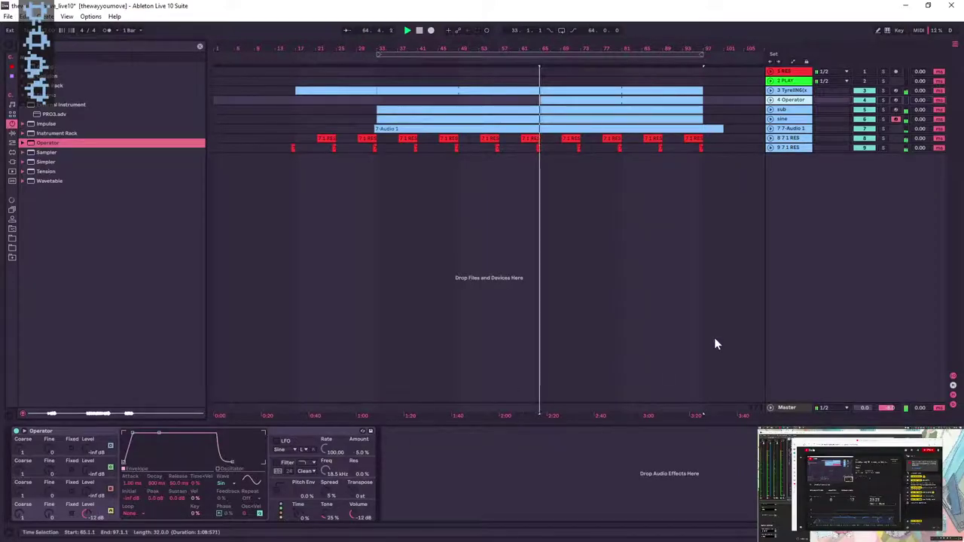
pyautogui.click(770, 100)
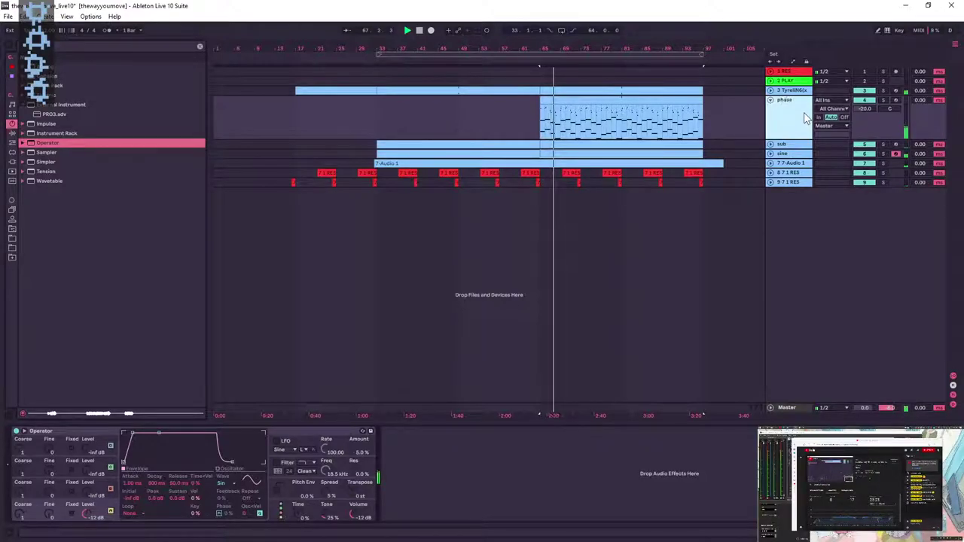
pyautogui.write('pad')
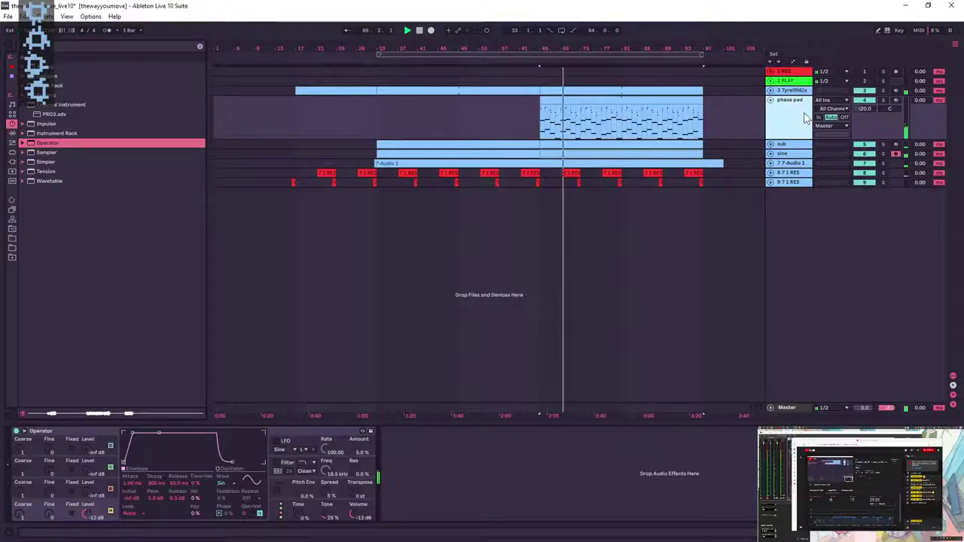
pyautogui.click(771, 100)
# - Examine the TyrellN6 track's devices and the recorded audio track's waveform and settings during playback
pyautogui.click(790, 91)
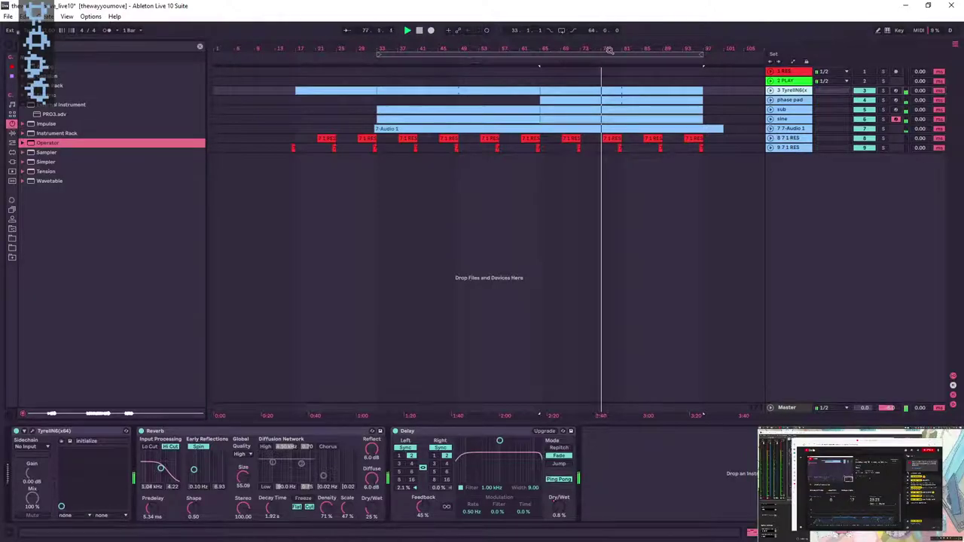
pyautogui.click(787, 129)
pyautogui.click(771, 129)
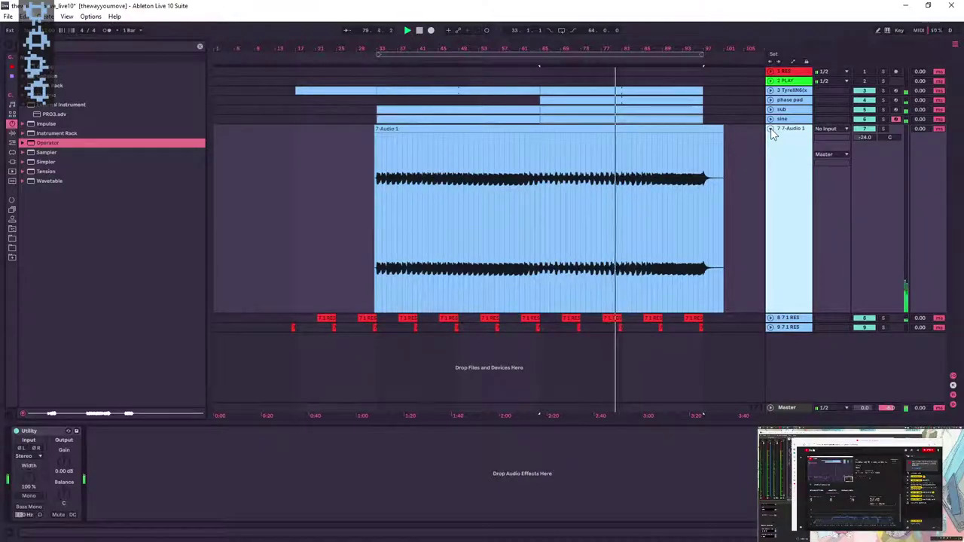
pyautogui.click(770, 129)
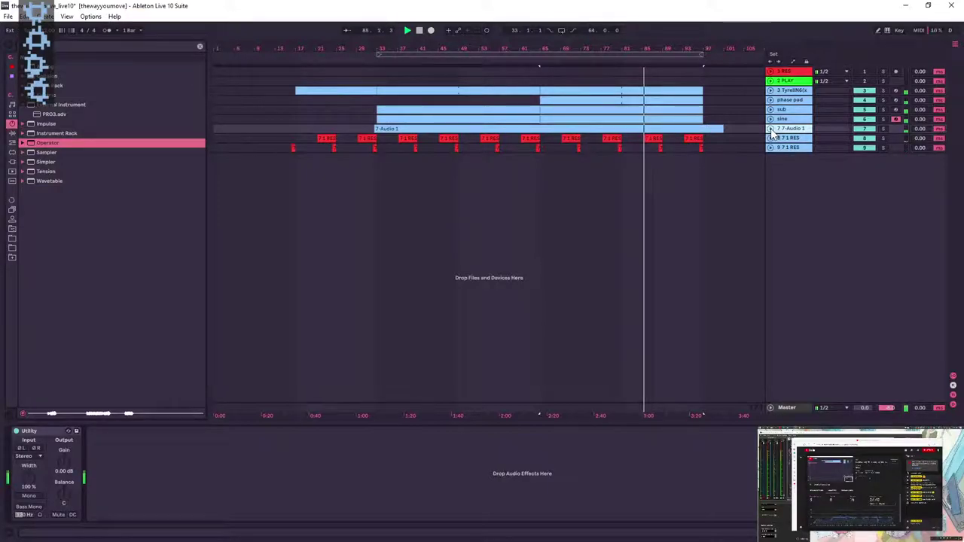
# - Automate the TyrellN6 track's Reverb Dry/Wet to rise from about bar 82 to 97
pyautogui.click(770, 90)
pyautogui.click(794, 95)
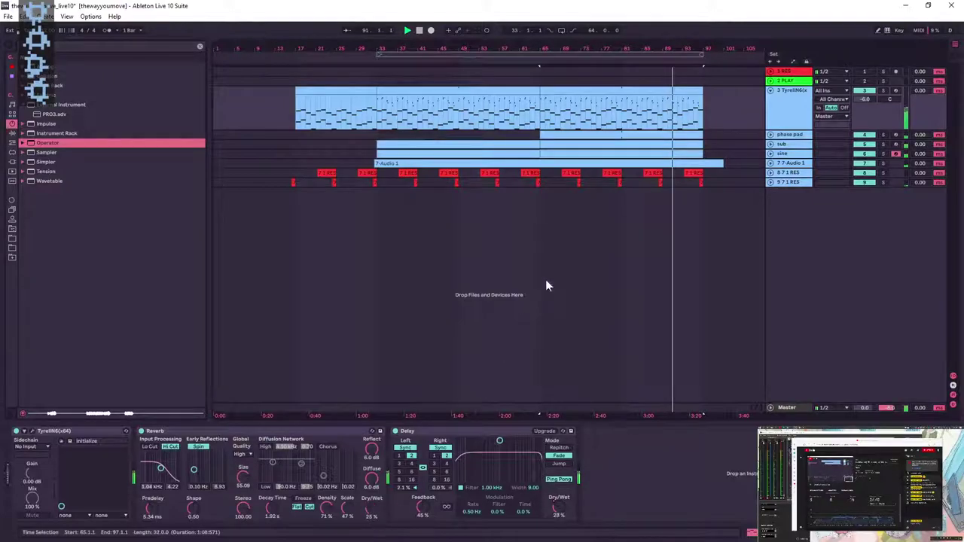
pyautogui.press('a')
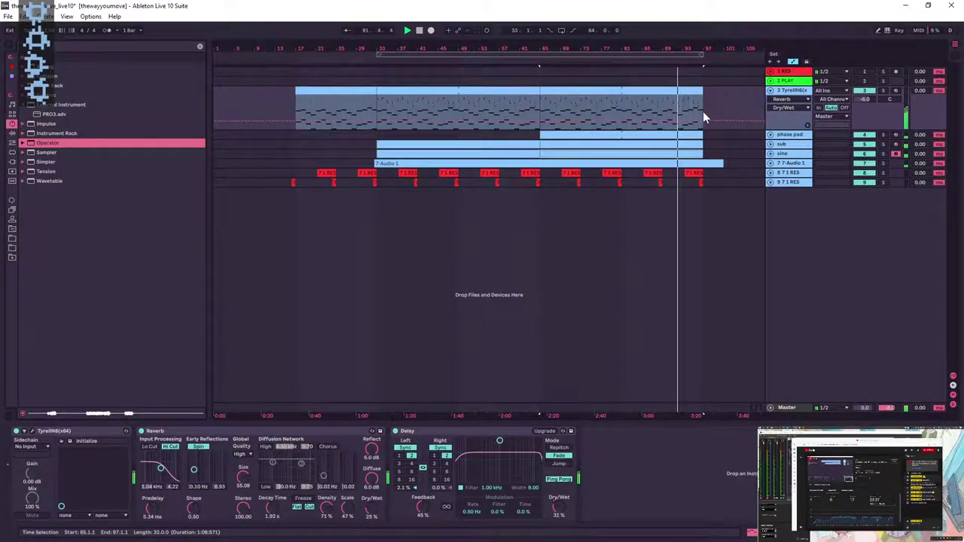
pyautogui.click(630, 123)
pyautogui.moveTo(702, 122)
pyautogui.mouseDown()
pyautogui.moveTo(693, 107)
pyautogui.moveTo(701, 111)
pyautogui.mouseUp()
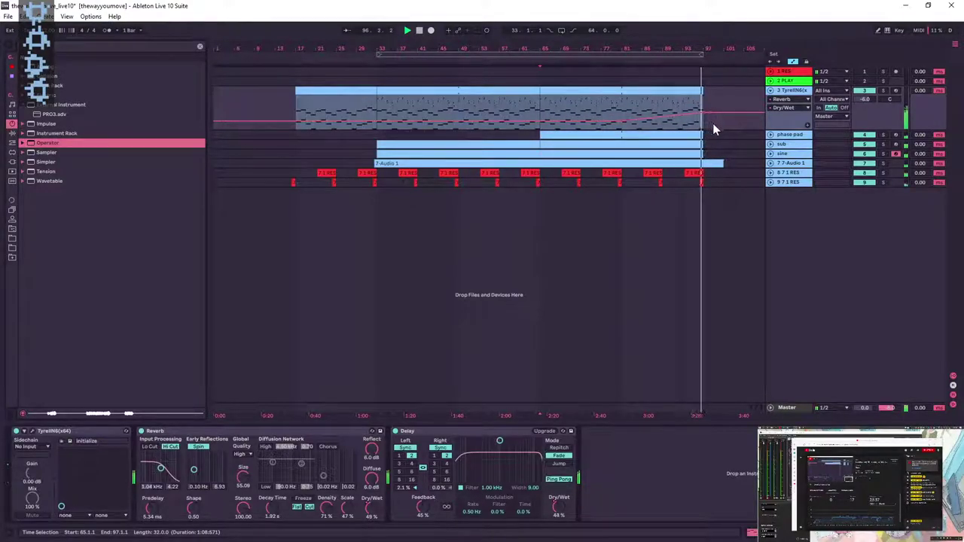
# - Stop playback and add a Reverb Dry/Wet rise from bar 49 to 65 on the TyrellN6 track, dropping back to 25% at bar 65
pyautogui.click(539, 116)
pyautogui.press('space')
pyautogui.moveTo(540, 116); pyautogui.dragTo(460, 117)
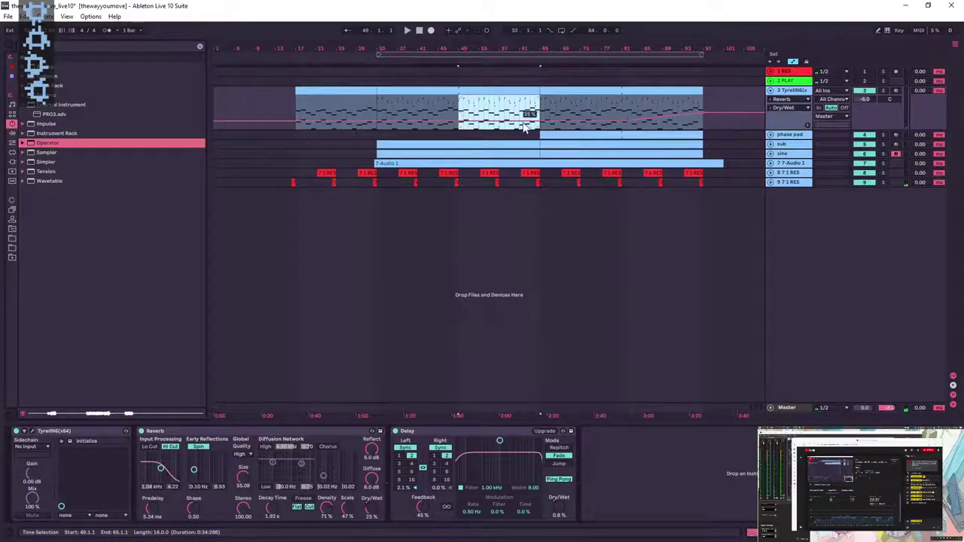
pyautogui.press('space')
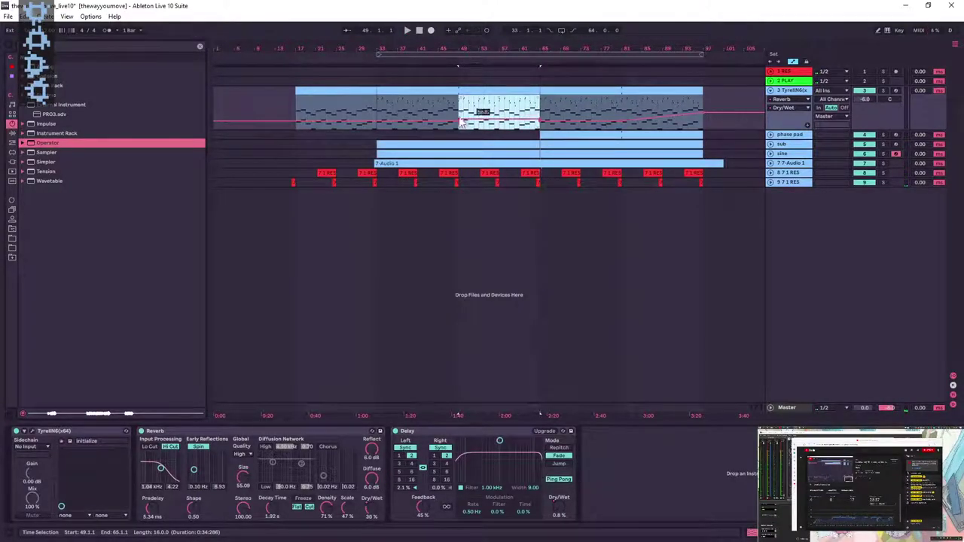
pyautogui.click(457, 118)
pyautogui.click(510, 119)
pyautogui.moveTo(540, 118); pyautogui.dragTo(540, 115)
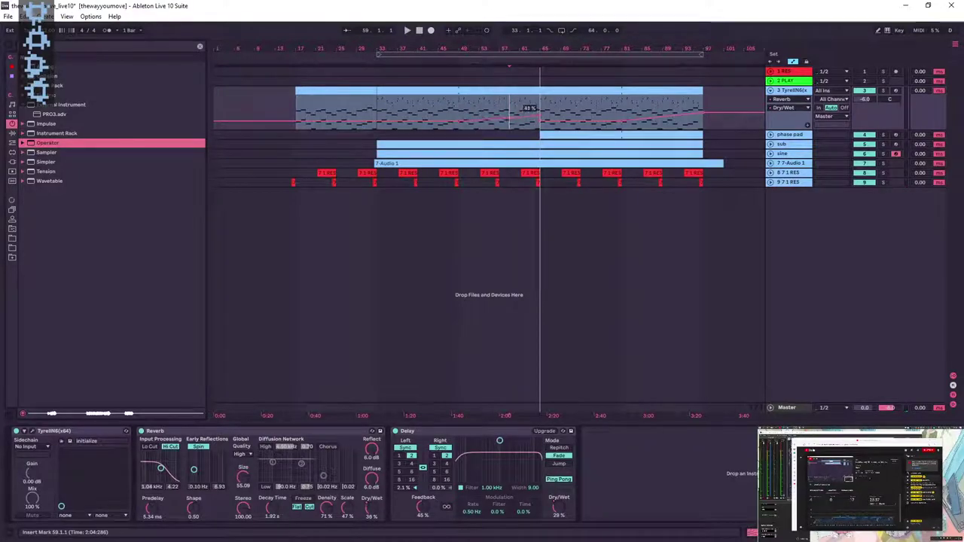
pyautogui.click(554, 116)
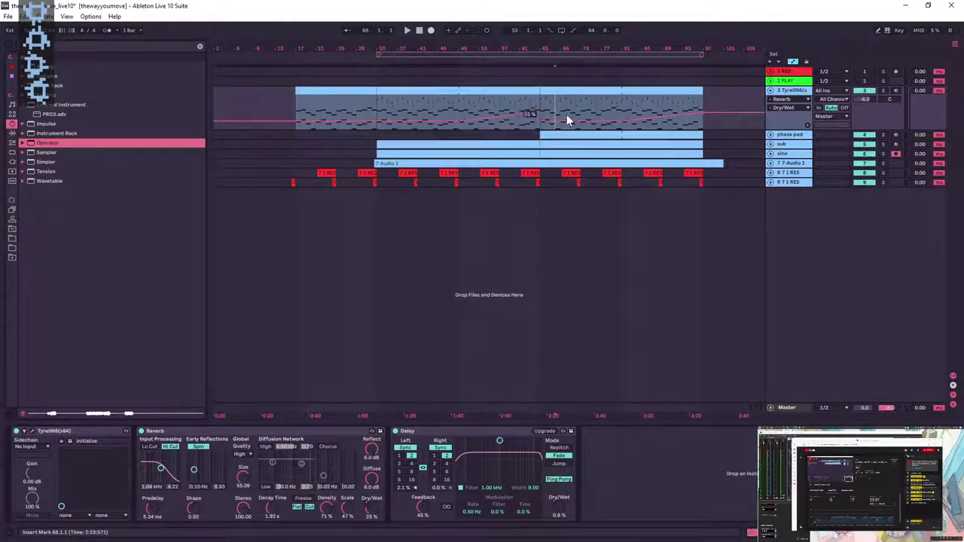
# - Duplicate the TyrellN6 track's bars 65 to 97 with their reverb automation to bar 97, and tidy the Dry/Wet drop at bar 97
pyautogui.moveTo(697, 111); pyautogui.dragTo(698, 112)
pyautogui.click(701, 125)
pyautogui.moveTo(710, 119); pyautogui.dragTo(708, 122)
pyautogui.hotkey('ctrl', 'd')
pyautogui.click(626, 119)
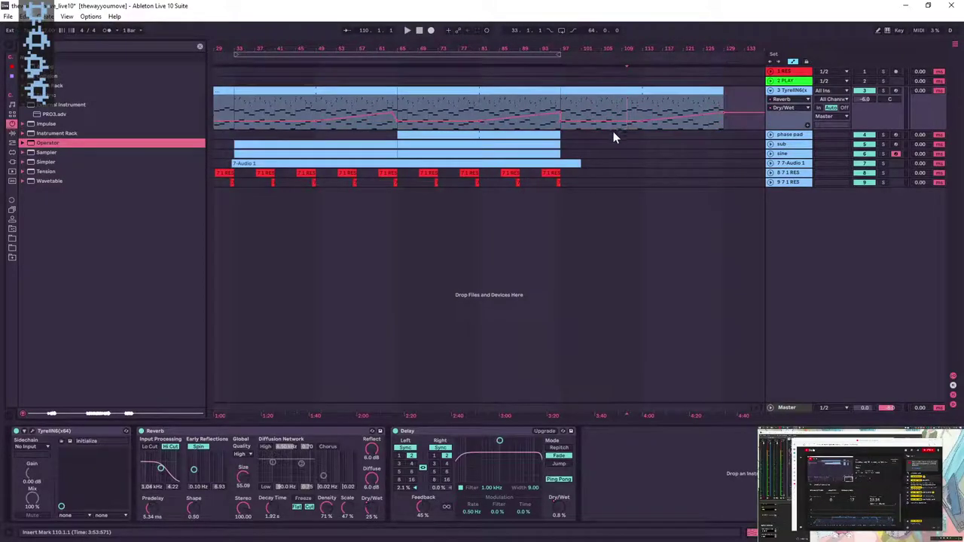
pyautogui.moveTo(560, 113); pyautogui.dragTo(556, 113)
pyautogui.click(575, 115)
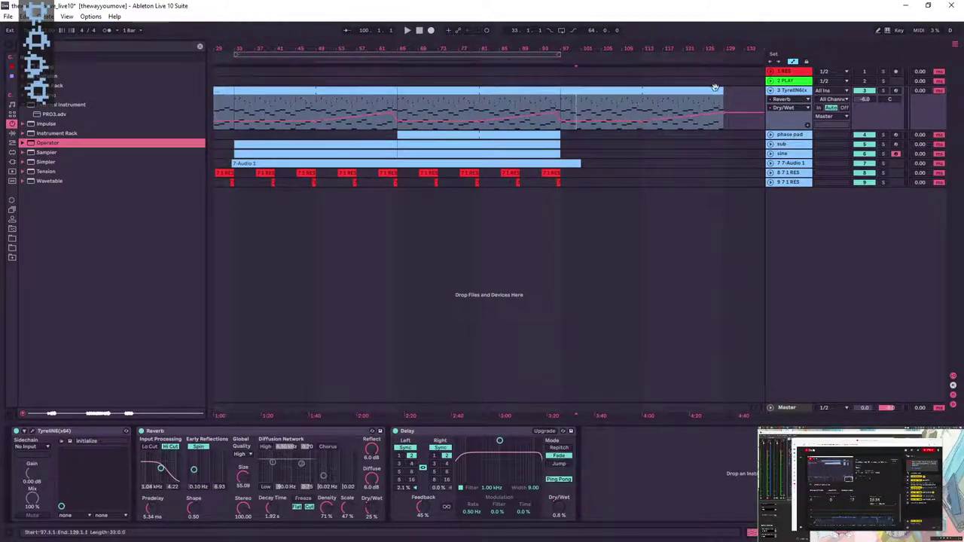
# - Remove the TyrellN6 track's clip after bar 97 and hold its Reverb Dry/Wet at 25% from there on
pyautogui.moveTo(720, 88); pyautogui.dragTo(616, 90)
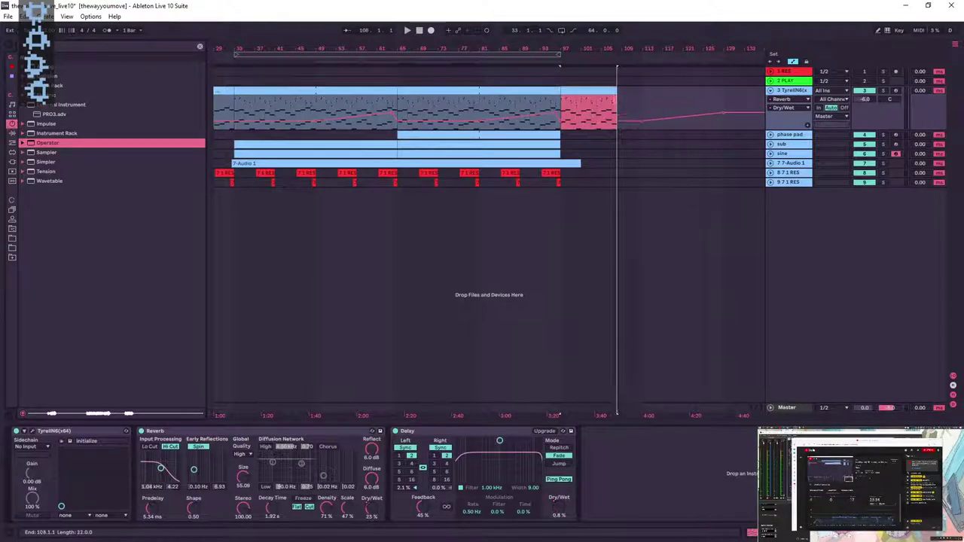
pyautogui.press('Delete')
pyautogui.click(622, 107)
pyautogui.click(722, 111)
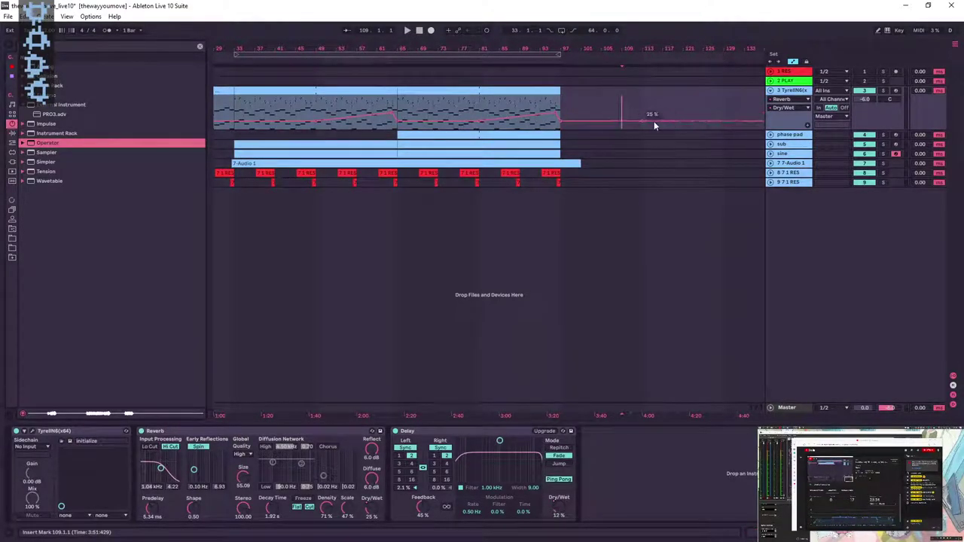
# - Play the arrangement from bar 64 to check the TyrellN6 track's reverb drop at bar 65
pyautogui.click(392, 123)
pyautogui.press('space')
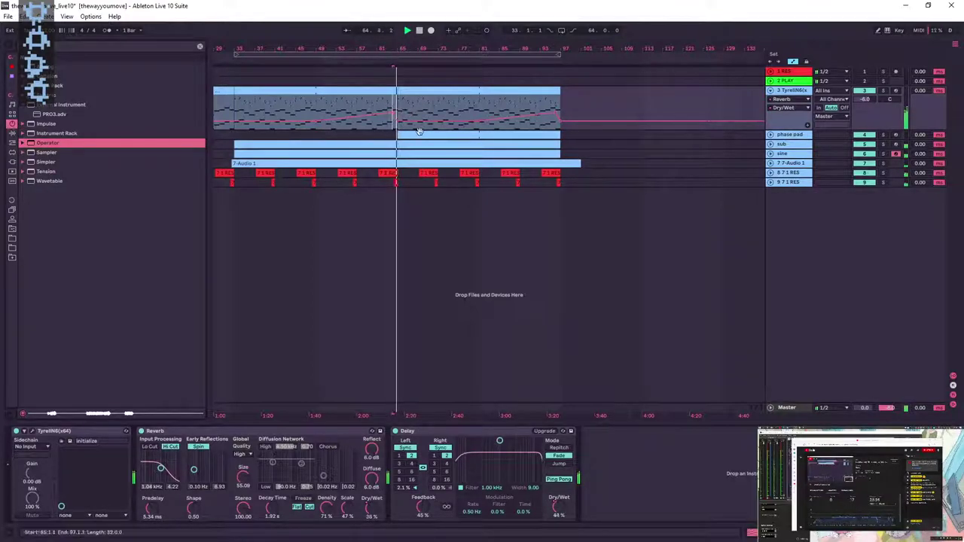
pyautogui.moveTo(409, 46); pyautogui.dragTo(556, 46)
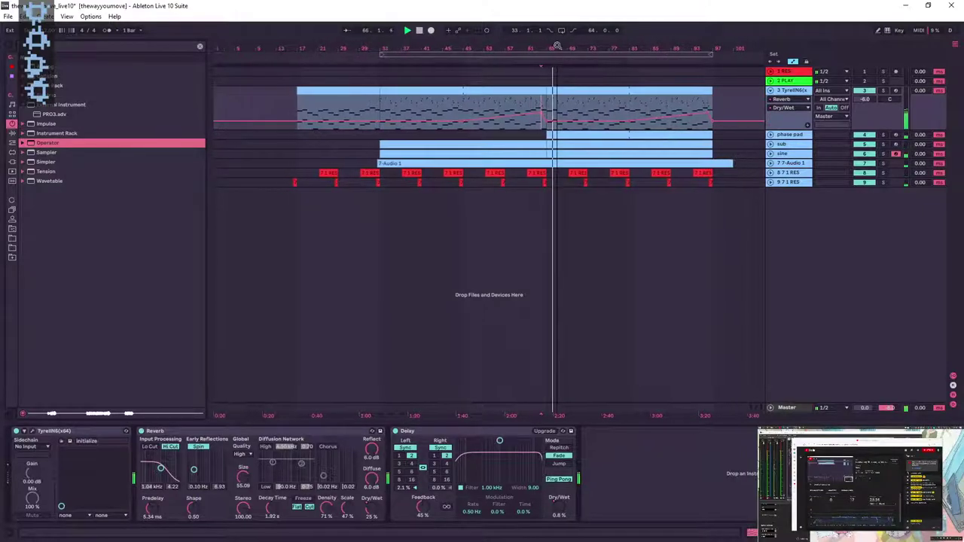
# - Try a higher Reverb Dry/Wet and a falling ramp on the TyrellN6 track between bars 17 and 33
pyautogui.click(324, 107)
pyautogui.click(380, 113)
pyautogui.moveTo(380, 113); pyautogui.dragTo(299, 117)
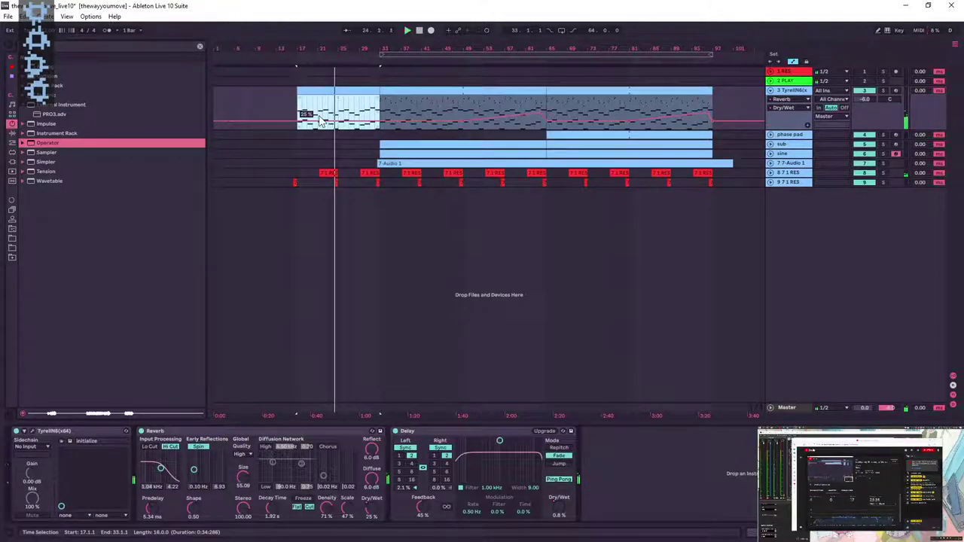
pyautogui.moveTo(322, 121); pyautogui.dragTo(322, 108)
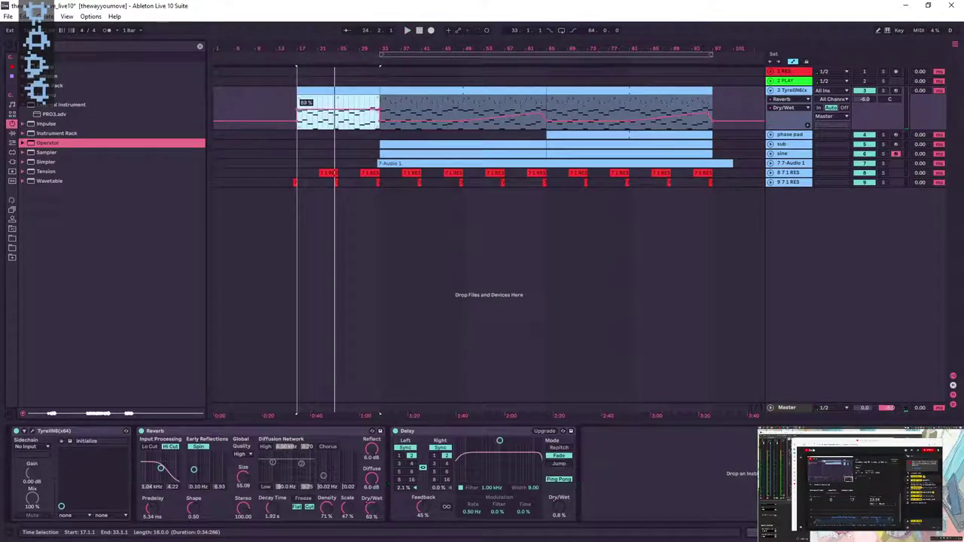
pyautogui.click(293, 98)
pyautogui.press('space')
pyautogui.click(297, 121)
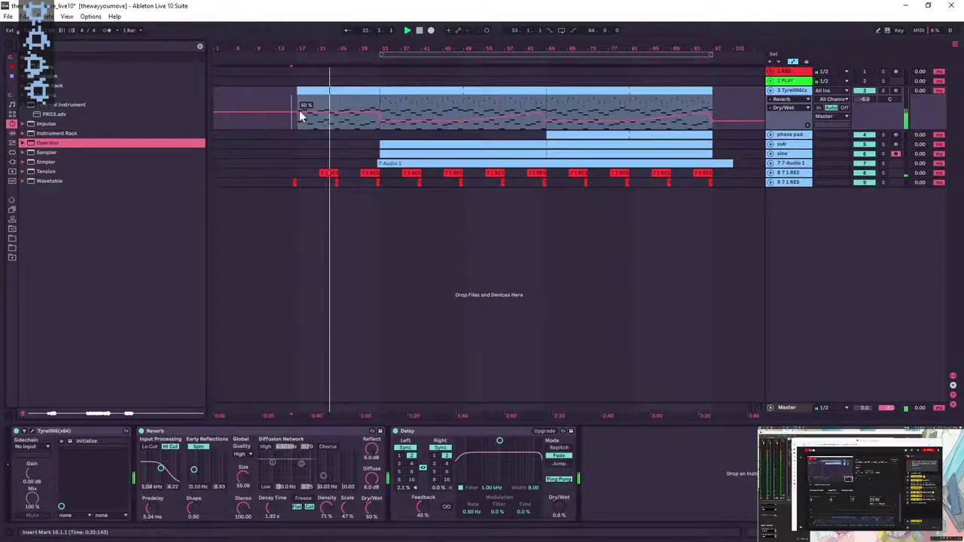
pyautogui.click(373, 111)
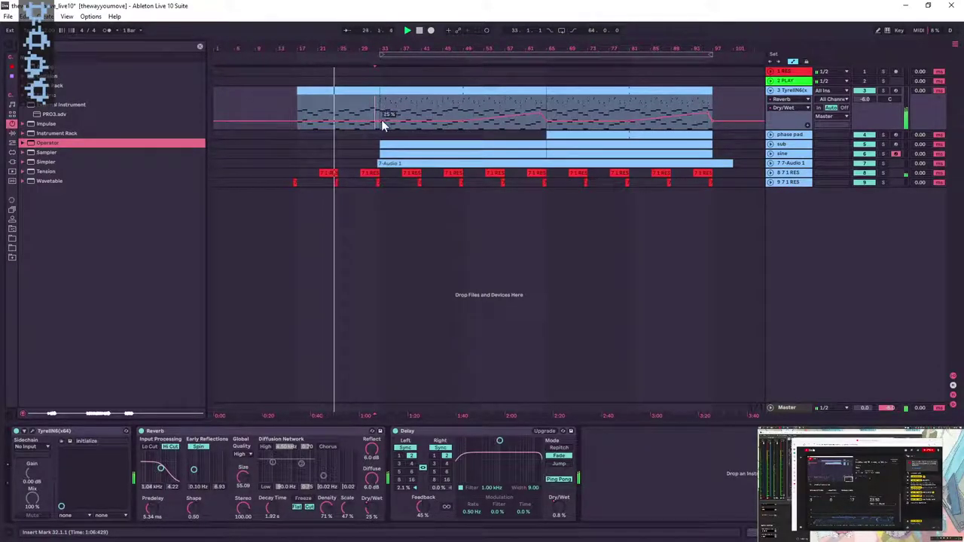
pyautogui.moveTo(374, 121); pyautogui.dragTo(369, 122)
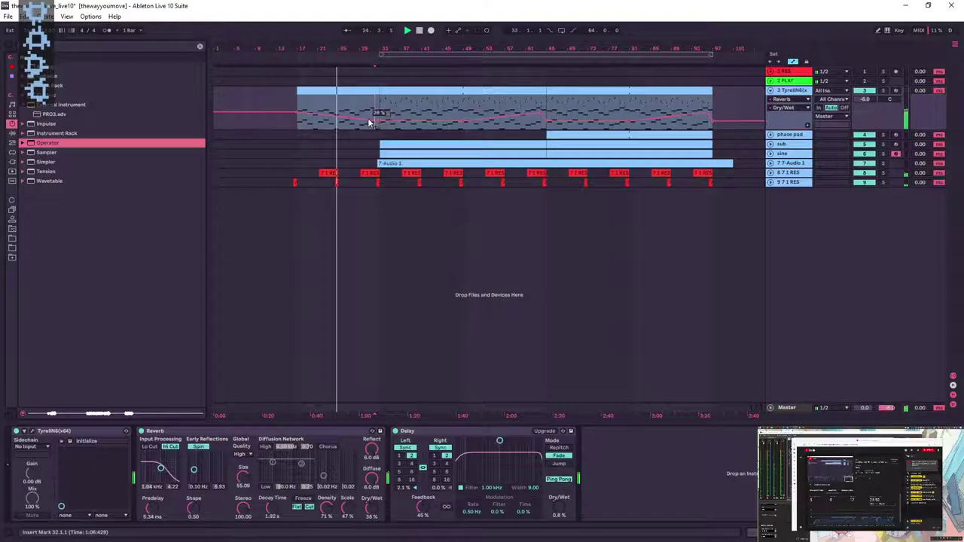
pyautogui.click(298, 113)
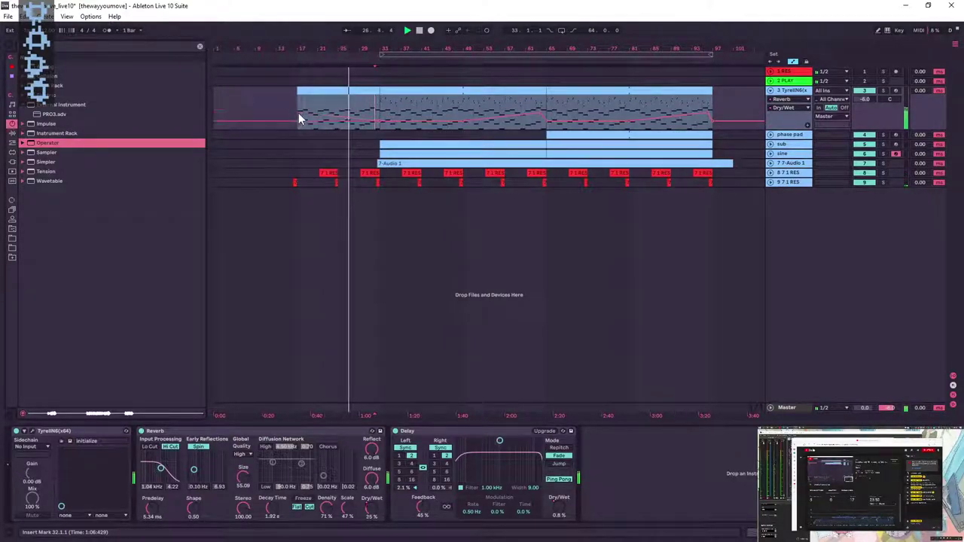
pyautogui.click(382, 123)
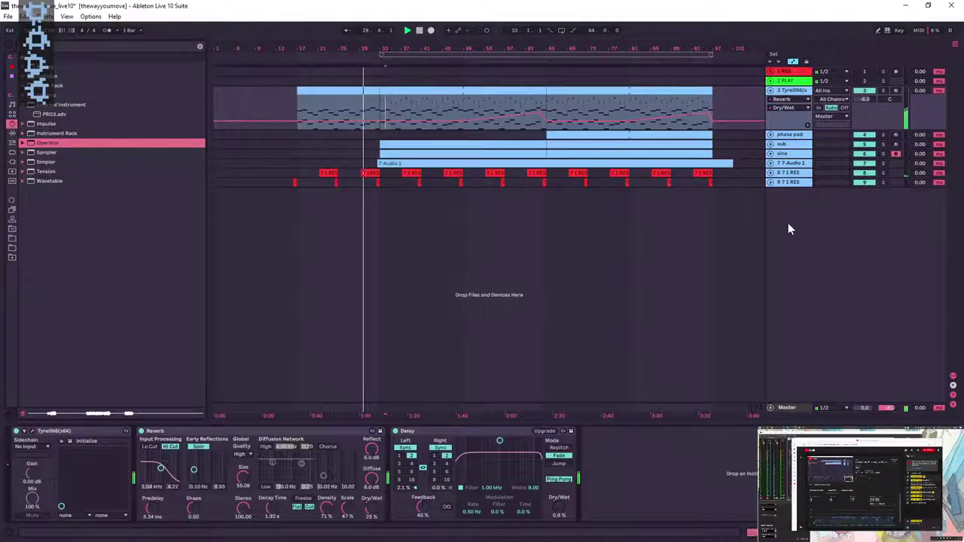
# - Show the TyrellN6 track's Delay Dry/Wet automation and examine its rises while playback continues
pyautogui.rightClick(559, 511)
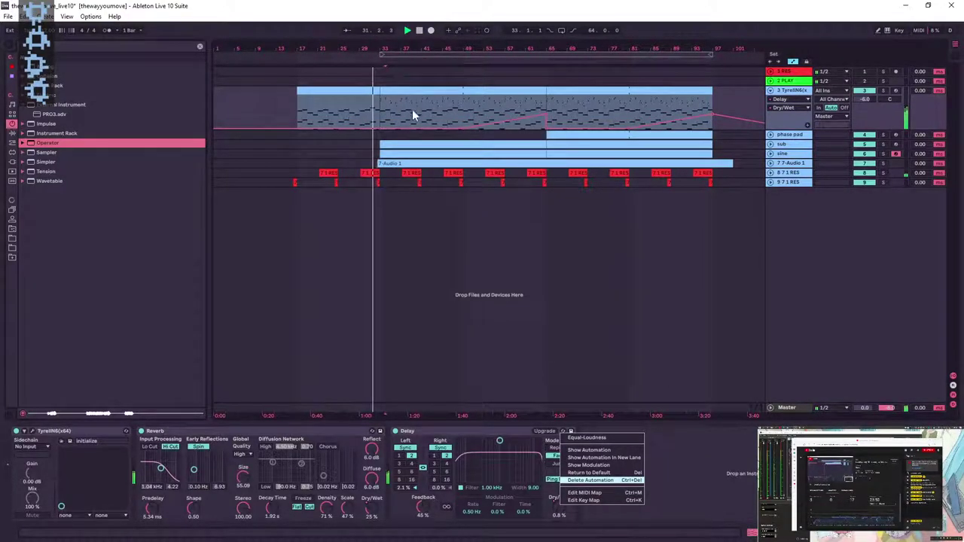
pyautogui.click(772, 92)
pyautogui.click(494, 122)
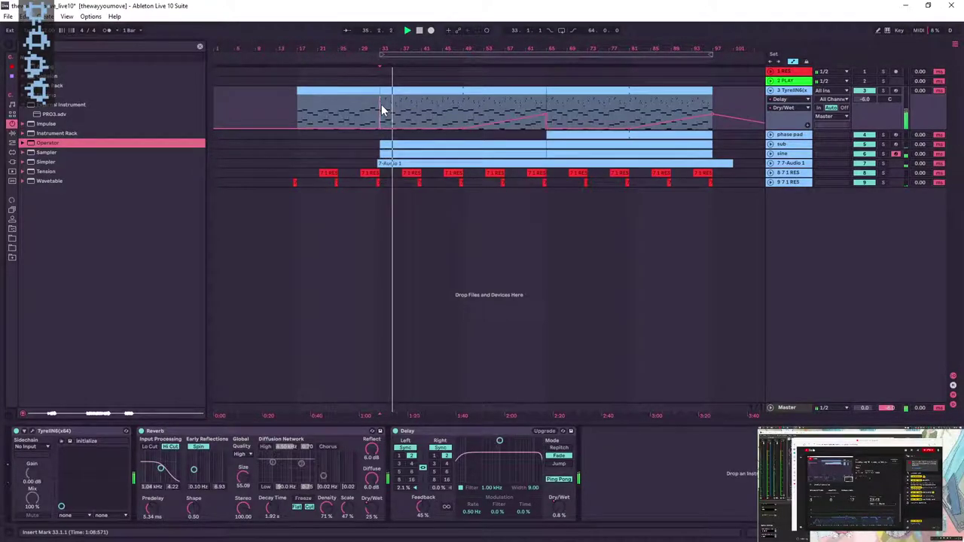
# - Move the recorded 7-Audio 1 clip to start at bar 64.3 and play across its new entry
pyautogui.click(769, 162)
pyautogui.click(405, 161)
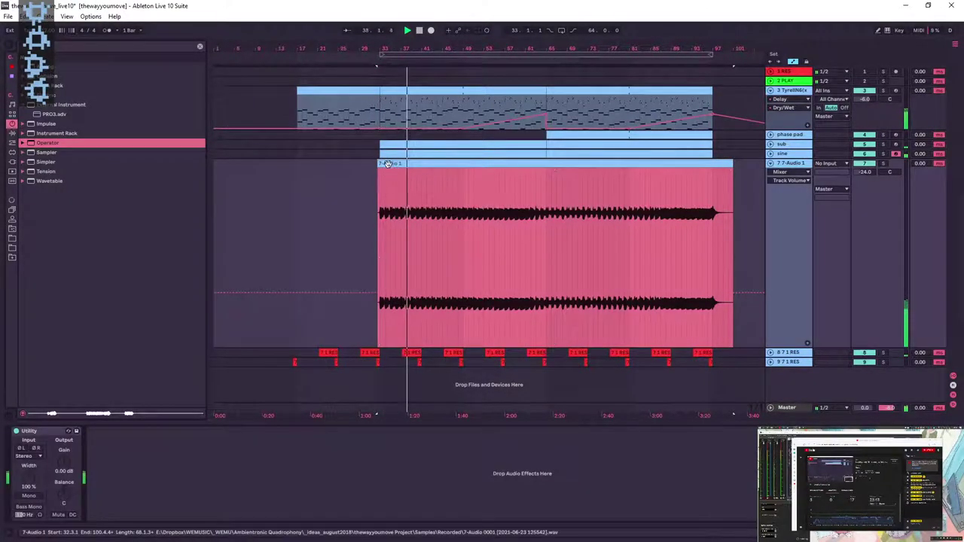
pyautogui.click(544, 181)
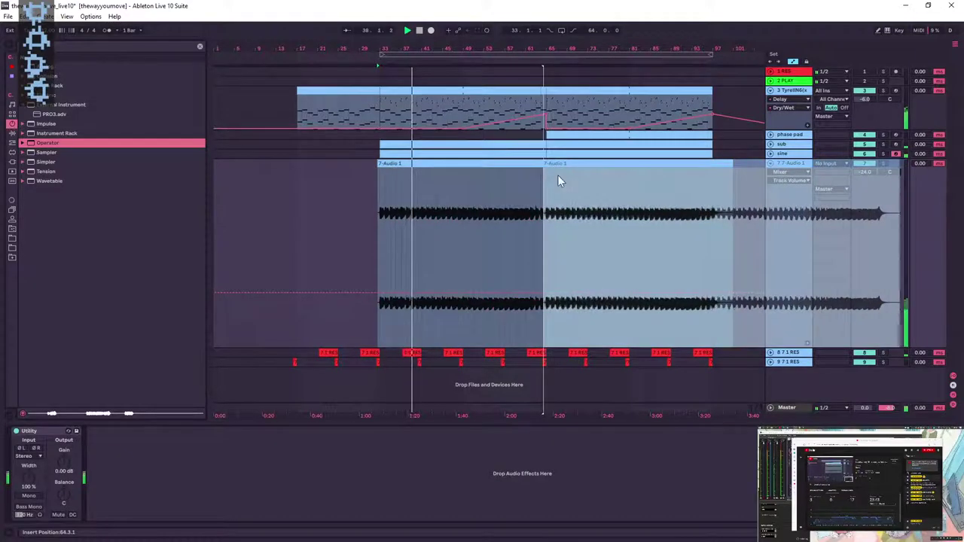
pyautogui.press('Delete')
pyautogui.click(534, 185)
pyautogui.press('space')
pyautogui.press('space')
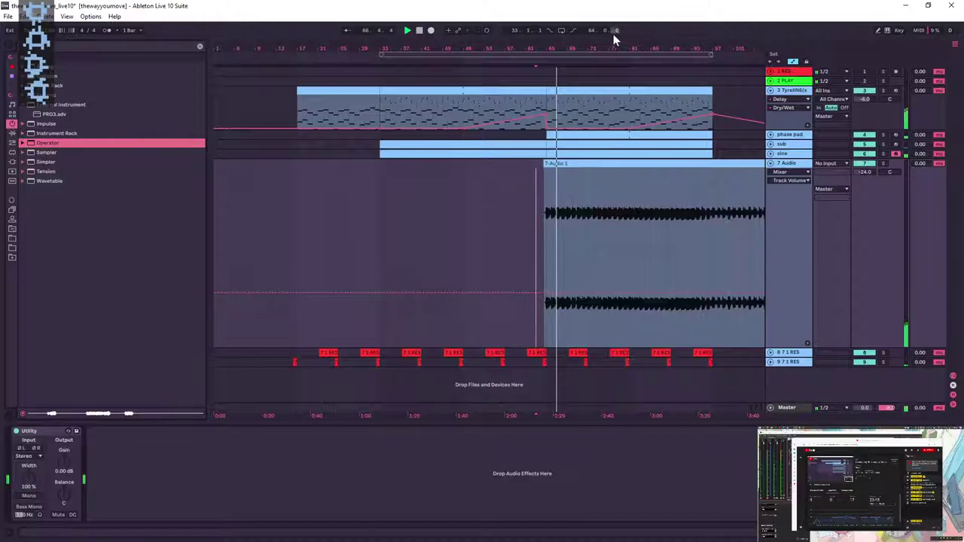
# - Duplicate the sub, sine and phase pad clips from bars 65–97 to bars 97–129
pyautogui.moveTo(629, 45); pyautogui.dragTo(482, 44)
pyautogui.click(551, 144)
pyautogui.click(551, 144)
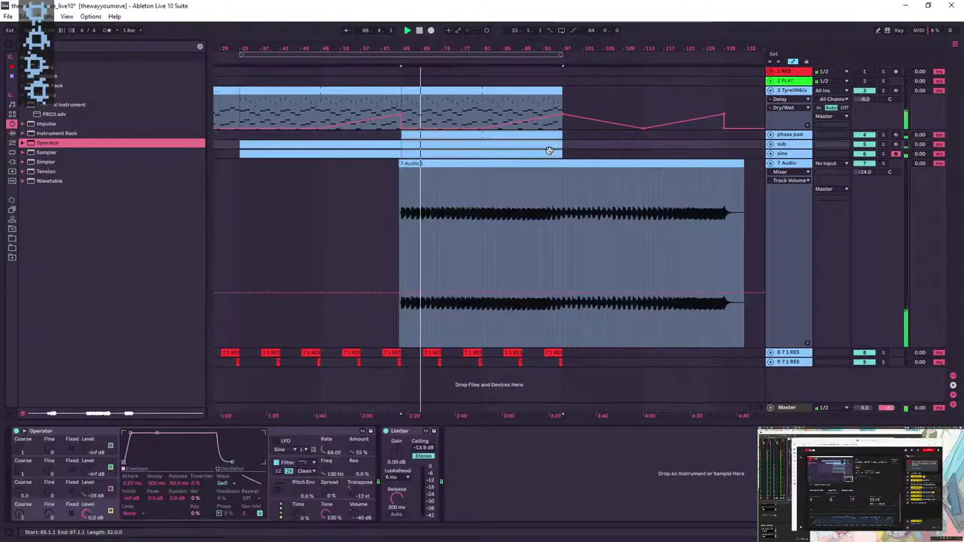
pyautogui.click(550, 153)
pyautogui.click(770, 135)
pyautogui.hotkey('ctrl', 'd')
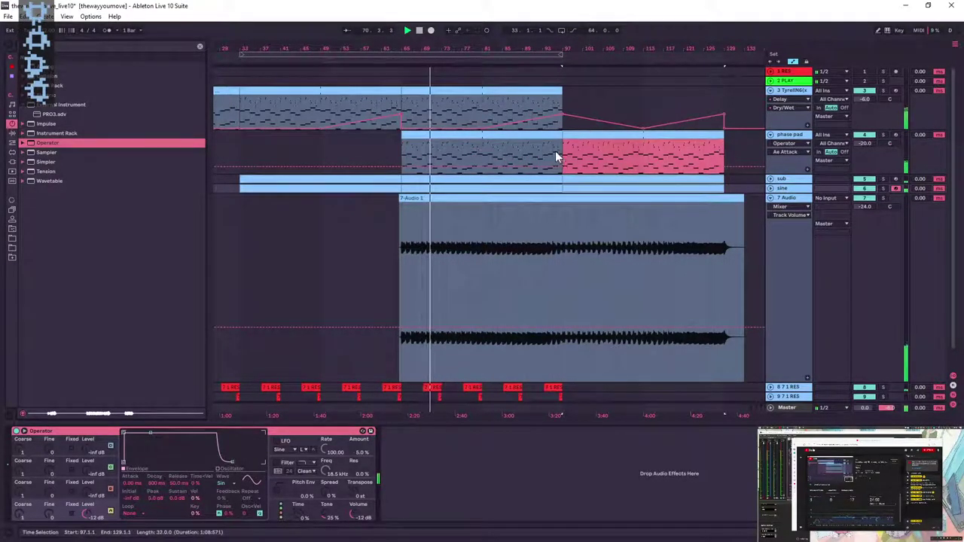
# - Play from bar 95 and remove the TyrellN6 track's Delay Dry/Wet peak at bar 129
pyautogui.click(555, 150)
pyautogui.click(724, 118)
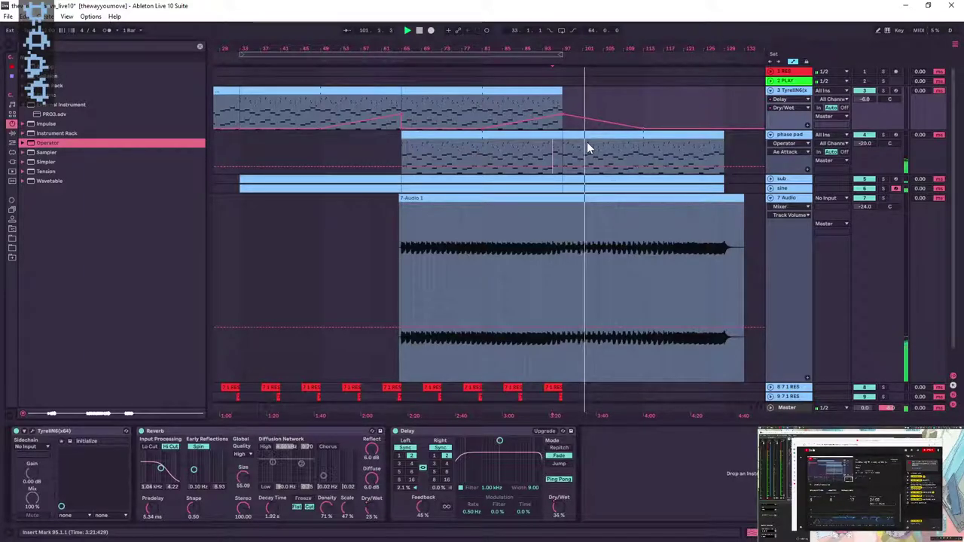
# - Try different transpositions on the phase pad track's Operator and set its Transpose to +5 st
pyautogui.click(796, 142)
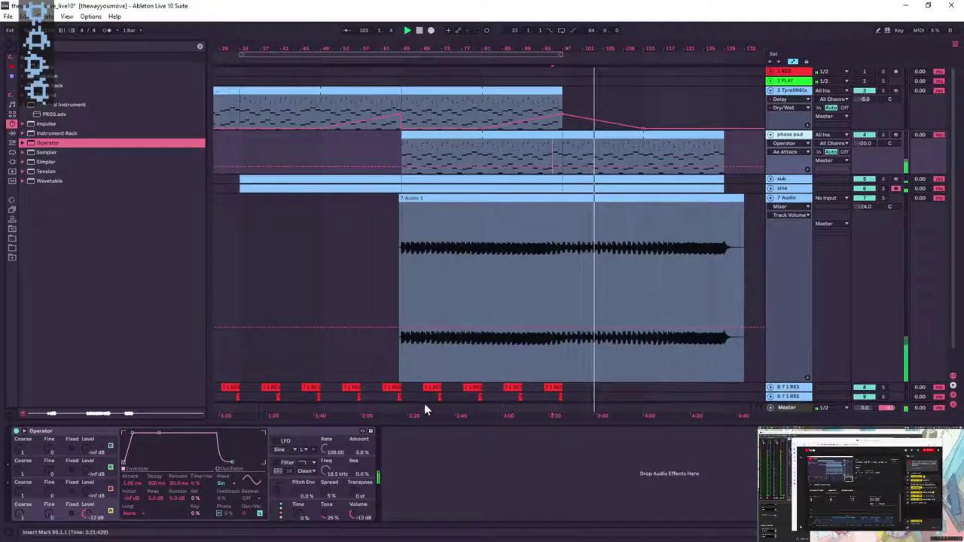
pyautogui.moveTo(360, 495); pyautogui.dragTo(360, 488)
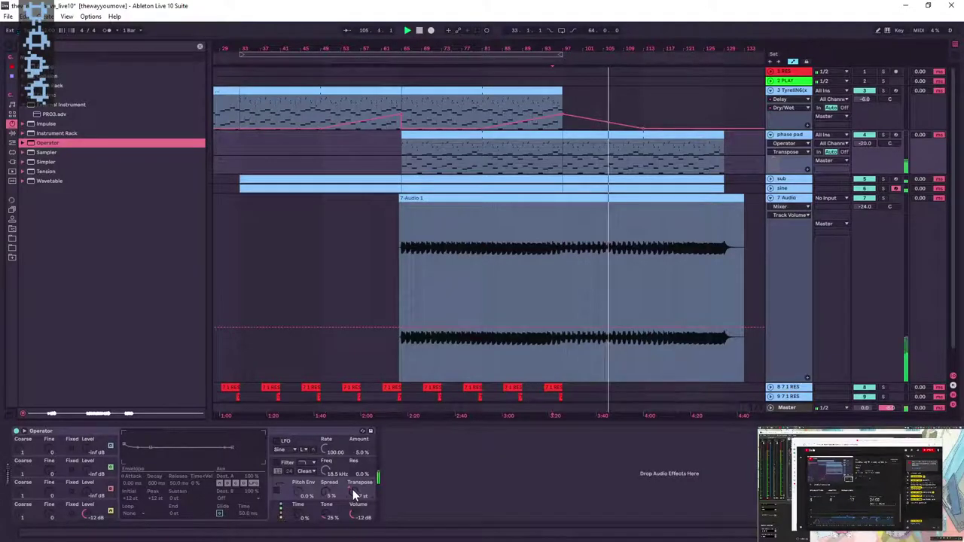
pyautogui.moveTo(378, 488); pyautogui.dragTo(354, 495)
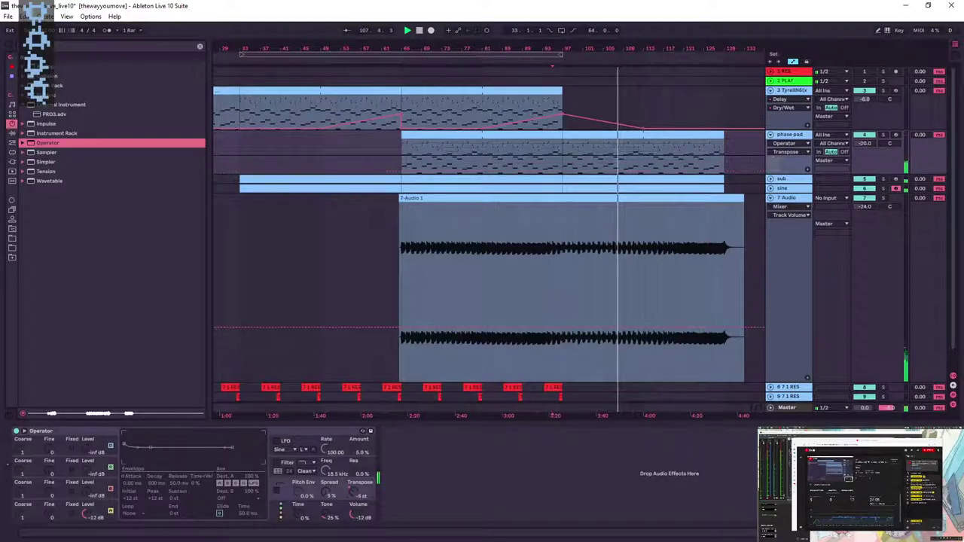
pyautogui.moveTo(354, 494); pyautogui.dragTo(353, 493)
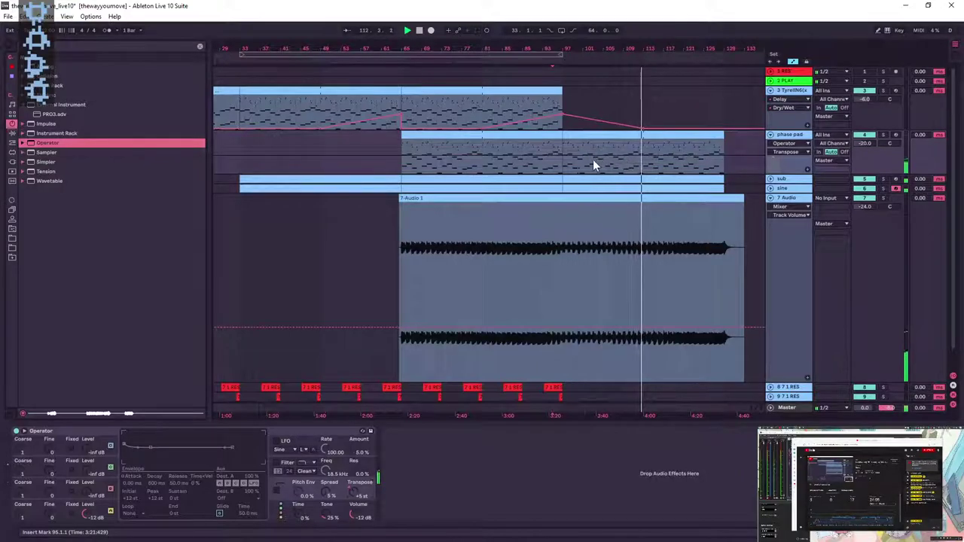
# - Replay the transitions around bars 65 and 97 and lower the phase pad track's volume to -22 dB
pyautogui.click(564, 163)
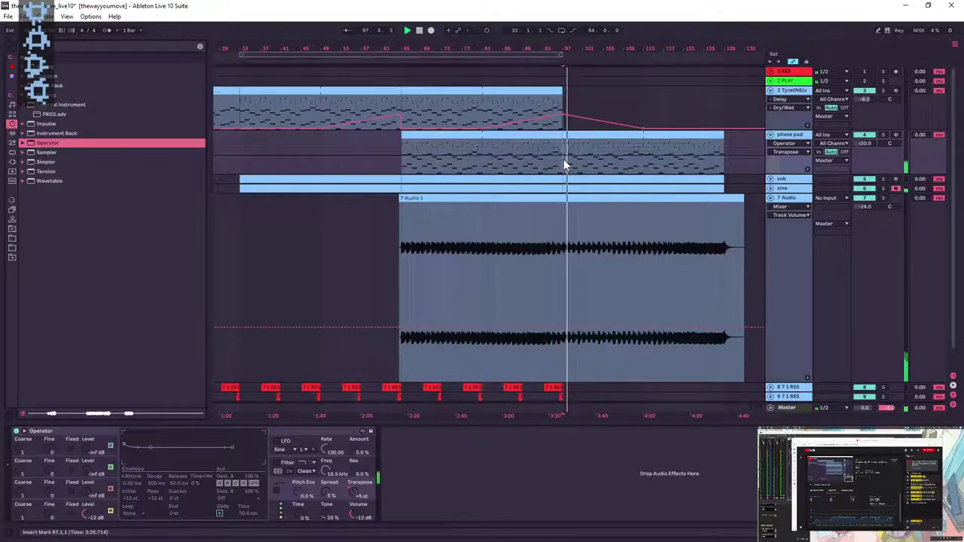
pyautogui.click(552, 159)
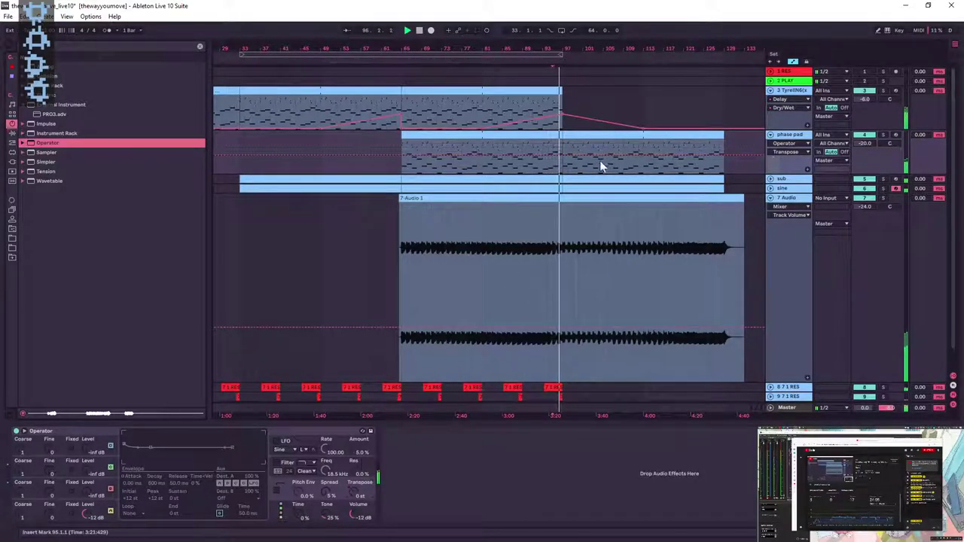
pyautogui.click(397, 148)
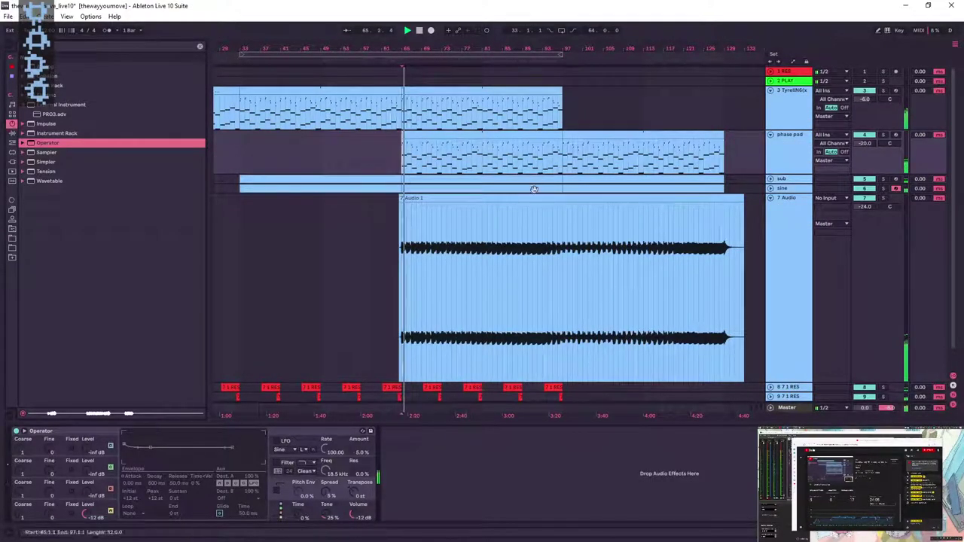
pyautogui.click(558, 162)
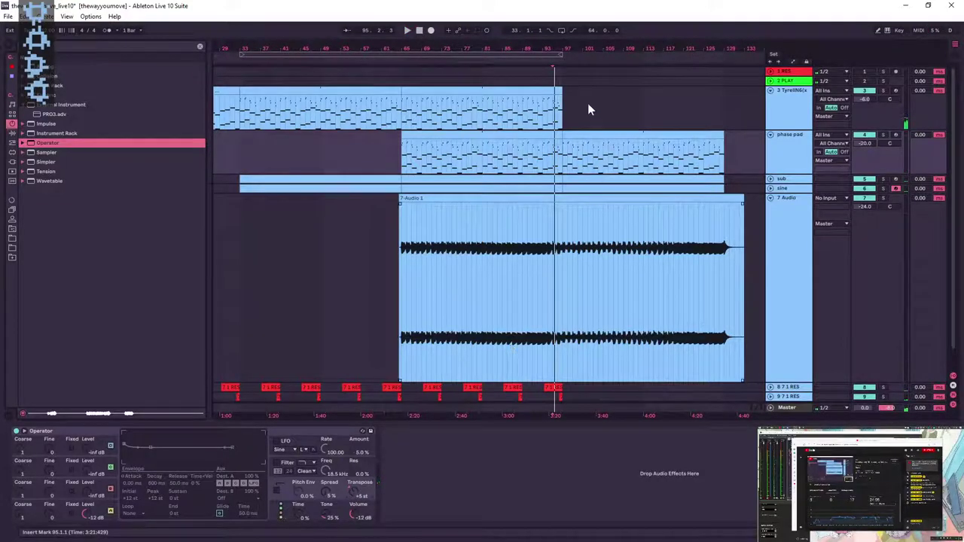
pyautogui.press('space')
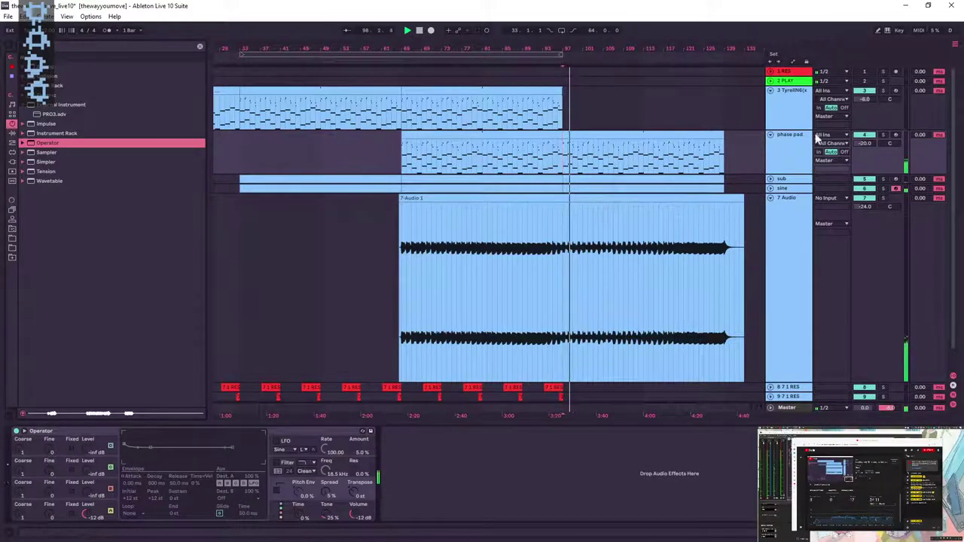
pyautogui.moveTo(860, 143); pyautogui.dragTo(860, 155)
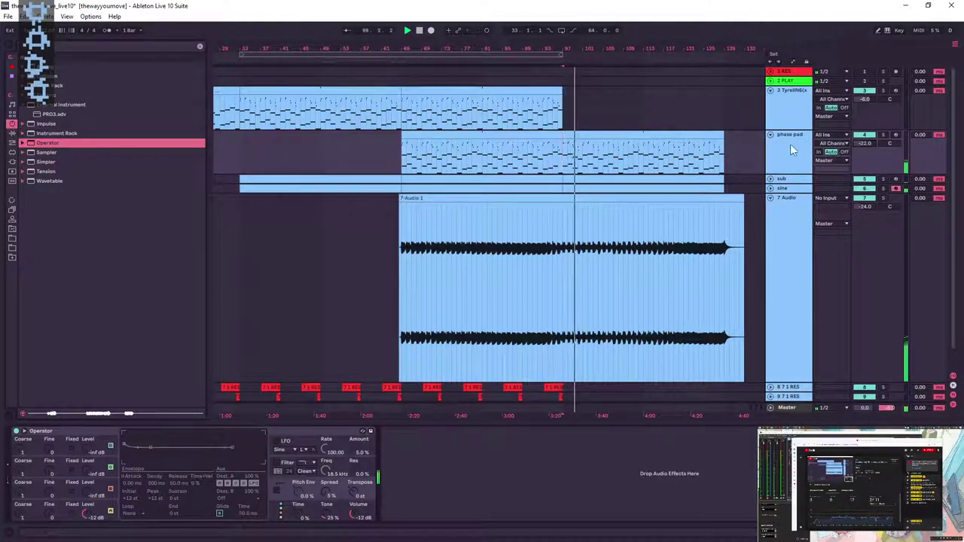
# - Add a MIDI track below TyrellN6 with Operator and a copy of the bar 65–97 clip placed at bars 97–129
pyautogui.click(786, 104)
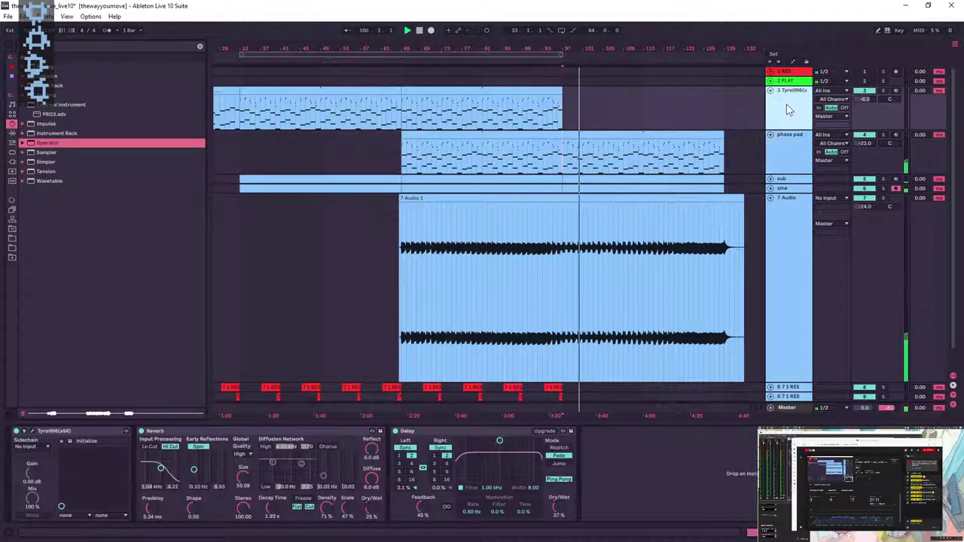
pyautogui.hotkey('ctrl', 'shift', 't')
pyautogui.hotkey('ctrl', 'v')
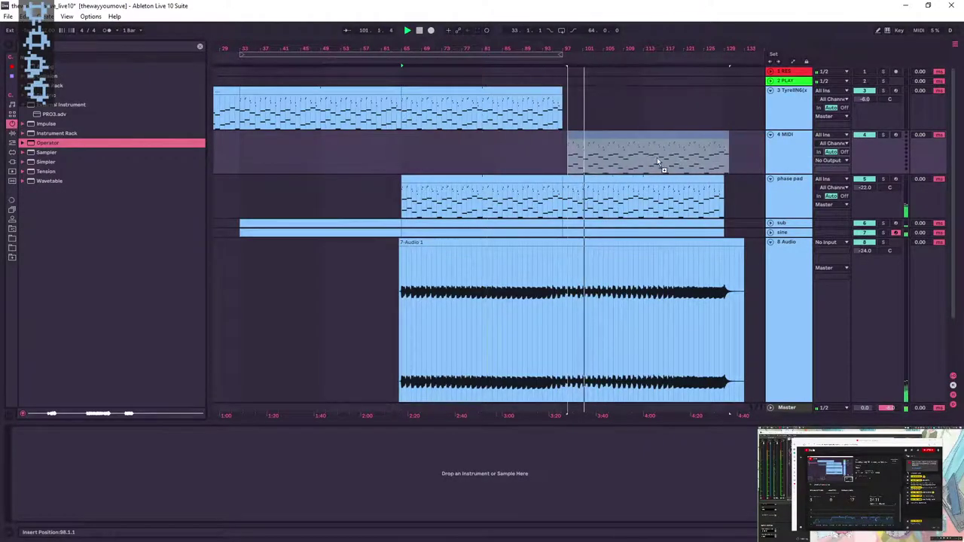
pyautogui.moveTo(41, 143); pyautogui.dragTo(626, 159)
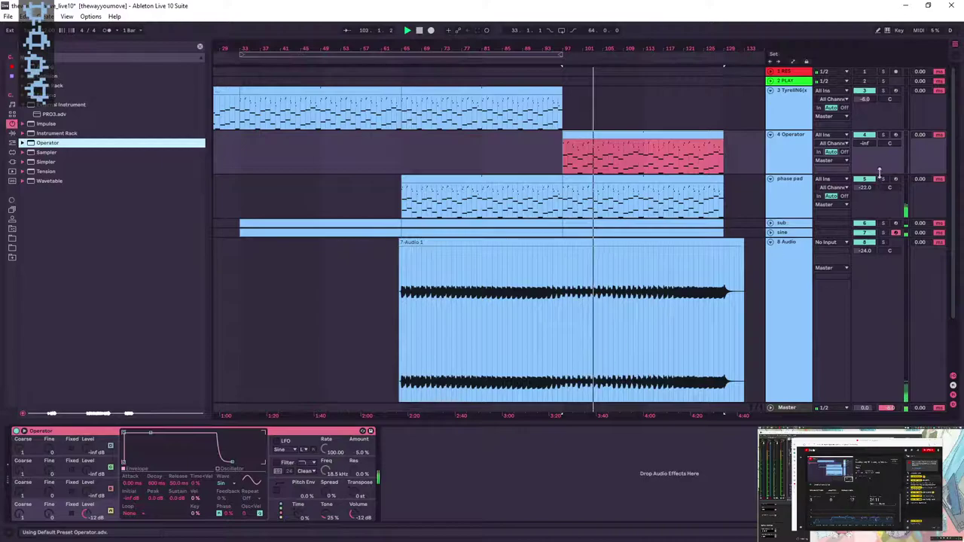
# - Solo the new Operator track at -18 dB and set Transpose to +5 st, oscillators A and B to coarse 0.5, and B's level to -18 dB
pyautogui.moveTo(868, 143); pyautogui.dragTo(868, 132)
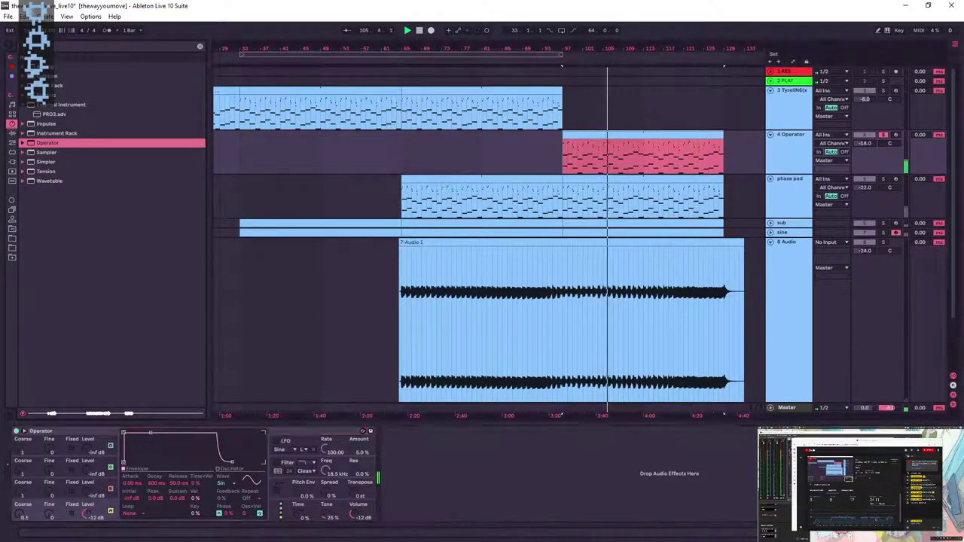
pyautogui.click(357, 501)
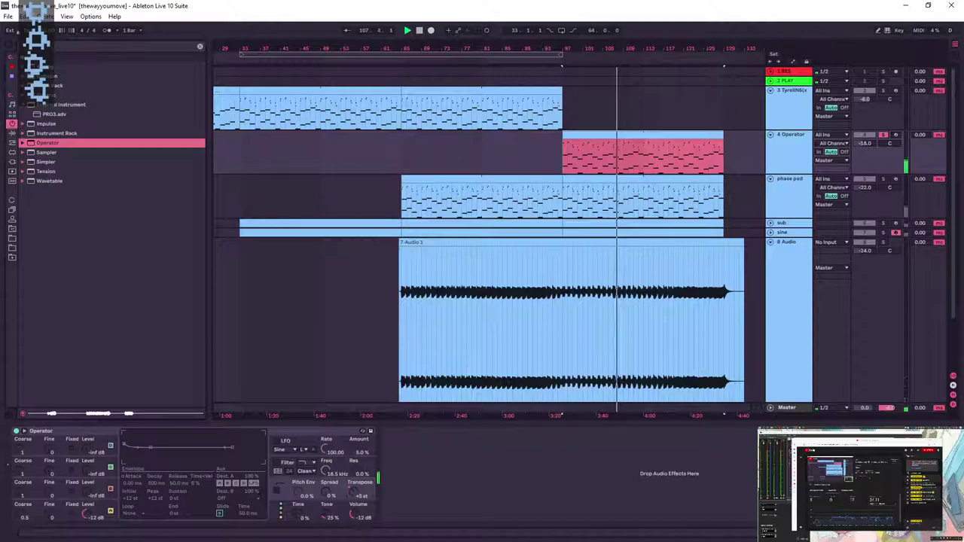
pyautogui.moveTo(88, 492); pyautogui.dragTo(87, 457)
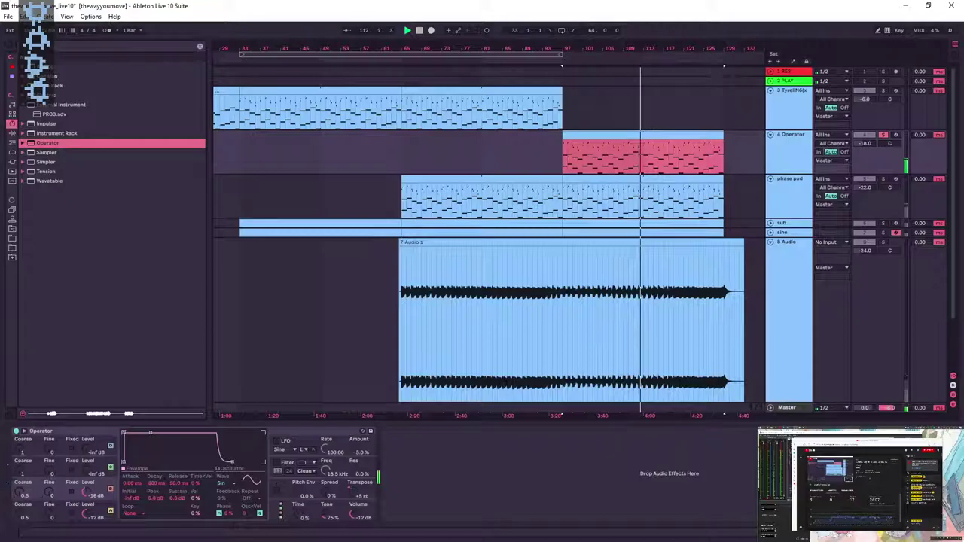
# - Set the soloed Operator's Tone to 50% and Volume to -10 dB, and unsolo its track
pyautogui.click(352, 518)
pyautogui.moveTo(325, 514); pyautogui.dragTo(354, 510)
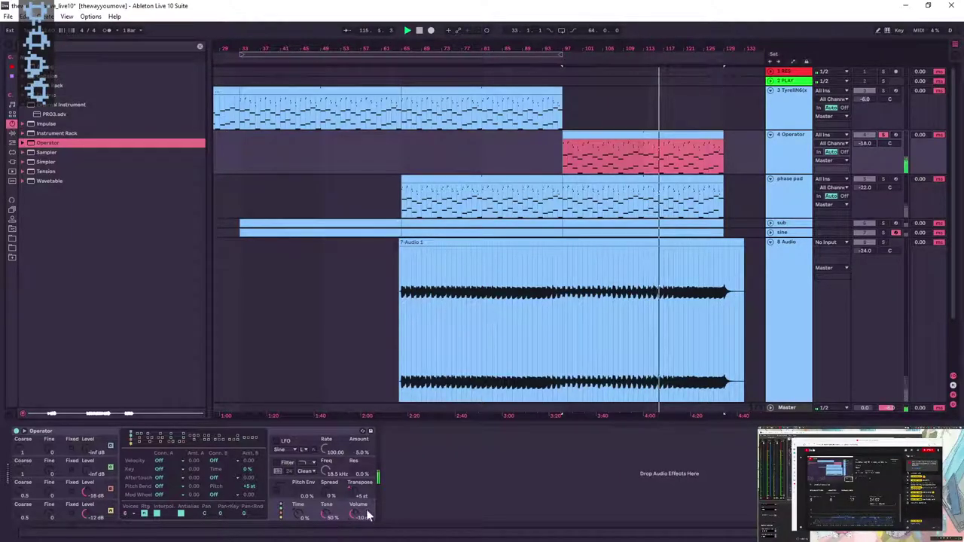
pyautogui.click(883, 134)
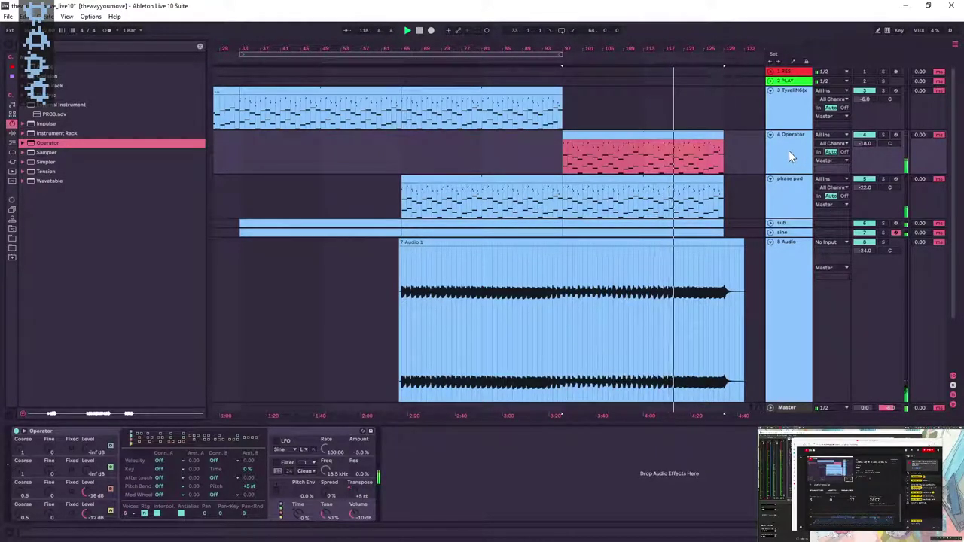
# - Duplicate the Operator track and, while soloing the copy, set oscillators A and B to coarse 1 and Tone to 30%
pyautogui.hotkey('ctrl', 'd')
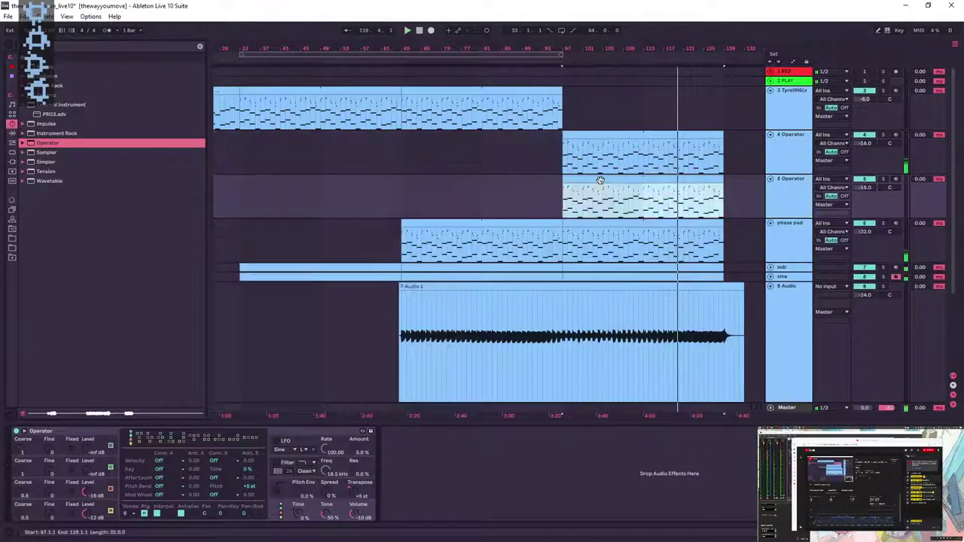
pyautogui.click(23, 501)
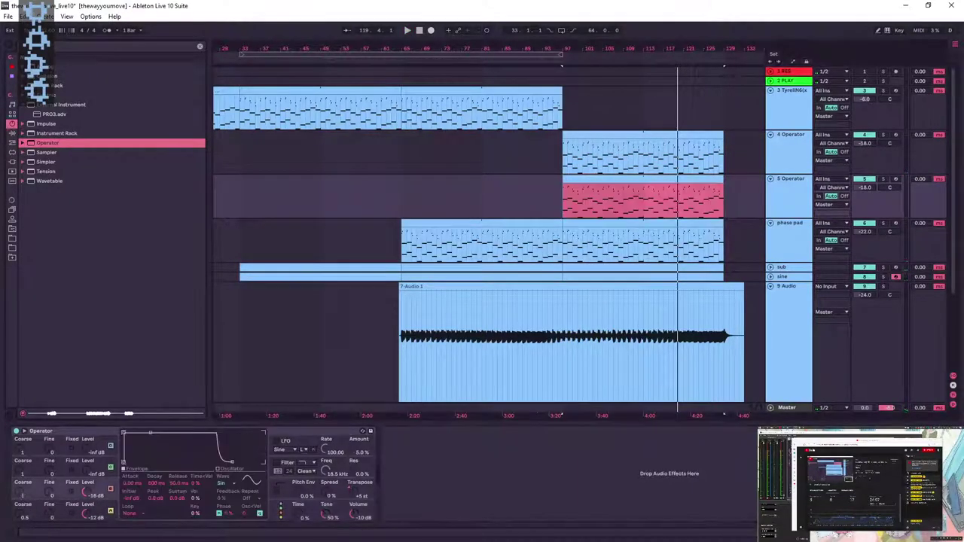
pyautogui.click(563, 205)
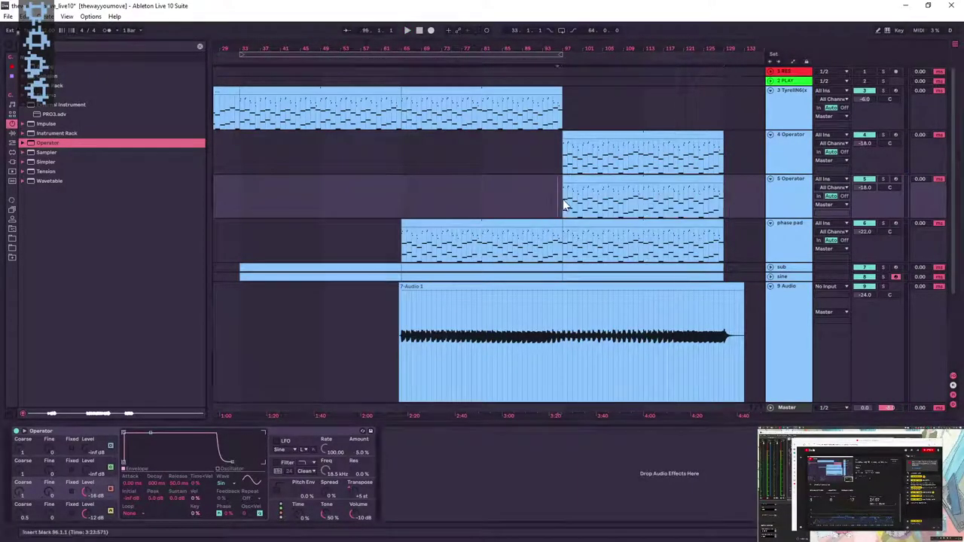
pyautogui.click(884, 179)
pyautogui.press('space')
pyautogui.click(327, 517)
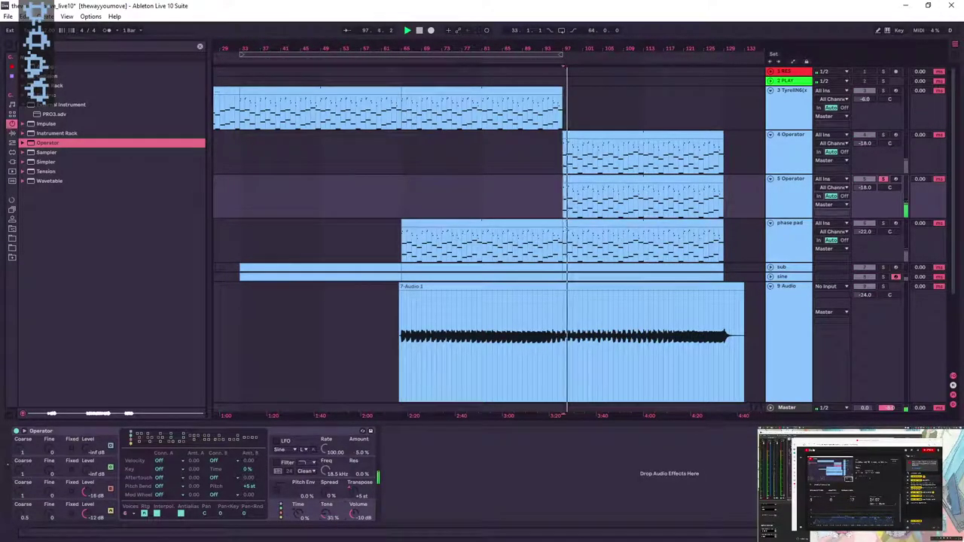
pyautogui.click(61, 518)
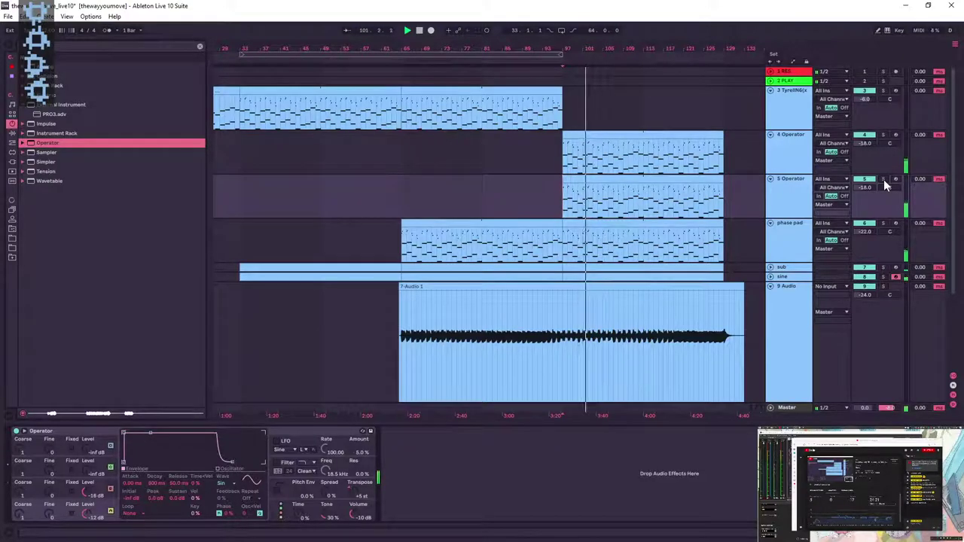
# - Replay the transition into bar 97 and delete the phase pad clip at bars 97–129
pyautogui.click(549, 194)
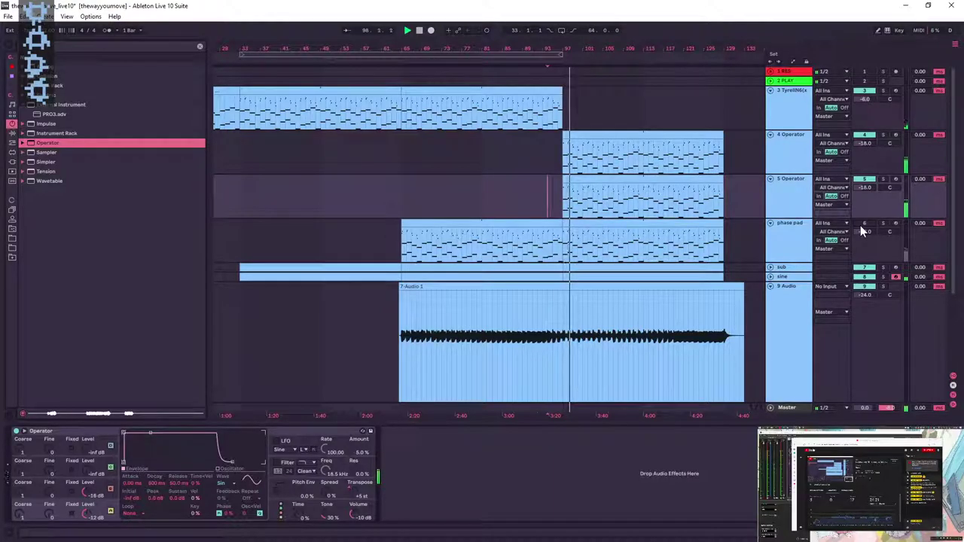
pyautogui.click(621, 226)
pyautogui.press('Delete')
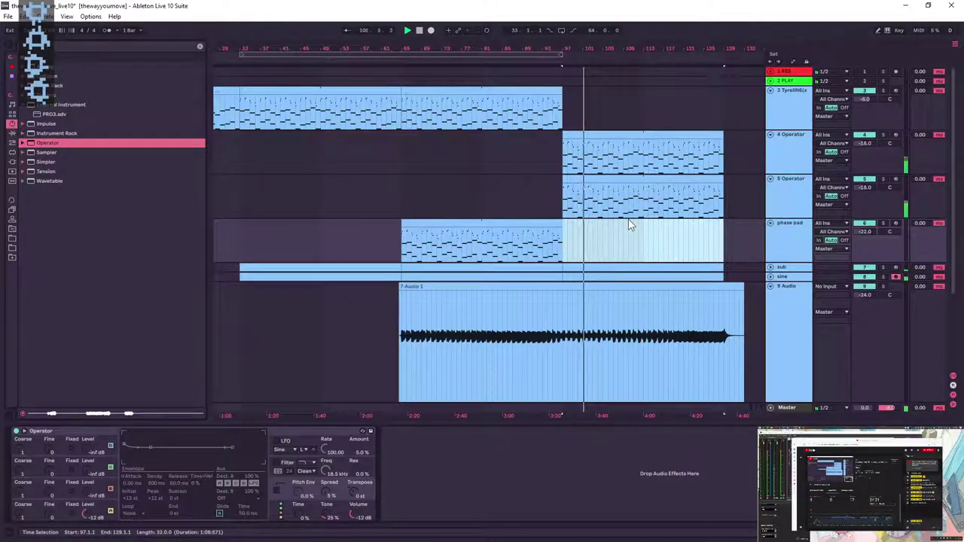
pyautogui.click(630, 224)
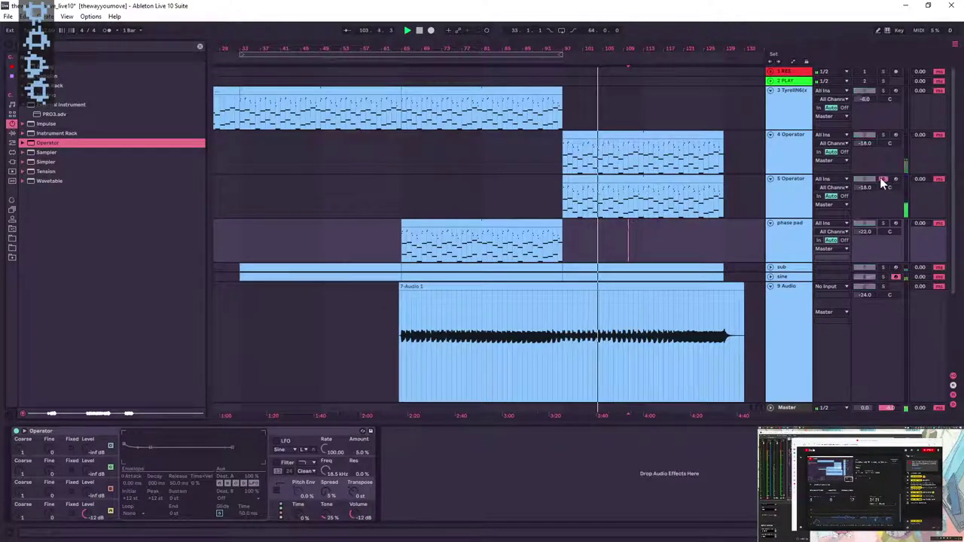
# - Solo the first Operator track, set Spread to 10%, toggle phase retrigger on oscillators A and B, and return to the full mix
pyautogui.click(883, 134)
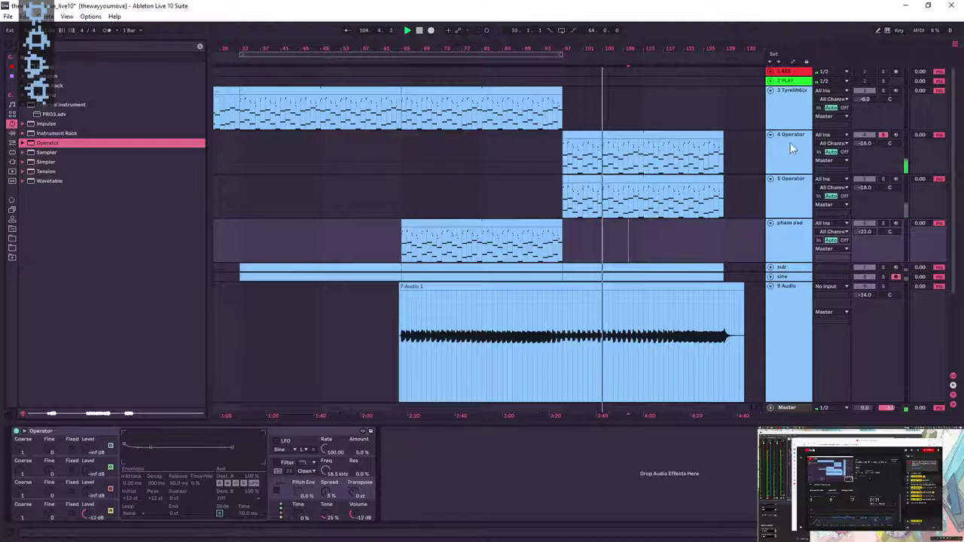
pyautogui.click(790, 149)
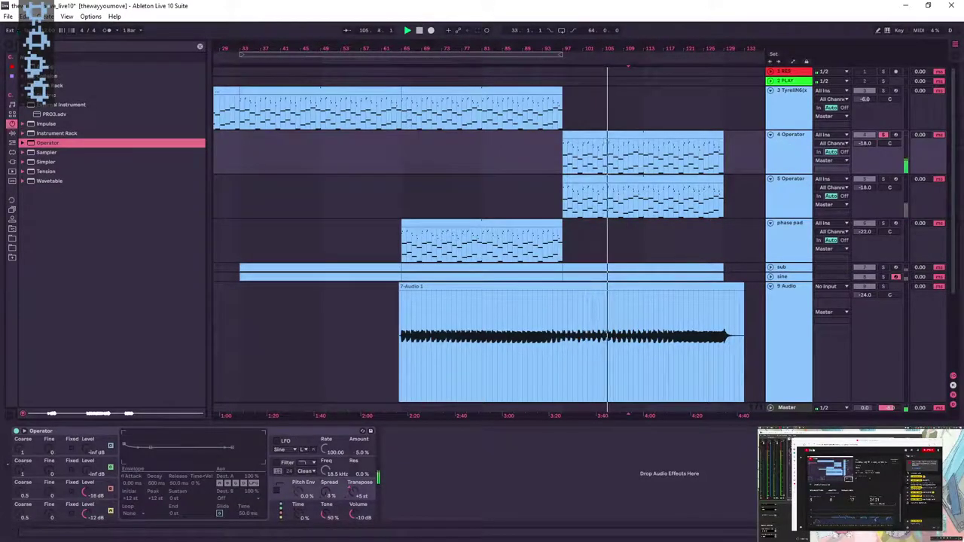
pyautogui.click(91, 517)
pyautogui.click(219, 514)
pyautogui.click(99, 499)
pyautogui.click(218, 514)
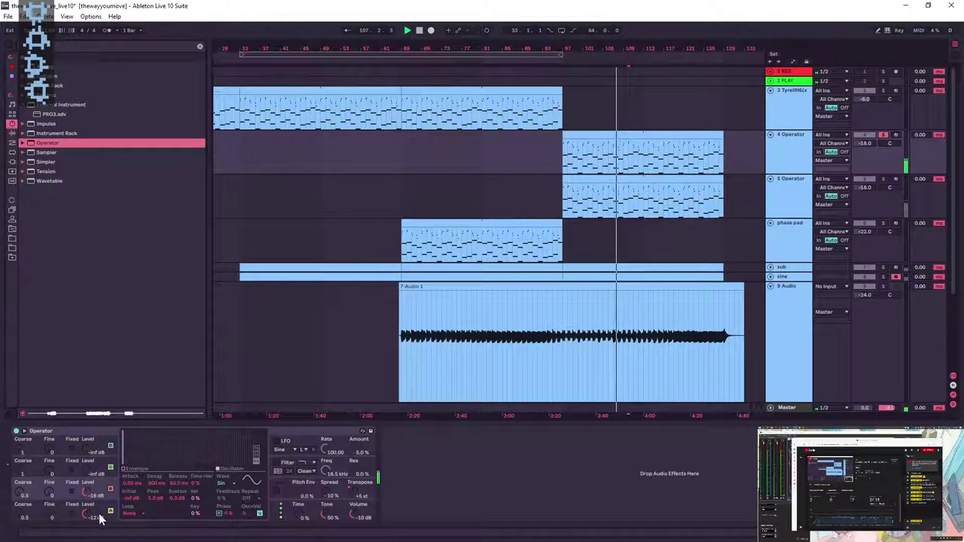
pyautogui.click(103, 518)
pyautogui.click(137, 484)
pyautogui.click(92, 497)
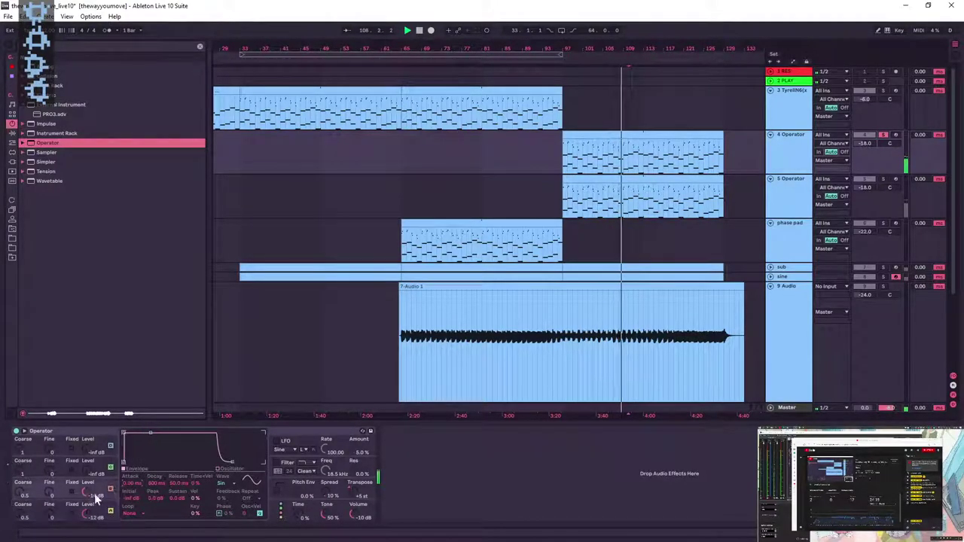
pyautogui.click(804, 202)
pyautogui.click(882, 179)
pyautogui.click(883, 180)
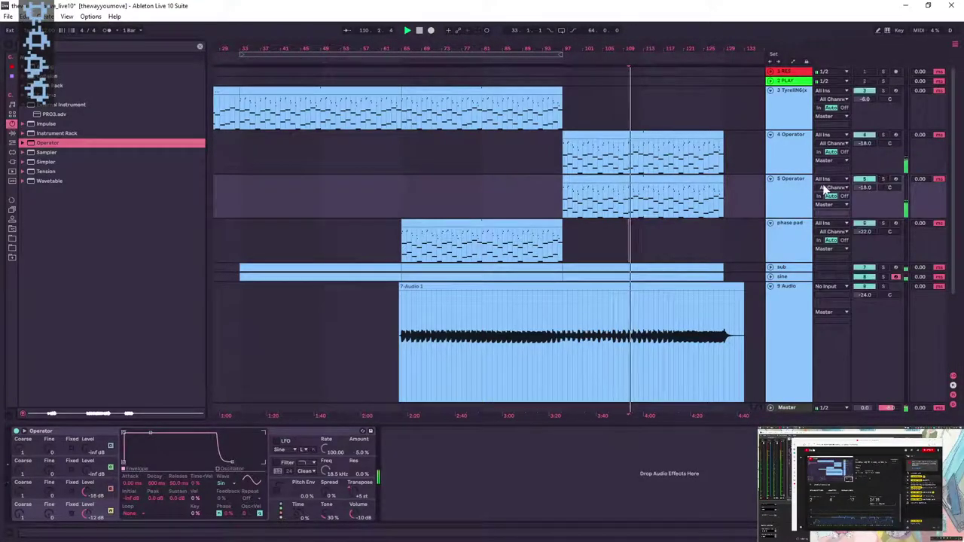
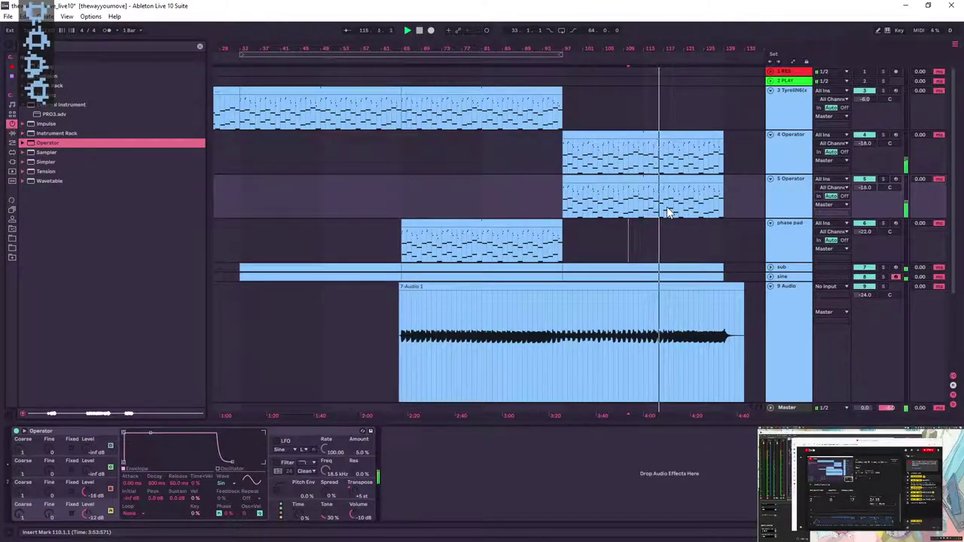
# - Try moving a copy of the TyrellN6 section at bars 81–97 to bars 113–129
pyautogui.click(770, 268)
pyautogui.click(770, 269)
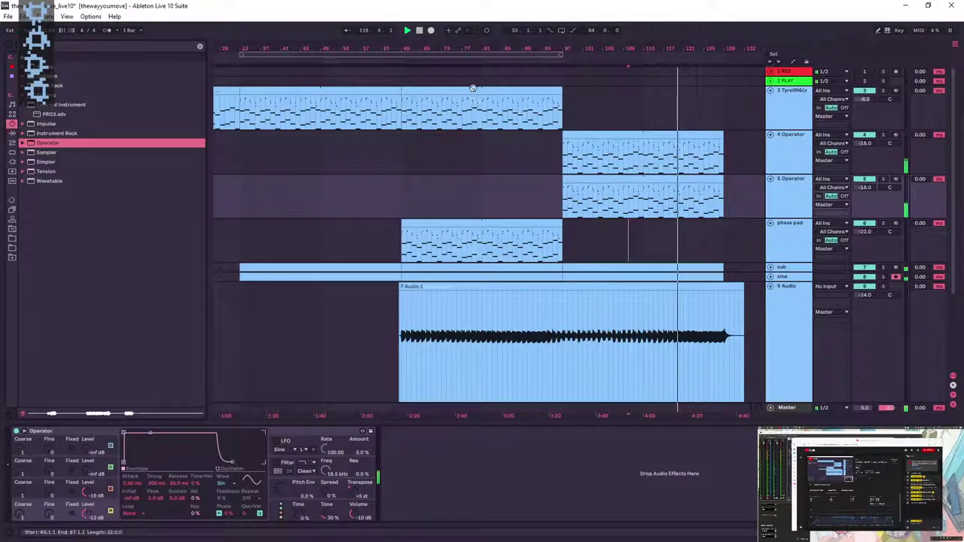
pyautogui.moveTo(482, 113); pyautogui.dragTo(563, 113)
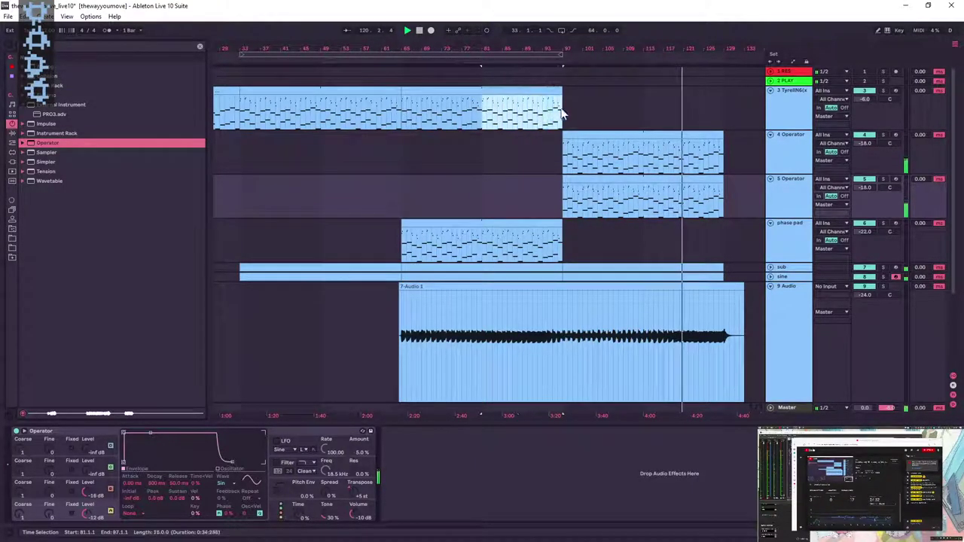
pyautogui.moveTo(490, 90); pyautogui.dragTo(661, 104)
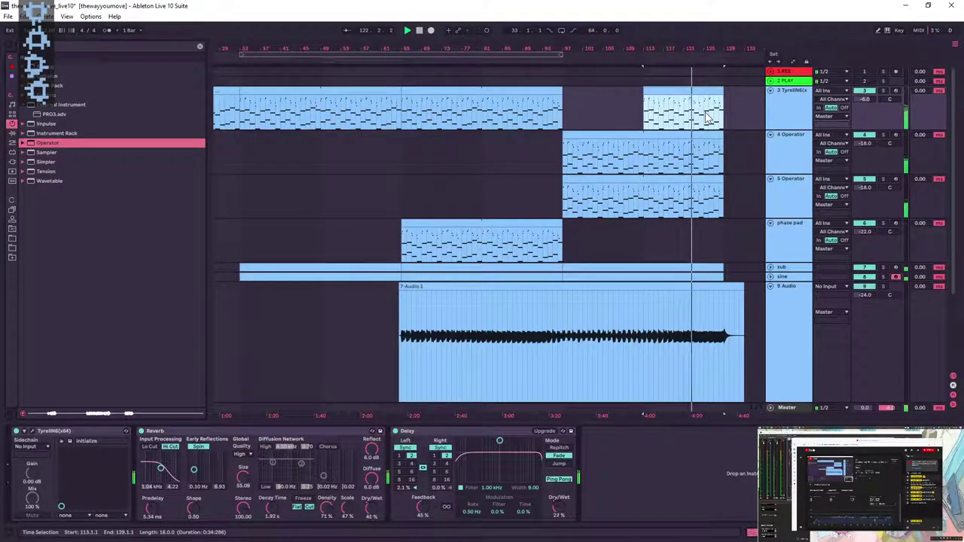
pyautogui.click(505, 92)
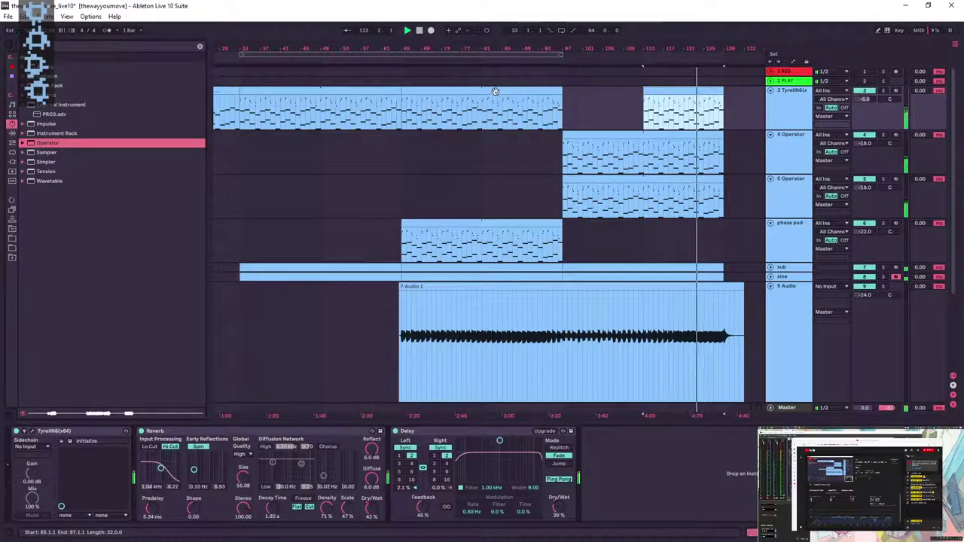
pyautogui.hotkey('ctrl', 'z')
# - Copy the TyrellN6 clip at bars 65–97 to bars 97–129
pyautogui.click(461, 89)
pyautogui.press('space')
pyautogui.moveTo(460, 89); pyautogui.dragTo(624, 97)
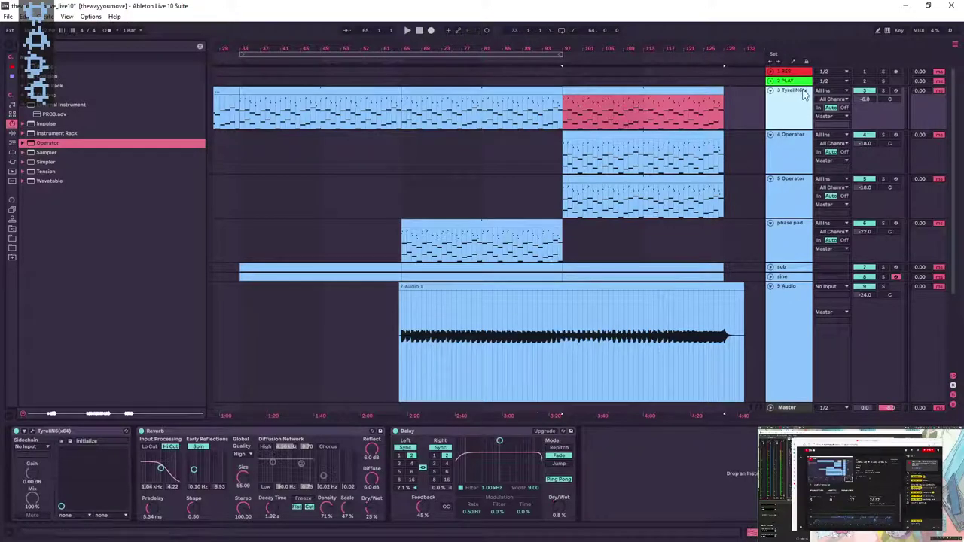
# - Show automation, lower the TyrellN6 cutoff curve's starting point at bar 97 to the minimum, and play the transition
pyautogui.press('a')
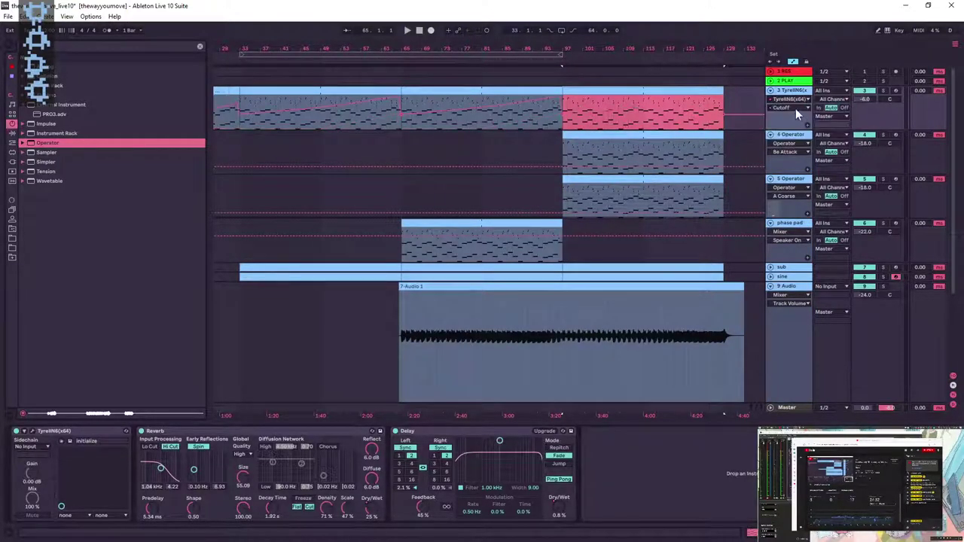
pyautogui.click(582, 134)
pyautogui.moveTo(562, 117); pyautogui.dragTo(562, 129)
pyautogui.click(560, 129)
pyautogui.press('space')
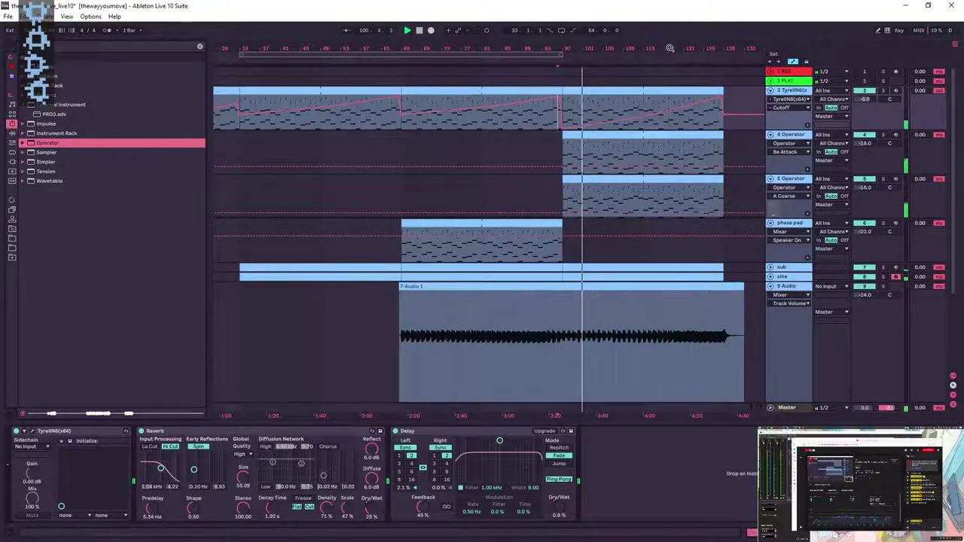
# - Copy the bar 65–97 section across all tracks and paste it at bar 129
pyautogui.moveTo(671, 49); pyautogui.dragTo(671, 30)
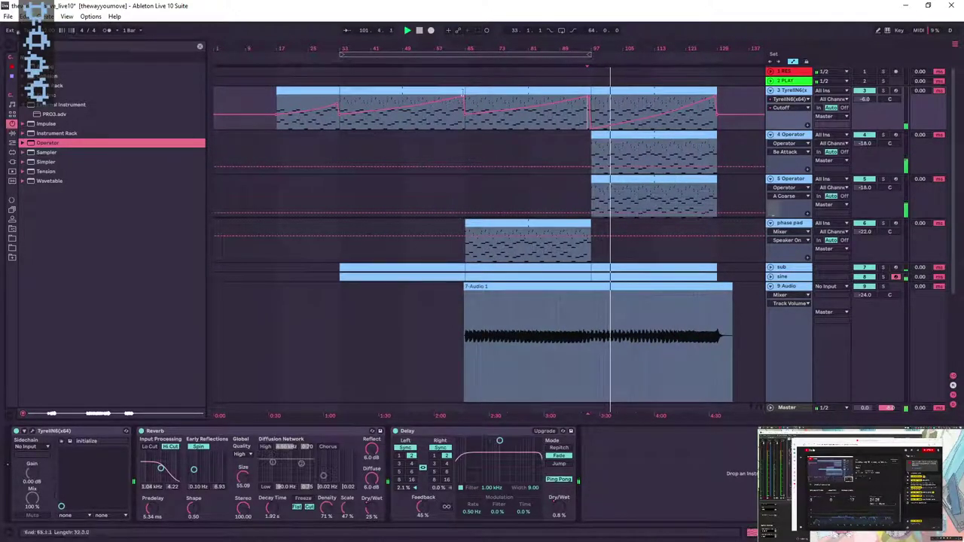
pyautogui.moveTo(467, 81); pyautogui.dragTo(591, 486)
pyautogui.click(717, 79)
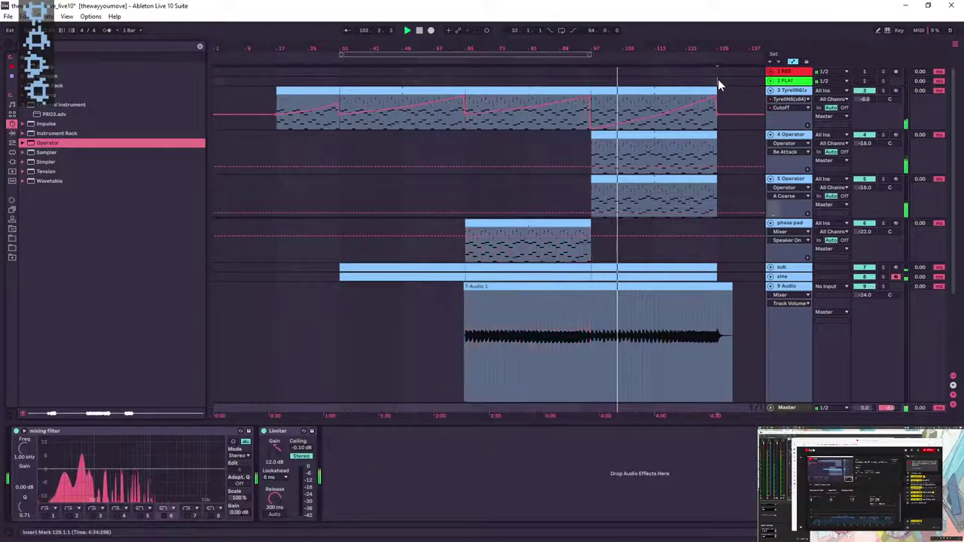
pyautogui.hotkey('ctrl', 'v')
pyautogui.moveTo(699, 47); pyautogui.dragTo(569, 55)
# - Delete the pasted phase pad clip at bars 129–161
pyautogui.click(609, 150)
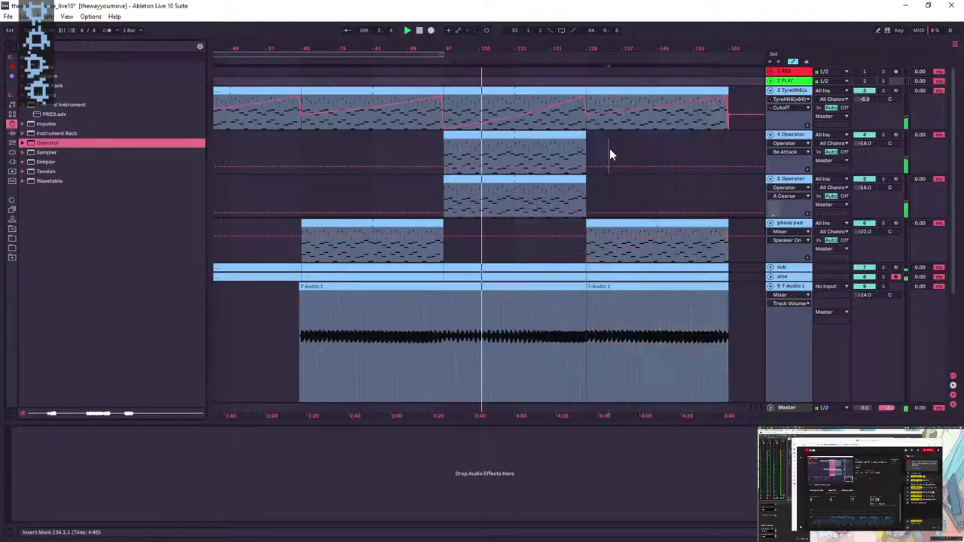
pyautogui.moveTo(589, 223); pyautogui.dragTo(583, 223)
pyautogui.scroll(-3, 565, 209)
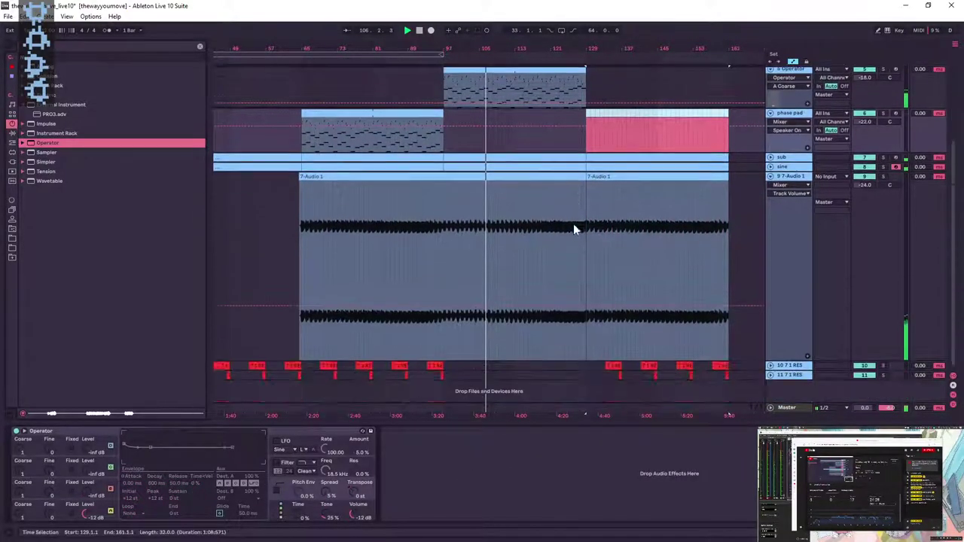
# - Try pasting the 7 1 RES clips that lead into bar 65 at bar 125
pyautogui.click(292, 371)
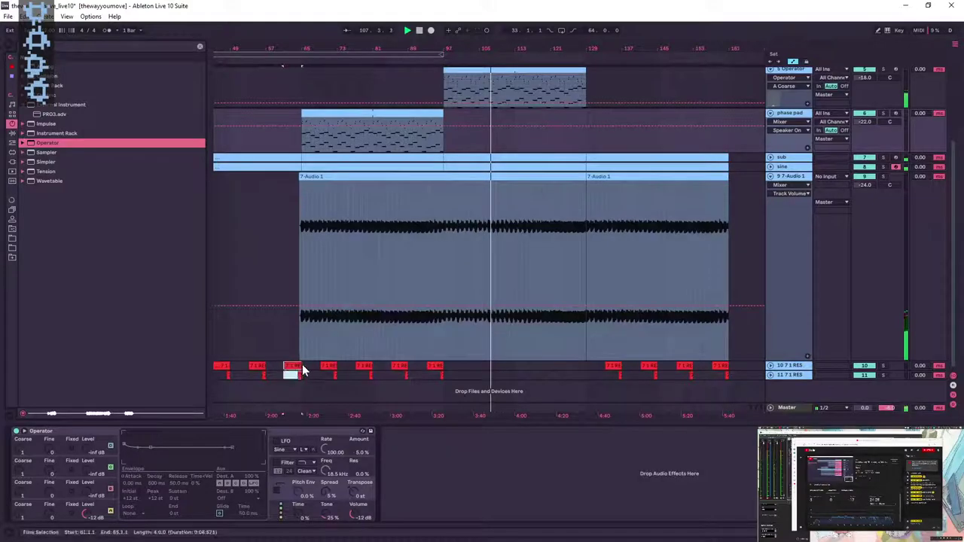
pyautogui.click(577, 372)
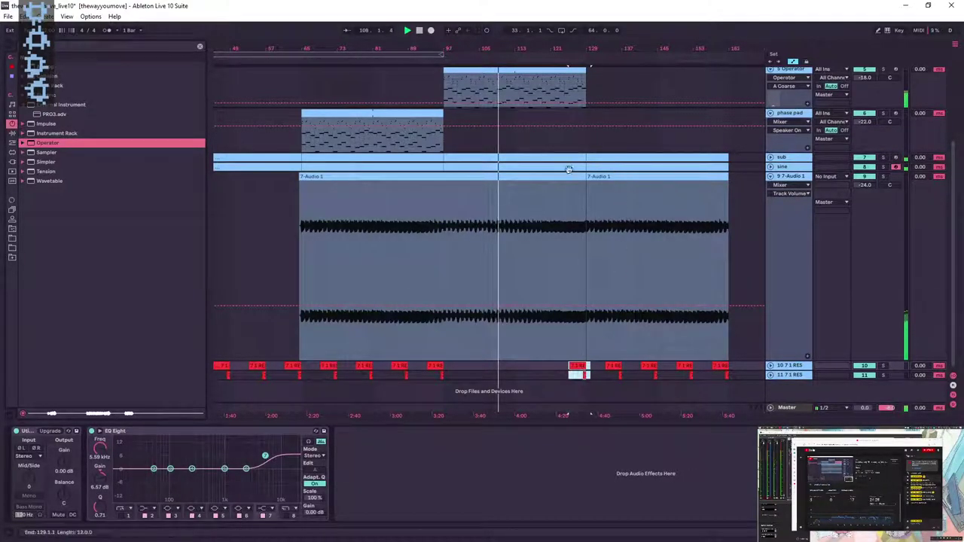
pyautogui.moveTo(305, 49); pyautogui.dragTo(435, 48)
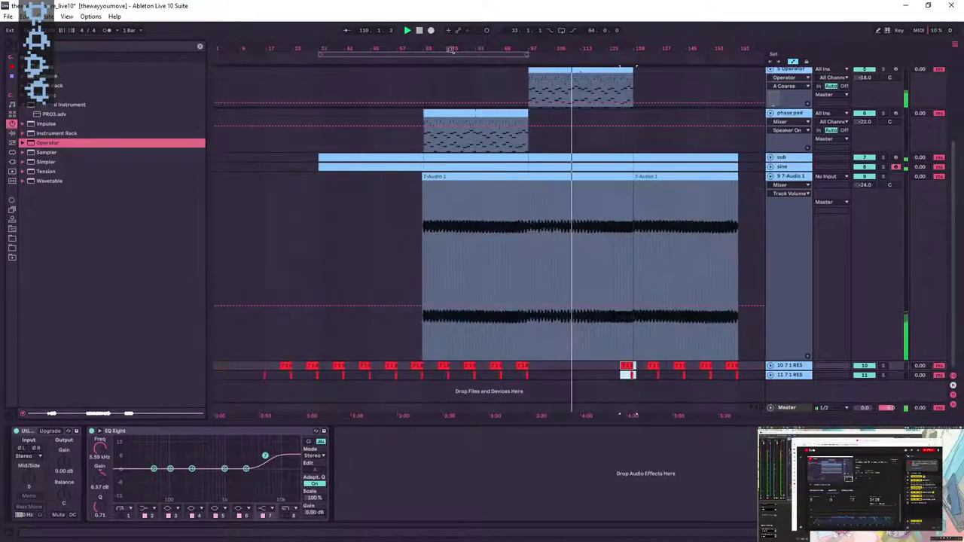
pyautogui.moveTo(629, 48)
pyautogui.mouseDown()
pyautogui.moveTo(636, 151)
pyautogui.moveTo(636, 48)
pyautogui.mouseUp()
pyautogui.press('Delete')
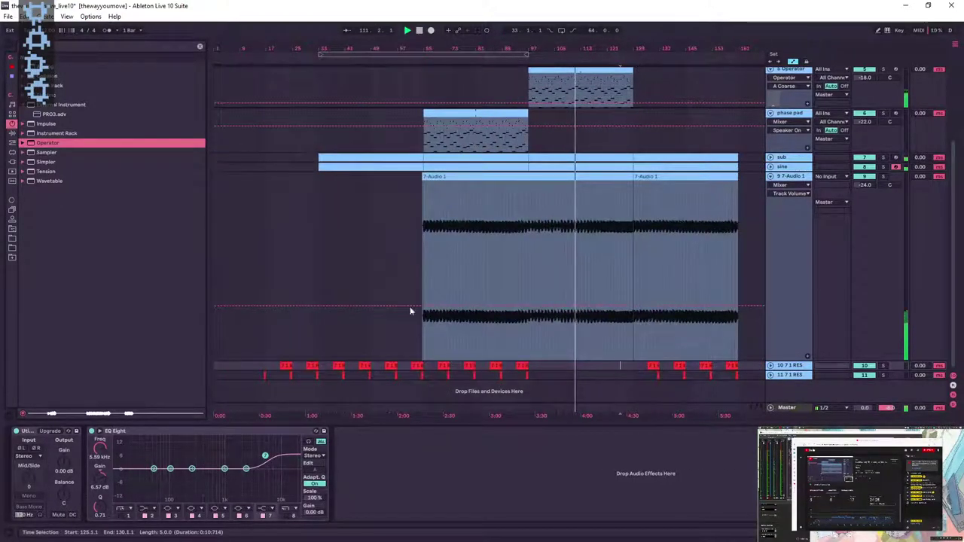
# - Copy bars 57–69 of both 7 1 RES tracks, paste them at bar 121, and check their placement up close
pyautogui.click(404, 378)
pyautogui.moveTo(397, 378); pyautogui.dragTo(437, 366)
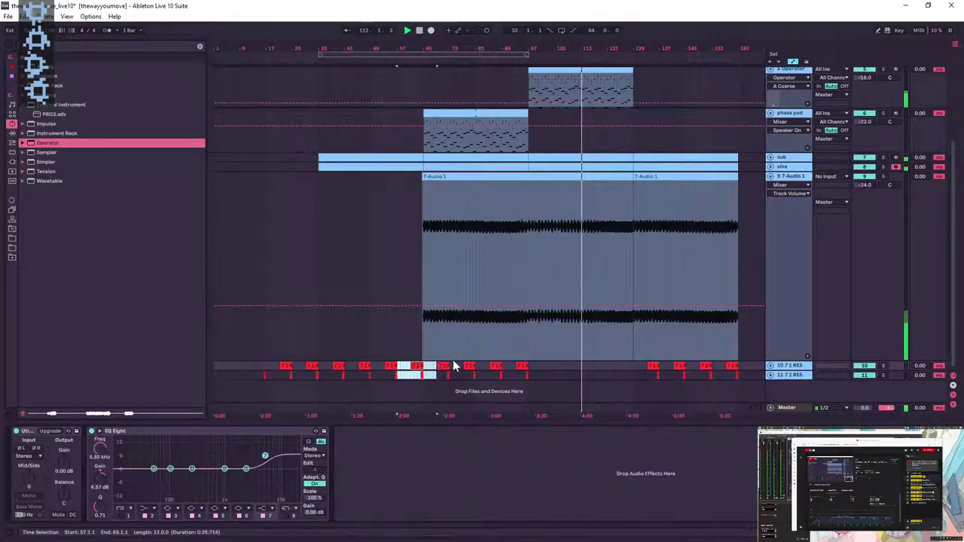
pyautogui.click(615, 364)
pyautogui.hotkey('ctrl', 'v')
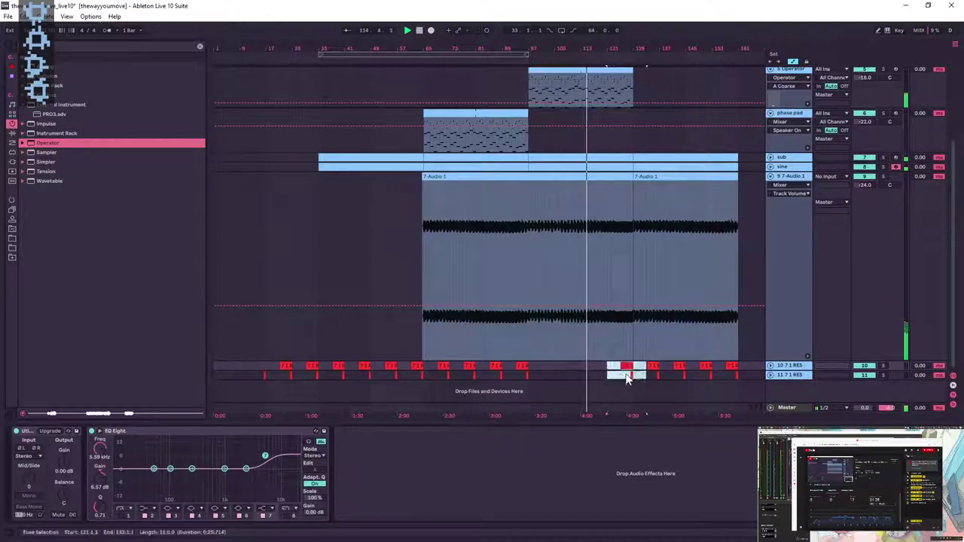
pyautogui.moveTo(612, 48); pyautogui.dragTo(612, 301)
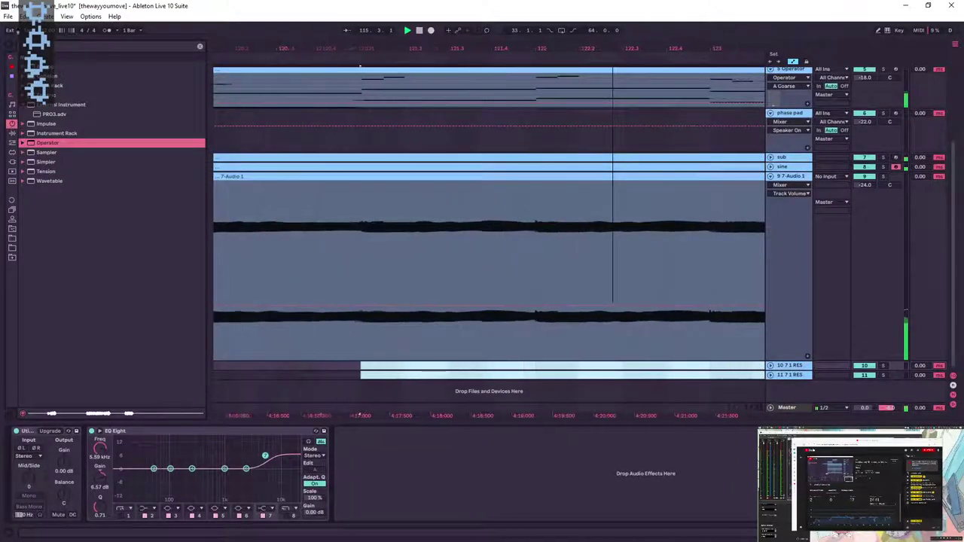
pyautogui.click(398, 363)
pyautogui.moveTo(472, 52); pyautogui.dragTo(611, 3)
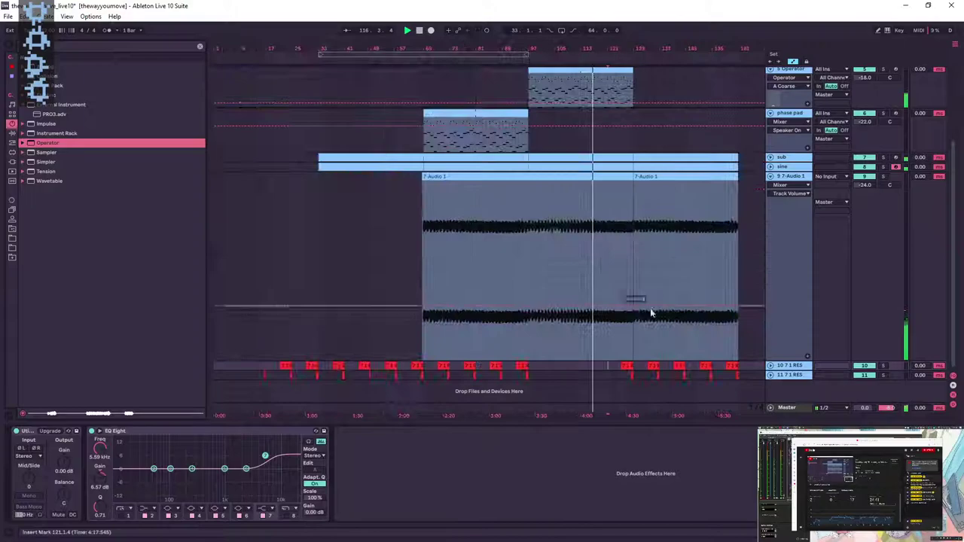
# - Fold all tracks except 7-Audio 1, delete its clip at bars 129–161, and extend the preceding clip to bar 135
pyautogui.scroll(3, 653, 310)
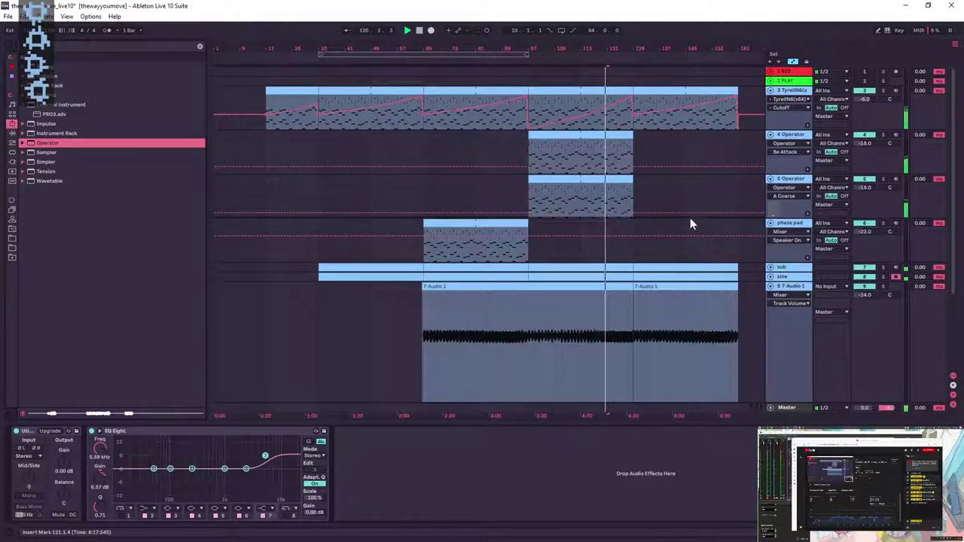
pyautogui.scroll(-3, 693, 215)
pyautogui.scroll(3, 691, 221)
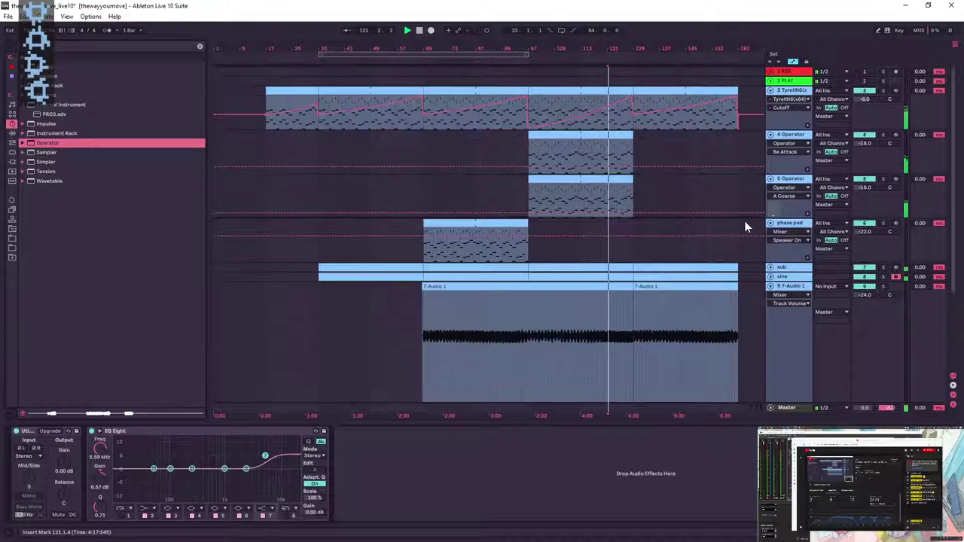
pyautogui.keyDown('alt'); pyautogui.click(771, 180); pyautogui.keyUp('alt')
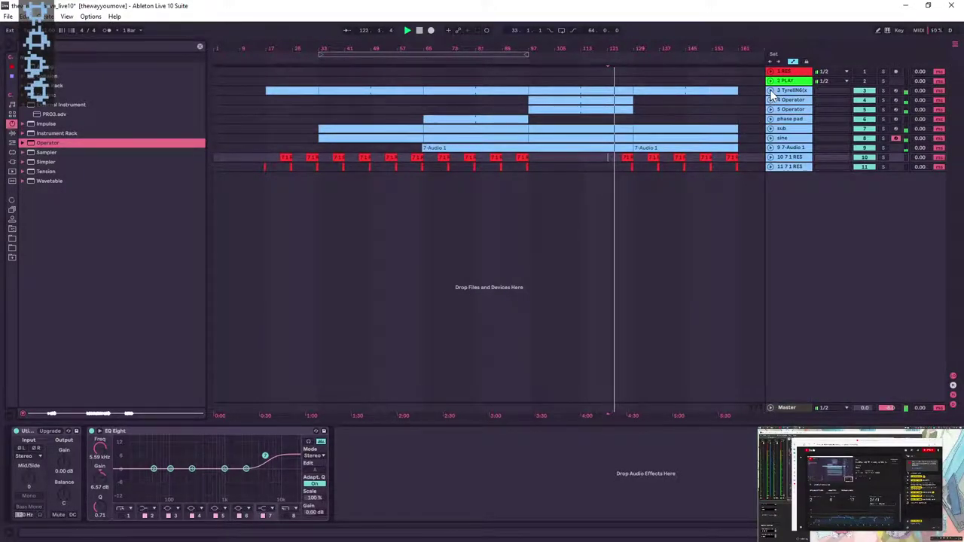
pyautogui.click(769, 147)
pyautogui.click(657, 149)
pyautogui.press('Delete')
pyautogui.moveTo(632, 154); pyautogui.dragTo(652, 150)
pyautogui.click(652, 165)
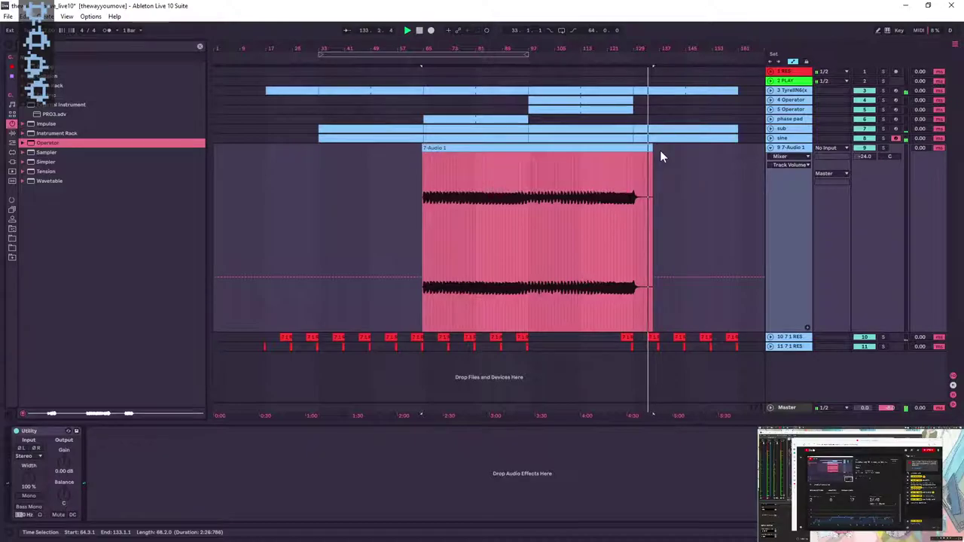
# - Flatten the TyrellN6 track's Cutoff automation from bar 129 through bar 161
pyautogui.click(771, 90)
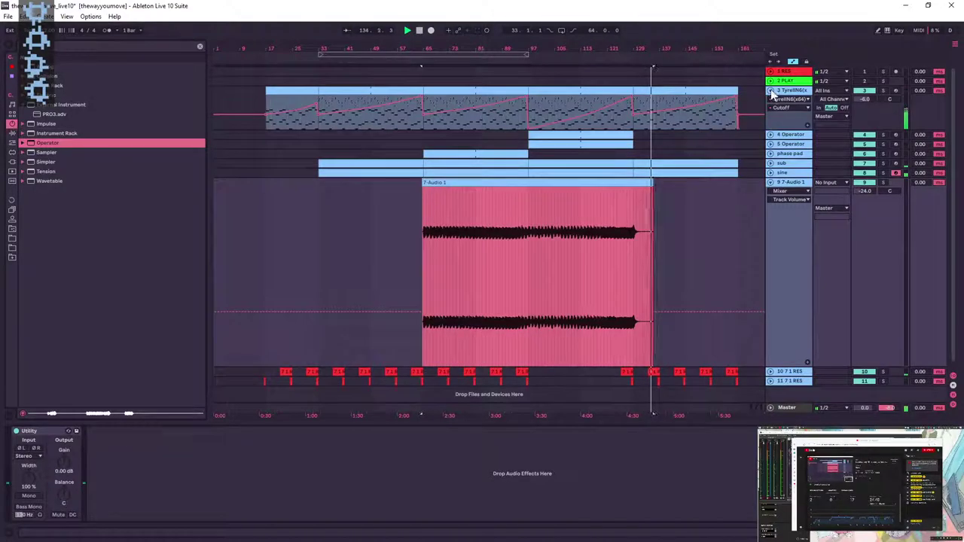
pyautogui.click(743, 105)
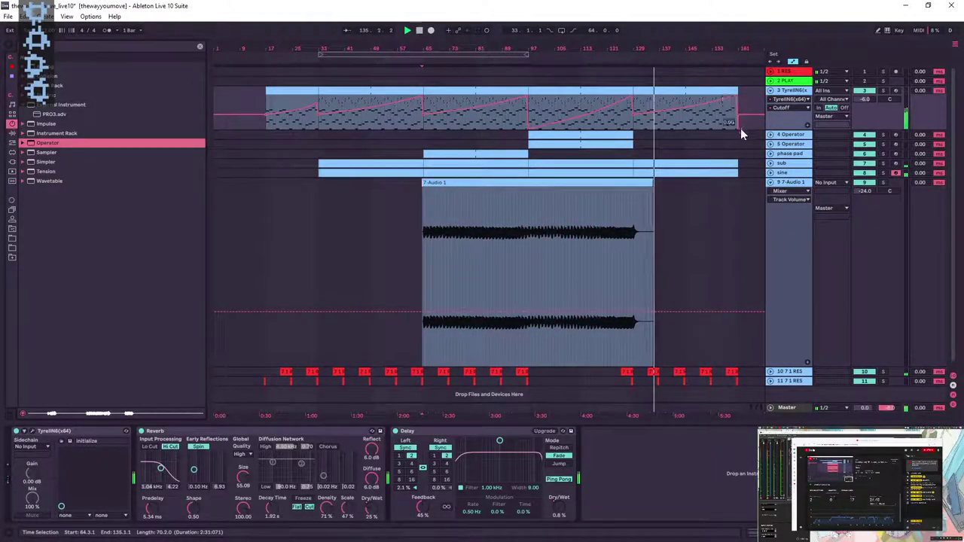
pyautogui.moveTo(738, 125)
pyautogui.mouseDown()
pyautogui.moveTo(736, 95)
pyautogui.moveTo(739, 128)
pyautogui.moveTo(738, 114)
pyautogui.mouseUp()
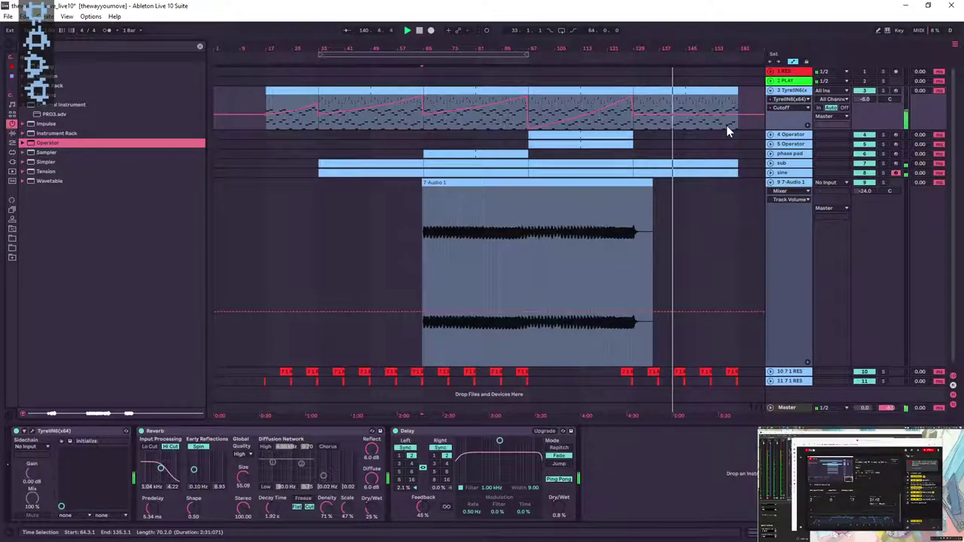
# - Shorten the loops of the clips at bar 129 to 8 bars on TyrellN6 and 16 bars on sub, with looping on
pyautogui.doubleClick(726, 125)
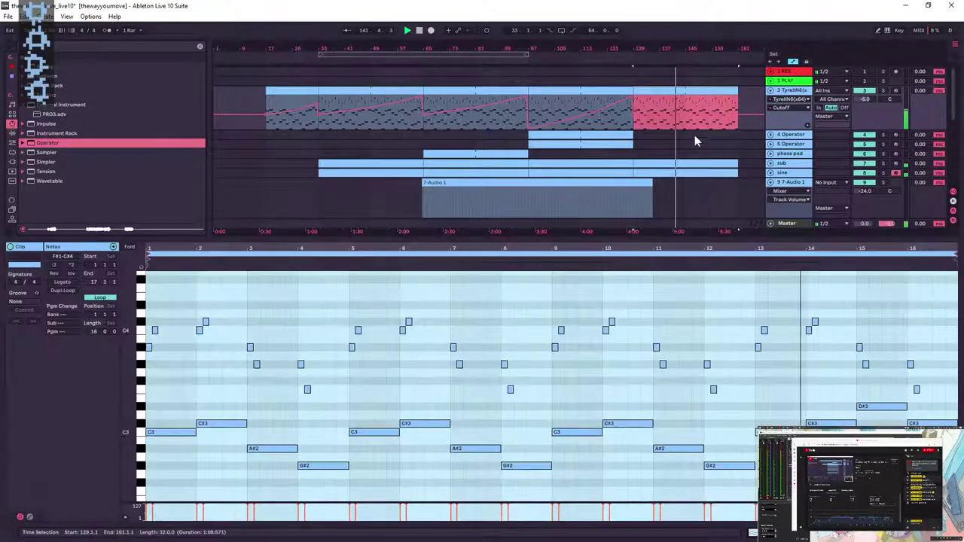
pyautogui.moveTo(953, 257); pyautogui.dragTo(556, 263)
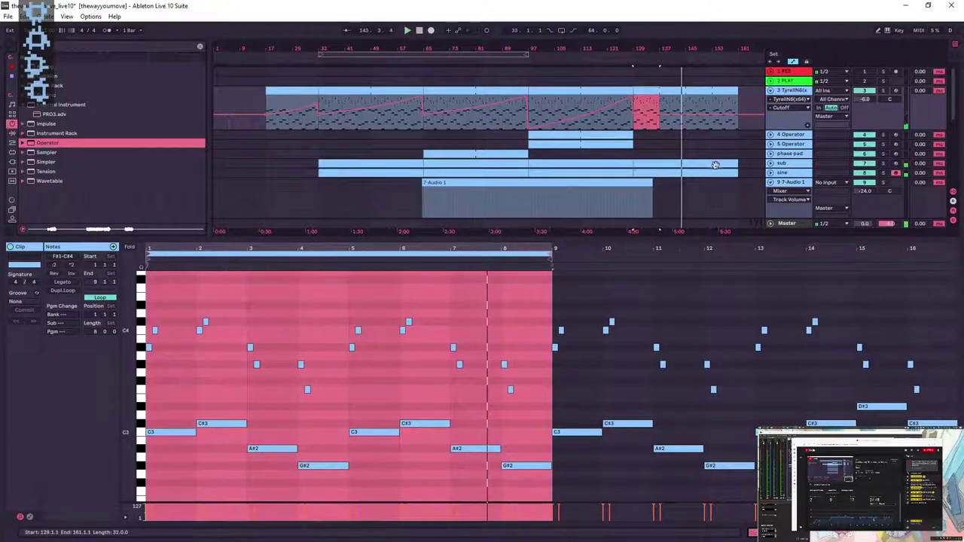
pyautogui.click(681, 162)
pyautogui.click(663, 334)
pyautogui.moveTo(953, 257); pyautogui.dragTo(550, 257)
pyautogui.click(101, 298)
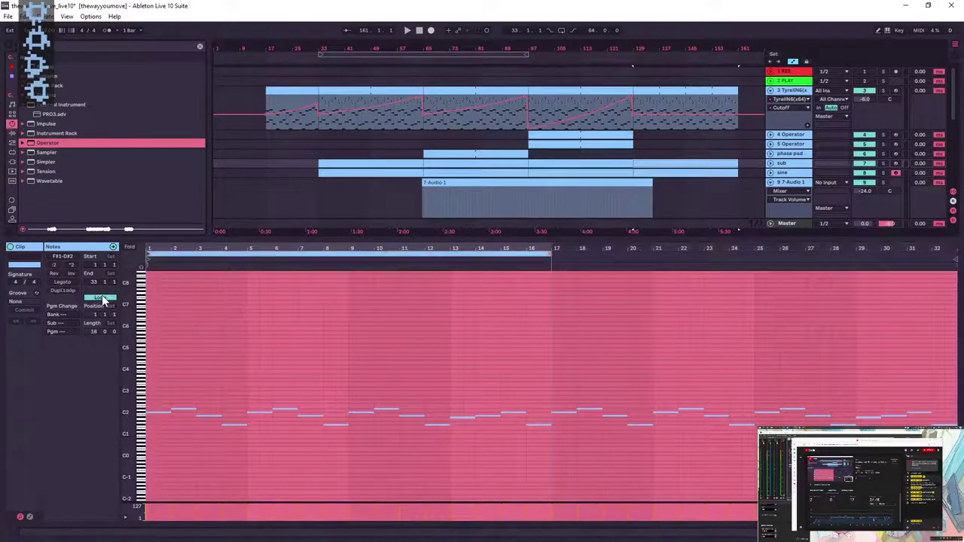
# - Set the sine clip at bar 129 to loop its first 16 bars and start playback
pyautogui.click(694, 175)
pyautogui.moveTo(953, 257); pyautogui.dragTo(611, 271)
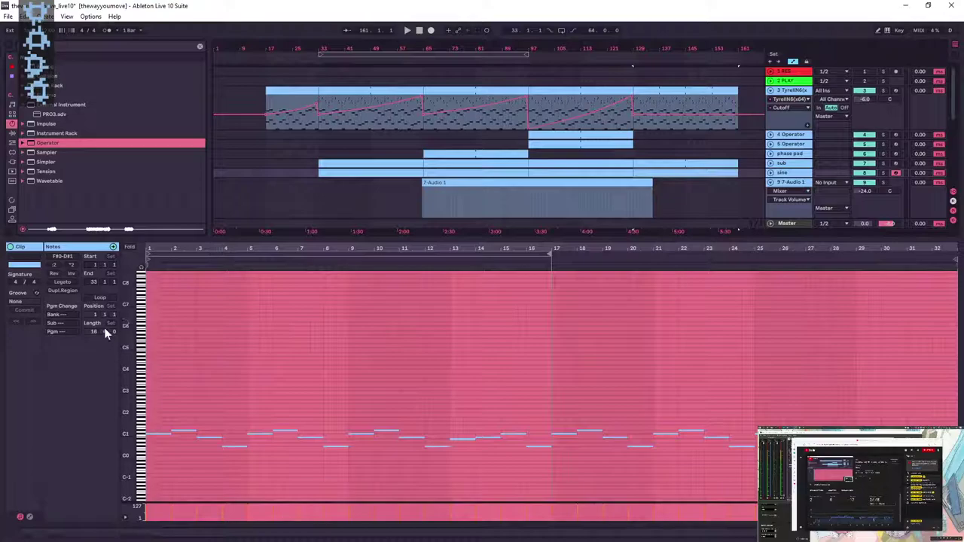
pyautogui.click(96, 300)
pyautogui.press('space')
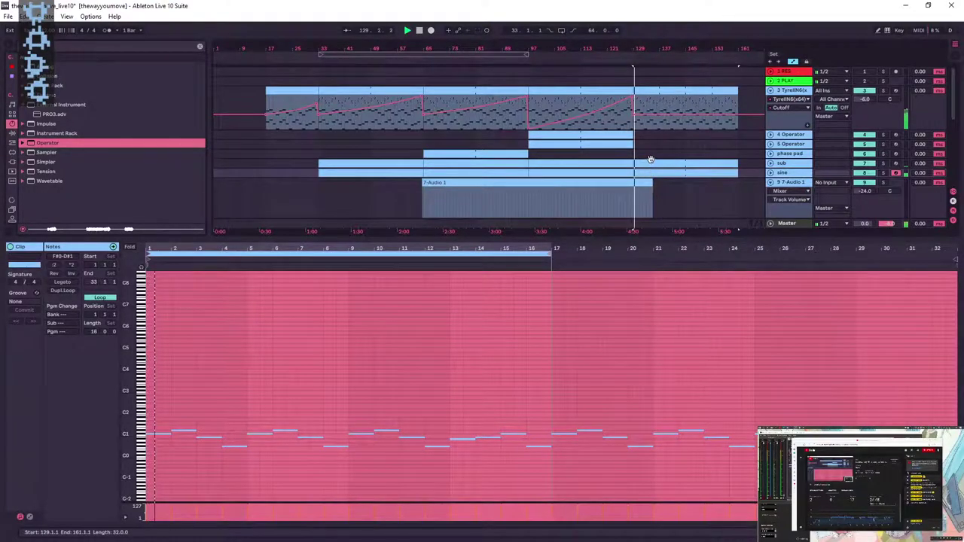
# - Reshape the sub track's Operator Volume automation to hold its level until bar 145 and fade out by bar 161
pyautogui.click(701, 154)
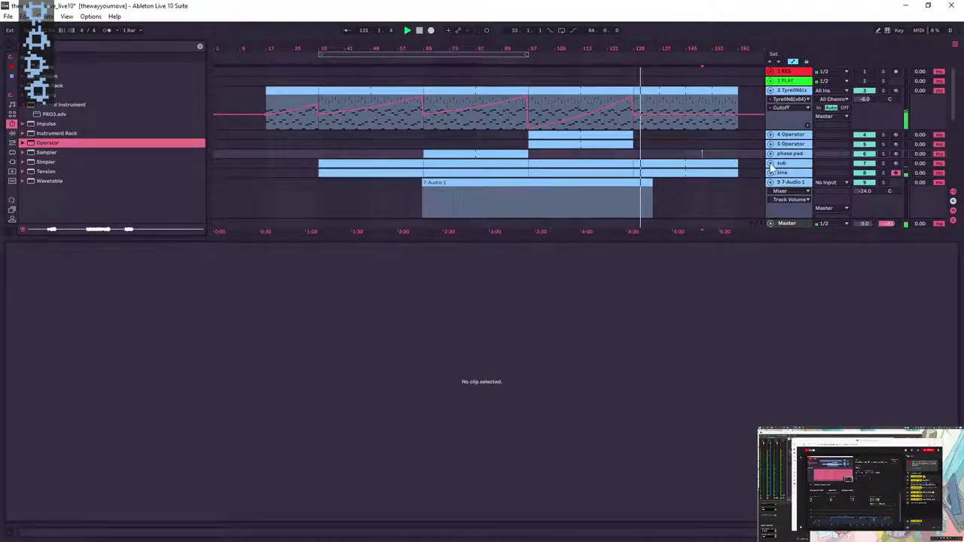
pyautogui.click(770, 162)
pyautogui.click(796, 182)
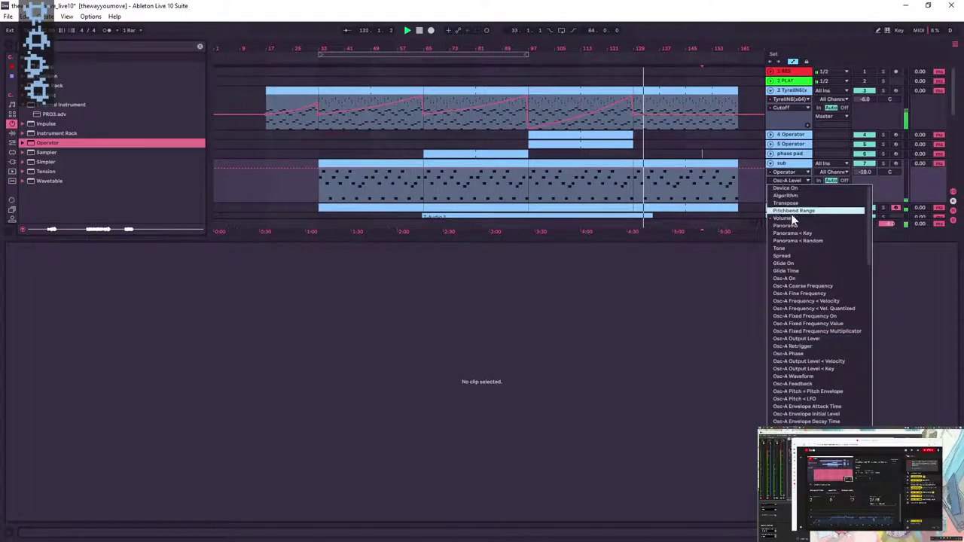
pyautogui.click(783, 218)
pyautogui.click(714, 189)
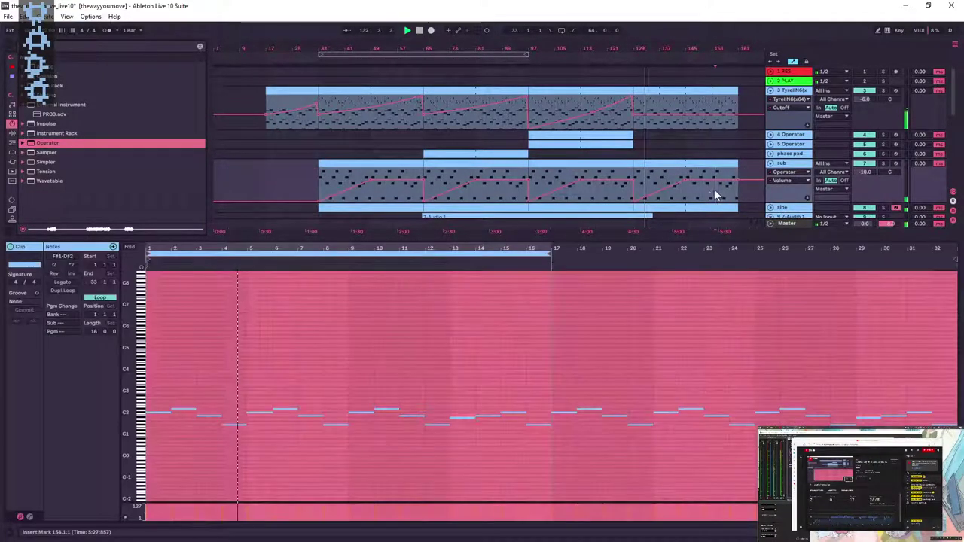
pyautogui.click(634, 202)
pyautogui.moveTo(684, 191); pyautogui.dragTo(708, 198)
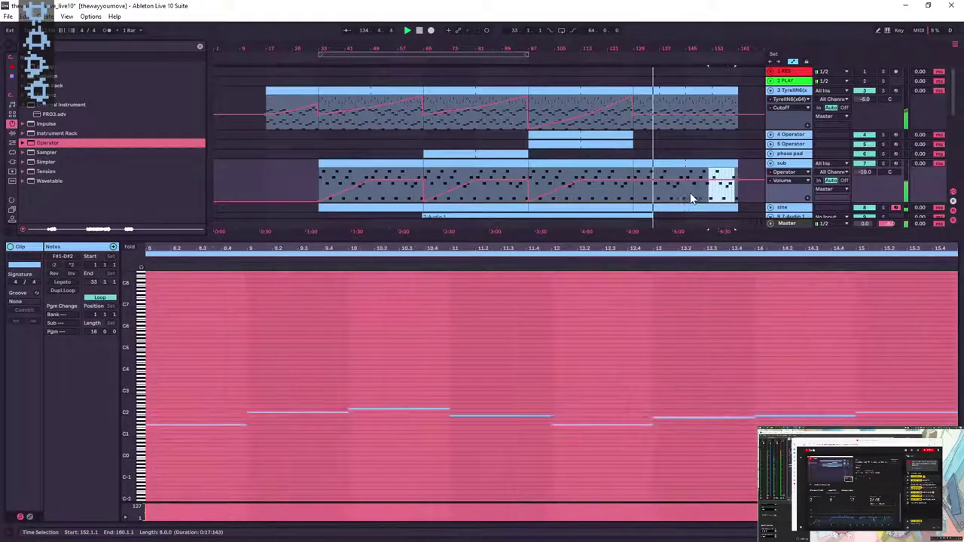
pyautogui.click(685, 196)
pyautogui.moveTo(685, 198); pyautogui.dragTo(738, 202)
pyautogui.click(754, 196)
# - Unfold the sine track and shorten its last clip to end at bar 145
pyautogui.scroll(-2, 750, 176)
pyautogui.click(769, 147)
pyautogui.click(793, 149)
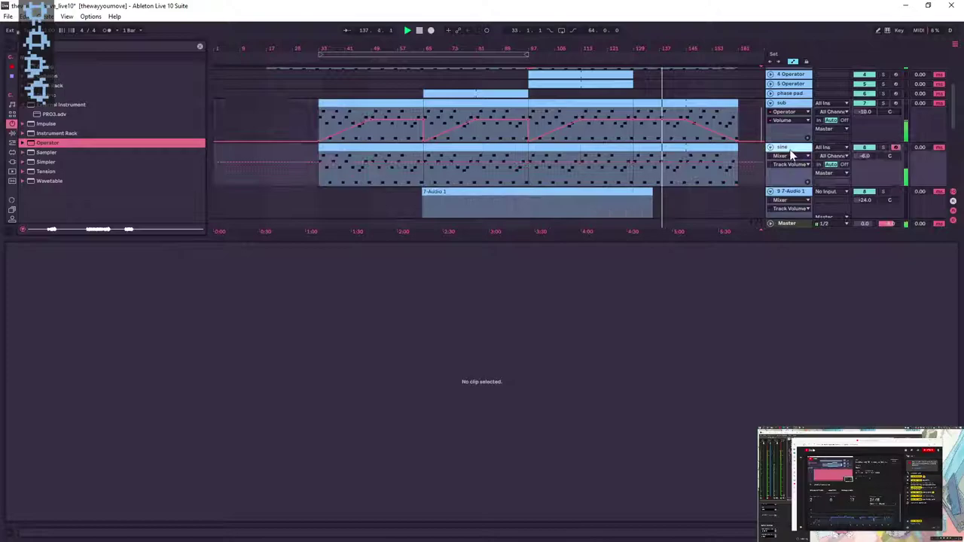
pyautogui.click(750, 177)
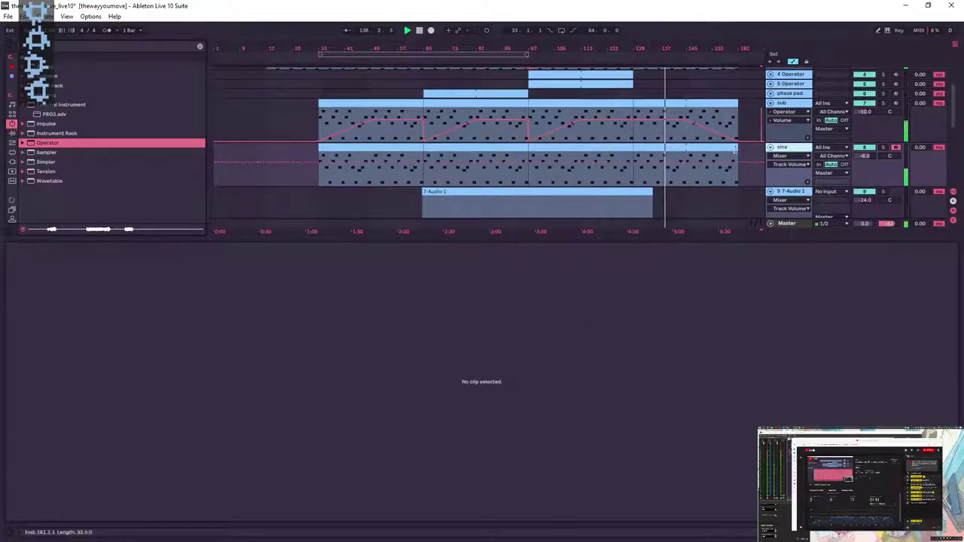
pyautogui.moveTo(735, 149); pyautogui.dragTo(685, 155)
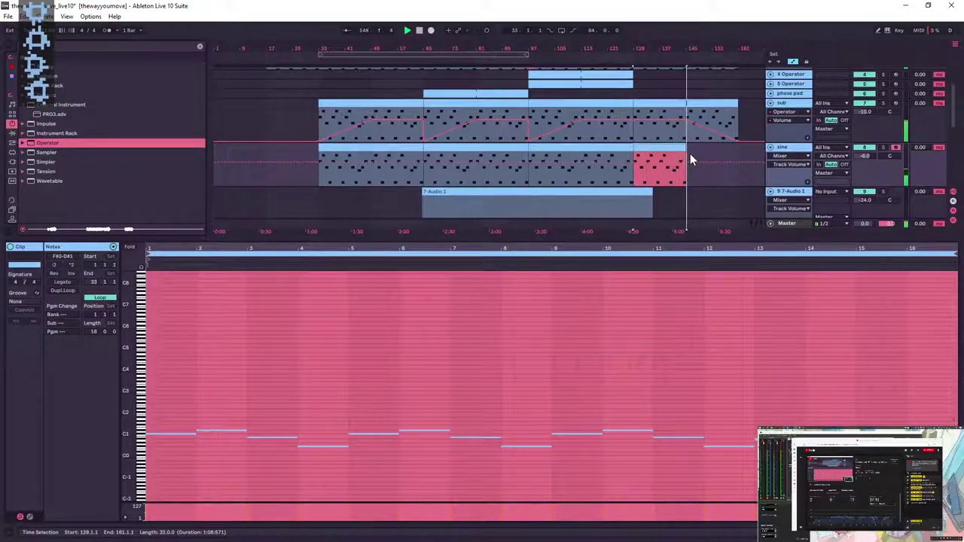
# - Shorten the loops of the clips at bar 33 to 8 bars on TyrellN6 and 16 bars on sub
pyautogui.scroll(3, 475, 164)
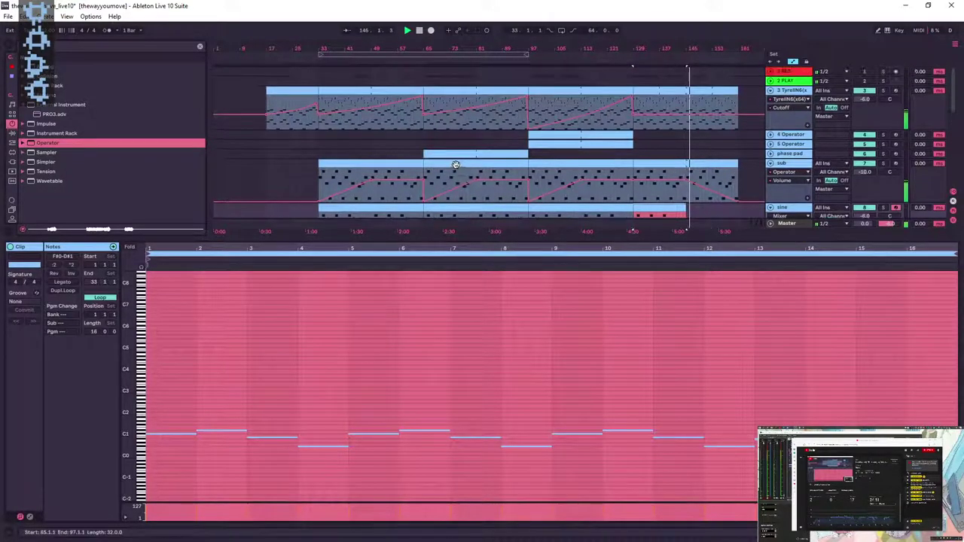
pyautogui.click(395, 92)
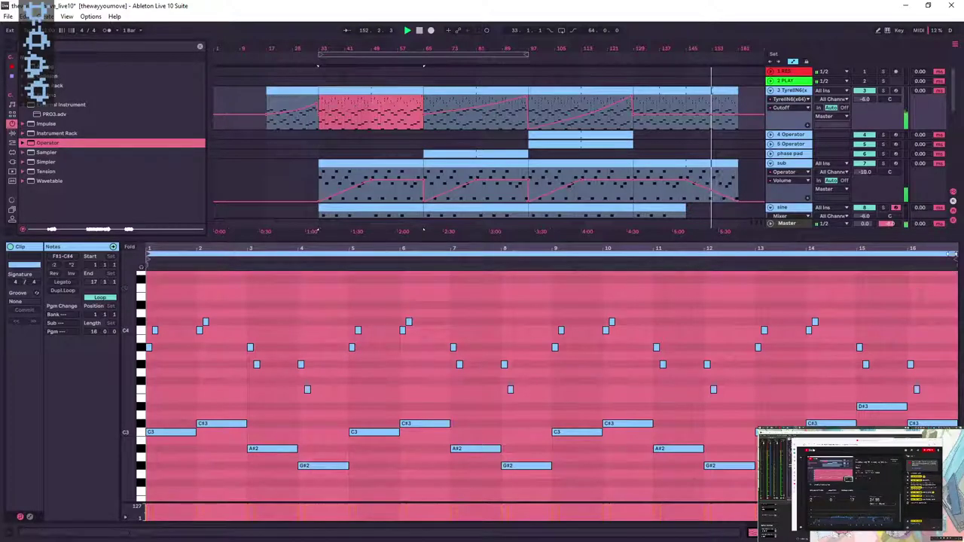
pyautogui.moveTo(954, 254); pyautogui.dragTo(551, 254)
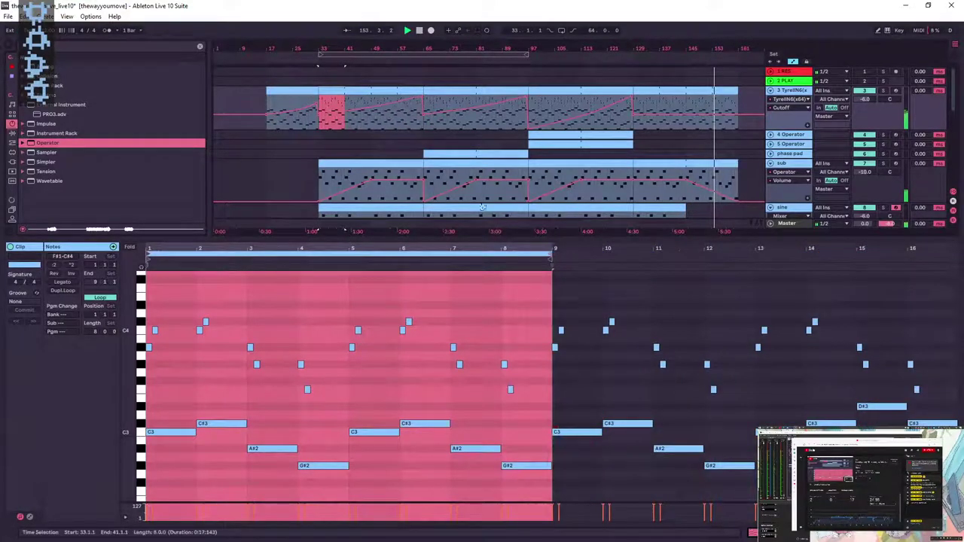
pyautogui.click(390, 165)
pyautogui.moveTo(956, 254); pyautogui.dragTo(551, 256)
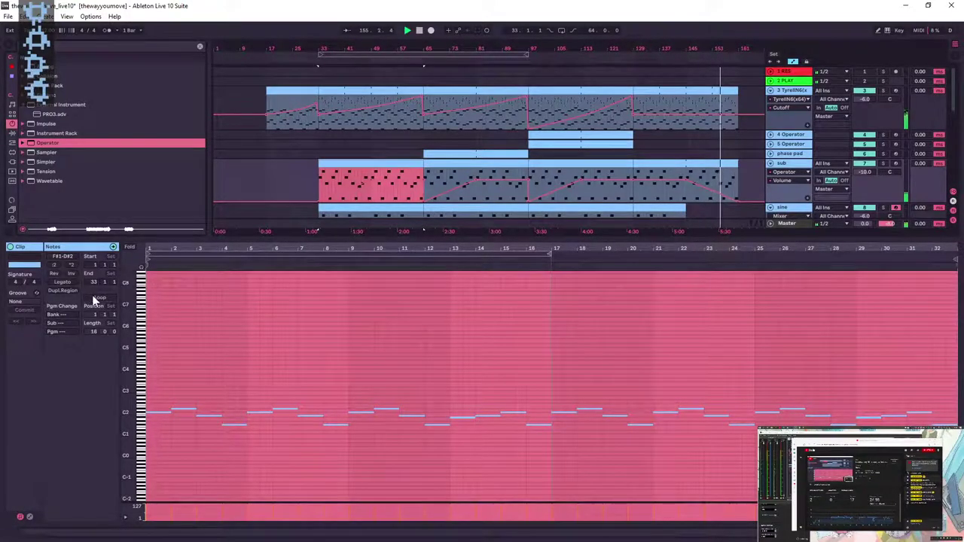
# - Set the sine clip at bar 33 to loop its first 16 bars and return to the device view
pyautogui.click(400, 216)
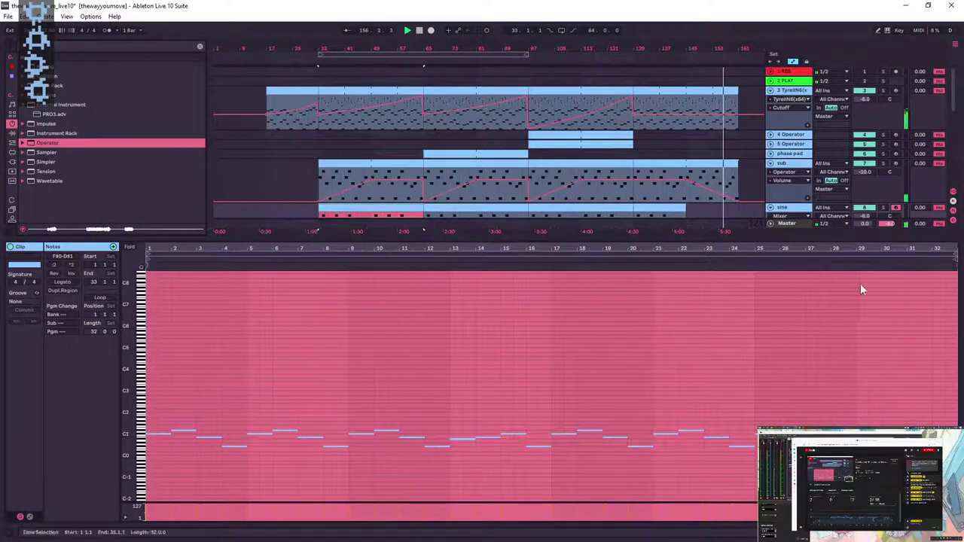
pyautogui.moveTo(955, 255); pyautogui.dragTo(548, 270)
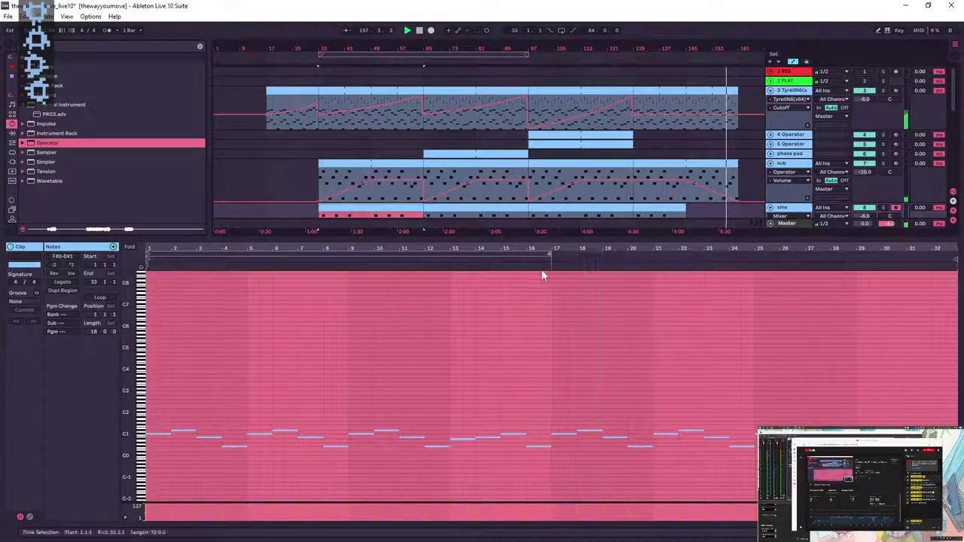
pyautogui.click(101, 299)
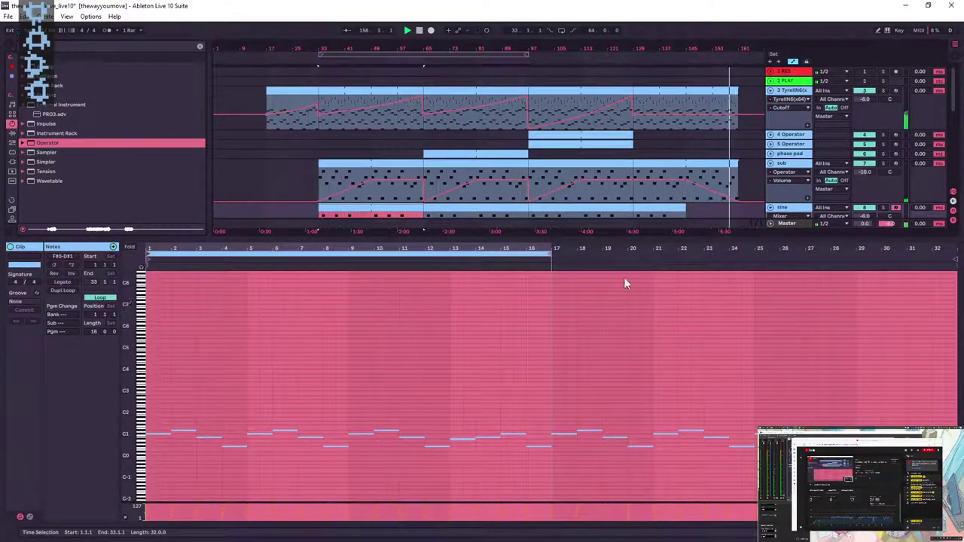
pyautogui.hotkey('shift', 'Tab')
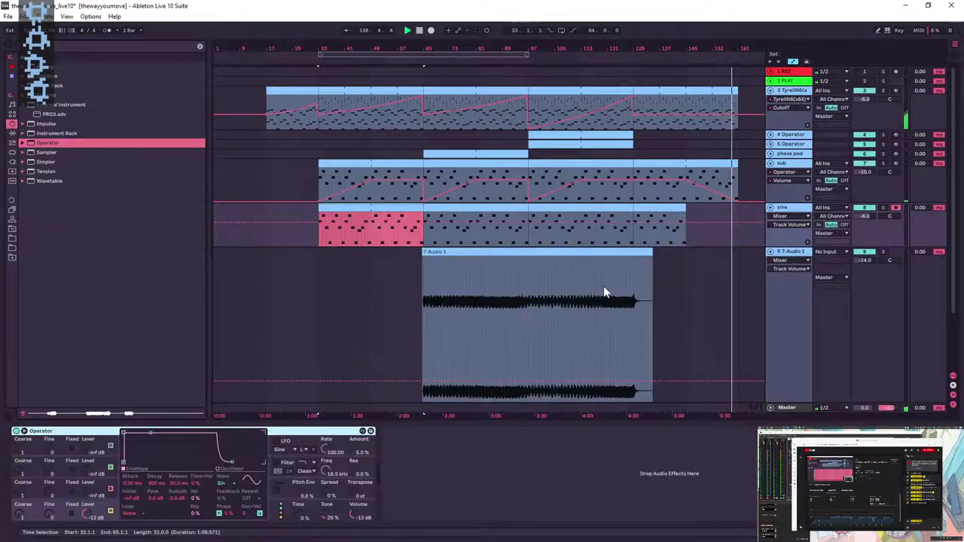
pyautogui.click(631, 233)
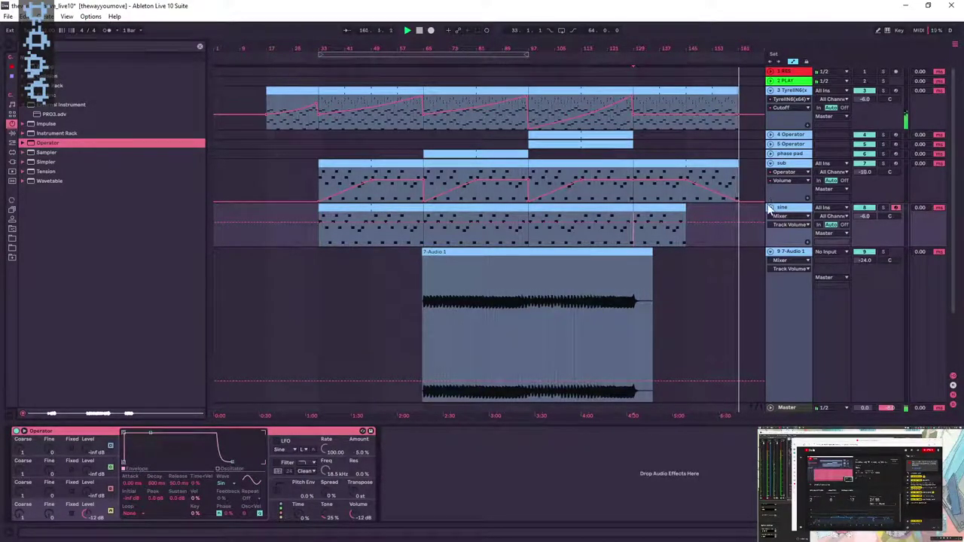
# - Show the TyrellN6 track's Reverb Dry/Wet automation and remove its drop at bar 161 to hold the ramp's end level
pyautogui.click(789, 99)
pyautogui.click(790, 121)
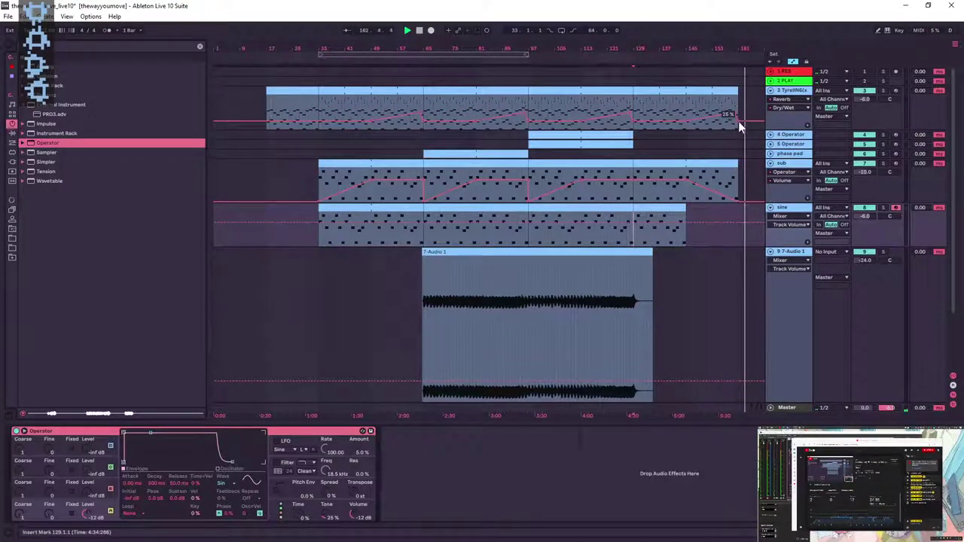
pyautogui.click(781, 115)
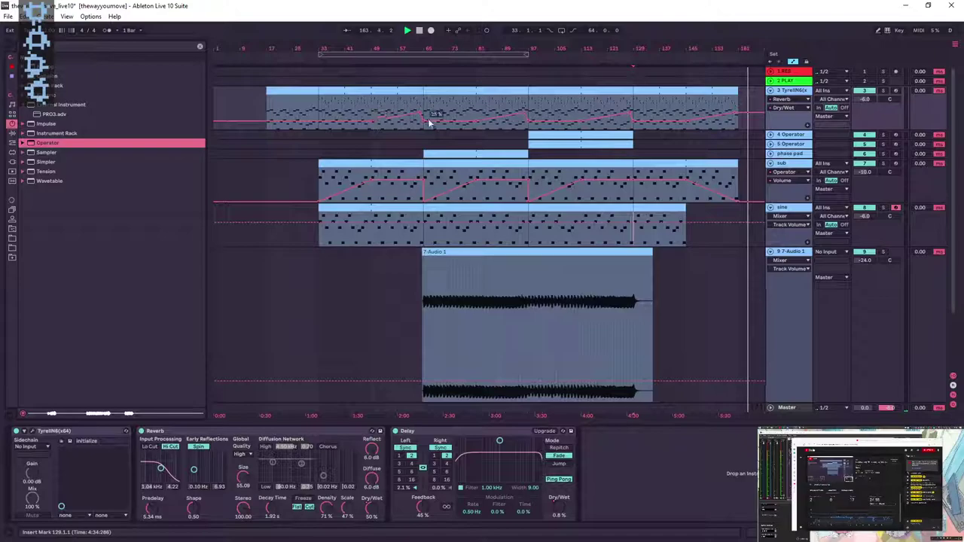
pyautogui.click(788, 108)
pyautogui.click(718, 108)
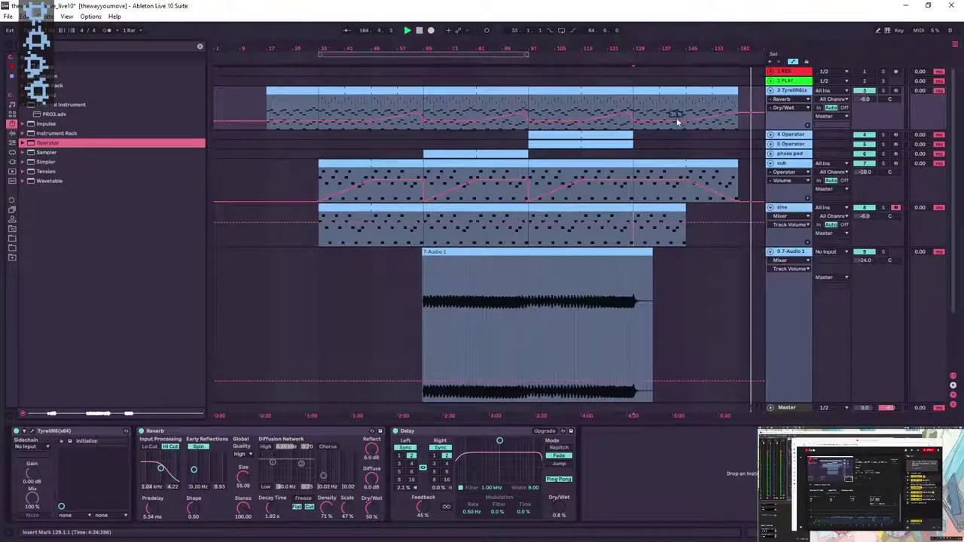
# - Remove the Reverb Dry/Wet drop at bar 97 to hold the raised level until bar 129, and play from bar 96
pyautogui.click(777, 107)
pyautogui.click(562, 101)
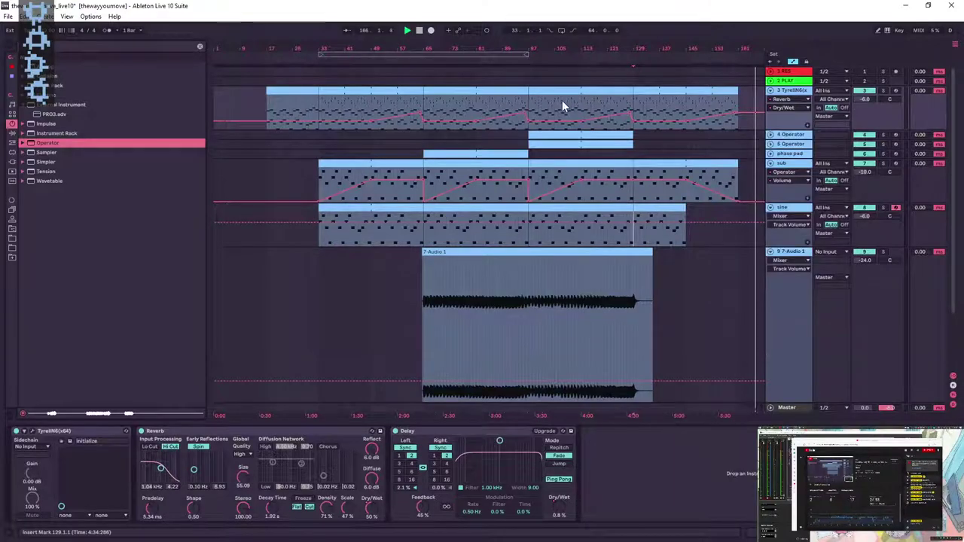
pyautogui.click(527, 126)
pyautogui.press('space')
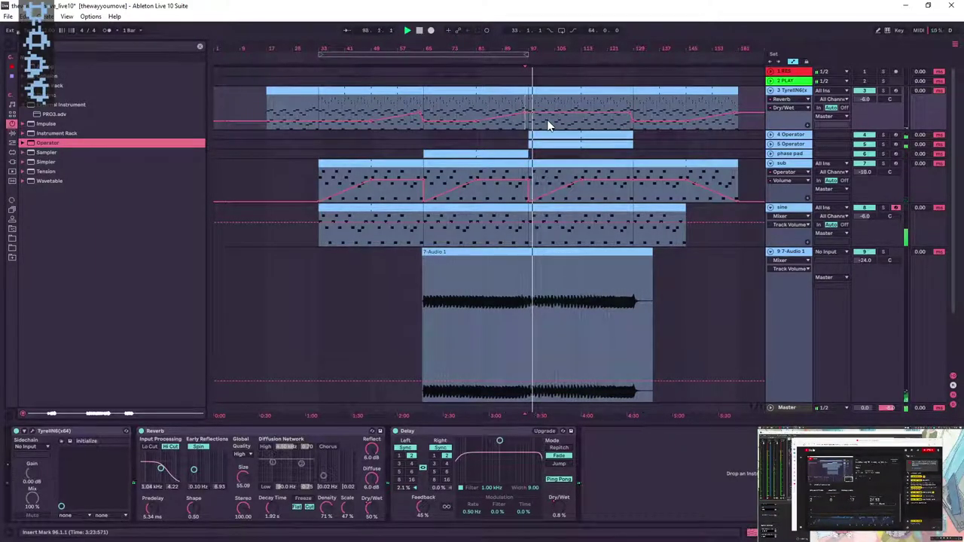
# - Fold the TyrellN6 track and mute the sine track
pyautogui.click(769, 91)
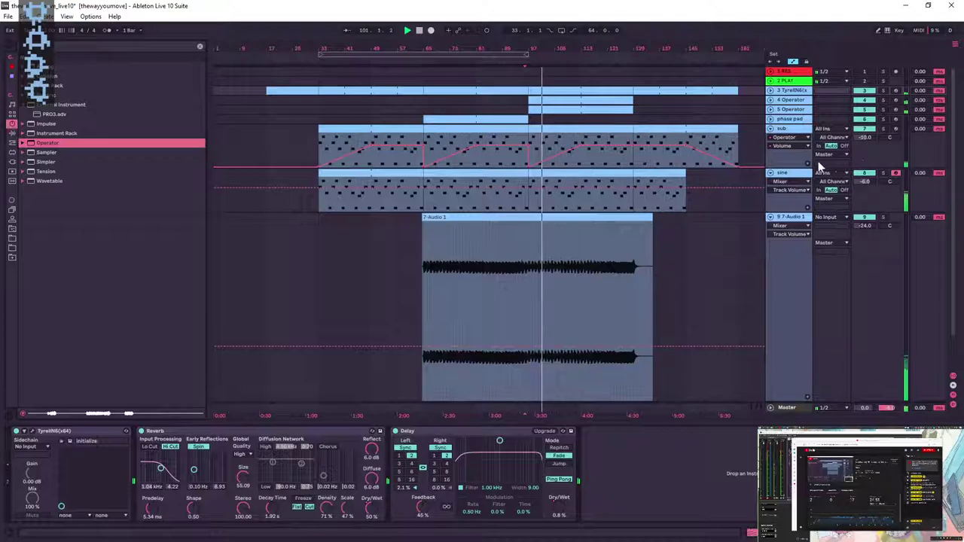
pyautogui.click(871, 174)
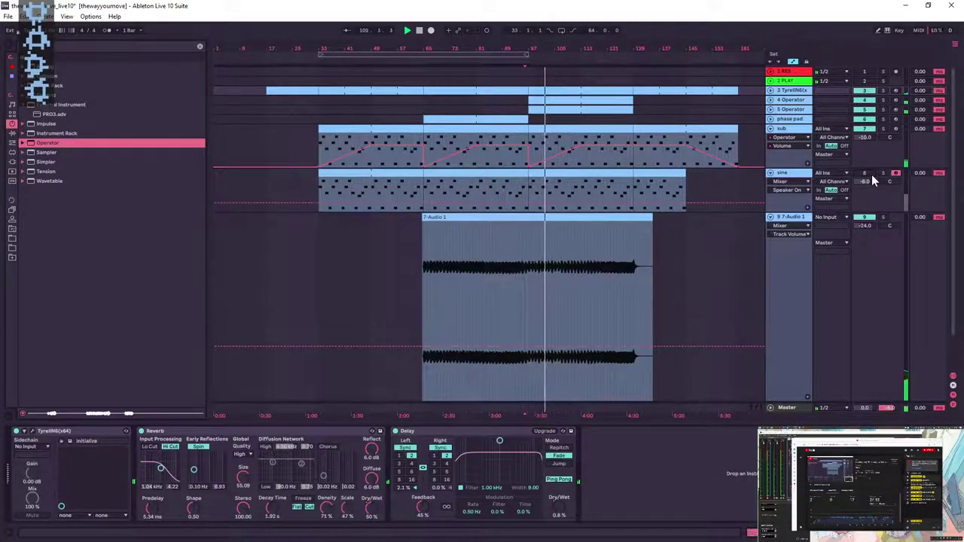
# - Unmute the sine track and trim the start of its bar 97 clip to bar 113
pyautogui.click(872, 174)
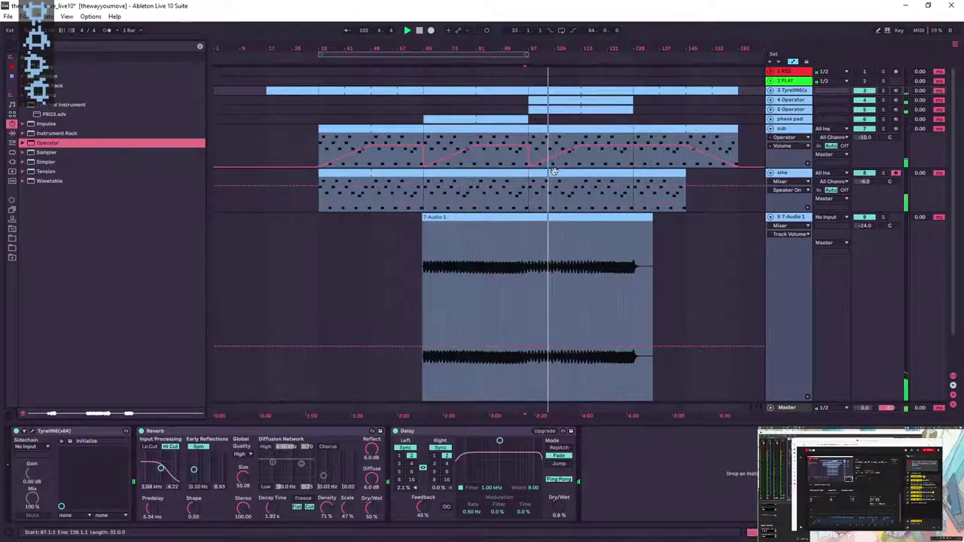
pyautogui.moveTo(529, 177); pyautogui.dragTo(582, 177)
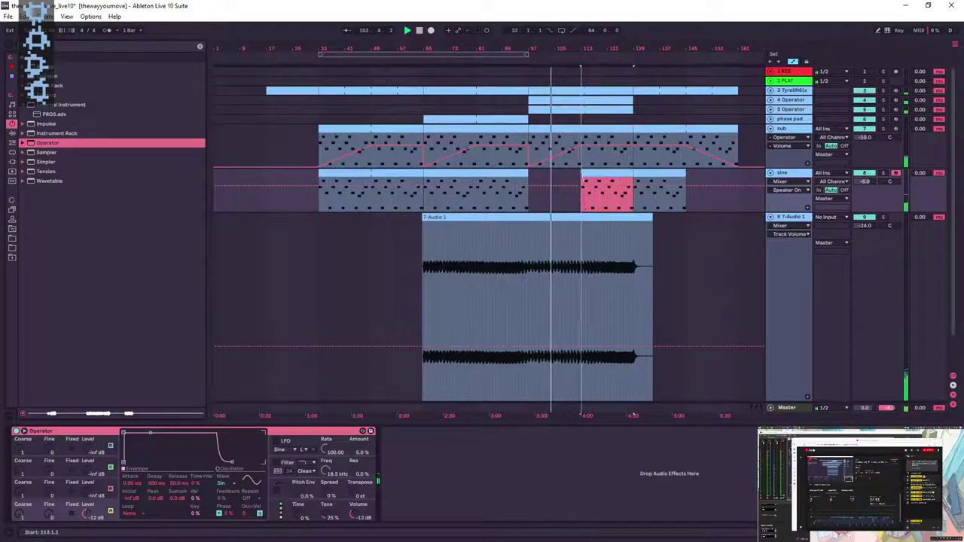
pyautogui.click(559, 176)
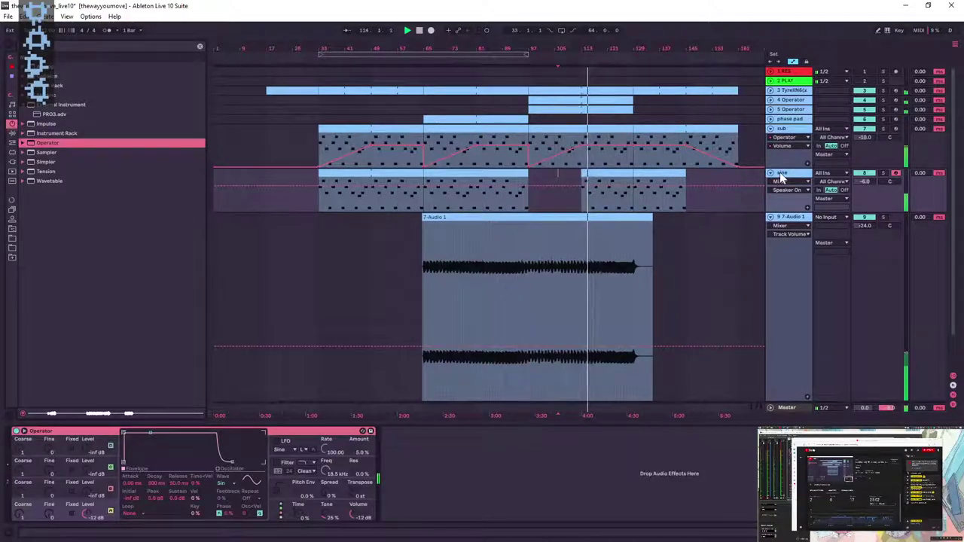
# - Fold the sub, sine and 7-Audio 1 tracks and lower the Limiter gain on the Master track
pyautogui.click(770, 128)
pyautogui.click(770, 139)
pyautogui.click(769, 148)
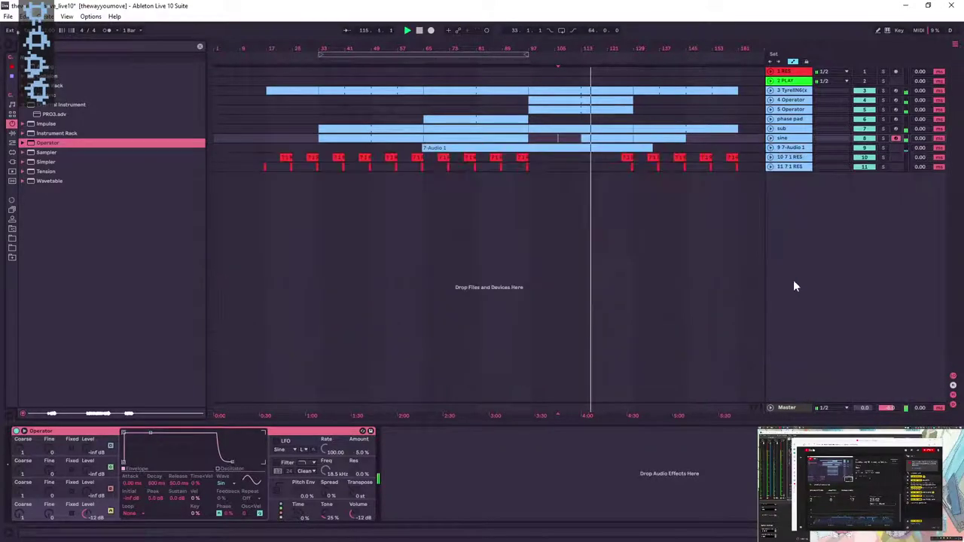
pyautogui.click(788, 409)
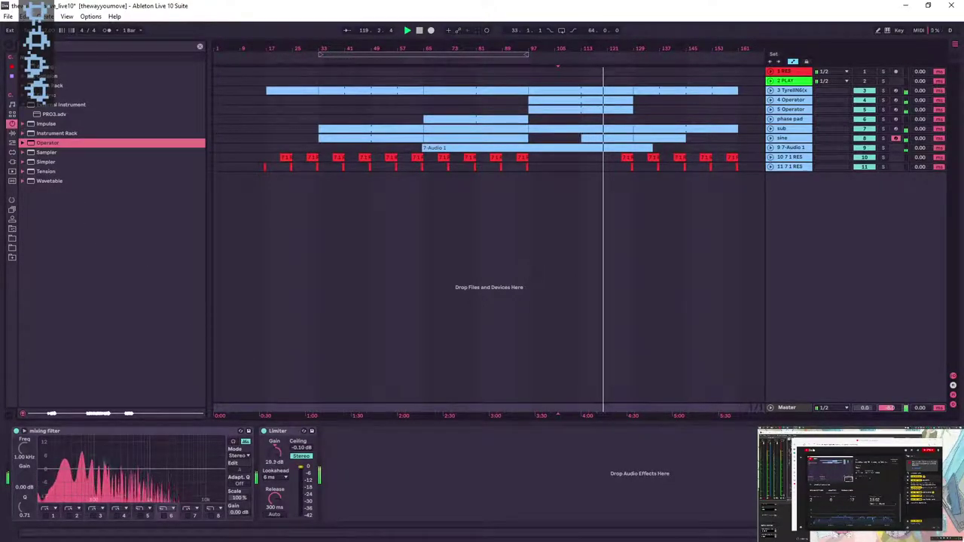
pyautogui.moveTo(279, 455); pyautogui.dragTo(279, 458)
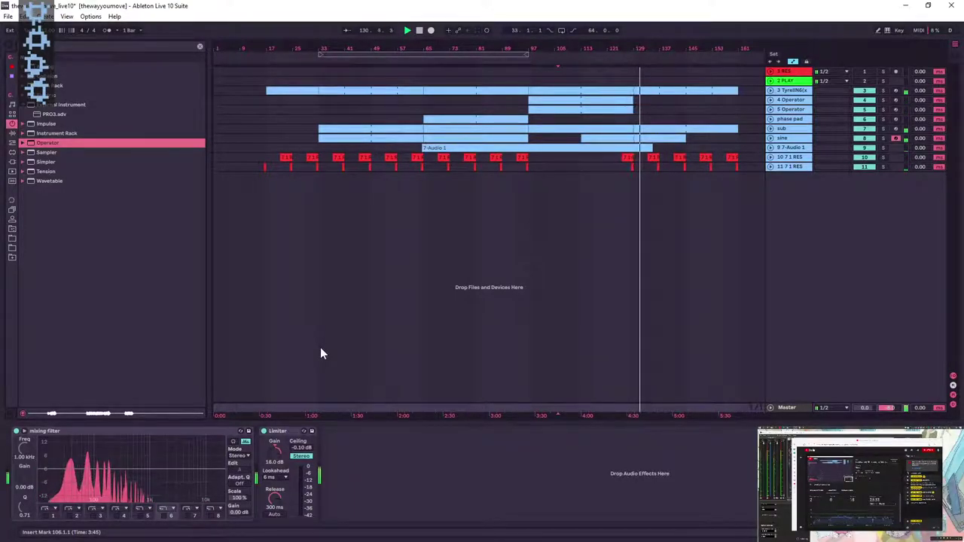
# - Unfold and arm the RES track for resampling, place the insert marker at bar 16 and save the set
pyautogui.click(771, 71)
pyautogui.click(895, 71)
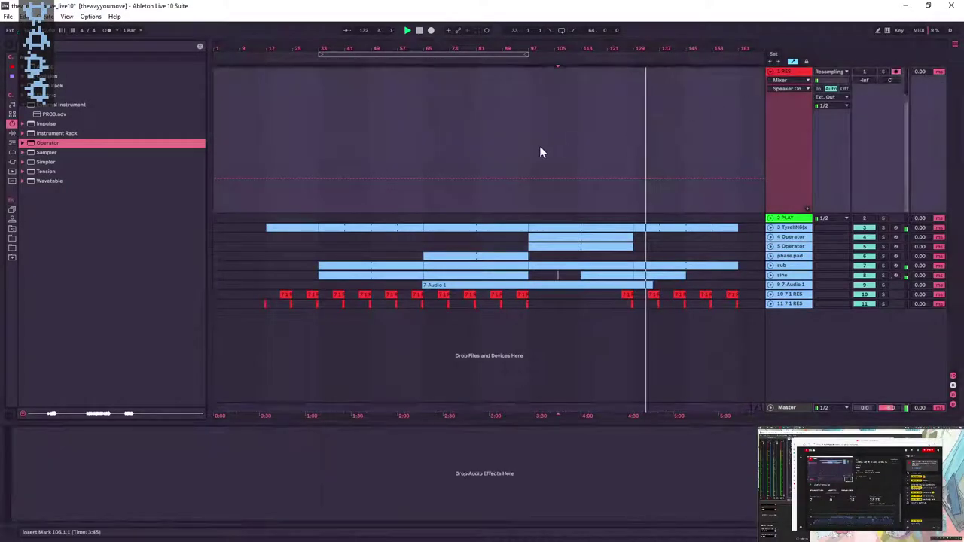
pyautogui.press('space')
pyautogui.moveTo(261, 46); pyautogui.dragTo(261, 151)
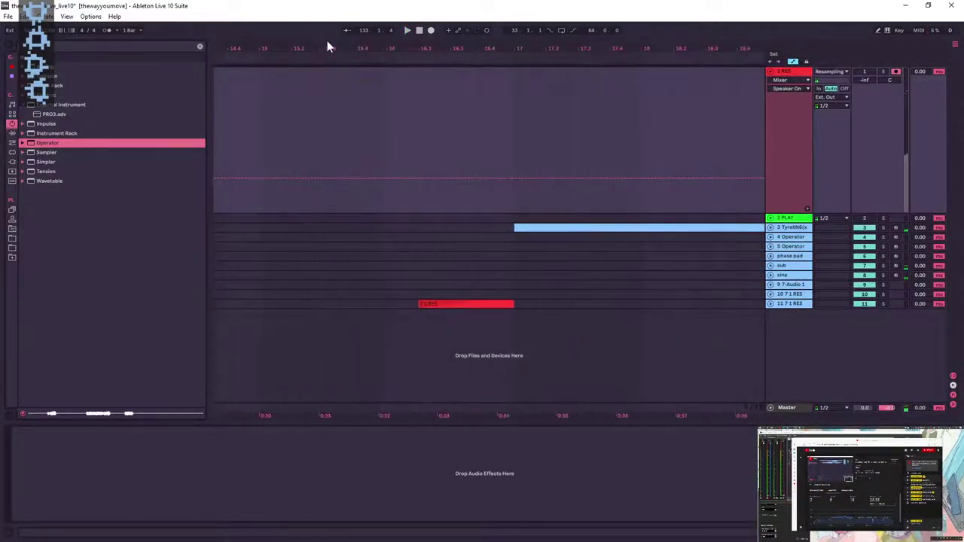
pyautogui.click(392, 94)
pyautogui.hotkey('ctrl', 's')
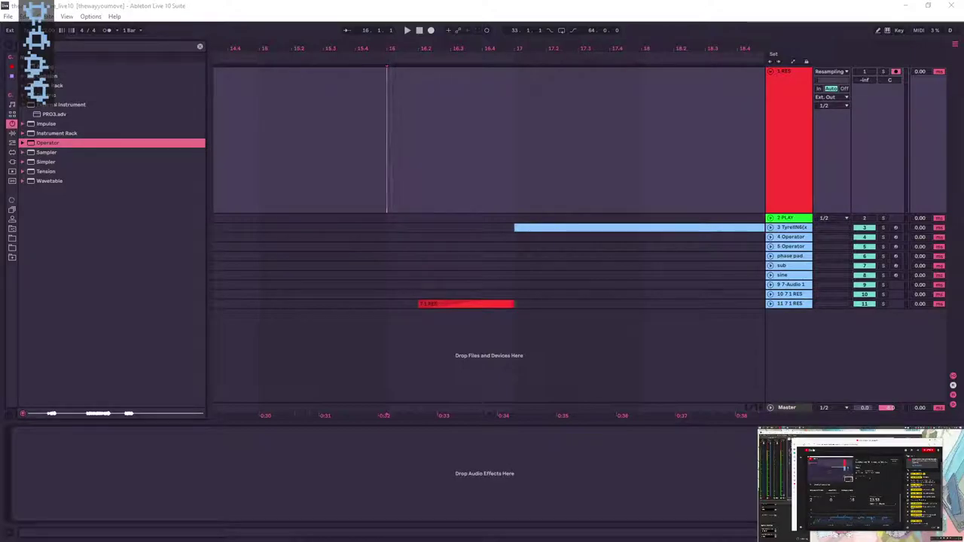
# - Record the mix onto the RES track from bar 16 and inspect the unfolded sub and sine clips around bar 48
pyautogui.click(432, 33)
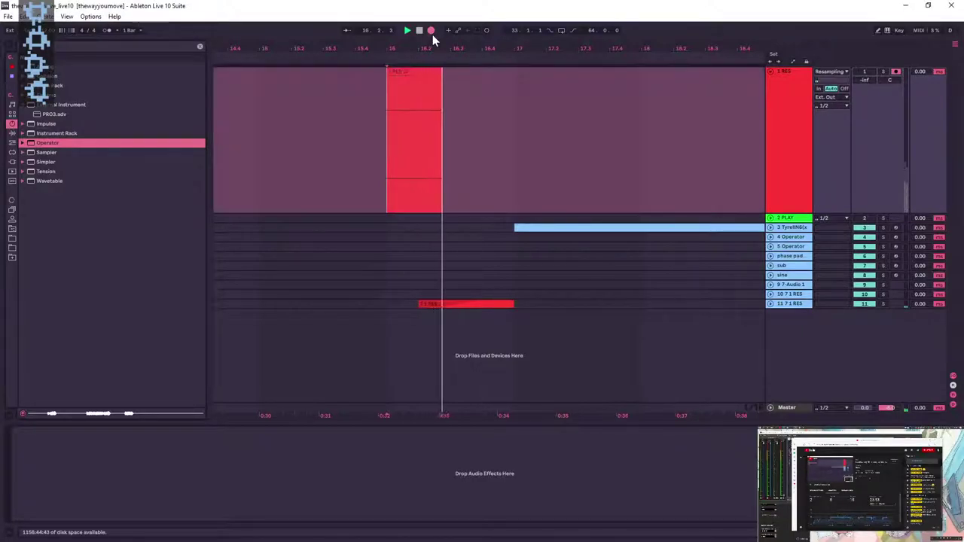
pyautogui.moveTo(523, 50); pyautogui.dragTo(523, 8)
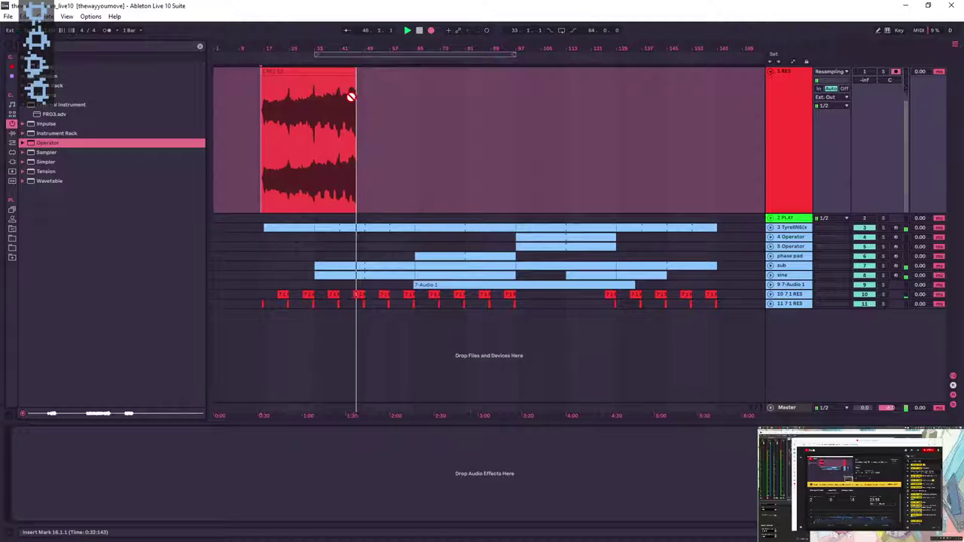
pyautogui.click(771, 275)
pyautogui.click(769, 265)
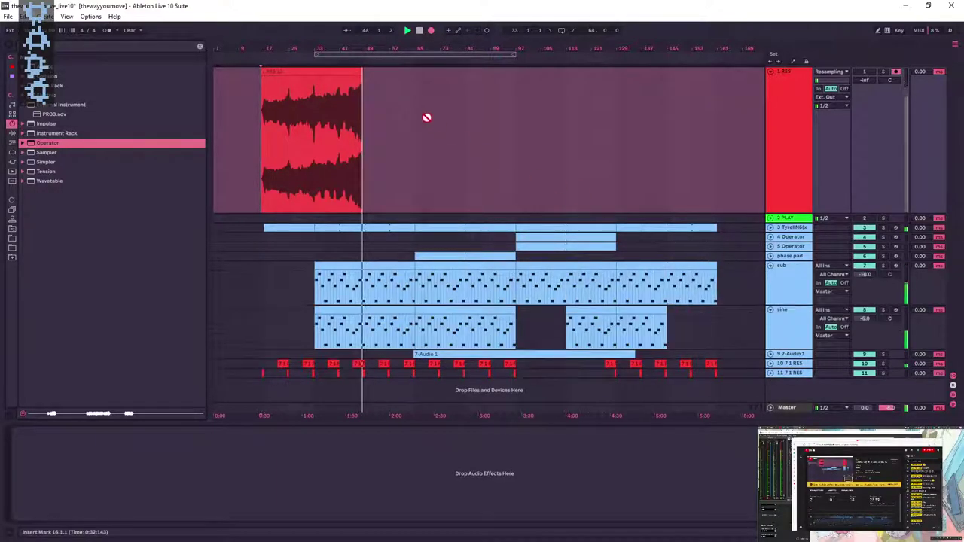
pyautogui.moveTo(371, 44); pyautogui.dragTo(375, 49)
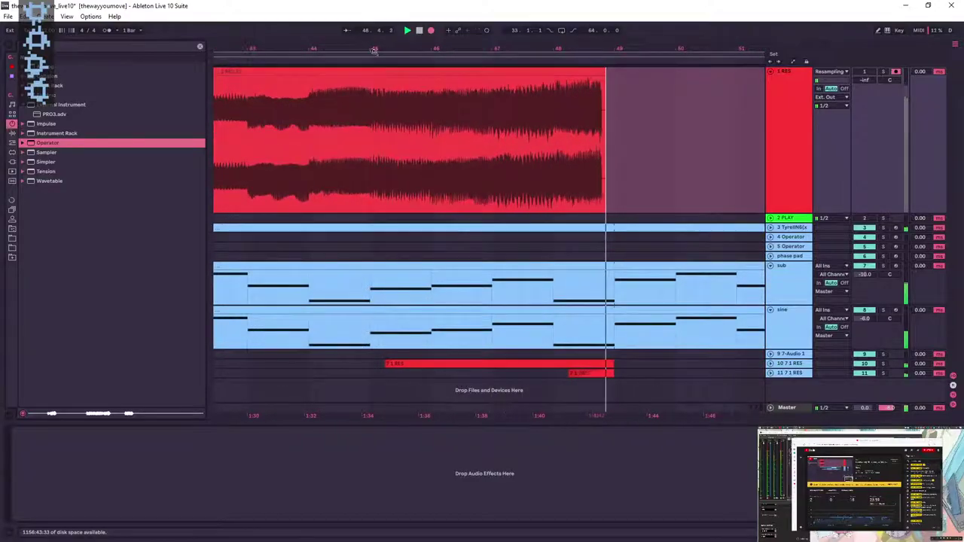
# - Look at the sub and sine tracks' devices and fold both tracks again
pyautogui.click(794, 309)
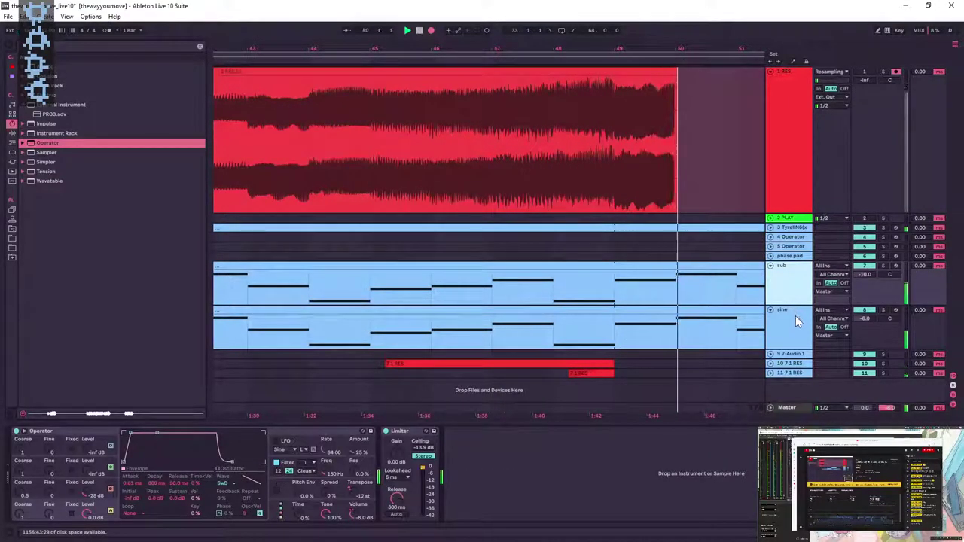
pyautogui.click(795, 316)
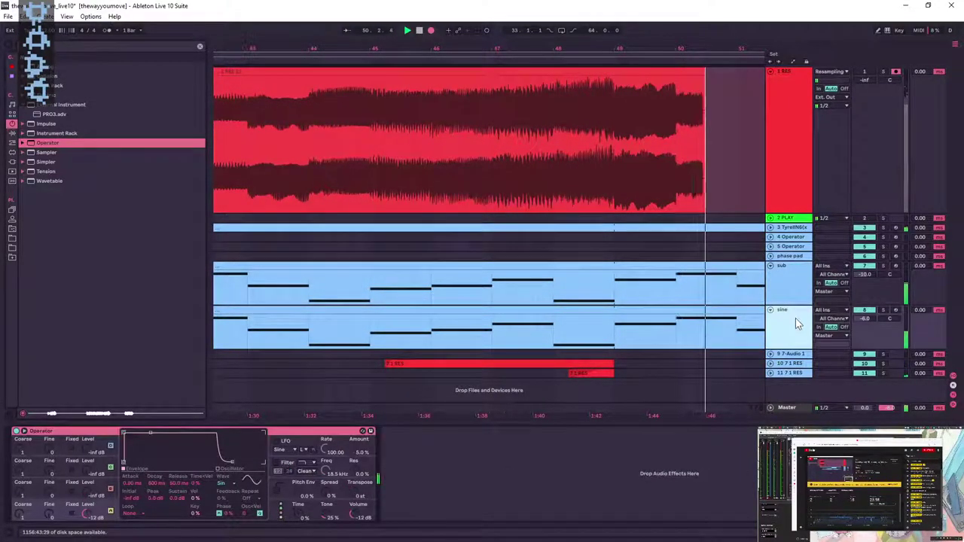
pyautogui.click(770, 265)
pyautogui.click(770, 275)
# - Stop the recording and delete the take from the RES track
pyautogui.moveTo(601, 43); pyautogui.dragTo(601, 6)
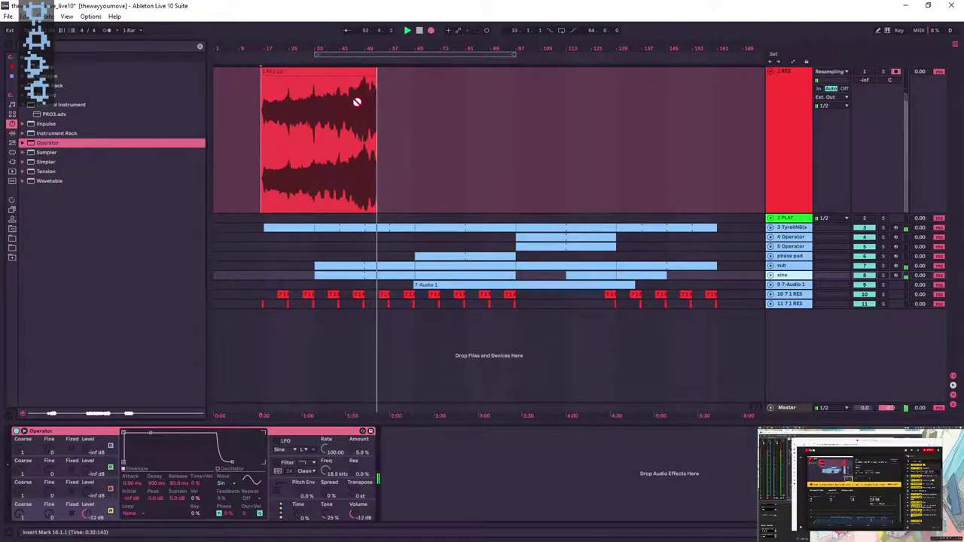
pyautogui.moveTo(360, 46)
pyautogui.mouseDown()
pyautogui.moveTo(362, 162)
pyautogui.moveTo(361, 47)
pyautogui.mouseUp()
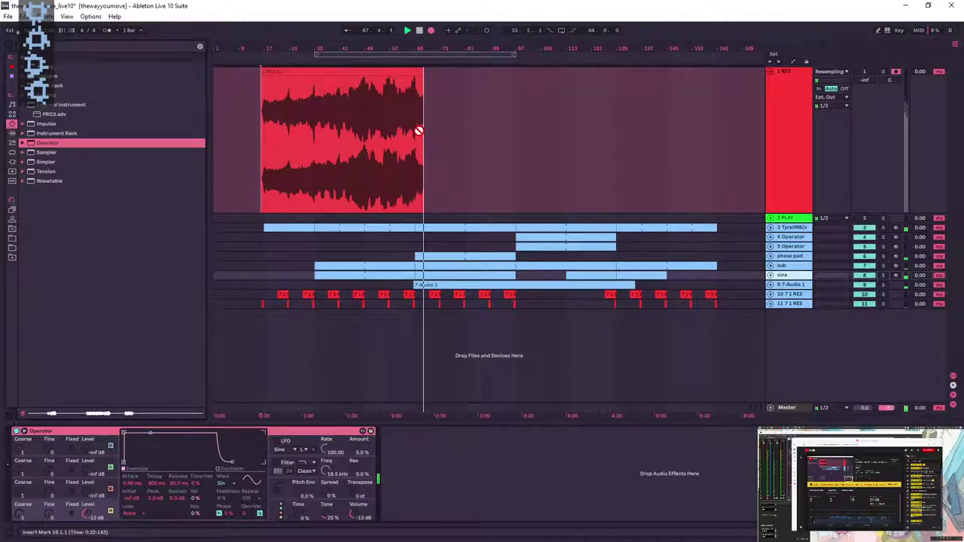
pyautogui.press('space')
pyautogui.click(354, 72)
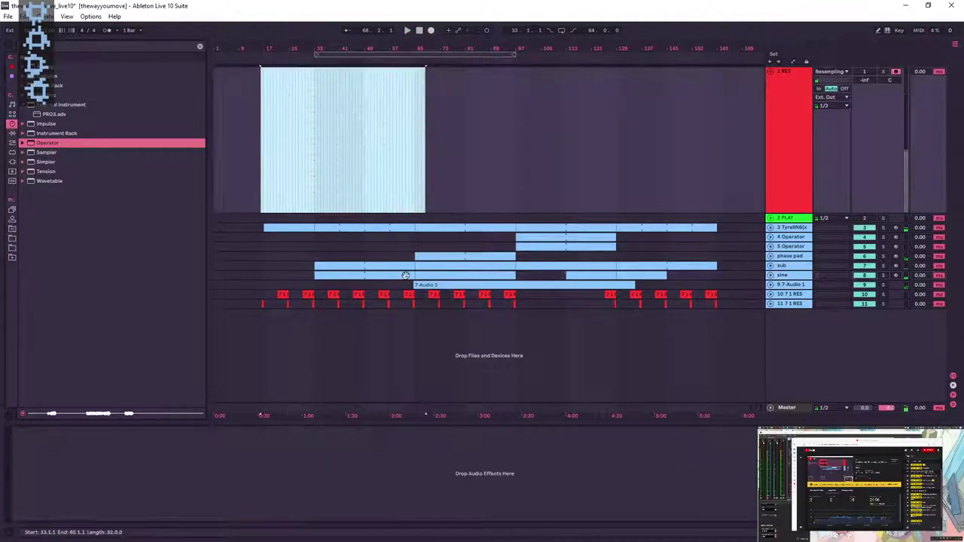
# - Unfold the sub track and shorten the loops of the sub and sine clips at bar 33 to 8 bars
pyautogui.click(769, 265)
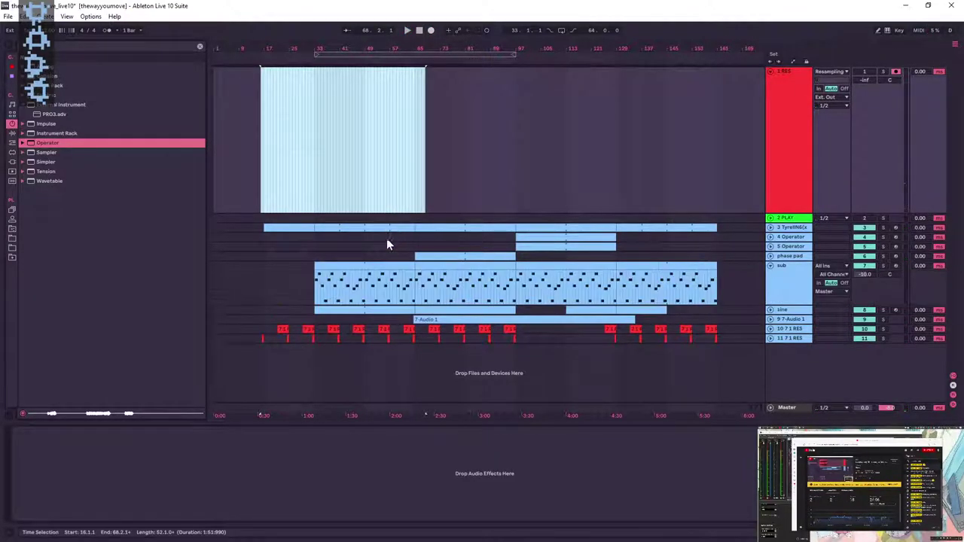
pyautogui.doubleClick(378, 266)
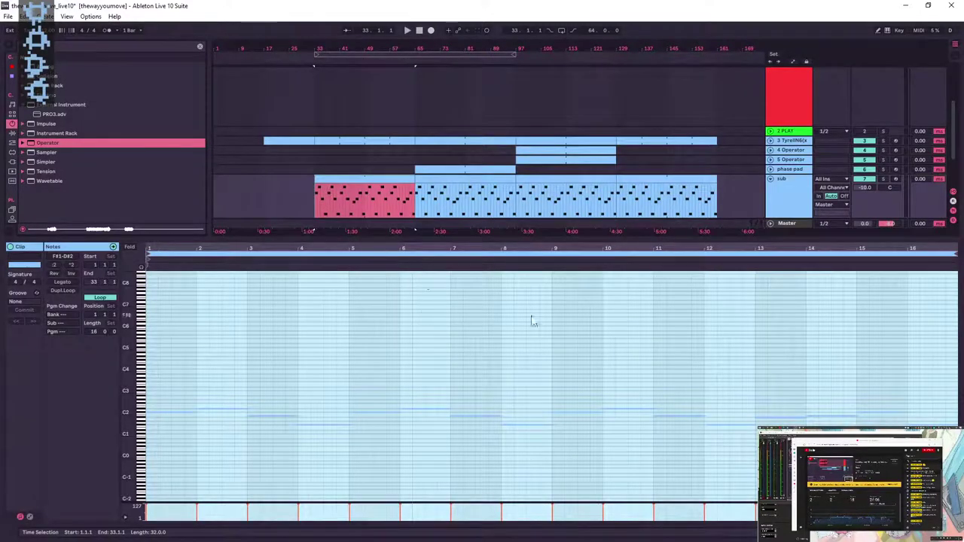
pyautogui.moveTo(957, 255); pyautogui.dragTo(552, 256)
pyautogui.scroll(-3, 379, 186)
pyautogui.hotkey('ctrl', 'z')
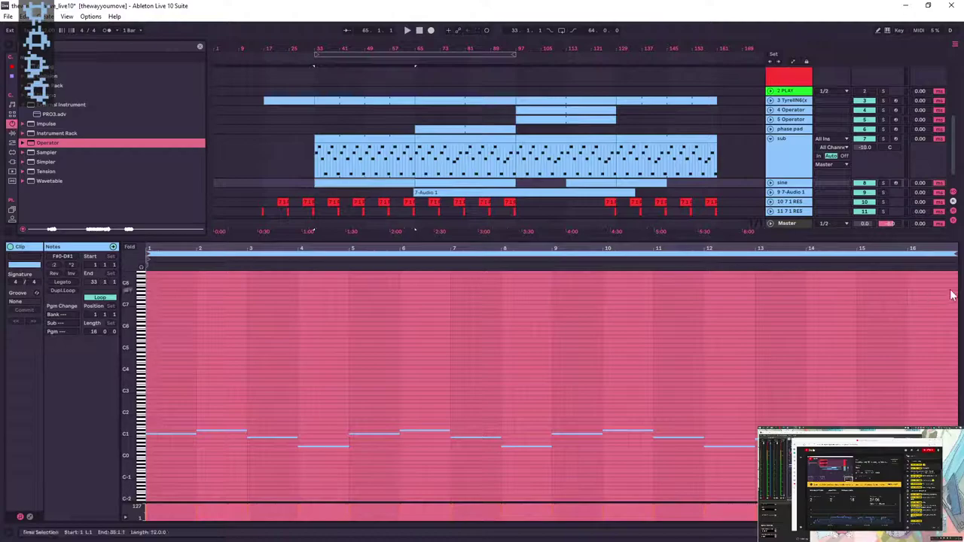
pyautogui.hotkey('ctrl', 'y')
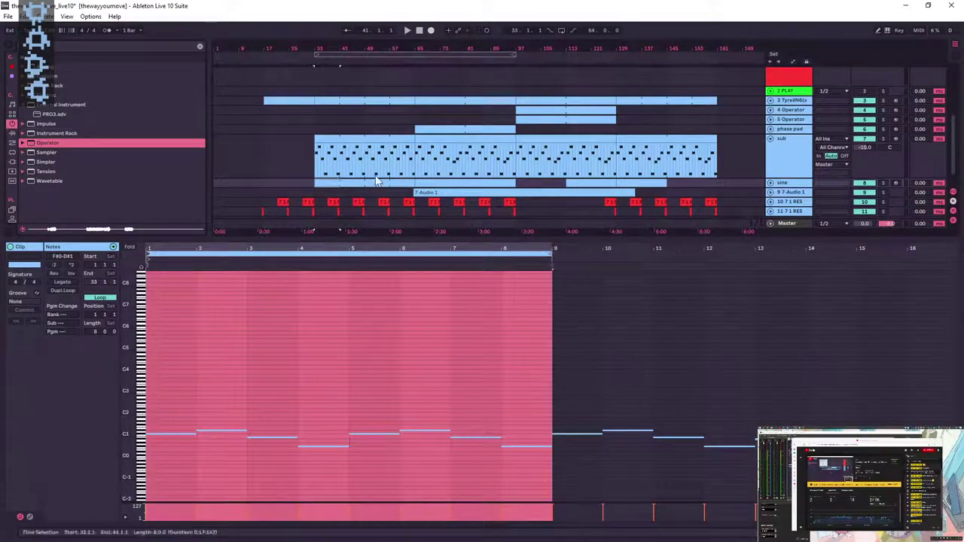
# - Play from bar 41 and set the sine clip at bar 129 to loop its first 8 bars
pyautogui.click(335, 157)
pyautogui.press('space')
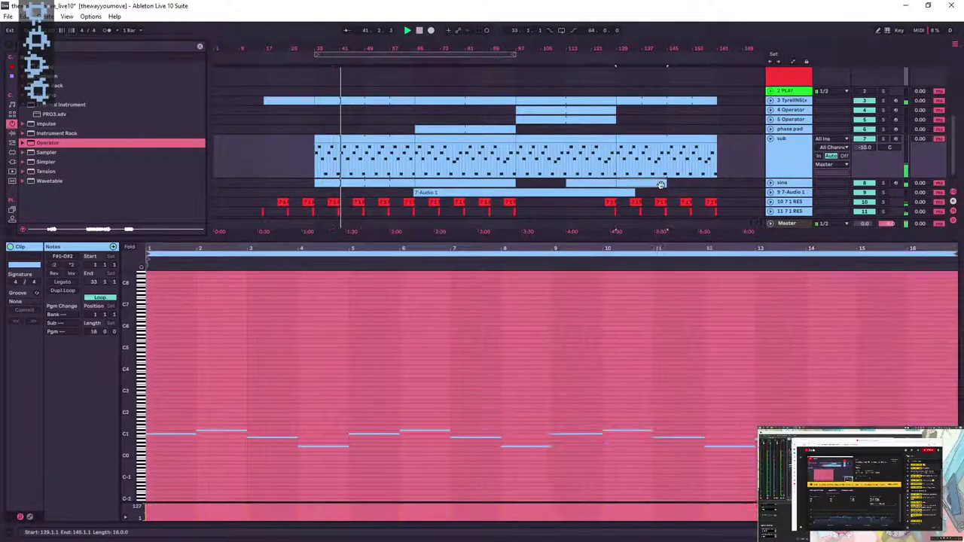
pyautogui.hotkey('ctrl', 'z')
pyautogui.moveTo(955, 254); pyautogui.dragTo(550, 256)
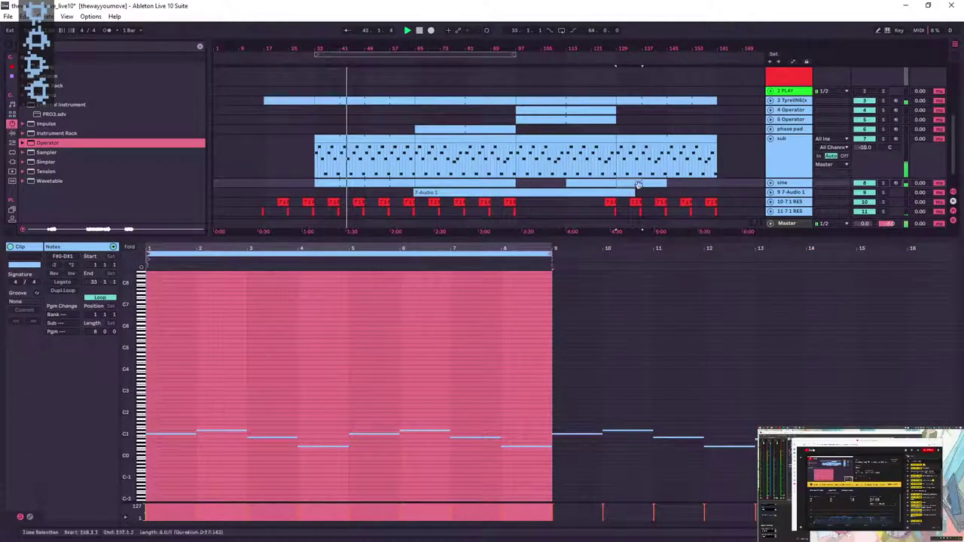
# - Set the sub clip at bar 129 to loop its first 8 bars and return to the device view
pyautogui.click(650, 140)
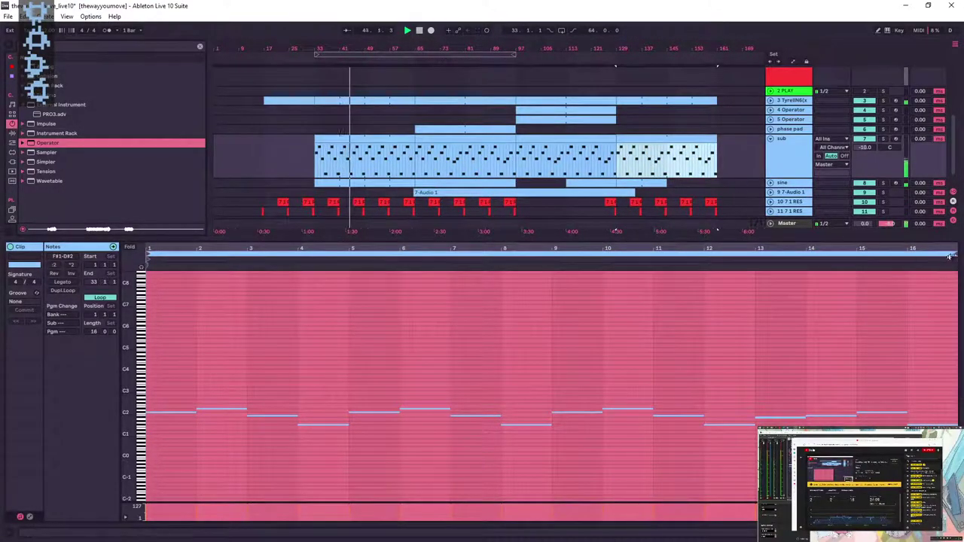
pyautogui.hotkey('ctrl', 'z')
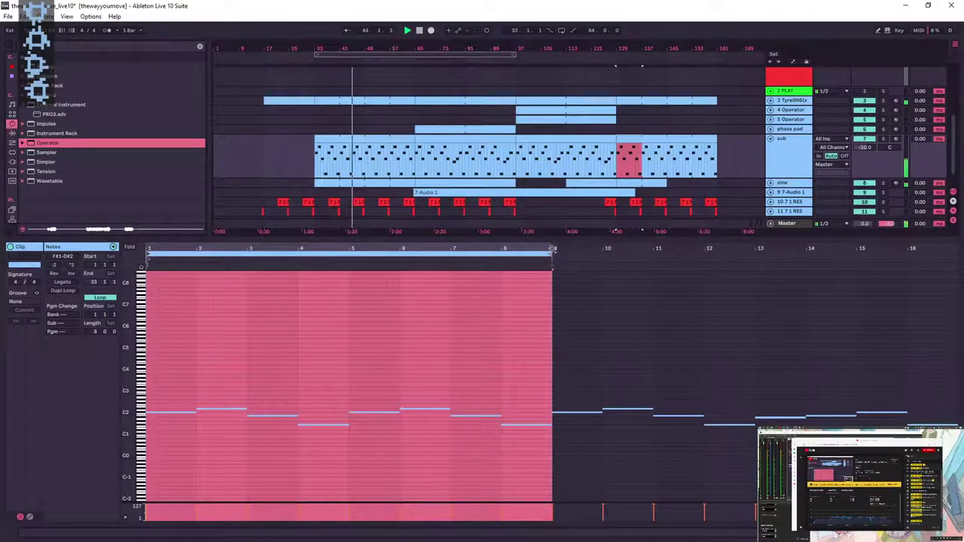
pyautogui.hotkey('shift', 'Tab')
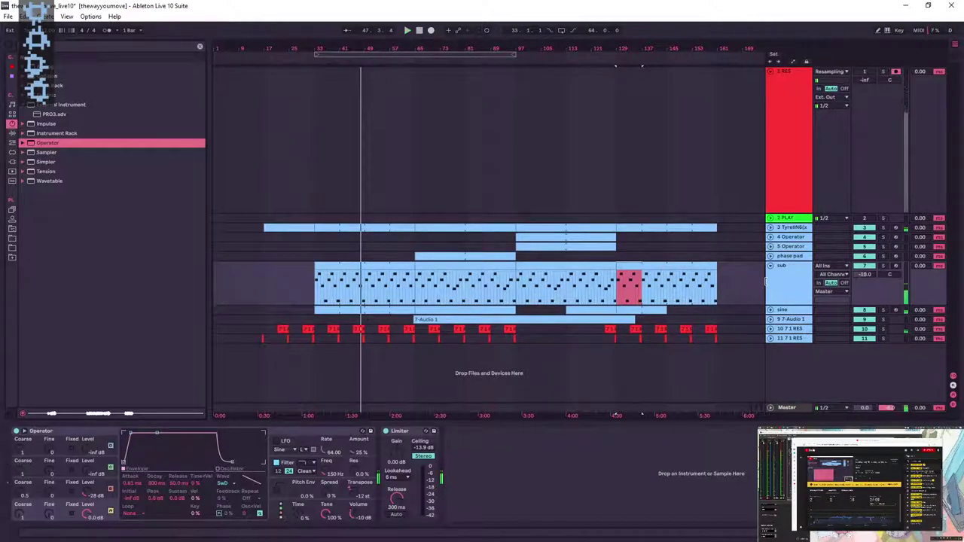
# - Fold all tracks, place the insert marker at bar 16 on the RES track and save the set
pyautogui.keyDown('alt'); pyautogui.click(771, 266); pyautogui.keyUp('alt')
pyautogui.moveTo(267, 50); pyautogui.dragTo(515, 226)
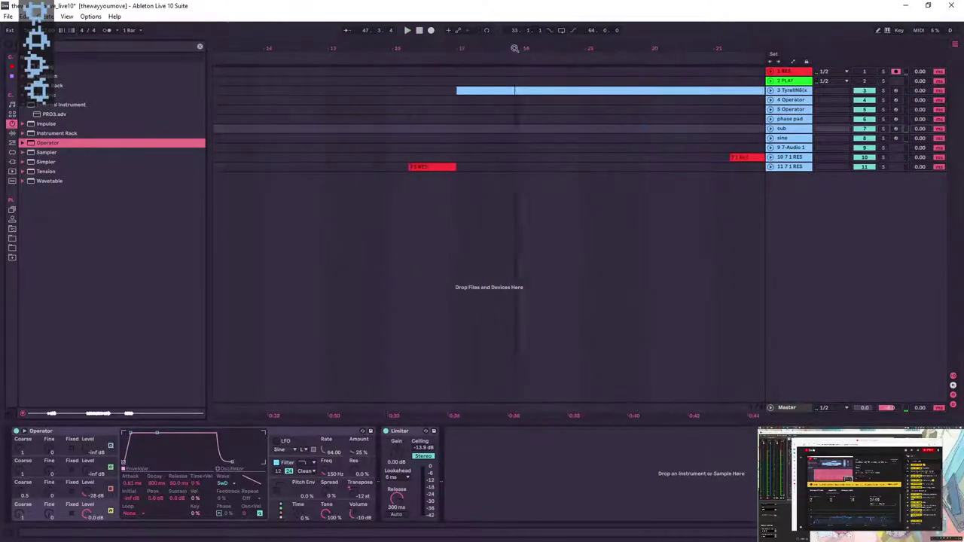
pyautogui.click(400, 73)
pyautogui.hotkey('ctrl', 's')
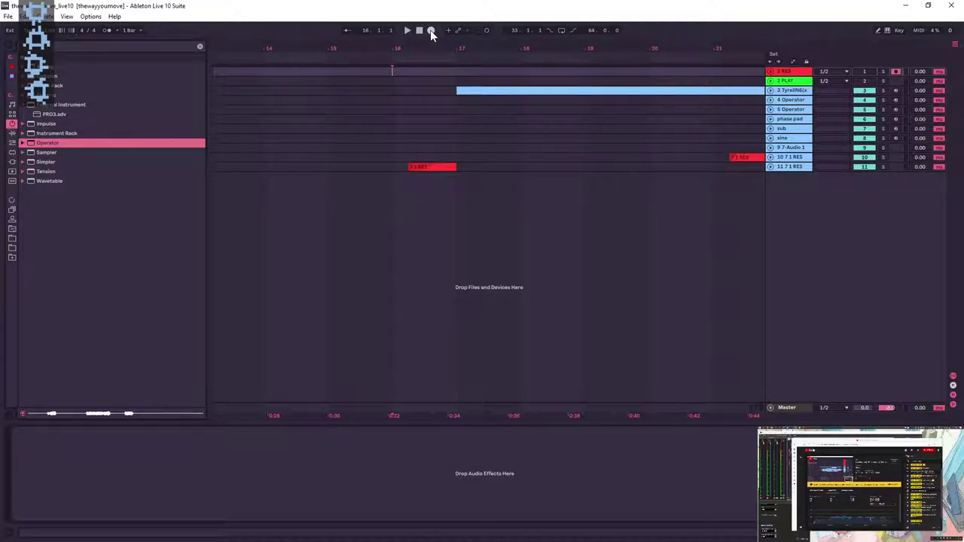
# - Unfold and enlarge the RES track and record the full mix onto it from bar 16
pyautogui.click(770, 72)
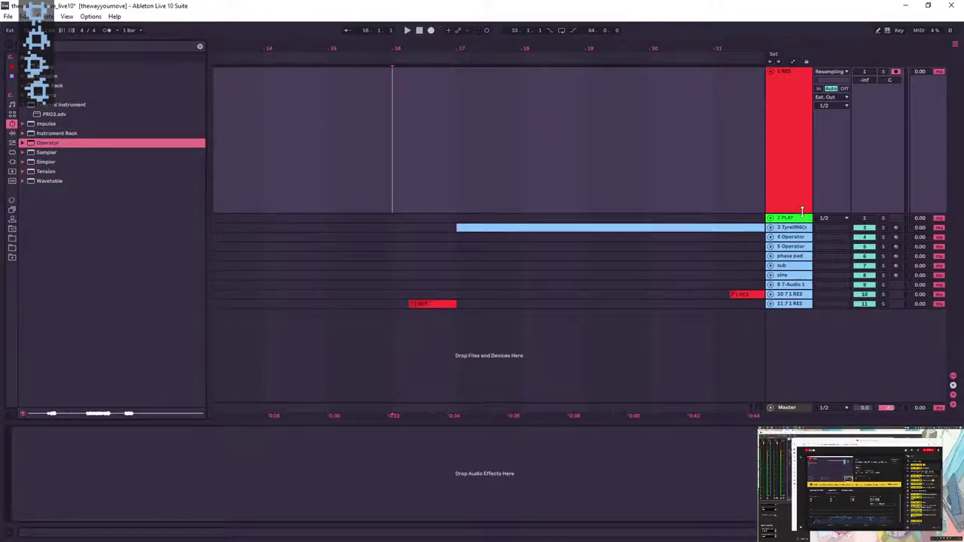
pyautogui.moveTo(805, 217); pyautogui.dragTo(805, 292)
pyautogui.click(392, 69)
pyautogui.click(432, 31)
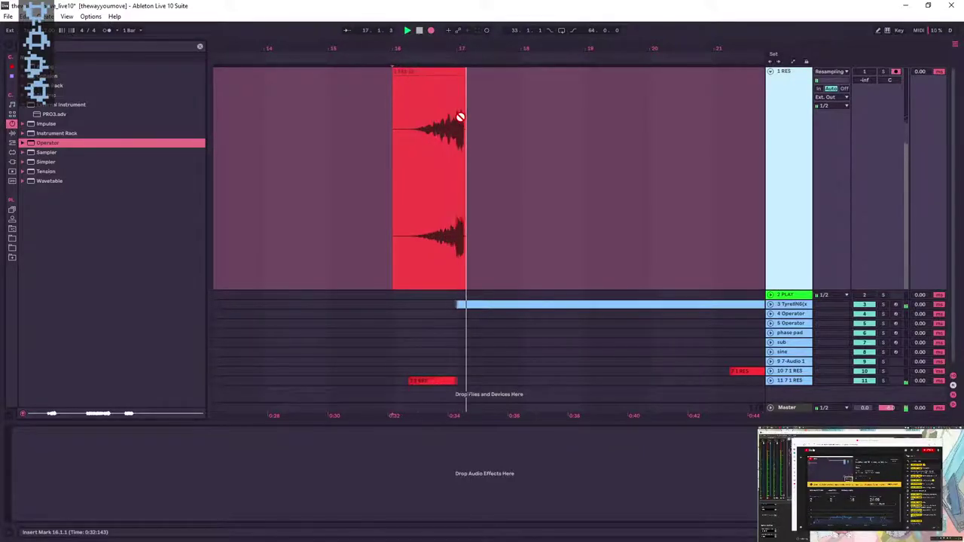
pyautogui.moveTo(472, 47); pyautogui.dragTo(265, 40)
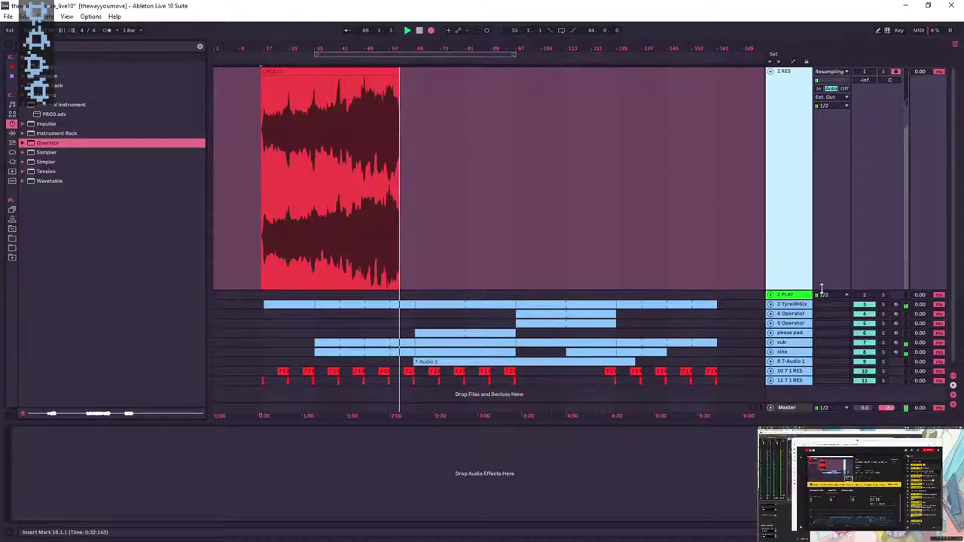
# - Lower the 7-Audio 1 track's volume to -26.1 dB while recording and fold the track again
pyautogui.click(769, 362)
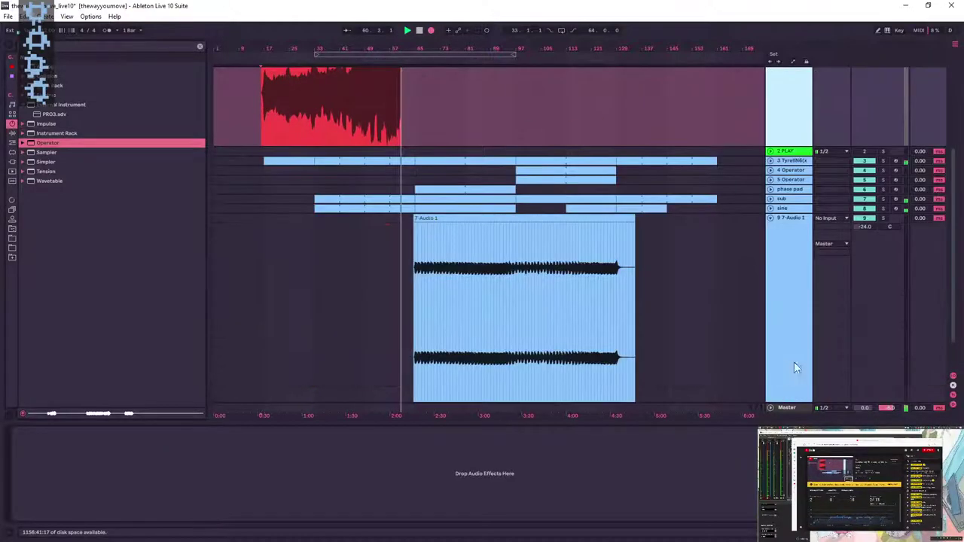
pyautogui.click(869, 229)
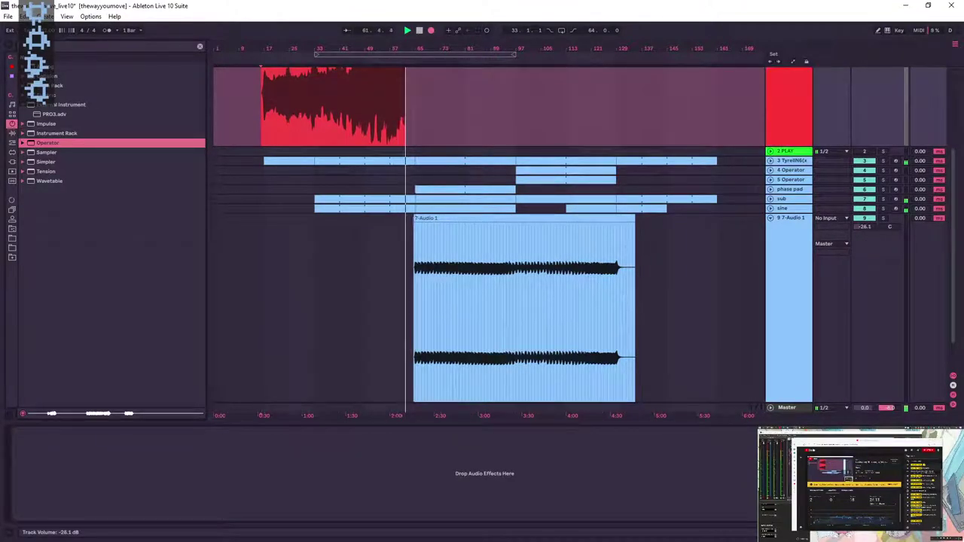
pyautogui.click(770, 218)
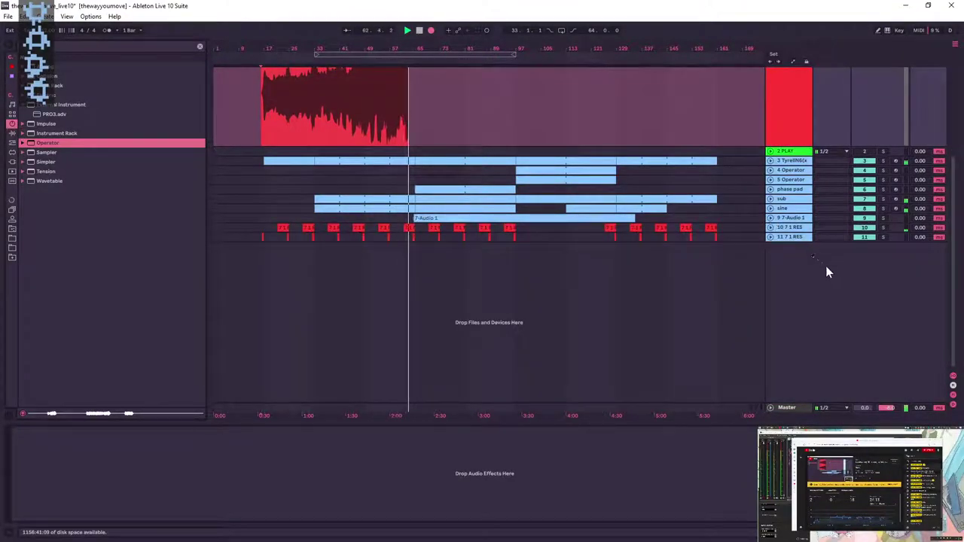
# - Keep recording the full mix onto the enlarged RES track until the ending has faded out, and stop at bar 165
pyautogui.scroll(2, 692, 356)
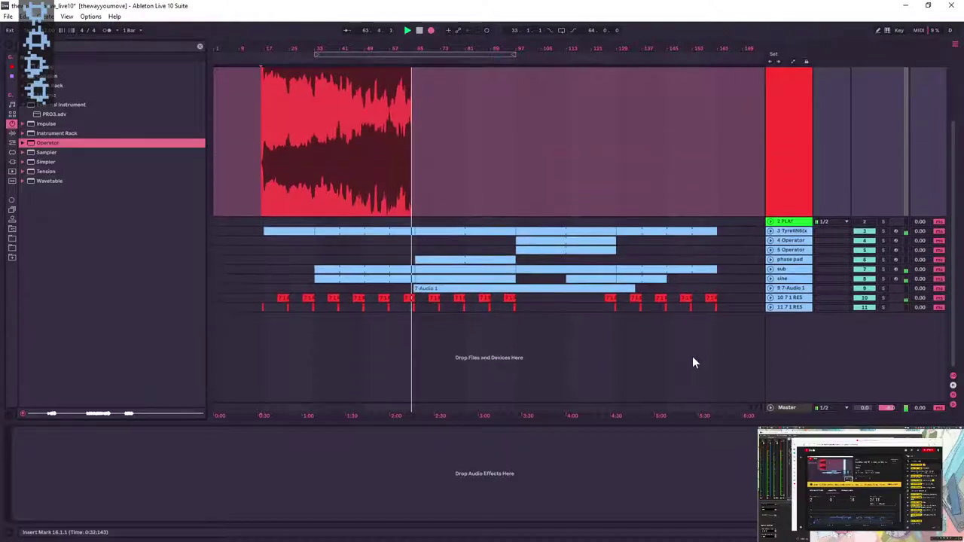
pyautogui.scroll(2, 692, 356)
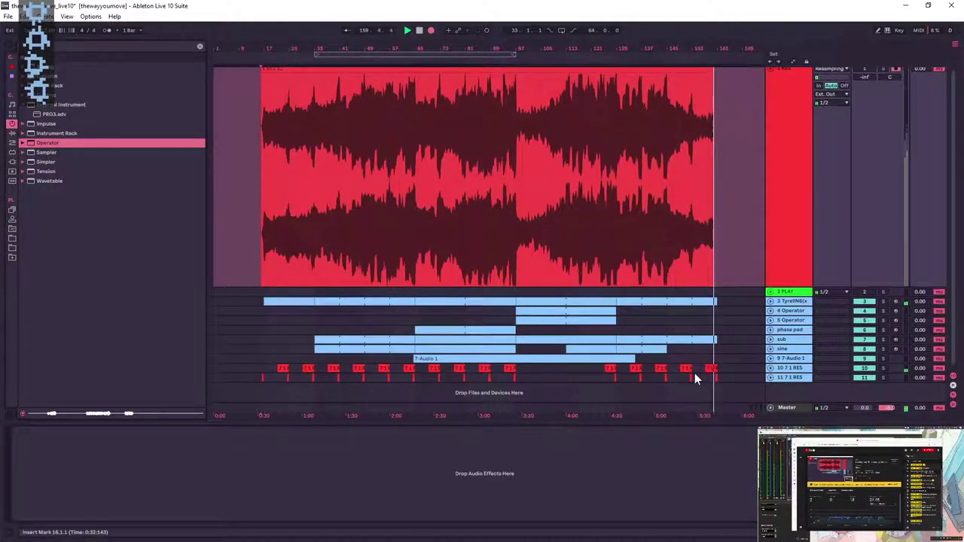
pyautogui.moveTo(726, 51); pyautogui.dragTo(655, 157)
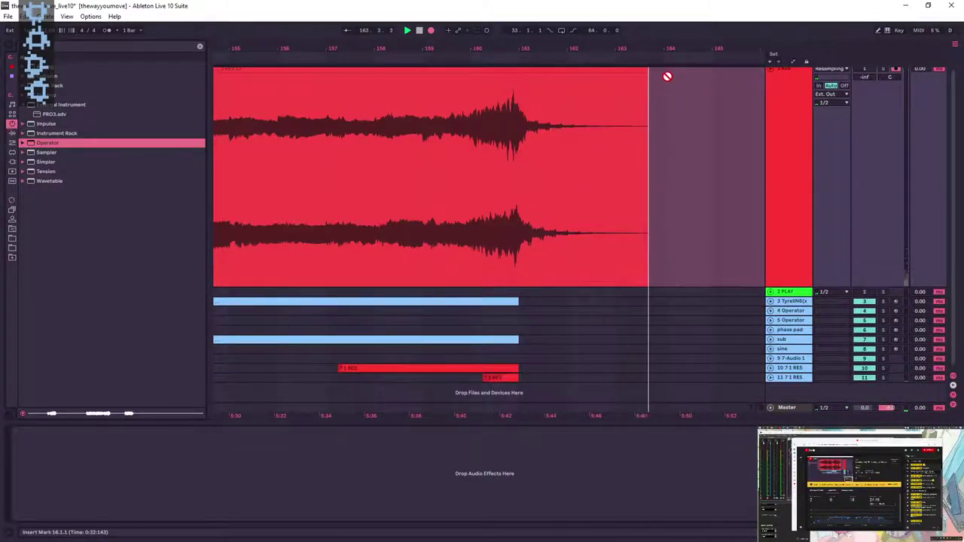
pyautogui.moveTo(684, 49); pyautogui.dragTo(582, 23)
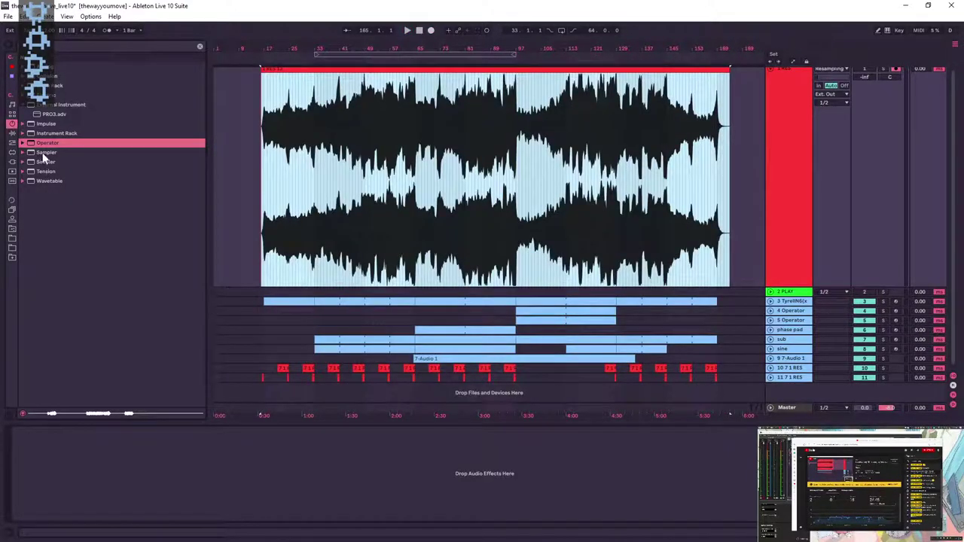
# - Show the project folder in the browser, rename the recorded RES clip thewayyoumove03 and crop it
pyautogui.click(11, 230)
pyautogui.click(293, 72)
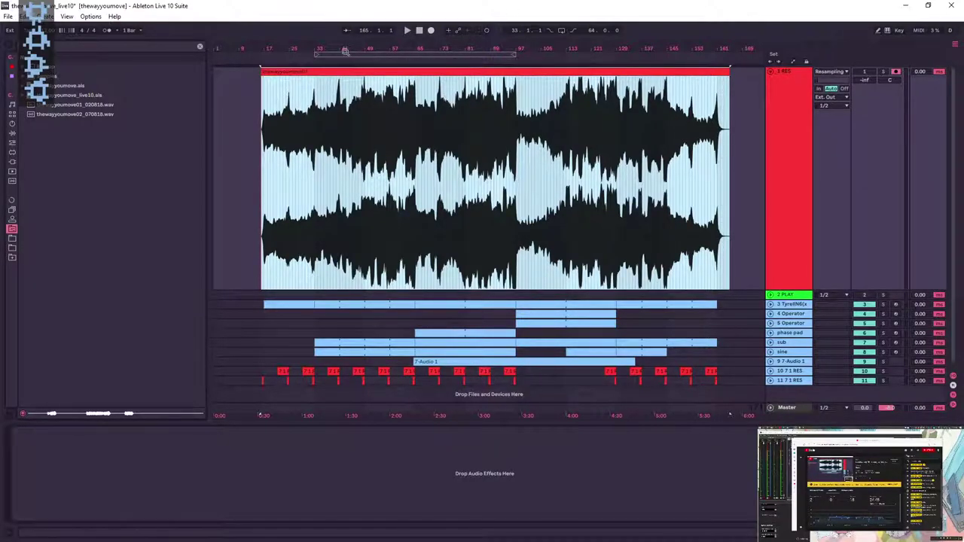
pyautogui.rightClick(299, 75)
pyautogui.click(367, 246)
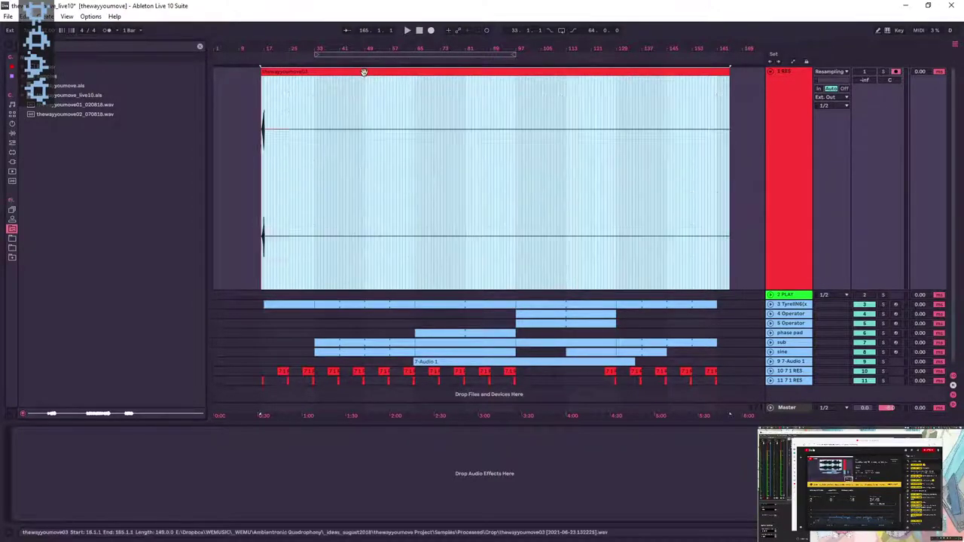
# - Reveal the cropped clip's sample in the browser, move the thewayyoumove03 WAV file into the main project folder and select it
pyautogui.rightClick(363, 73)
pyautogui.click(407, 179)
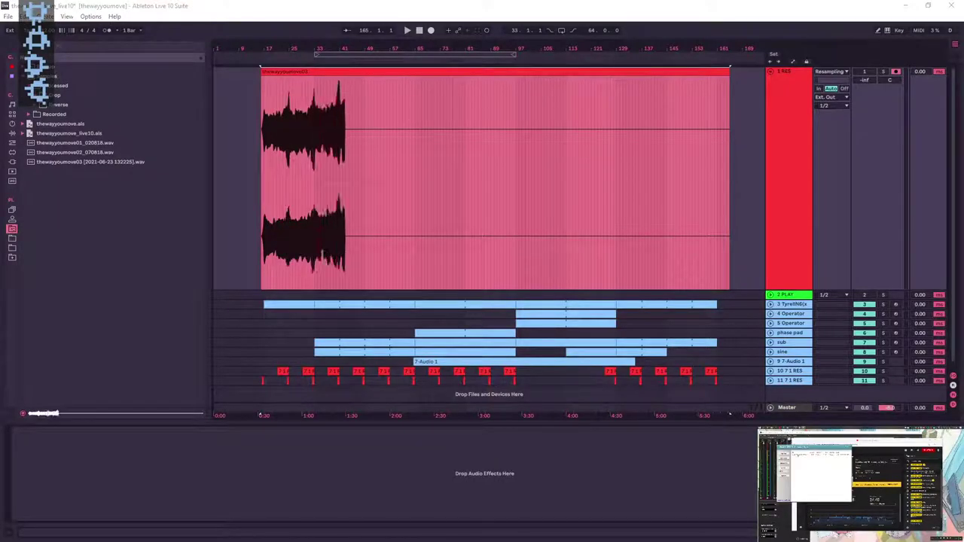
pyautogui.click(60, 162)
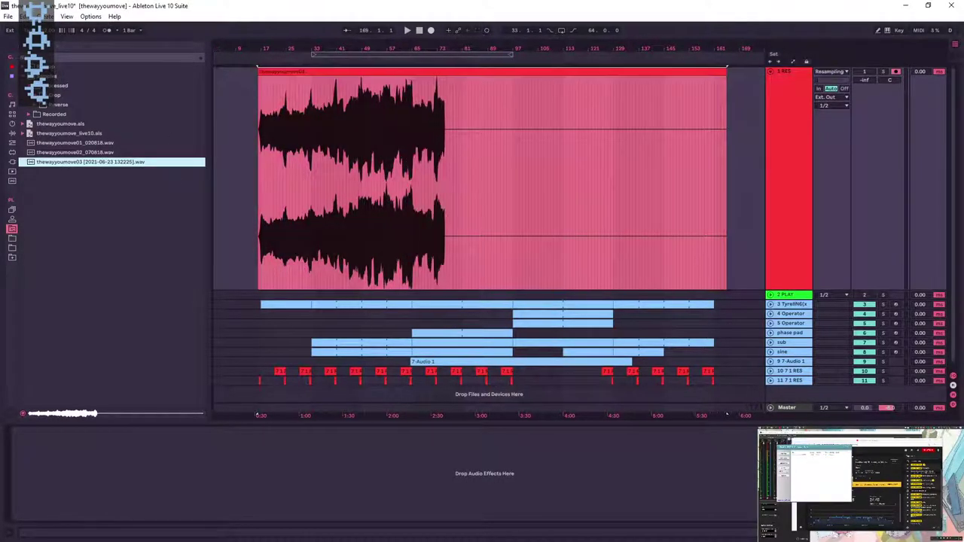
# - Remove the recorded clip from the RES track, fold the track and save the set
pyautogui.click(323, 81)
pyautogui.hotkey('ctrl', 'z')
pyautogui.hotkey('ctrl', 's')
pyautogui.click(771, 71)
pyautogui.hotkey('ctrl', 's')
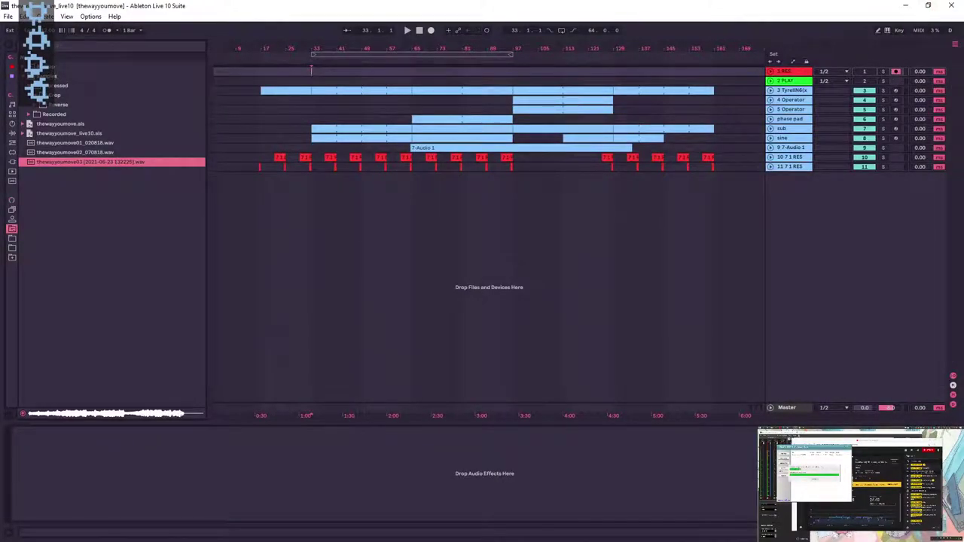
pyautogui.click(923, 528)
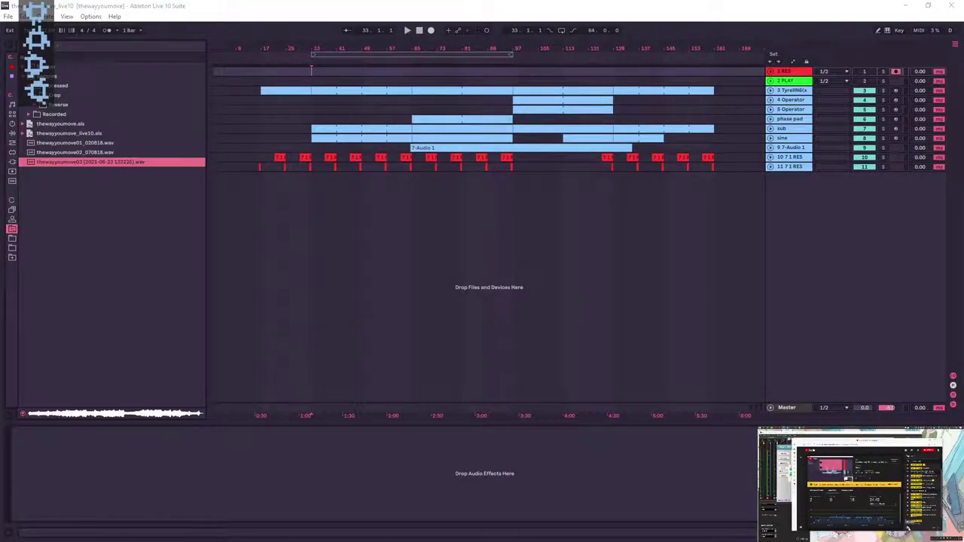